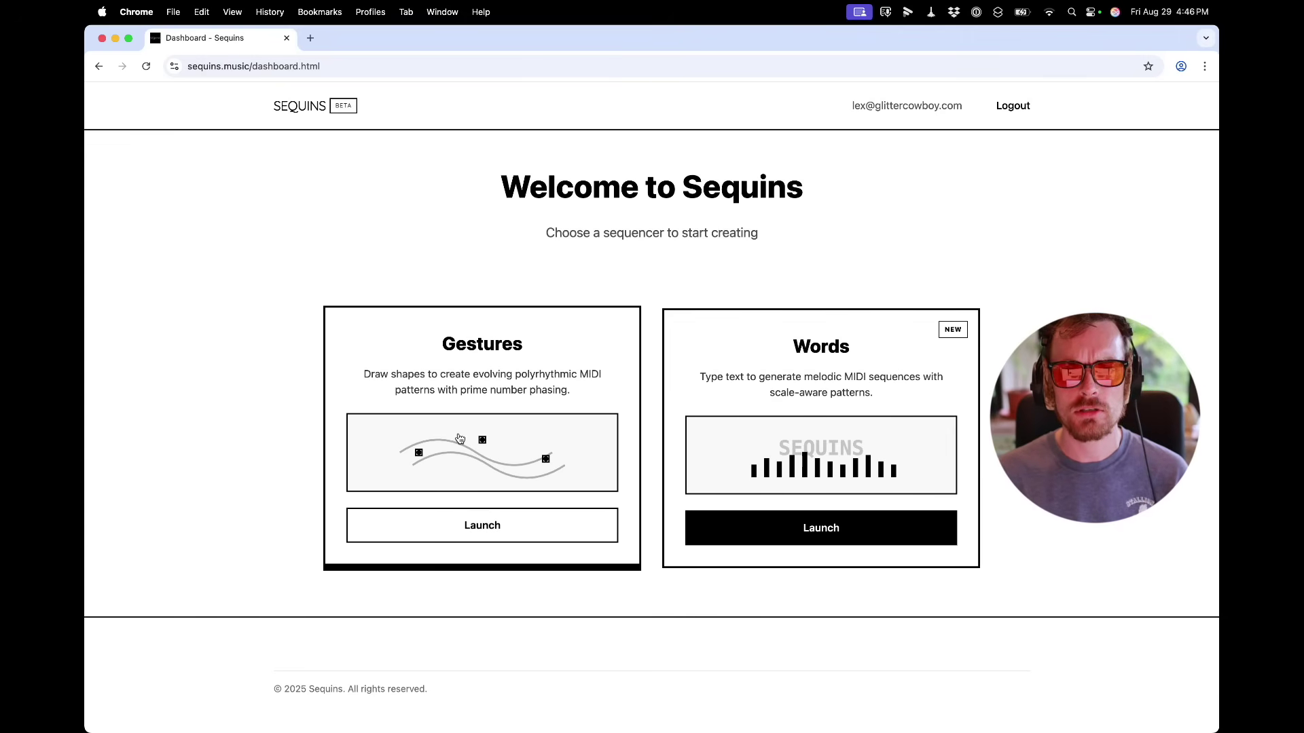
# Step: Launch the Gestures sequencer and draw two L-shaped gestures in the left and middle parts of the canvas
pyautogui.click(450, 523)
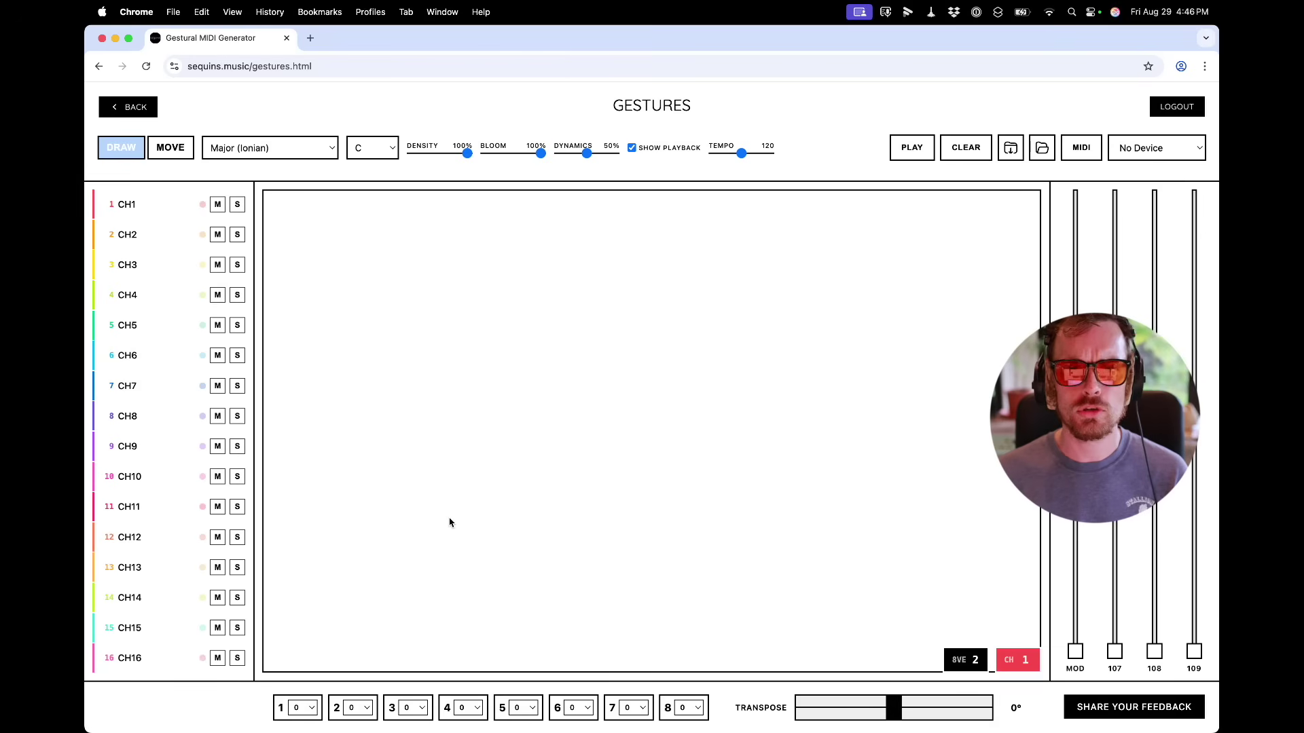
pyautogui.moveTo(431, 372); pyautogui.dragTo(489, 479)
pyautogui.moveTo(553, 332); pyautogui.dragTo(624, 398)
# Step: Assign the middle L-shaped gesture to channel 4 and draw a large looping gesture on channel 1 beside it
pyautogui.rightClick(623, 399)
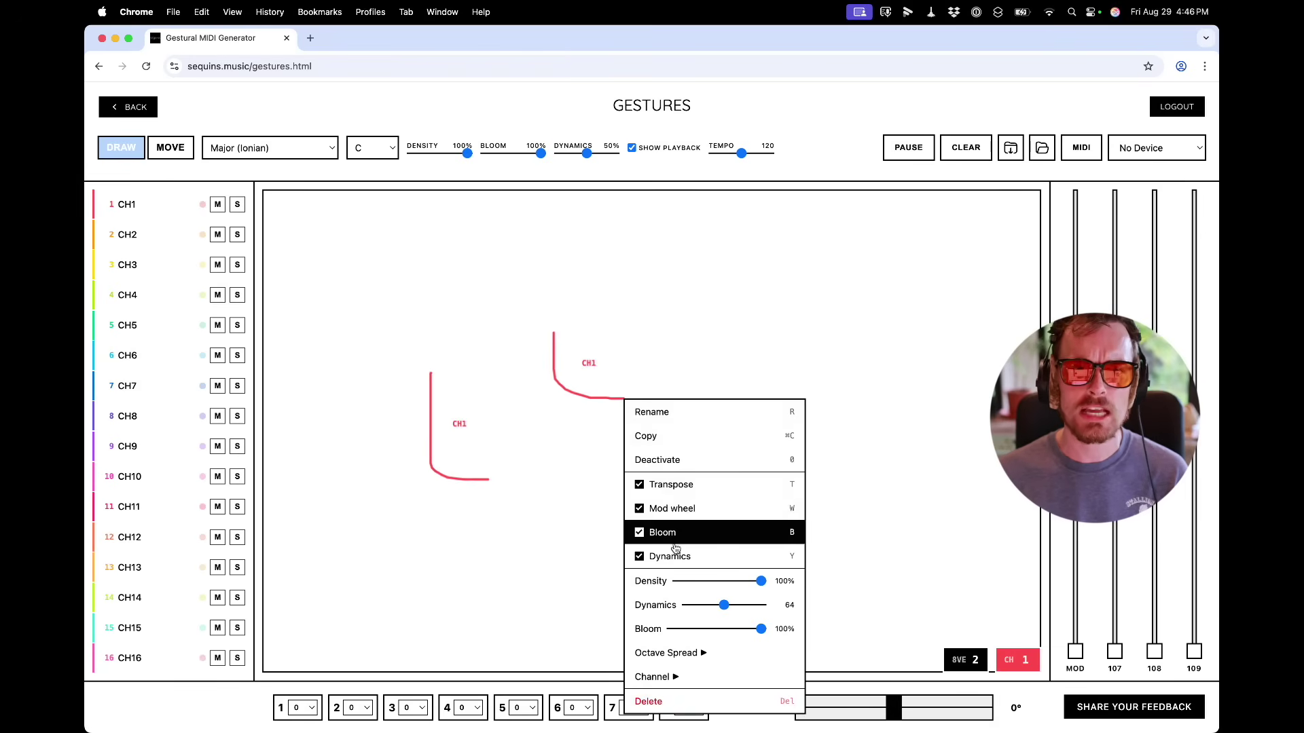
pyautogui.moveTo(686, 681)
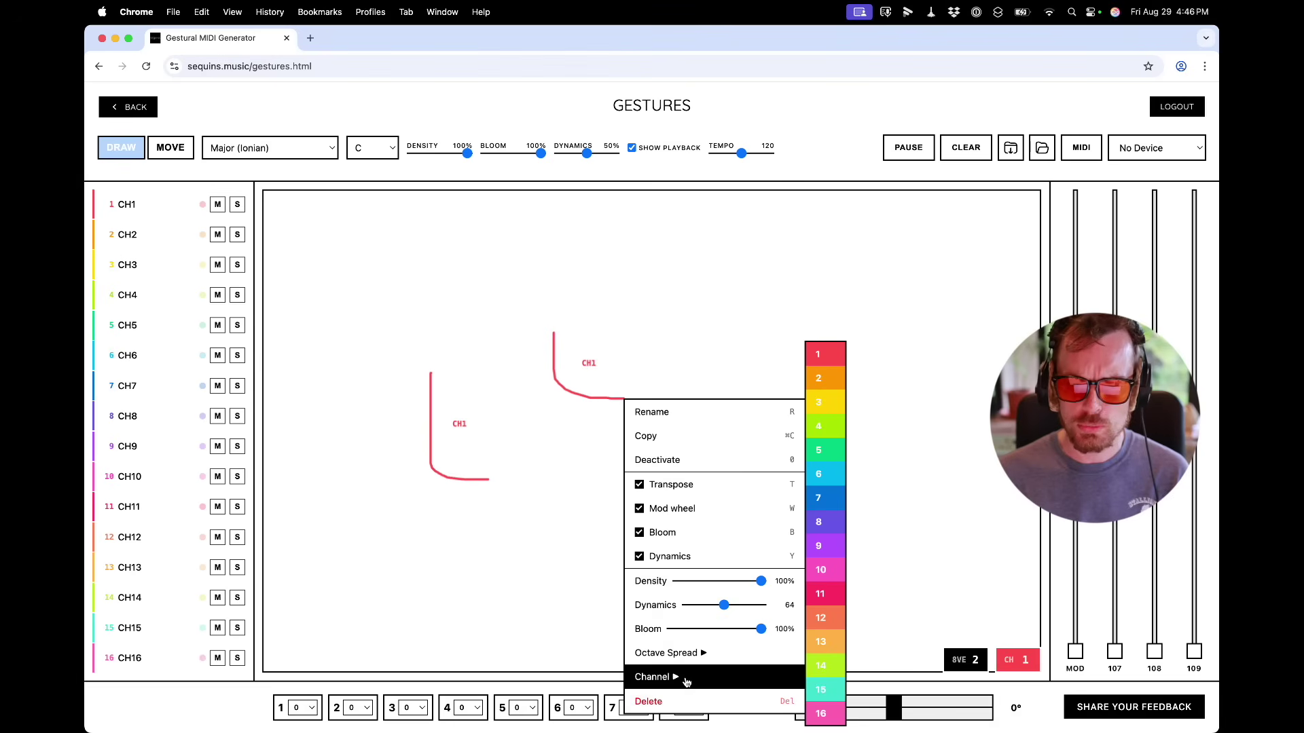
pyautogui.click(823, 431)
pyautogui.moveTo(678, 498)
pyautogui.mouseDown()
pyautogui.moveTo(830, 219)
pyautogui.moveTo(939, 381)
pyautogui.mouseUp()
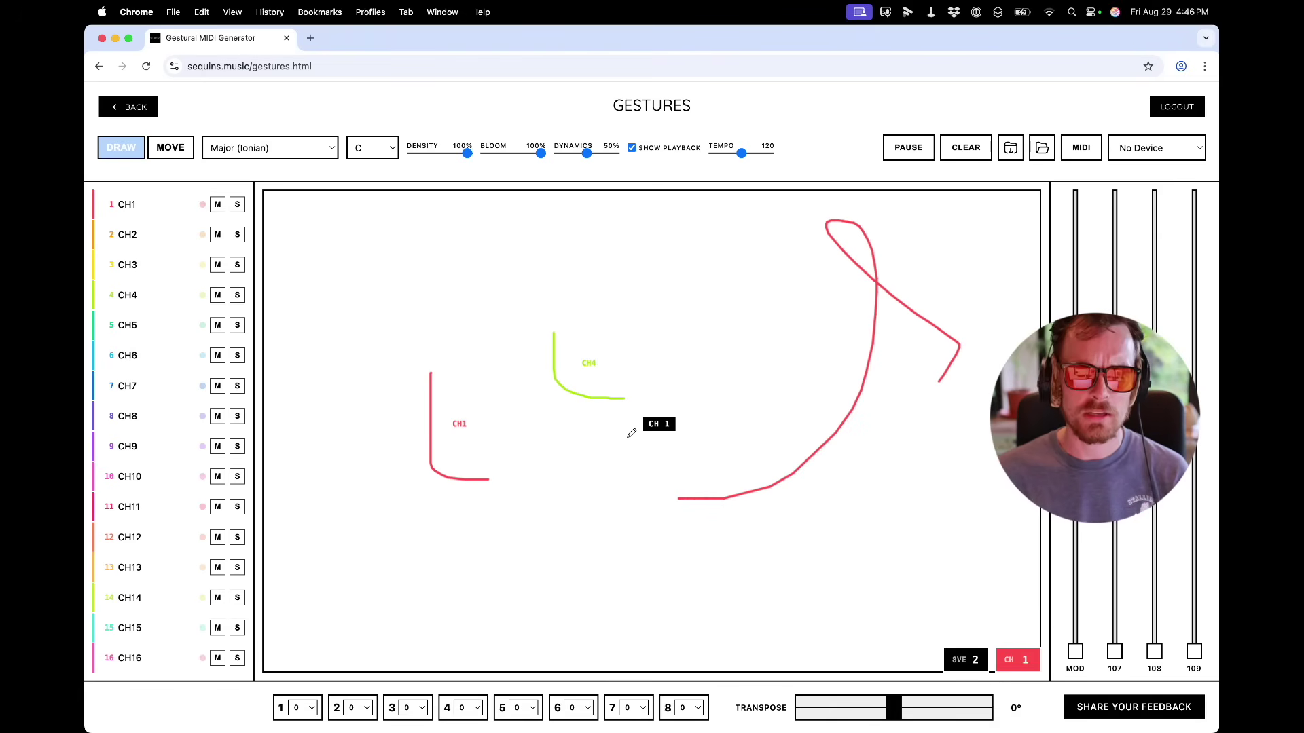
# Step: Return to the Sequins dashboard and launch the Words sequencer
pyautogui.click(133, 116)
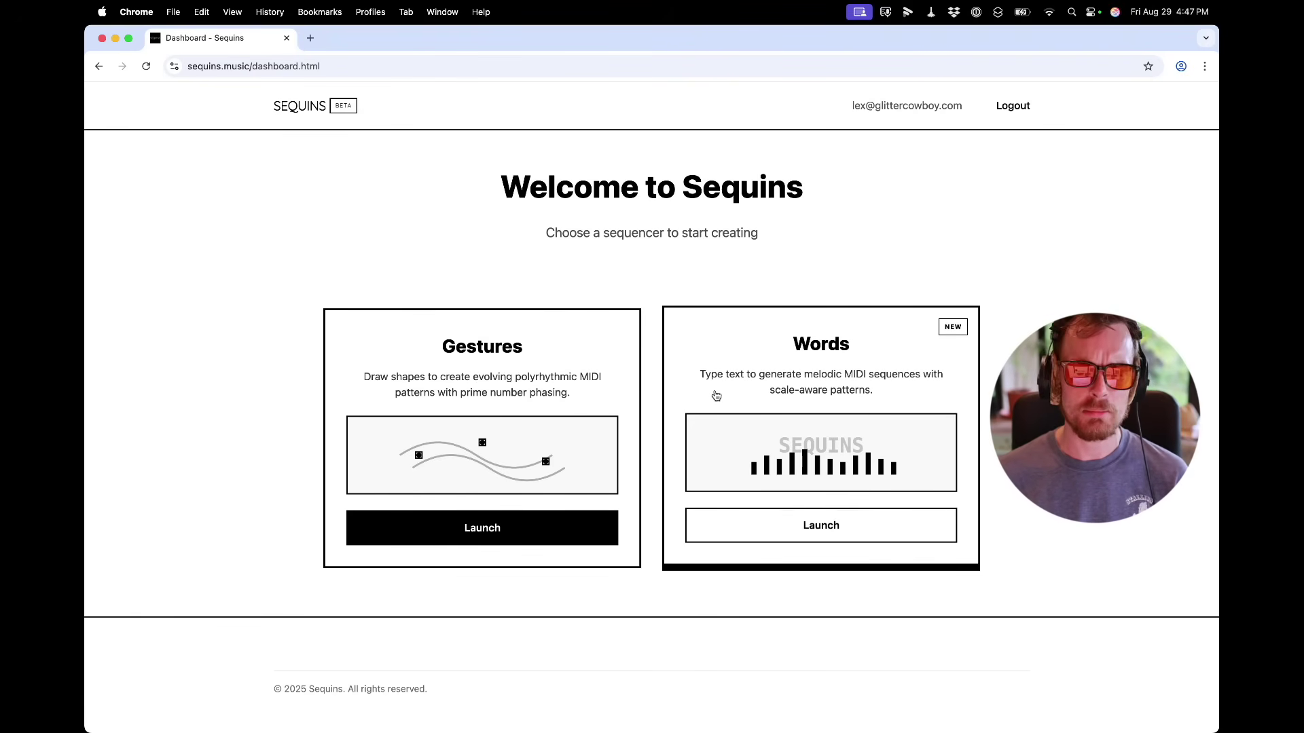
pyautogui.click(763, 525)
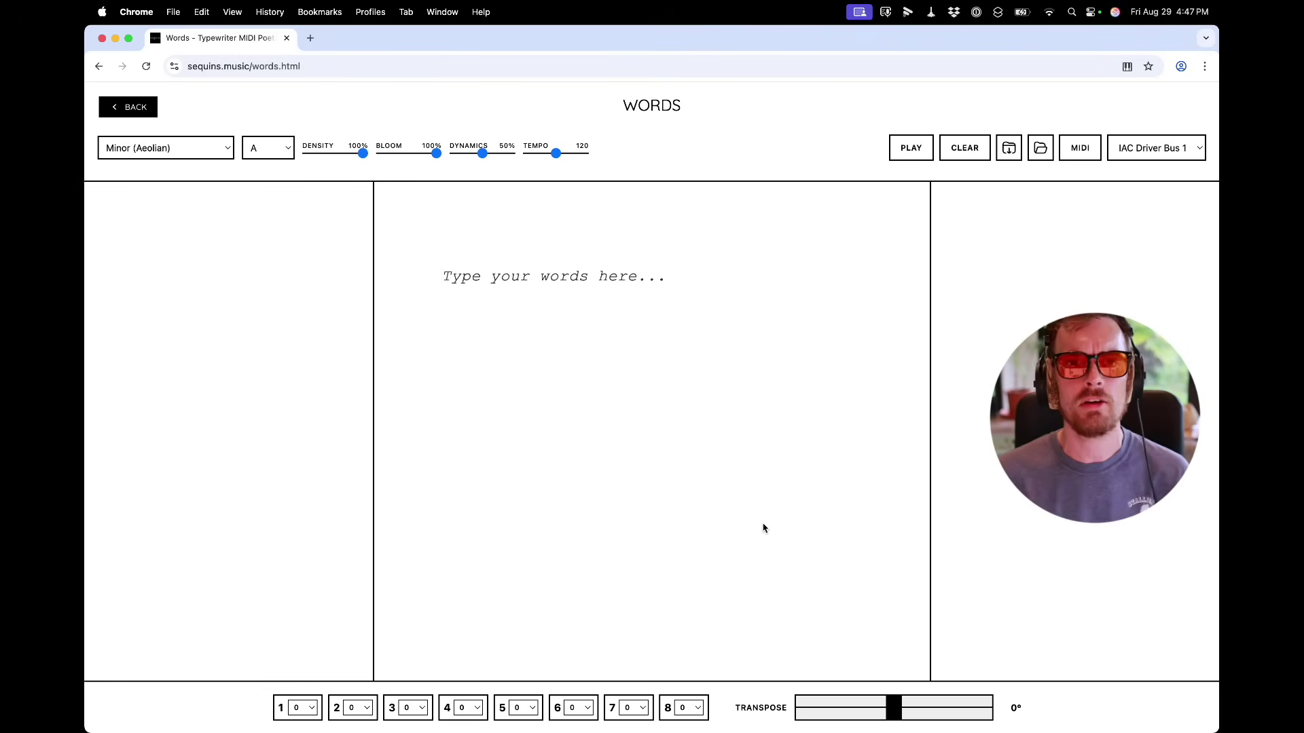
# Step: Switch to Bitwig Studio, turn off the metronome and stop the playback
pyautogui.press('super+Tab')
pyautogui.press('super+Tab')
pyautogui.press('super+Tab')
pyautogui.press('super+Tab')
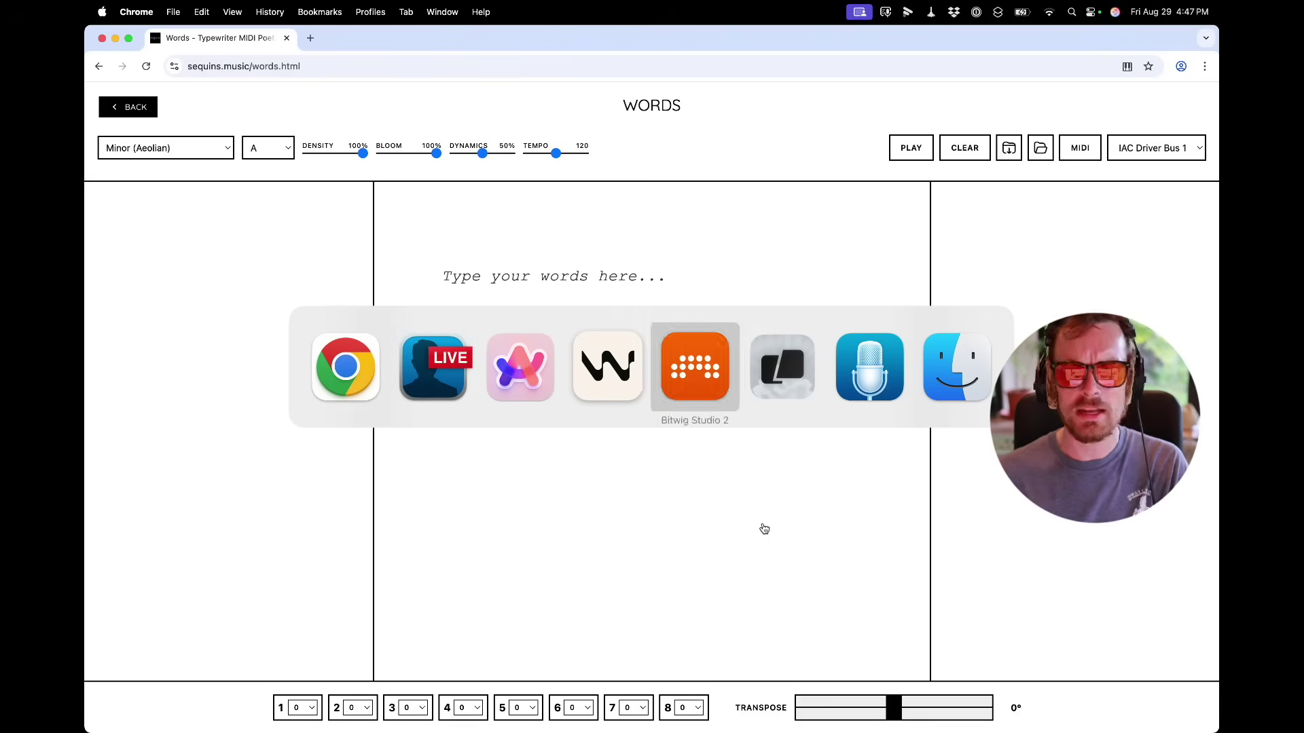
pyautogui.click(343, 55)
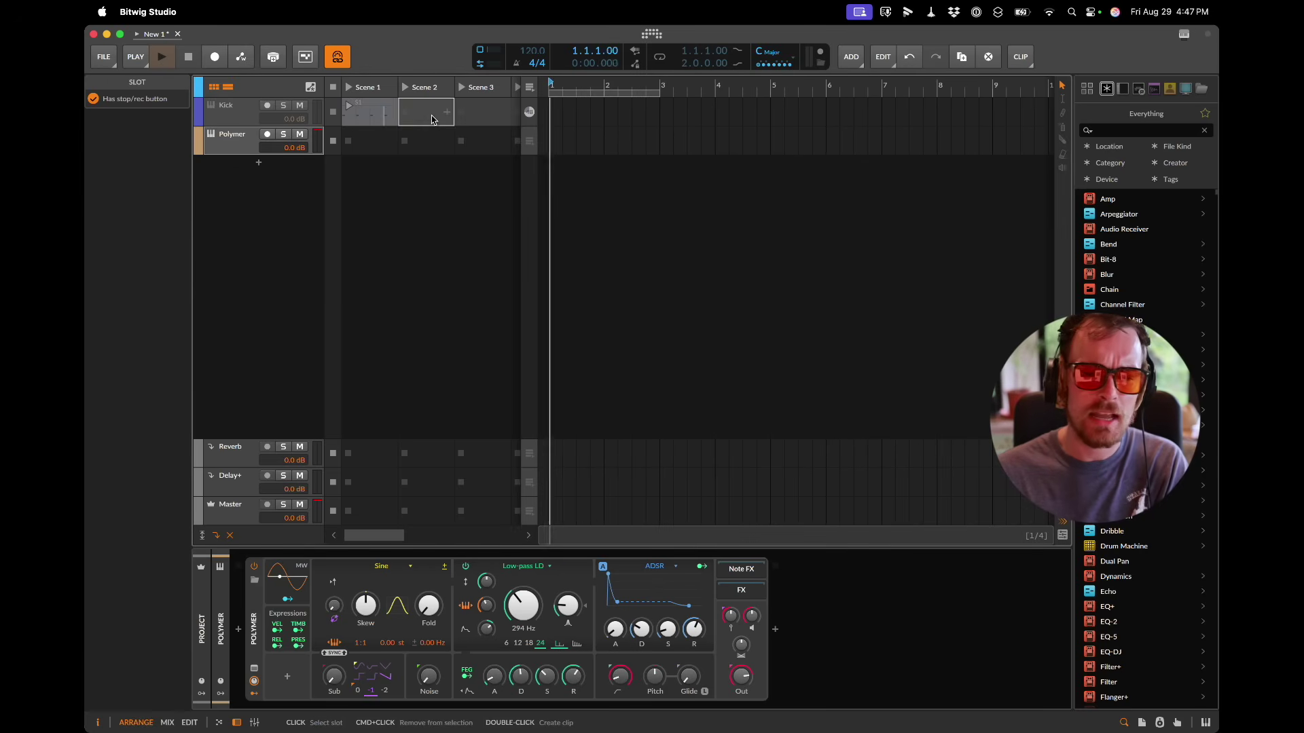
pyautogui.press('space')
# Step: Create an empty clip in the Polymer track's Scene 1 slot and glance at the Words page in Chrome
pyautogui.doubleClick(369, 141)
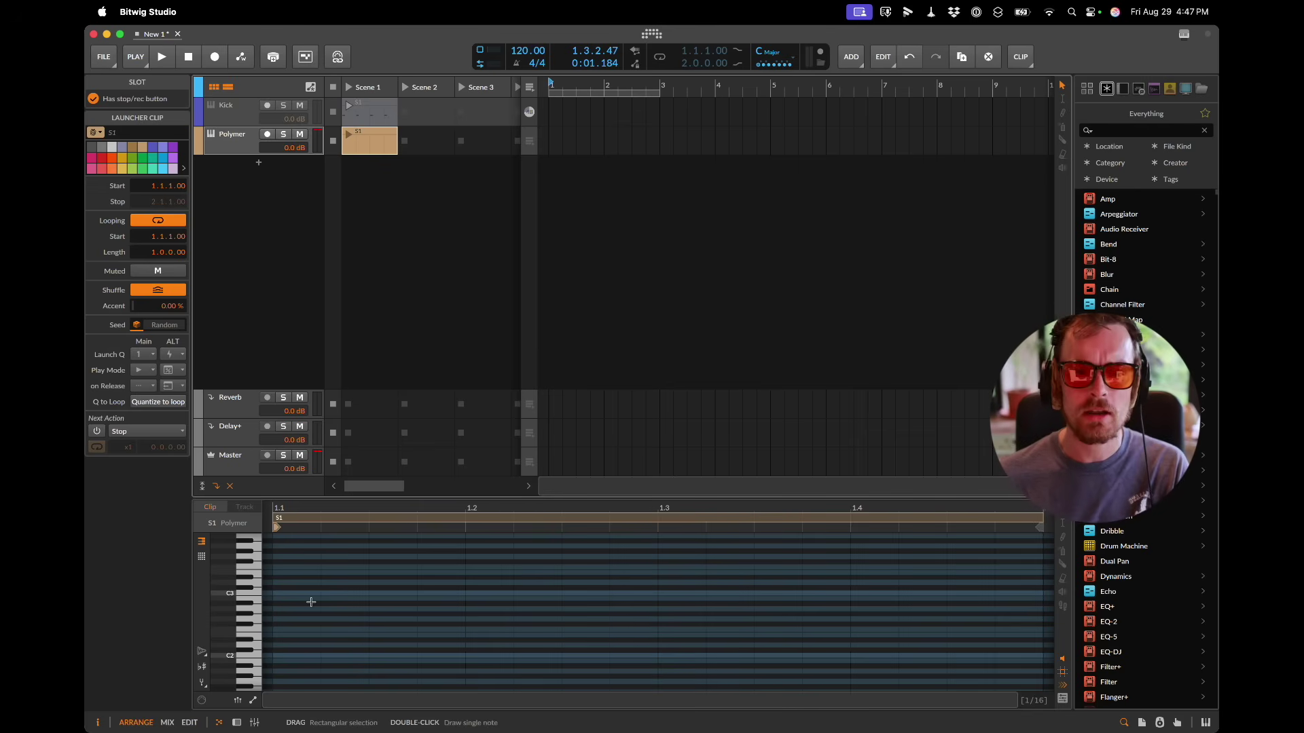
pyautogui.press('super+Tab')
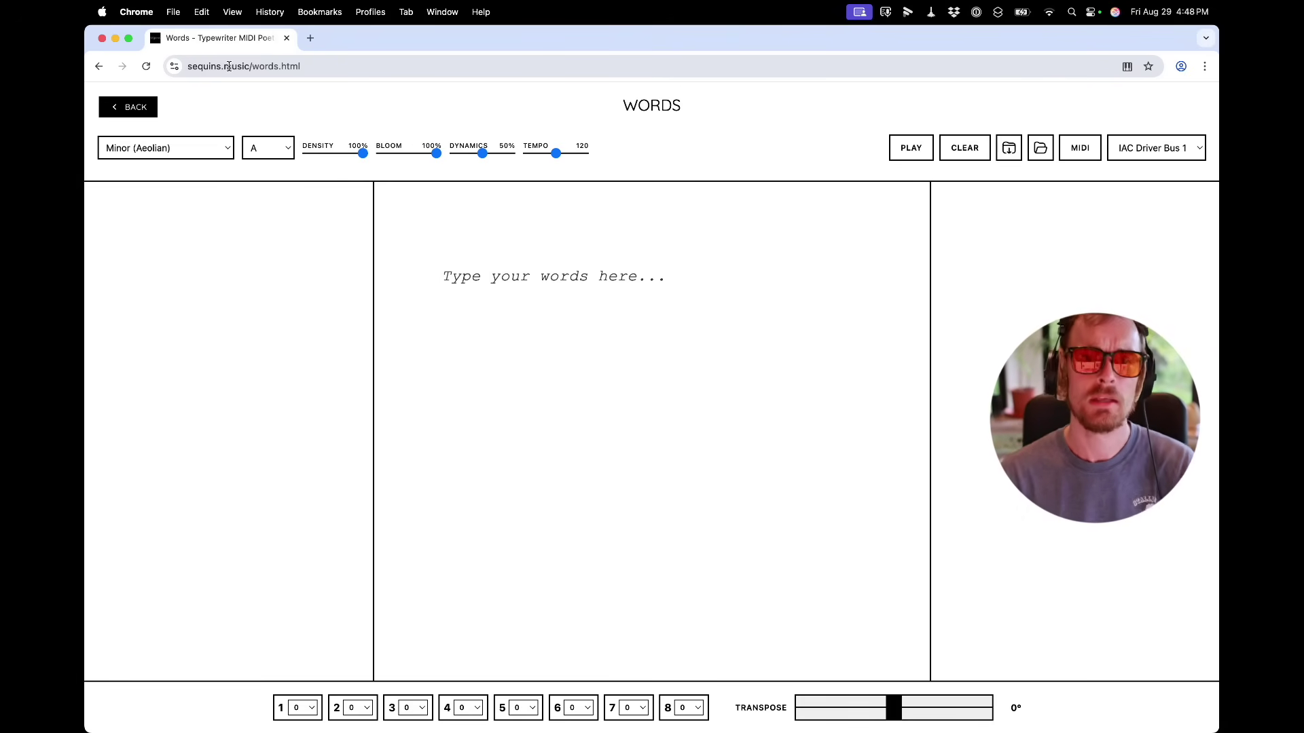
pyautogui.press('super+Tab')
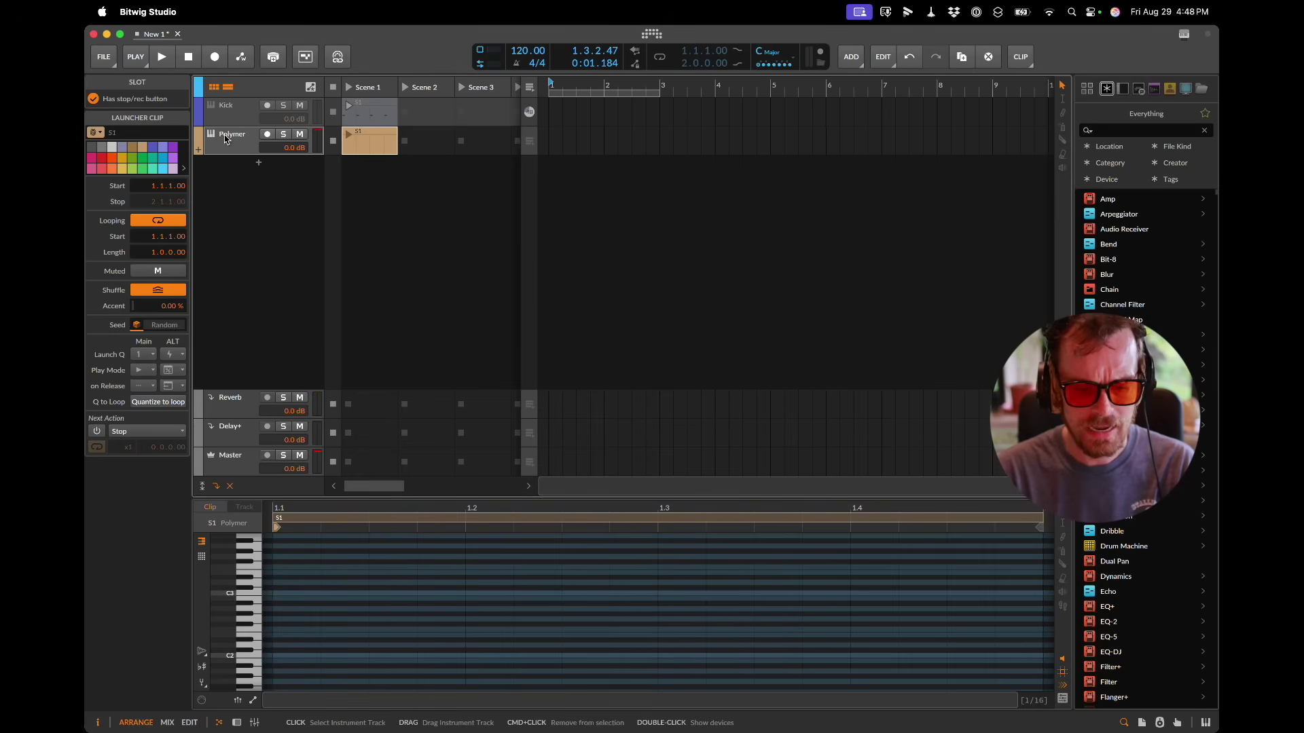
# Step: Delete the Kick track and the Polymer track's Scene 1 clip, and arm Polymer for recording
pyautogui.doubleClick(234, 112)
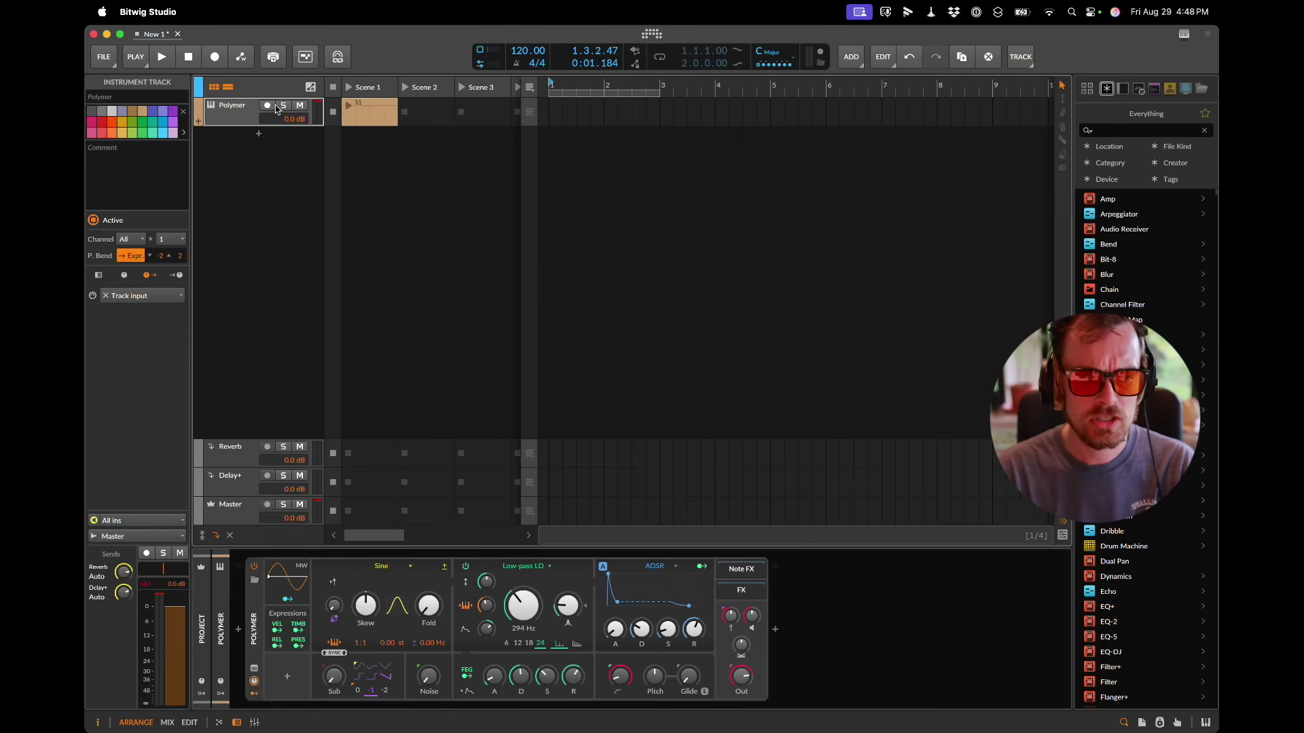
pyautogui.click(269, 106)
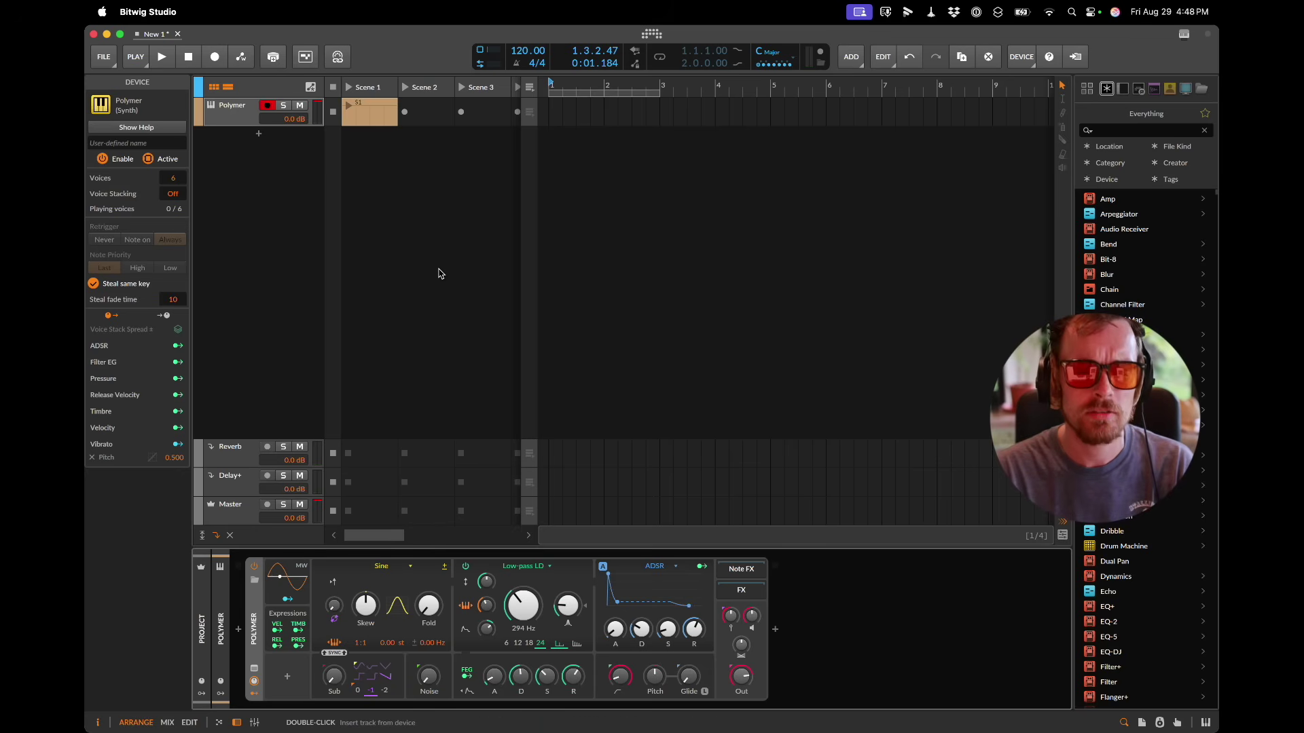
pyautogui.click(369, 112)
pyautogui.press('Delete')
# Step: Switch to Chrome, enter the line "HELLO FRIENDS OF YOUTUBE. HOW ARE YOU?" in Words, and start its playback
pyautogui.press('cmd+Tab')
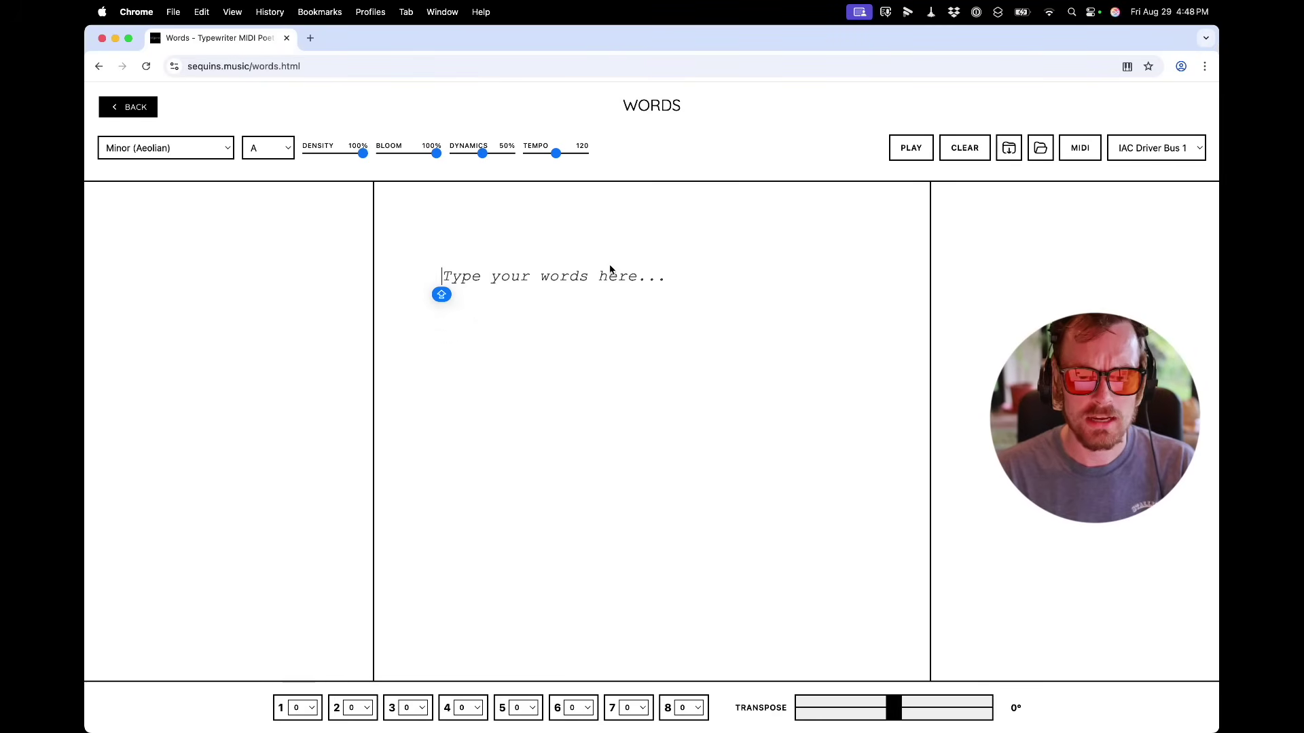
pyautogui.click(1080, 149)
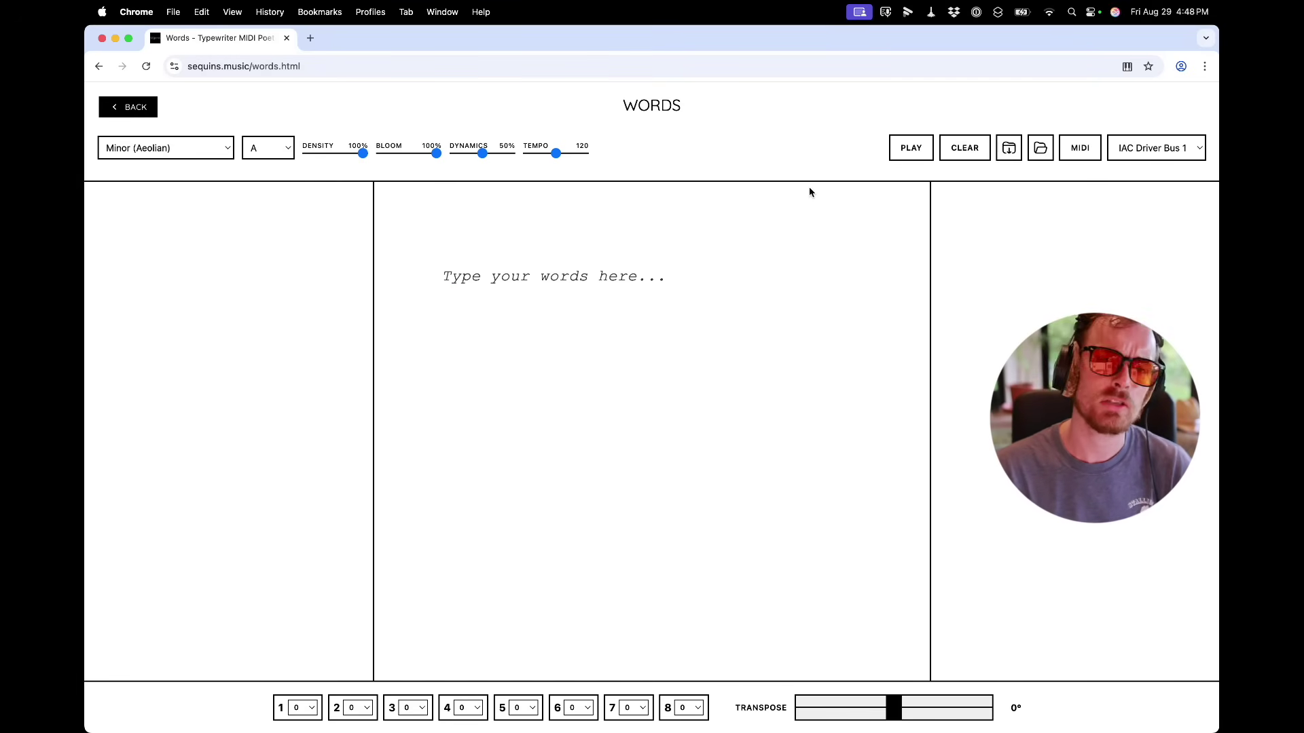
pyautogui.click(641, 276)
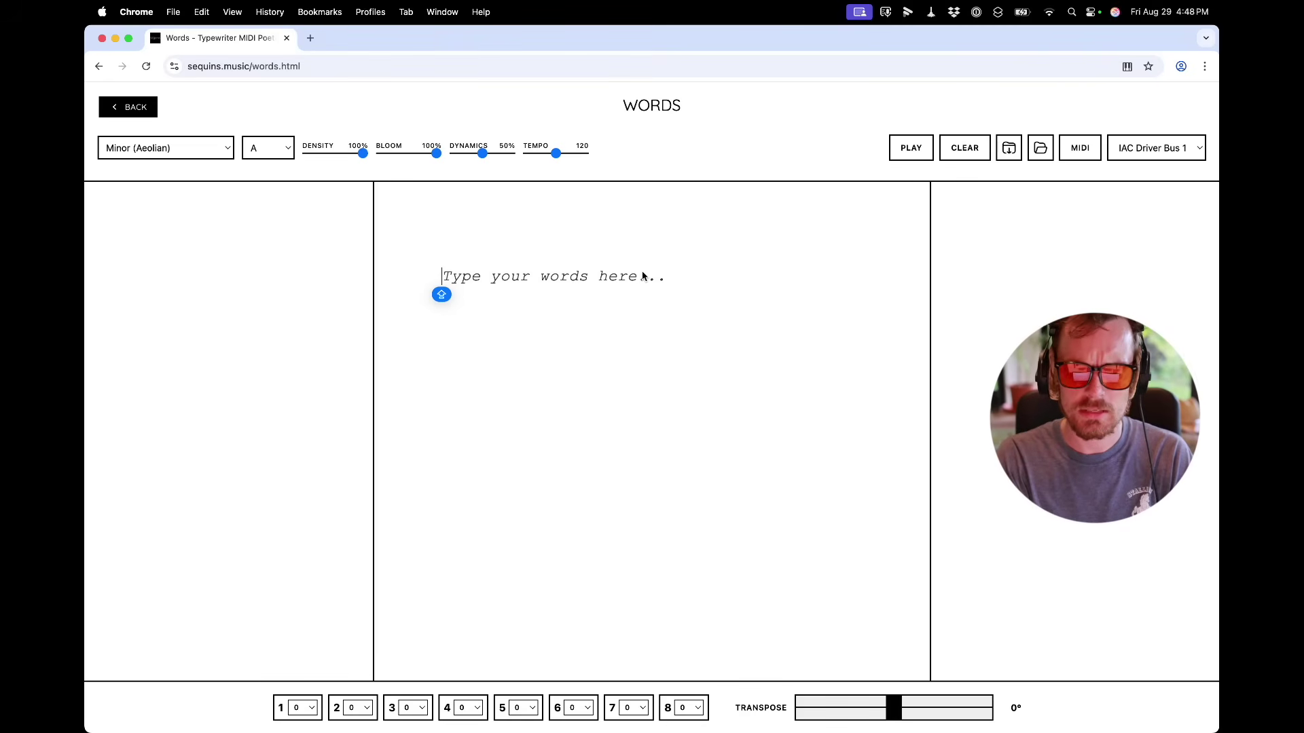
pyautogui.write('HELLO FRIENDS OF')
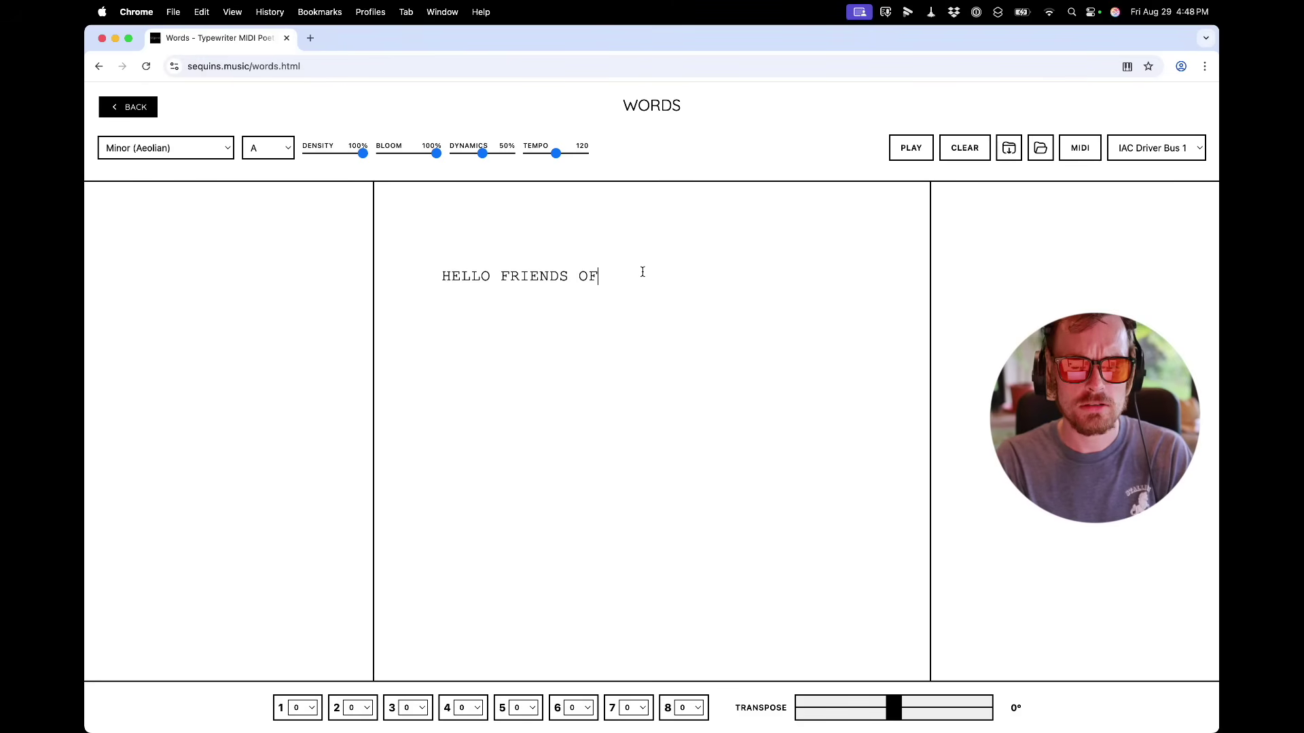
pyautogui.write(' YOUTUBE. HOW A')
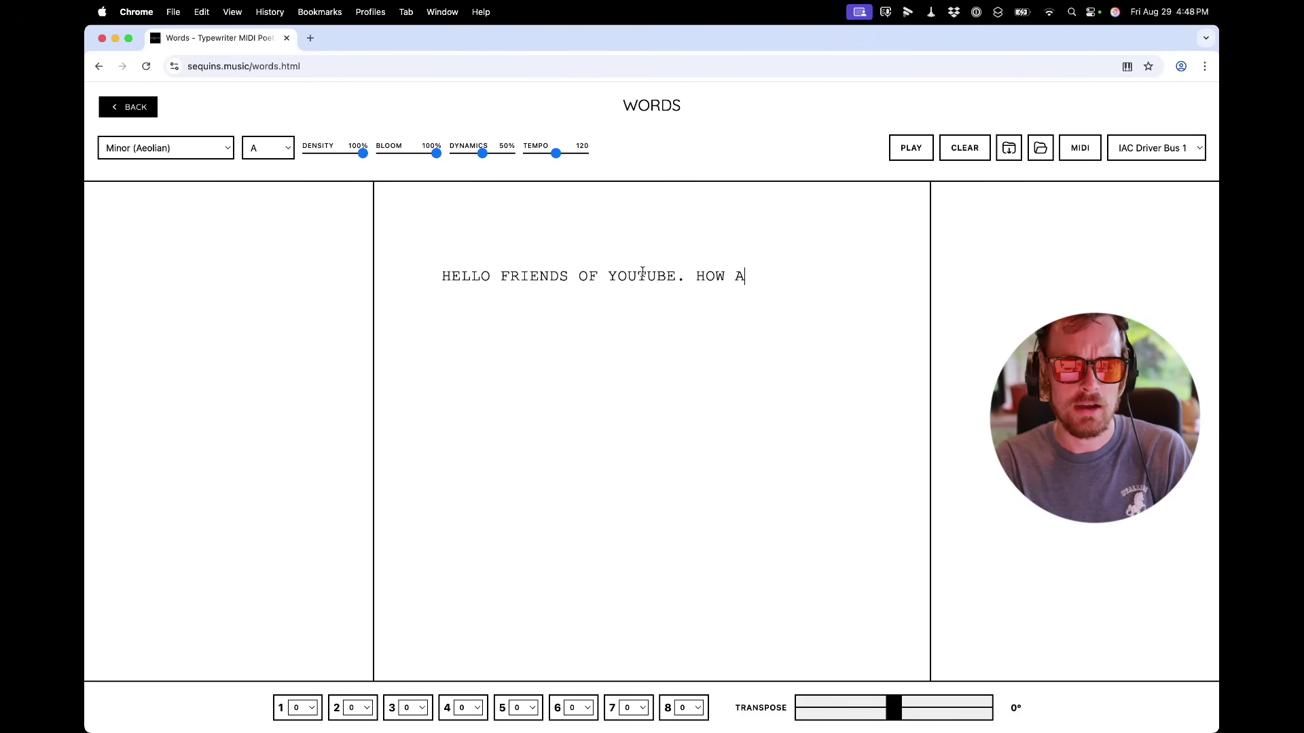
pyautogui.write('RE YOU?')
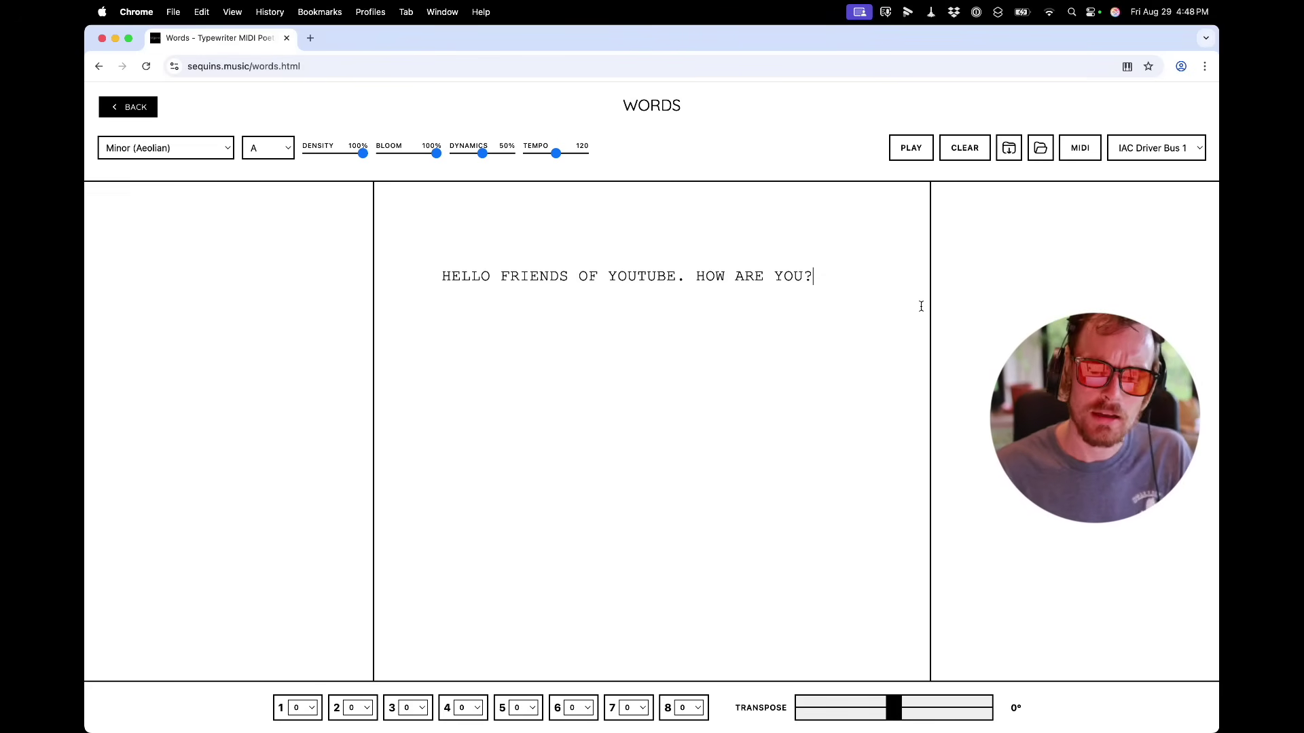
pyautogui.click(911, 147)
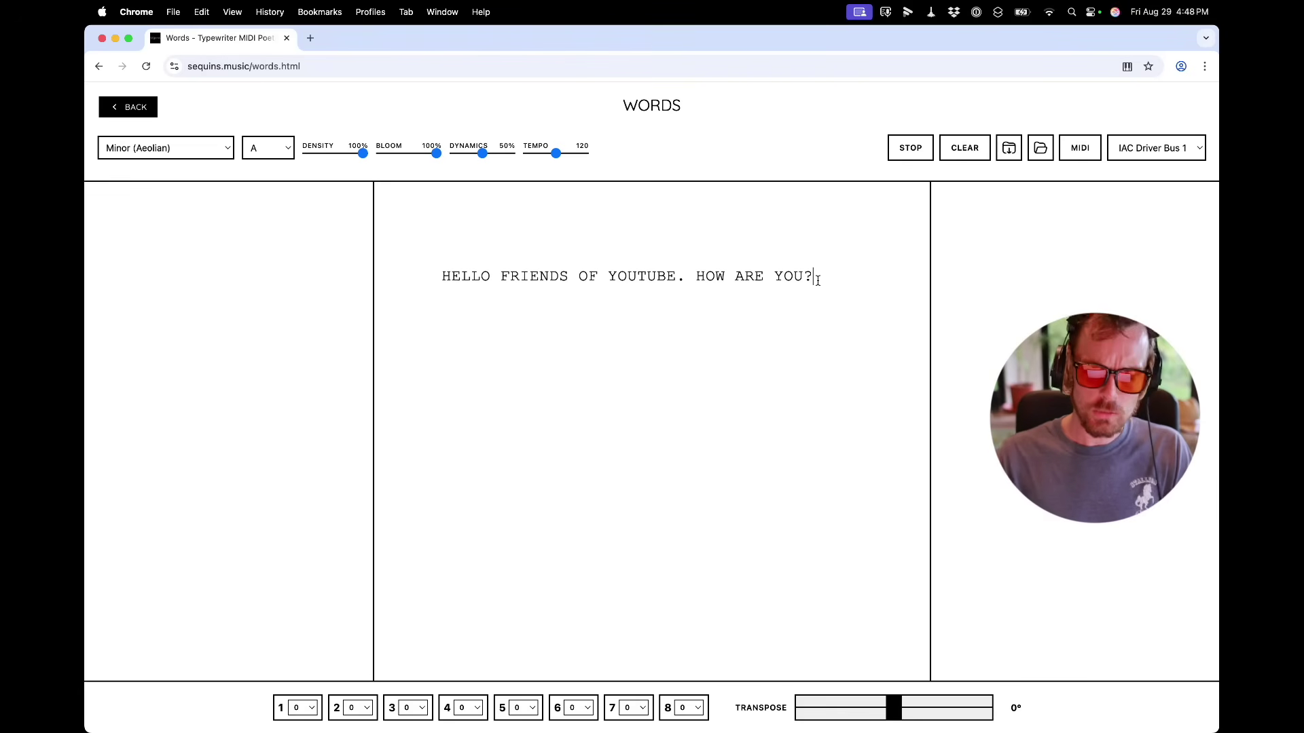
pyautogui.press('Return')
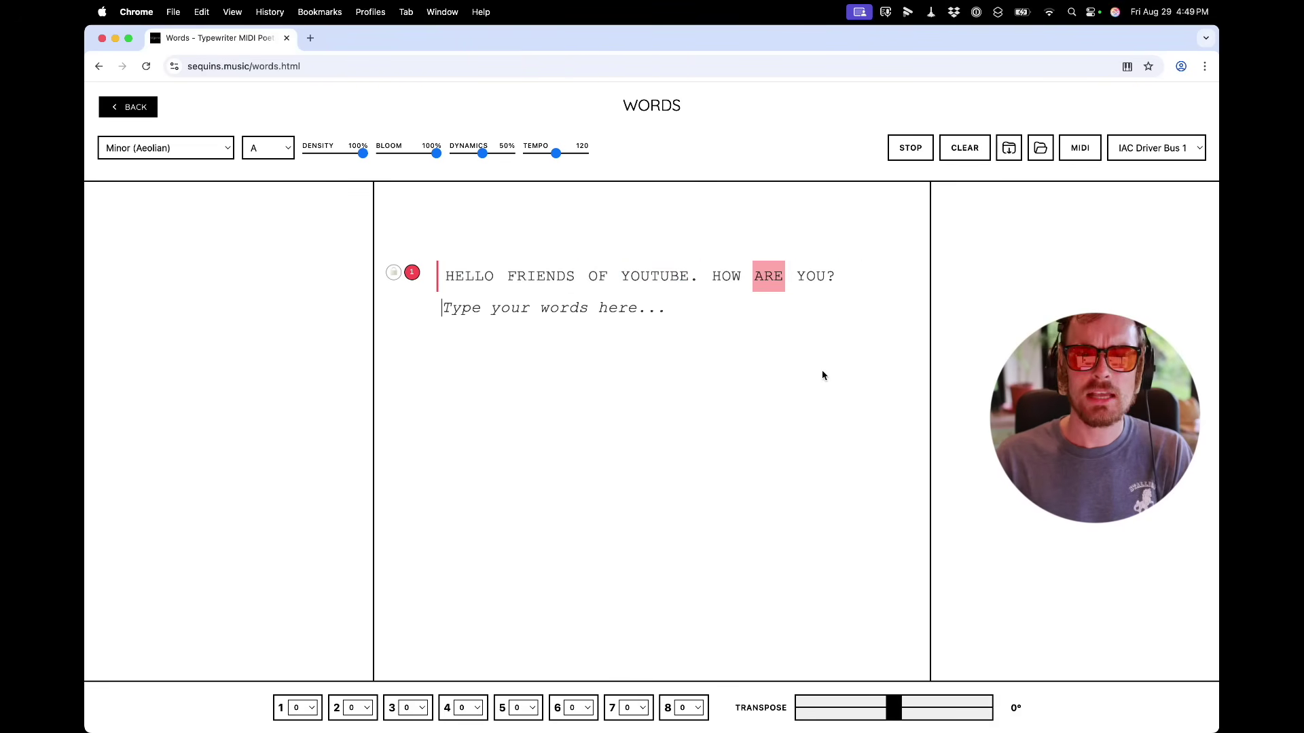
# Step: Switch to Bitwig Studio, record the incoming notes into the Polymer track's Scene 1 slot, and open the clip in an enlarged note editor
pyautogui.press('super+Tab')
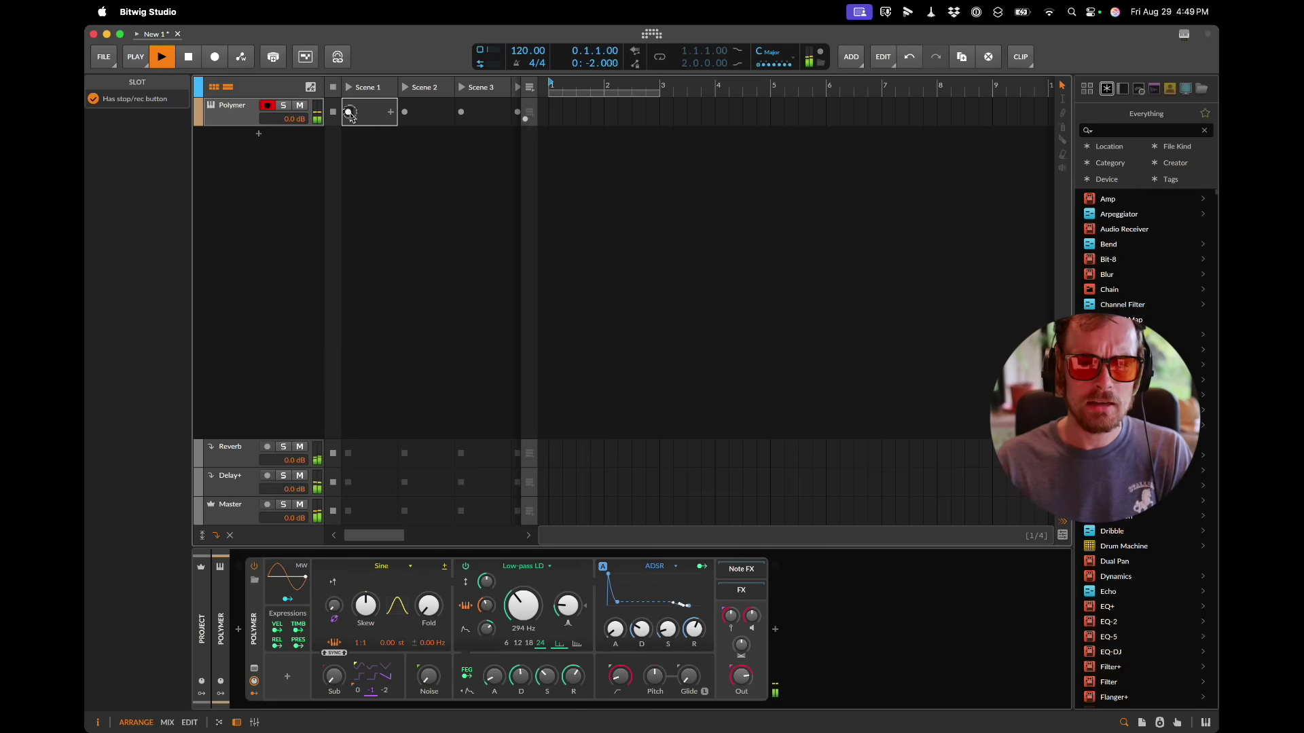
pyautogui.click(349, 112)
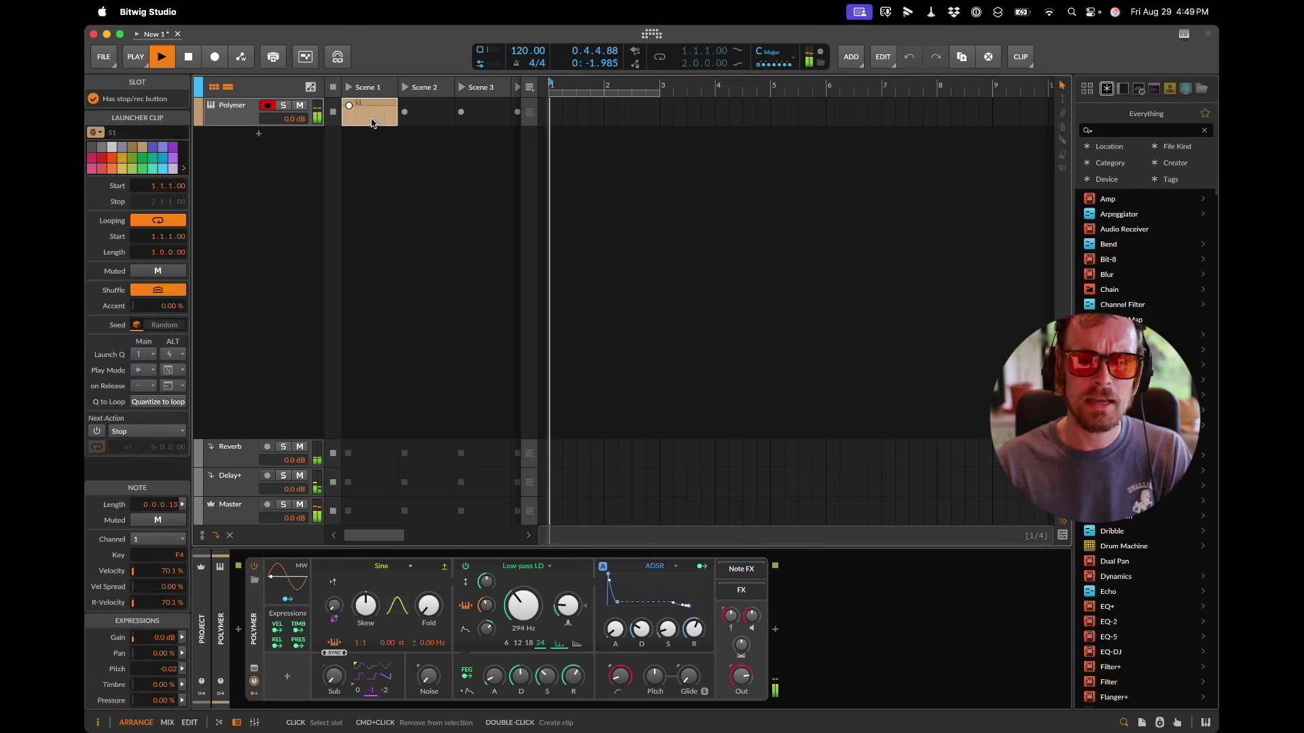
pyautogui.doubleClick(371, 123)
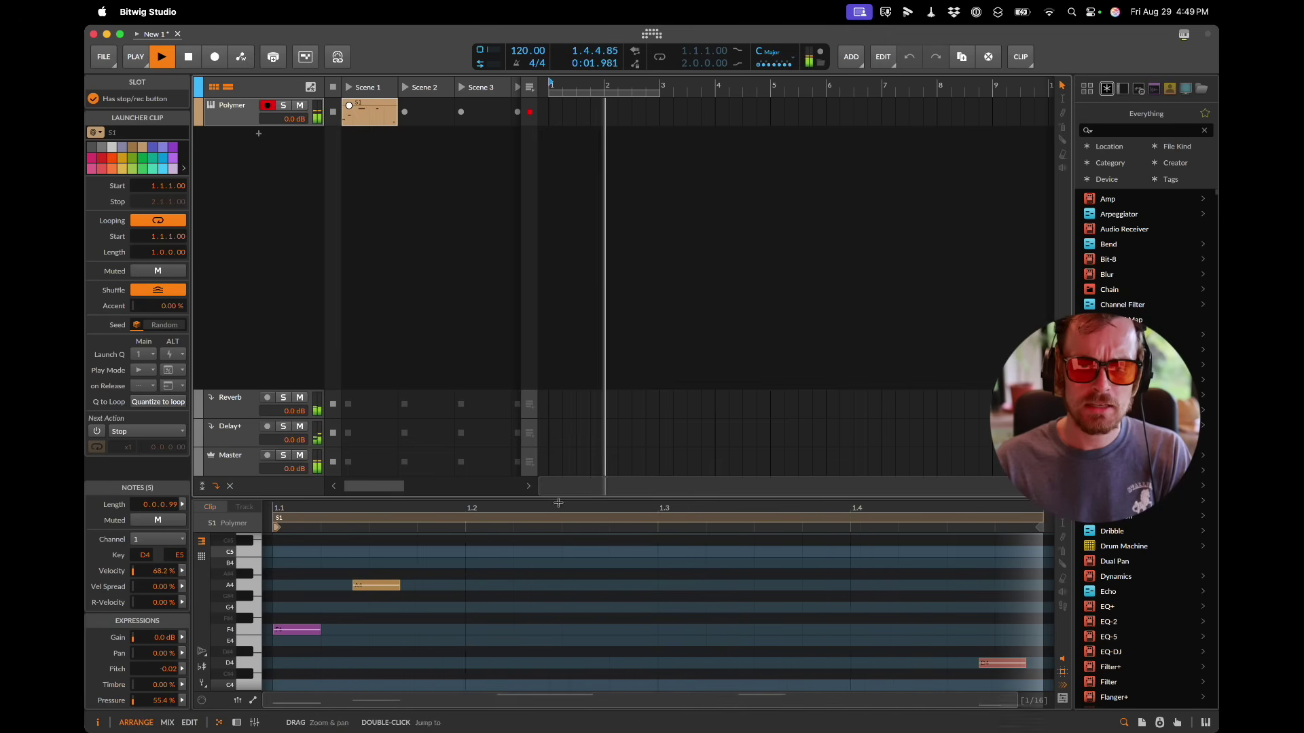
pyautogui.moveTo(558, 503); pyautogui.dragTo(561, 253)
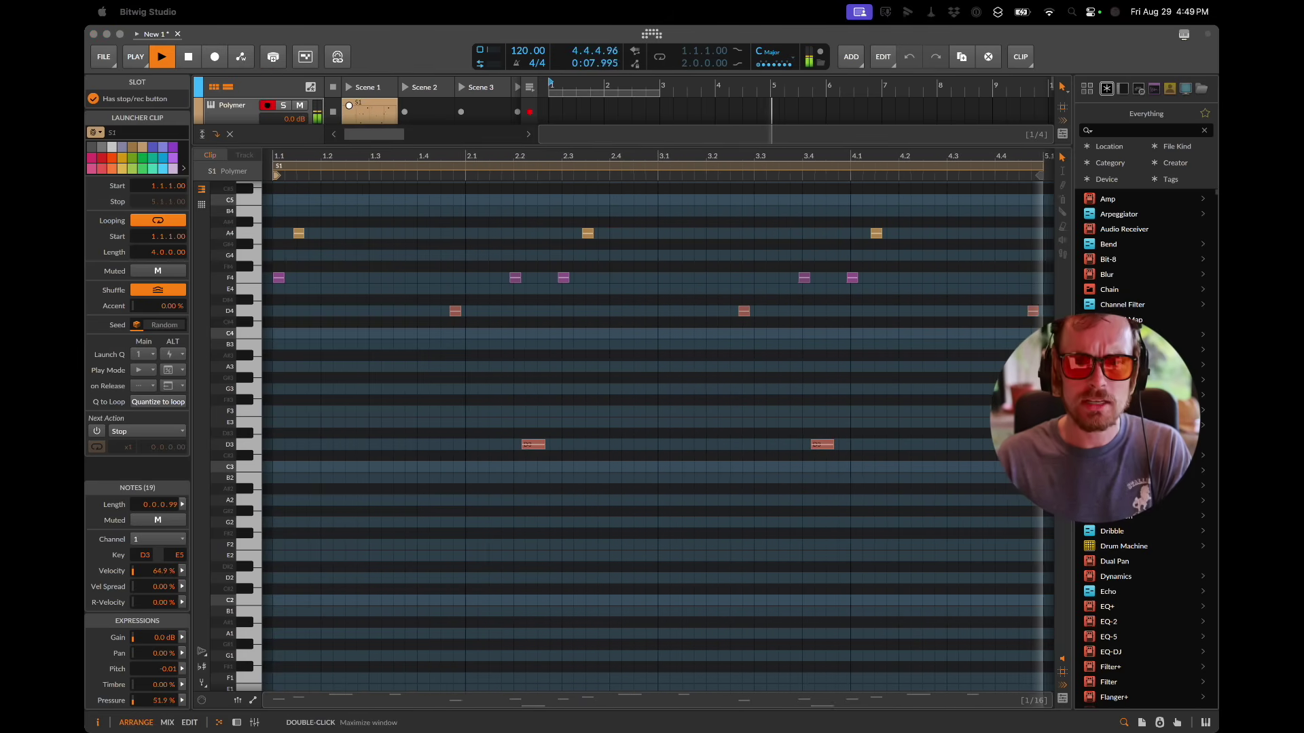
# Step: Stop the Words playback in Chrome and return to the recorded clip in Bitwig Studio
pyautogui.press('super+Tab')
pyautogui.press('super+Tab')
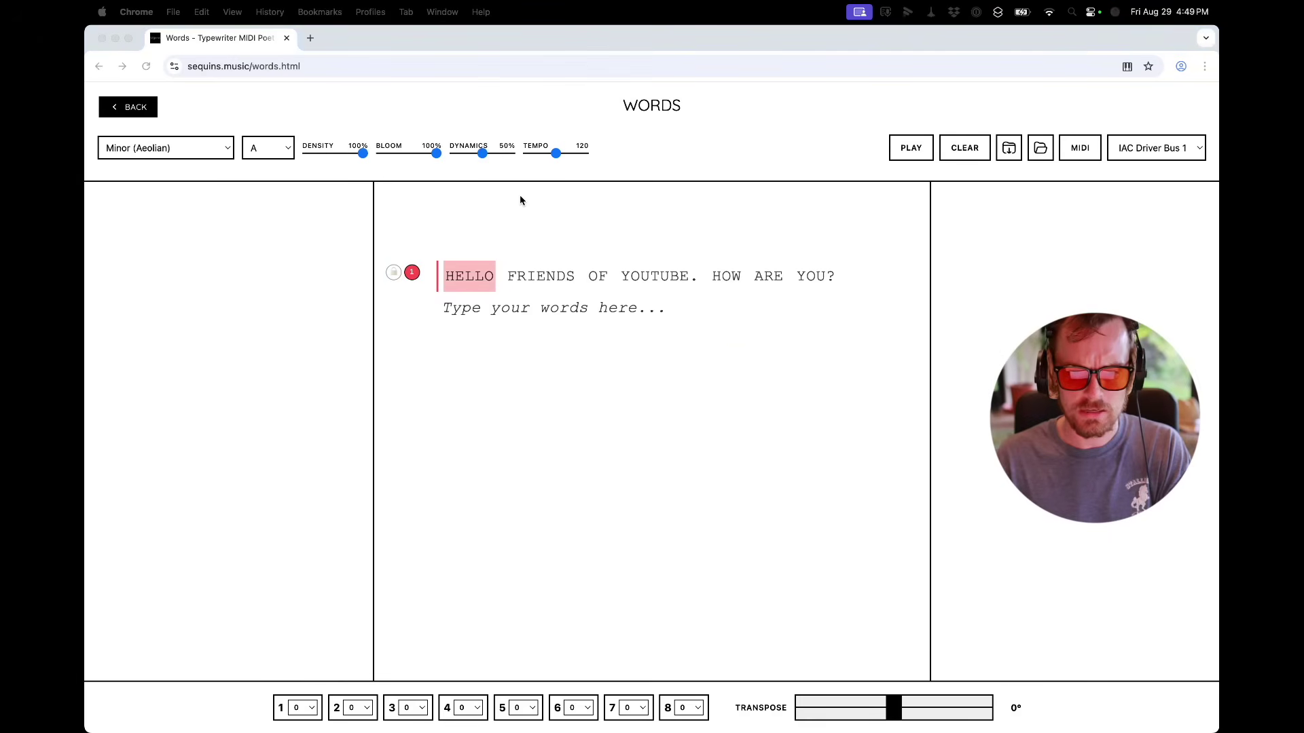
pyautogui.press('super+Tab')
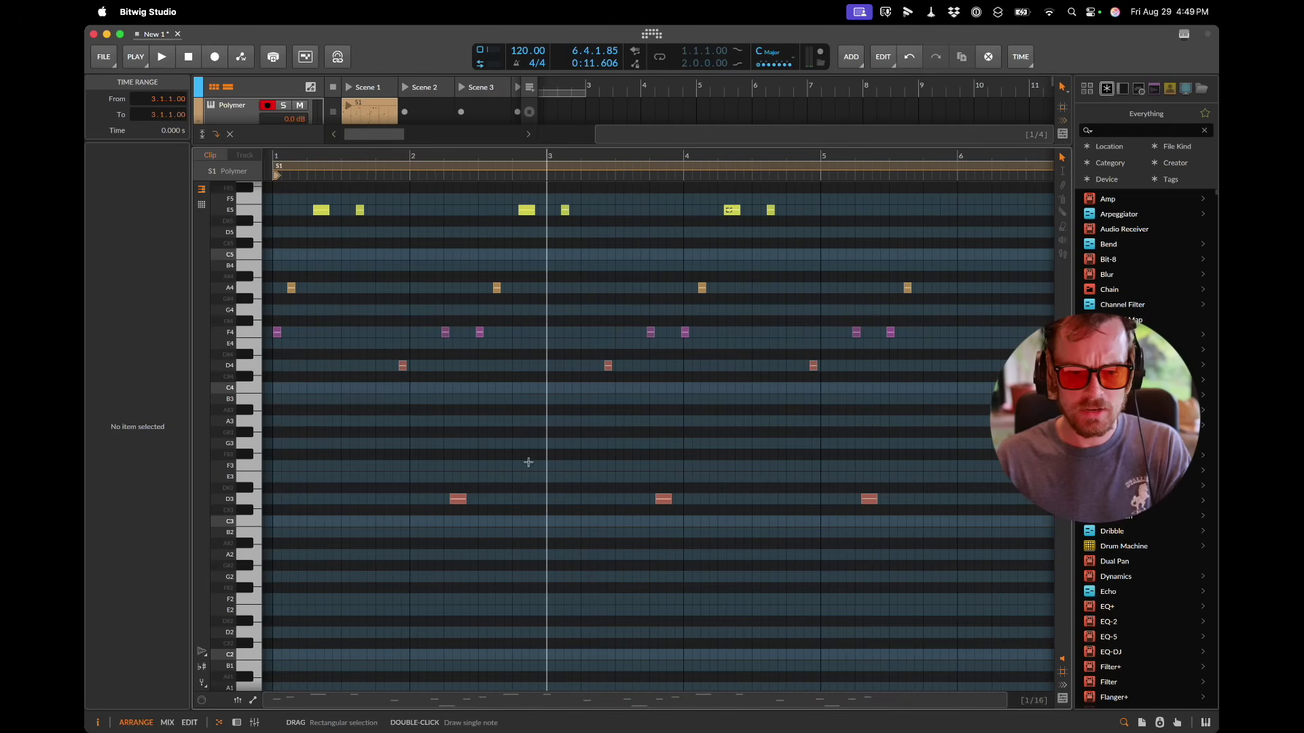
# Step: Show the velocity lane for the recorded notes and enlarge the track area above the note editor
pyautogui.press('e')
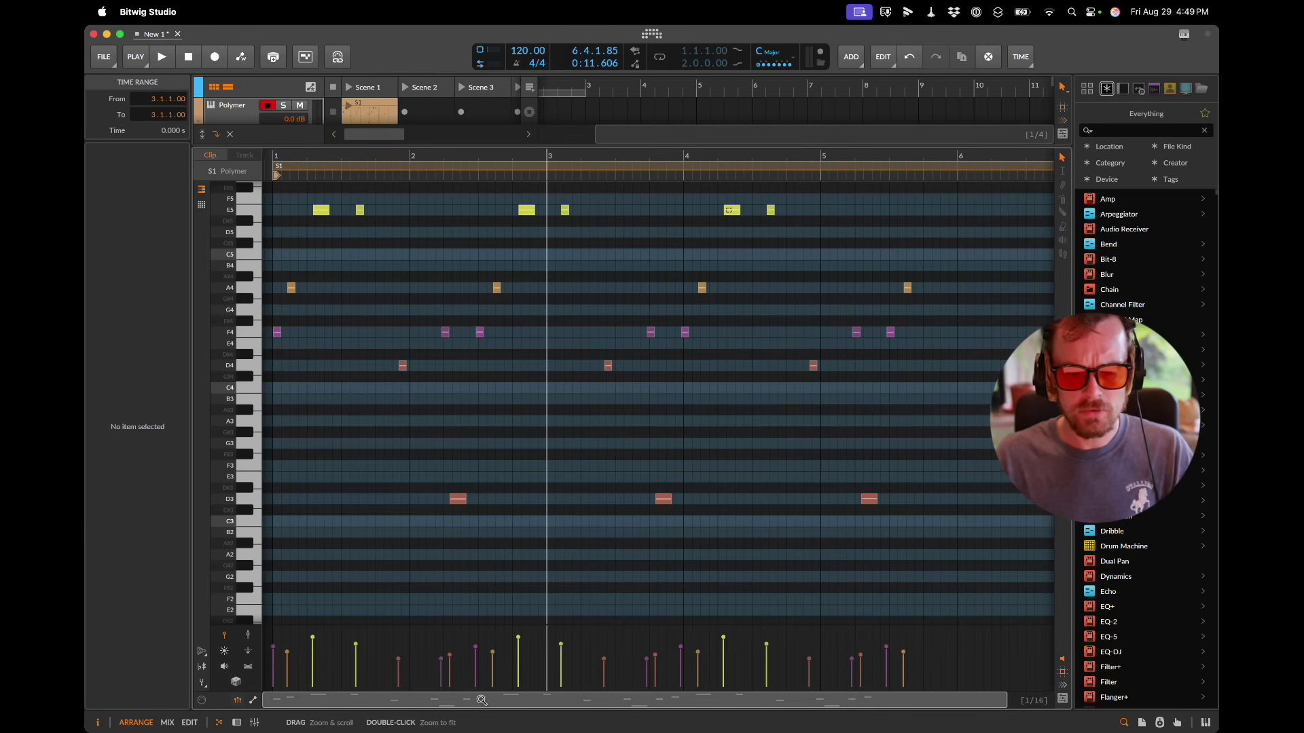
pyautogui.click(477, 413)
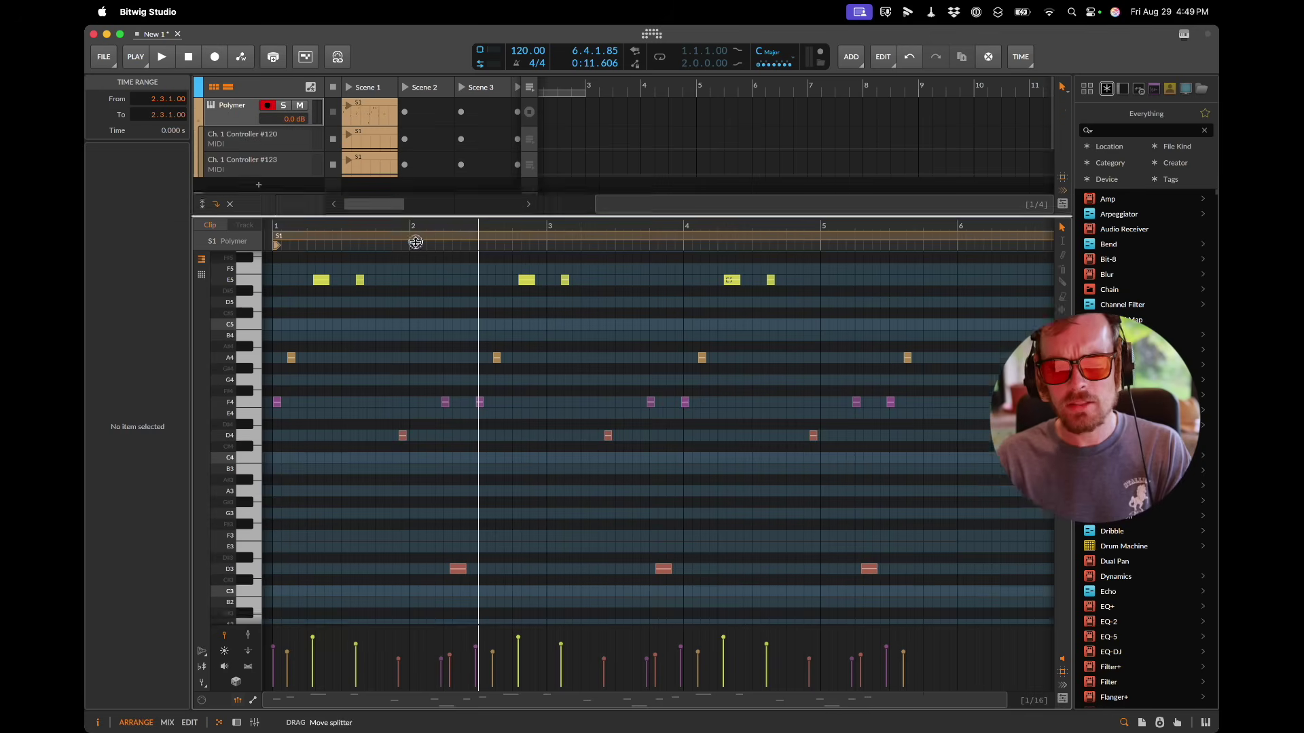
pyautogui.moveTo(417, 144); pyautogui.dragTo(421, 246)
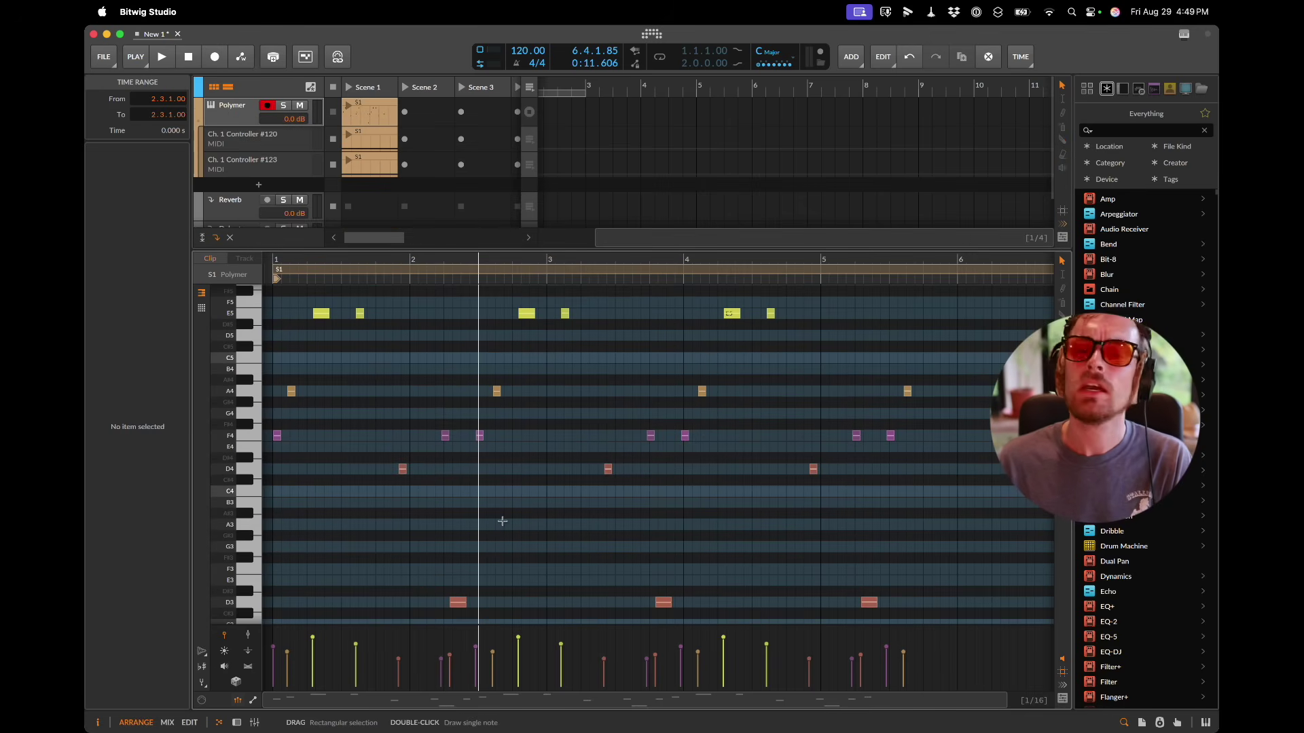
# Step: Switch to the Words page in Chrome and clear its text line
pyautogui.press('super+Tab')
pyautogui.press('super+Tab')
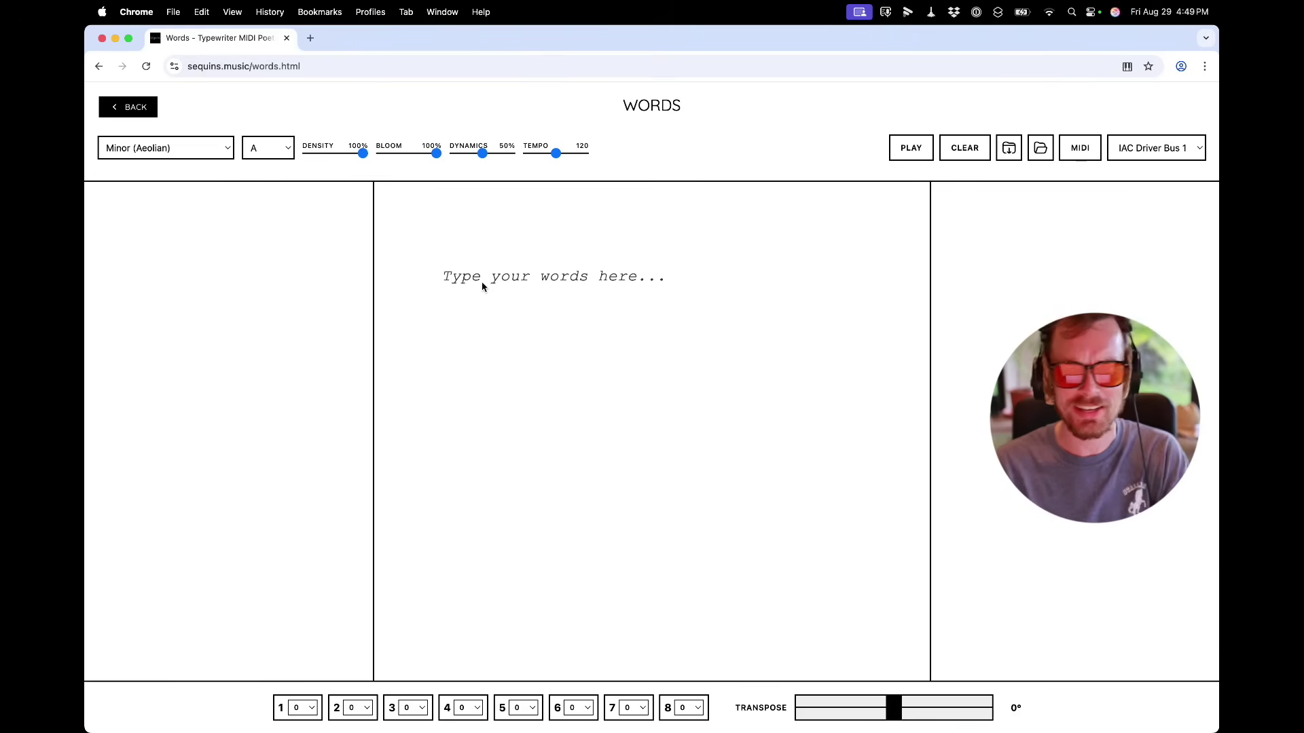
# Step: Switch to Windsurf, read the letter-to-number mapping and pitch formula in words-idea.md, and return to Words in Chrome
pyautogui.press('super+Tab')
pyautogui.press('super+Tab')
pyautogui.press('super+Tab')
pyautogui.press('super+Tab')
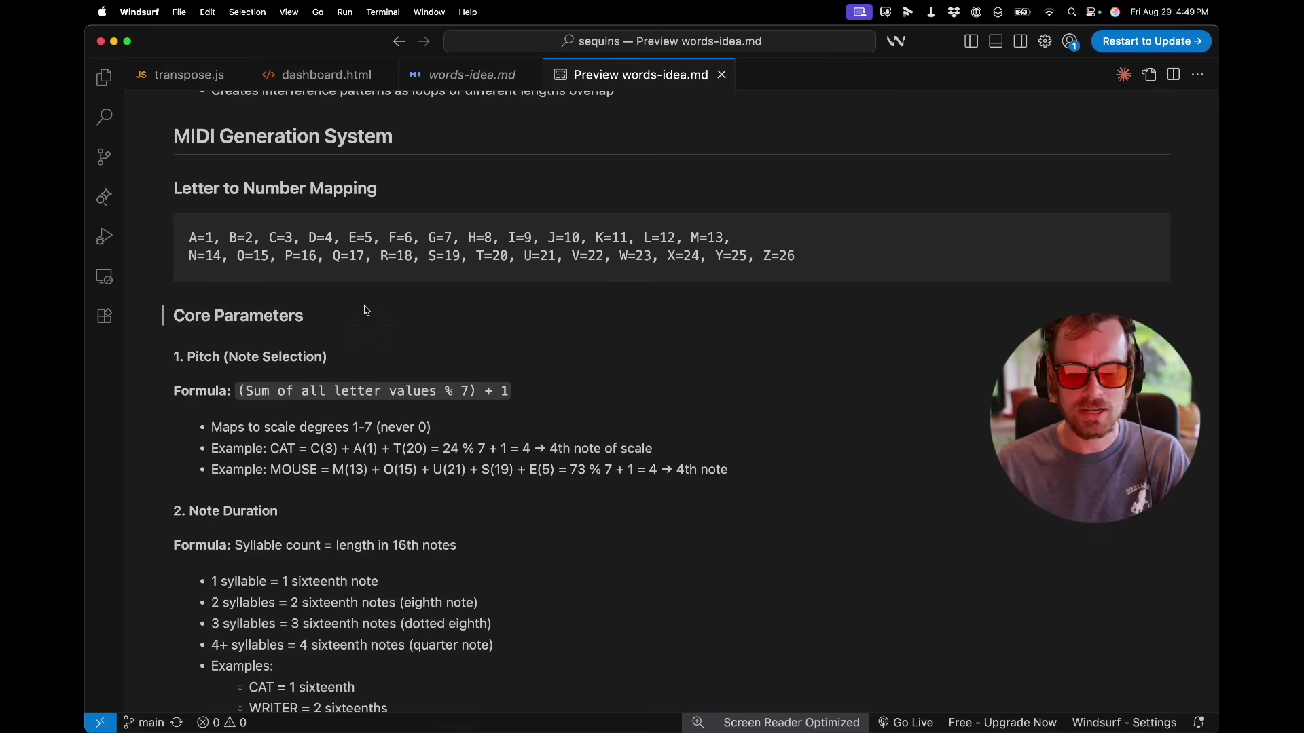
pyautogui.scroll(2, 364, 306)
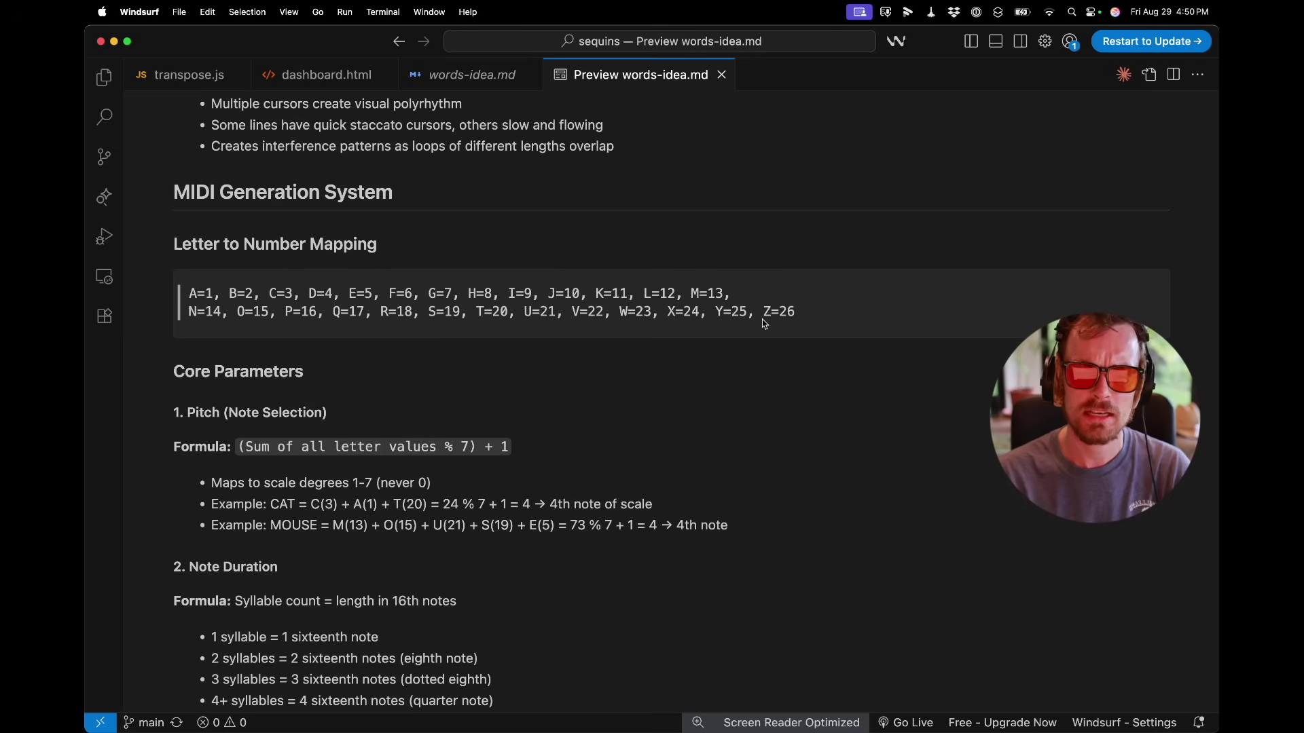
pyautogui.scroll(-1, 765, 320)
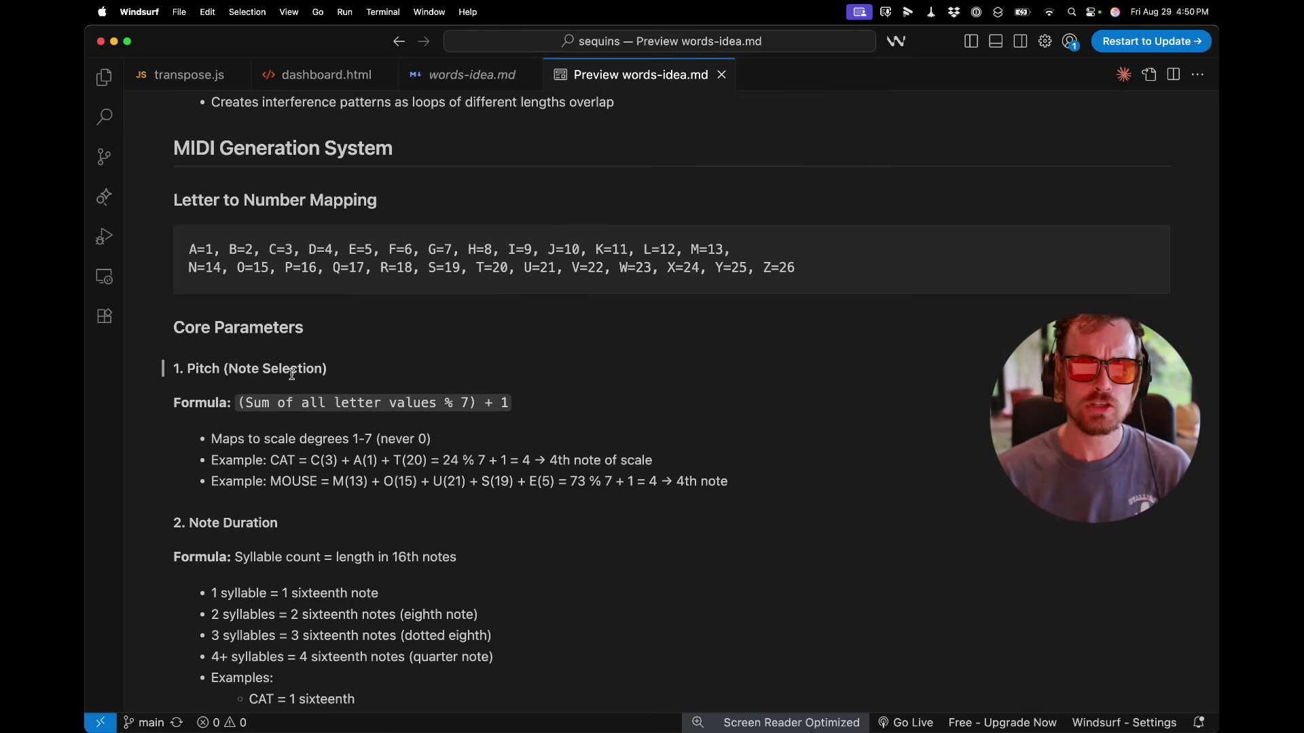
pyautogui.press('super+Tab')
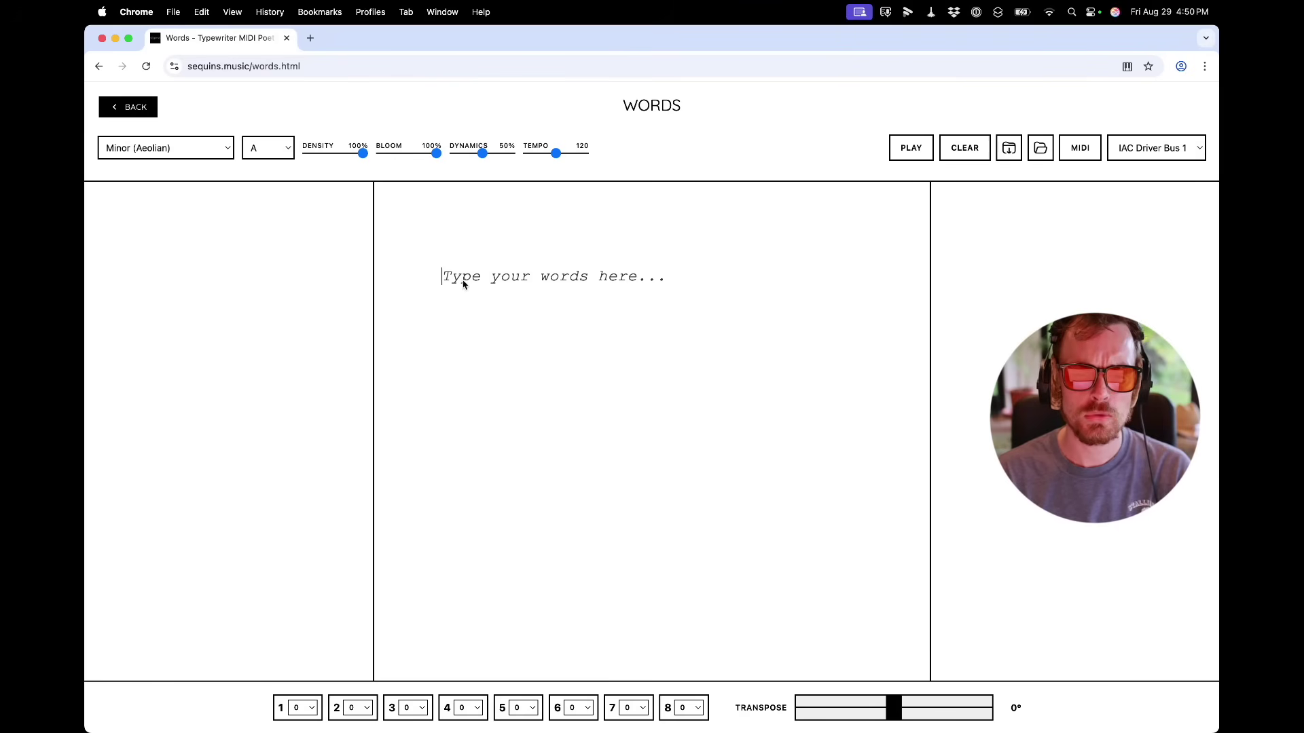
# Step: Enter the line "word" in Words, play it briefly and stop the playback
pyautogui.click(501, 313)
pyautogui.write('word')
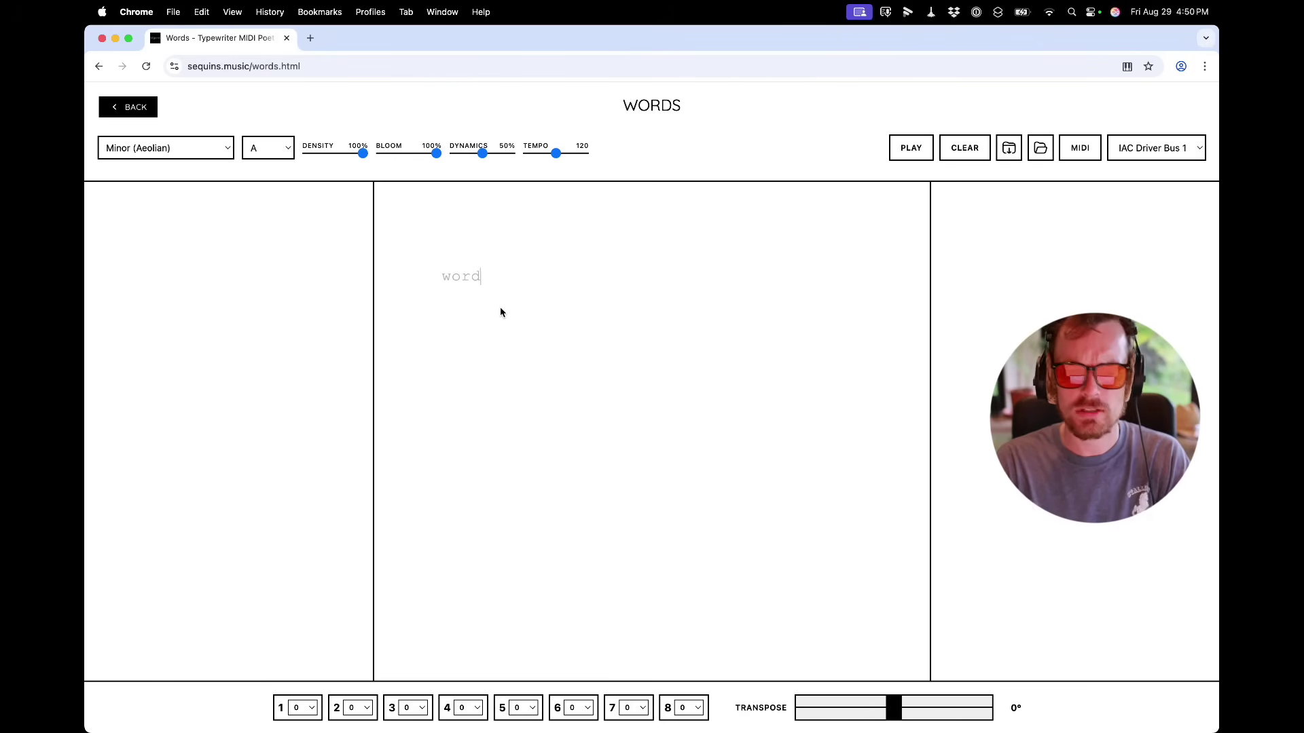
pyautogui.press('Return')
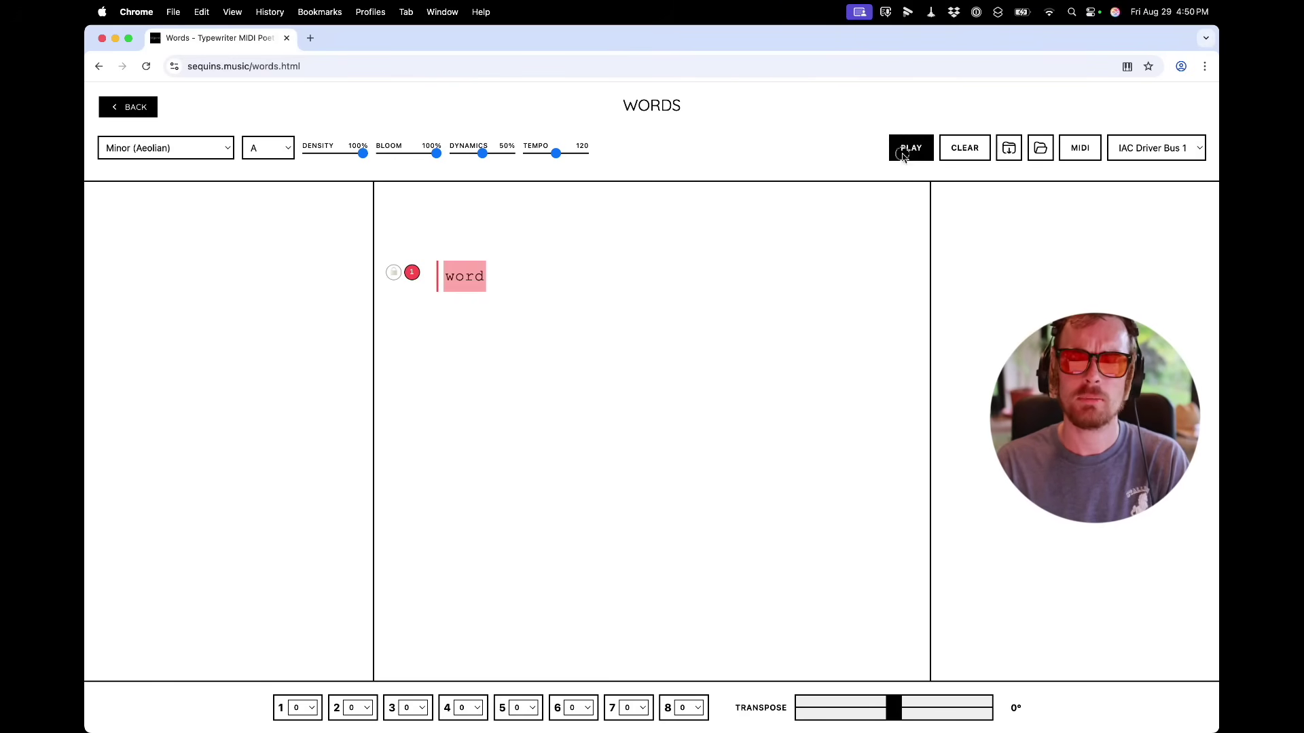
pyautogui.click(905, 157)
pyautogui.click(903, 158)
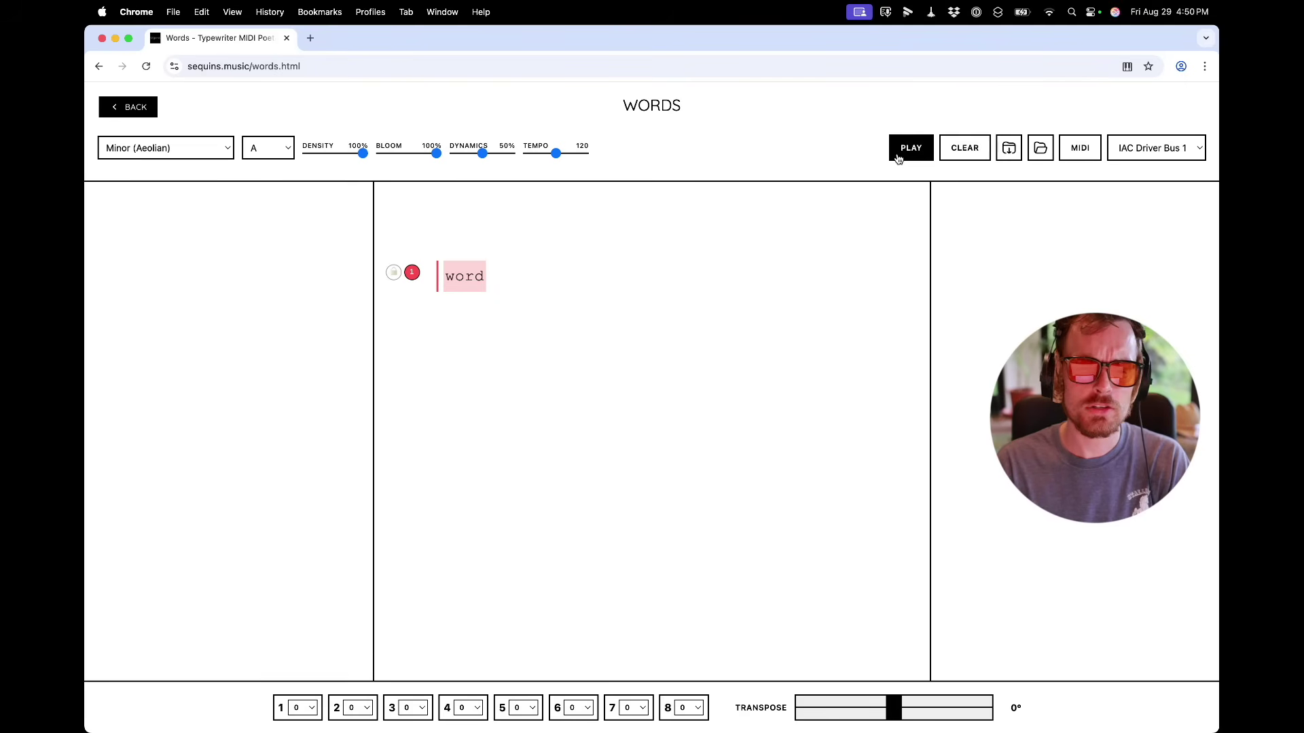
# Step: Switch to Windsurf, look over the pitch and note duration formulas in words-idea.md, and switch to Bitwig Studio
pyautogui.press('super+Tab')
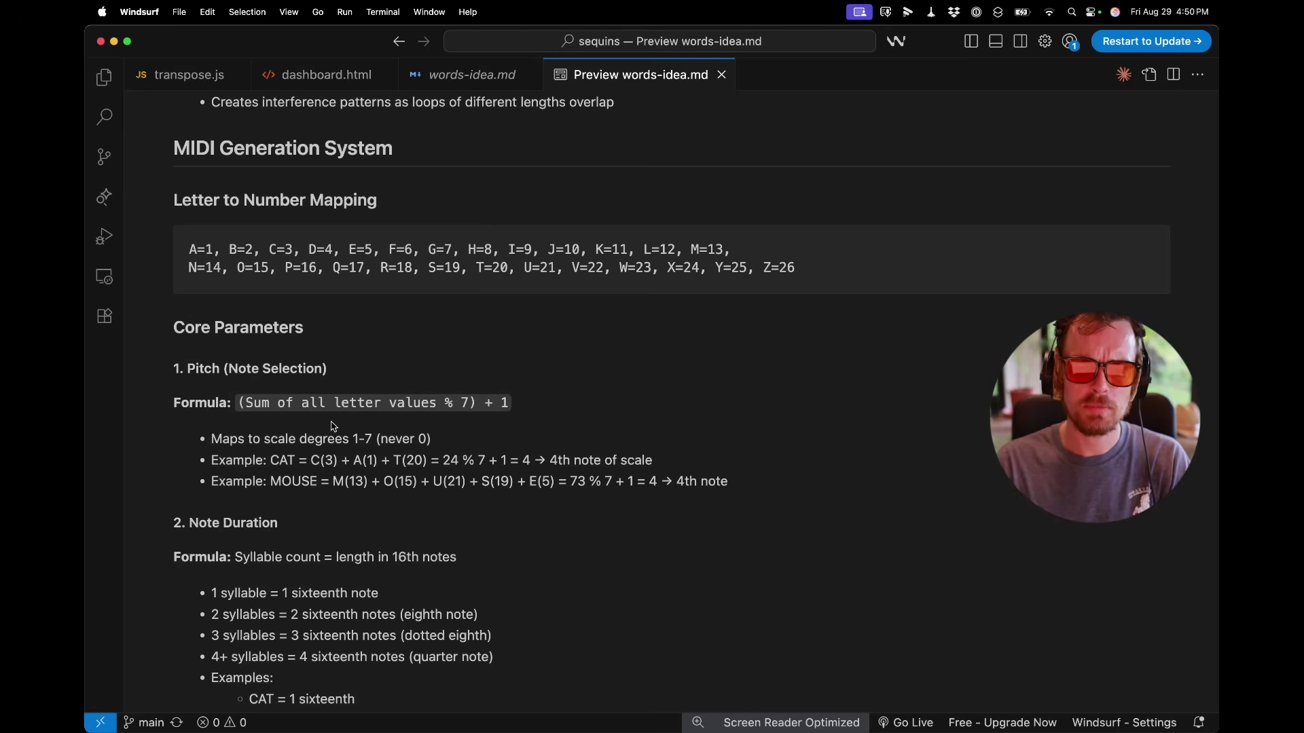
pyautogui.scroll(-3, 413, 432)
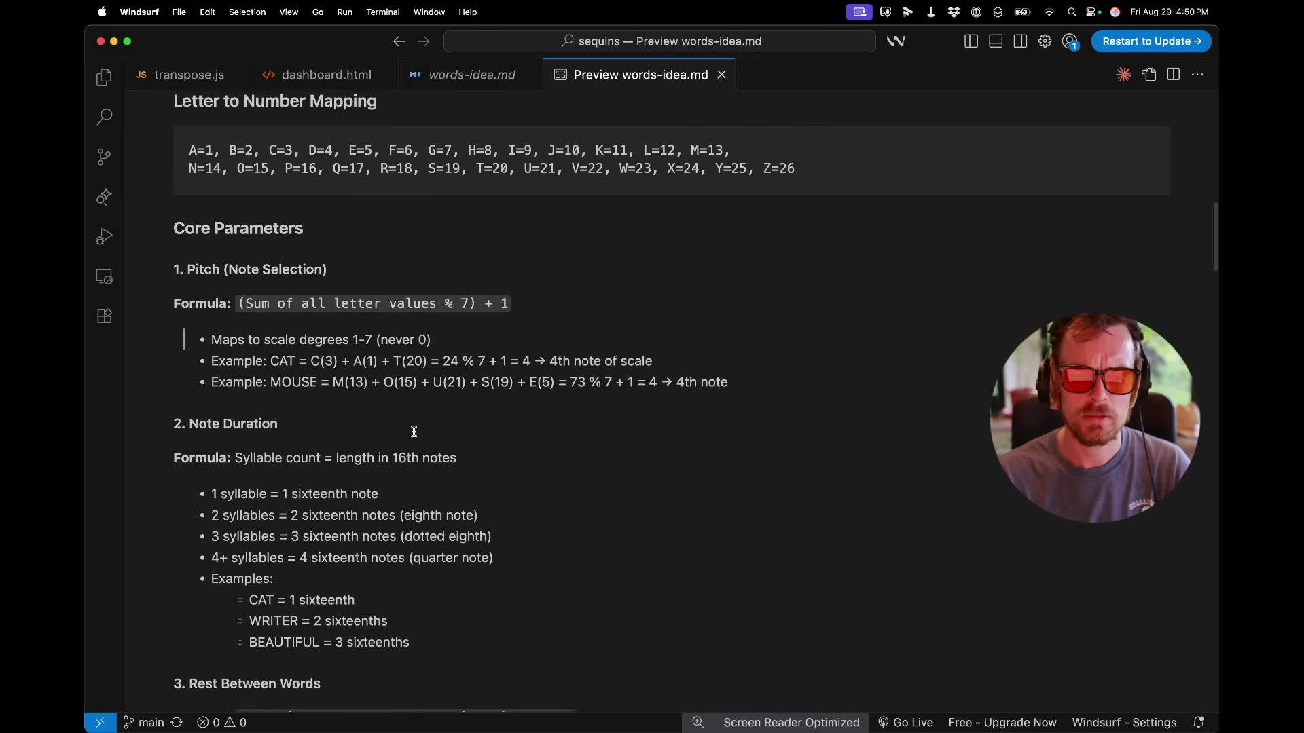
pyautogui.press('super+Tab')
pyautogui.press('super+Tab')
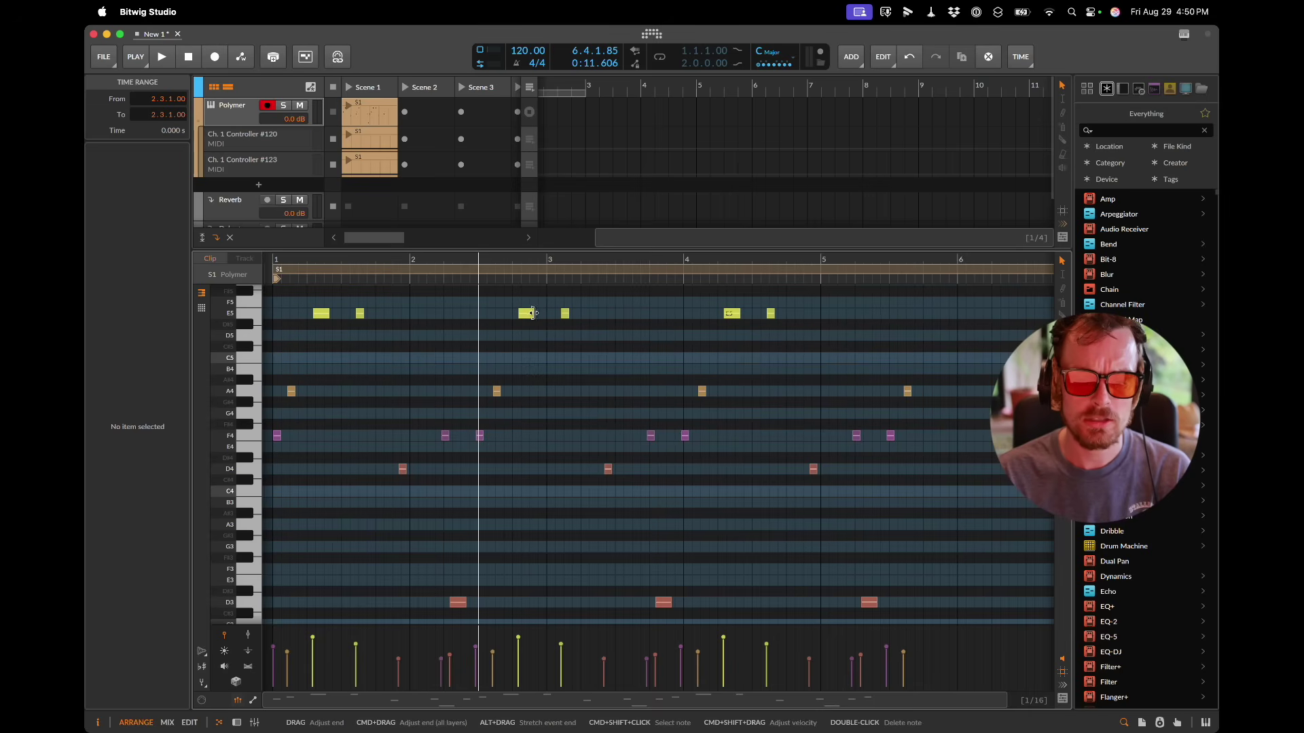
# Step: Lengthen the long E5 note near the end of bar 2 in the recorded clip and undo the change
pyautogui.moveTo(534, 313); pyautogui.dragTo(556, 314)
pyautogui.press('super+z')
pyautogui.press('super+Tab')
pyautogui.press('super+Tab')
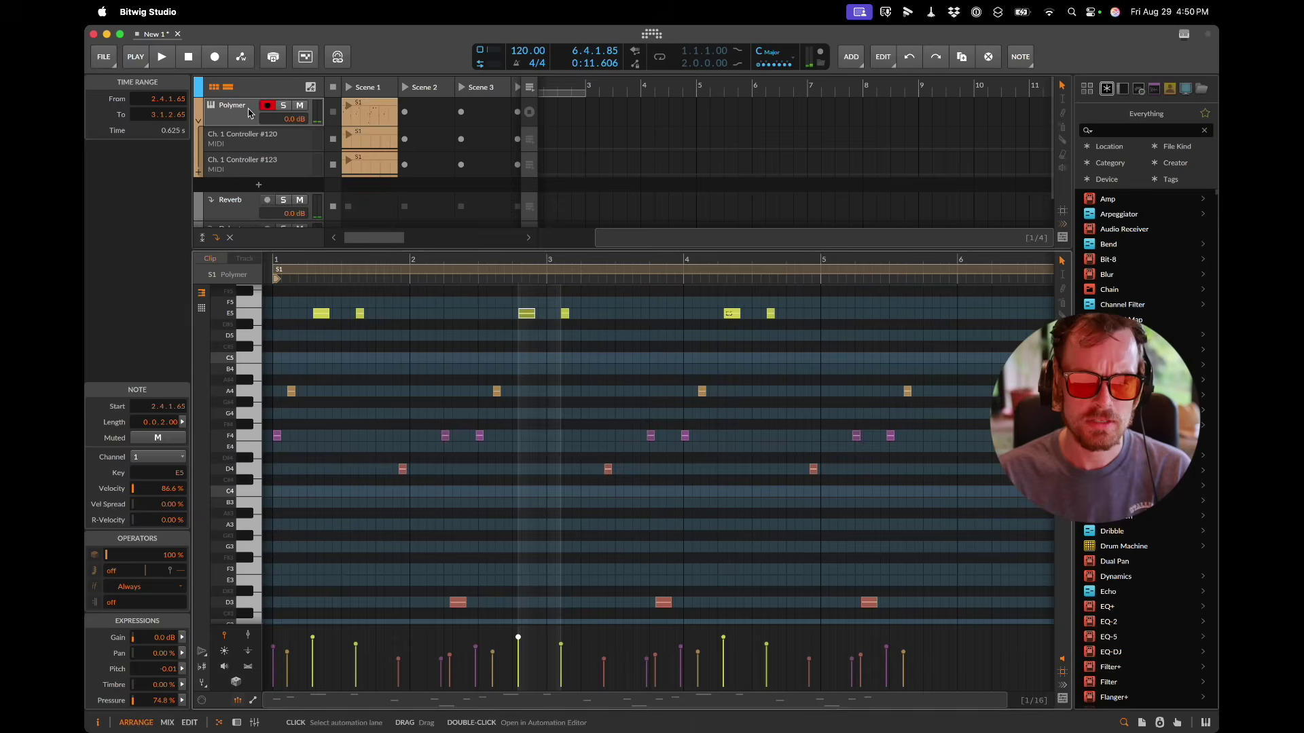
# Step: Show the Polymer track's device chain, switch to Windsurf and read the syllable-based note duration examples
pyautogui.doubleClick(247, 110)
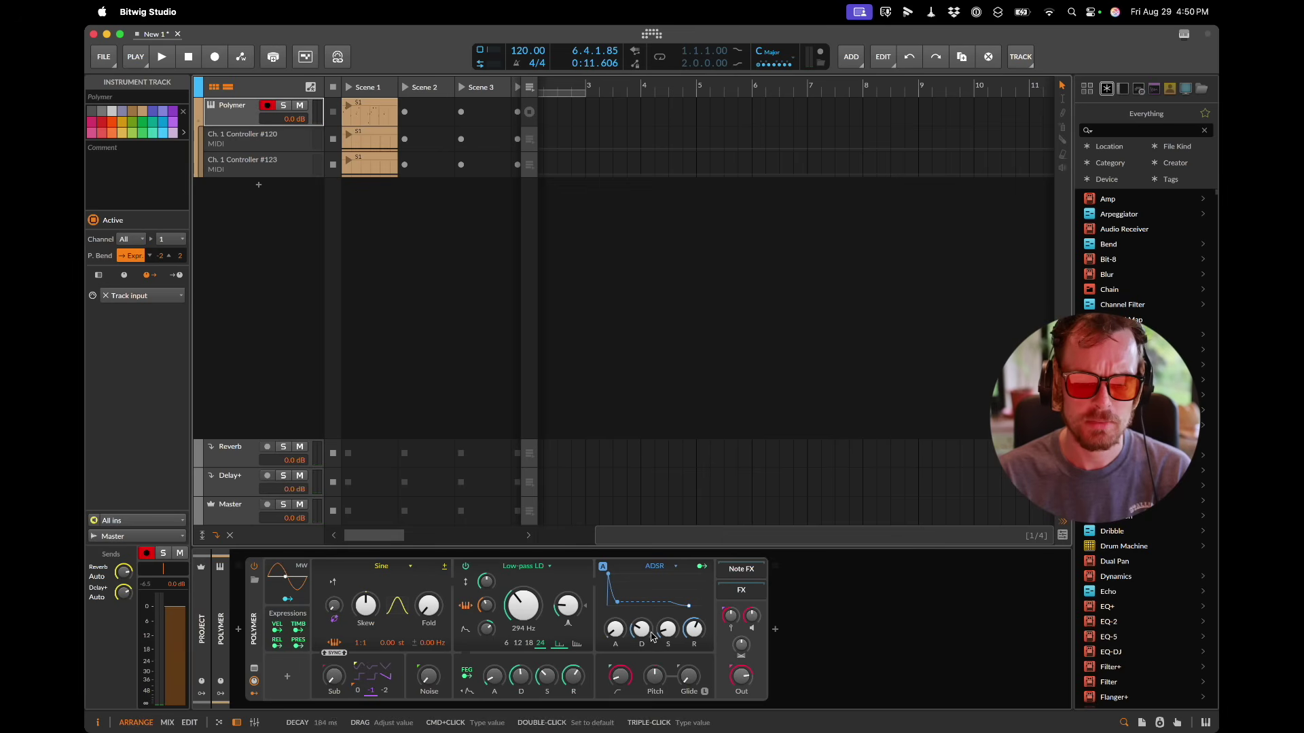
pyautogui.press('super+Tab')
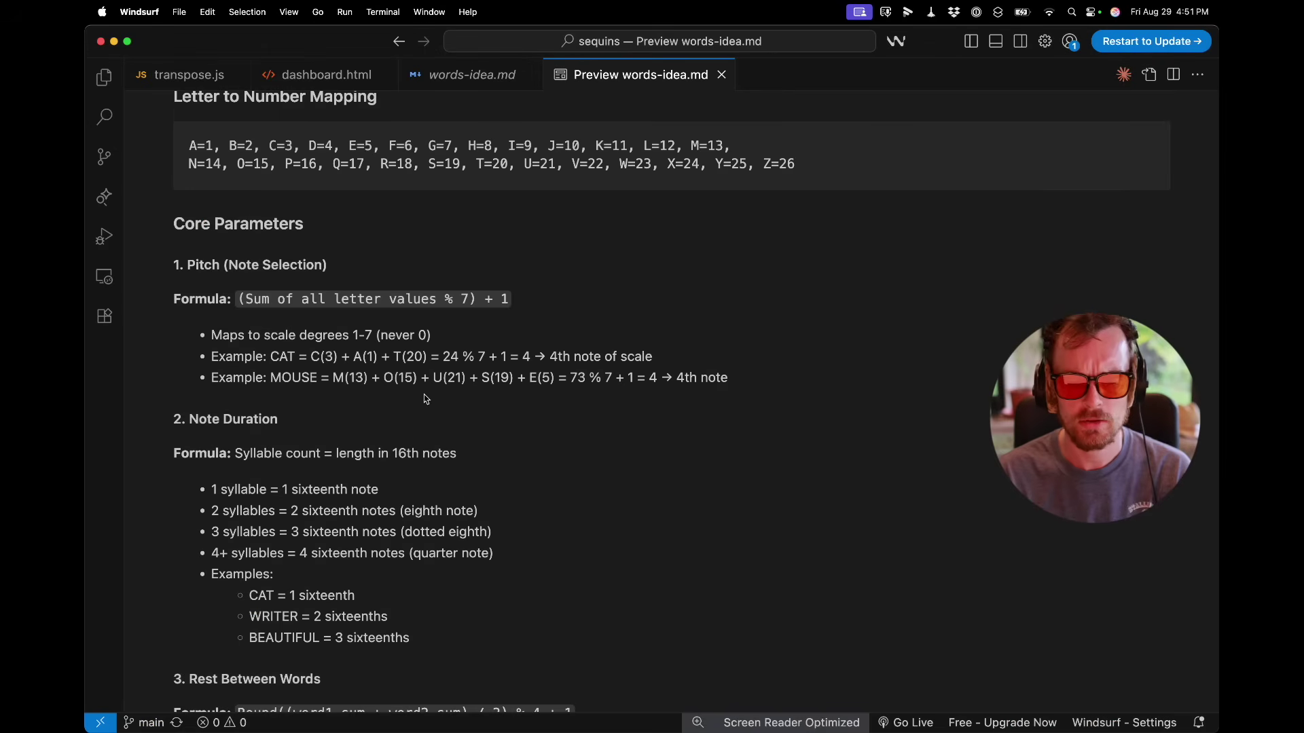
pyautogui.scroll(-2, 426, 399)
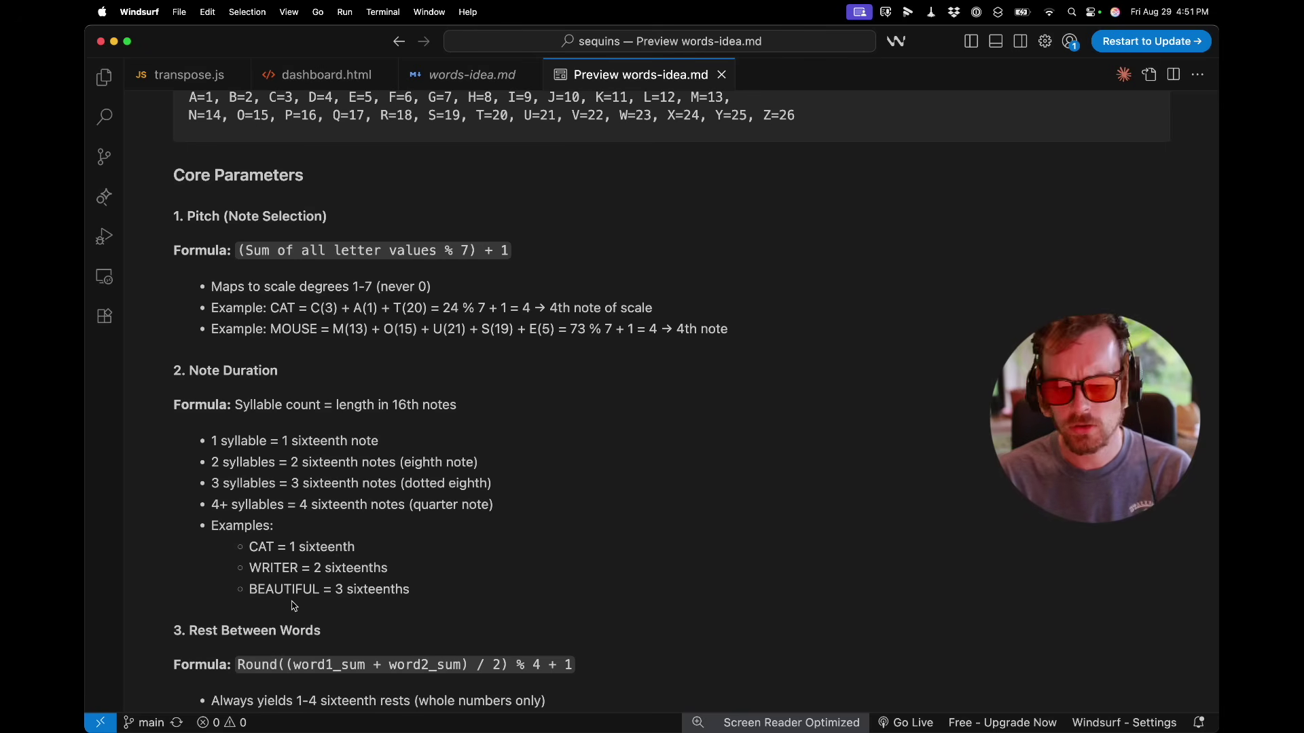
# Step: Switch to Words in Chrome and replace the line "word" with "beautifulbeautiful" as a looping line
pyautogui.press('super+Tab')
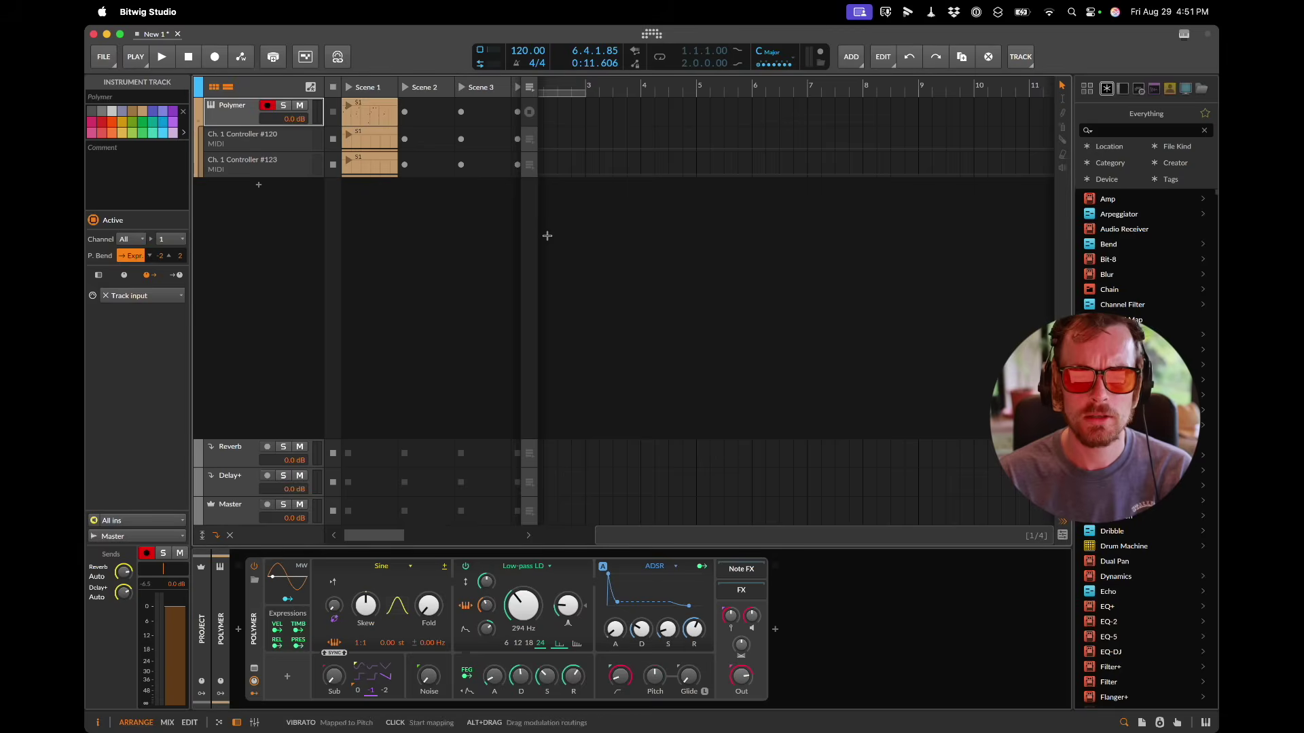
pyautogui.press('super+Tab')
pyautogui.press('super+Tab')
pyautogui.press('BackSpace')
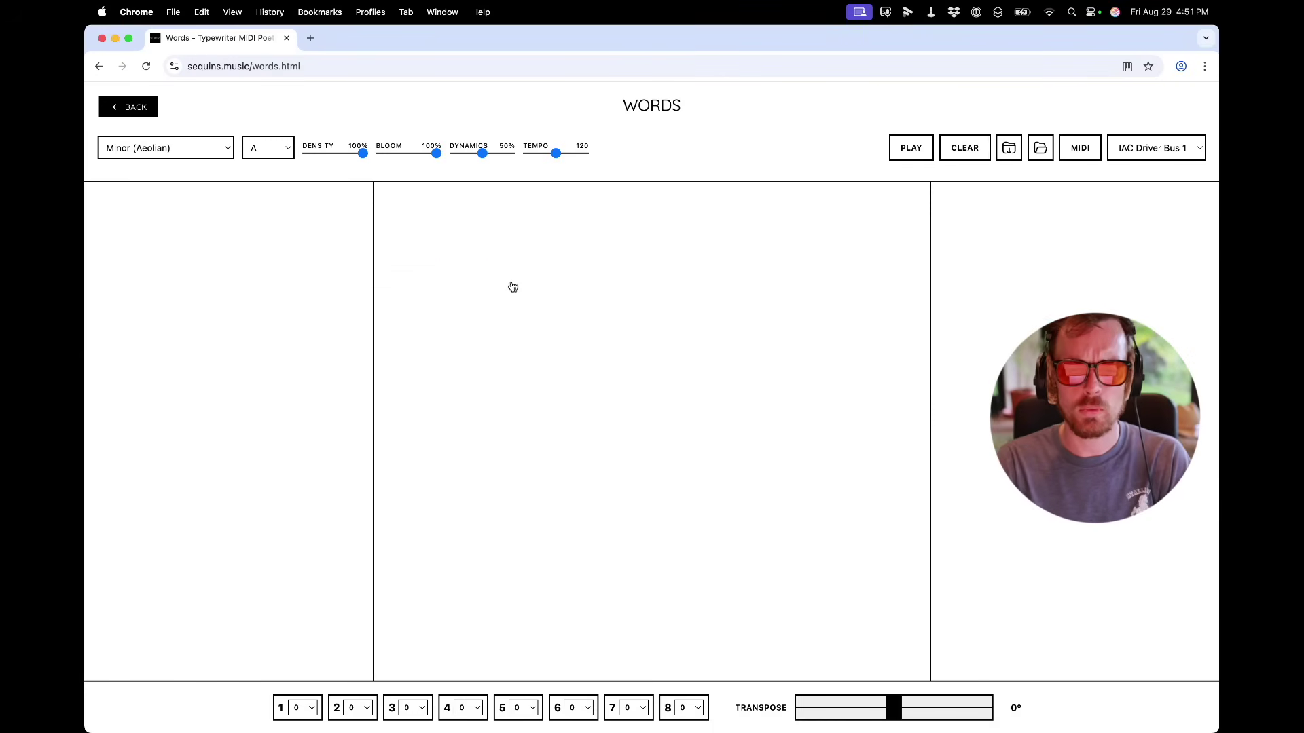
pyautogui.write('beaut')
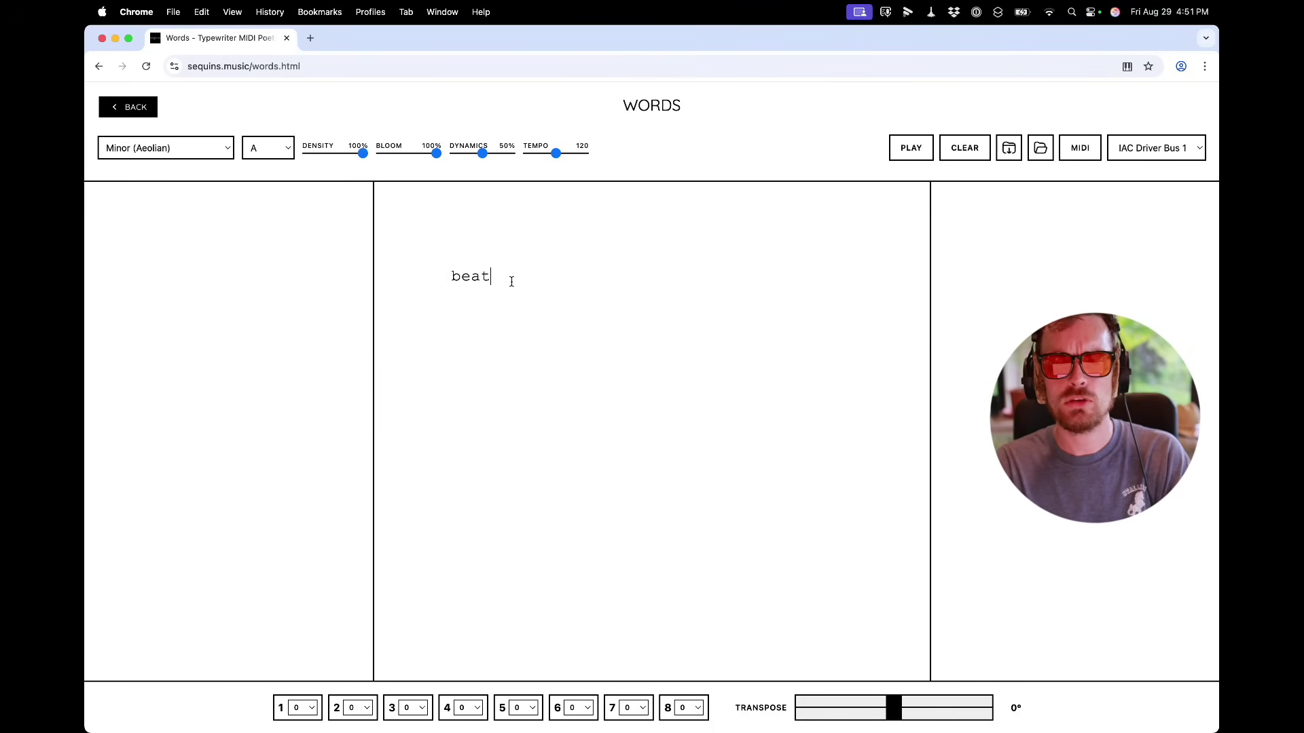
pyautogui.write('ifulbeautiful')
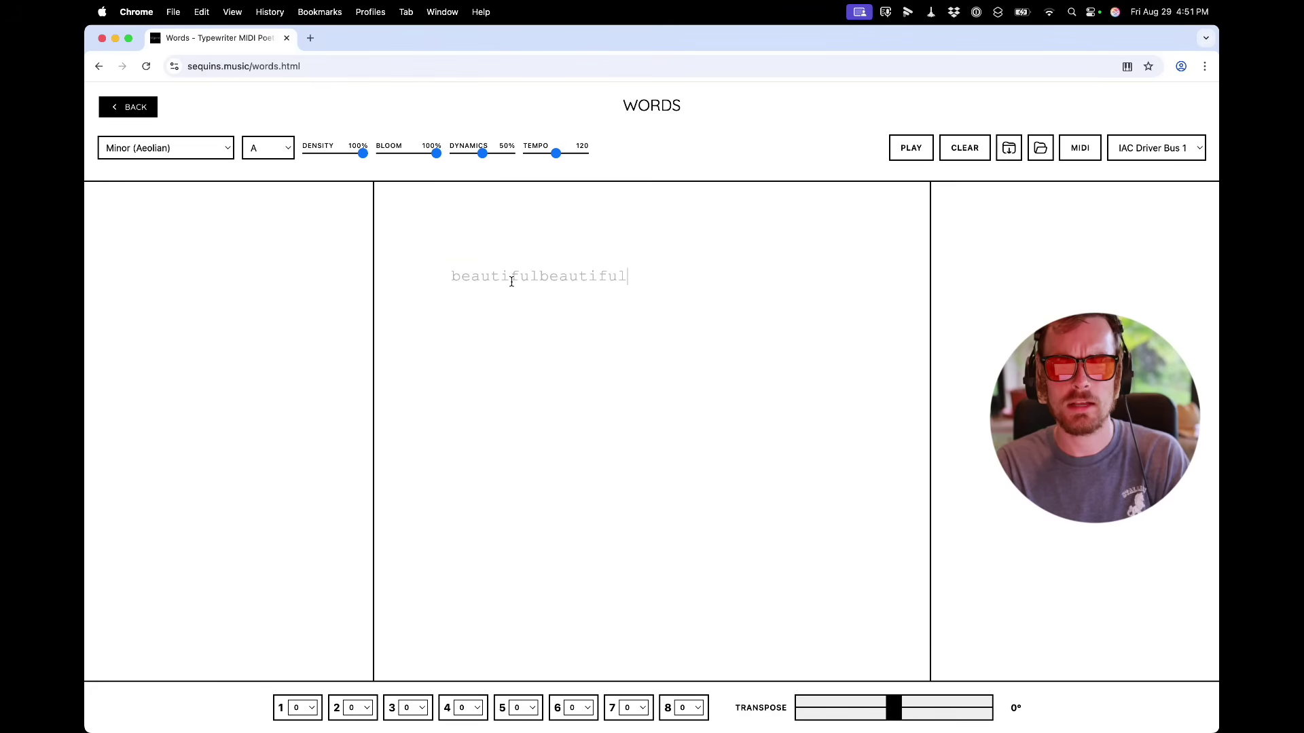
pyautogui.press('Return')
# Step: Switch to Bitwig Studio, record the looping word into the Polymer track's Scene 2 slot, and stop playback in both apps
pyautogui.press('super+Tab')
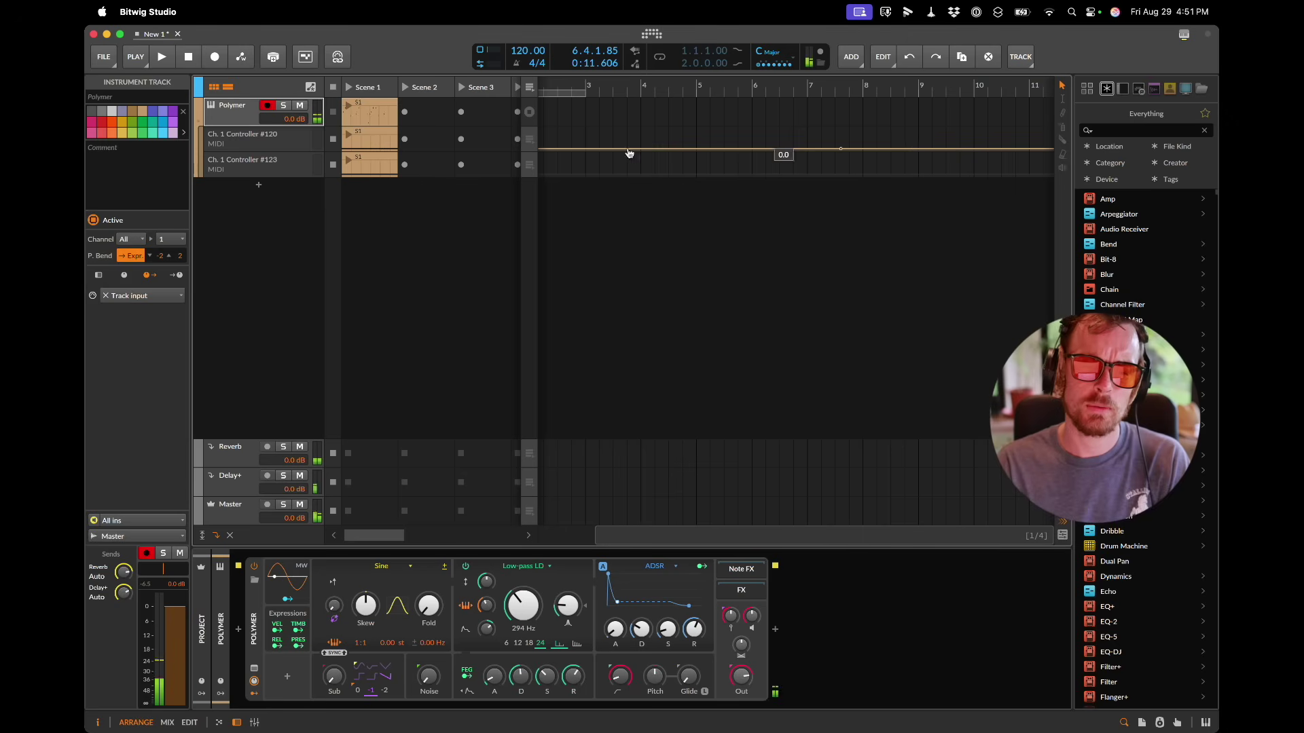
pyautogui.click(387, 120)
pyautogui.press('space')
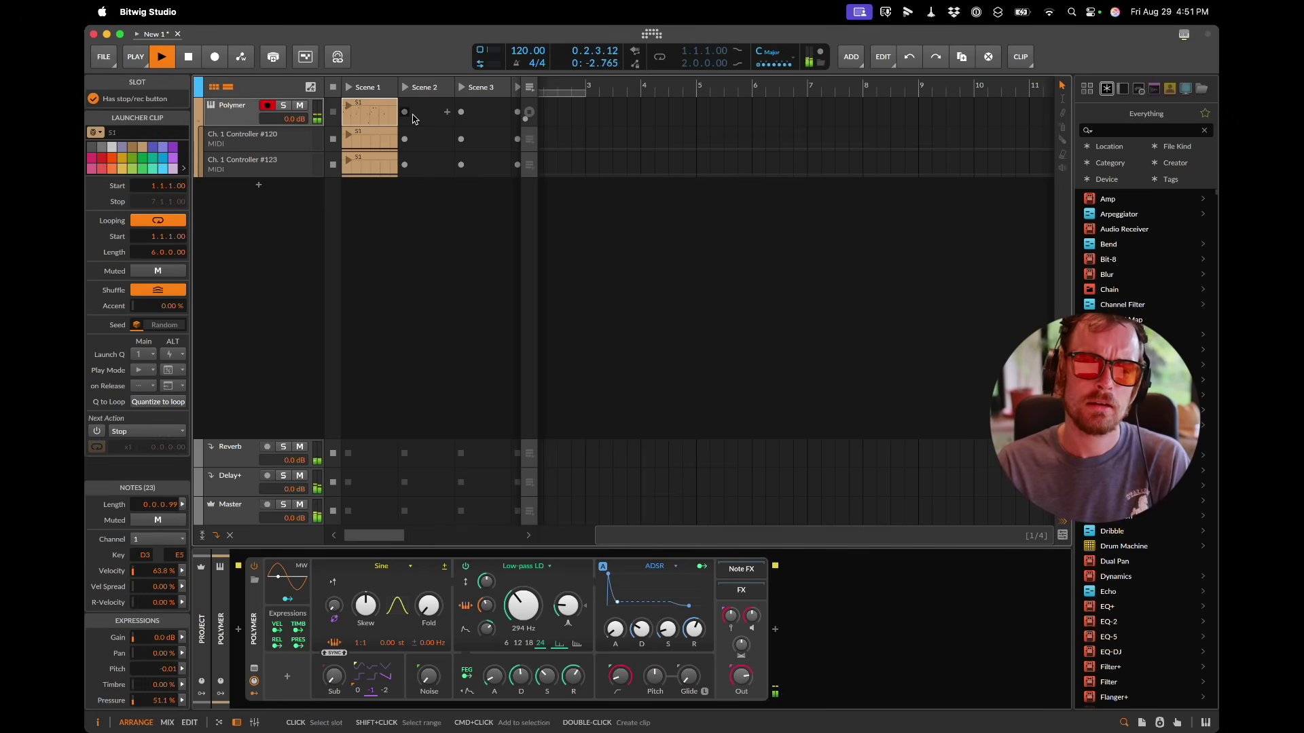
pyautogui.click(404, 111)
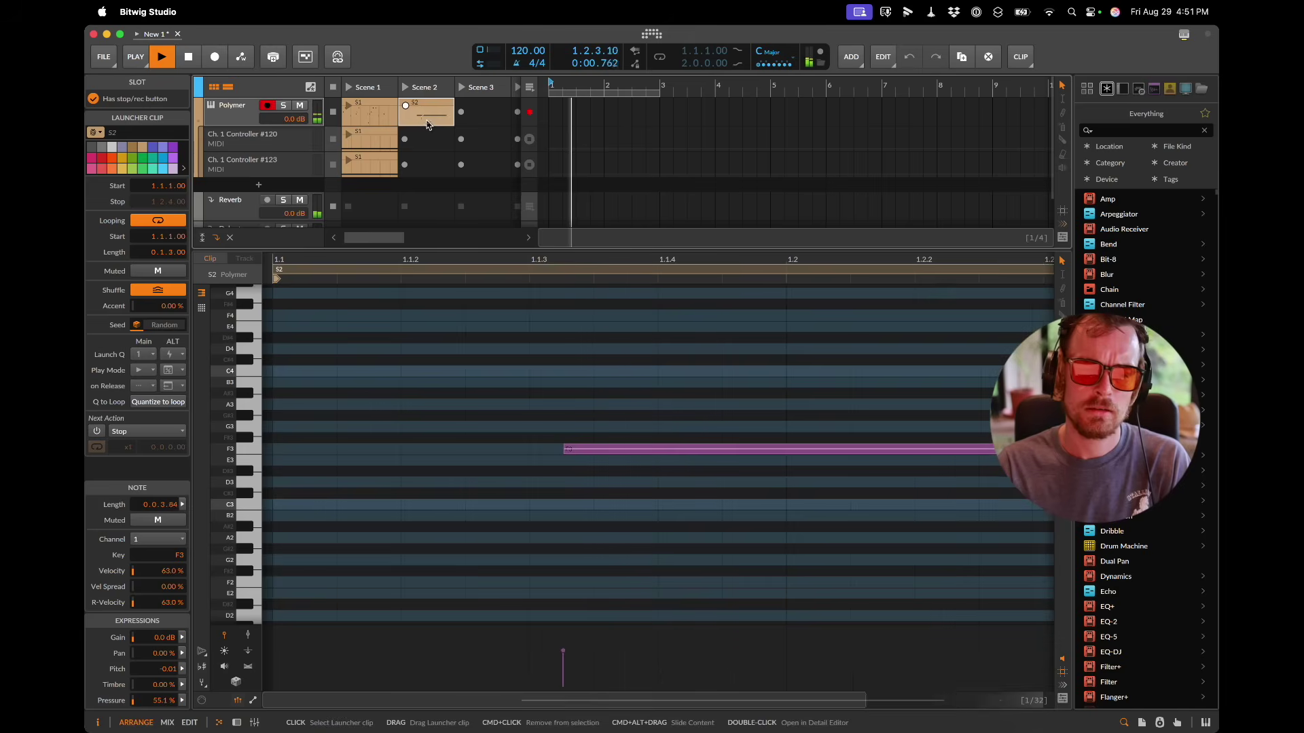
pyautogui.press('super+Tab')
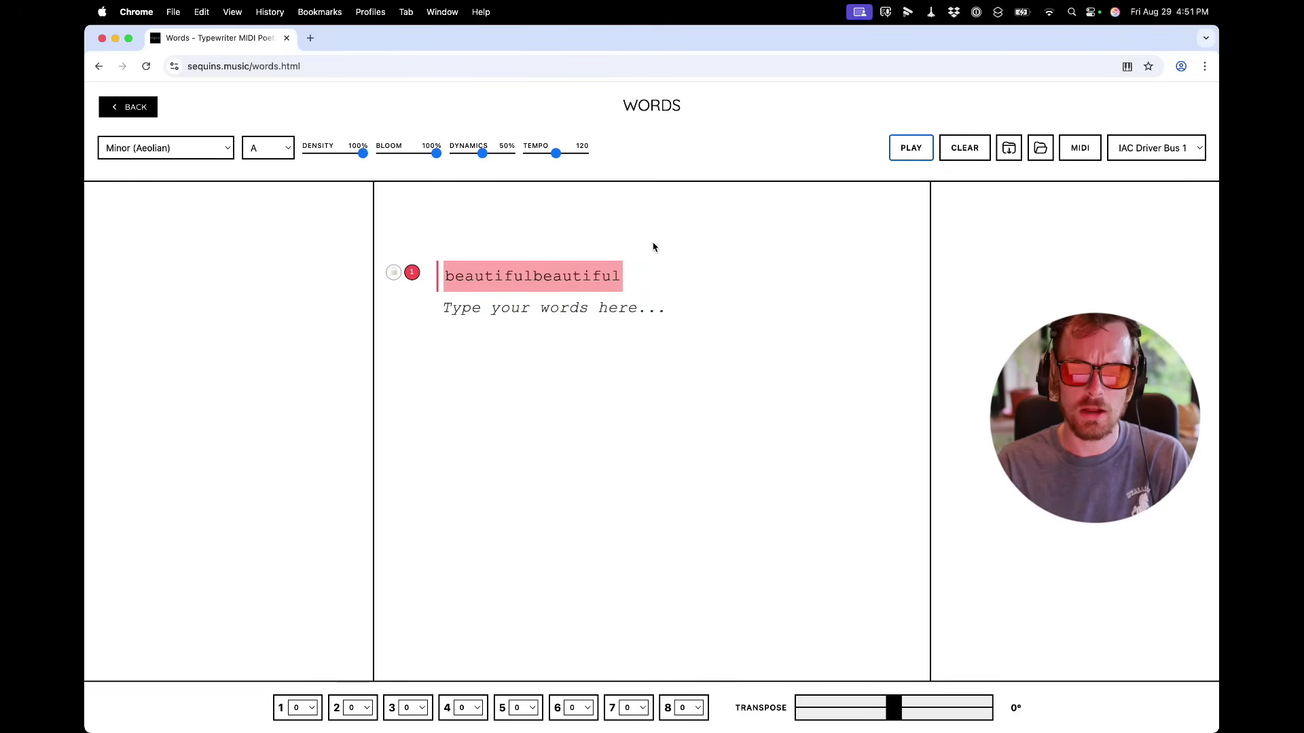
pyautogui.press('super+Tab')
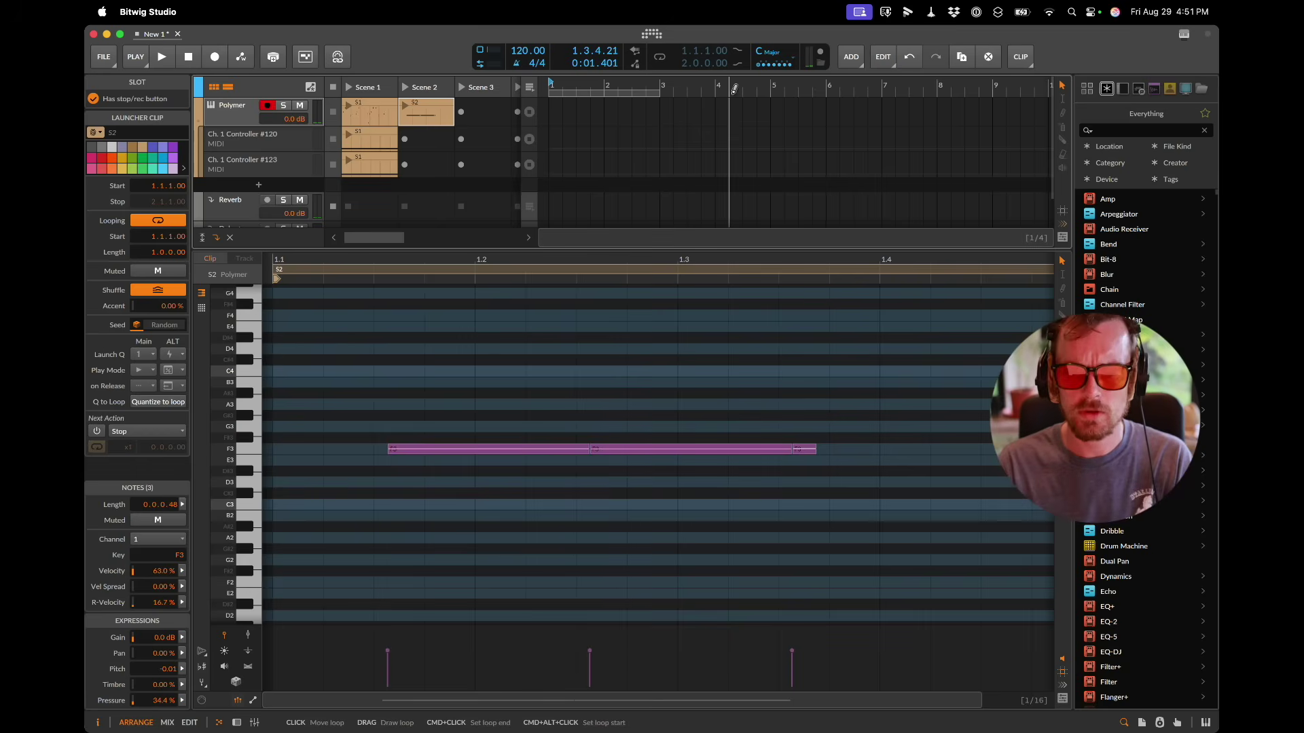
# Step: Switch to Words in Chrome, replace the line with "skdjhf bhskjhdkhdm sfkhf" and start playback
pyautogui.press('super+Tab')
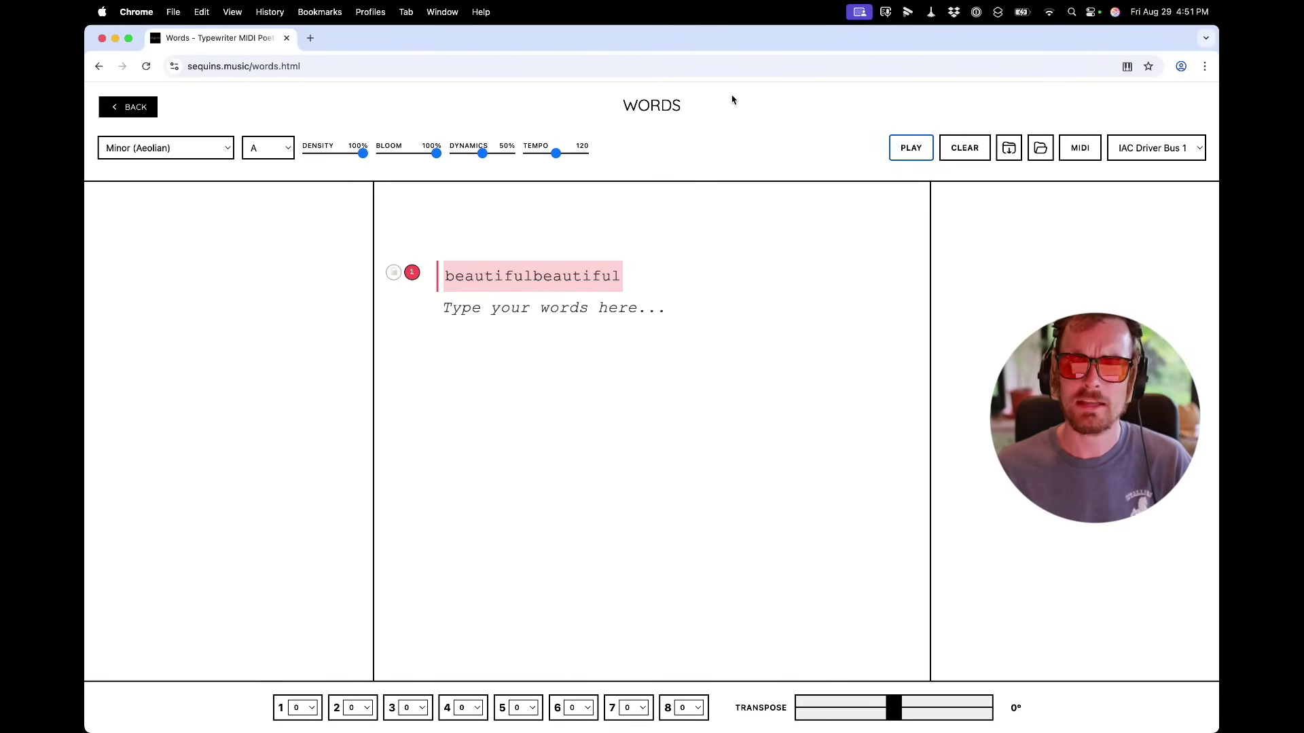
pyautogui.click(543, 277)
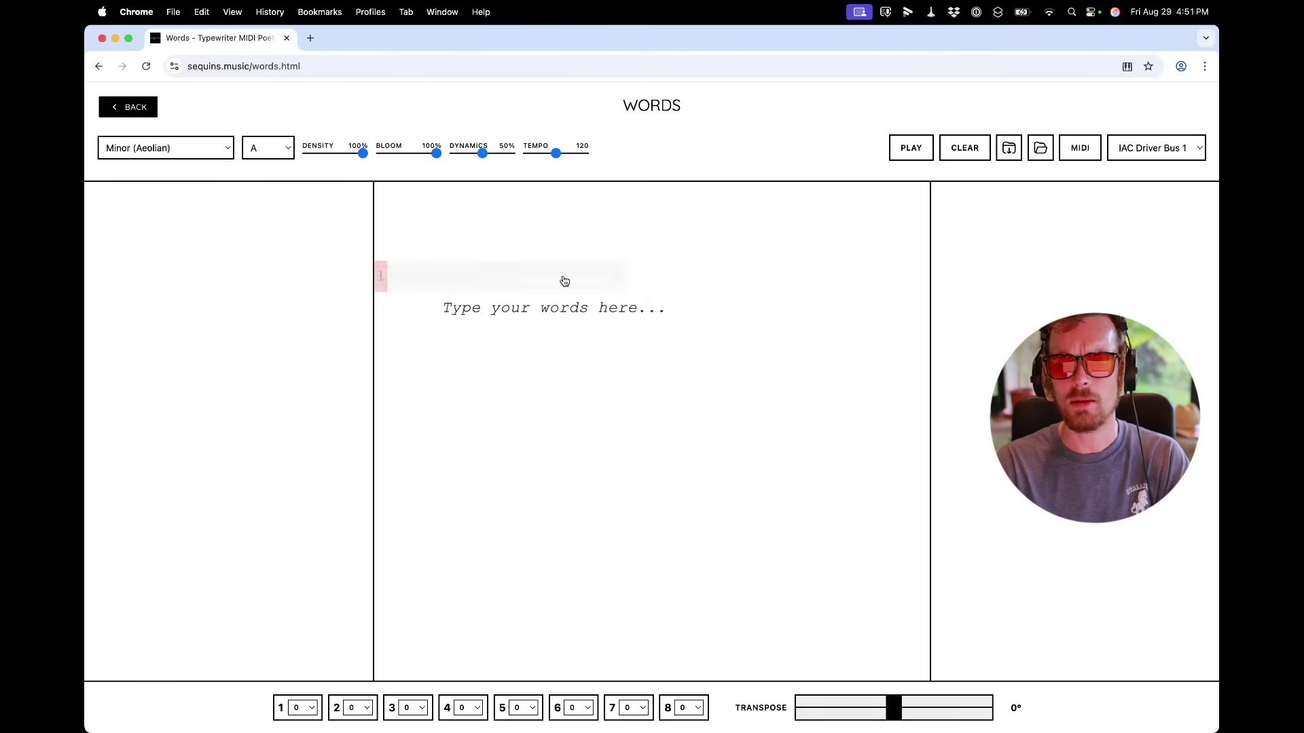
pyautogui.write('skdjhf bhskjdkhdm')
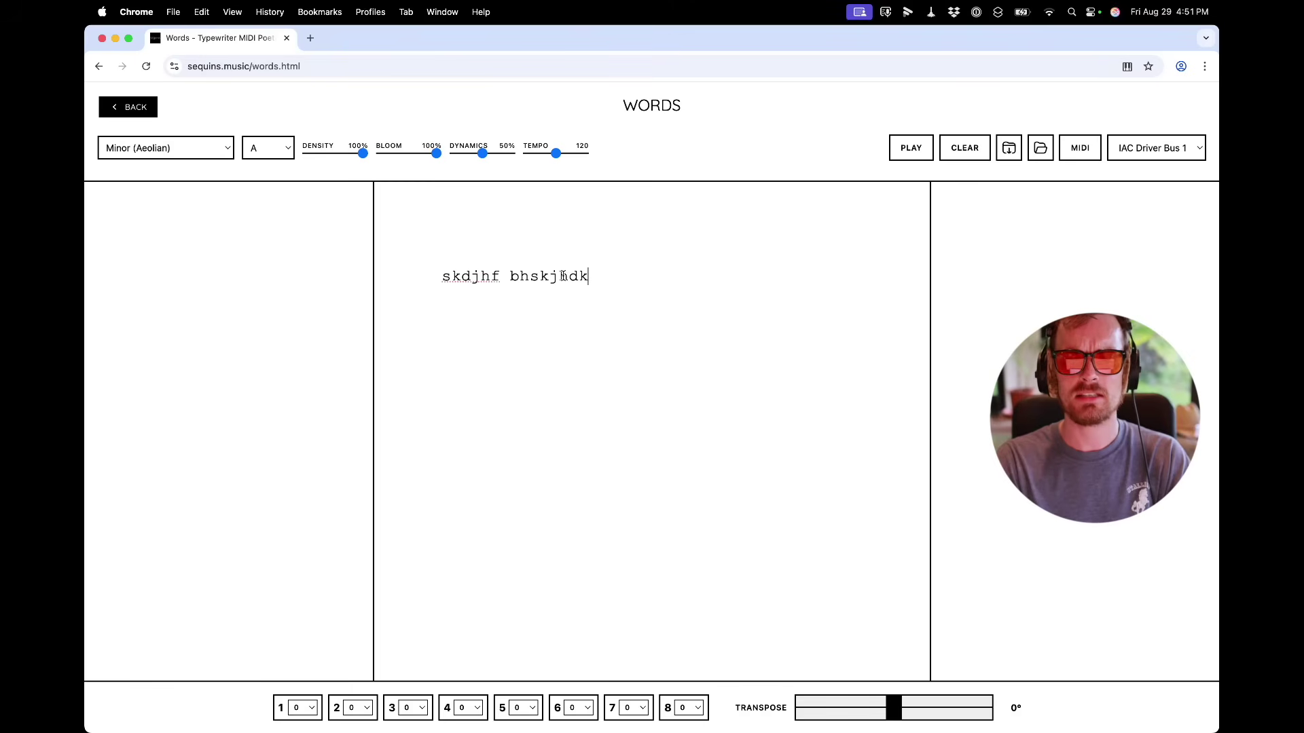
pyautogui.write(' sfkhf')
pyautogui.click(907, 148)
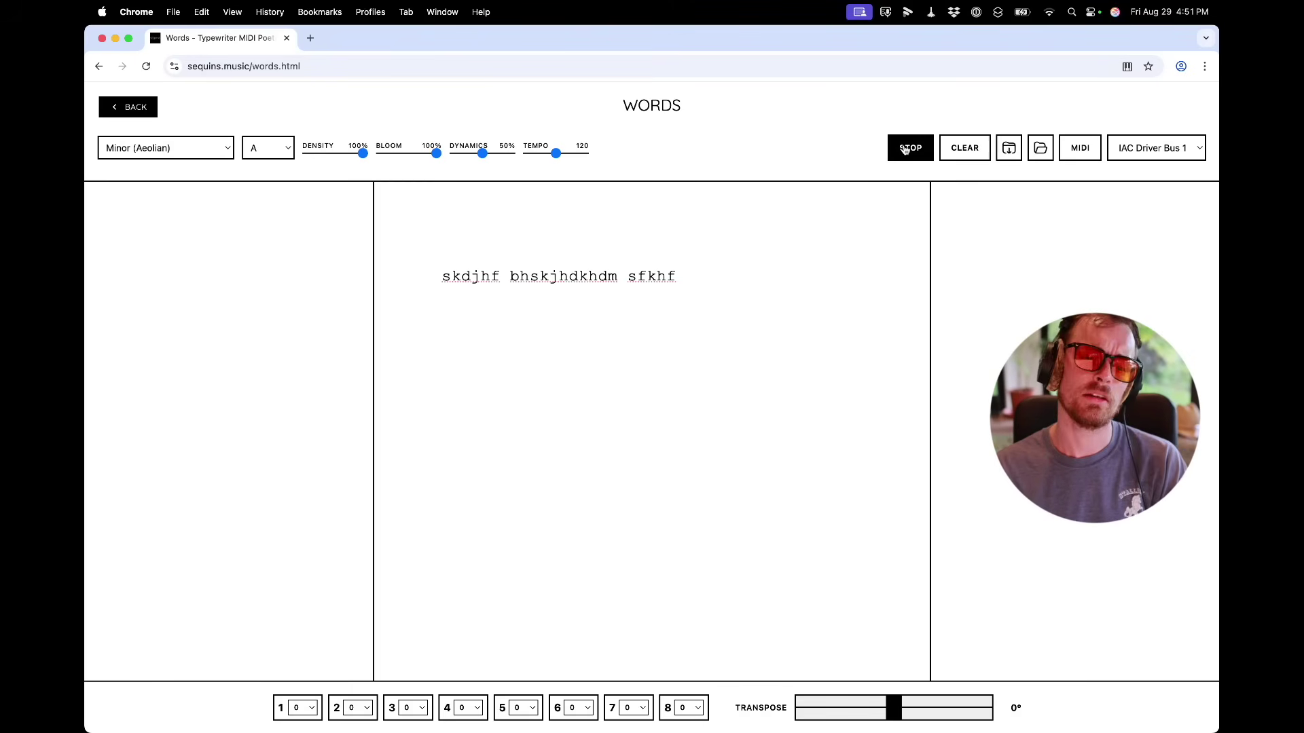
# Step: Undo the last change in Bitwig Studio, return to Words in Chrome and play the nonsense line
pyautogui.press('super+Tab')
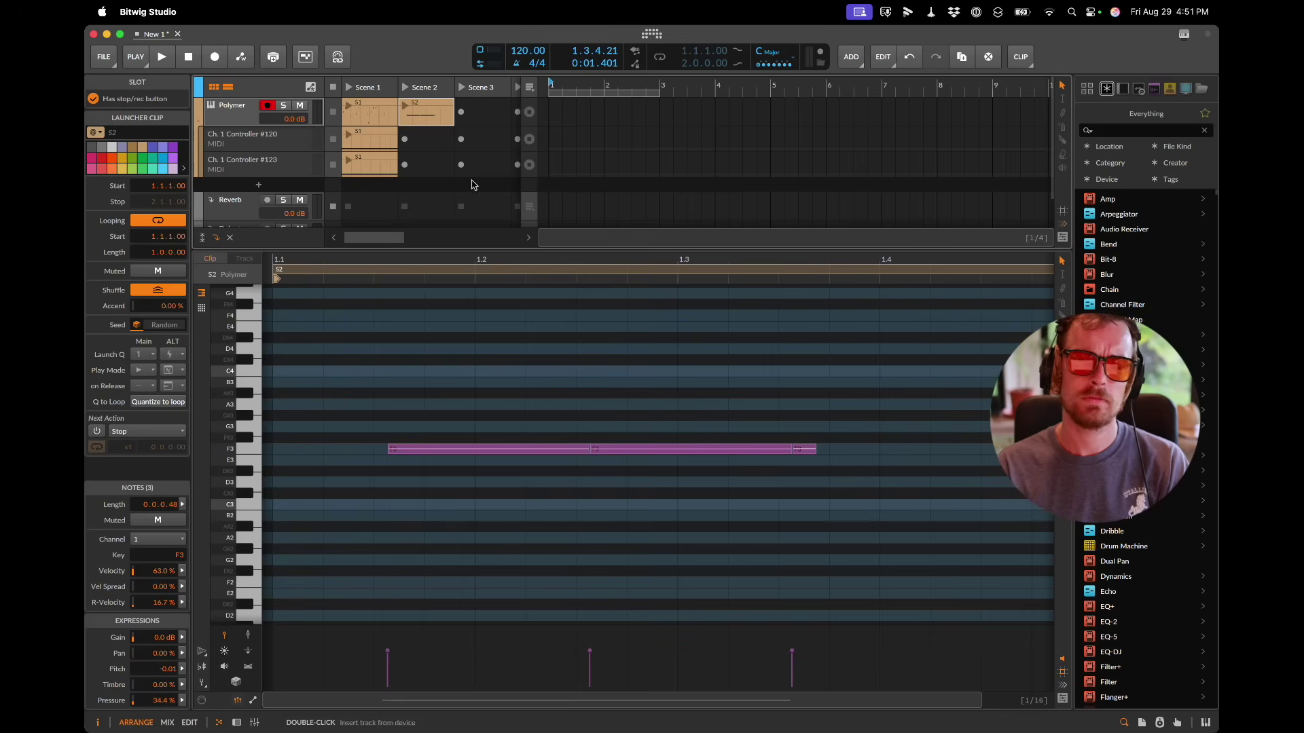
pyautogui.press('super+z')
pyautogui.press('super+Tab')
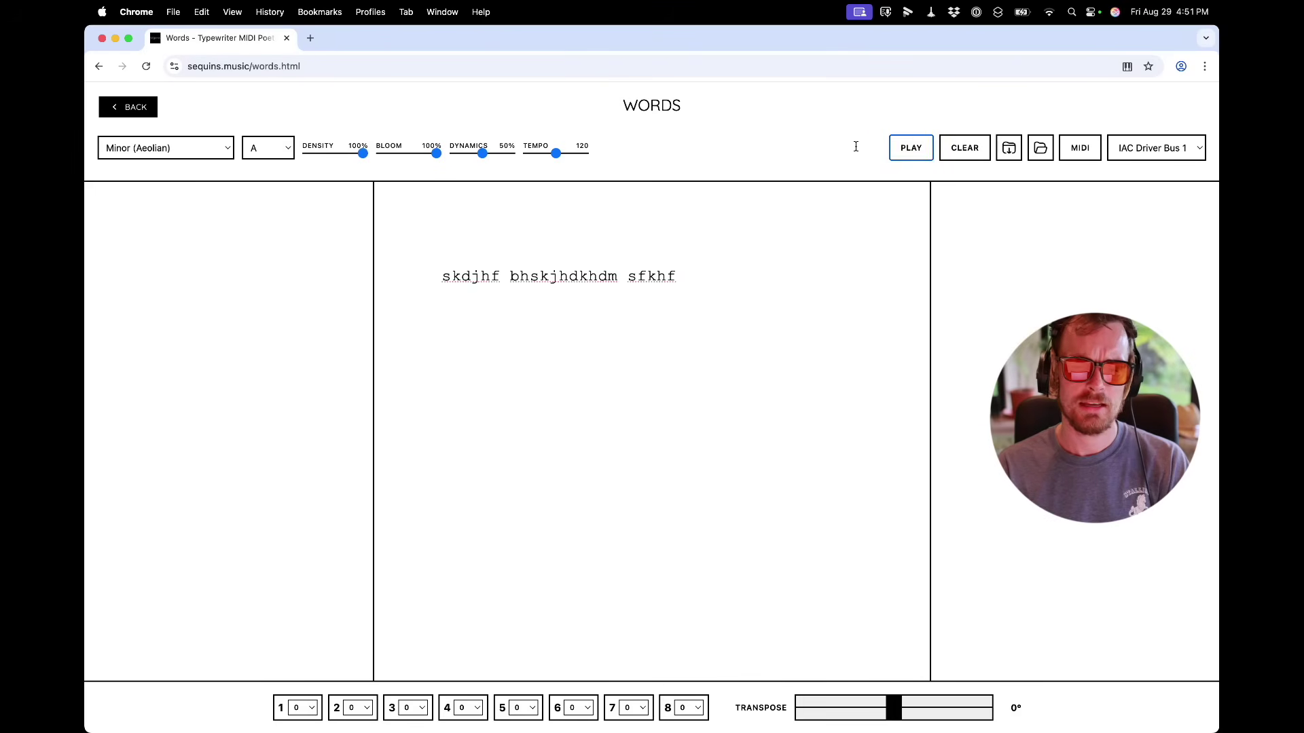
pyautogui.click(901, 142)
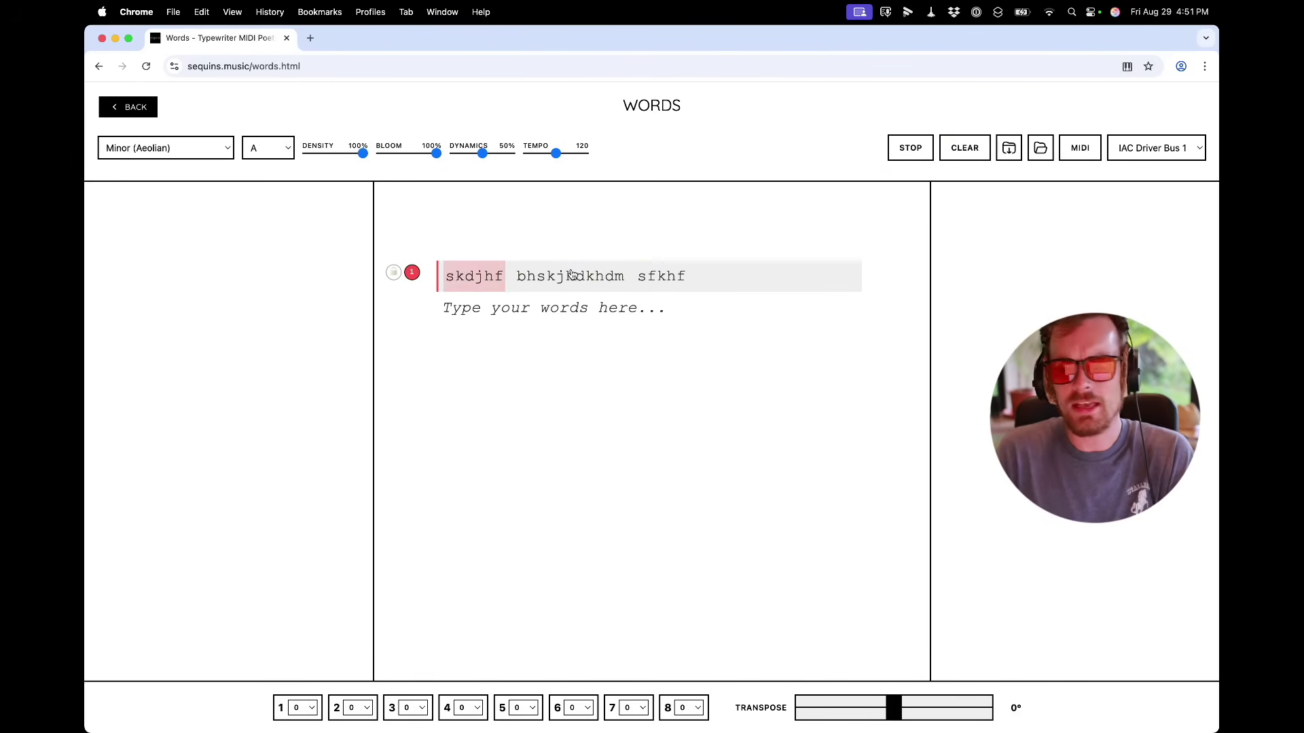
# Step: Stop the Words playback and delete the nonsense line
pyautogui.click(910, 149)
pyautogui.press('super+a')
pyautogui.press('BackSpace')
# Step: Switch to Windsurf and read the Rest Between Words and Velocity sections of words-idea.md
pyautogui.press('super+Tab')
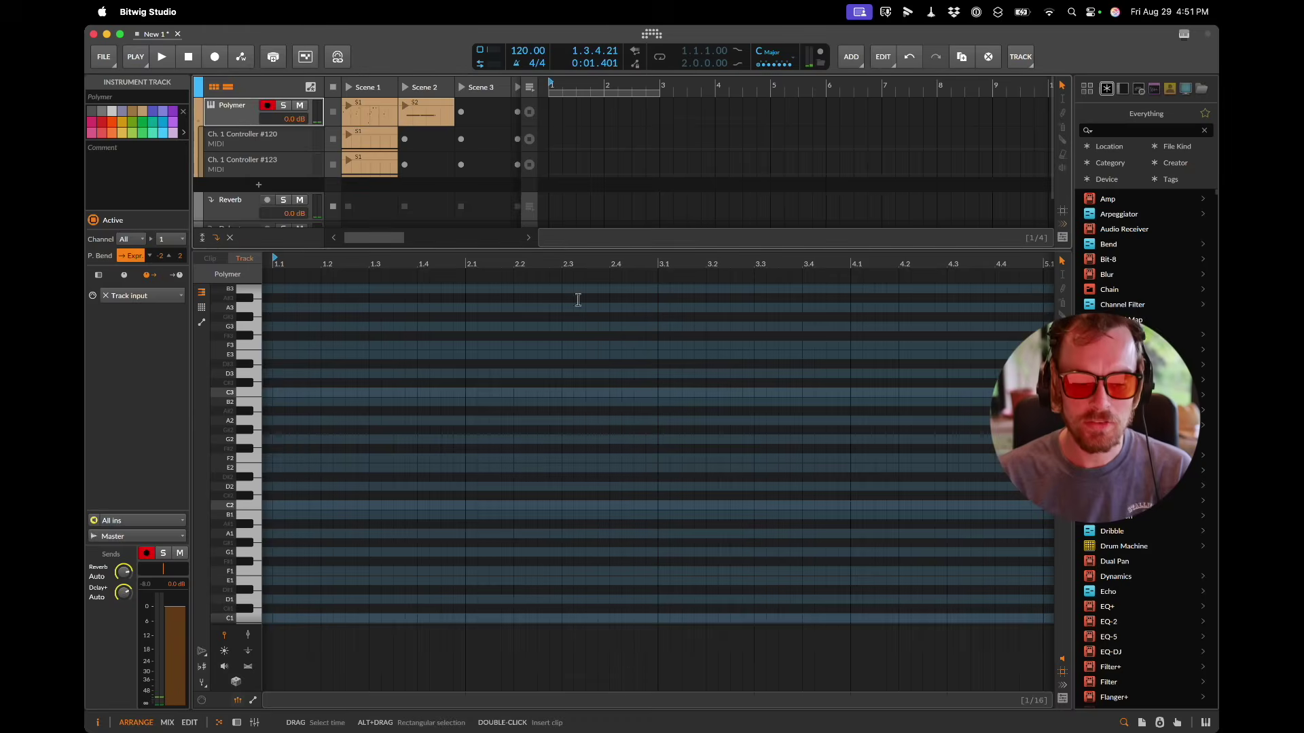
pyautogui.press('super+Tab')
pyautogui.press('Tab')
pyautogui.scroll(-3, 271, 393)
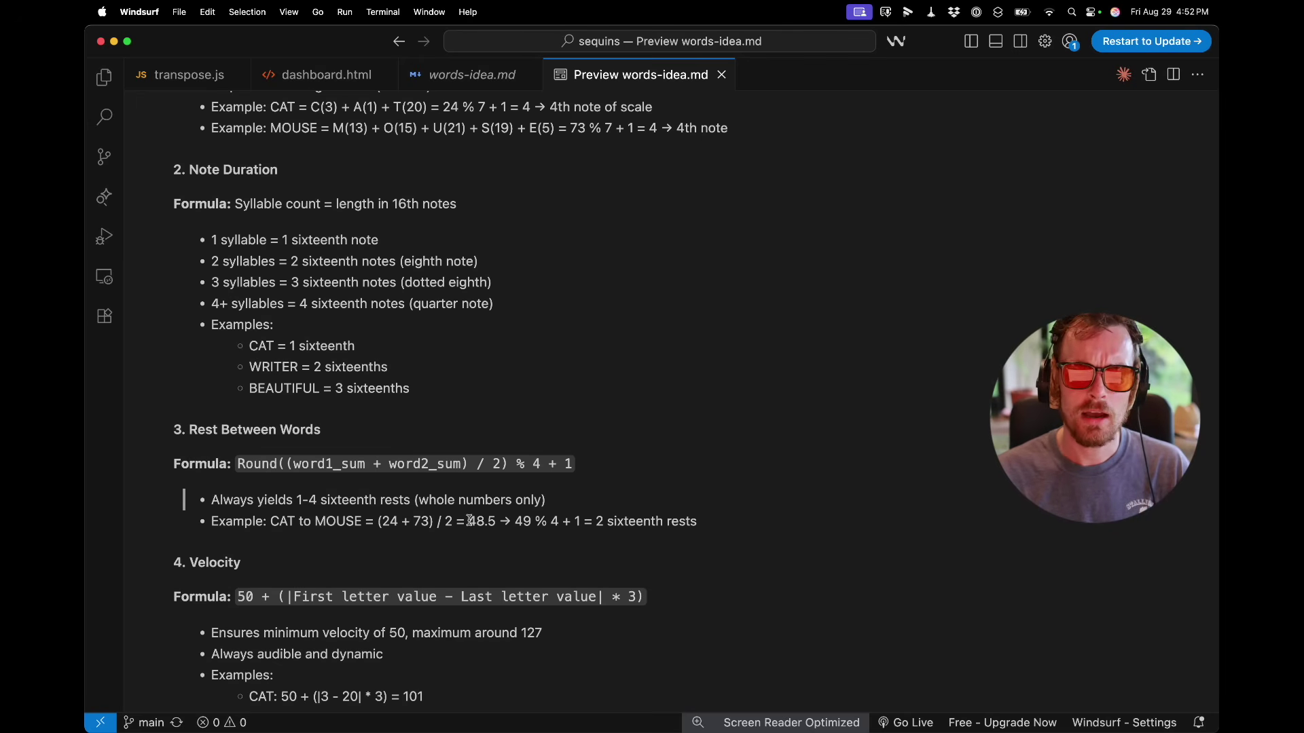
pyautogui.scroll(-3, 561, 487)
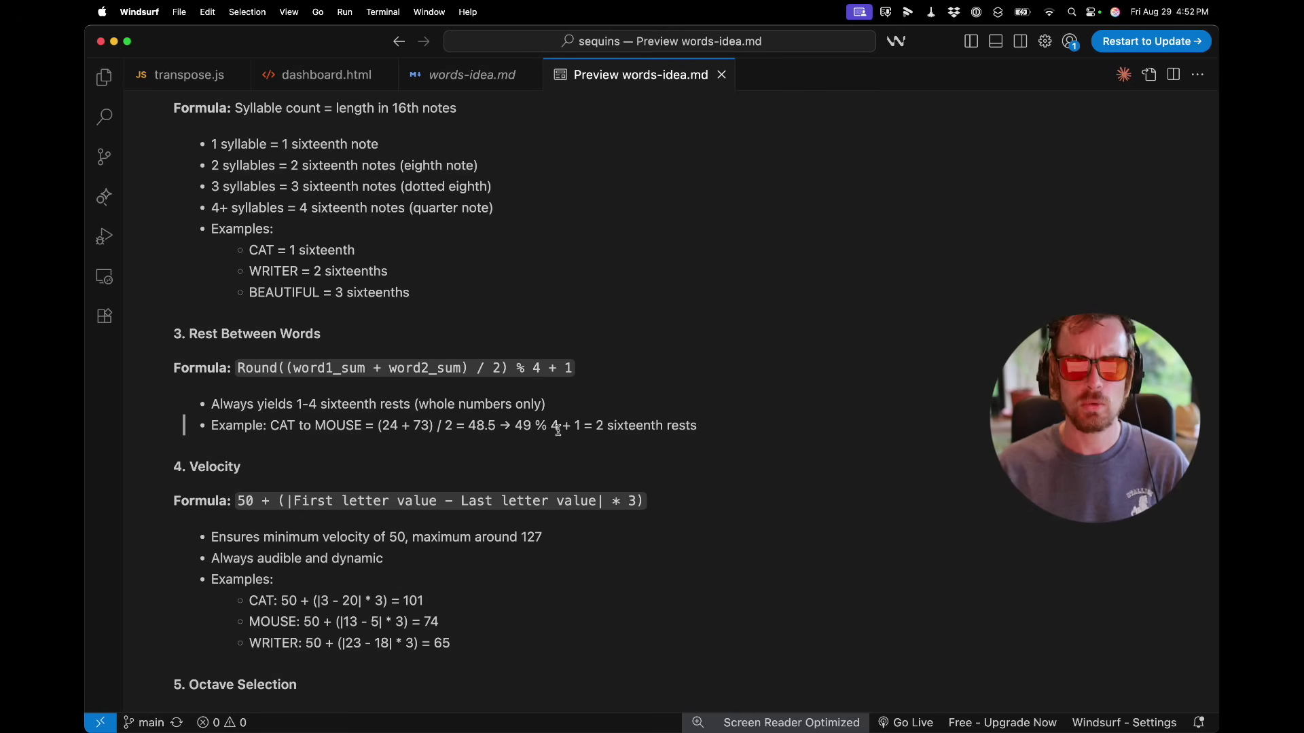
pyautogui.scroll(-4, 558, 429)
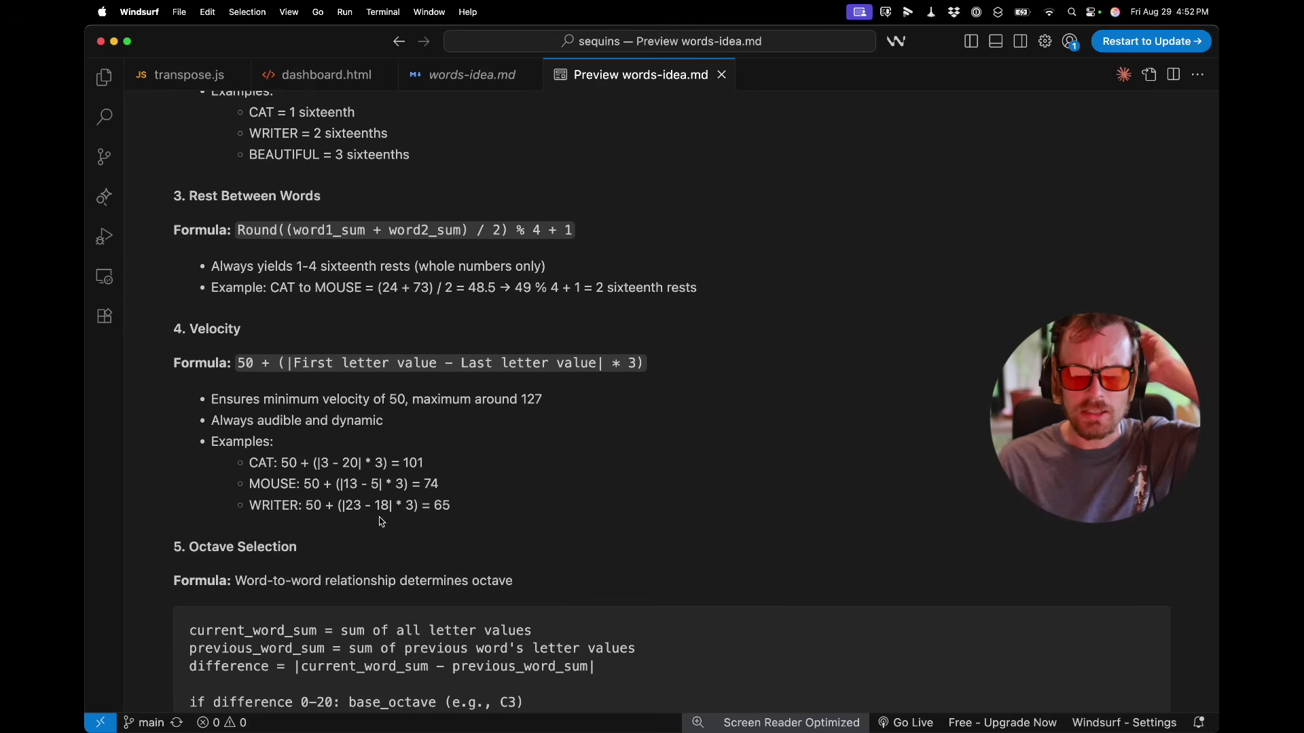
# Step: Read the Octave Selection, CC102 to CC106 stream and Loop Behavior sections of words-idea.md
pyautogui.scroll(-10, 381, 521)
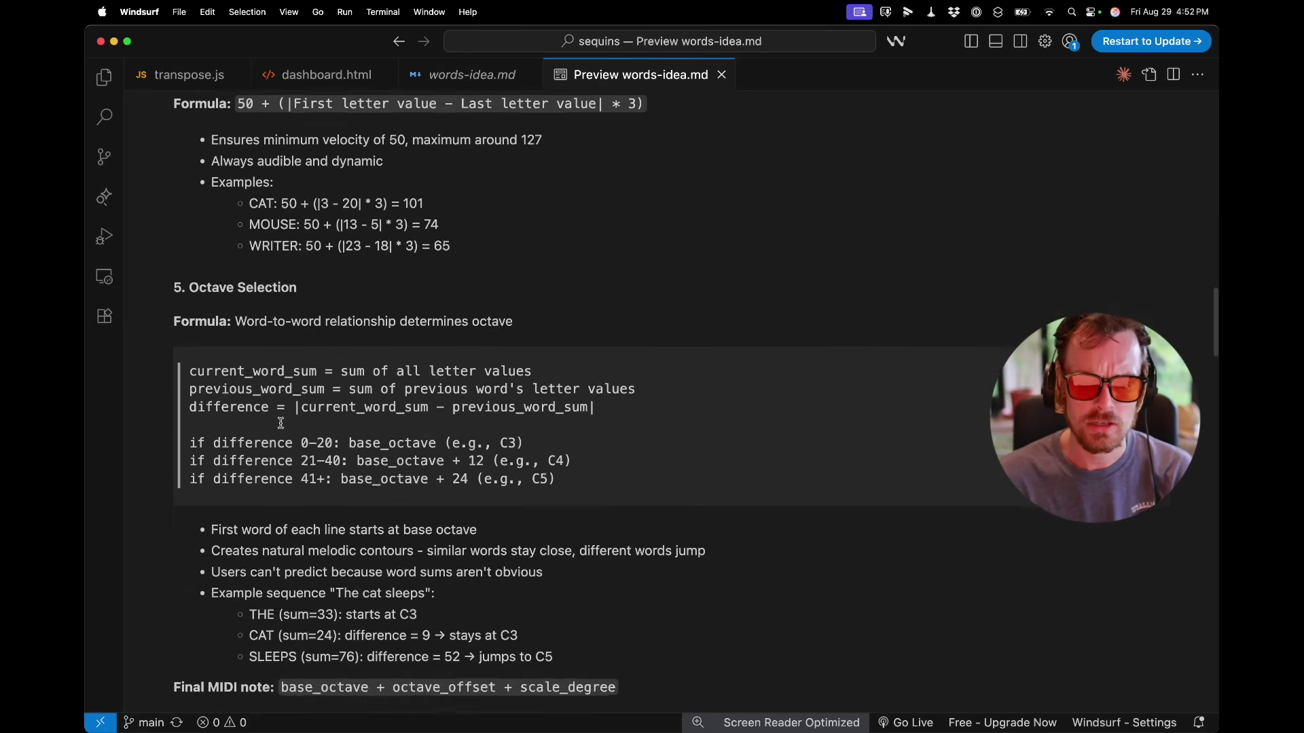
pyautogui.scroll(-10, 281, 422)
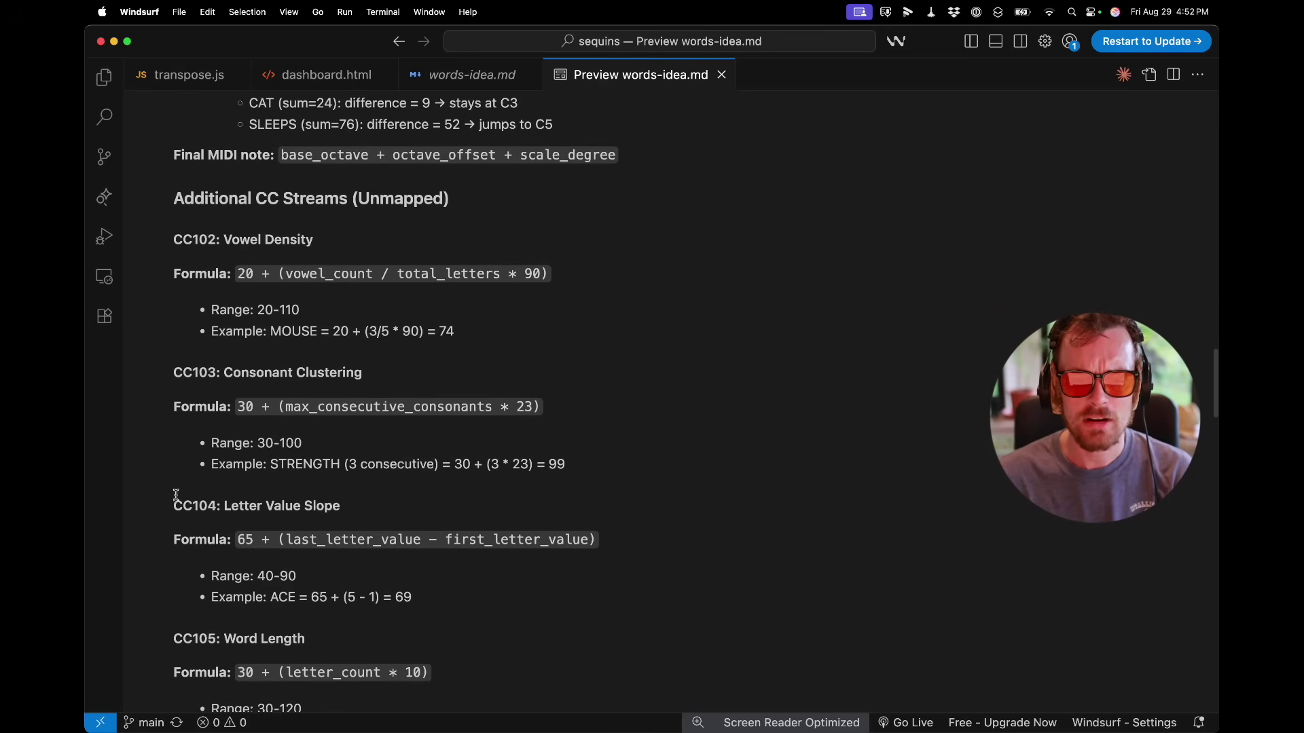
pyautogui.scroll(-2, 305, 311)
pyautogui.scroll(-6, 333, 353)
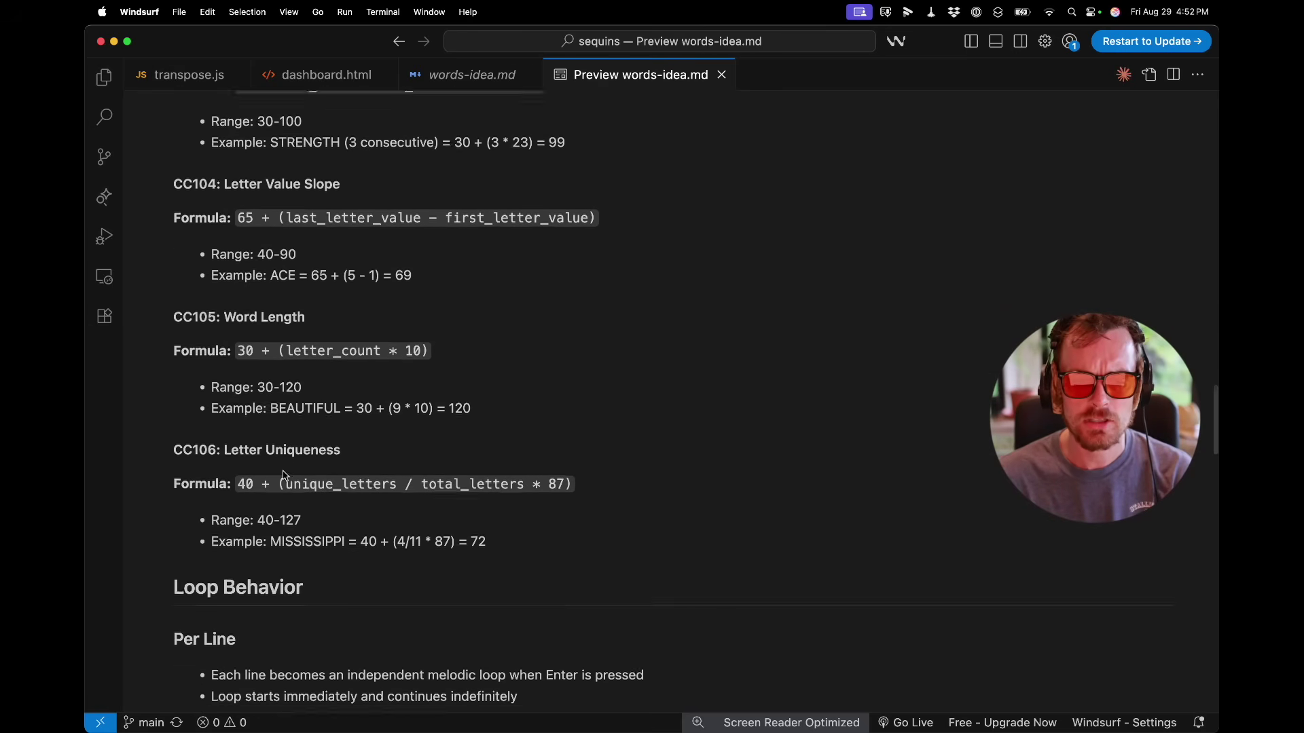
pyautogui.scroll(7, 283, 473)
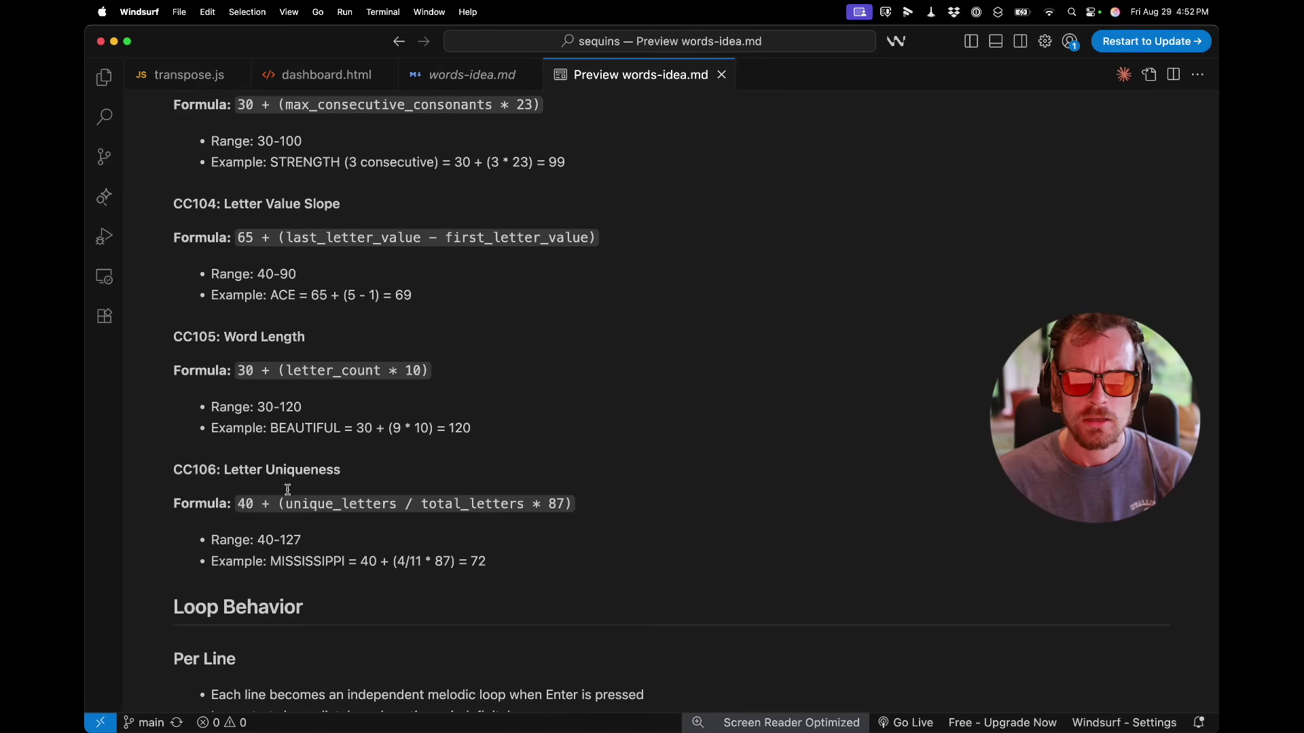
pyautogui.scroll(-6, 305, 528)
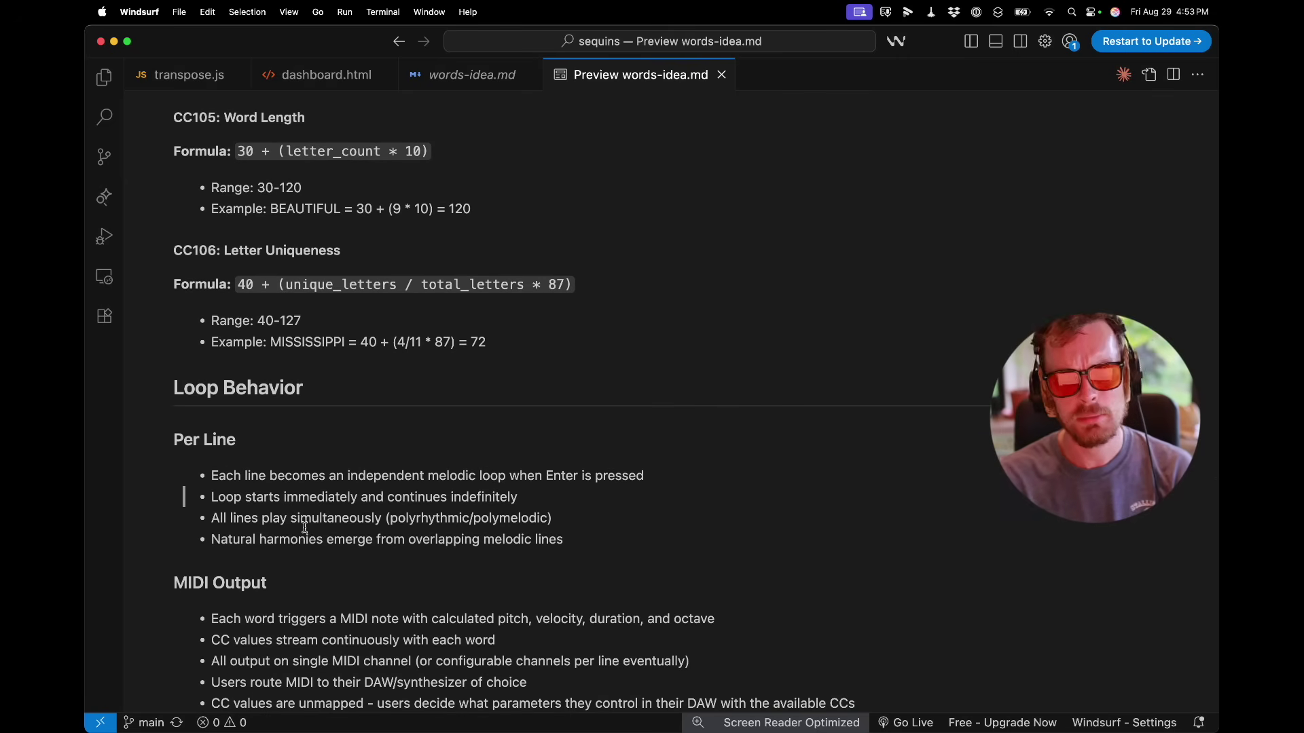
# Step: Read the MIDI Output section of words-idea.md and return to Words in Chrome
pyautogui.scroll(-2, 305, 528)
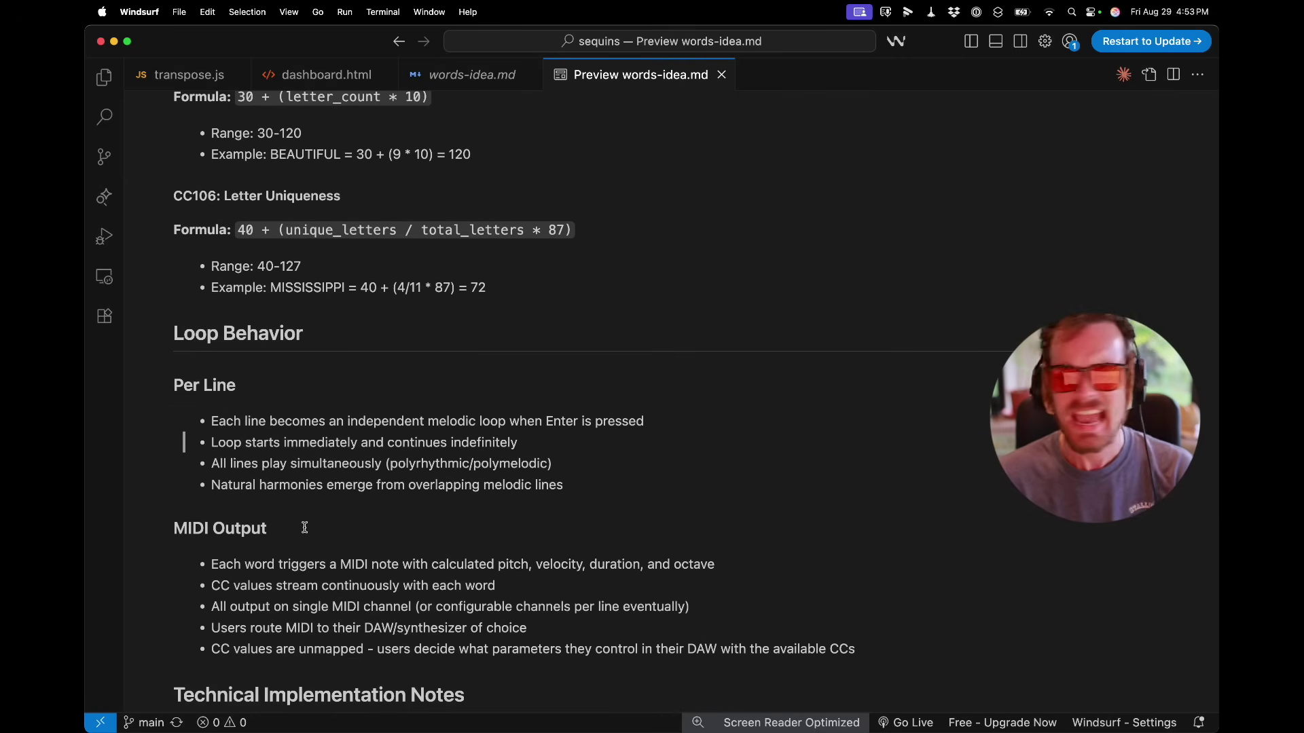
pyautogui.press('super+Tab')
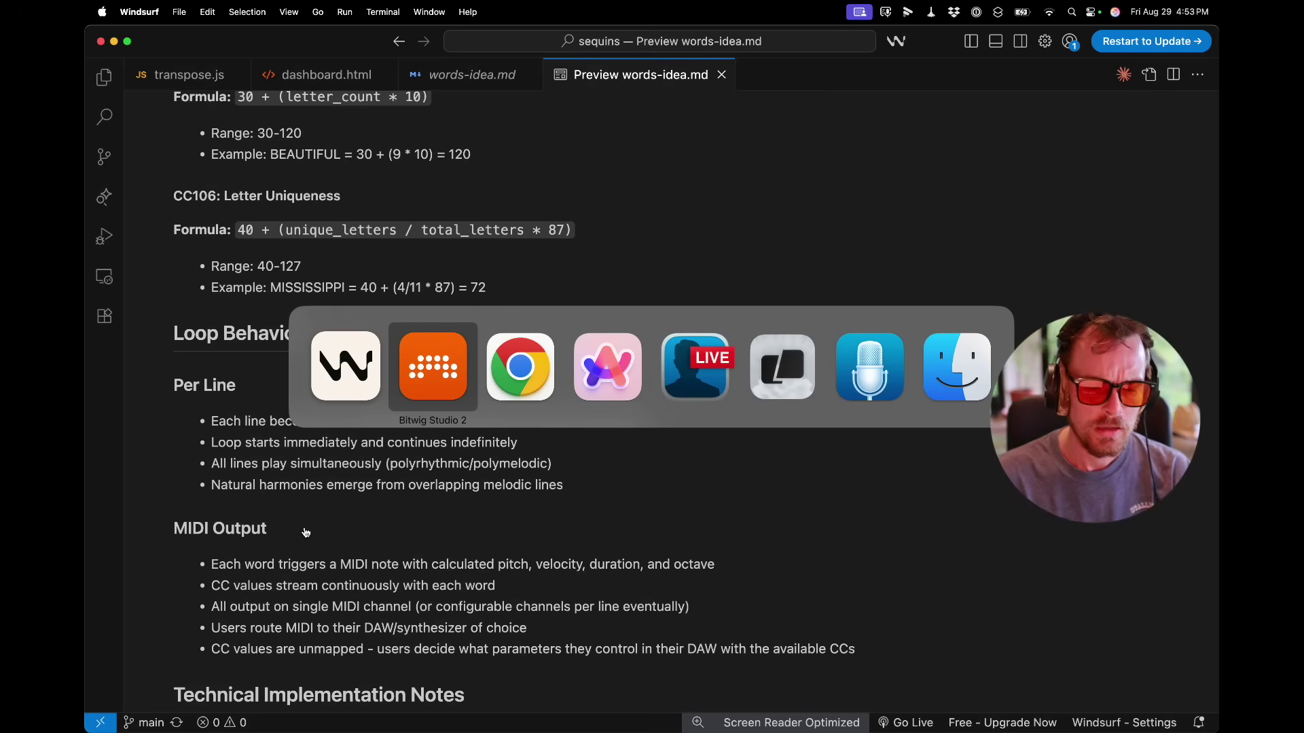
pyautogui.press('super+Tab')
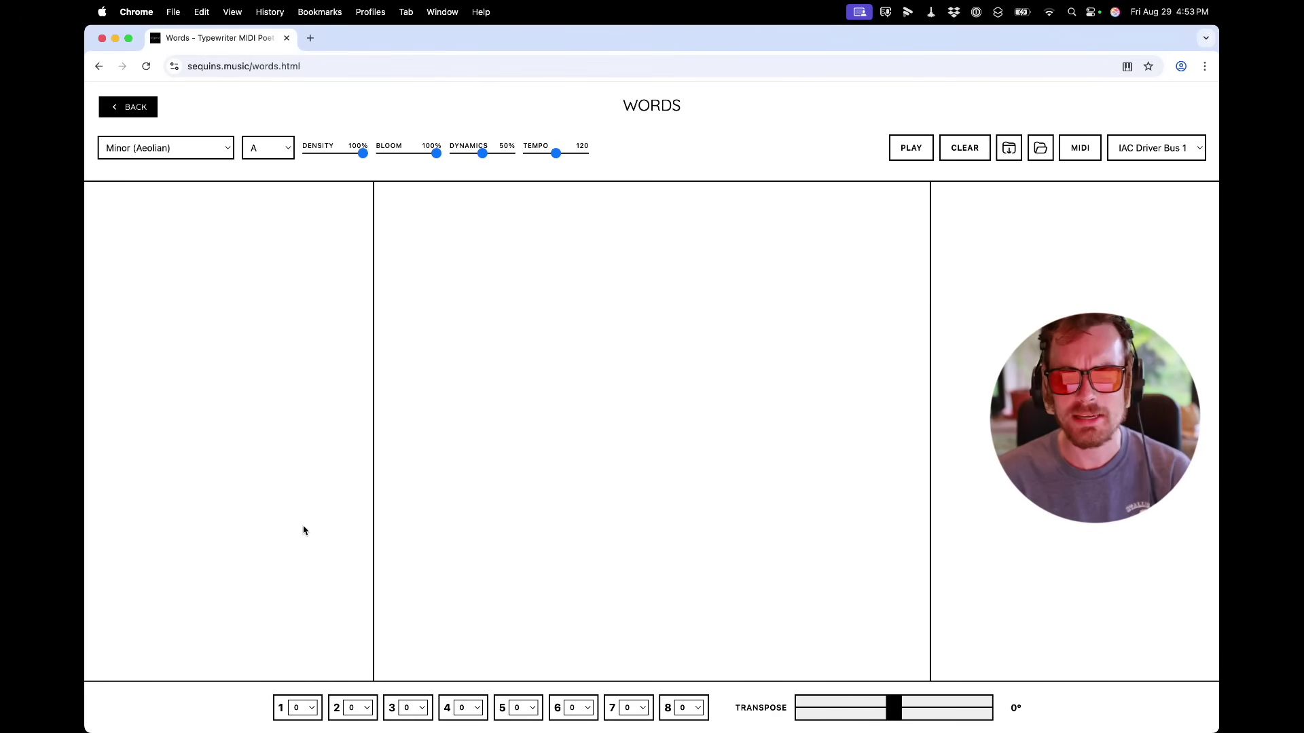
# Step: Switch to Bitwig Studio and examine the transport sync and MIDI input options in its Synchronization settings
pyautogui.press('super+Tab')
pyautogui.press('super+Tab')
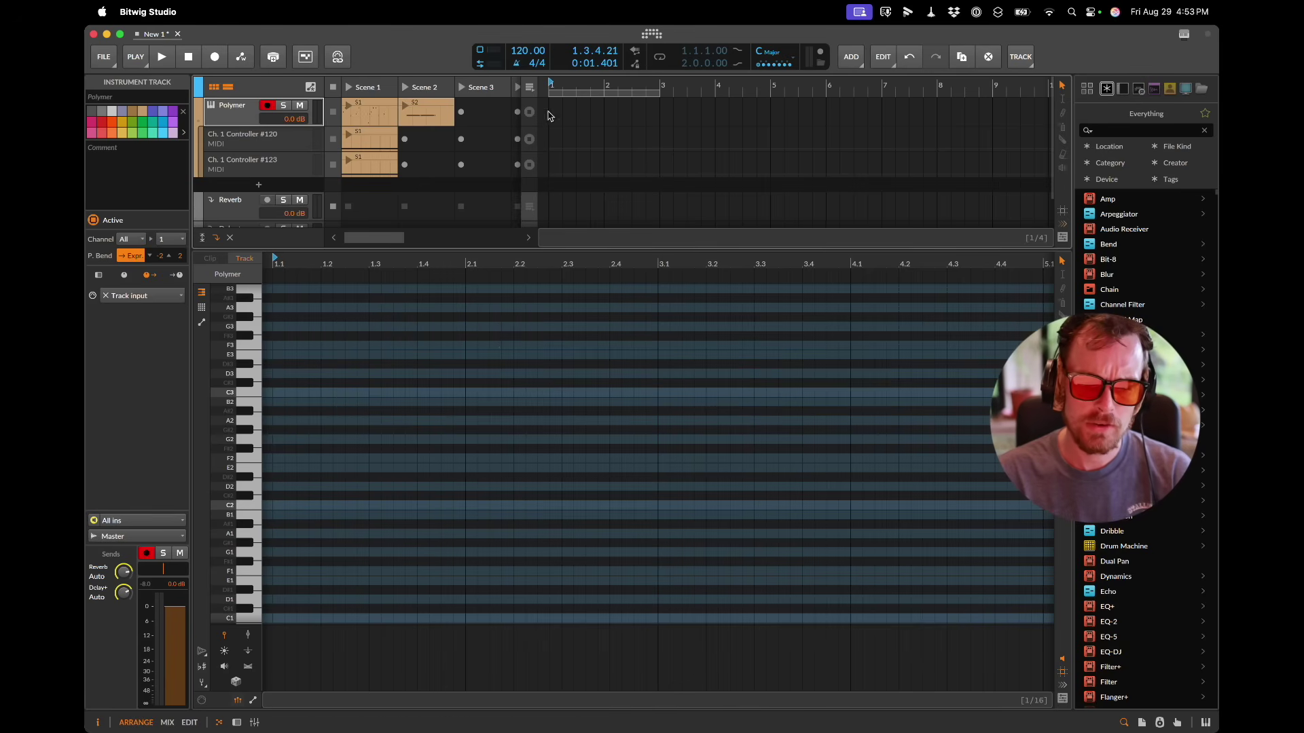
pyautogui.press('super+comma')
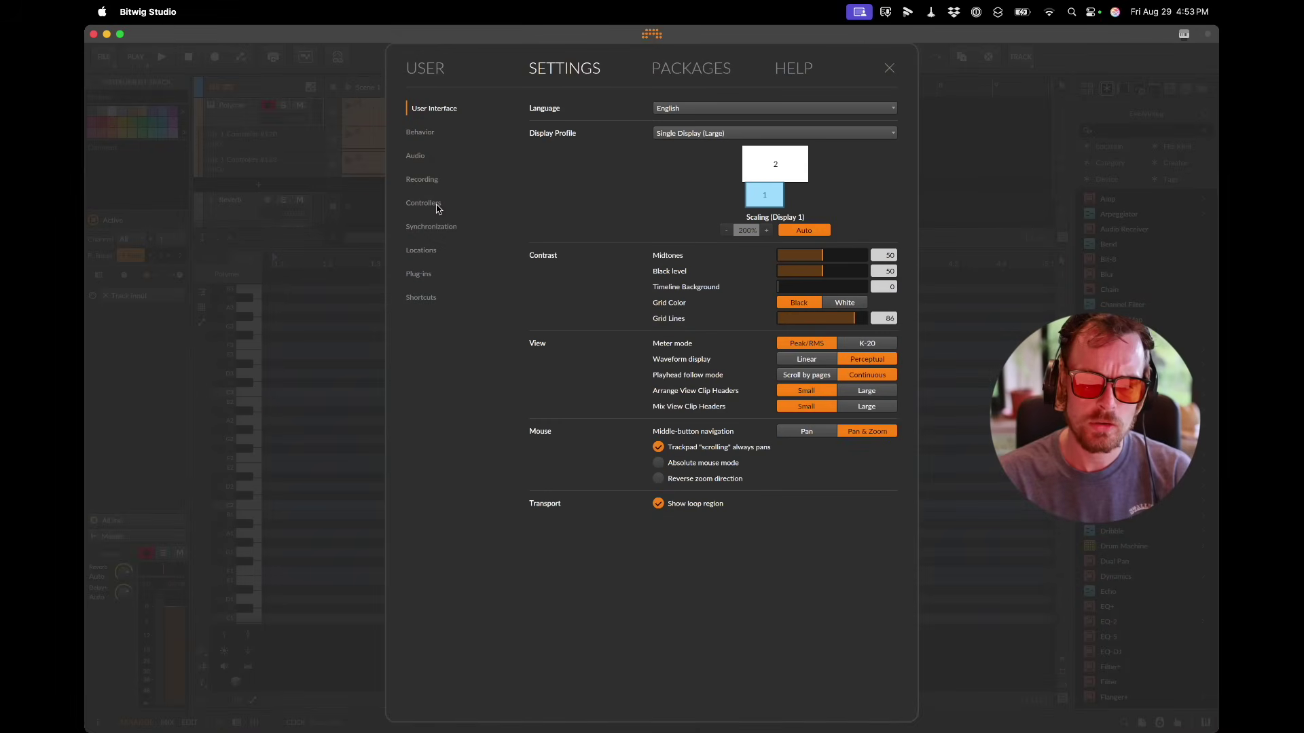
pyautogui.click(430, 226)
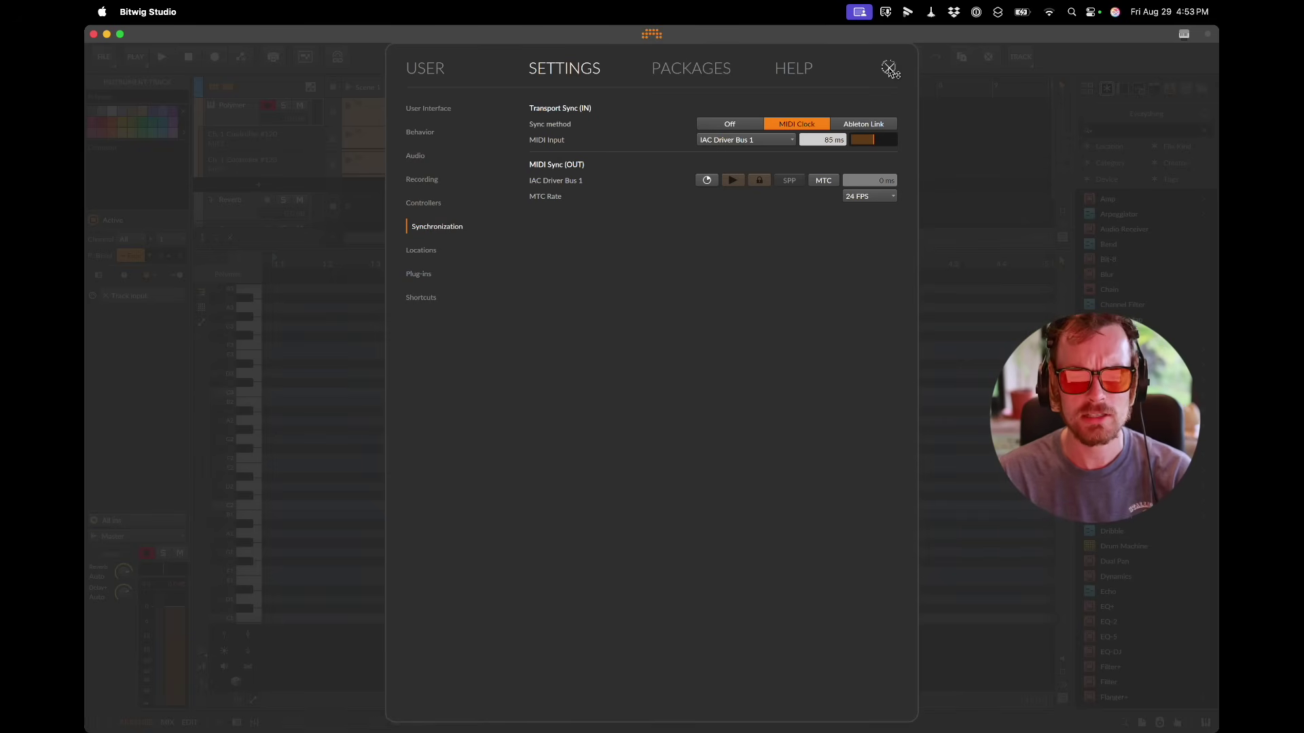
pyautogui.press('super+Tab')
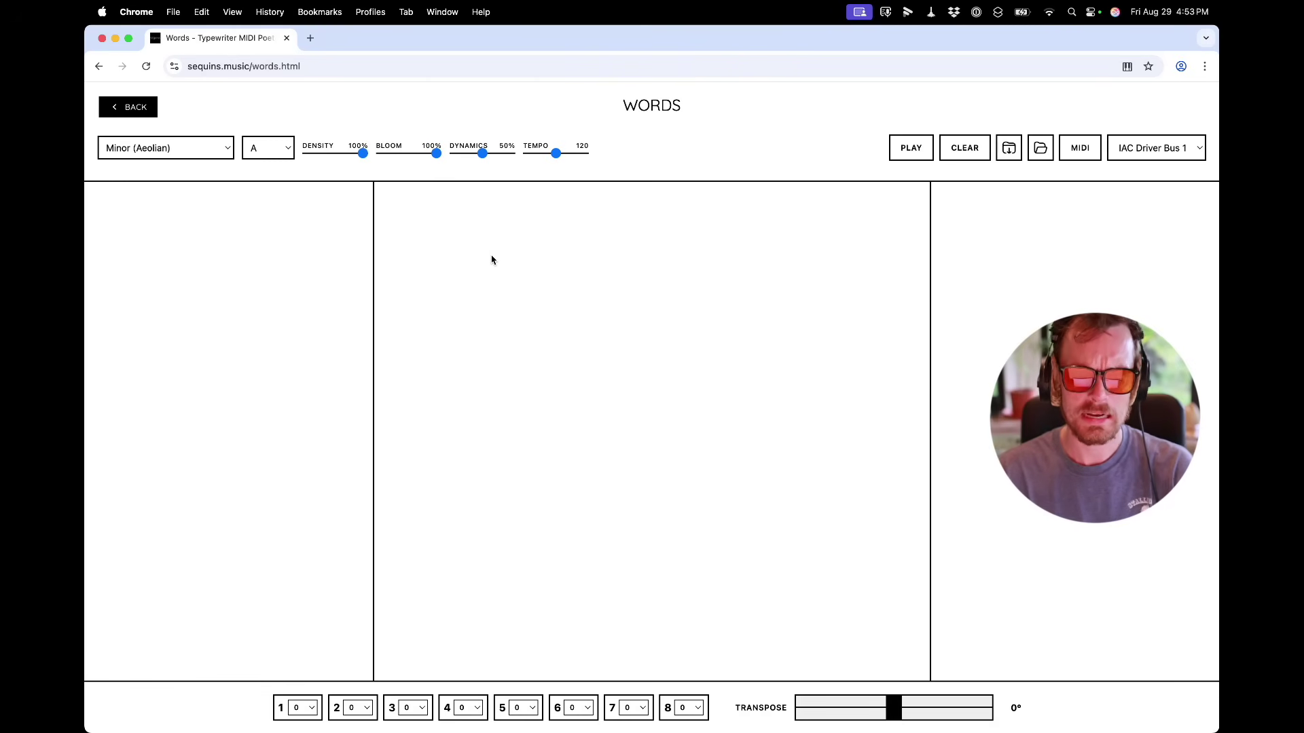
pyautogui.write('cat')
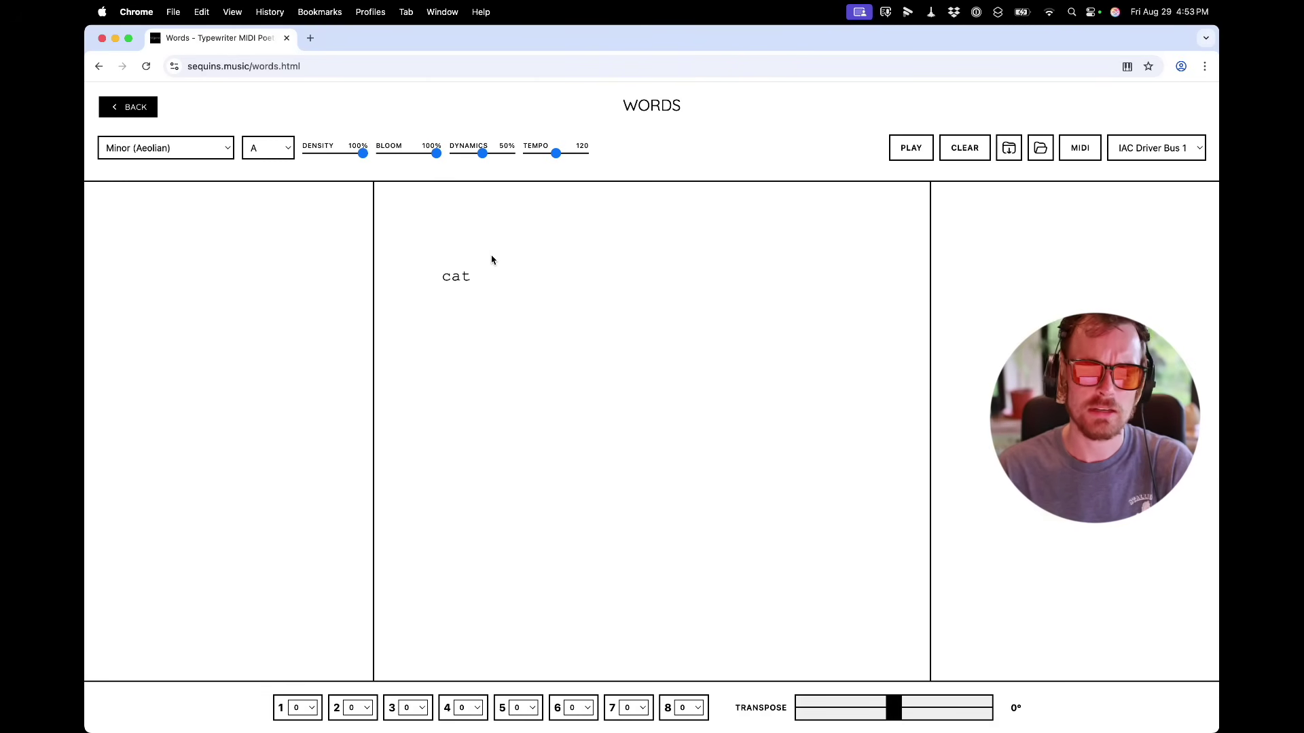
pyautogui.press('super+Tab')
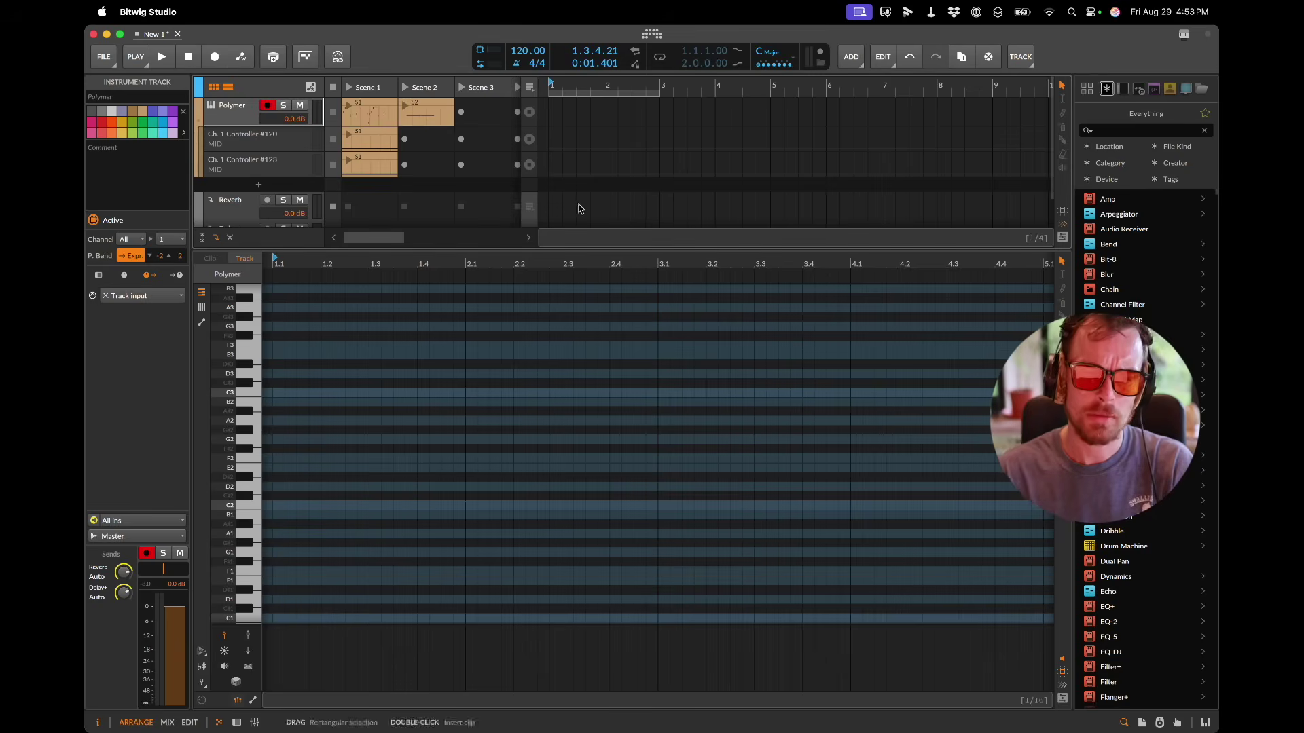
pyautogui.press('super+Tab')
# Step: Enable synchronization to external transport in Bitwig Studio and test it by starting and stopping playback in Words
pyautogui.press('super+Tab')
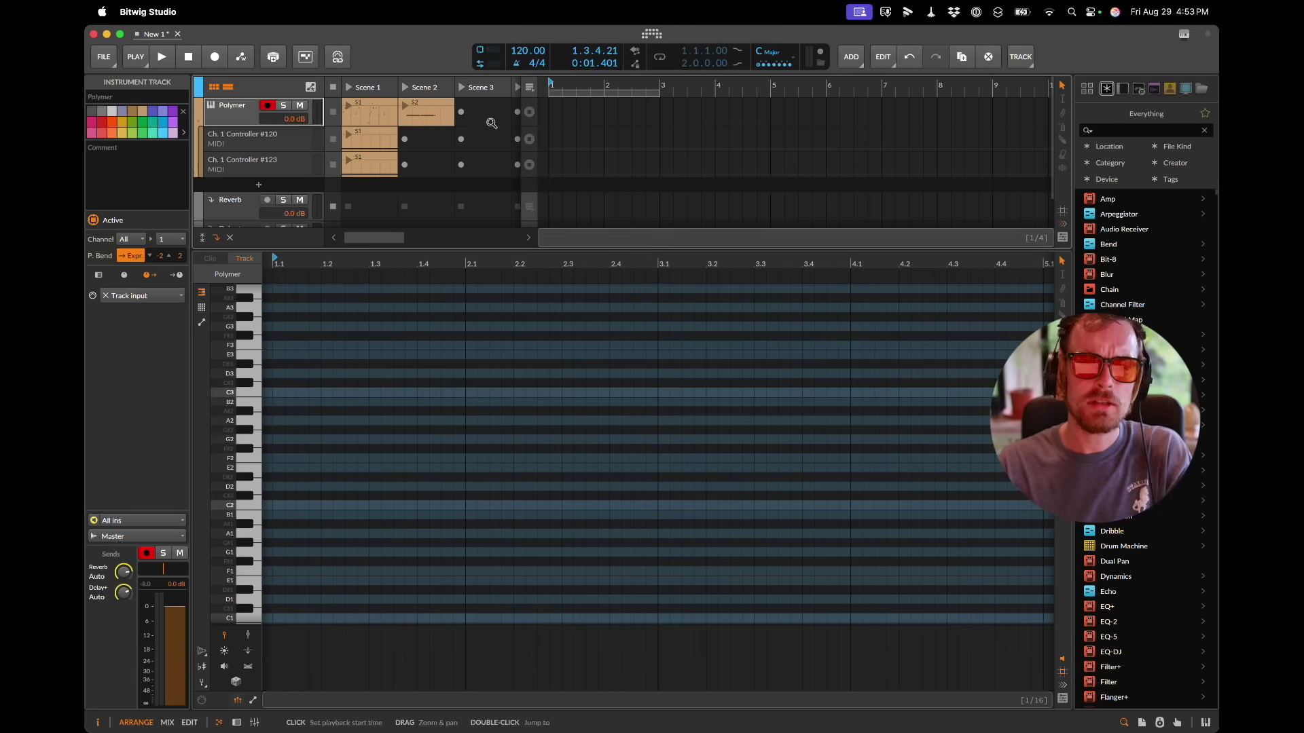
pyautogui.click(334, 61)
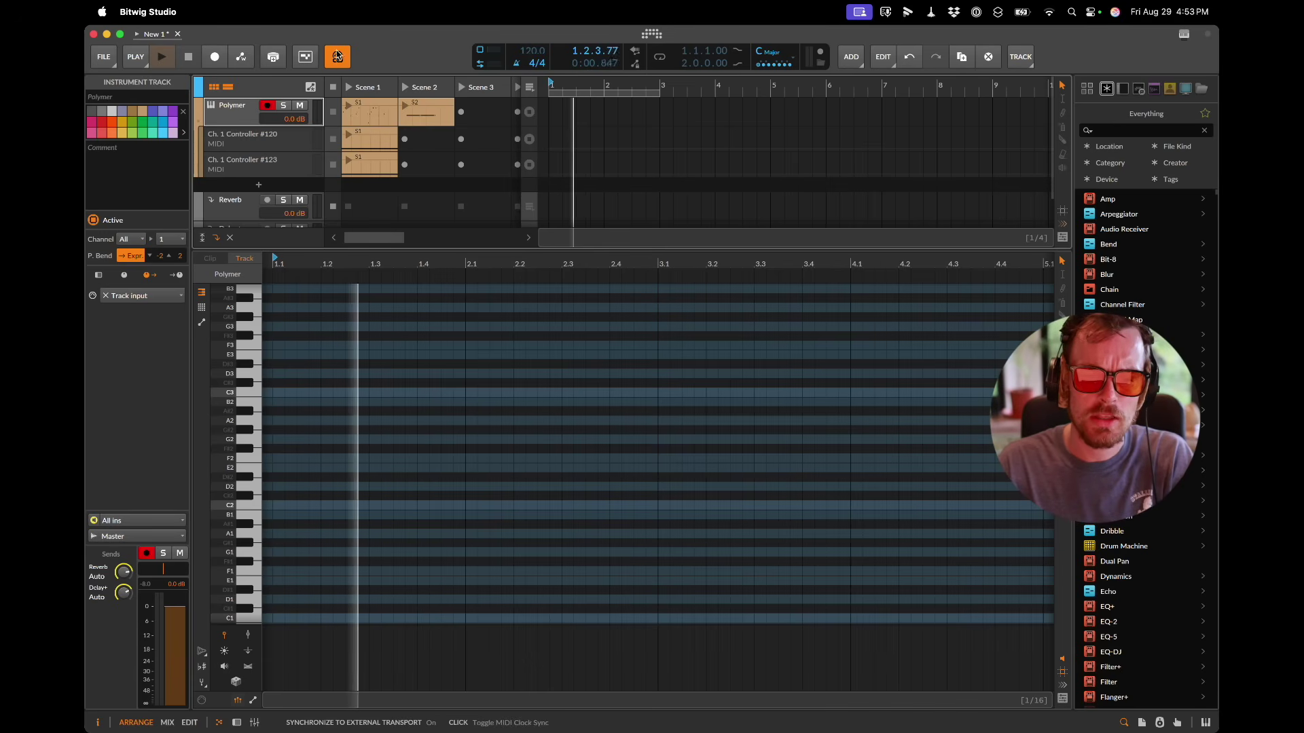
pyautogui.press('super+Tab')
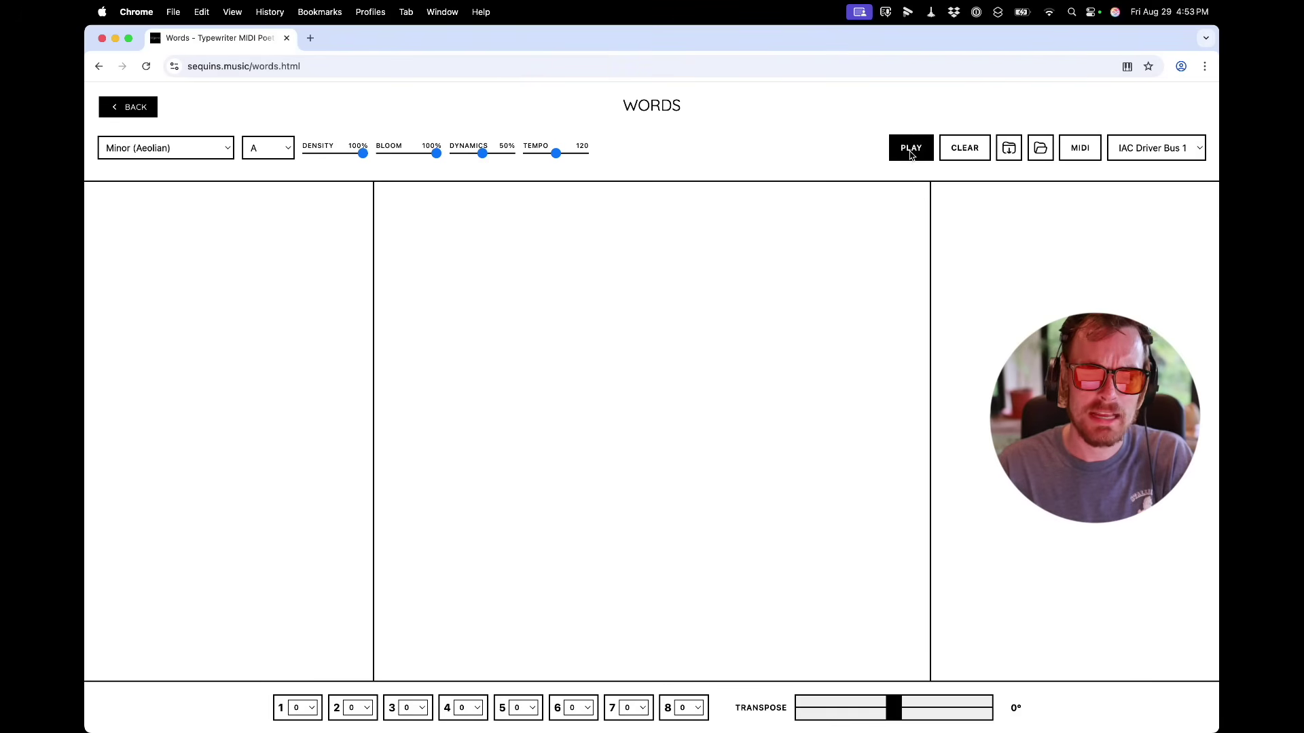
pyautogui.click(910, 153)
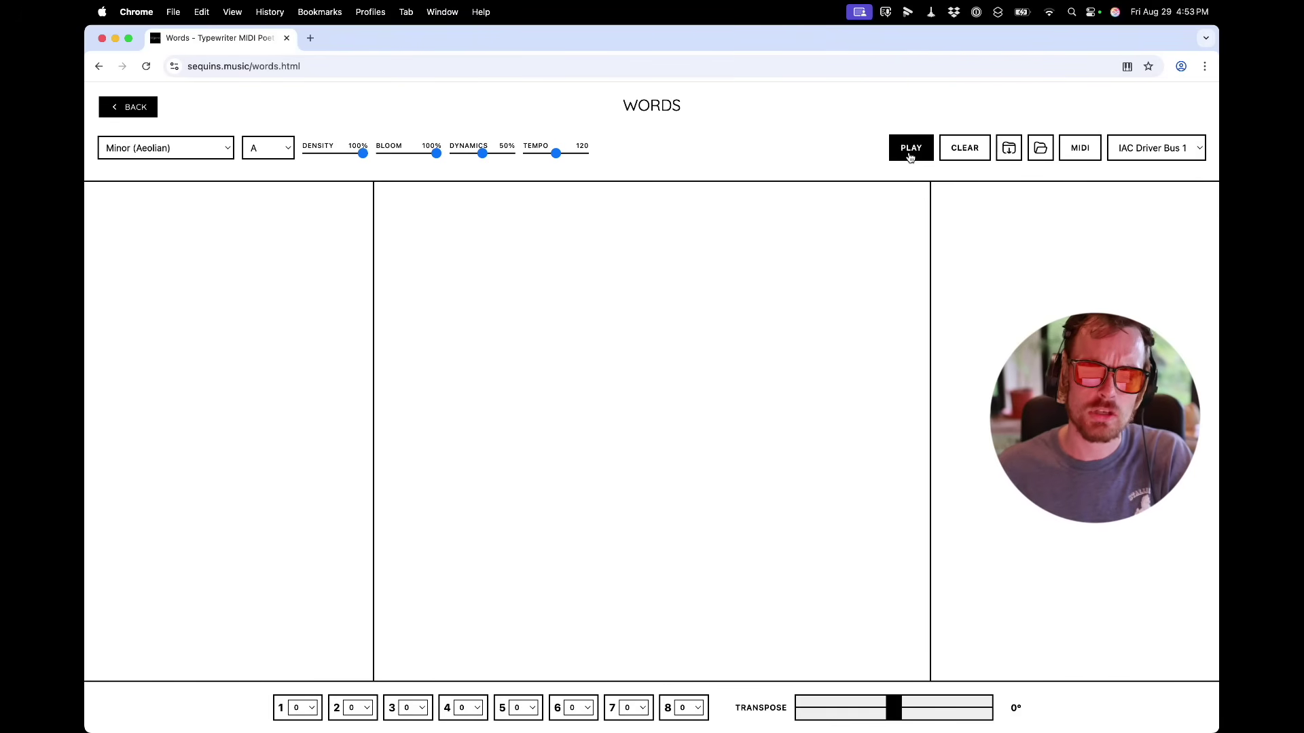
pyautogui.click(910, 153)
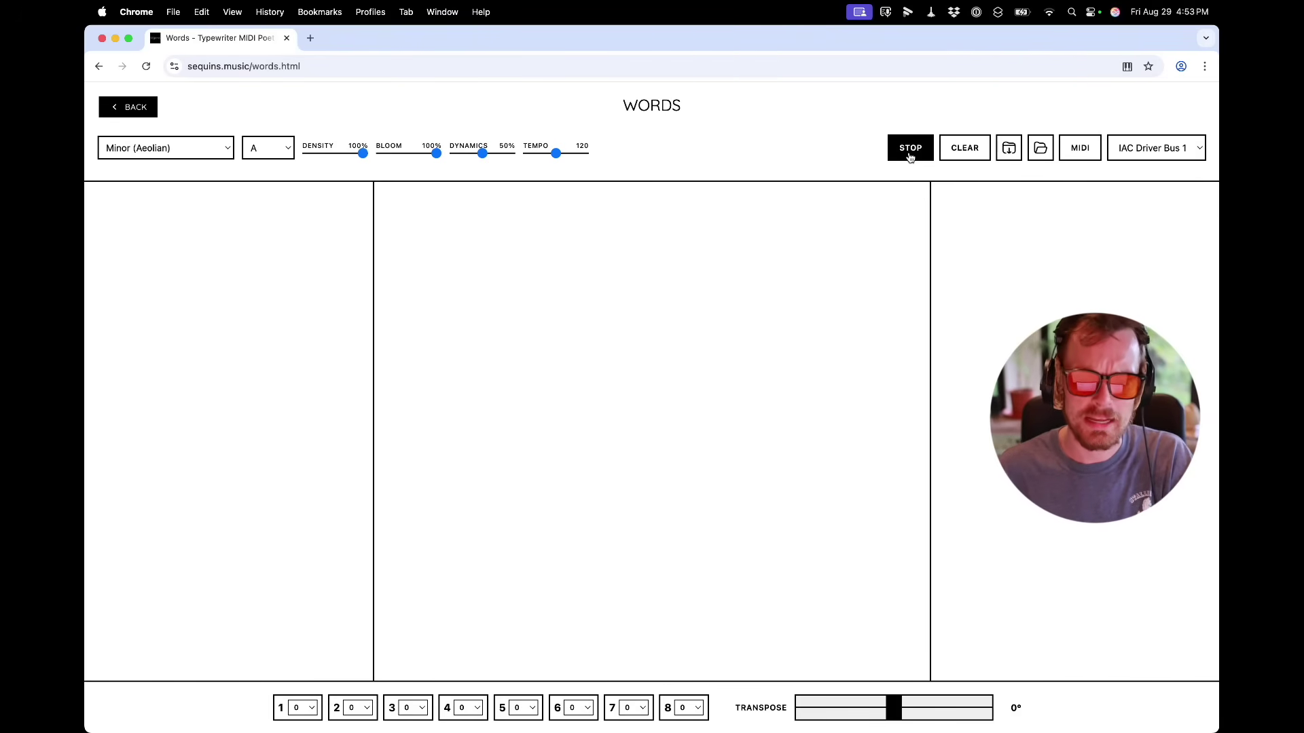
pyautogui.press('super+Tab')
pyautogui.press('super+Tab')
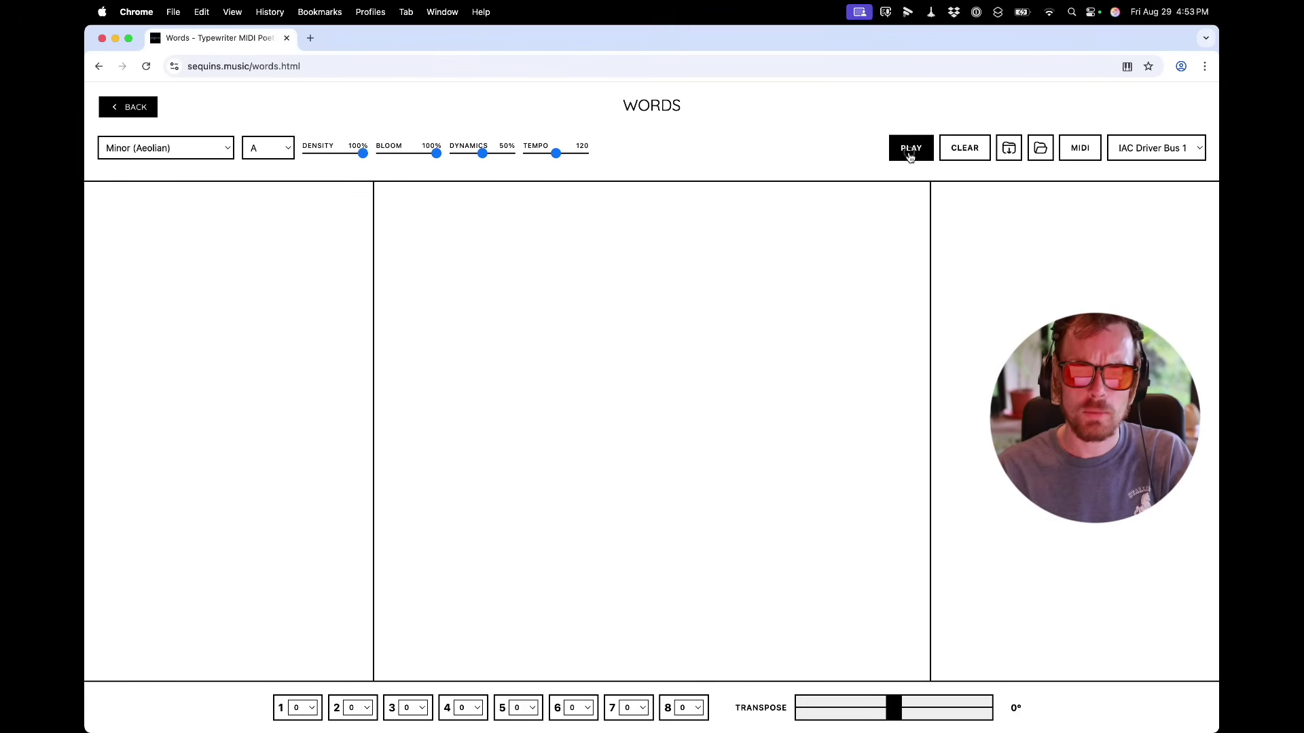
# Step: Start playback in Words and enter the line "cat"
pyautogui.click(910, 153)
pyautogui.click(910, 153)
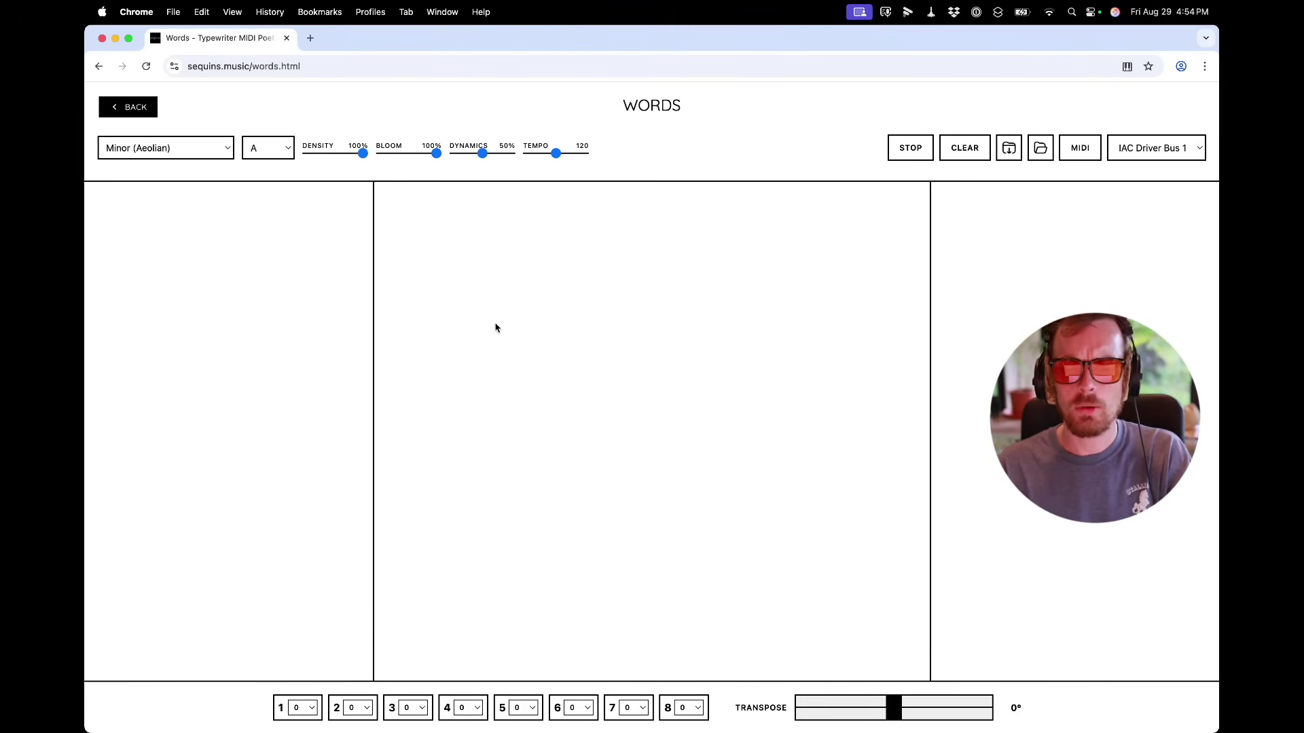
pyautogui.click(516, 280)
pyautogui.write('cat')
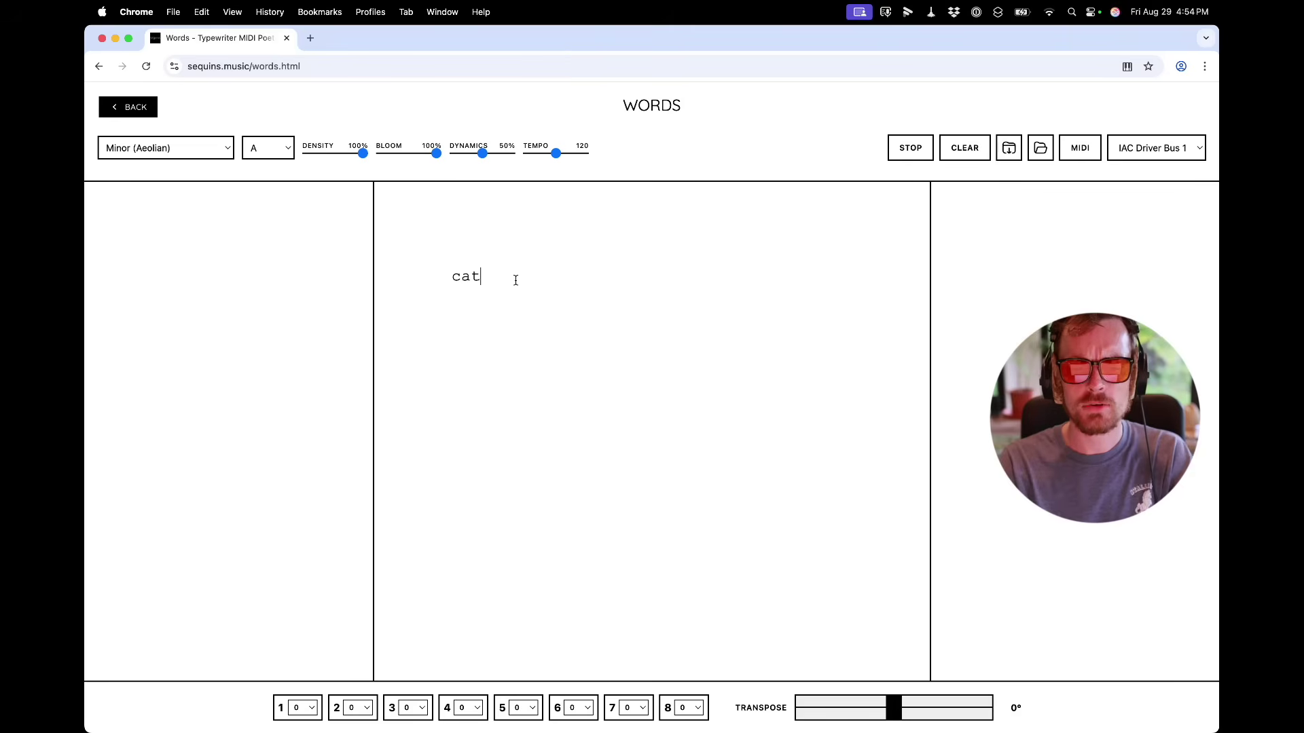
pyautogui.press('Return')
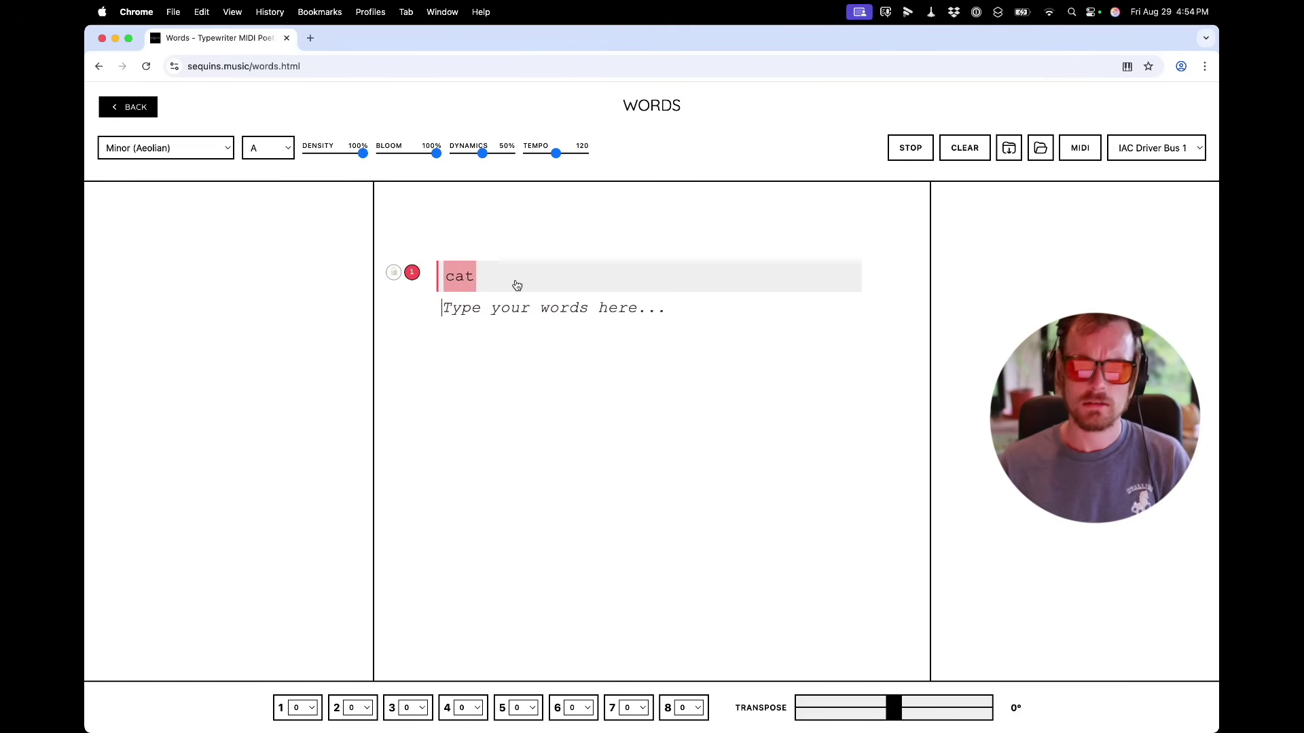
# Step: Record the cat line into the Polymer track's Scene 3 slot in Bitwig Studio, stop playback in Words and return to Bitwig
pyautogui.press('super+Tab')
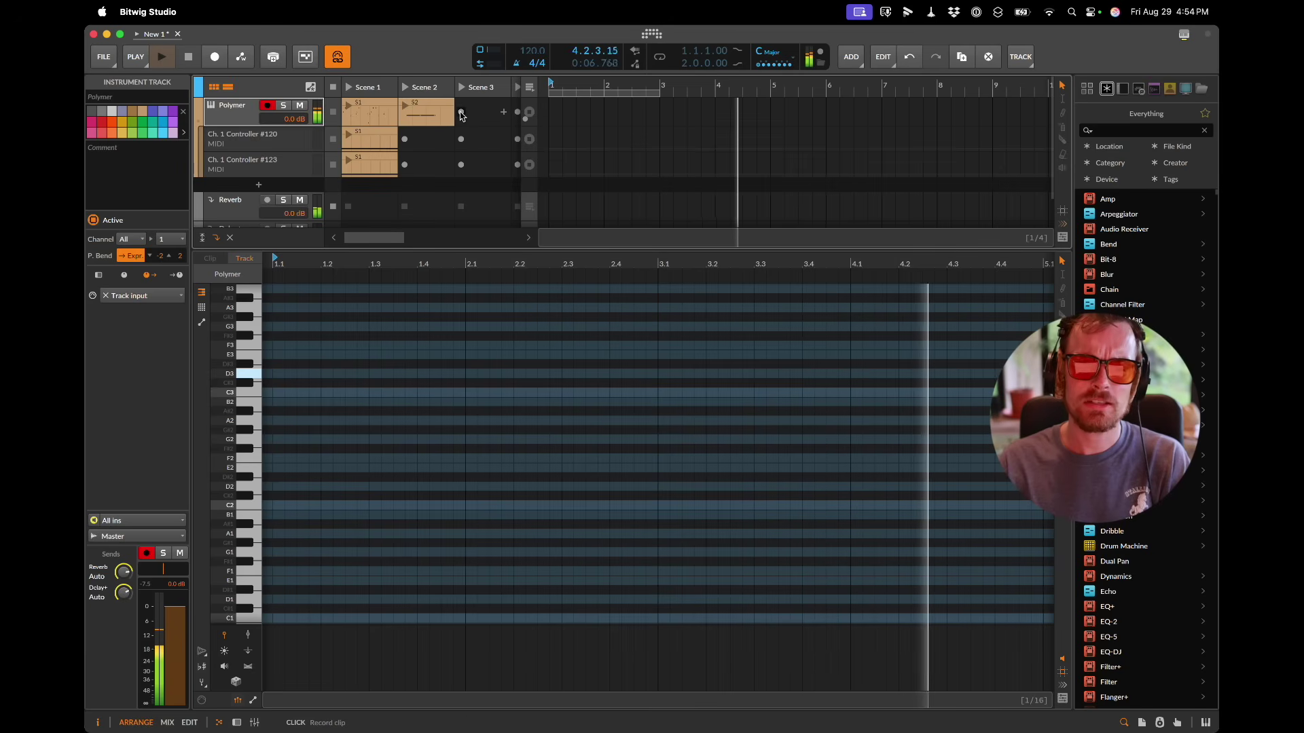
pyautogui.click(461, 111)
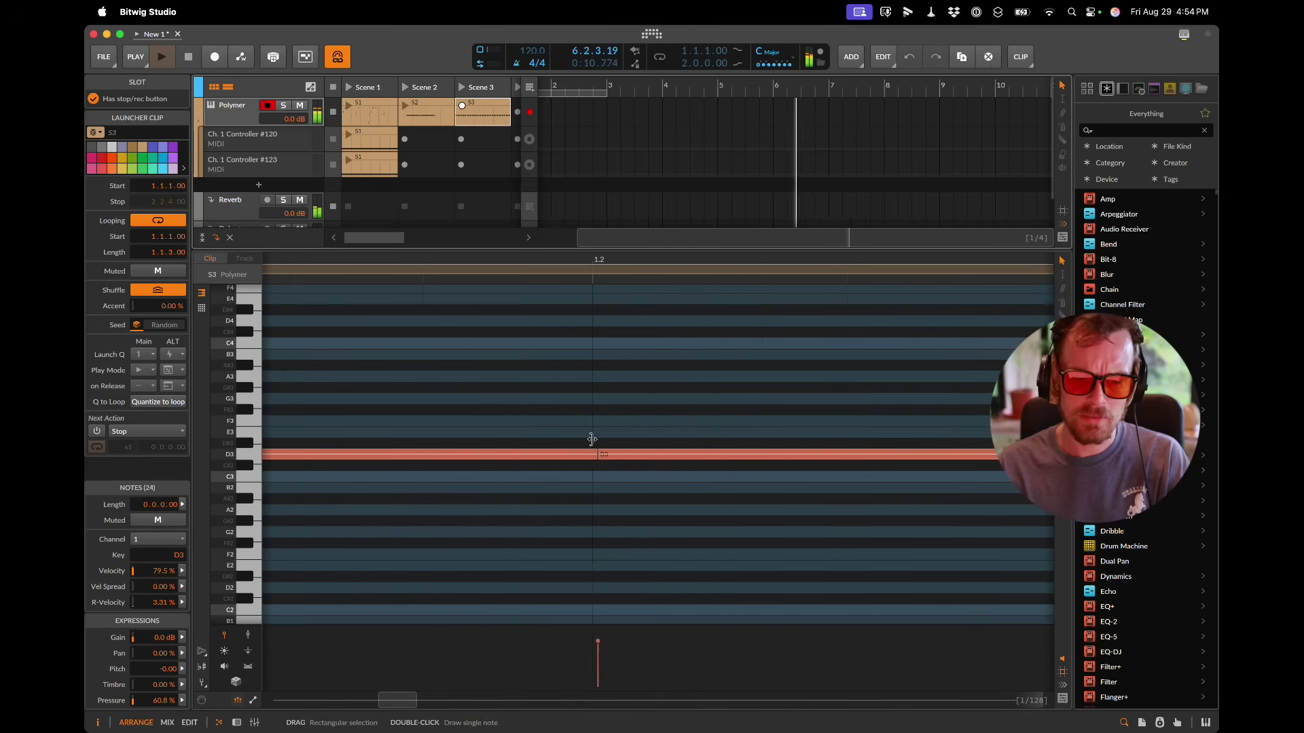
pyautogui.press('super+Tab')
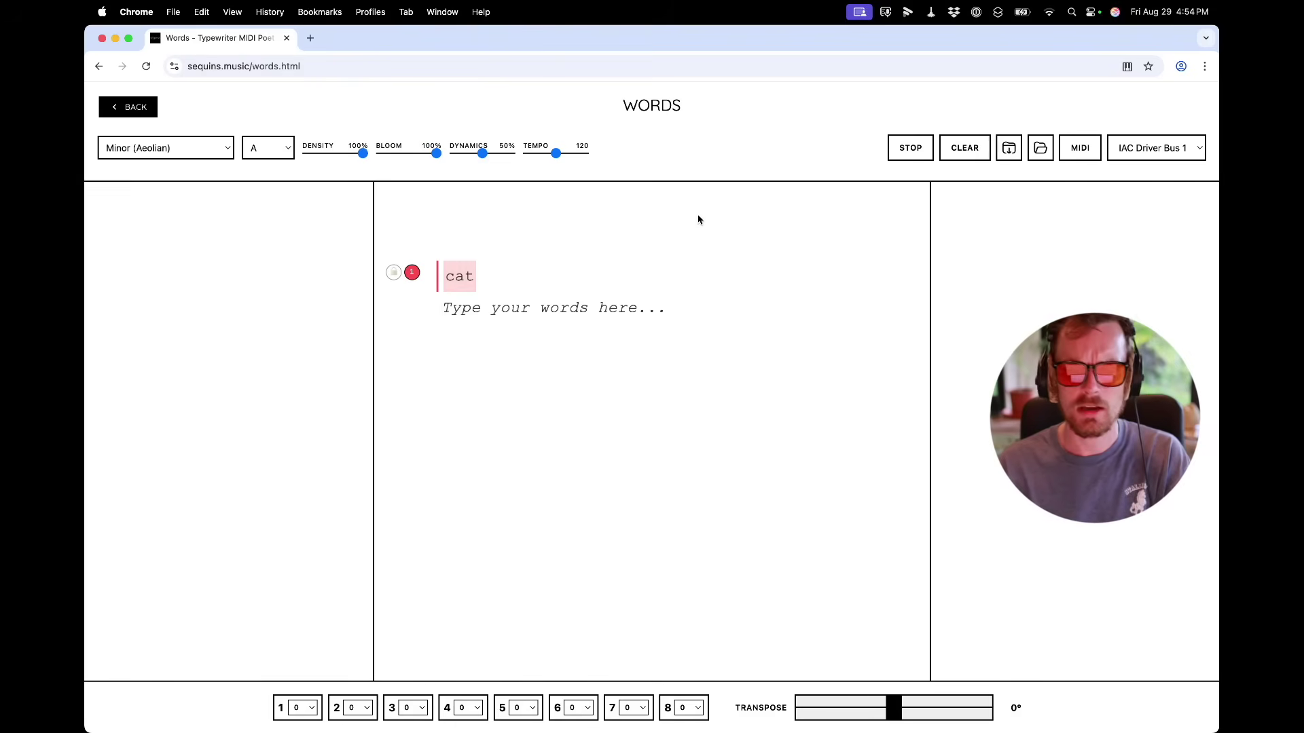
pyautogui.press('super+Tab')
pyautogui.press('super+Tab')
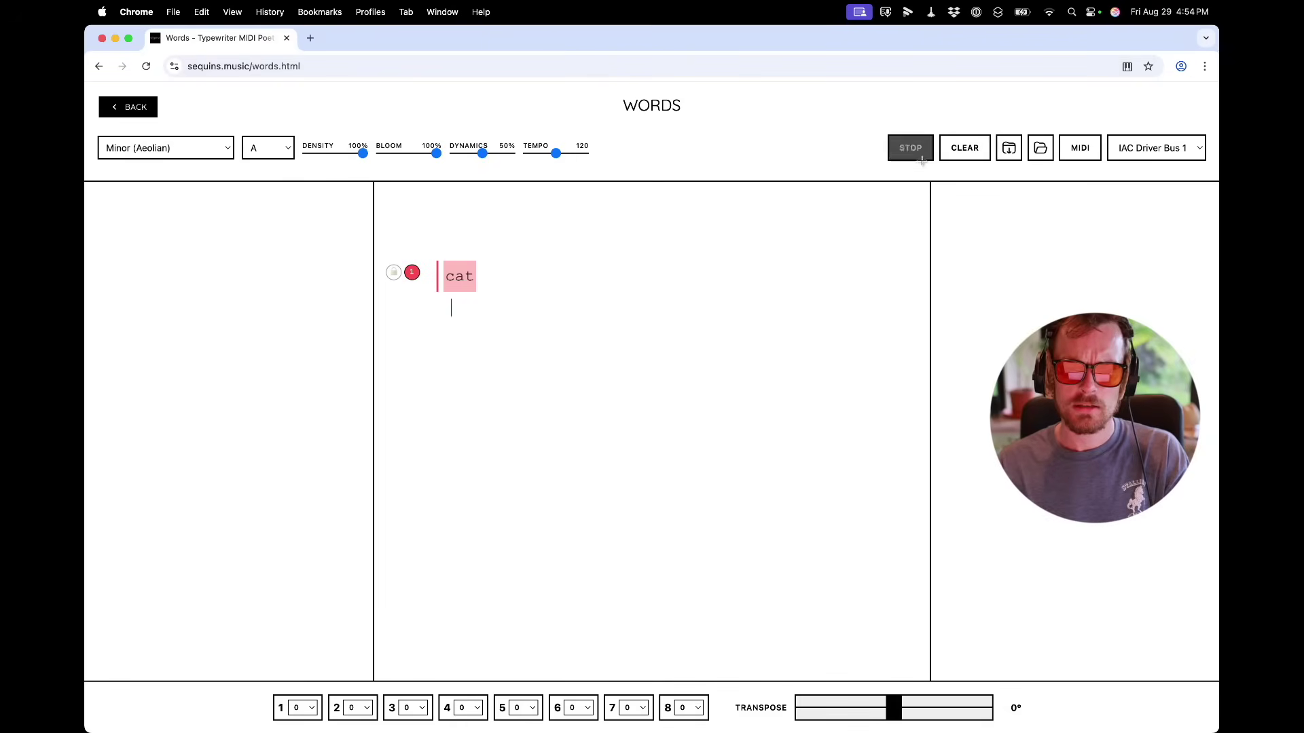
pyautogui.click(909, 147)
pyautogui.press('super+Tab')
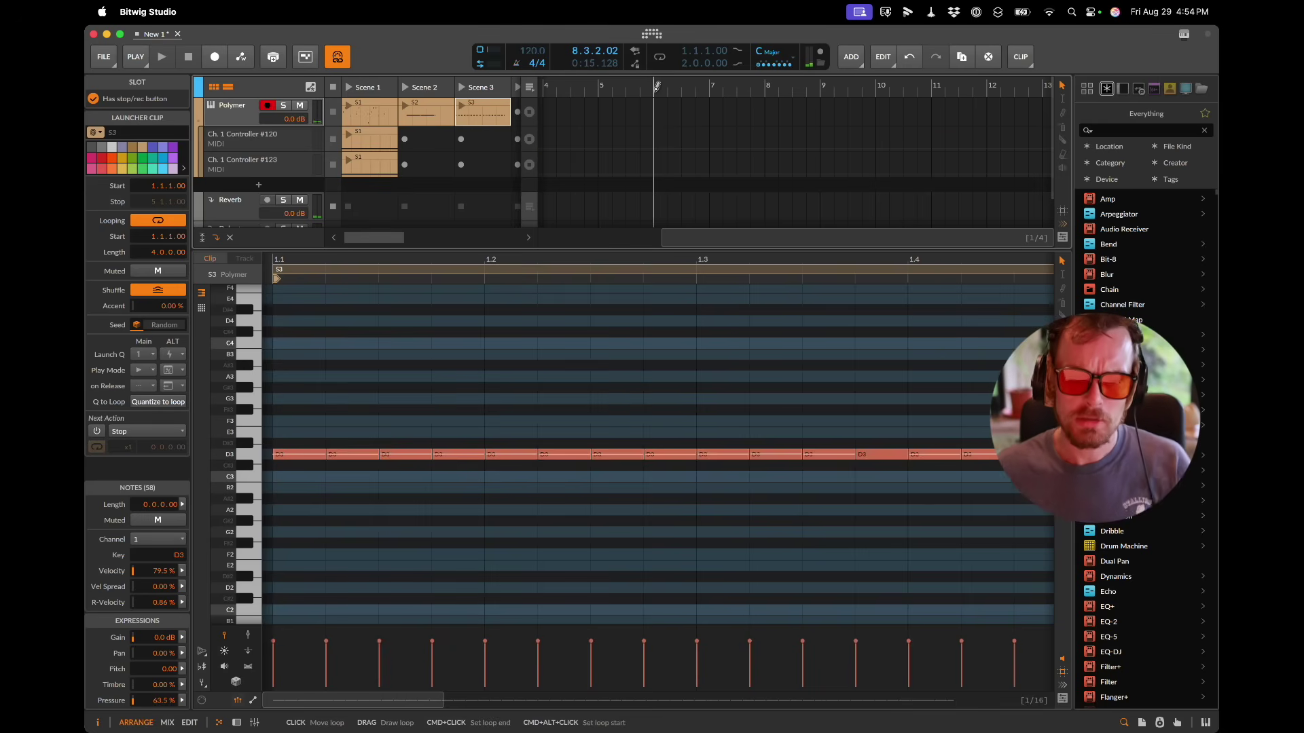
# Step: Collapse the Polymer track's controller lanes and display the Kick track's device chain
pyautogui.click(204, 125)
pyautogui.click(234, 119)
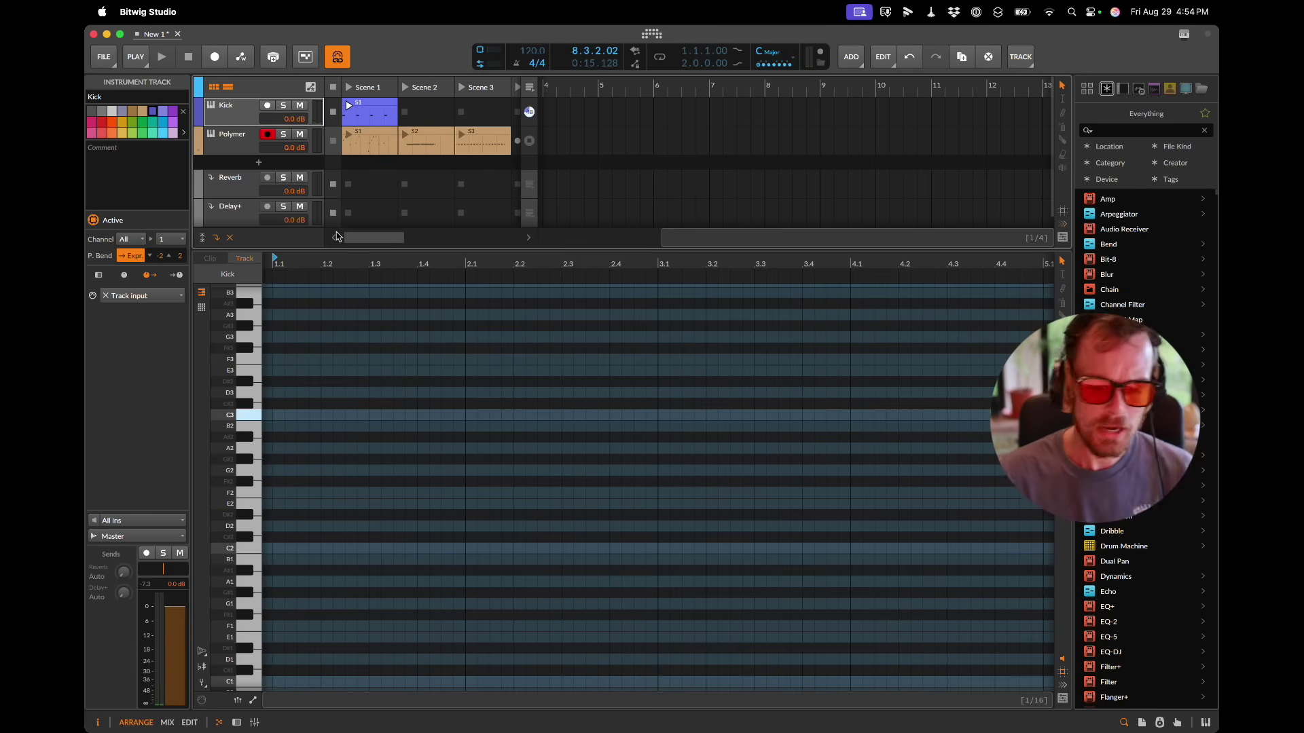
pyautogui.press('d')
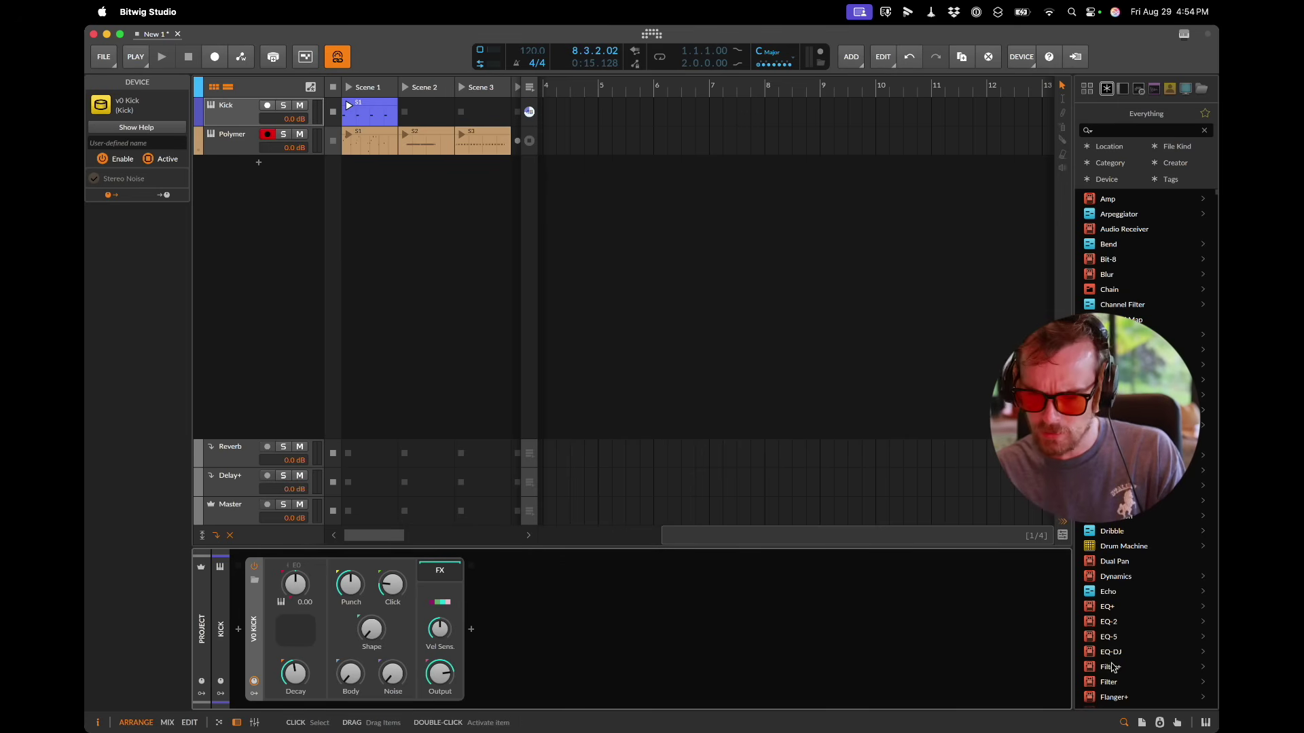
# Step: Return to Words in Chrome, delete the cat line and set the scale to Major Pentatonic
pyautogui.press('super+Tab')
pyautogui.press('super+Tab')
pyautogui.press('super+Tab')
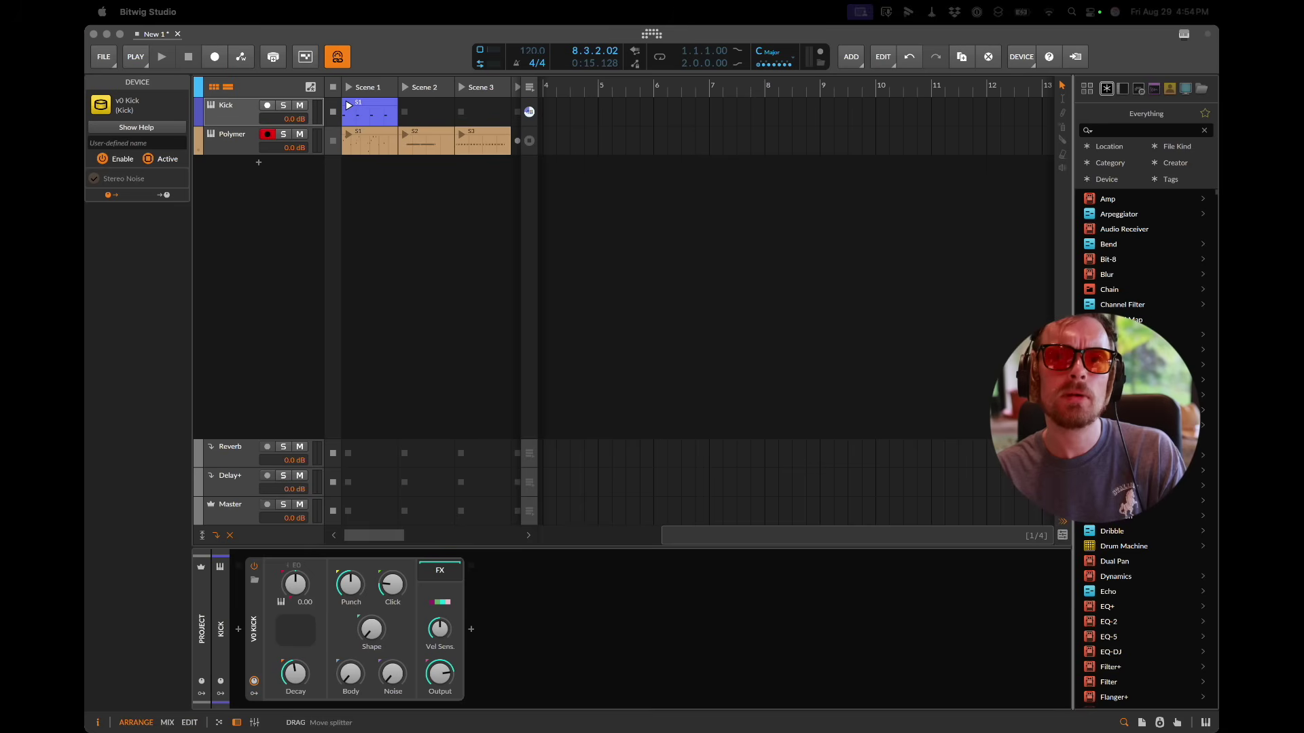
pyautogui.press('super+Tab')
pyautogui.press('super+Tab')
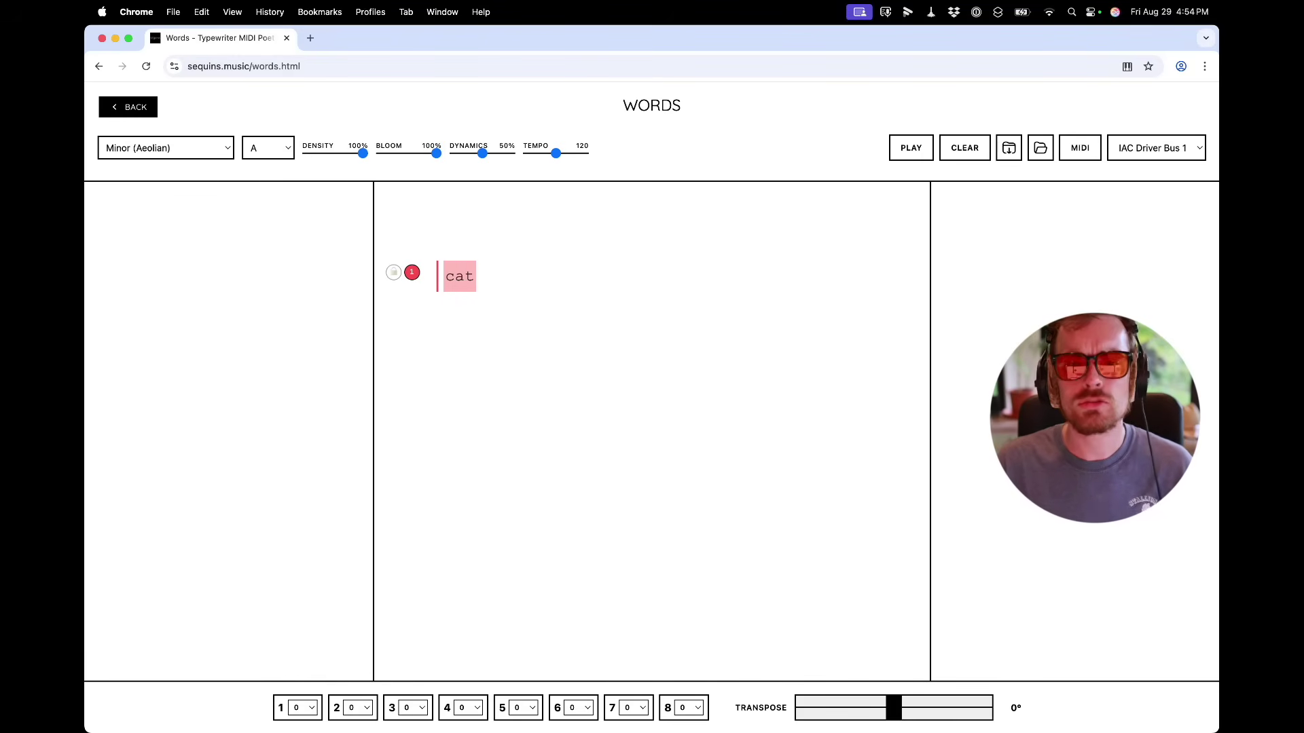
pyautogui.click(564, 284)
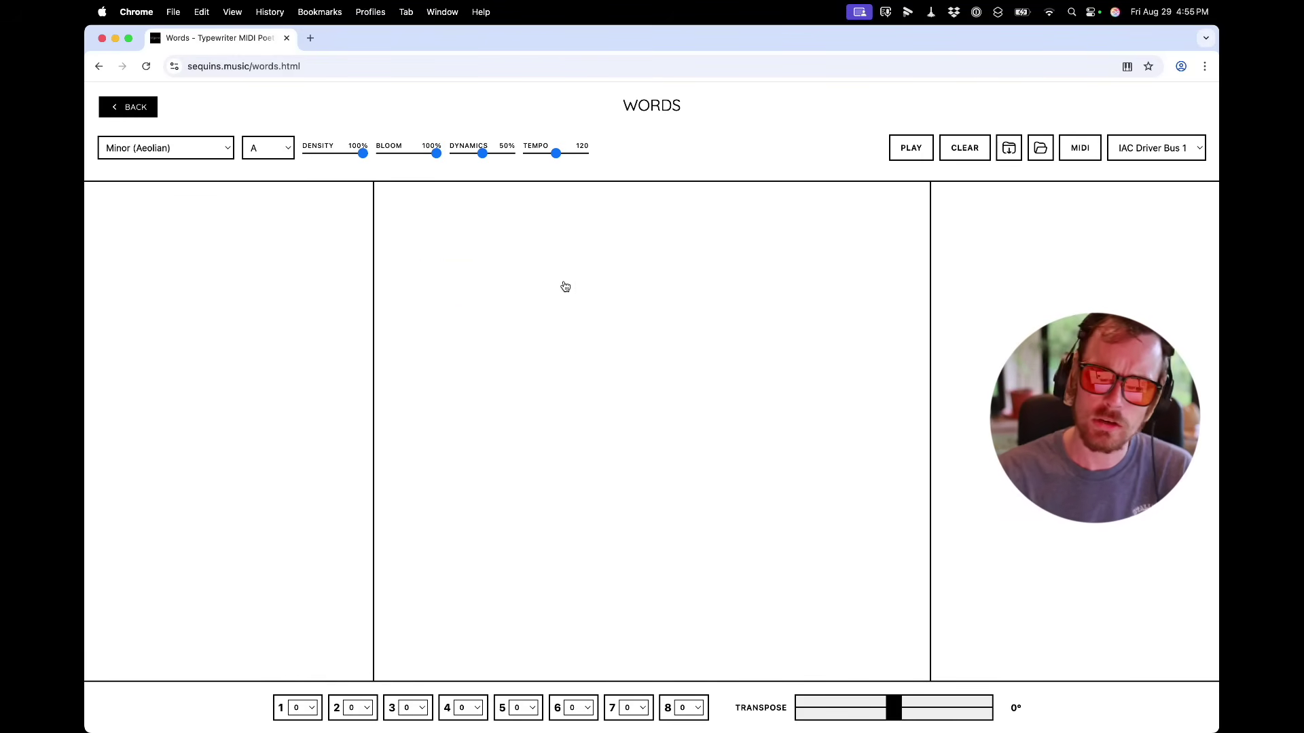
pyautogui.click(217, 149)
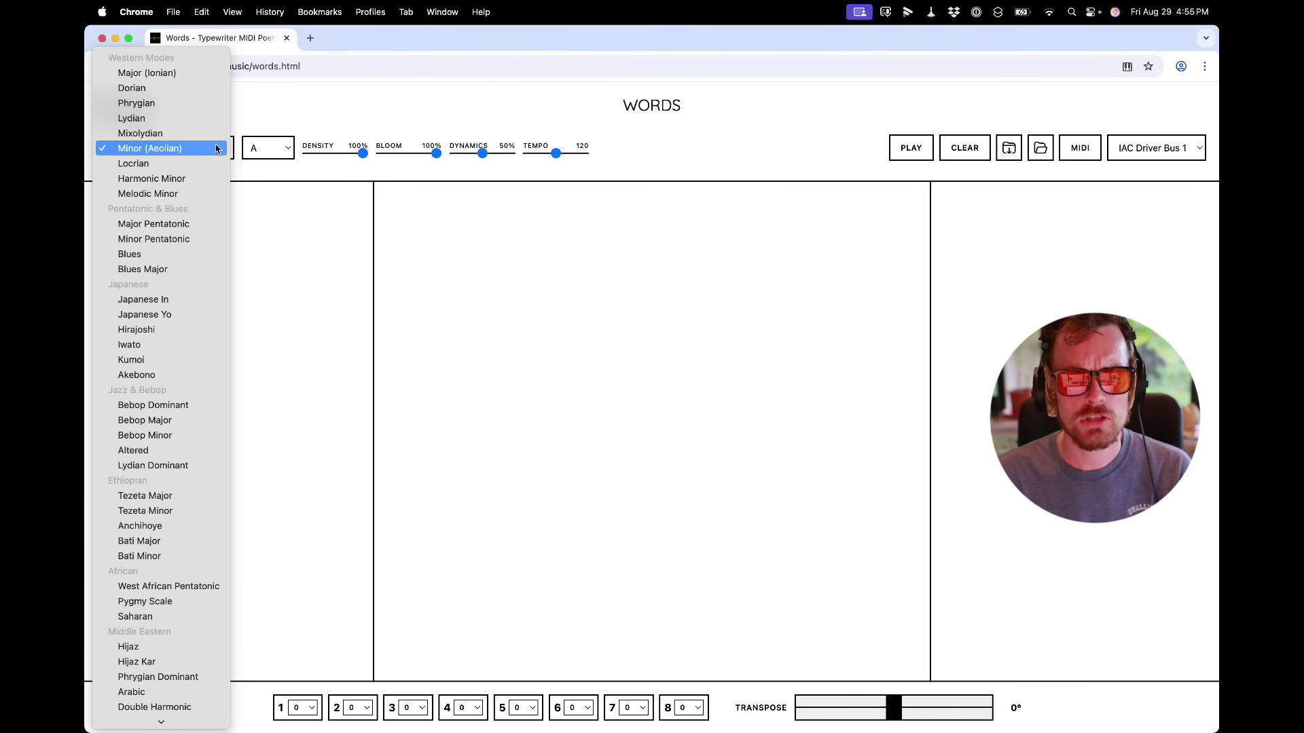
pyautogui.click(191, 224)
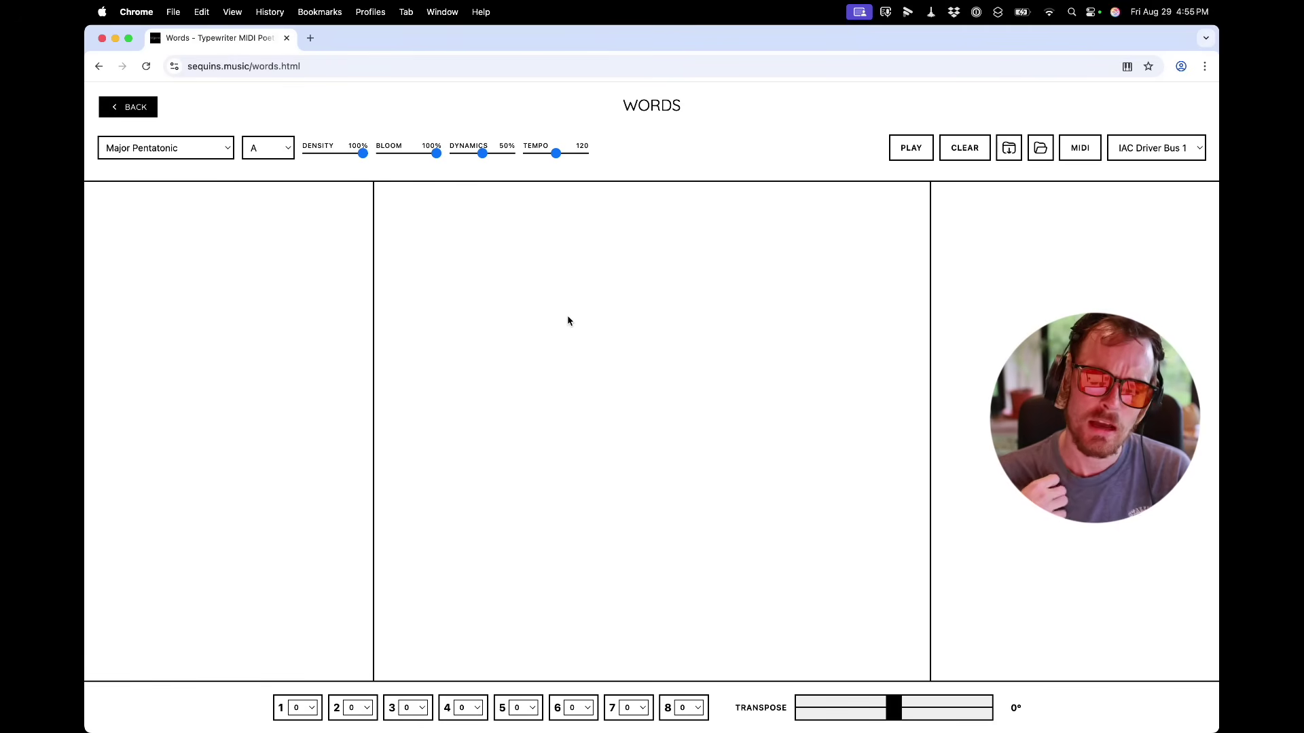
# Step: Switch to Bitwig Studio and delete the recorded clips from the Polymer track
pyautogui.press('super+Tab')
pyautogui.click(467, 147)
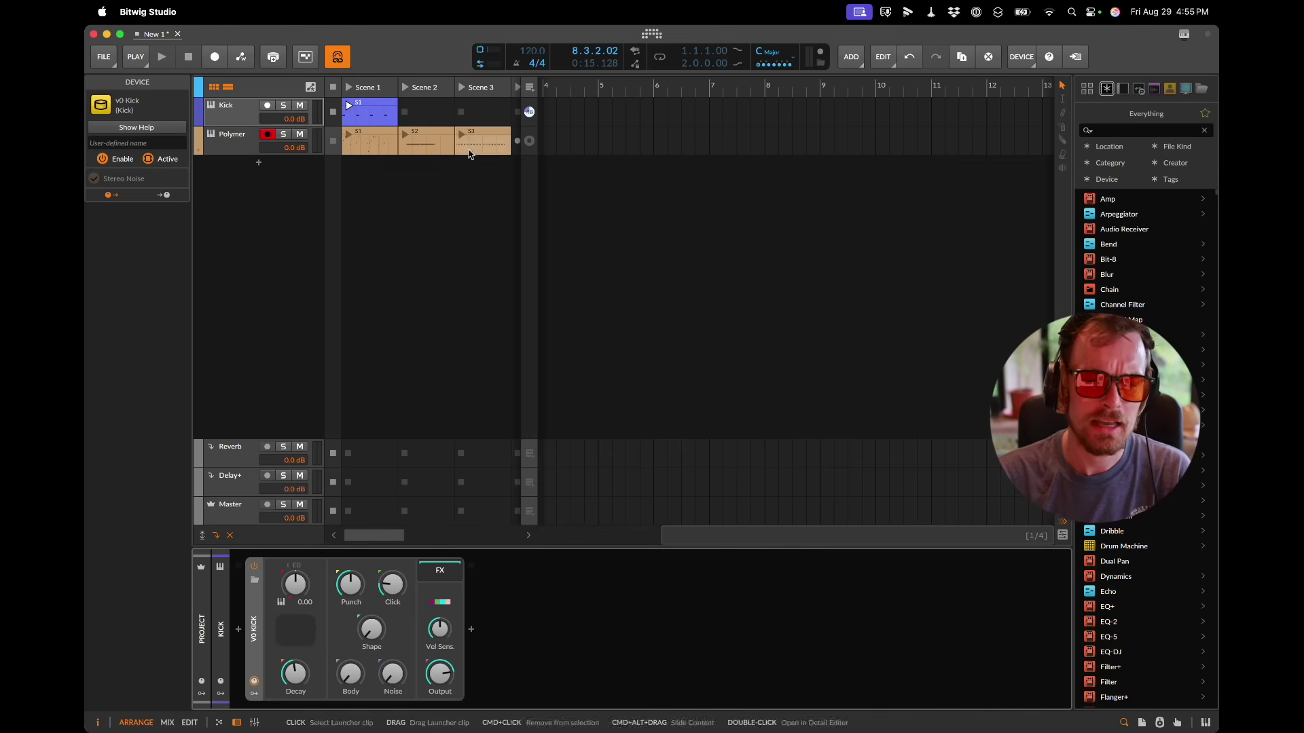
pyautogui.press('Delete')
# Step: Rename the Polymer track to Pluck
pyautogui.click(233, 143)
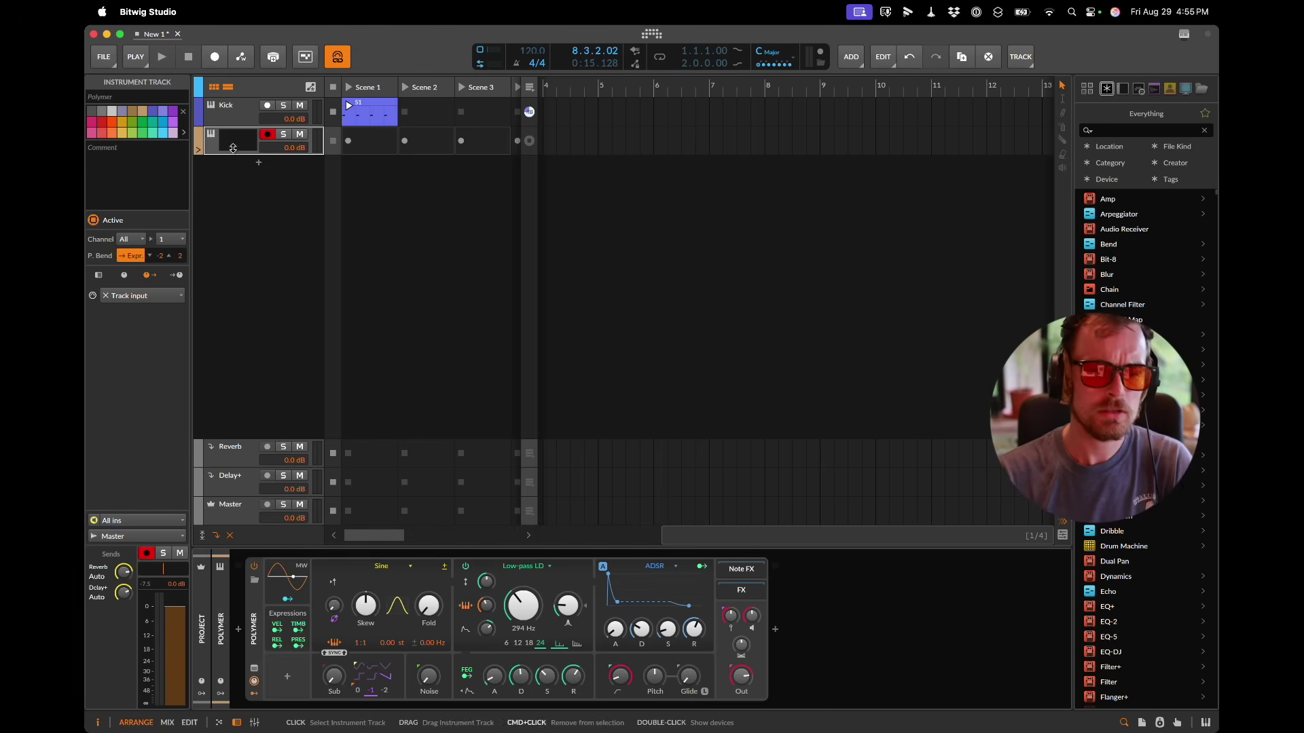
pyautogui.doubleClick(232, 143)
pyautogui.write('d')
pyautogui.write('luck')
pyautogui.press('Return')
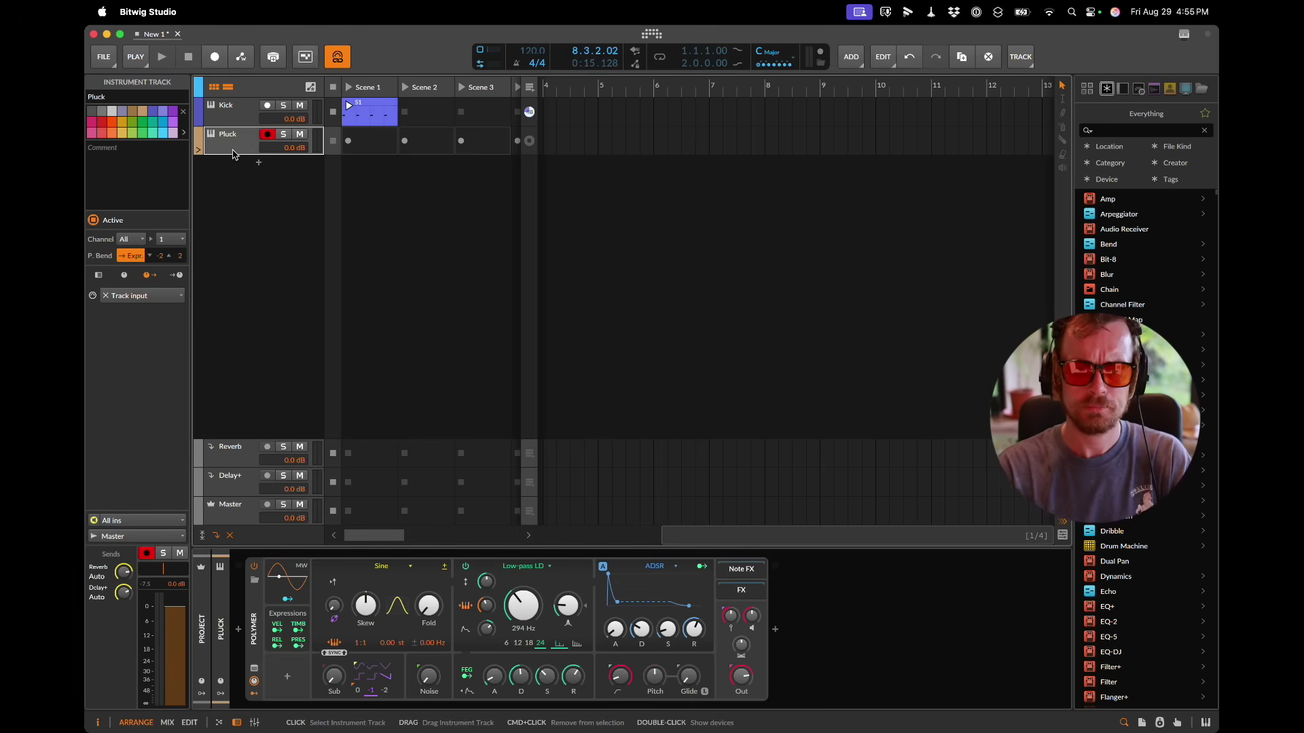
# Step: Switch to Words in Chrome, add the line "I am a big fan of beef jerky." and start playback
pyautogui.press('super+Tab')
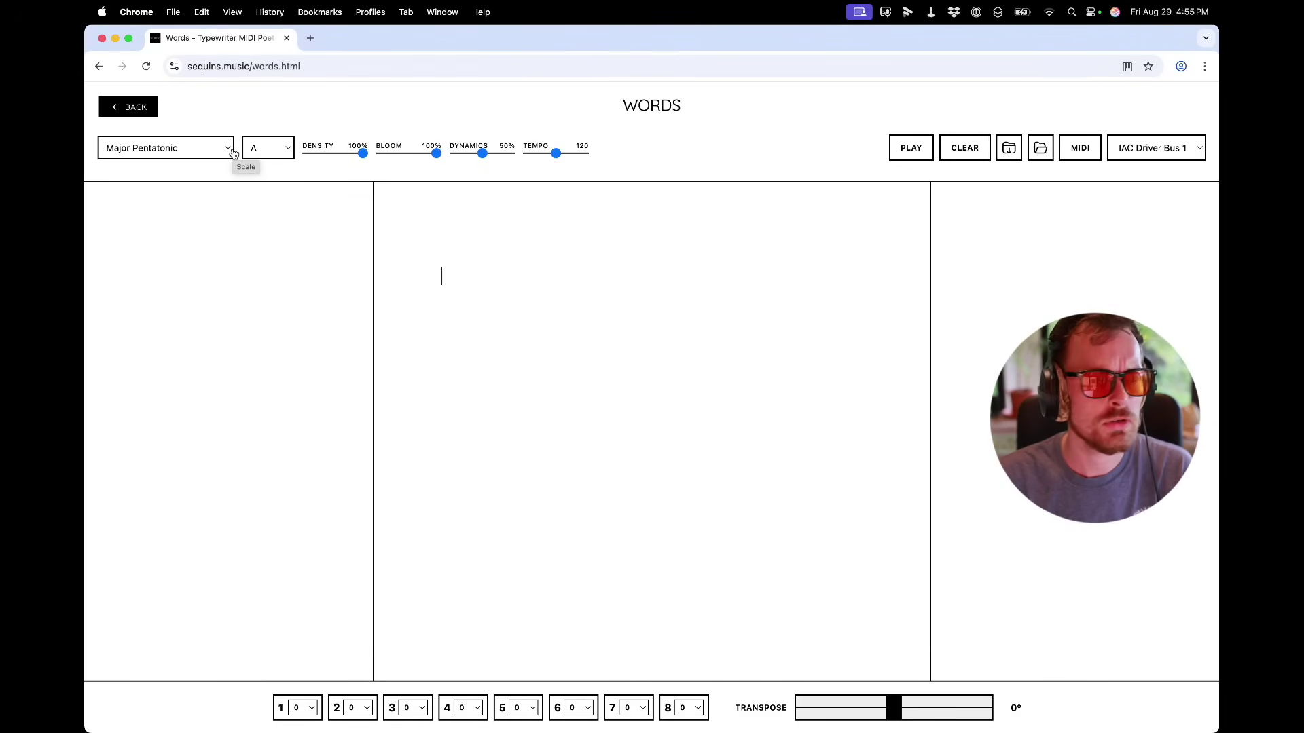
pyautogui.write('I')
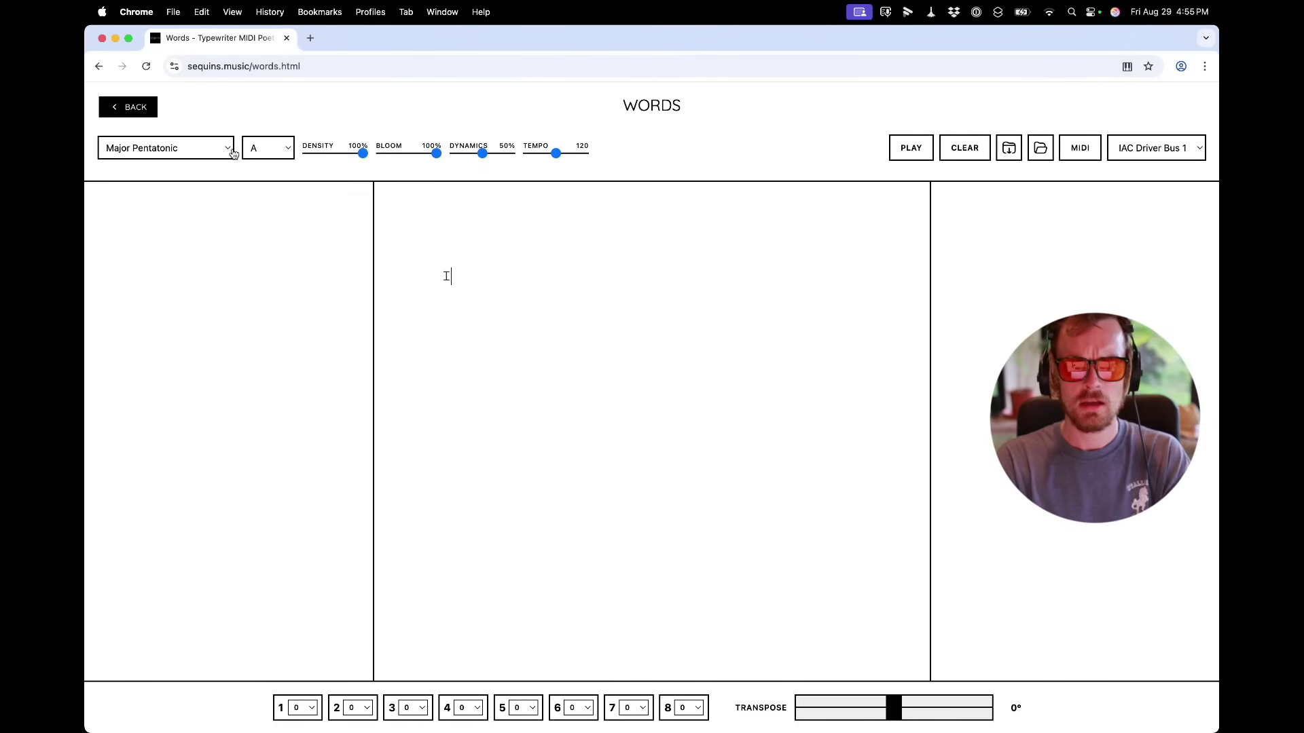
pyautogui.write(' am a big fan ')
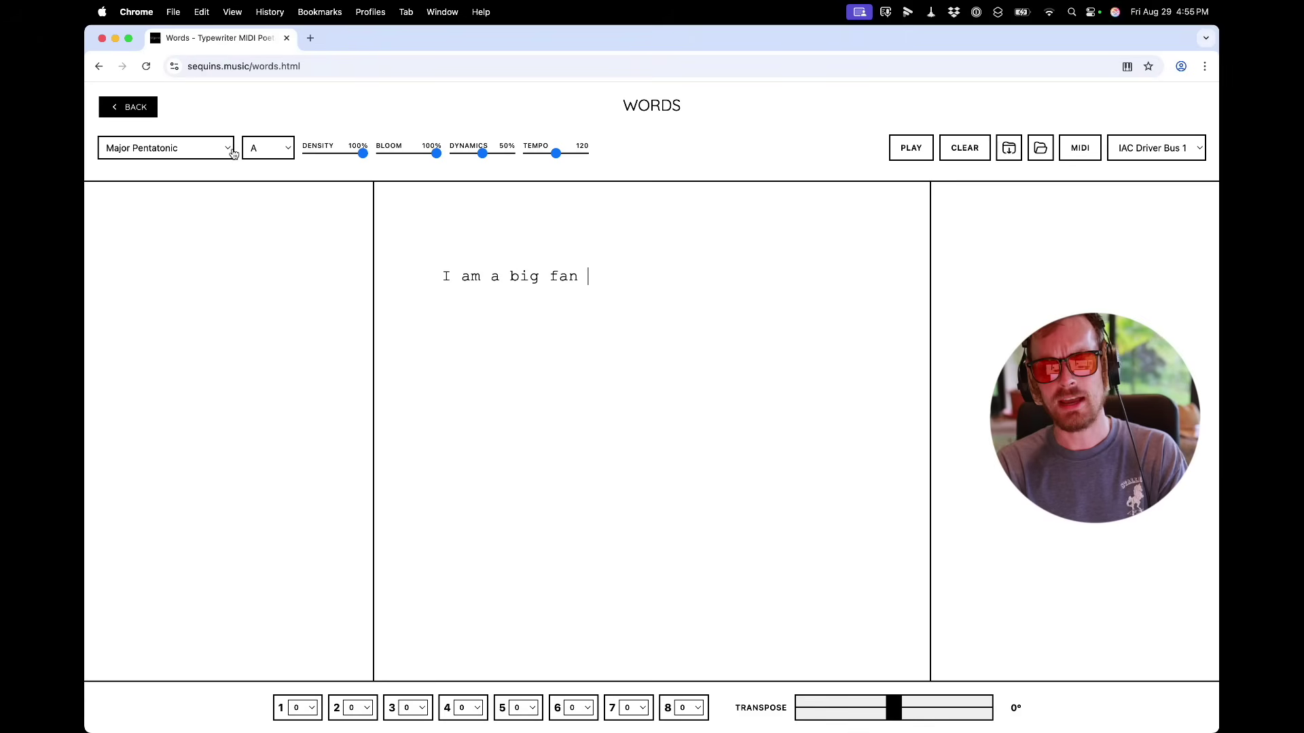
pyautogui.write('of beef jerky.')
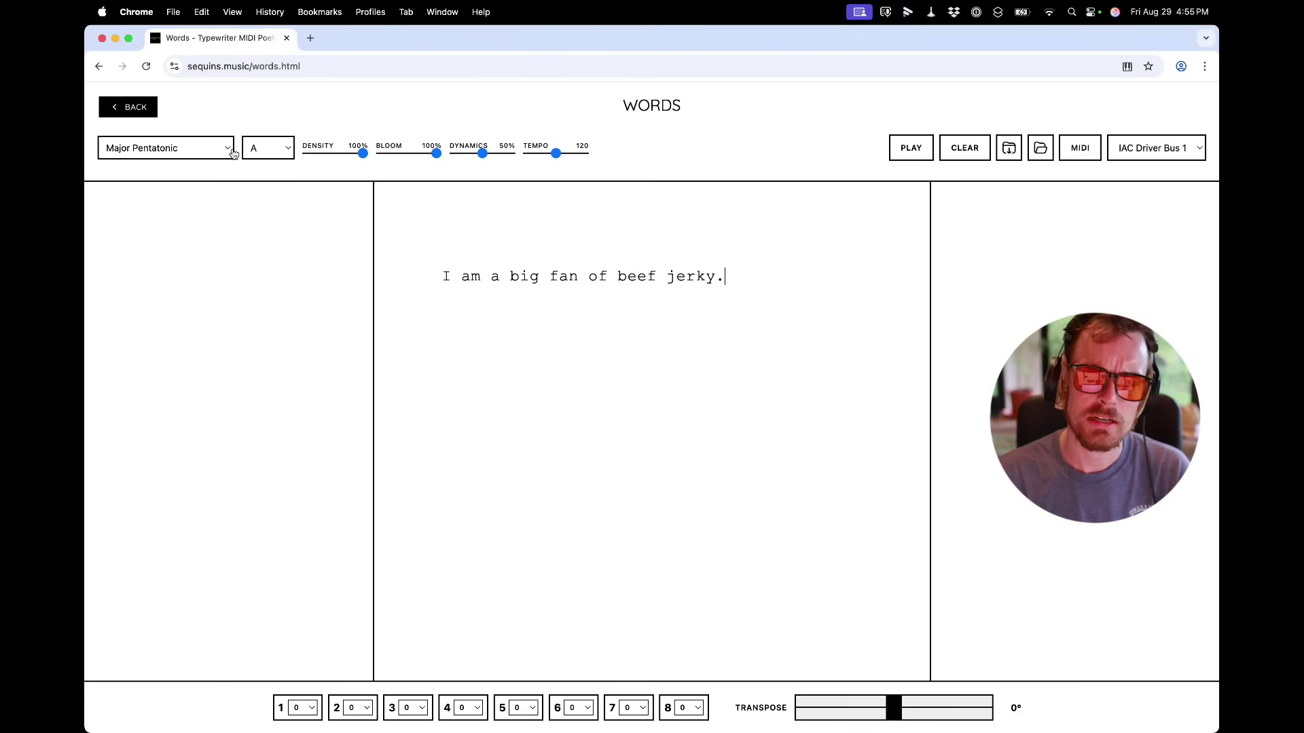
pyautogui.press('Return')
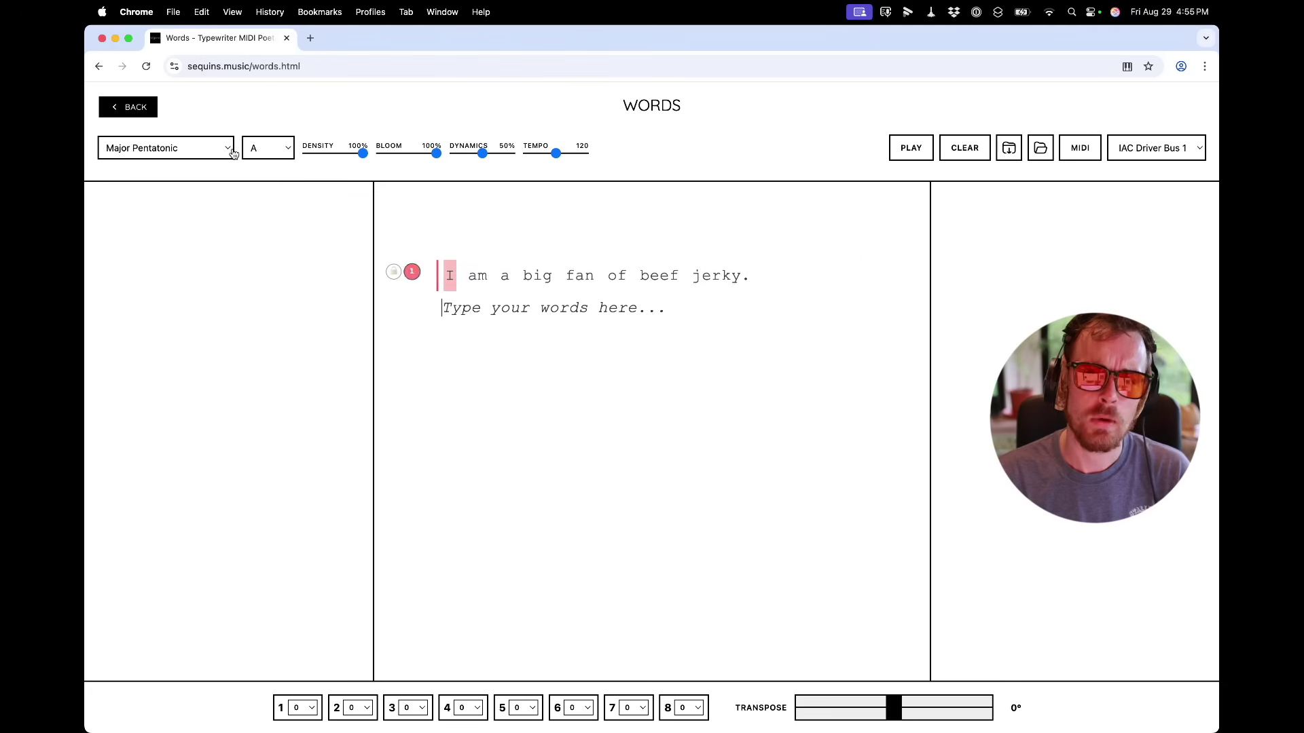
pyautogui.click(920, 153)
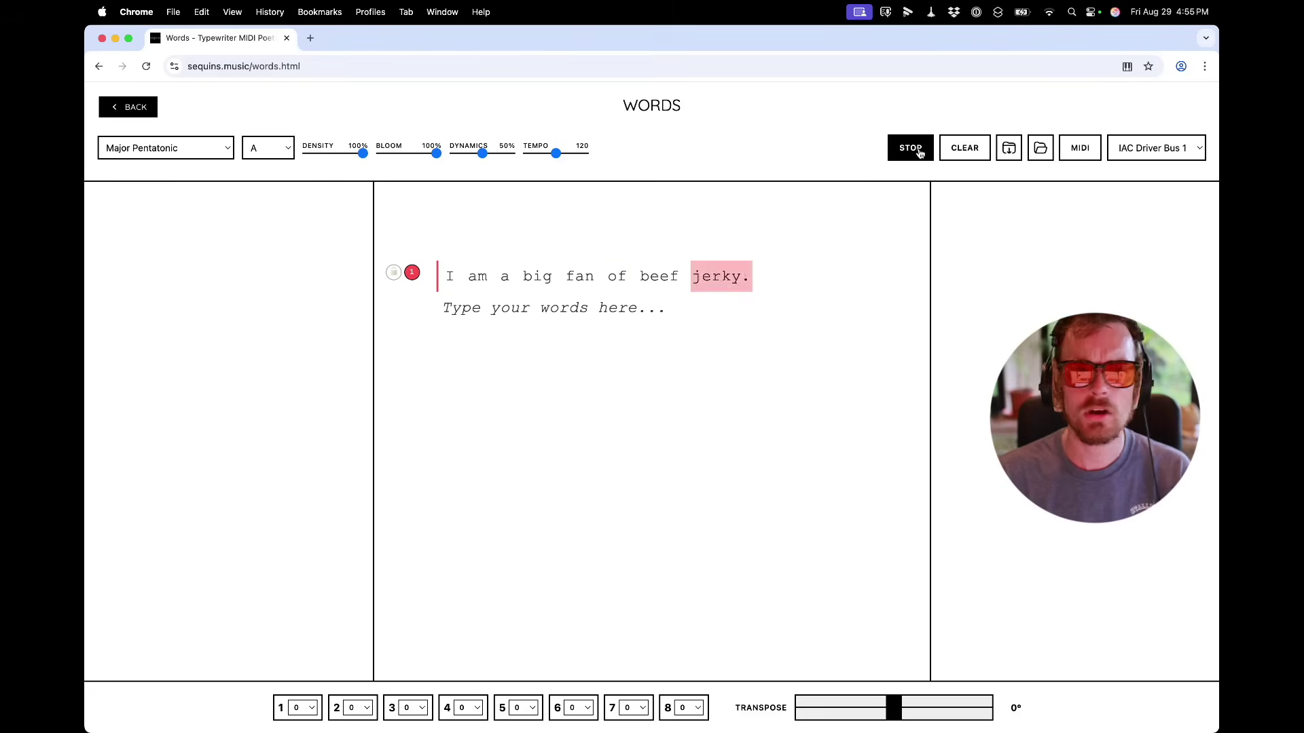
# Step: Check the playback in Bitwig Studio, and return to Words in Chrome to add the line "Also biltong."
pyautogui.press('super+Tab')
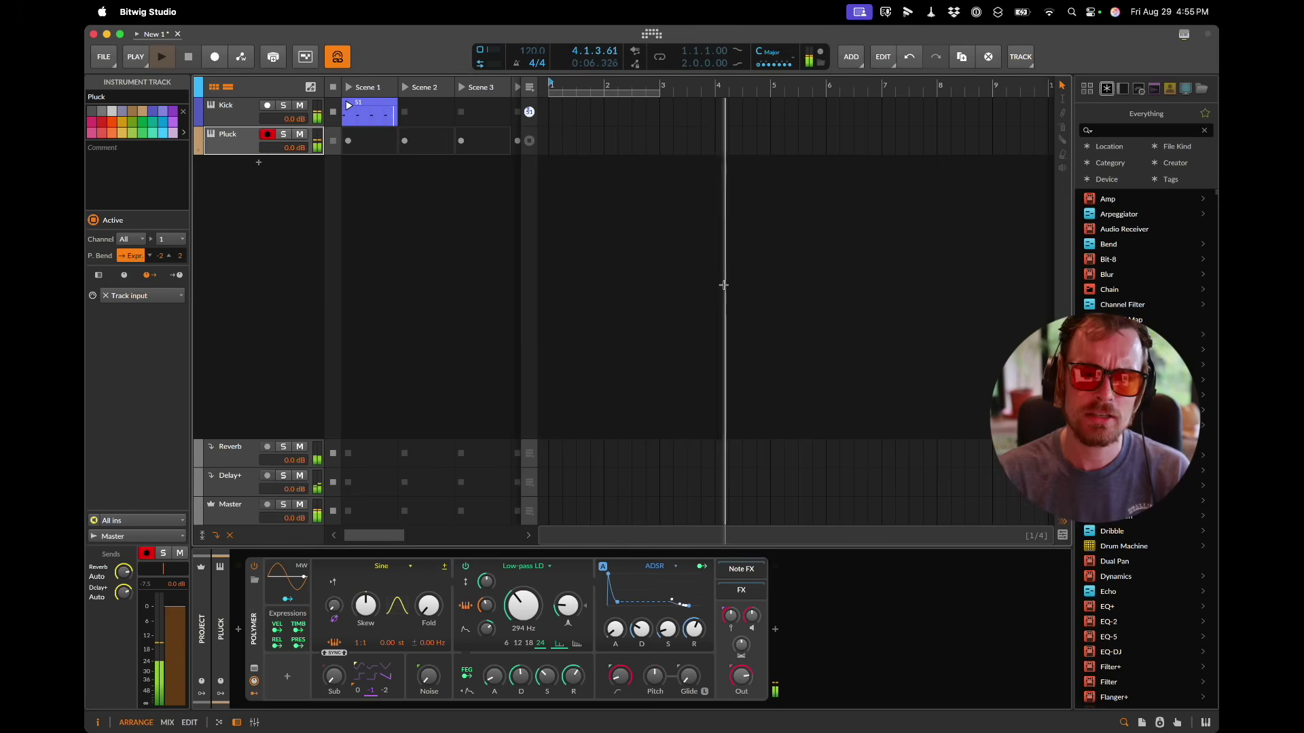
pyautogui.press('super+Tab')
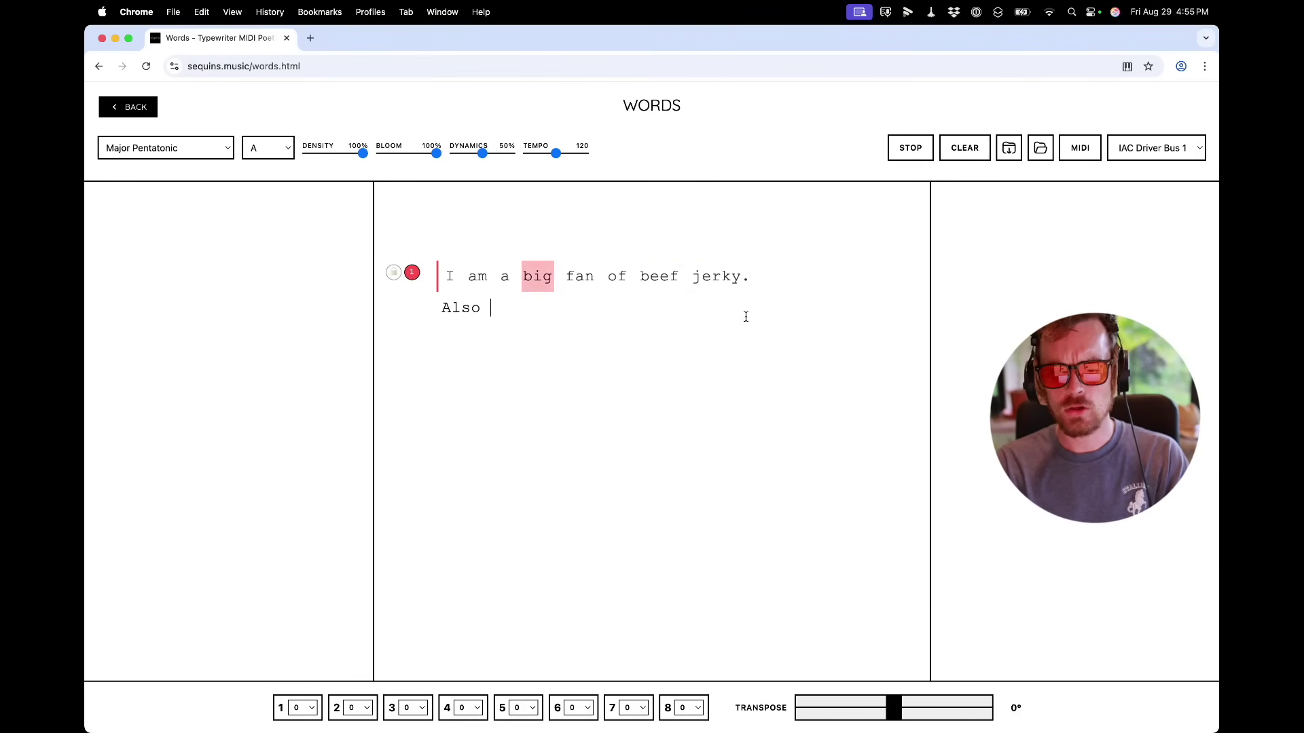
pyautogui.write('bilton.')
pyautogui.press('Return')
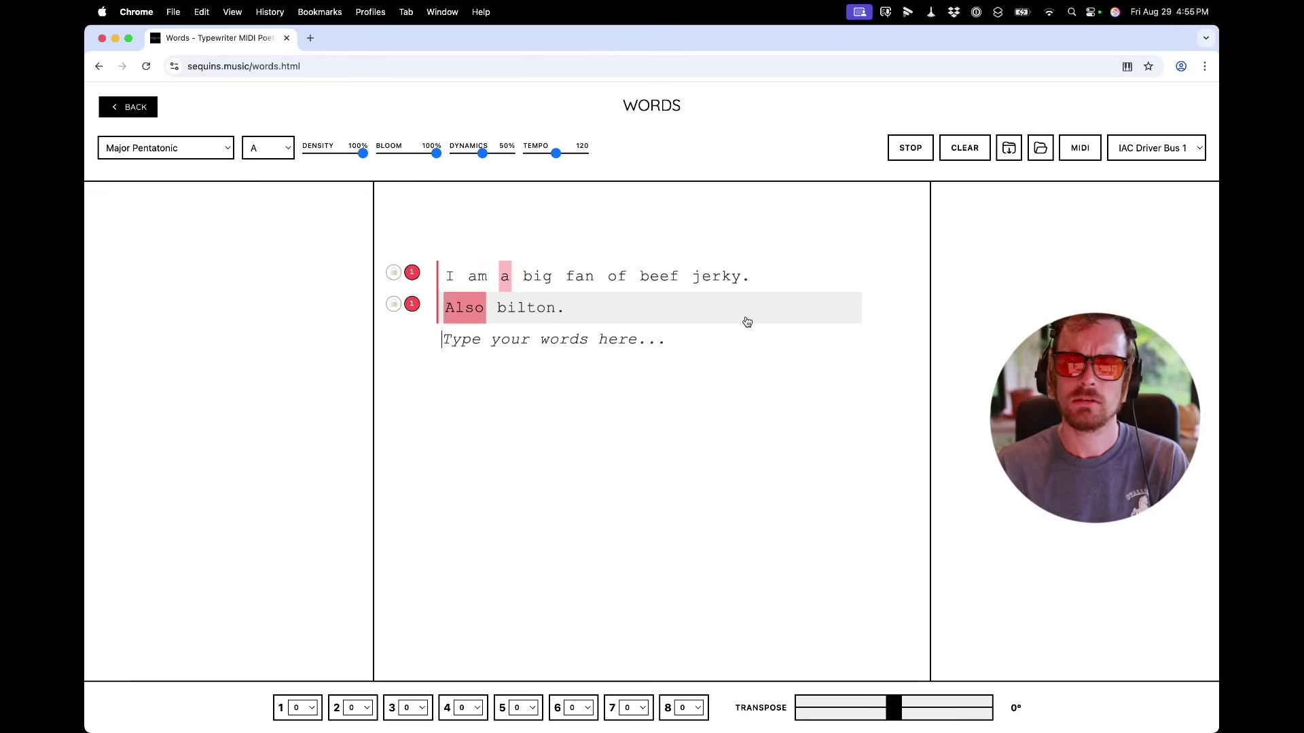
pyautogui.click(559, 319)
pyautogui.write('g')
pyautogui.press('Return')
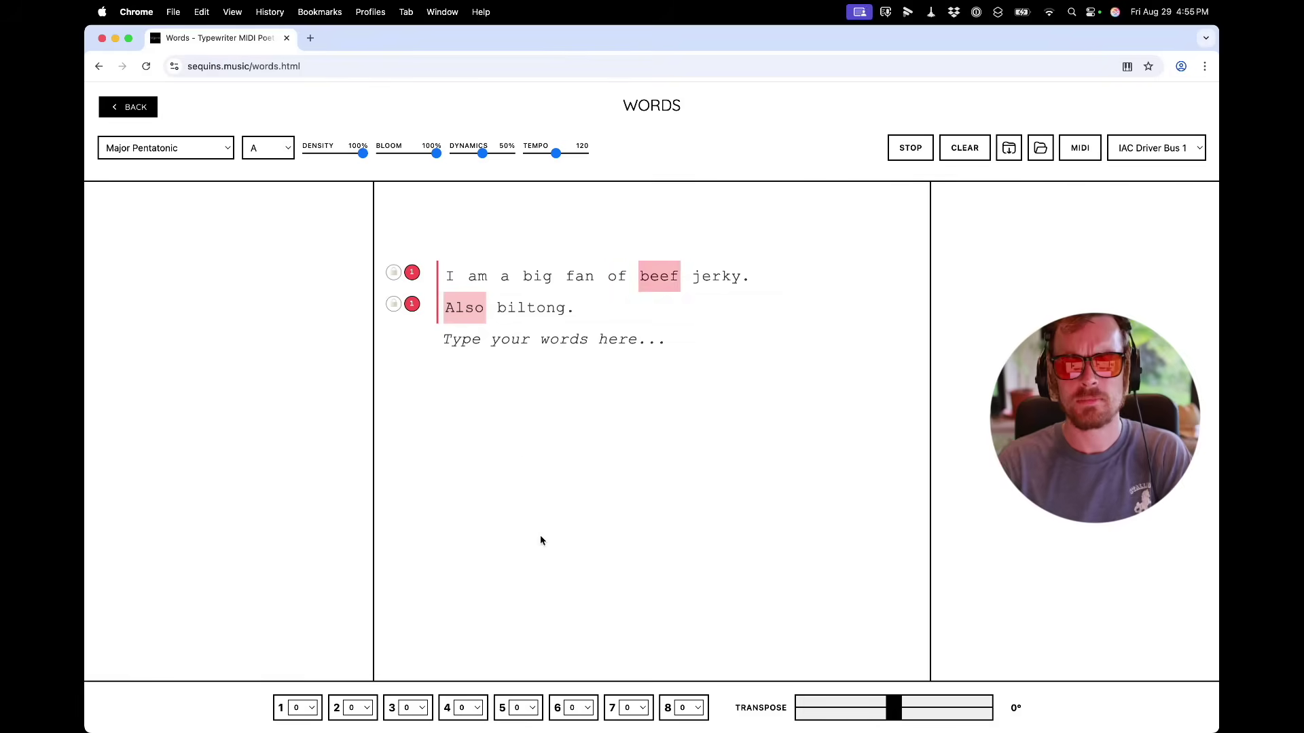
# Step: Add a third line reading "I'm not mad about excessively fatty biltong."
pyautogui.click(503, 332)
pyautogui.write('I am')
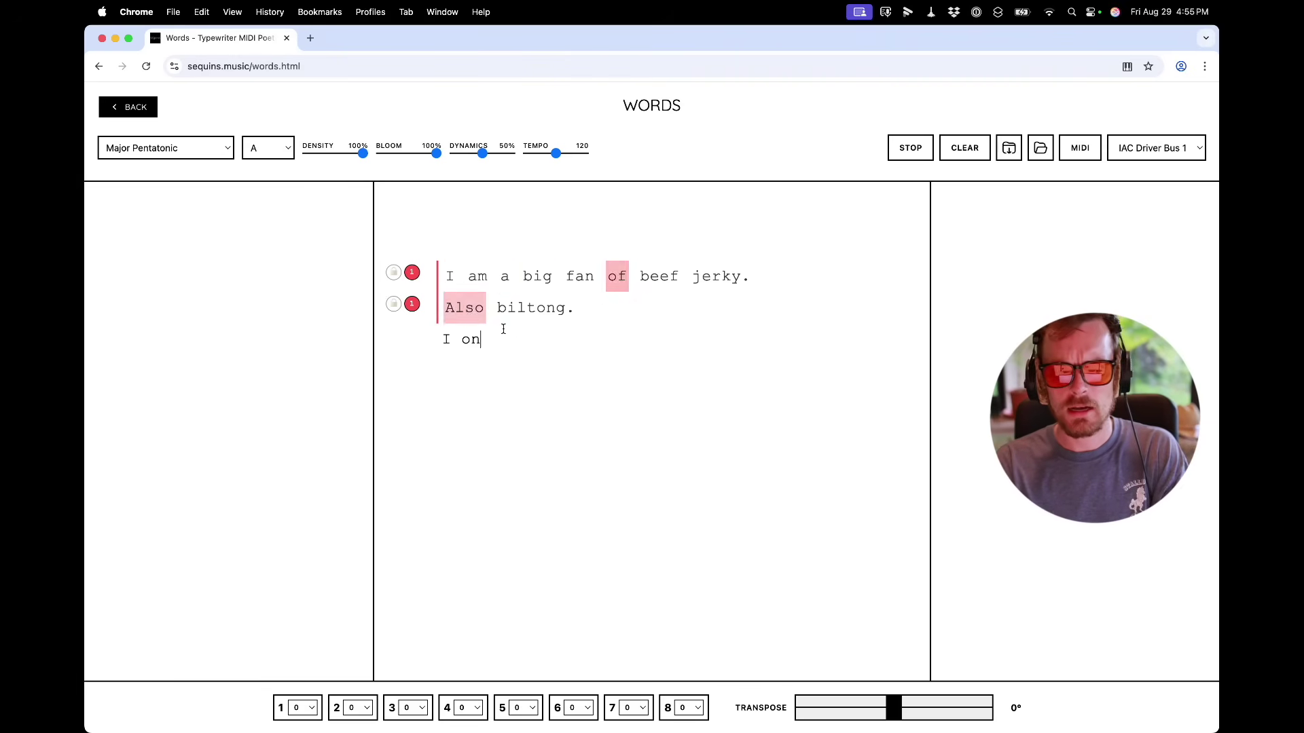
pyautogui.press('BackSpace')
pyautogui.press('BackSpace')
pyautogui.press('BackSpace')
pyautogui.write("'m not mad ab")
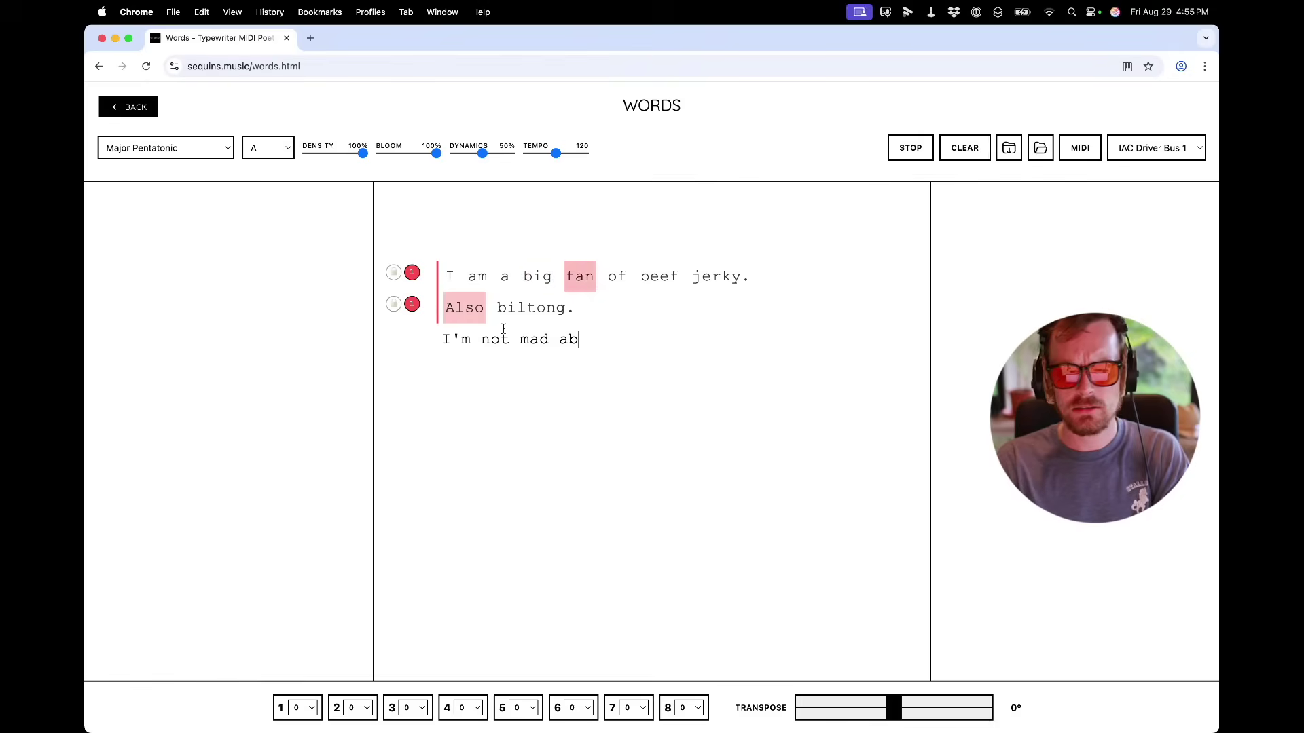
pyautogui.write('out exce')
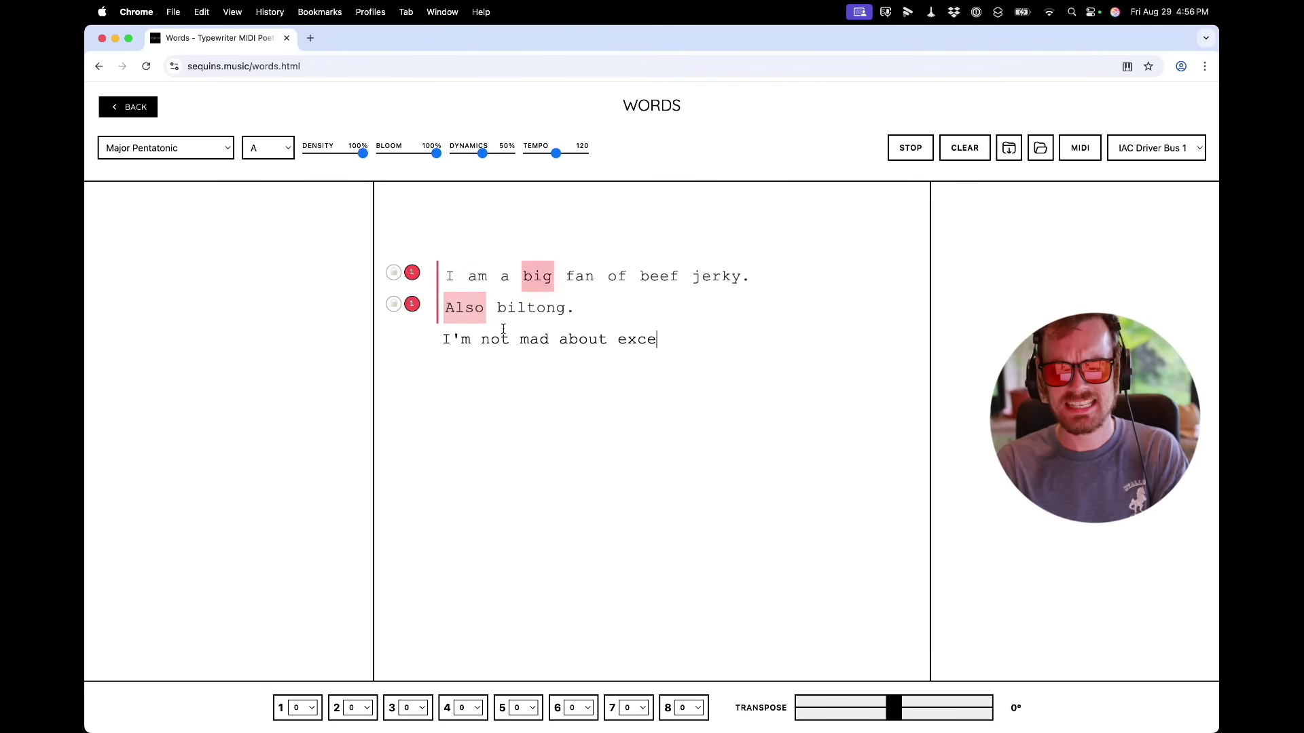
pyautogui.write('ssively fatty ')
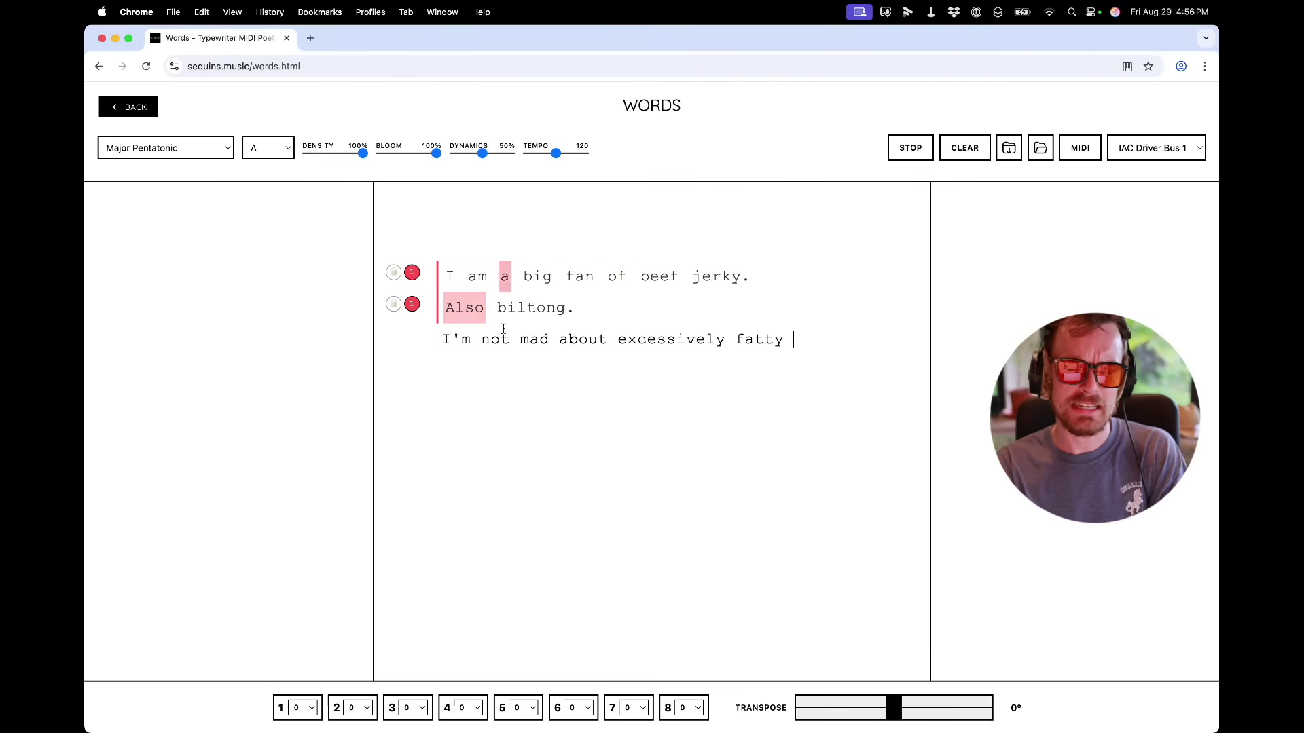
pyautogui.write('biltong.')
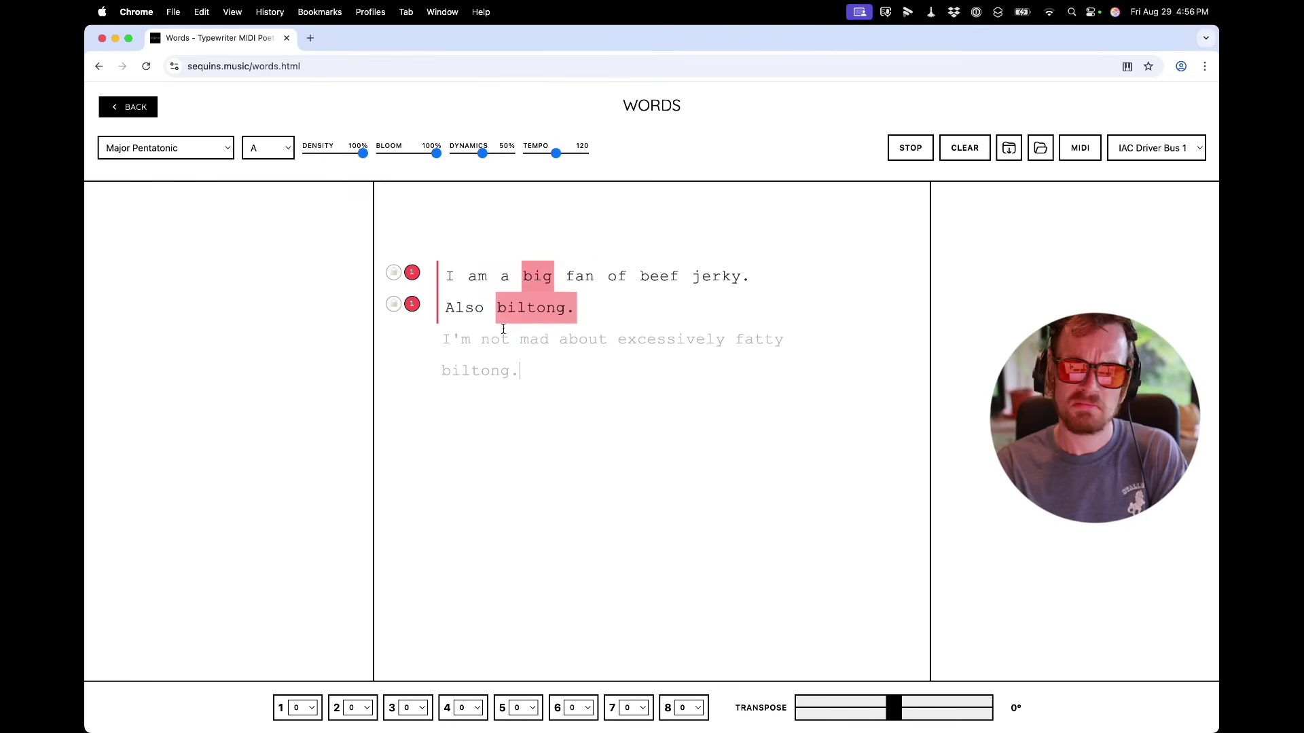
pyautogui.press('Return')
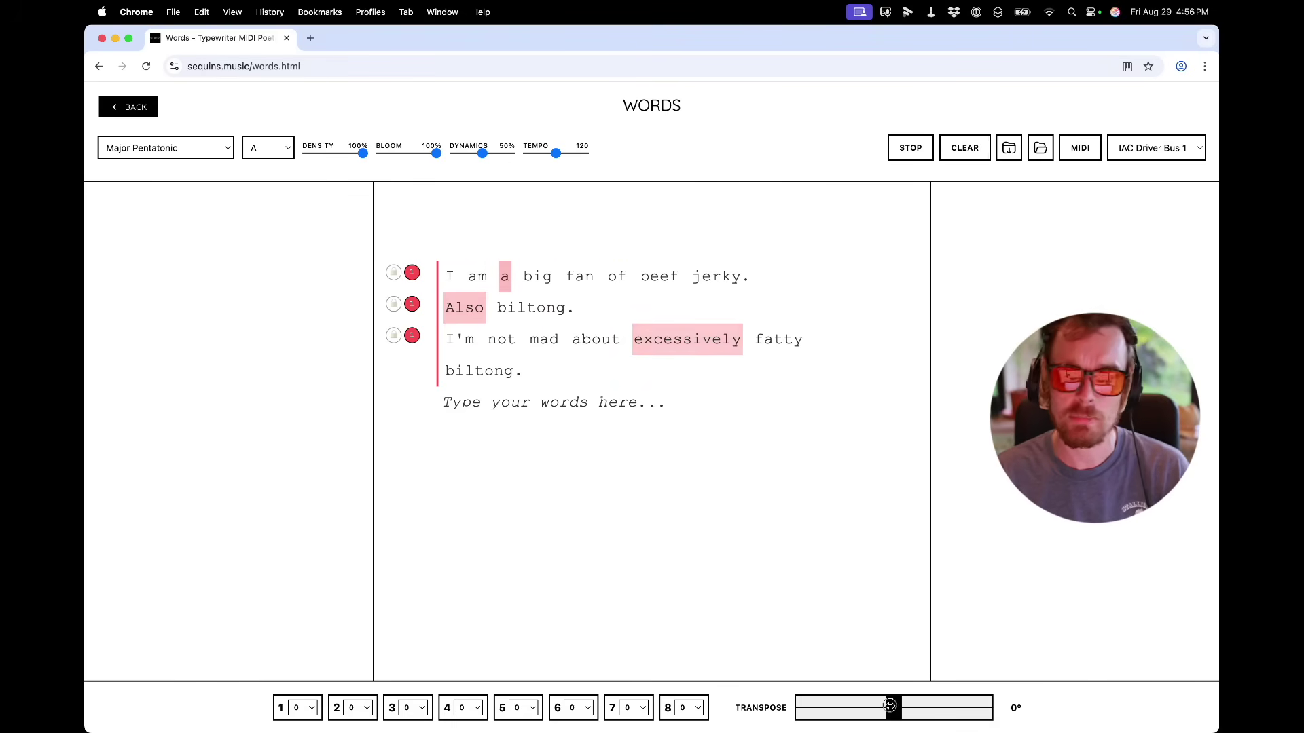
# Step: Try transposing the pattern down to -2 degrees, and return the transposition to 0
pyautogui.moveTo(892, 706); pyautogui.dragTo(888, 706)
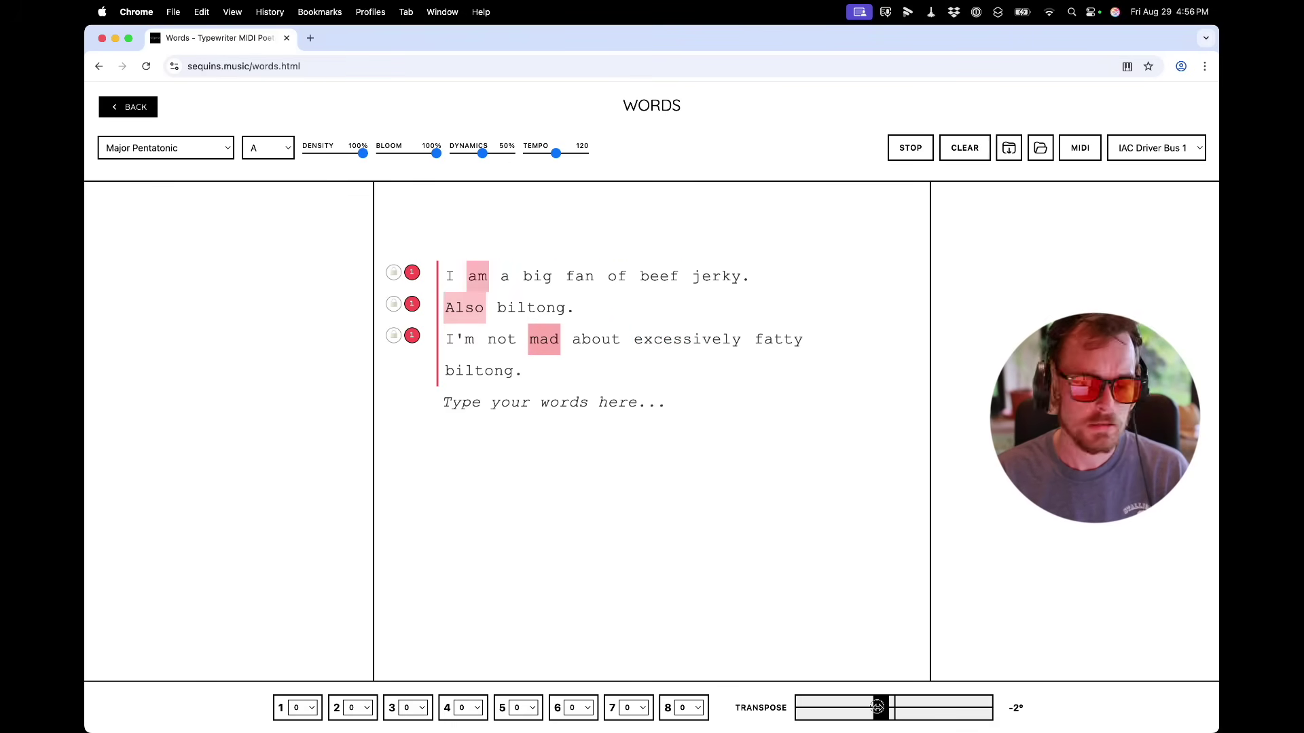
pyautogui.doubleClick(878, 707)
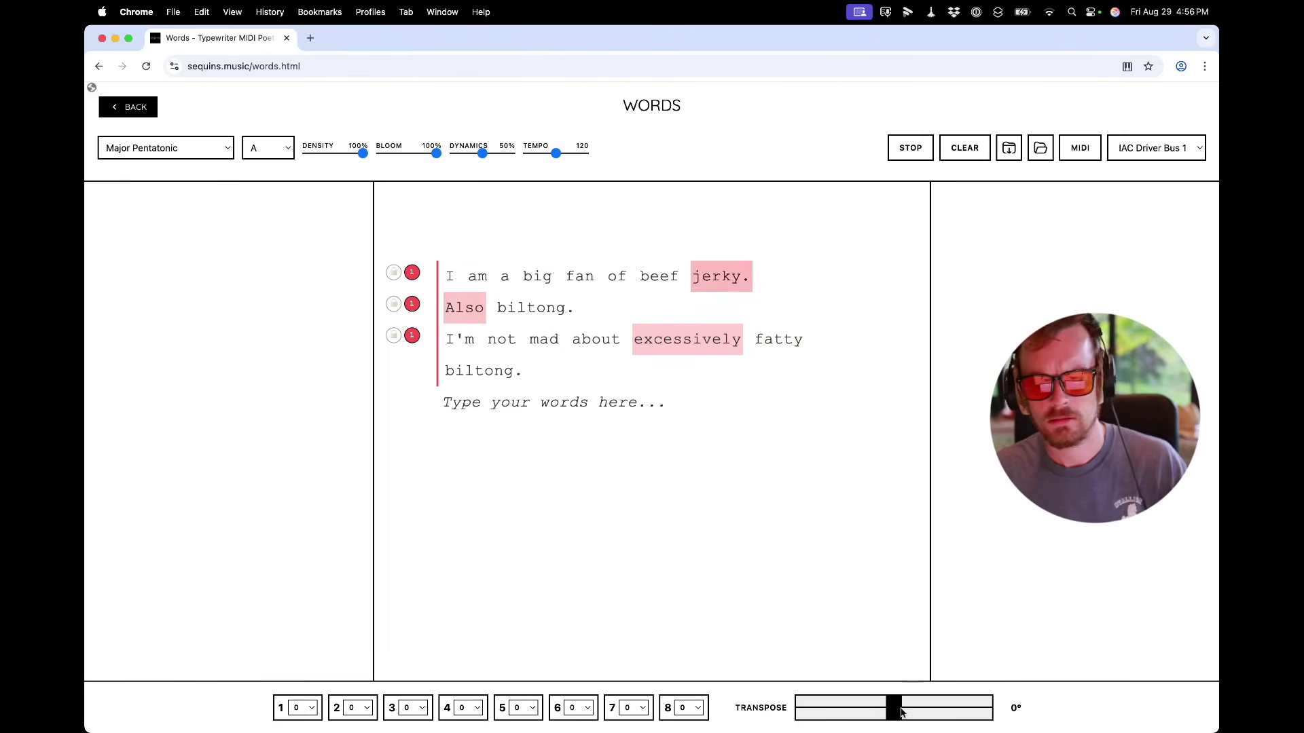
pyautogui.moveTo(901, 707)
pyautogui.mouseDown()
pyautogui.moveTo(886, 708)
pyautogui.moveTo(922, 709)
pyautogui.moveTo(894, 708)
pyautogui.mouseUp()
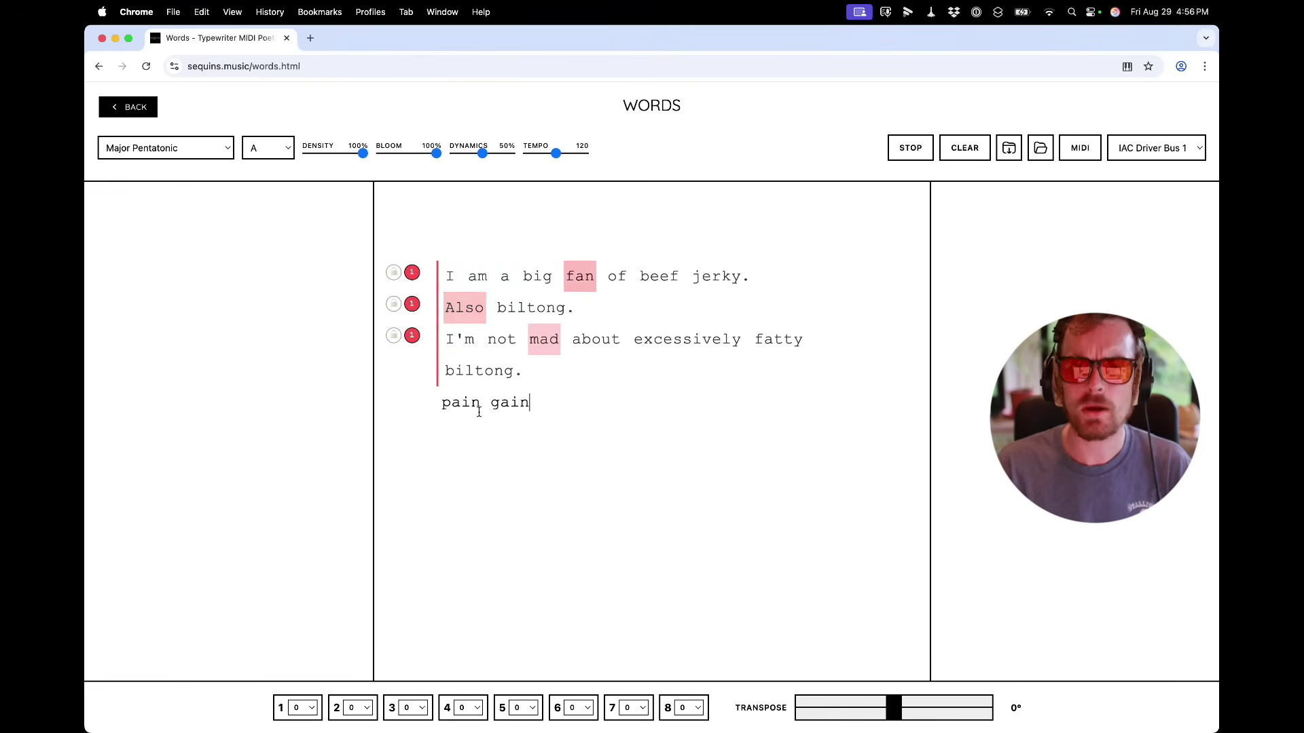
# Step: Add the line "pain gain" below the biltong lines and mute and unmute it
pyautogui.press('Return')
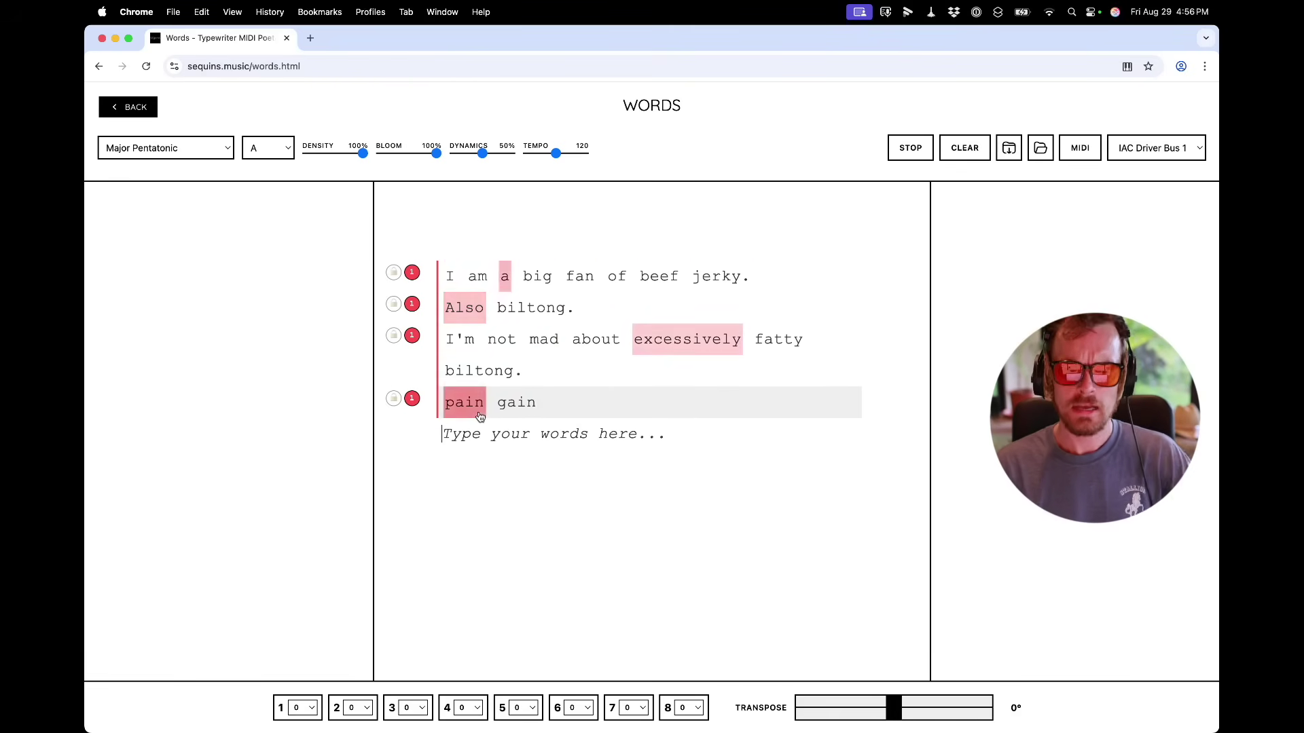
pyautogui.click(514, 405)
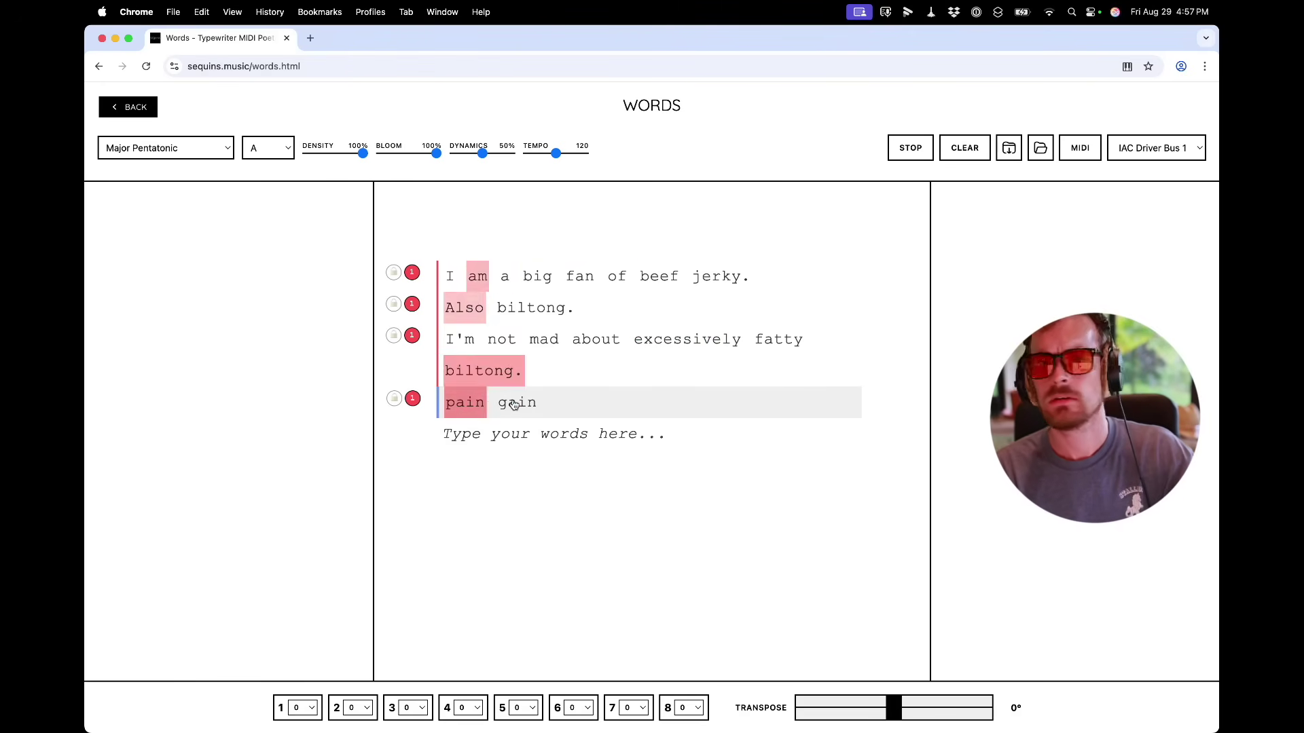
pyautogui.click(514, 405)
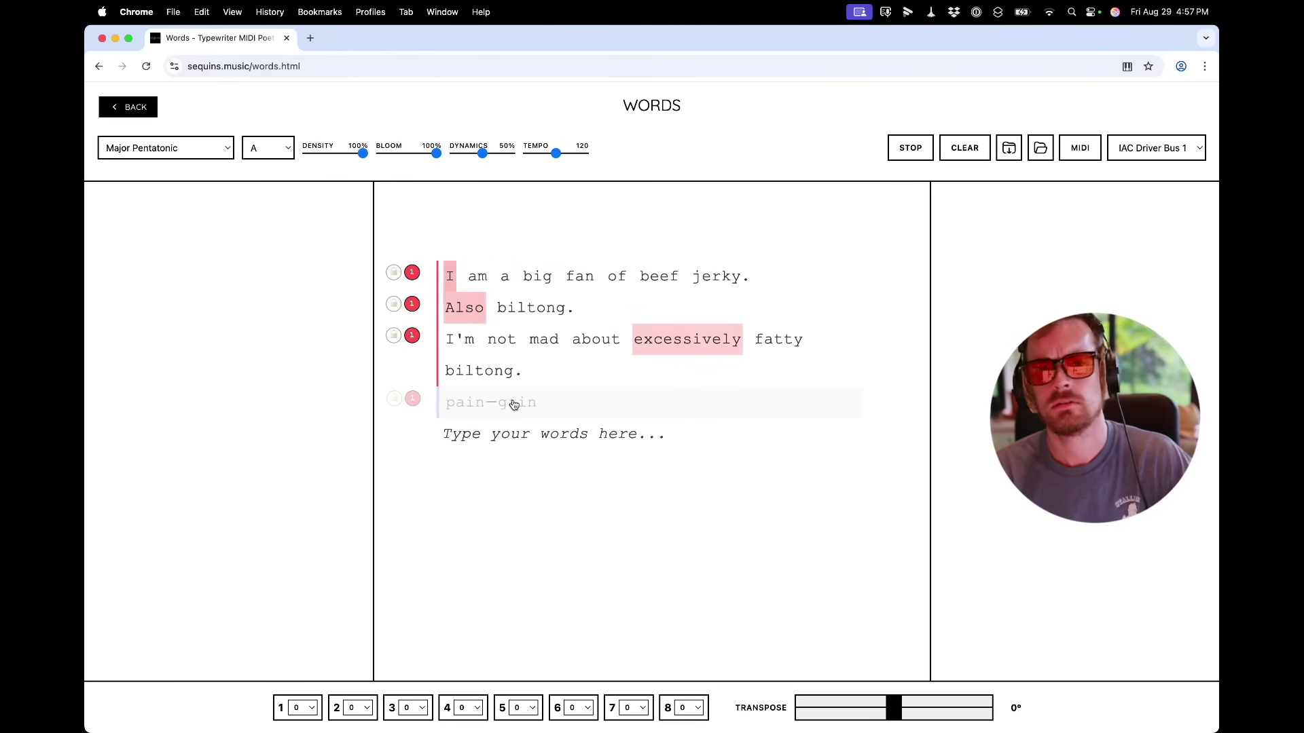
pyautogui.click(514, 405)
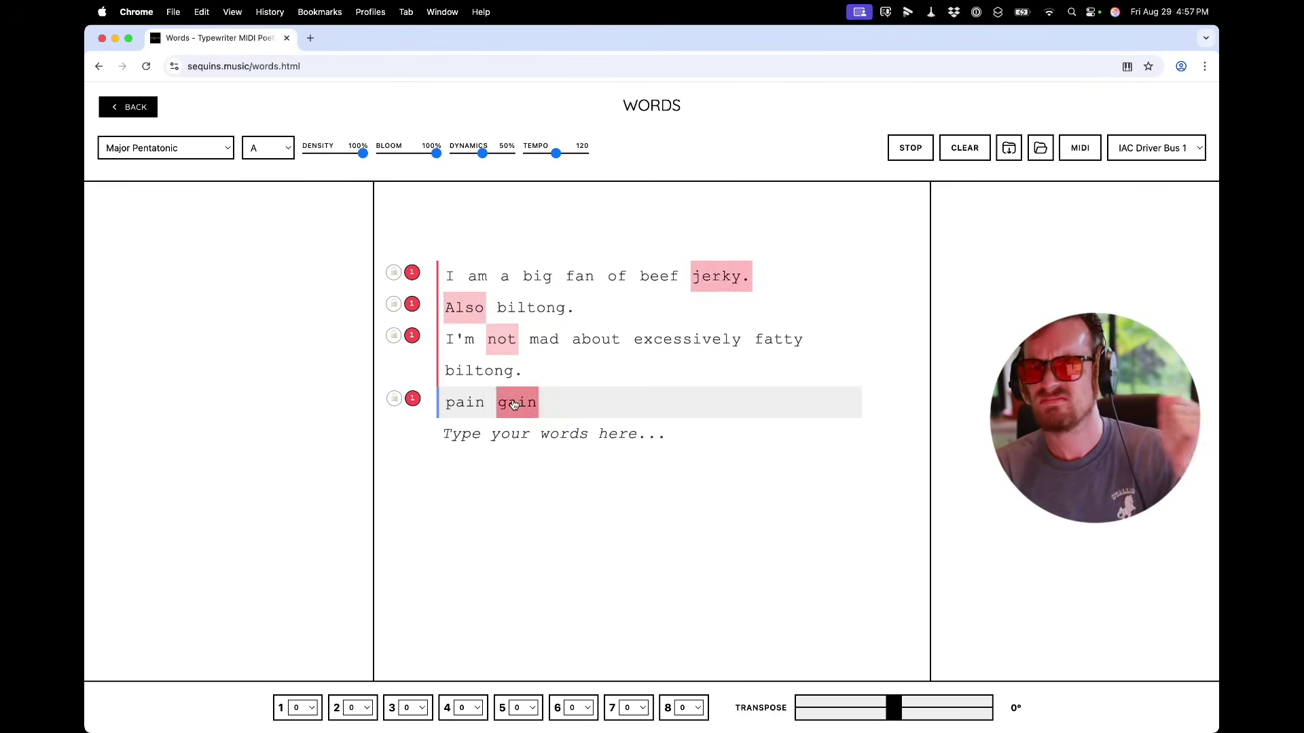
pyautogui.click(514, 405)
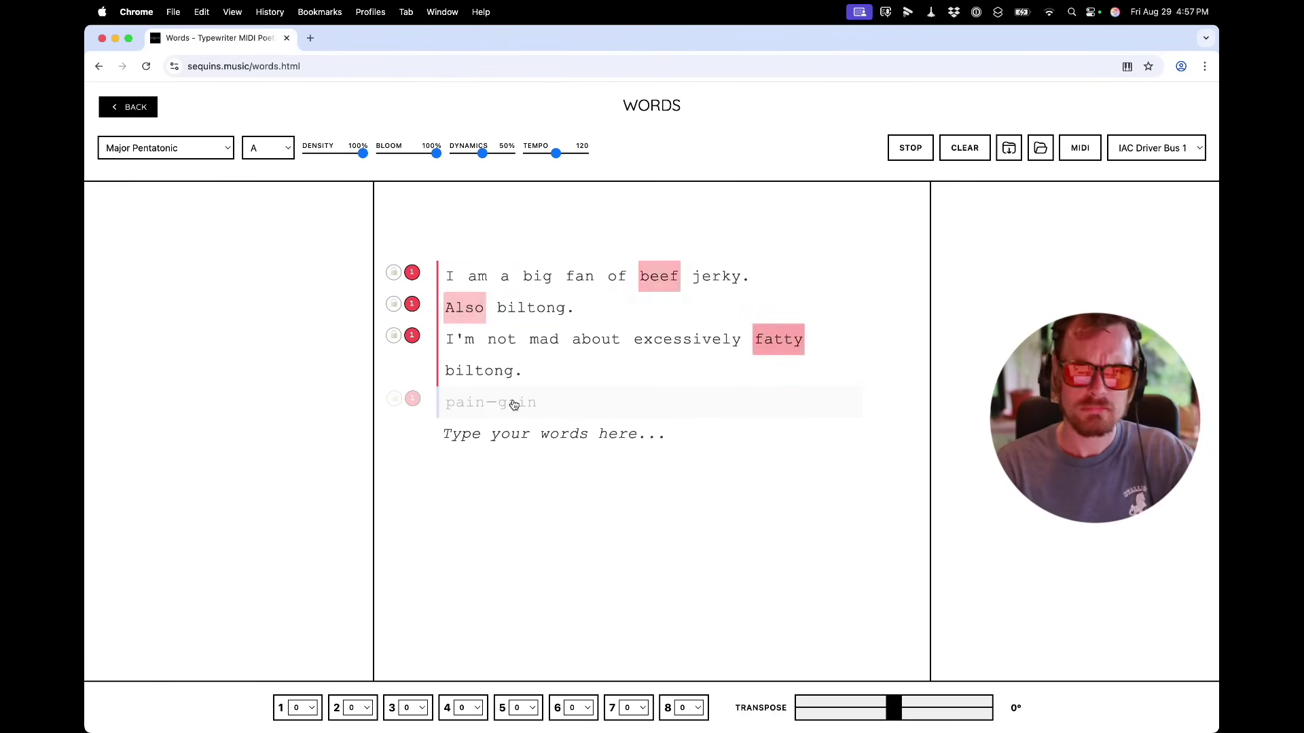
pyautogui.click(514, 405)
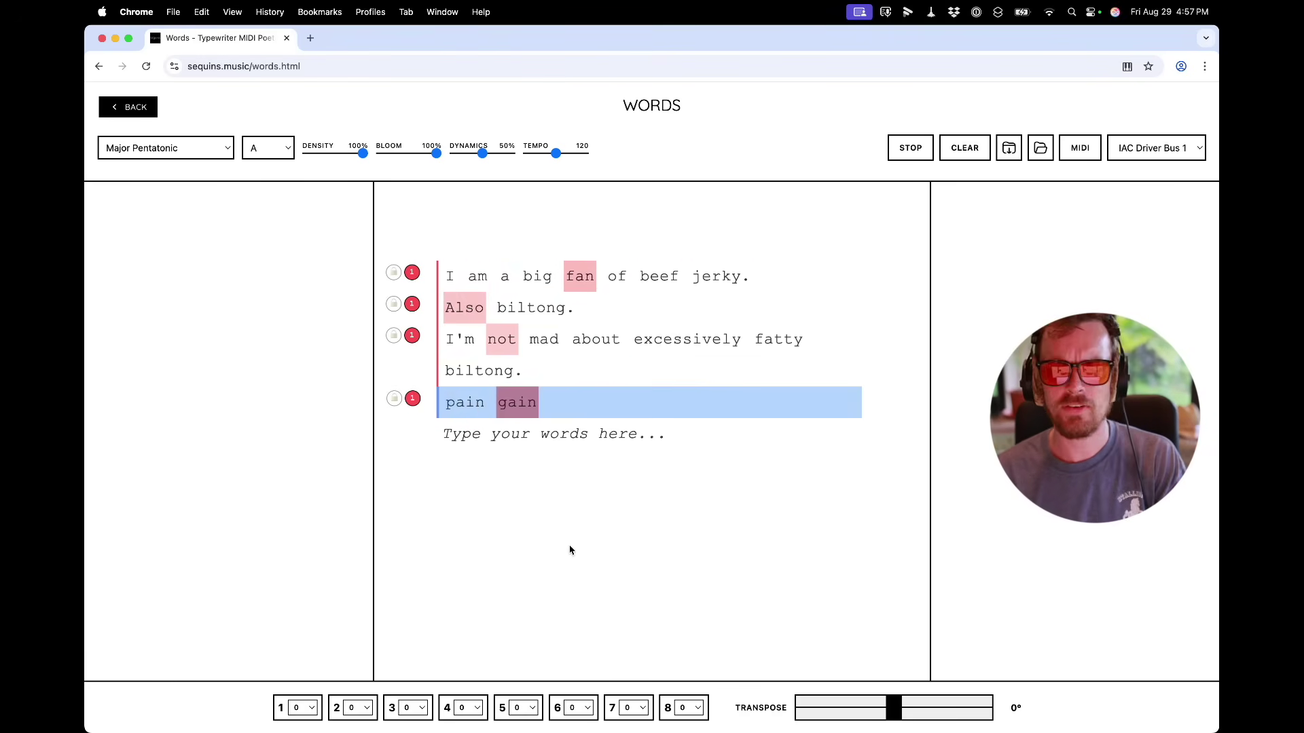
# Step: Switch to Bitwig Studio and add an instrument track below Pluck with a Polymer synth using the Sawtooth oscillator
pyautogui.press('super+Tab')
pyautogui.doubleClick(243, 165)
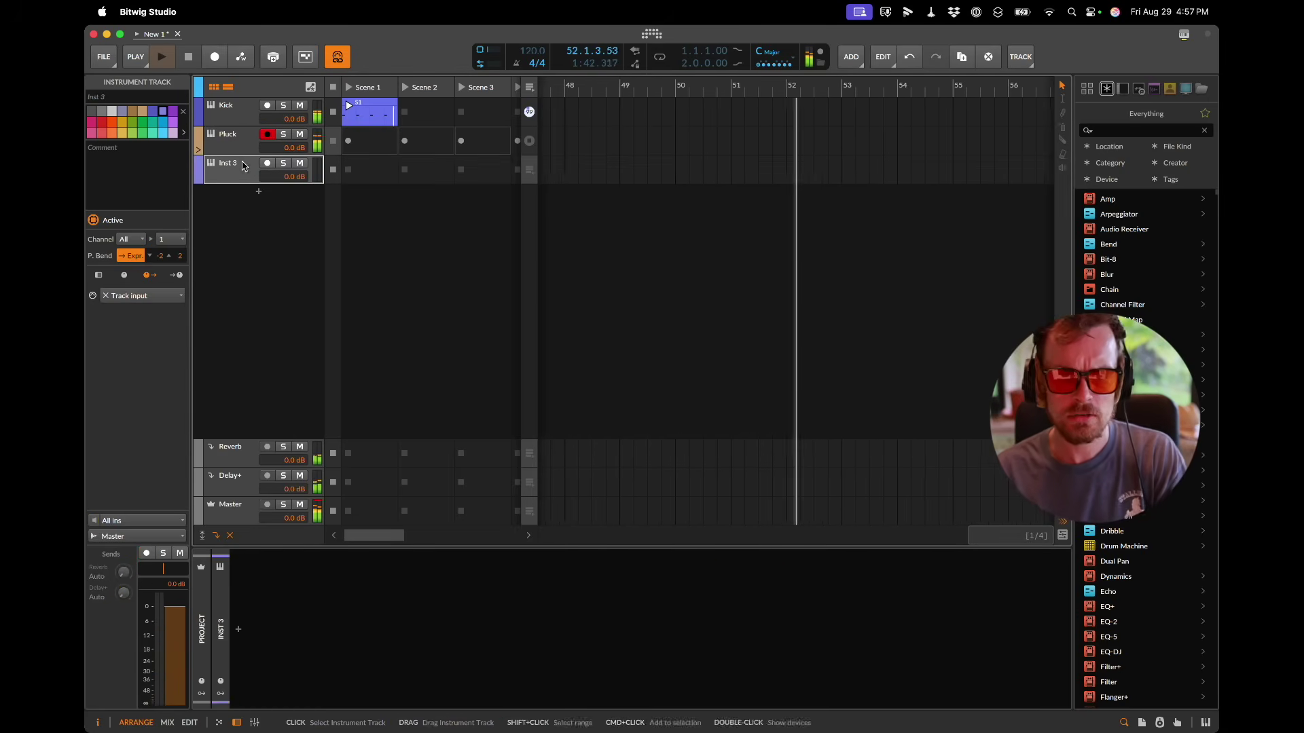
pyautogui.click(237, 630)
pyautogui.write('poly')
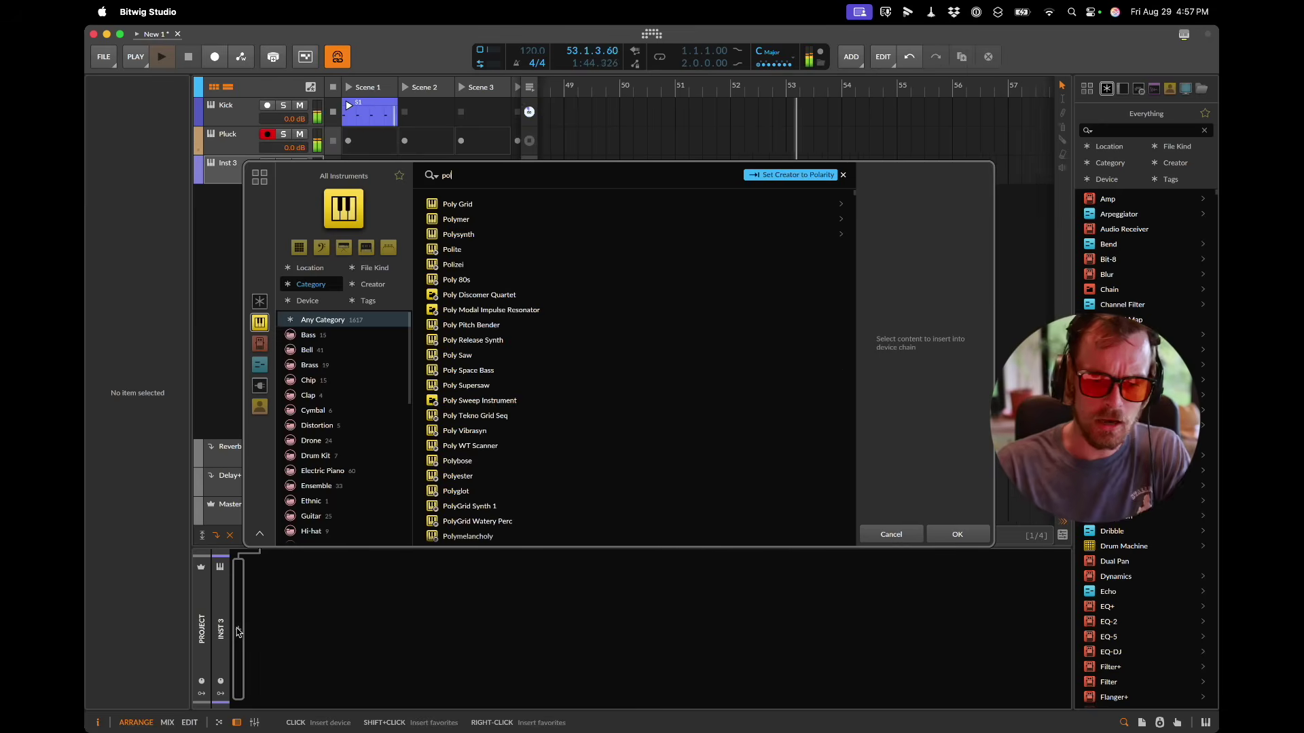
pyautogui.press('Return')
pyautogui.click(381, 565)
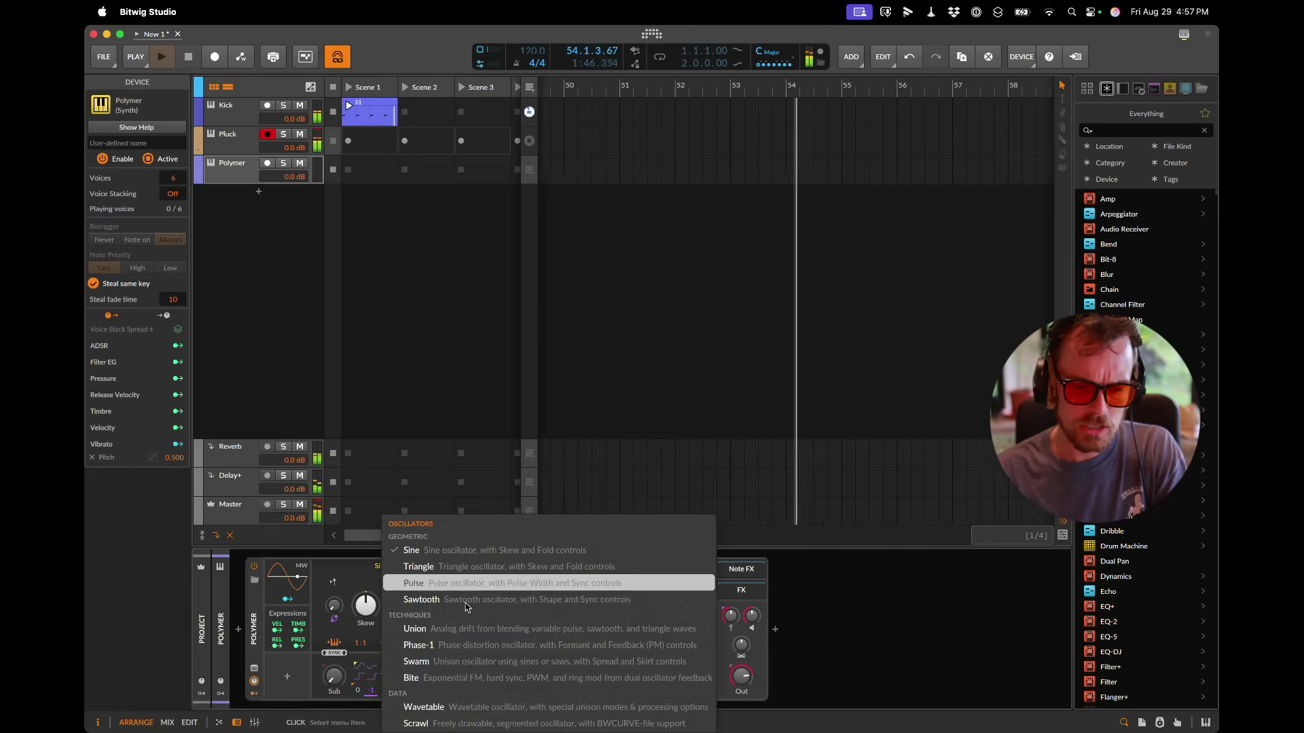
pyautogui.click(434, 605)
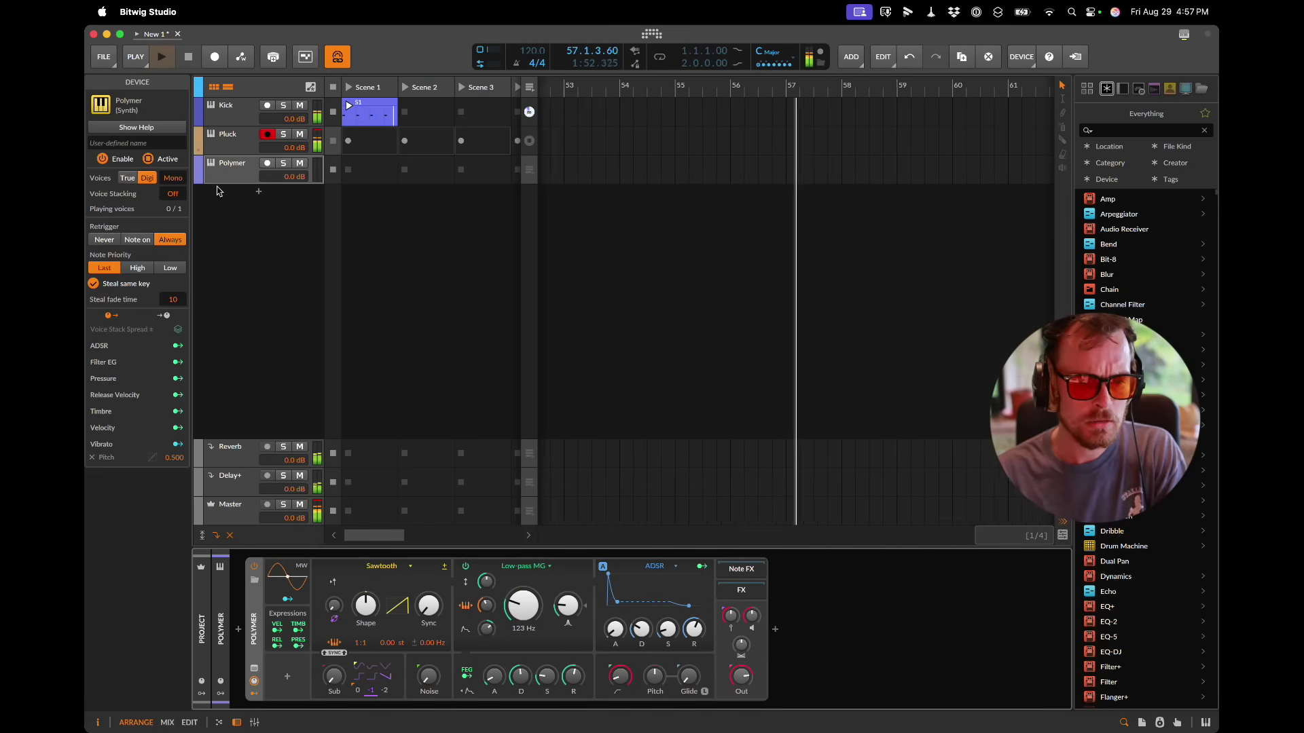
# Step: Set the Pluck track's note input to IAC Driver Bus 1 - Channel 1
pyautogui.click(238, 135)
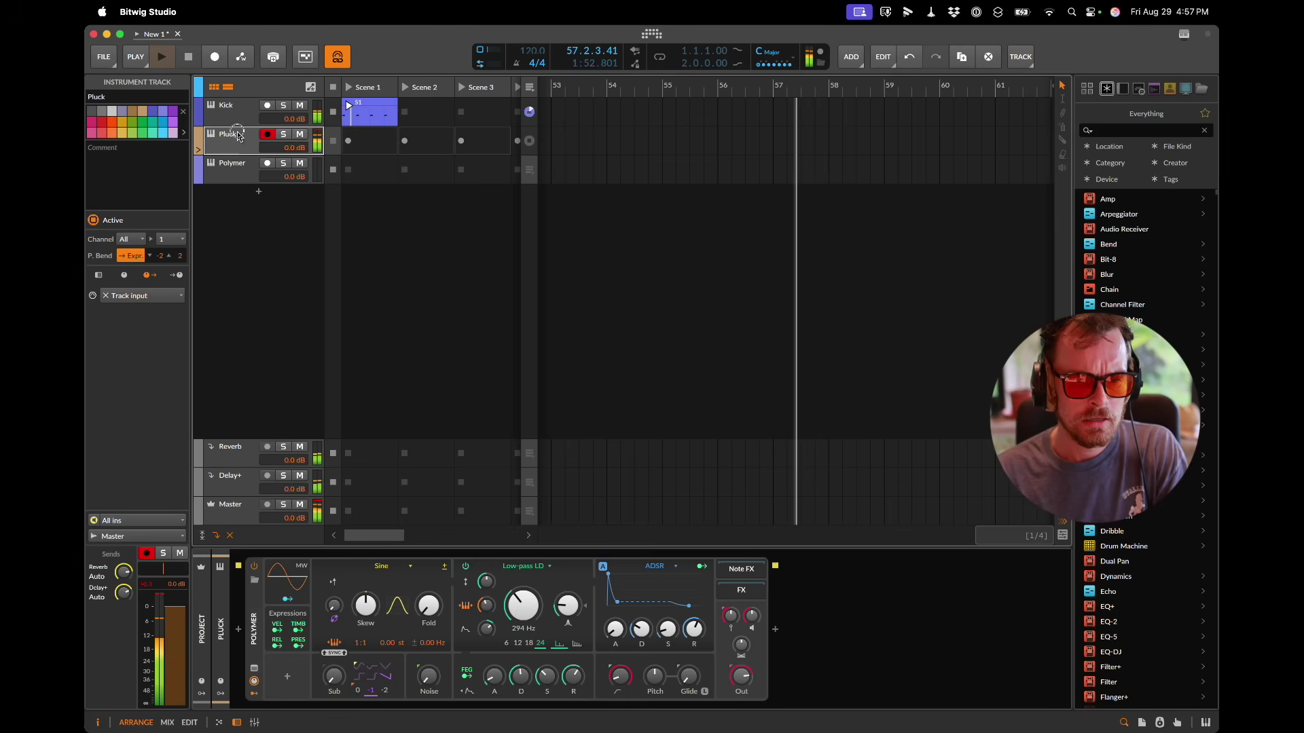
pyautogui.click(125, 522)
pyautogui.press('XF86AudioRaiseVolume')
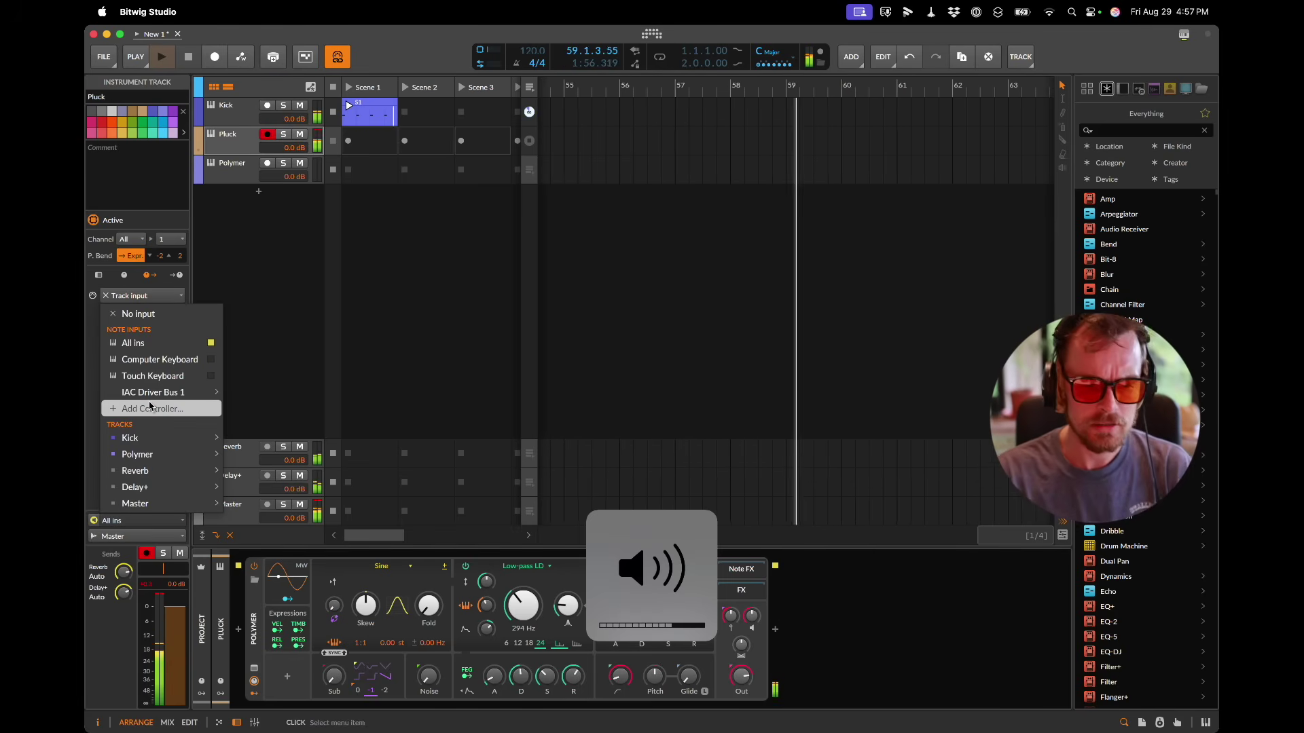
pyautogui.moveTo(153, 392)
pyautogui.click(322, 409)
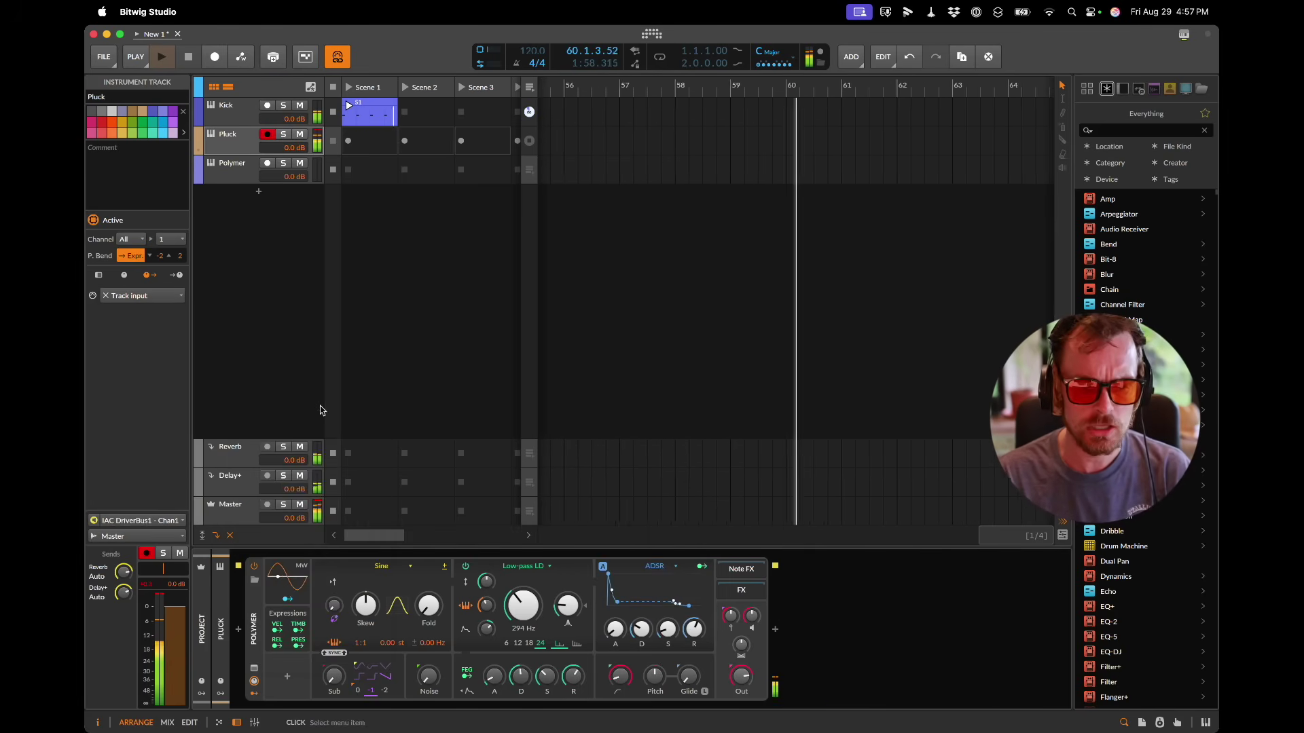
# Step: Rename the new Polymer track to Bass
pyautogui.click(244, 178)
pyautogui.doubleClick(245, 173)
pyautogui.write('Bass')
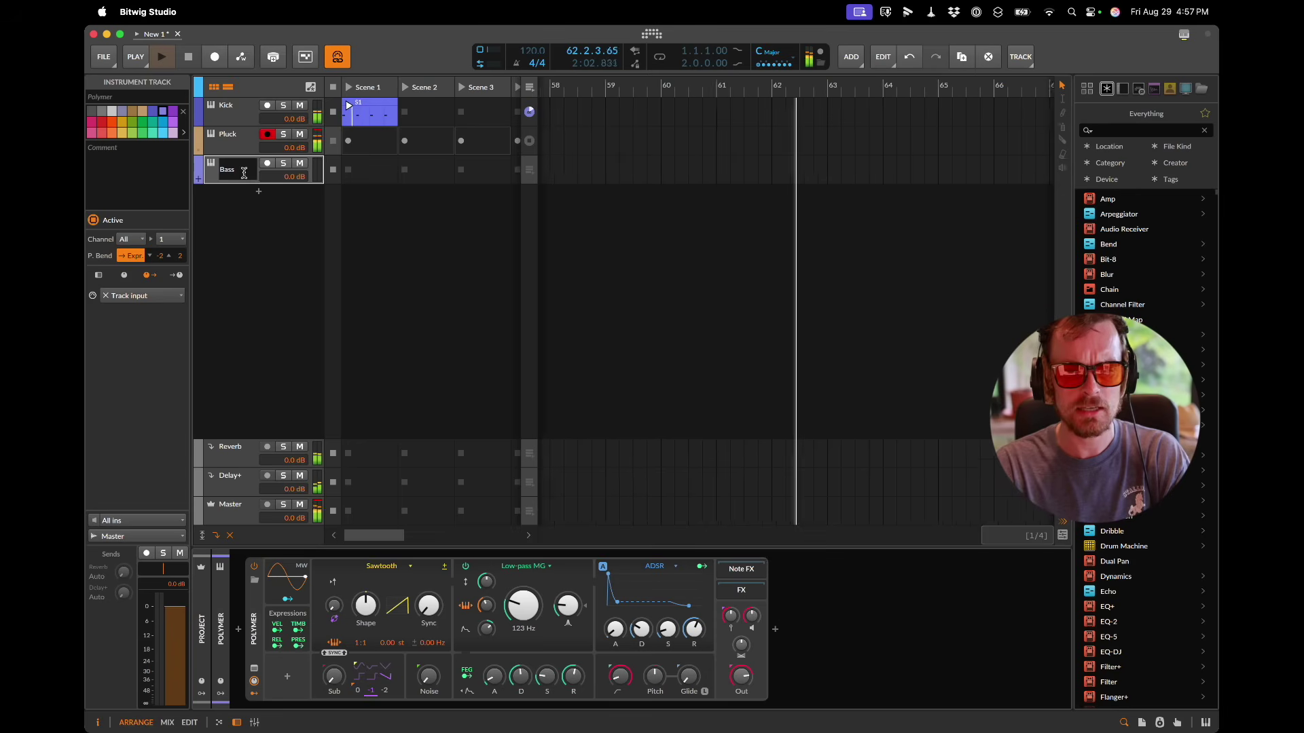
pyautogui.press('Return')
# Step: Set the Bass track's note input to IAC Driver Bus 1 - Channel 2 and map Velocity to the Polymer filter's cutoff modulation amount
pyautogui.click(126, 520)
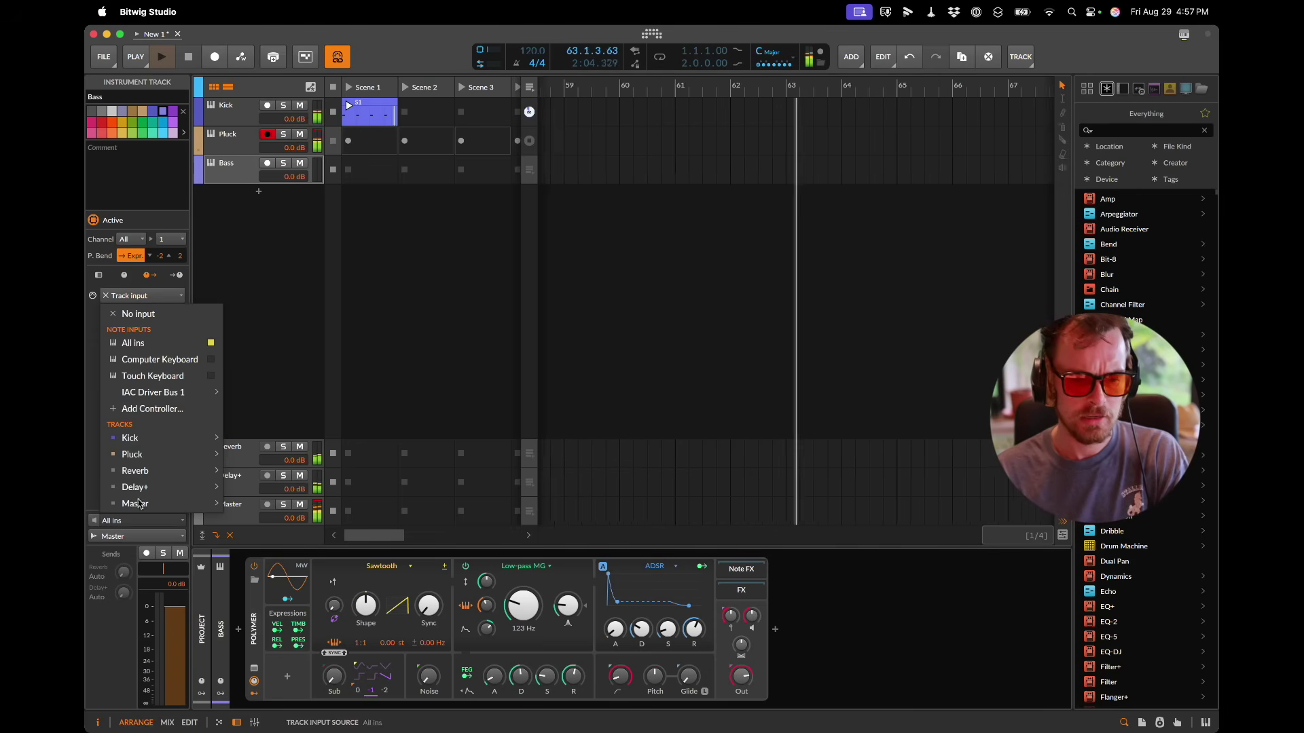
pyautogui.moveTo(169, 393)
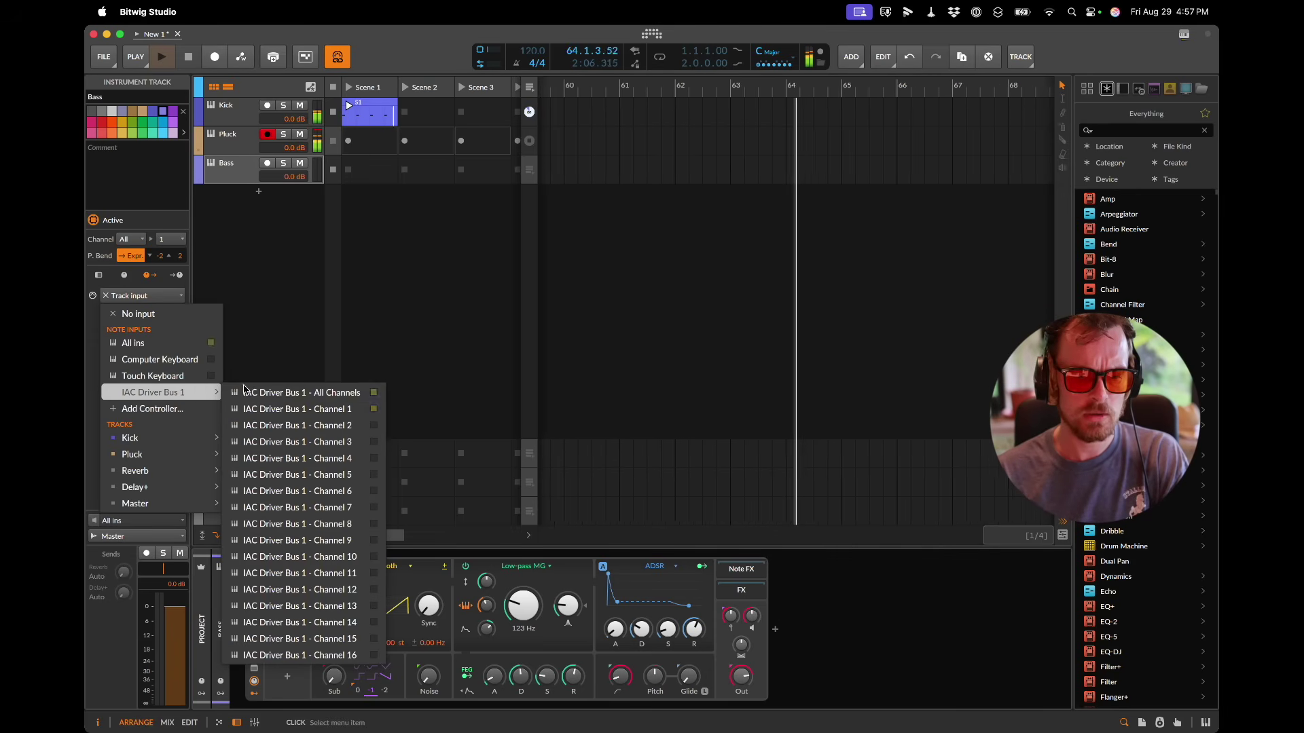
pyautogui.click(301, 426)
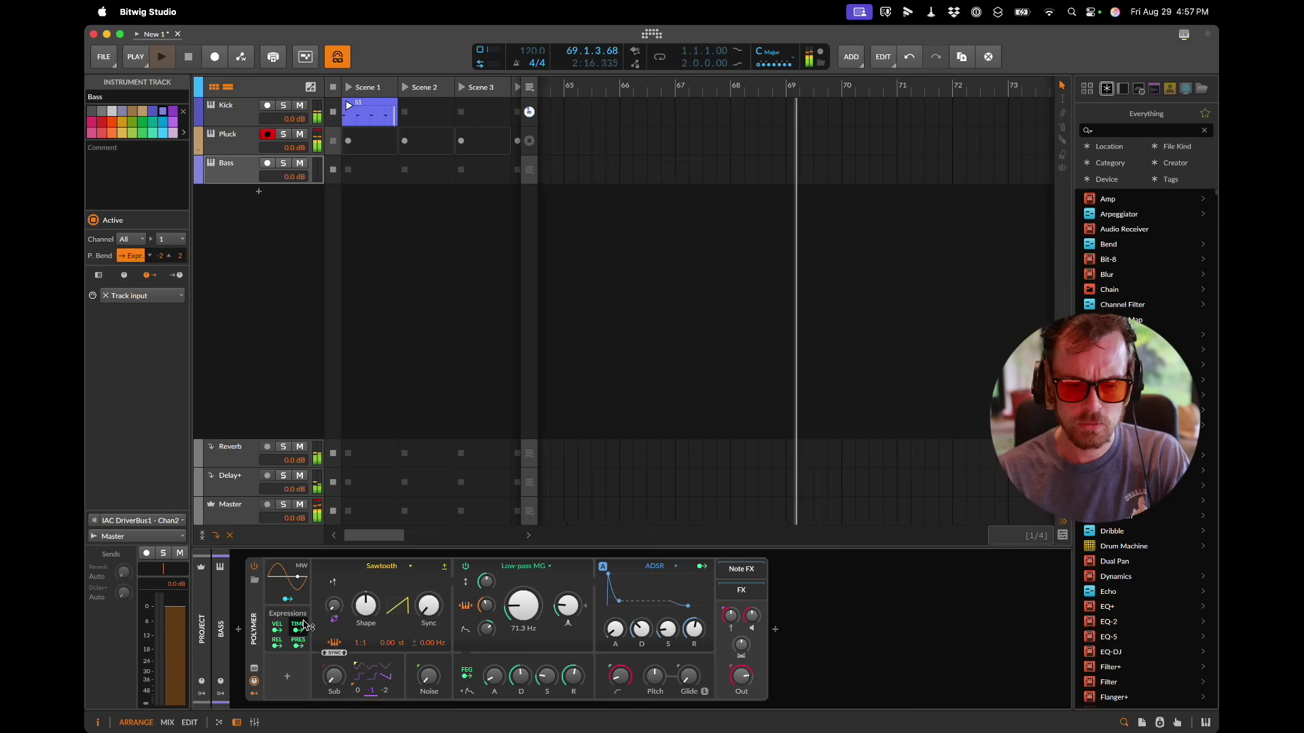
pyautogui.click(278, 630)
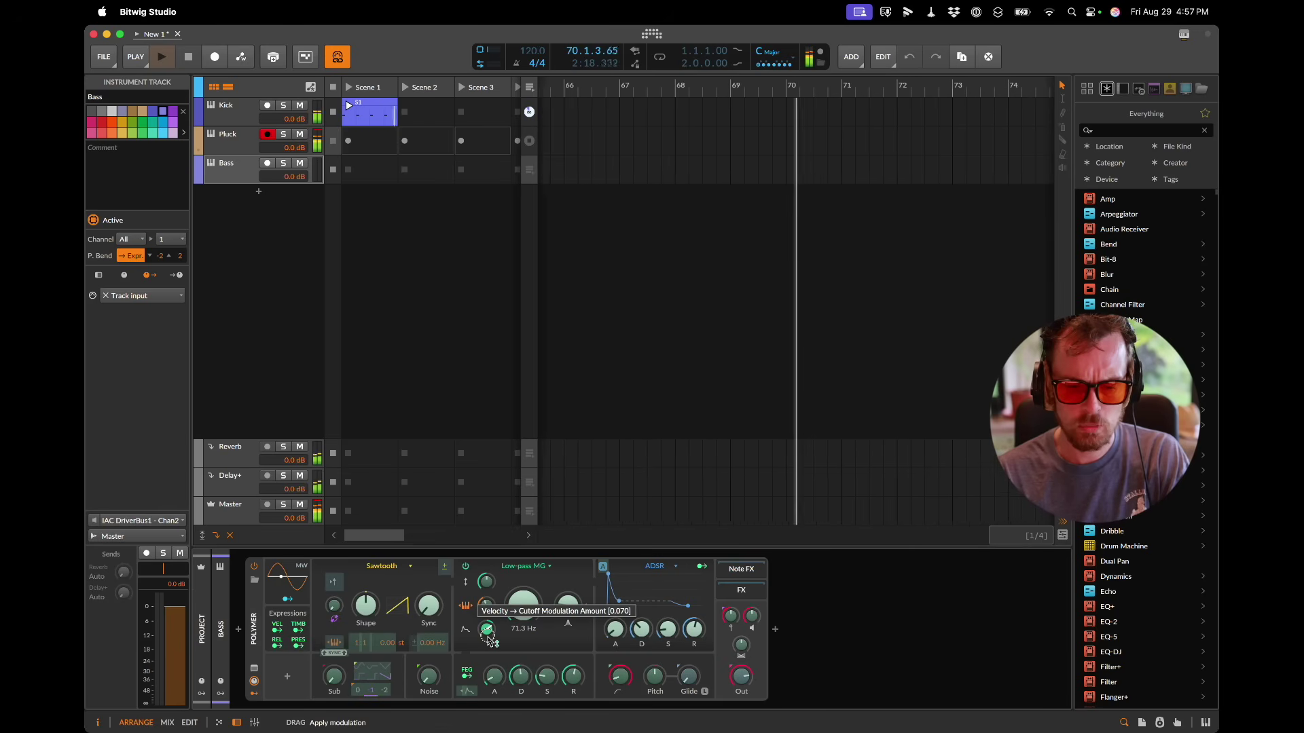
pyautogui.moveTo(489, 638); pyautogui.dragTo(516, 642)
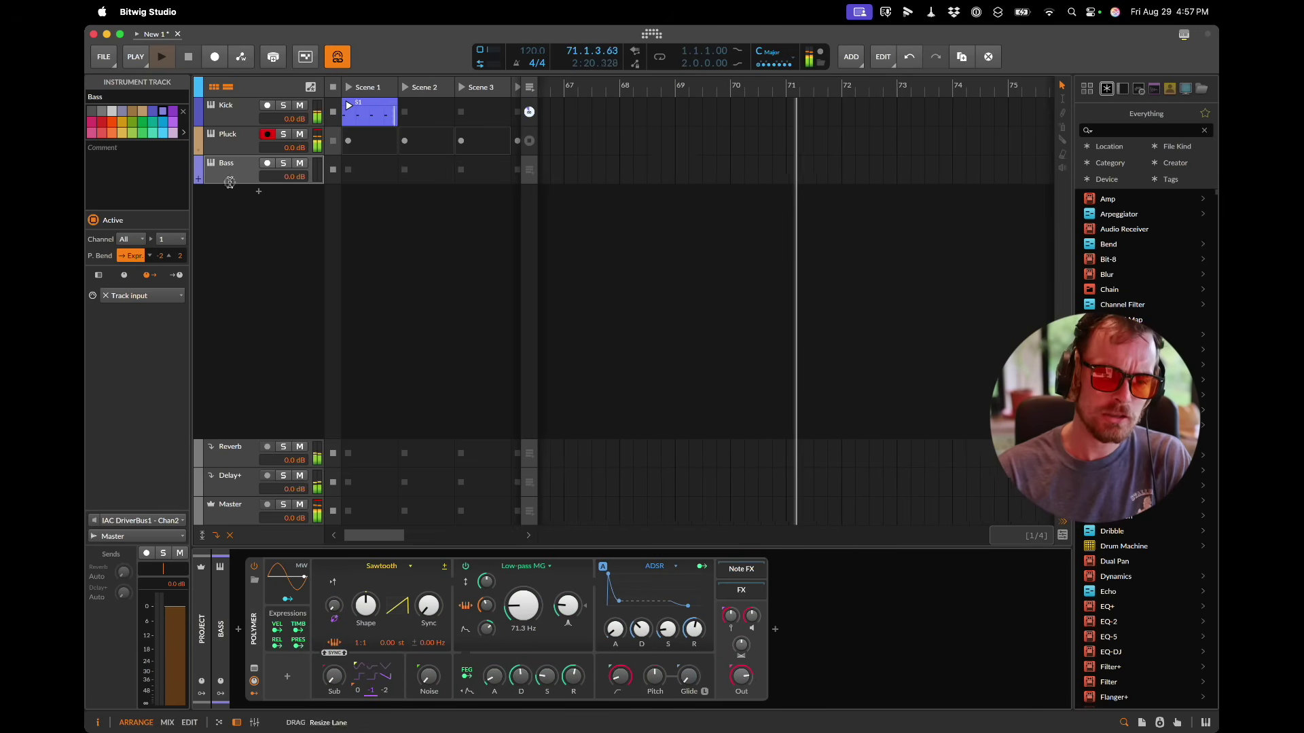
# Step: Switch to Words in Chrome and add the channel 2 line "/2 Bass bass bass a few times bass fun" below "pain gain"
pyautogui.press('super+Tab')
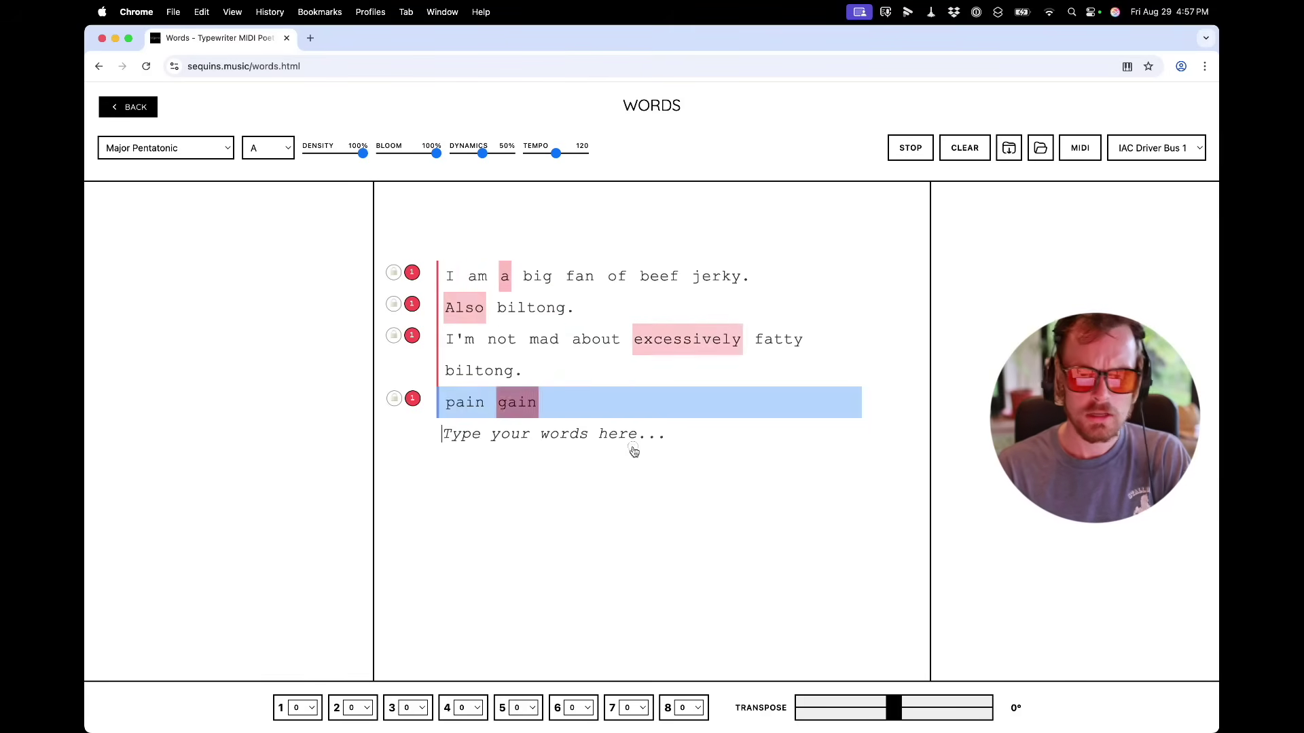
pyautogui.write('/2')
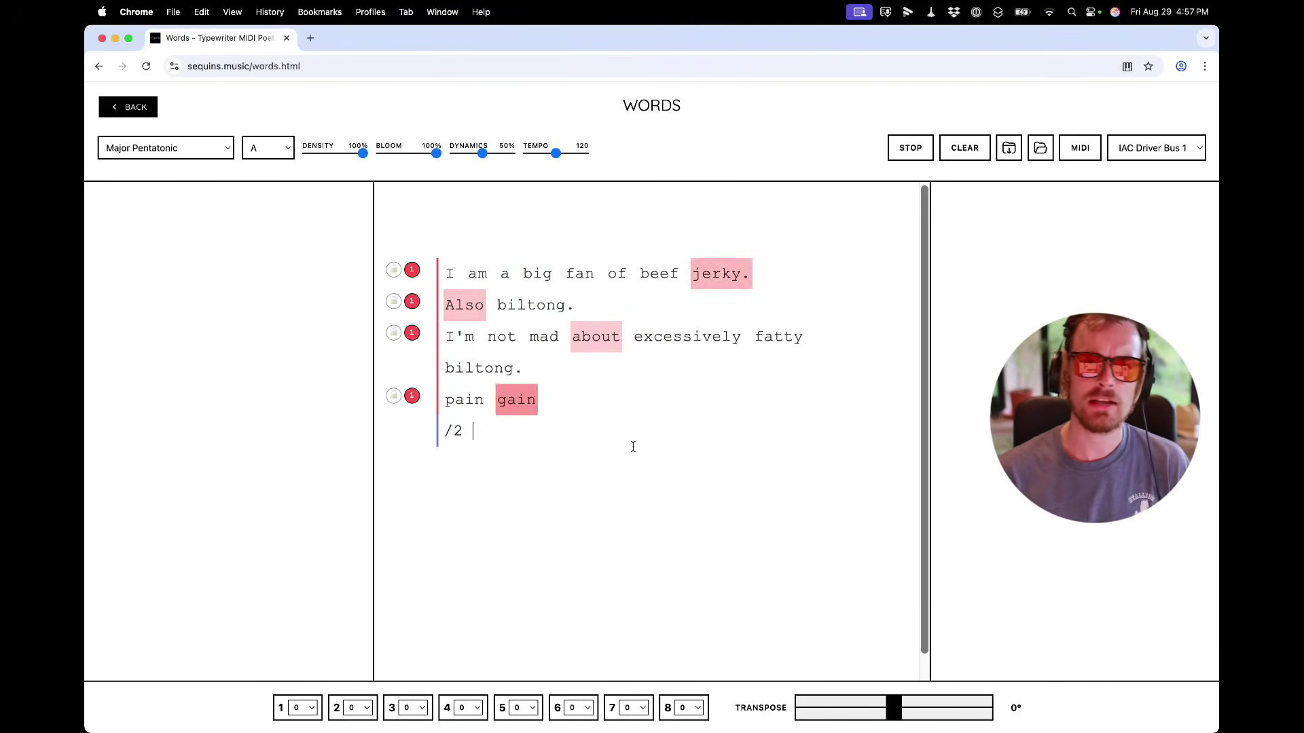
pyautogui.write('Bass bass bass a fe')
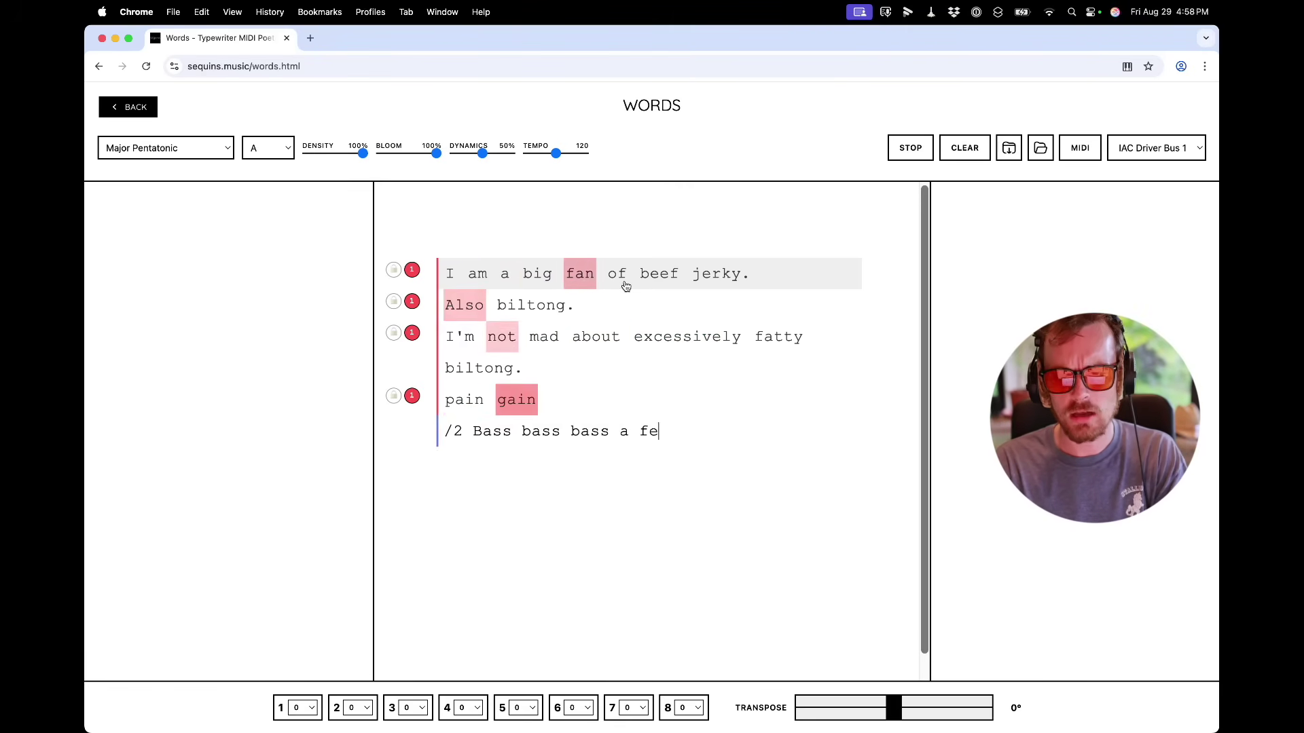
pyautogui.write('w times bass')
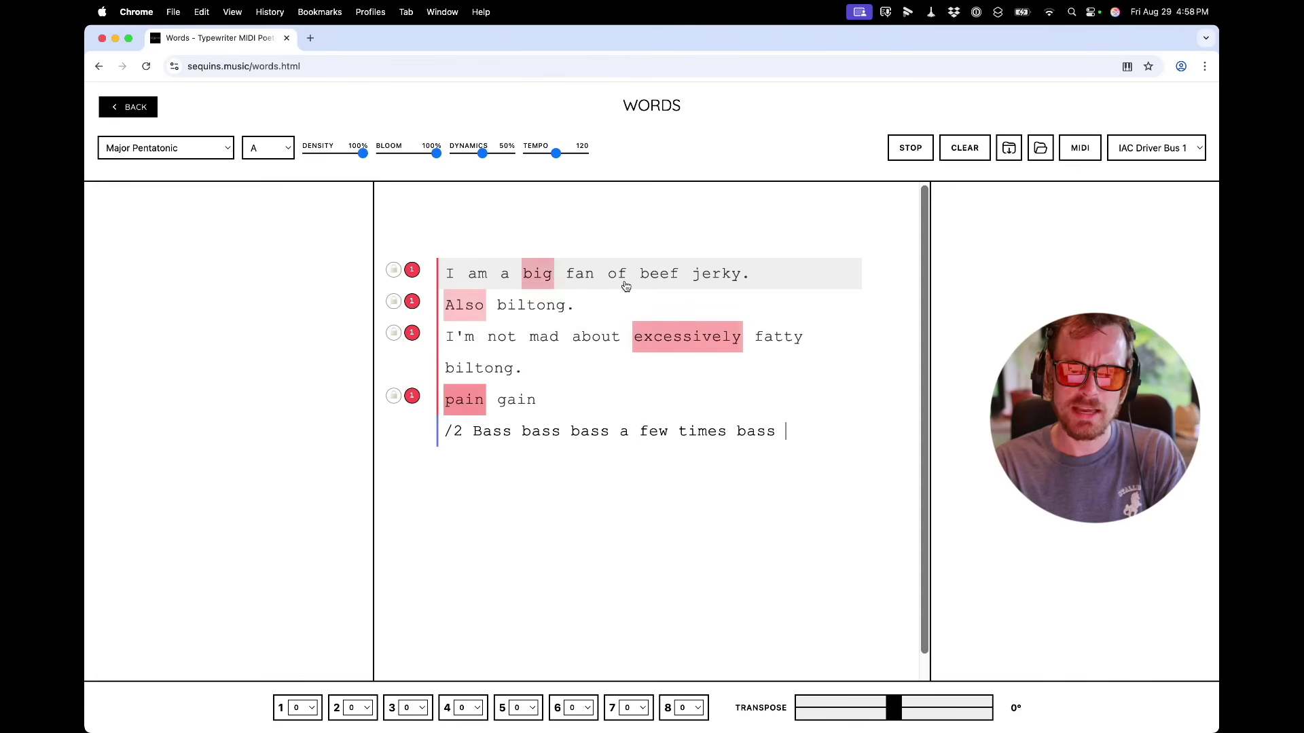
pyautogui.write(' fun h')
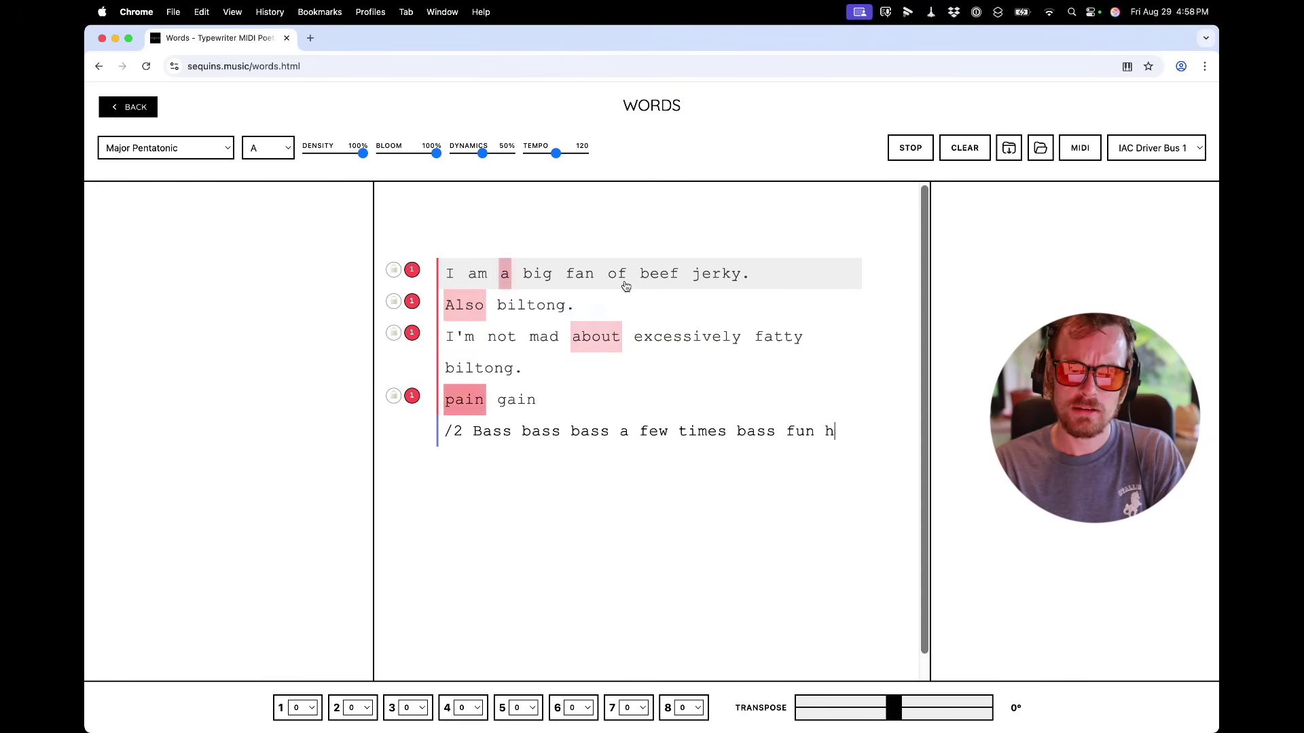
pyautogui.write('aha')
pyautogui.press('BackSpace')
pyautogui.press('BackSpace')
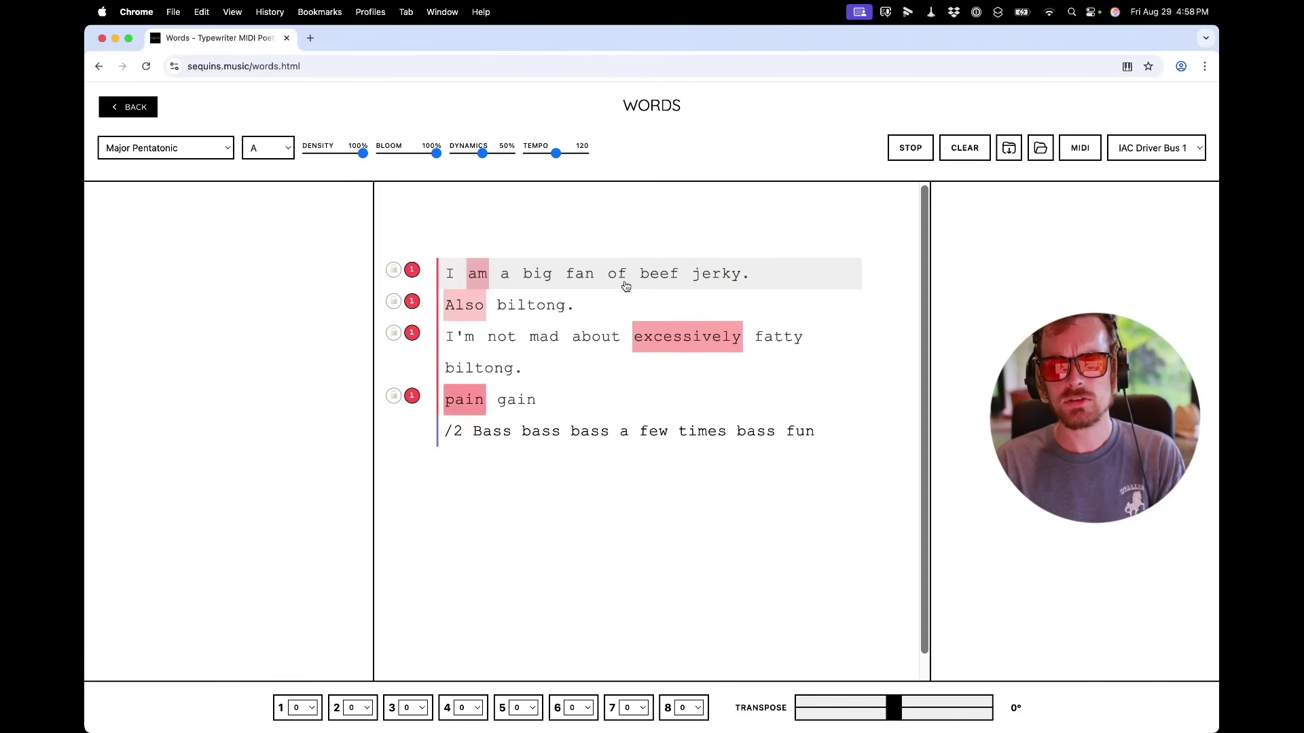
pyautogui.click(594, 433)
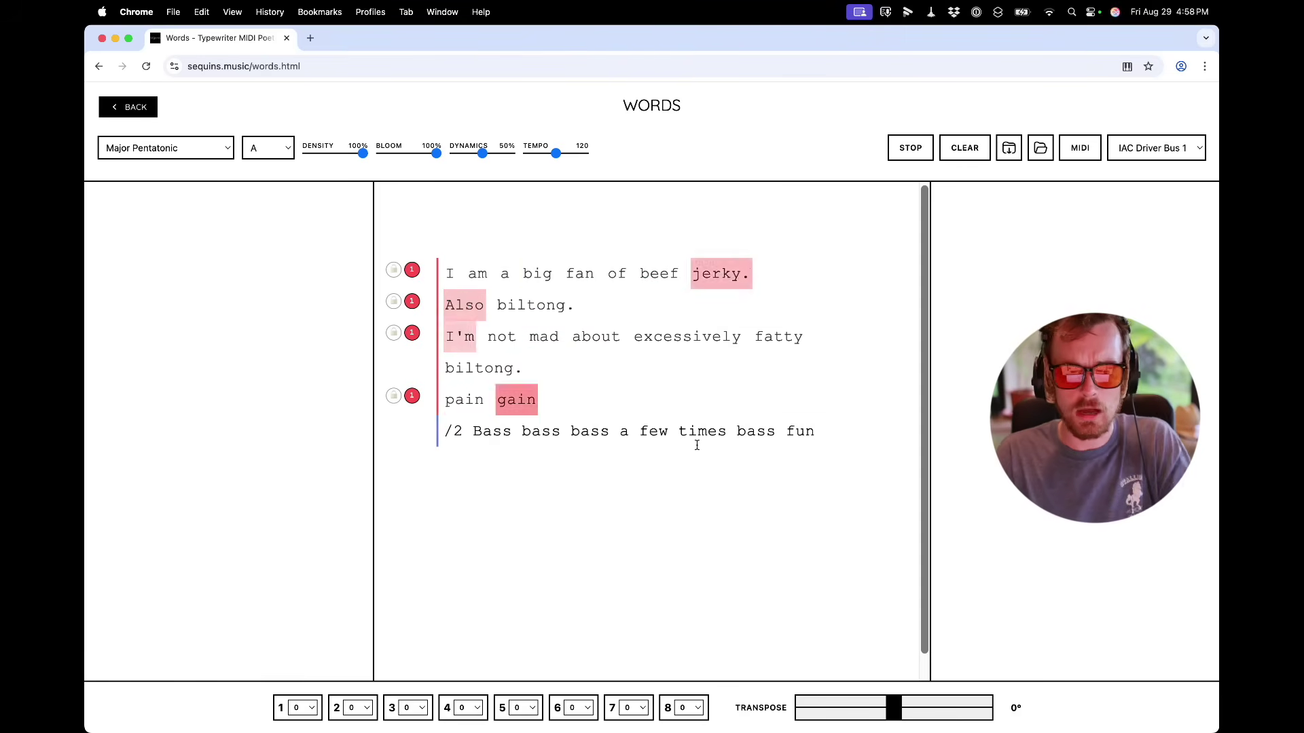
pyautogui.press('super+Tab')
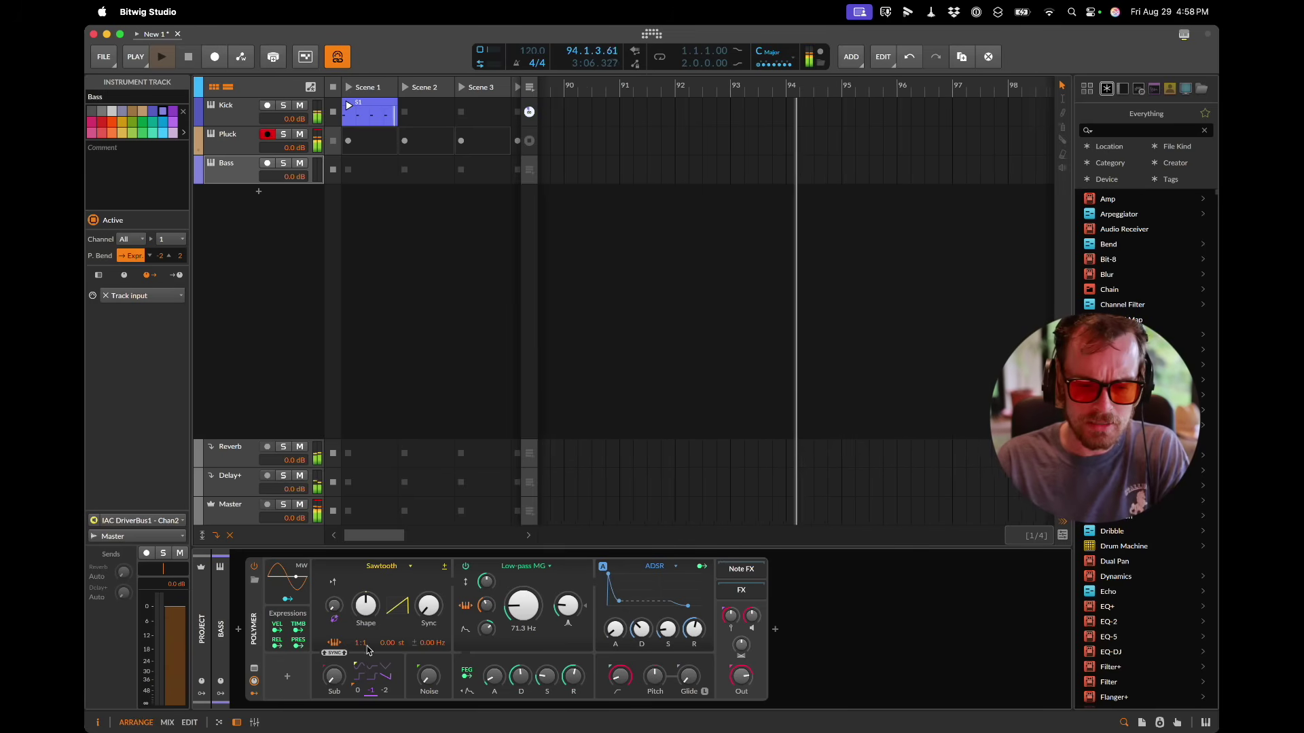
pyautogui.press('super+Tab')
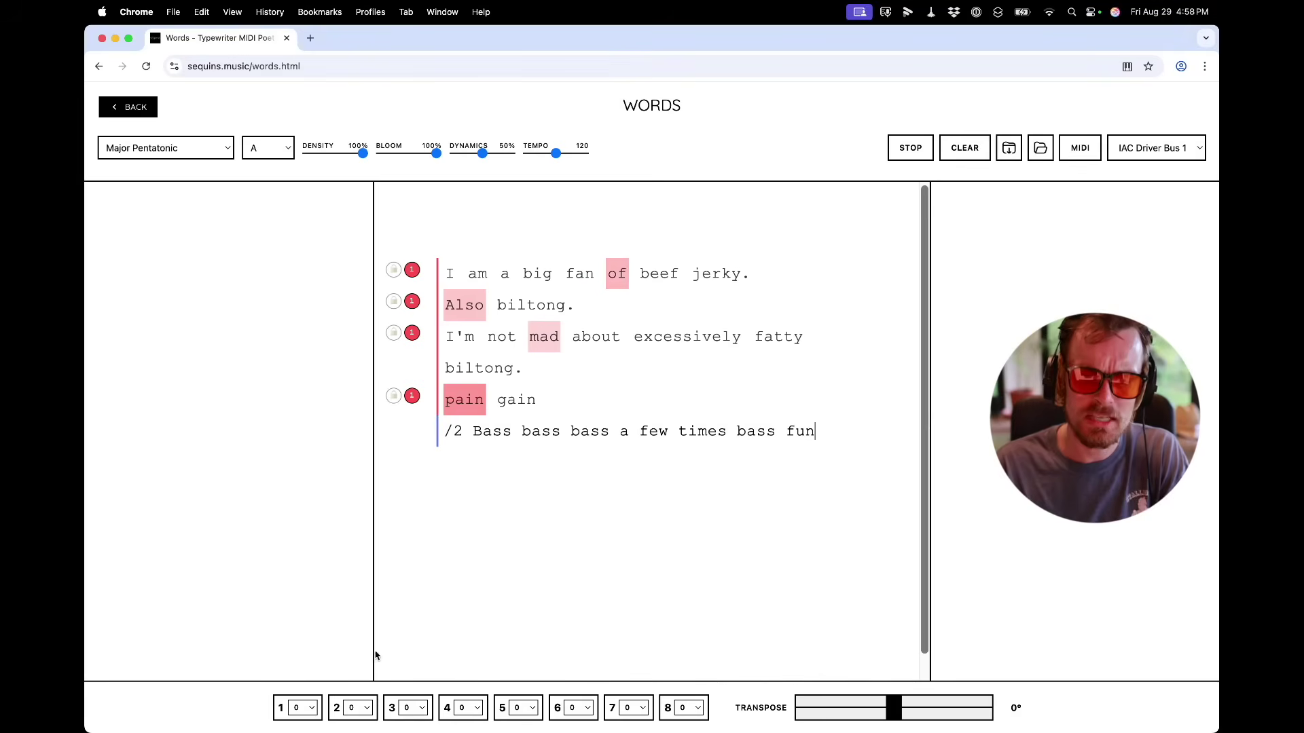
pyautogui.click(816, 439)
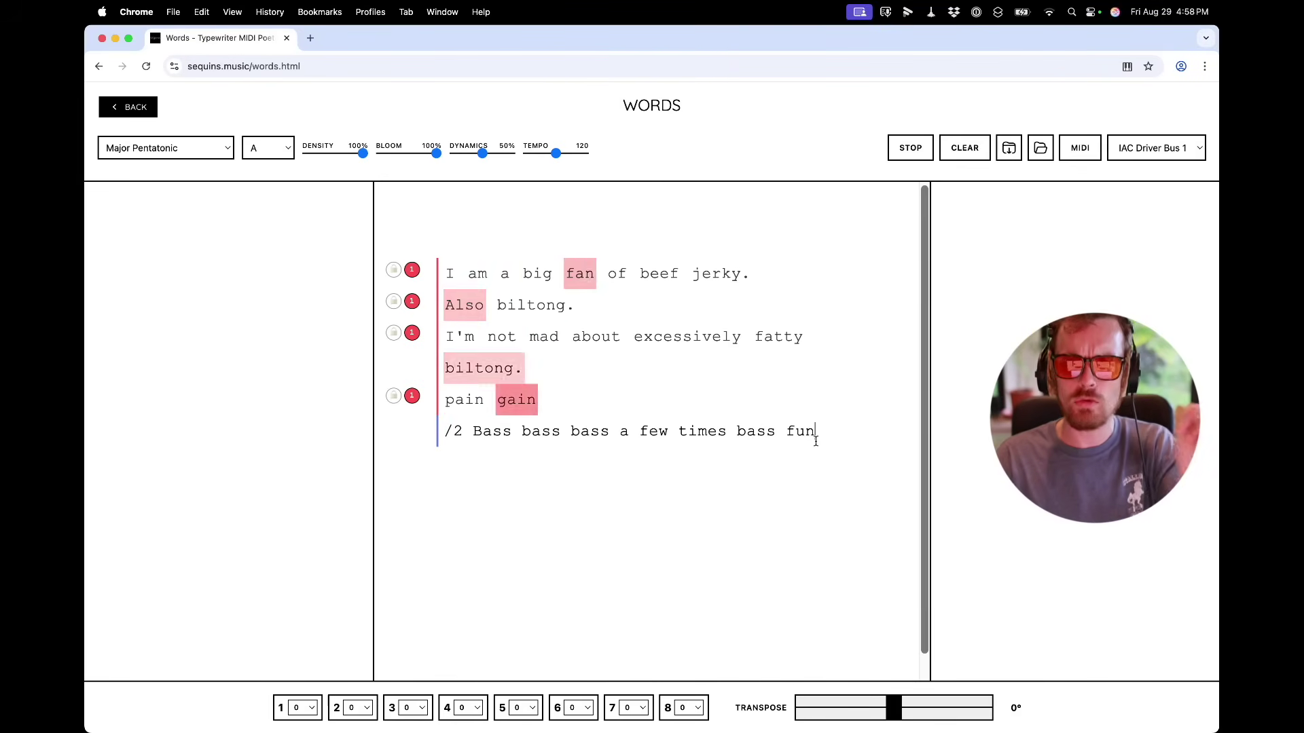
pyautogui.press('Return')
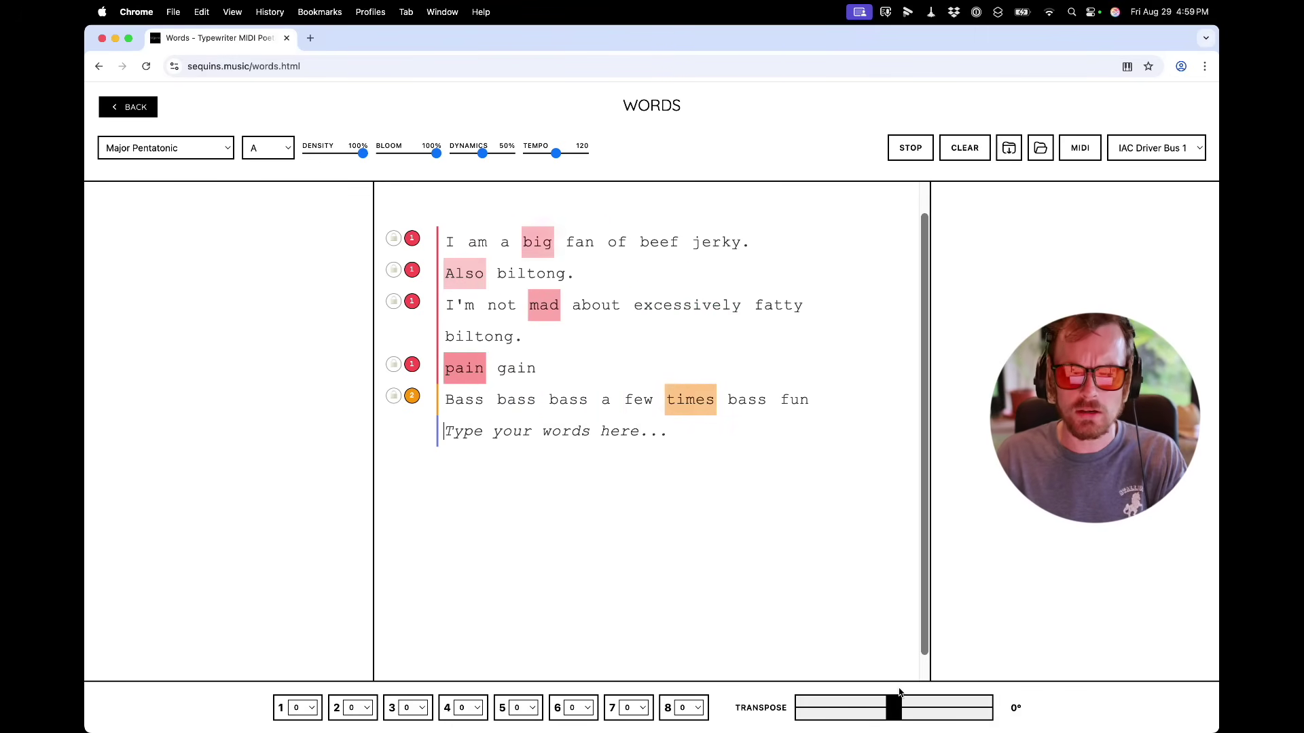
# Step: Switch to Bitwig Studio and add an instrument track below Bass with the v8 Rimshot instrument
pyautogui.press('super+Tab')
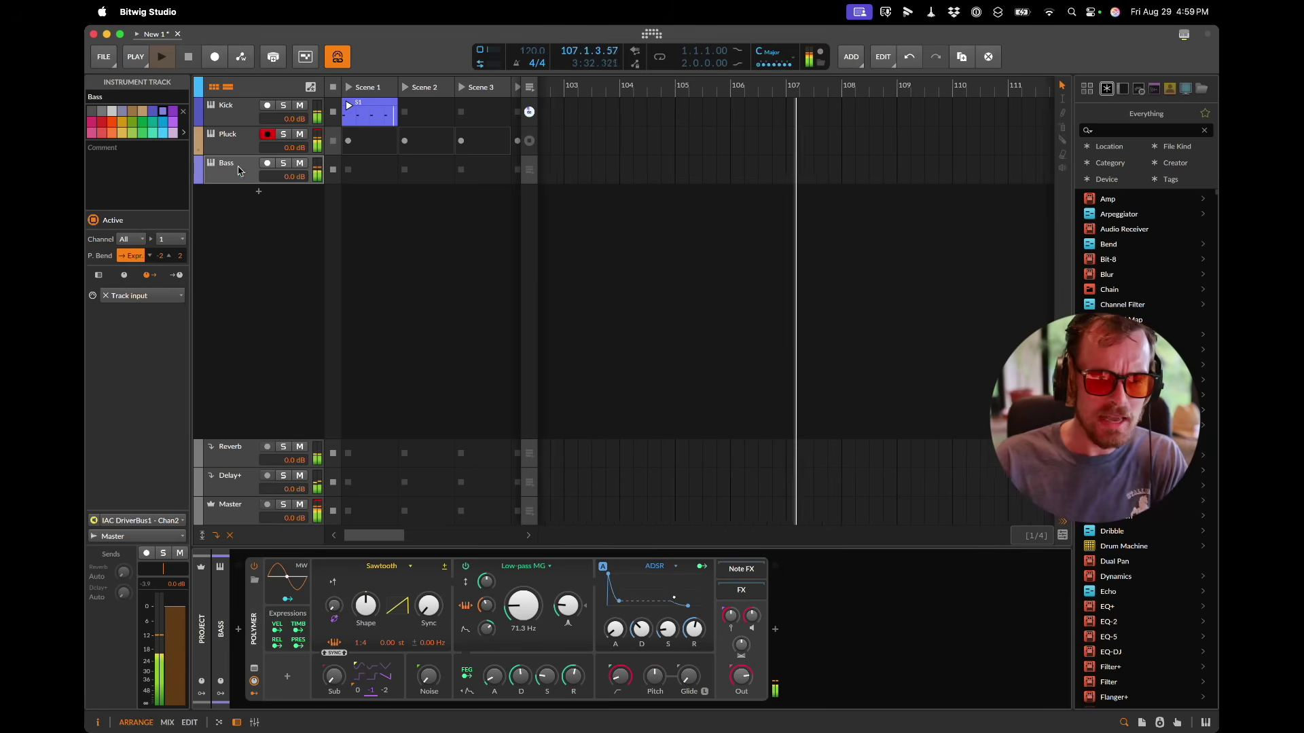
pyautogui.click(258, 191)
pyautogui.write('rimshot')
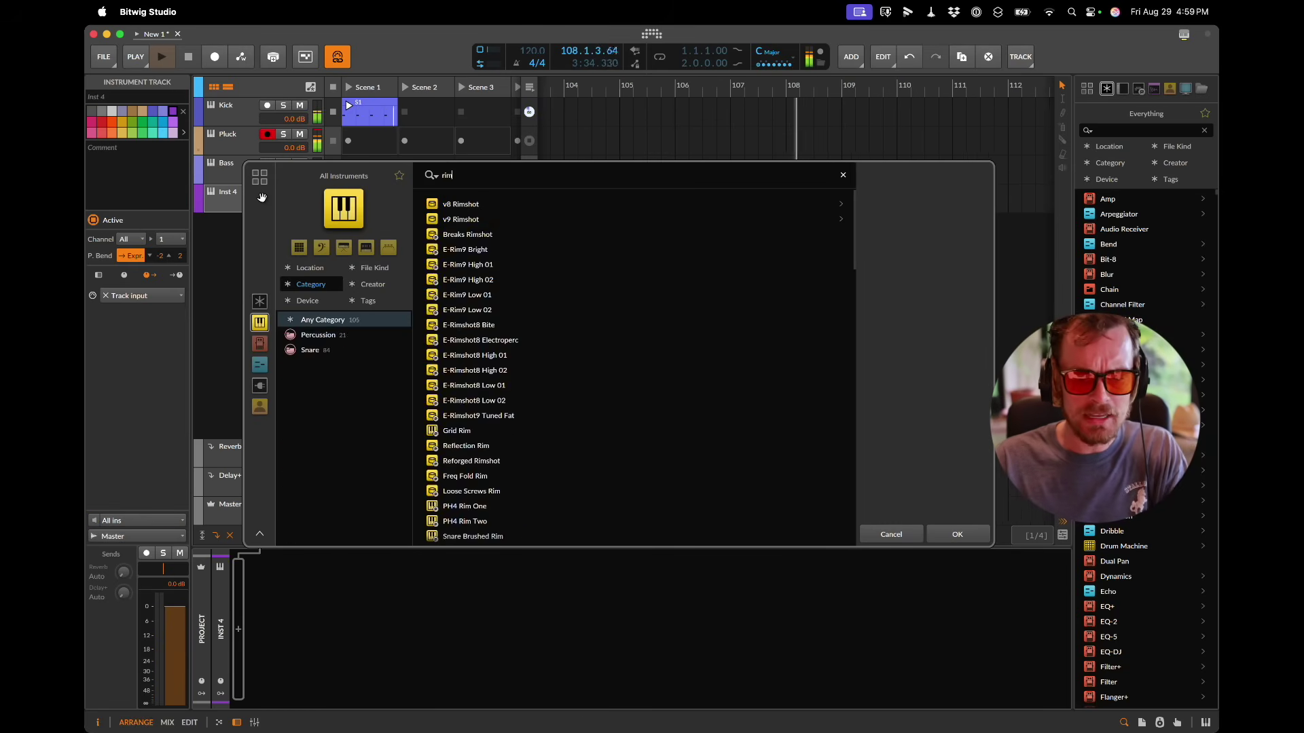
pyautogui.press('Return')
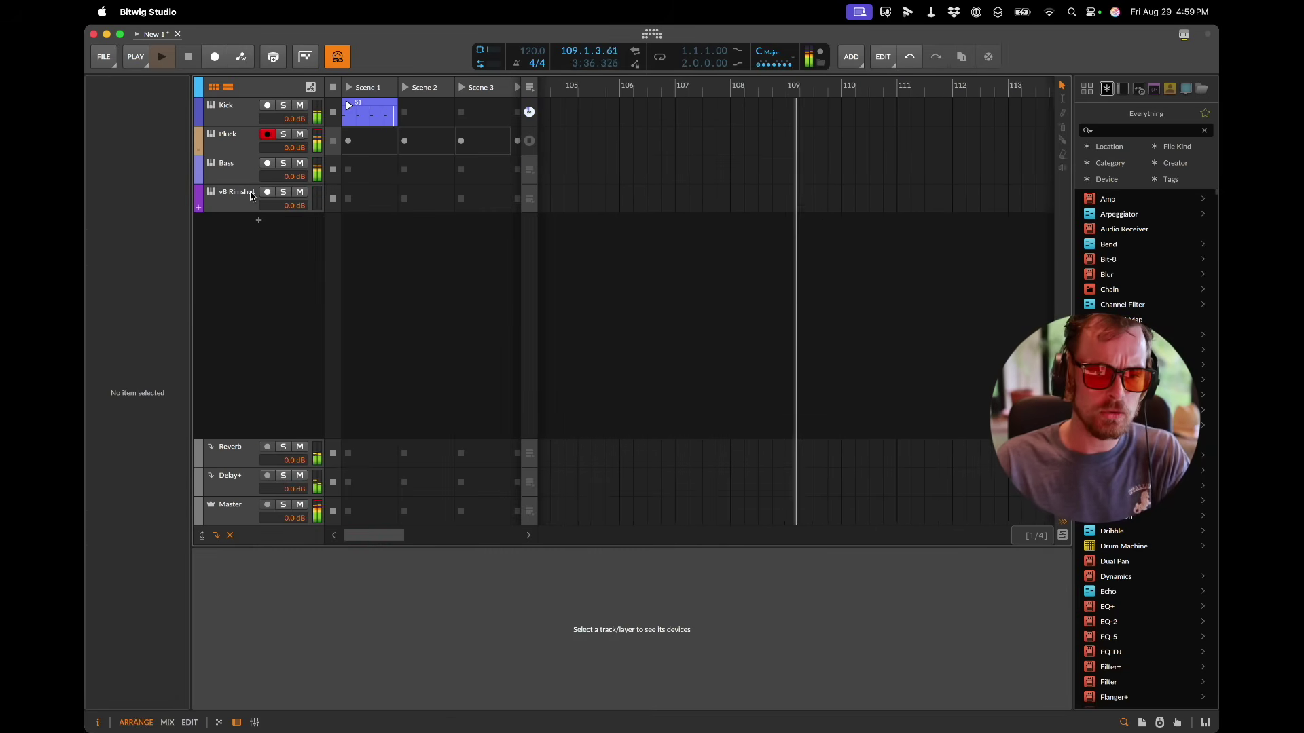
# Step: Rename the v8 Rimshot track to Rim and set its note input to IAC Driver Bus 1 - Channel 3
pyautogui.doubleClick(236, 192)
pyautogui.write('Tim')
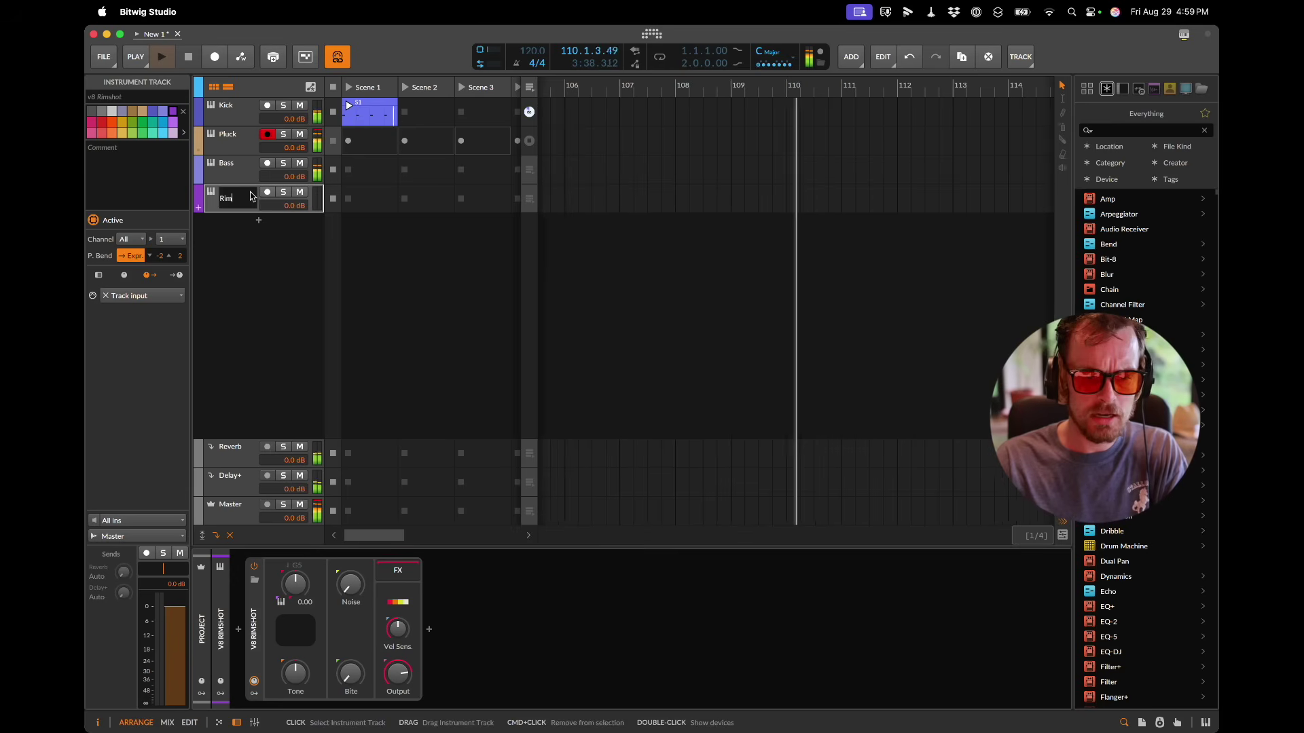
pyautogui.press('Return')
pyautogui.click(130, 523)
pyautogui.moveTo(163, 376)
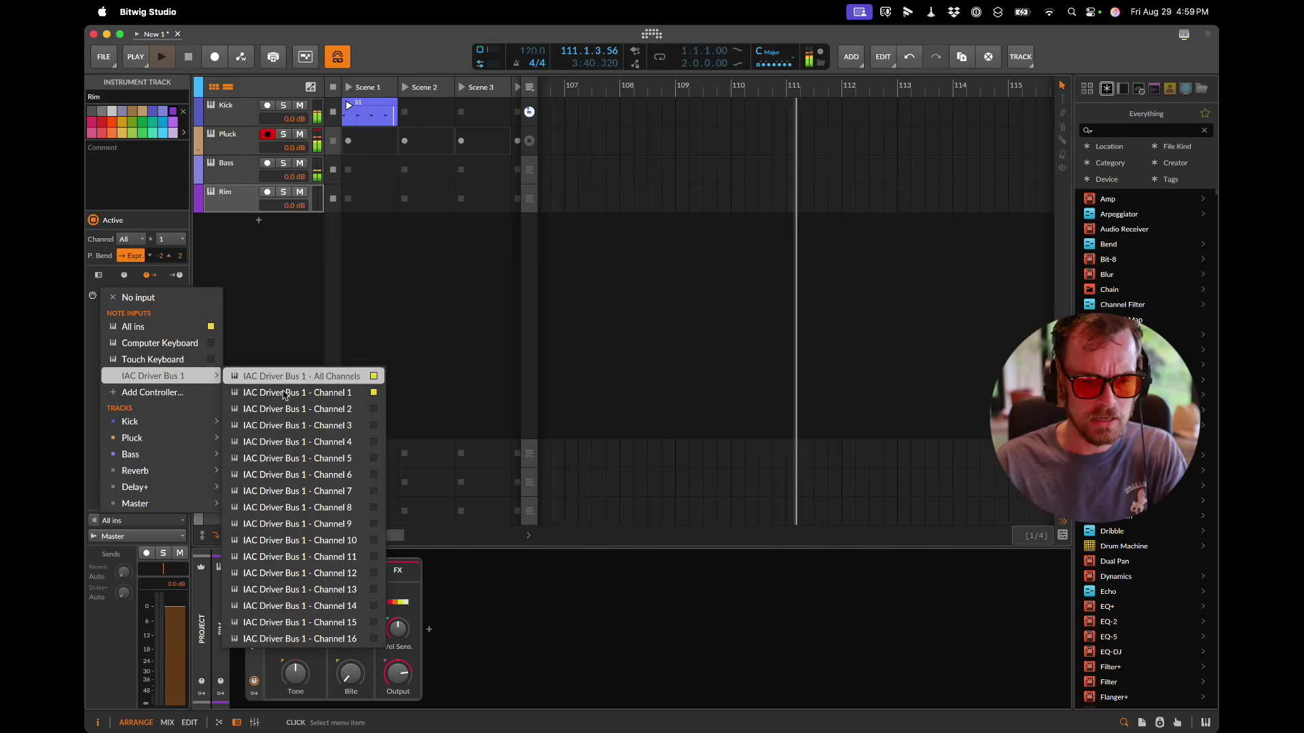
pyautogui.click(299, 425)
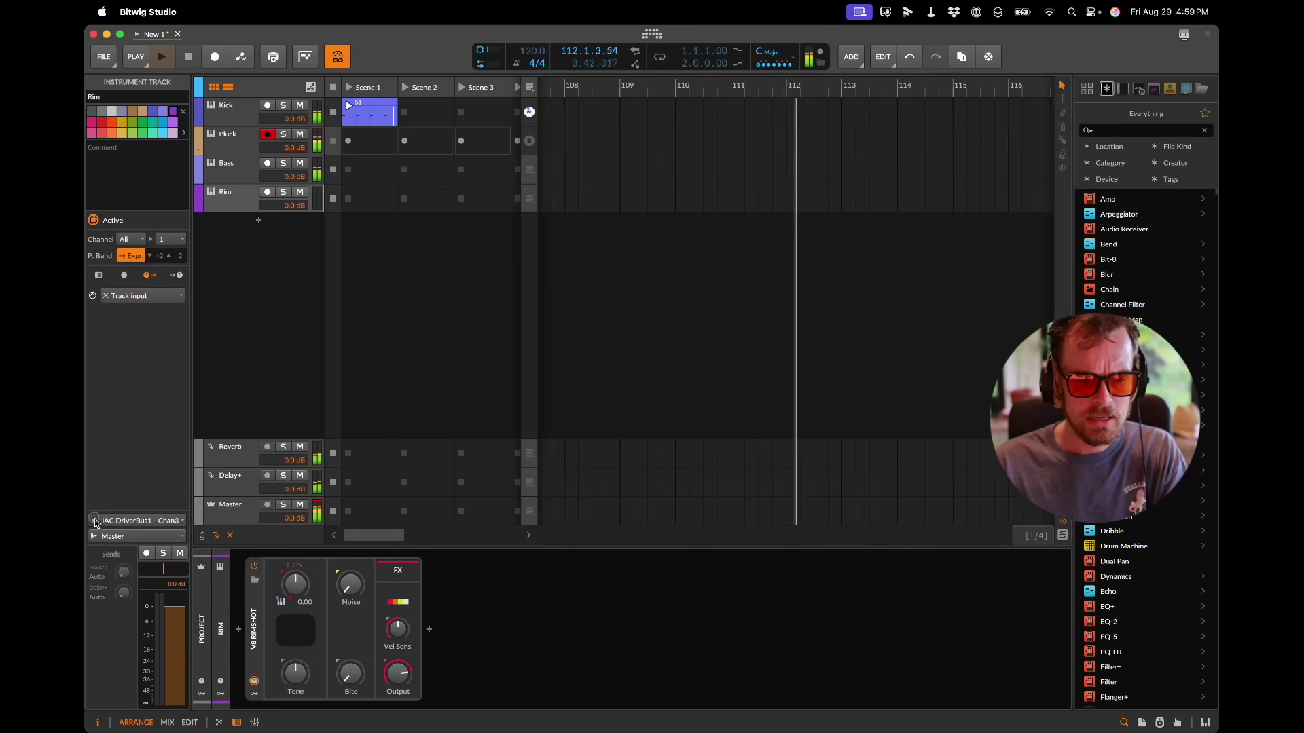
# Step: Switch to Words in Chrome and add the channel 3 line "/3 rim rimshot rimmy rim rimmerson rim"
pyautogui.press('super+Tab')
pyautogui.click(664, 427)
pyautogui.write('/3 rim ')
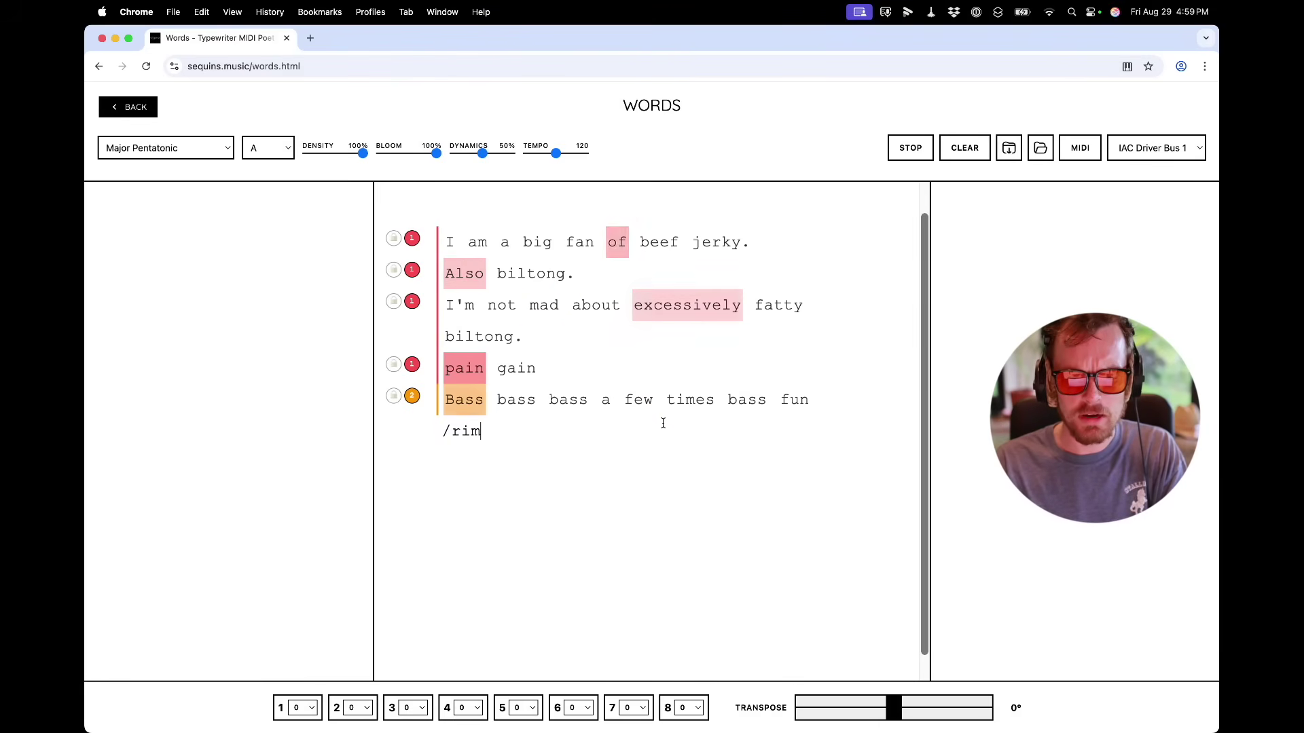
pyautogui.write('rim')
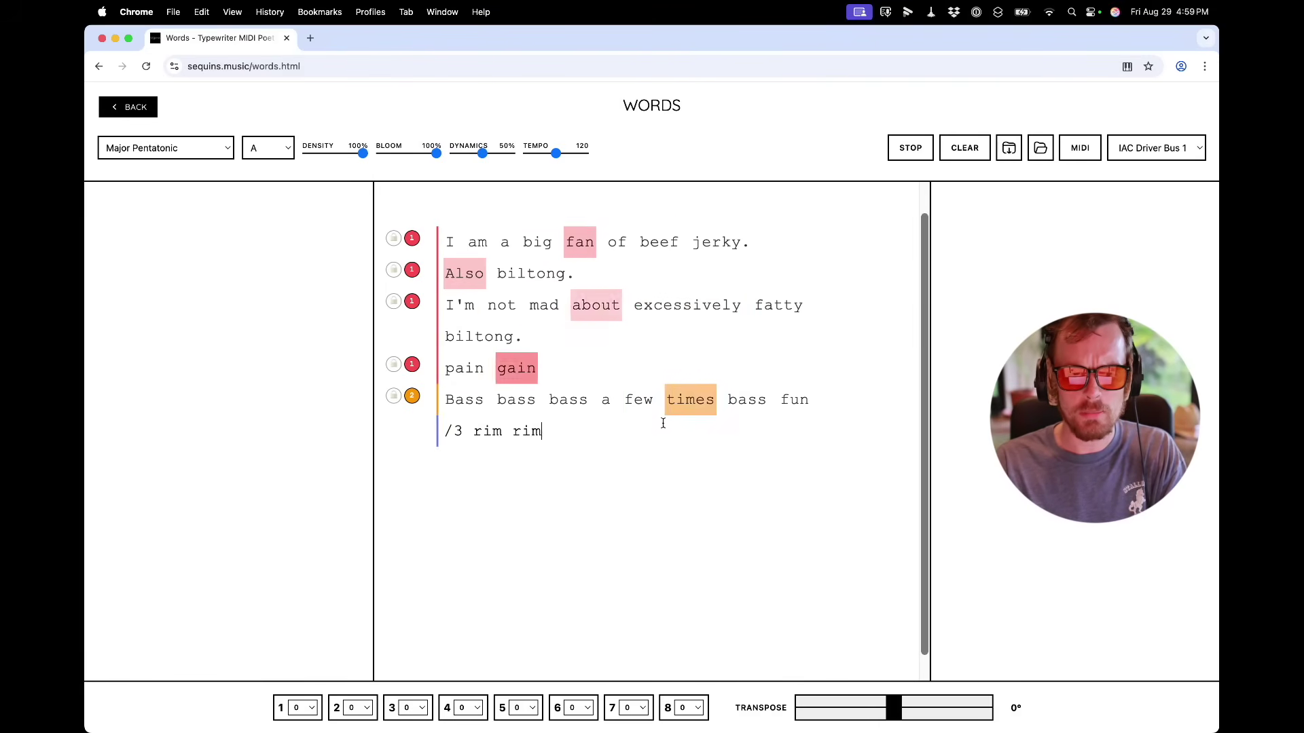
pyautogui.write('shot rimmy rim ri')
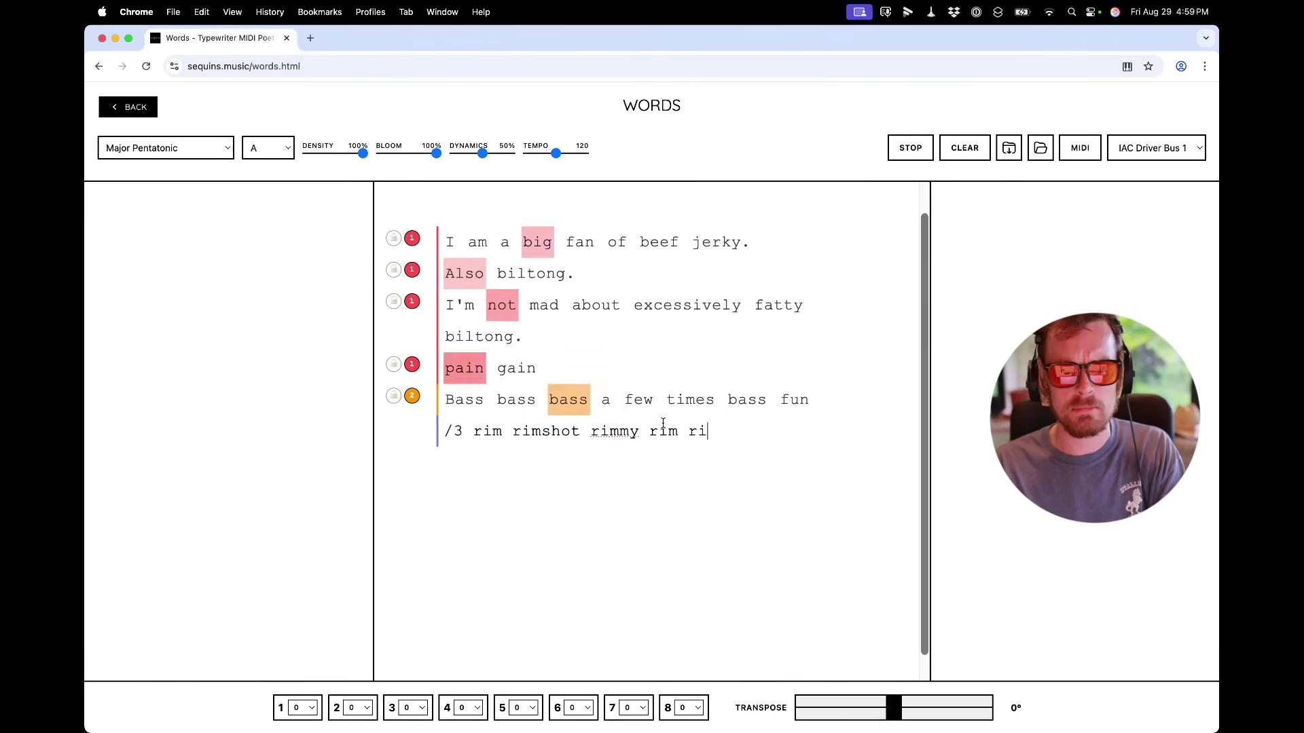
pyautogui.write('mmerson rim')
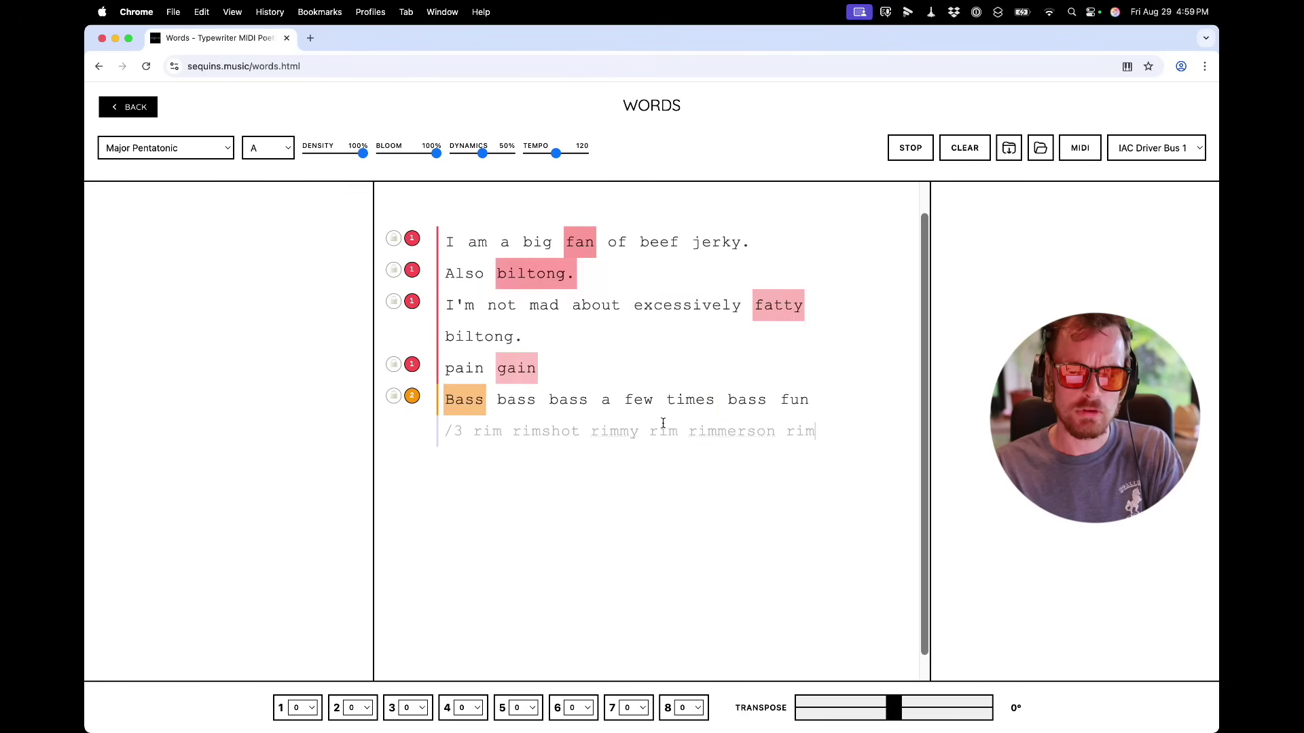
pyautogui.press('Return')
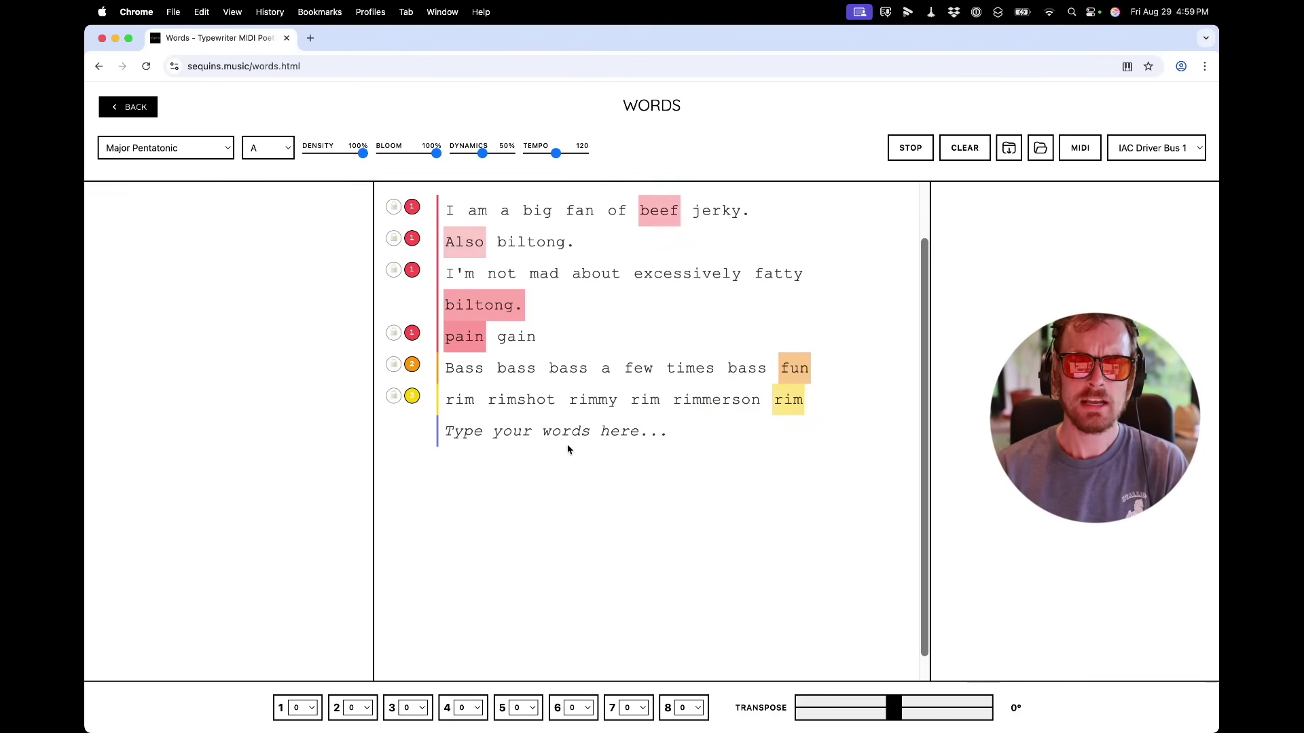
# Step: Add a second channel 3 line reading "/3 painless gainless pain gain balls" below the rim line
pyautogui.write('/3')
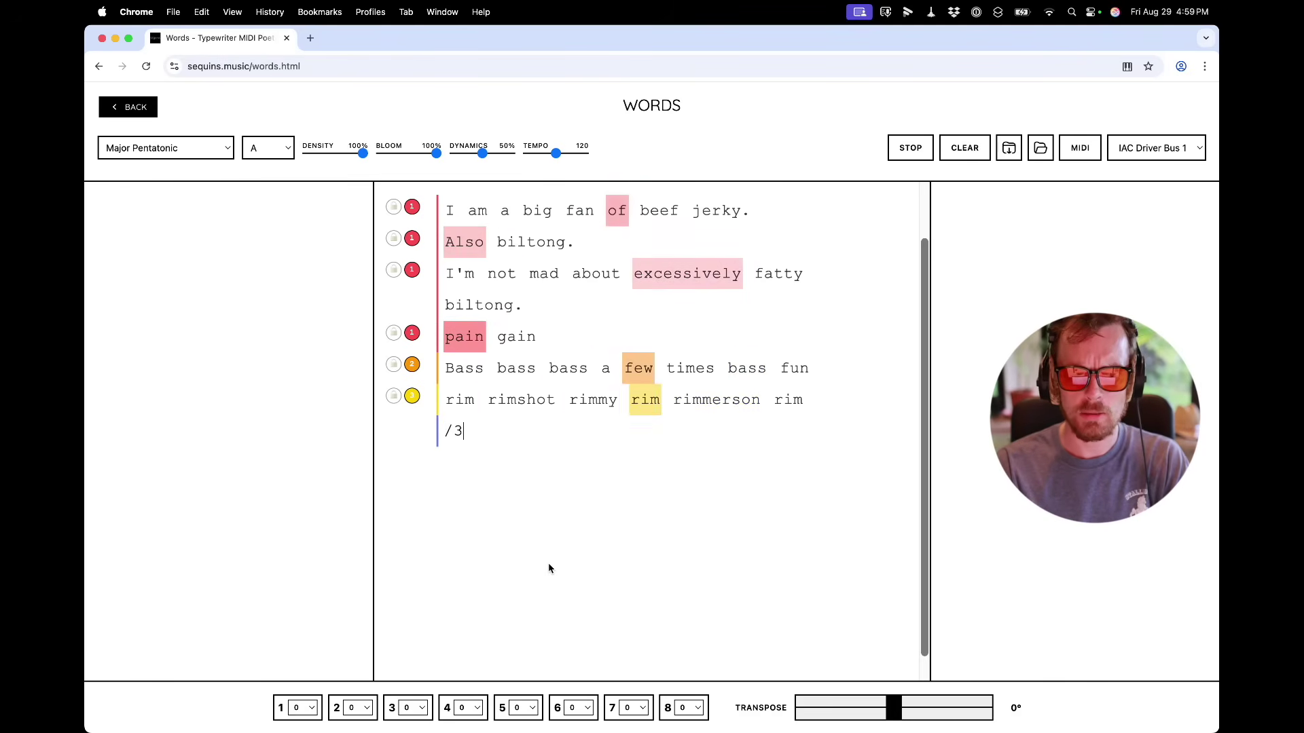
pyautogui.write('ain')
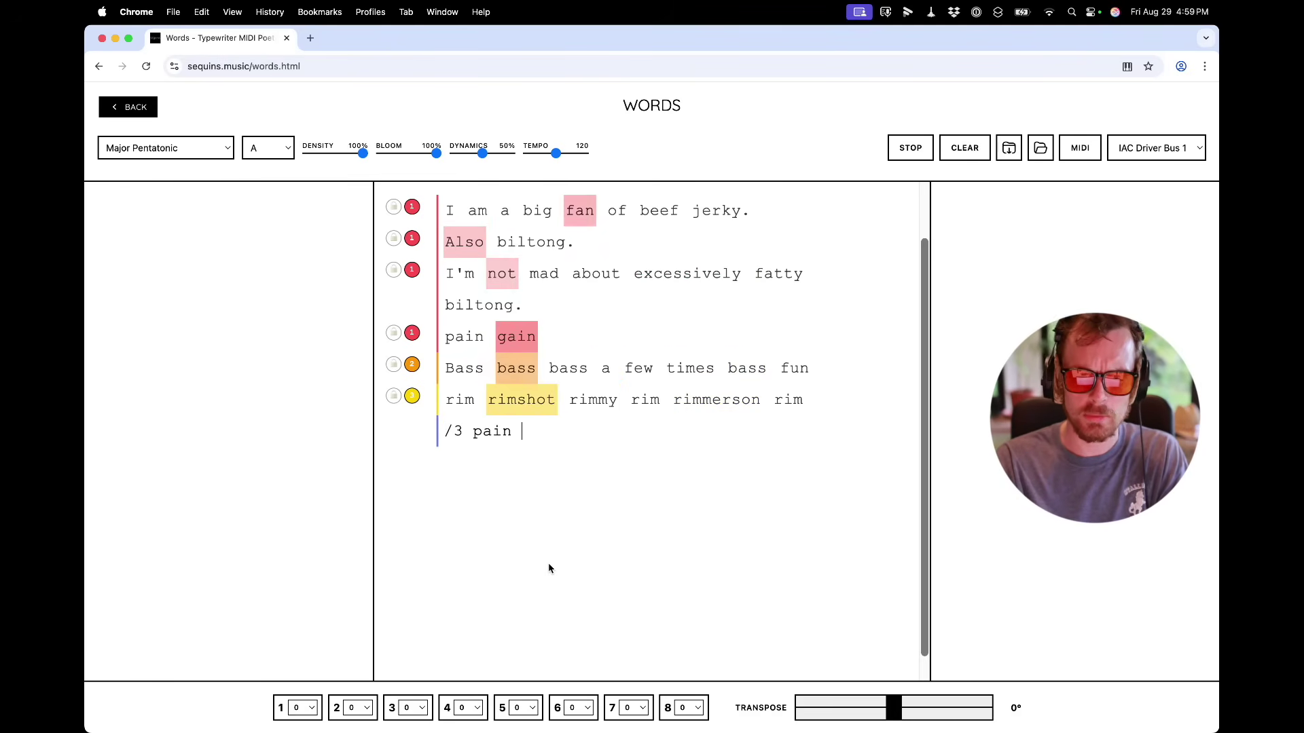
pyautogui.write('less gain')
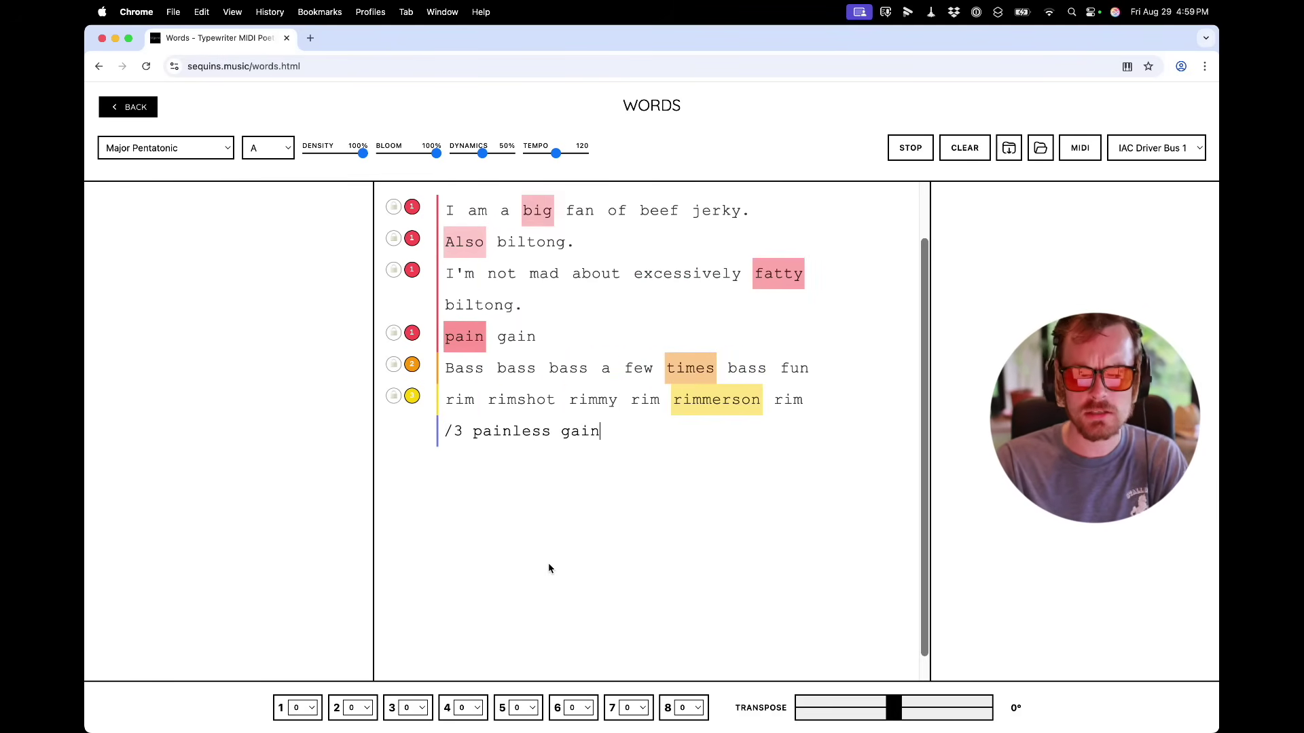
pyautogui.write('less pain gain balls')
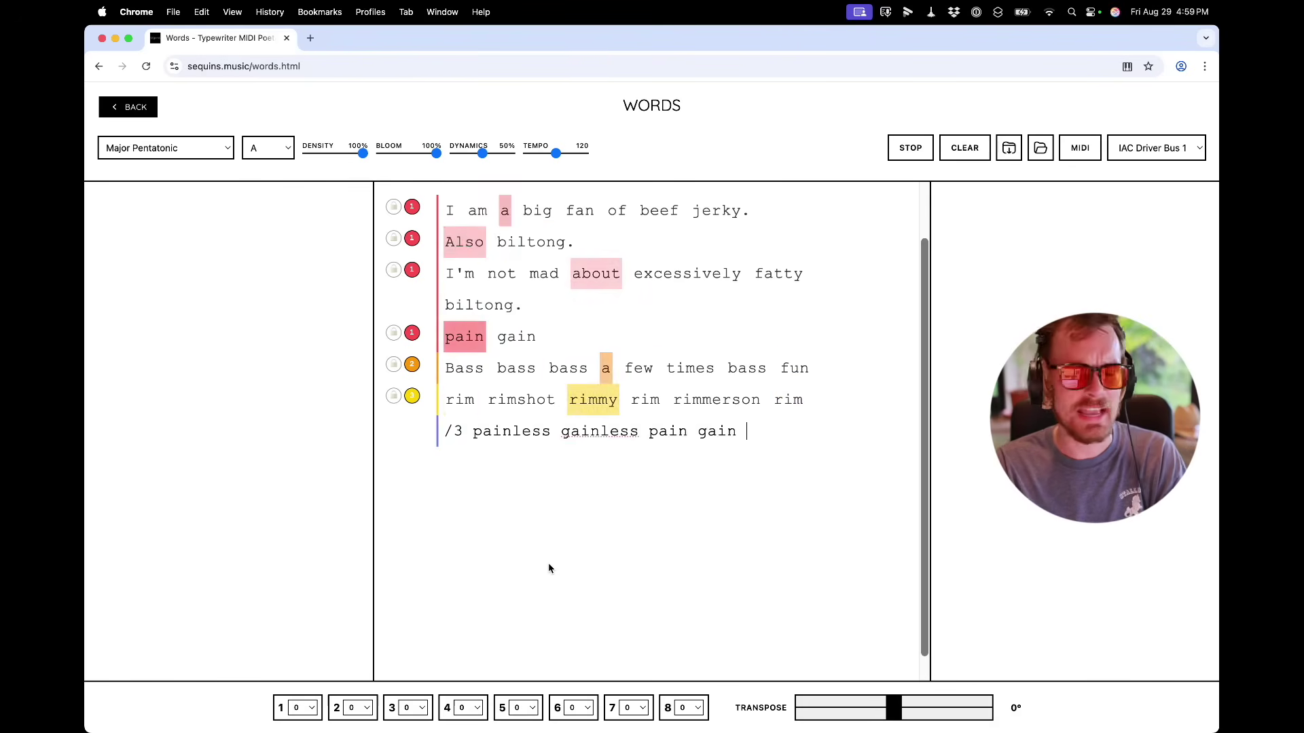
pyautogui.press('Return')
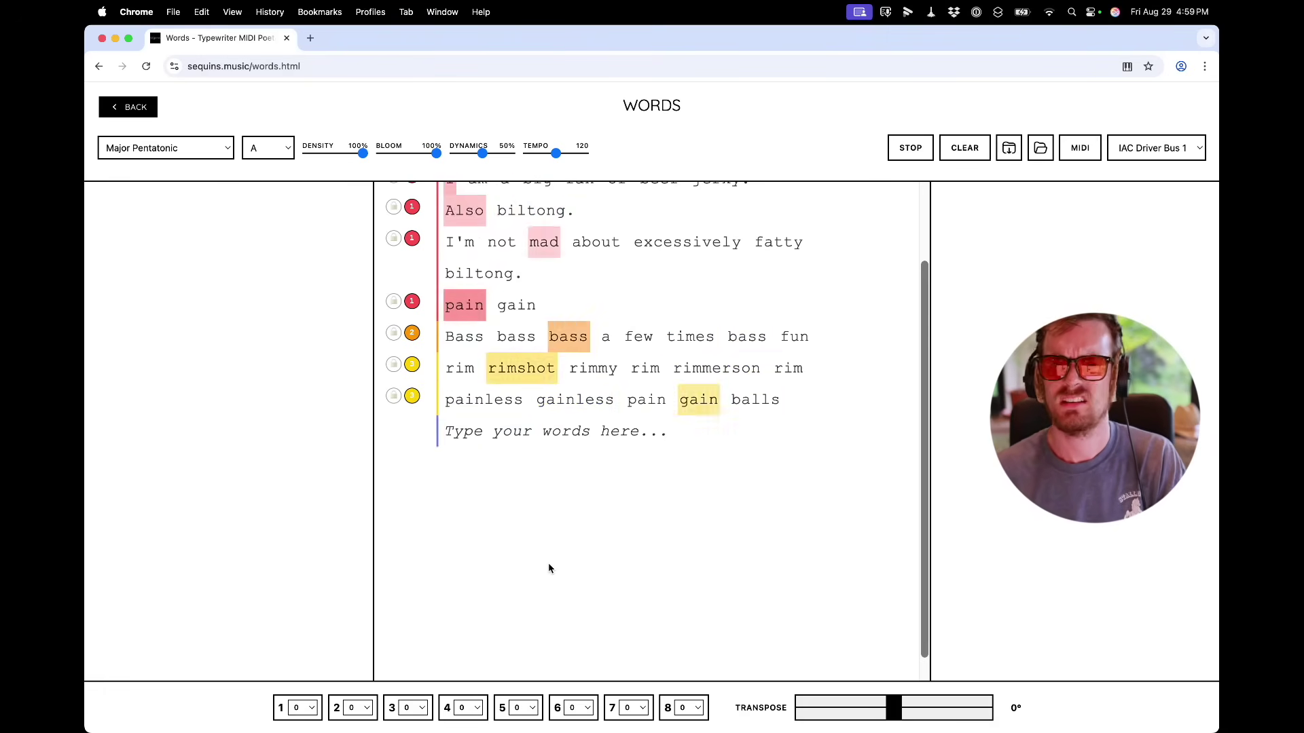
# Step: Switch to Bitwig Studio, add an Expressions modulator to the Rim track's v8 Rimshot and map velocity to its Noise
pyautogui.press('super+Tab')
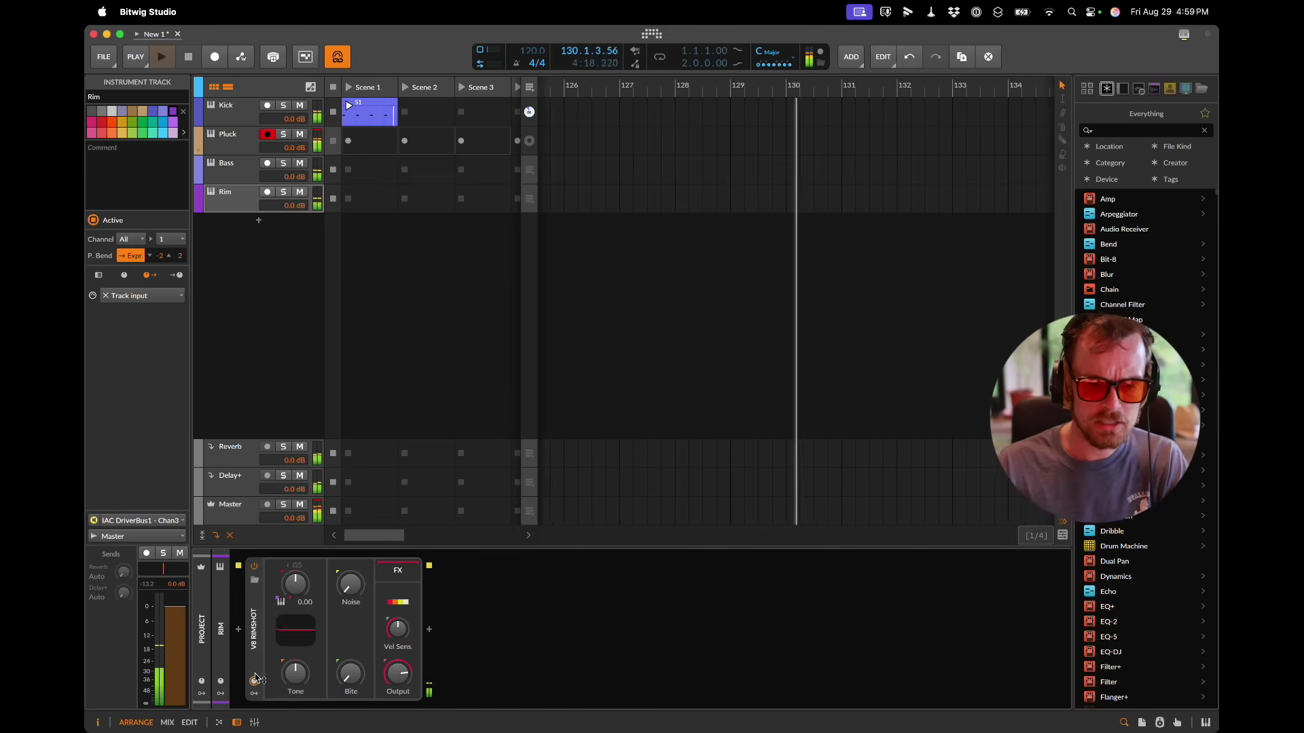
pyautogui.click(254, 681)
pyautogui.click(275, 583)
pyautogui.write('exp')
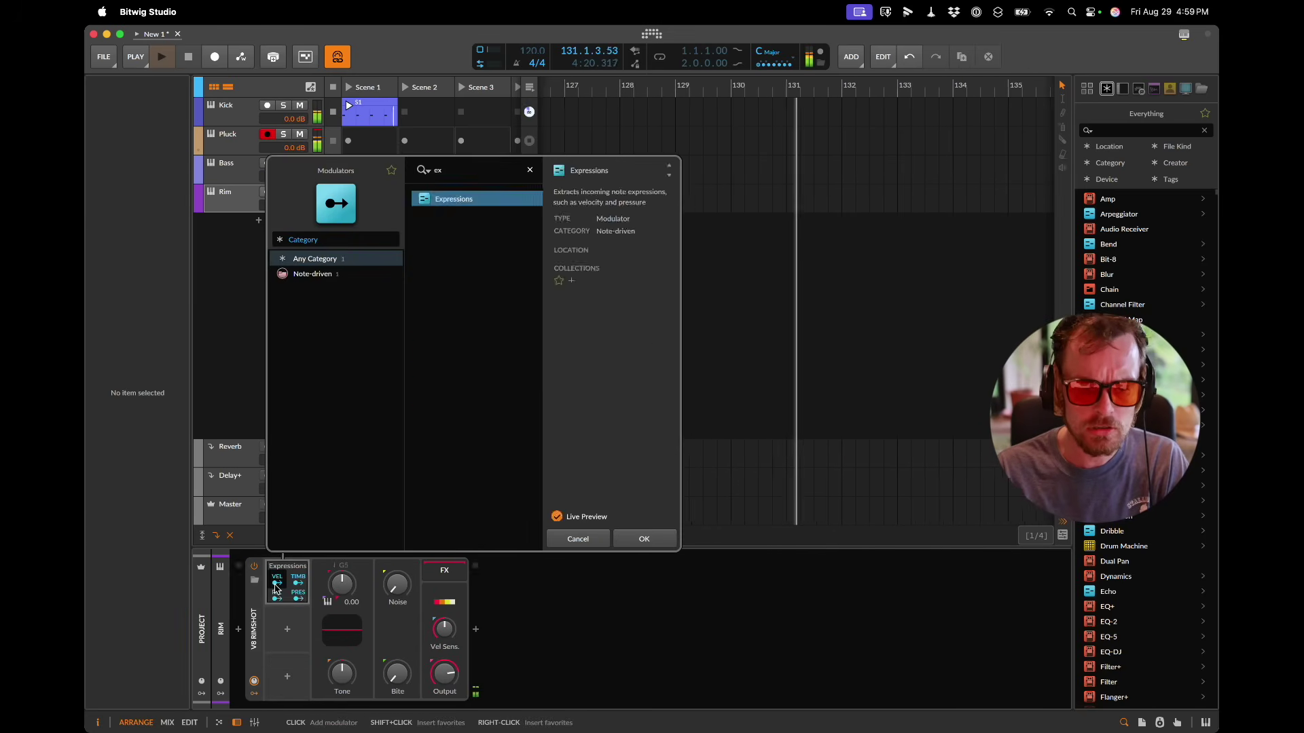
pyautogui.press('Return')
pyautogui.moveTo(400, 603); pyautogui.dragTo(402, 594)
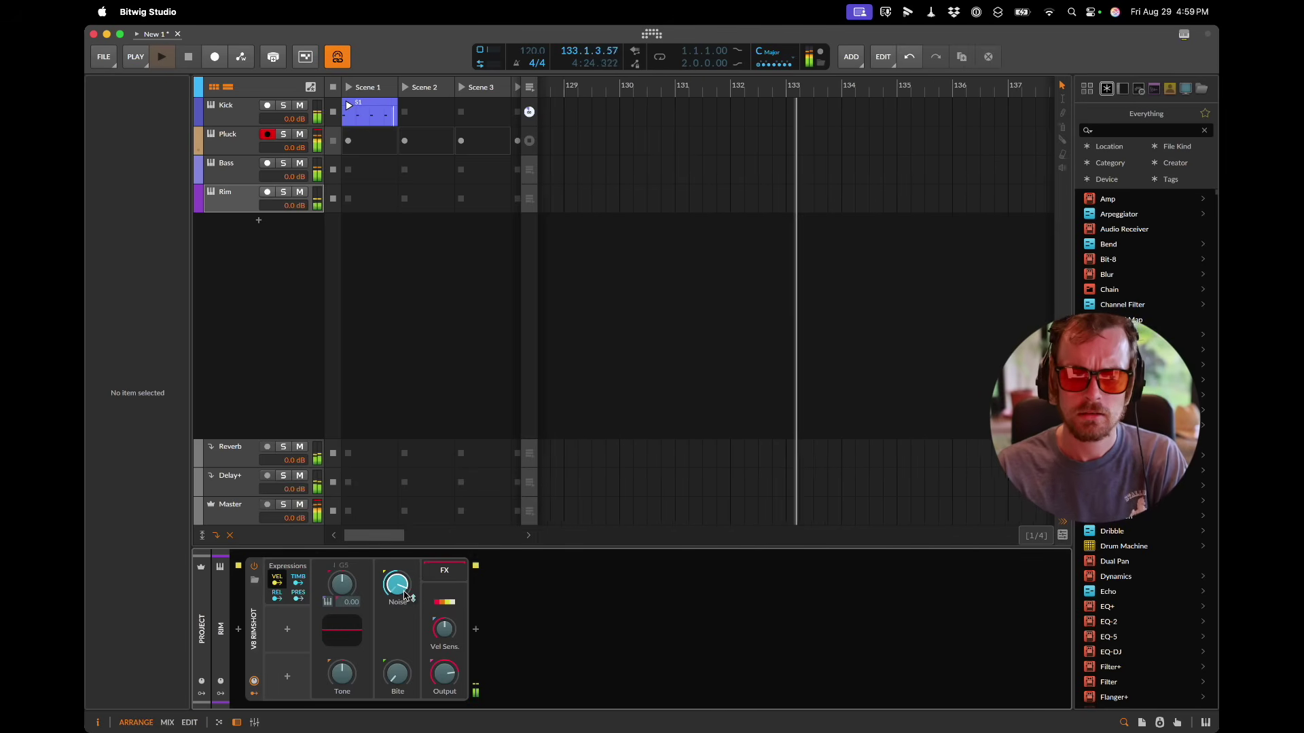
# Step: Fine-tune the Rim's velocity-to-Noise modulation, and map velocity to the filter's Cutoff Modulation Amount by about 0.19 on the Bass track's Polymer
pyautogui.moveTo(415, 600); pyautogui.dragTo(406, 597)
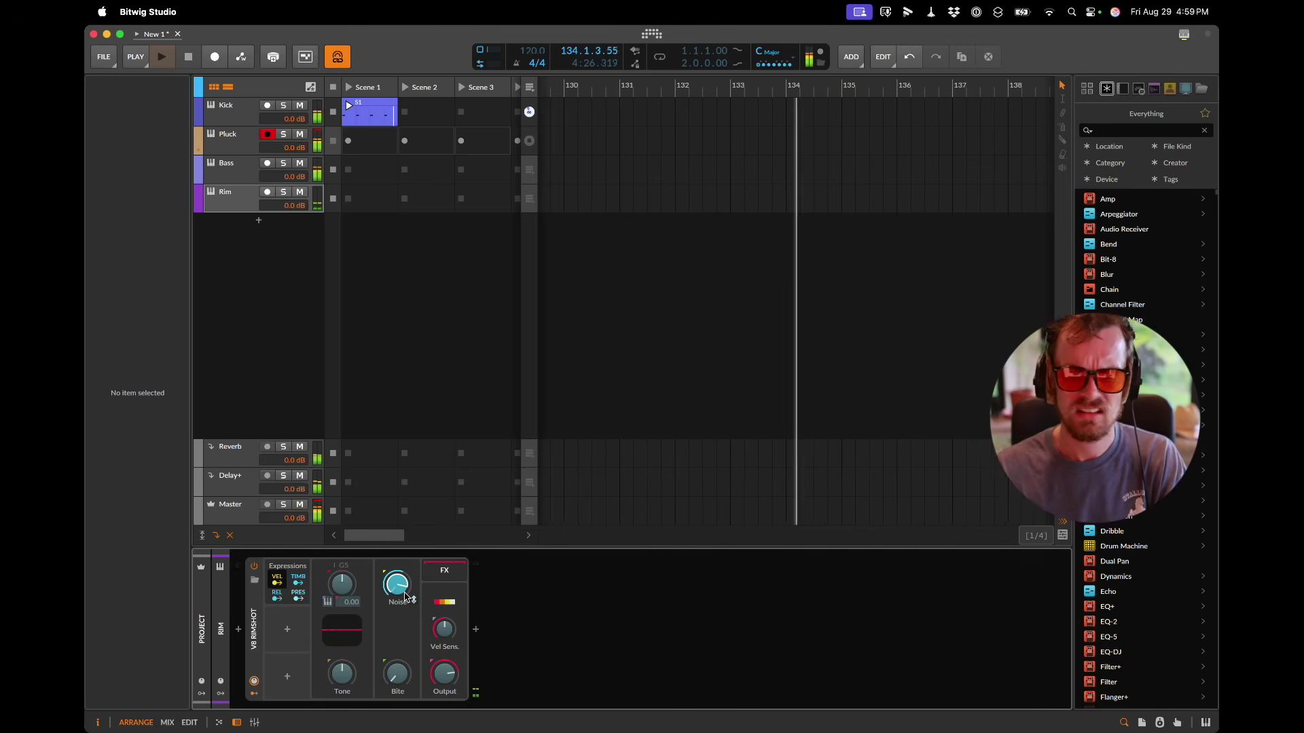
pyautogui.click(243, 175)
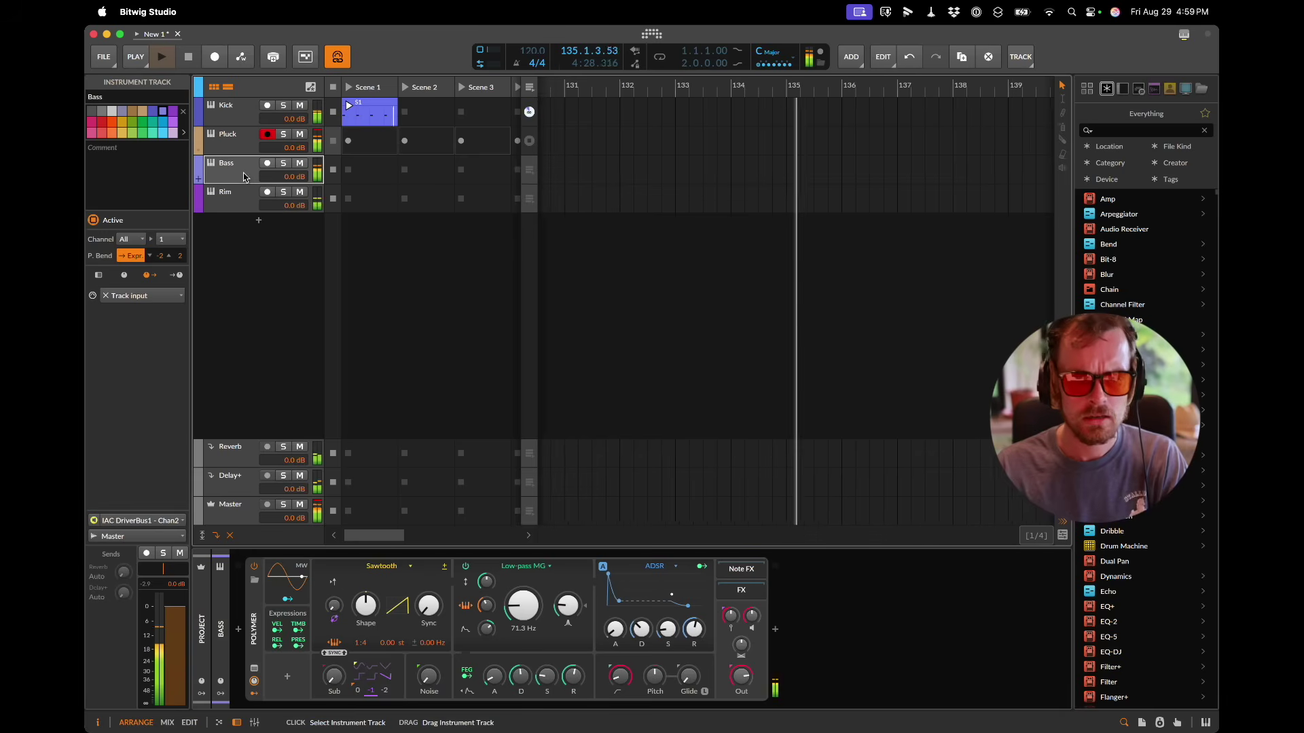
pyautogui.click(278, 630)
pyautogui.moveTo(486, 629); pyautogui.dragTo(491, 632)
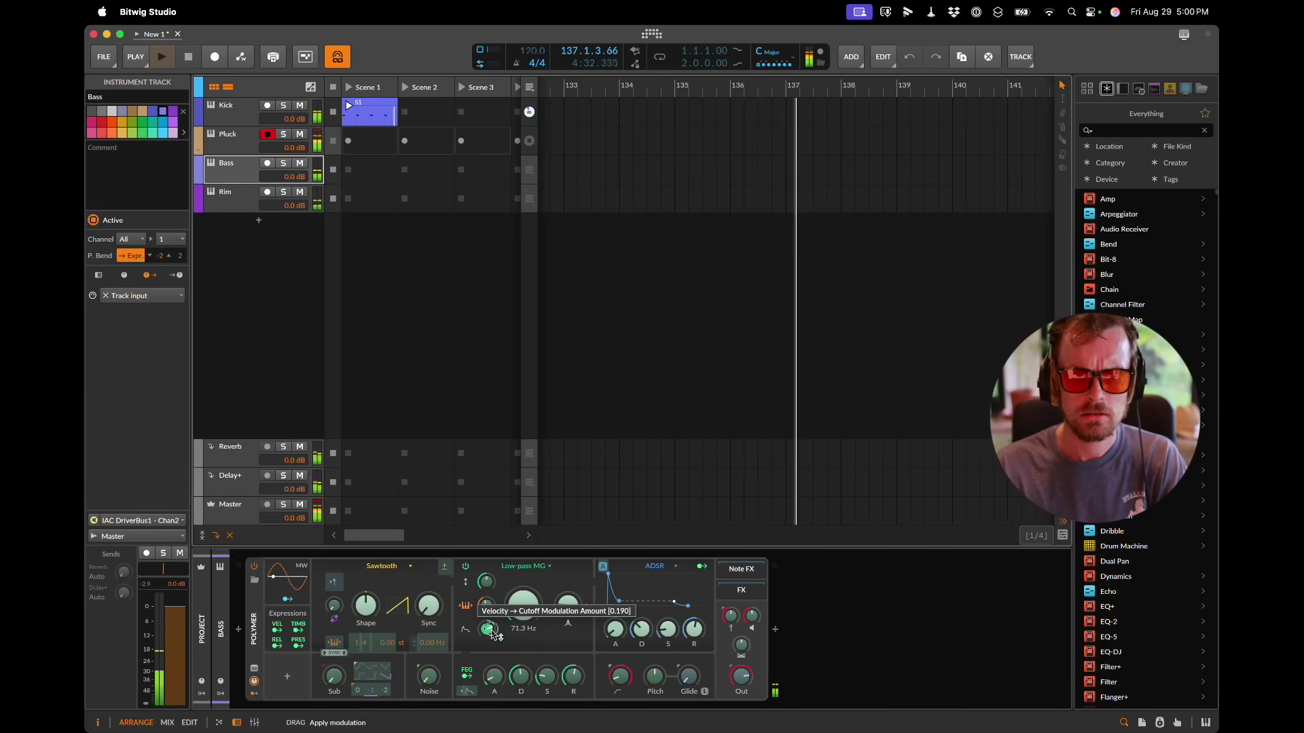
pyautogui.moveTo(492, 633); pyautogui.dragTo(493, 635)
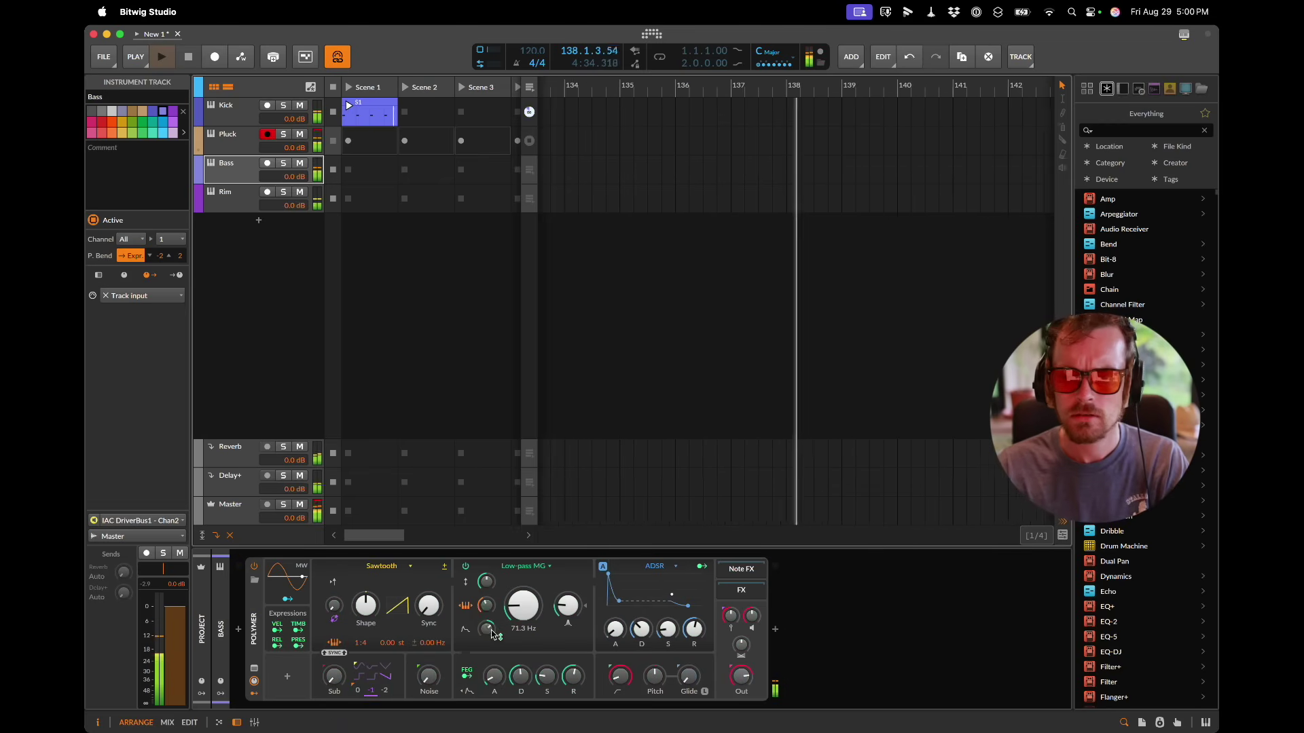
# Step: On the Pluck track's Polymer, map velocity to Skew with an amount of 0.105 and lower the filter cutoff to 120 Hz
pyautogui.click(229, 142)
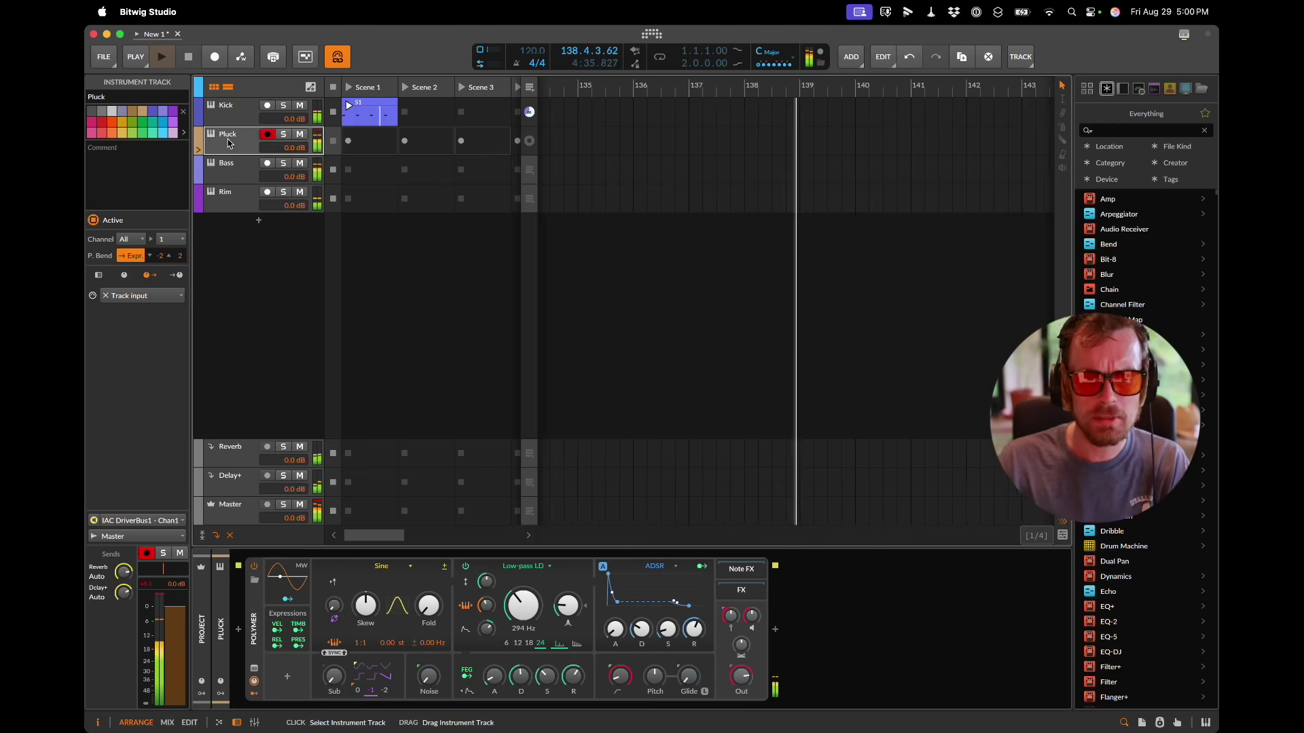
pyautogui.click(277, 628)
pyautogui.moveTo(367, 606); pyautogui.dragTo(374, 611)
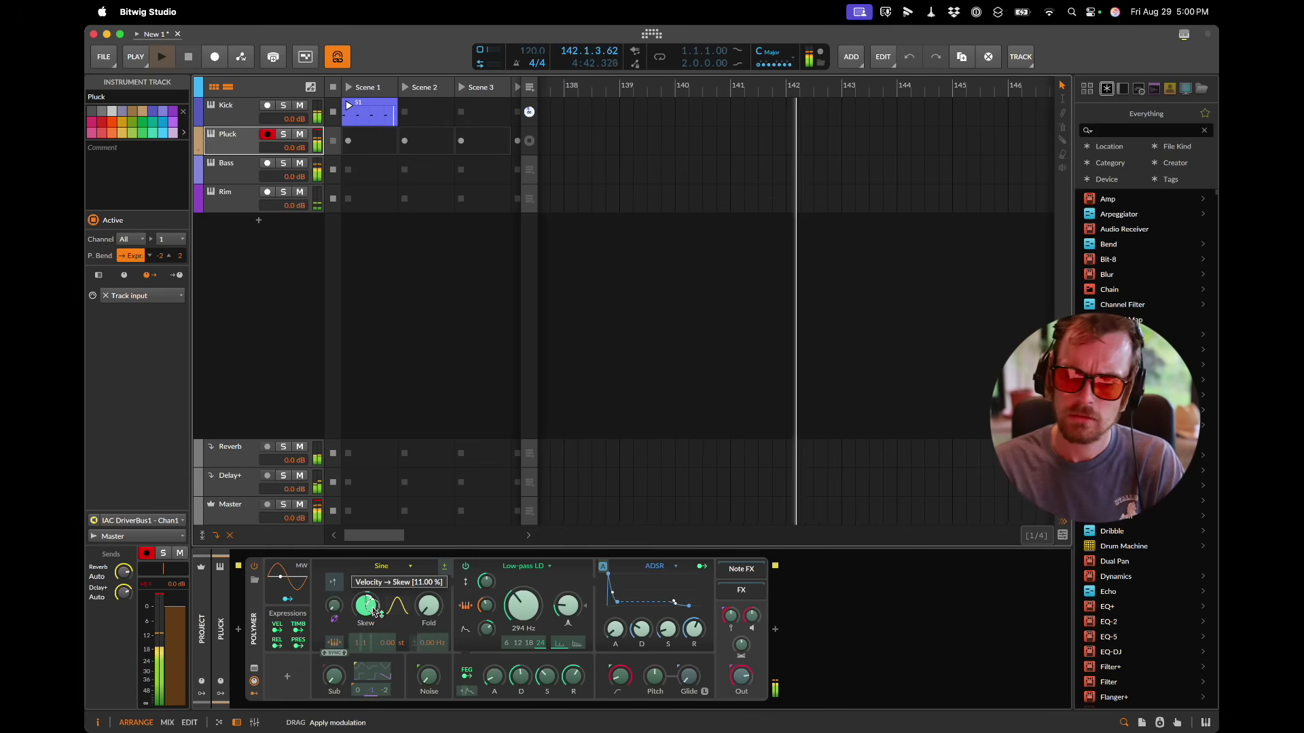
pyautogui.press('Escape')
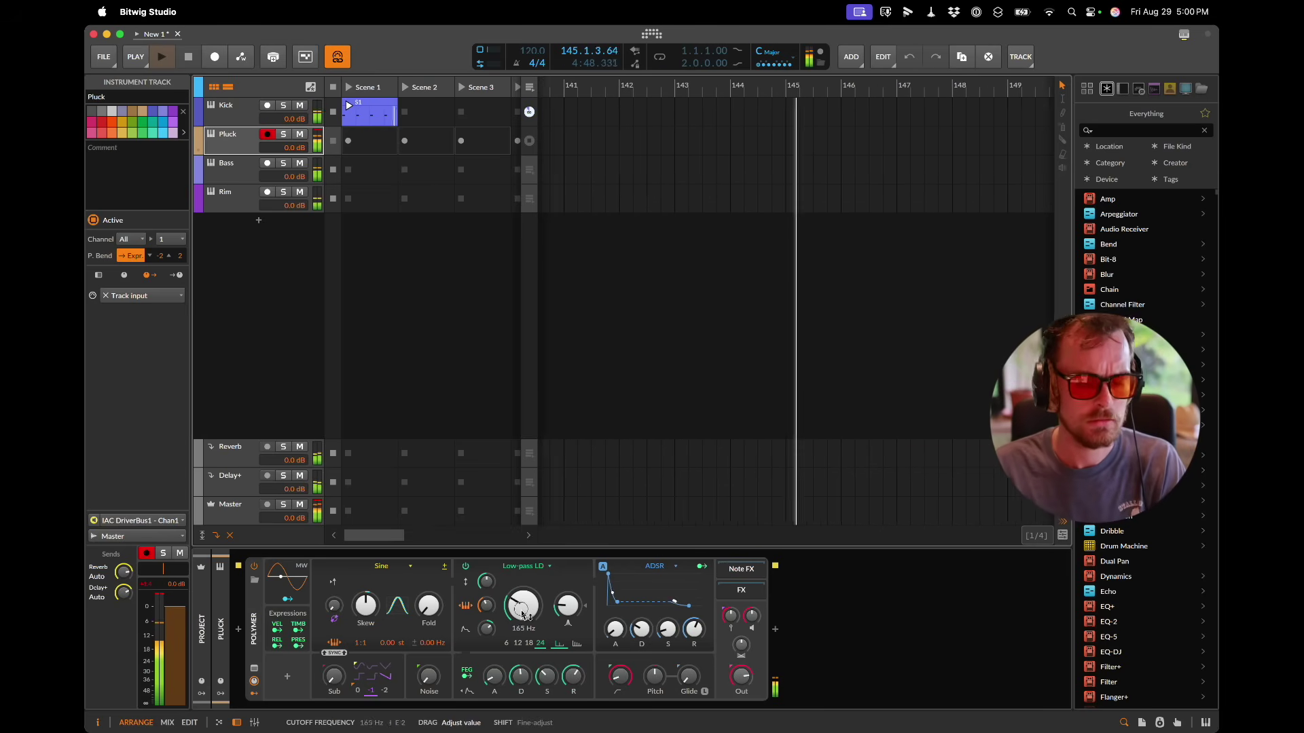
# Step: Map the Pluck's velocity to Freq Mod at 0.130, filter envelope Attack at -0.11 and amplitude envelope Attack at 0.120
pyautogui.click(275, 627)
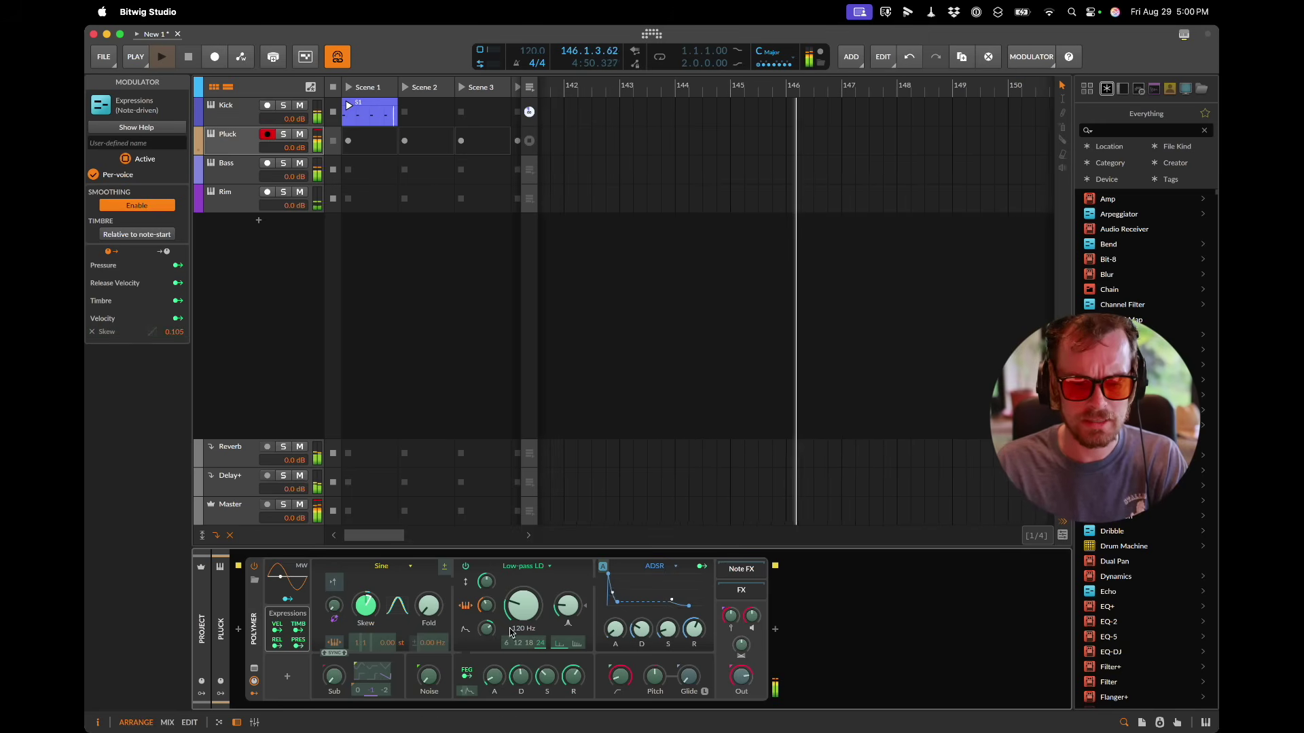
pyautogui.moveTo(488, 630); pyautogui.dragTo(494, 682)
pyautogui.click(613, 632)
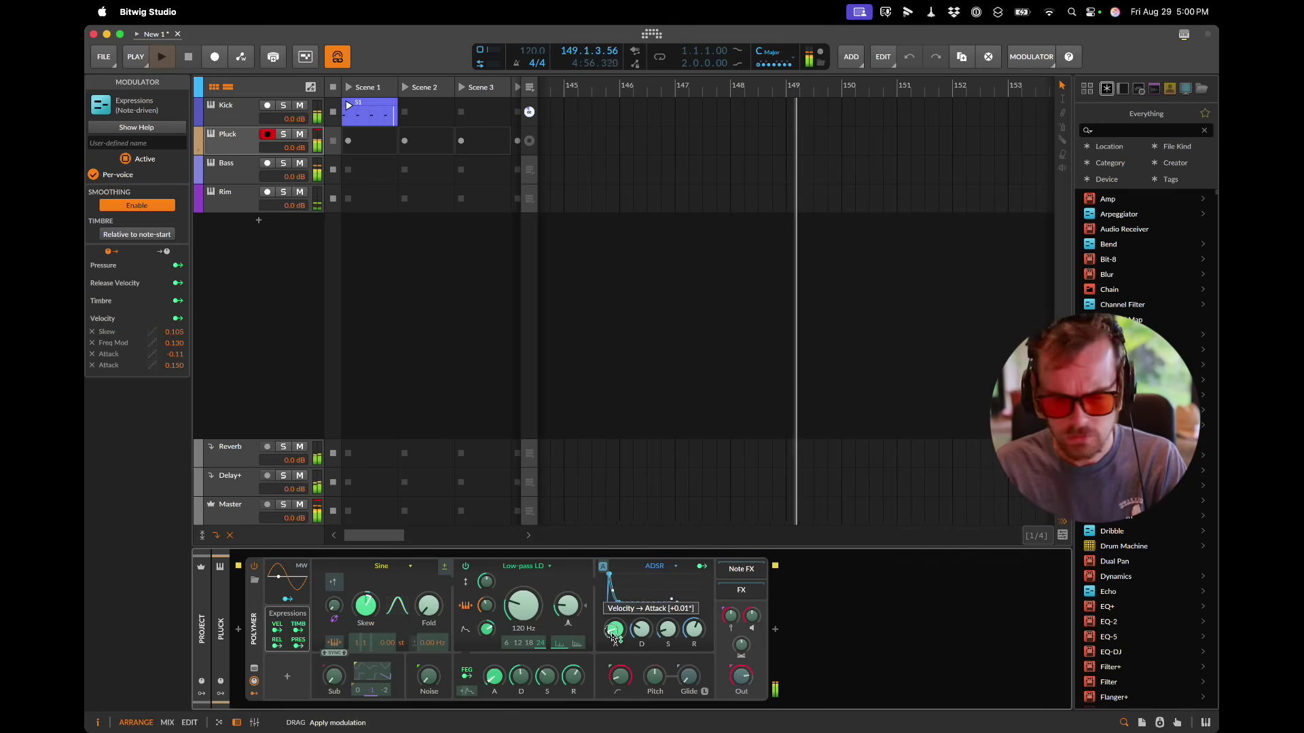
pyautogui.press('Escape')
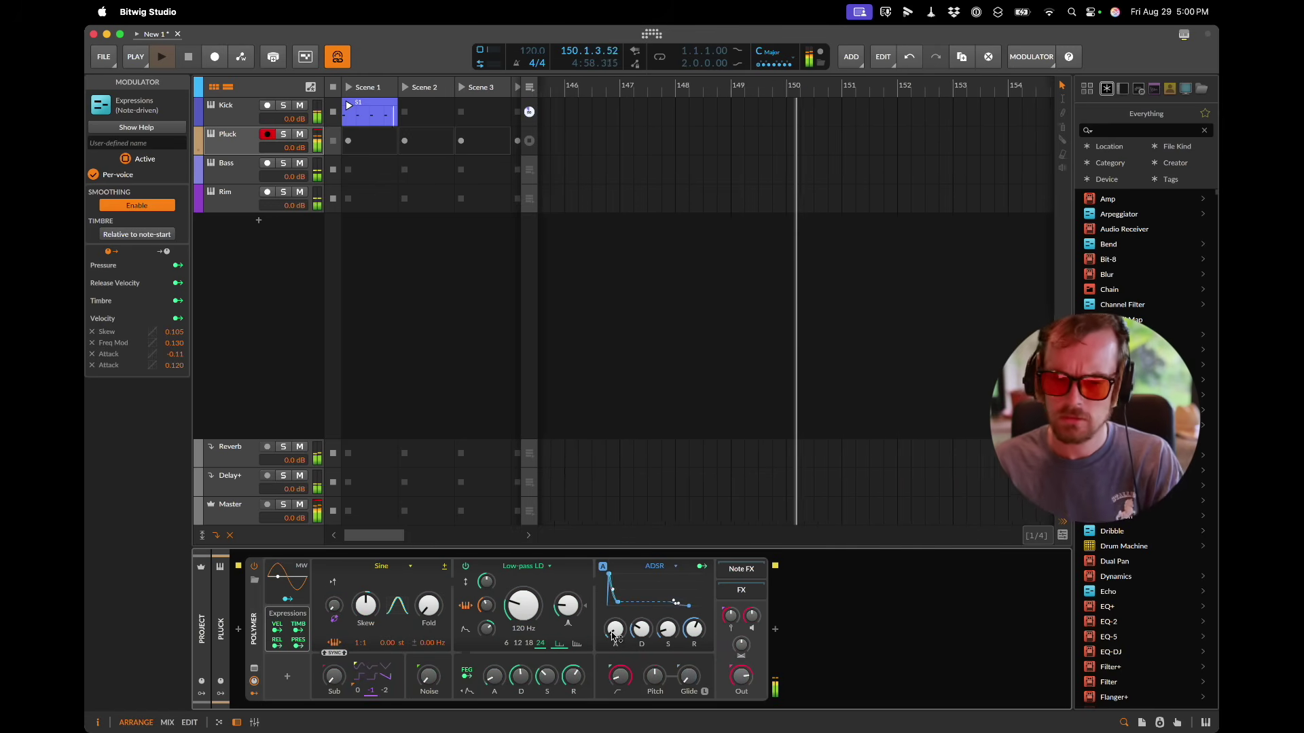
# Step: Add a new instrument track below Rim using the v8 Hat instrument
pyautogui.press('super+Tab')
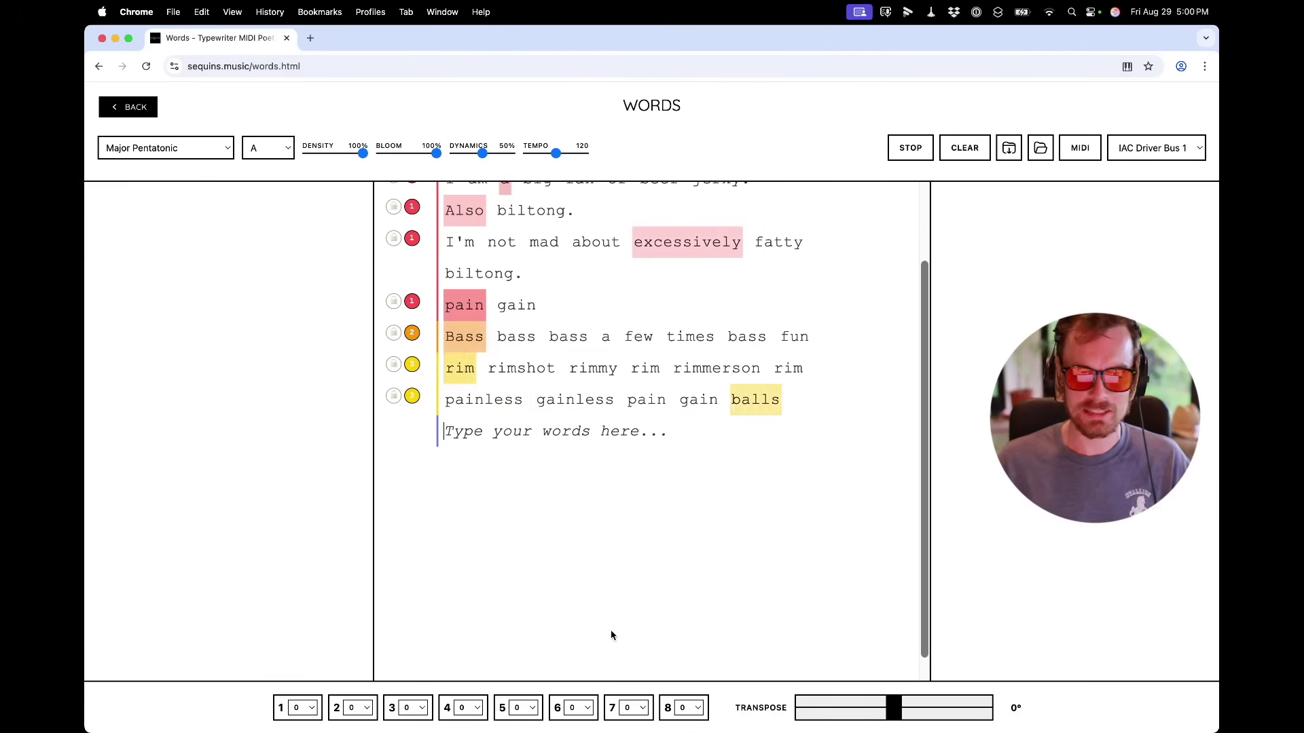
pyautogui.press('super+Tab')
pyautogui.doubleClick(258, 226)
pyautogui.write('hat')
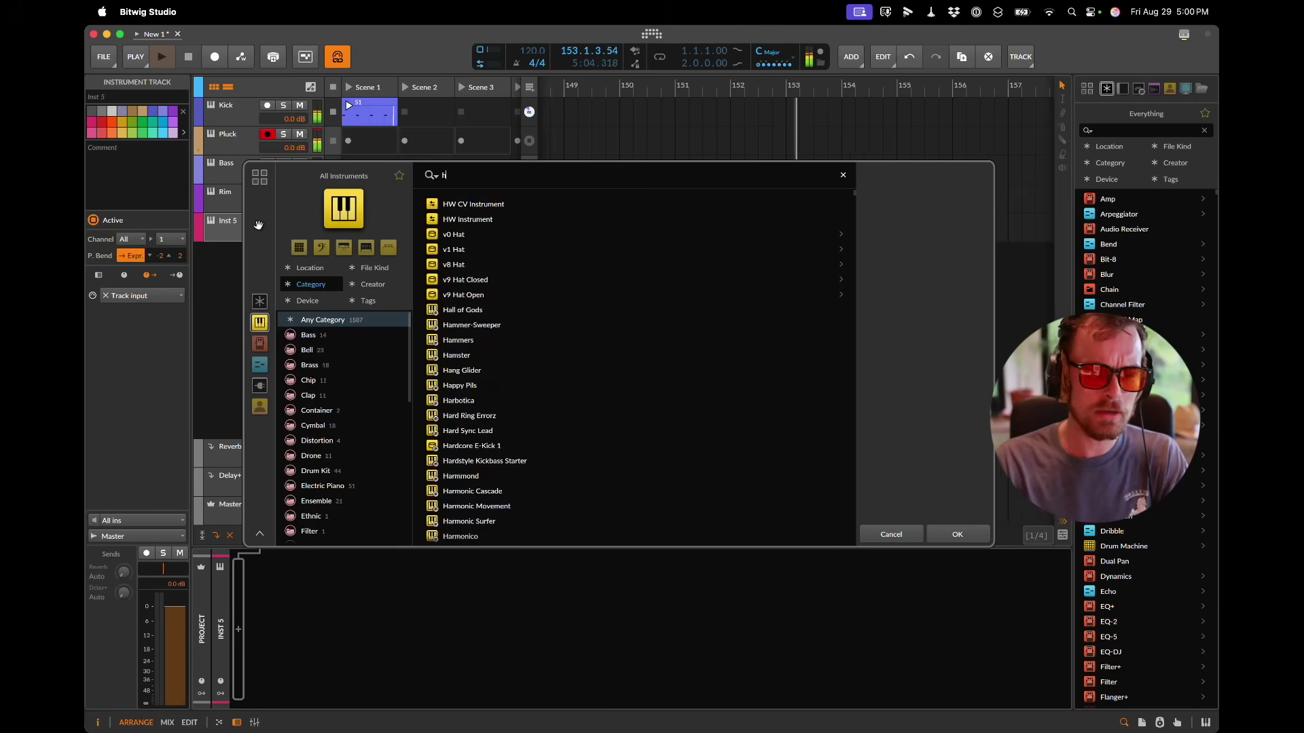
pyautogui.press('Down')
pyautogui.press('Down')
pyautogui.press('Down')
pyautogui.press('Return')
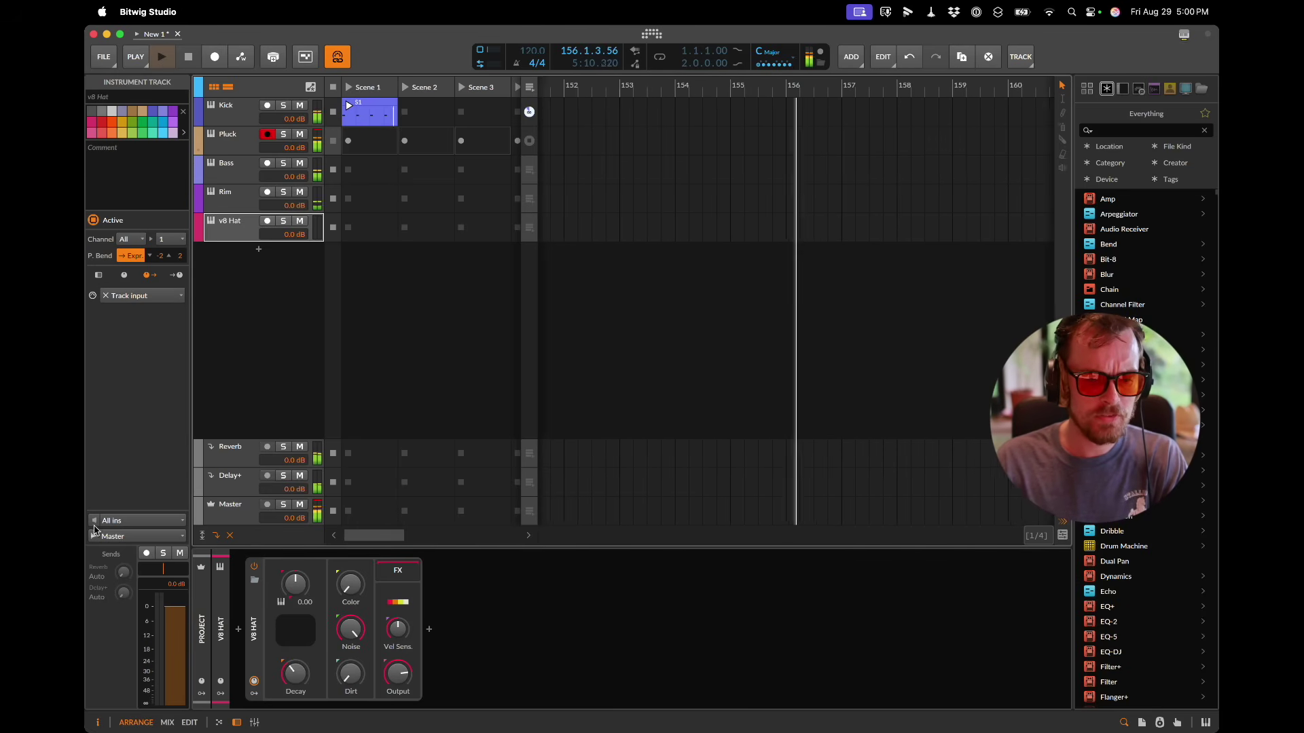
# Step: Enable monitoring on the v8 Hat track, set its note input to IAC Driver Bus 1 - Channel 4 and rename it Hat
pyautogui.click(94, 521)
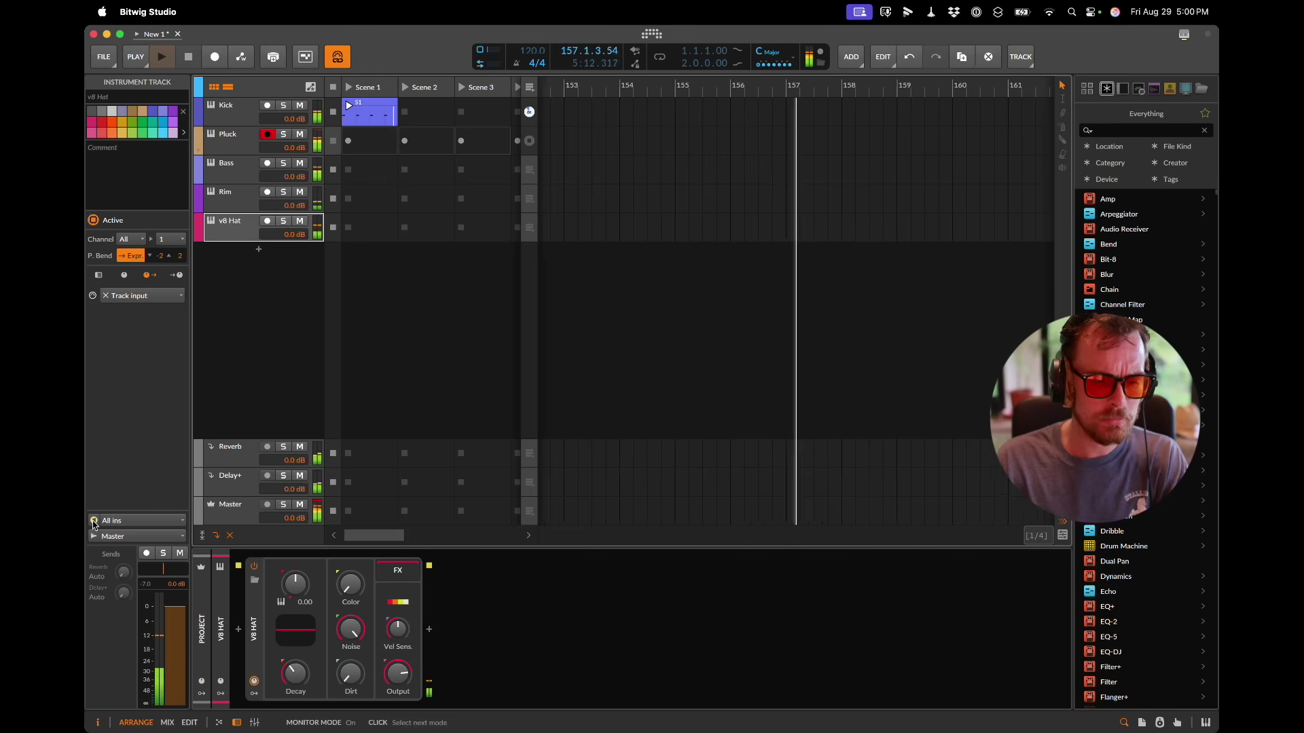
pyautogui.click(122, 524)
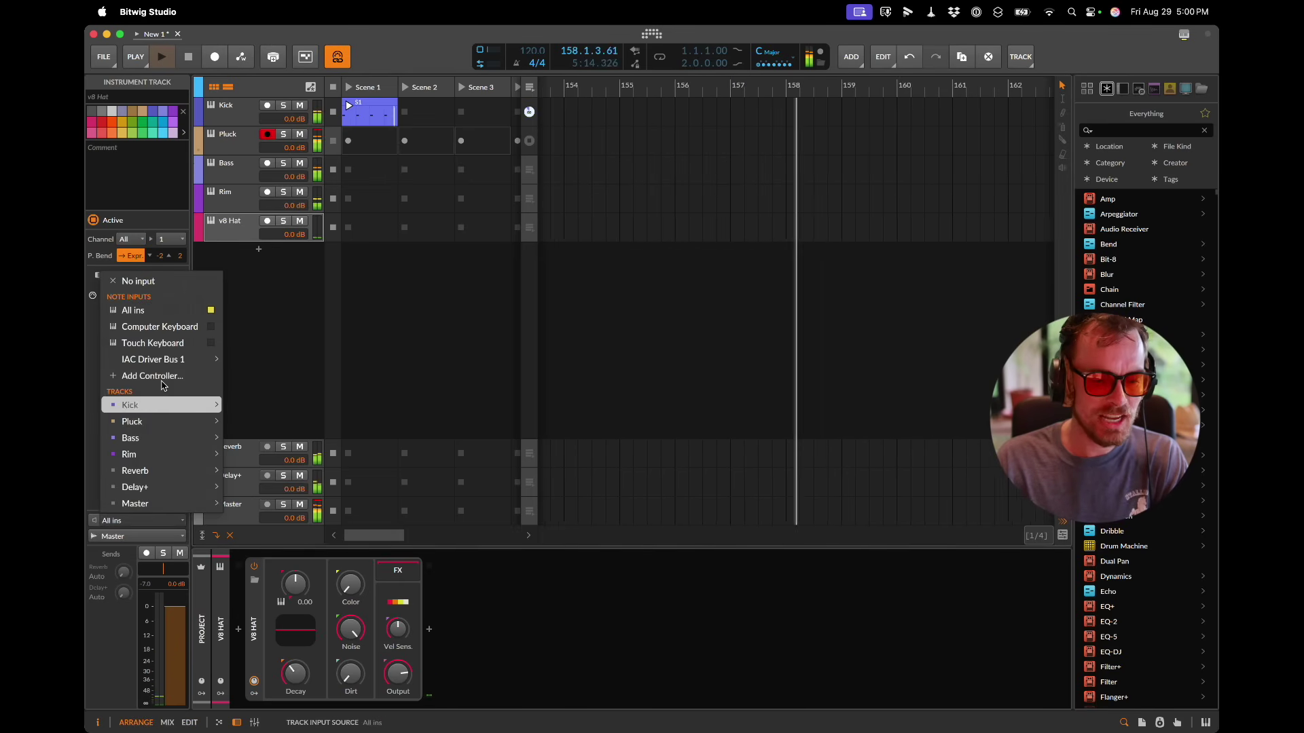
pyautogui.moveTo(175, 360)
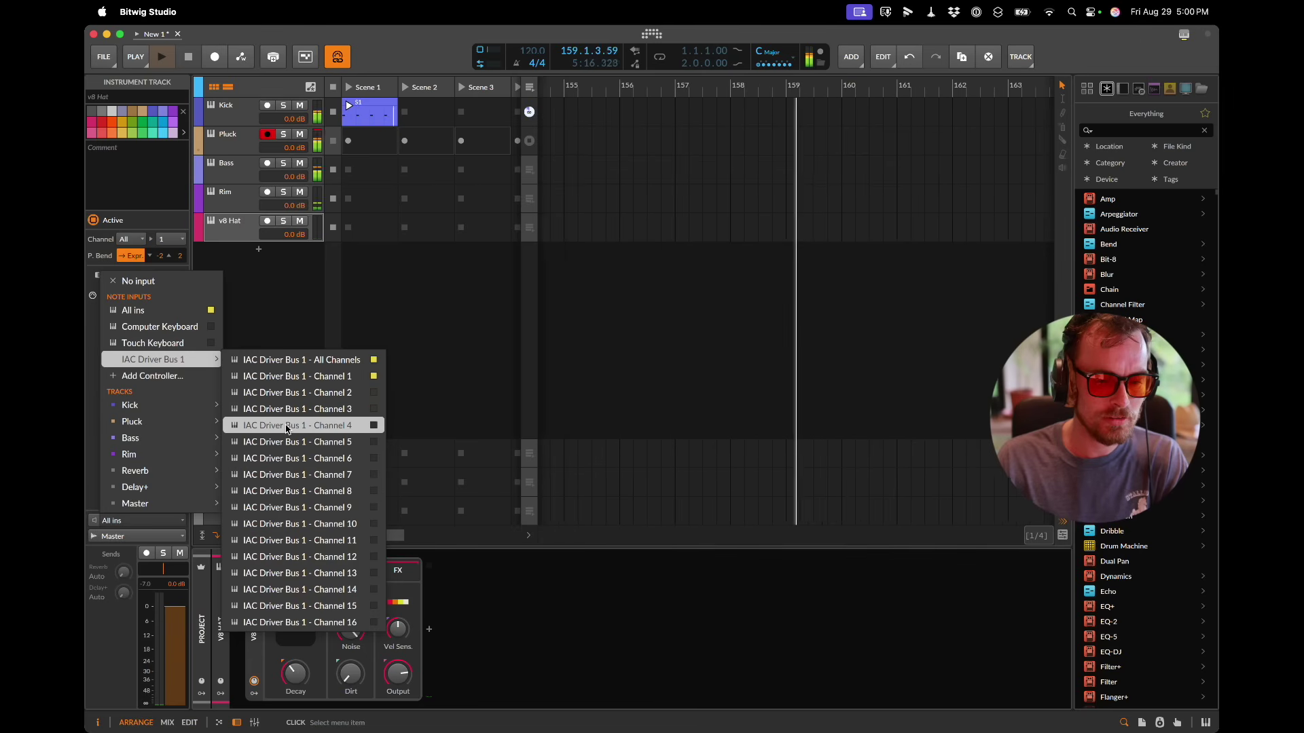
pyautogui.click(287, 426)
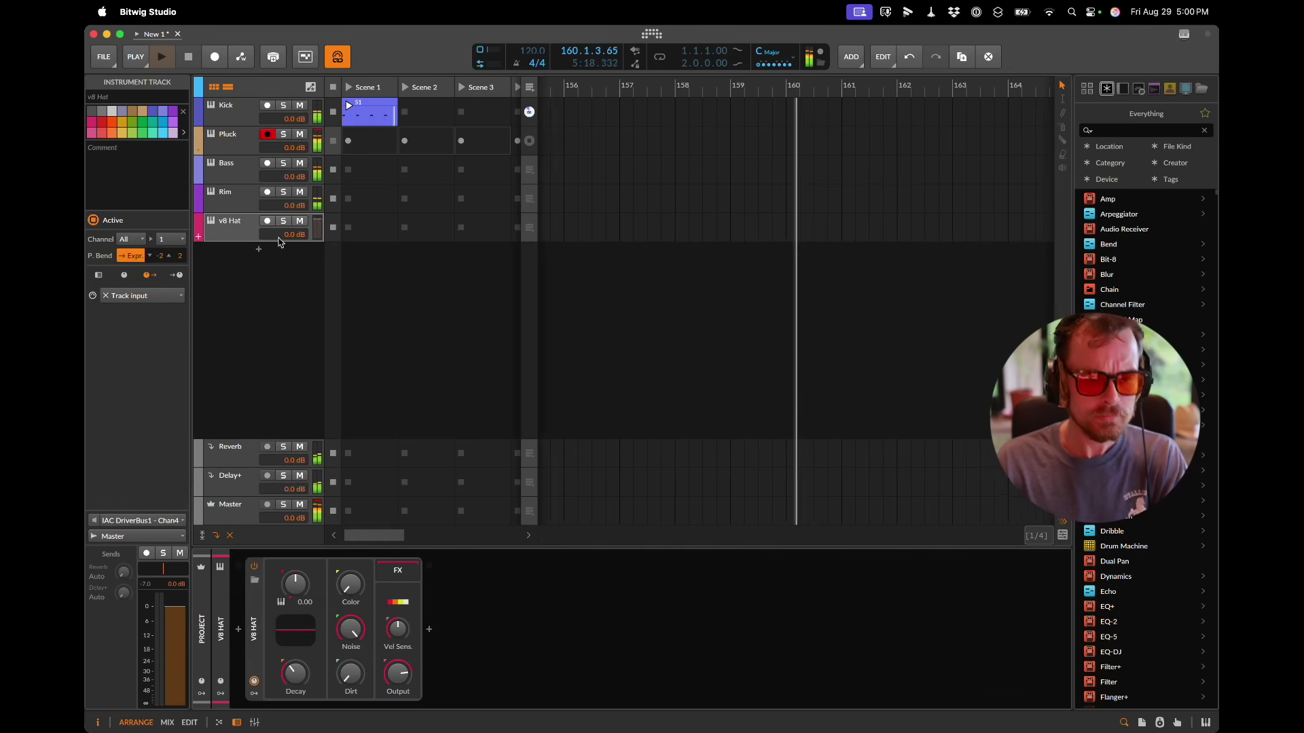
# Step: Switch to Words in Chrome and add the channel 4 line "/4 hat" below the channel 3 lines
pyautogui.press('super+Tab')
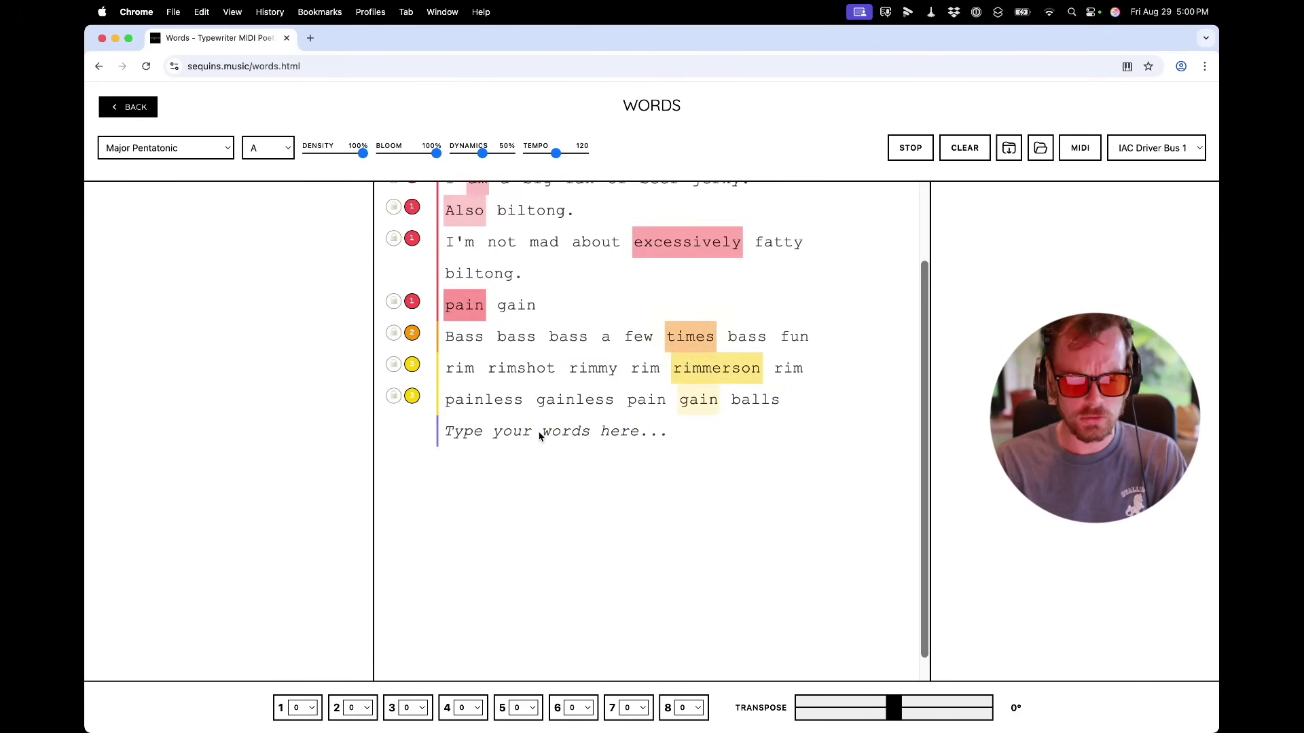
pyautogui.click(540, 434)
pyautogui.write('hat')
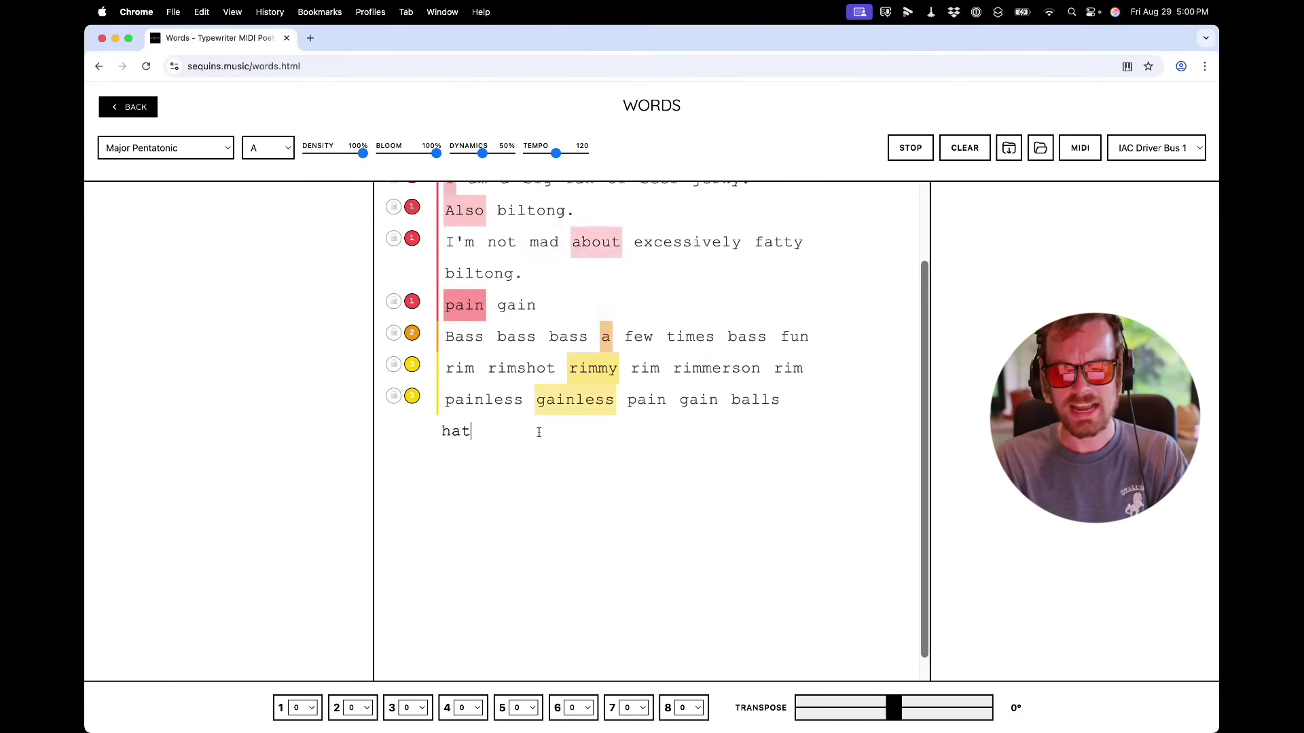
pyautogui.press('super+Left')
pyautogui.write('/4')
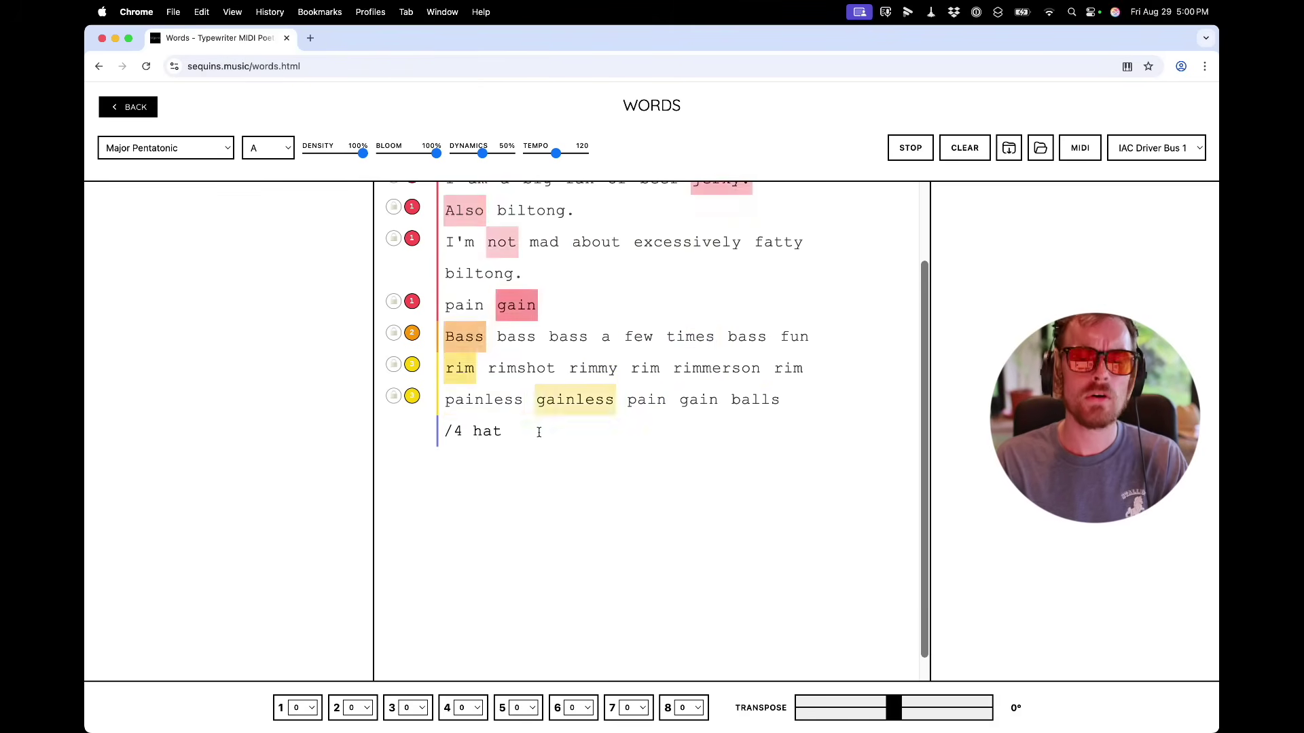
pyautogui.press('Return')
# Step: Switch to Bitwig Studio, lower the v8 Hat's Output, raise its Vel Sens. and add an Expressions modulator with velocity mapped to Color
pyautogui.press('super+Tab')
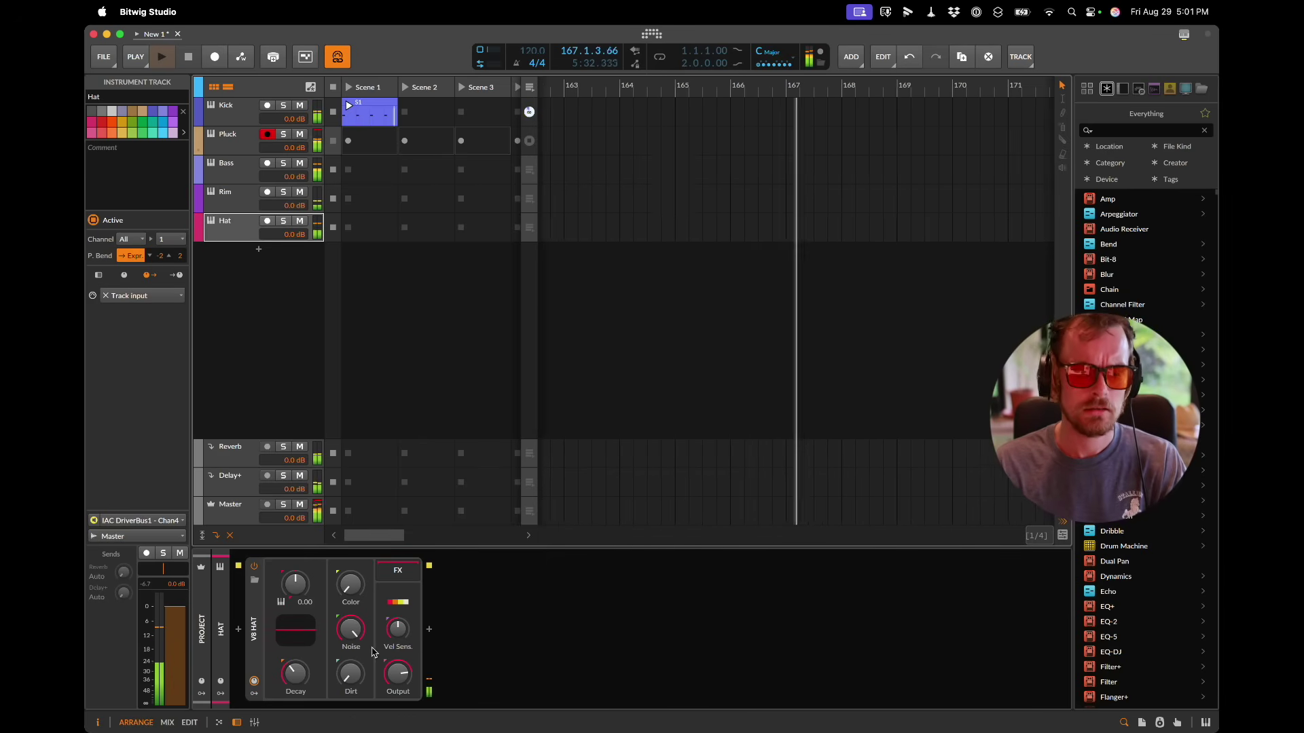
pyautogui.moveTo(404, 674)
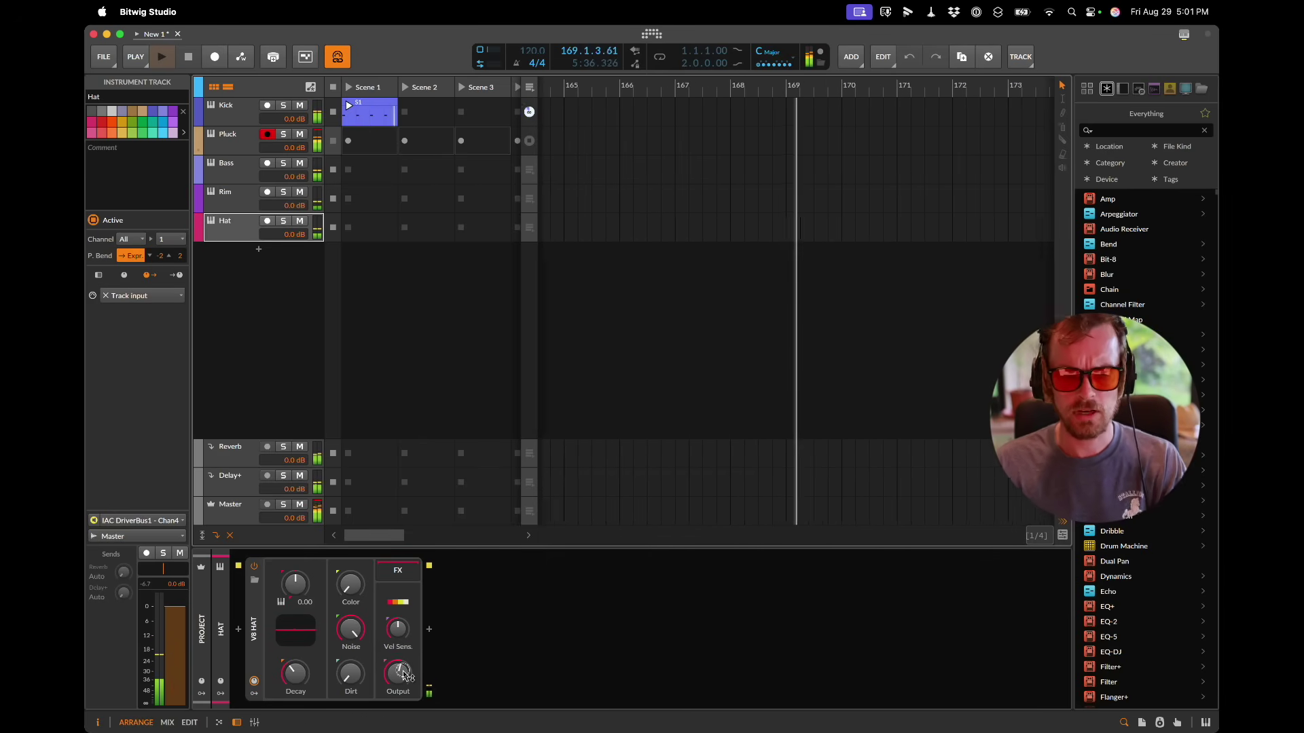
pyautogui.click(254, 681)
pyautogui.click(275, 582)
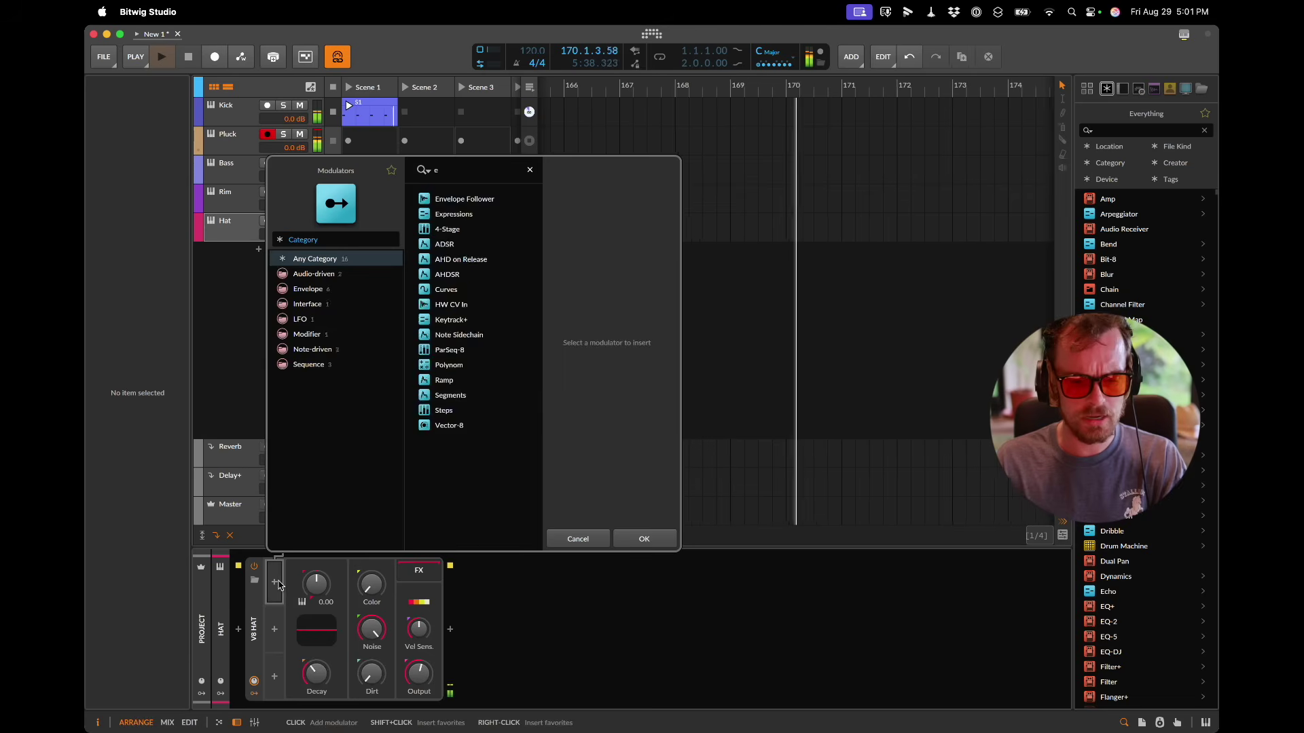
pyautogui.write('x')
pyautogui.press('Return')
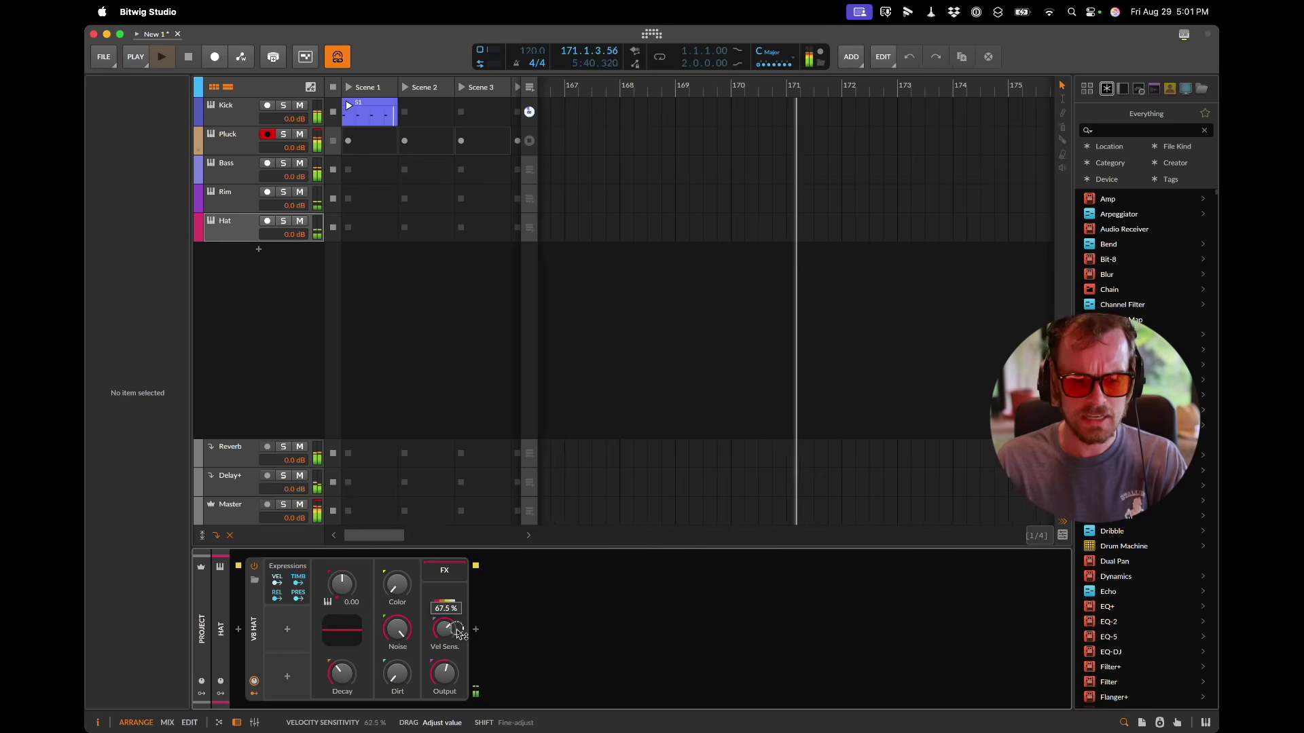
pyautogui.click(277, 581)
pyautogui.moveTo(397, 585); pyautogui.dragTo(400, 586)
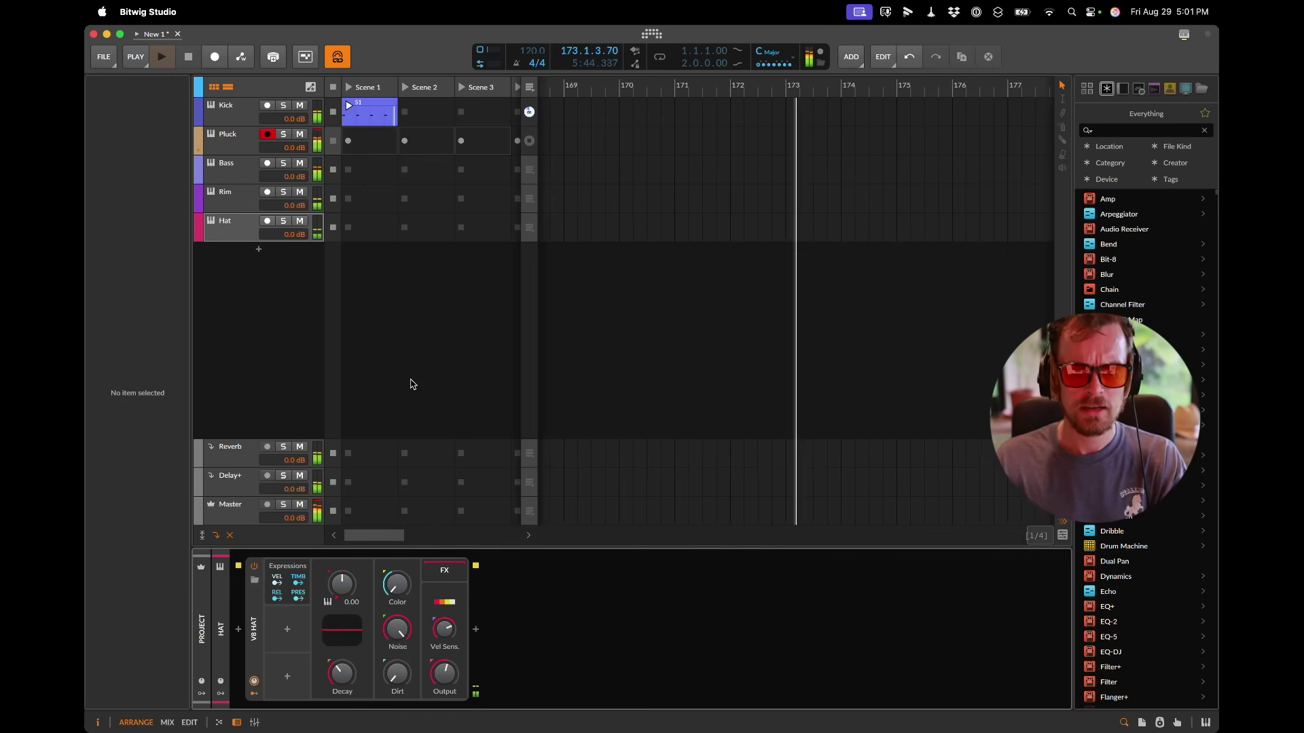
# Step: Switch to Words in Chrome and add a second channel 4 line reading "/4 hitty hatty hatta huuta hat"
pyautogui.press('super+Tab')
pyautogui.write('/4')
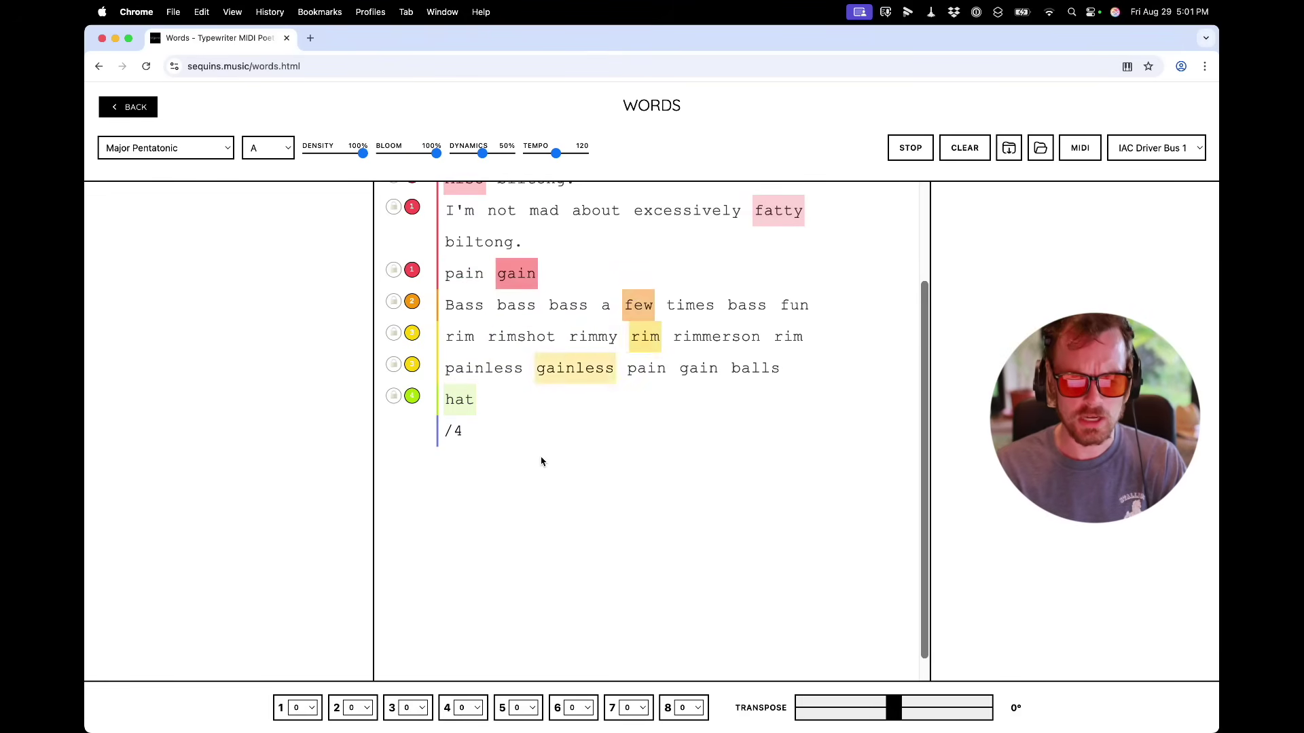
pyautogui.write(' hitty hatt')
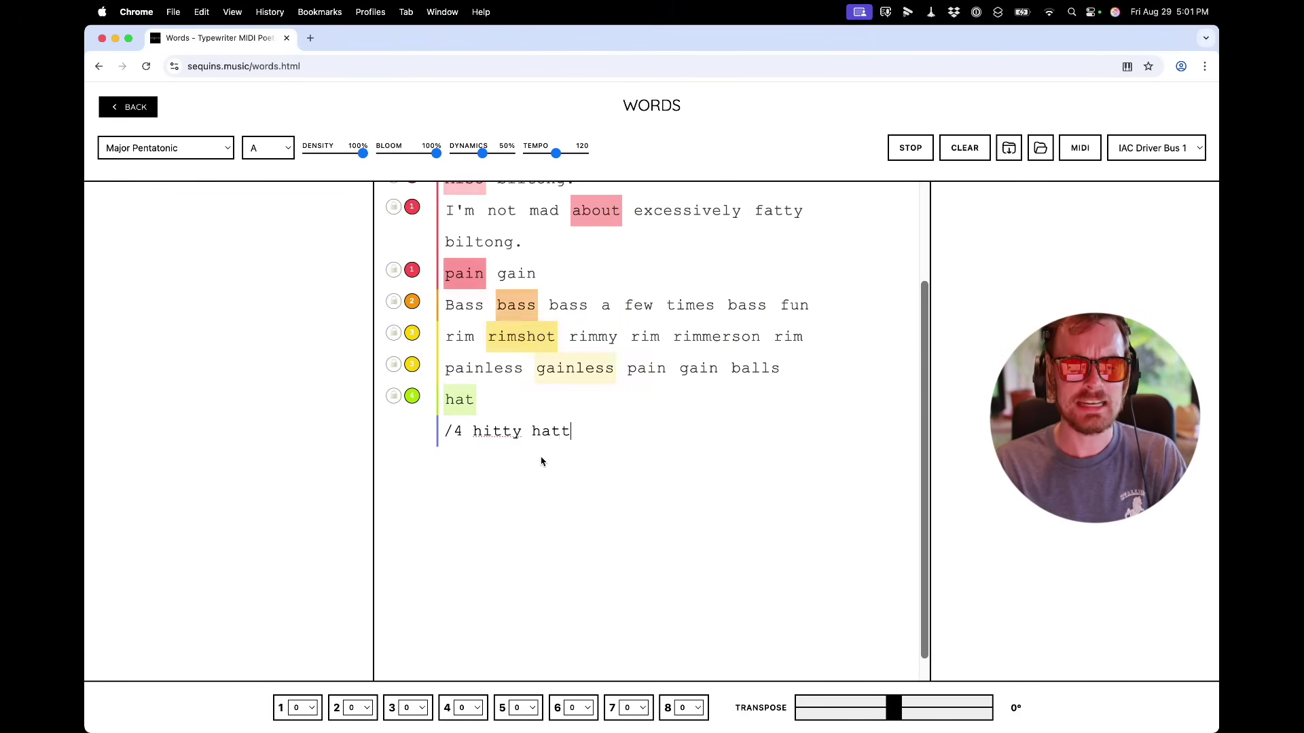
pyautogui.write('y hatta h')
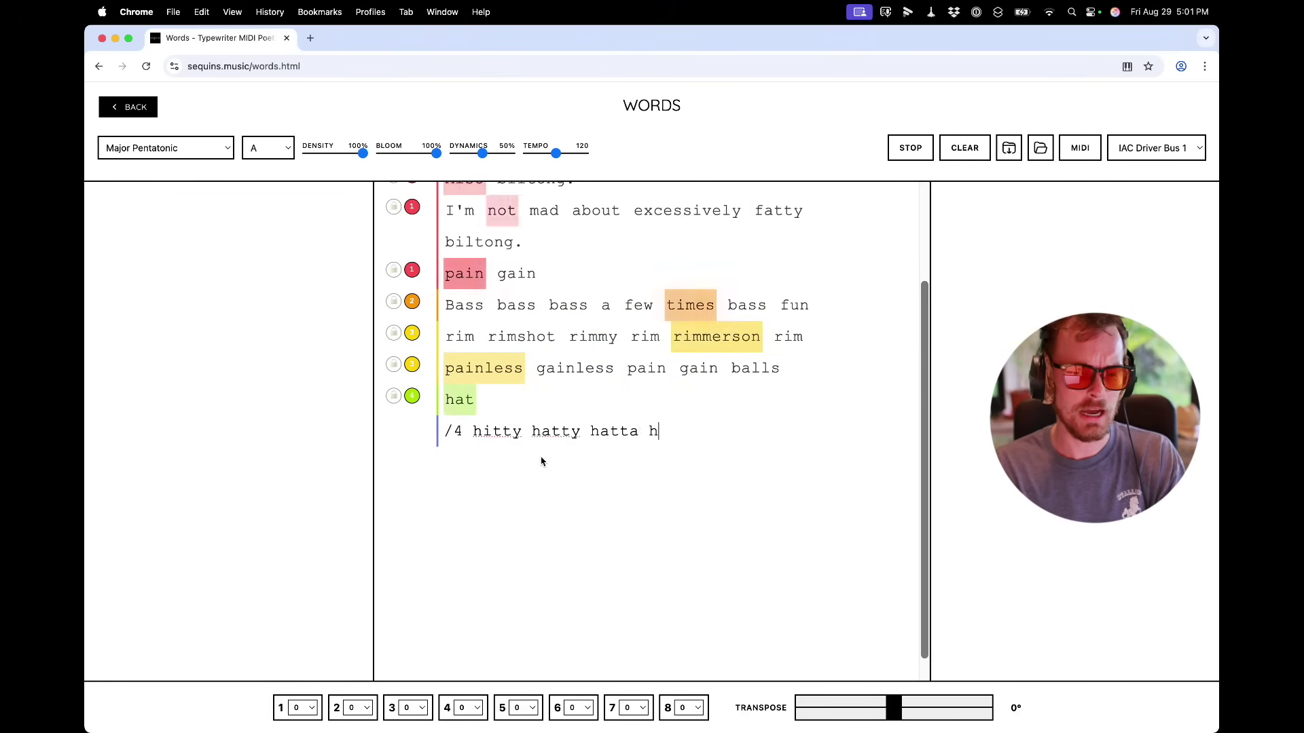
pyautogui.write('uuta hat')
pyautogui.press('Return')
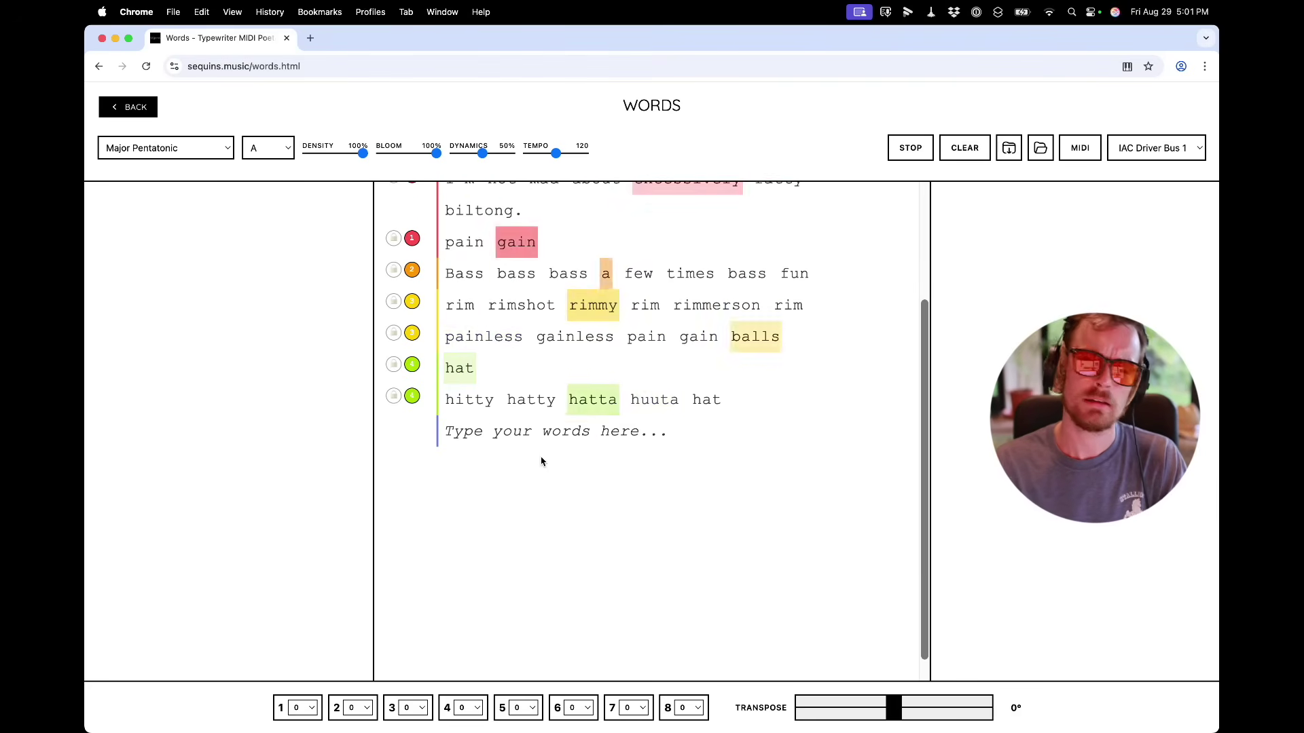
# Step: Switch to Bitwig Studio, set the v8 Hat's velocity modulation of Color to about 88%, map velocity to Dirt and adjust Noise
pyautogui.press('super+Tab')
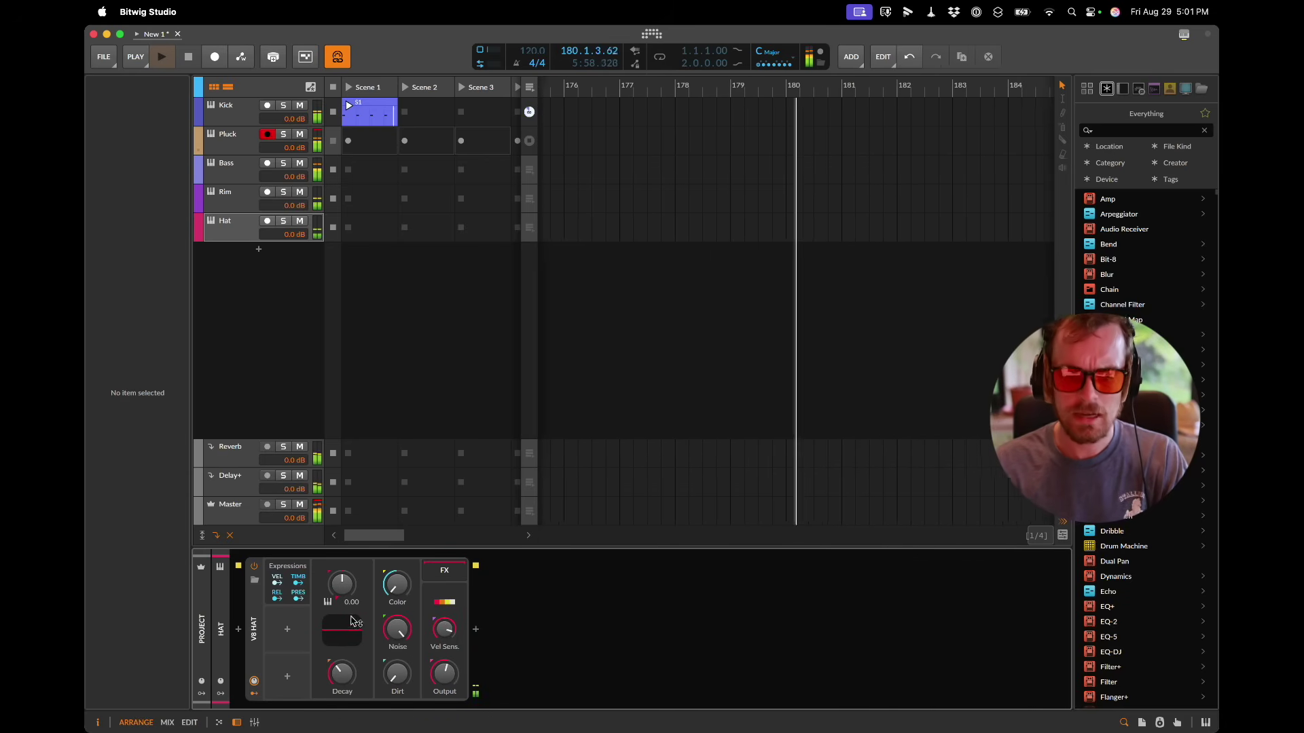
pyautogui.click(276, 583)
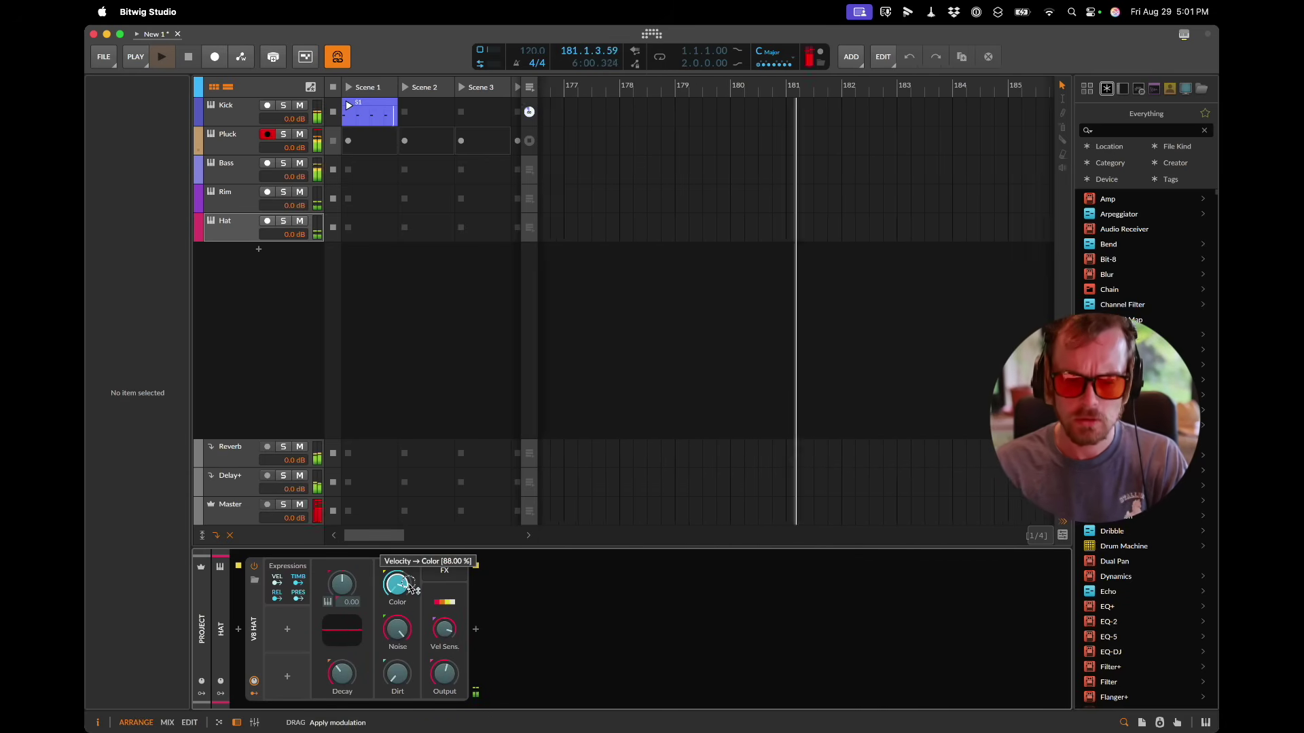
pyautogui.moveTo(401, 683); pyautogui.dragTo(401, 679)
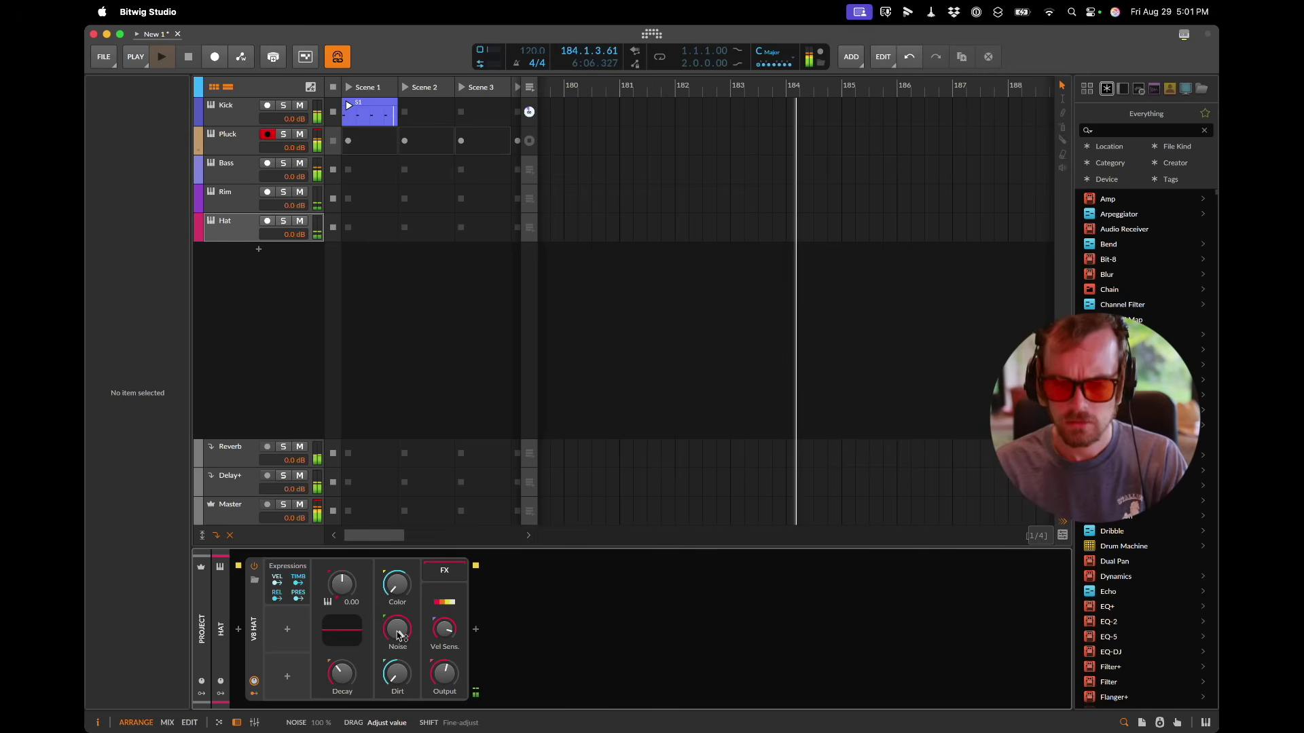
pyautogui.moveTo(400, 628); pyautogui.dragTo(410, 620)
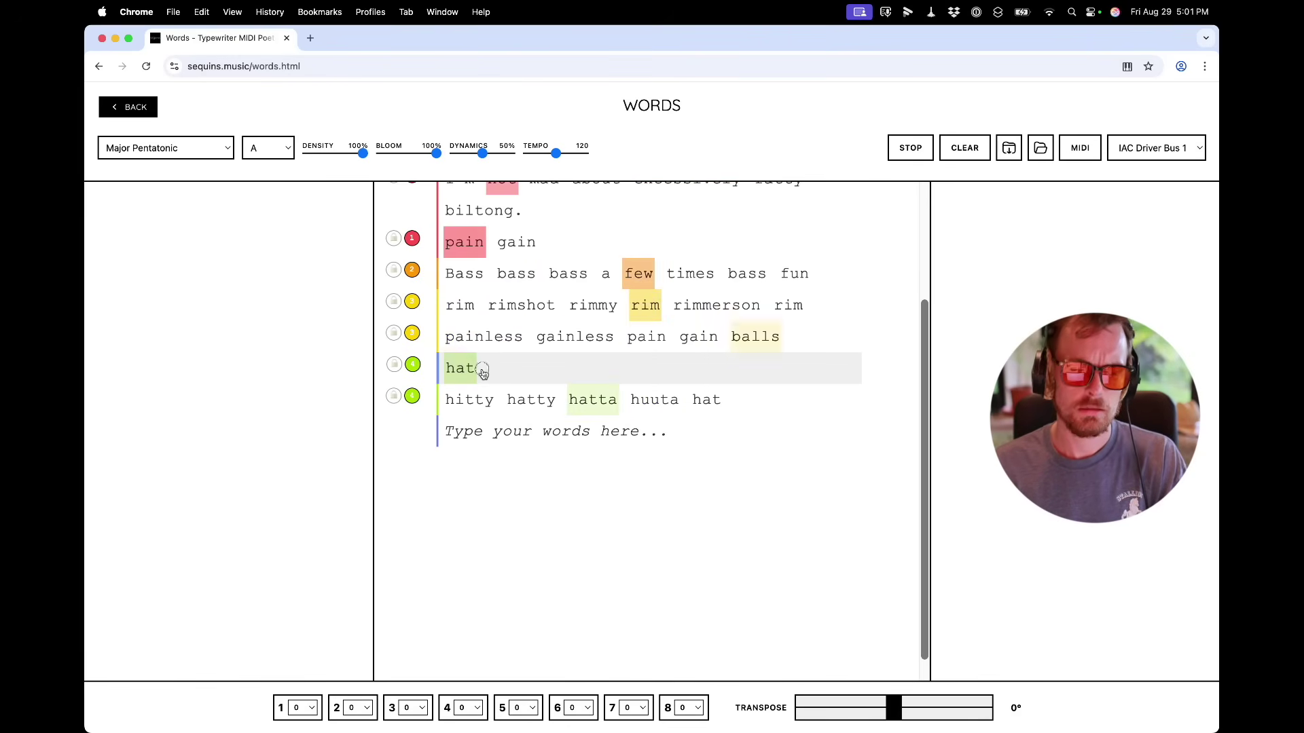
# Step: Switch to Words in Chrome and extend the first channel 4 line to "hat hatta hat hat hatta"
pyautogui.click(486, 373)
pyautogui.write('ha')
pyautogui.write('tta hat hat ha')
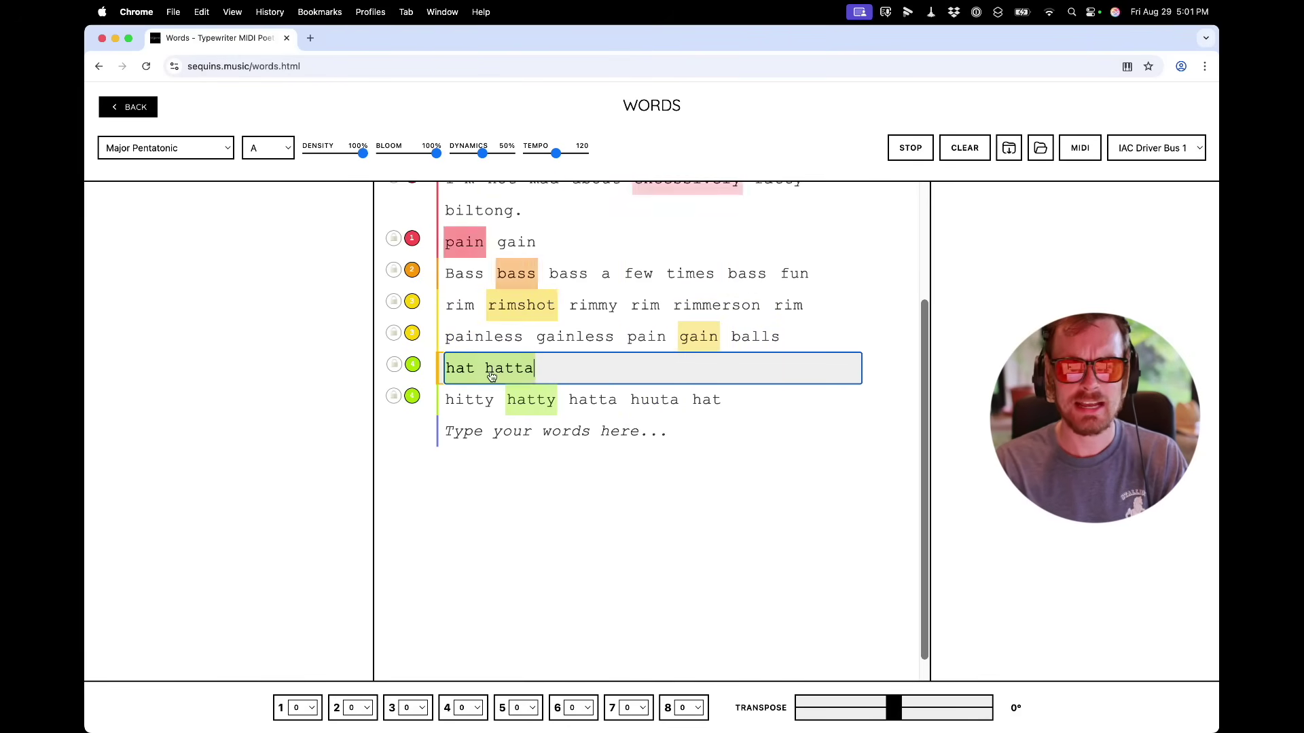
pyautogui.write('tta')
pyautogui.press('Return')
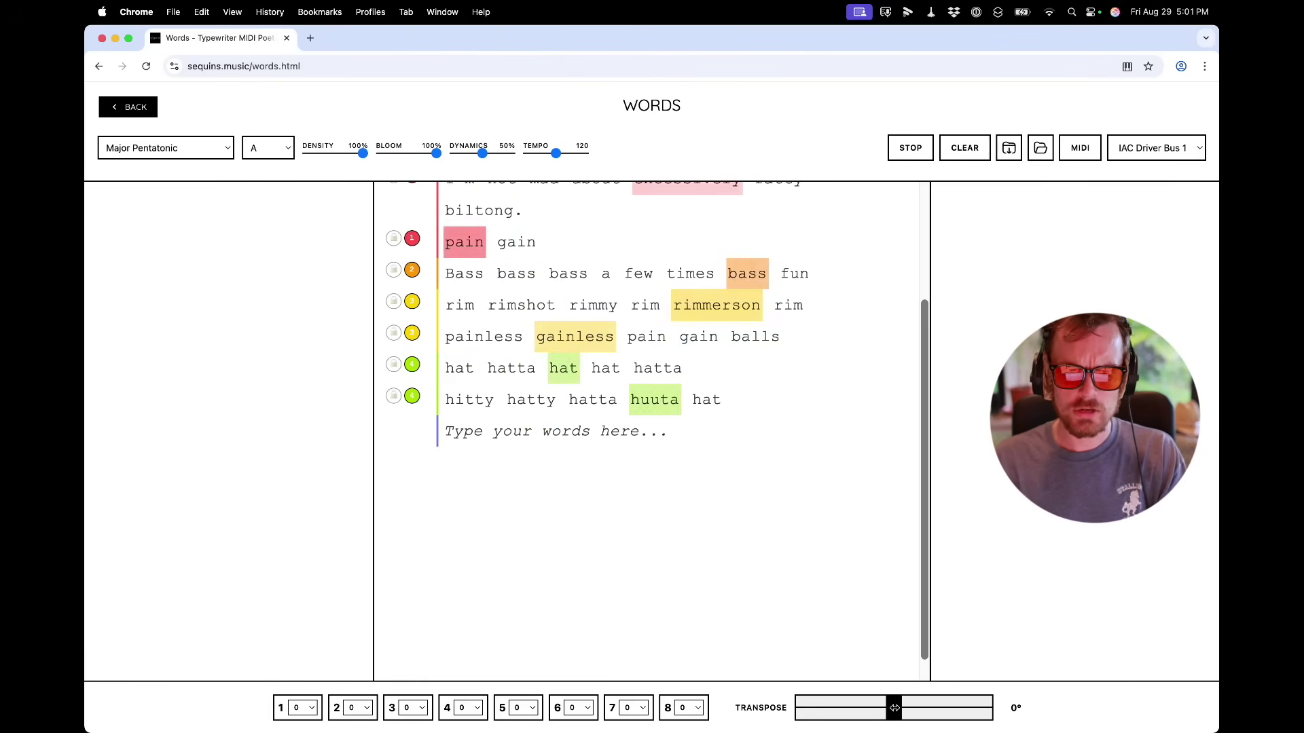
# Step: Transpose the playing pattern down to -3, return it to 0 and stop playback
pyautogui.moveTo(895, 706); pyautogui.dragTo(872, 710)
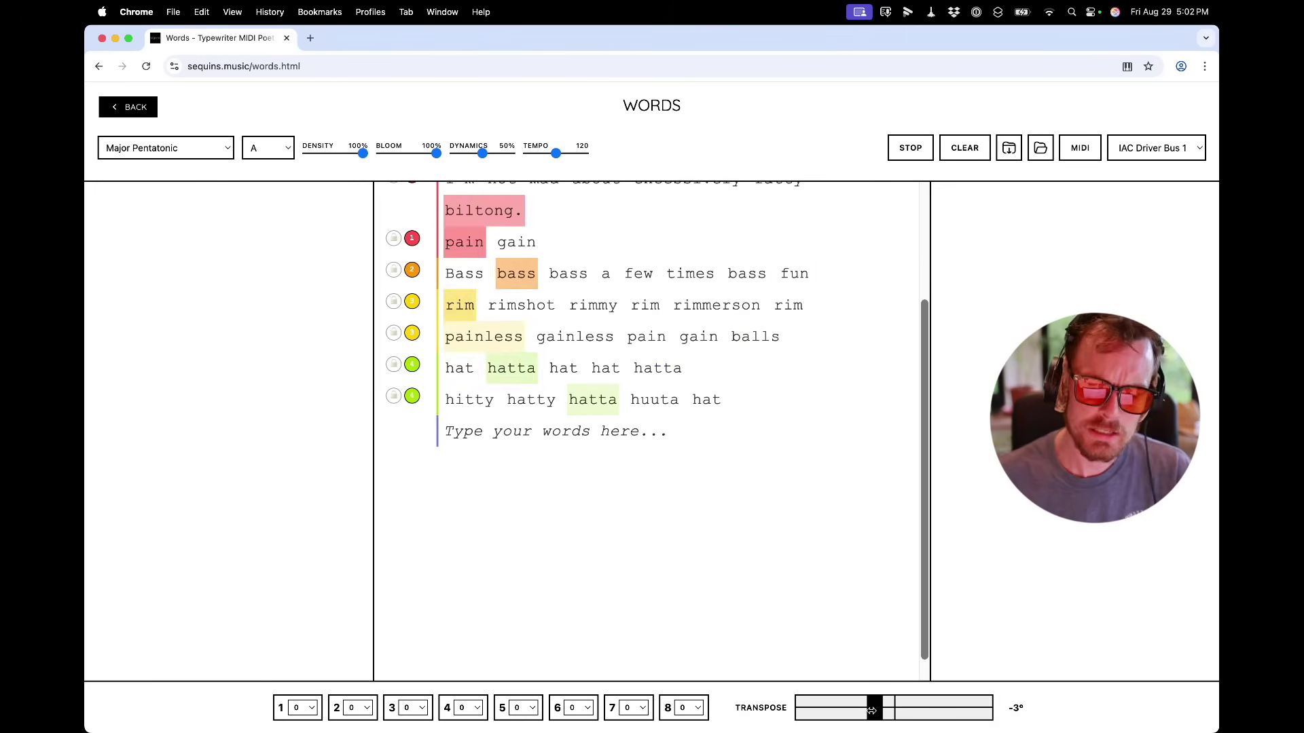
pyautogui.moveTo(871, 709)
pyautogui.mouseDown()
pyautogui.moveTo(917, 709)
pyautogui.moveTo(894, 709)
pyautogui.mouseUp()
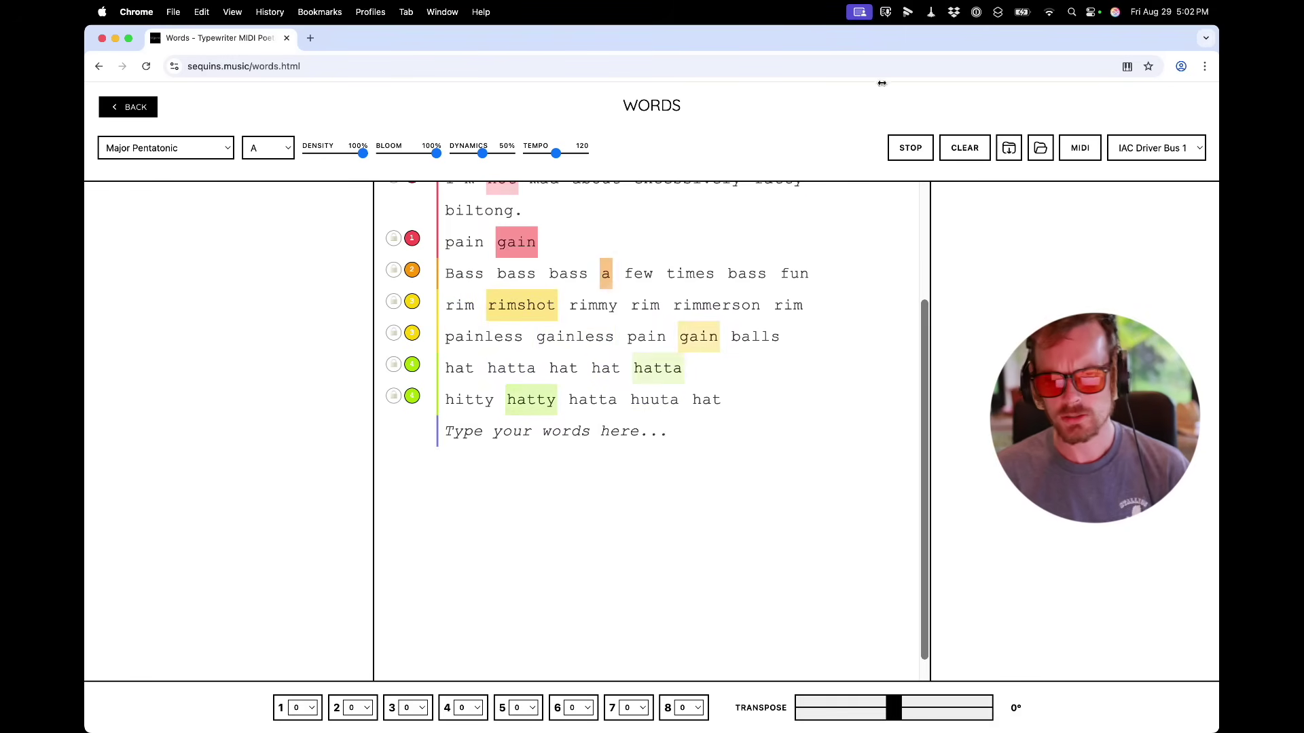
pyautogui.click(901, 145)
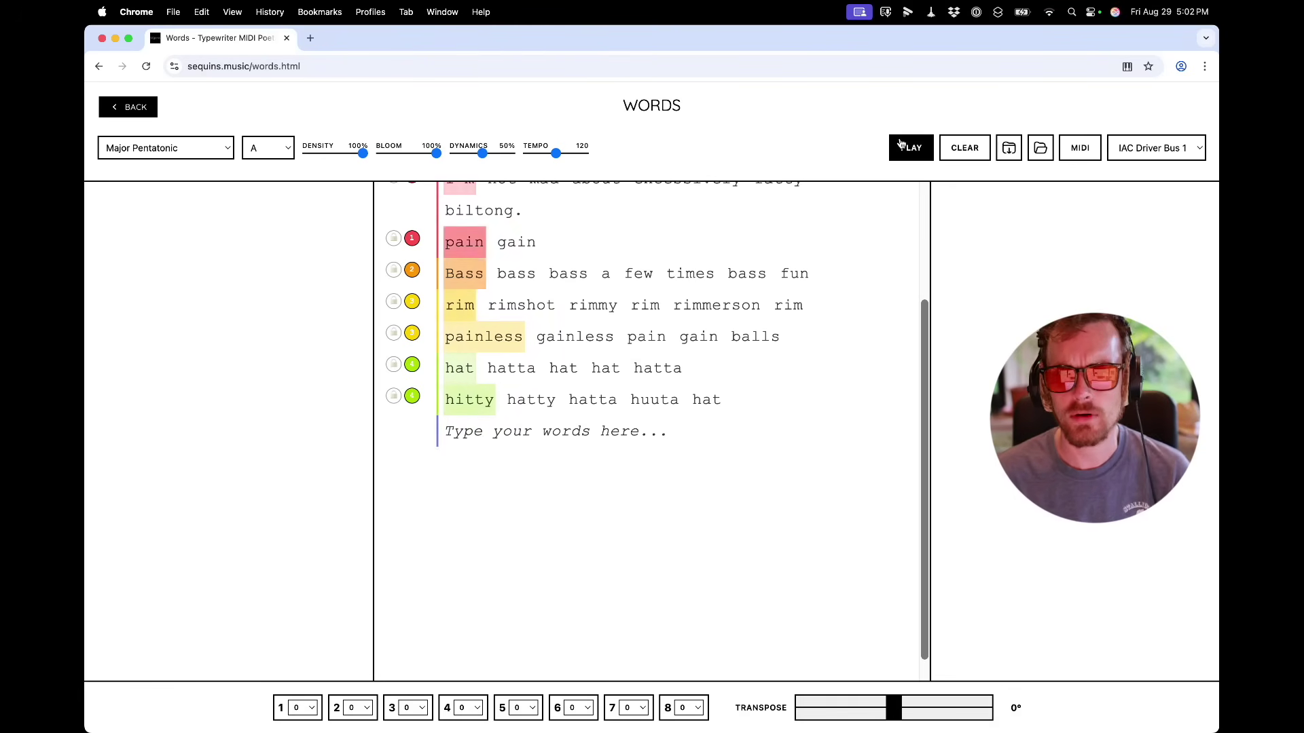
pyautogui.click(901, 143)
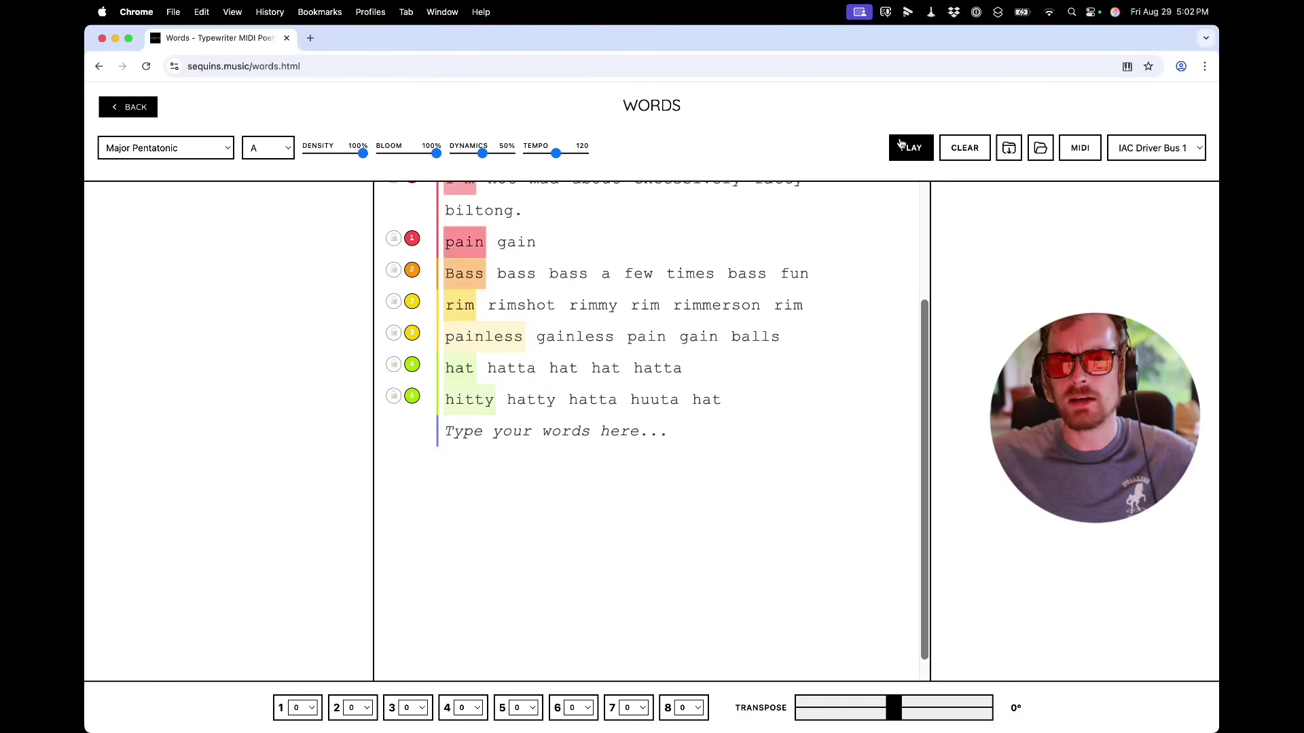
pyautogui.click(901, 143)
# Step: Play only the "I am a big fan of beef jerky." line and set the global transpose to -3
pyautogui.scroll(4, 646, 437)
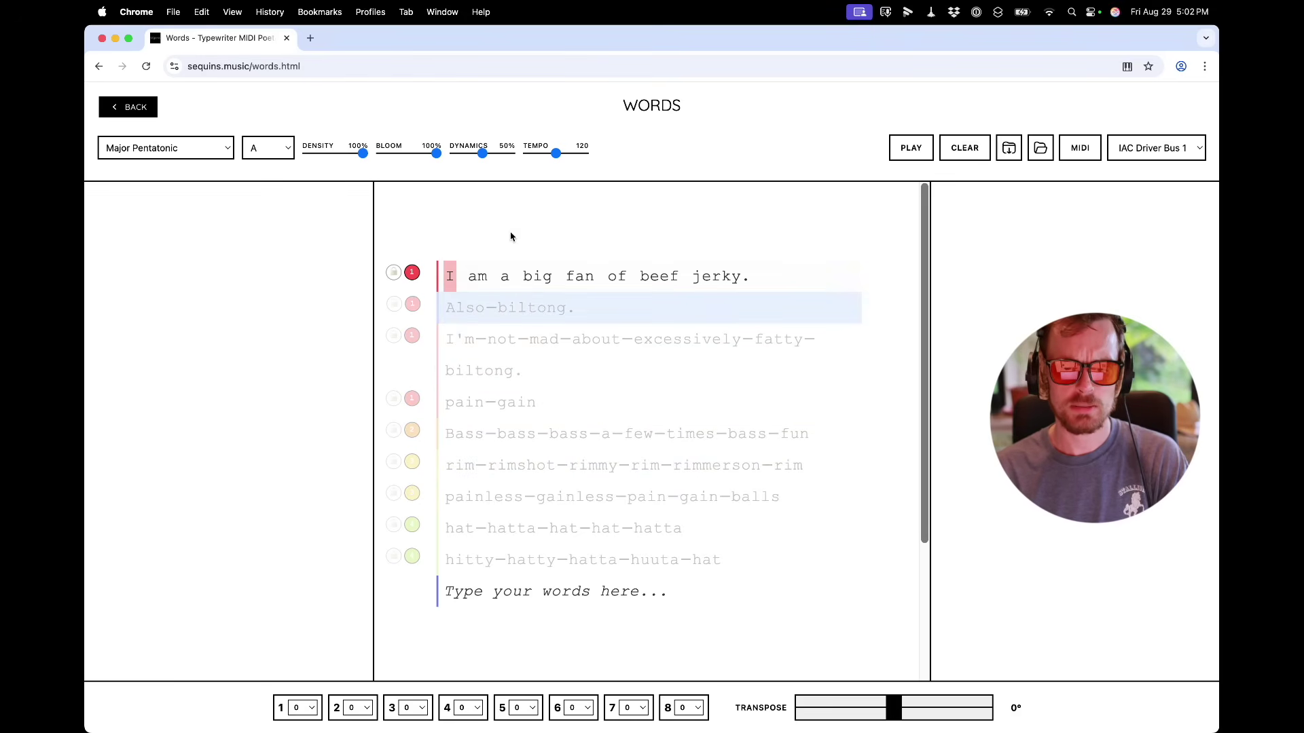
pyautogui.click(918, 151)
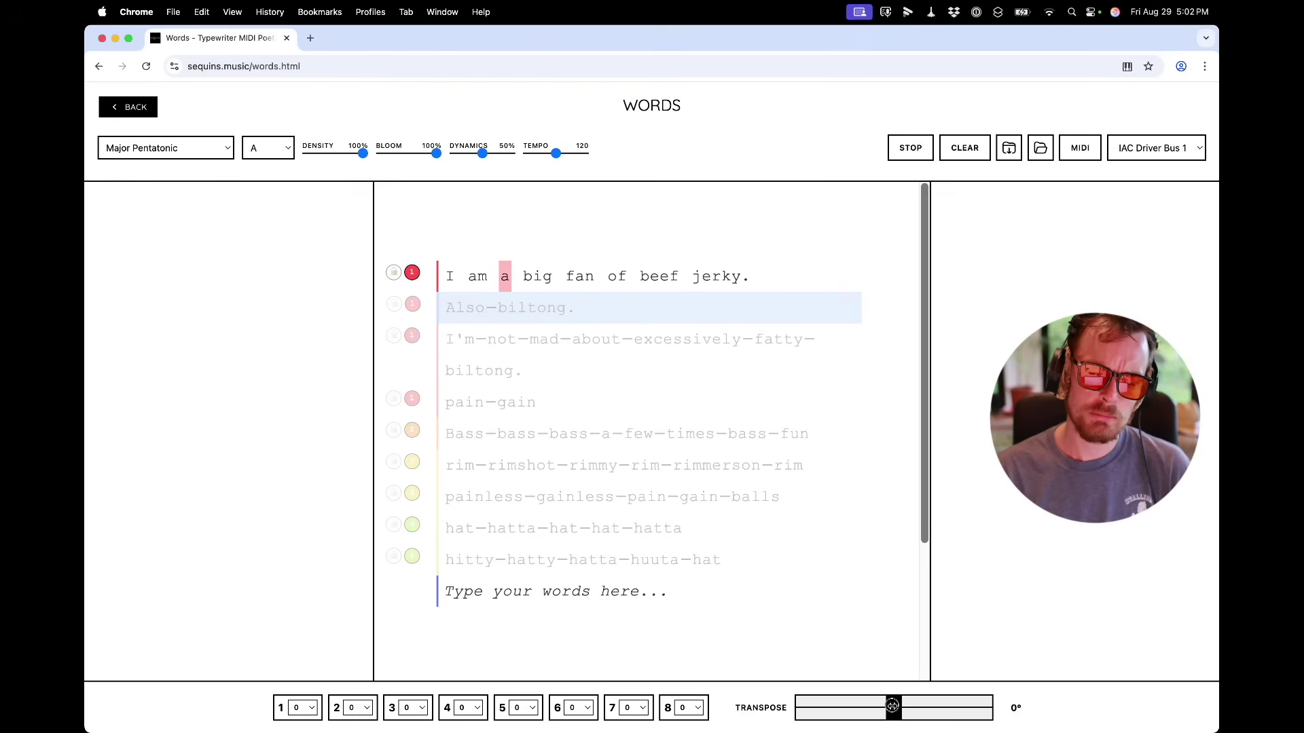
pyautogui.moveTo(892, 706); pyautogui.dragTo(885, 706)
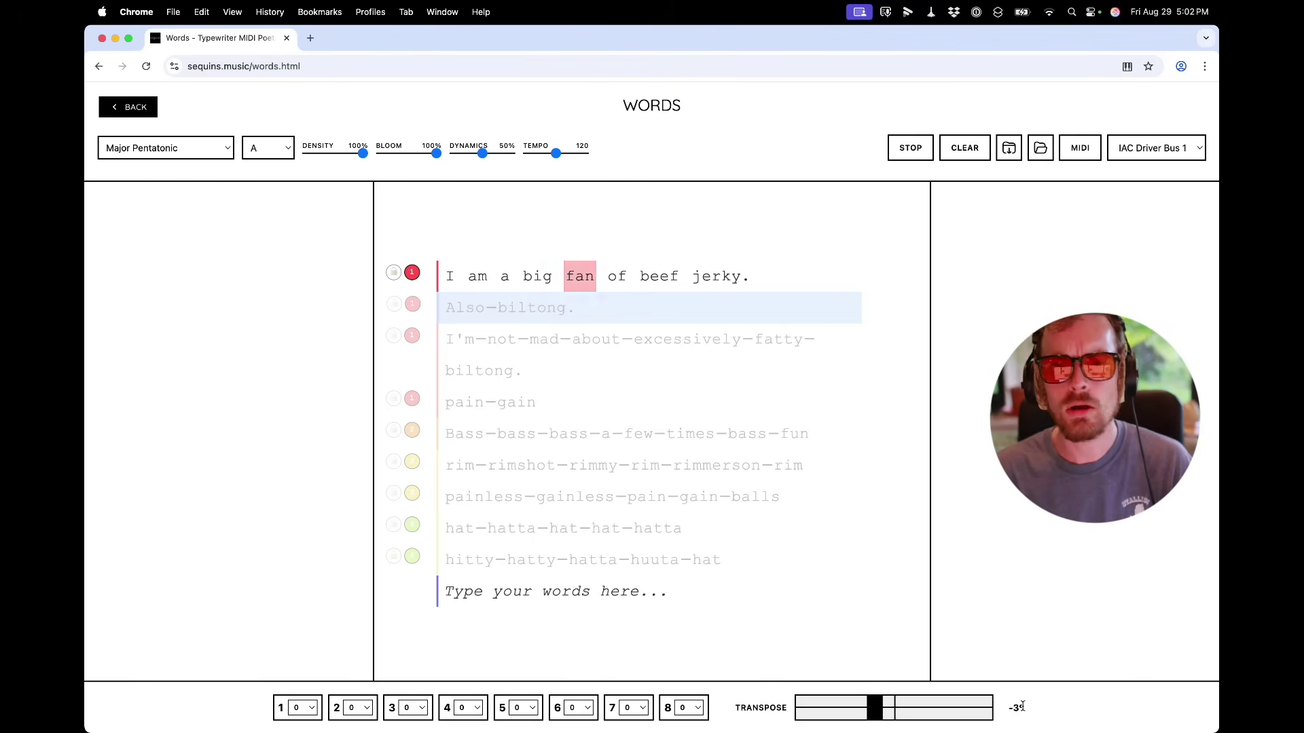
# Step: Unmute the "Also biltong." line, try a transpose of +4 and reset the transpose to 0
pyautogui.click(506, 309)
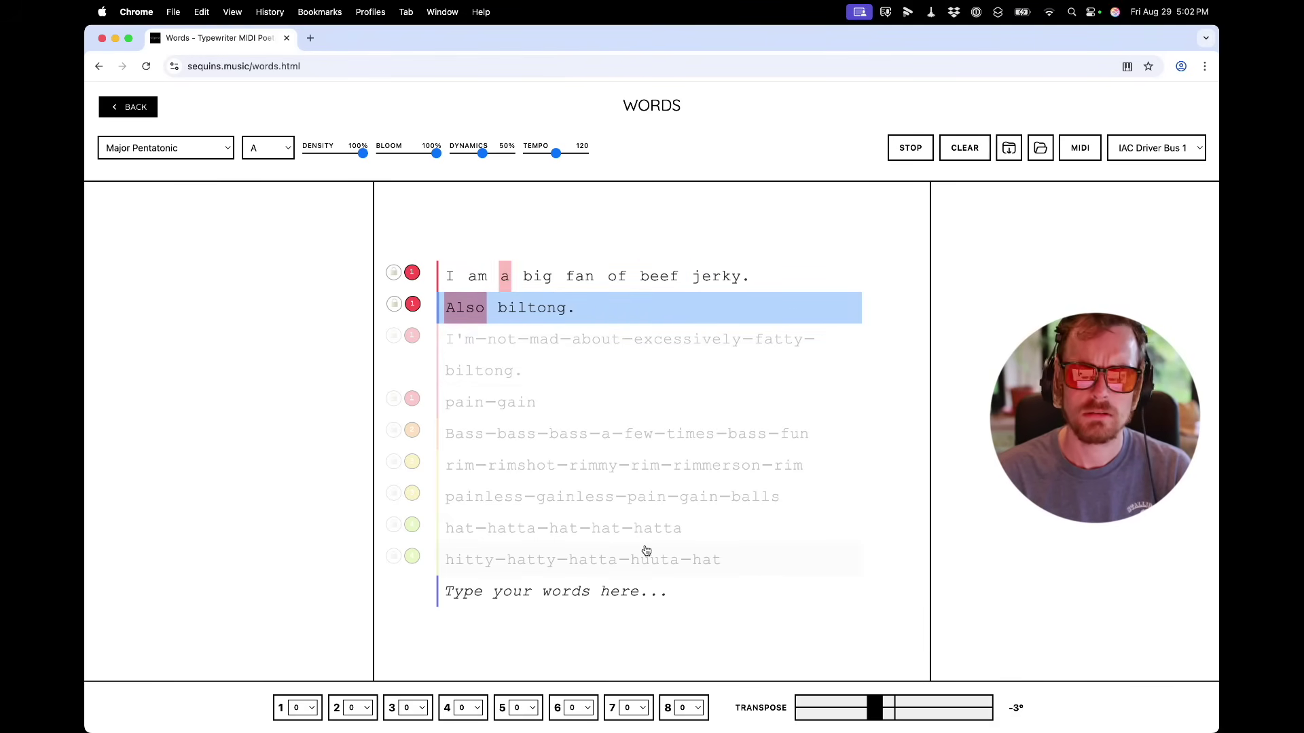
pyautogui.doubleClick(872, 706)
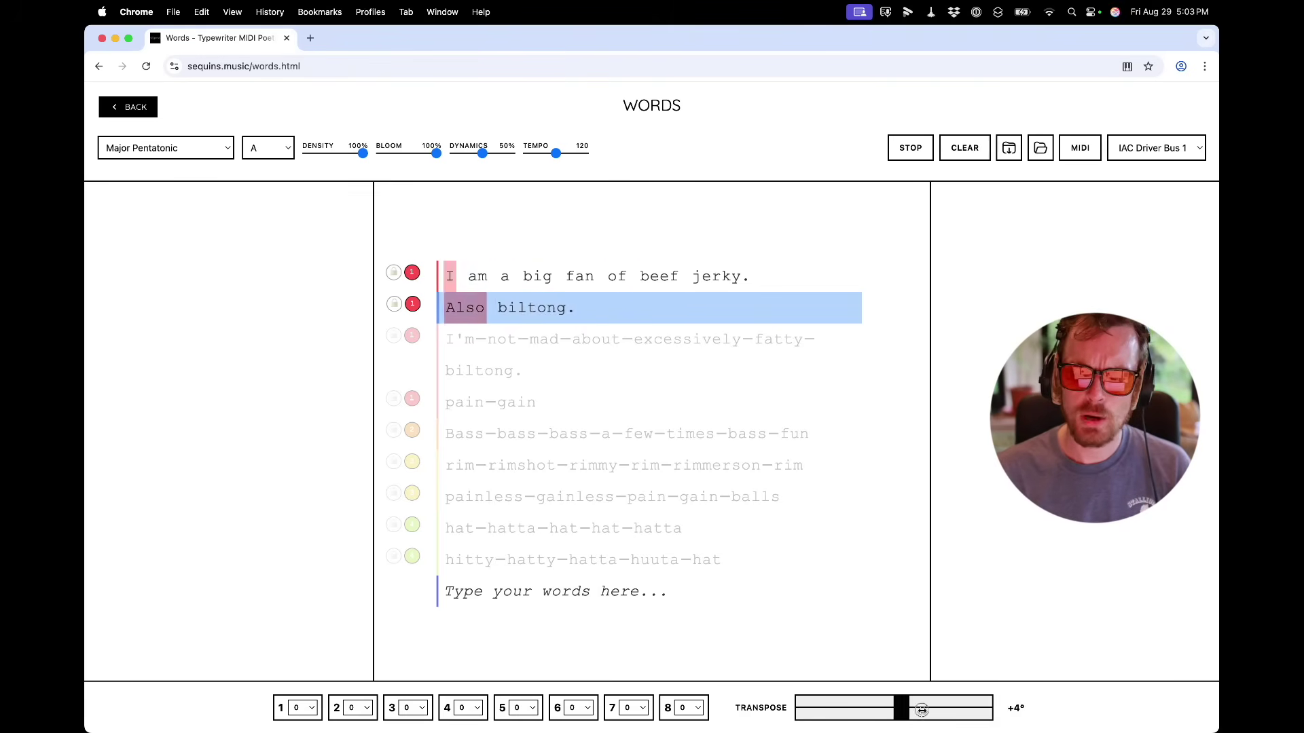
pyautogui.moveTo(894, 708)
pyautogui.mouseDown()
pyautogui.moveTo(975, 708)
pyautogui.moveTo(804, 708)
pyautogui.moveTo(930, 708)
pyautogui.moveTo(888, 711)
pyautogui.mouseUp()
pyautogui.doubleClick(888, 711)
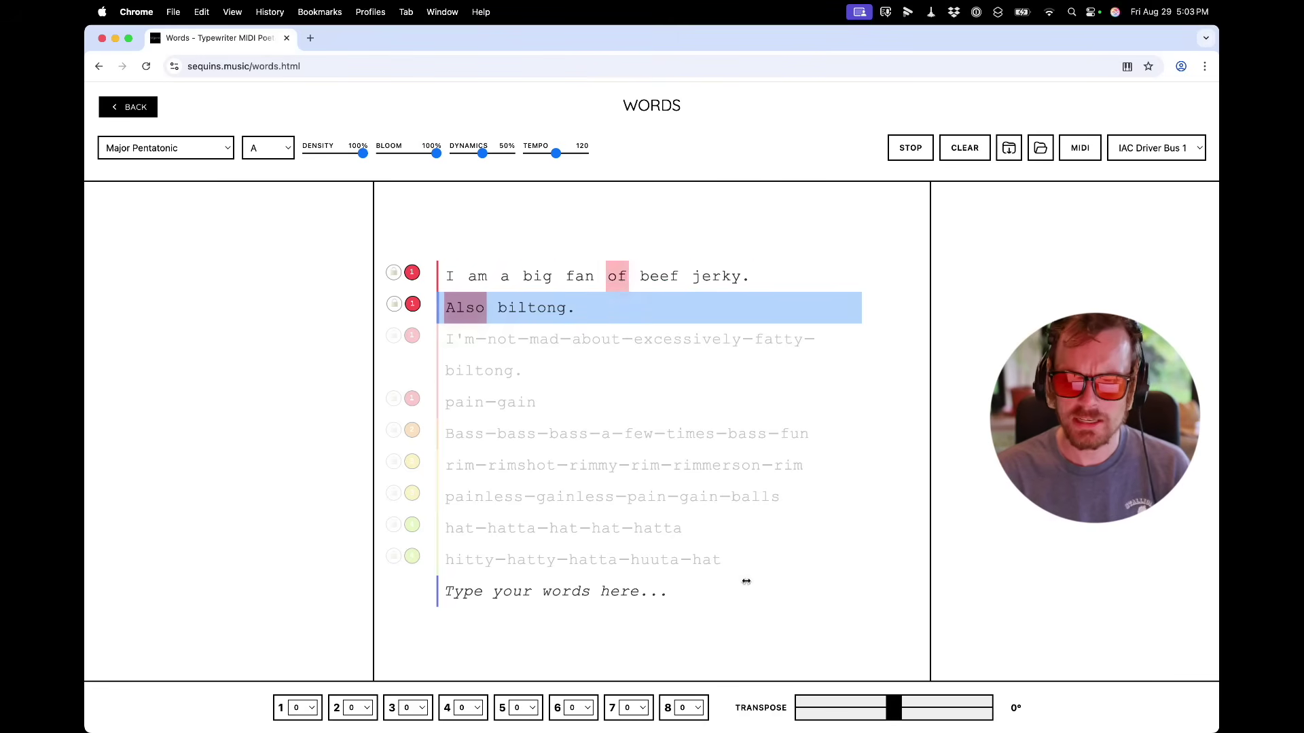
# Step: Lock the "Also biltong." line against transposing, test it with a -3 transpose and return to 0
pyautogui.click(394, 305)
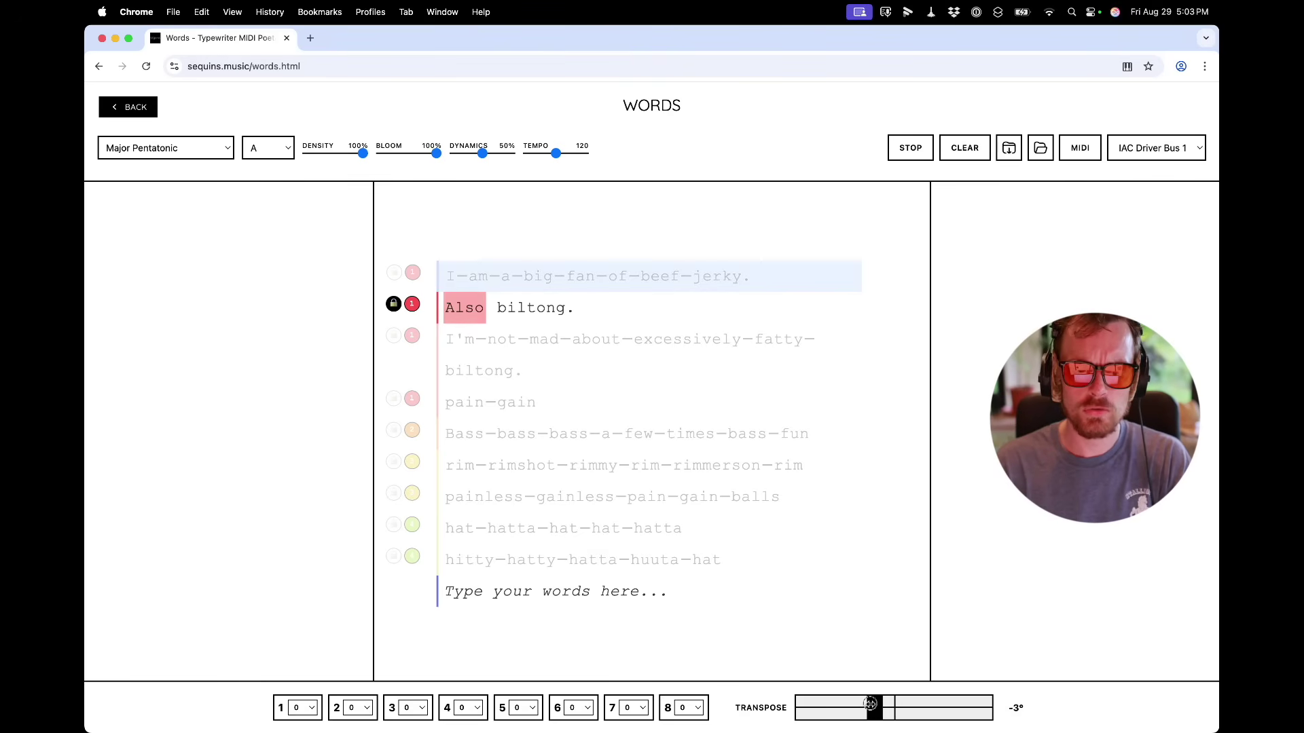
pyautogui.moveTo(938, 708); pyautogui.dragTo(846, 715)
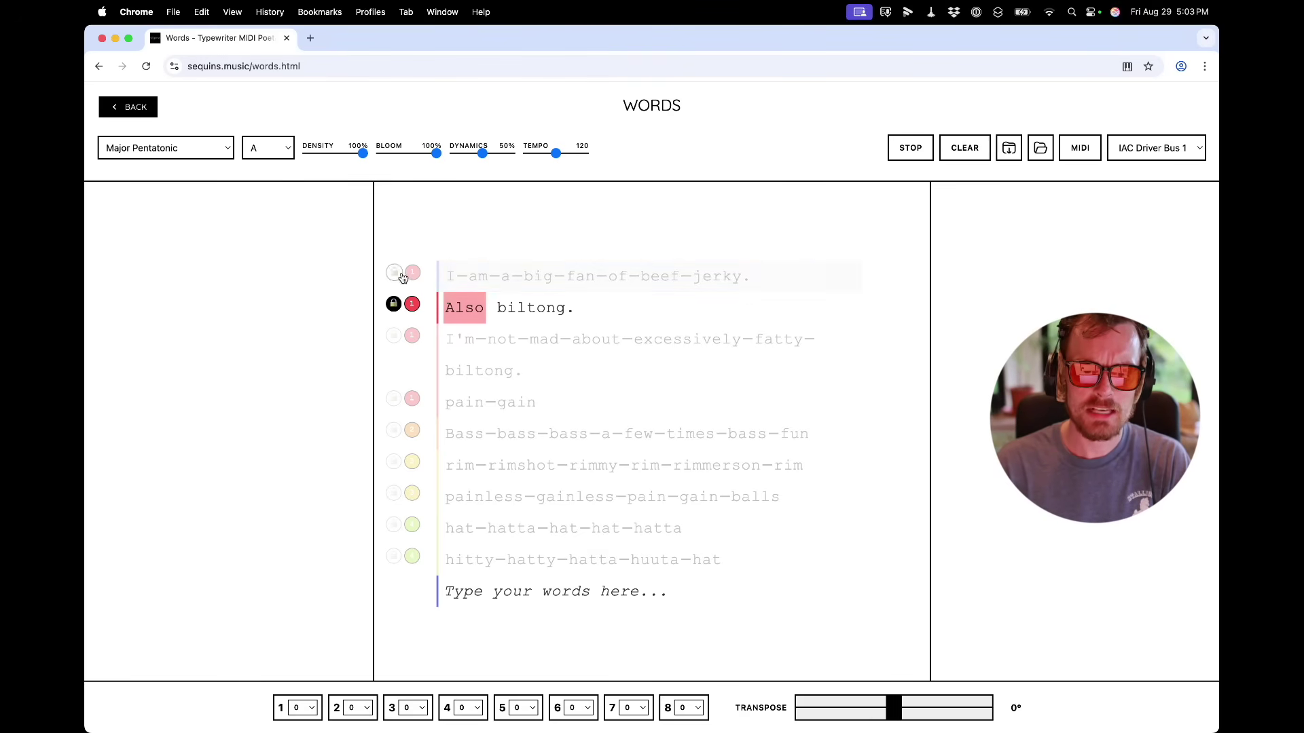
# Step: Unmute the "I am a big fan of beef jerky." line, audition transposes such as -2 and +5, and return to 0
pyautogui.click(479, 272)
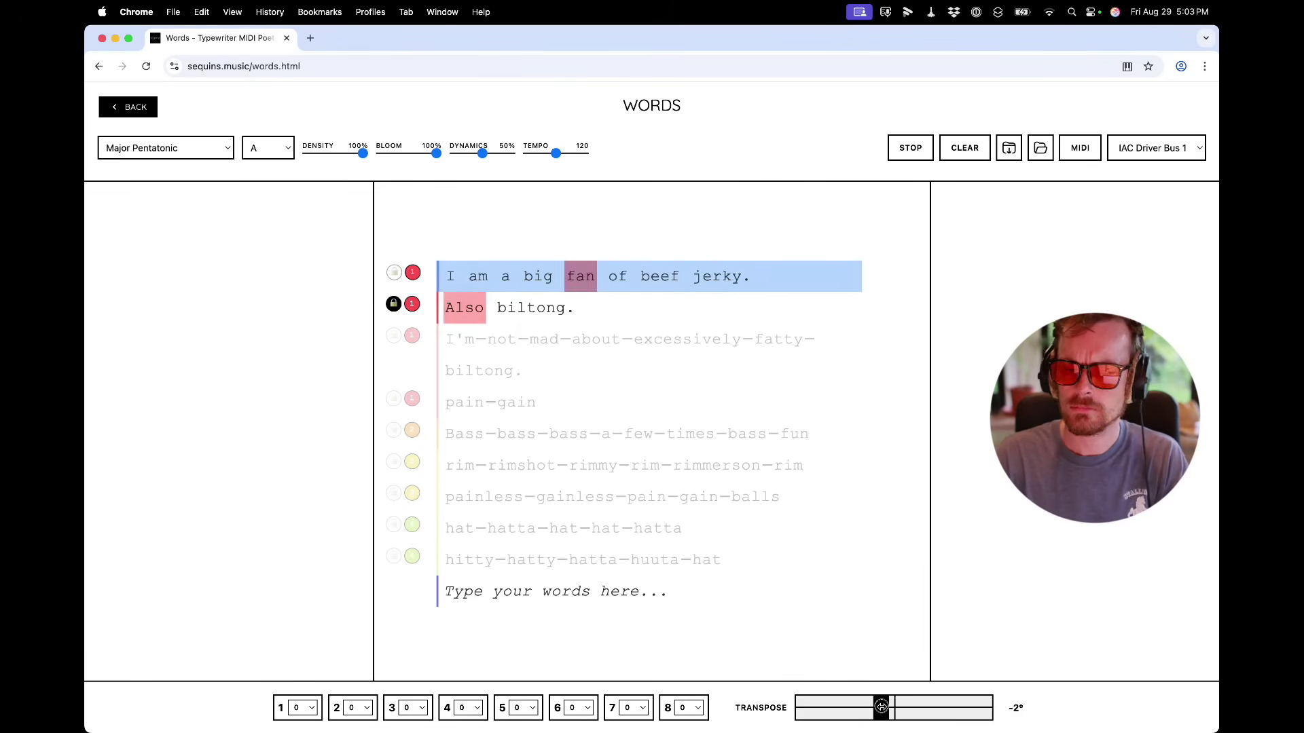
pyautogui.moveTo(881, 707); pyautogui.dragTo(885, 707)
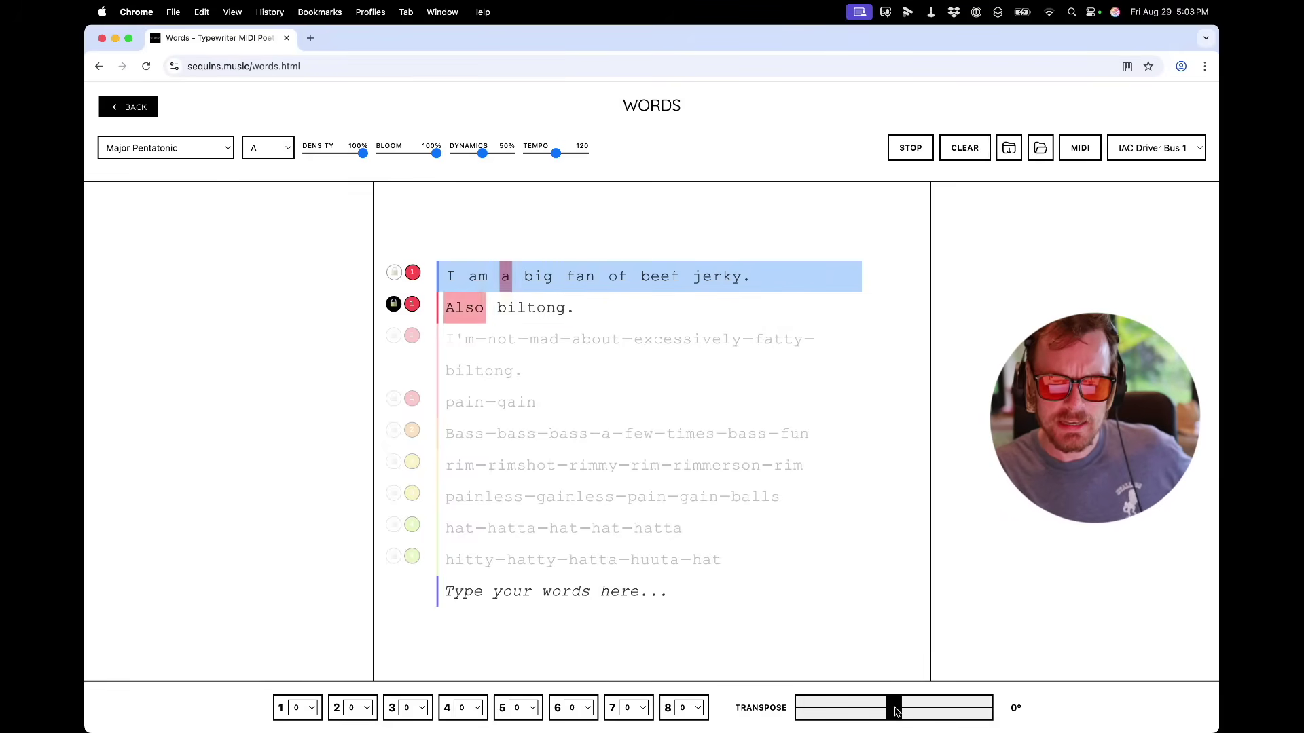
pyautogui.moveTo(906, 708); pyautogui.dragTo(918, 709)
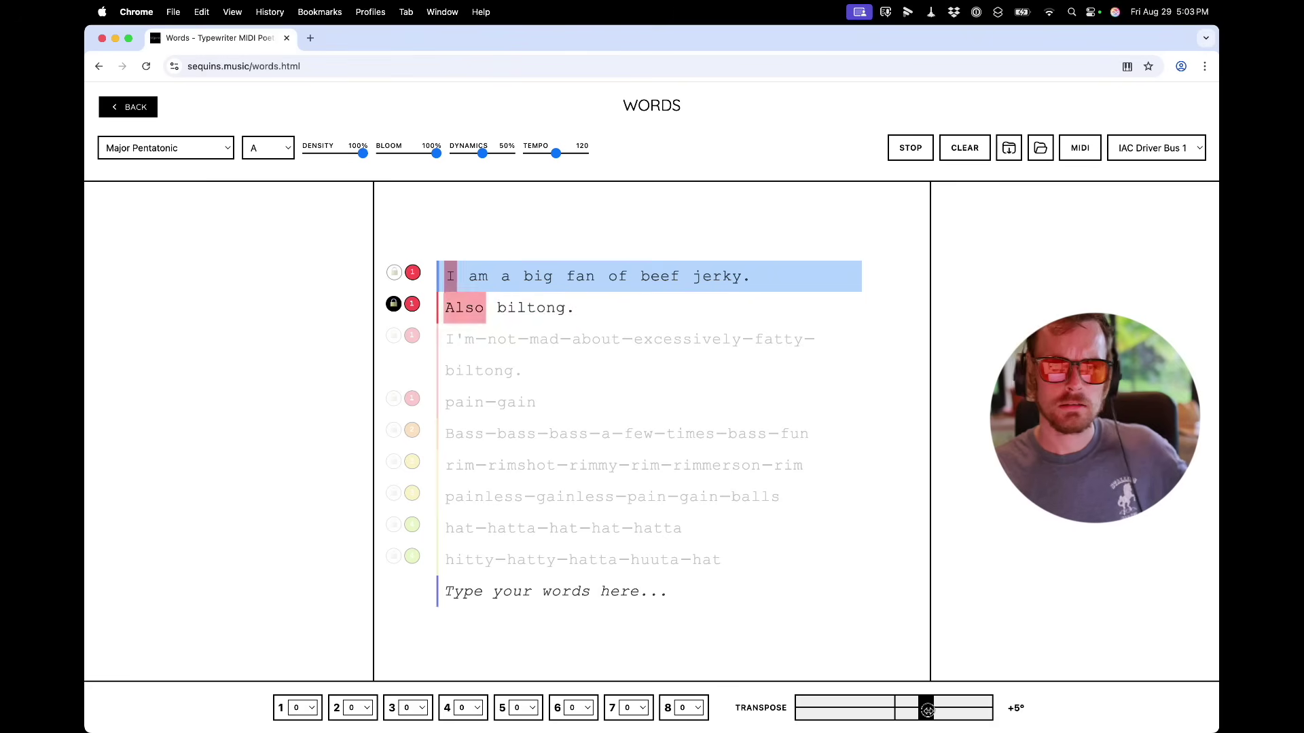
pyautogui.moveTo(943, 711); pyautogui.dragTo(945, 712)
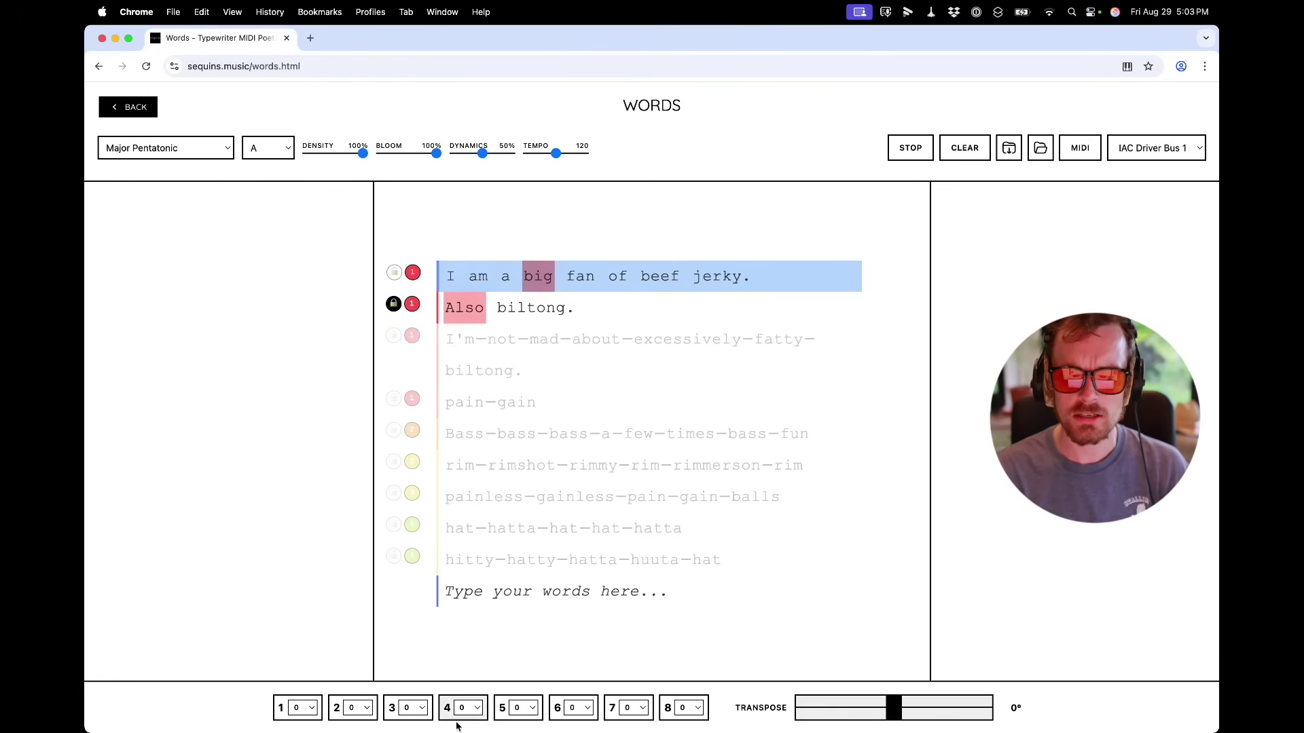
# Step: Set transpose preset 2 to -2 and transpose preset 3 to +2
pyautogui.click(364, 707)
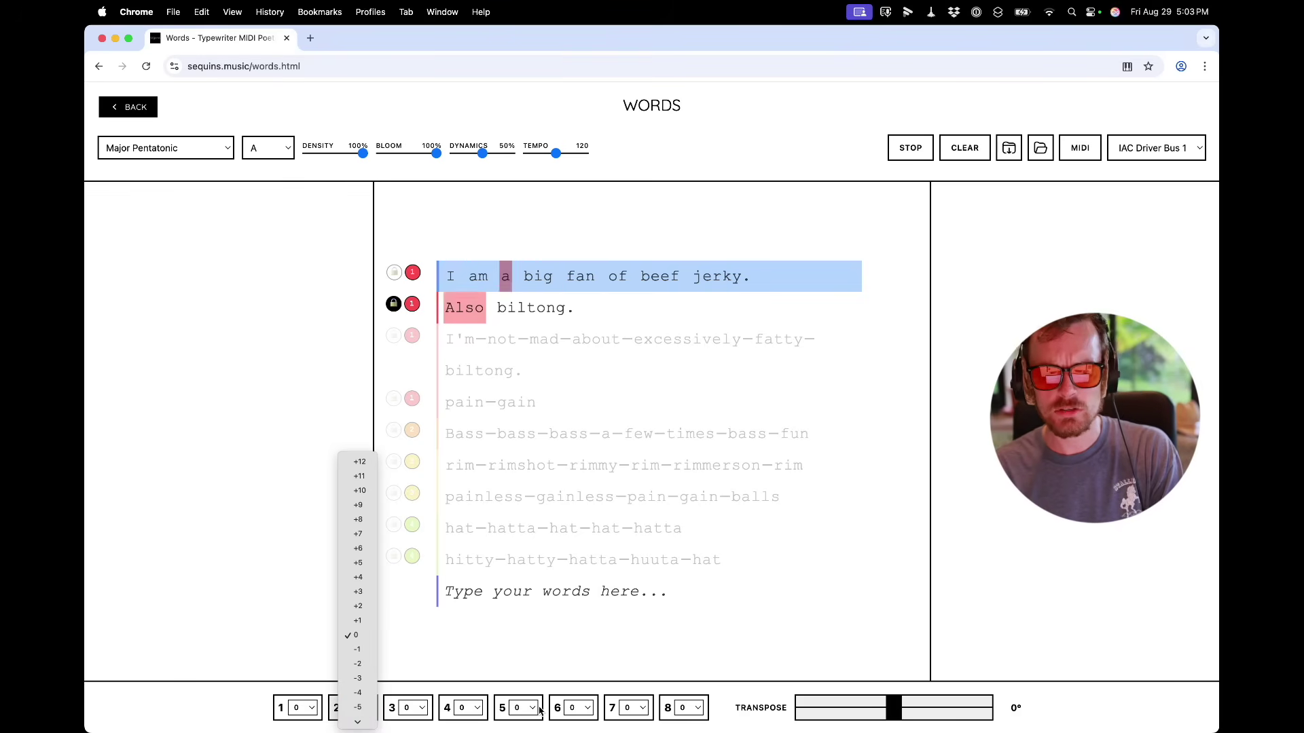
pyautogui.click(364, 665)
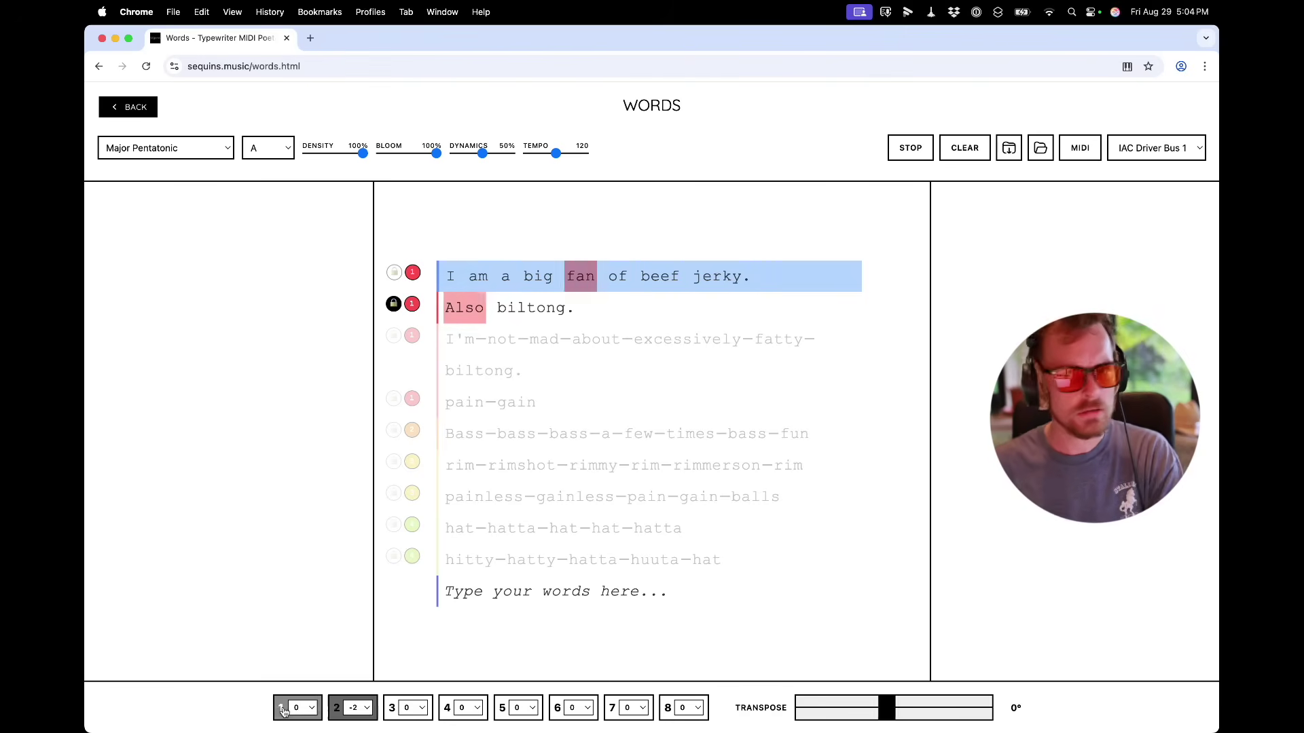
pyautogui.click(412, 707)
pyautogui.moveTo(420, 722)
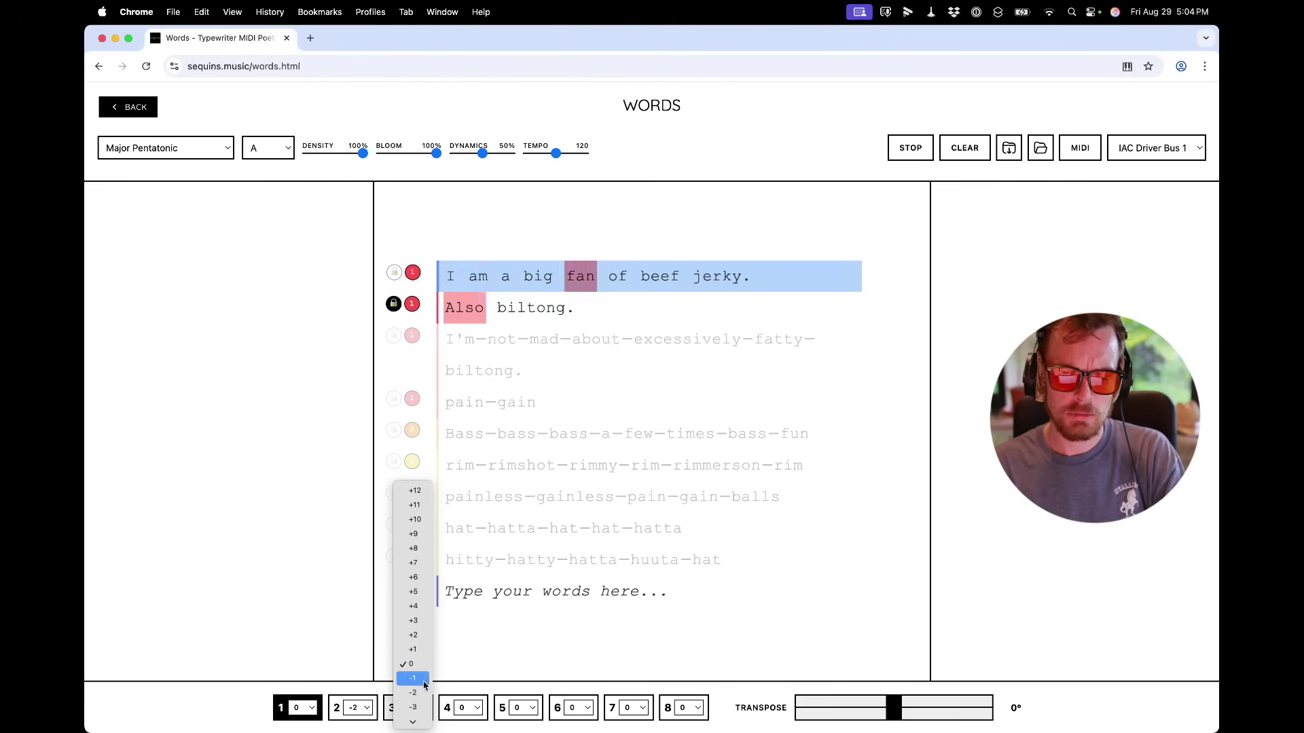
pyautogui.click(354, 662)
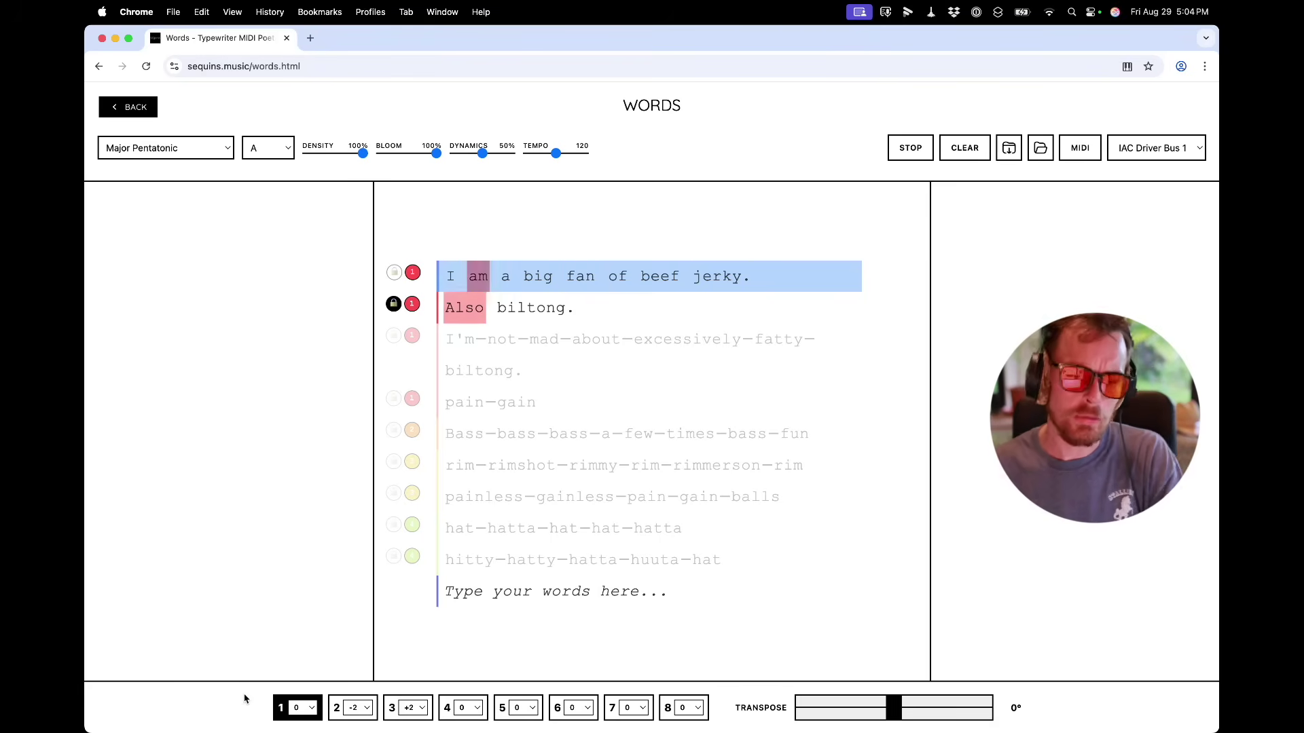
# Step: Unmute the "pain gain" line and toggle its transpose lock on and off again
pyautogui.click(483, 414)
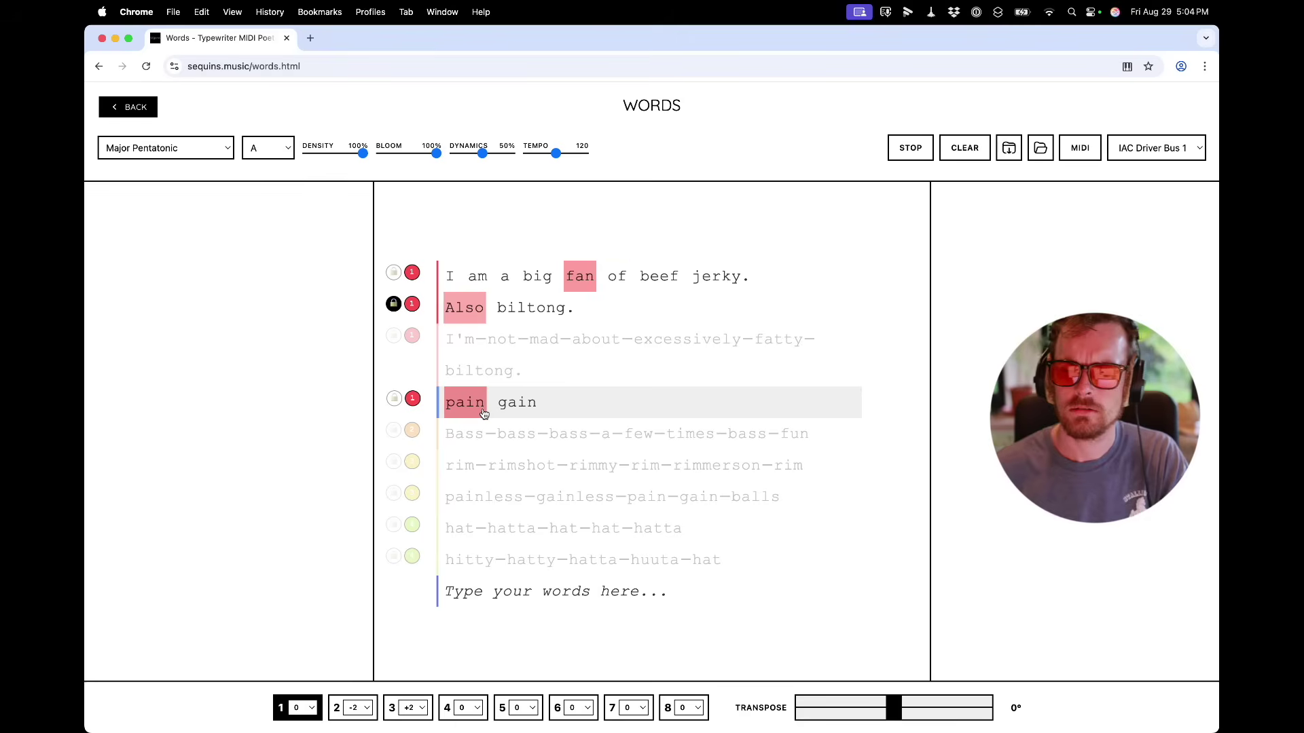
pyautogui.click(395, 399)
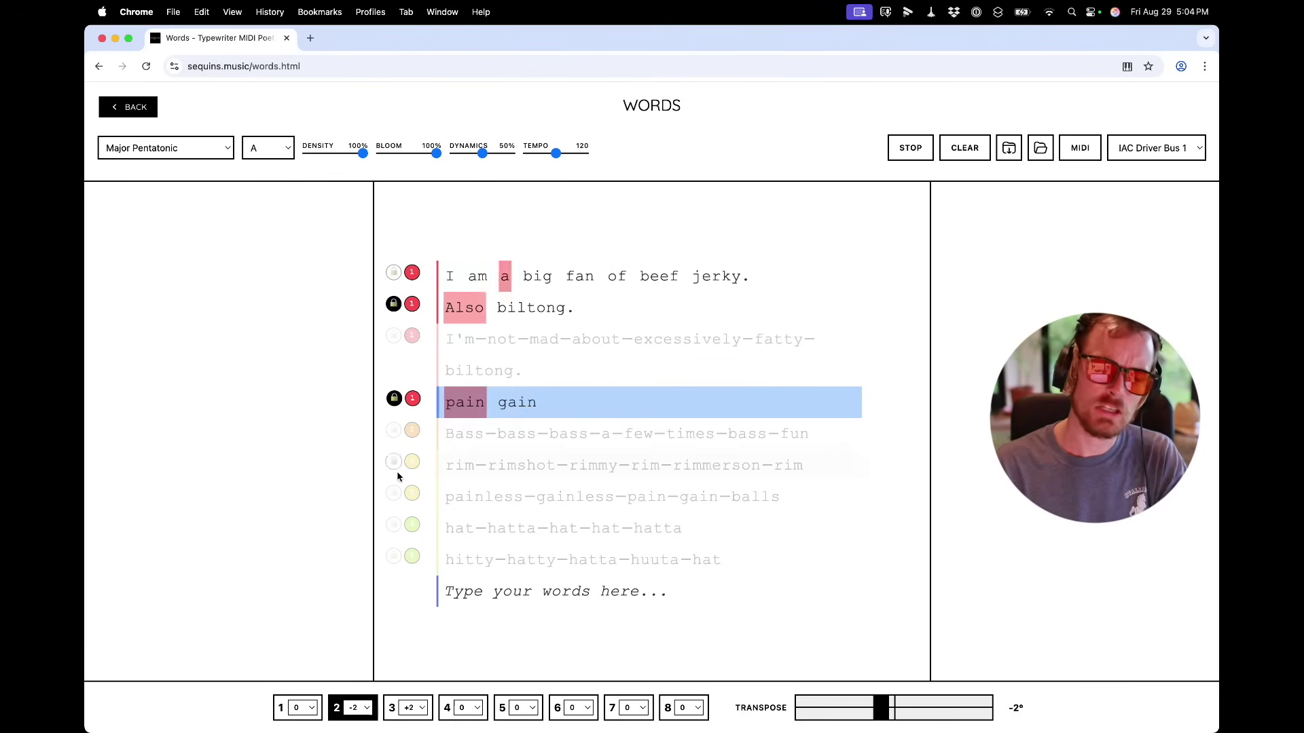
pyautogui.click(394, 398)
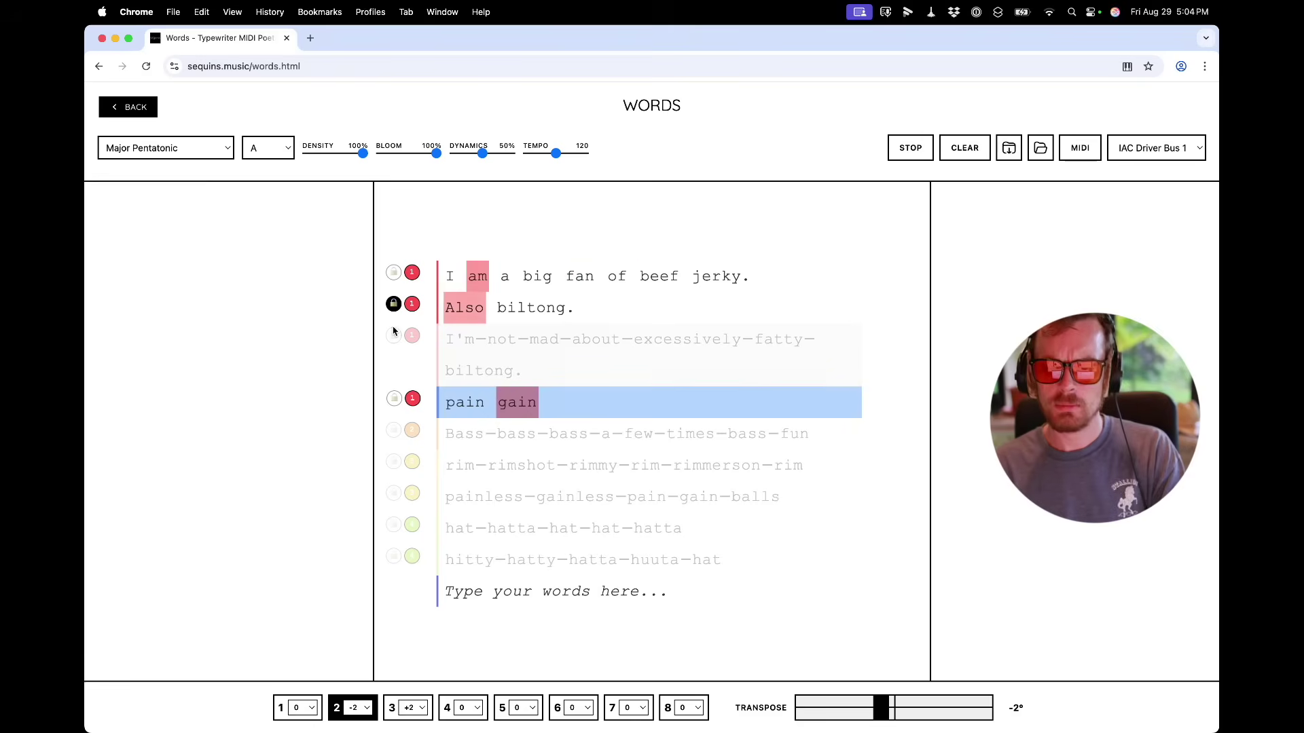
# Step: Activate transpose preset 1, then unmute the "I'm not mad about excessively fatty biltong." line and lock its transpose
pyautogui.click(497, 351)
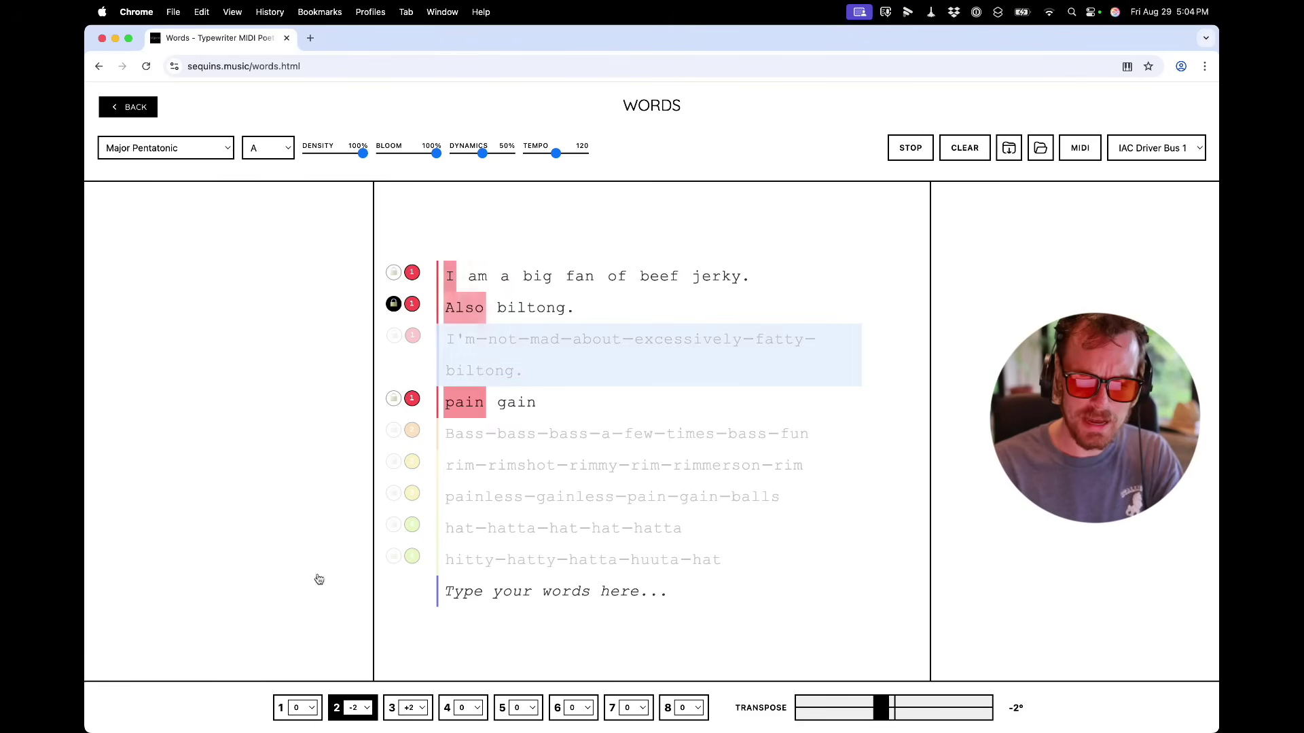
pyautogui.click(280, 708)
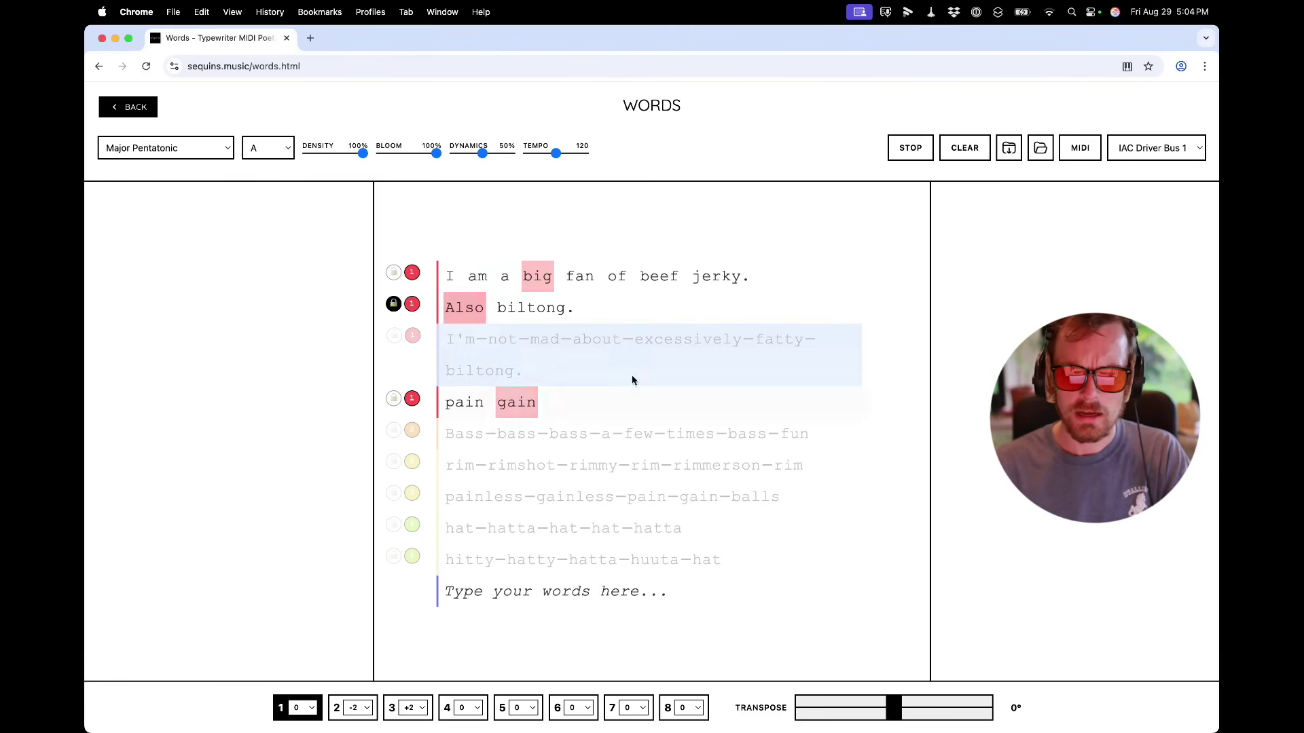
pyautogui.click(566, 337)
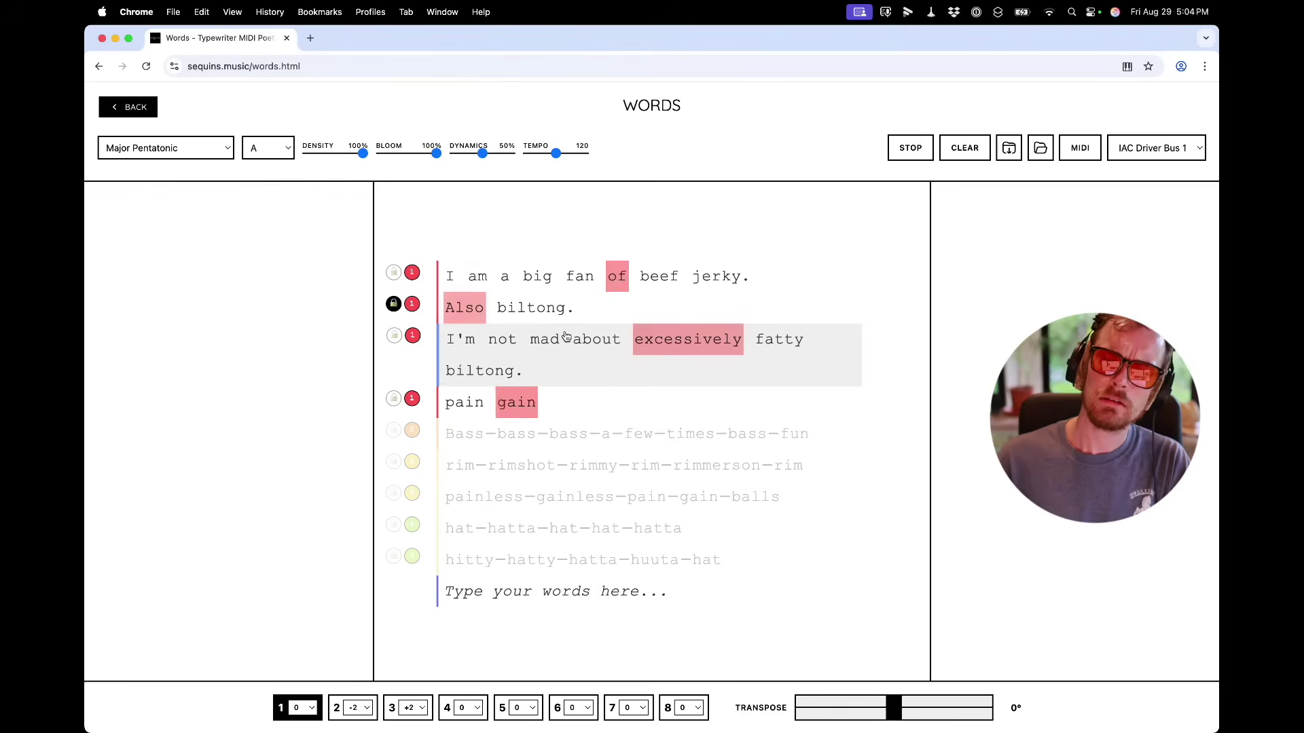
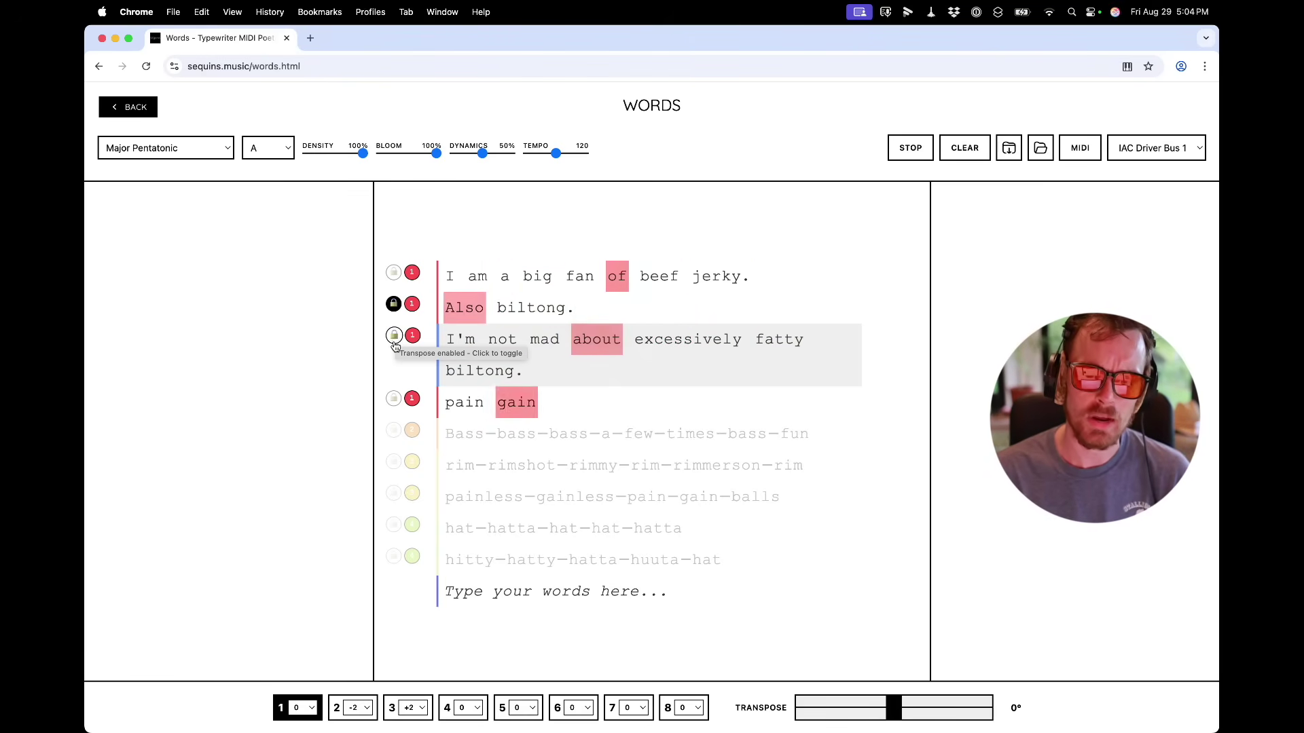
pyautogui.click(394, 343)
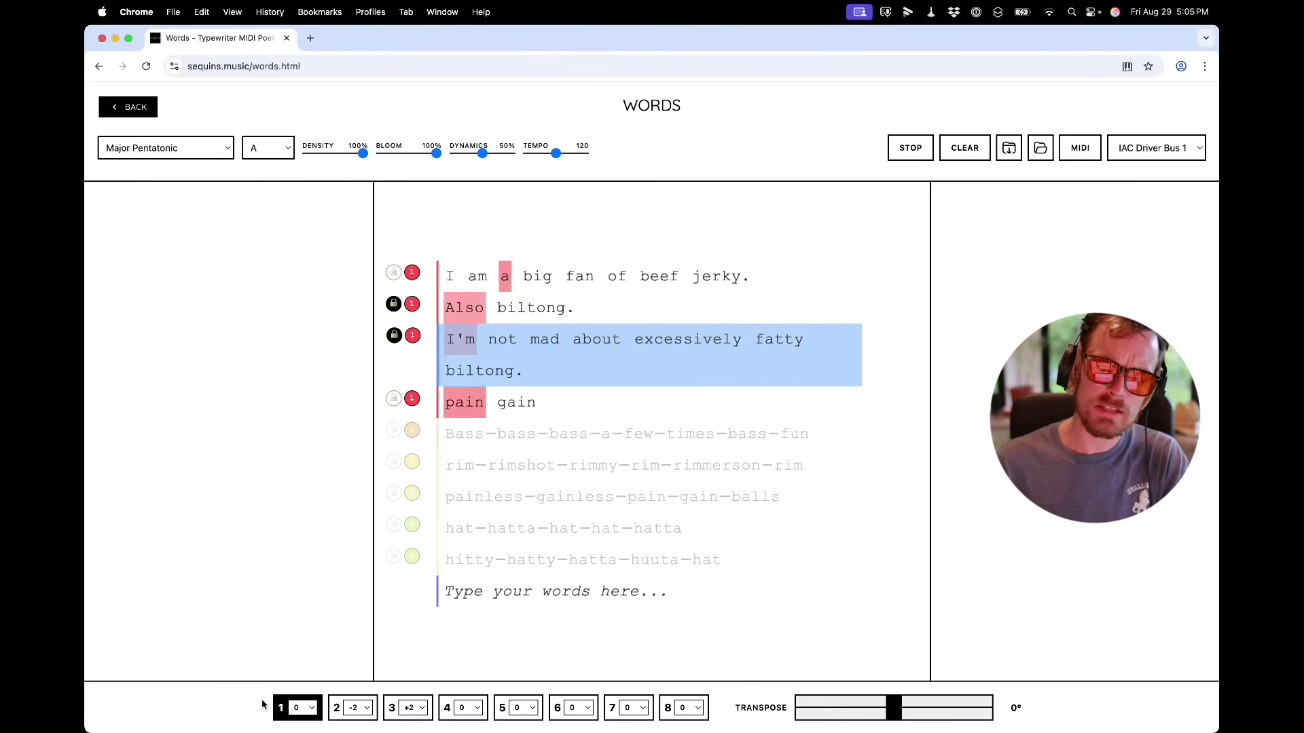
# Step: Activate transpose preset 2, then change preset 3 to -3 and activate it
pyautogui.press('2')
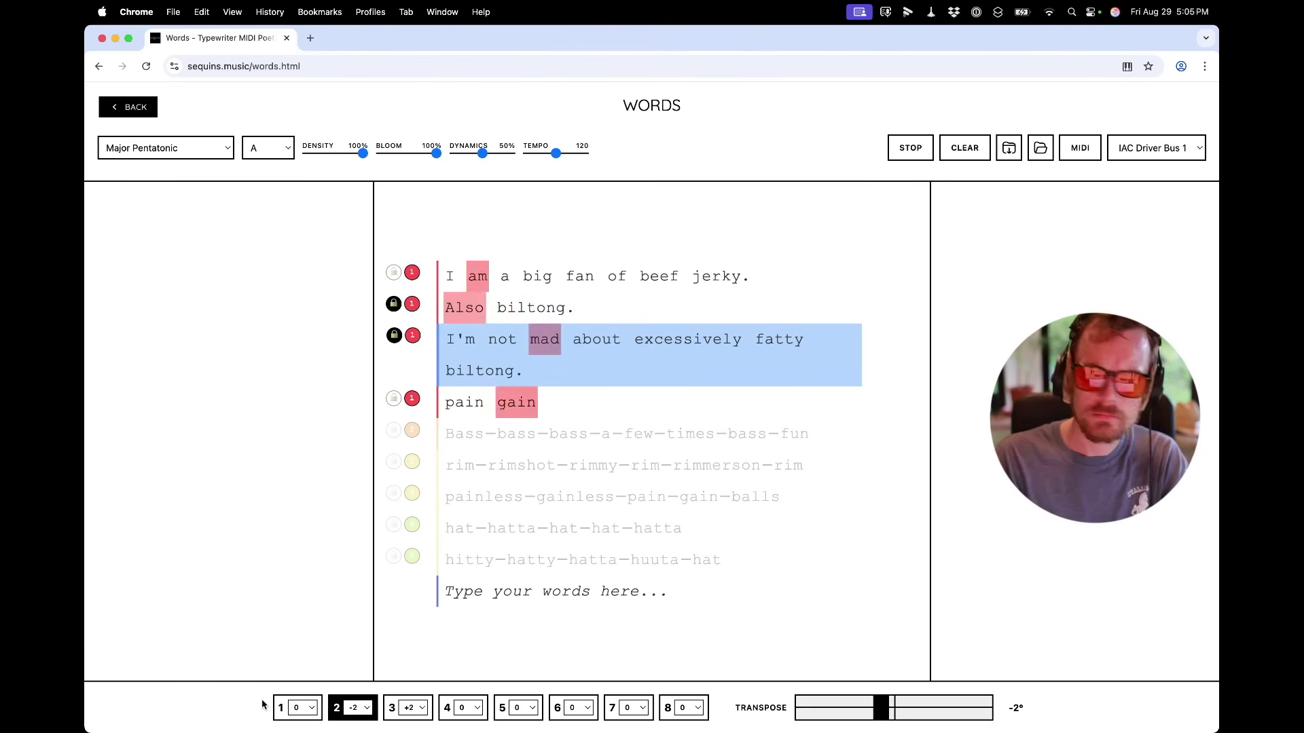
pyautogui.click(409, 708)
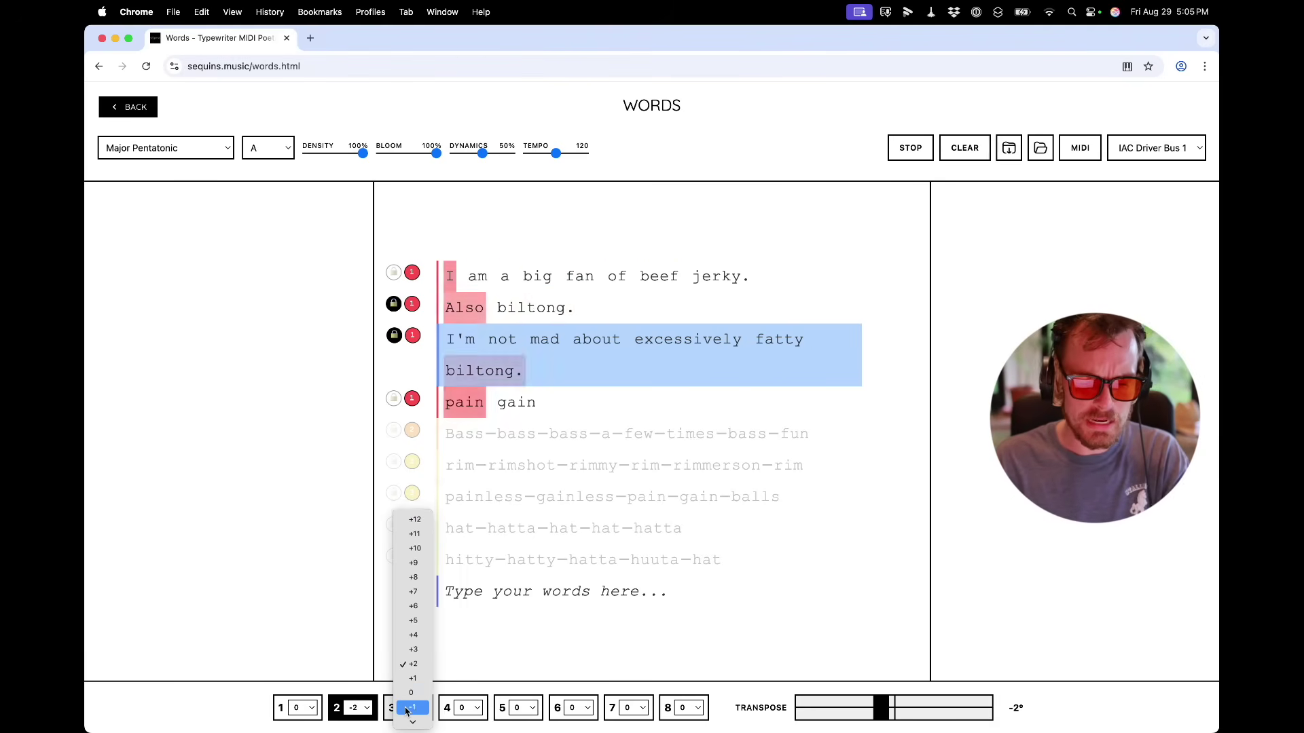
pyautogui.click(411, 708)
pyautogui.press('3')
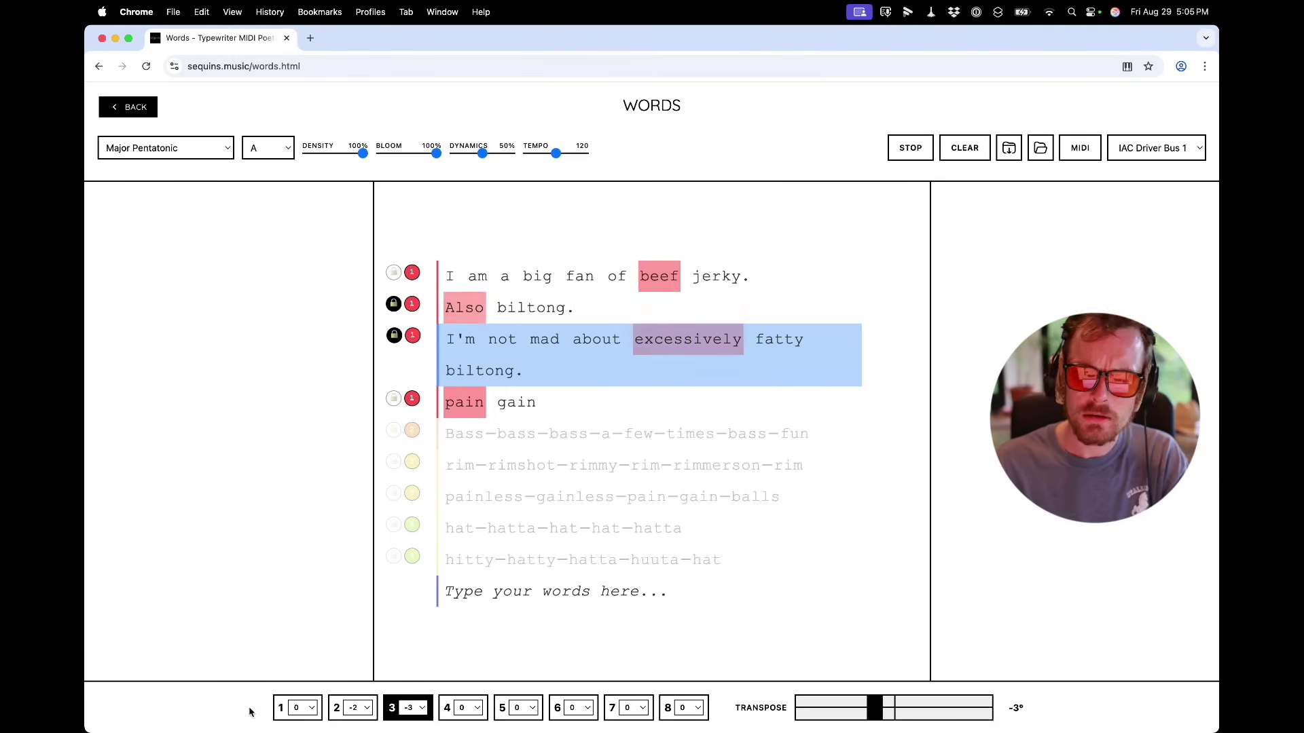
# Step: Set transpose preset 3 to -1 and audition presets 3, 1 and 2 in turn
pyautogui.press('2')
pyautogui.click(419, 707)
pyautogui.click(412, 678)
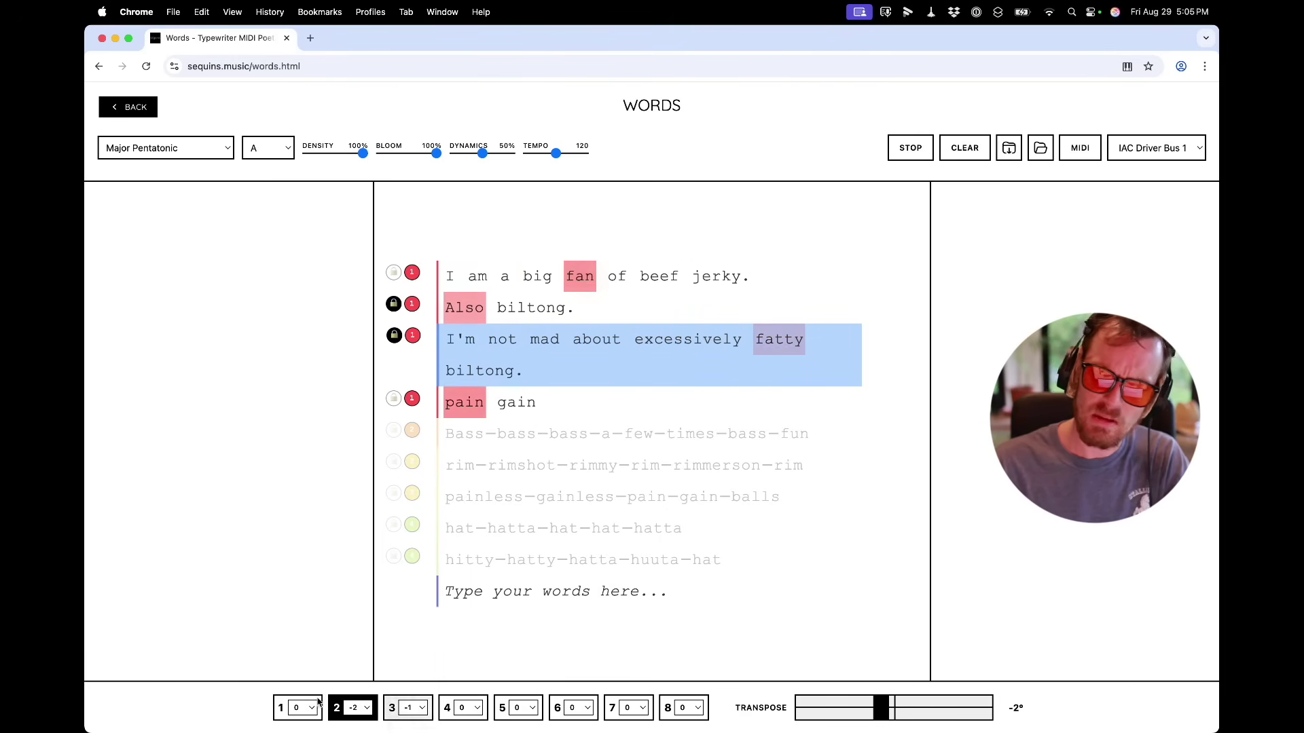
pyautogui.press('3')
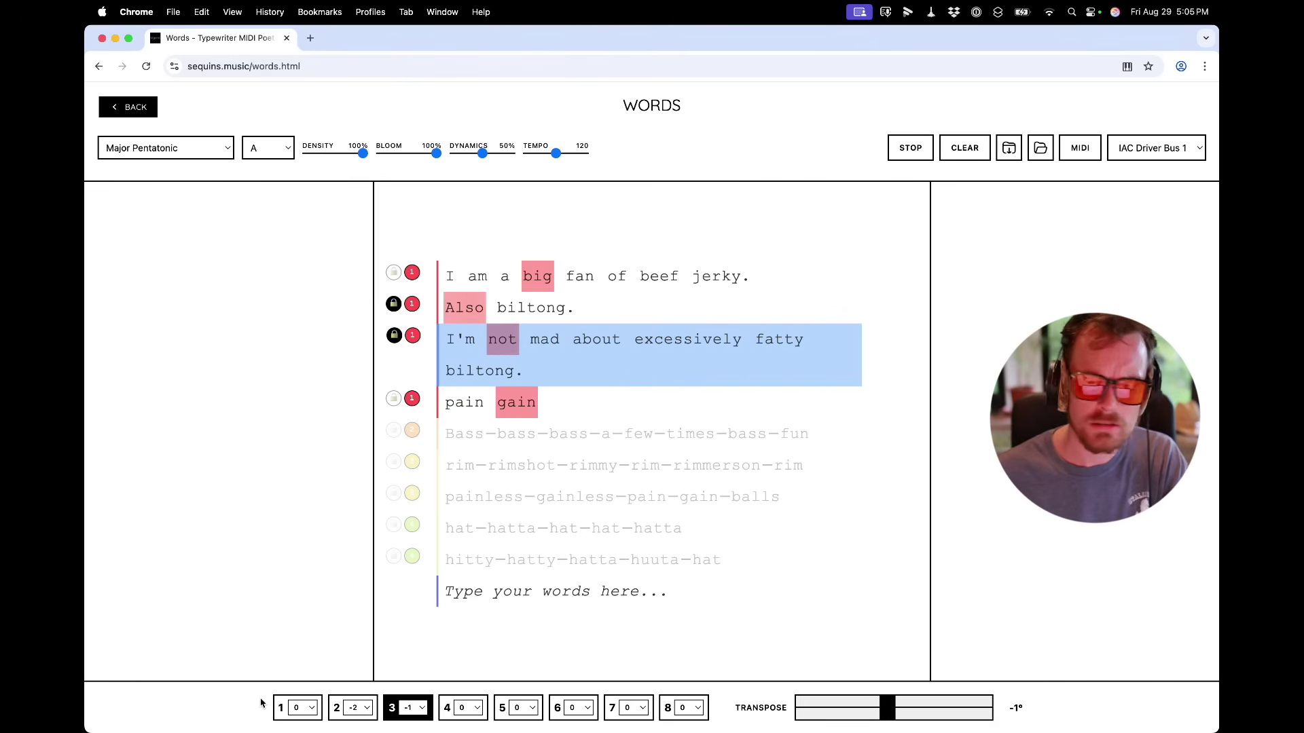
pyautogui.press('1')
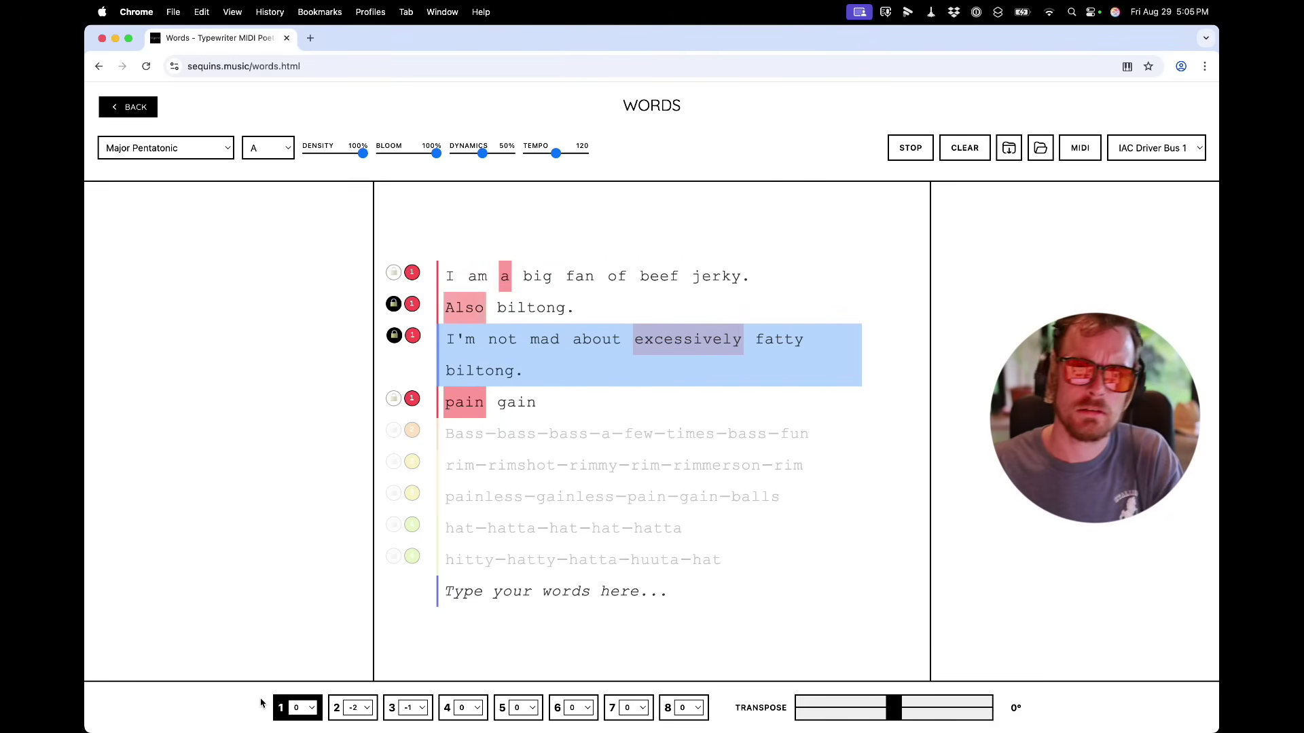
pyautogui.press('2')
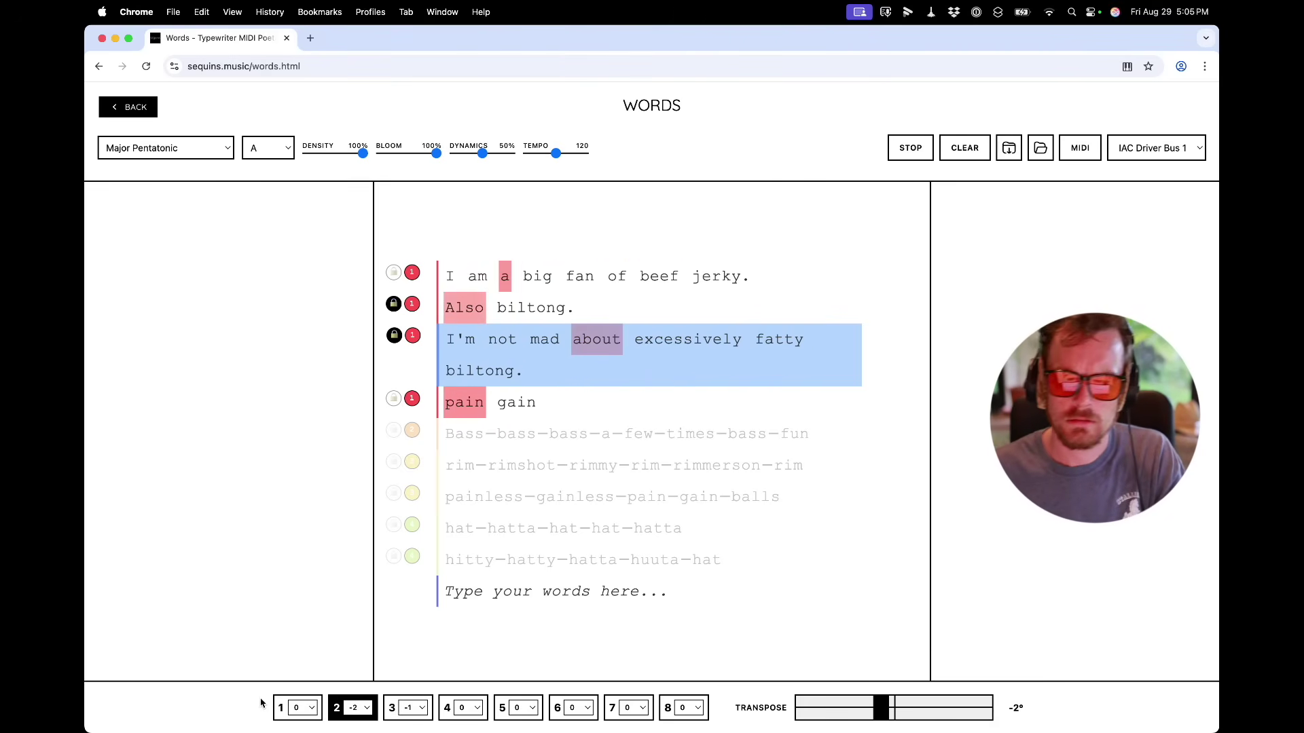
# Step: Switch between transpose presets 3 and 1, unmute the "Bass bass bass a few times bass fun" line, and finish on preset 3
pyautogui.press('3')
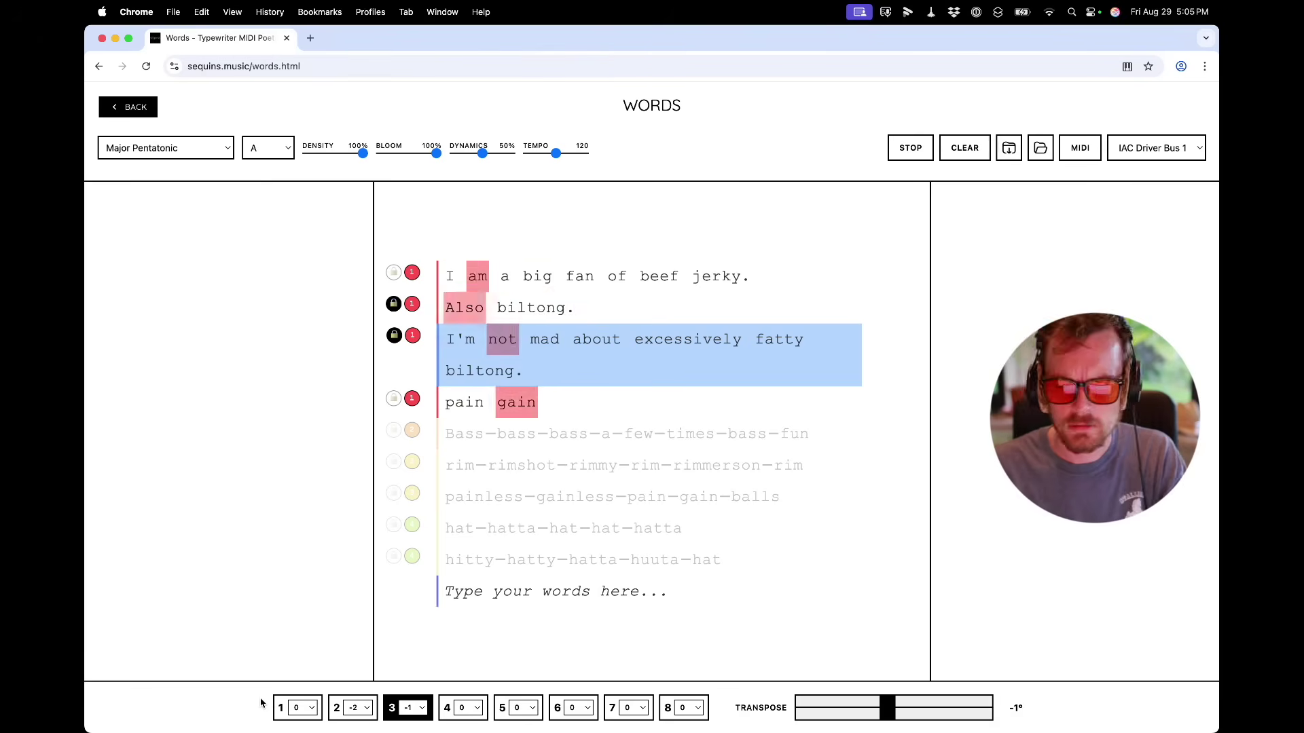
pyautogui.press('1')
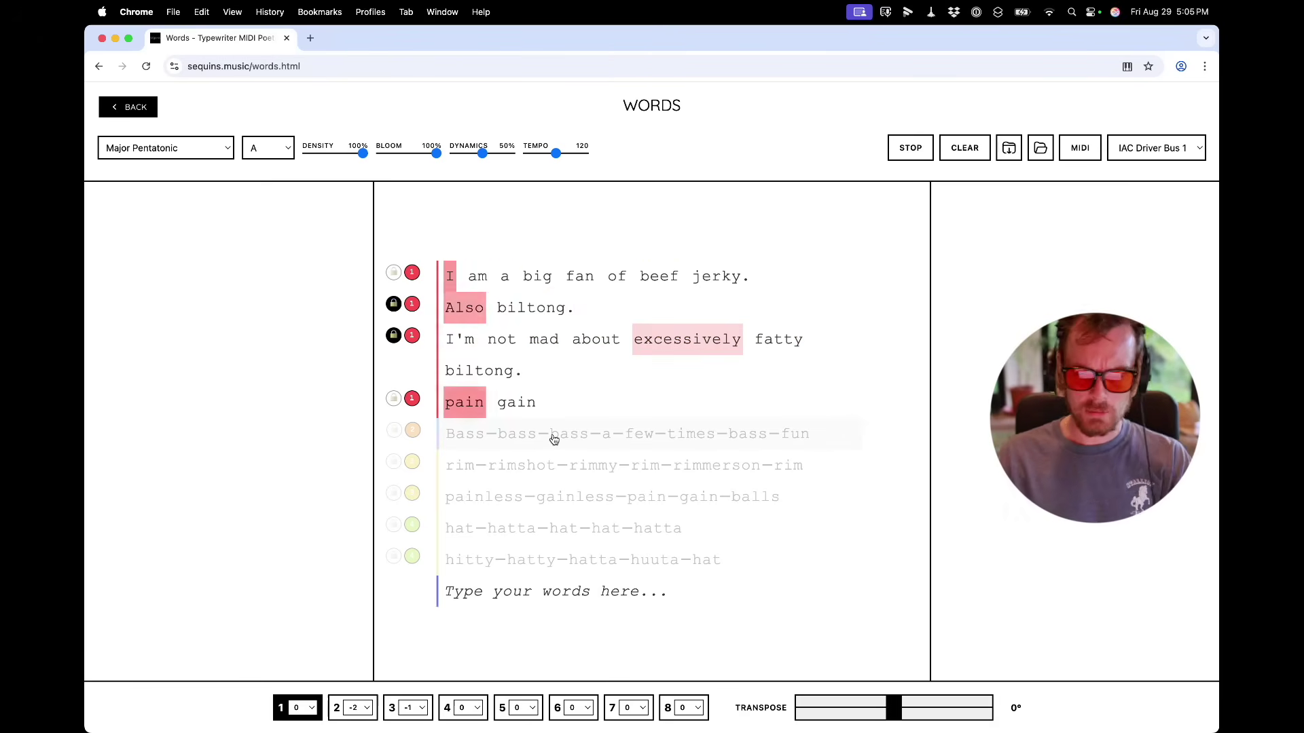
pyautogui.click(555, 442)
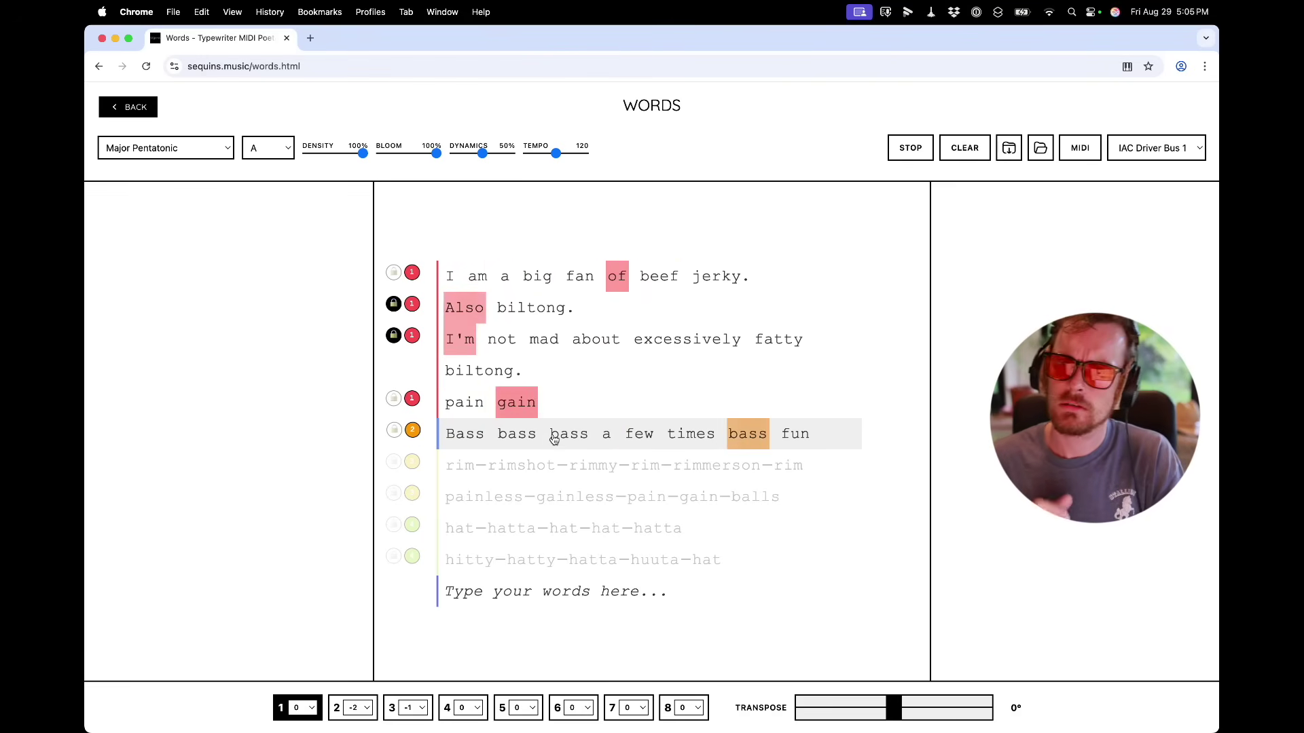
pyautogui.tripleClick(555, 440)
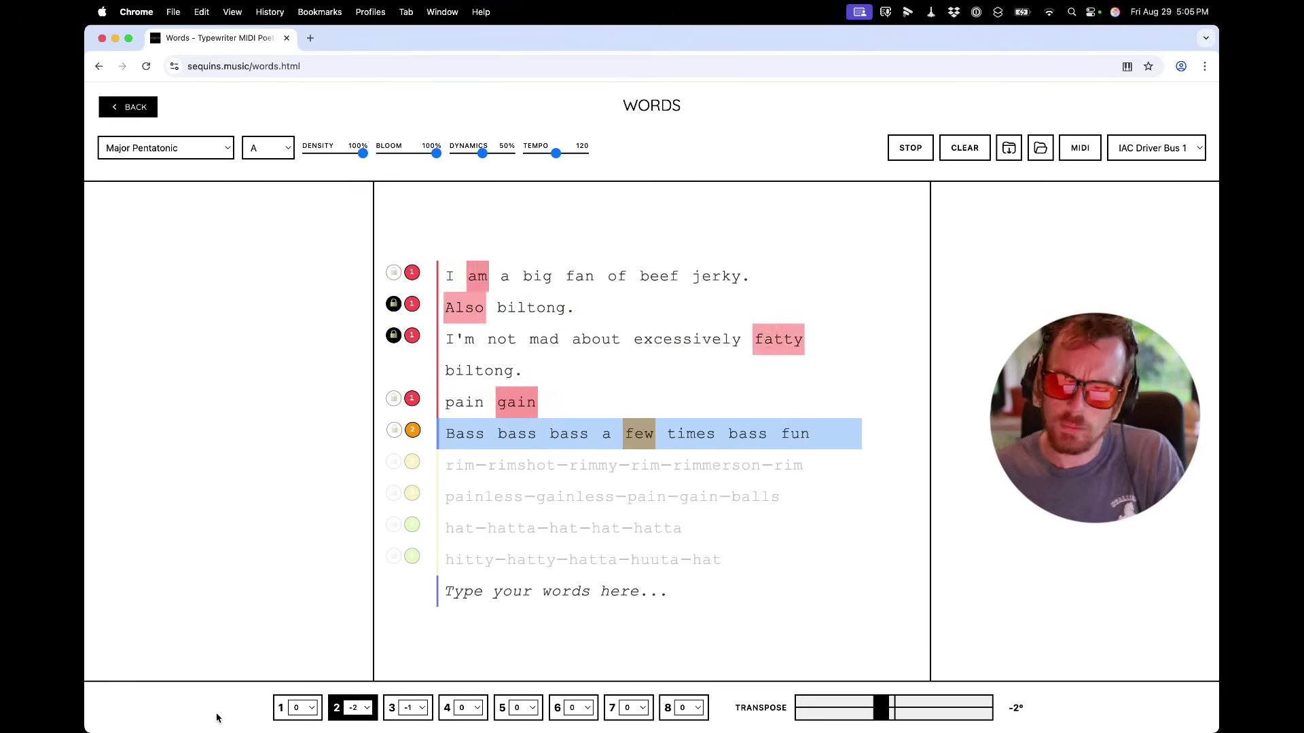
pyautogui.press('3')
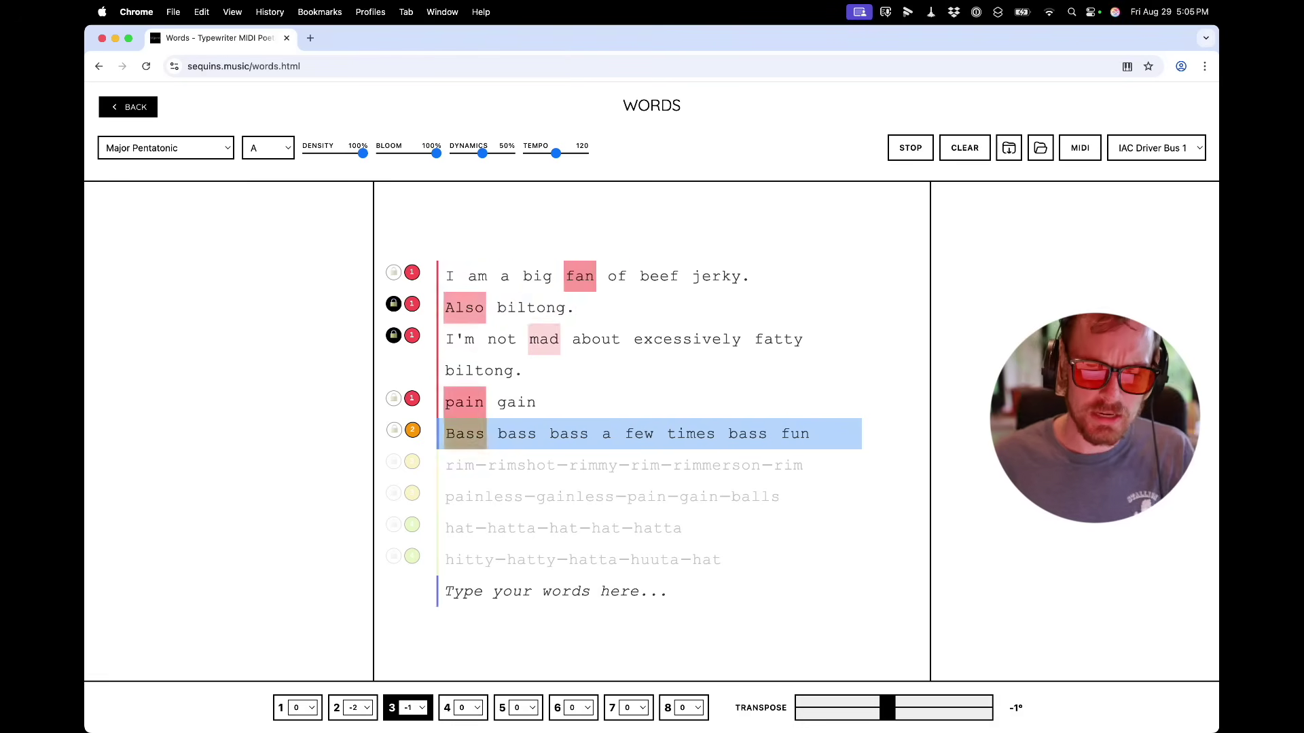
# Step: Lock transpose on the four muted rim, painless, hat and hitty lines
pyautogui.click(393, 462)
pyautogui.click(393, 494)
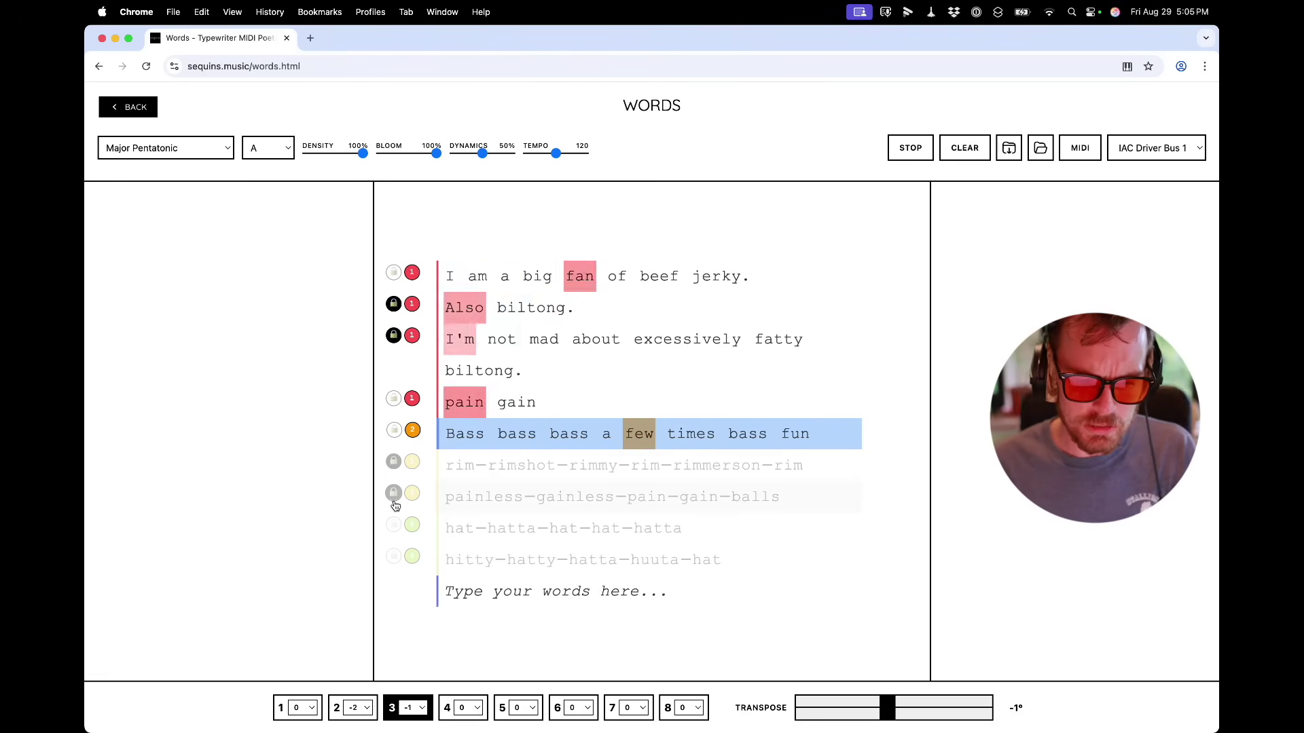
pyautogui.click(393, 524)
pyautogui.click(393, 558)
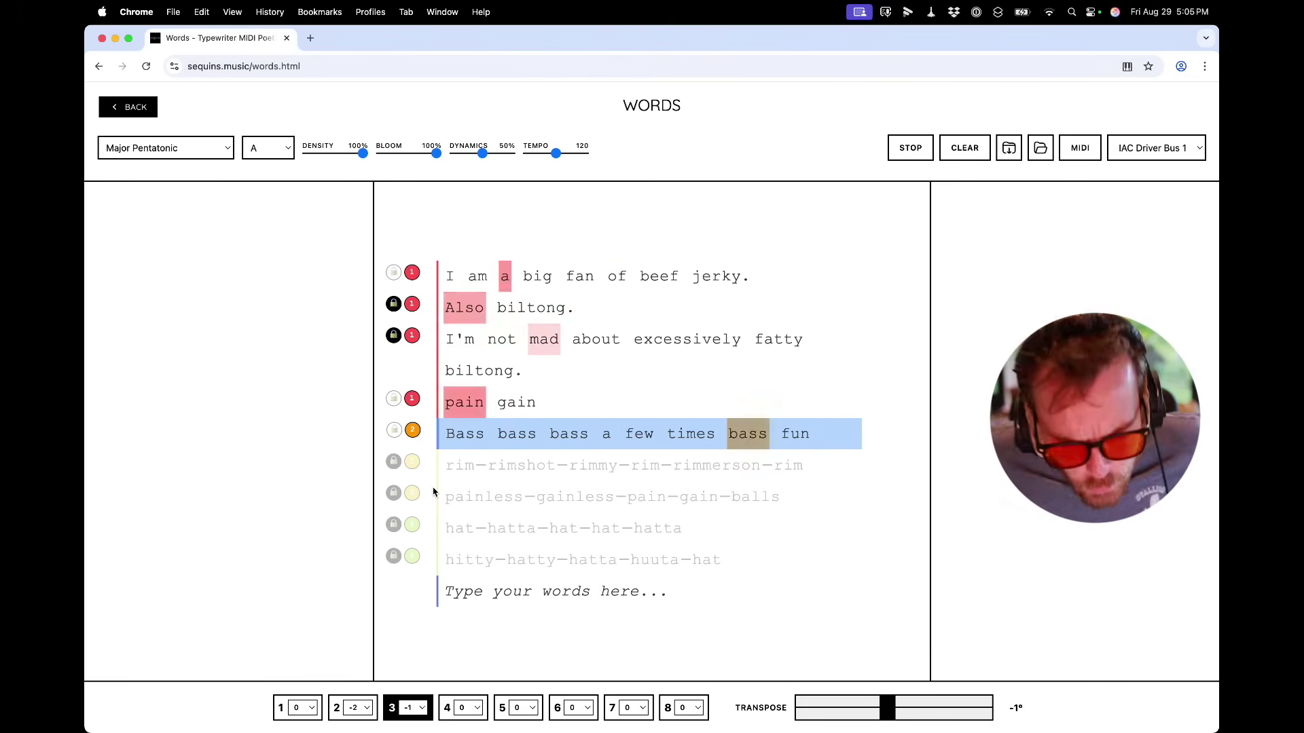
# Step: Unmute the rim, painless, hat and hitty lines one after another
pyautogui.click(467, 464)
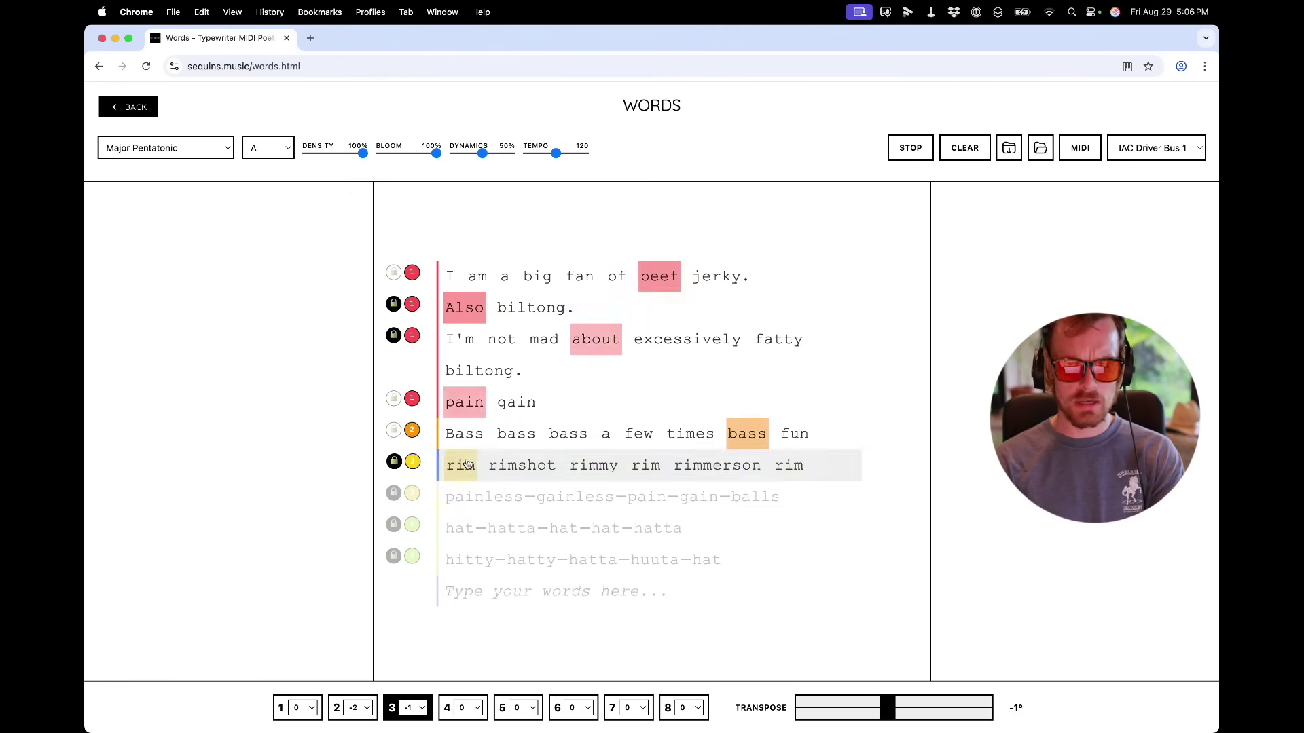
pyautogui.click(468, 497)
pyautogui.click(469, 528)
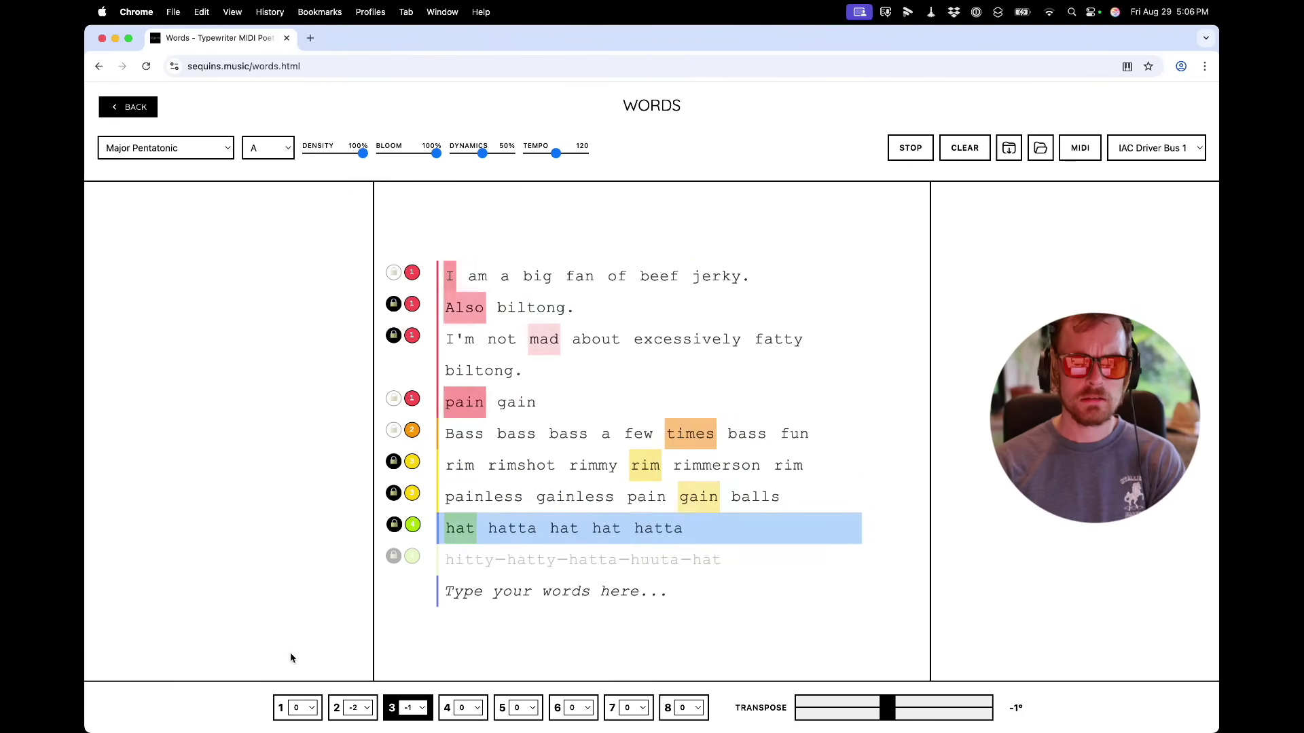
pyautogui.click(476, 569)
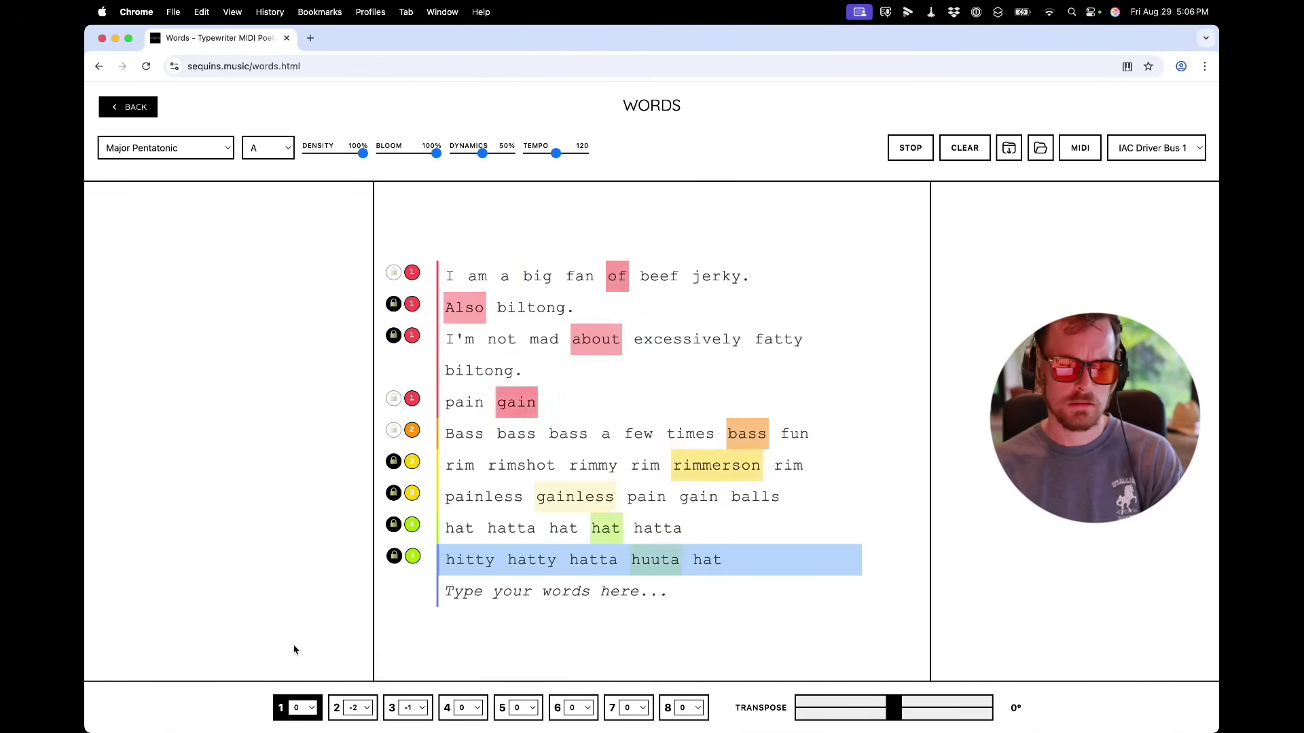
# Step: Switch to Bitwig Studio, add an audio track, search for "shaker loop egg" and insert Shaker 3 eggs Loop B in its Scene 1 slot
pyautogui.press('super+Tab')
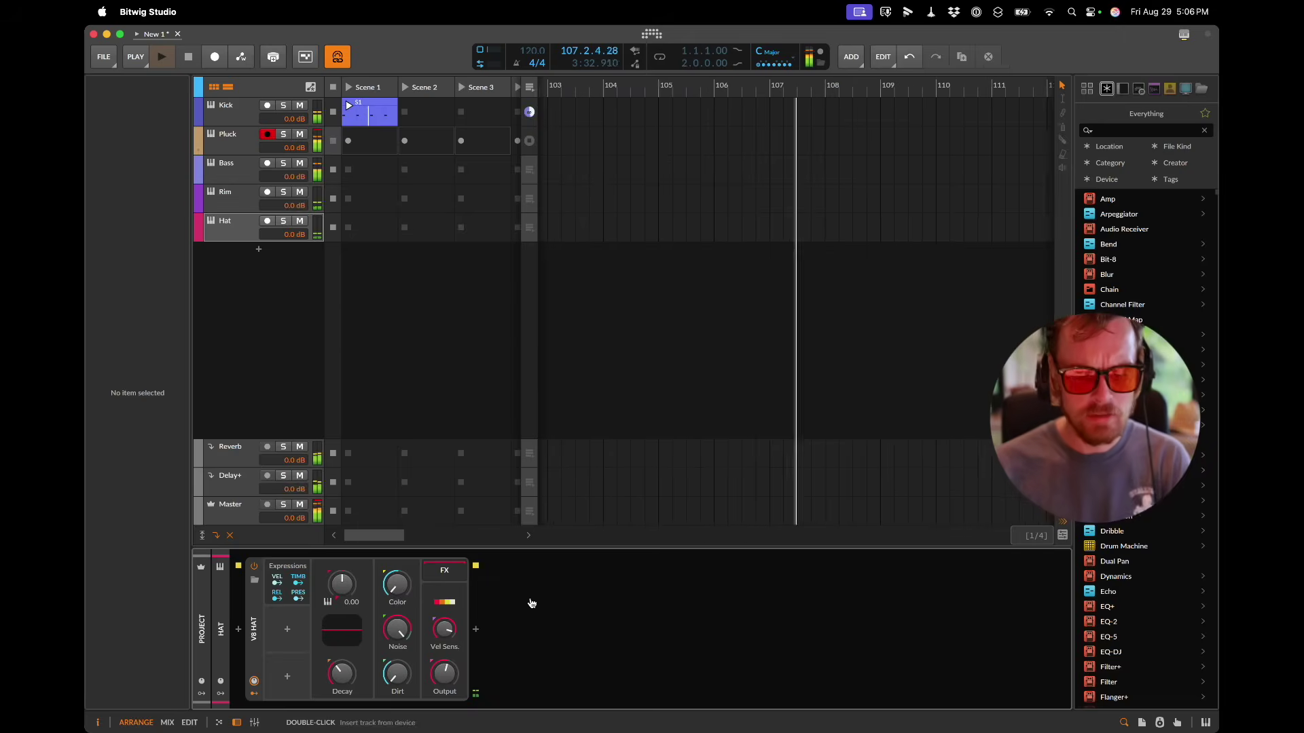
pyautogui.doubleClick(297, 251)
pyautogui.doubleClick(390, 256)
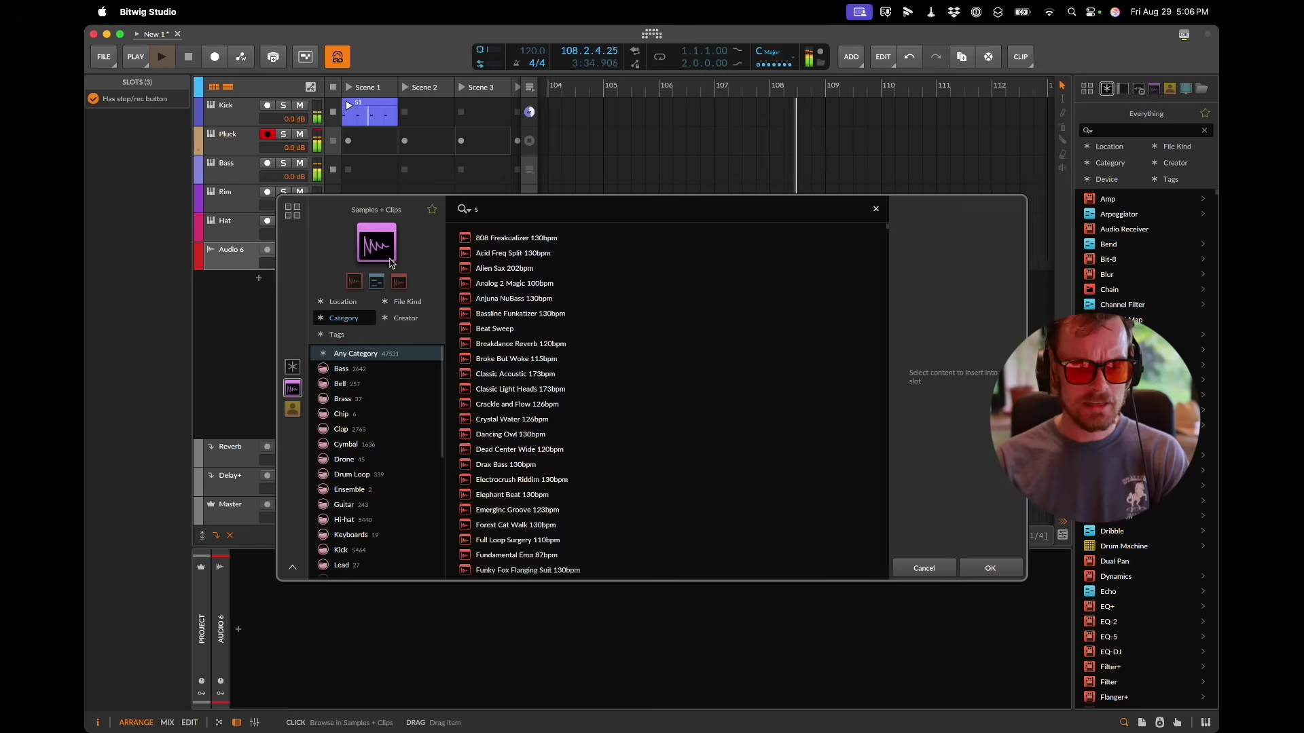
pyautogui.write('loop')
pyautogui.scroll(-10, 552, 372)
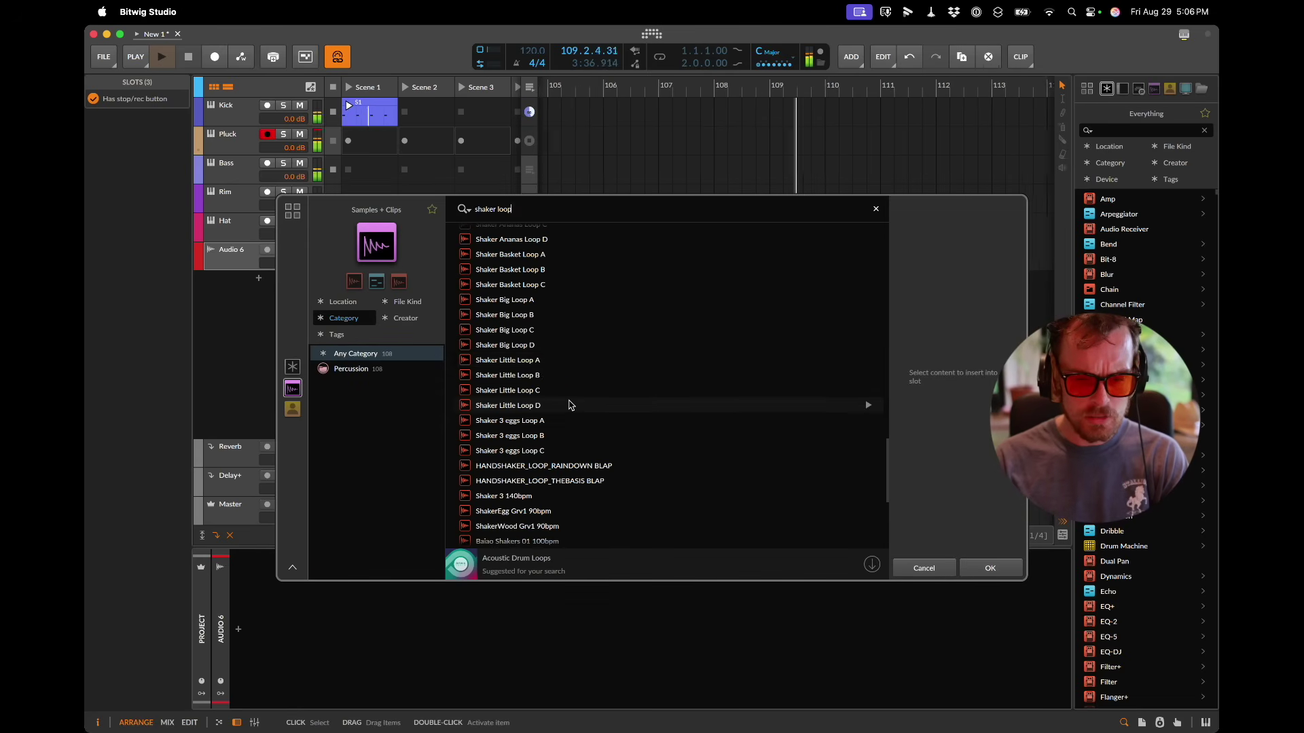
pyautogui.write('egg')
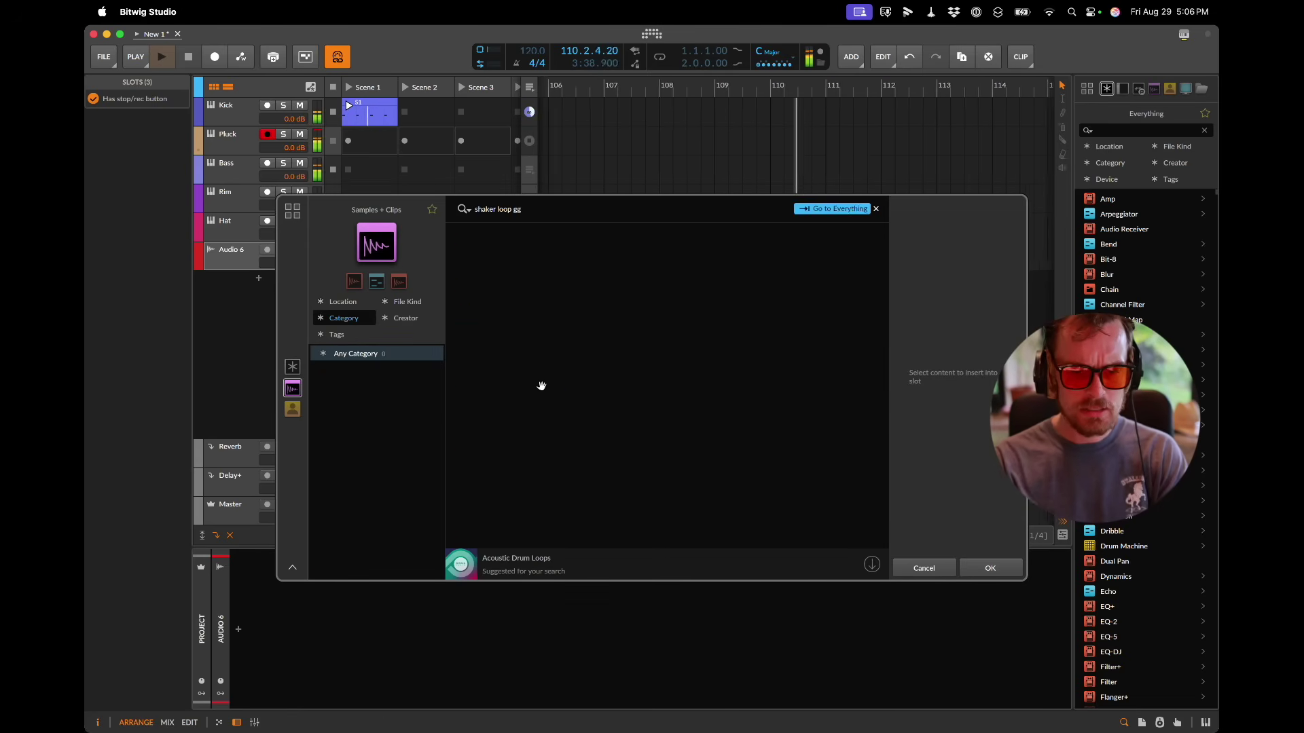
pyautogui.click(540, 253)
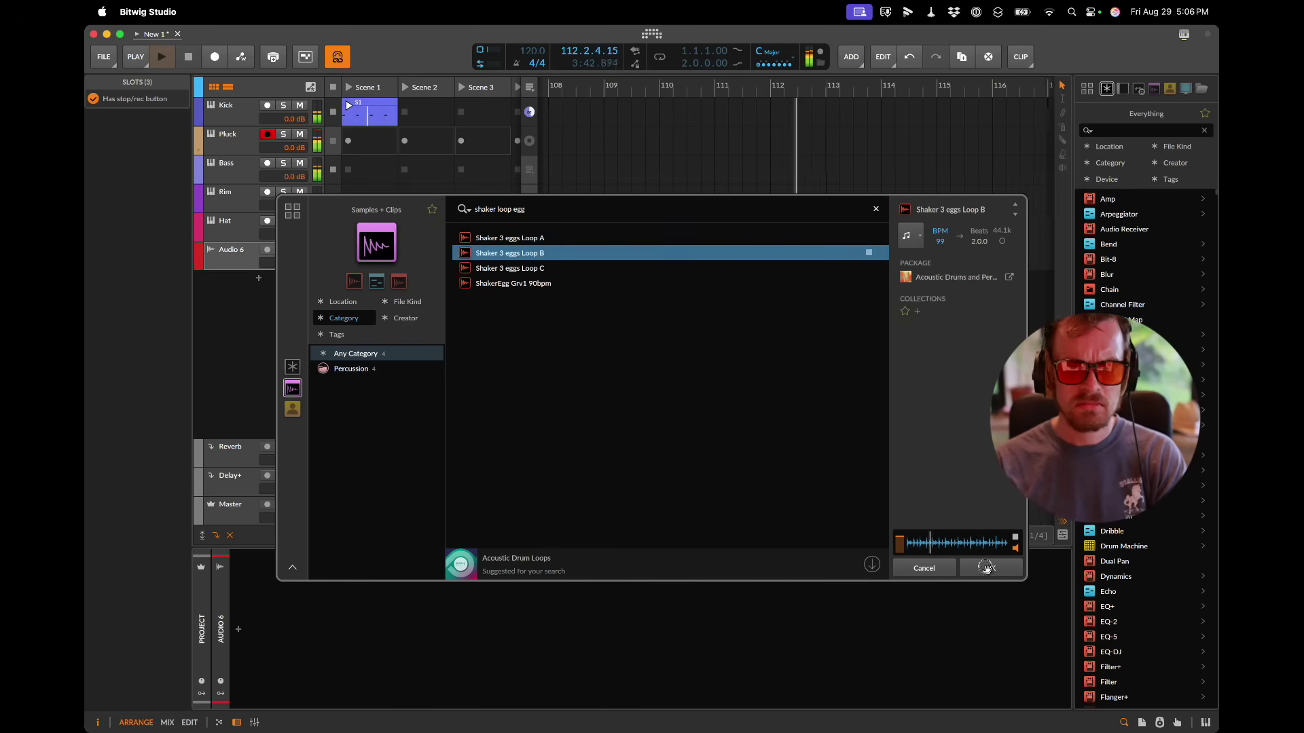
pyautogui.click(986, 567)
# Step: Open the Shaker 3 eggs Loop B clip for editing and quantize its audio to a straight 1/16 grid at 100 %
pyautogui.doubleClick(378, 260)
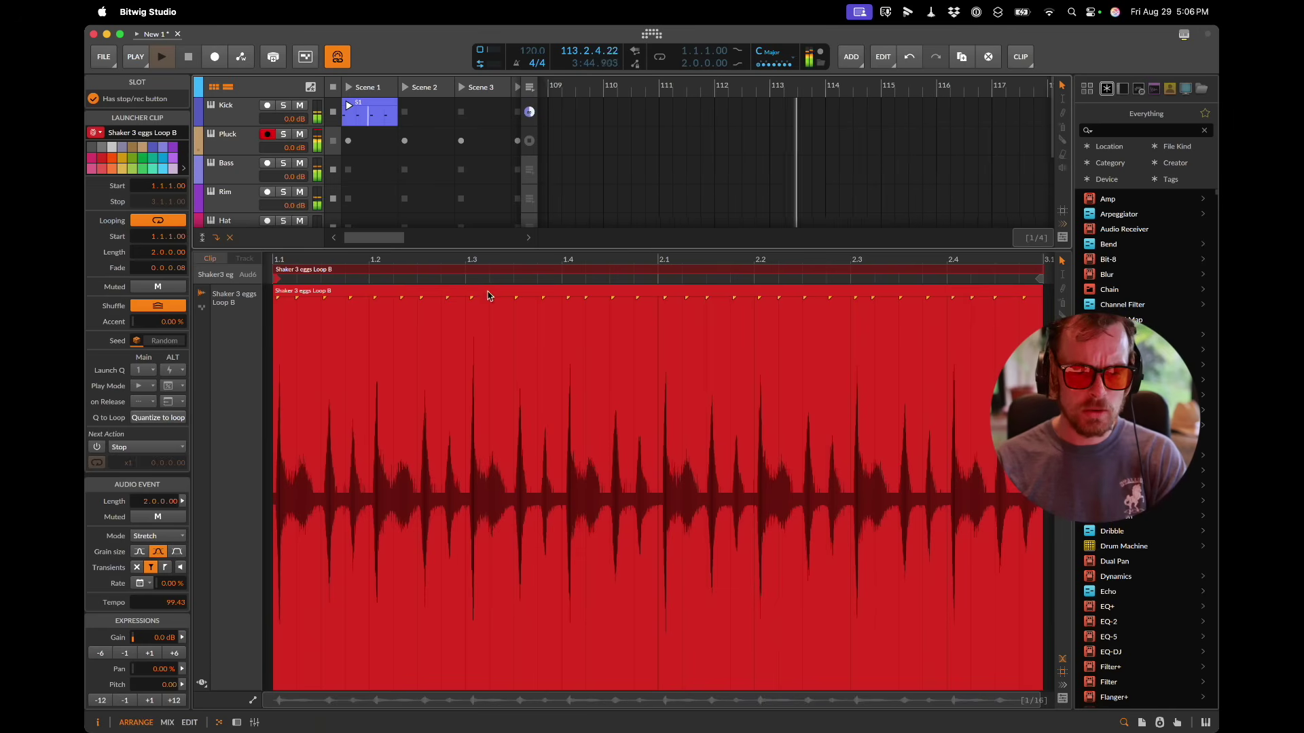
pyautogui.rightClick(486, 293)
pyautogui.click(434, 296)
pyautogui.rightClick(434, 297)
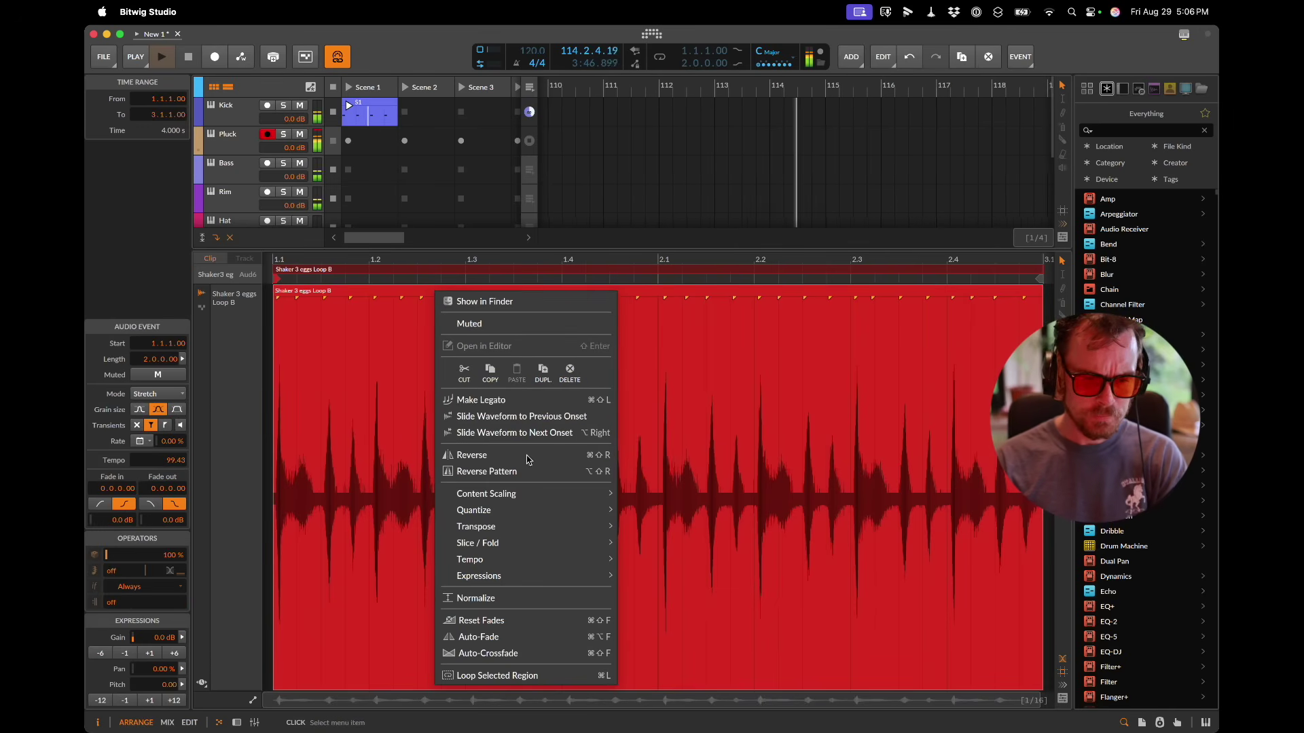
pyautogui.moveTo(476, 510)
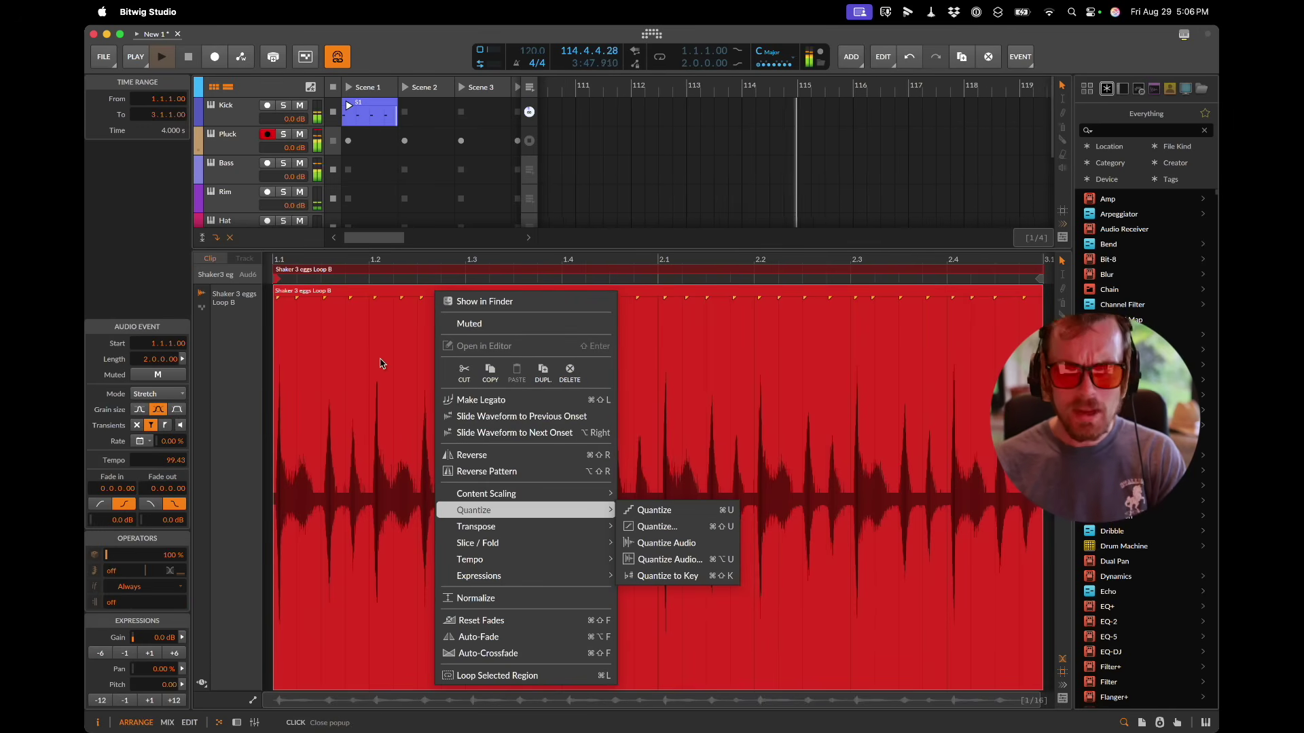
pyautogui.click(354, 315)
pyautogui.press('q')
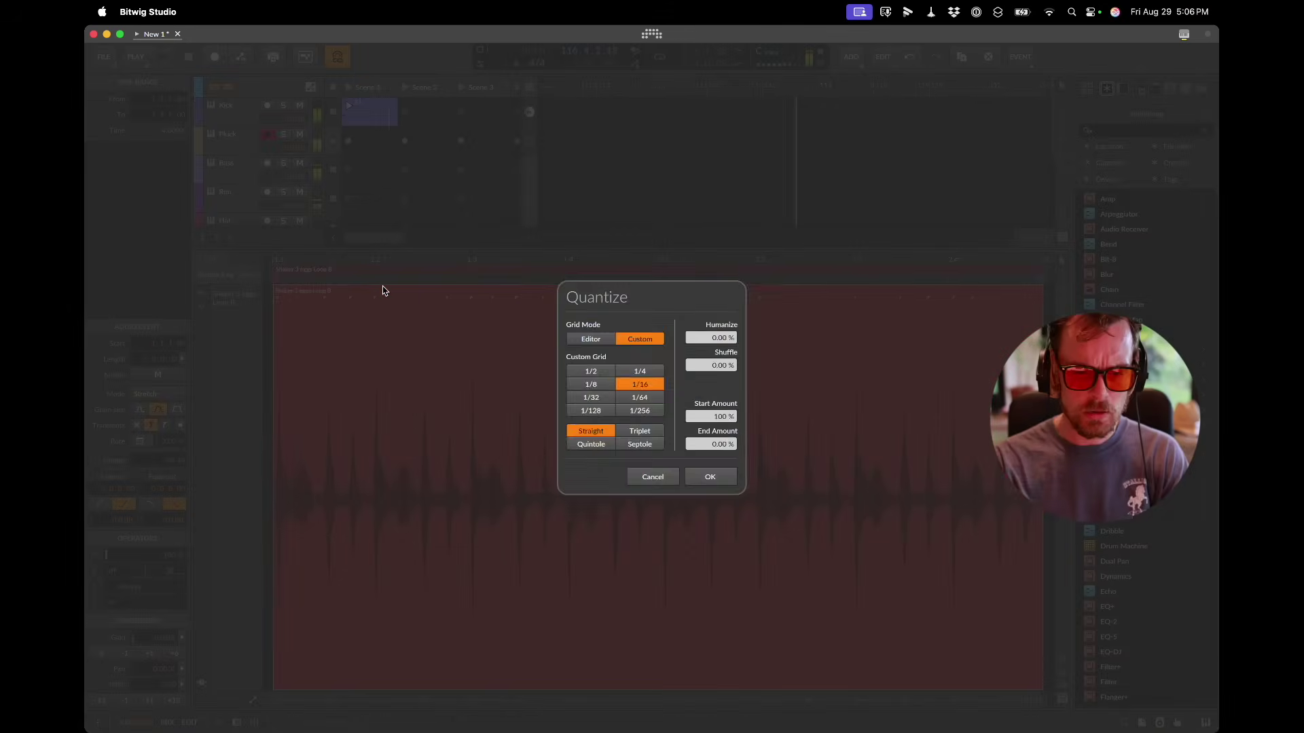
pyautogui.press('Return')
pyautogui.press('q')
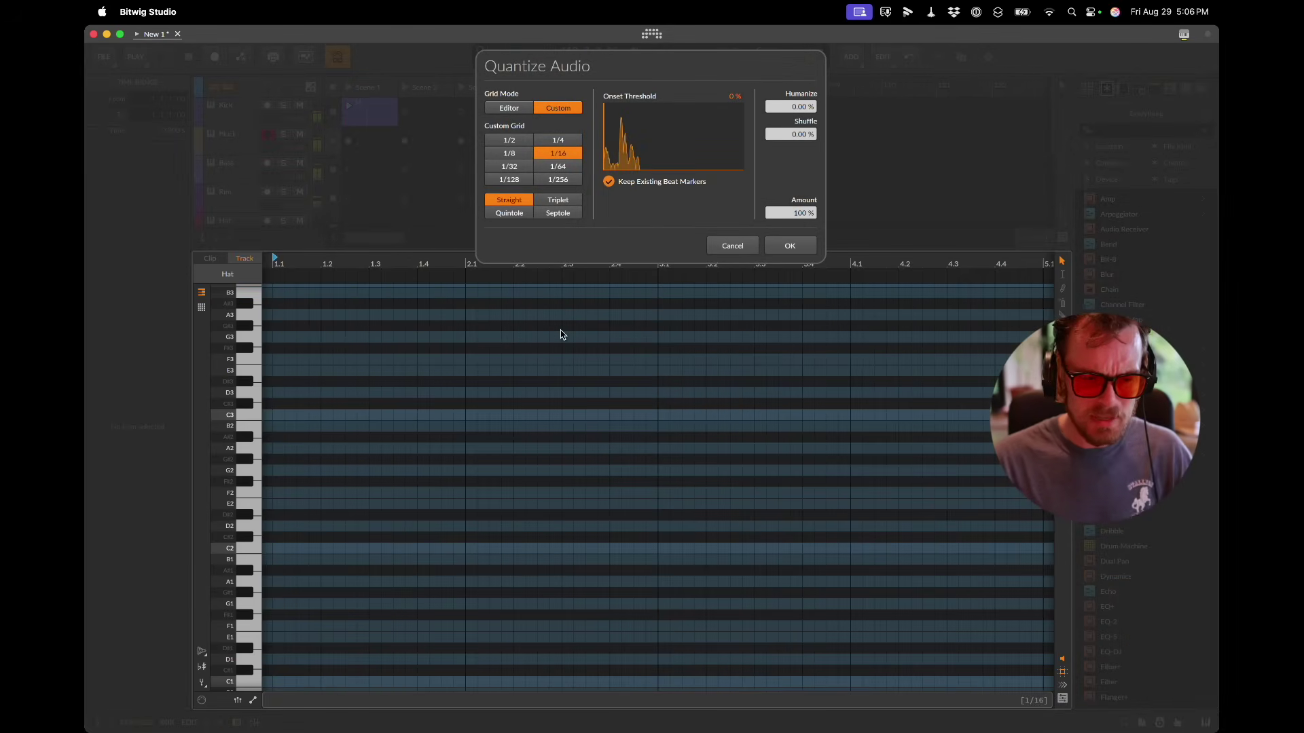
pyautogui.click(787, 246)
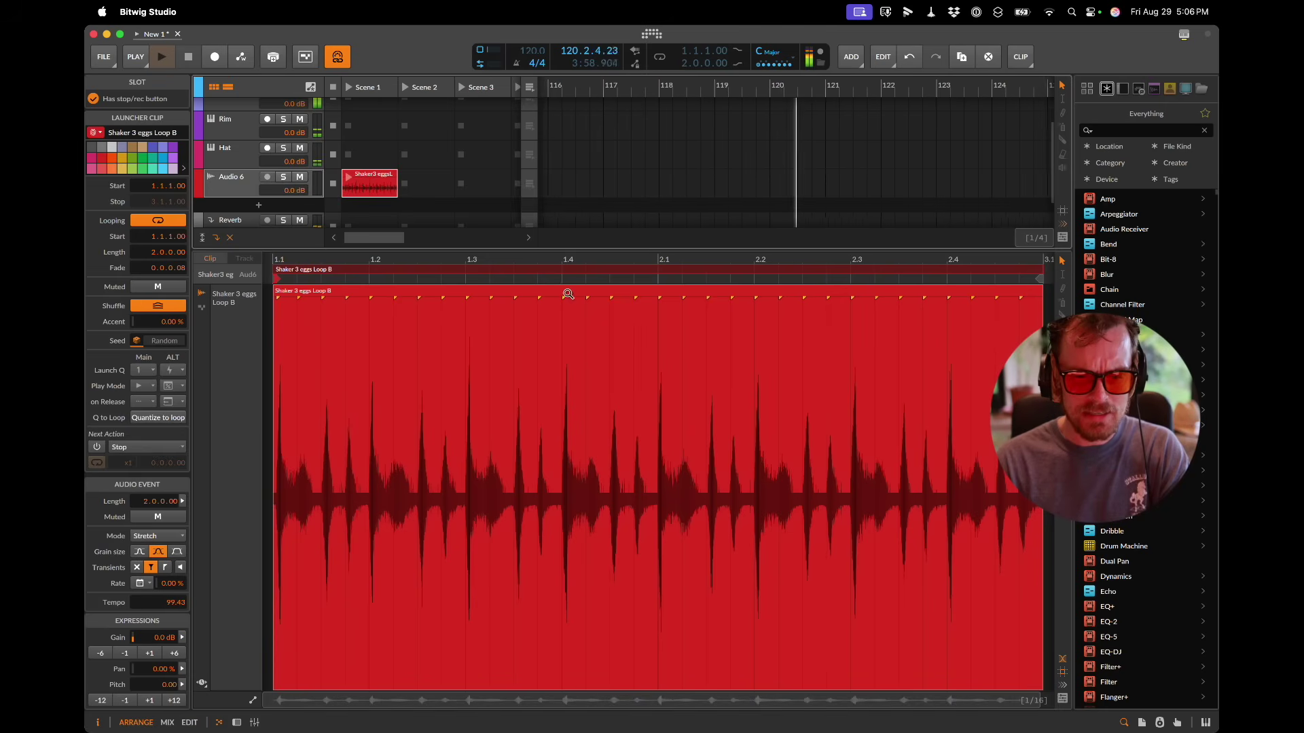
# Step: Apply Quantize Audio twice more to the whole shaker audio event
pyautogui.click(573, 291)
pyautogui.rightClick(572, 291)
pyautogui.moveTo(667, 515)
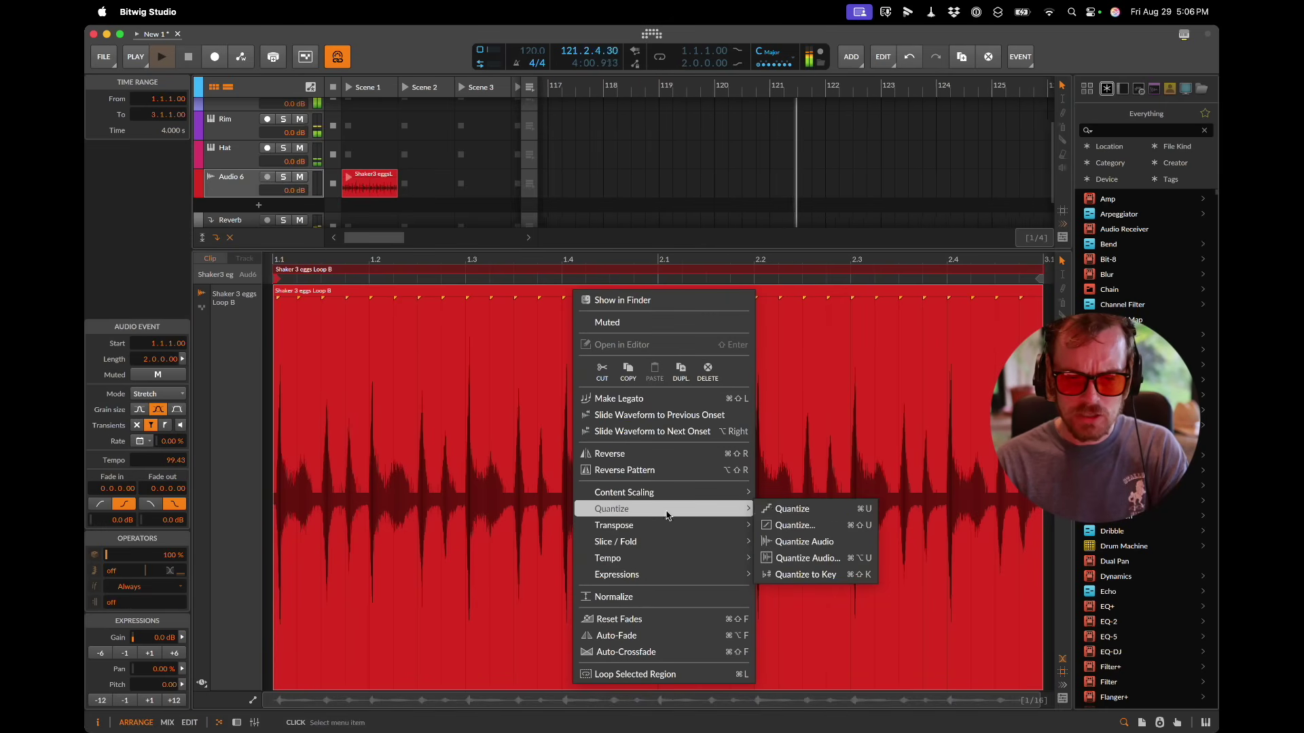
pyautogui.click(835, 543)
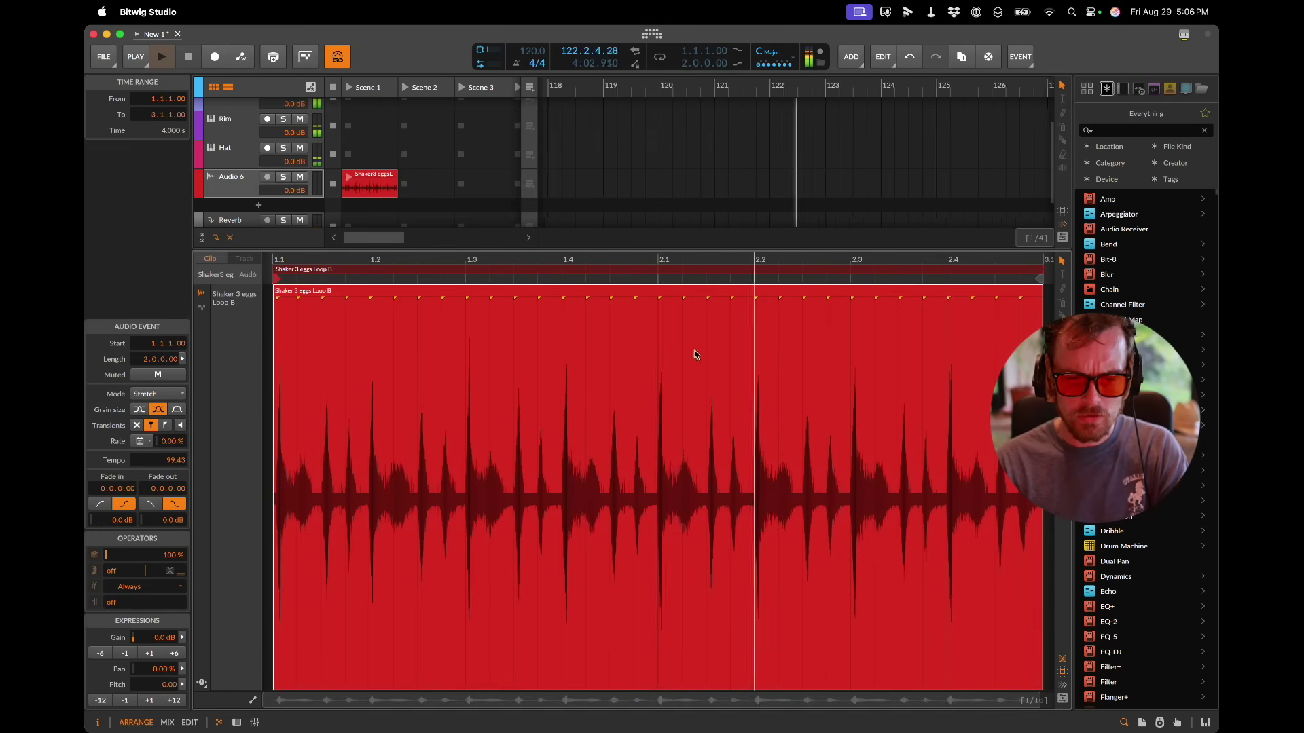
pyautogui.rightClick(649, 290)
pyautogui.moveTo(745, 507)
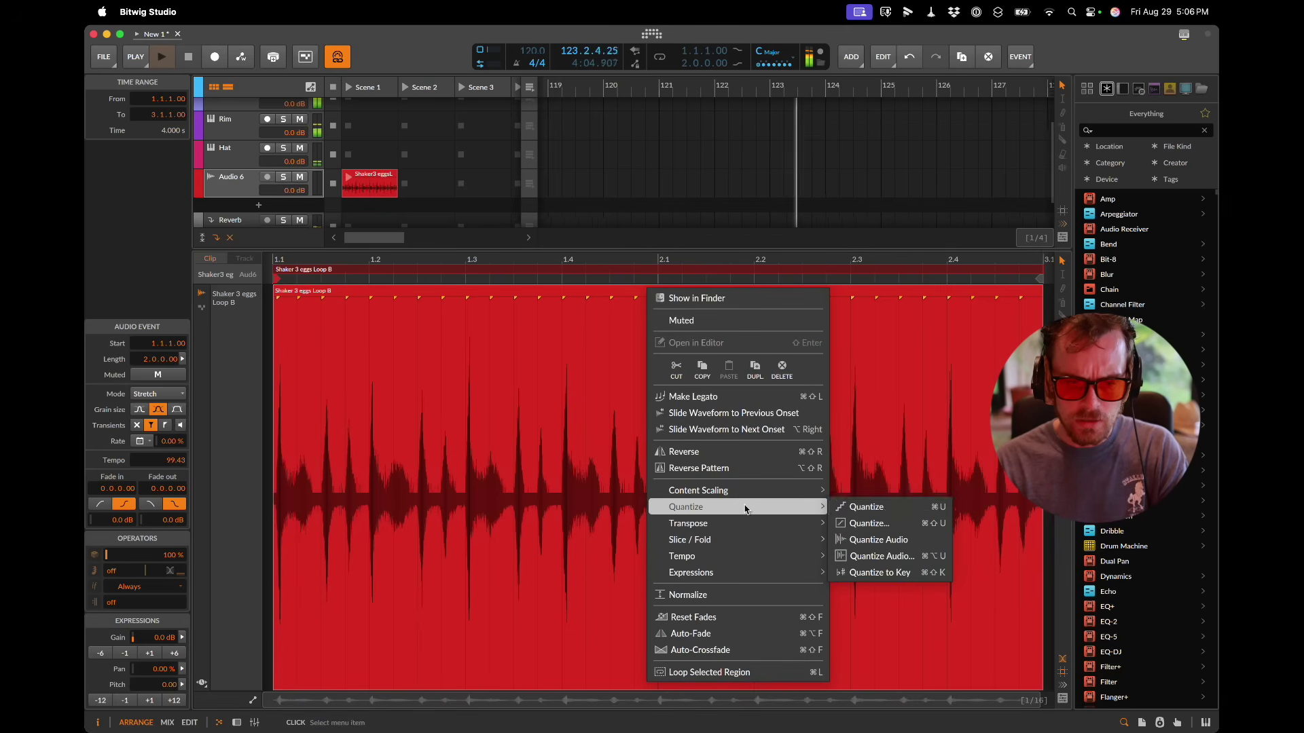
pyautogui.click(891, 542)
# Step: Close the clip editor and launch the shaker clip in Scene 1
pyautogui.press('d')
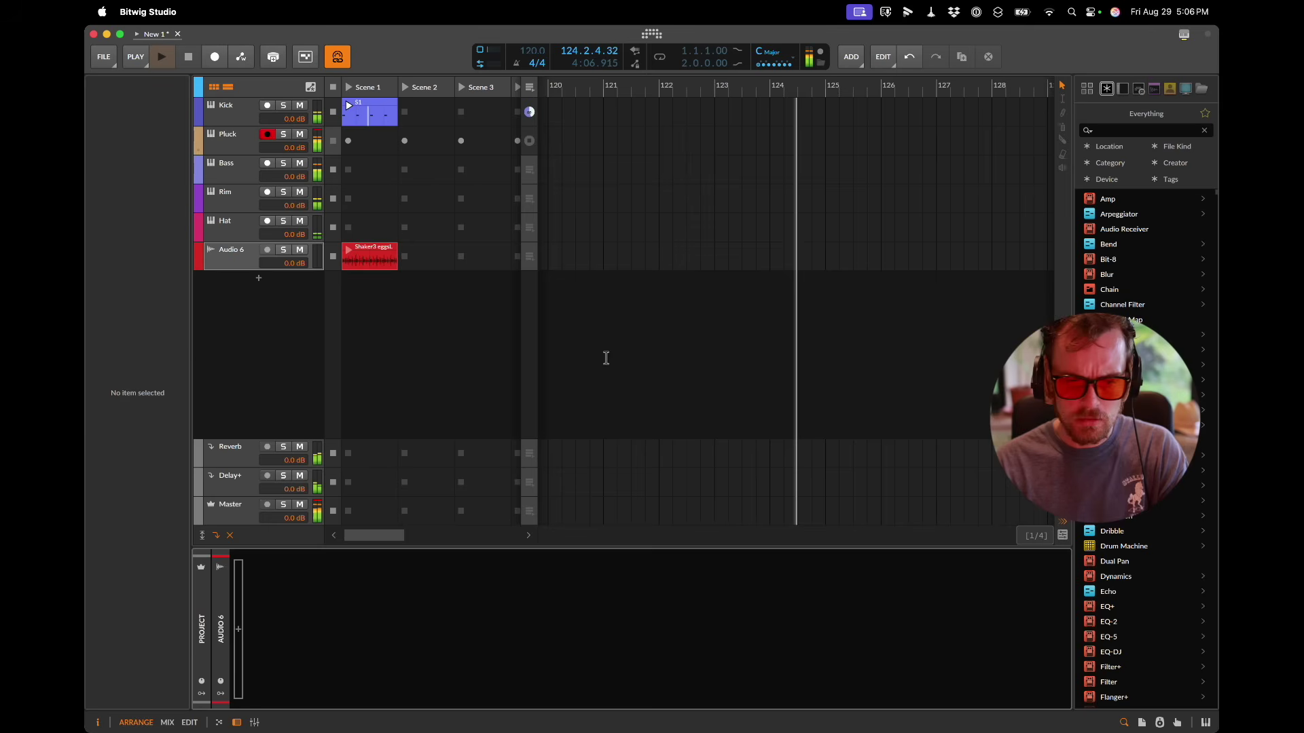
pyautogui.click(360, 263)
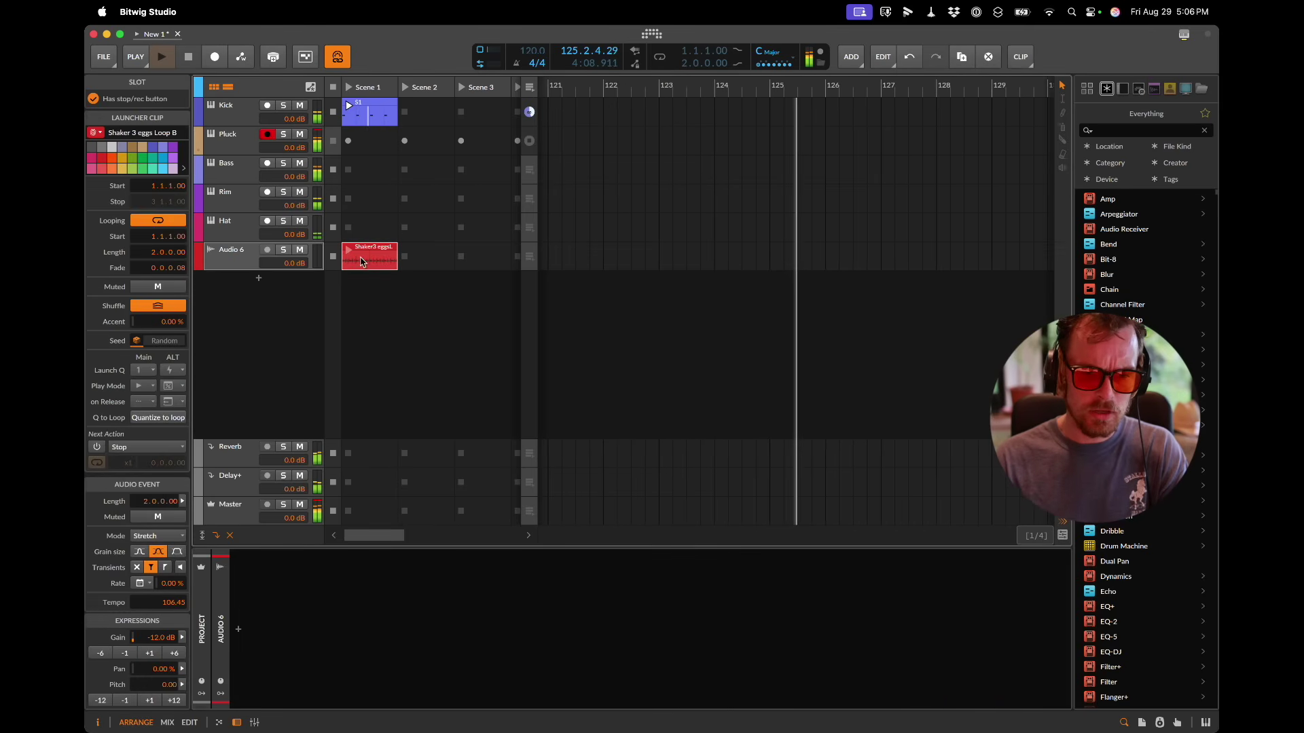
pyautogui.click(348, 250)
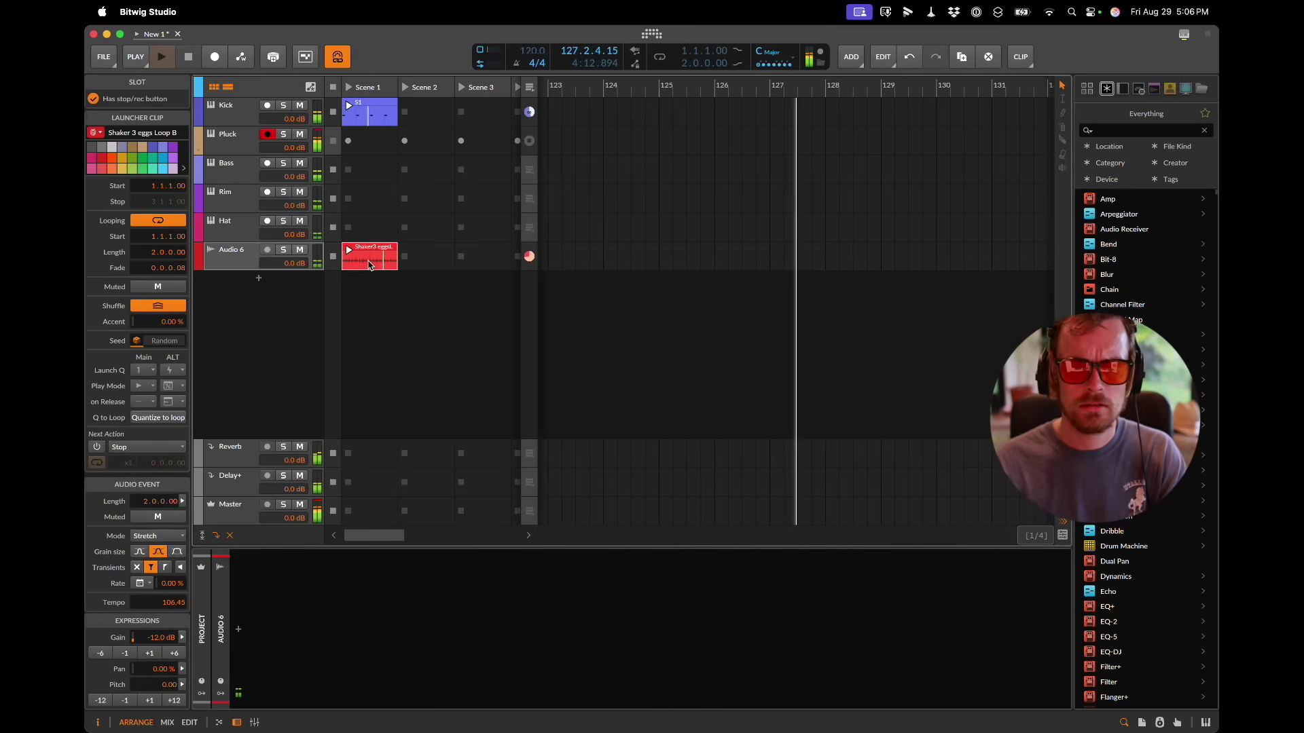
# Step: Switch to Words in Chrome and choose a new value for transpose preset 4
pyautogui.press('super+Tab')
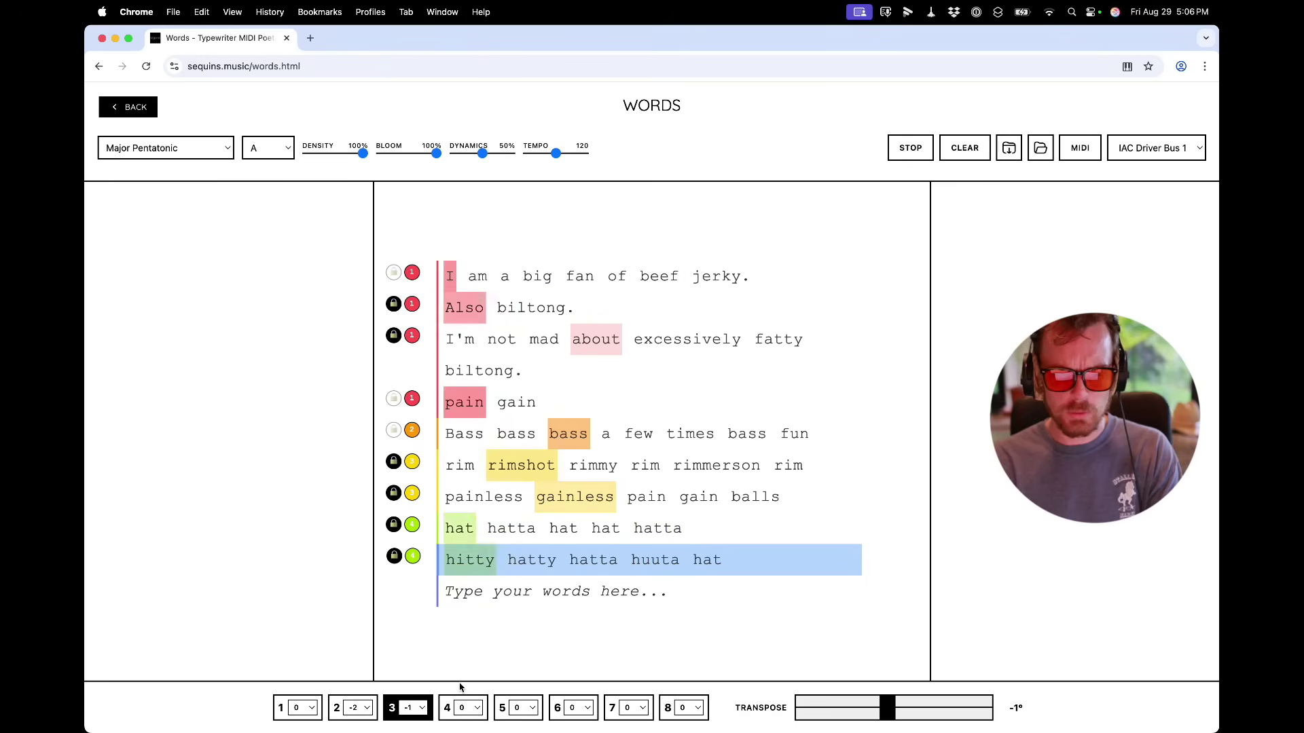
pyautogui.click(462, 707)
pyautogui.click(466, 661)
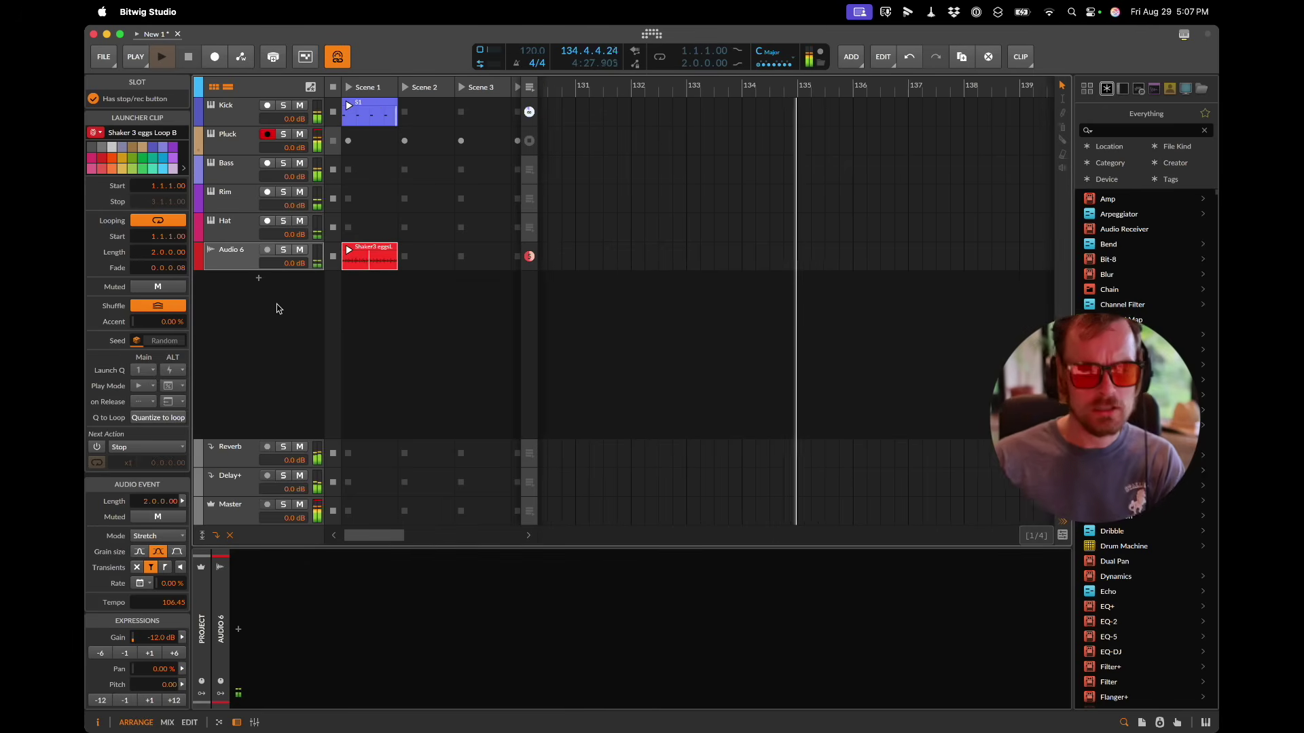
# Step: Rename the Audio 6 track as Shaker
pyautogui.doubleClick(246, 260)
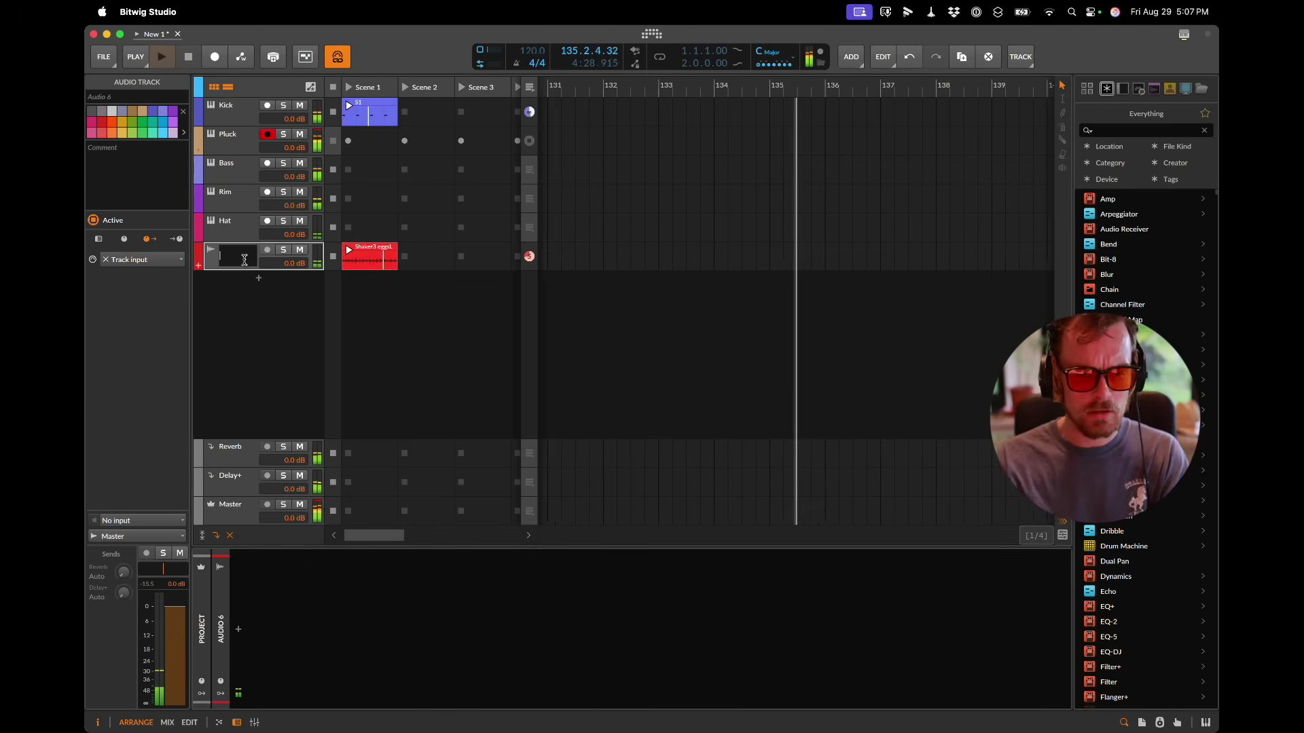
pyautogui.write('Shaker')
pyautogui.press('Return')
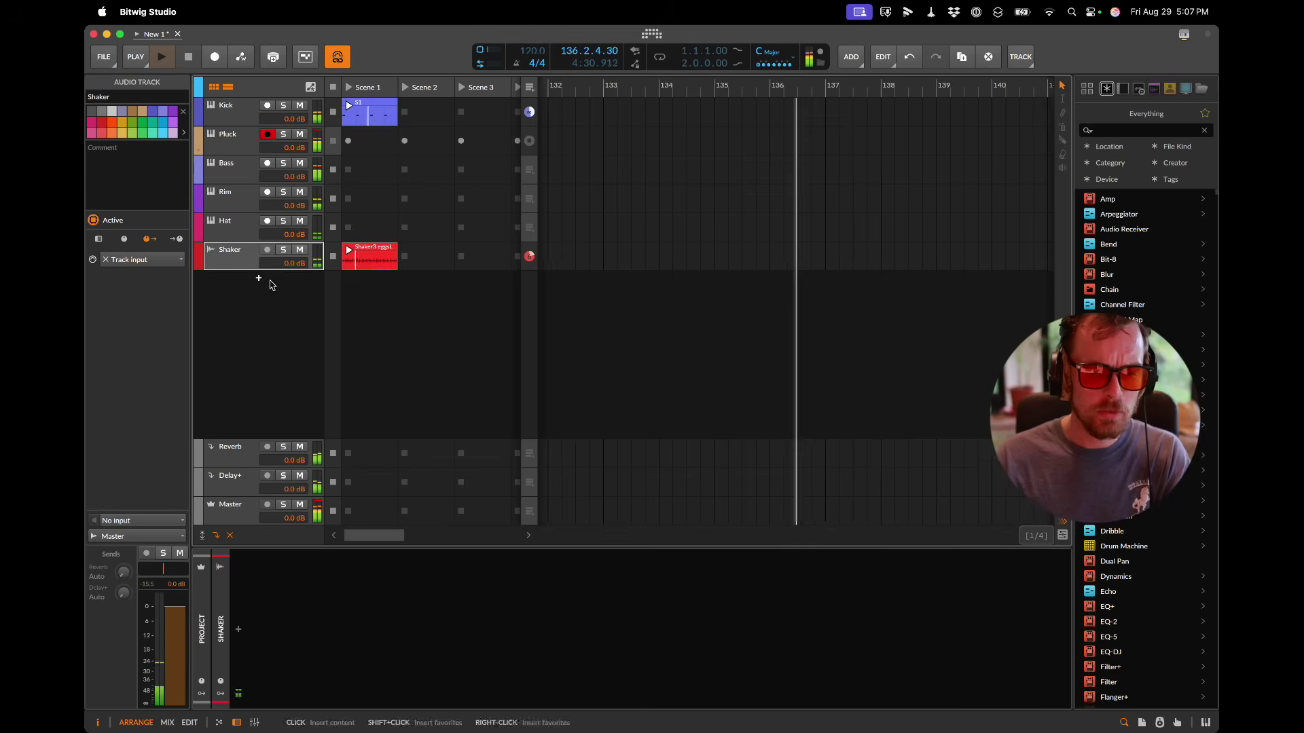
# Step: Add another audio track, search for "conga loop" and insert Conga Loop 29 133bpm in its Scene 1 slot
pyautogui.doubleClick(267, 281)
pyautogui.doubleClick(390, 278)
pyautogui.write('conga loop')
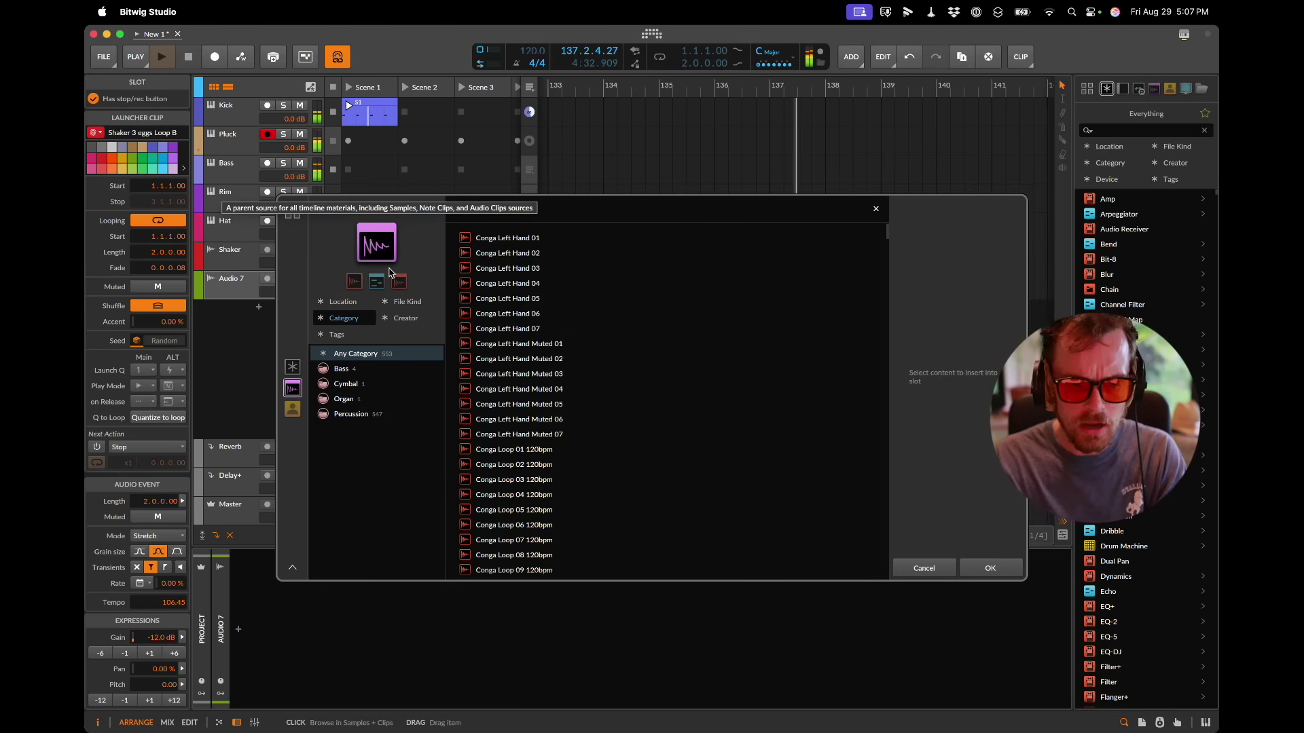
pyautogui.scroll(-5, 604, 428)
pyautogui.click(629, 474)
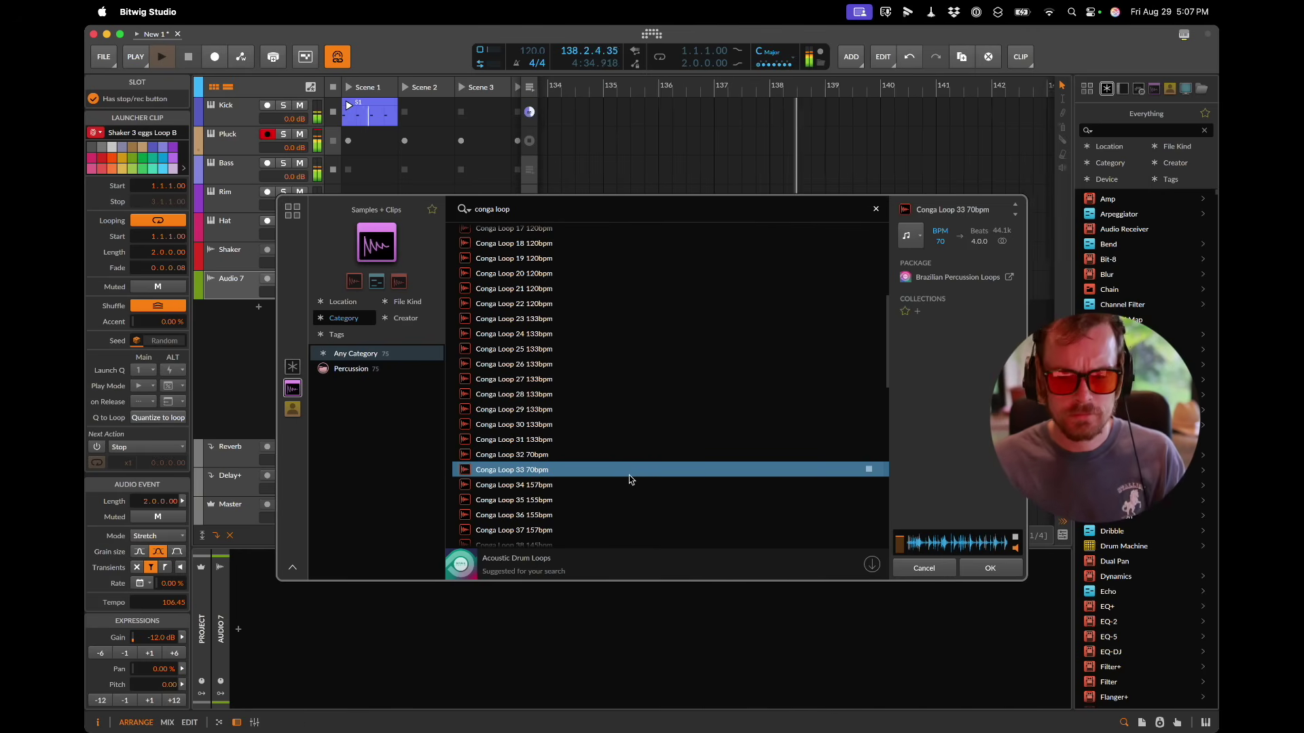
pyautogui.click(604, 409)
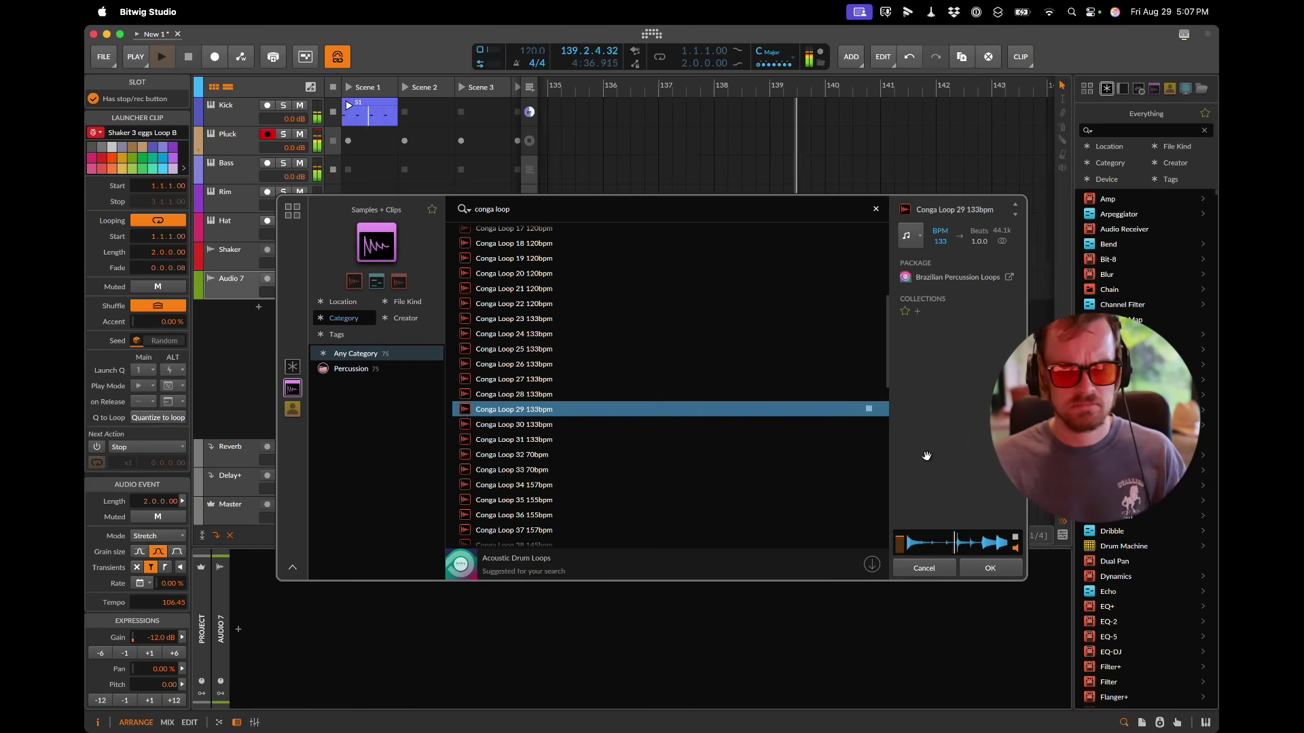
pyautogui.click(990, 569)
pyautogui.click(371, 290)
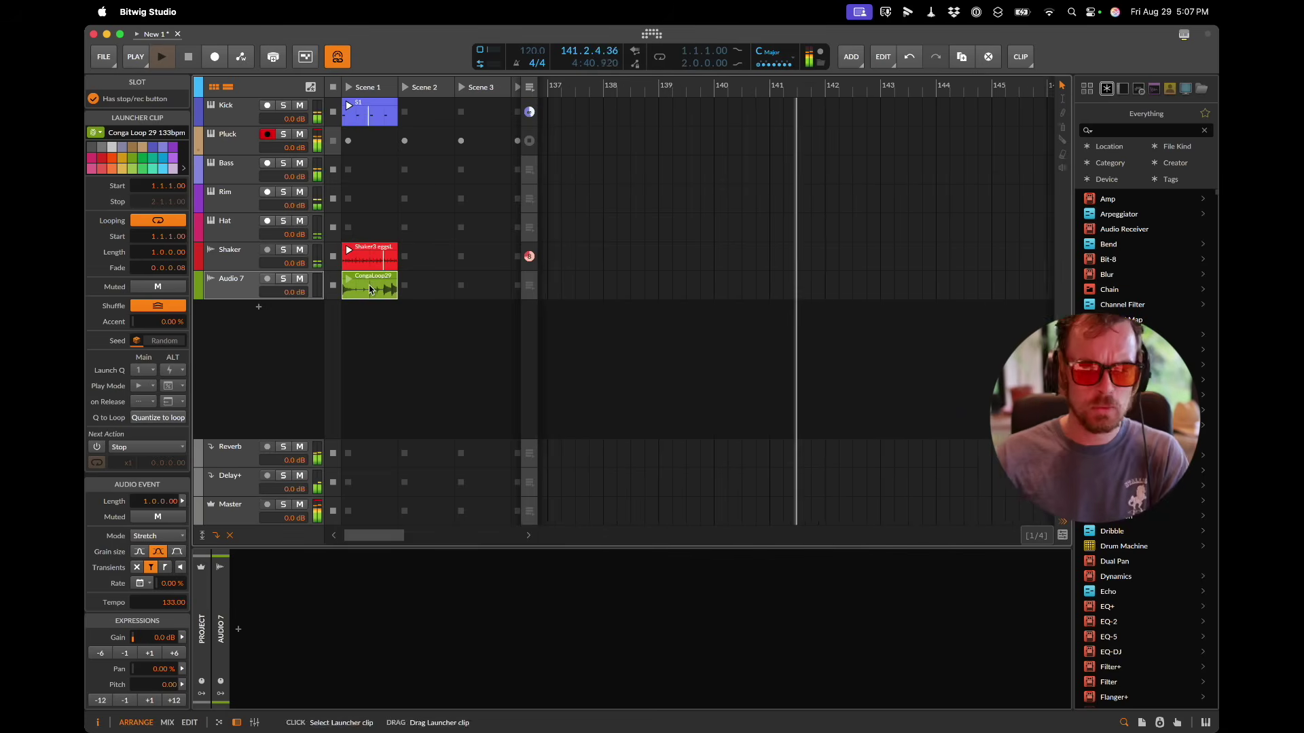
# Step: Quantize the audio of the Conga Loop 29 133bpm clip on Audio 7, then close the editor and launch the clip
pyautogui.doubleClick(371, 290)
pyautogui.click(554, 290)
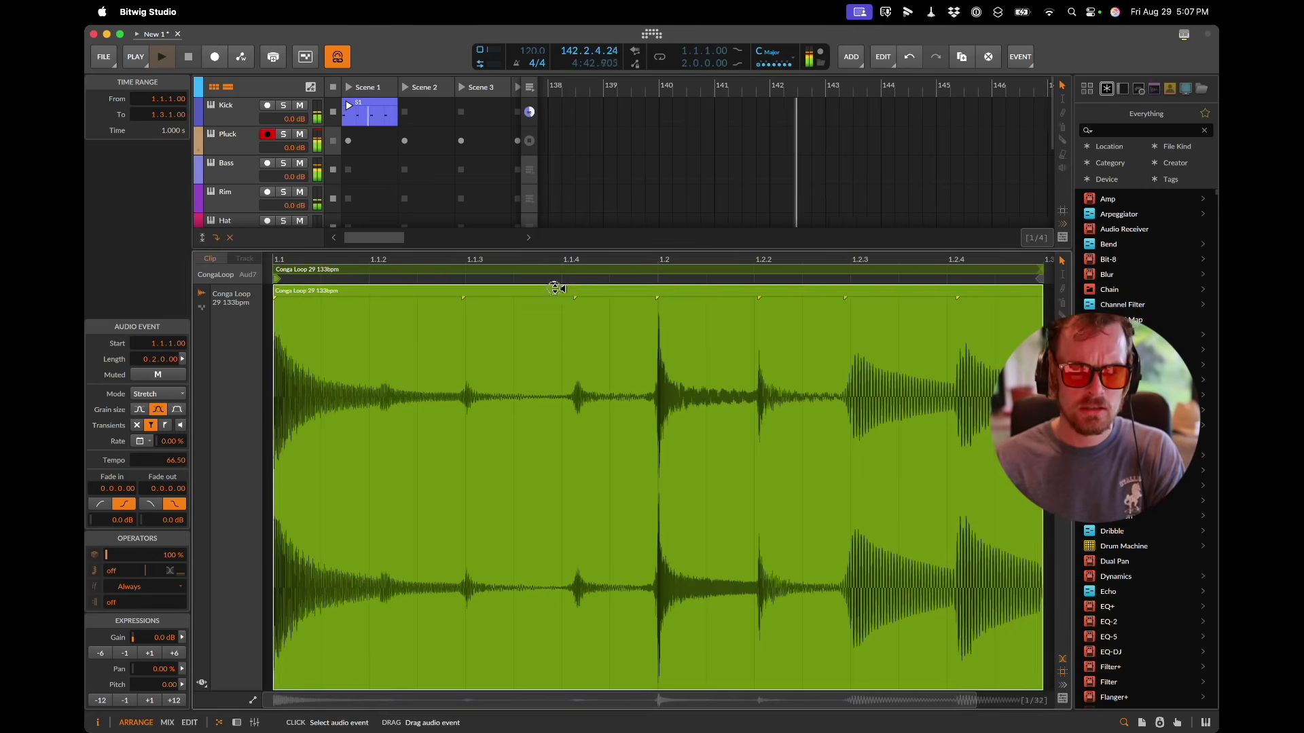
pyautogui.rightClick(554, 291)
pyautogui.moveTo(594, 507)
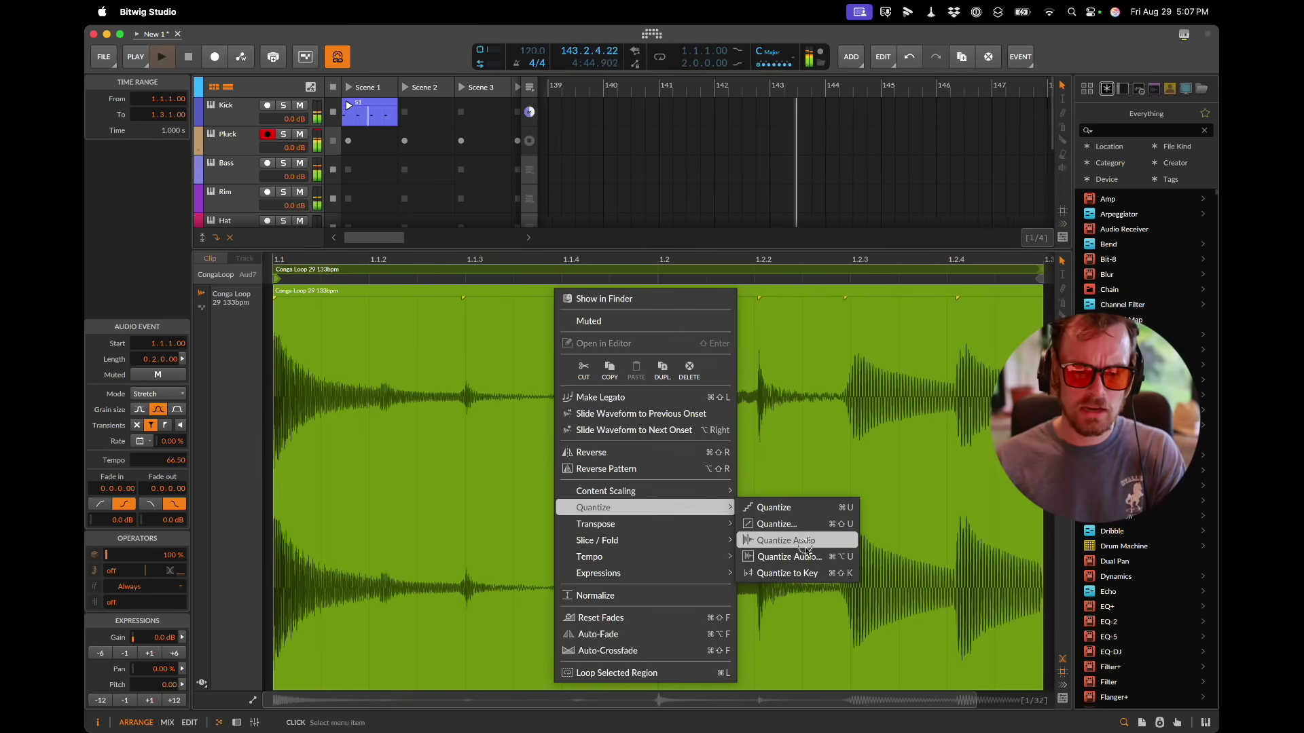
pyautogui.click(807, 541)
pyautogui.press('d')
pyautogui.click(374, 291)
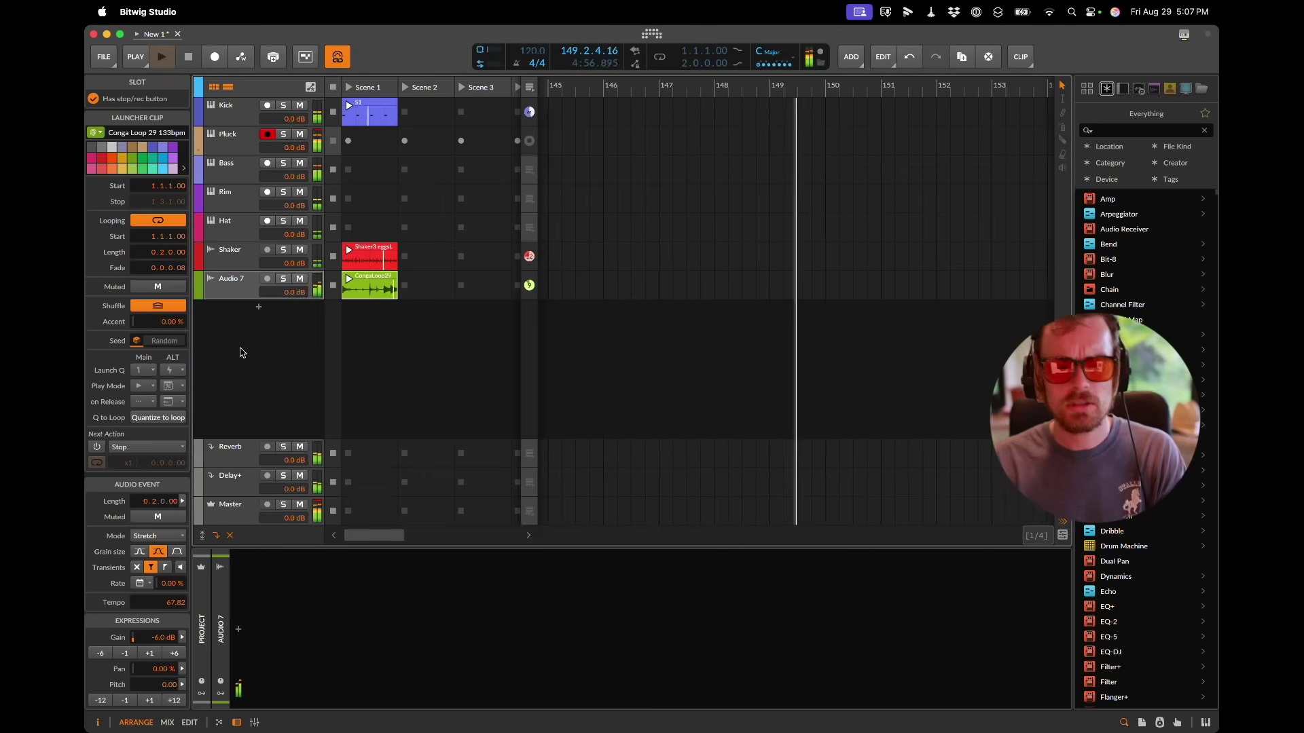
pyautogui.doubleClick(258, 310)
pyautogui.write('pol')
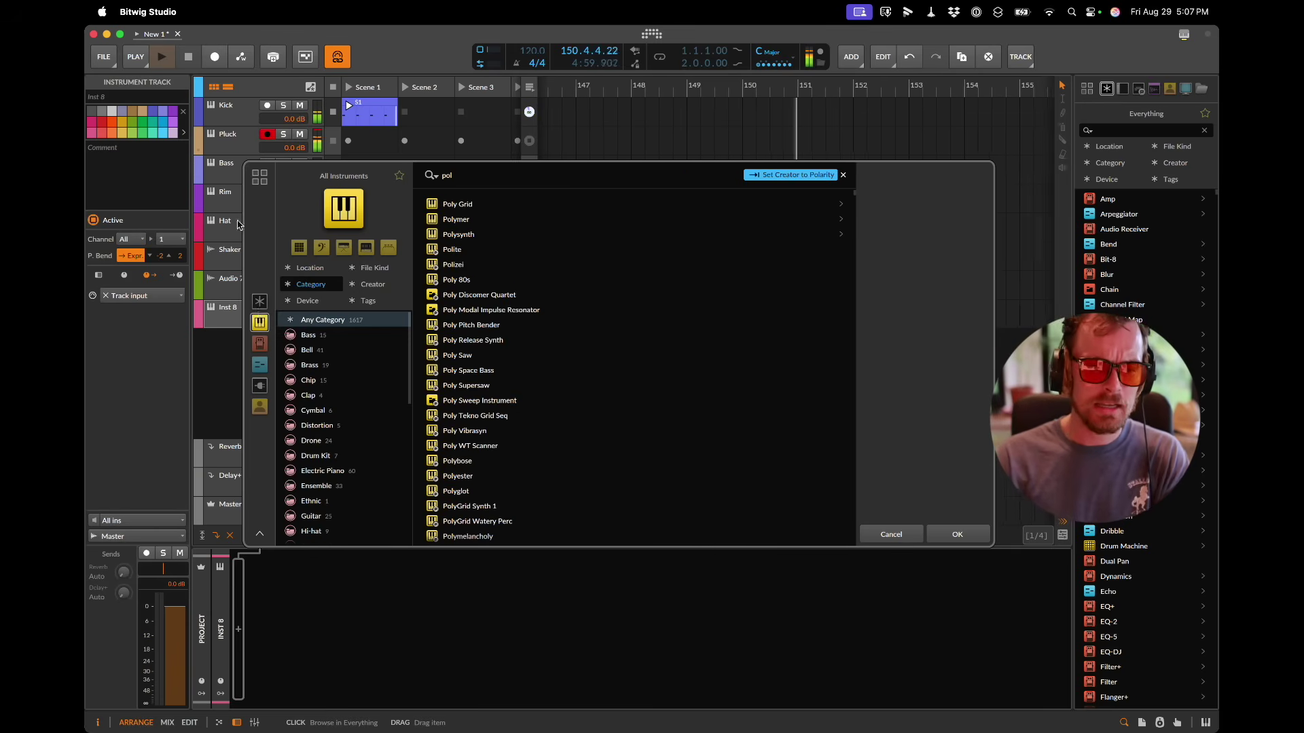
pyautogui.press('Escape')
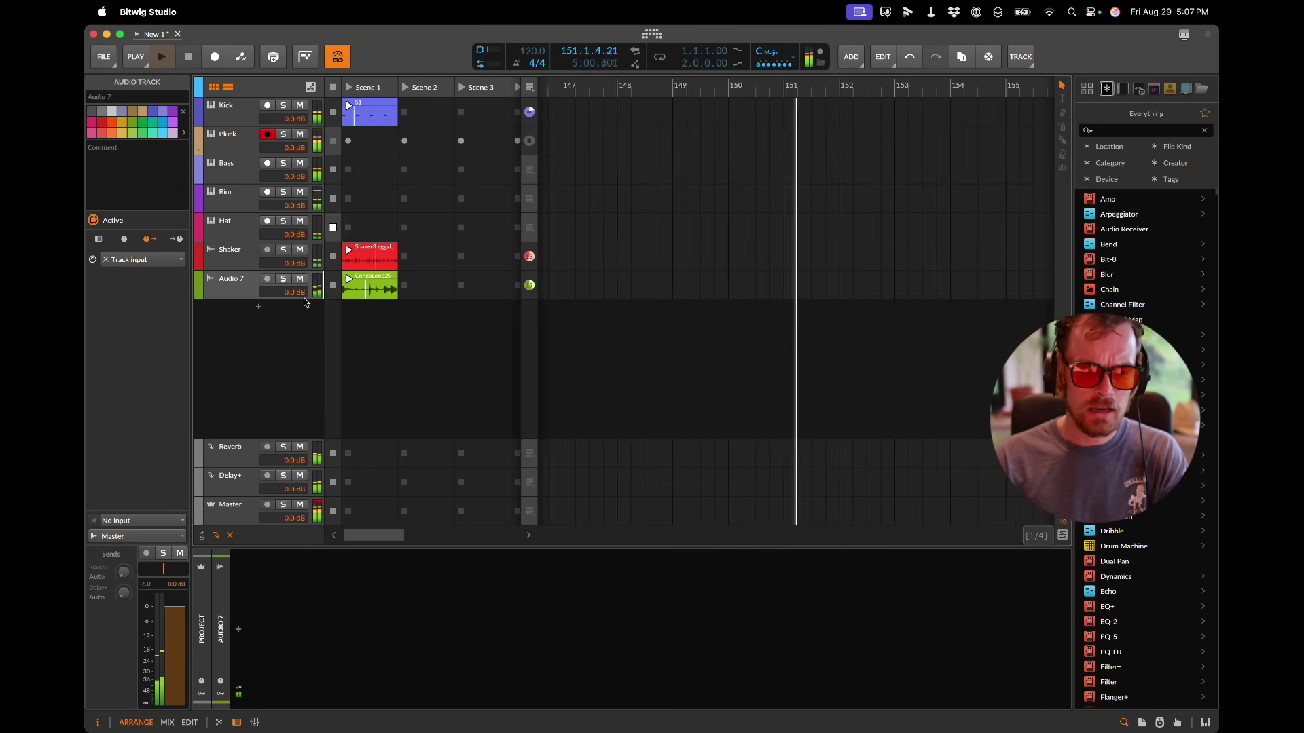
# Step: Add an instrument track loaded with Polymer, adjusting its ADSR envelope and turning off Steal same key
pyautogui.doubleClick(253, 315)
pyautogui.write('pol')
pyautogui.press('Down')
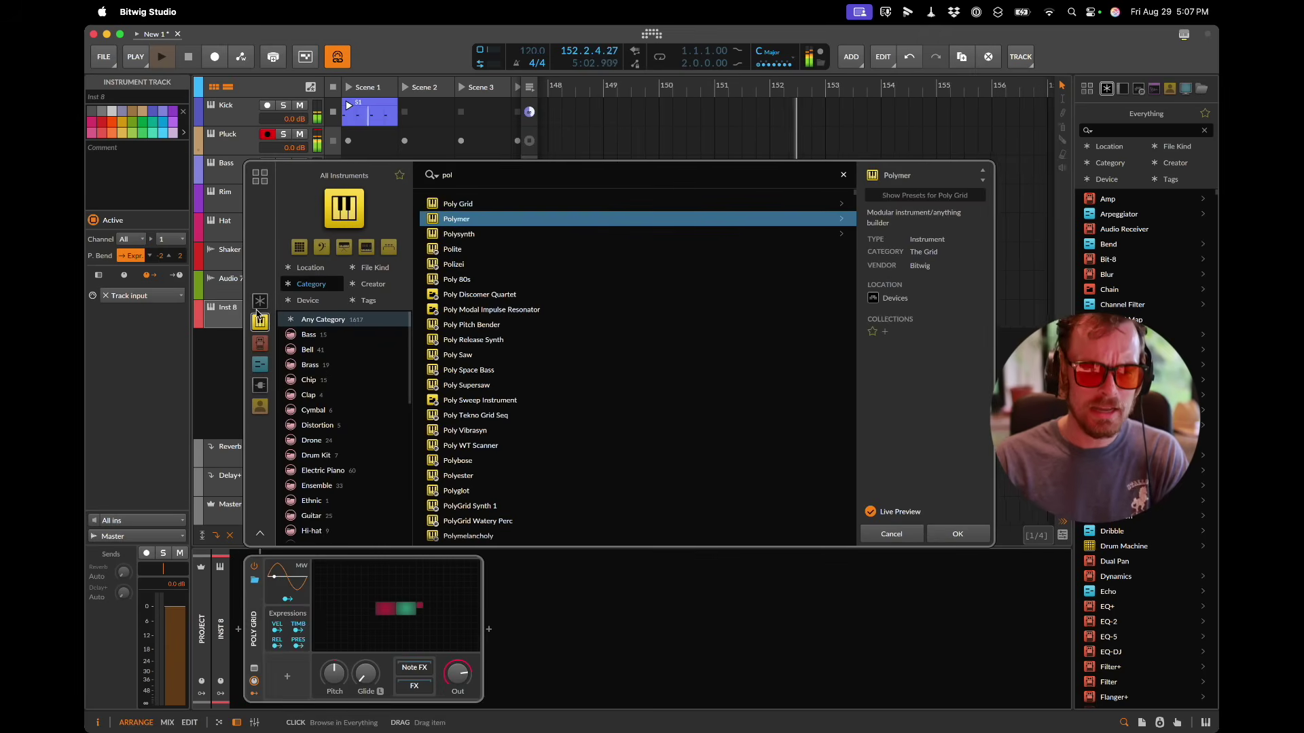
pyautogui.press('Return')
pyautogui.moveTo(613, 632); pyautogui.dragTo(643, 632)
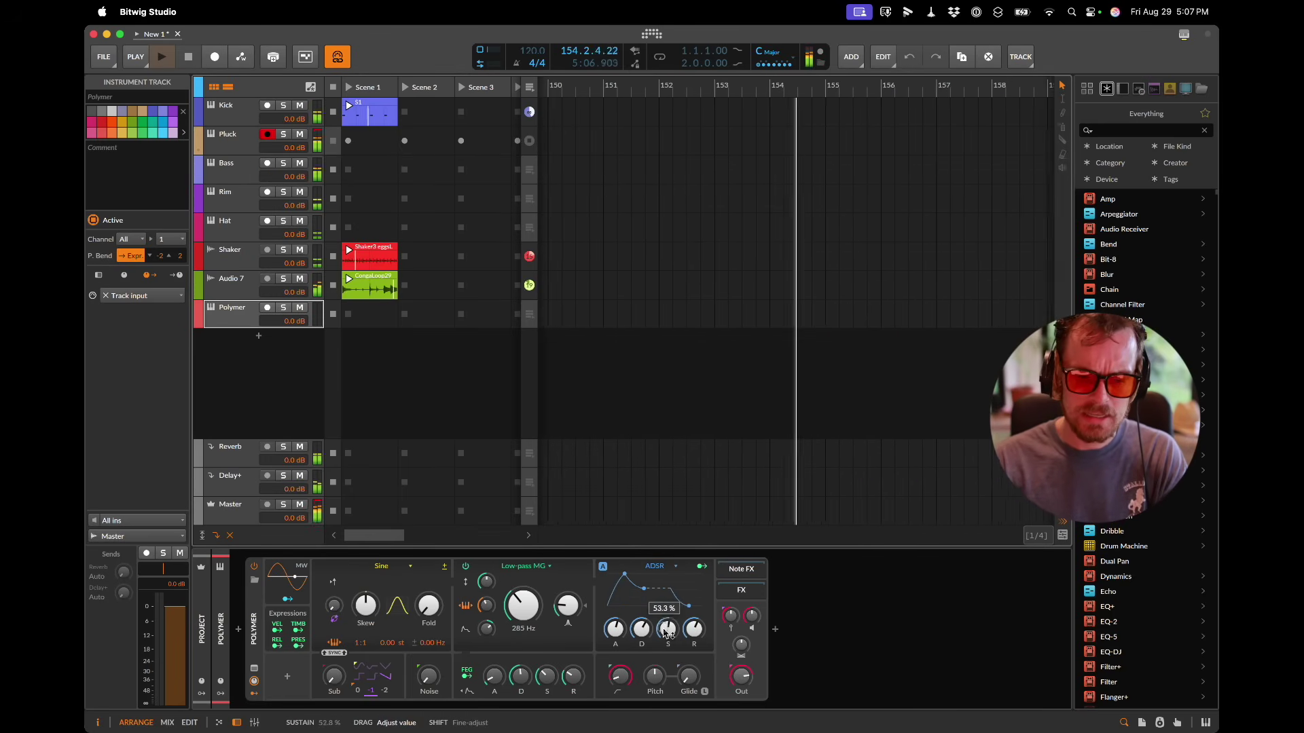
pyautogui.click(253, 619)
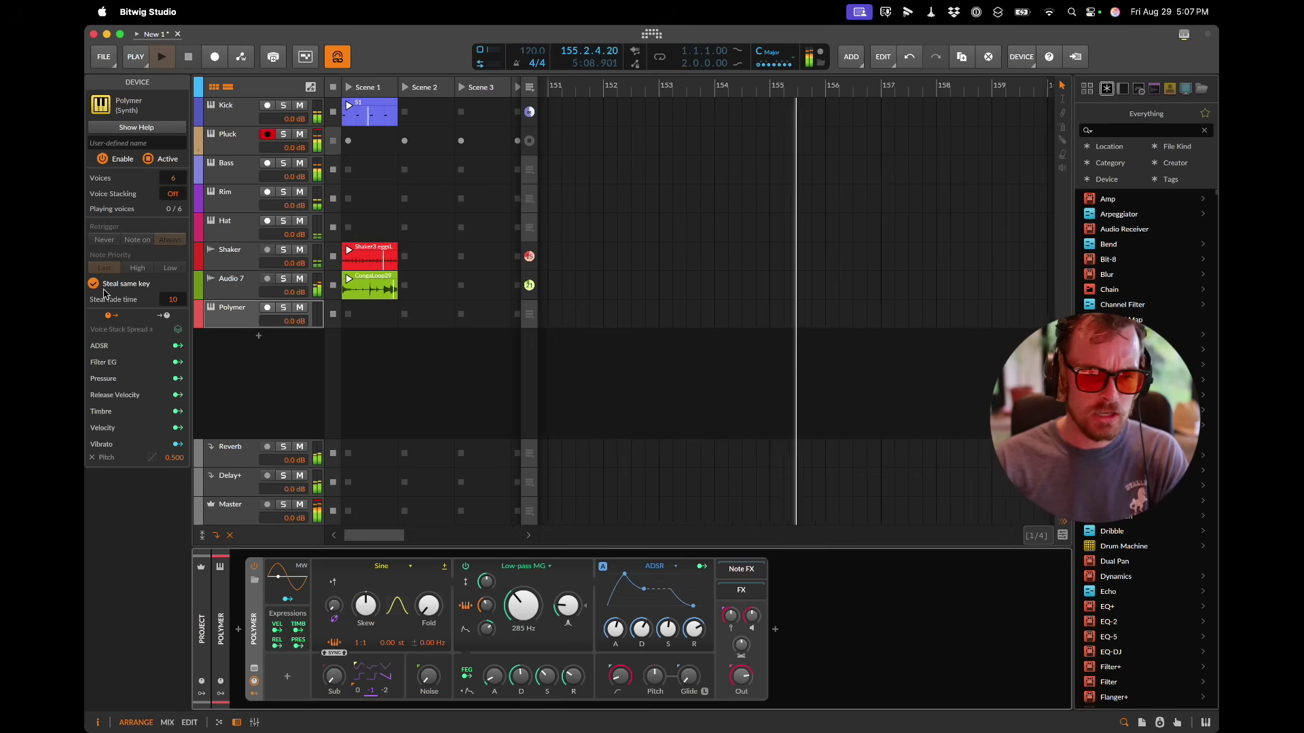
# Step: Add an LFO modulator to Polymer and map it to the oscillator's Skew with an amount of 0.310
pyautogui.click(290, 676)
pyautogui.write('lf')
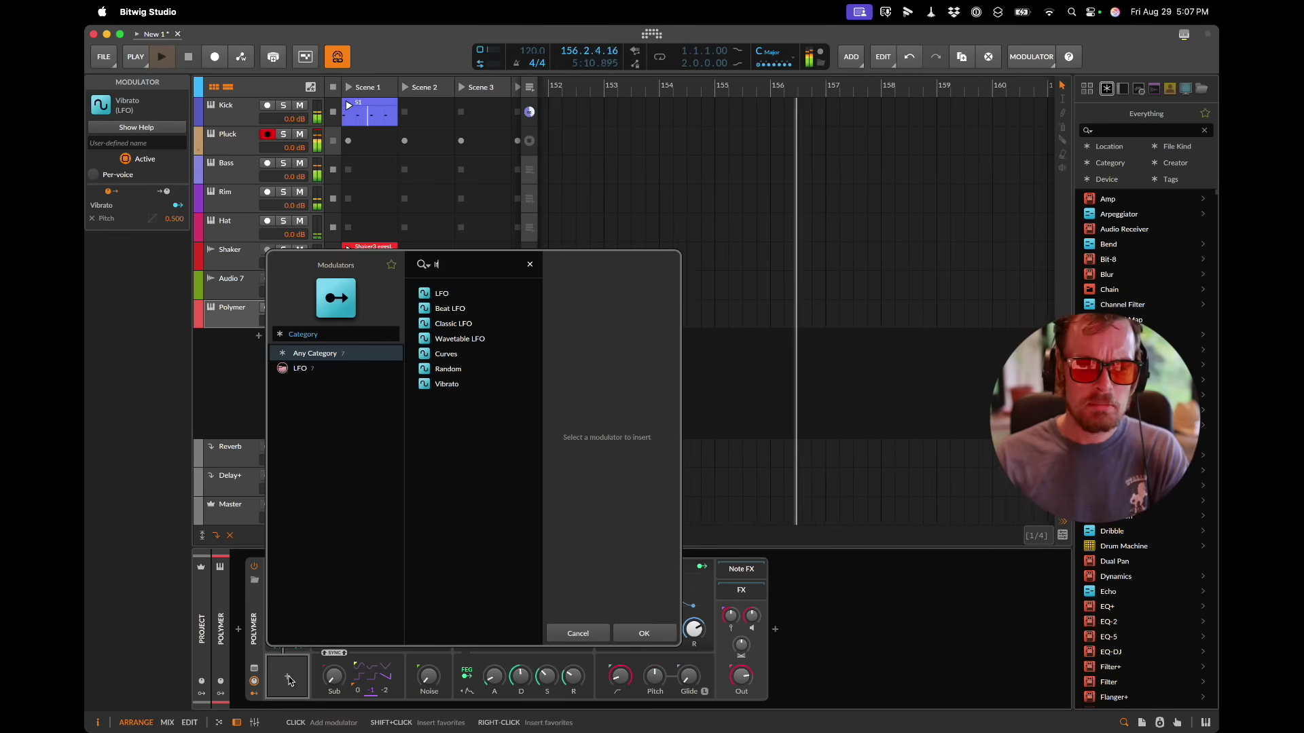
pyautogui.press('Return')
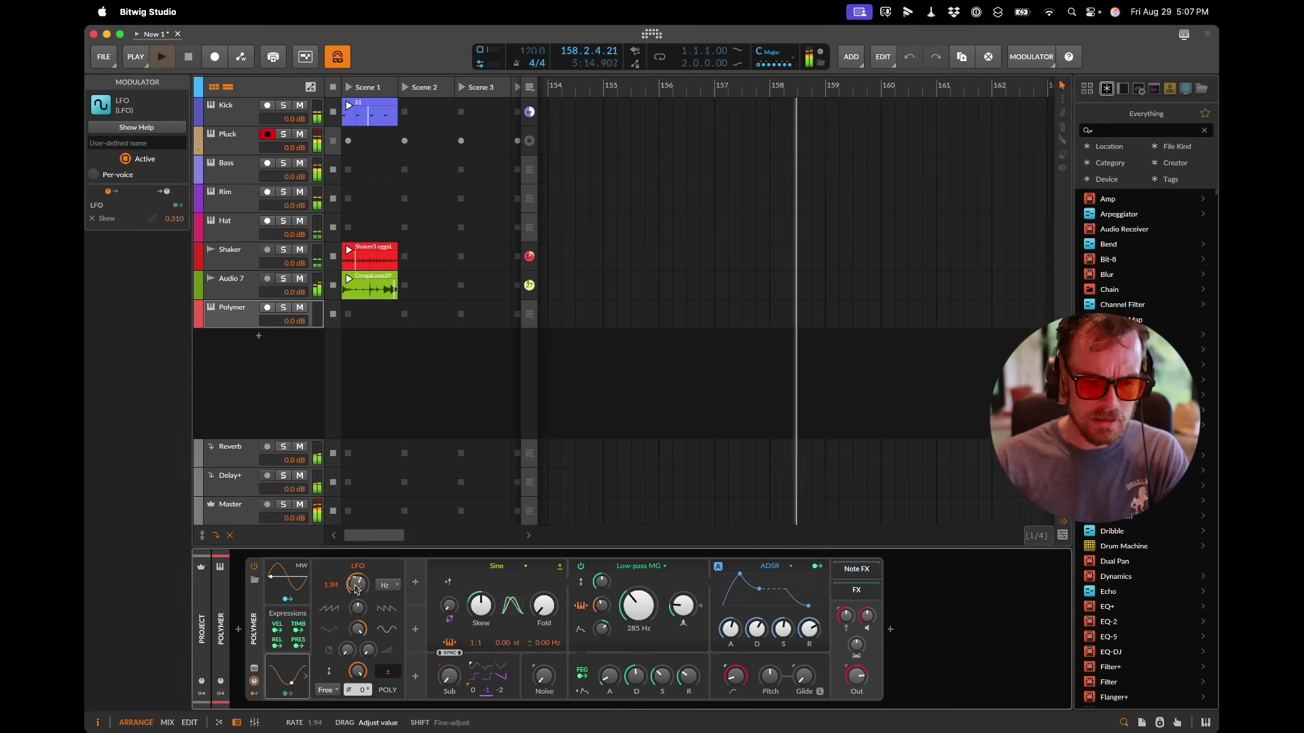
# Step: Add a second LFO to Polymer and map it to the rate of the first LFO
pyautogui.click(415, 582)
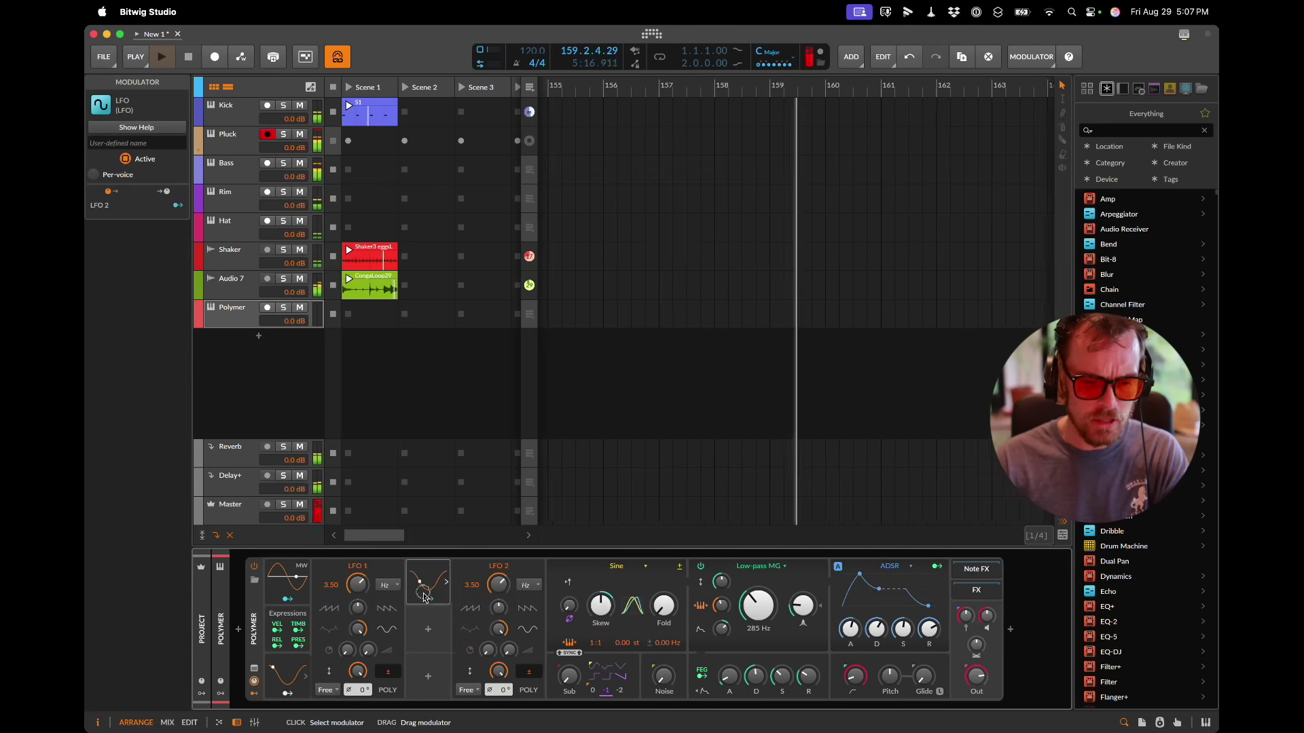
pyautogui.moveTo(358, 586); pyautogui.dragTo(408, 590)
pyautogui.click(473, 645)
pyautogui.click(277, 681)
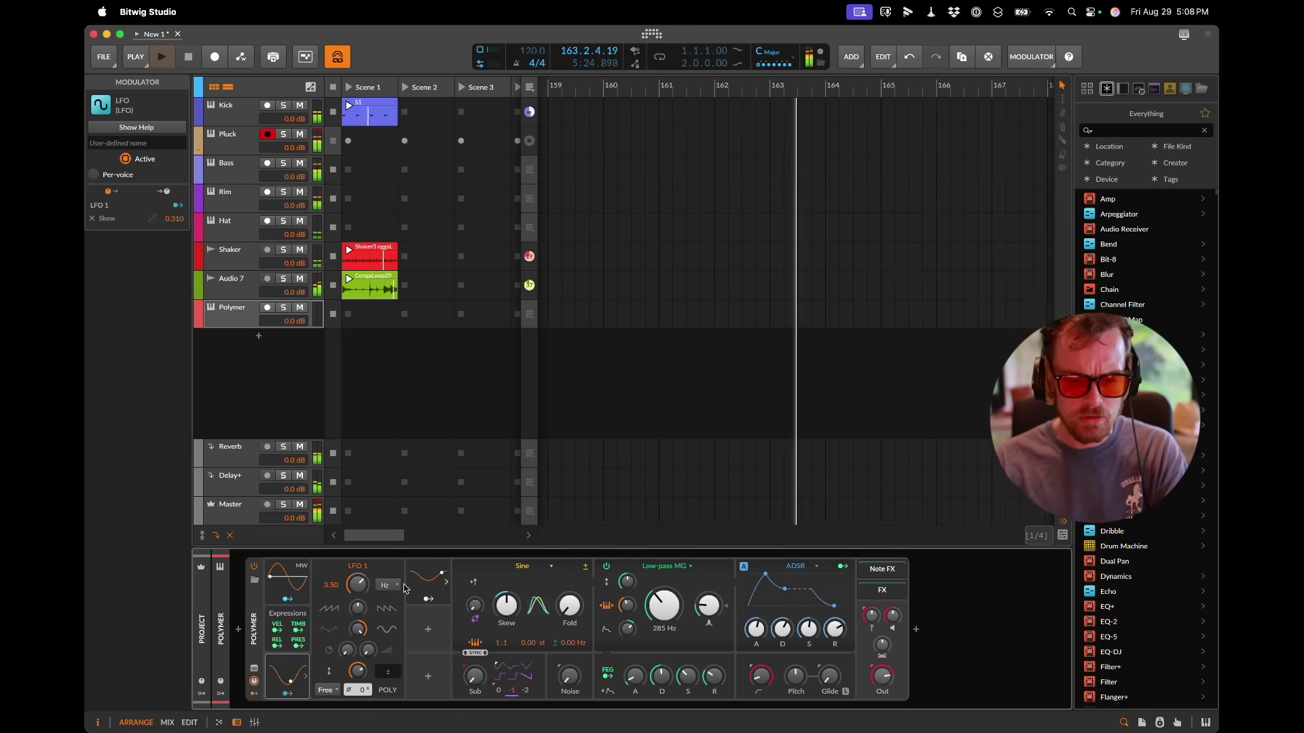
# Step: Rename the Polymer track as Pad and the Audio 7 track as Conga
pyautogui.doubleClick(239, 311)
pyautogui.write('Pad')
pyautogui.press('Return')
pyautogui.doubleClick(234, 285)
pyautogui.write('C')
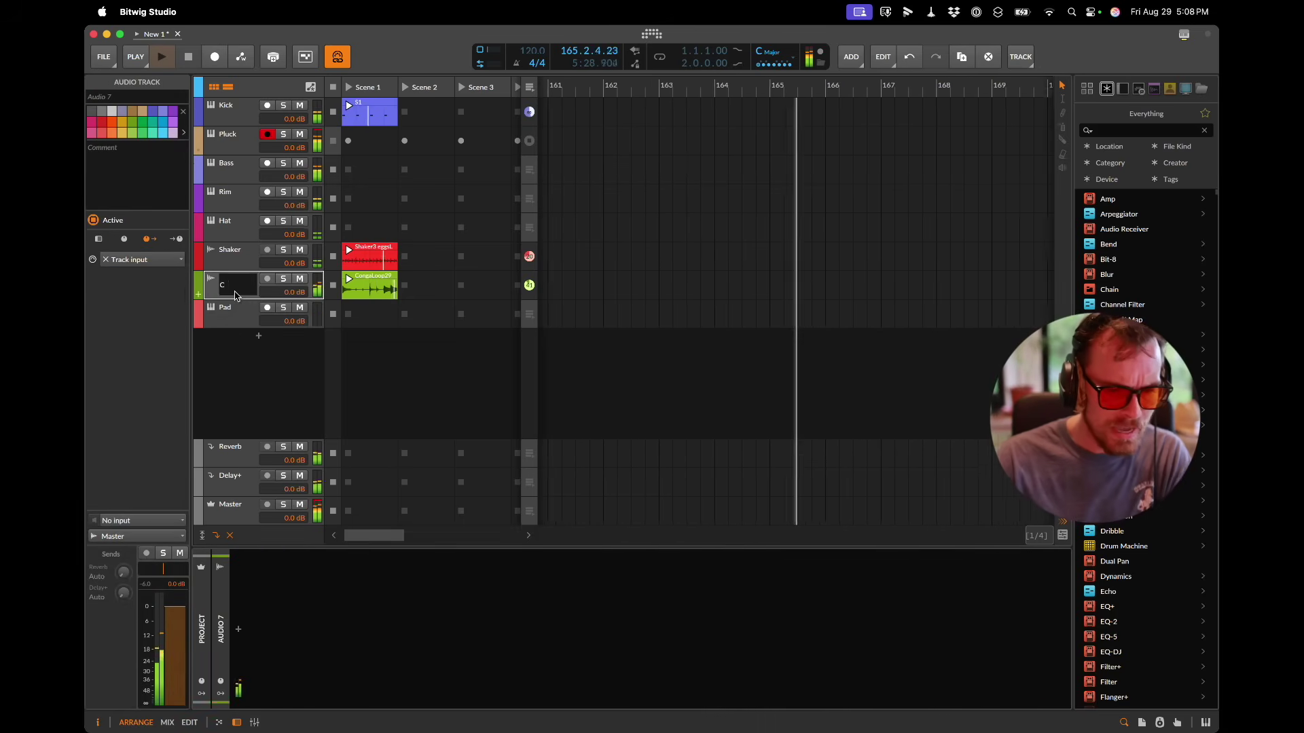
pyautogui.write('onga')
pyautogui.press('Return')
# Step: Select the Pad track, view the running lines of Words in Chrome and return to Bitwig Studio
pyautogui.click(234, 311)
pyautogui.press('super+Tab')
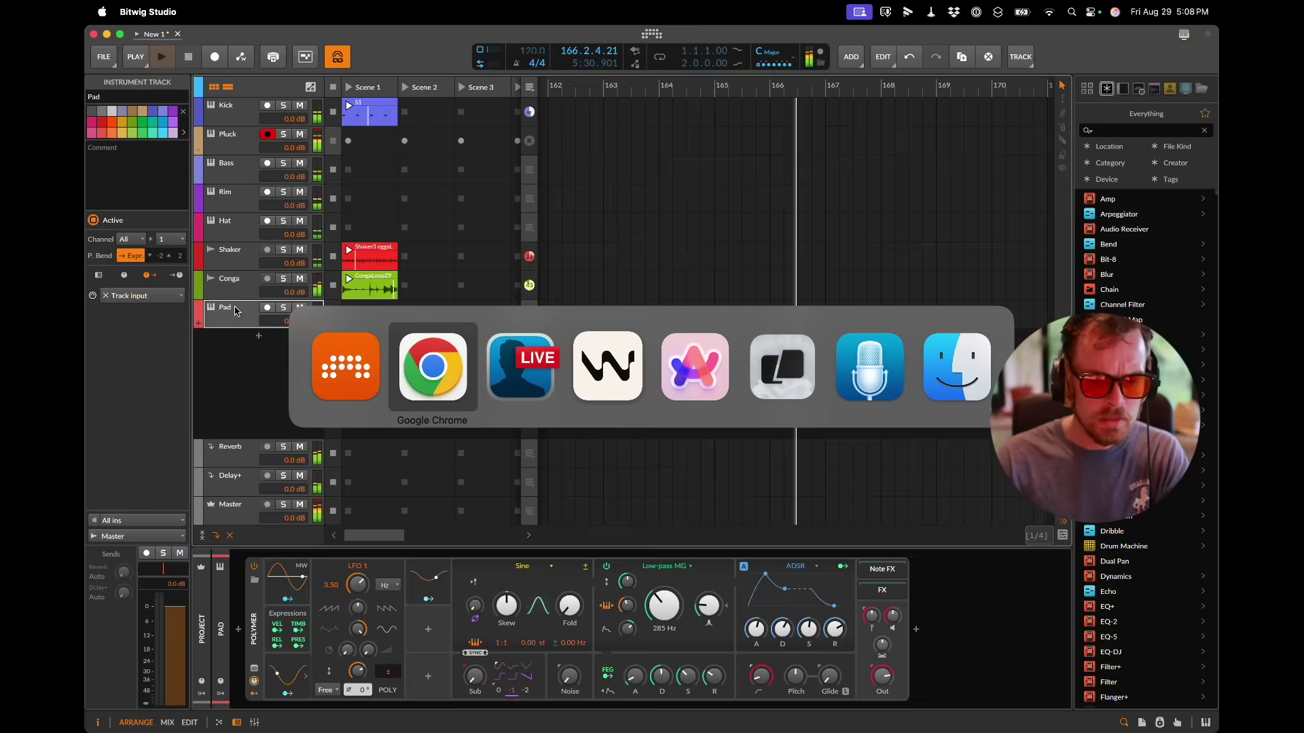
pyautogui.click(510, 340)
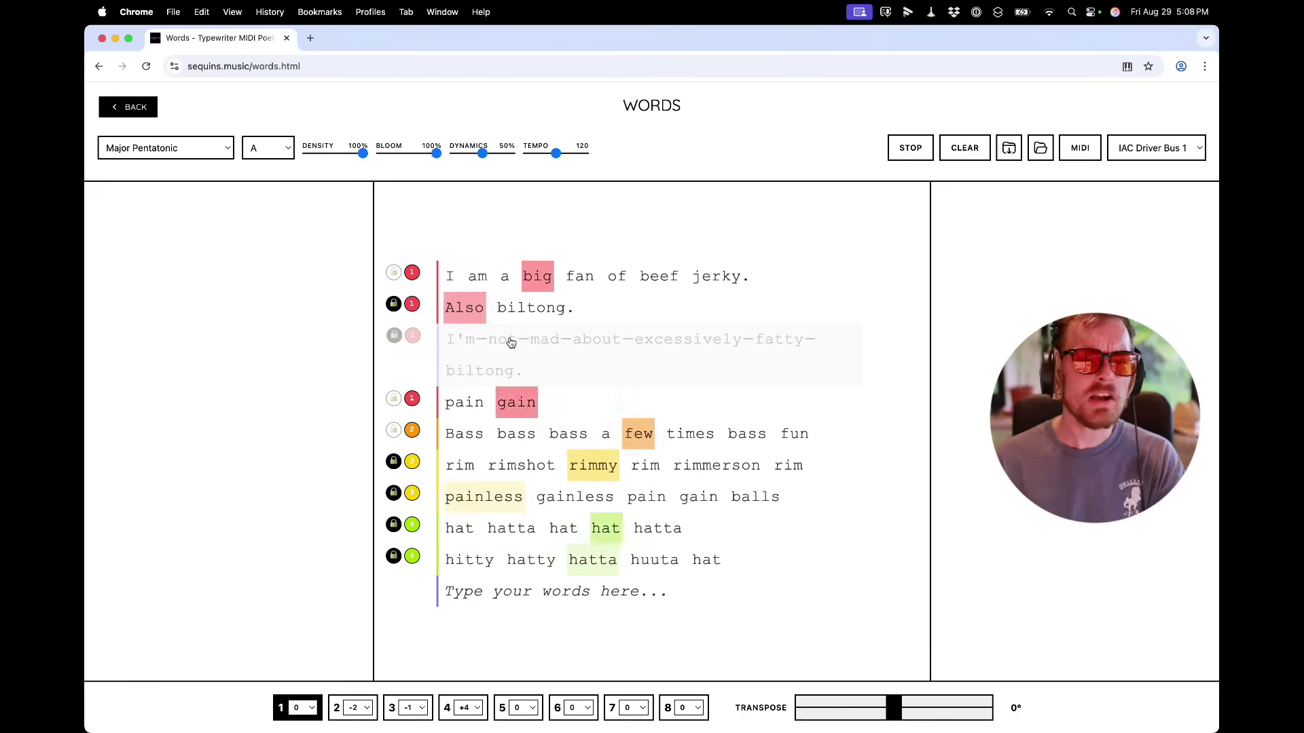
pyautogui.press('super+Tab')
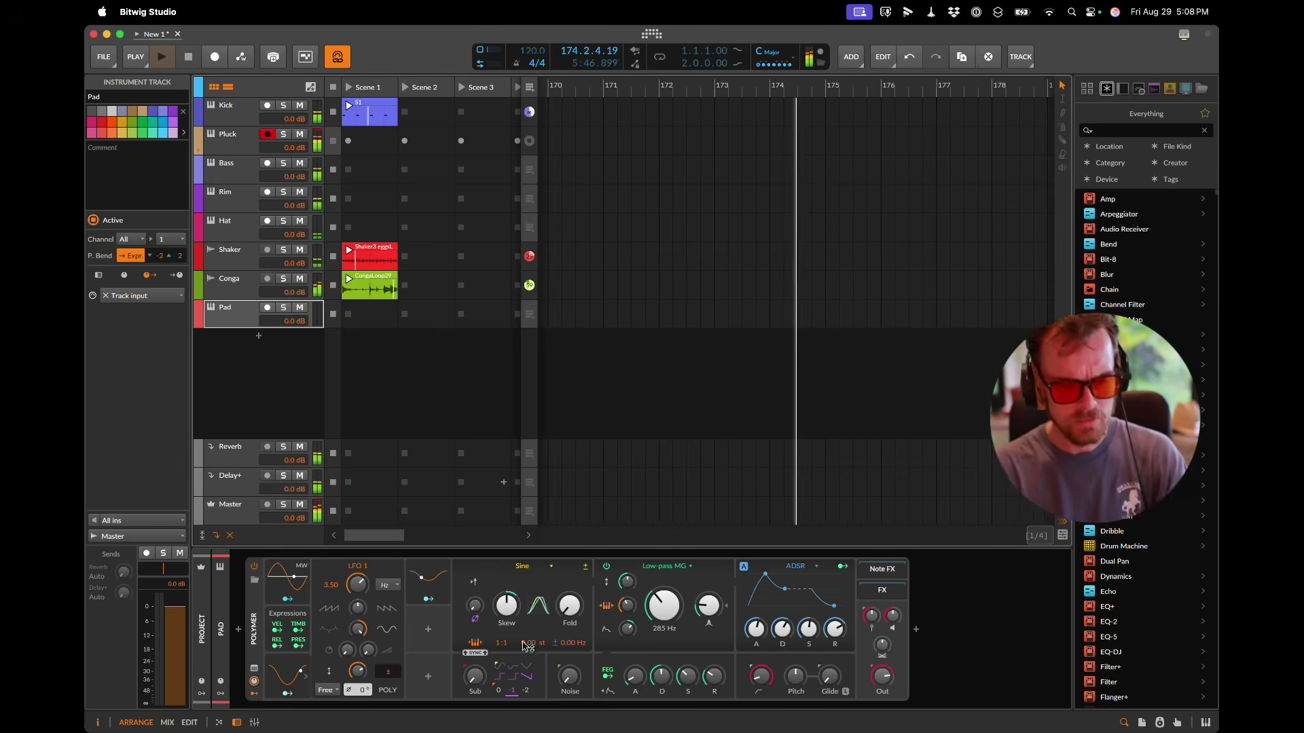
# Step: Insert Reverb and Delay+ after Polymer, adjusting the reverb mix and setting the delay to Ping L mode
pyautogui.click(914, 631)
pyautogui.press('Return')
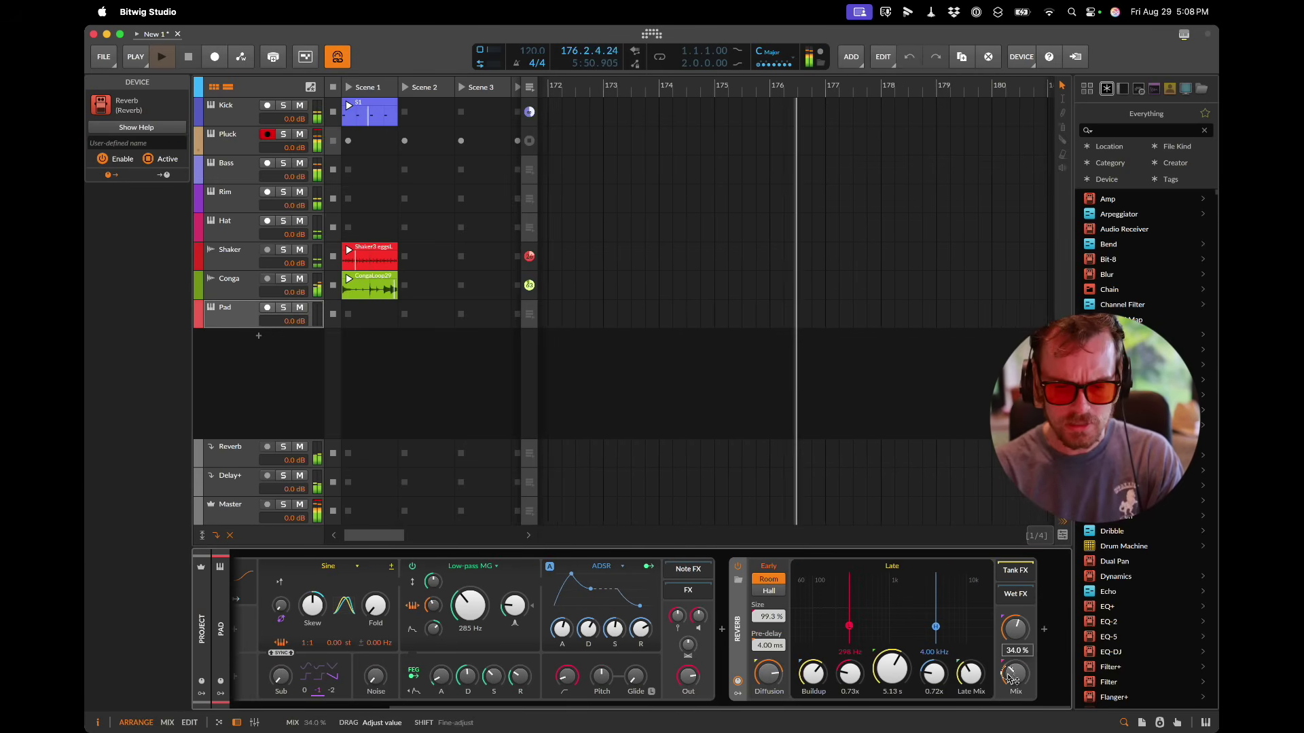
pyautogui.click(1043, 629)
pyautogui.write('delay')
pyautogui.press('Return')
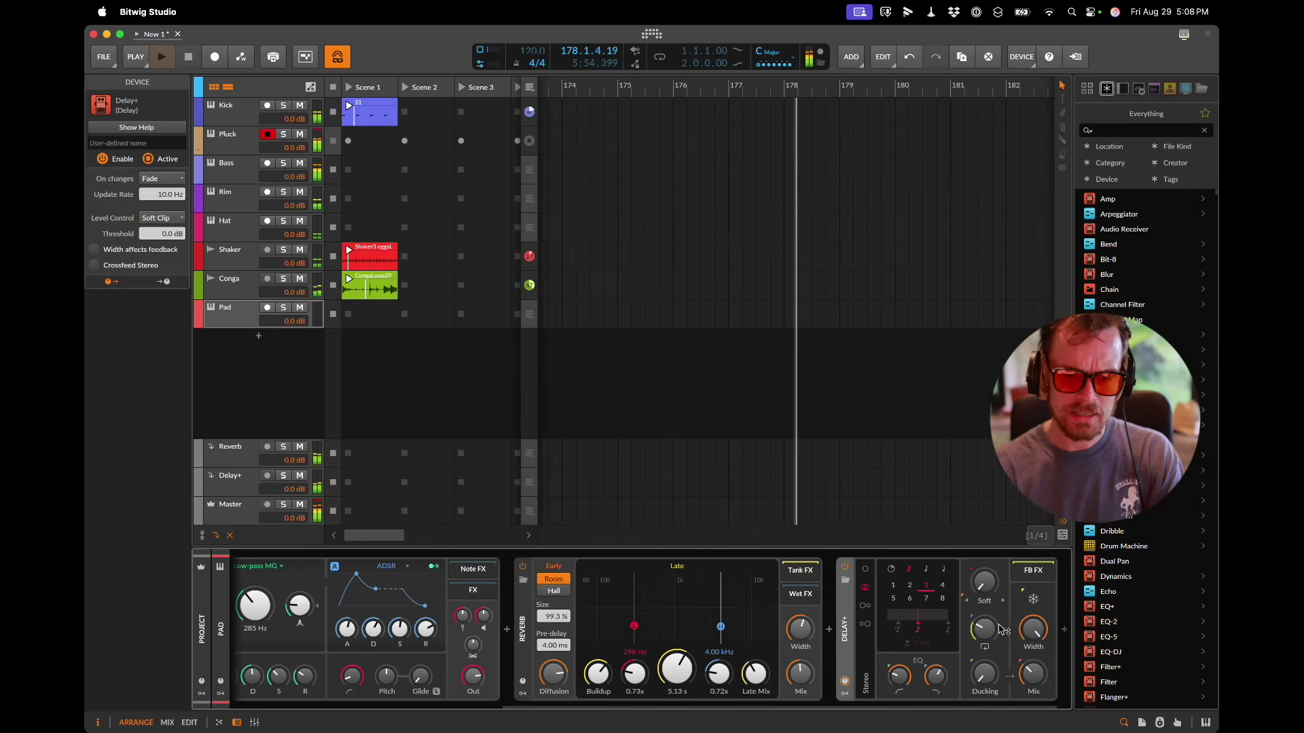
pyautogui.click(865, 607)
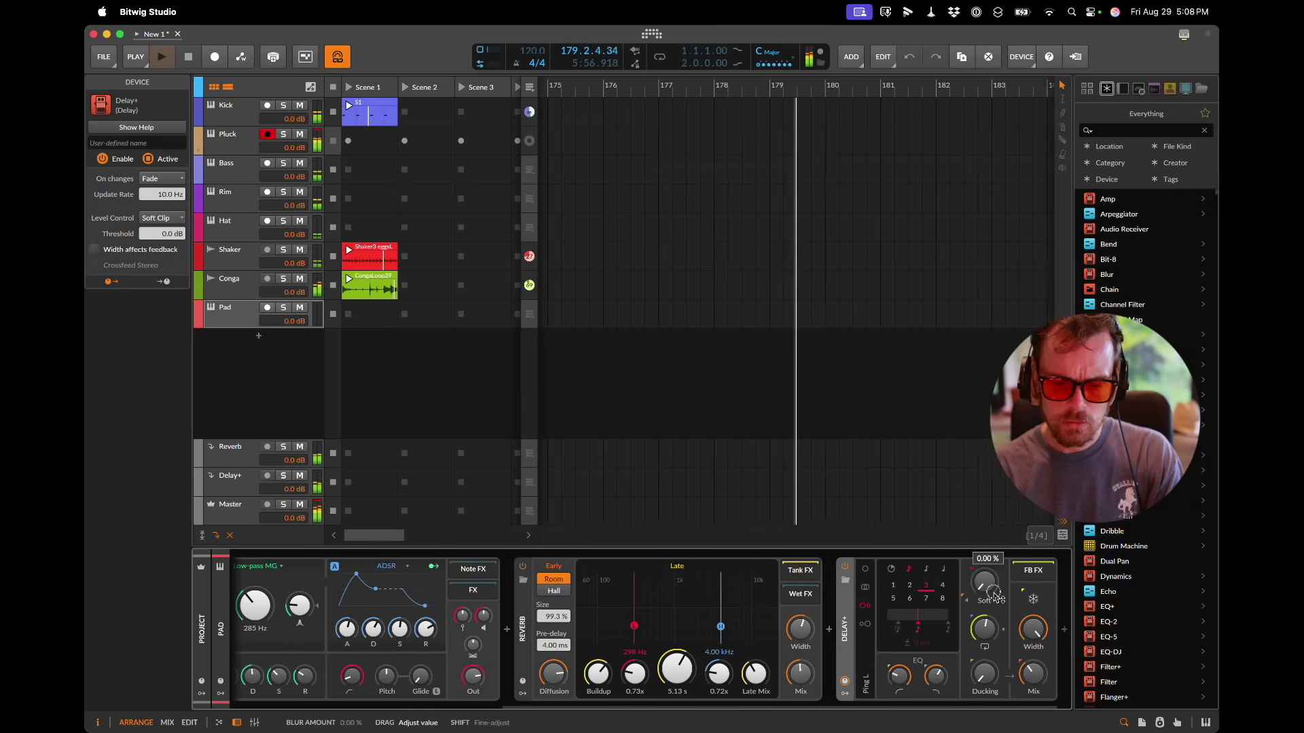
# Step: Disarm the Pad track and set Polymer's output to about -4.5 dB
pyautogui.hscroll(-10, 992, 597)
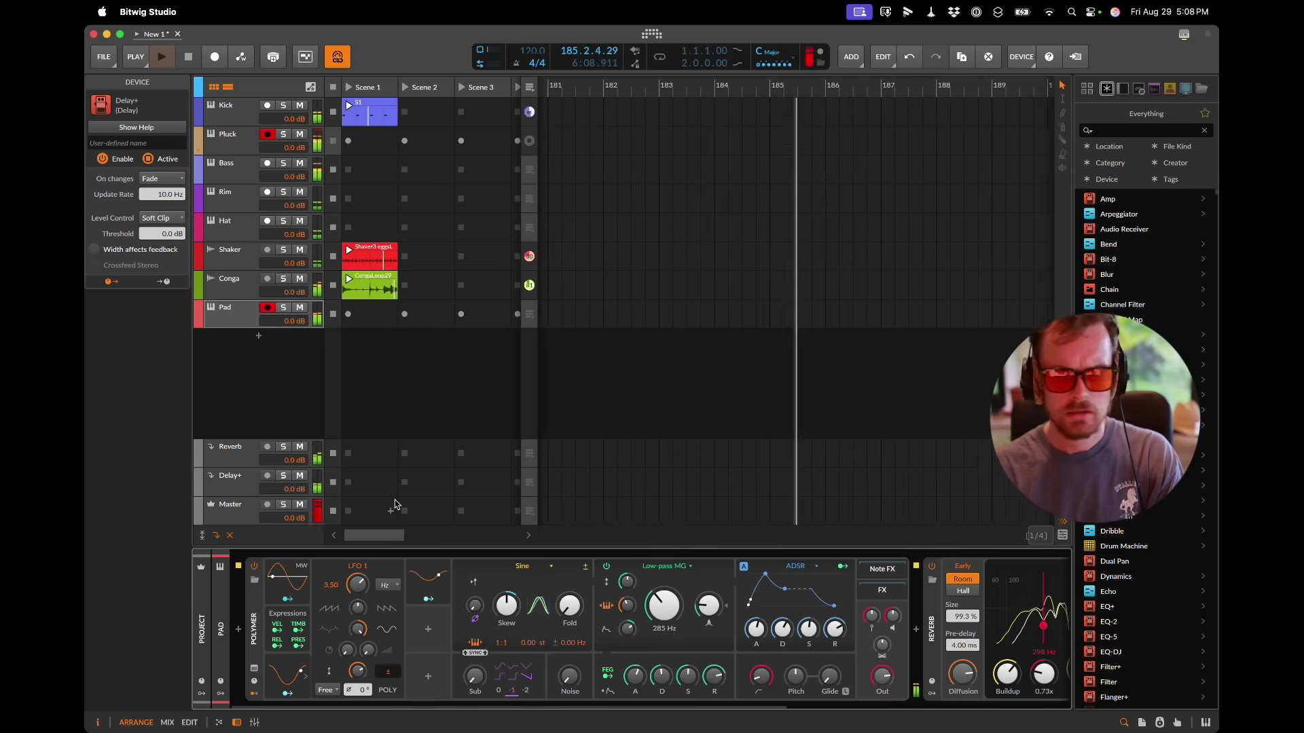
pyautogui.click(321, 399)
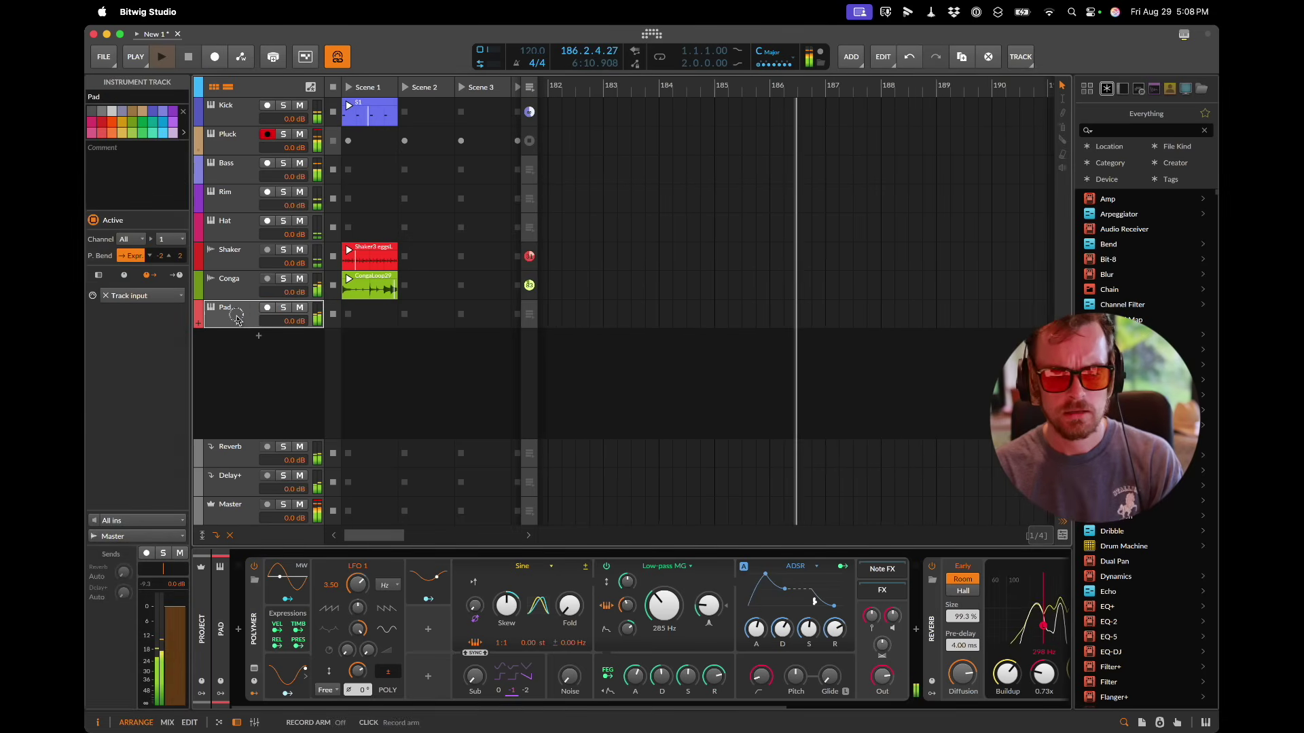
pyautogui.moveTo(885, 671)
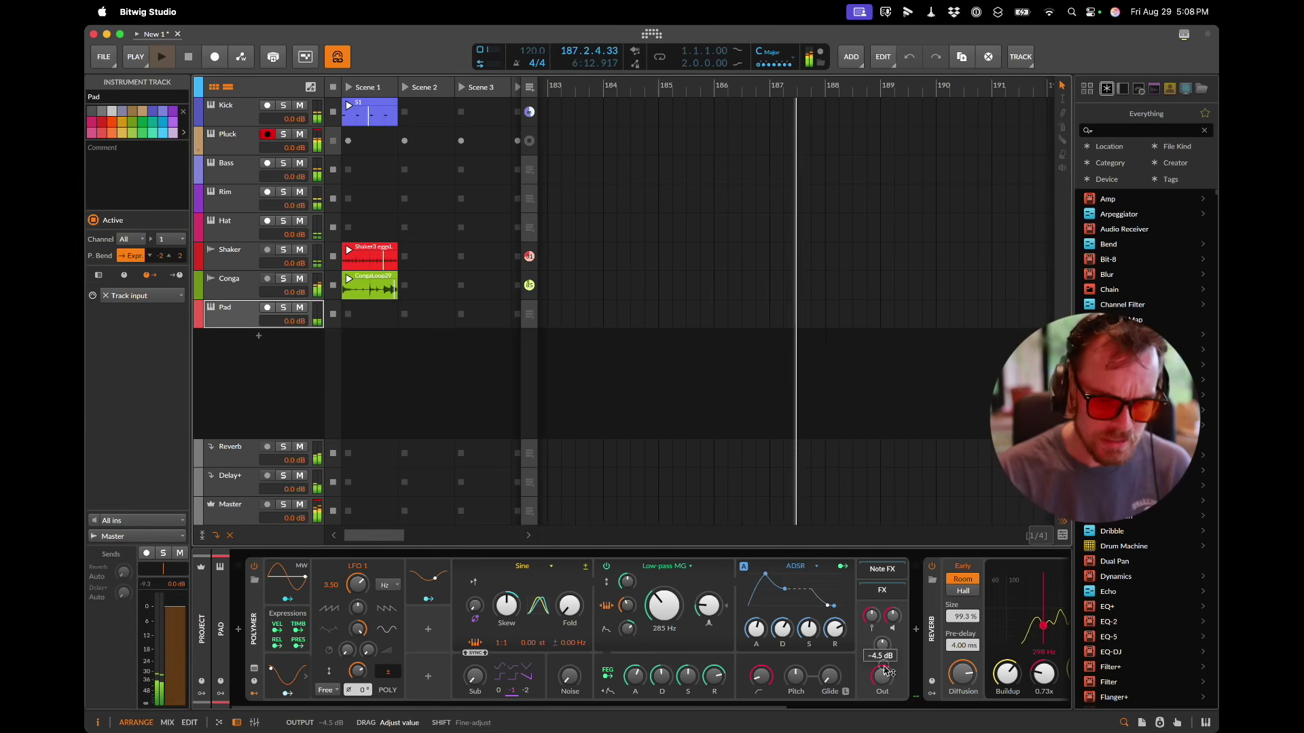
# Step: Look through the Pad track's note input options and check Words in Chrome before returning to Bitwig Studio
pyautogui.click(98, 523)
pyautogui.moveTo(182, 314)
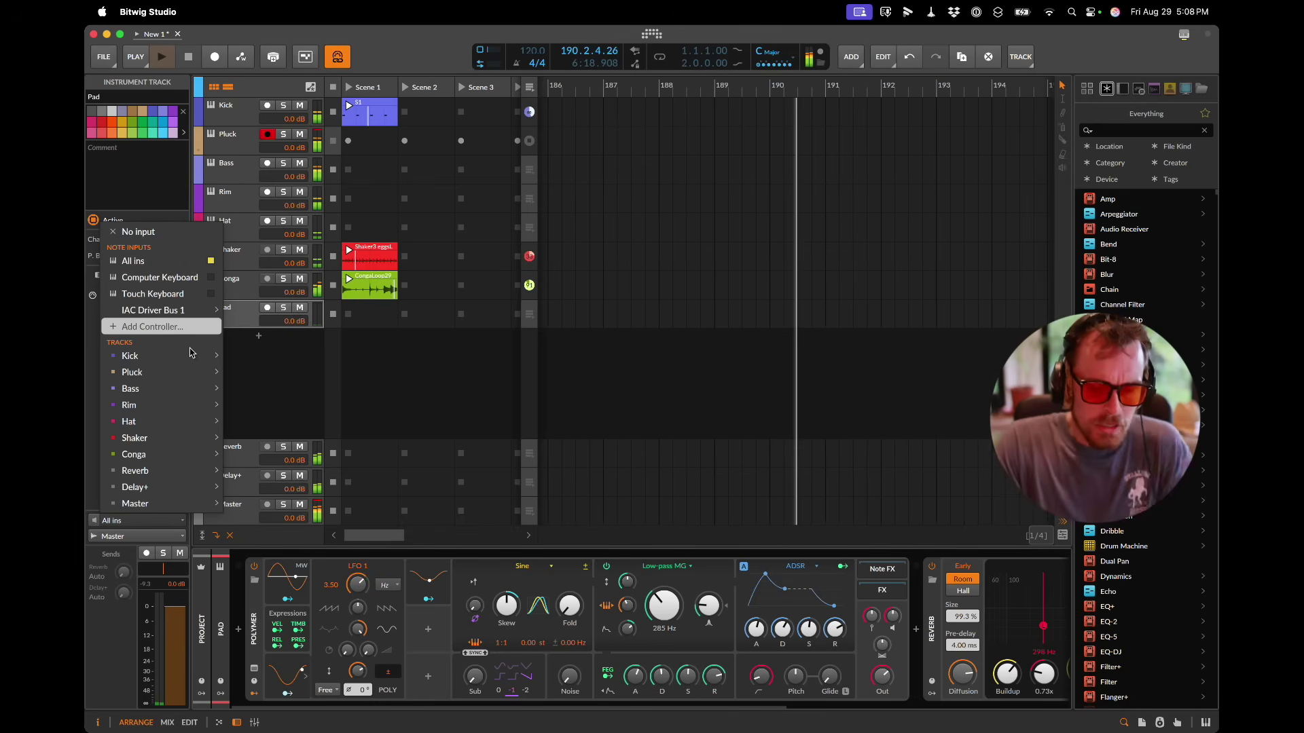
pyautogui.click(106, 572)
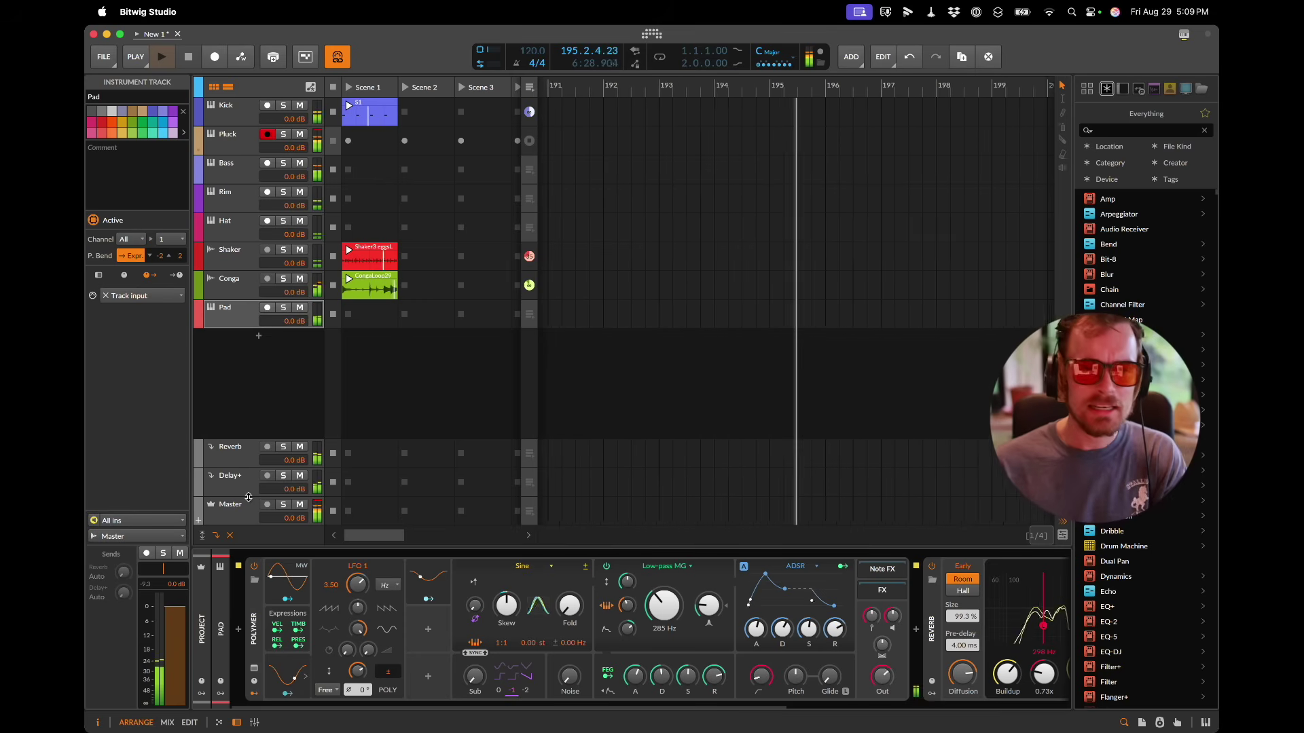
pyautogui.press('super+Tab')
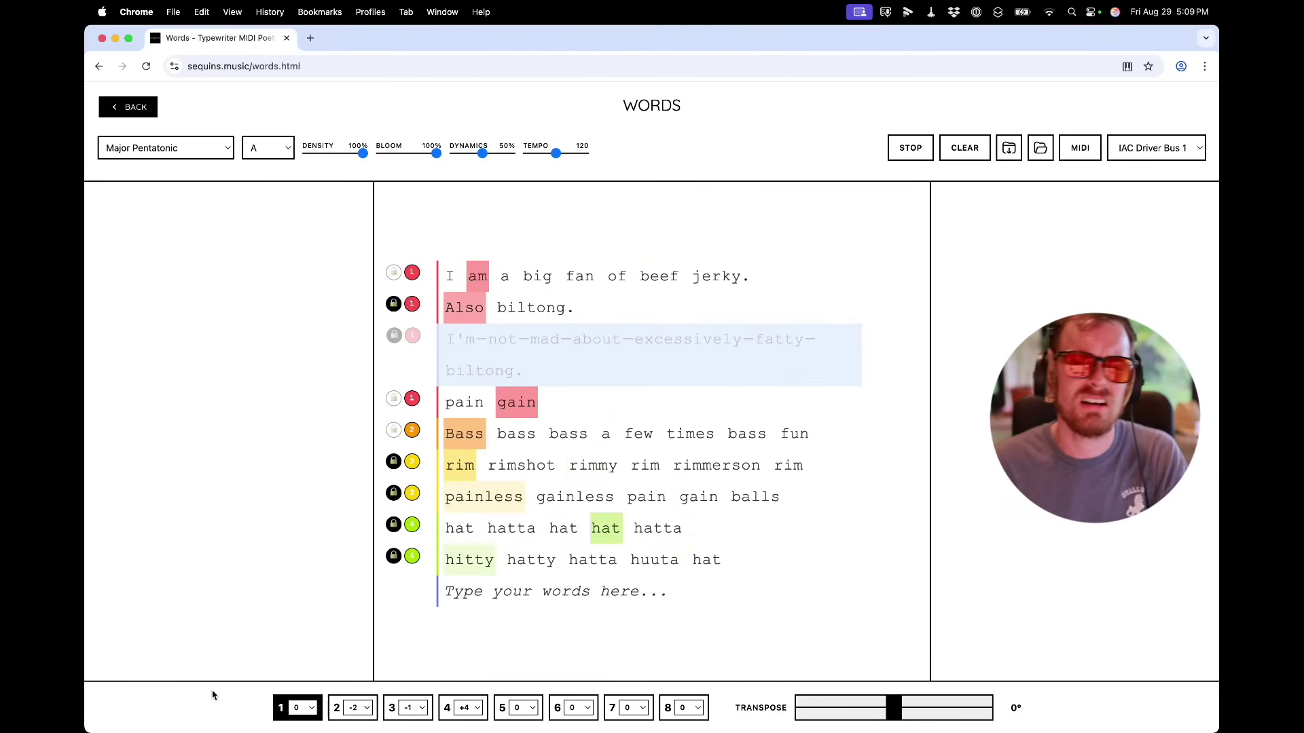
pyautogui.press('super+Tab')
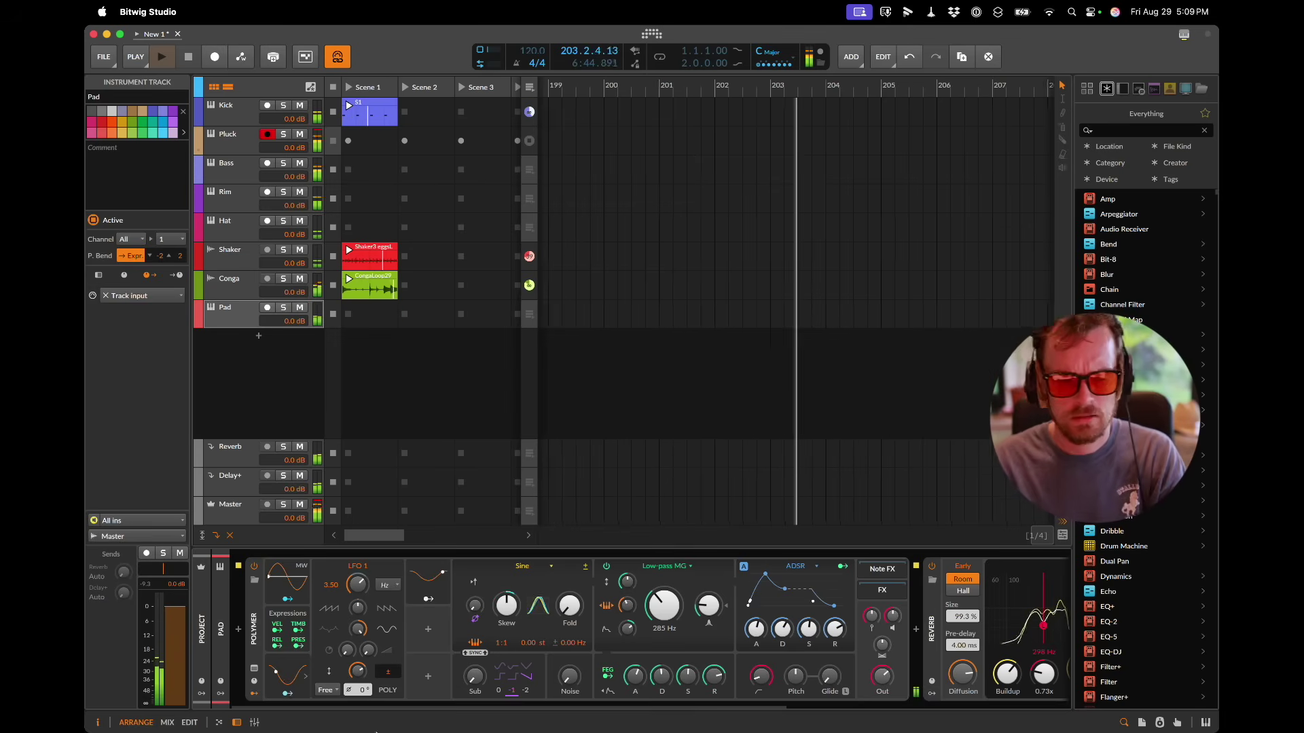
# Step: Insert Note Transpose before Polymer on the Pad track and wrap it in a Note FX Layer
pyautogui.click(253, 616)
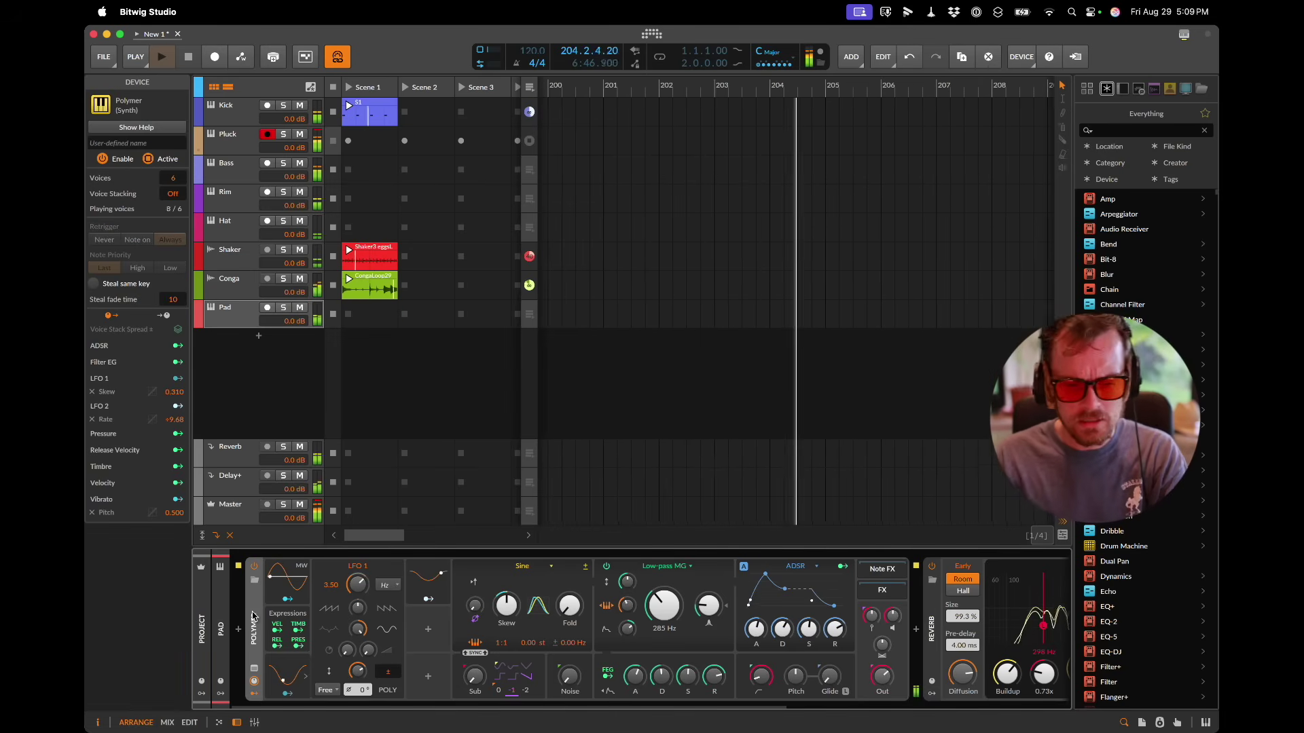
pyautogui.click(239, 630)
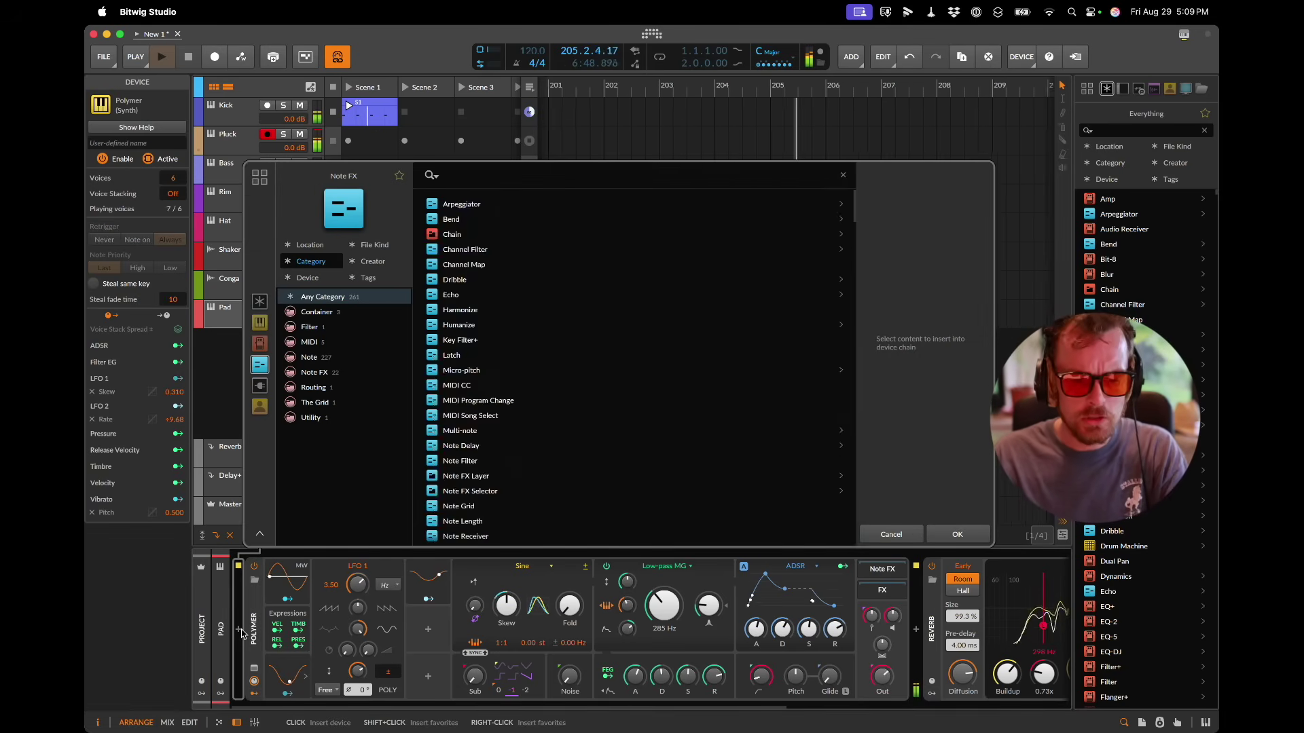
pyautogui.write('NOTE')
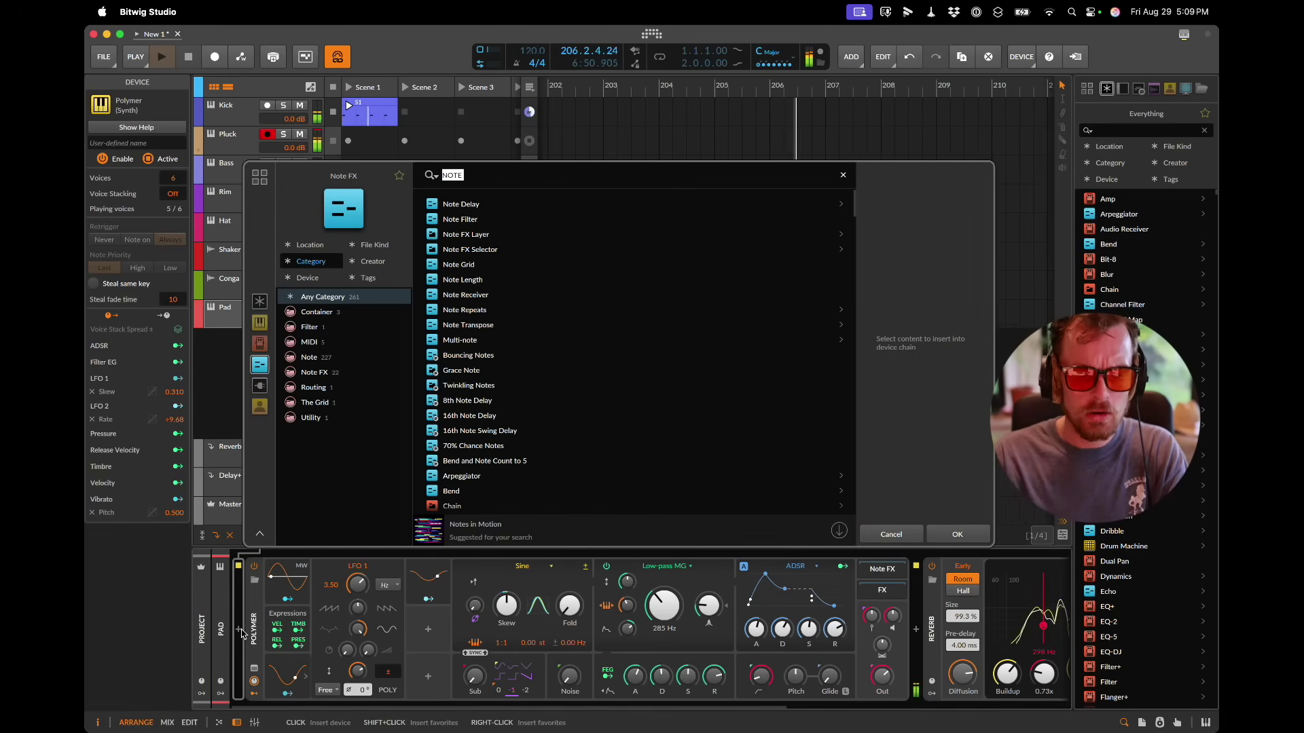
pyautogui.write('transpose')
pyautogui.press('Down')
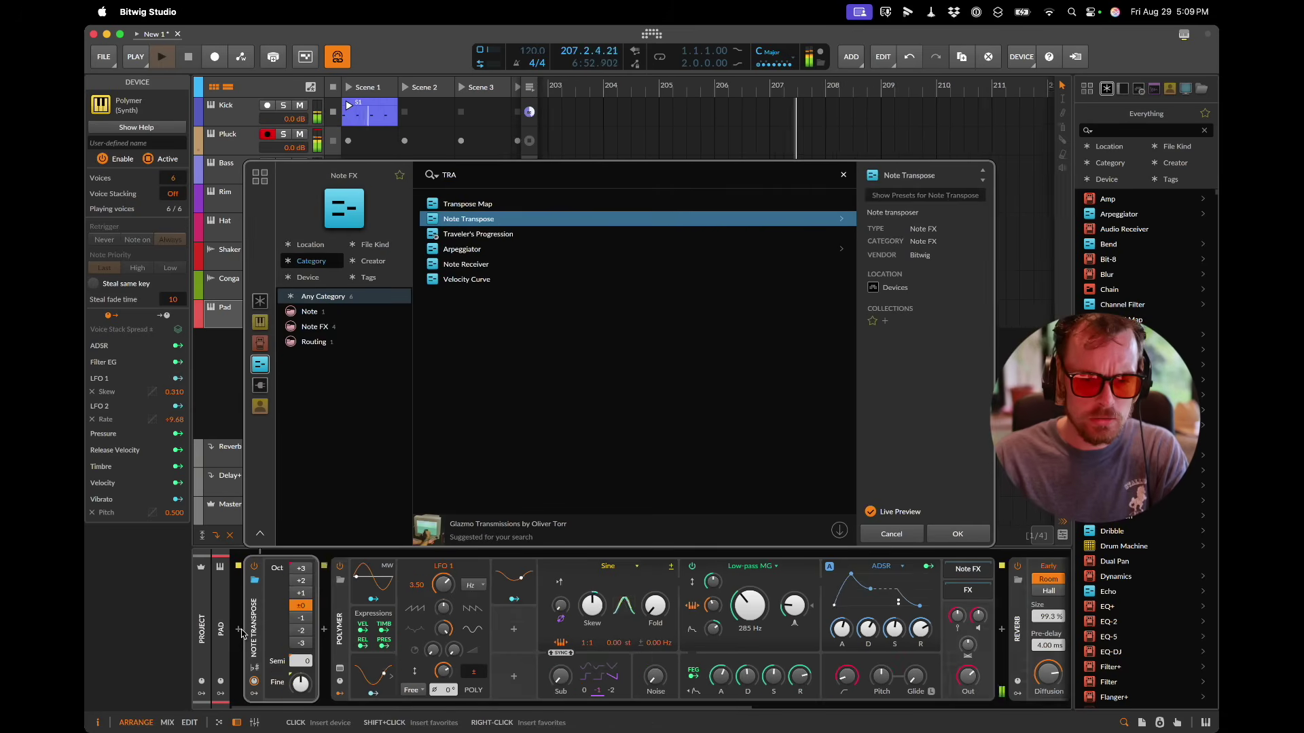
pyautogui.press('Return')
pyautogui.press('super+g')
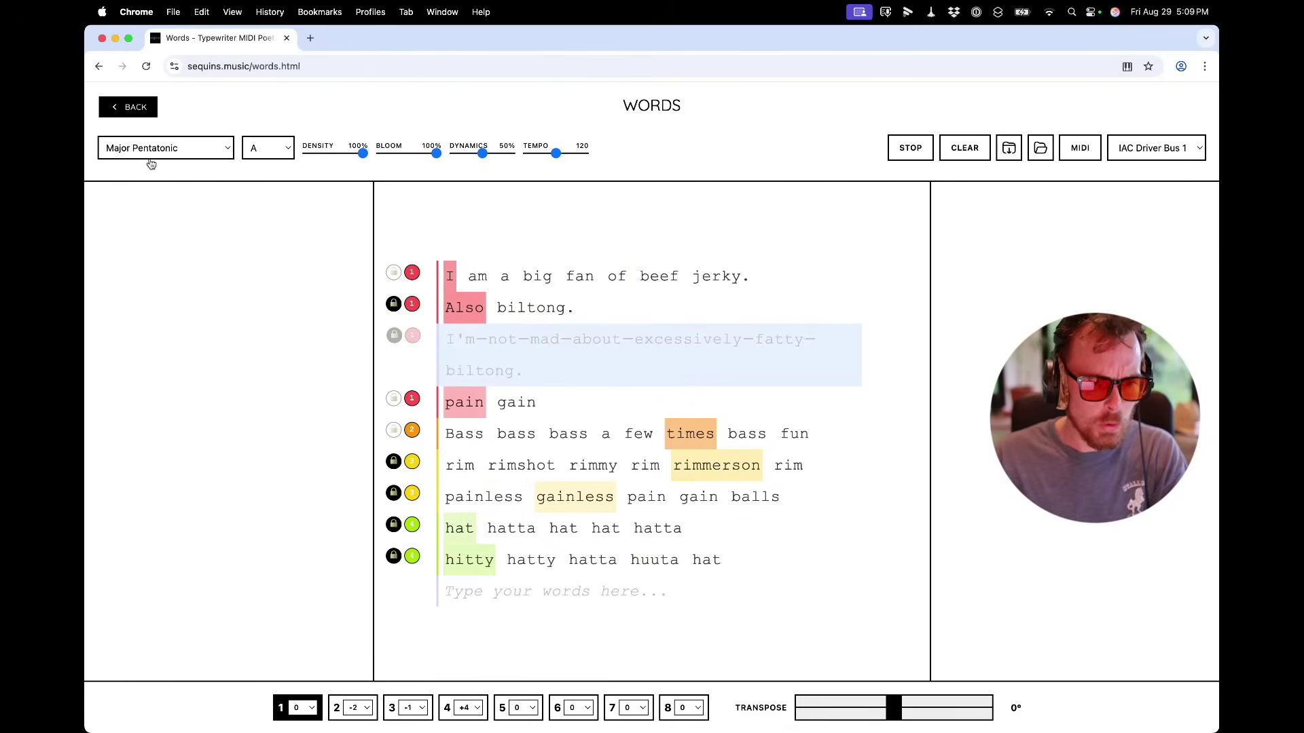
# Step: Switch back to Bitwig Studio and set the project key to A with the Major Pentatonic scale
pyautogui.press('super+Tab')
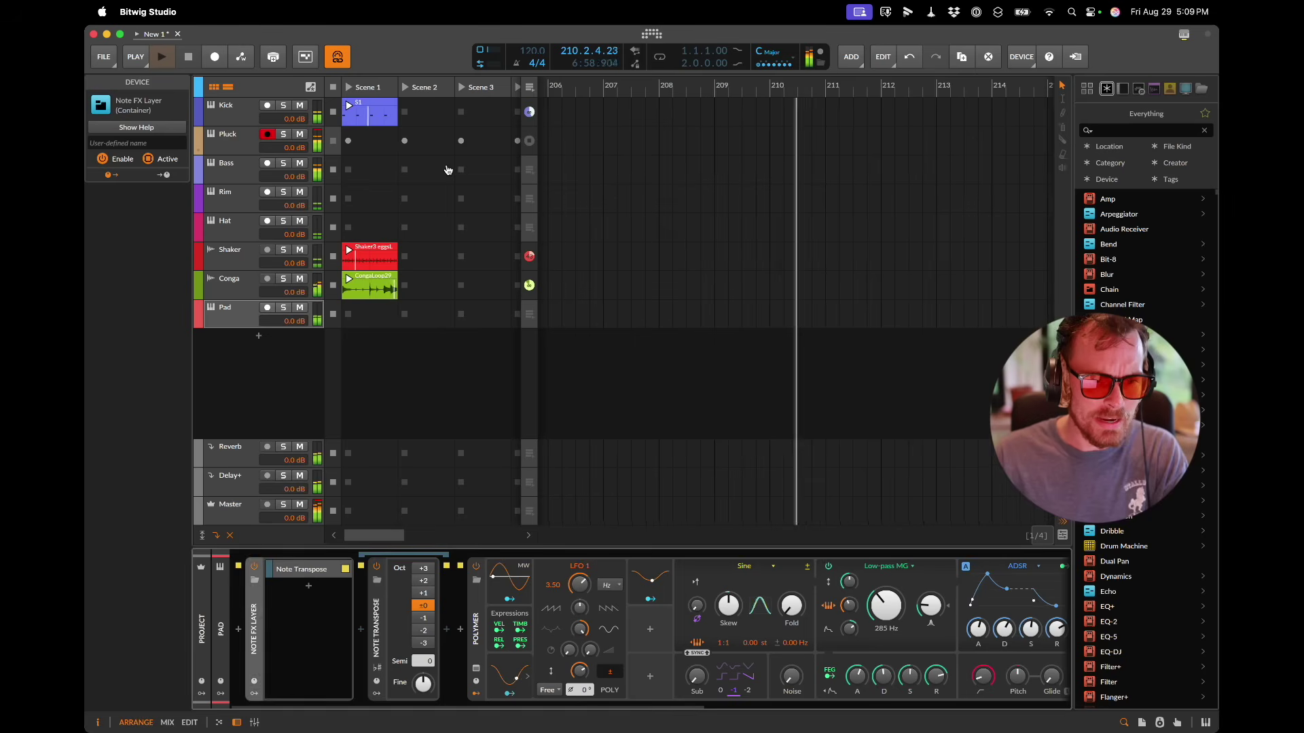
pyautogui.click(773, 56)
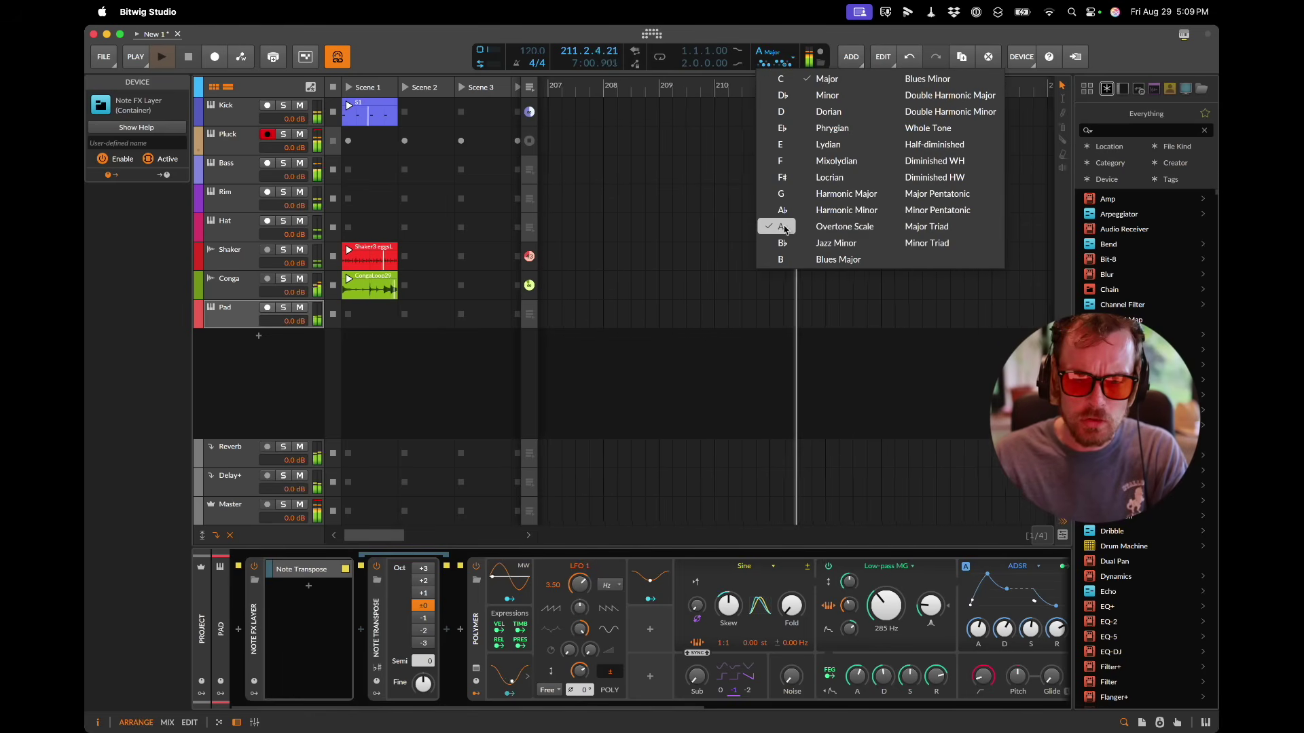
pyautogui.click(978, 193)
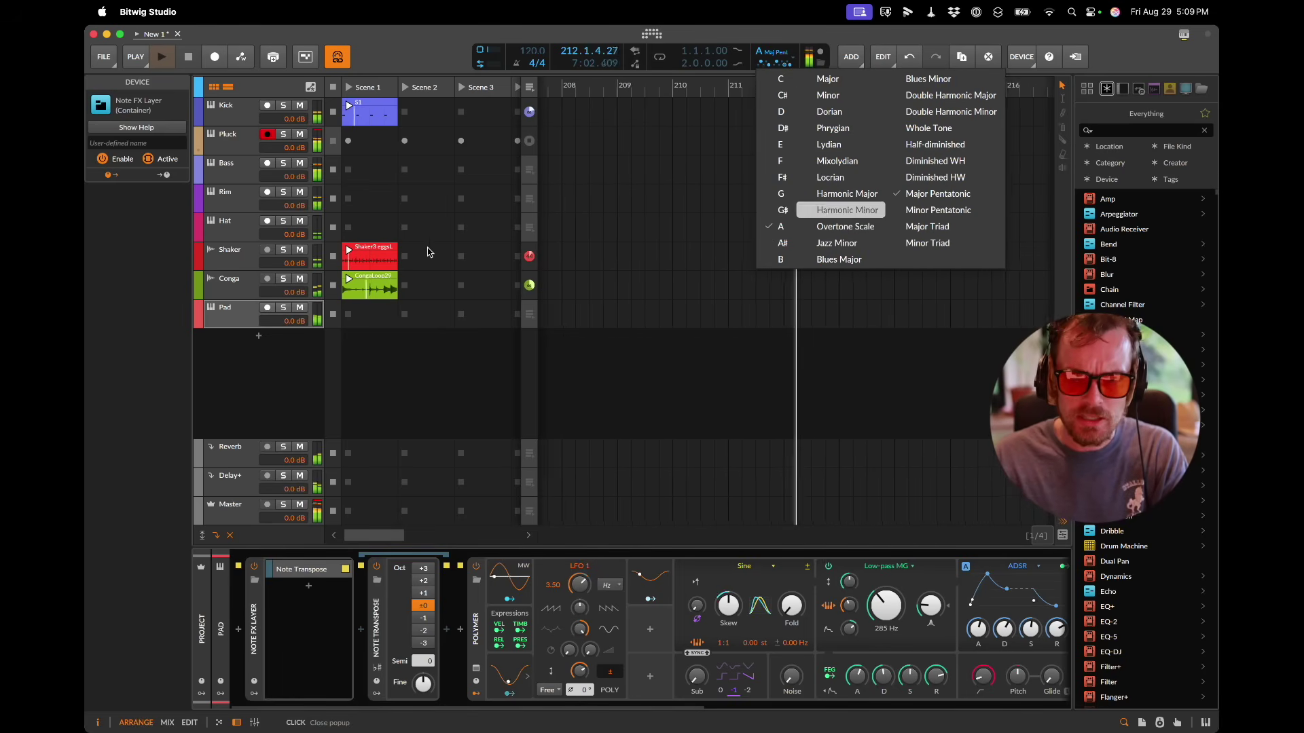
pyautogui.click(787, 38)
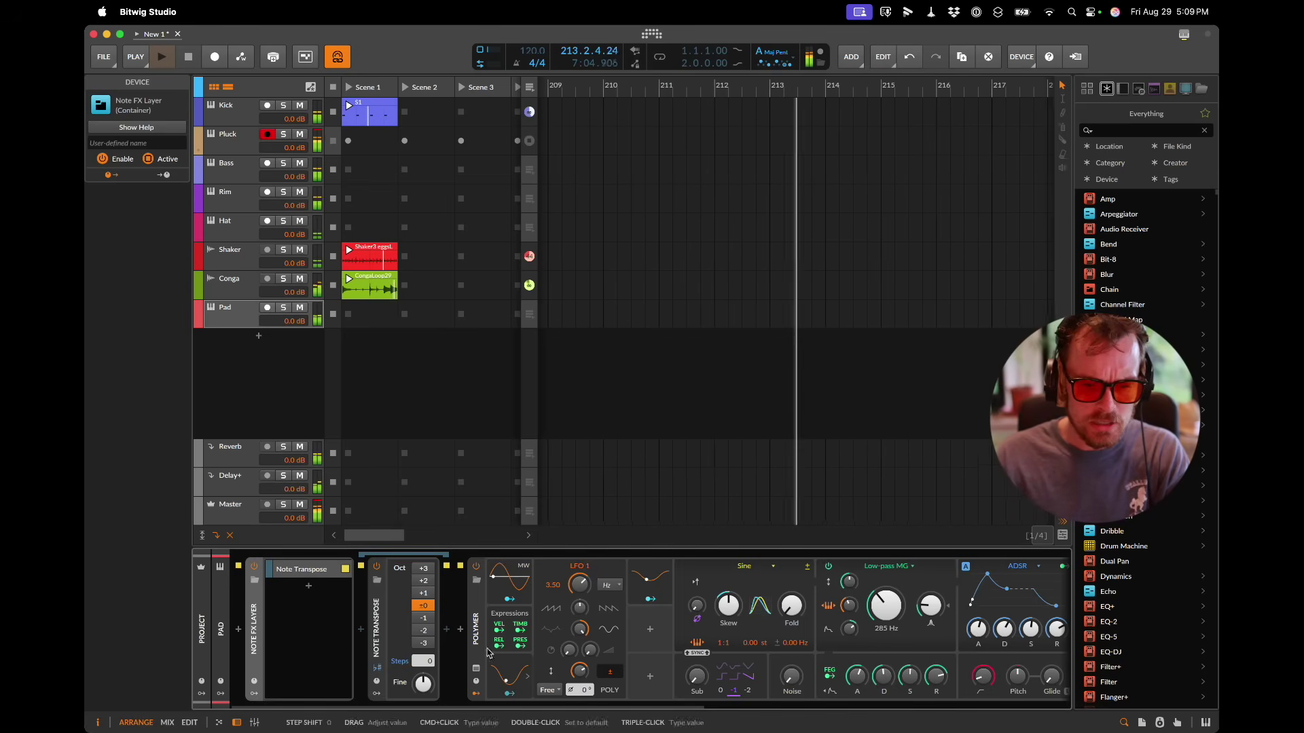
# Step: Add a second layer to the Pad's Note FX Layer with an Arpeggiator, and delete the Arpeggiator to leave the layer empty
pyautogui.click(309, 588)
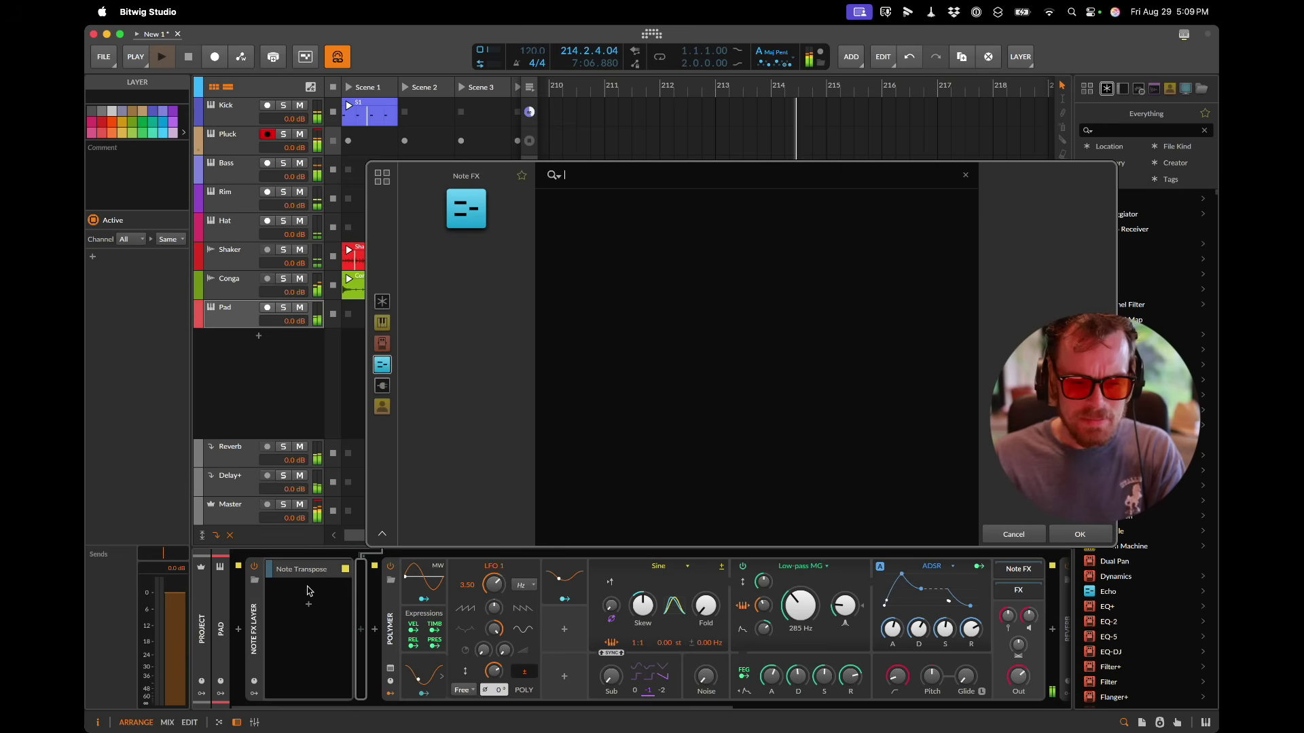
pyautogui.click(608, 207)
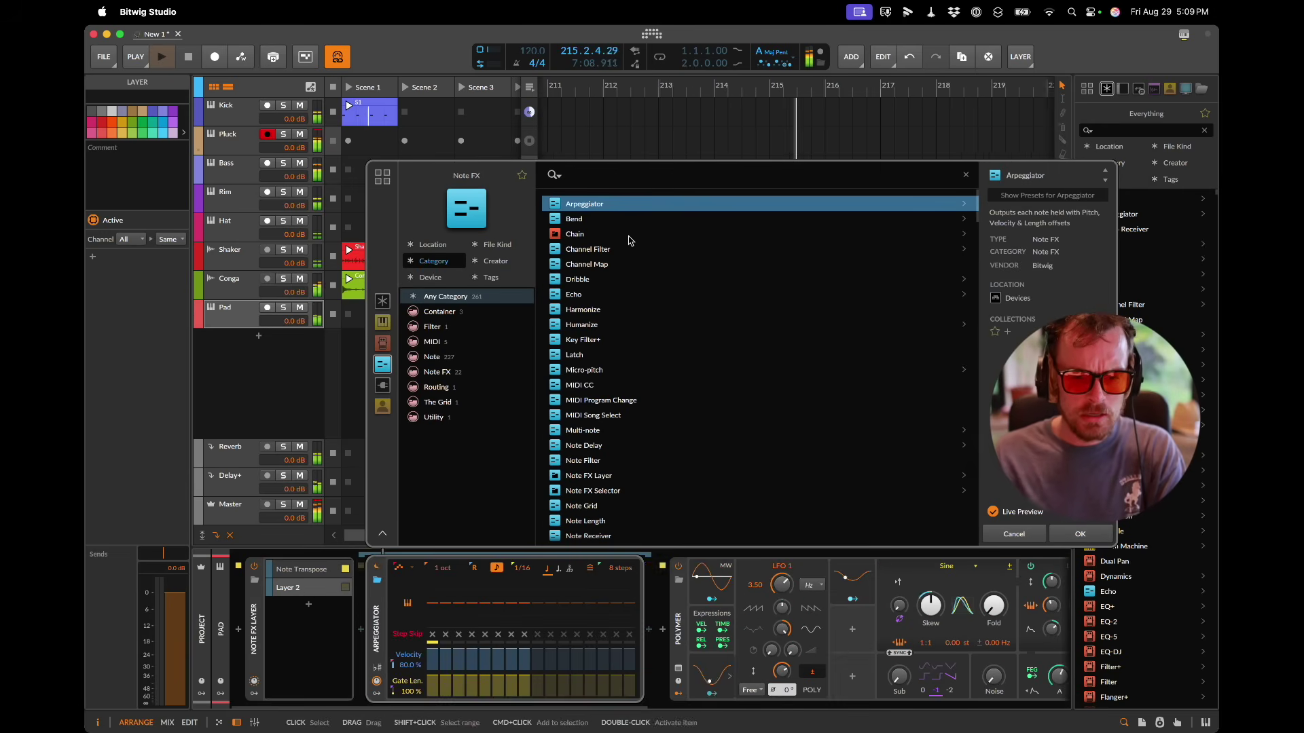
pyautogui.click(1084, 533)
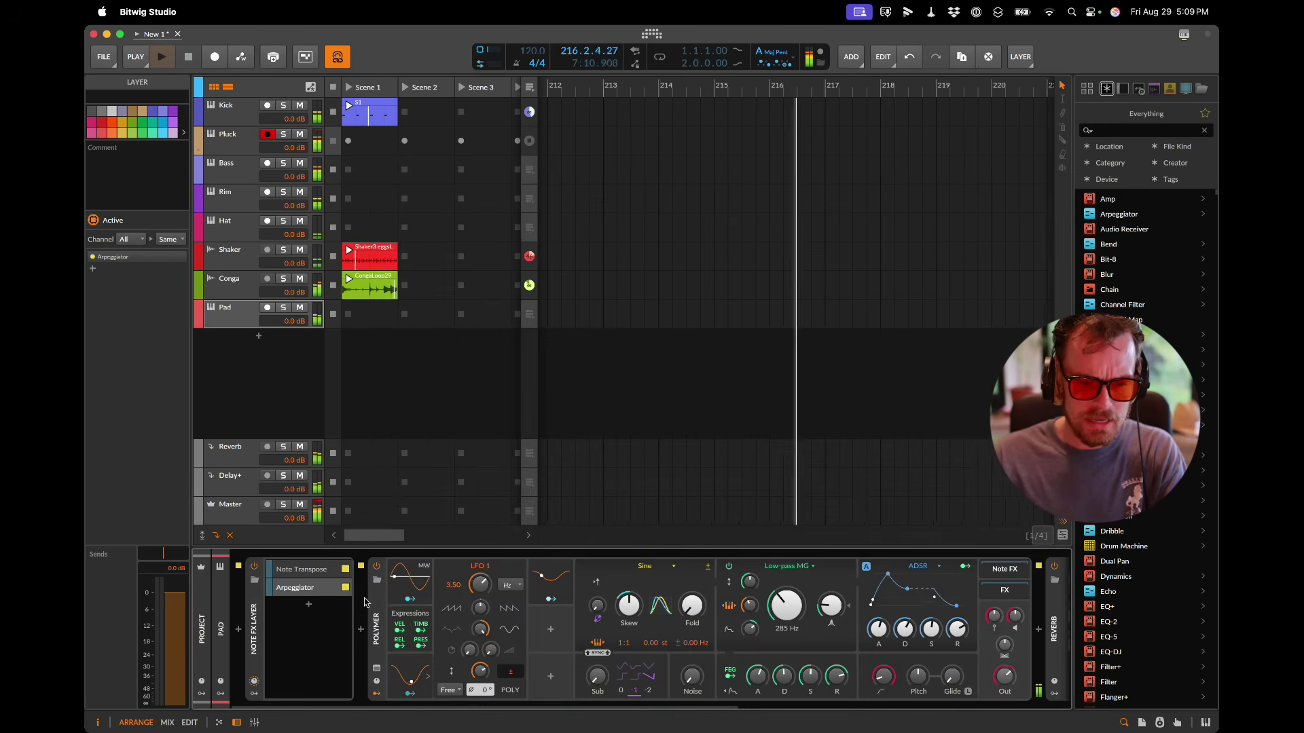
pyautogui.click(314, 593)
pyautogui.click(377, 619)
pyautogui.press('Delete')
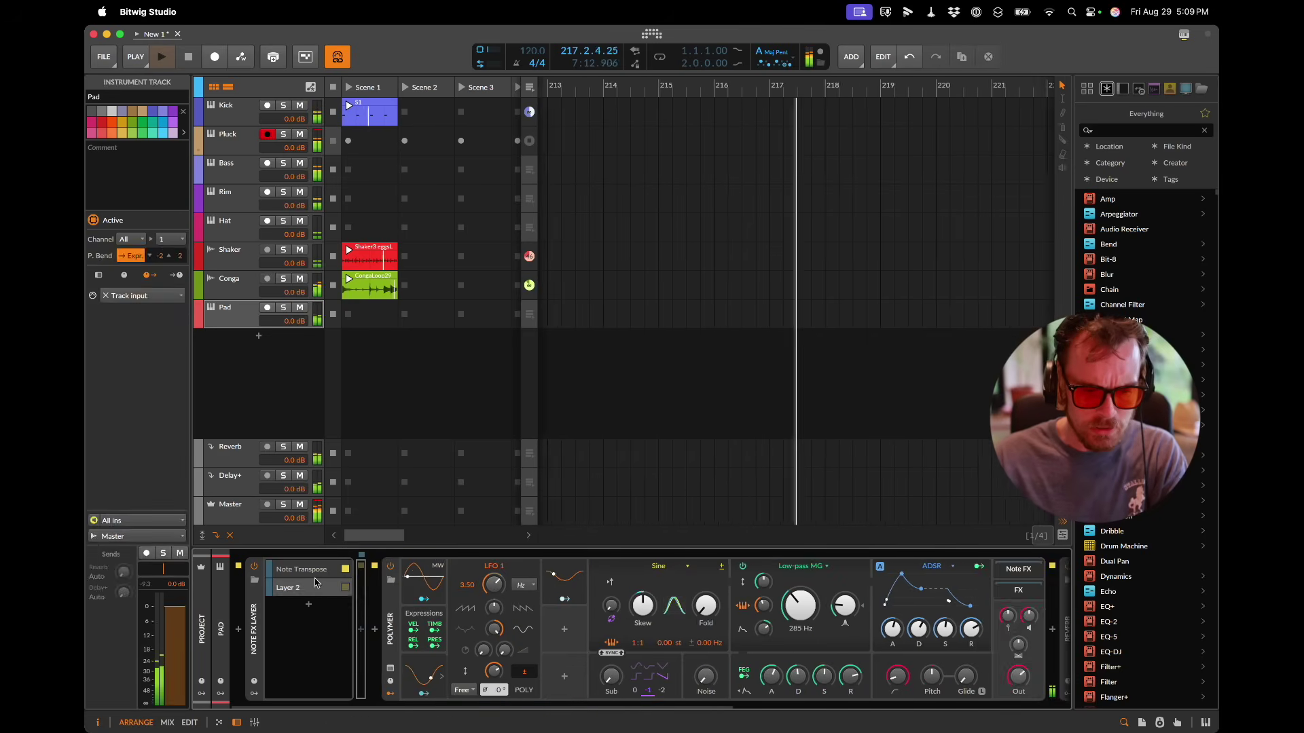
# Step: Set Note Transpose in the first layer to +1 octave and check Words in Chrome before returning to Bitwig Studio
pyautogui.click(314, 577)
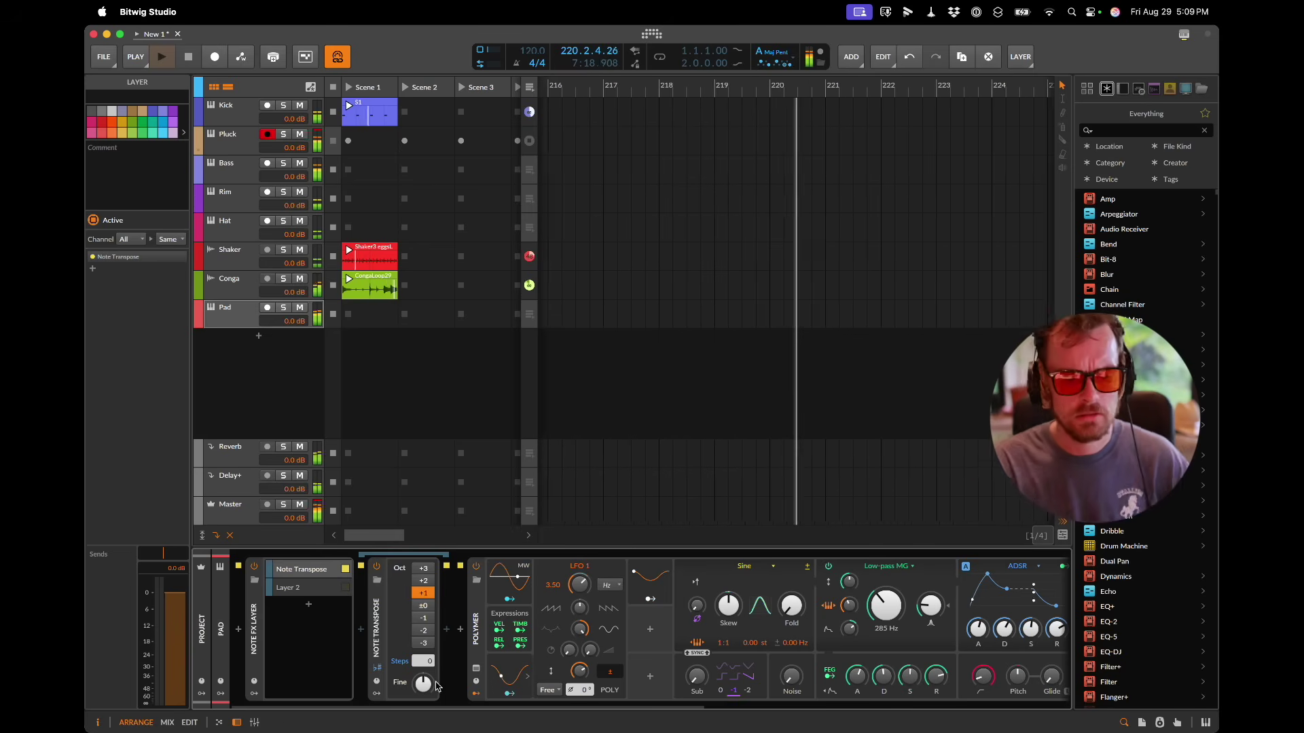
pyautogui.hscroll(3, 422, 625)
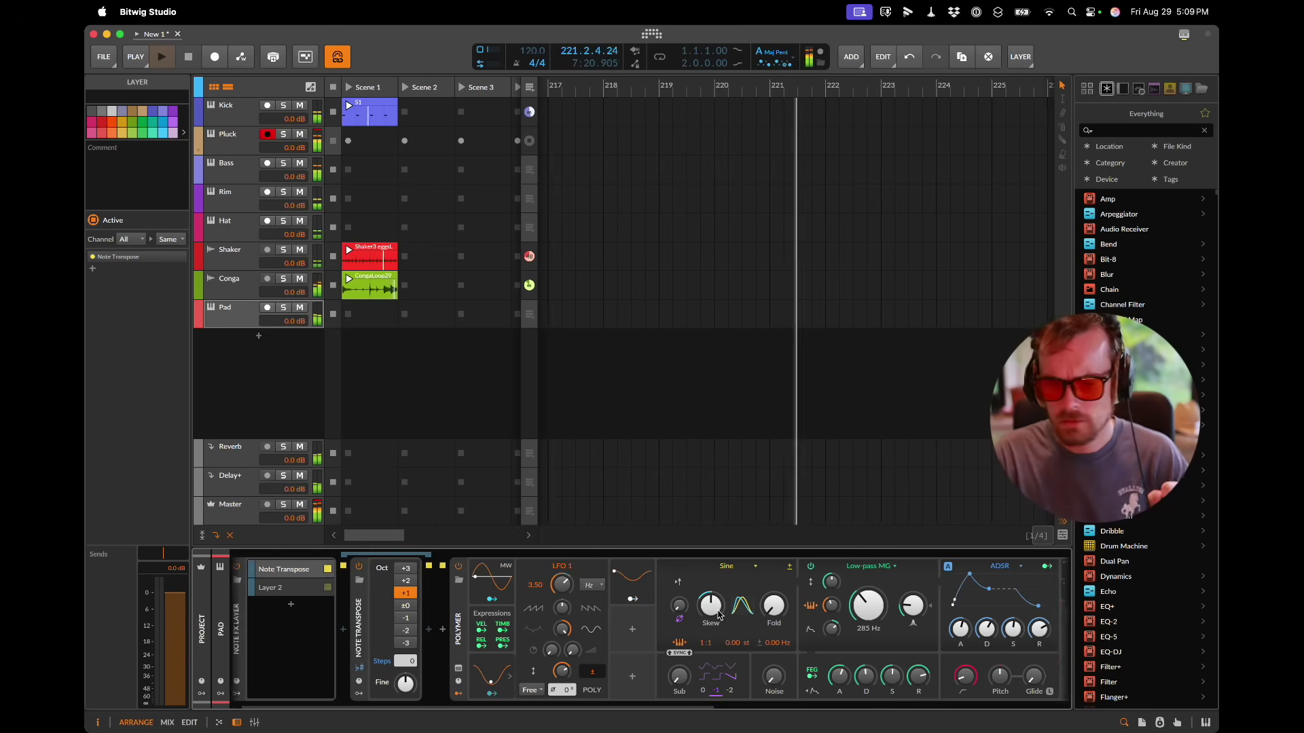
pyautogui.press('XF86AudioRaiseVolume')
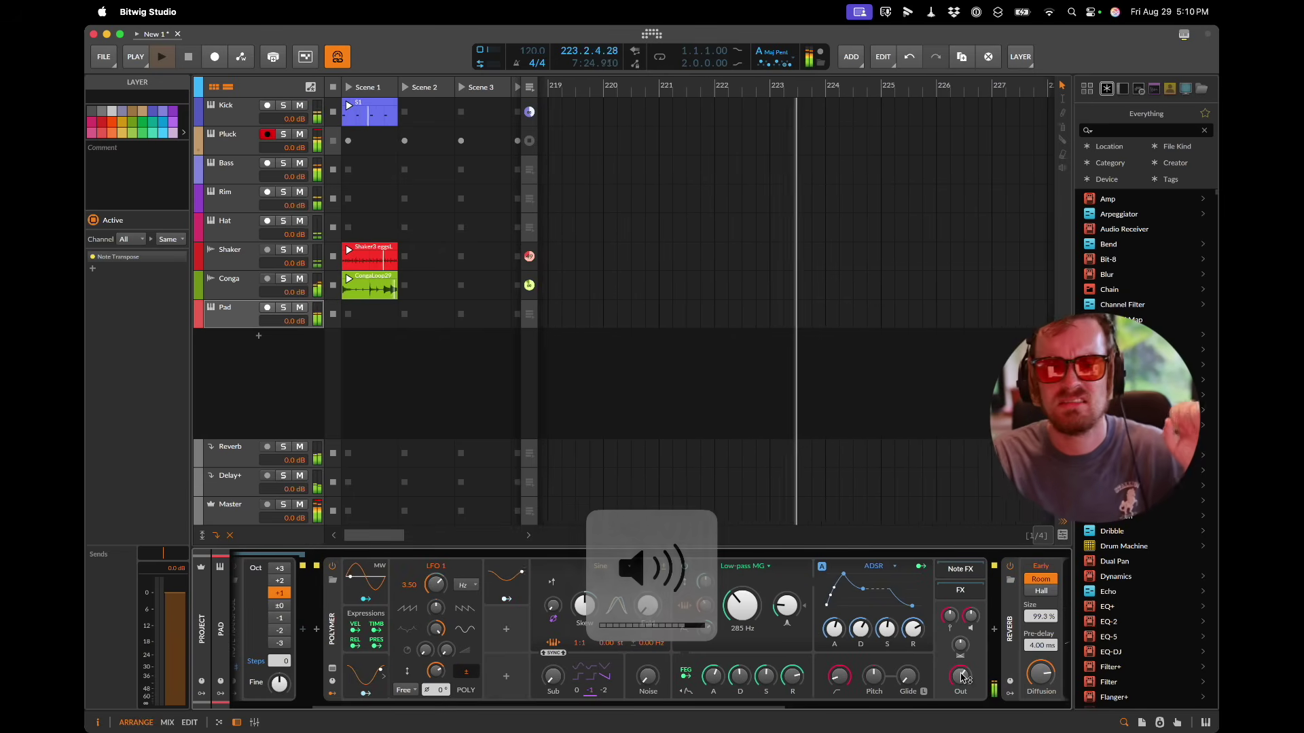
pyautogui.press('super+Tab')
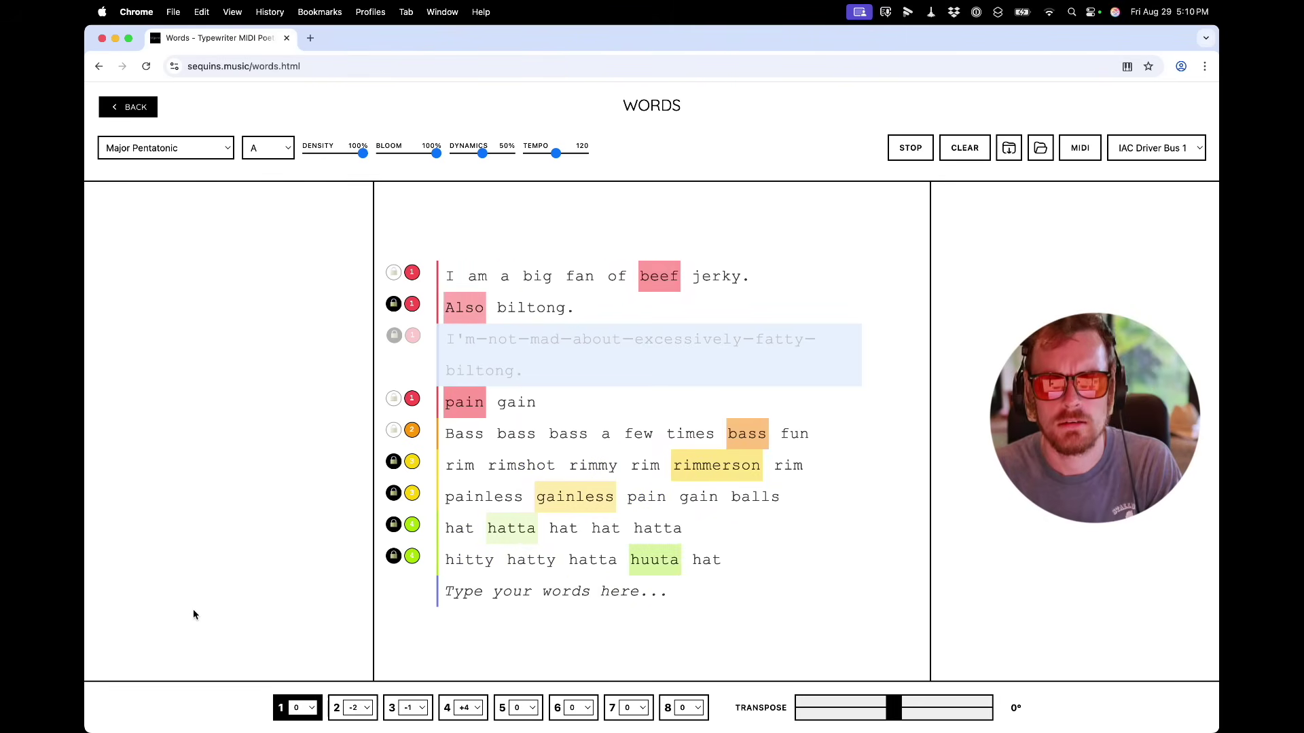
pyautogui.press('super+Tab')
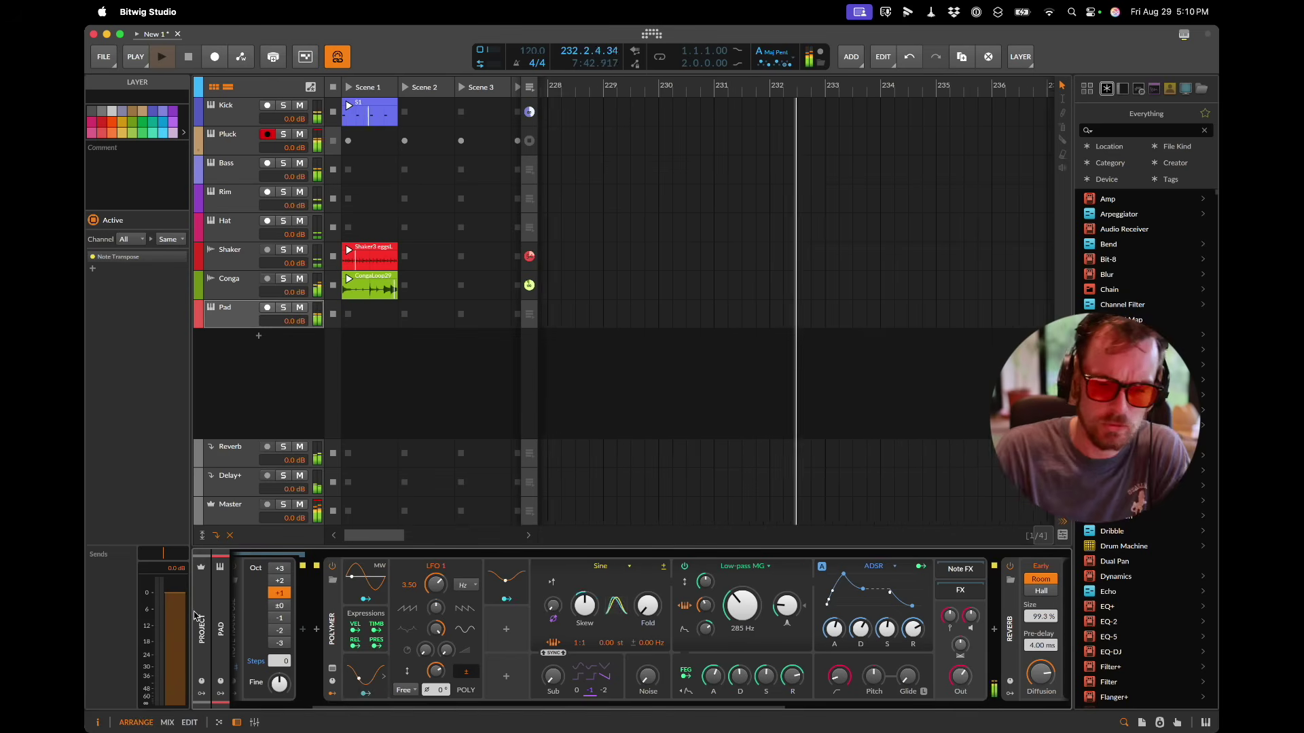
# Step: Create a new instrument track below Pad, filter all content for "CLOSED" and load the ClosedHH Edisons 2 sample
pyautogui.doubleClick(264, 342)
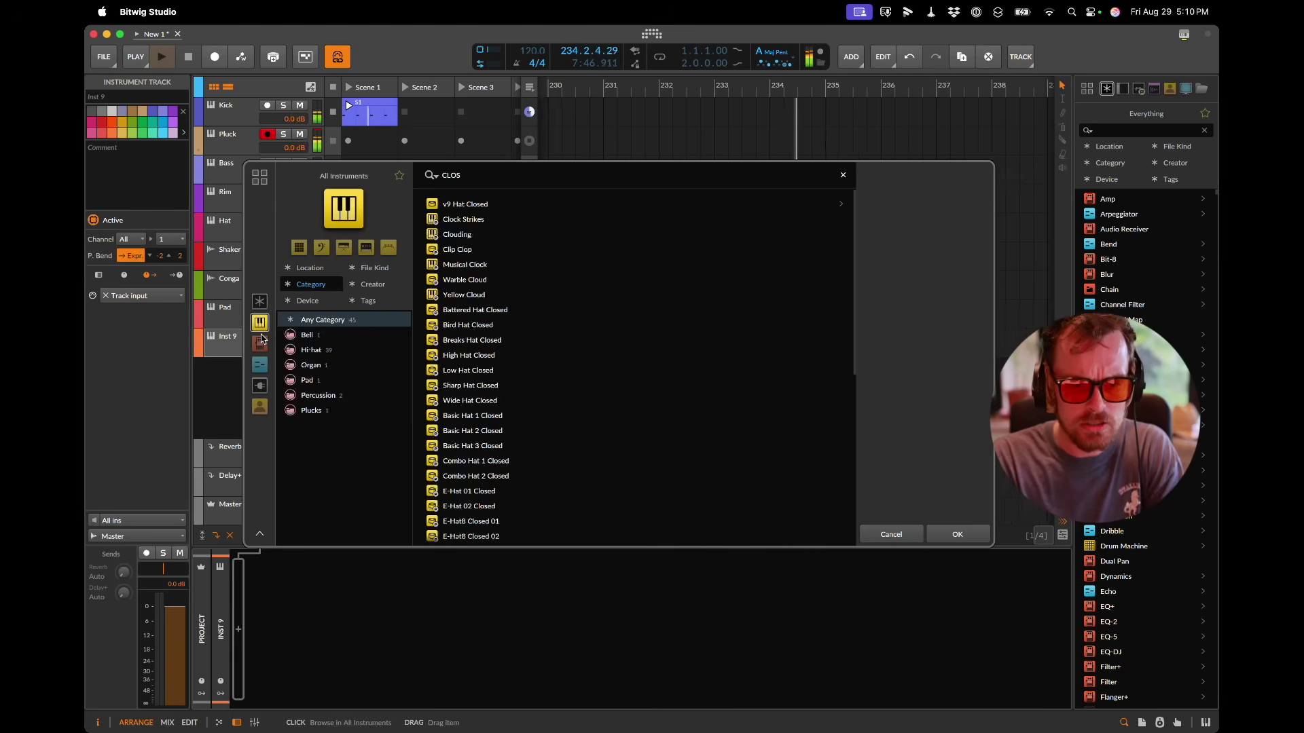
pyautogui.click(261, 300)
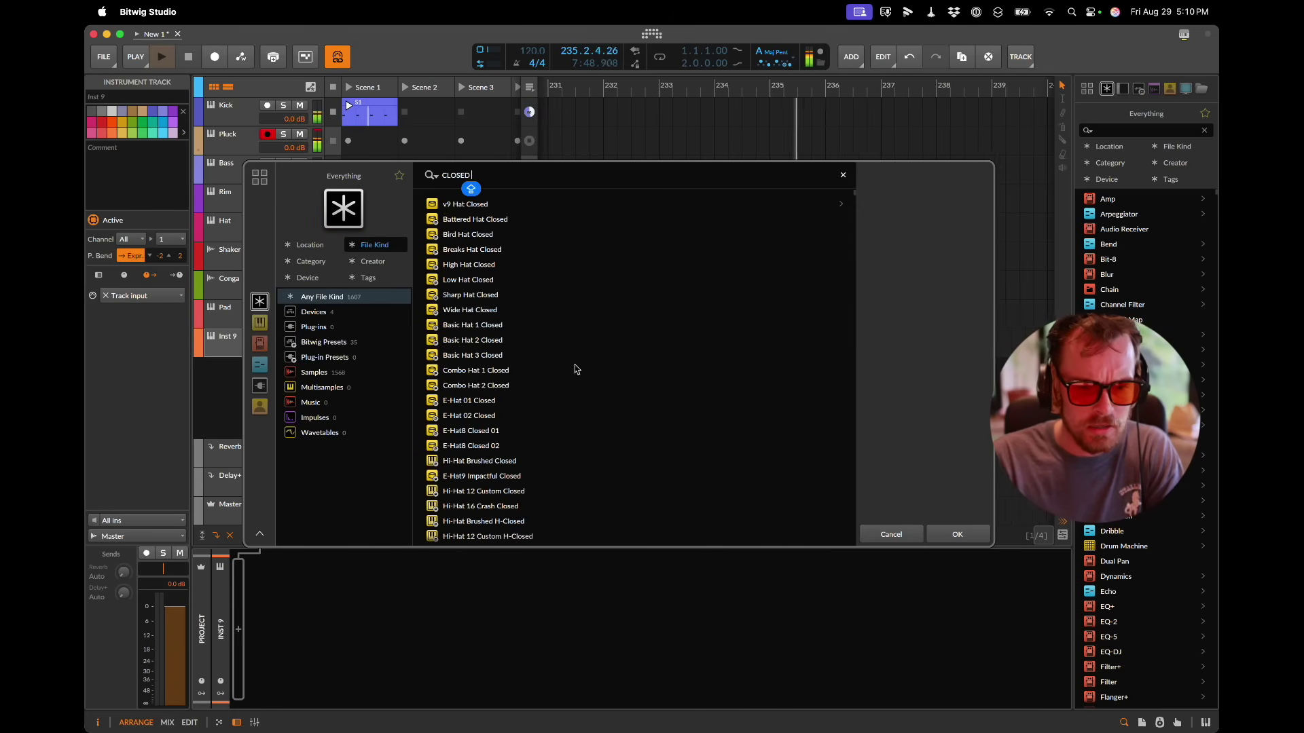
pyautogui.scroll(-10, 536, 350)
pyautogui.click(537, 345)
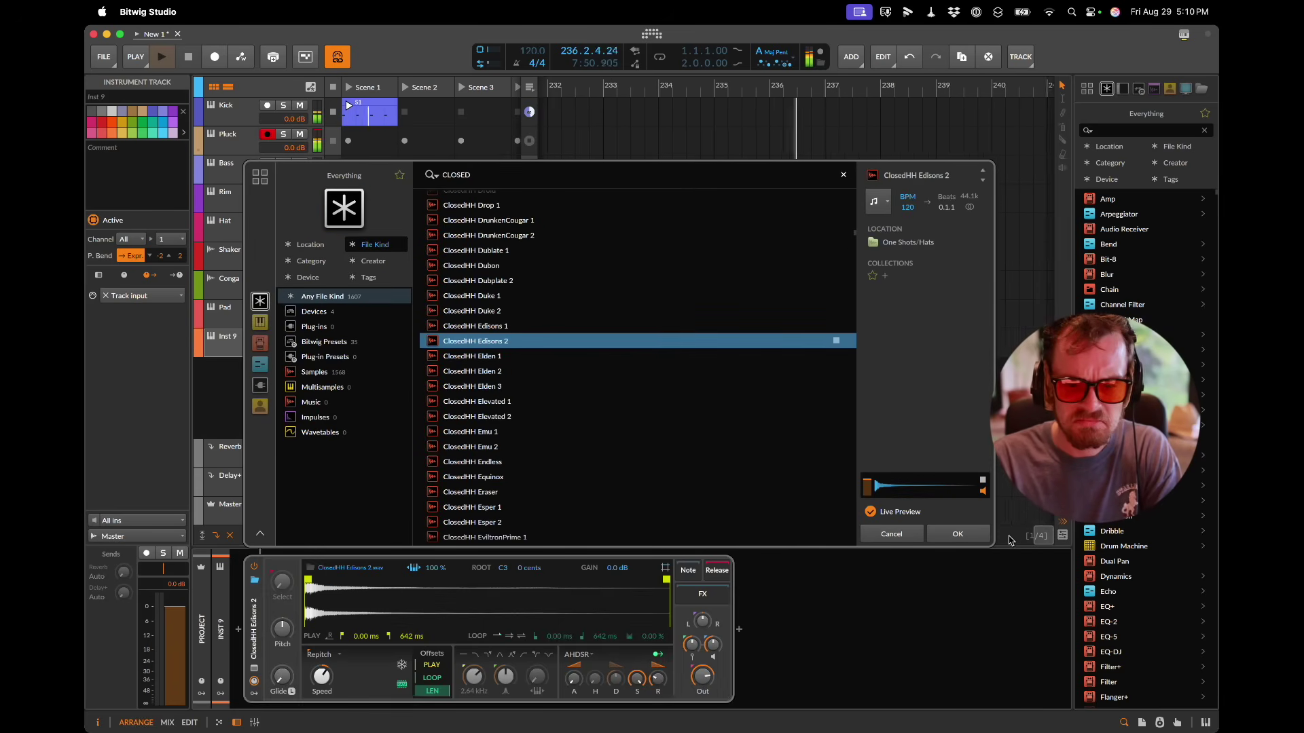
pyautogui.click(960, 536)
# Step: Copy the Kick clip to the closed hat track's Scene 1 slot and shift all its notes to start at 1.1.3.00
pyautogui.moveTo(369, 114); pyautogui.dragTo(371, 343)
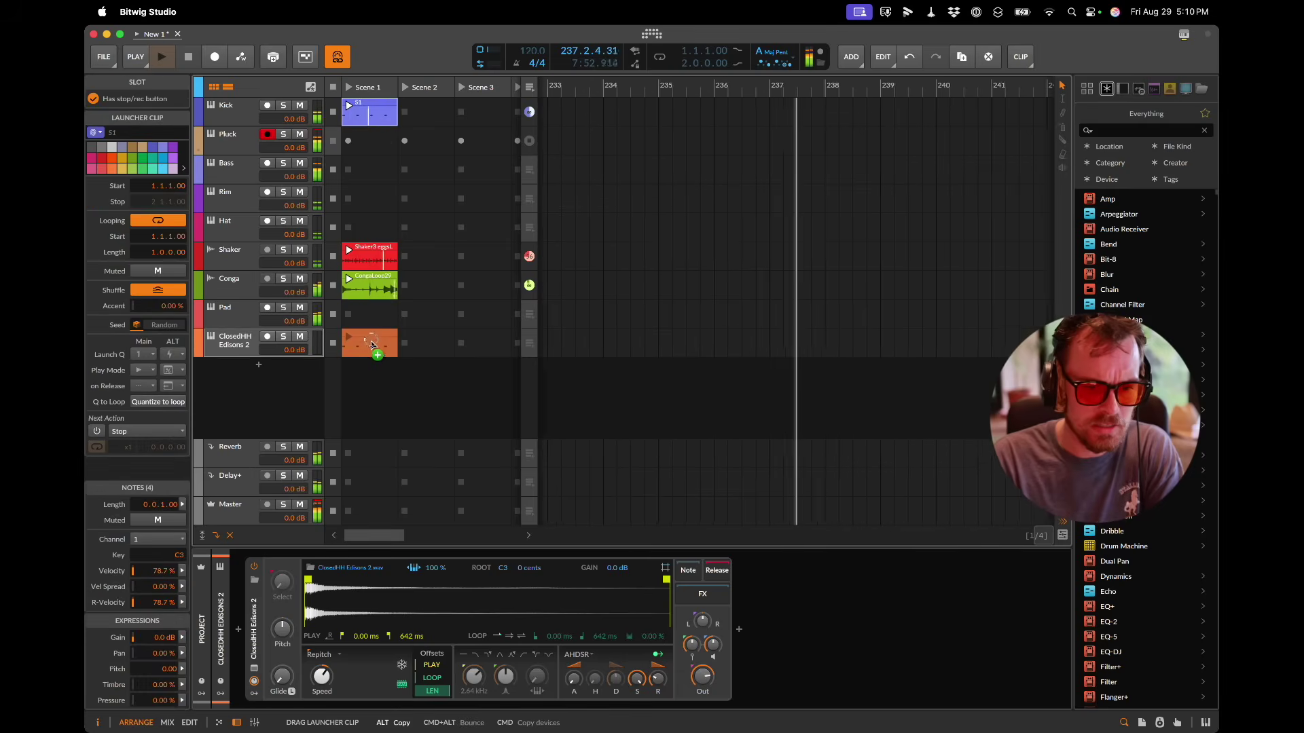
pyautogui.doubleClick(371, 343)
pyautogui.press('super+a')
pyautogui.press('Right')
pyautogui.press('Right')
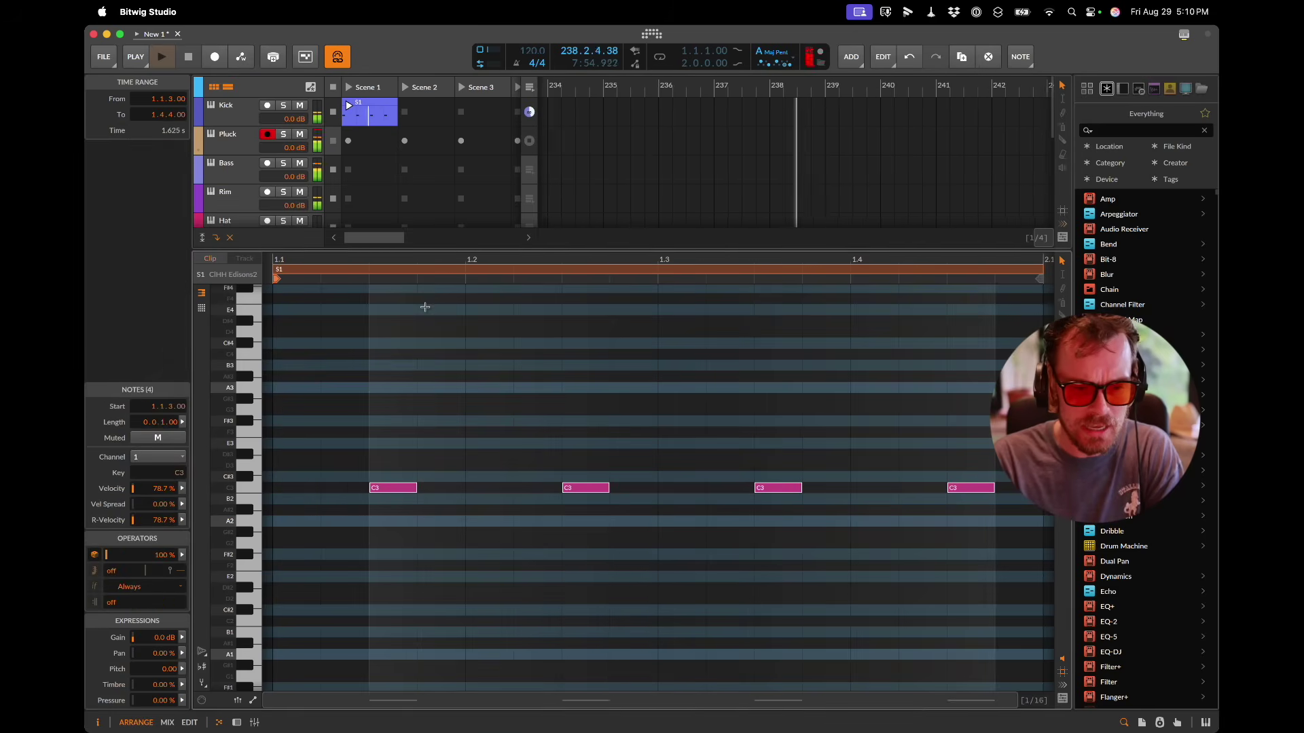
pyautogui.press('d')
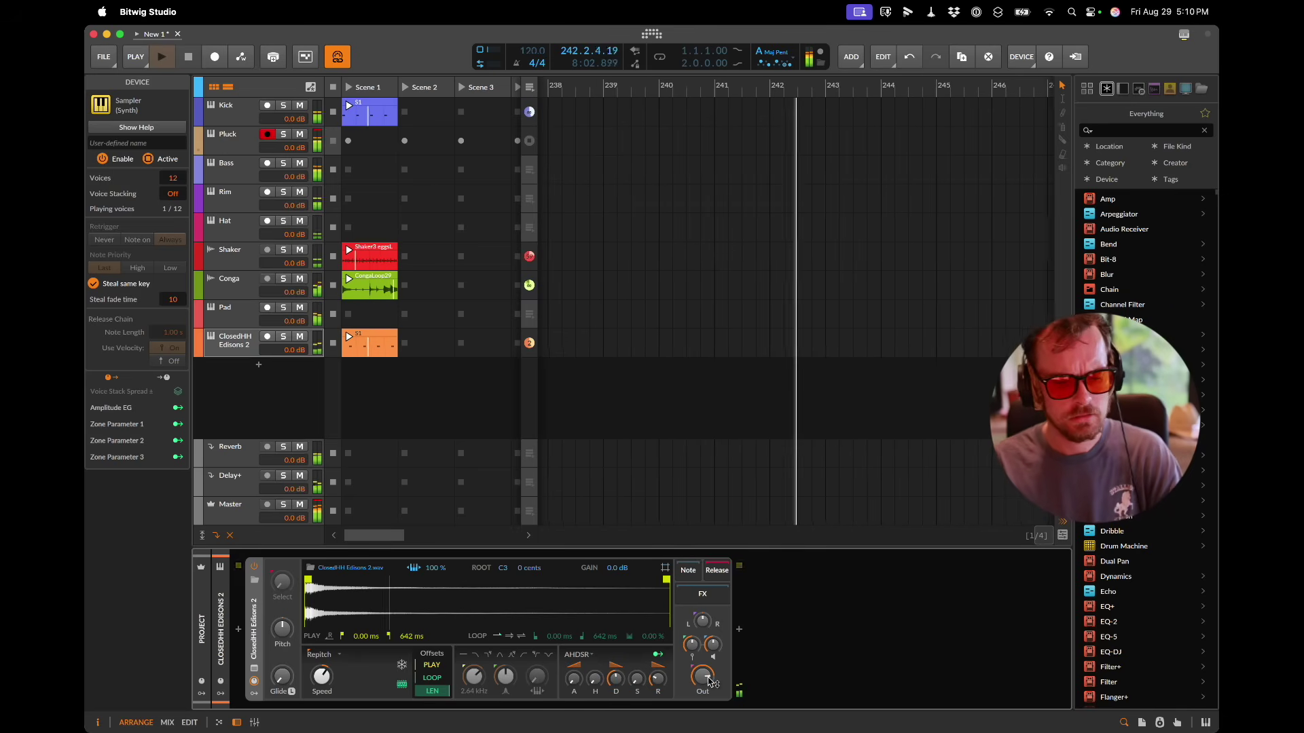
# Step: Switch to Words in Chrome, set channel 5's offset to +6 and unmute the struck-out line about excessively fatty biltong
pyautogui.press('super+Tab')
pyautogui.click(518, 707)
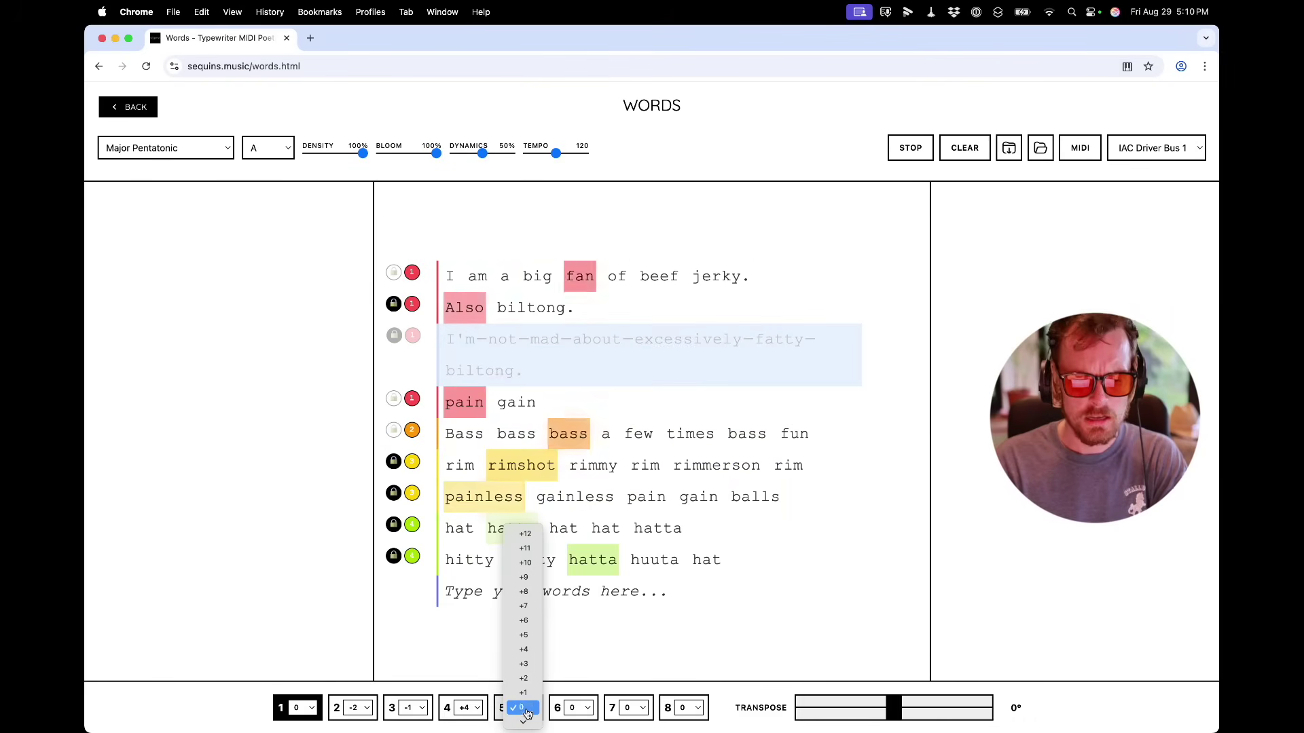
pyautogui.click(533, 621)
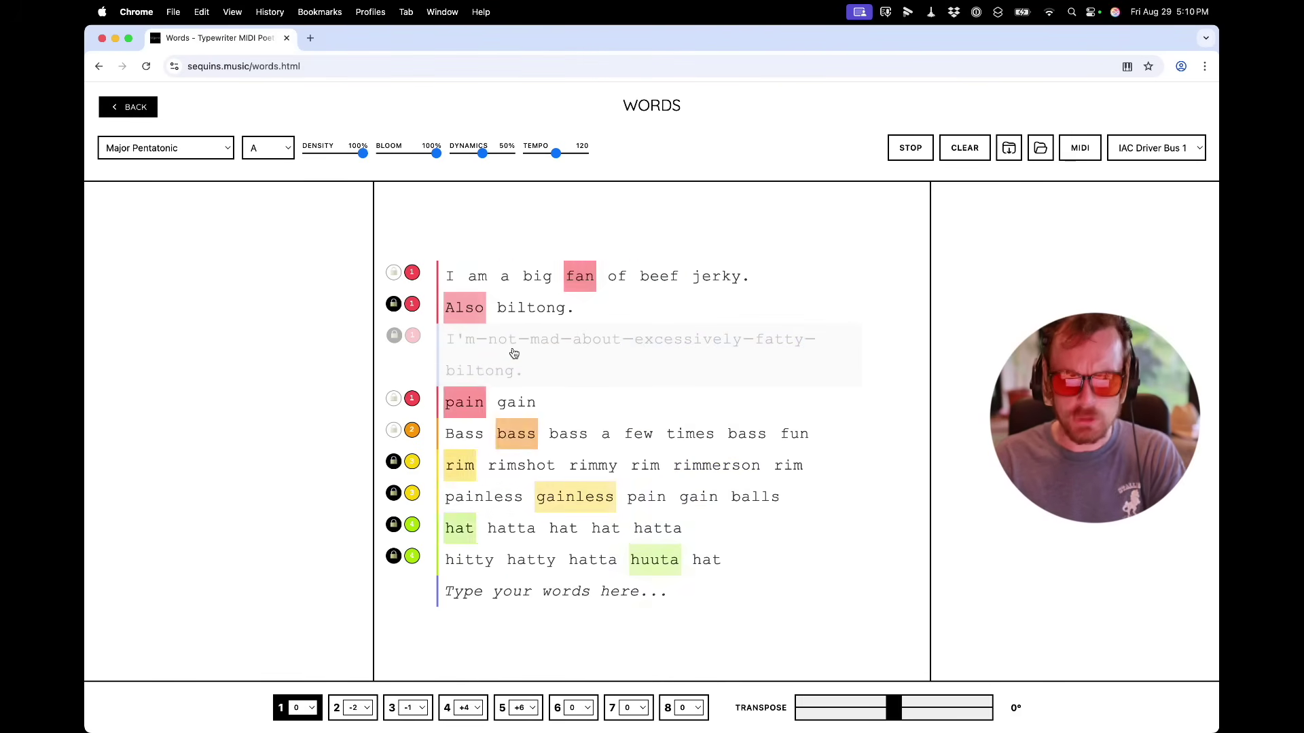
pyautogui.click(514, 353)
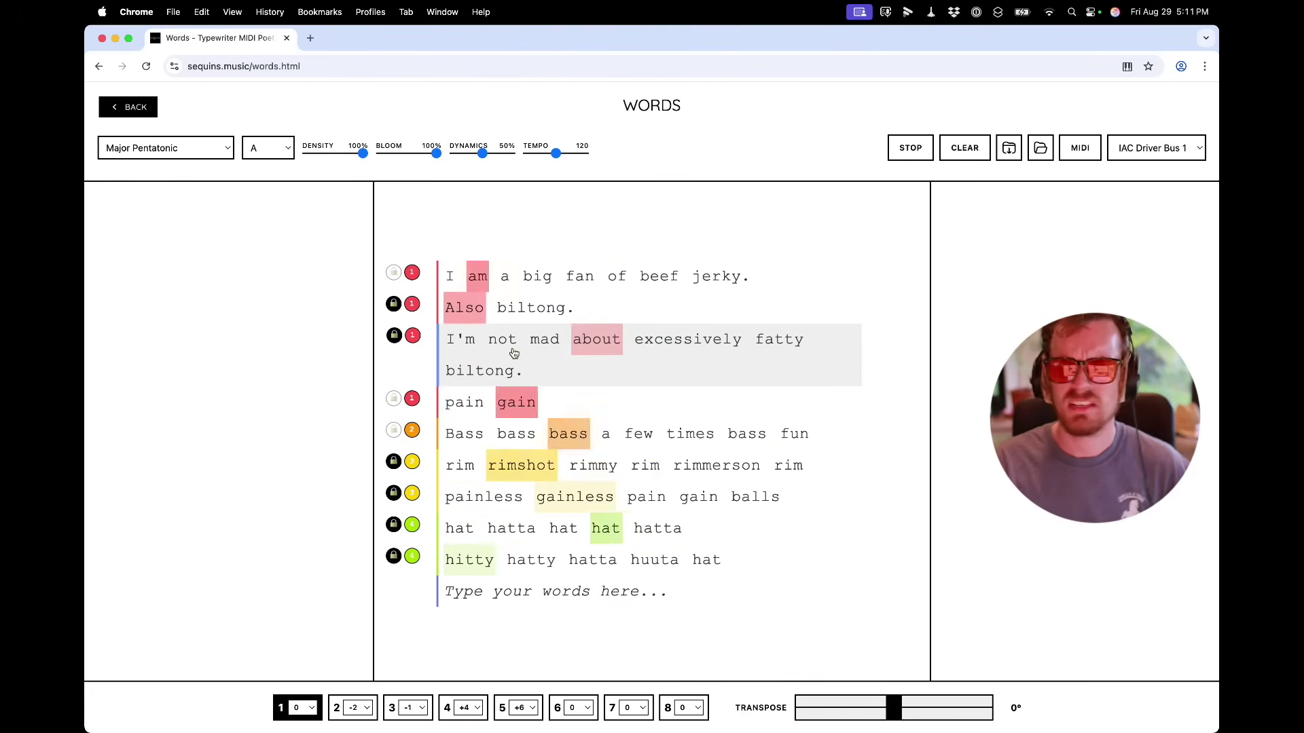
# Step: Return to Bitwig Studio, duplicate the Pluck track and set the copy's note input to IAC Driver Bus 1 - Channel 5
pyautogui.press('super+Tab')
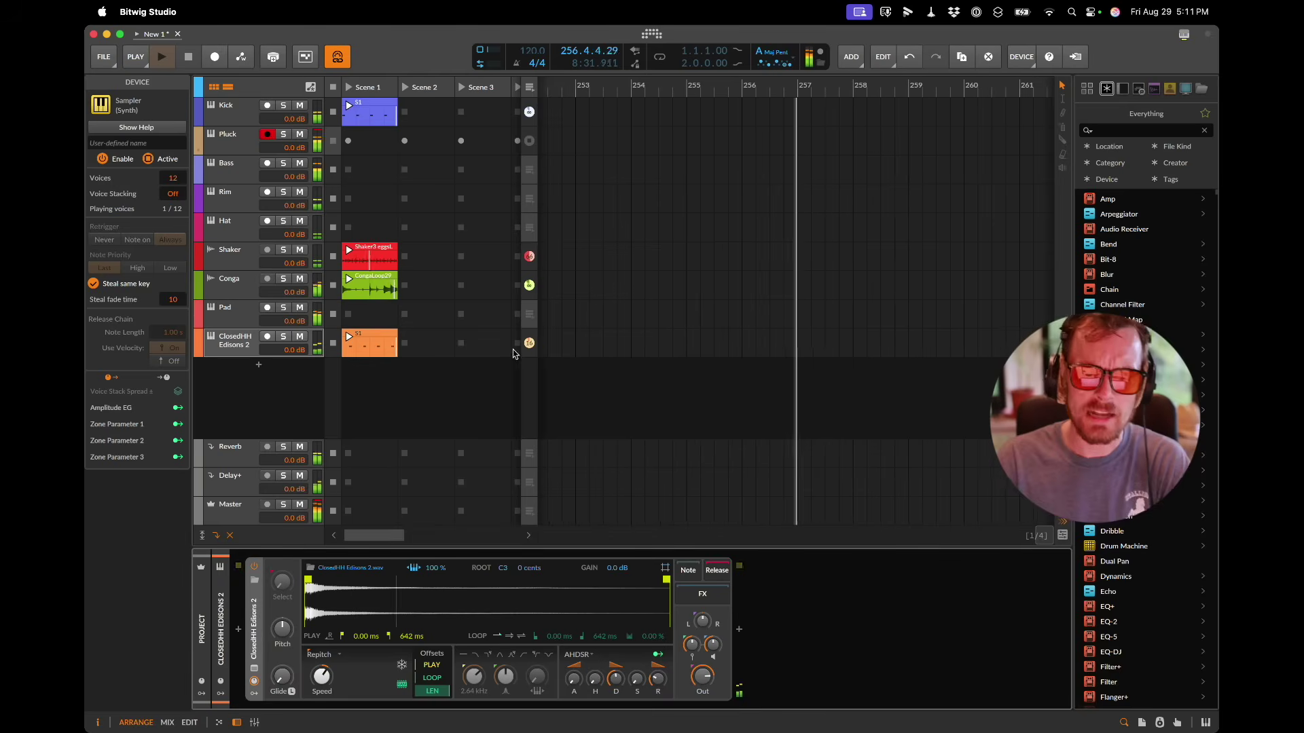
pyautogui.click(235, 147)
pyautogui.press('super+d')
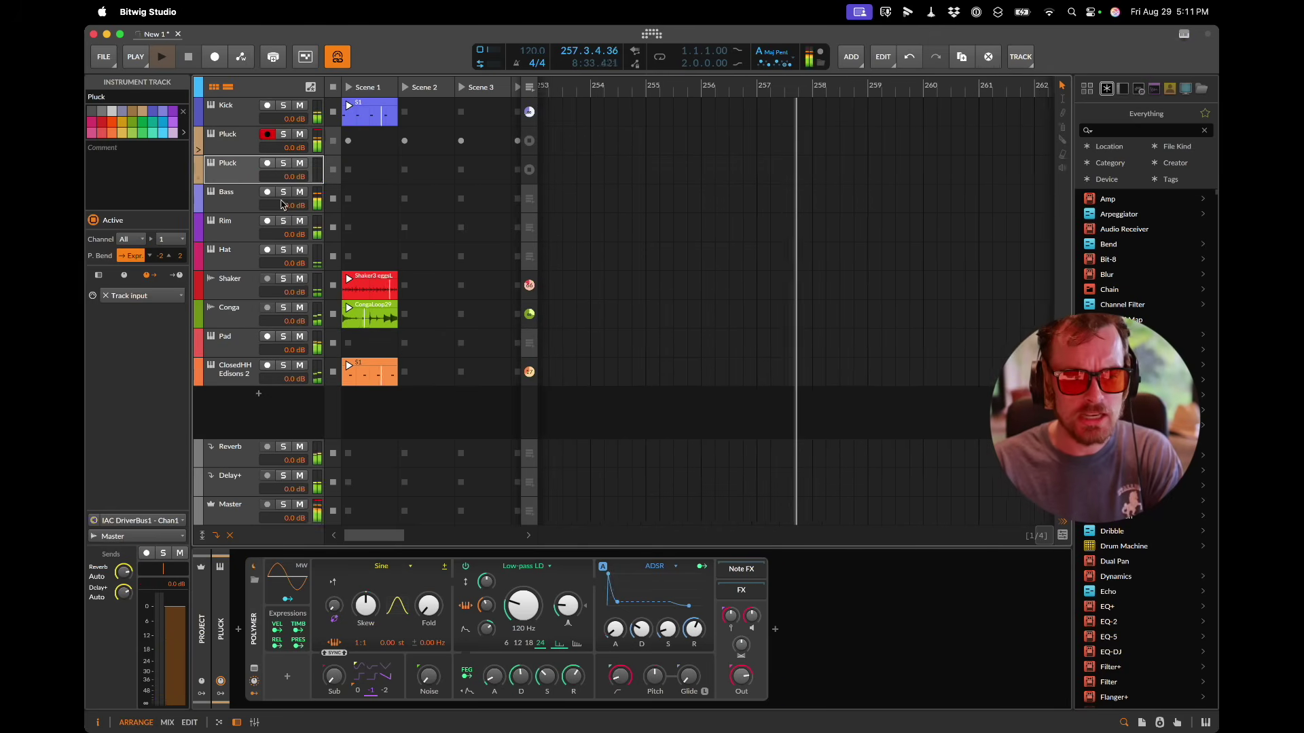
pyautogui.click(156, 520)
pyautogui.moveTo(197, 277)
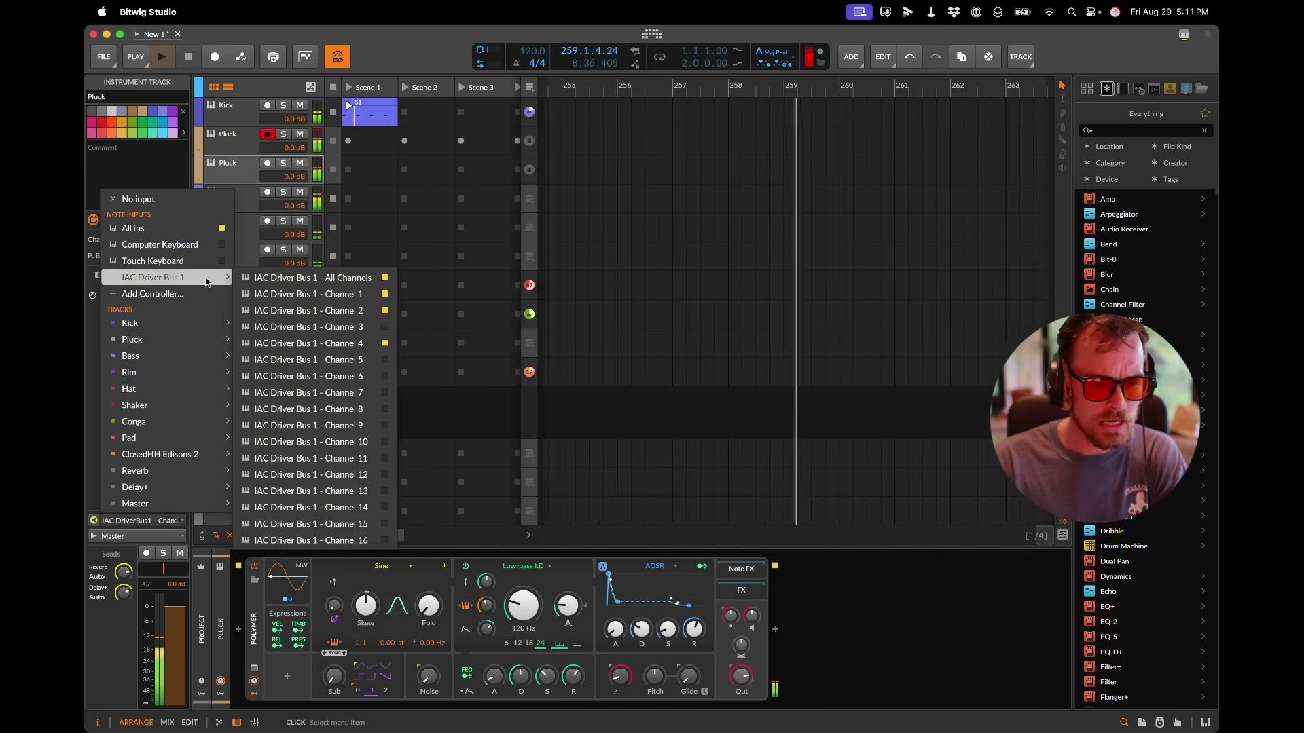
pyautogui.click(362, 362)
# Step: Check Words in Chrome, return to Bitwig Studio and rename the duplicated Pluck track as Lead
pyautogui.press('super+Tab')
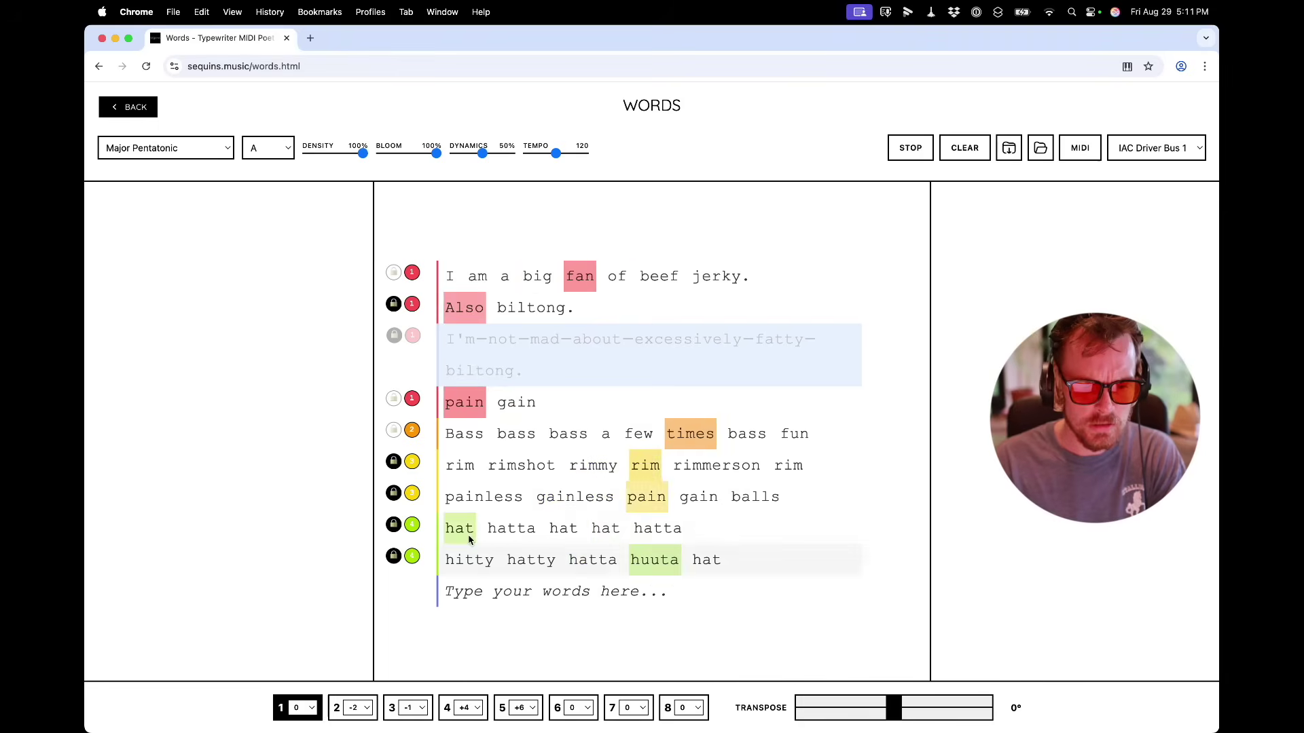
pyautogui.press('super+Tab')
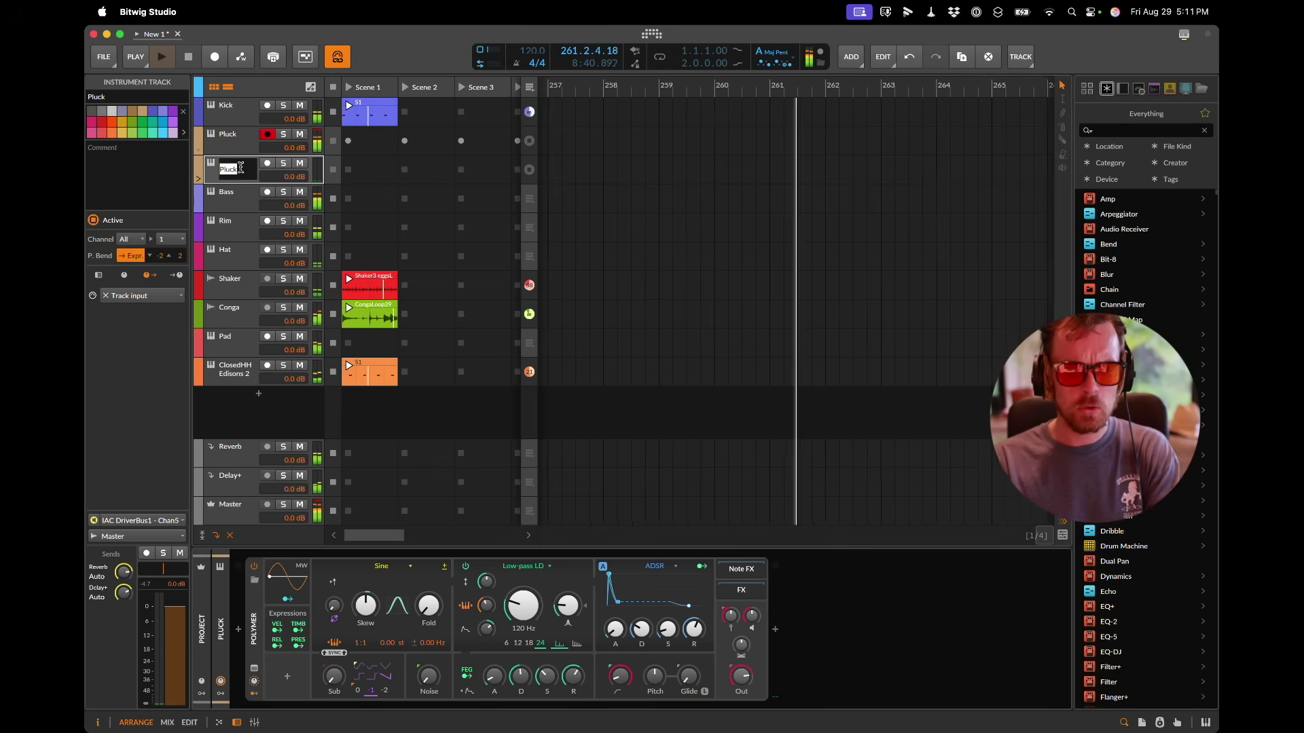
pyautogui.click(241, 167)
pyautogui.write('Lead')
pyautogui.press('Return')
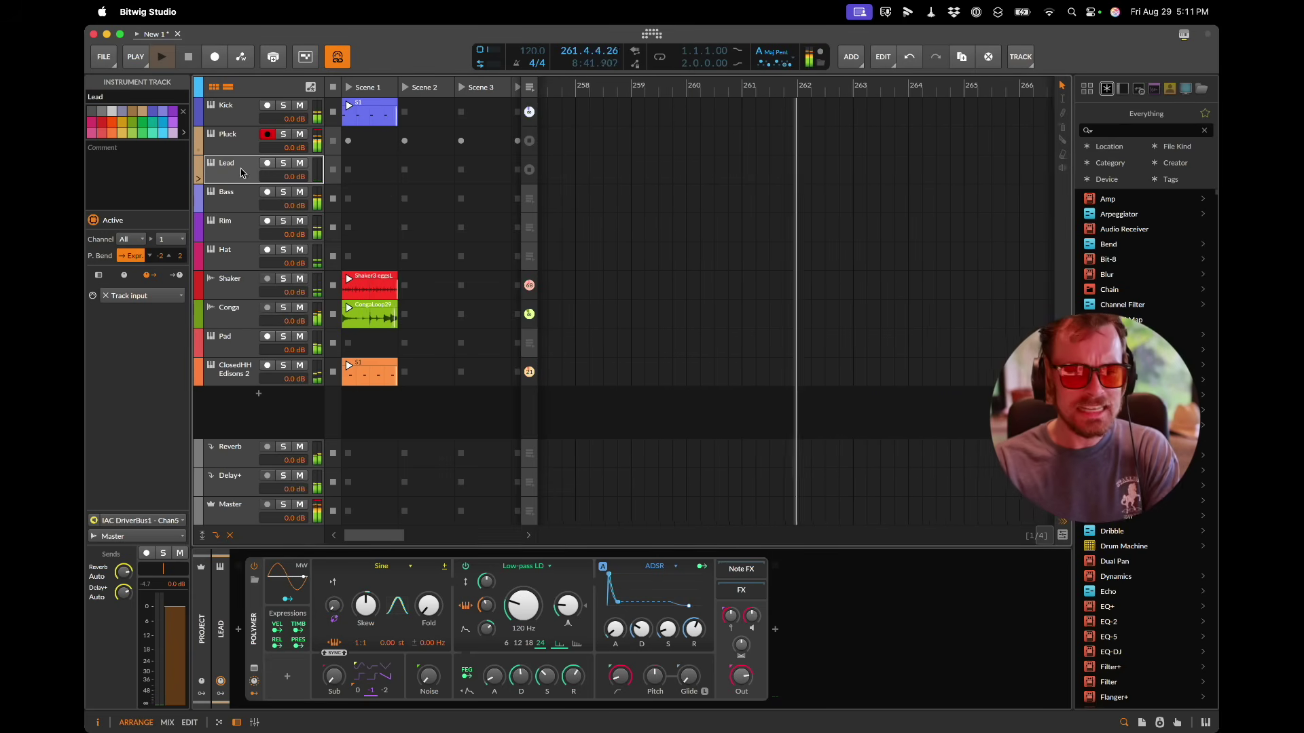
# Step: Switch the Lead Polymer's oscillator to Sawtooth and add an LFO modulator in its empty modulator slot
pyautogui.click(379, 570)
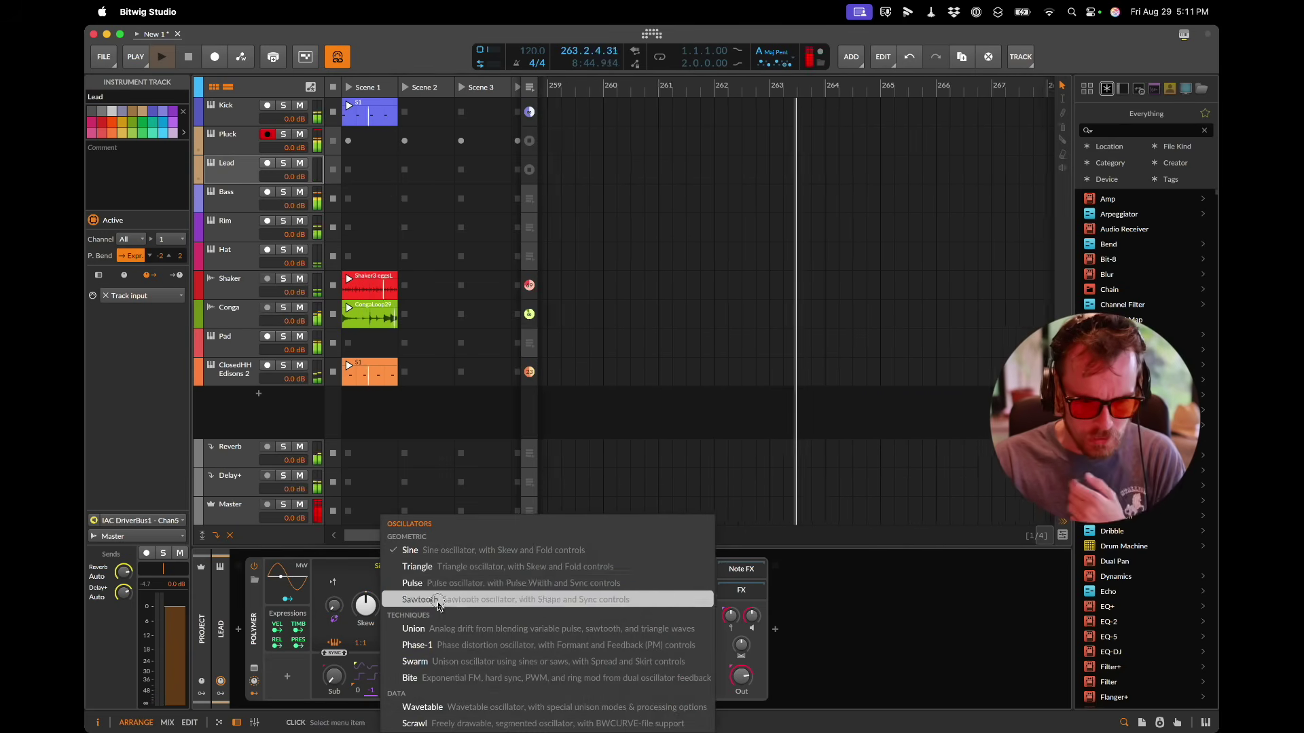
pyautogui.click(434, 599)
pyautogui.click(289, 682)
pyautogui.write('lf')
pyautogui.press('Return')
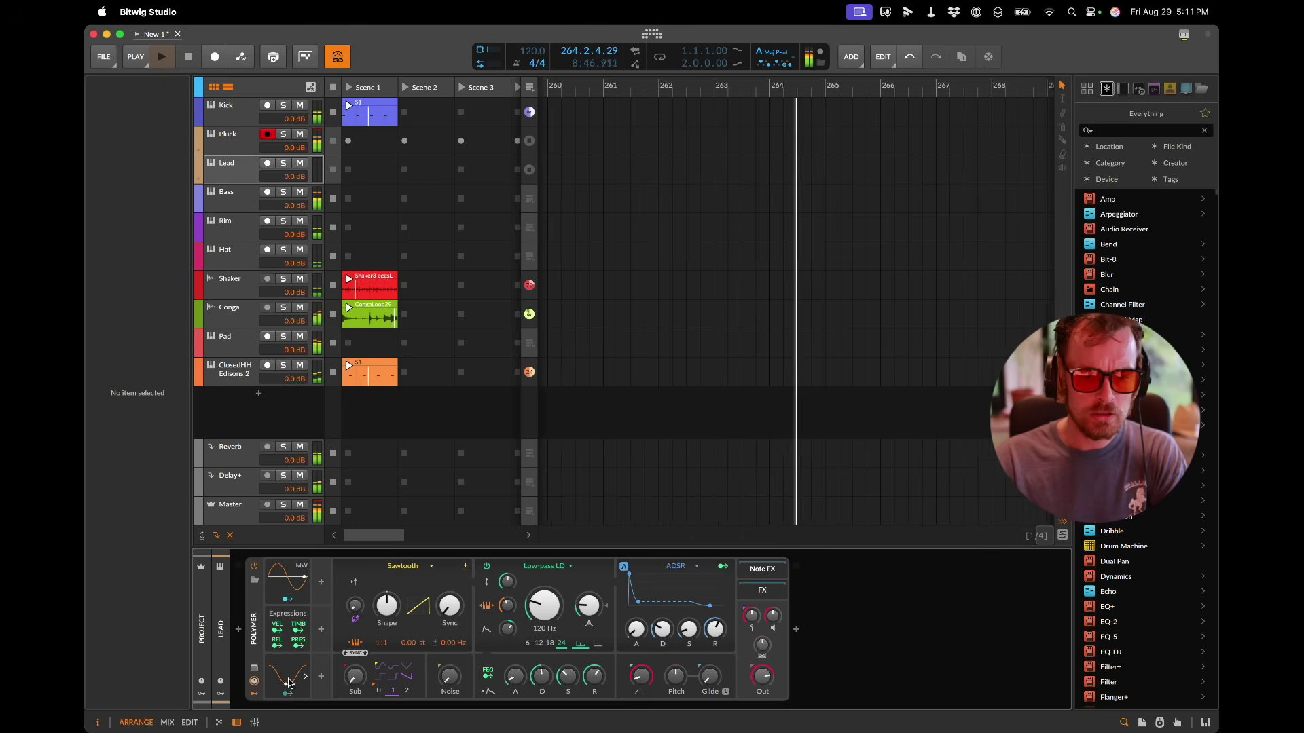
# Step: Modulate the oscillator's Shape with the LFO by 0.300 at a rate of about 3.78 Hz, and change the oscillator to Pulse
pyautogui.click(294, 691)
pyautogui.moveTo(391, 601); pyautogui.dragTo(391, 597)
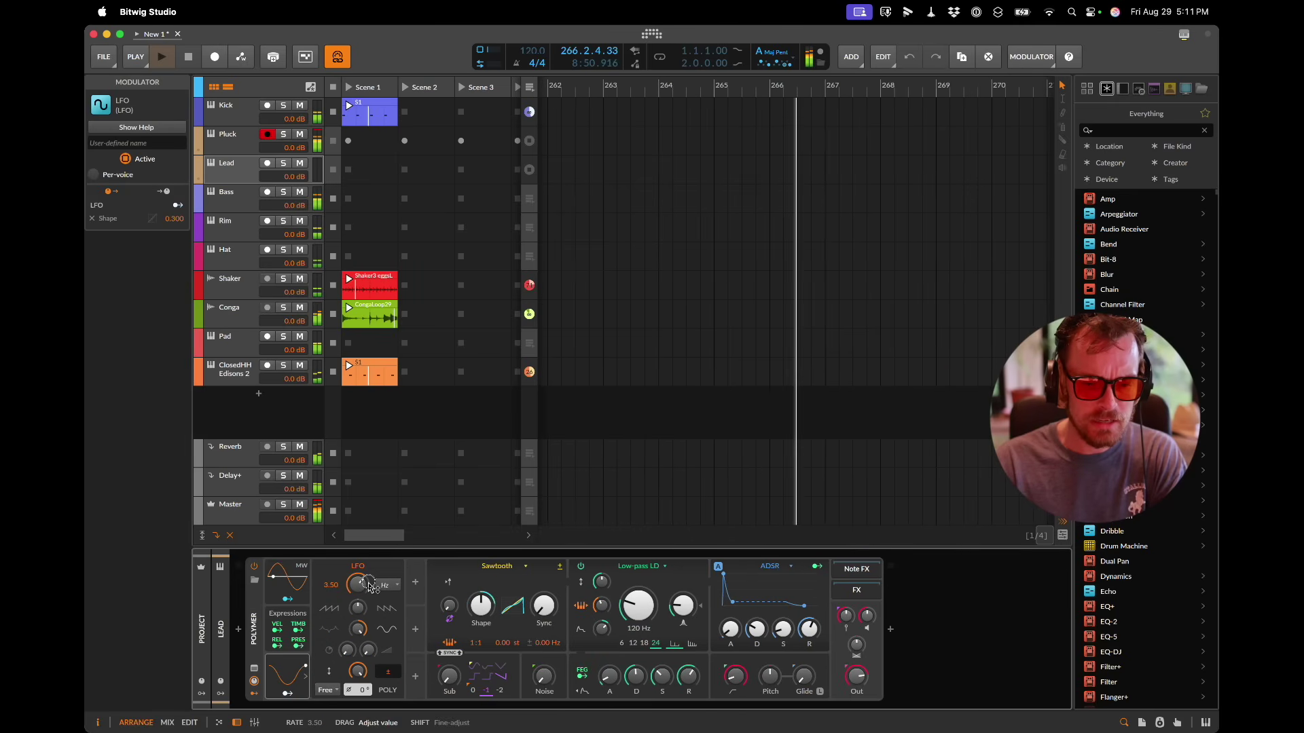
pyautogui.click(505, 566)
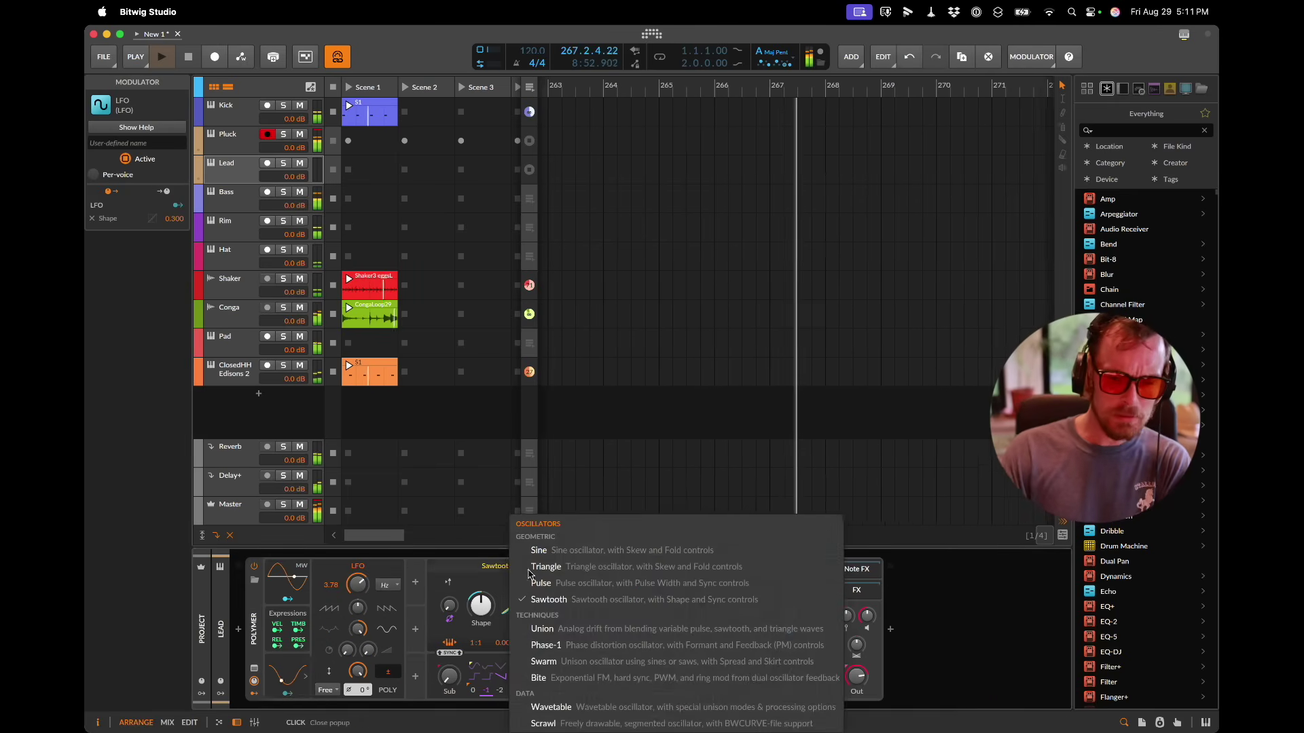
pyautogui.click(558, 582)
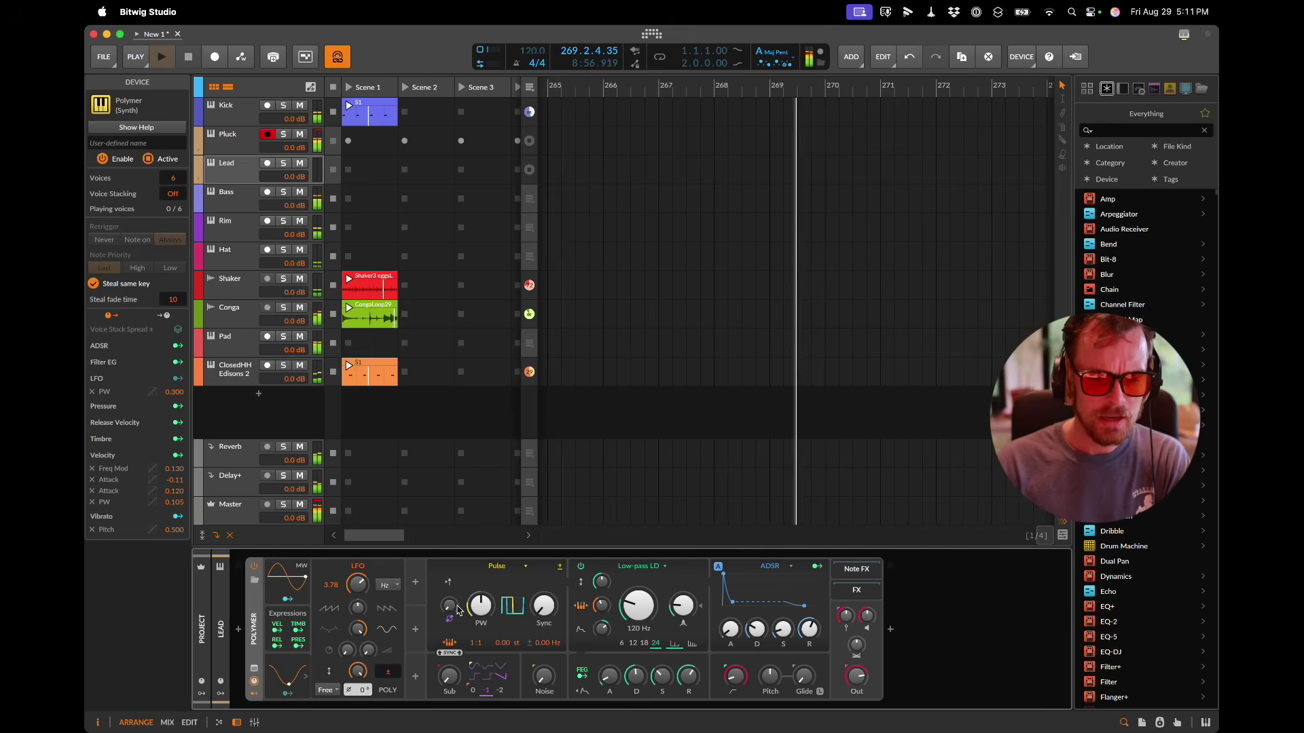
# Step: Delete the LFO modulator from the Lead's Polymer and undo the deletion
pyautogui.click(297, 662)
pyautogui.press('Delete')
pyautogui.press('super+z')
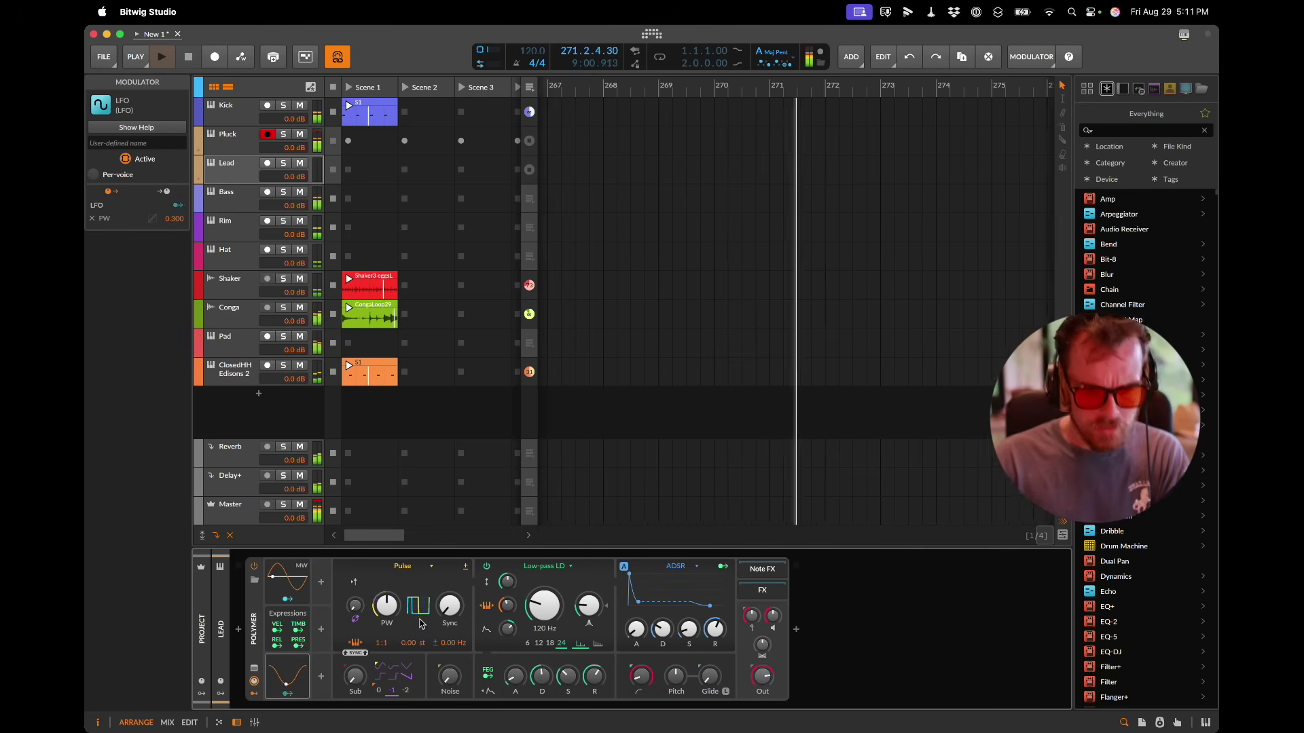
# Step: Arm the Lead track, try All ins as its note input, and set it back to IAC Driver Bus 1 - Channel 5
pyautogui.press('XF86AudioRaiseVolume')
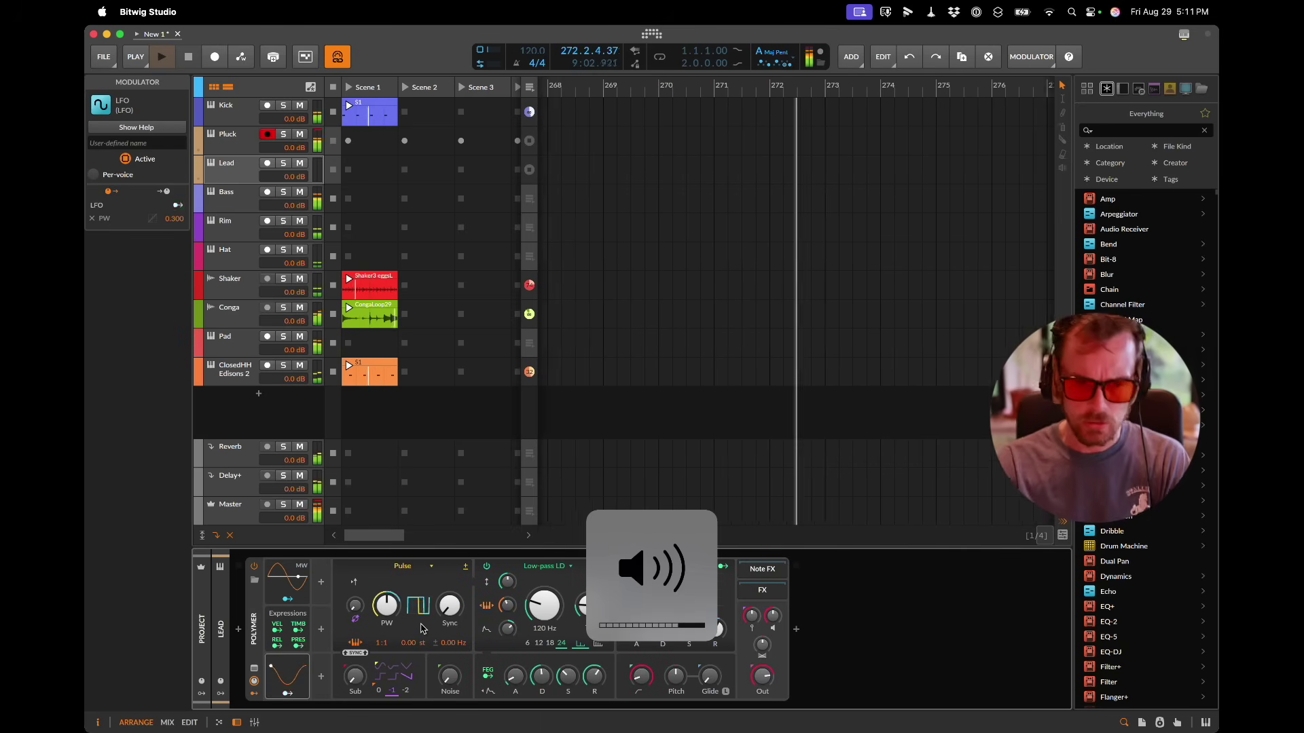
pyautogui.click(267, 163)
pyautogui.click(240, 169)
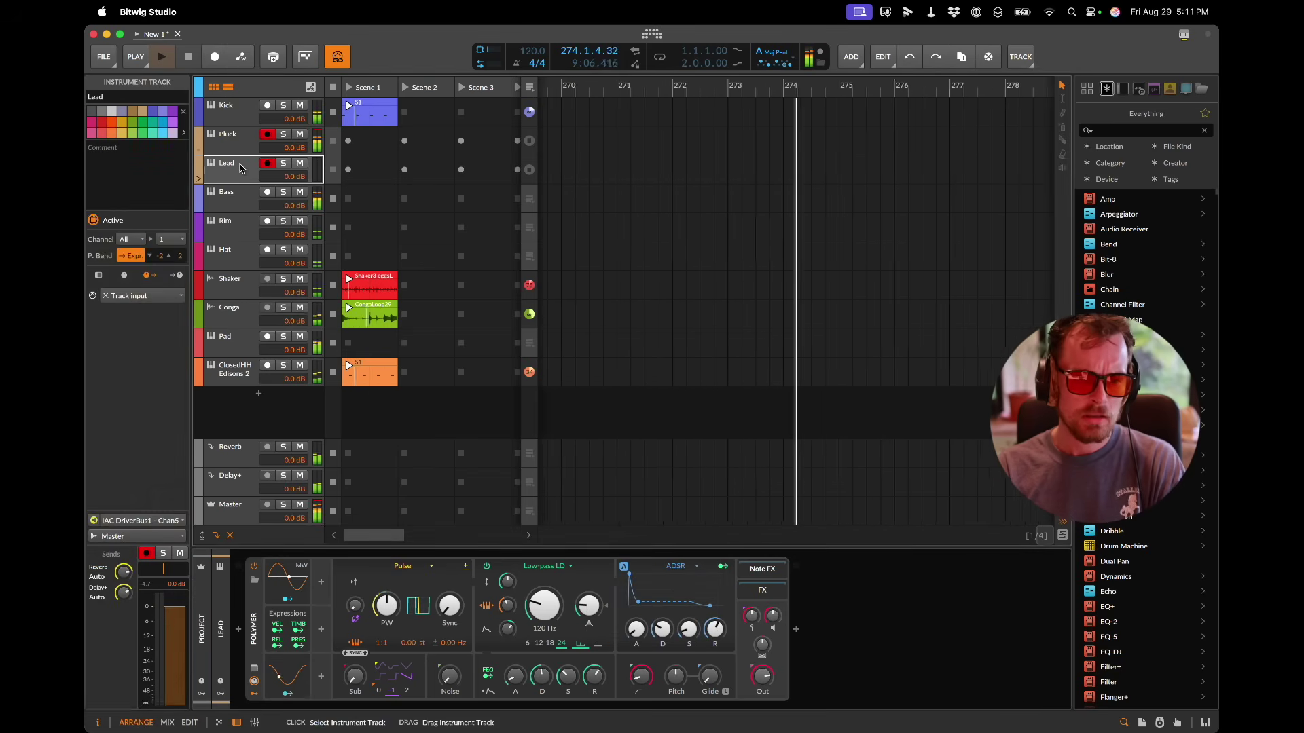
pyautogui.click(141, 520)
pyautogui.click(231, 224)
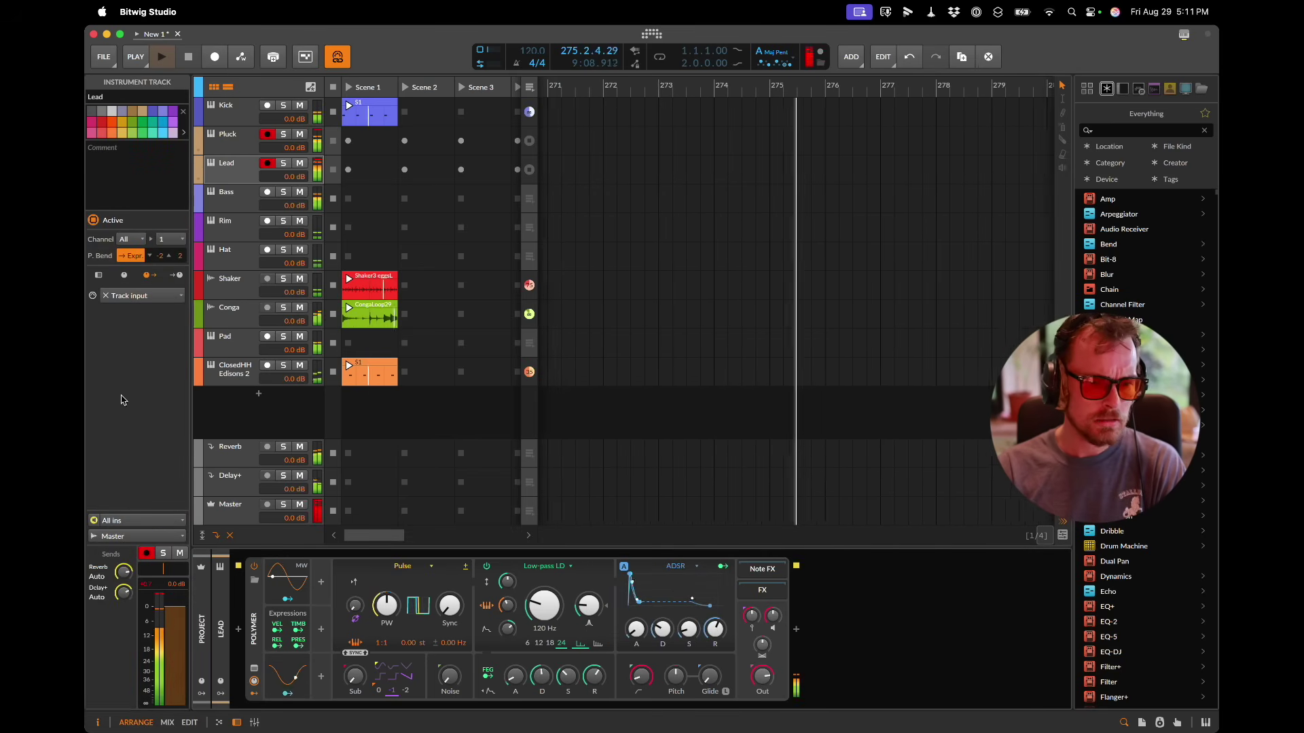
pyautogui.click(97, 521)
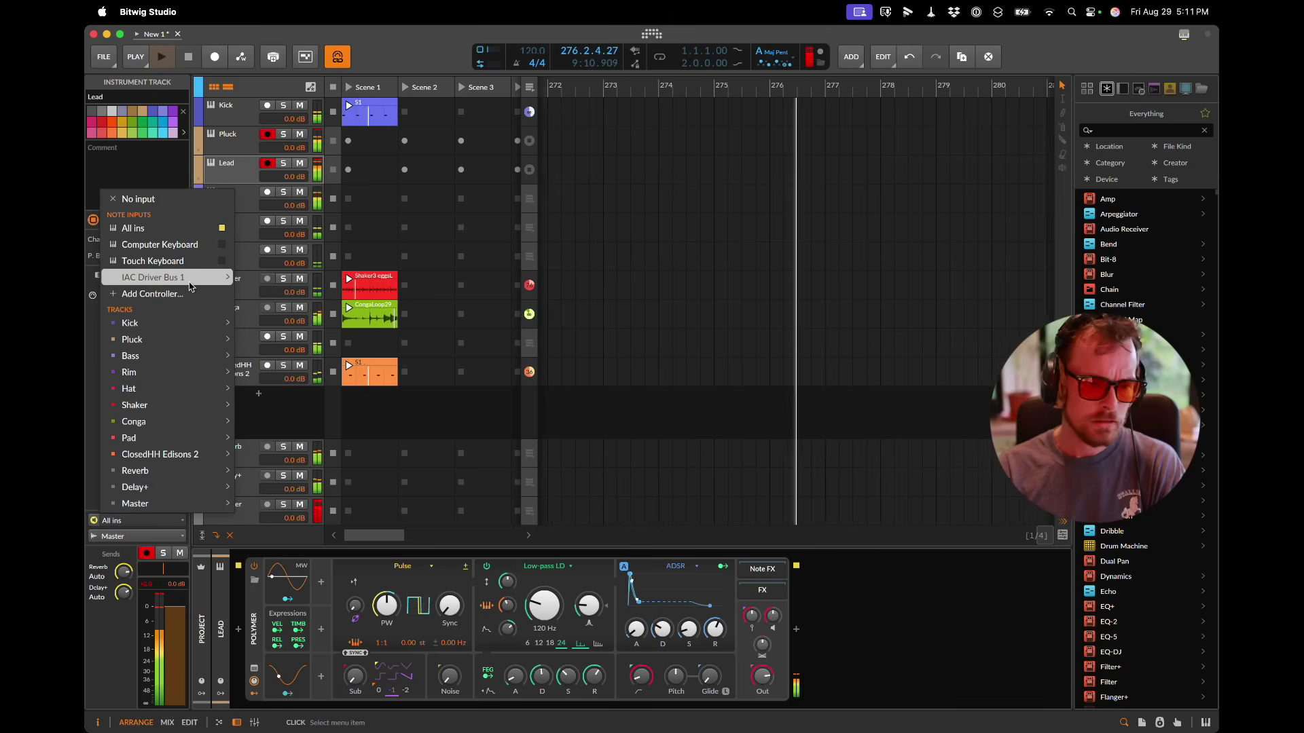
pyautogui.moveTo(163, 277)
pyautogui.click(367, 360)
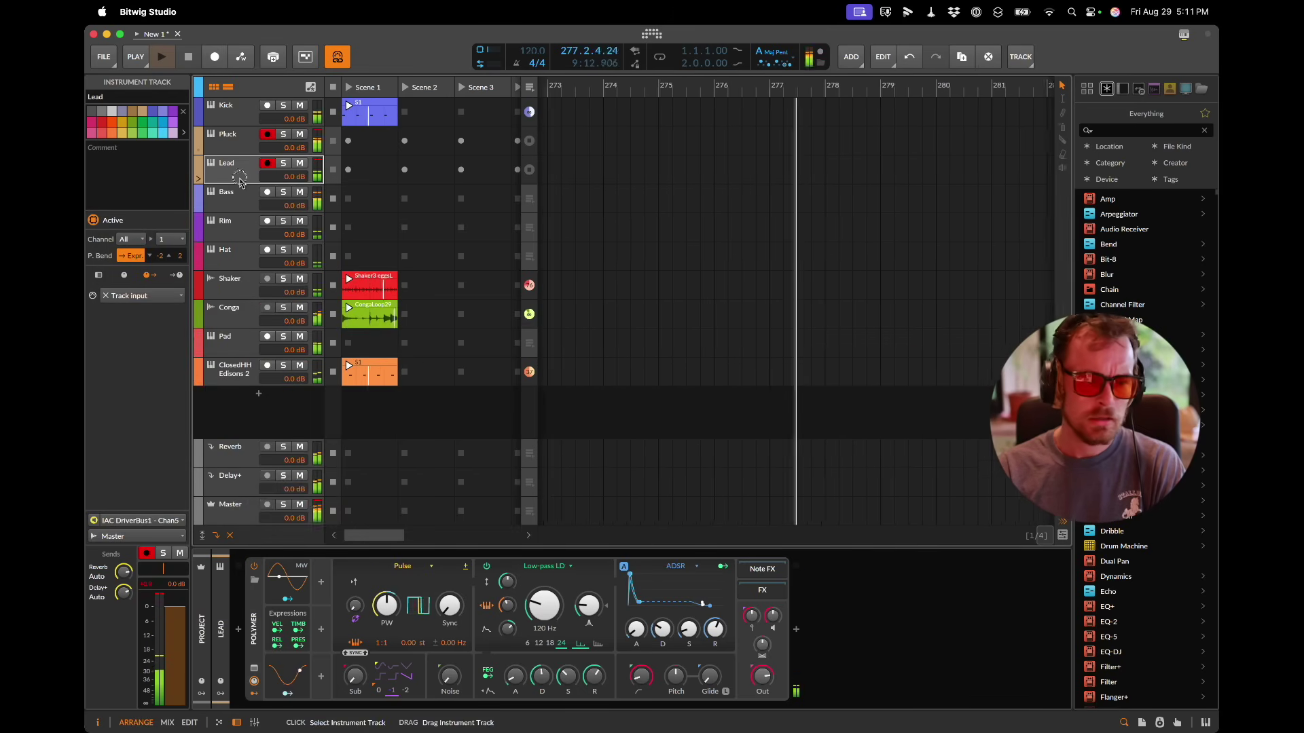
# Step: Add a Note Counter modulator with 3 steps to the Lead's Polymer and modulate the amp envelope's Decay by 0.270
pyautogui.click(320, 586)
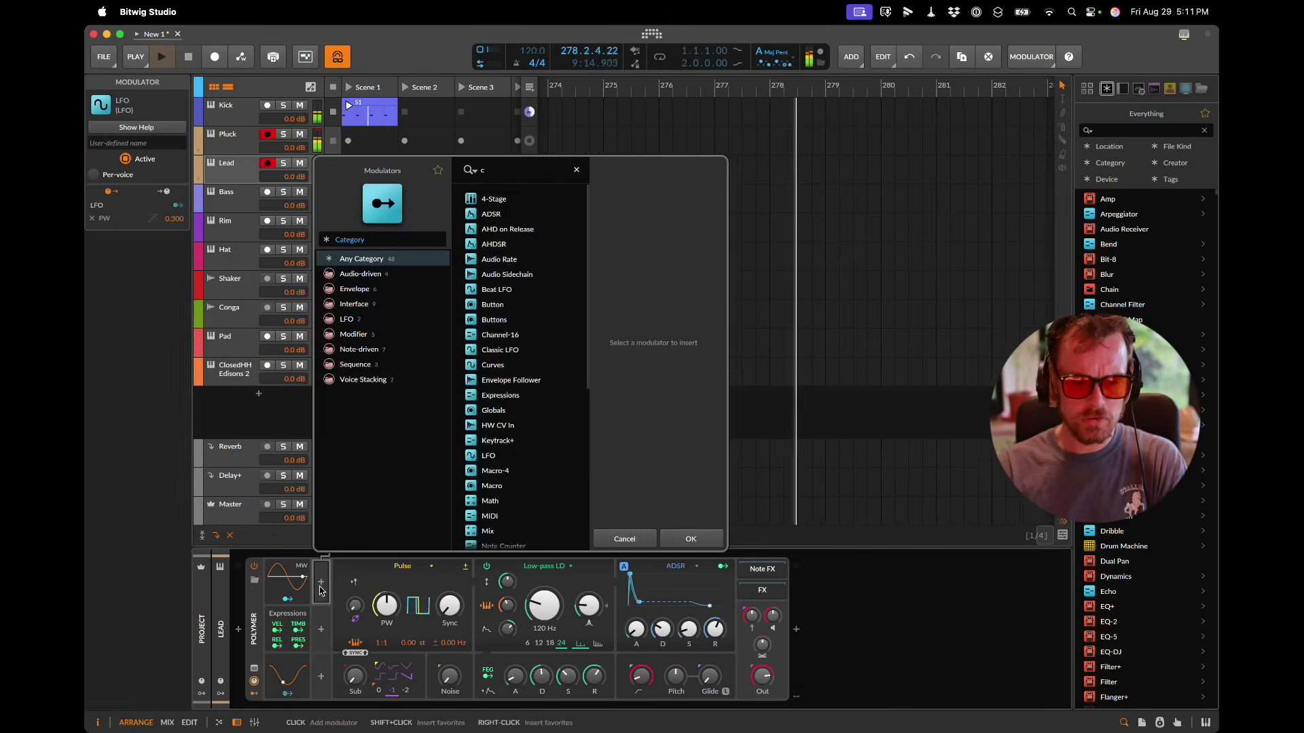
pyautogui.write('count')
pyautogui.press('Return')
pyautogui.click(343, 582)
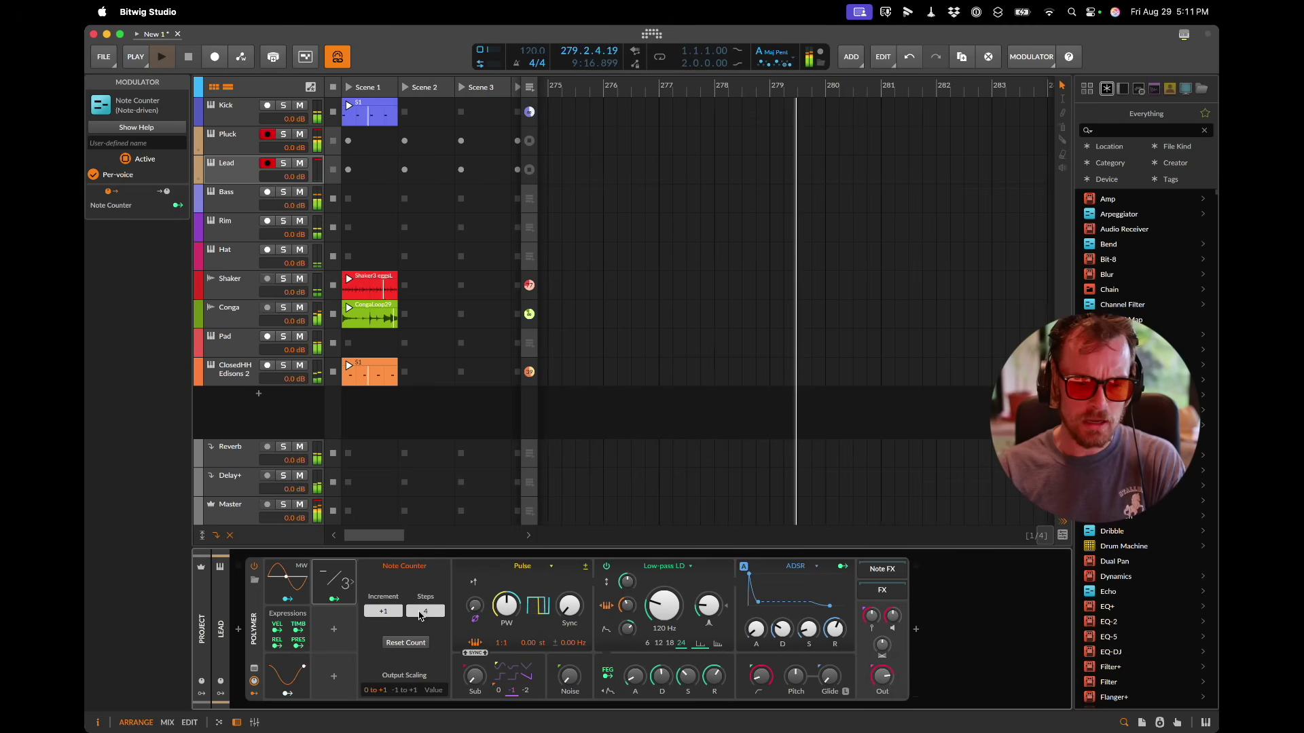
pyautogui.click(352, 605)
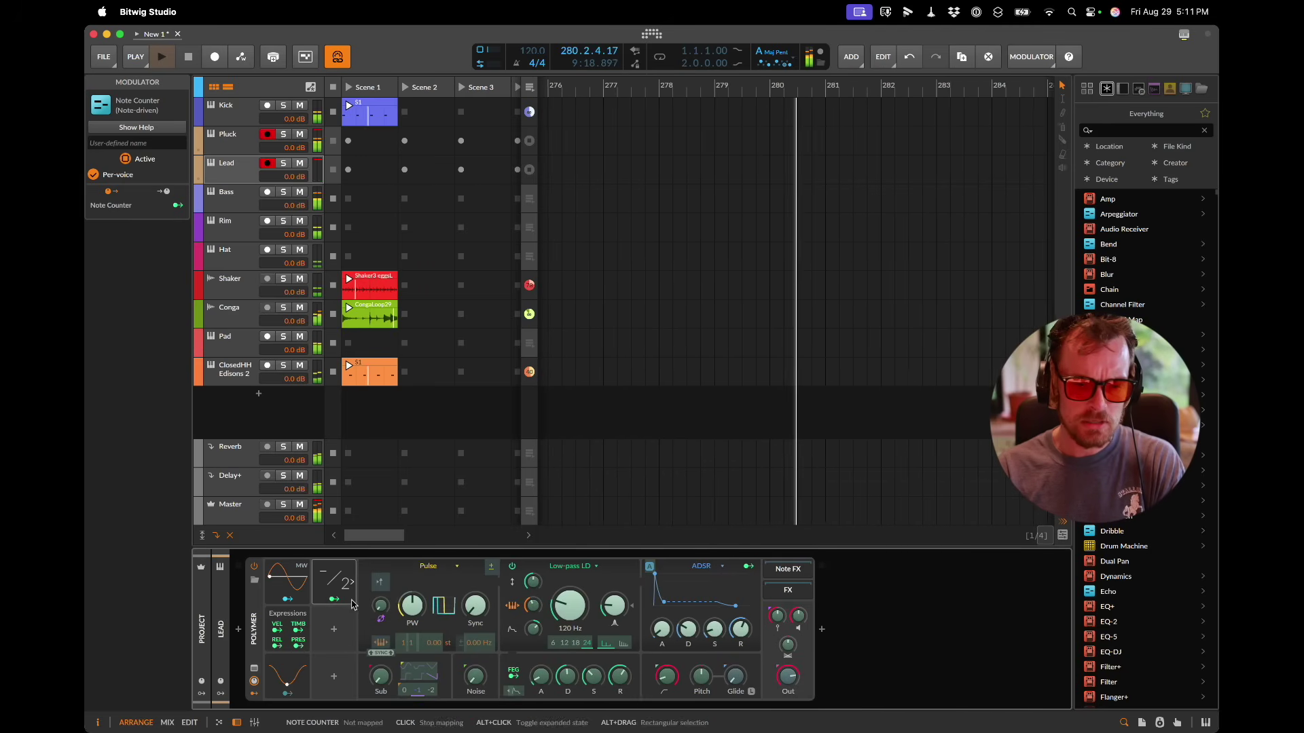
pyautogui.moveTo(697, 639); pyautogui.dragTo(685, 635)
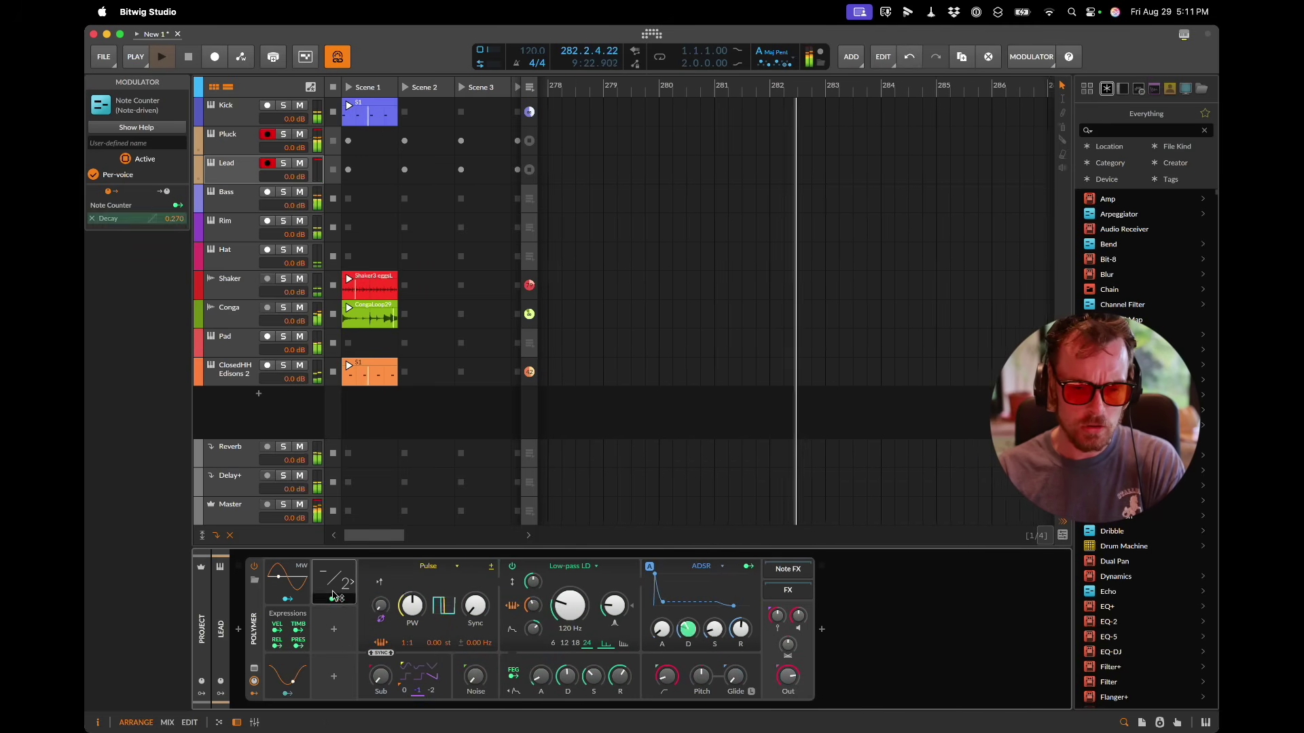
# Step: Duplicate the Note Counter, modulate the oscillator section's Noise by 0.120 with the copy, and set its steps to 5
pyautogui.press('super+d')
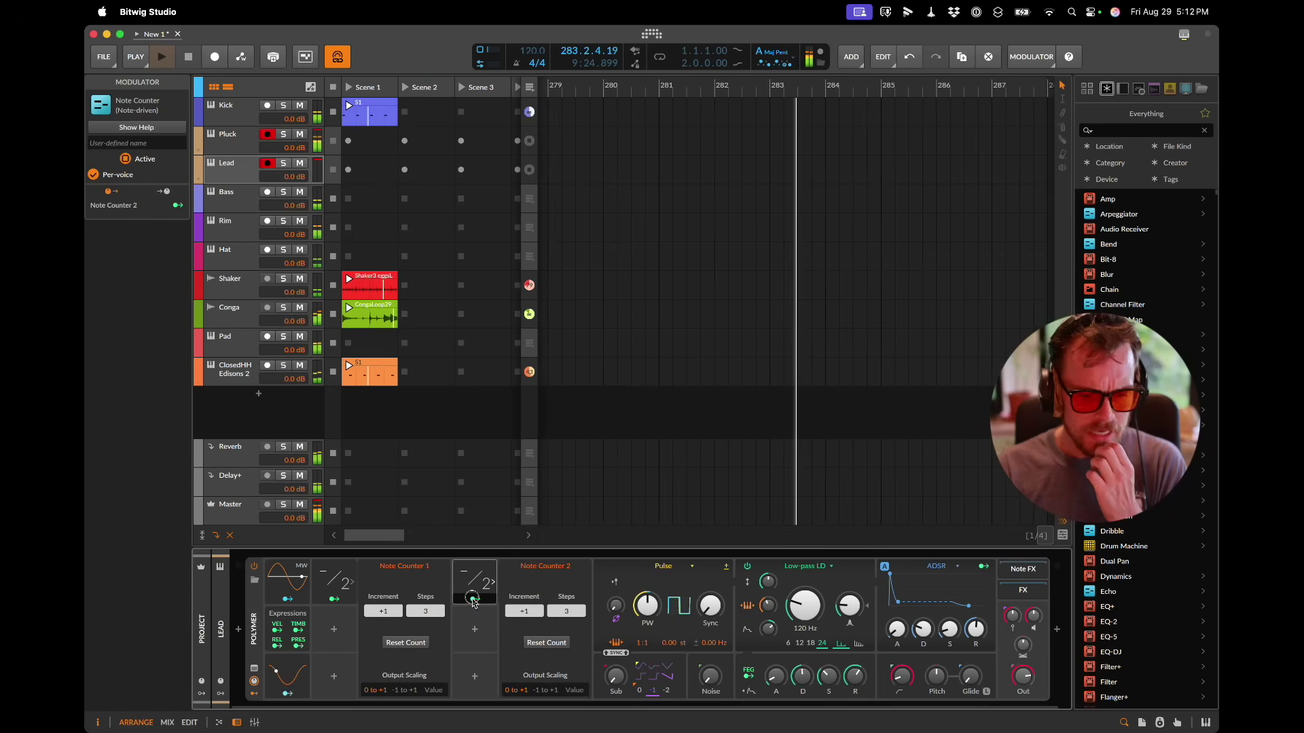
pyautogui.click(473, 600)
pyautogui.click(712, 677)
pyautogui.moveTo(713, 678); pyautogui.dragTo(645, 658)
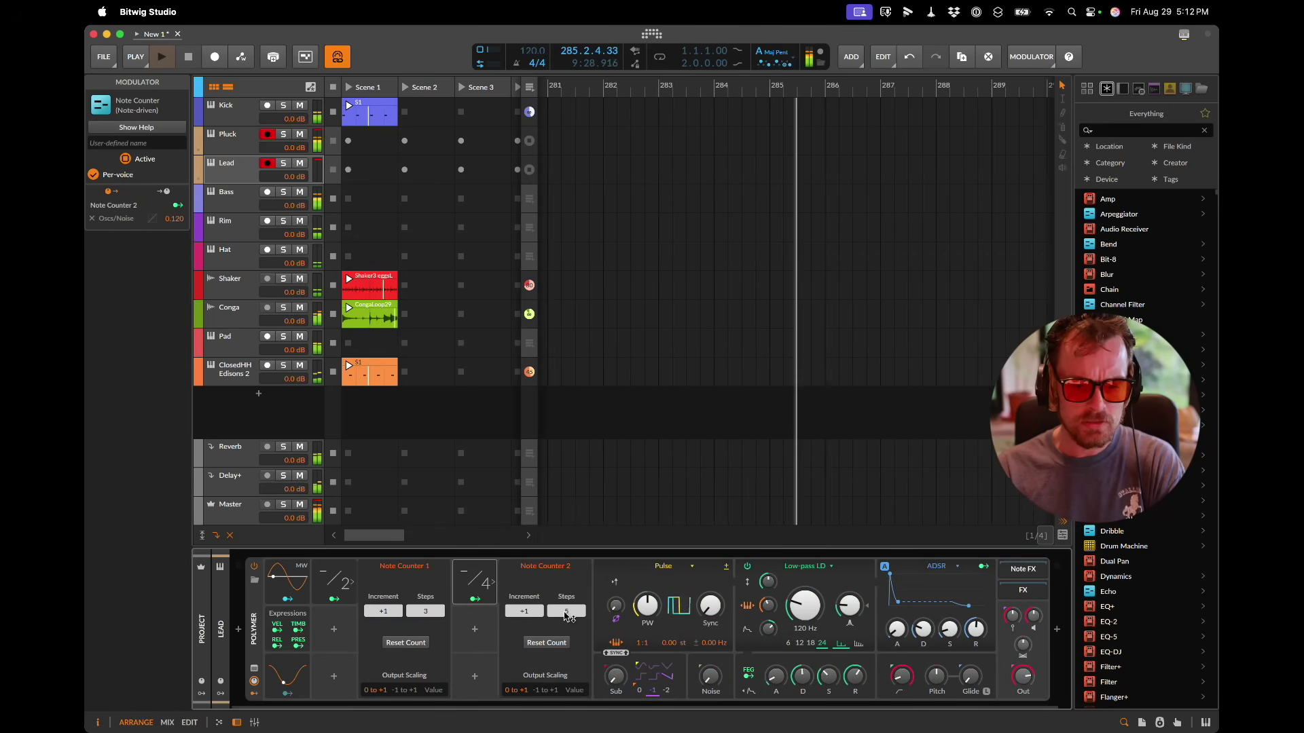
# Step: Add a Random modulator to an empty slot, with its trigger set to Note and its timebase to Hold
pyautogui.click(338, 628)
pyautogui.write('random')
pyautogui.press('Return')
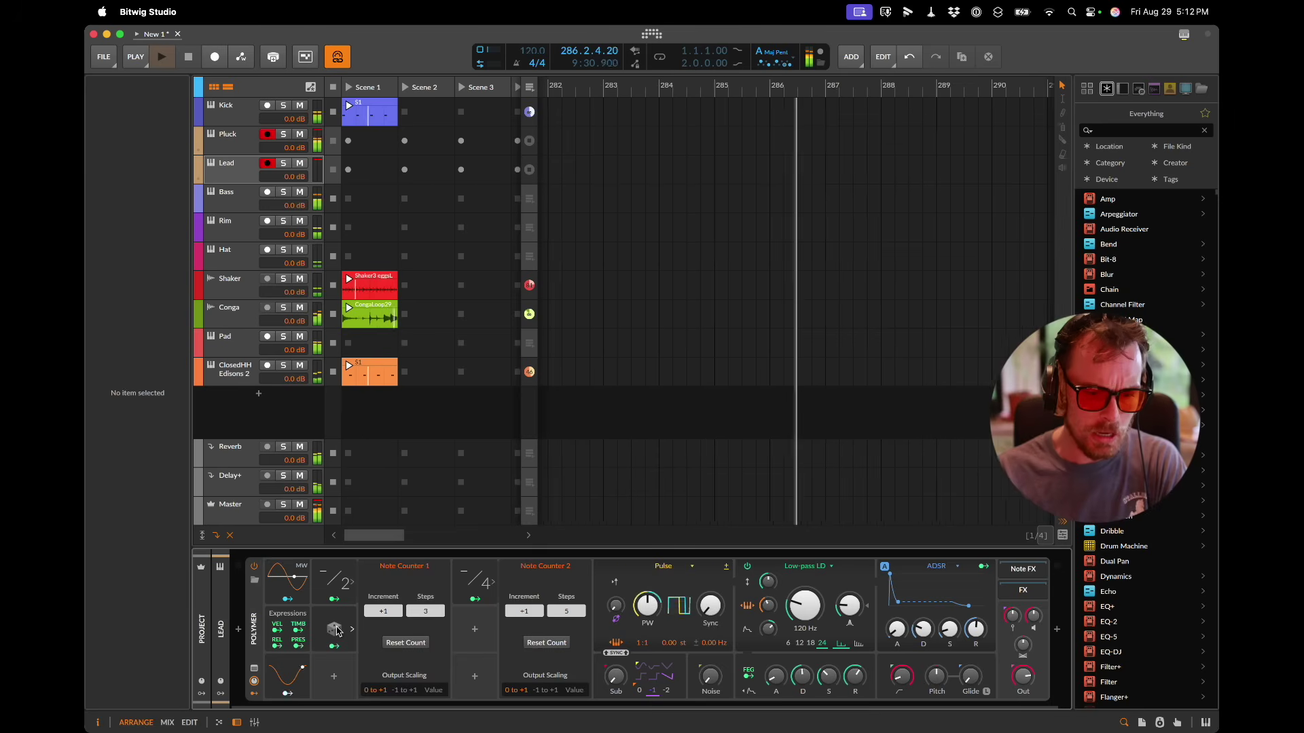
pyautogui.click(404, 690)
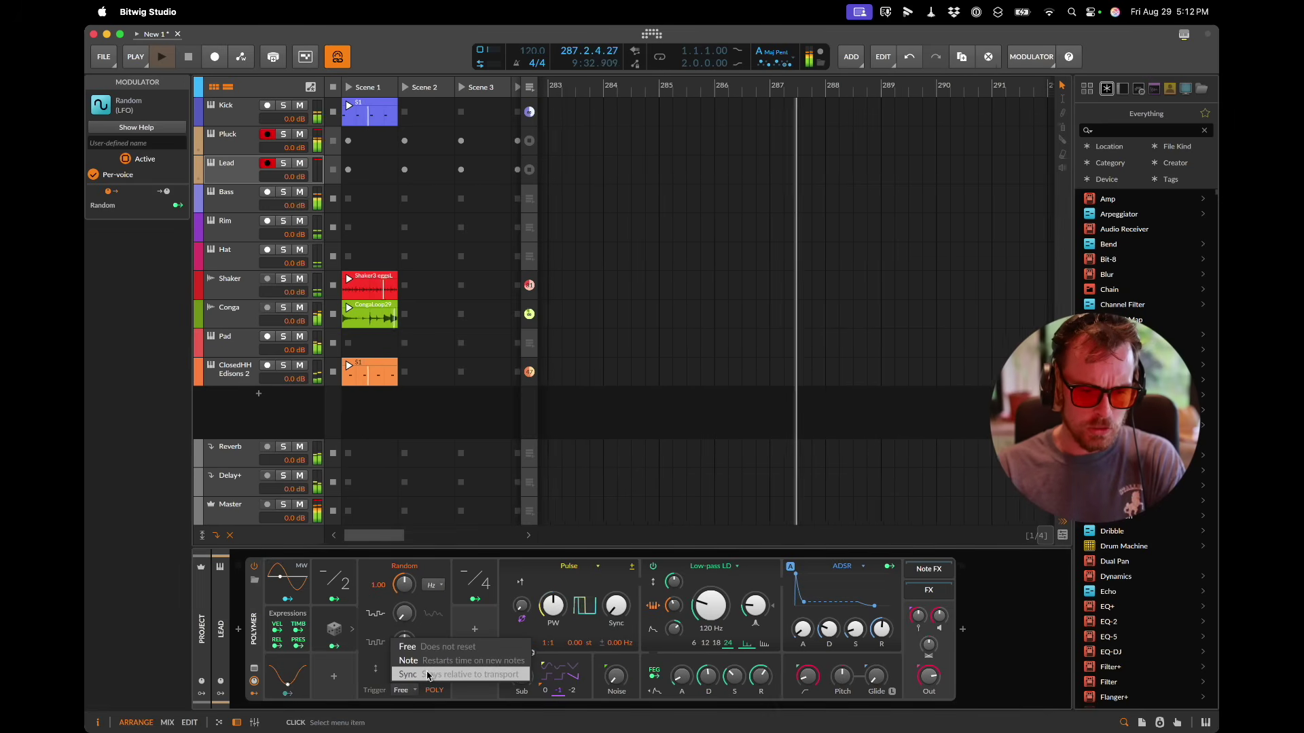
pyautogui.click(427, 675)
pyautogui.click(433, 586)
pyautogui.click(447, 570)
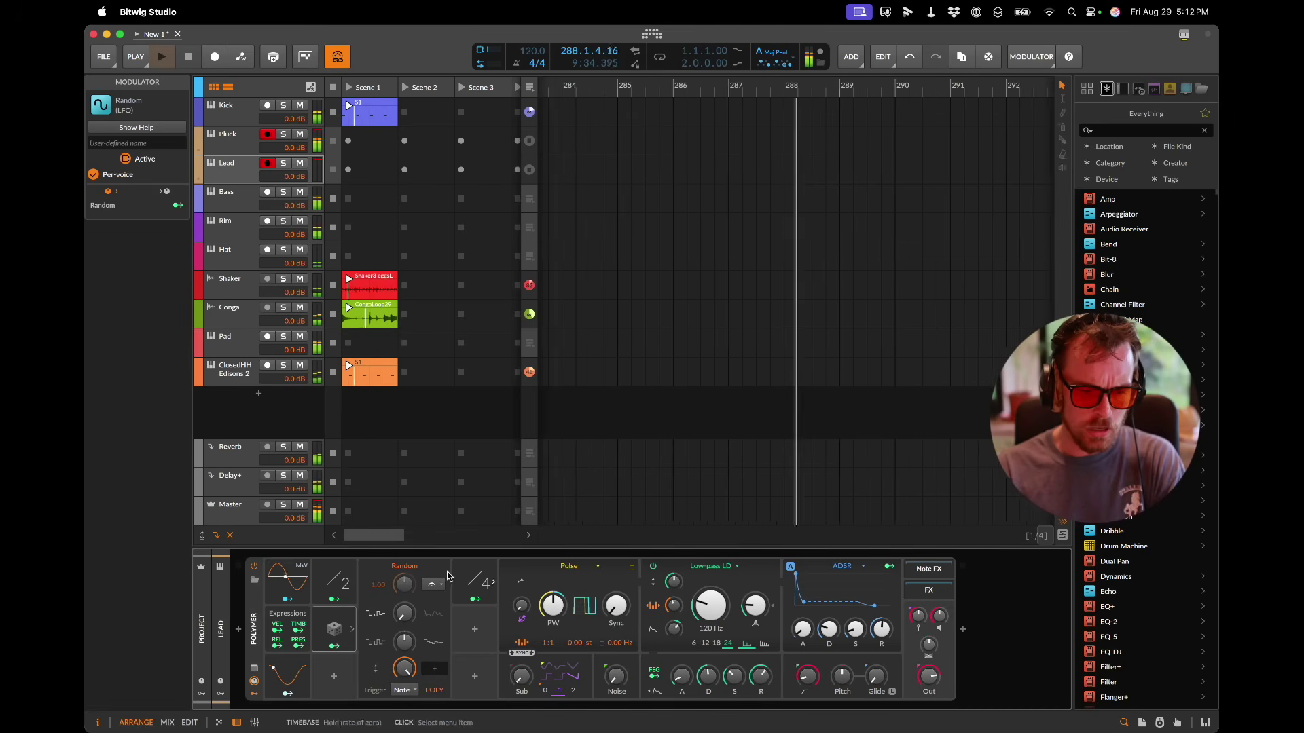
# Step: Modulate the Polymer's Pan by -0.41 with the Random modulator
pyautogui.click(334, 653)
pyautogui.moveTo(928, 641); pyautogui.dragTo(929, 649)
pyautogui.press('Escape')
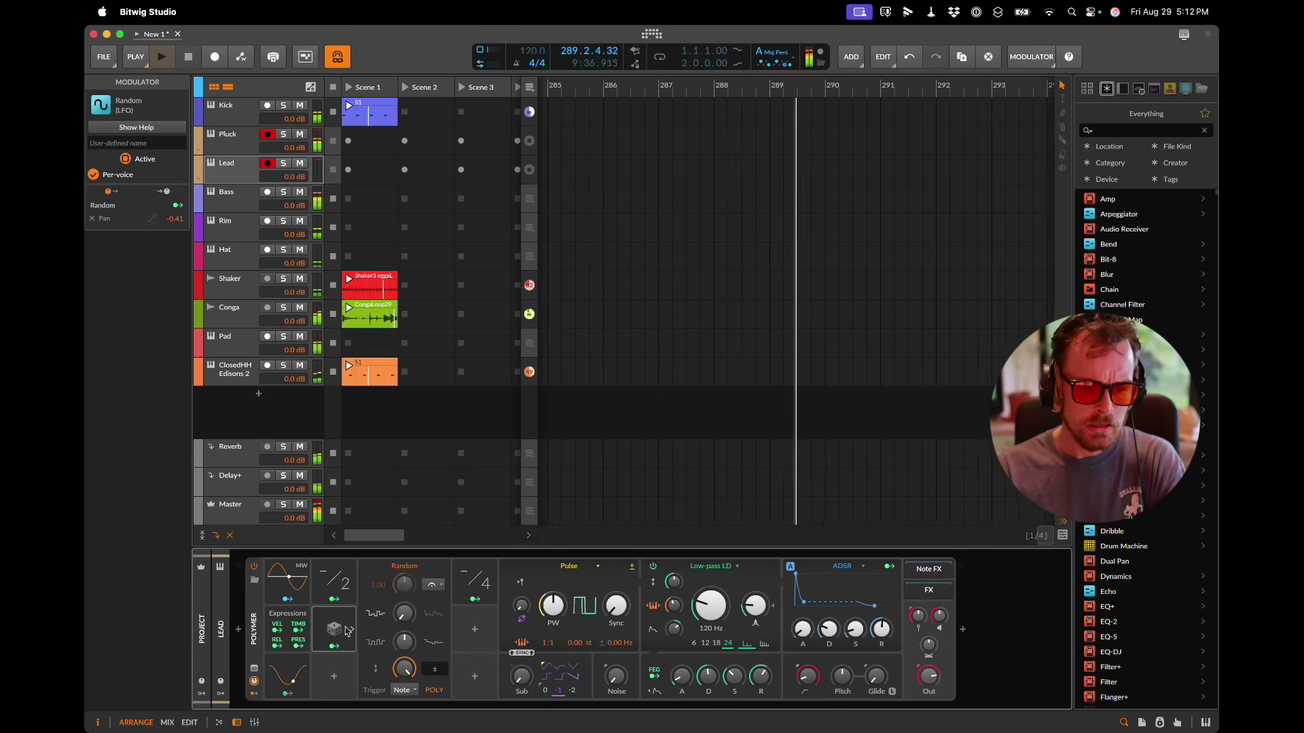
pyautogui.press('XF86AudioLowerVolume')
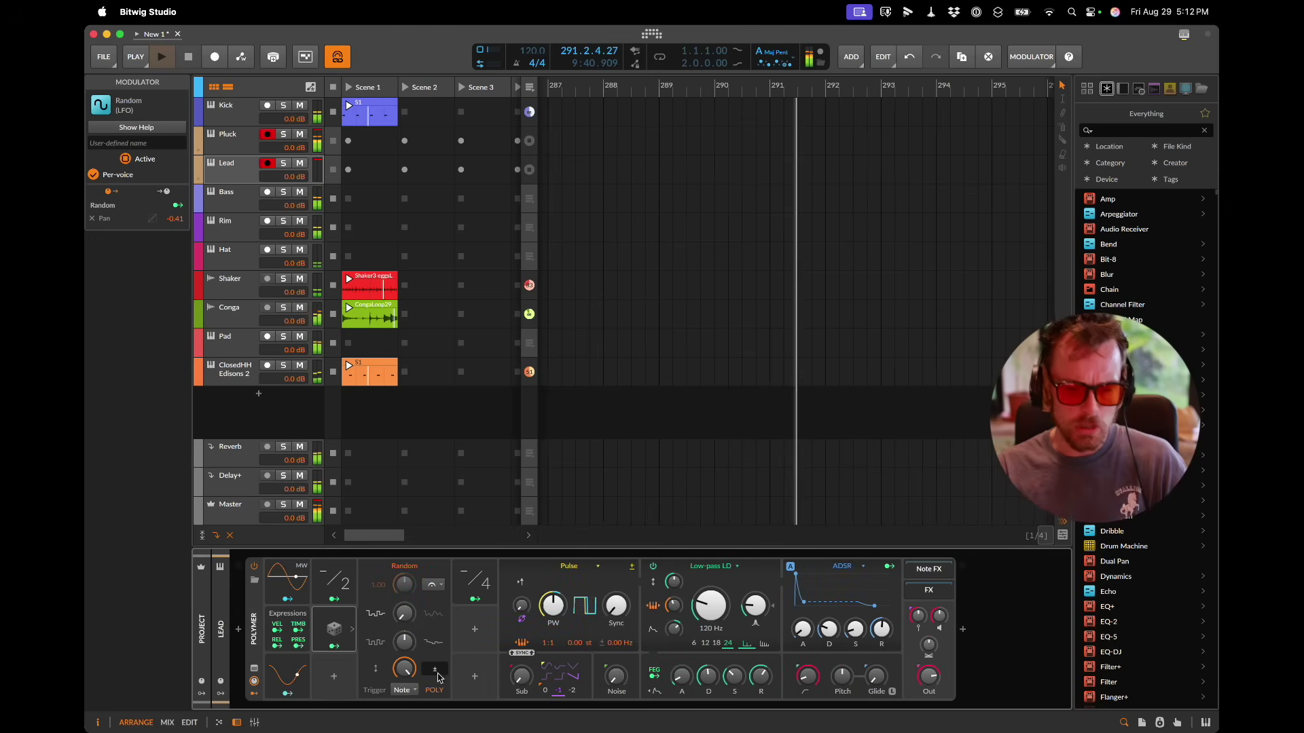
# Step: Duplicate the Random modulator twice and modulate the filter envelope's Decay by -0.29 with Random 3
pyautogui.moveTo(319, 625); pyautogui.dragTo(381, 628)
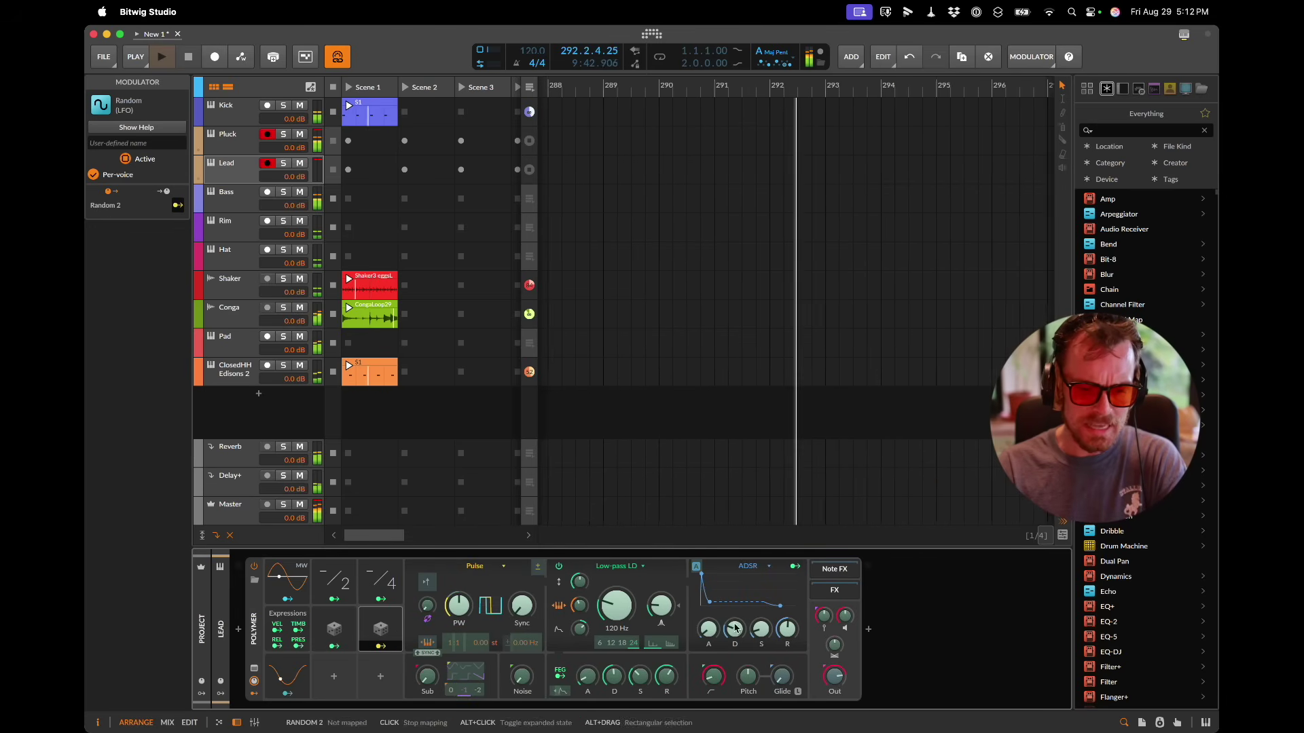
pyautogui.click(399, 629)
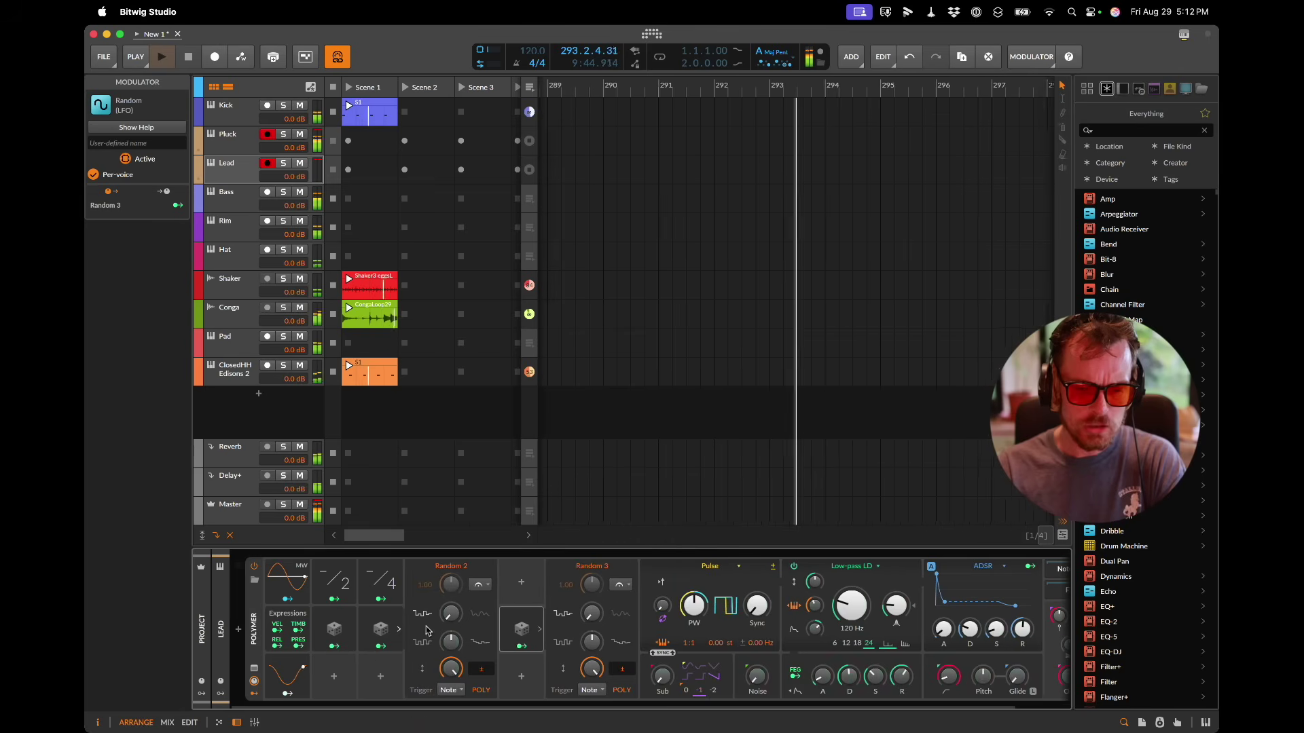
pyautogui.click(517, 647)
pyautogui.moveTo(849, 674); pyautogui.dragTo(853, 681)
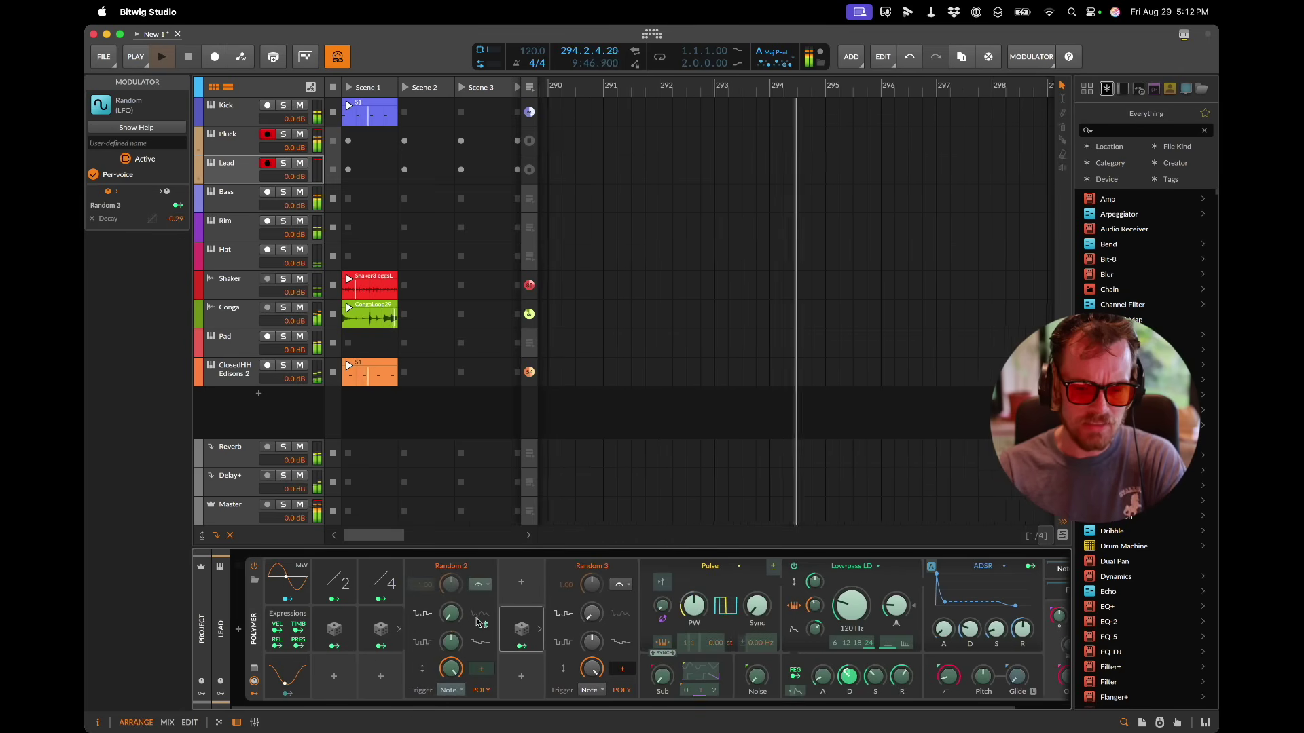
# Step: Duplicate Random 3 and rearrange the Random modulators into two compact columns beneath the Note Counters
pyautogui.press('super+d')
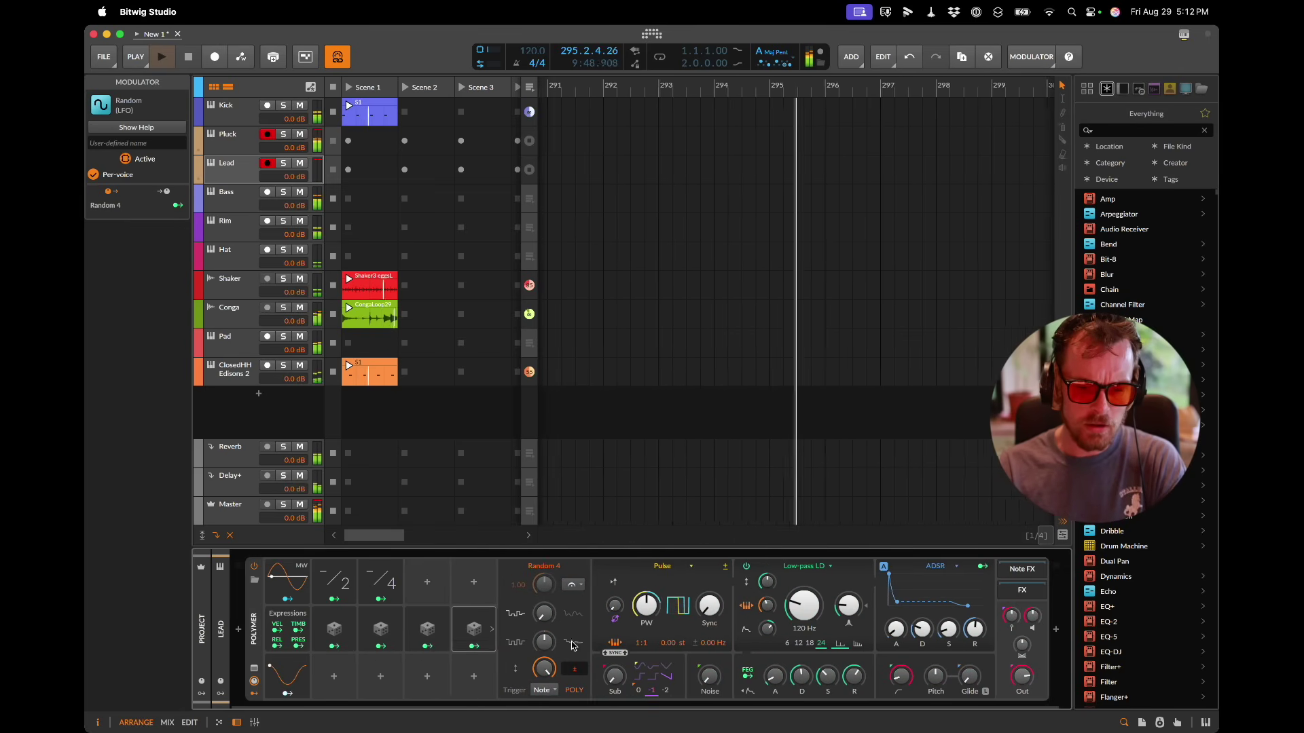
pyautogui.moveTo(427, 642); pyautogui.dragTo(369, 649)
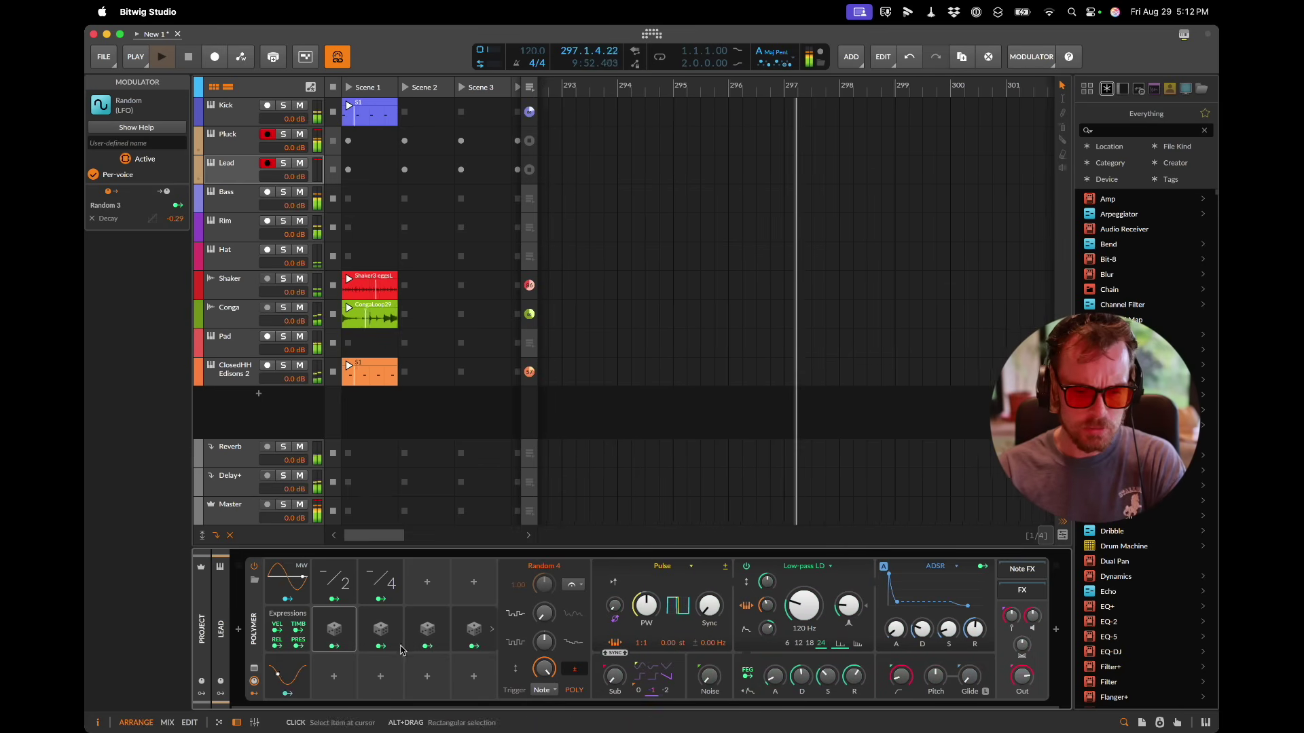
pyautogui.click(448, 631)
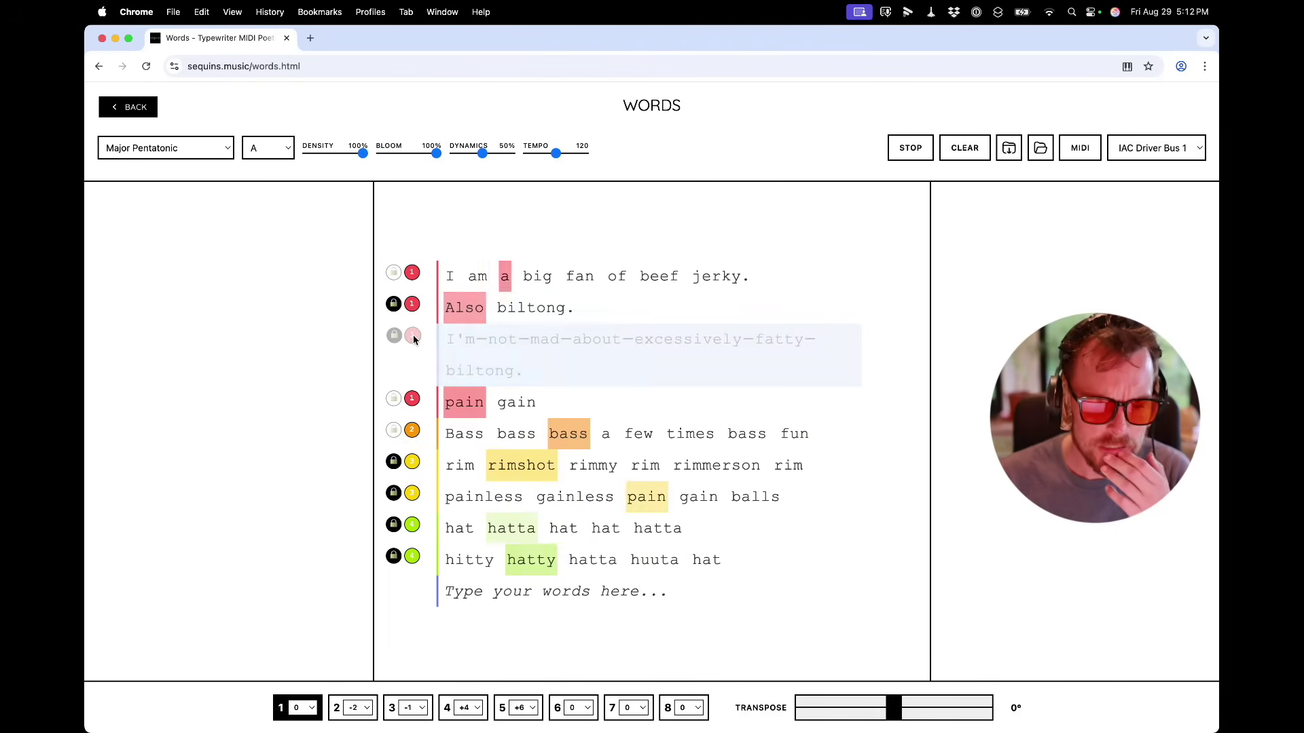
# Step: Switch to Sequins Words in Chrome, assign the muted "I'm not mad about excessively fatty biltong." line to channel 5, and unmute it
pyautogui.click(412, 336)
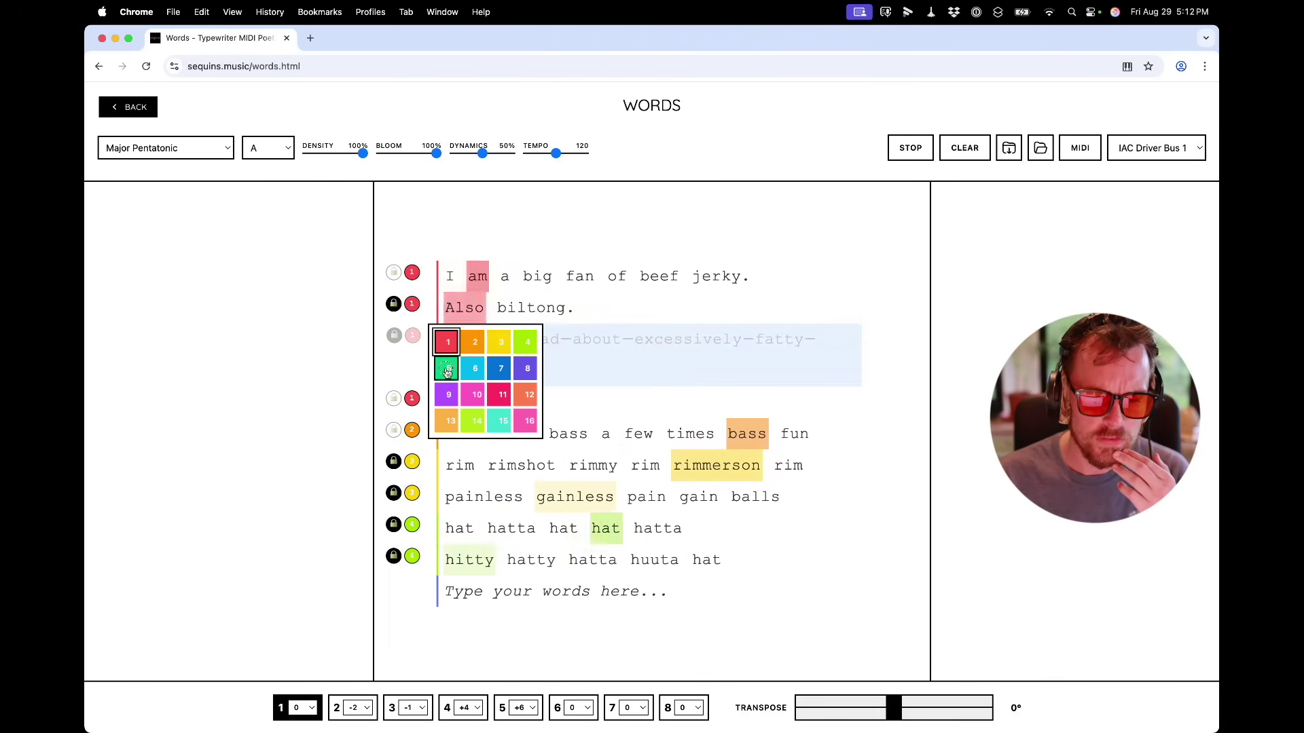
pyautogui.click(523, 345)
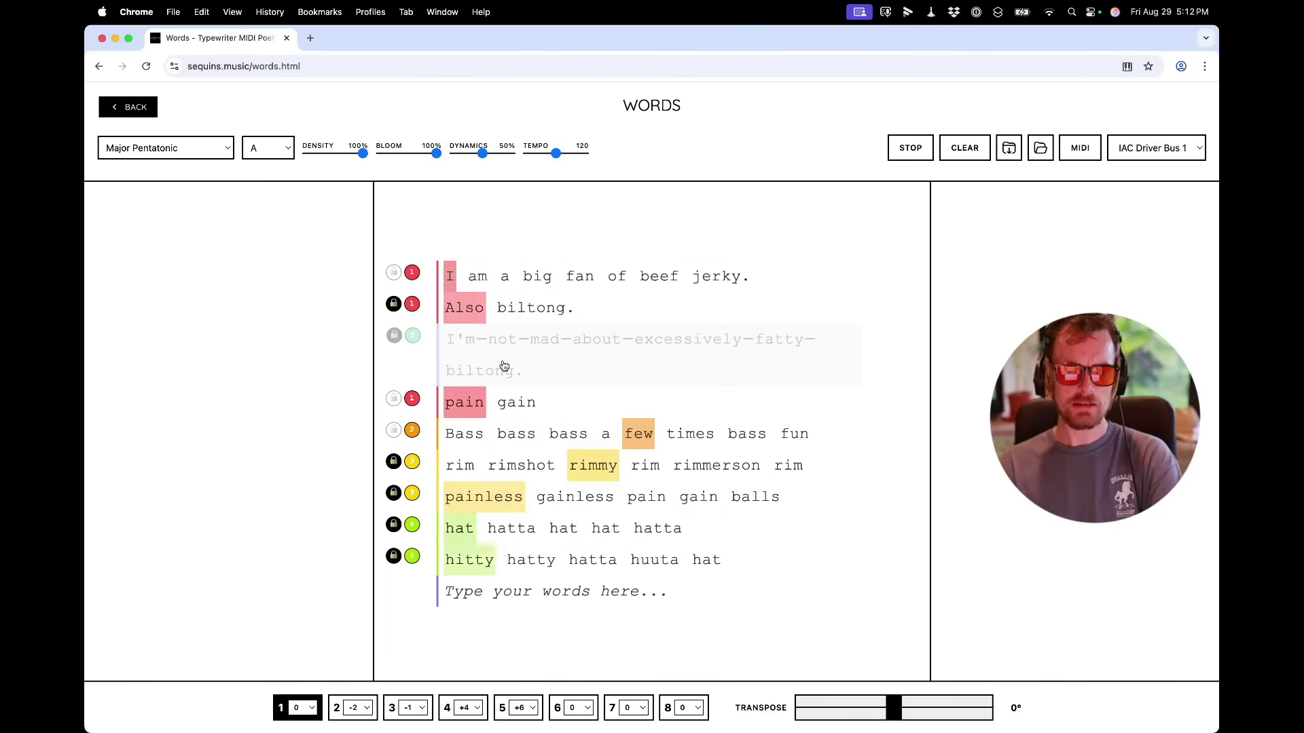
pyautogui.press('super+Tab')
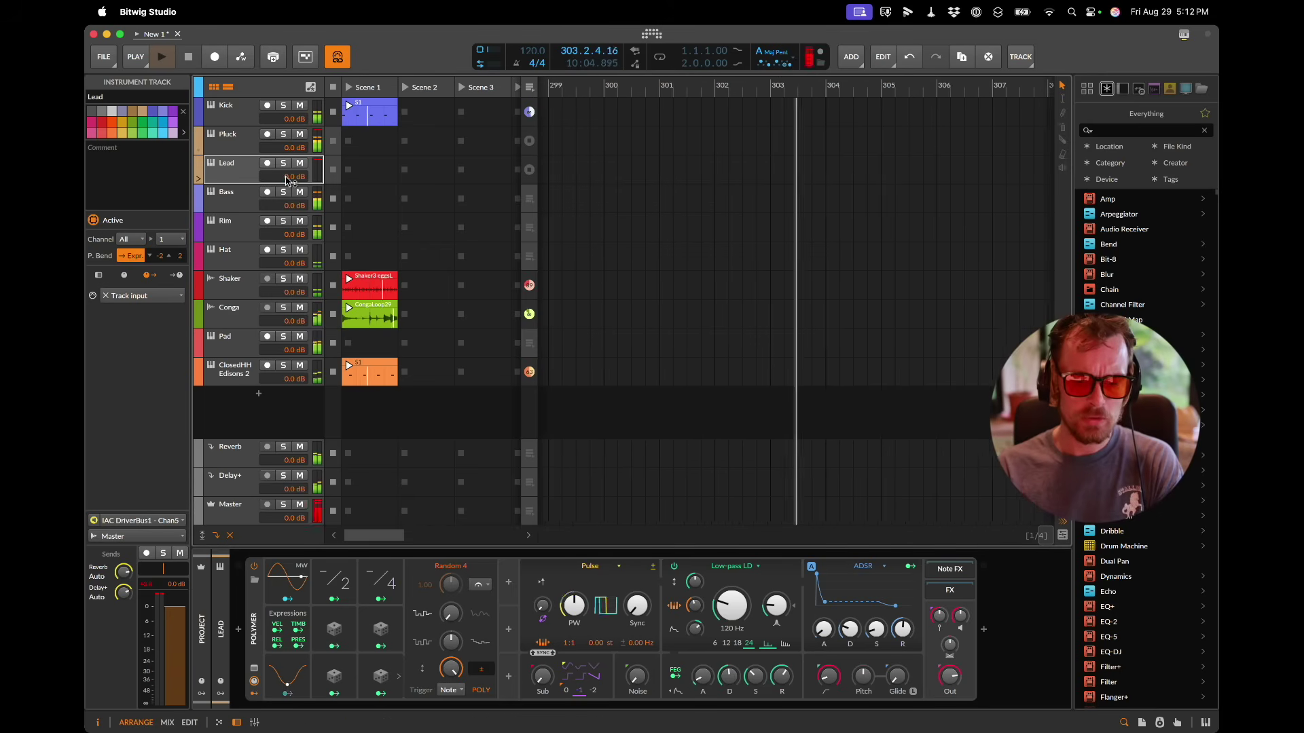
pyautogui.press('super+Tab')
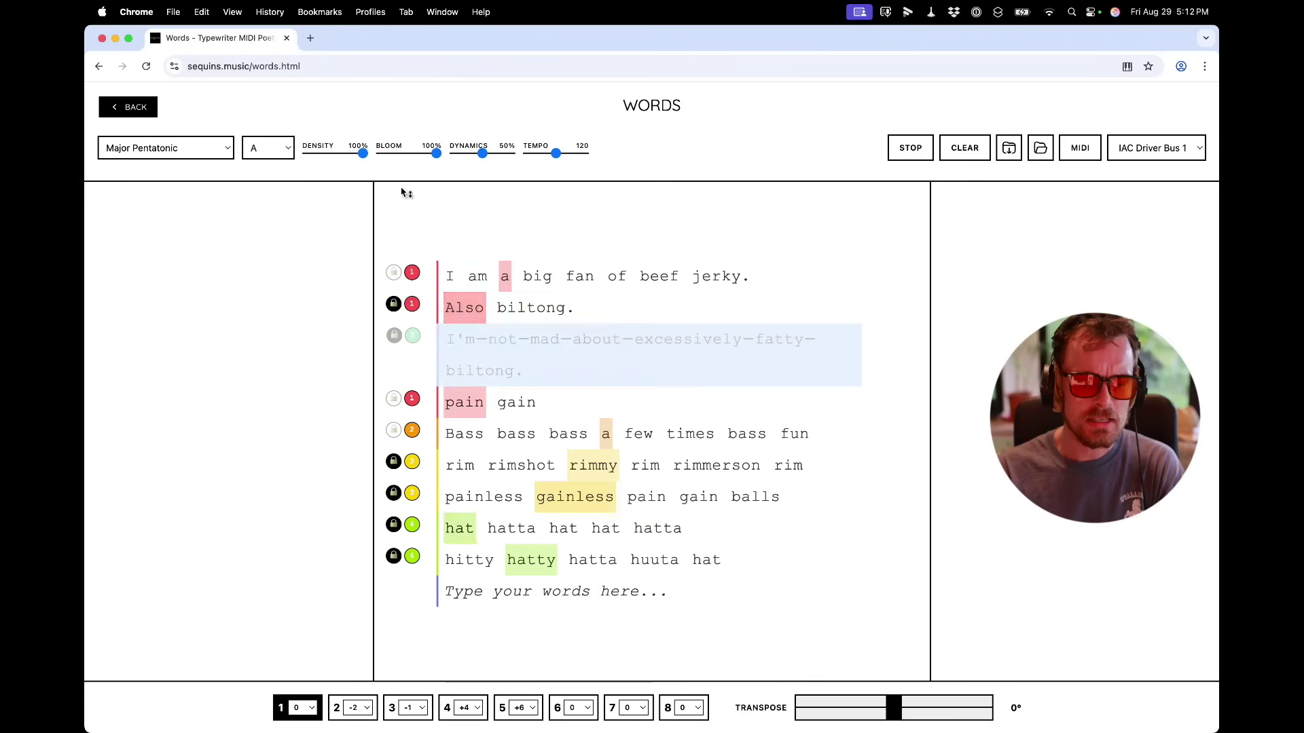
pyautogui.click(486, 343)
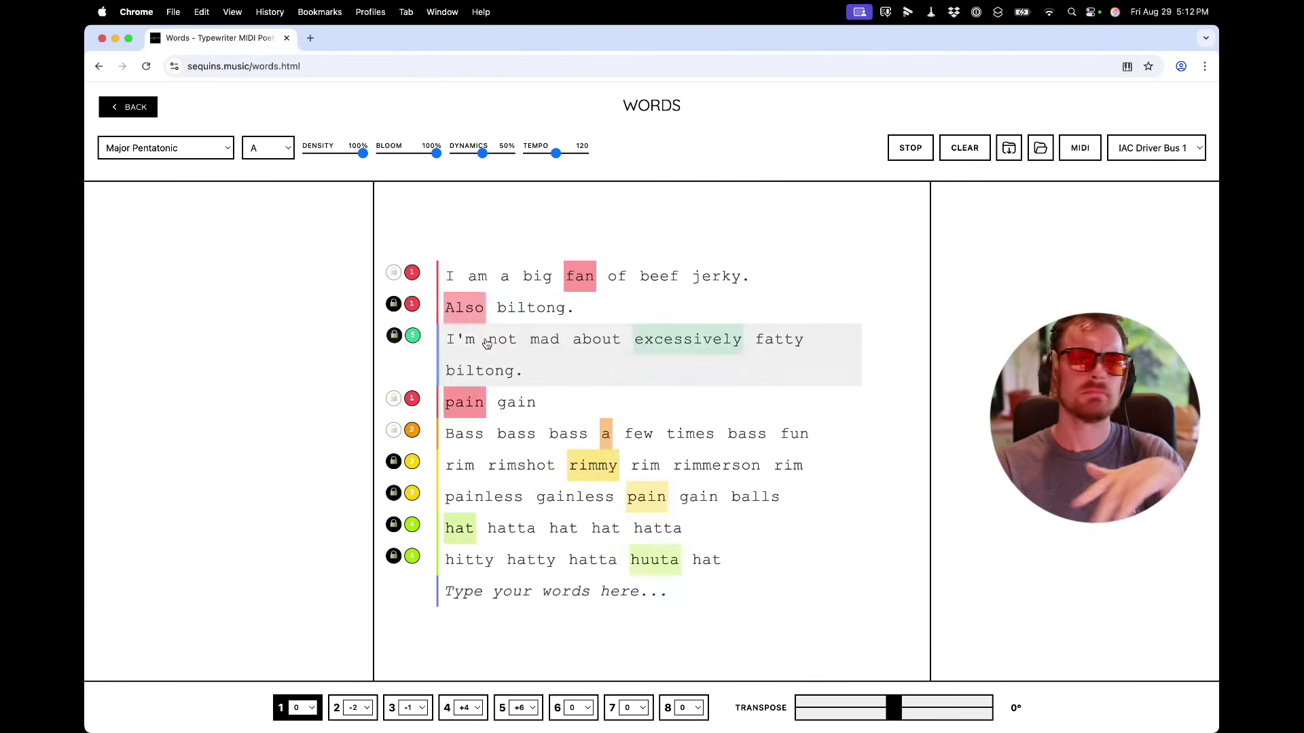
# Step: Toggle the line "I'm not mad about excessively fatty biltong." off and back on while the text plays
pyautogui.click(486, 343)
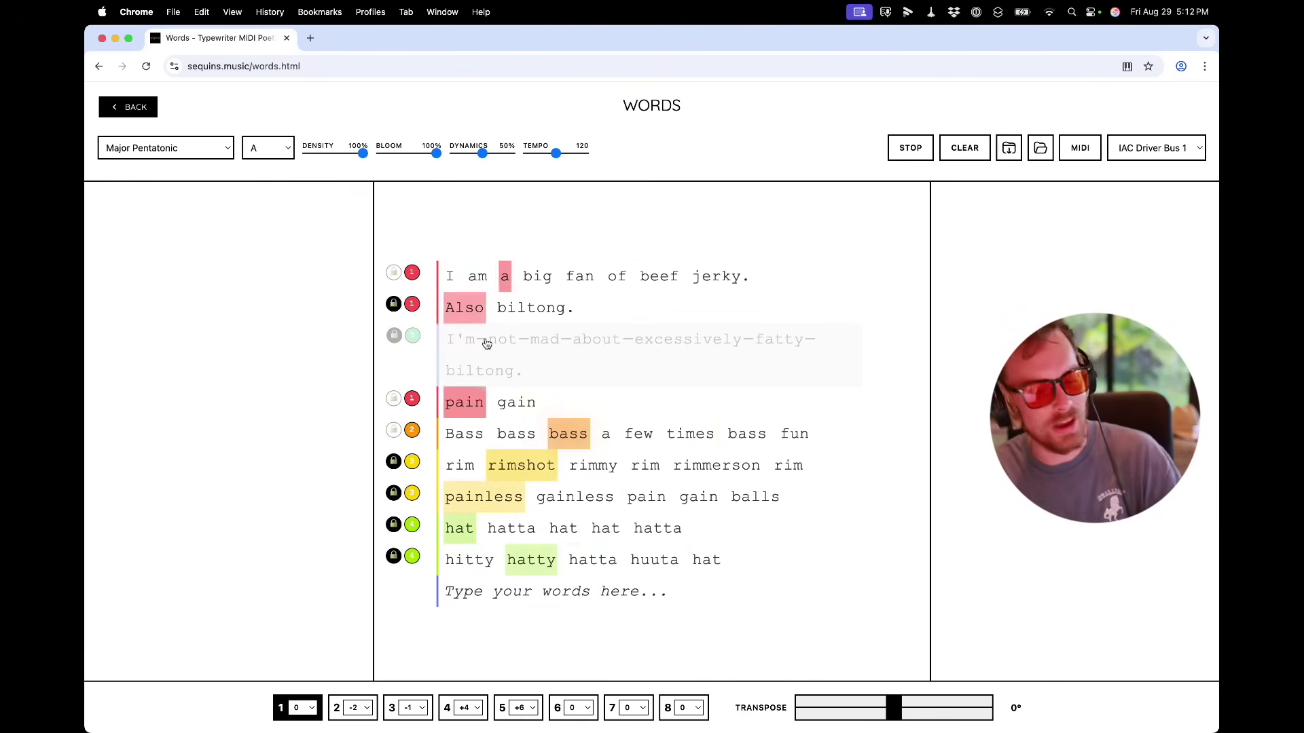
pyautogui.click(486, 343)
pyautogui.click(486, 343)
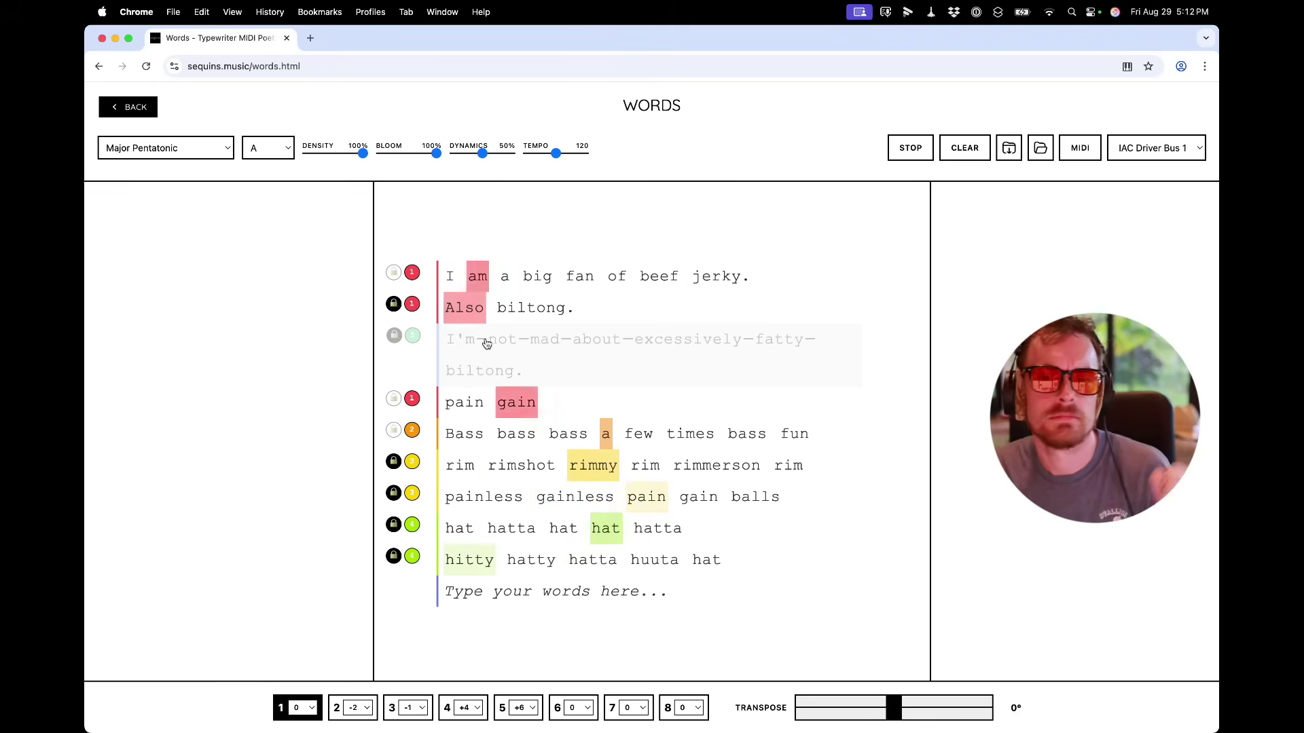
pyautogui.click(486, 343)
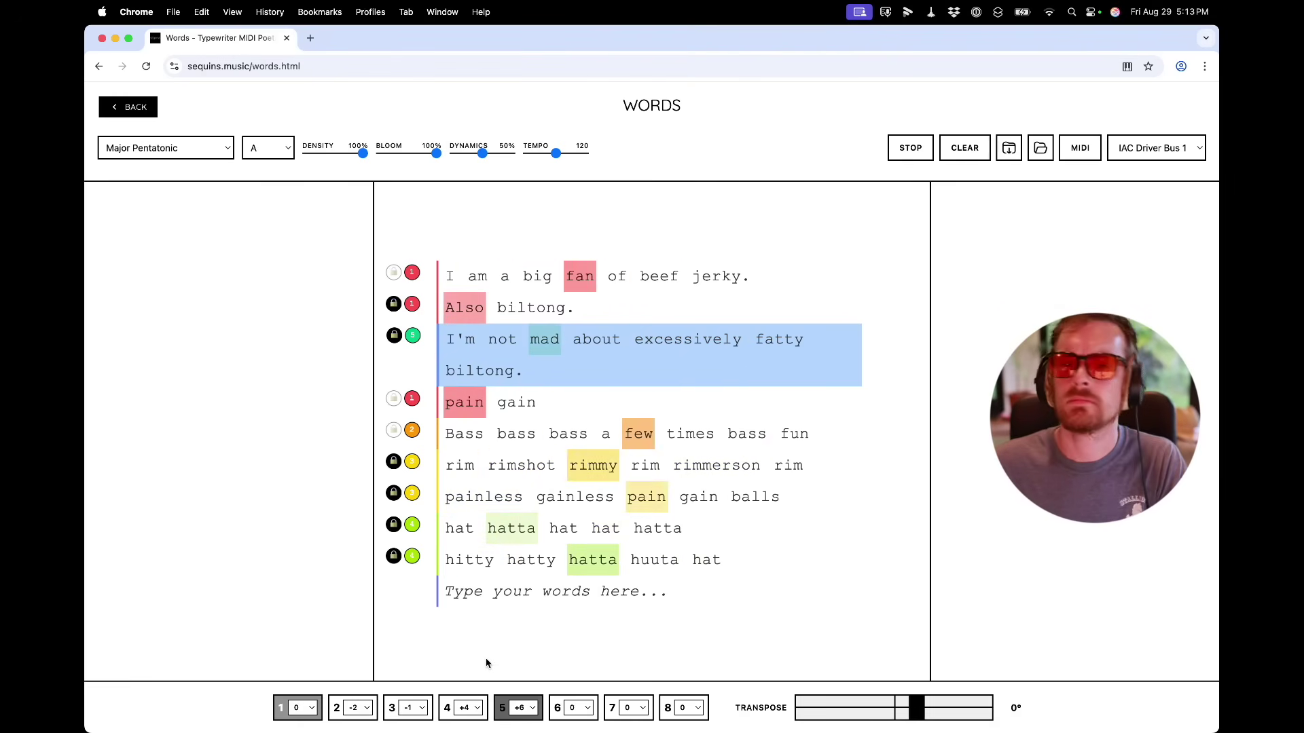
# Step: Switch to Bitwig Studio and add a Delay+ device after Polymer on the Lead track
pyautogui.press('super+Tab')
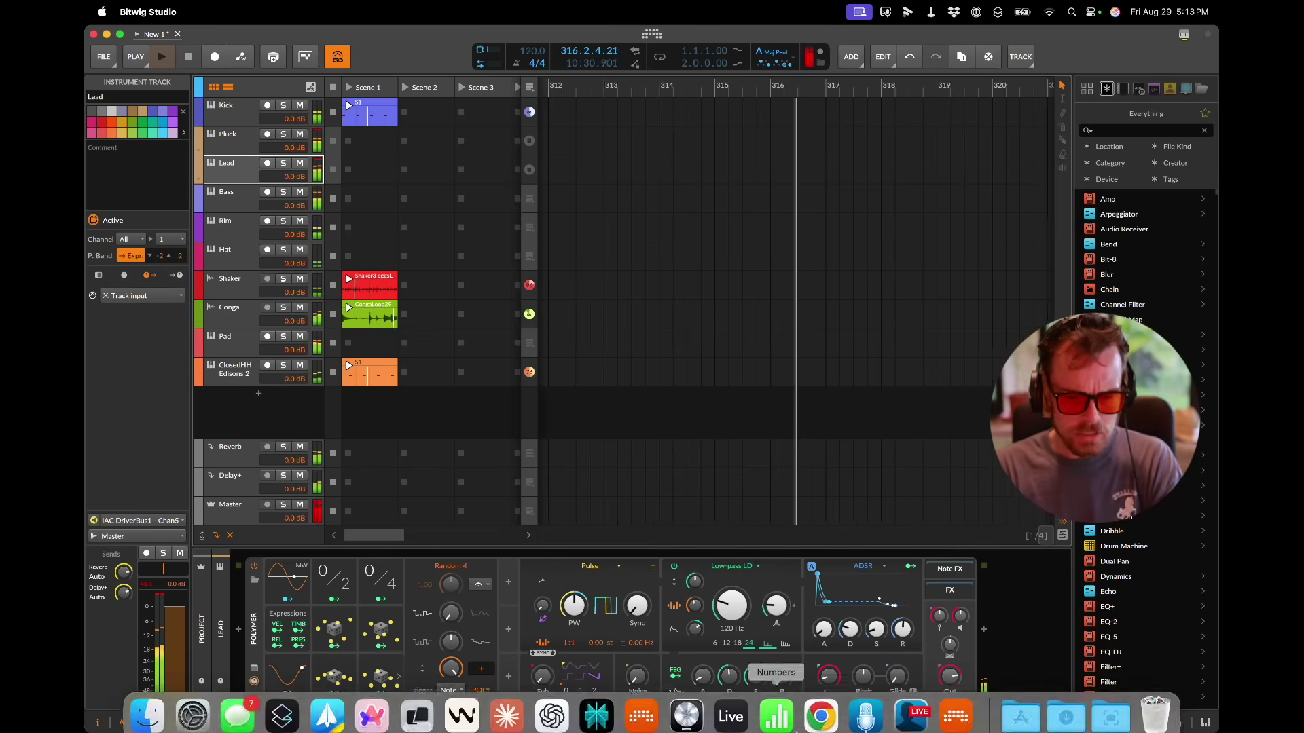
pyautogui.moveTo(948, 679)
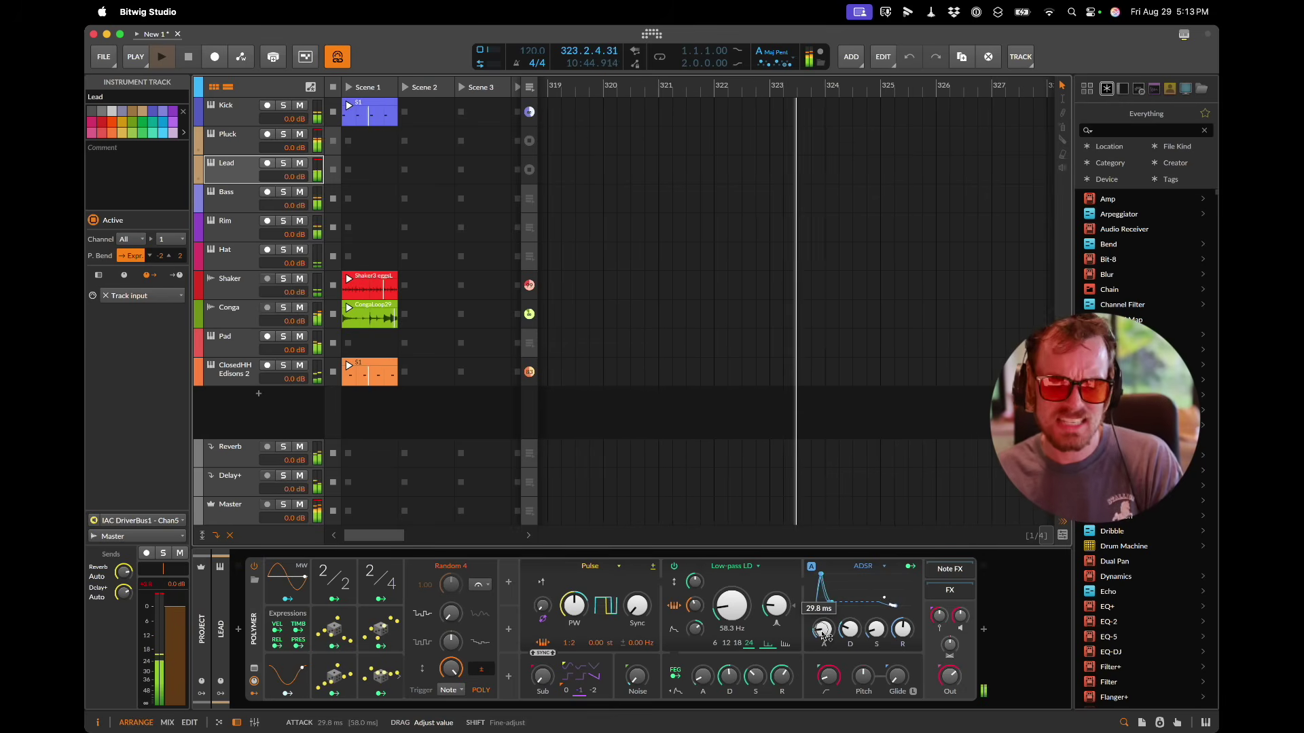
pyautogui.click(983, 629)
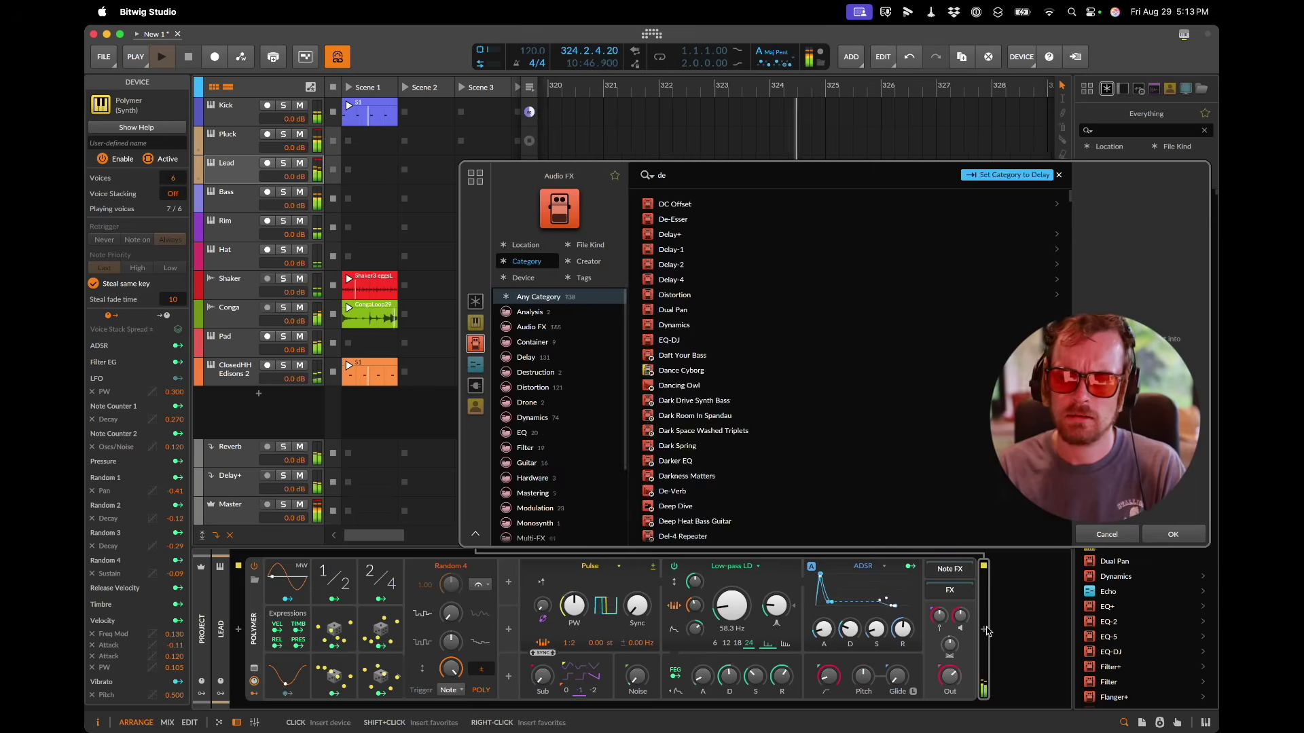
pyautogui.write('delay')
pyautogui.press('Return')
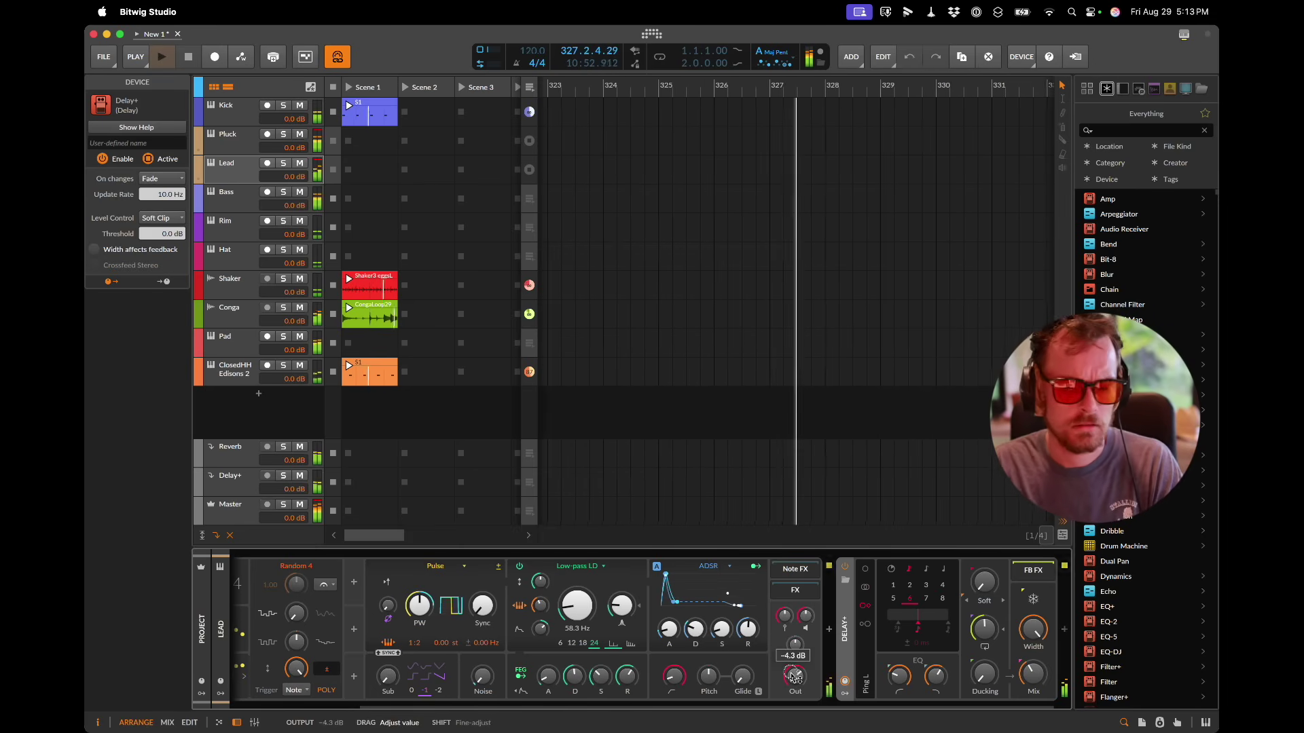
# Step: Raise the system audio volume by a few increments
pyautogui.press('XF86AudioRaiseVolume')
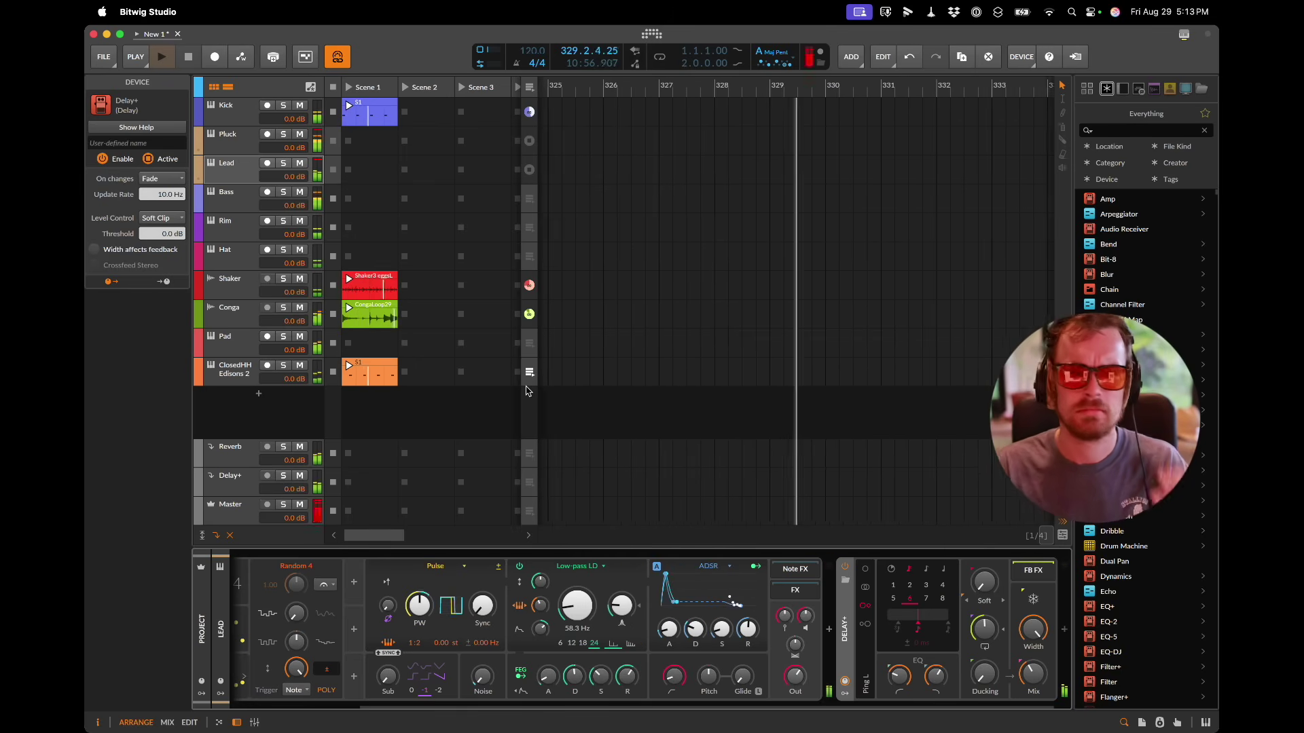
pyautogui.press('XF86AudioRaiseVolume')
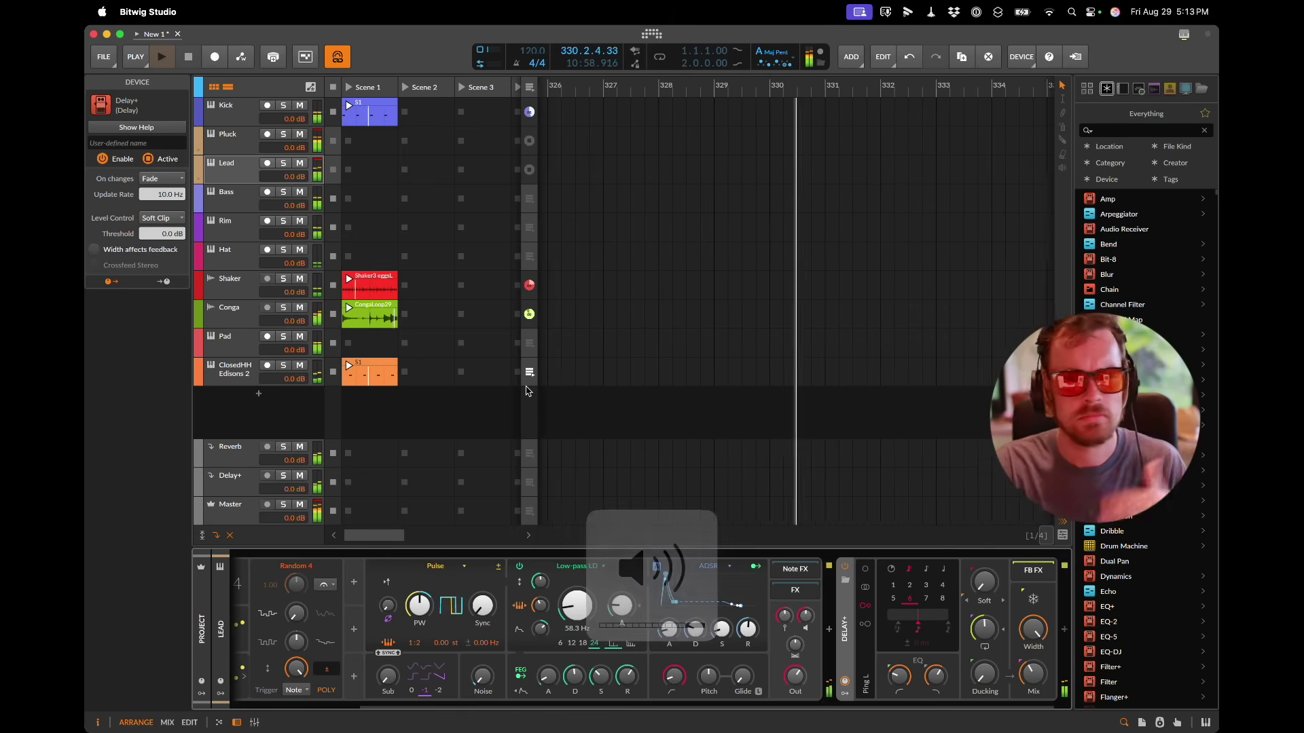
pyautogui.press('XF86AudioRaiseVolume')
# Step: Switch to Words in Chrome and change the transposition through slots 4 (+4) and 5 (+6), returning to slot 1 (0)
pyautogui.press('super+Tab')
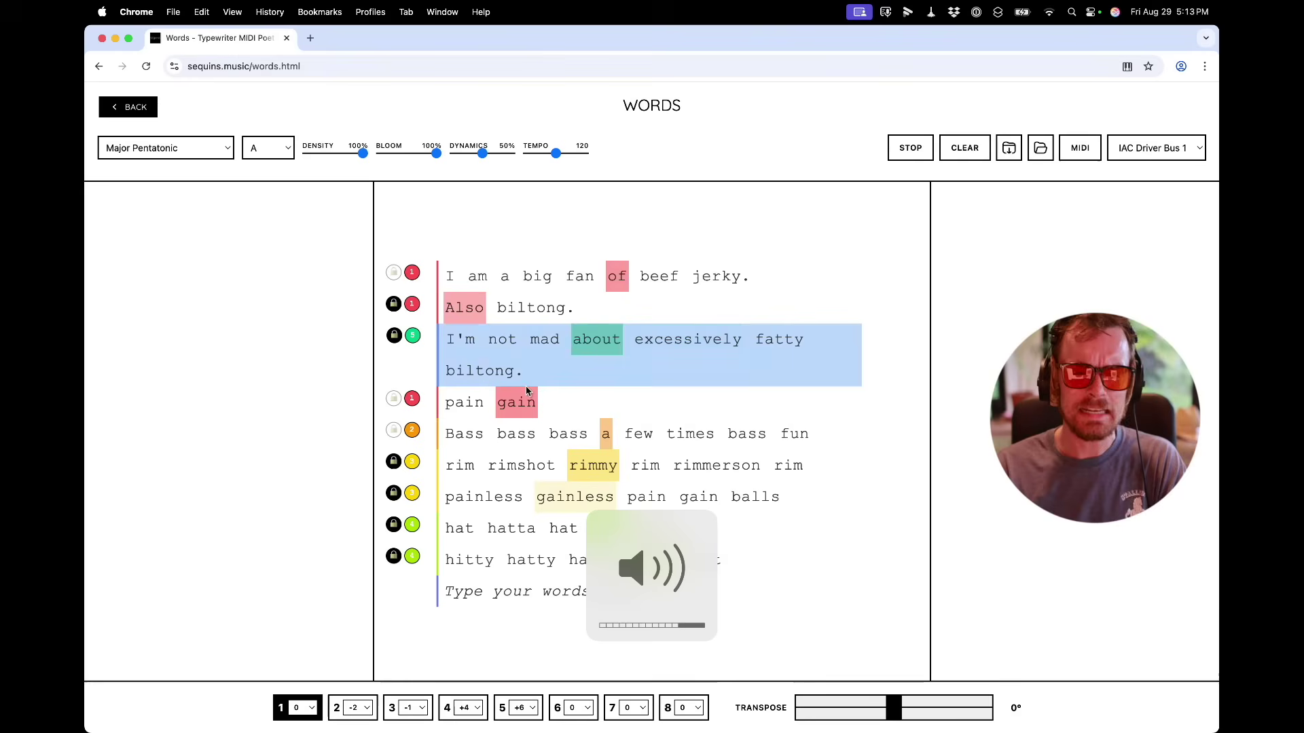
pyautogui.press('4')
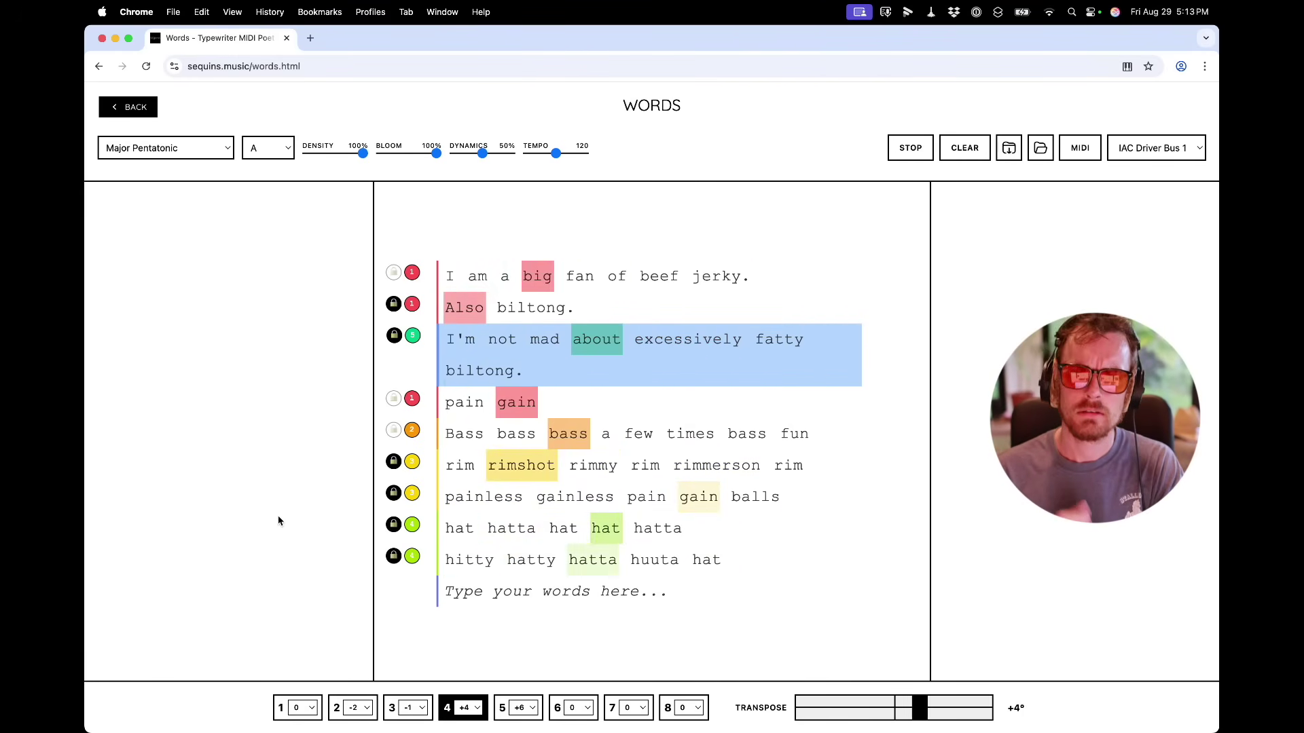
pyautogui.press('5')
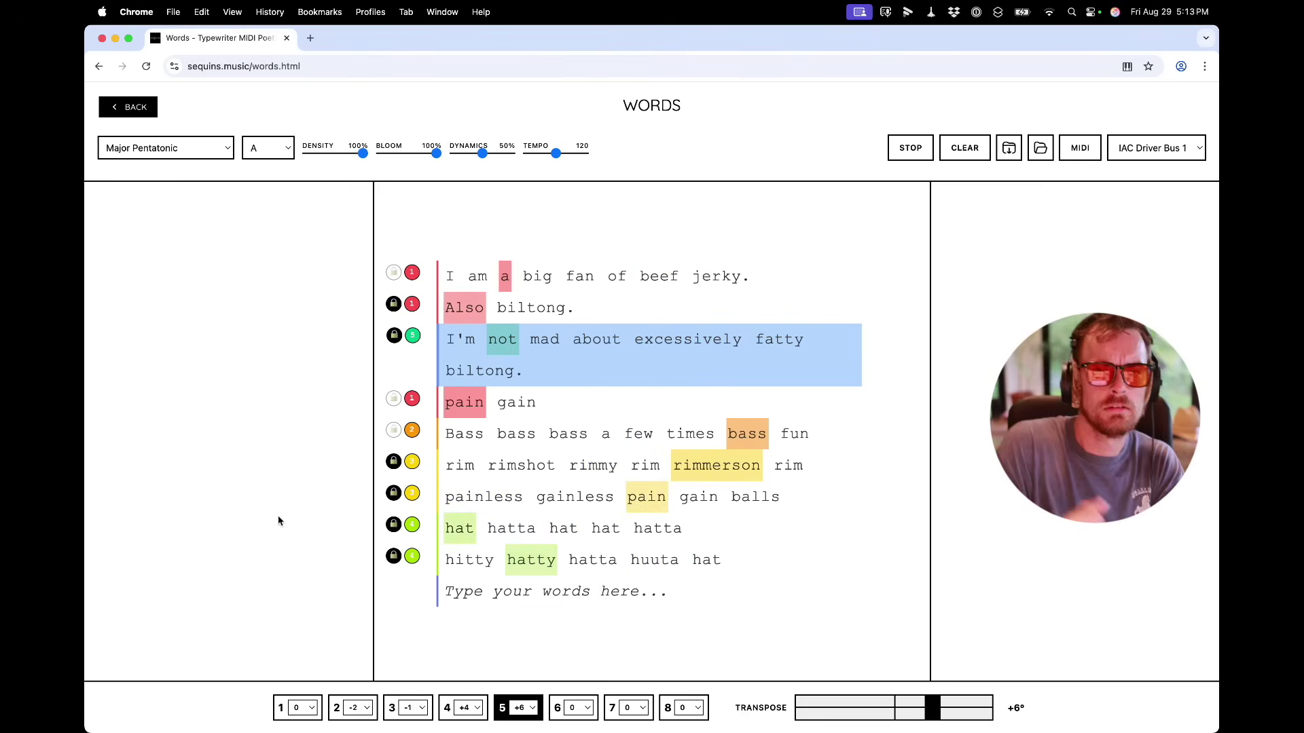
pyautogui.press('1')
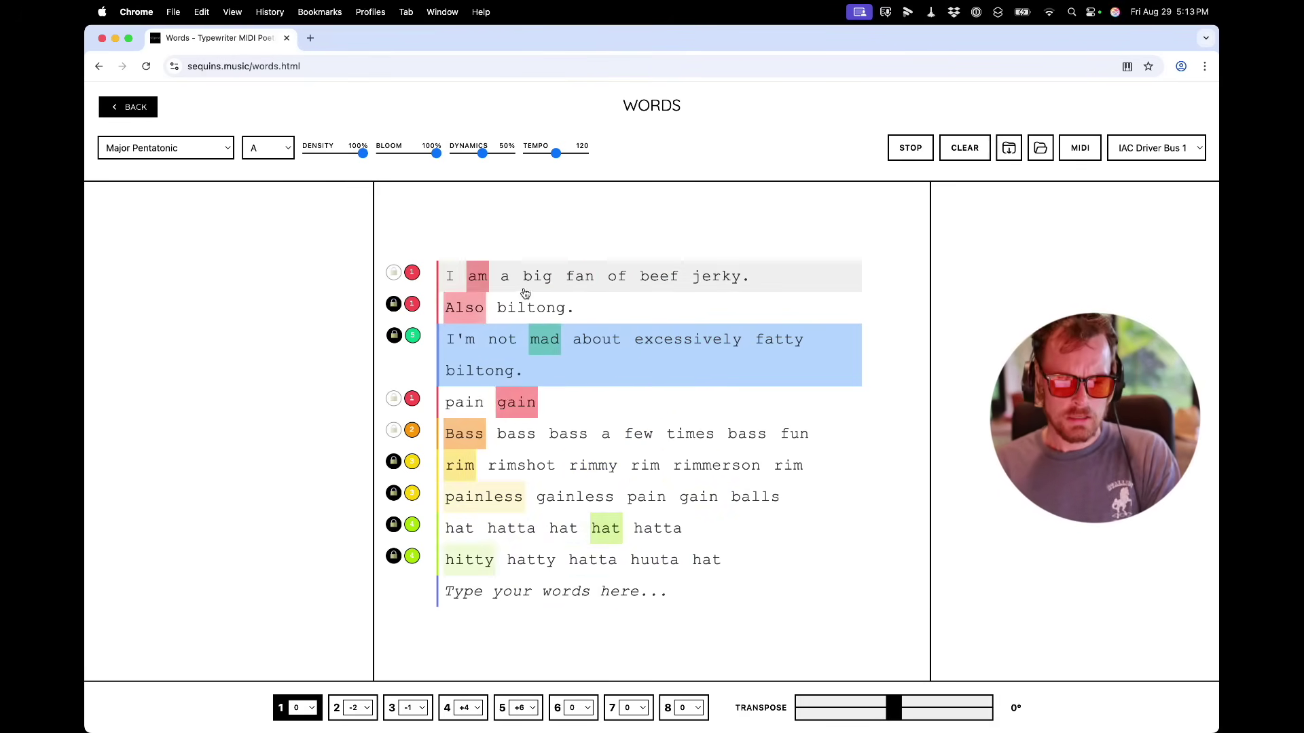
# Step: Silence the beef jerky, "Also biltong." and fatty biltong lines, and re-enable "Also biltong."
pyautogui.press('super+Tab')
pyautogui.press('super+Tab')
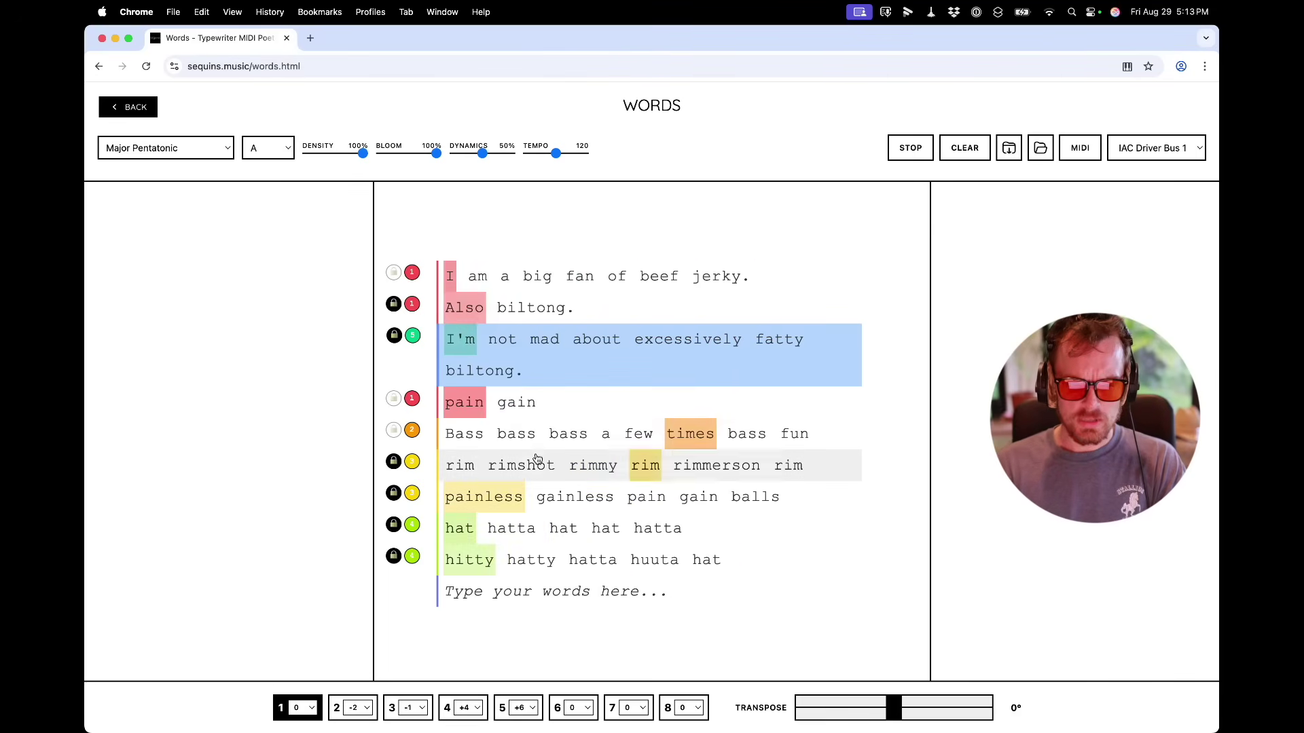
pyautogui.click(508, 274)
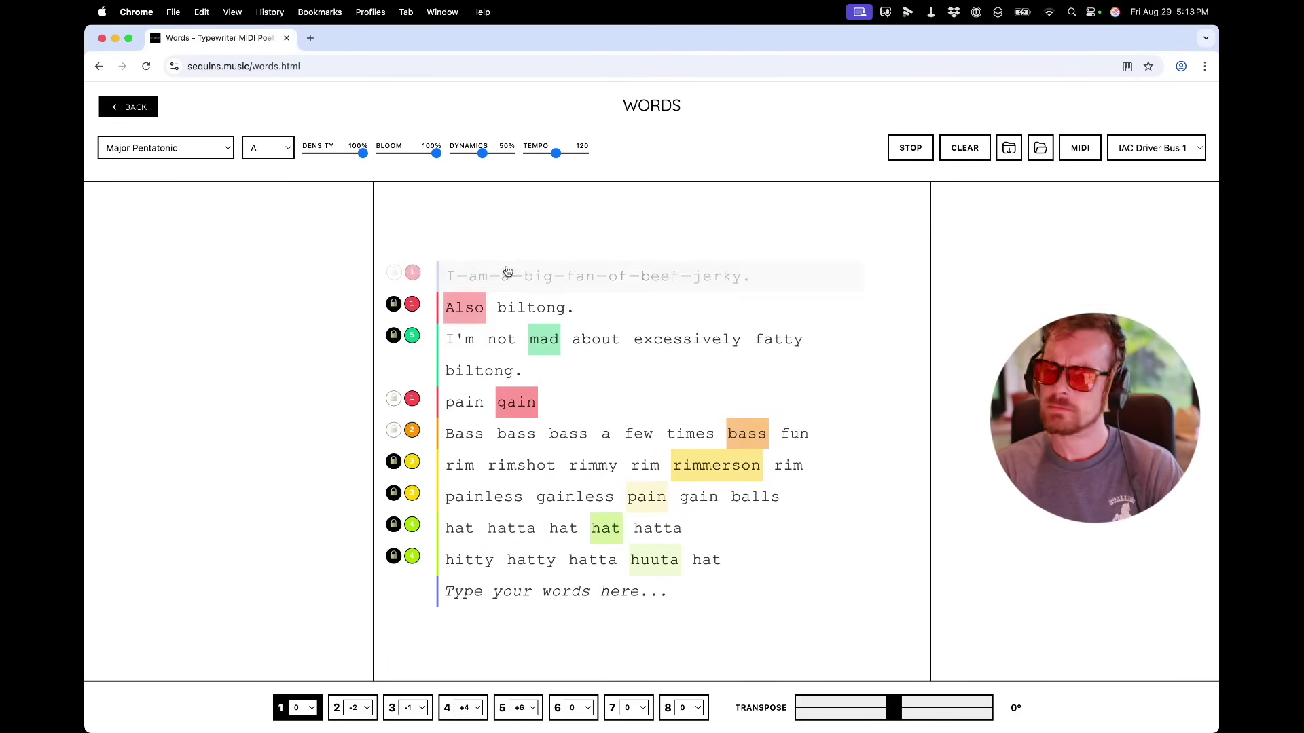
pyautogui.click(505, 309)
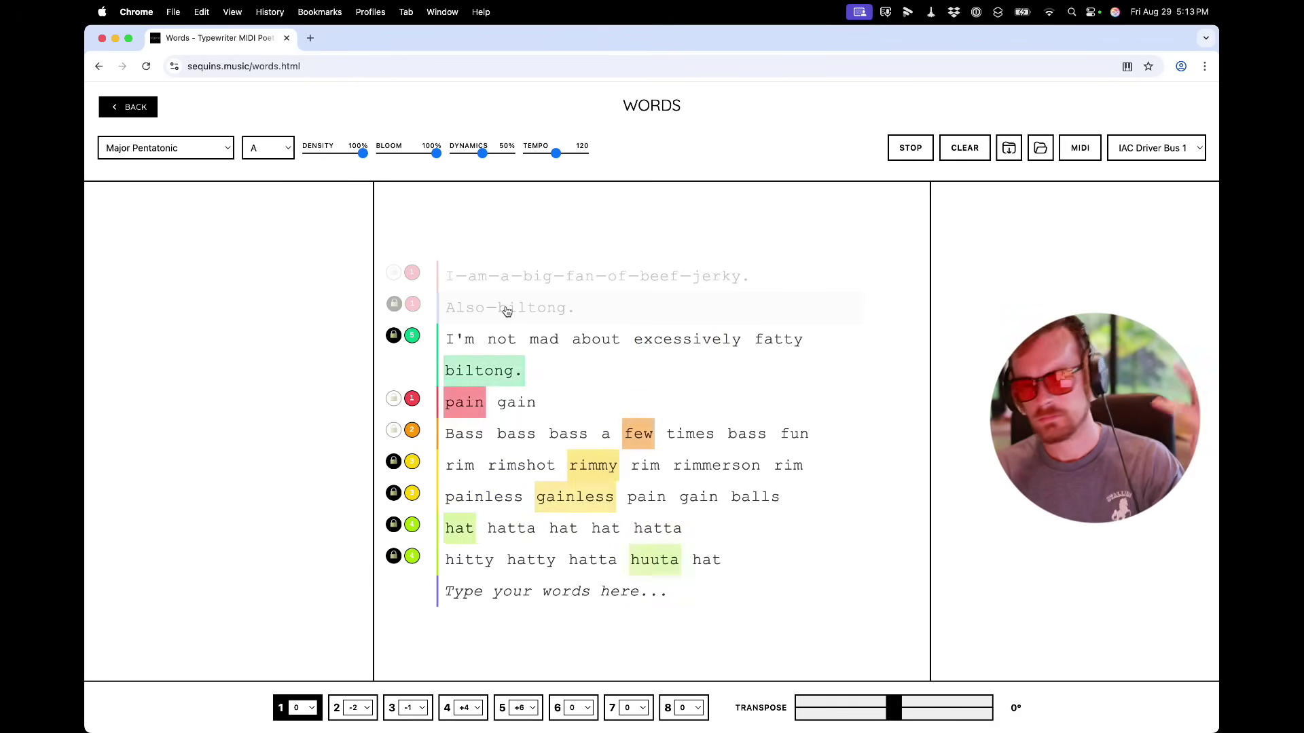
pyautogui.click(492, 343)
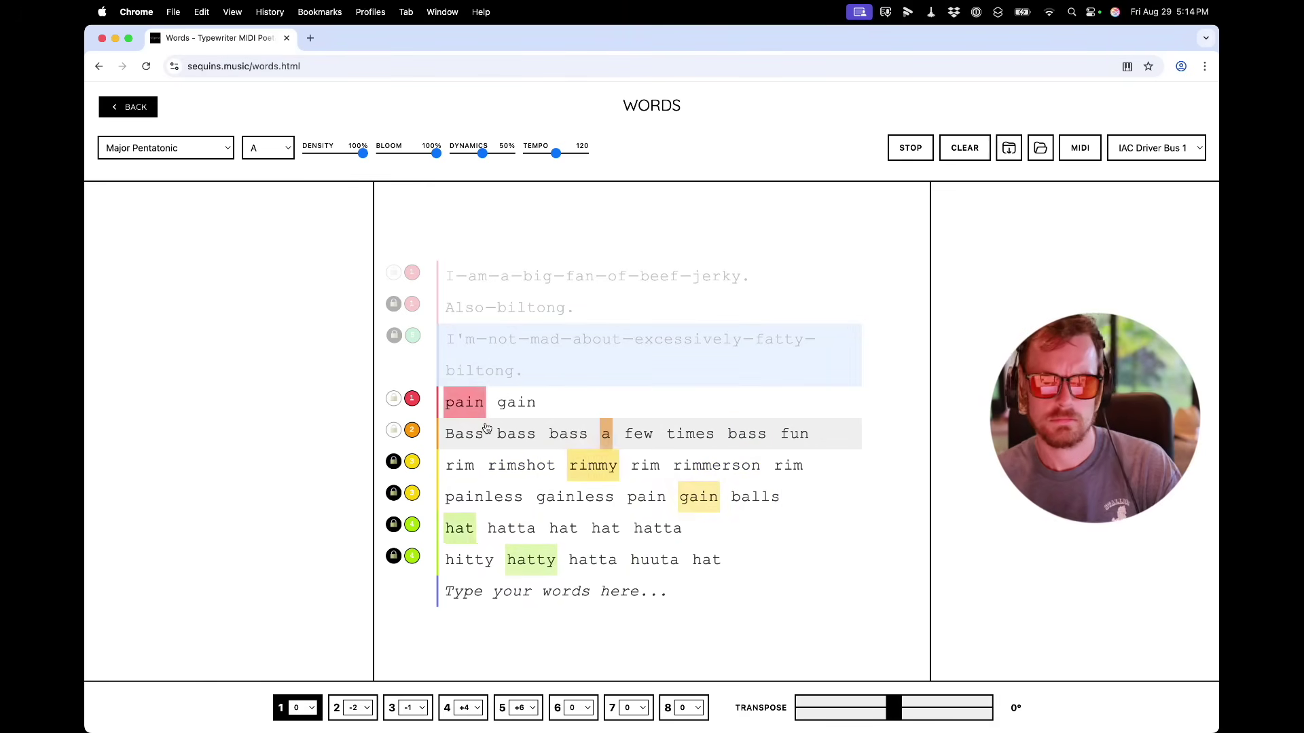
pyautogui.click(495, 299)
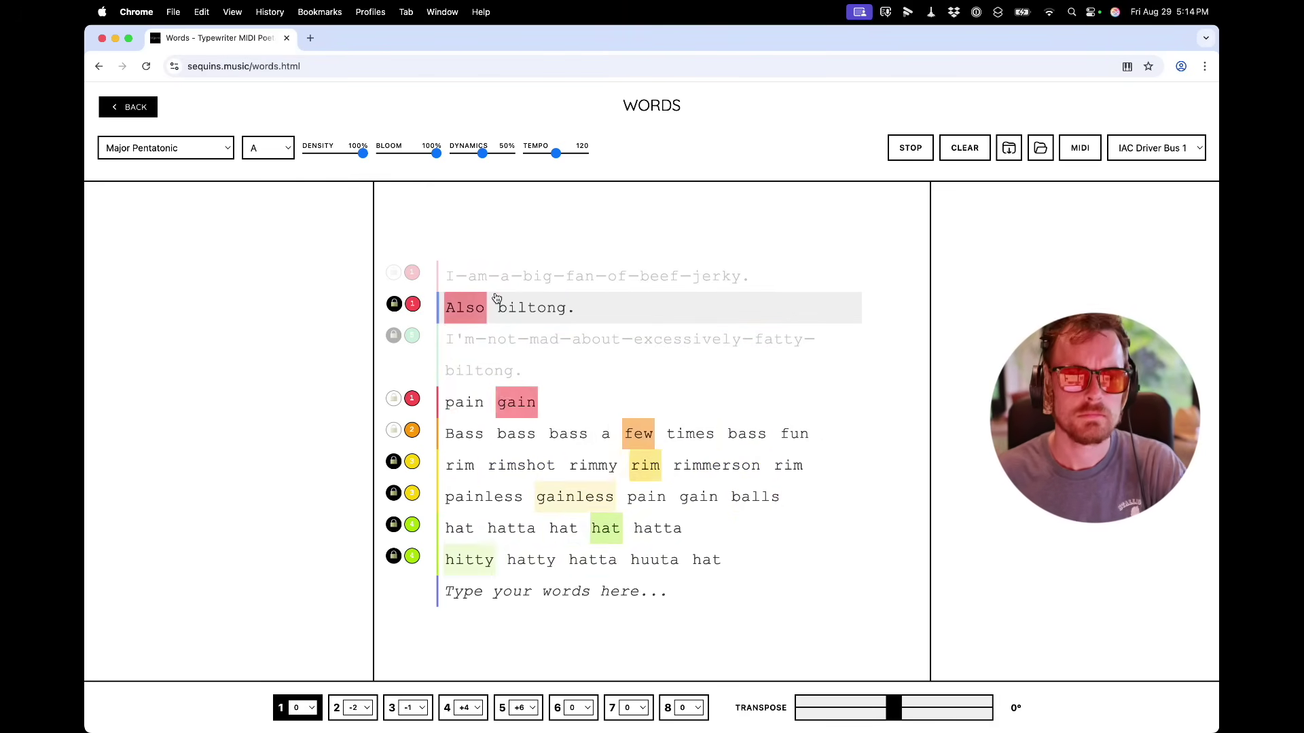
# Step: Switch to Bitwig Studio and add an instrument track below ClosedHH Edisons 2 with the Clap Proto sample
pyautogui.press('super+Tab')
pyautogui.click(258, 393)
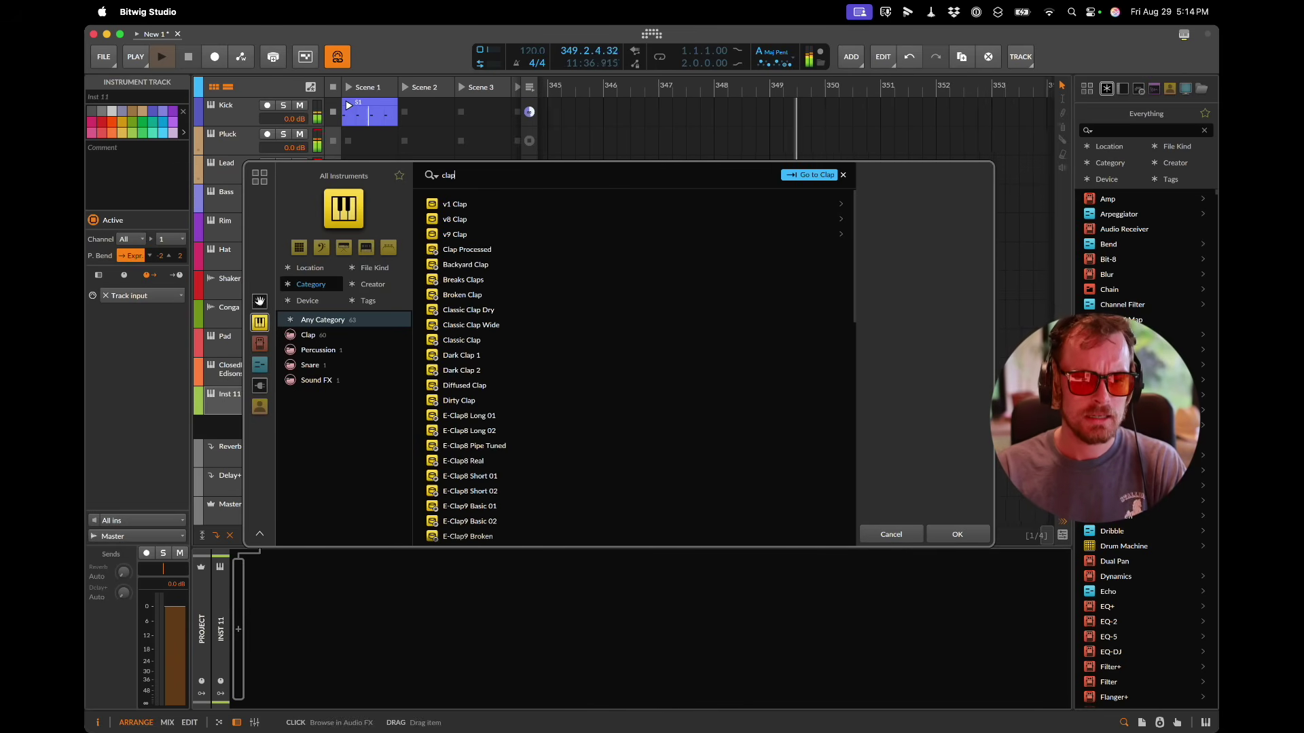
pyautogui.click(260, 301)
pyautogui.click(492, 324)
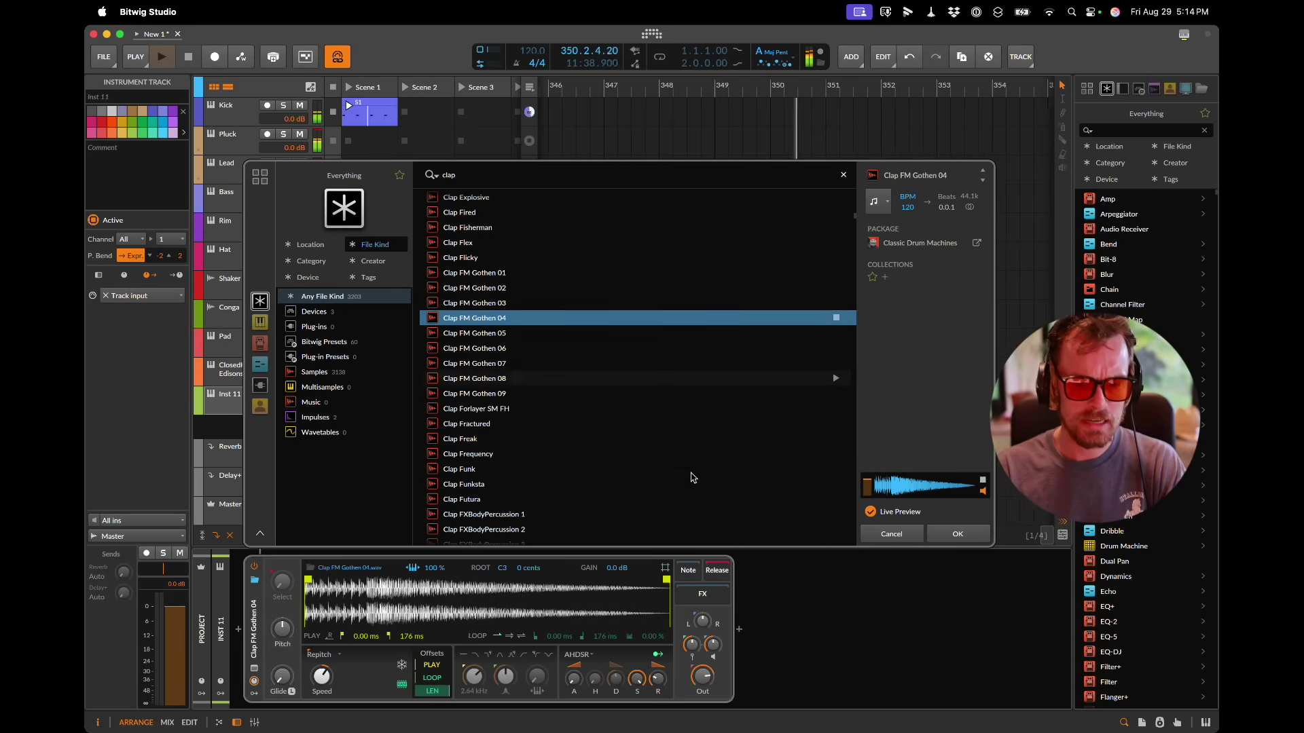
pyautogui.scroll(-10, 655, 361)
pyautogui.click(655, 362)
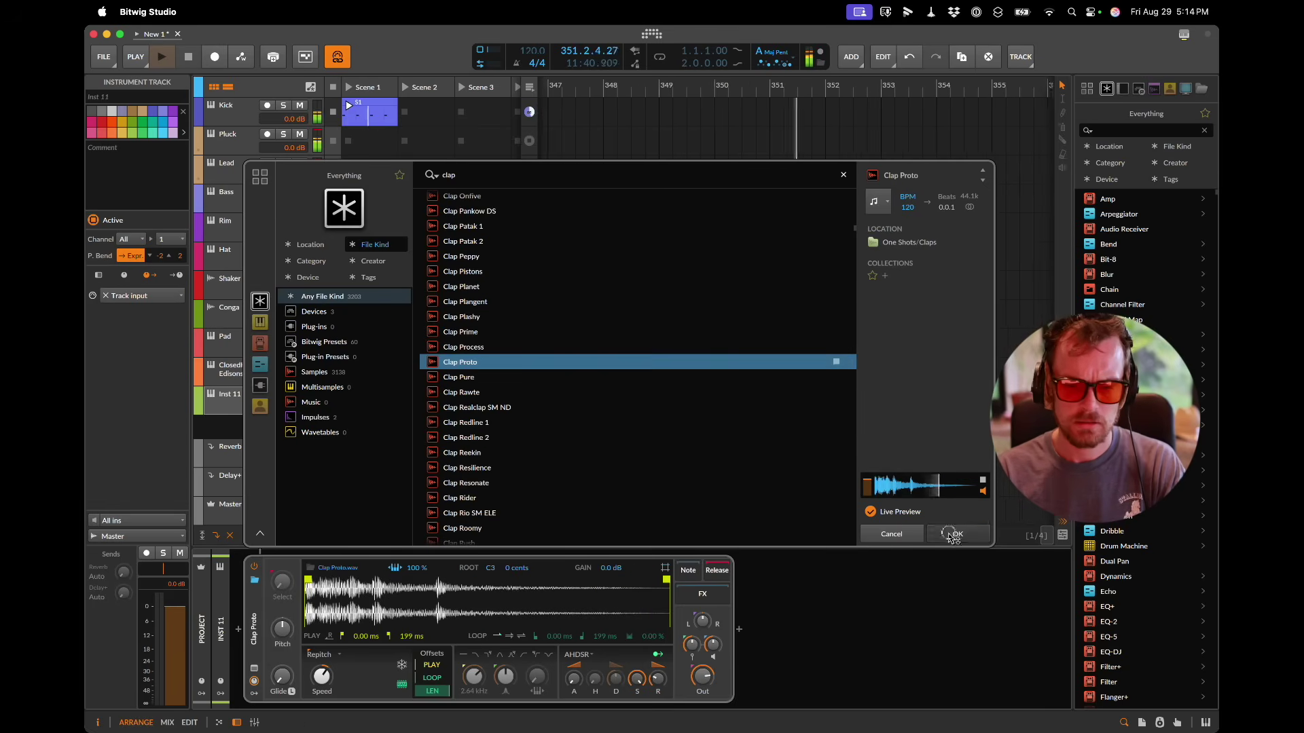
pyautogui.click(953, 535)
# Step: Add C3 notes on beats 2 and 4 of the Clap Proto track's one-bar clip, and lower the sampler output to -5.9 dB
pyautogui.press('e')
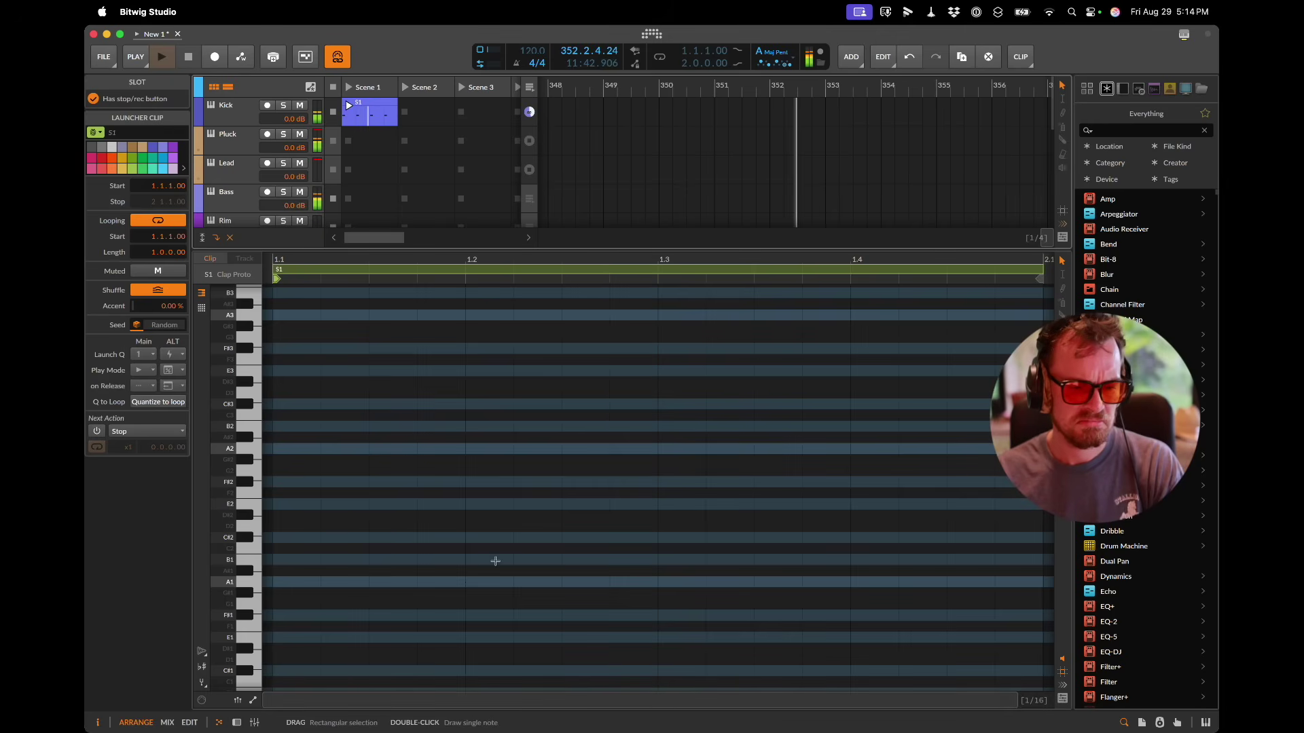
pyautogui.doubleClick(492, 424)
pyautogui.moveTo(491, 424); pyautogui.dragTo(877, 424)
pyautogui.press('d')
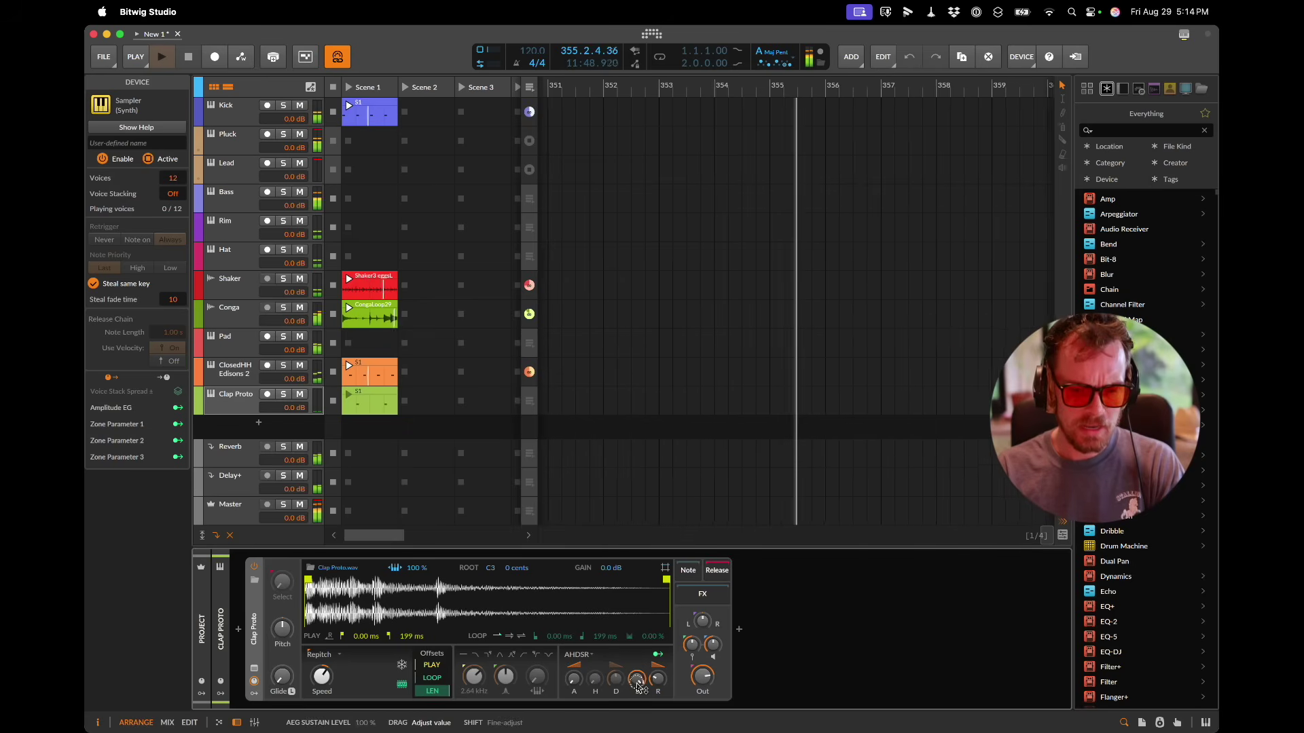
pyautogui.click(693, 648)
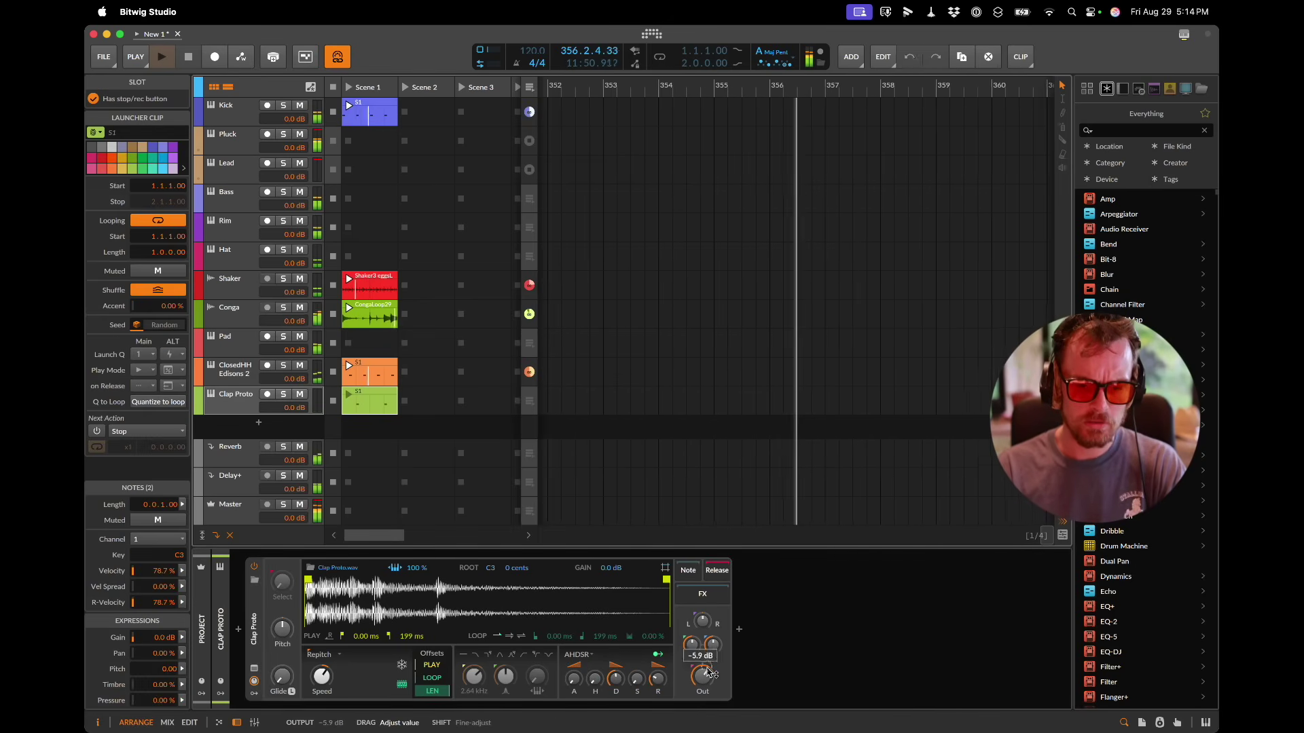
# Step: Try to create mappings for the mute controls of the ClosedHH Edisons 2 and Kick tracks
pyautogui.hotkey('ctrl', 'm')
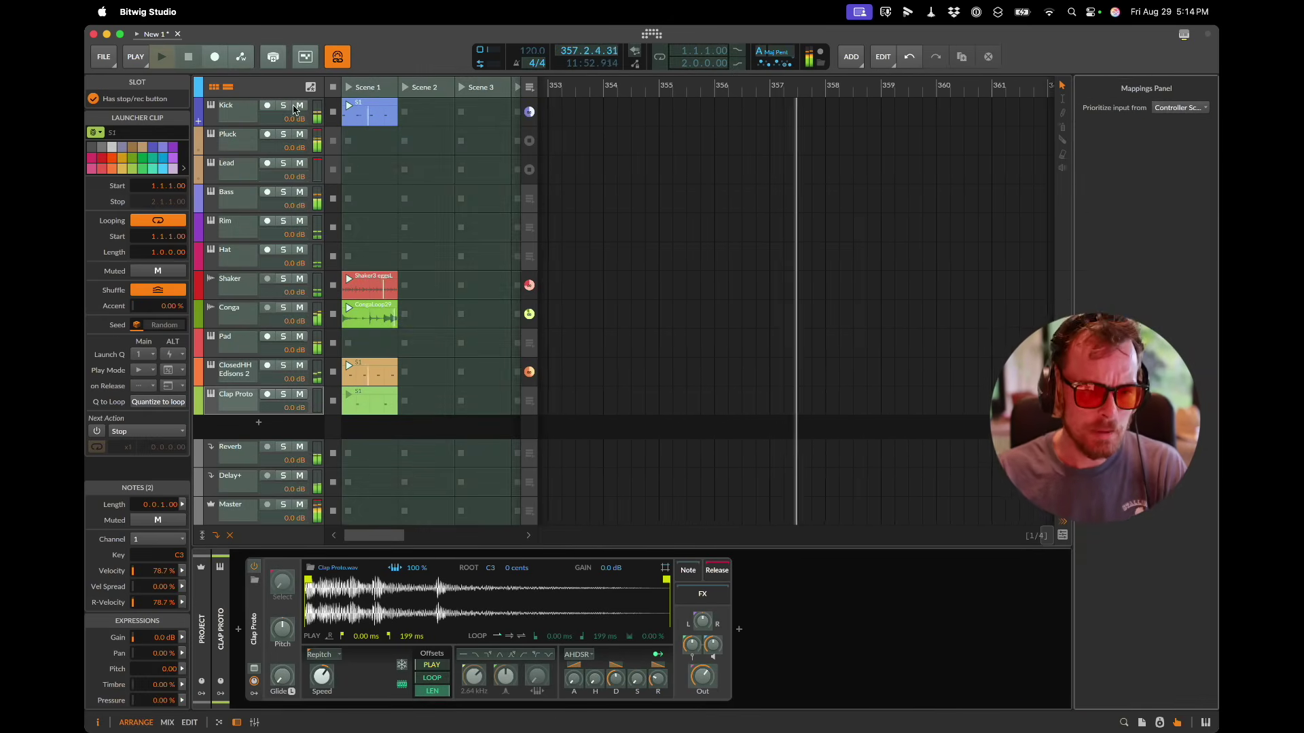
pyautogui.hotkey('ctrl', 'm')
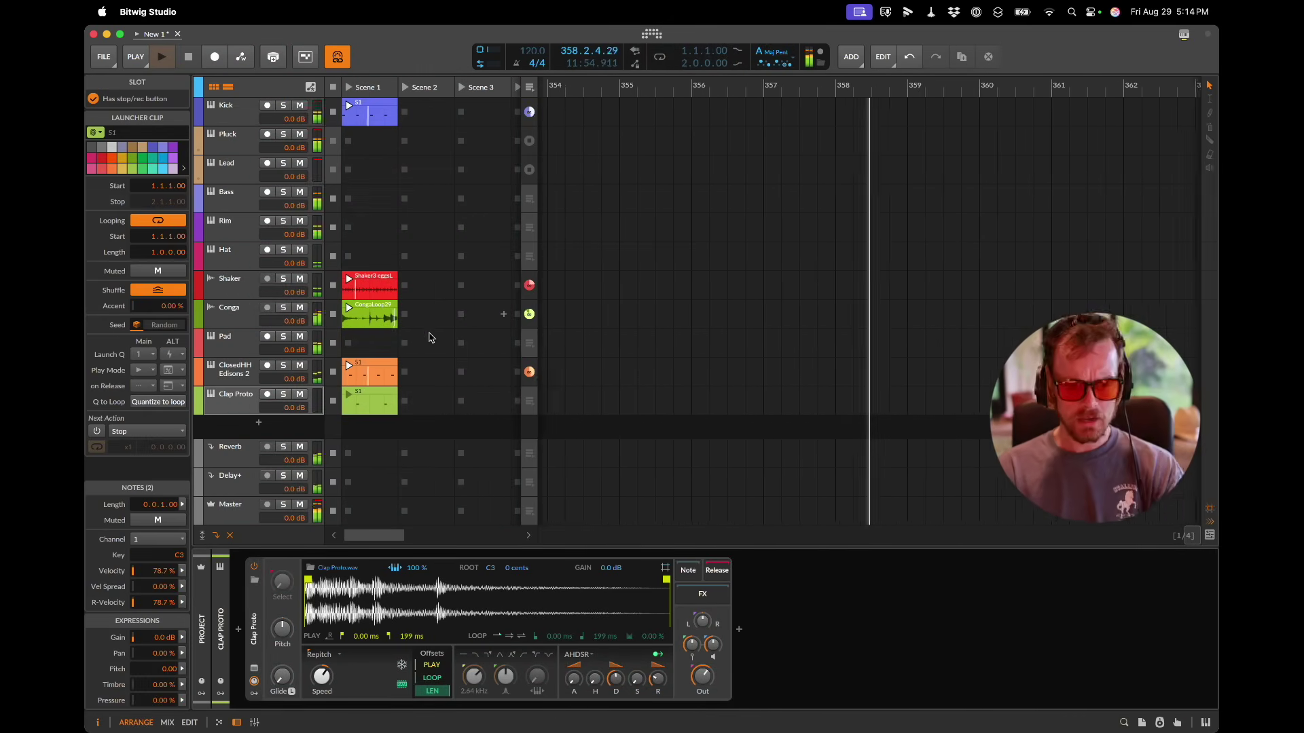
pyautogui.click(300, 370)
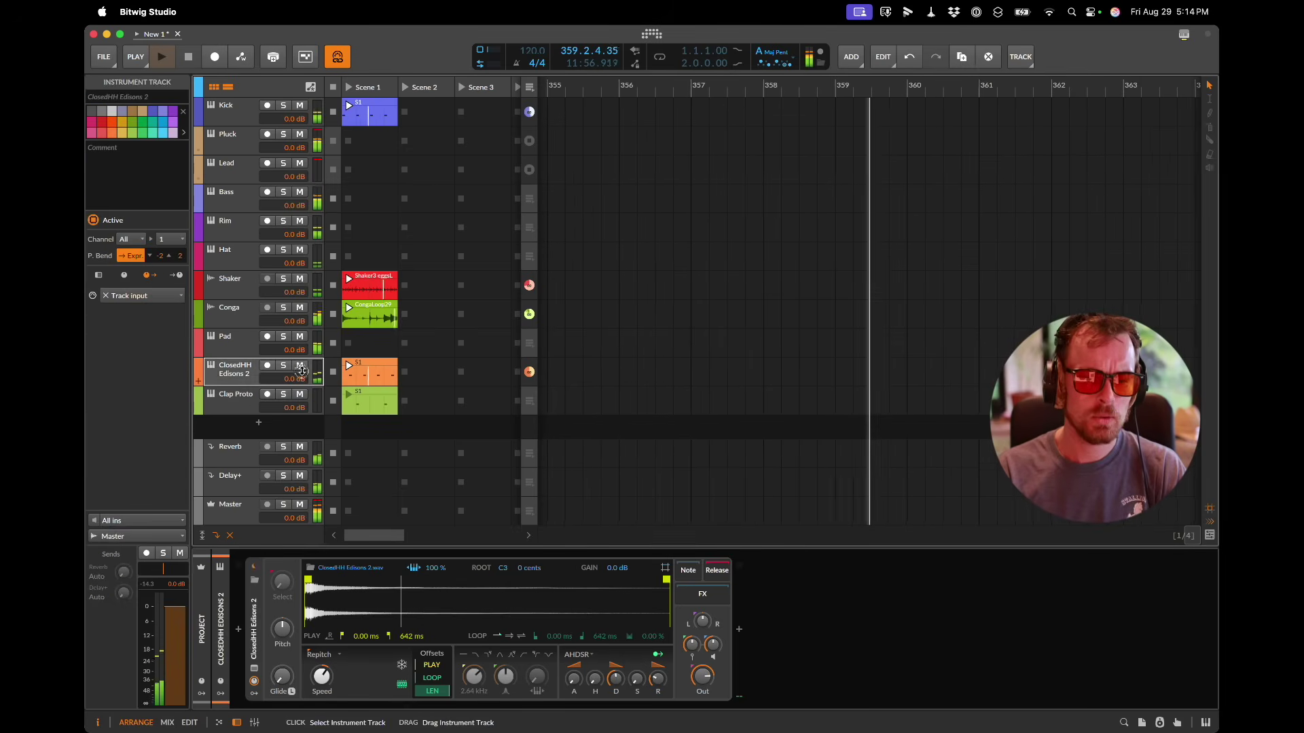
pyautogui.hotkey('ctrl', 'm')
pyautogui.click(301, 371)
pyautogui.hotkey('ctrl', 'm')
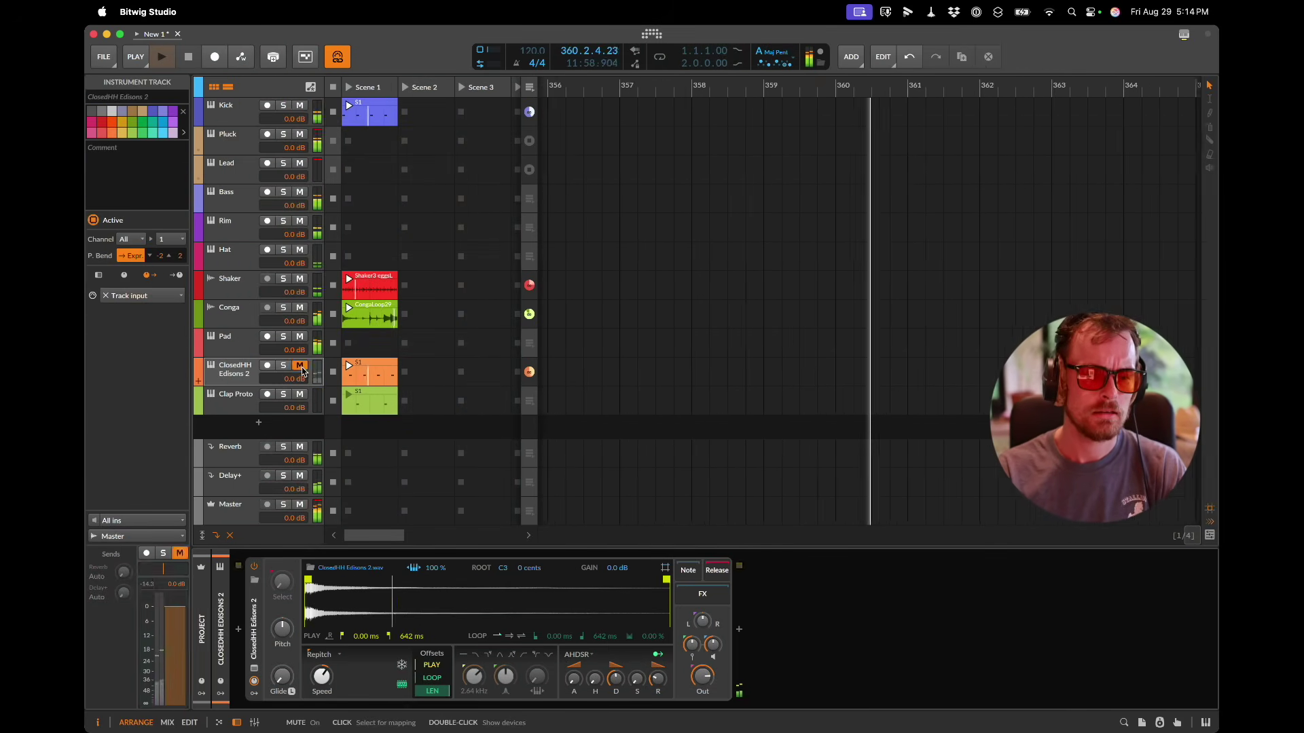
pyautogui.hotkey('ctrl', 'm')
pyautogui.click(299, 106)
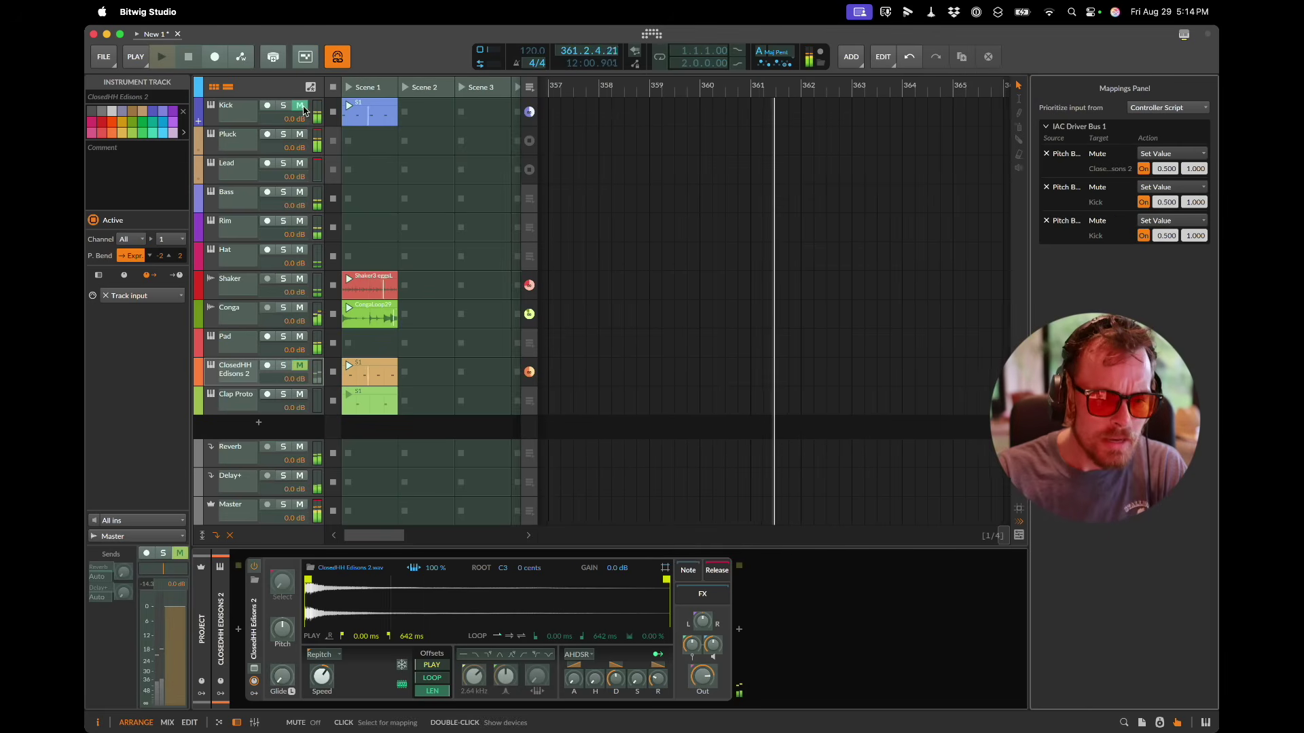
# Step: Delete all pitch-bend mute mappings listed under IAC Driver Bus 1
pyautogui.click(1044, 156)
pyautogui.click(1044, 156)
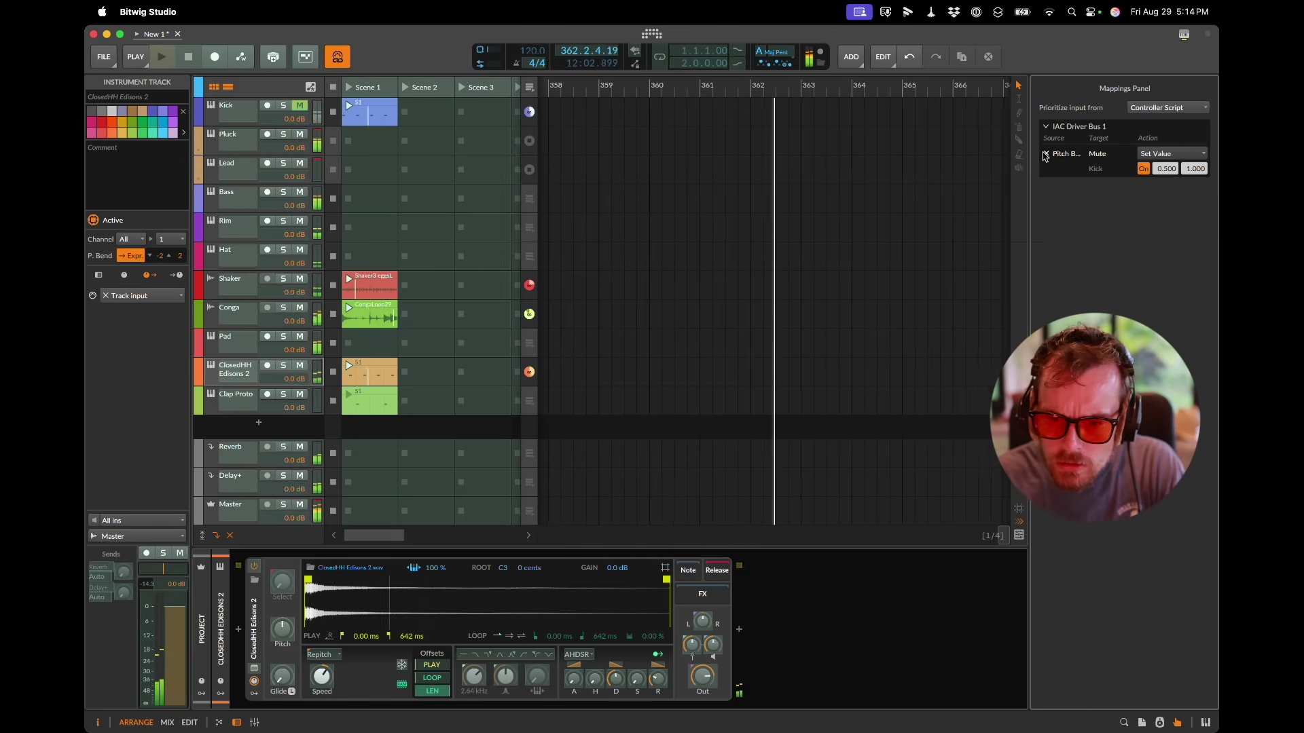
pyautogui.click(1044, 155)
# Step: Stop playback, map the computer keyboard's Q key to toggle the Kick track's mute, and leave mapping mode
pyautogui.press('super+Tab')
pyautogui.press('super+Tab')
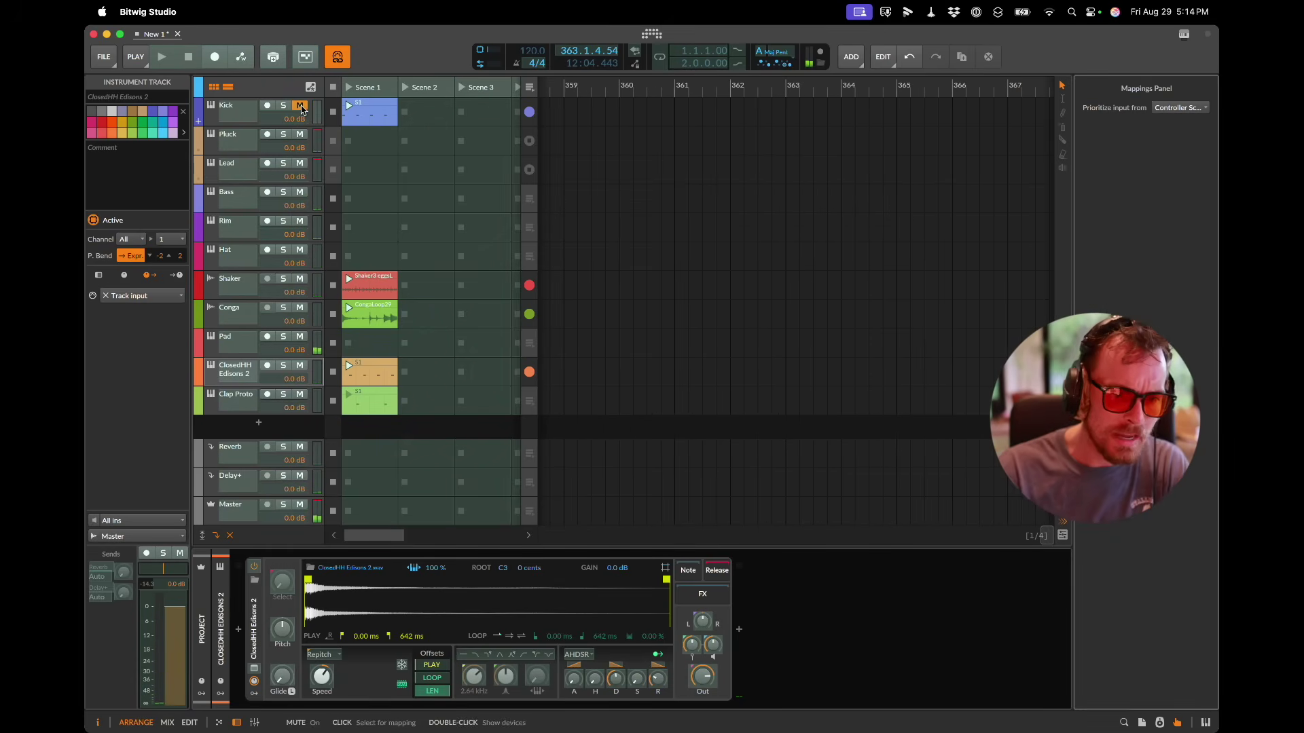
pyautogui.press('q')
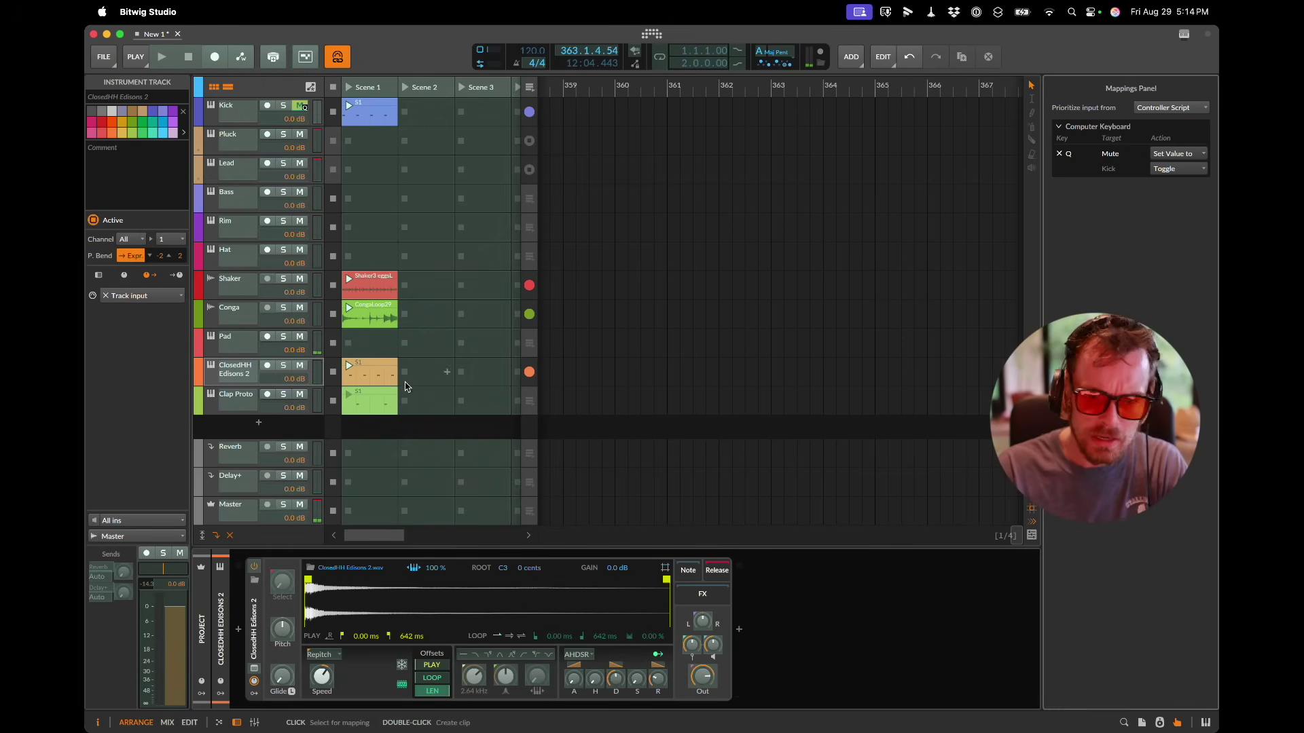
pyautogui.press('Escape')
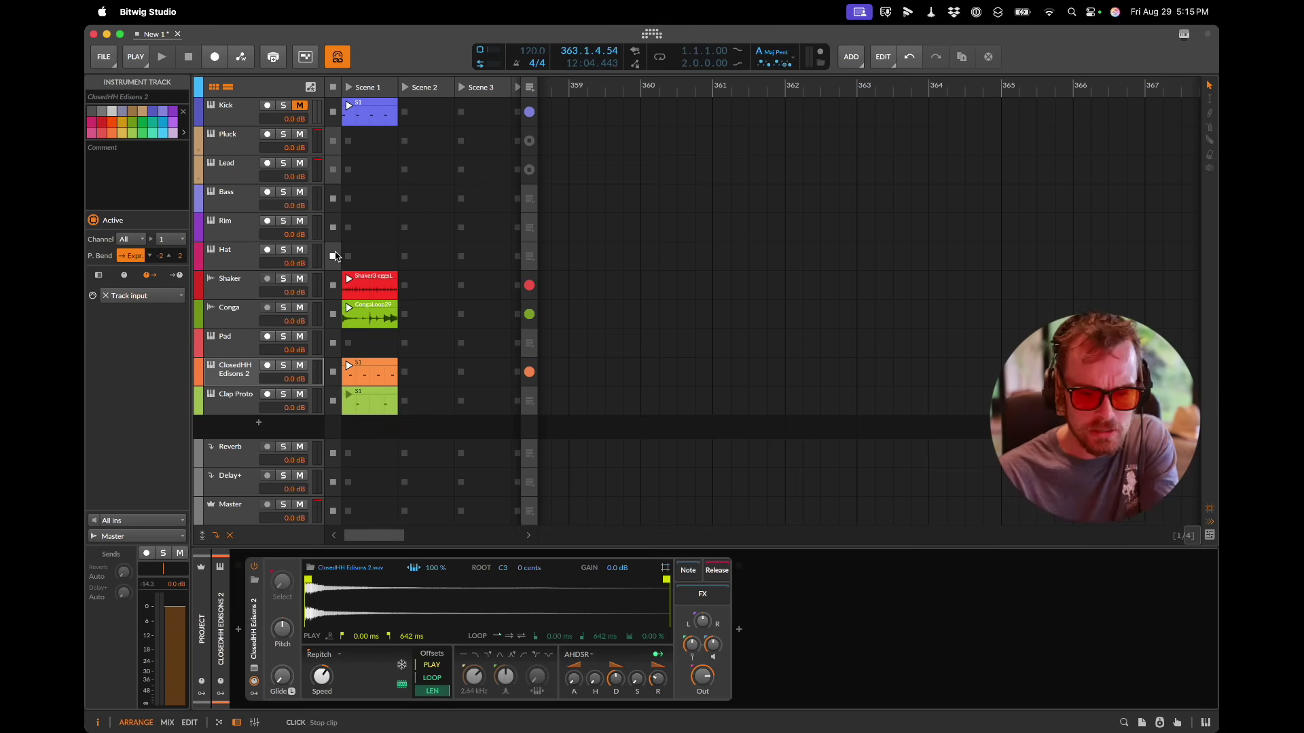
# Step: Mute the ClosedHH Edisons 2 track, and toggle the Kick track's mute off and back on
pyautogui.press('m')
pyautogui.click(298, 102)
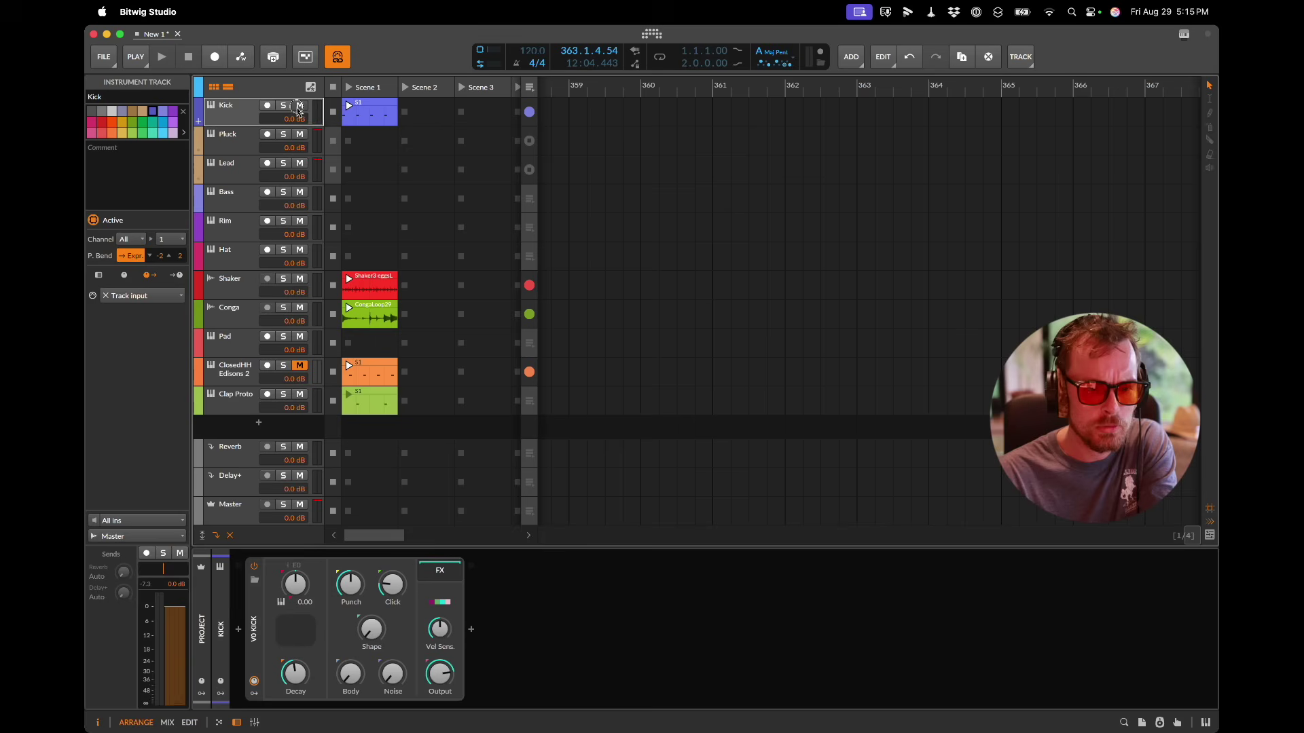
pyautogui.click(299, 107)
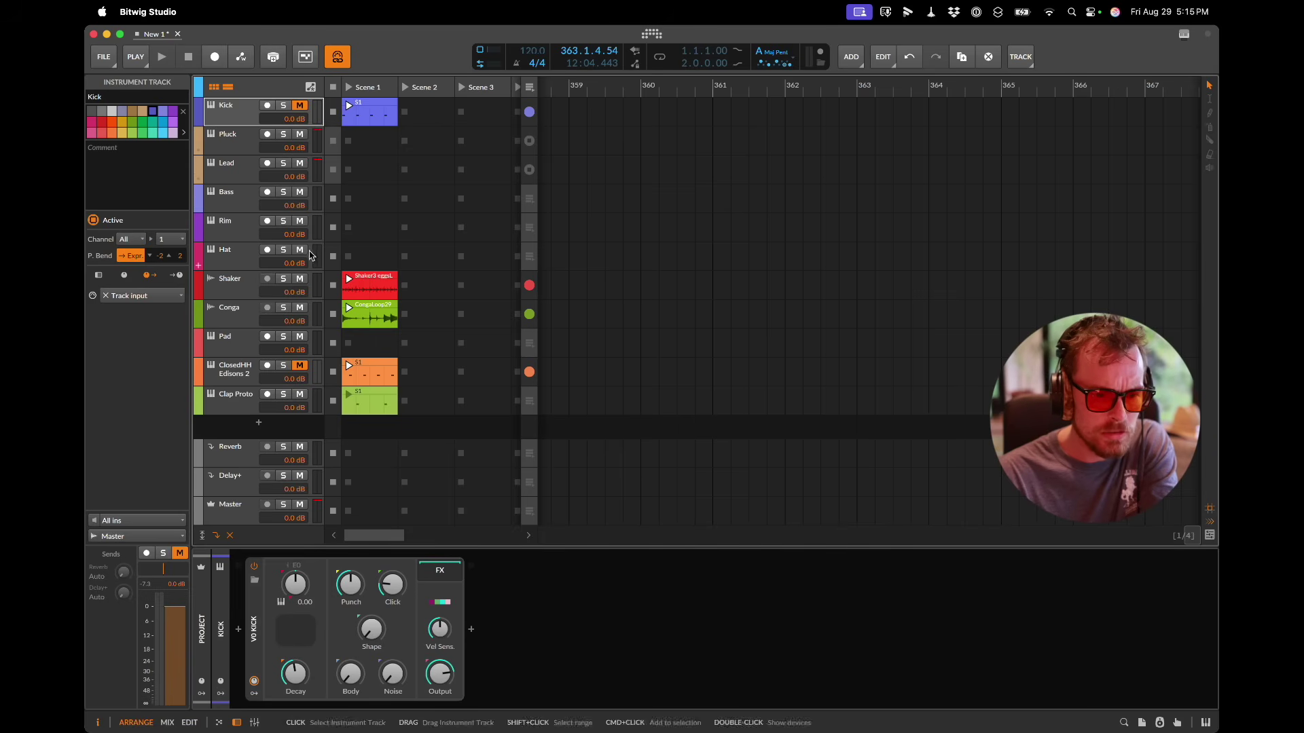
# Step: Map the computer keyboard's Q key to toggle the Hat track's mute, and start playback in the Words app in Chrome
pyautogui.press('super+m')
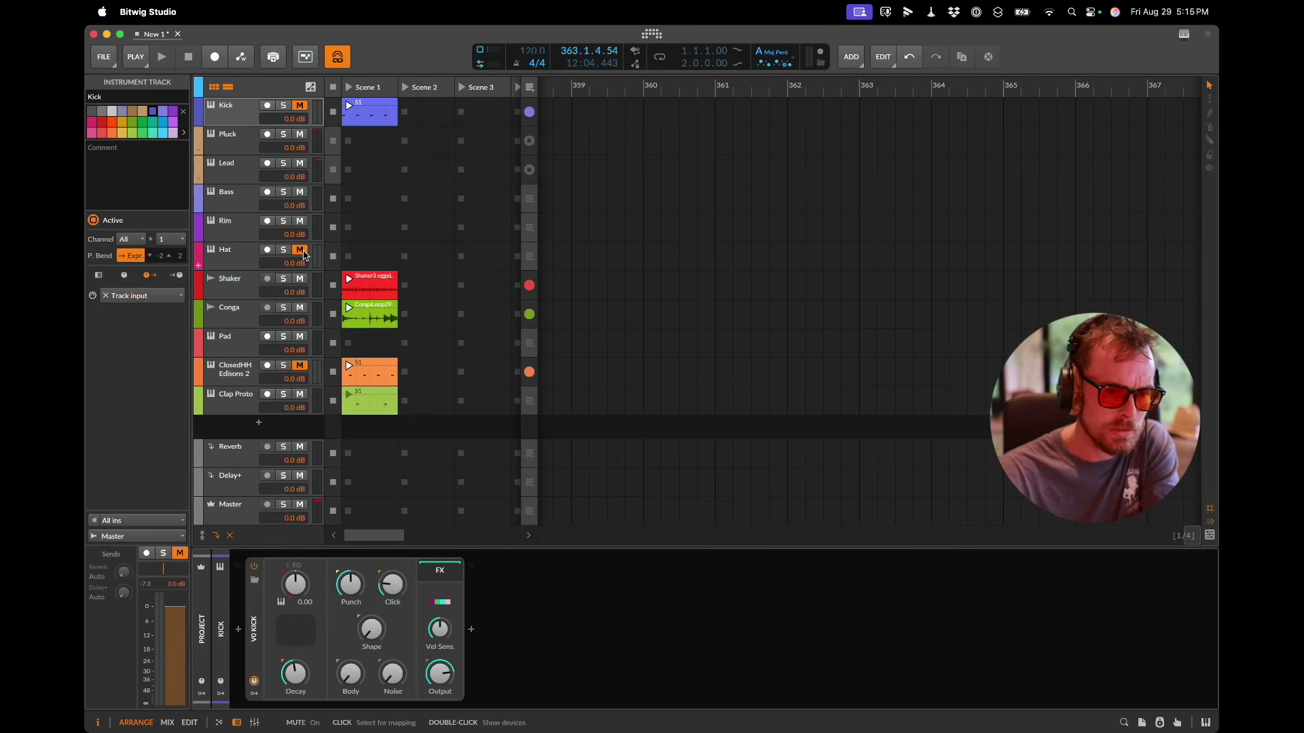
pyautogui.press('super+Tab')
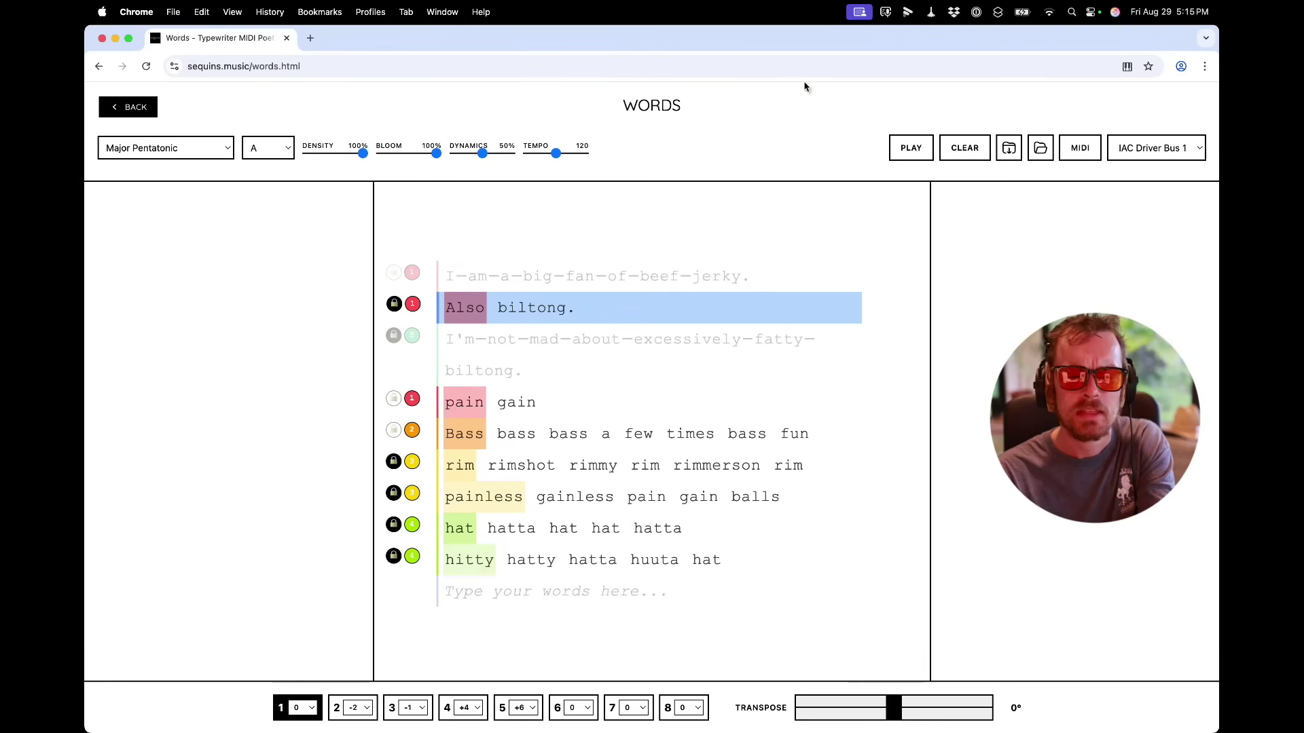
pyautogui.click(913, 152)
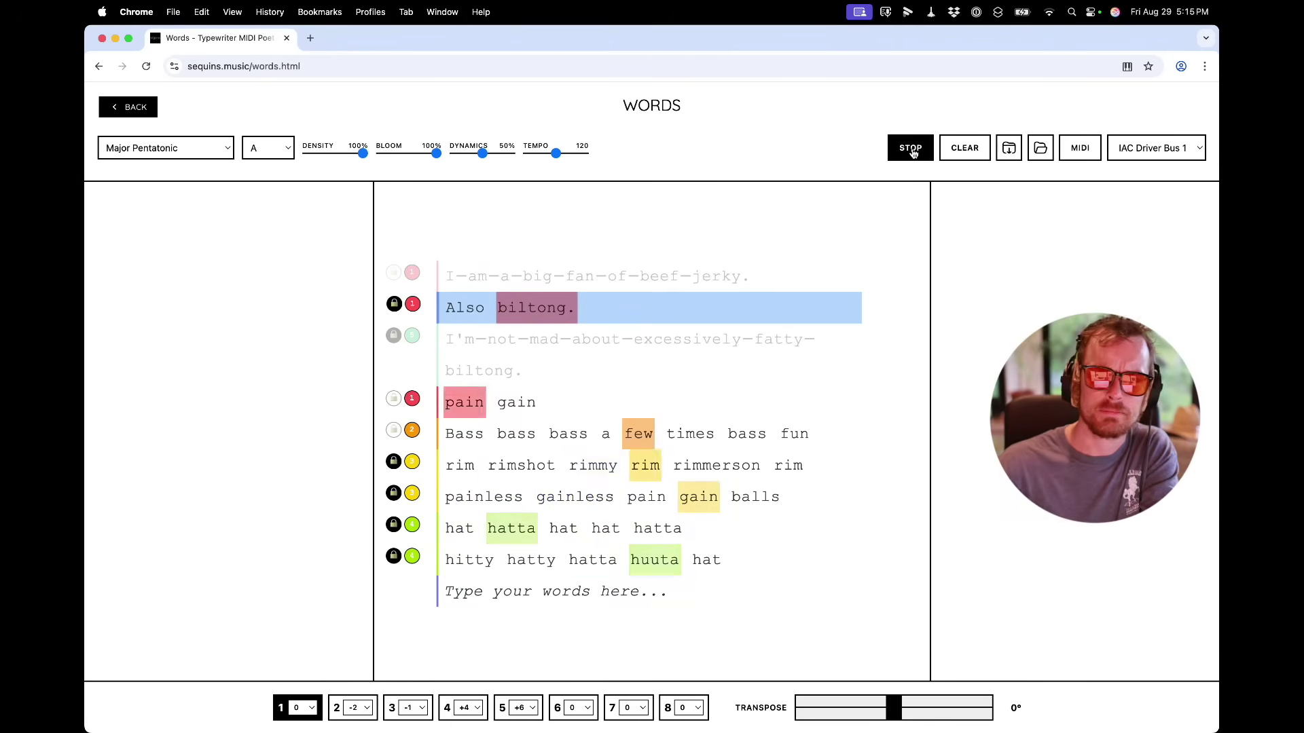
pyautogui.press('super+Tab')
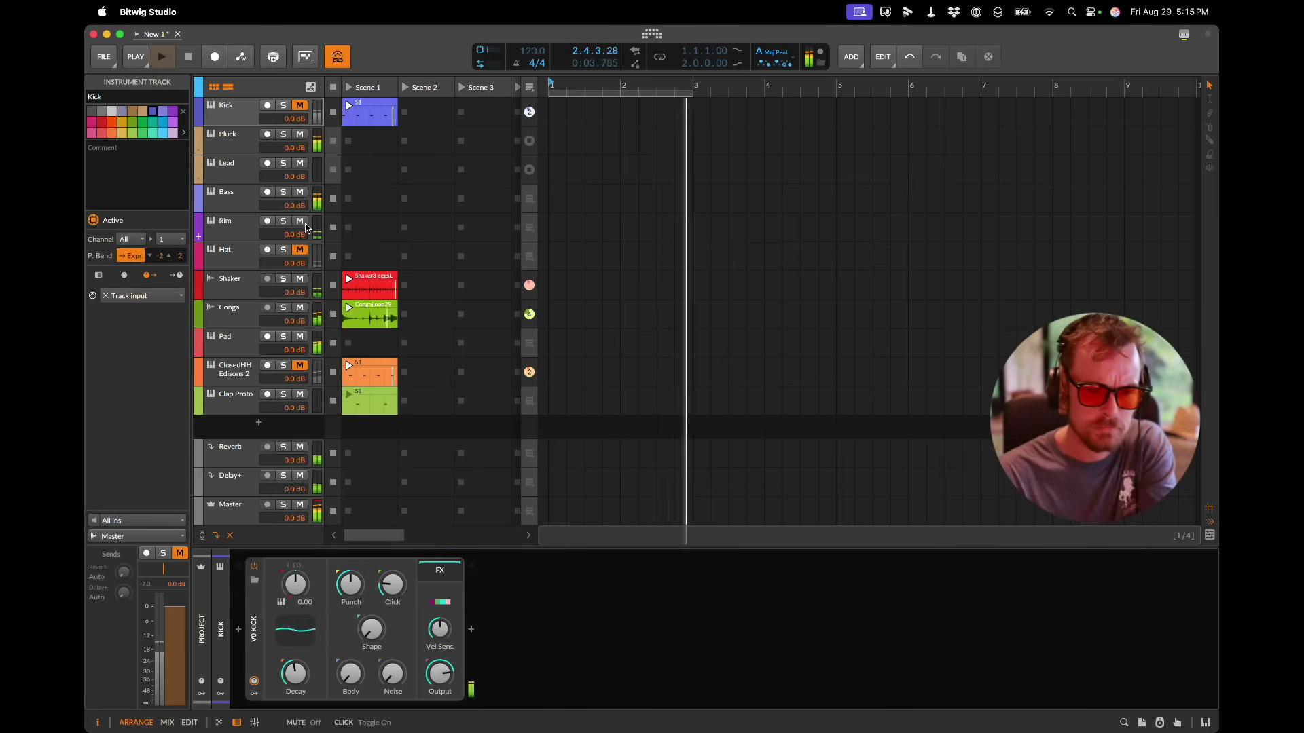
# Step: Try to map the Rim track's mute control while playback is running
pyautogui.press('super+m')
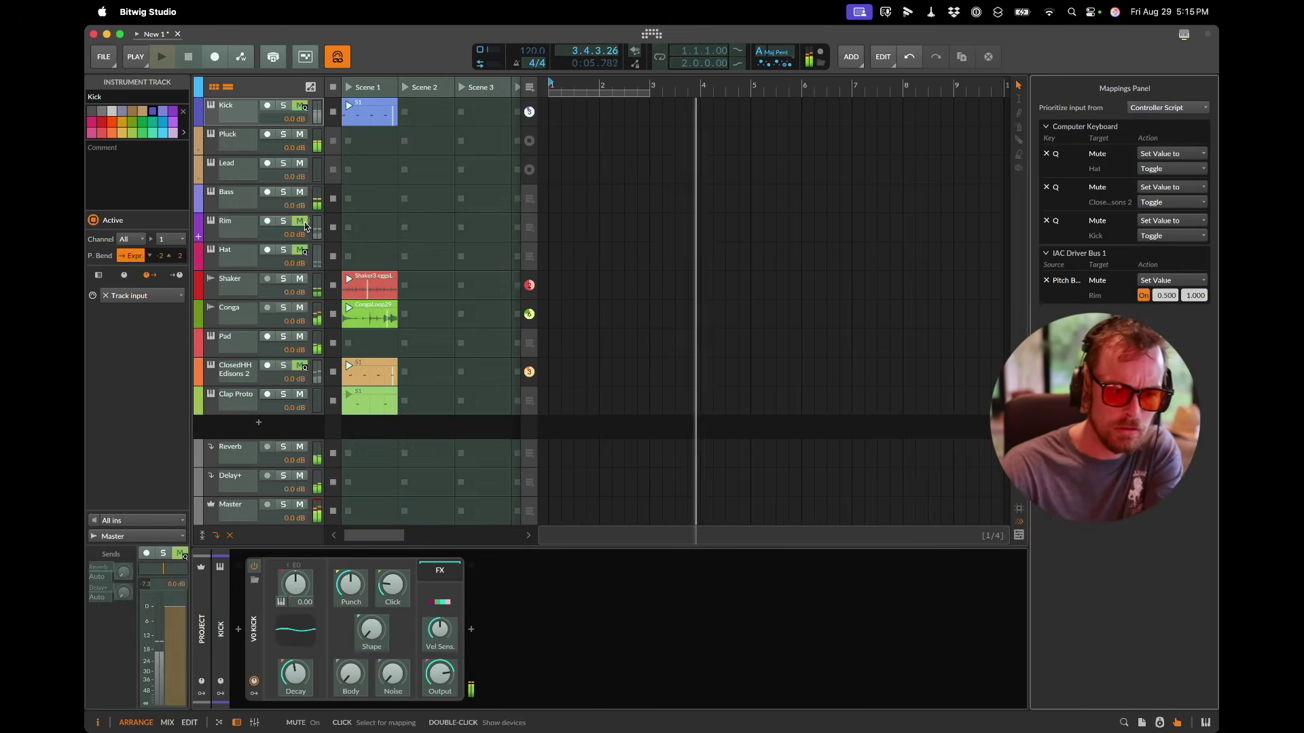
pyautogui.press('super+m')
pyautogui.click(305, 226)
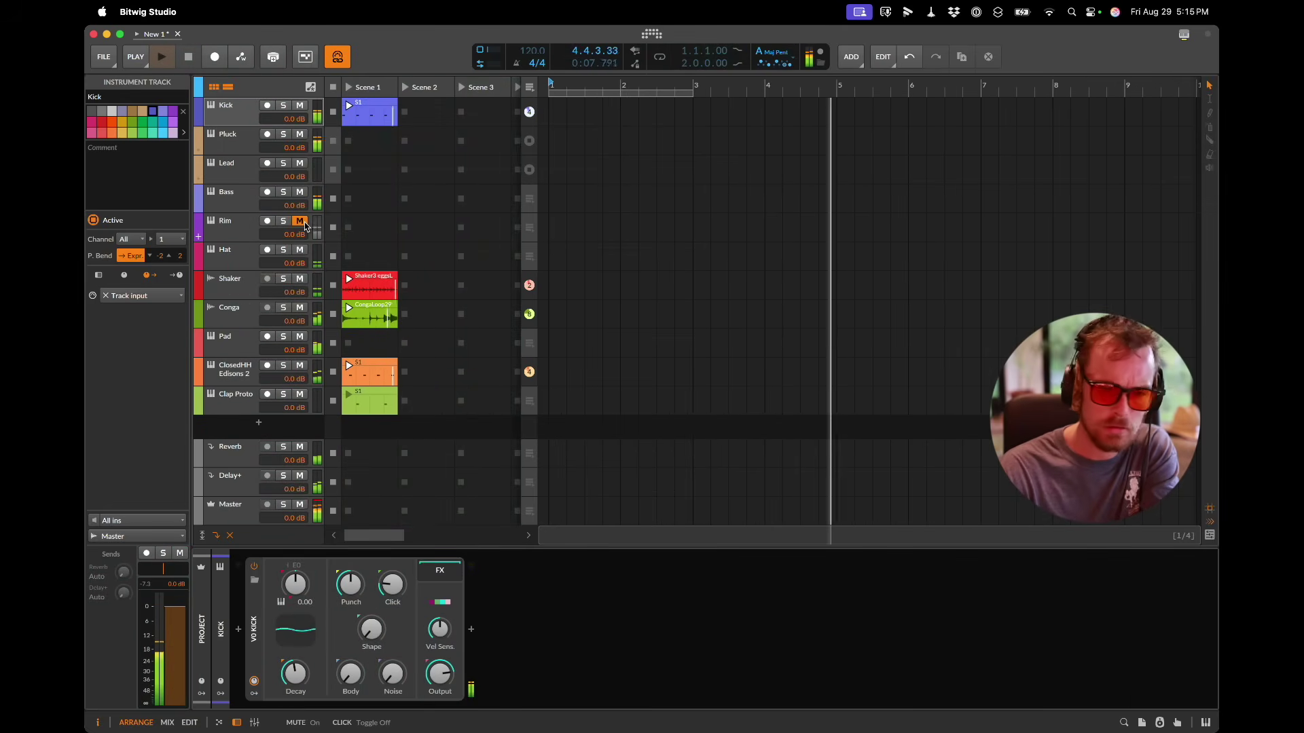
# Step: Stop playback, map the computer keyboard's Q key to toggle the Rim track's mute, and leave mapping mode
pyautogui.press('super+Tab')
pyautogui.press('super+Tab')
pyautogui.press('space')
pyautogui.press('super+m')
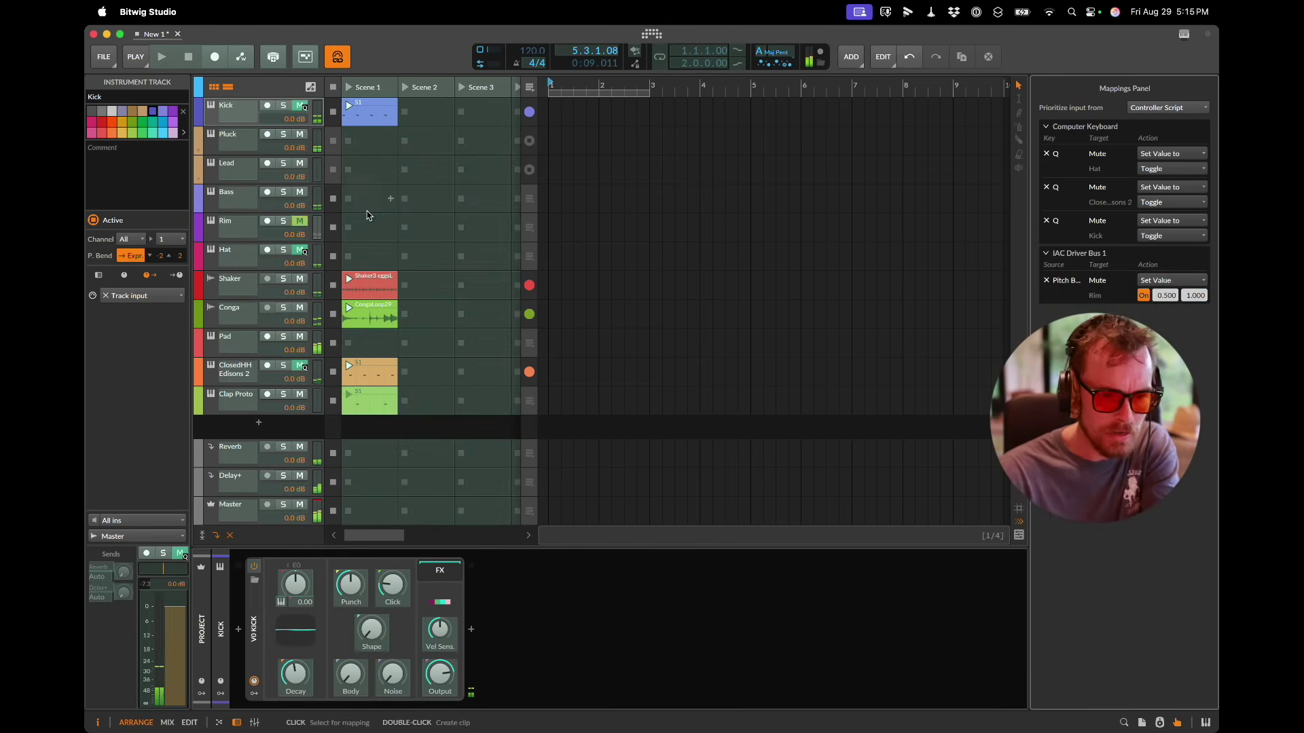
pyautogui.press('q')
pyautogui.press('super+space')
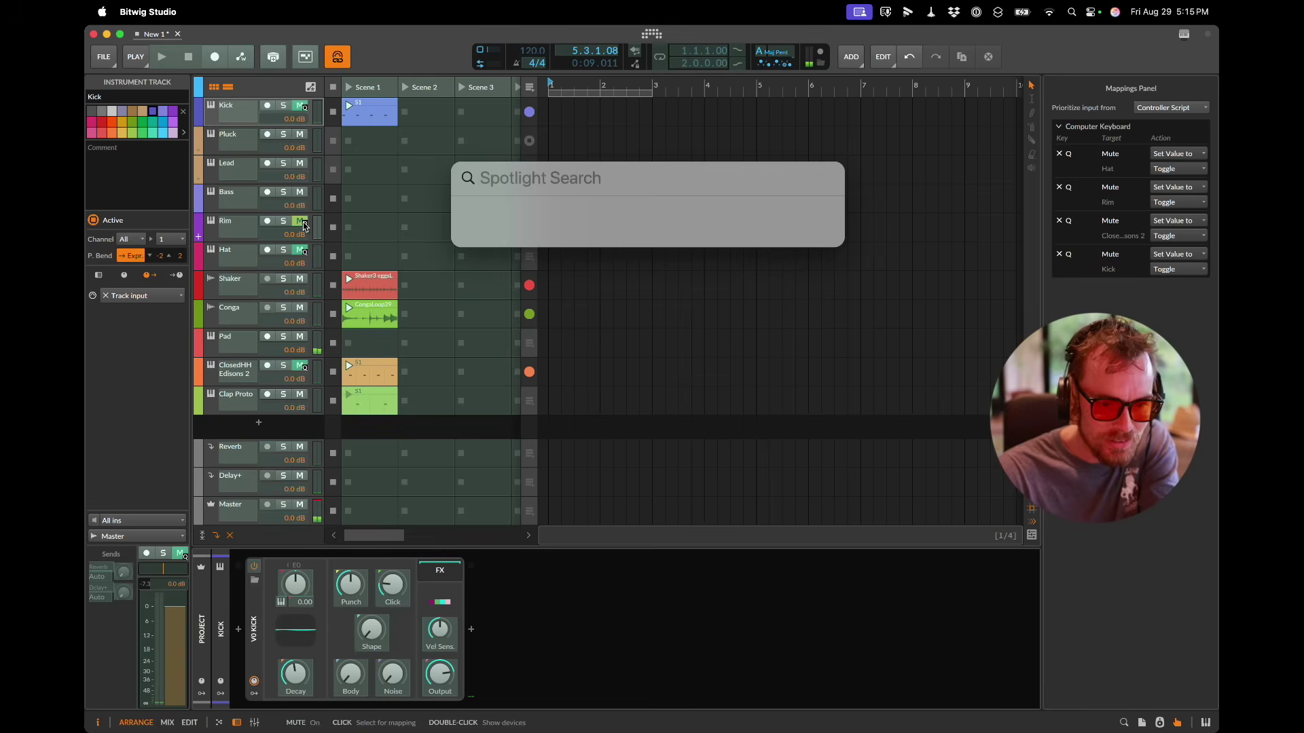
pyautogui.press('Escape')
pyautogui.press('super+m')
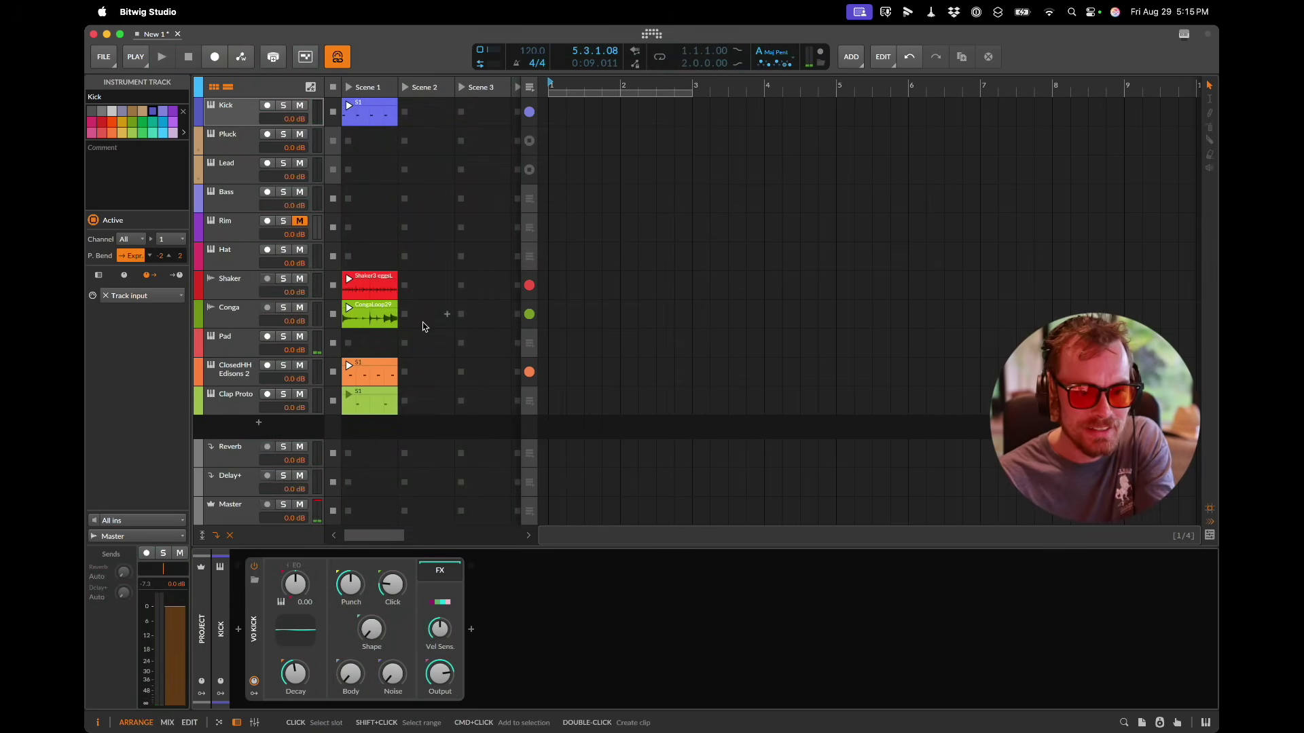
# Step: Use the mapped toggle to mute the Kick, Rim, Hat and ClosedHH Edisons 2 tracks together, and restart playback from Words in Chrome
pyautogui.press('q')
pyautogui.press('q')
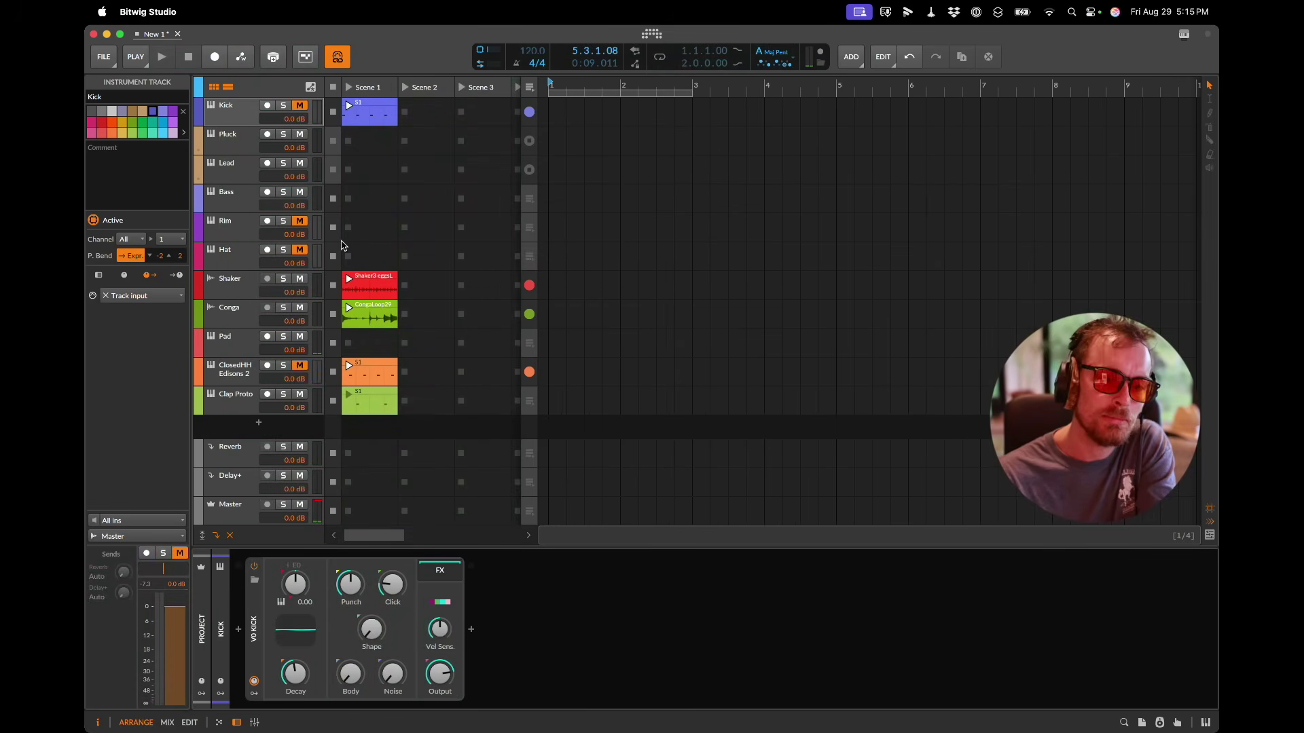
pyautogui.press('super+Tab')
pyautogui.click(912, 147)
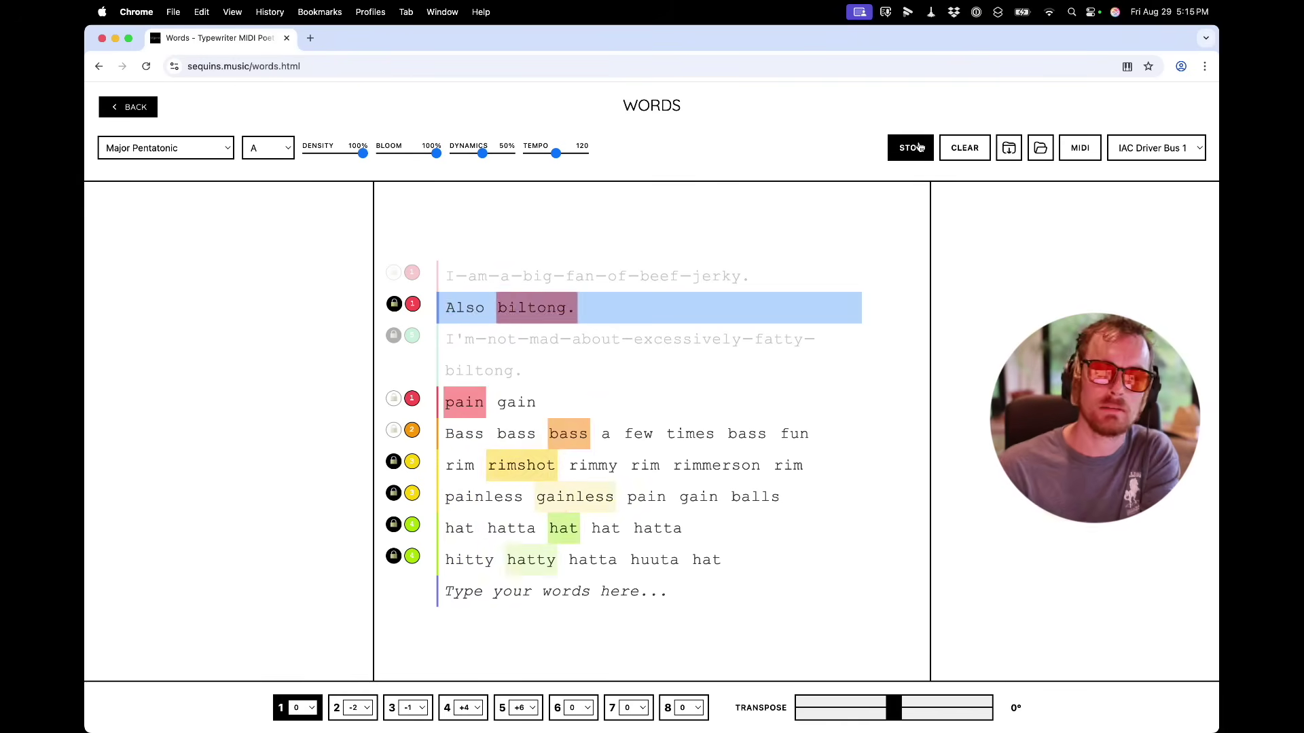
pyautogui.press('super+Tab')
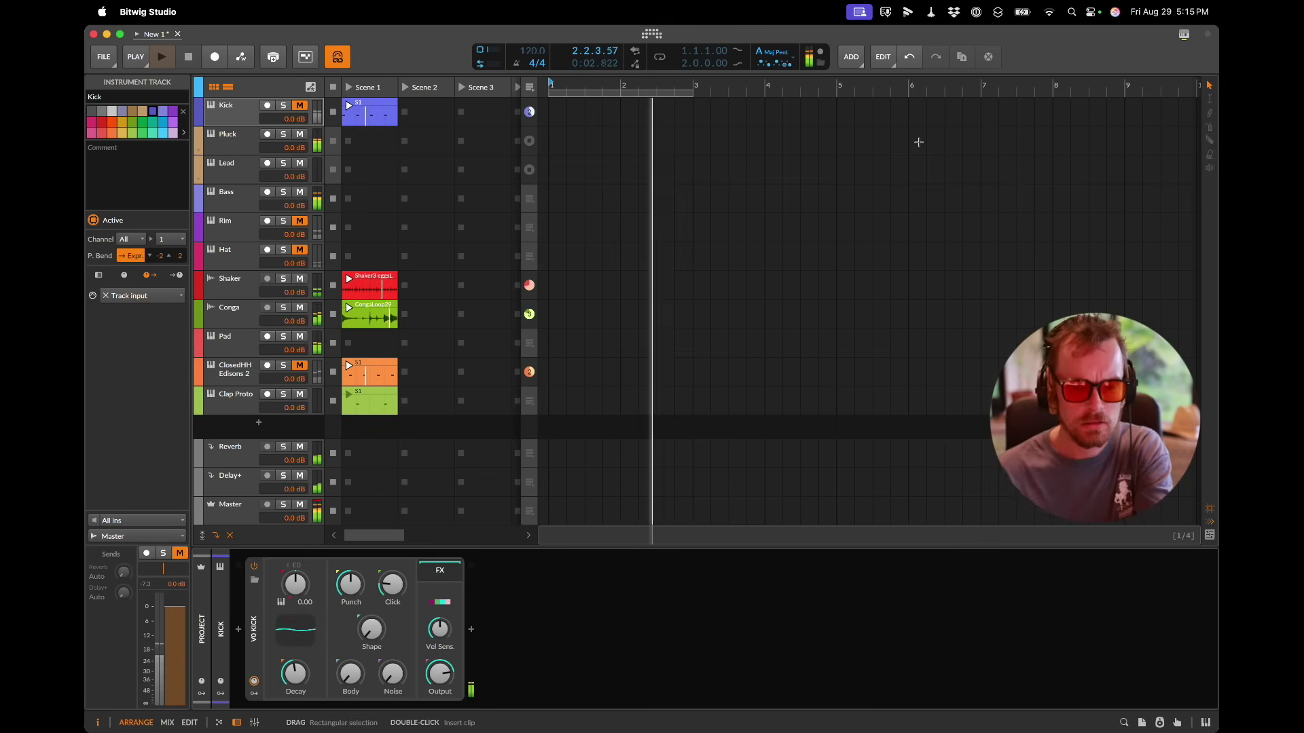
# Step: Add a Peak Limiter to the Master track and raise its input gain to about +3.1 dB
pyautogui.click(221, 635)
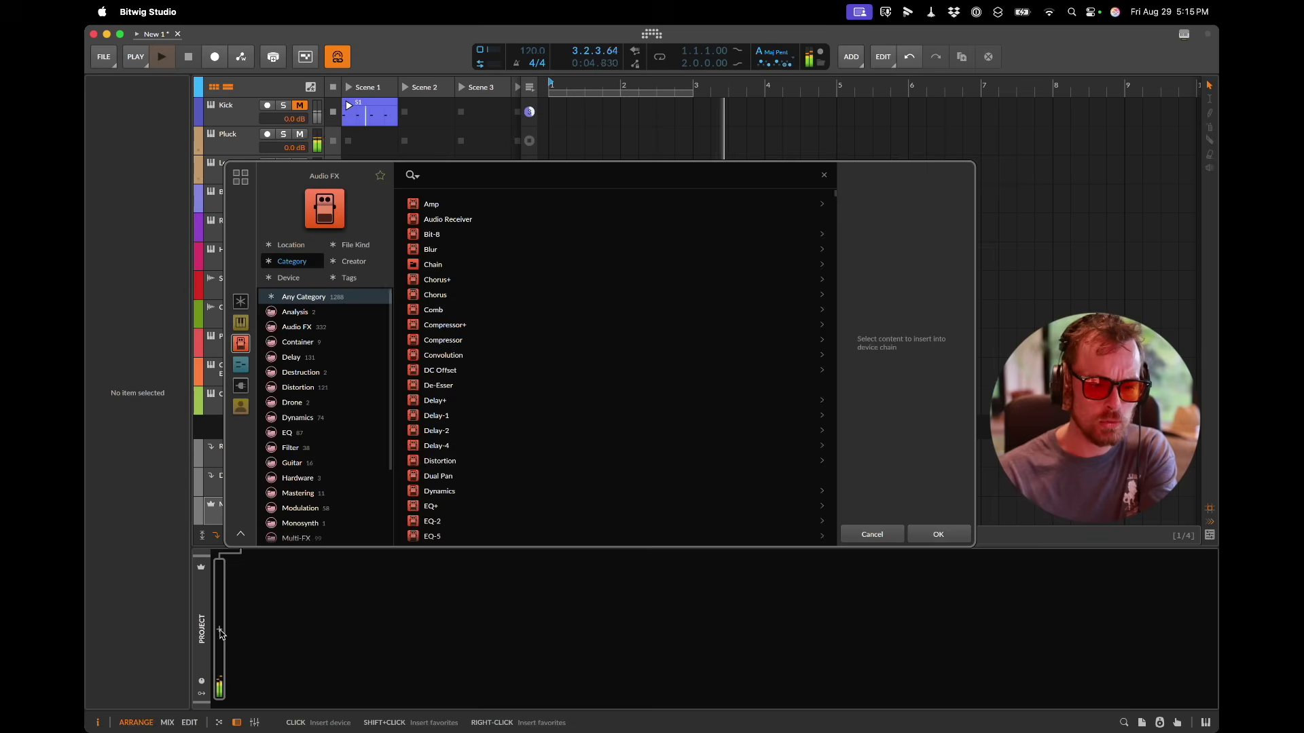
pyautogui.write('peak')
pyautogui.press('Return')
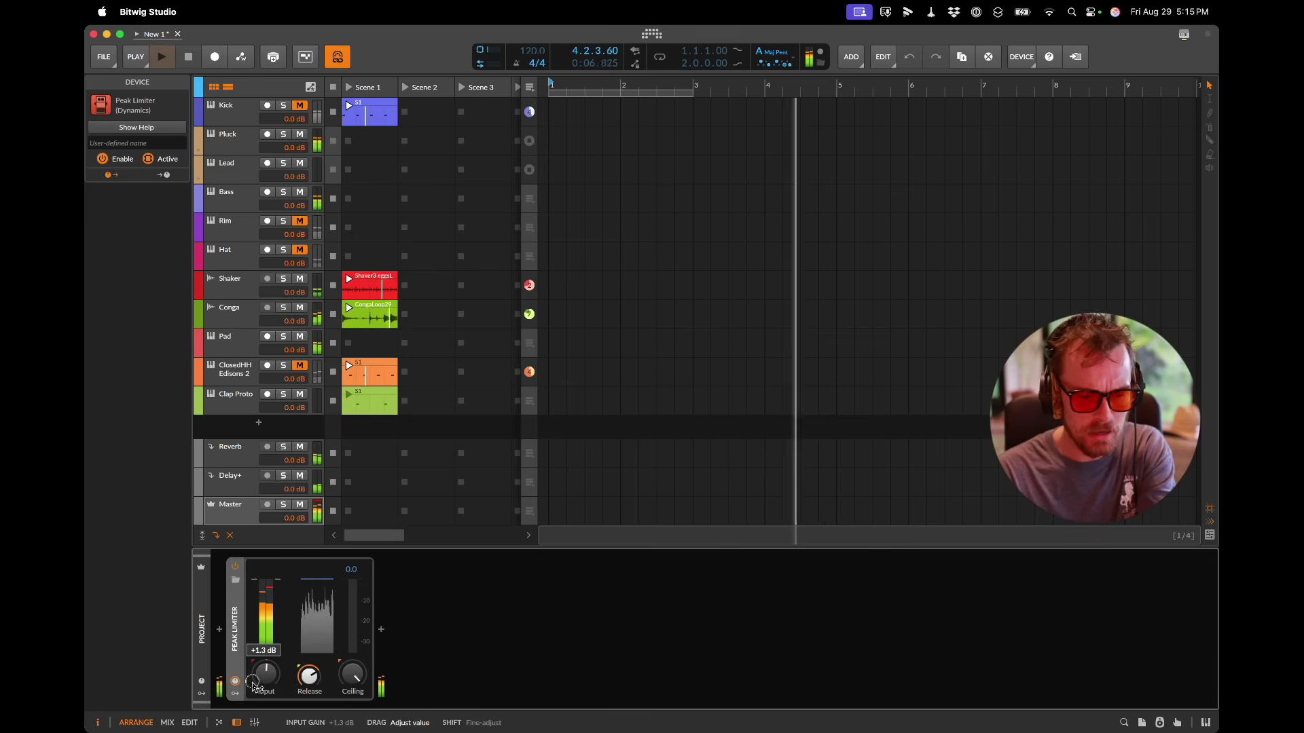
pyautogui.moveTo(252, 686); pyautogui.dragTo(272, 682)
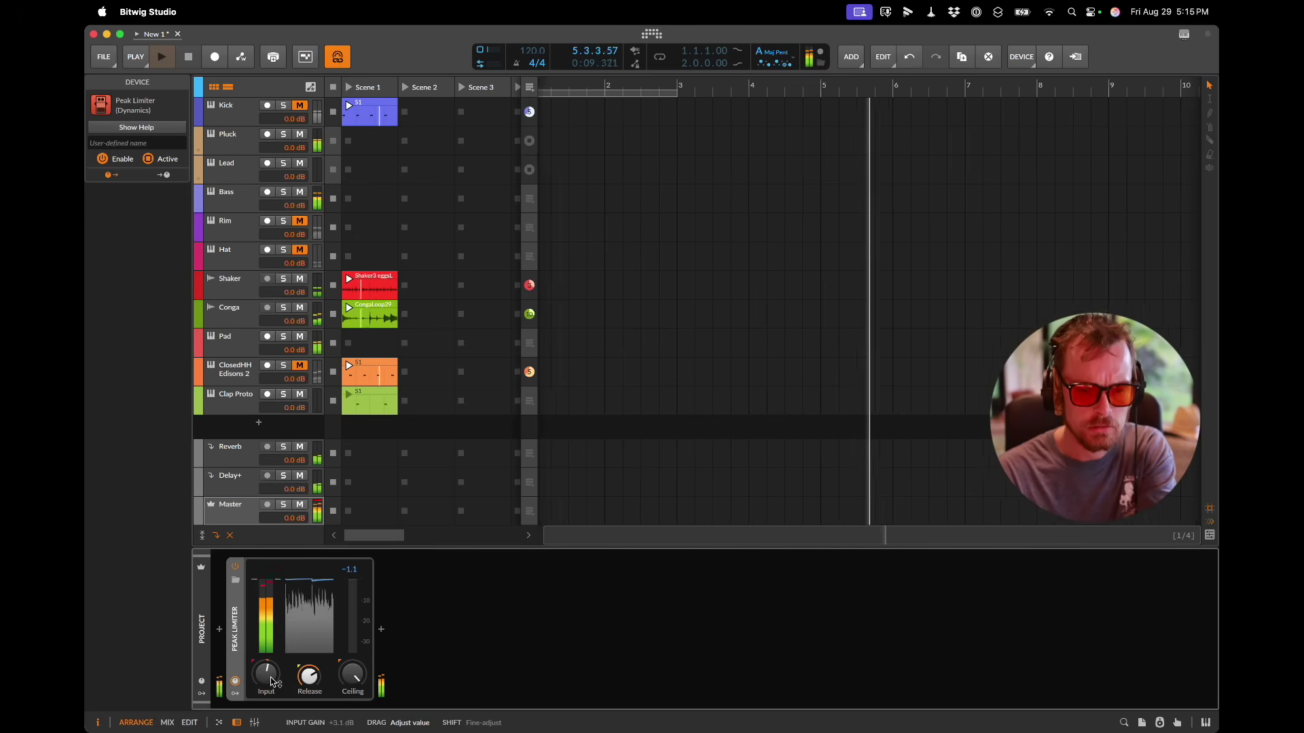
pyautogui.click(252, 560)
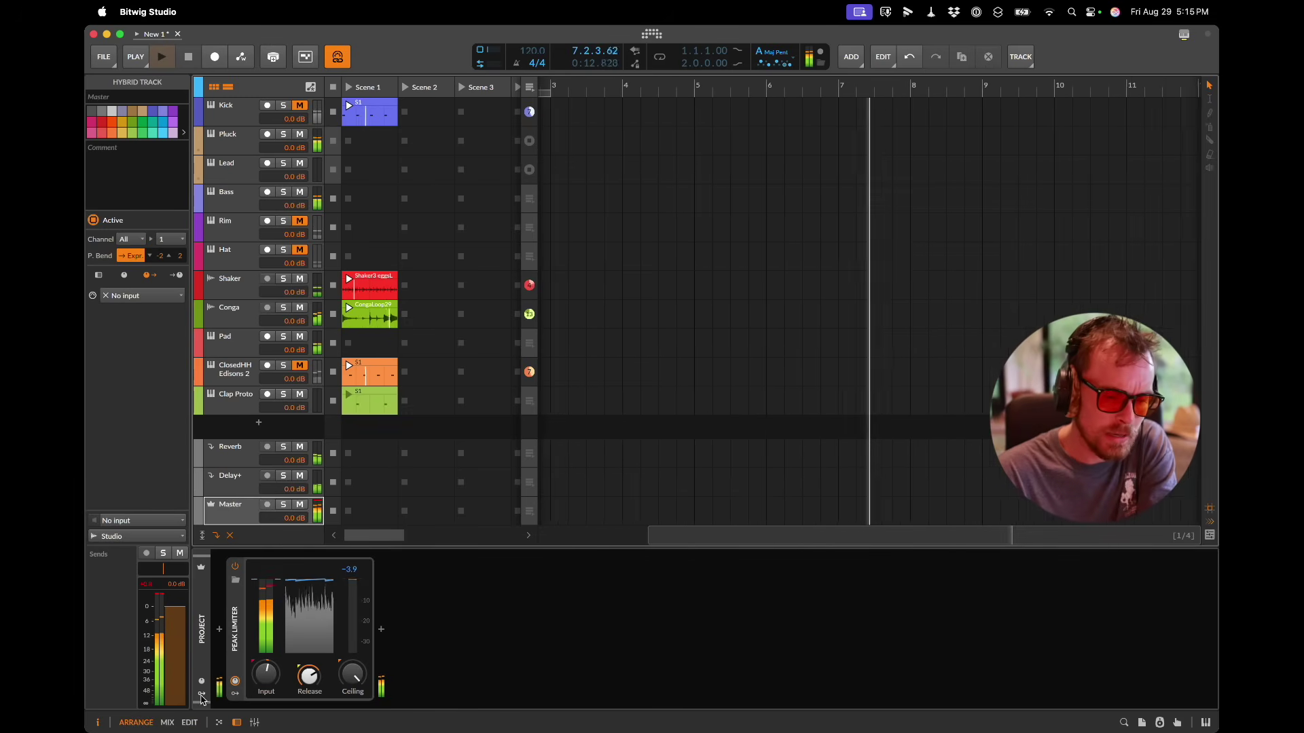
# Step: Add a single-knob Macro modulator at project level
pyautogui.click(202, 696)
pyautogui.click(225, 588)
pyautogui.write('mac')
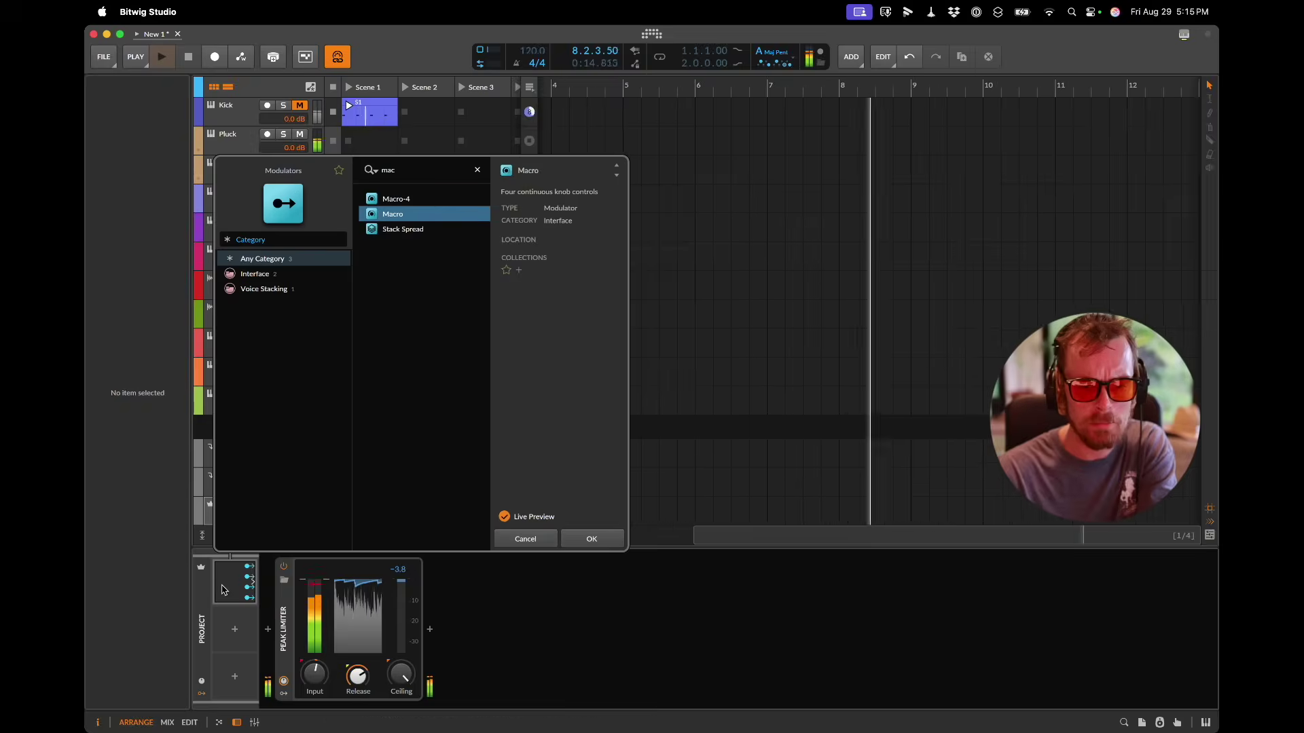
pyautogui.press('Return')
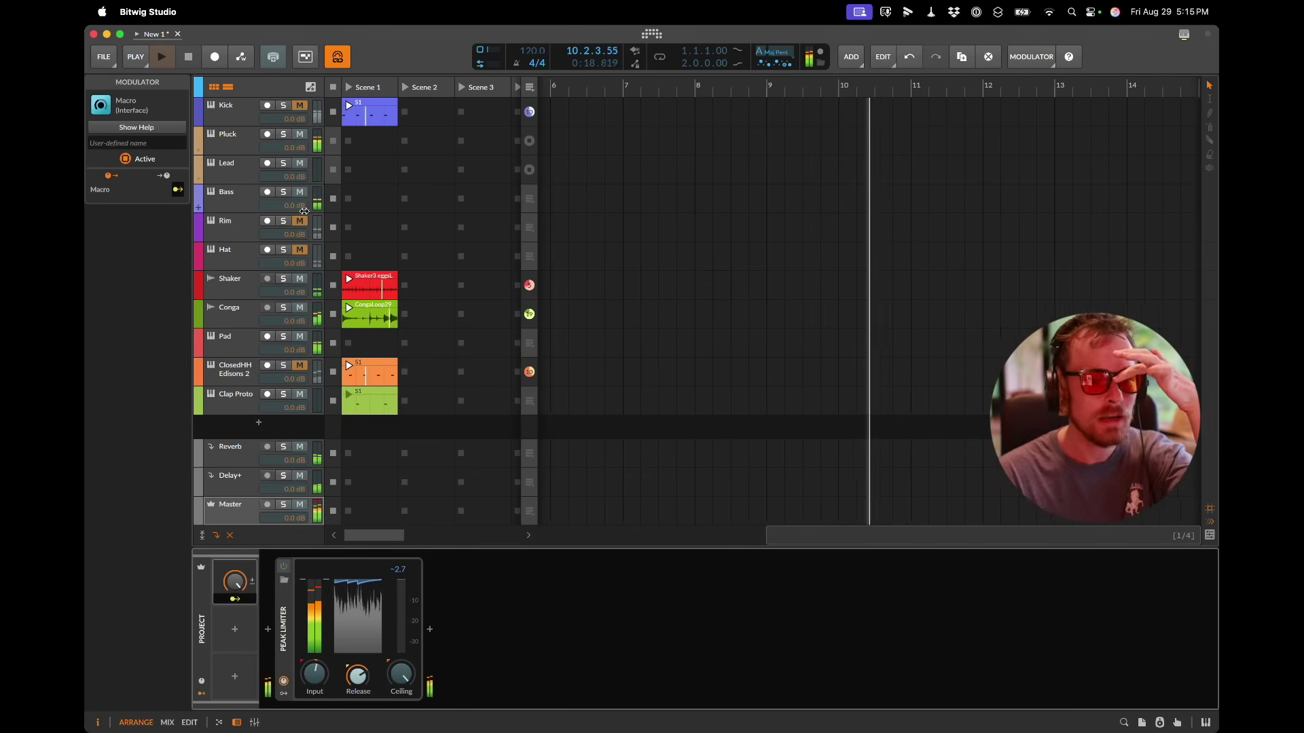
# Step: Modulate the Bass track's Polymer filter cutoff, envelope decay and sustain, and filter envelope amount with the project macro
pyautogui.click(239, 209)
pyautogui.click(248, 603)
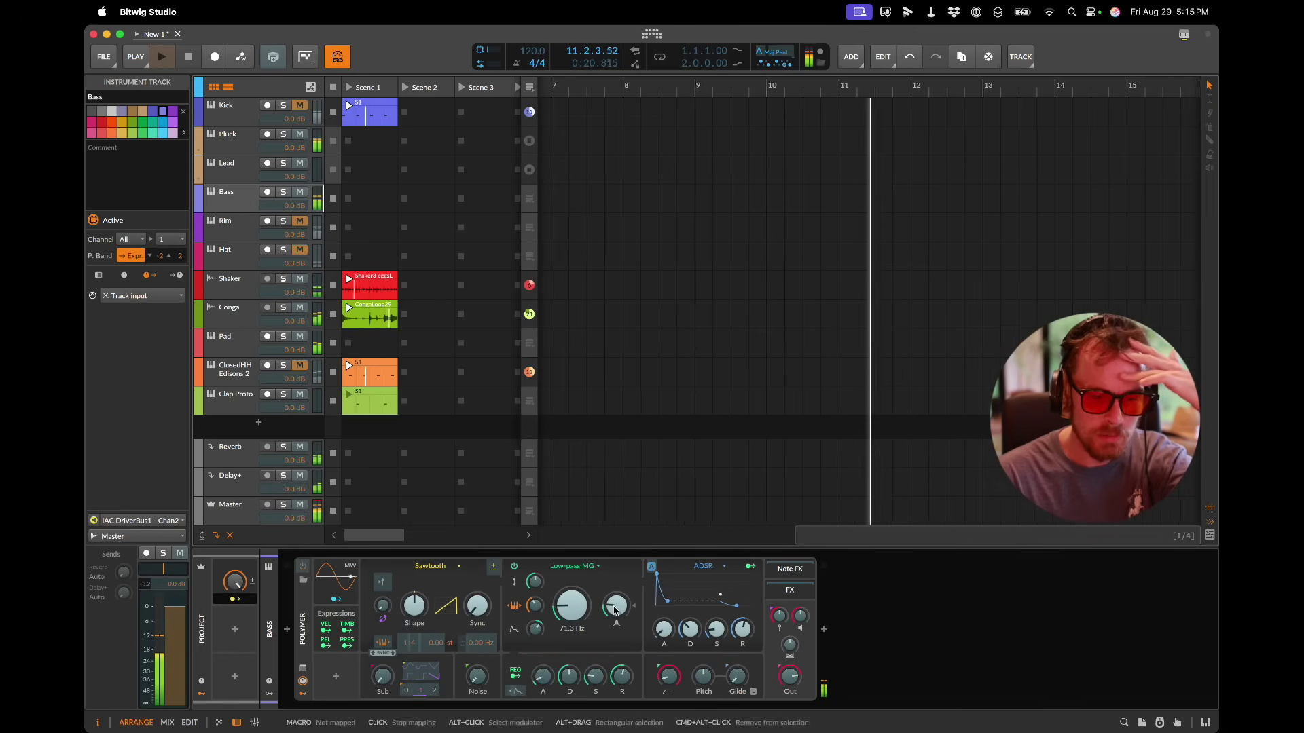
pyautogui.click(562, 619)
pyautogui.moveTo(560, 618); pyautogui.dragTo(562, 620)
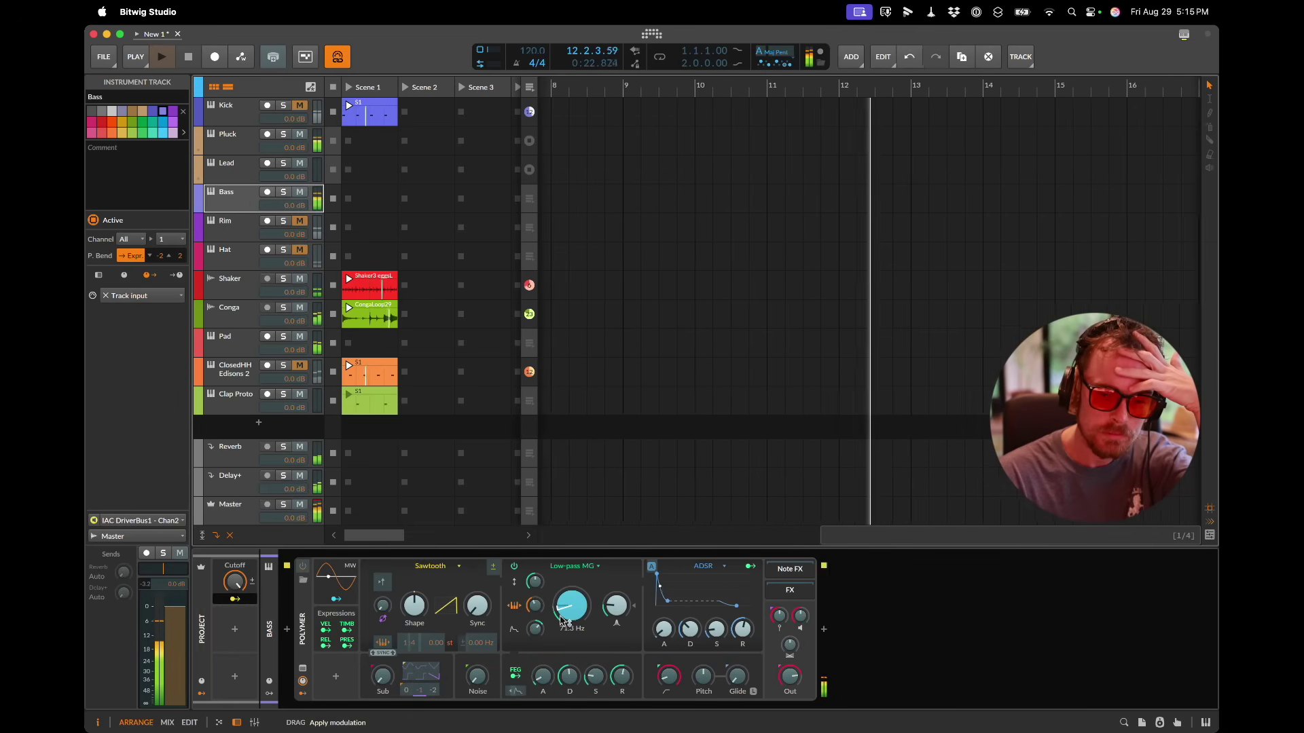
pyautogui.moveTo(715, 640); pyautogui.dragTo(700, 640)
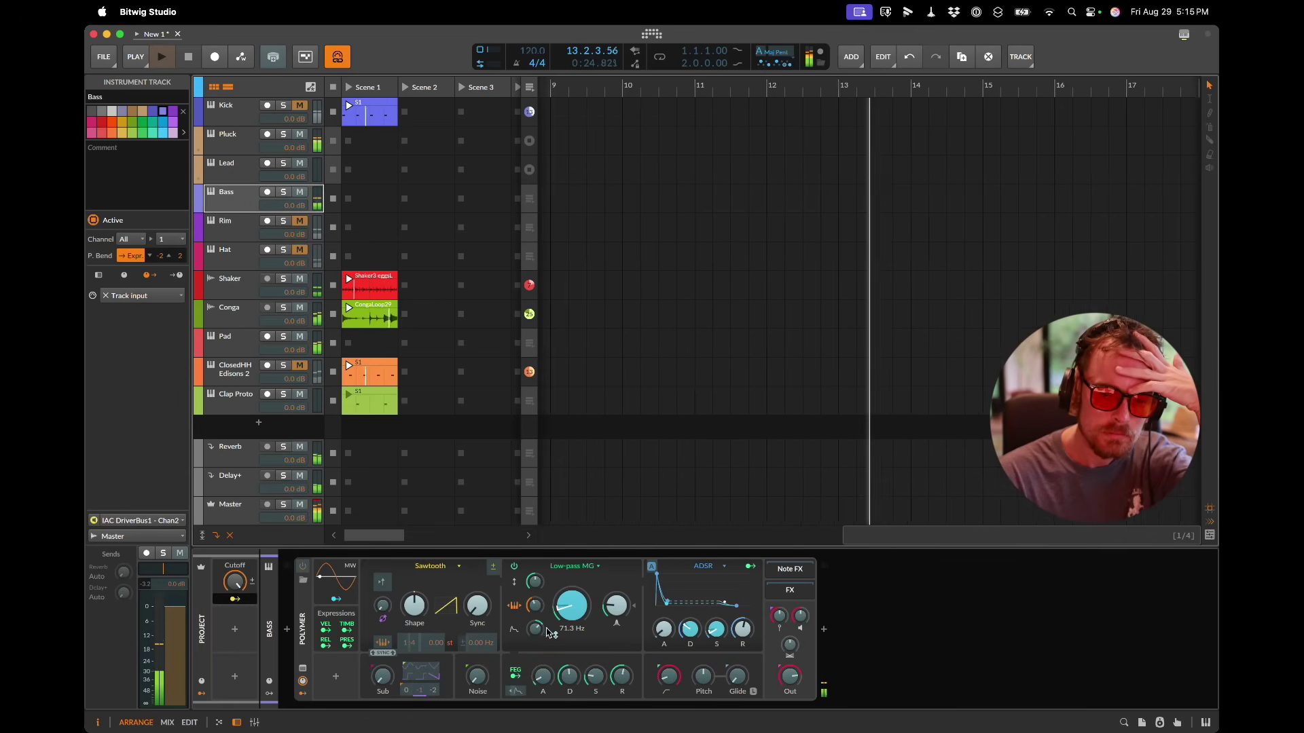
pyautogui.moveTo(536, 628); pyautogui.dragTo(538, 631)
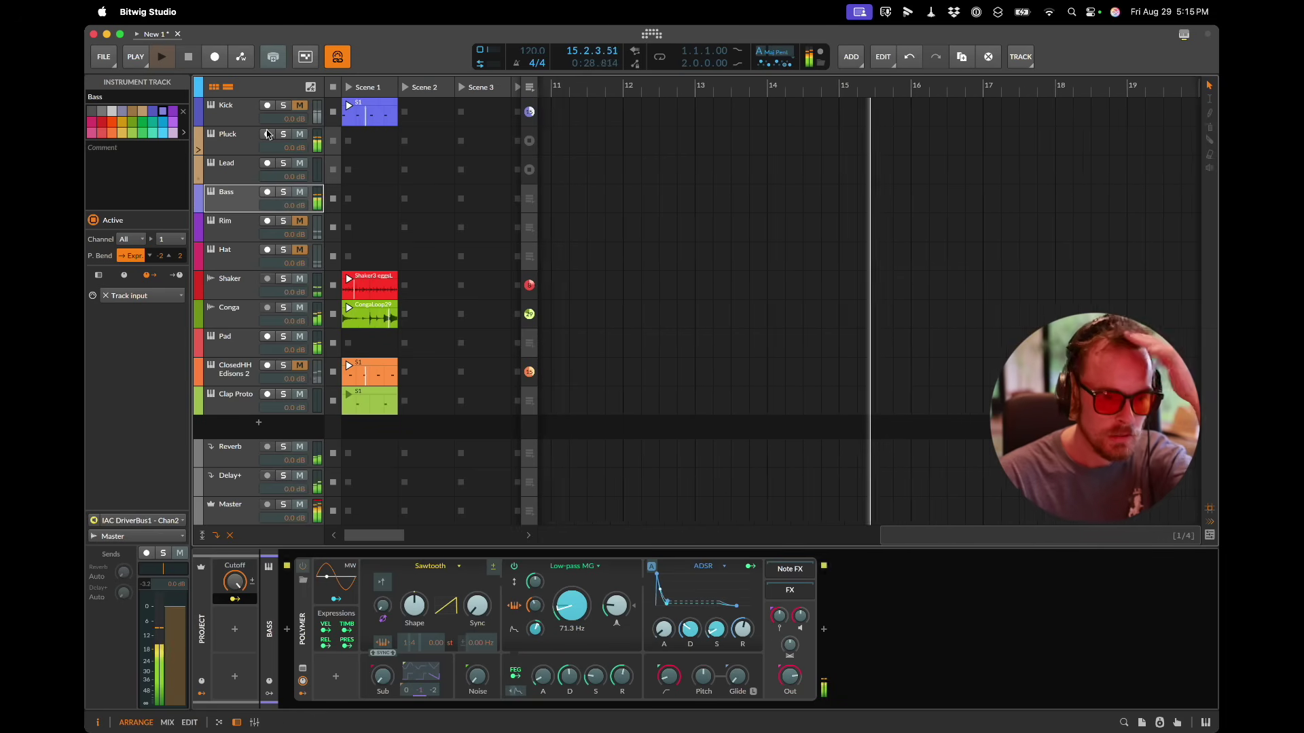
# Step: Modulate the Pluck track's Polymer filter cutoff with the project's Cutoff macro
pyautogui.click(230, 144)
pyautogui.click(235, 598)
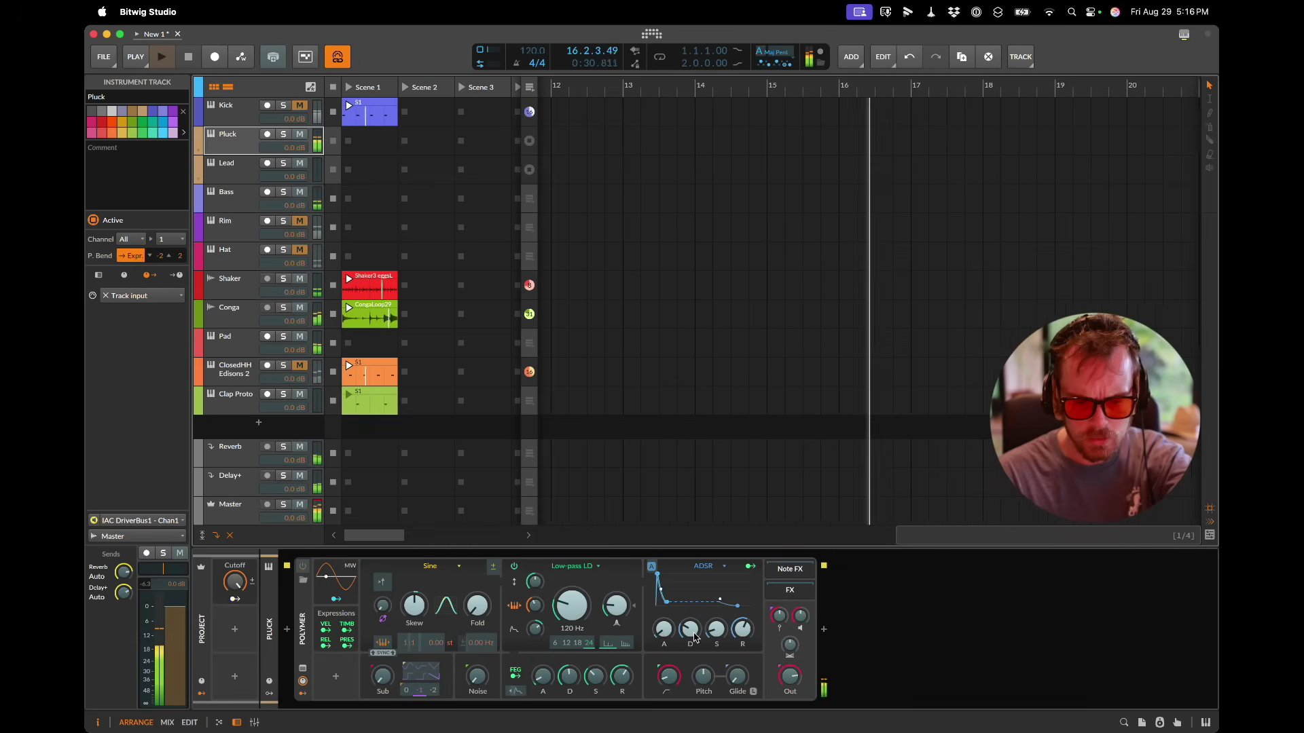
pyautogui.moveTo(563, 615); pyautogui.dragTo(563, 619)
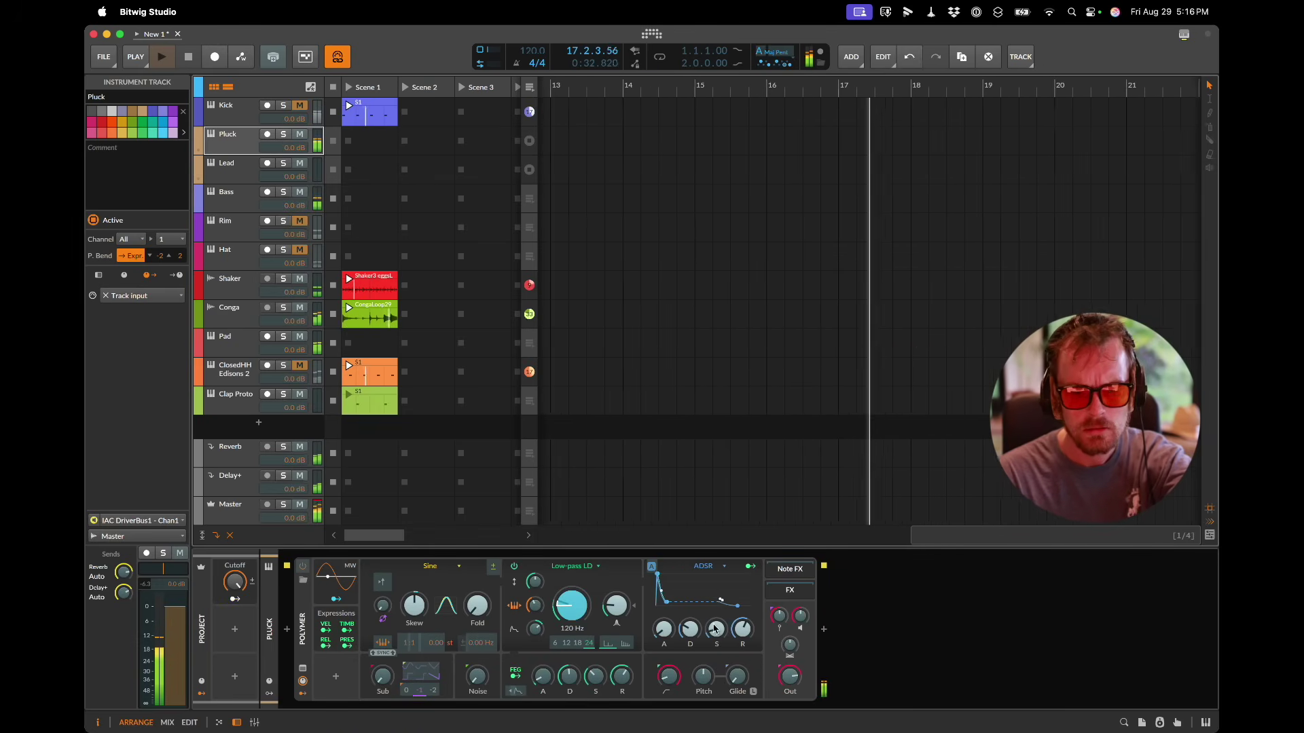
# Step: Modulate the Pad track's Polymer low-pass filter cutoff with the project's Cutoff macro
pyautogui.click(245, 351)
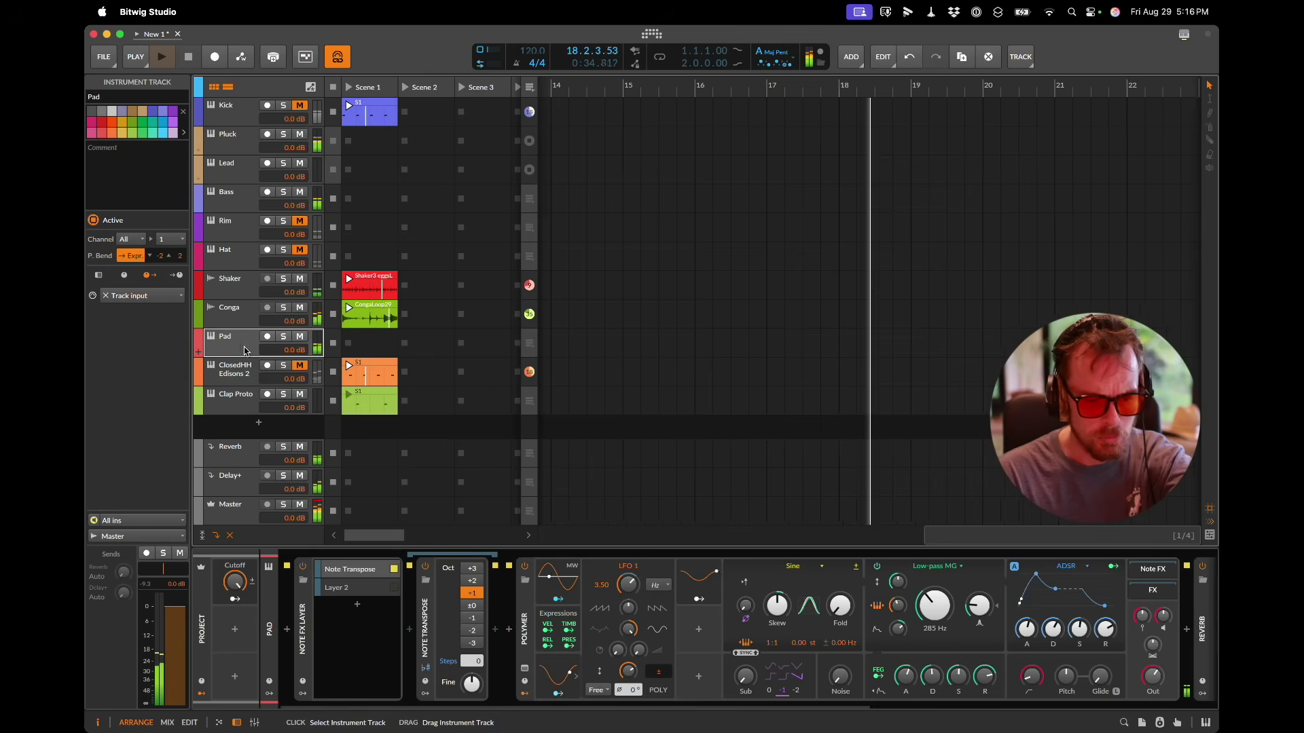
pyautogui.click(235, 599)
pyautogui.hscroll(5, 475, 631)
pyautogui.moveTo(641, 589); pyautogui.dragTo(640, 594)
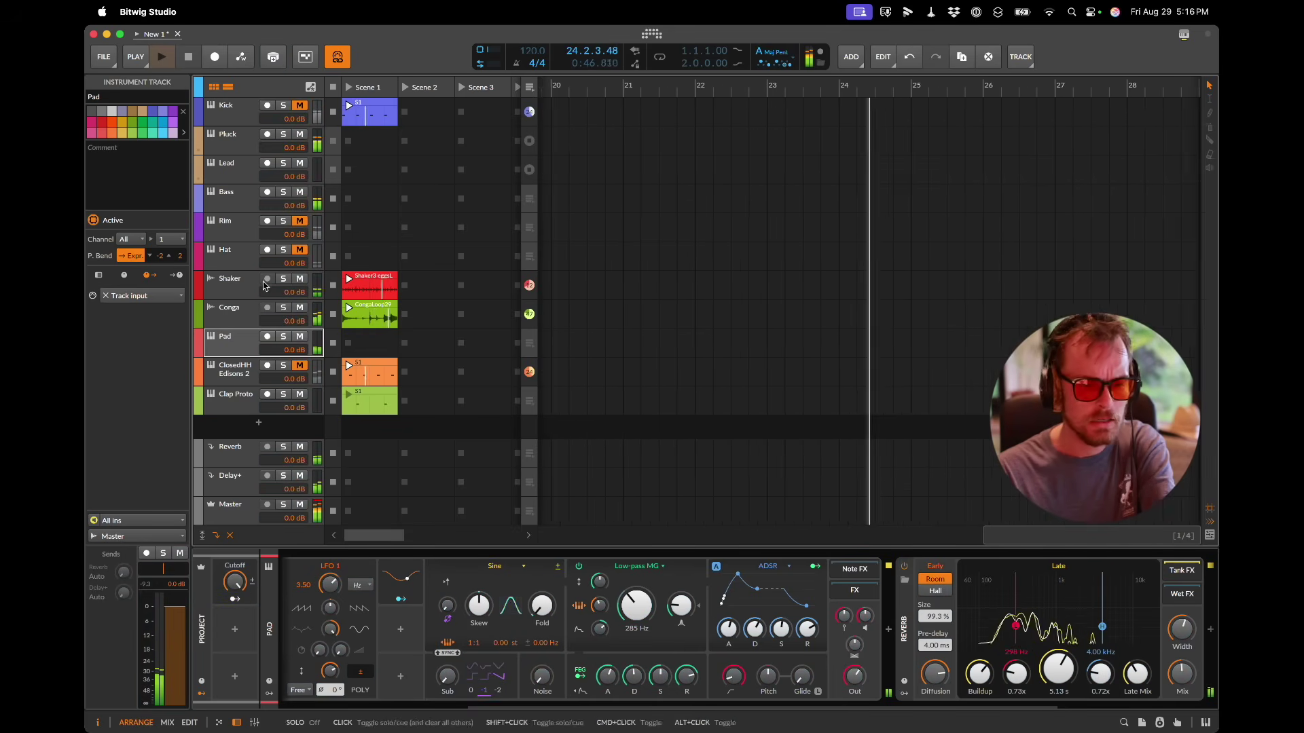
# Step: Add an EQ+ to the Shaker track with a High-cut 2 band at 19.9 kHz, modulated by the Cutoff macro
pyautogui.press('Up')
pyautogui.press('Up')
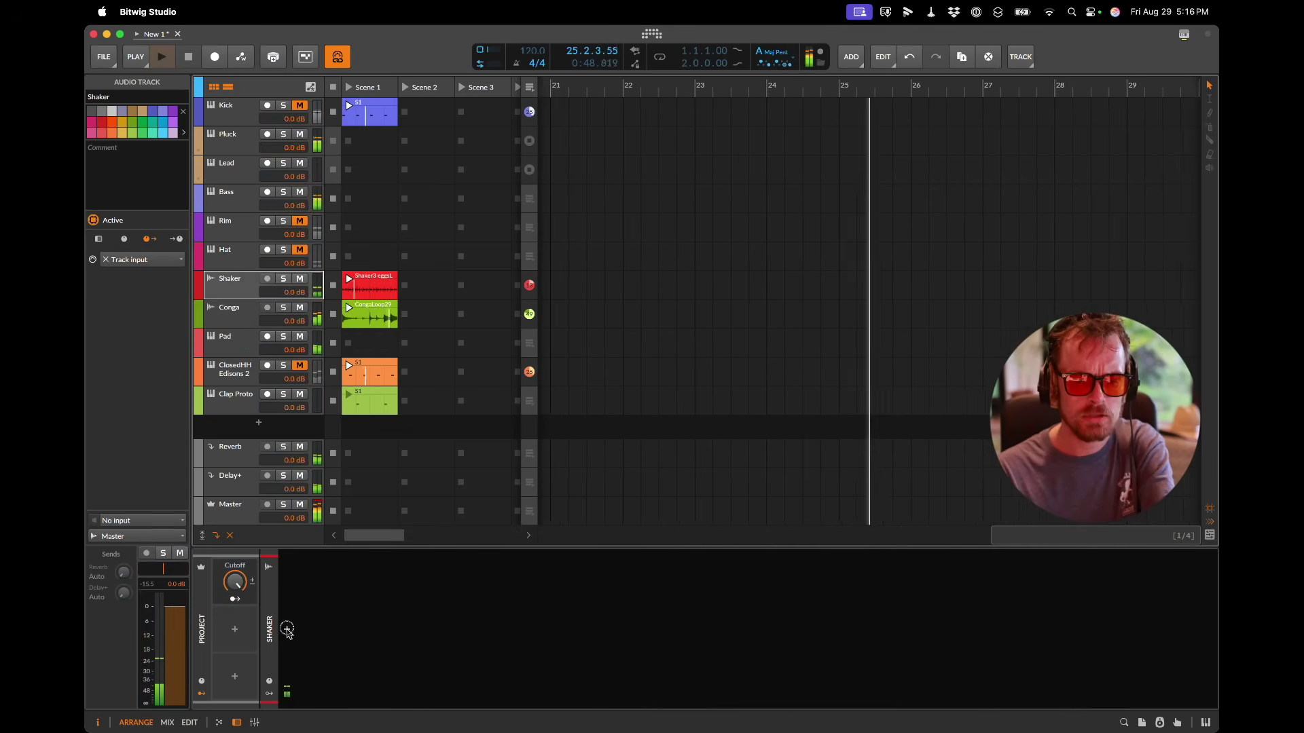
pyautogui.click(287, 631)
pyautogui.press('Return')
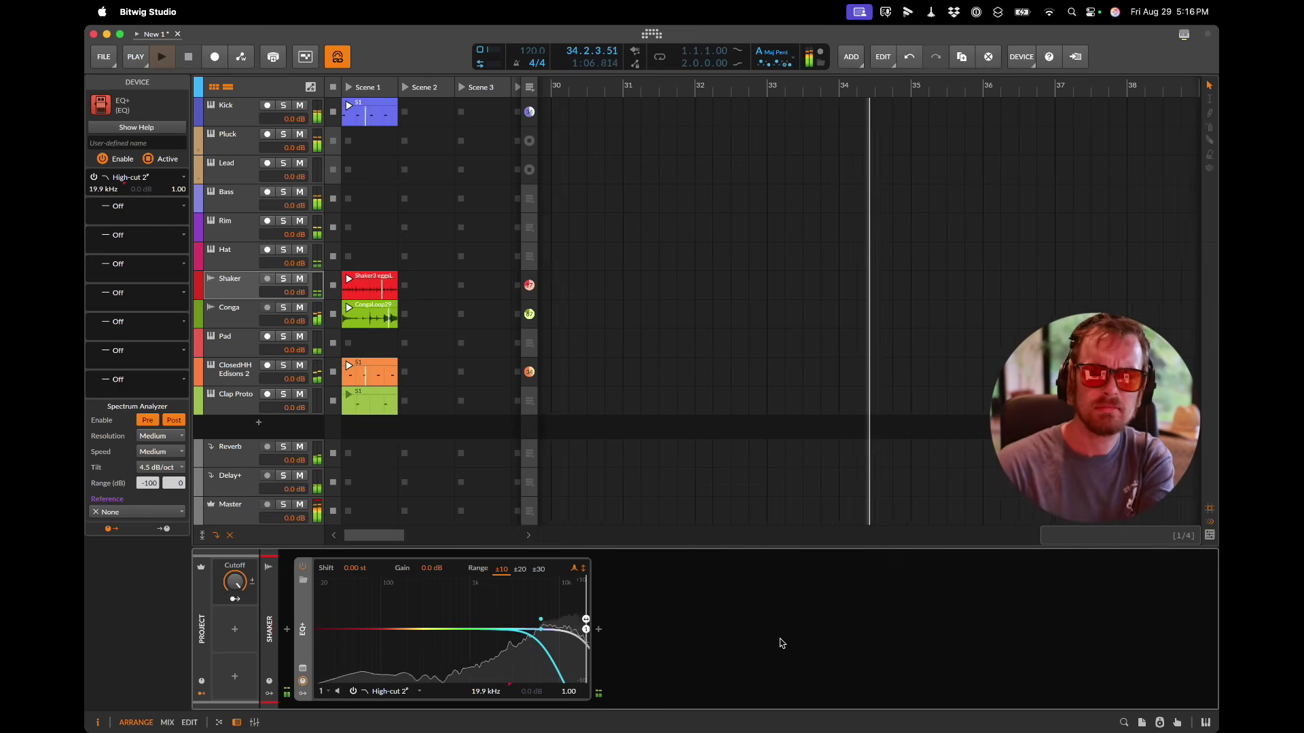
# Step: In Words in Chrome, try including the "Also biltong." line in transposition, and exclude it again
pyautogui.press('super+Tab')
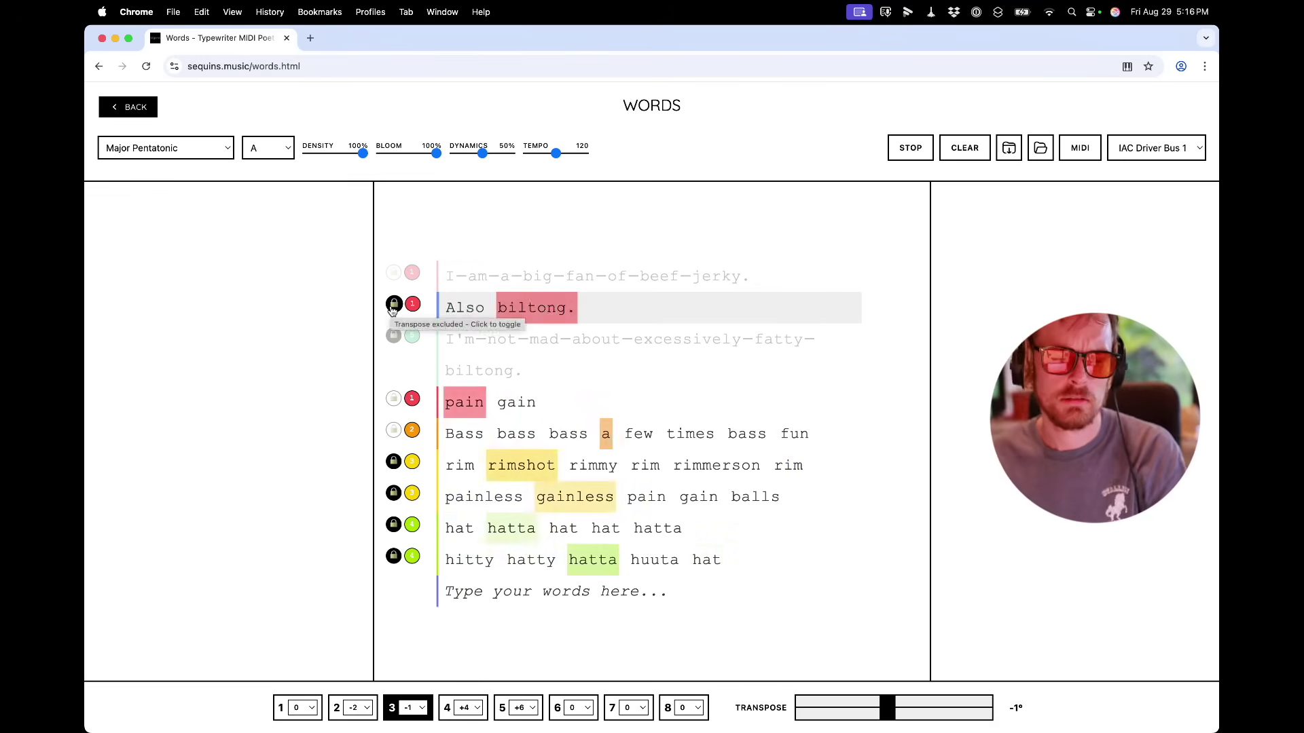
pyautogui.click(393, 305)
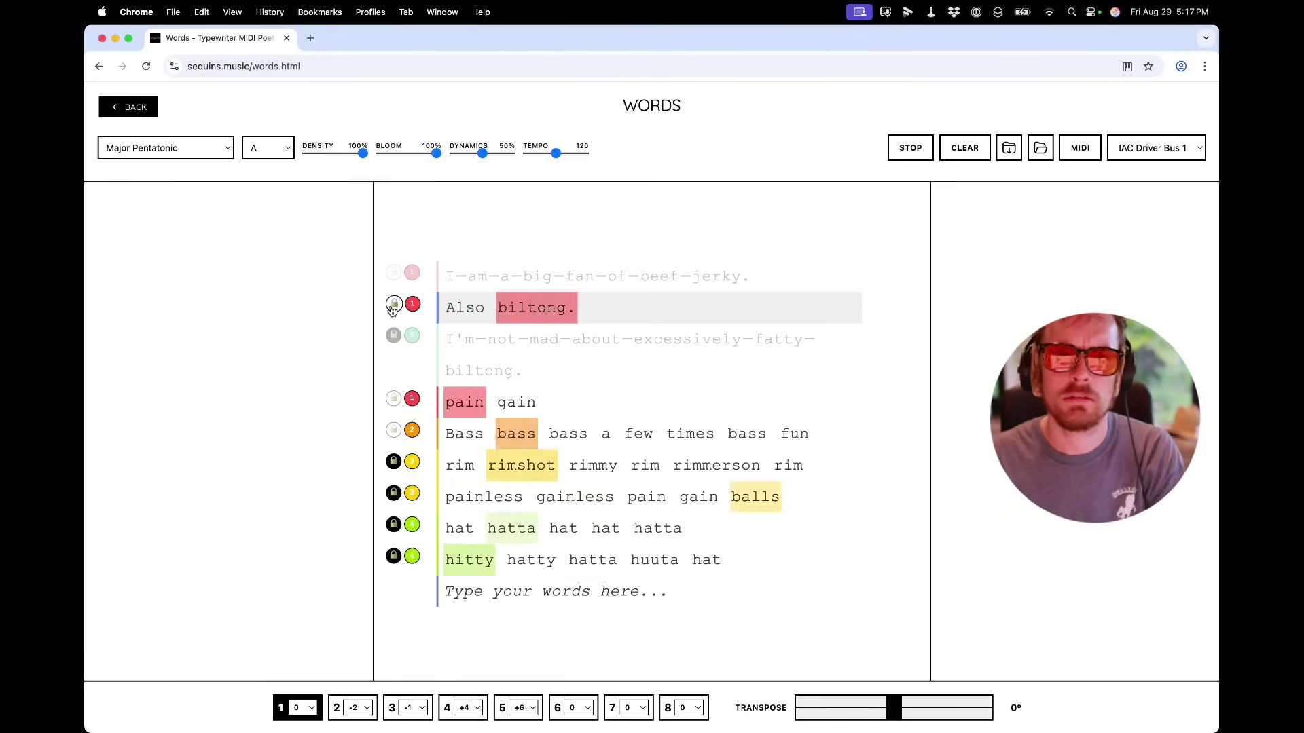
pyautogui.click(393, 306)
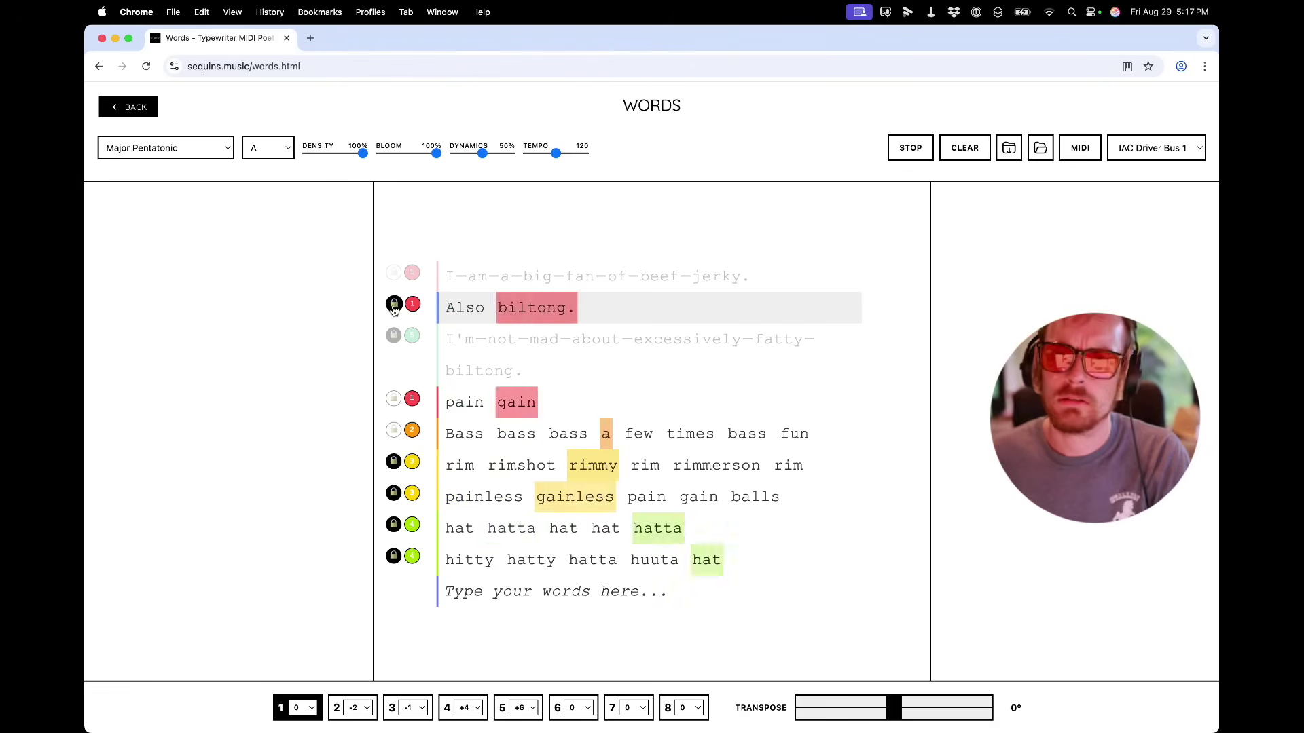
# Step: Back in Bitwig Studio, arm the Pluck, Lead, Bass, Rim, Hat and Pad tracks for recording
pyautogui.press('super+Tab')
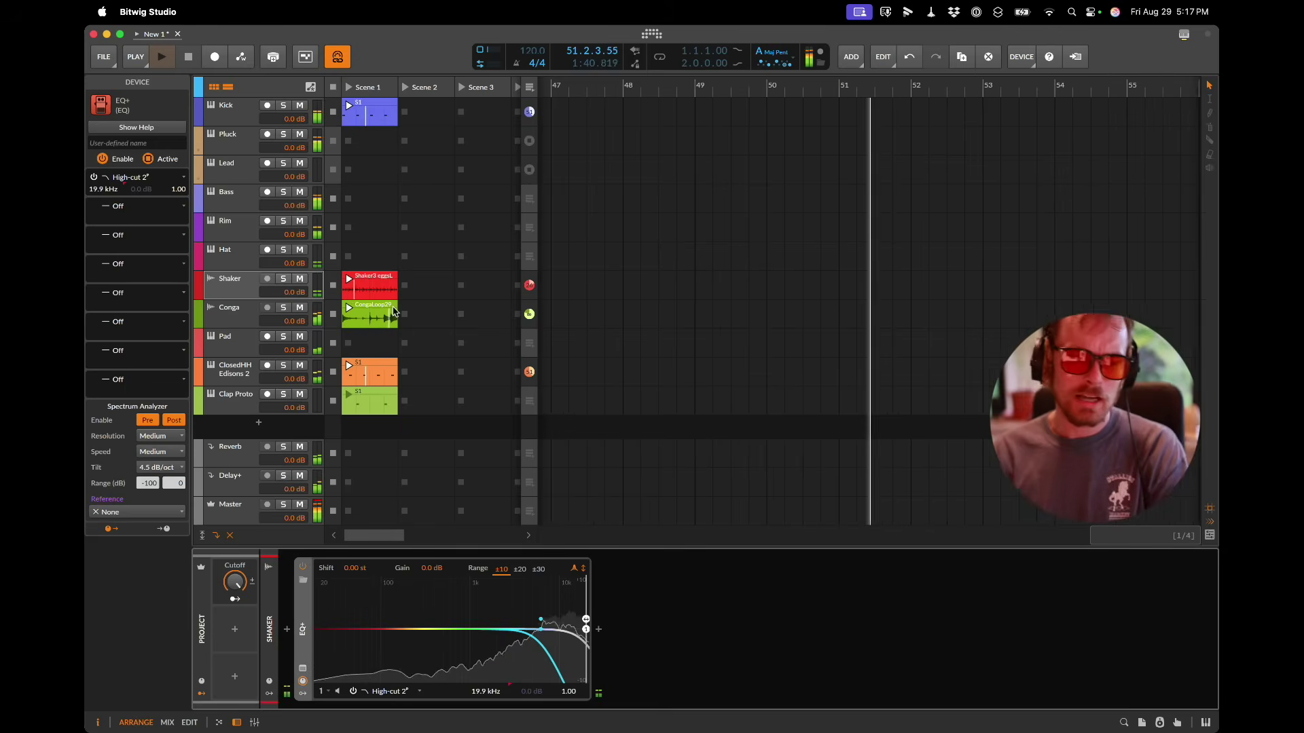
pyautogui.click(266, 135)
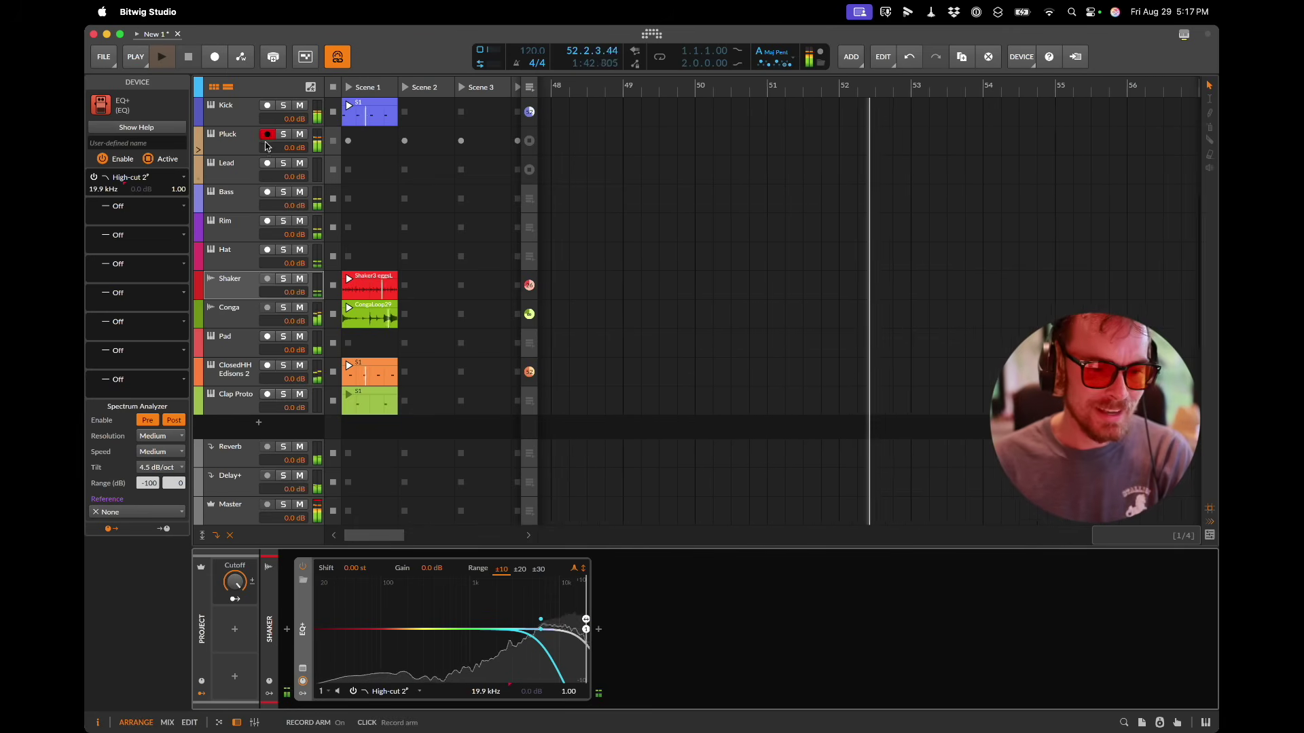
pyautogui.moveTo(267, 163); pyautogui.dragTo(267, 221)
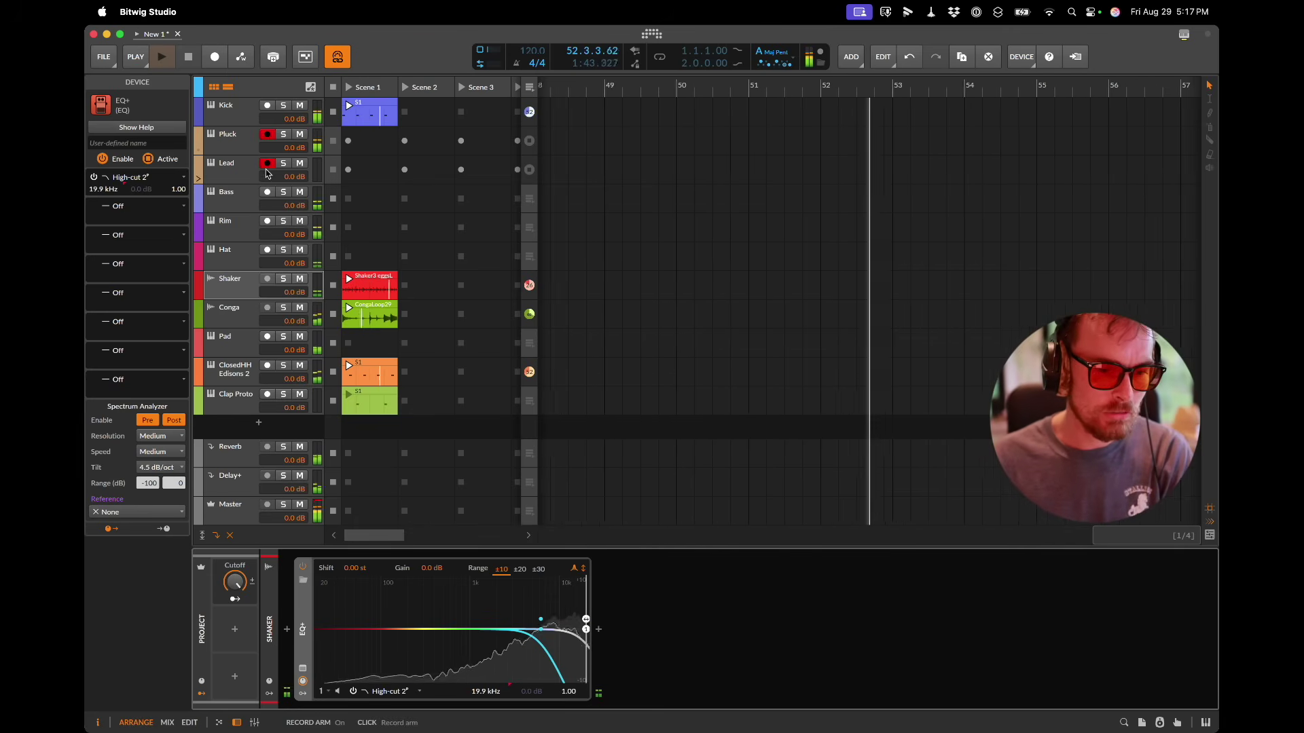
pyautogui.click(267, 250)
pyautogui.click(267, 338)
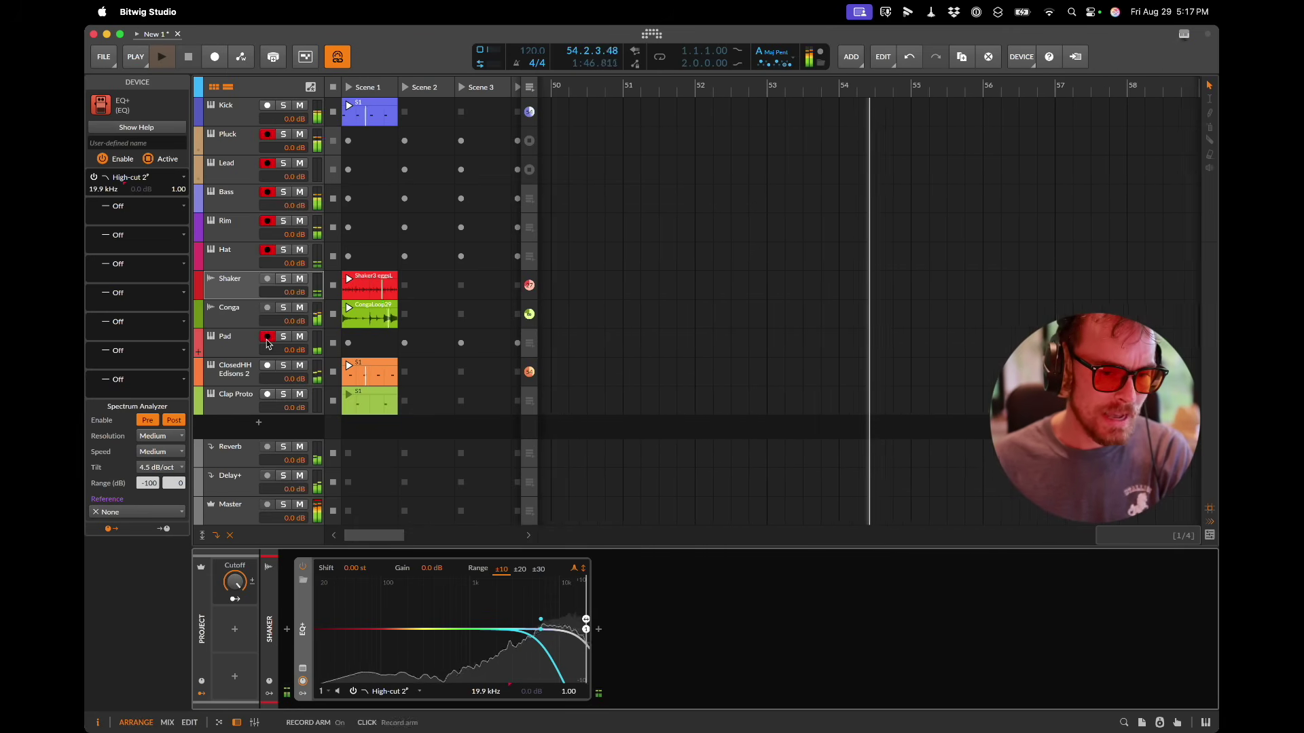
# Step: Stop playback in Words in Chrome, and back in Bitwig Studio add an instrument track with a Polysynth below Clap Proto
pyautogui.press('super+Tab')
pyautogui.click(906, 151)
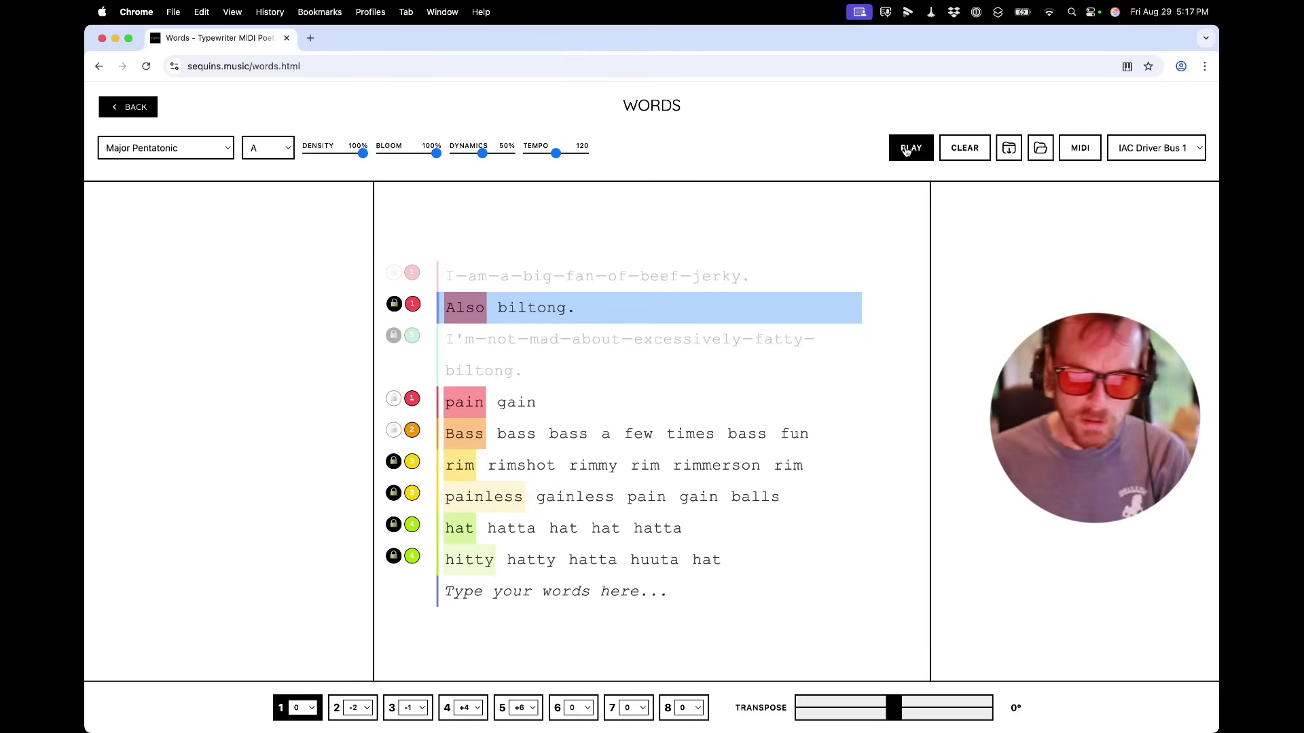
pyautogui.press('super+Tab')
pyautogui.click(233, 403)
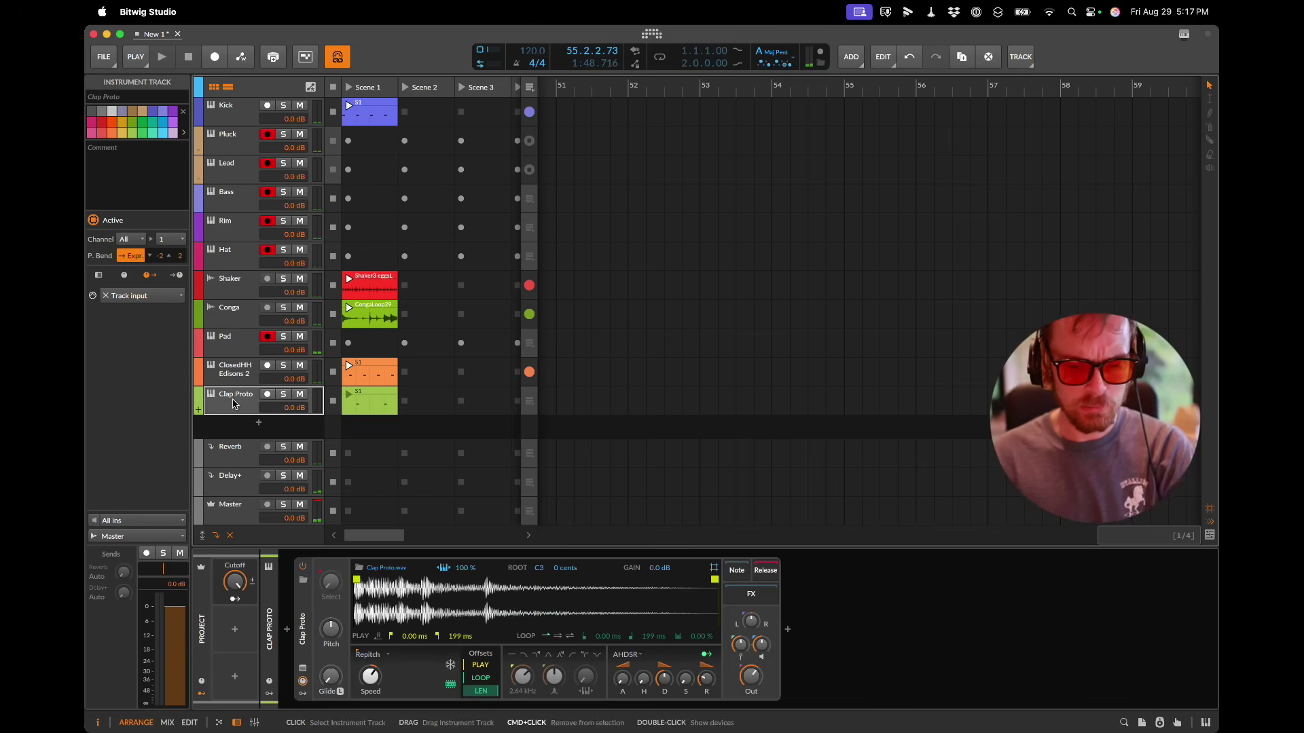
pyautogui.doubleClick(241, 432)
pyautogui.click(287, 630)
pyautogui.write('poly')
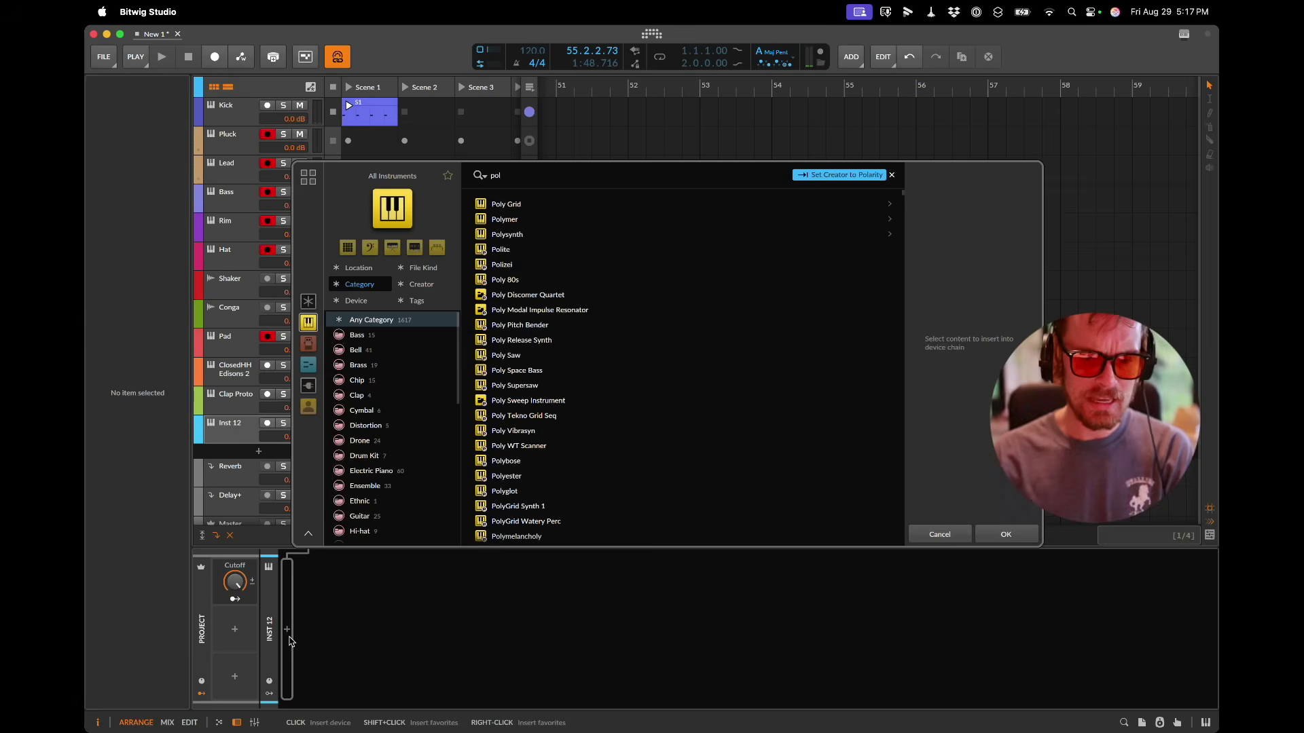
pyautogui.press('Down')
pyautogui.press('Return')
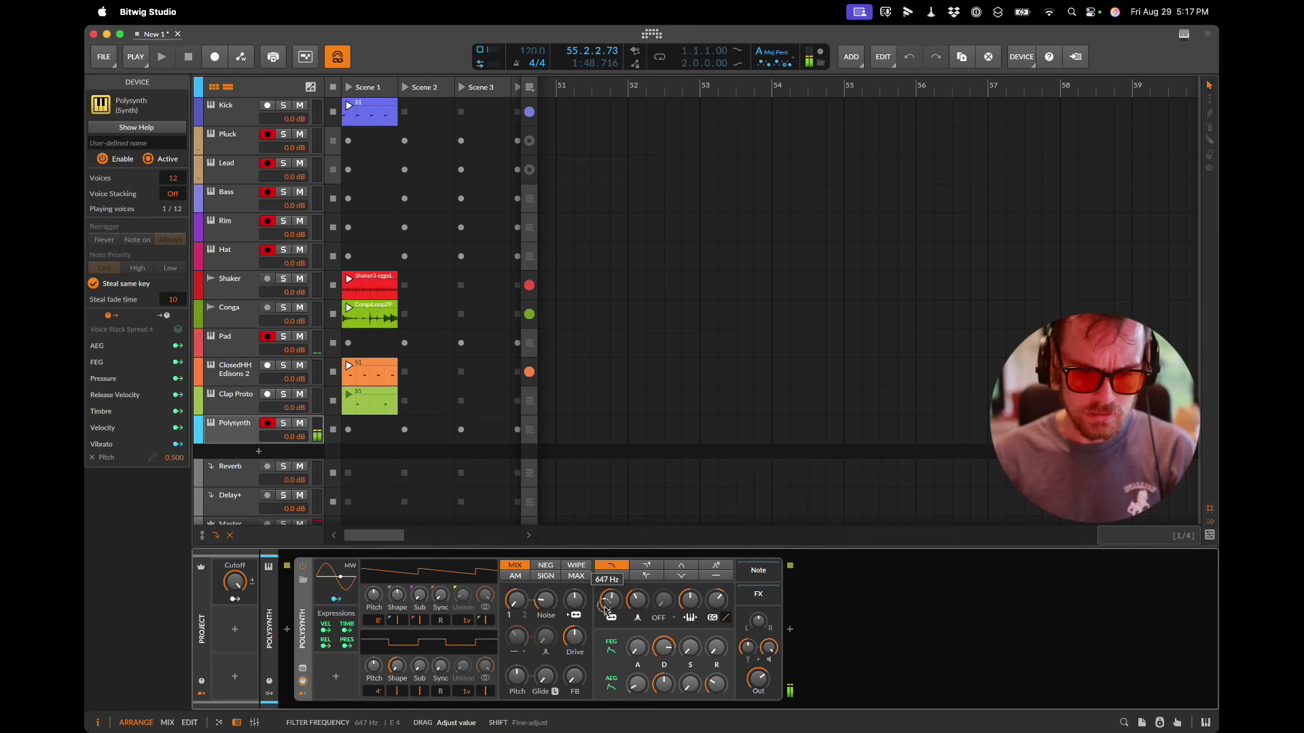
# Step: Shorten the Polysynth's filter envelope decay, adjust its filter envelope depth, and lower the filter frequency to about 41.6 Hz
pyautogui.moveTo(670, 664)
pyautogui.mouseDown()
pyautogui.moveTo(668, 679)
pyautogui.moveTo(667, 657)
pyautogui.mouseUp()
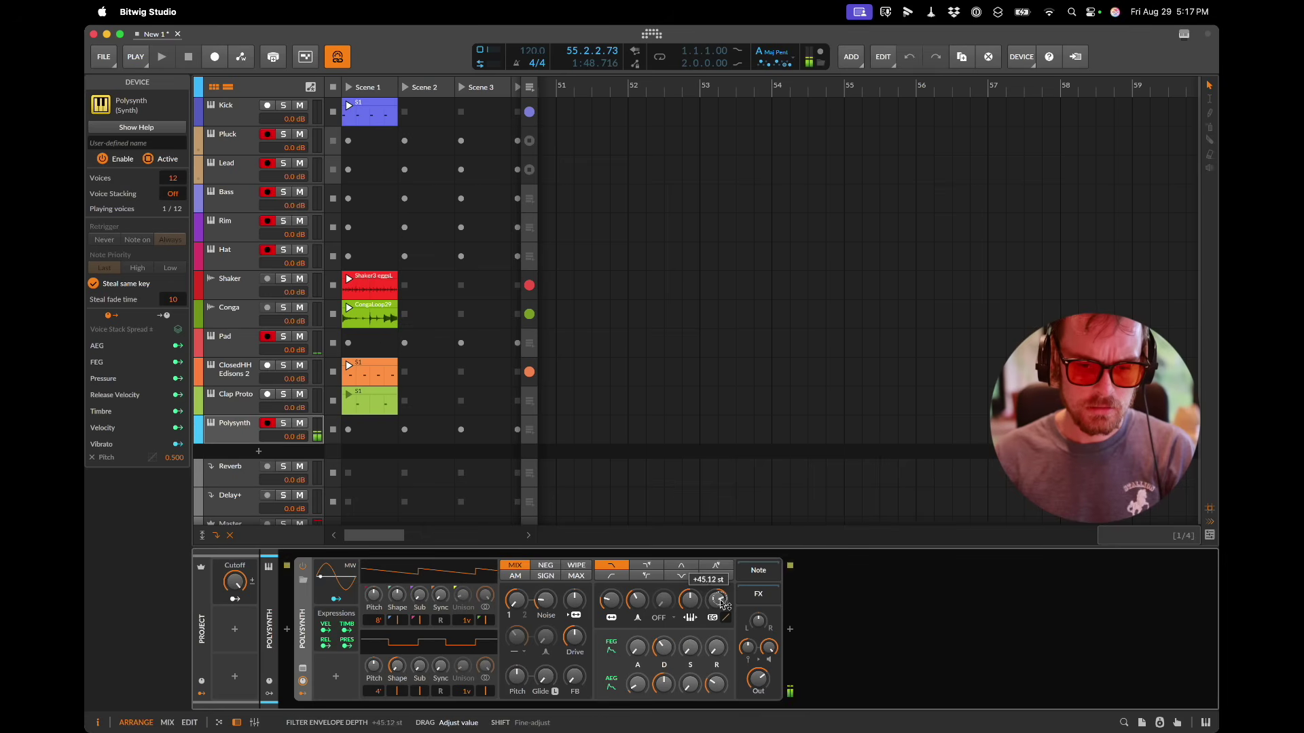
pyautogui.moveTo(724, 604); pyautogui.dragTo(730, 623)
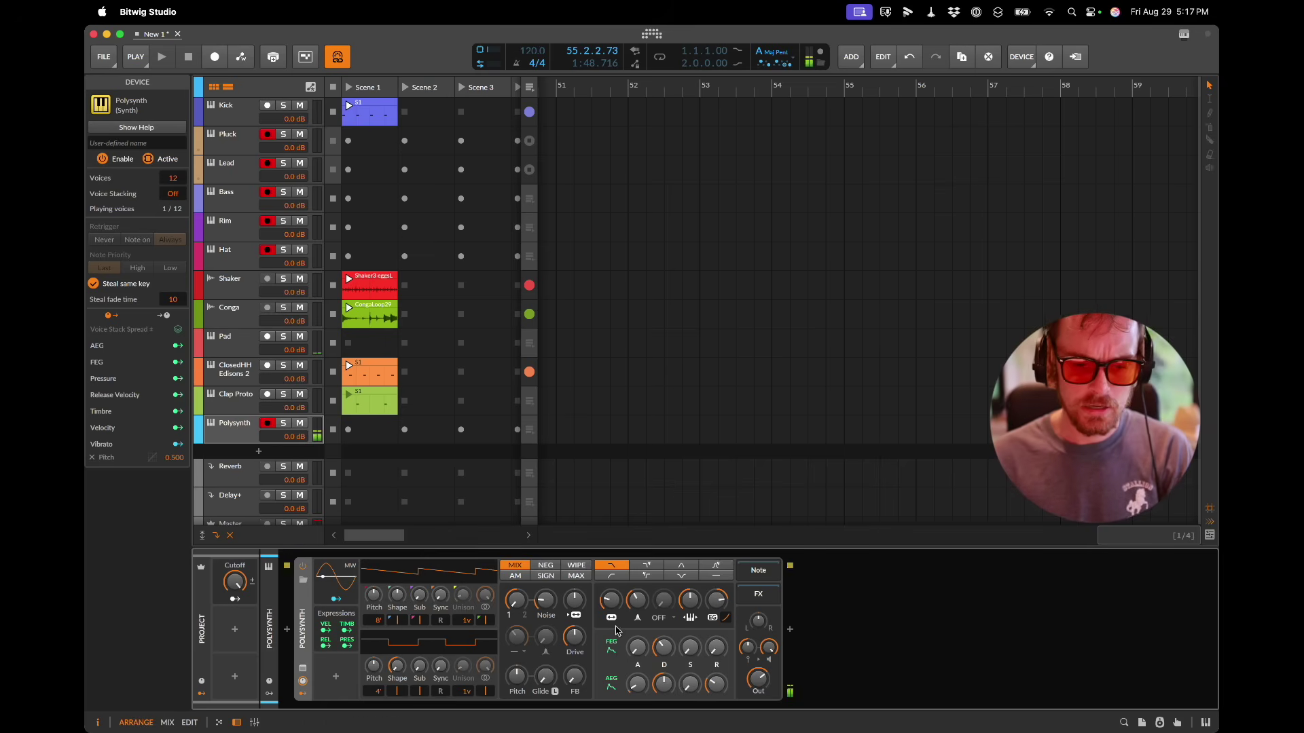
pyautogui.moveTo(609, 602); pyautogui.dragTo(609, 603)
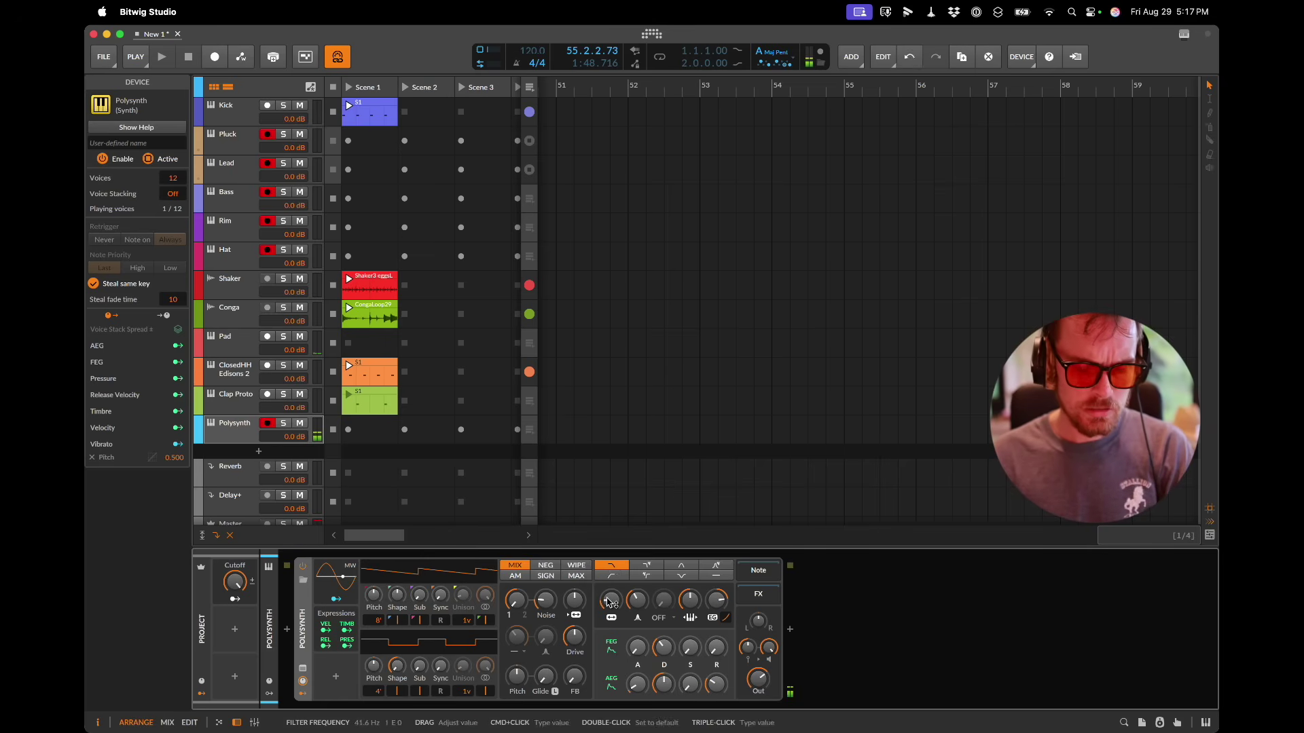
# Step: Switch to Words in Chrome and enter "/5 A B C D" on the empty line below the existing ones
pyautogui.press('super+Tab')
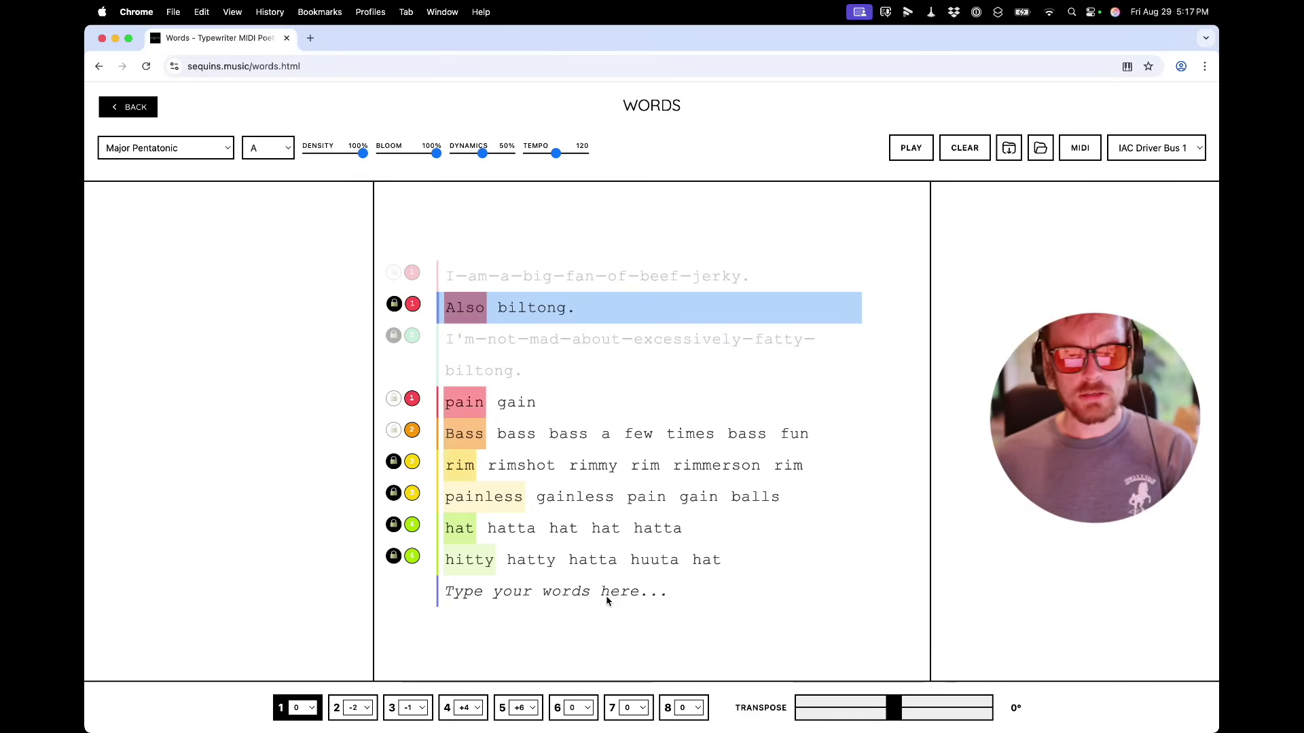
pyautogui.scroll(-5, 606, 601)
pyautogui.click(608, 601)
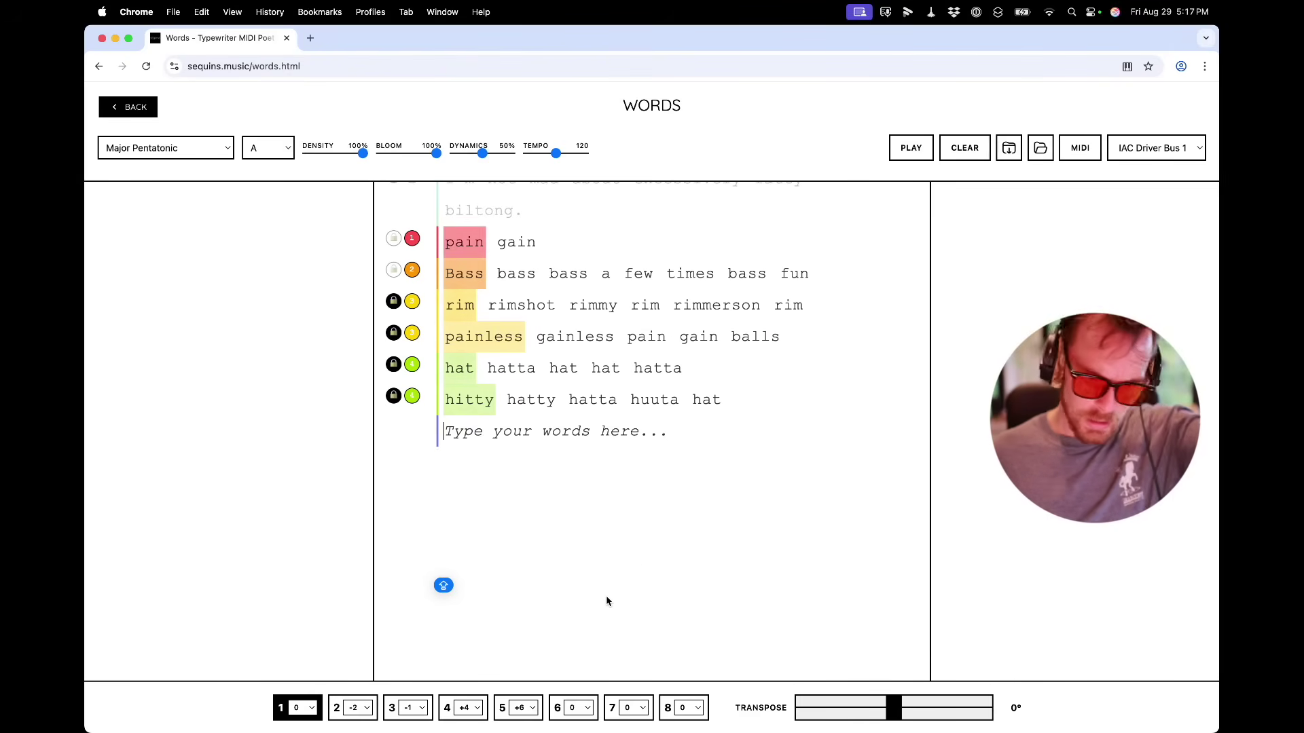
pyautogui.press('Up')
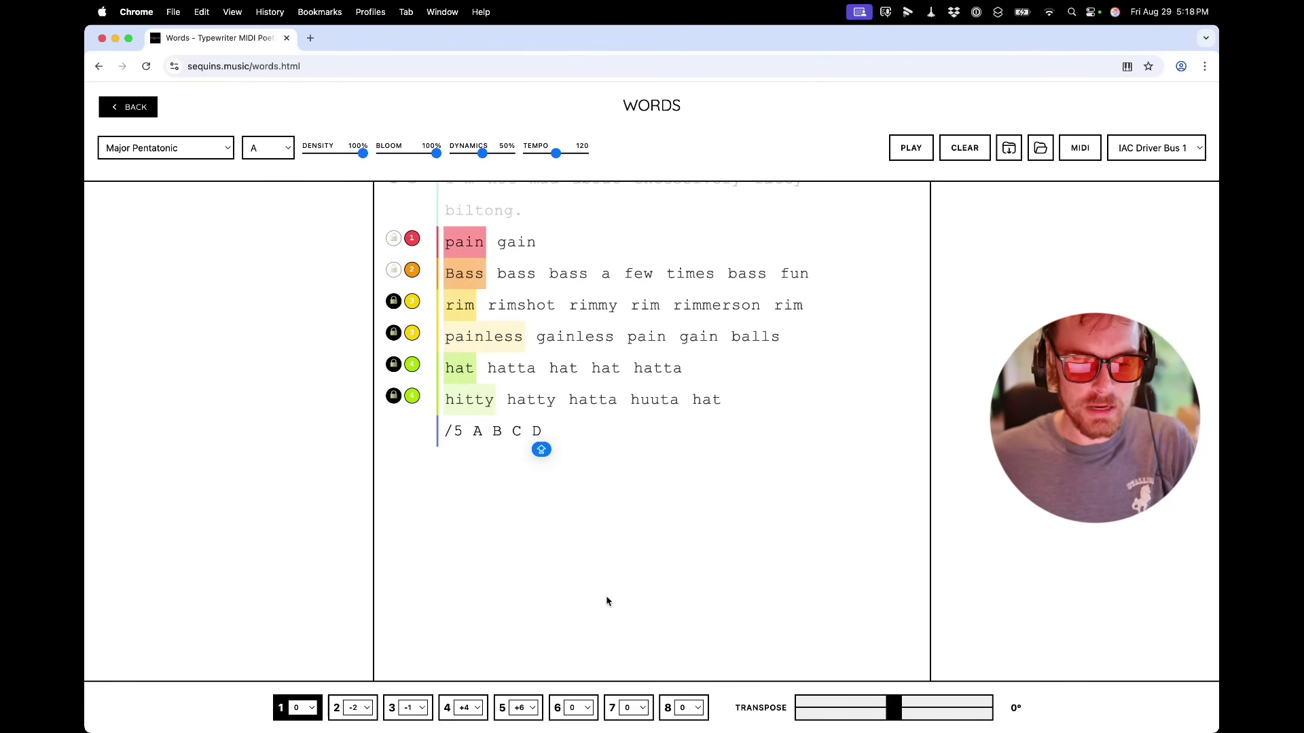
# Step: In Bitwig Studio, set the Polysynth track's note input to IAC Driver Bus 1 - Channel 5 and rename the track ARP
pyautogui.press('super+Tab')
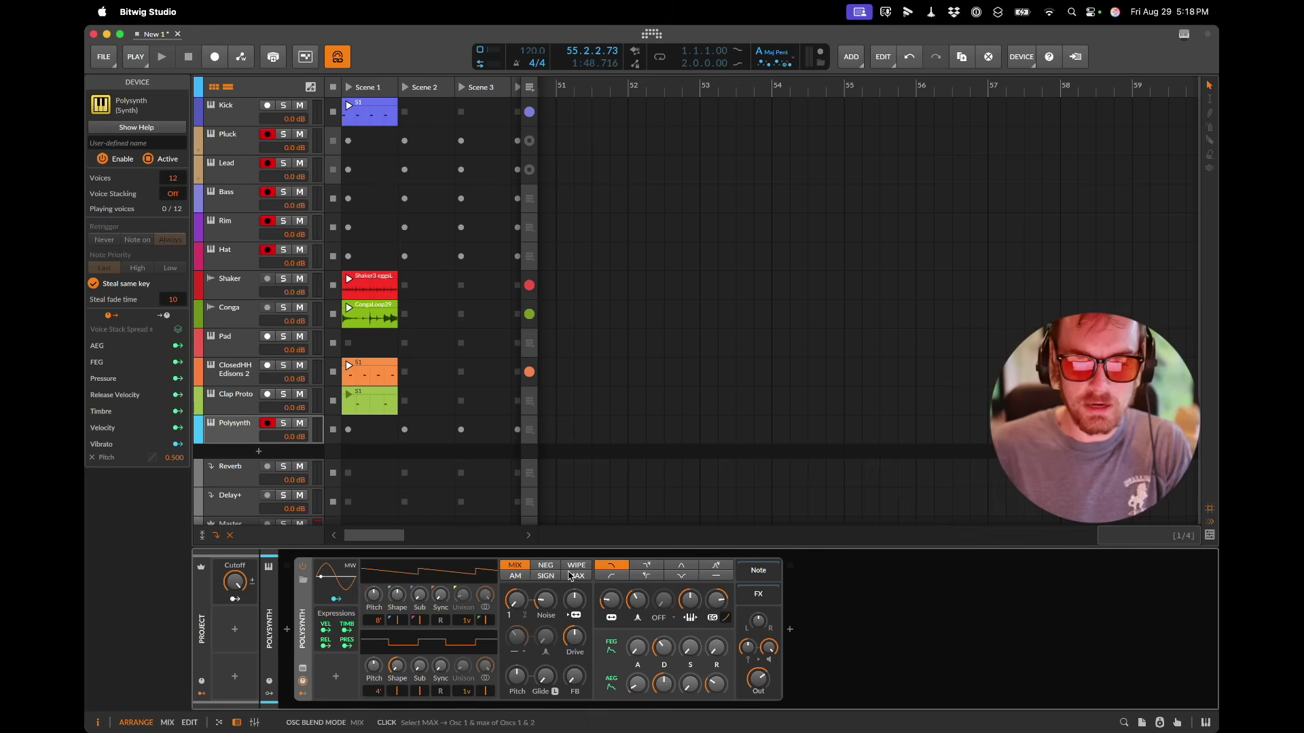
pyautogui.click(236, 436)
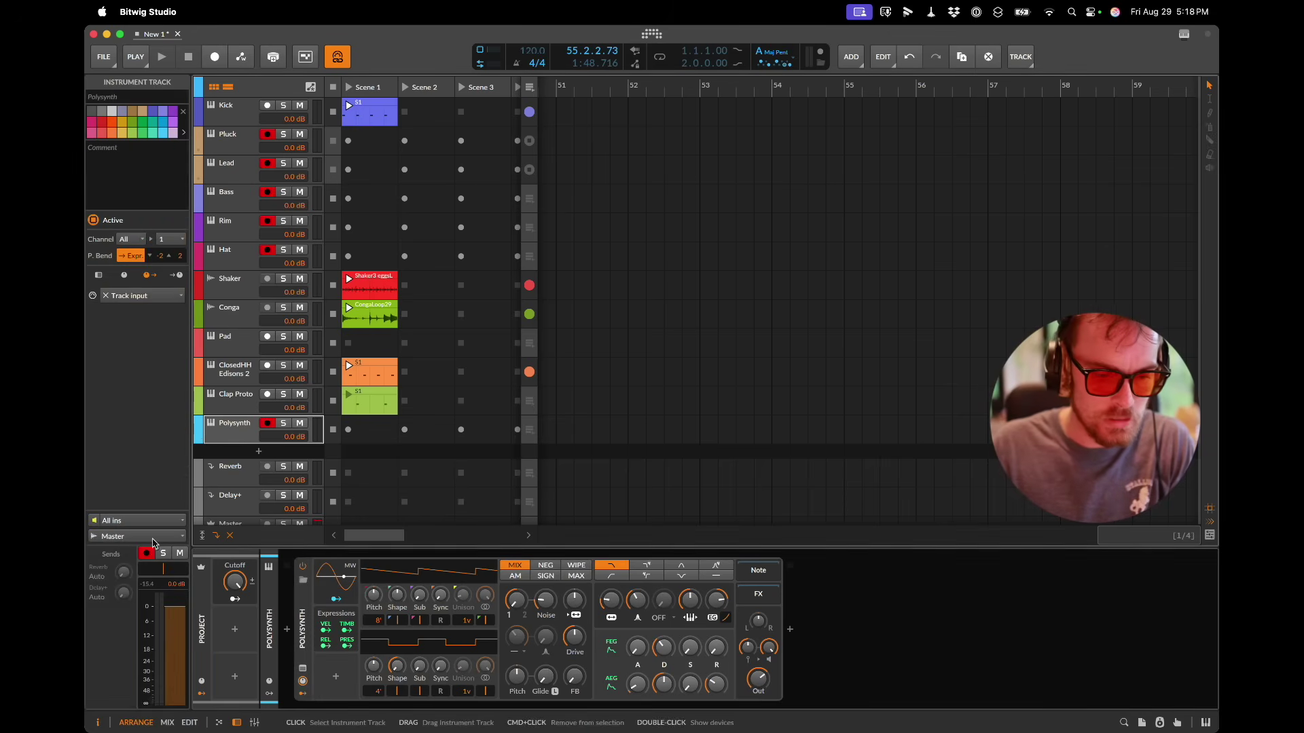
pyautogui.click(134, 520)
pyautogui.moveTo(203, 244)
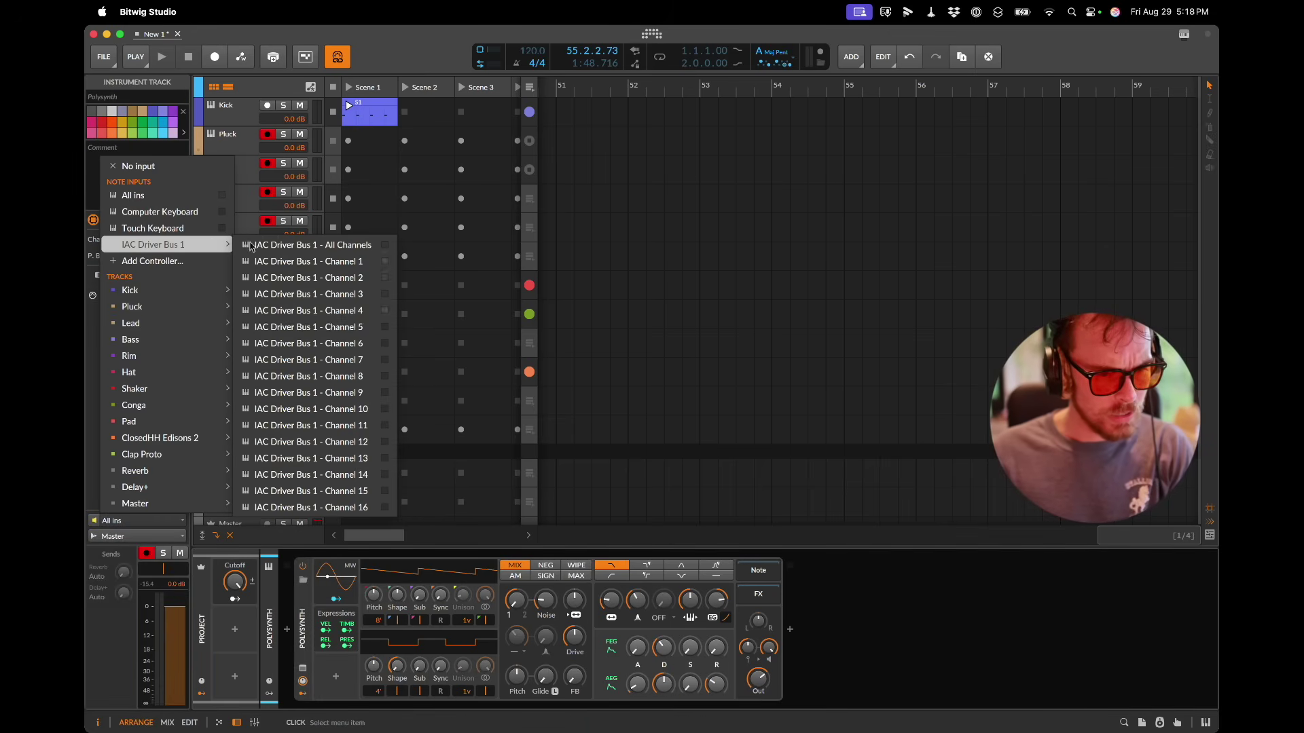
pyautogui.click(368, 332)
pyautogui.click(237, 433)
pyautogui.write('ARP')
pyautogui.press('Return')
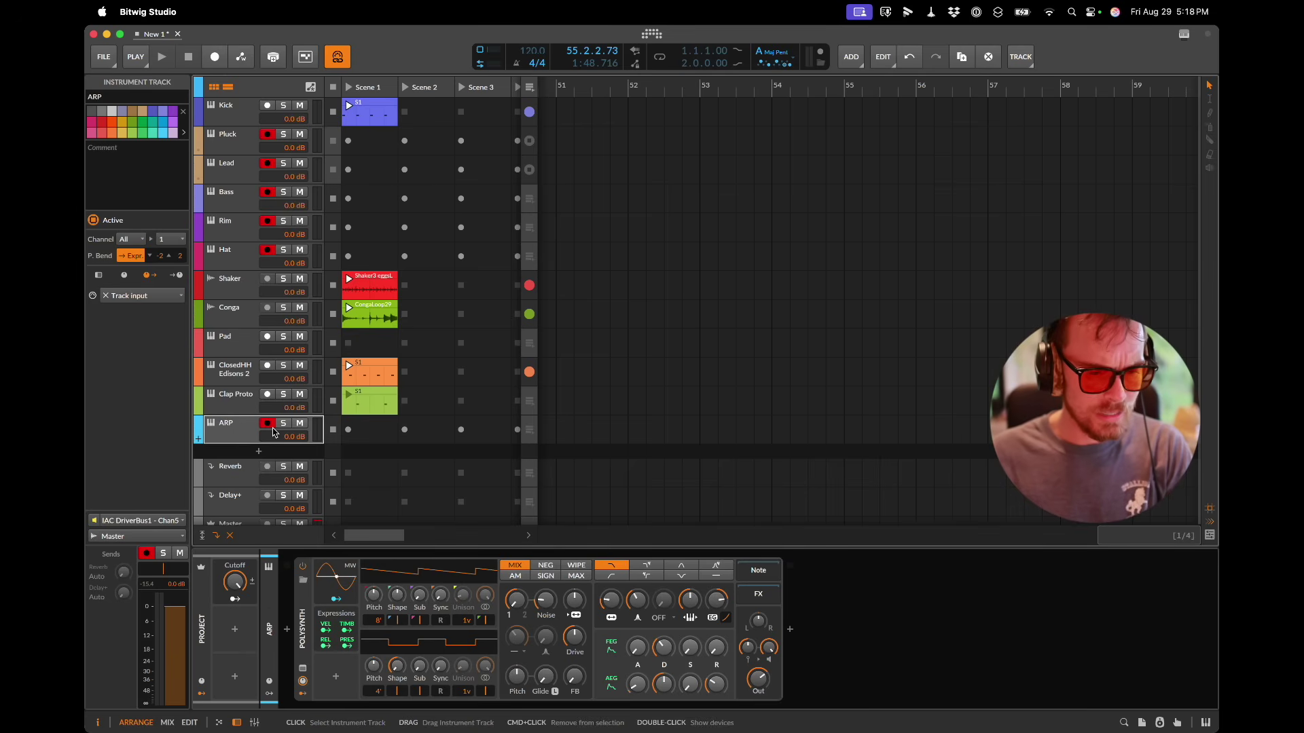
# Step: In Words, commit the "/5 A B C D" line and play it into Bitwig Studio
pyautogui.press('super+Tab')
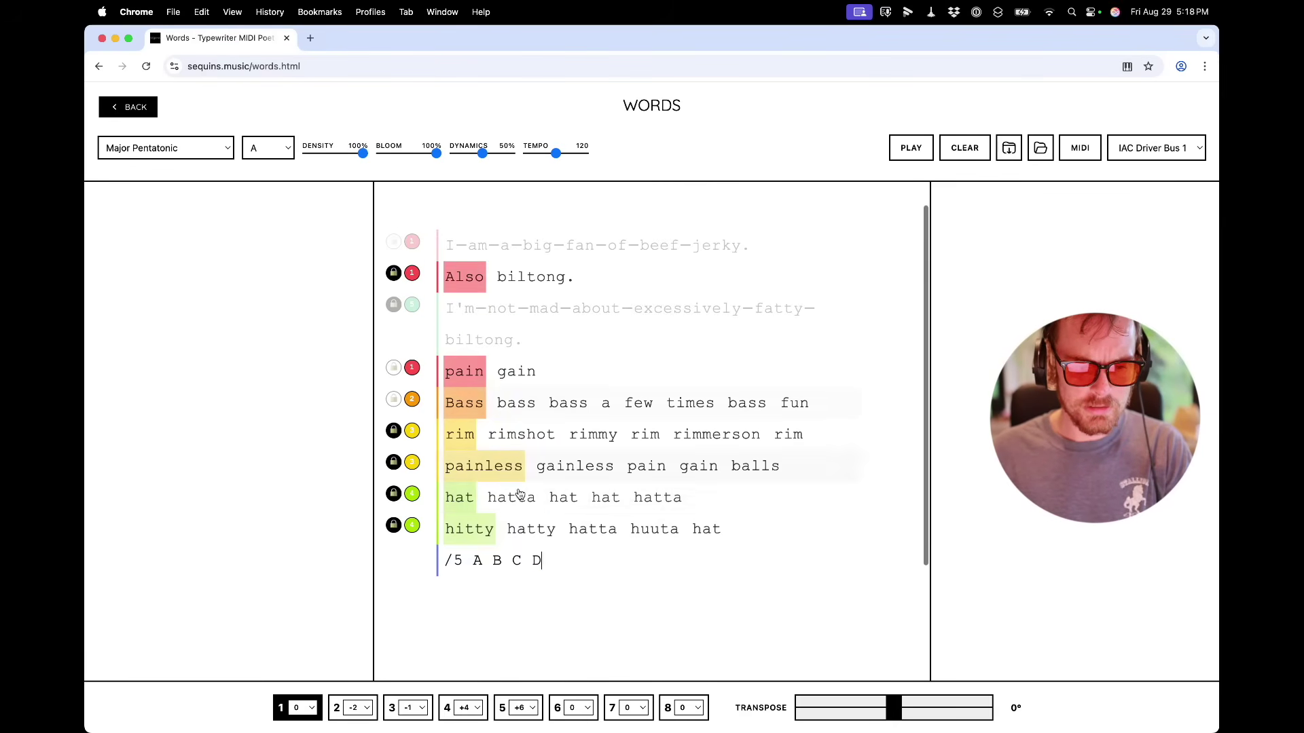
pyautogui.press('Return')
pyautogui.press('capslock')
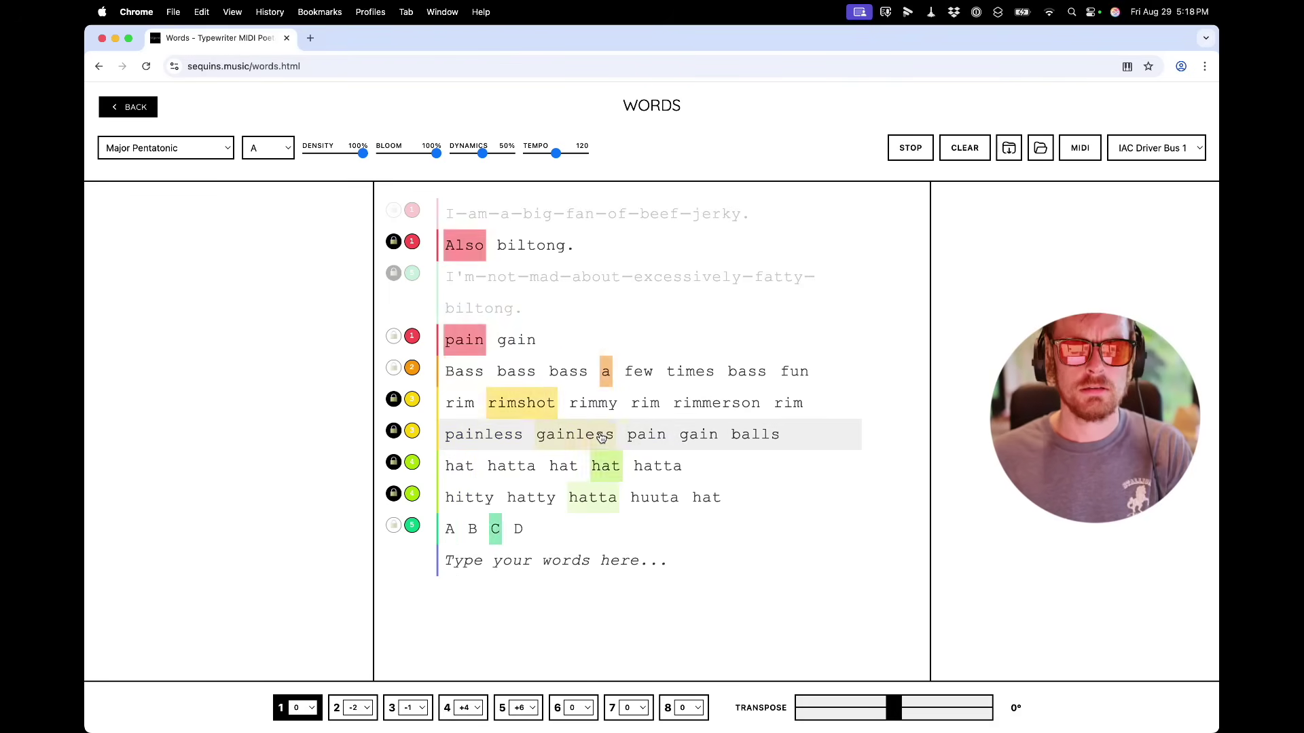
pyautogui.press('super+Tab')
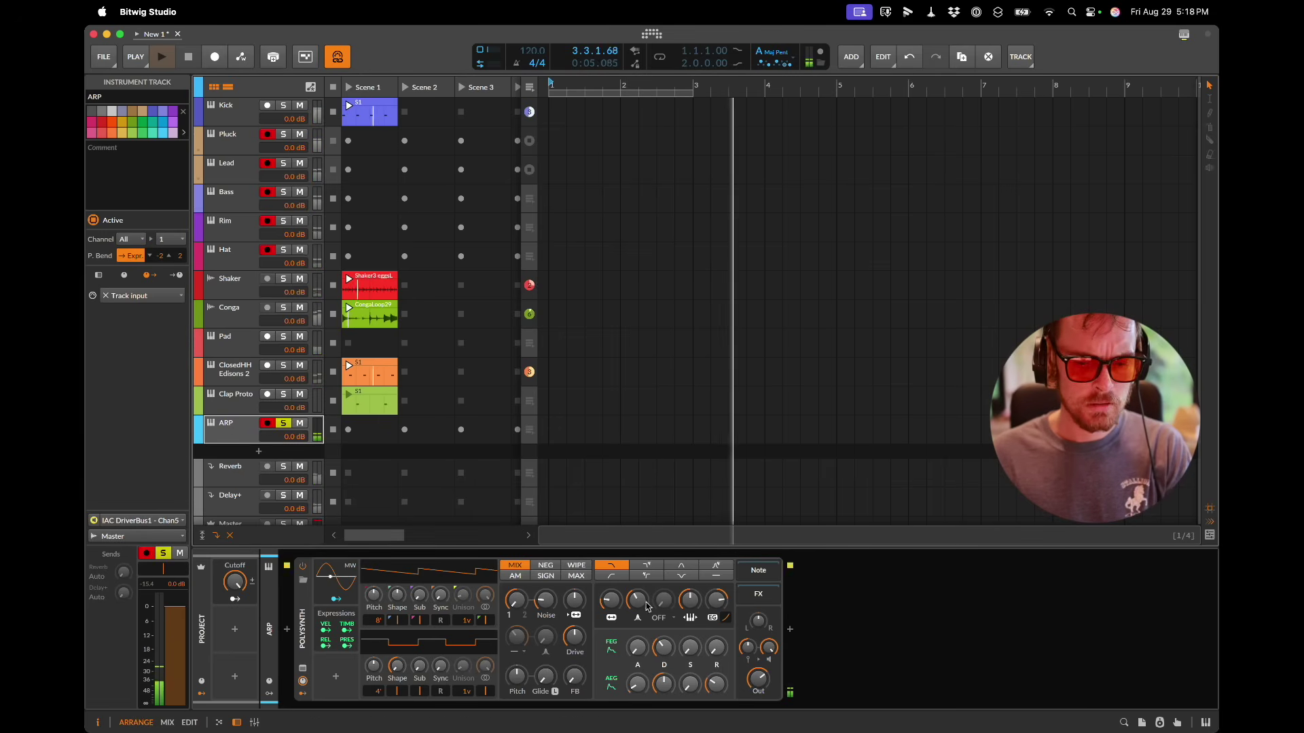
# Step: Back in Words, replace the B with F in the channel 5 line so it reads "A F C D"
pyautogui.press('super+Tab')
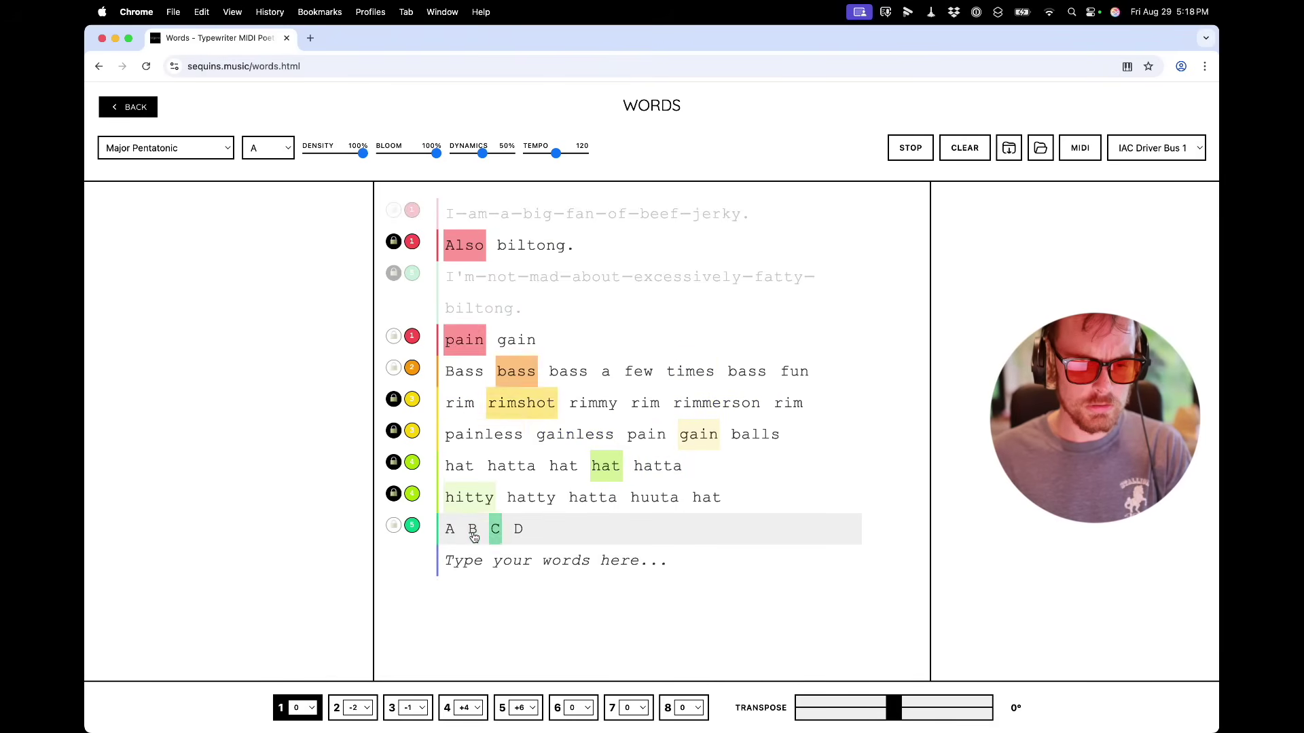
pyautogui.click(477, 536)
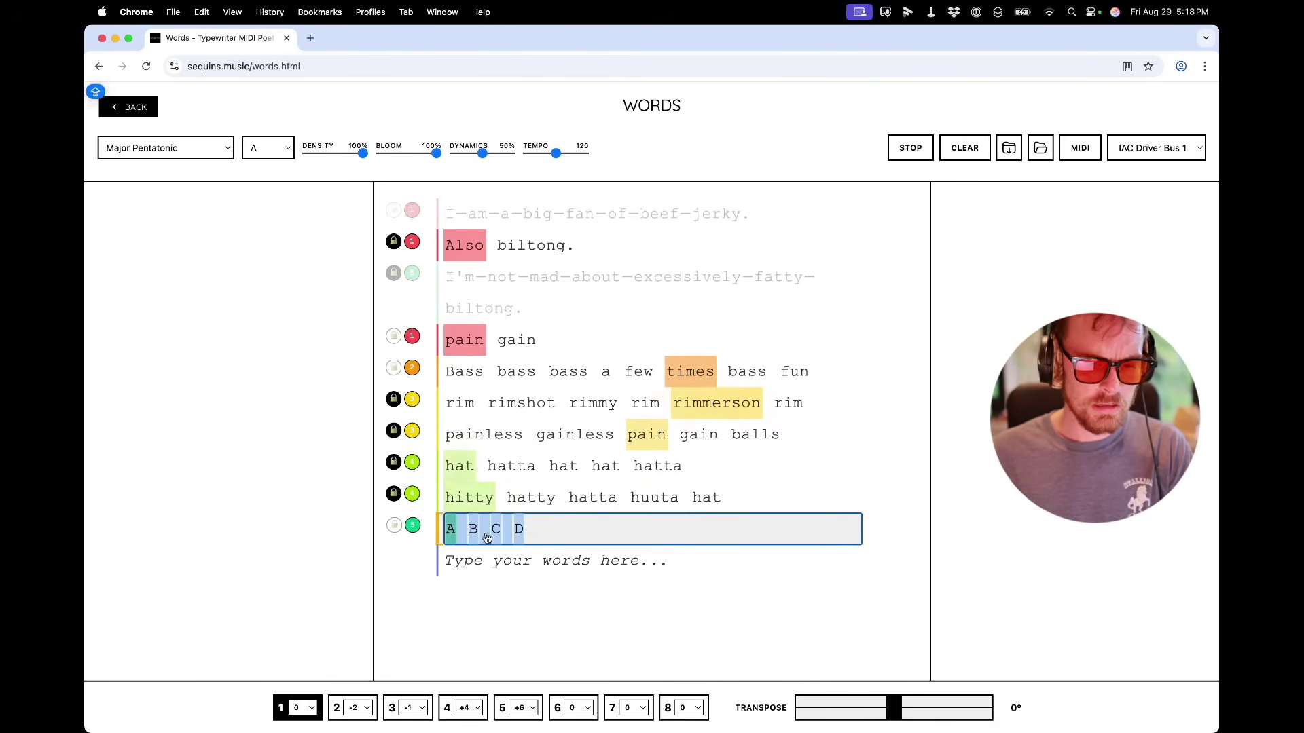
pyautogui.press('BackSpace')
pyautogui.write('F')
pyautogui.press('Return')
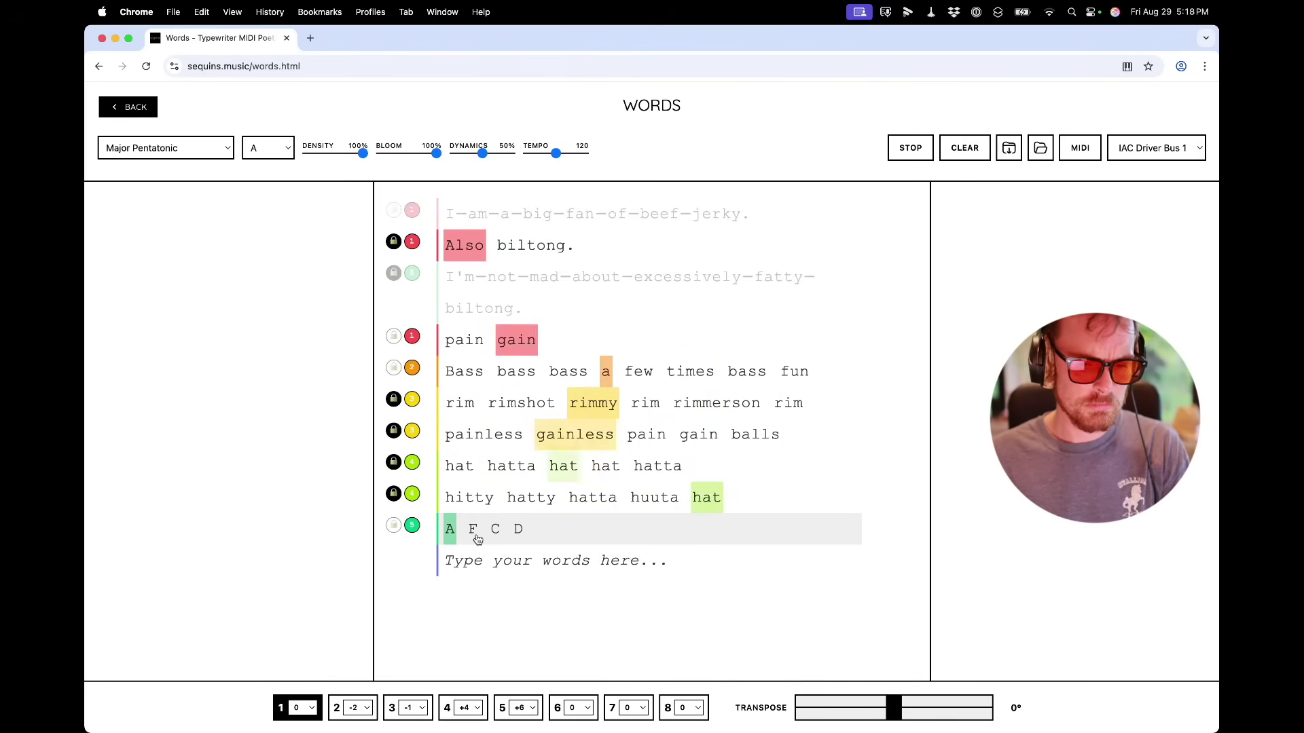
# Step: Append G to the channel 5 line, and replace it with T so the line reads "A F C D T"
pyautogui.click(524, 534)
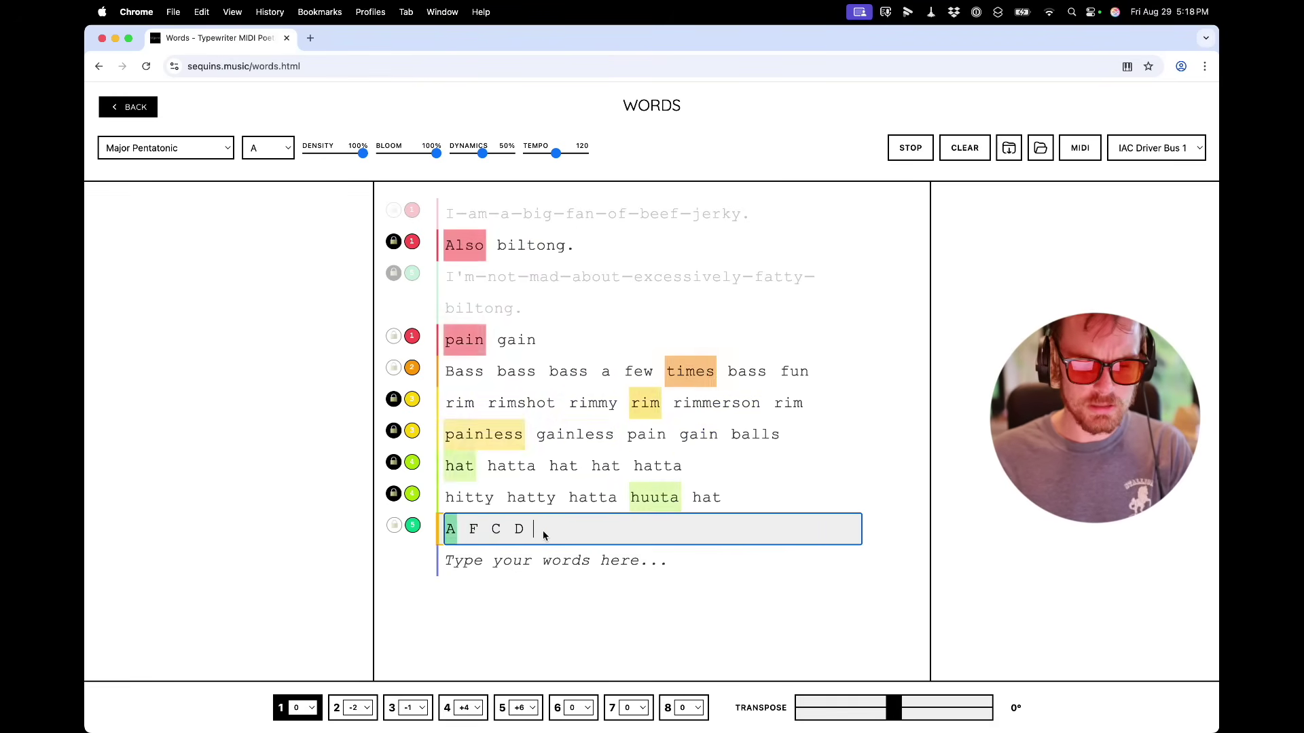
pyautogui.write('G')
pyautogui.press('Return')
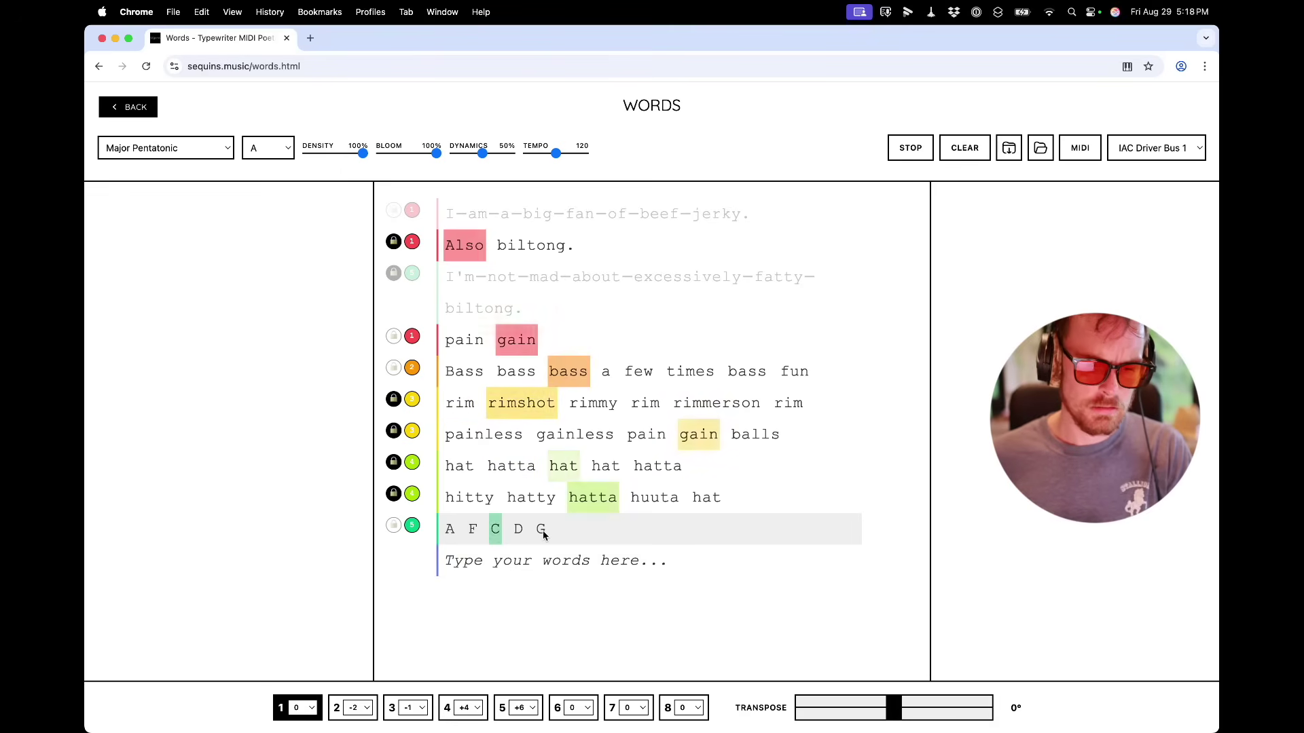
pyautogui.click(540, 535)
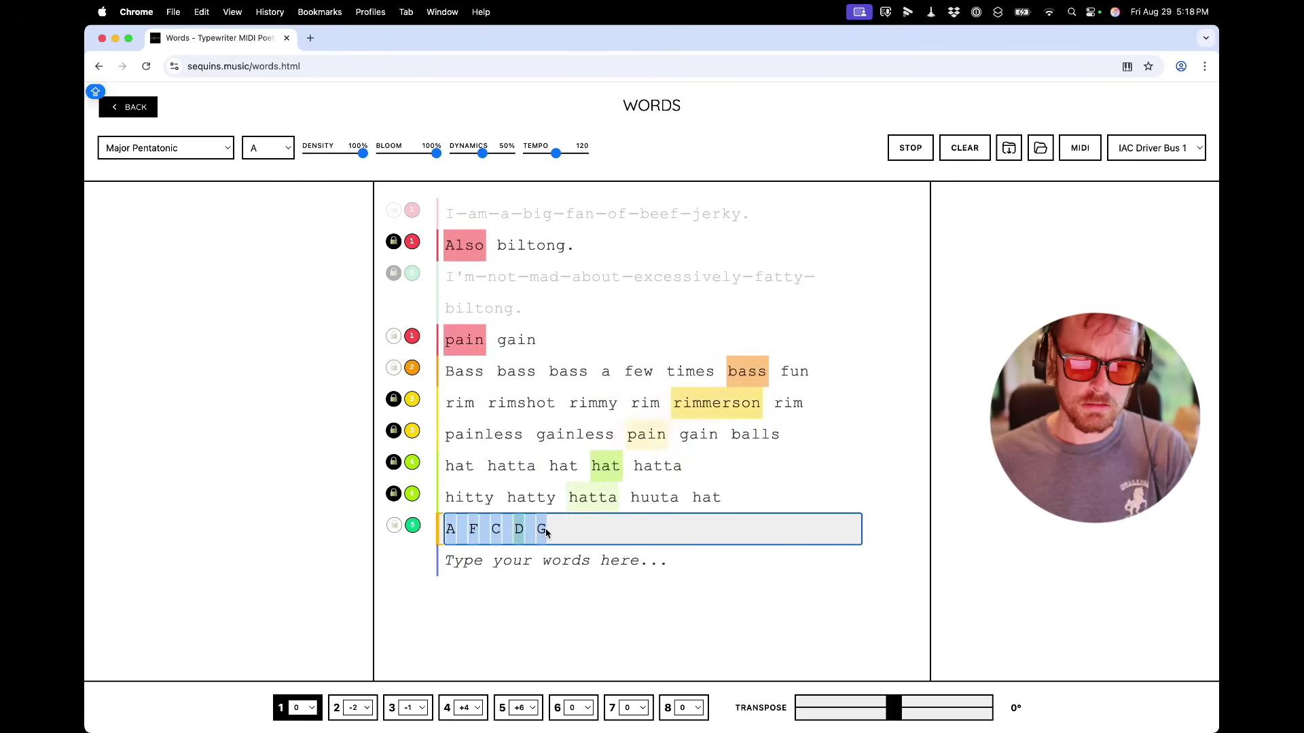
pyautogui.press('BackSpace')
pyautogui.write('T')
pyautogui.press('Return')
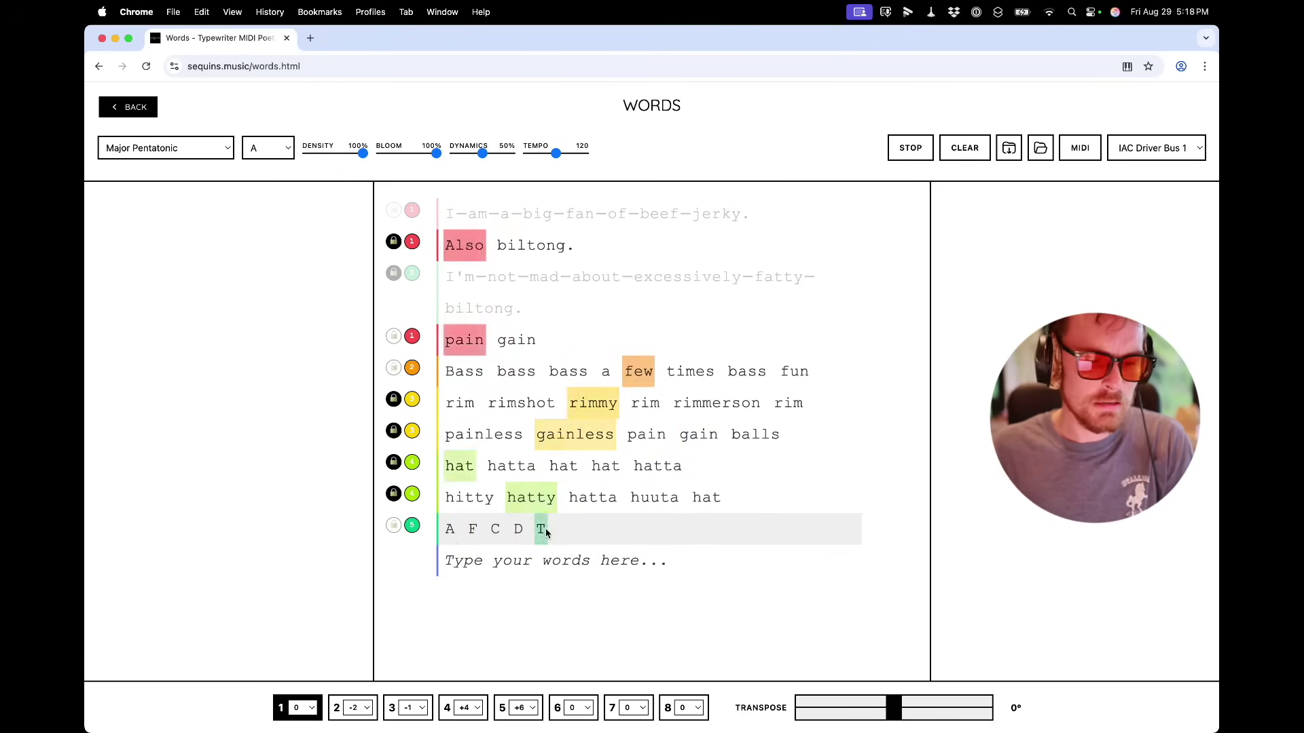
# Step: In Bitwig Studio, add a Random modulator to the ARP Polysynth with Note trigger and Hold timebase, modulating pan by -0.69
pyautogui.press('super+Tab')
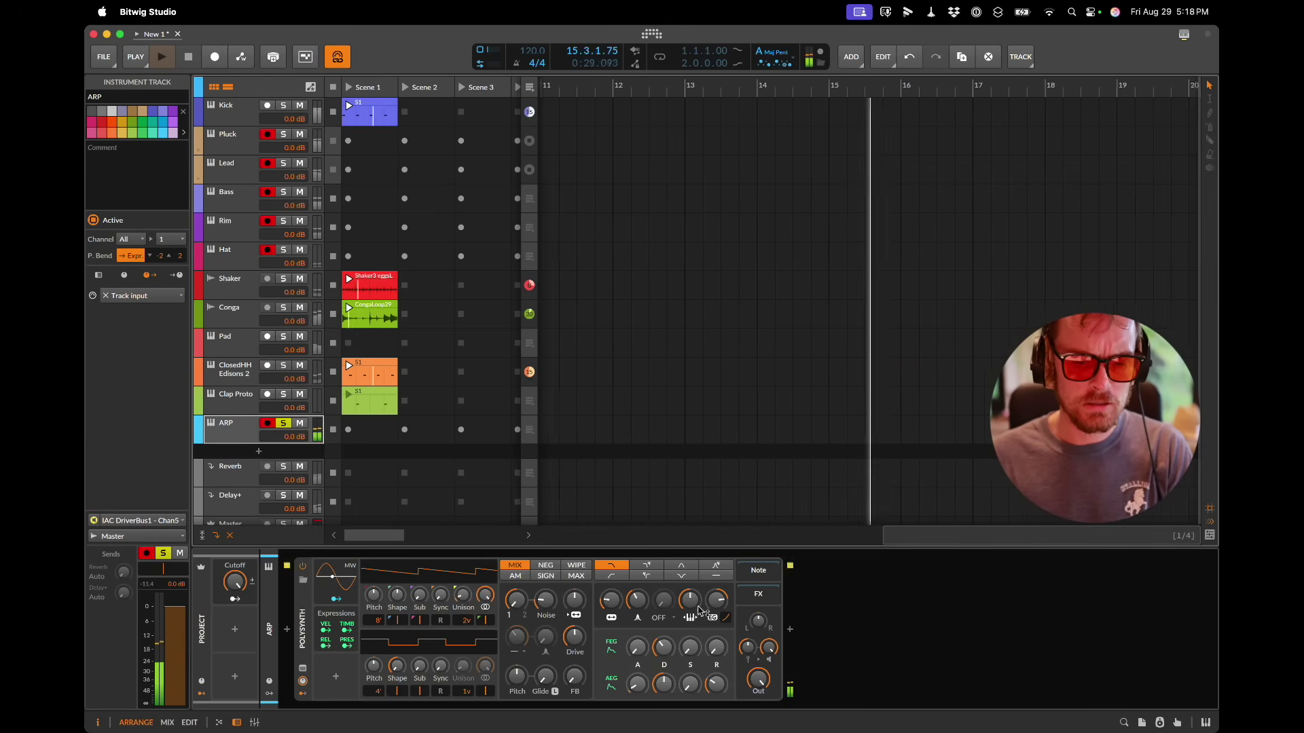
pyautogui.moveTo(614, 604)
pyautogui.click(337, 676)
pyautogui.write('rand')
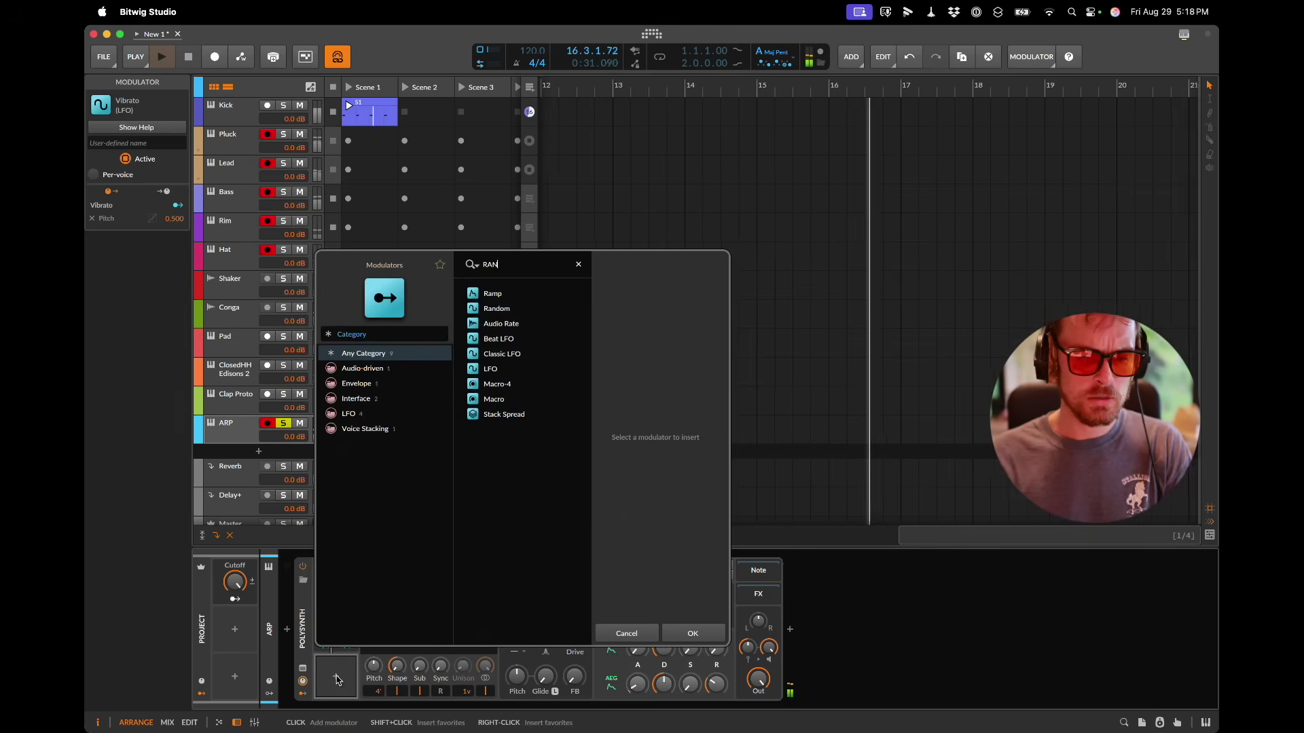
pyautogui.press('Return')
pyautogui.click(405, 690)
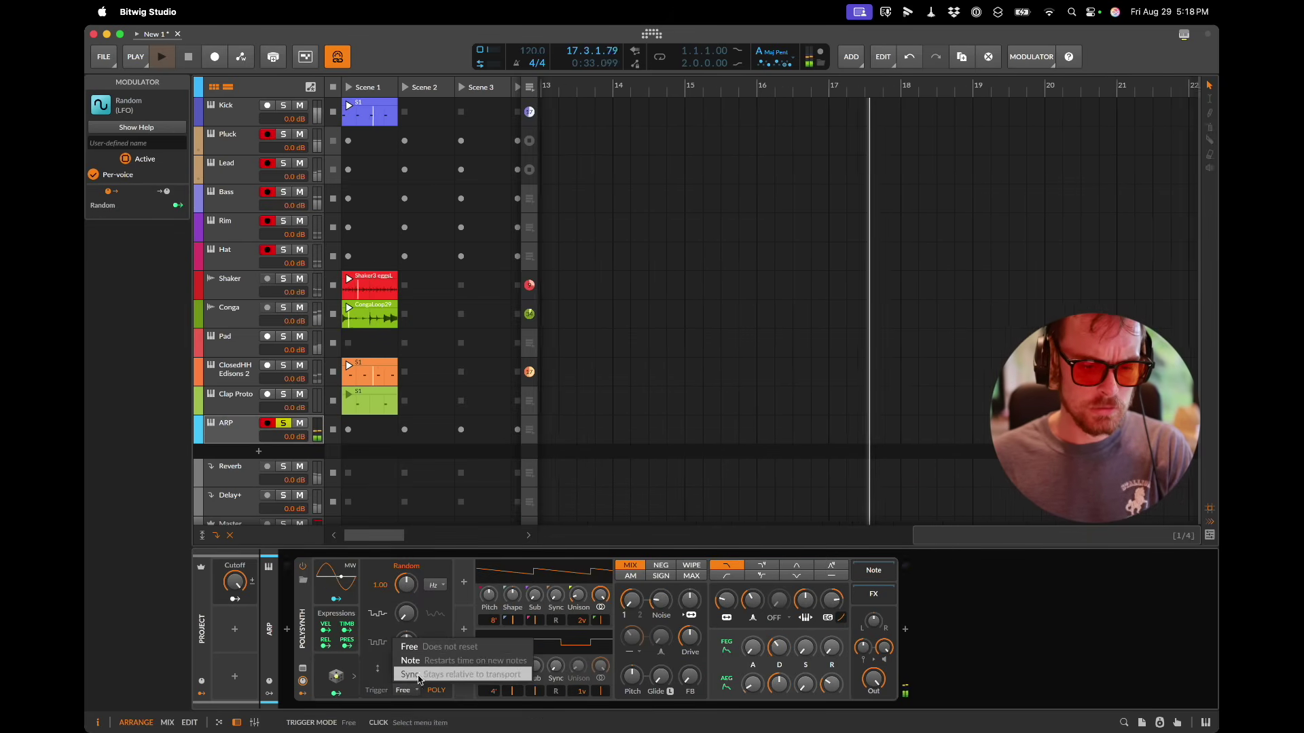
pyautogui.click(410, 661)
pyautogui.click(445, 582)
pyautogui.click(451, 575)
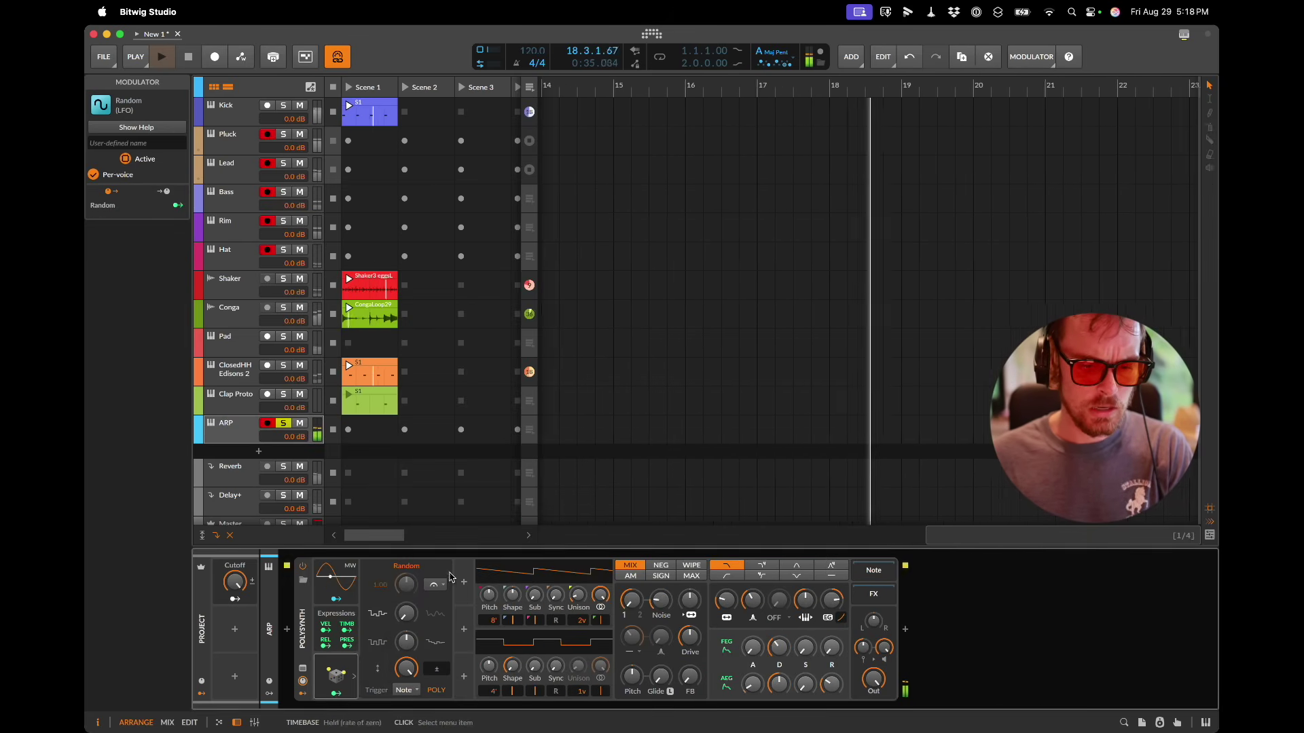
pyautogui.click(337, 694)
pyautogui.moveTo(874, 621); pyautogui.dragTo(874, 645)
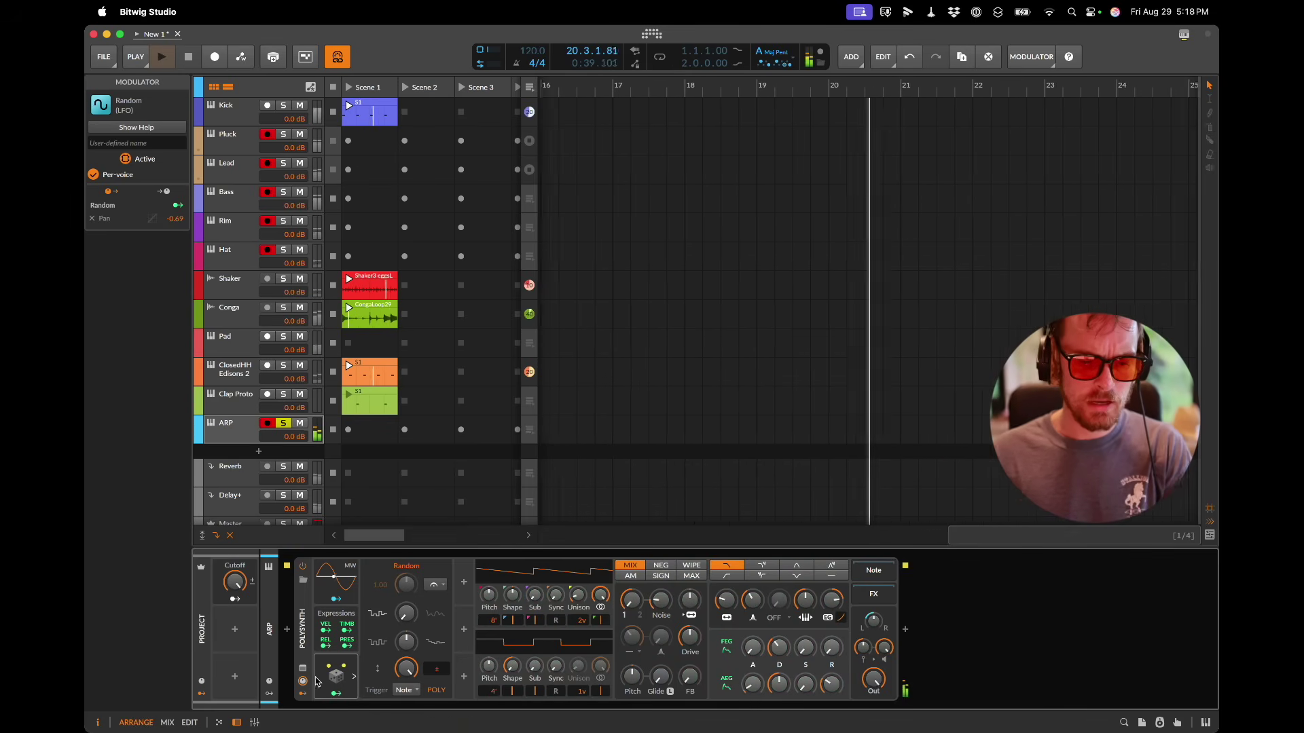
# Step: Duplicate the Random modulator and map the copy to the Polysynth's filter frequency with an amount of 12.50 st
pyautogui.press('super+d')
pyautogui.click(476, 693)
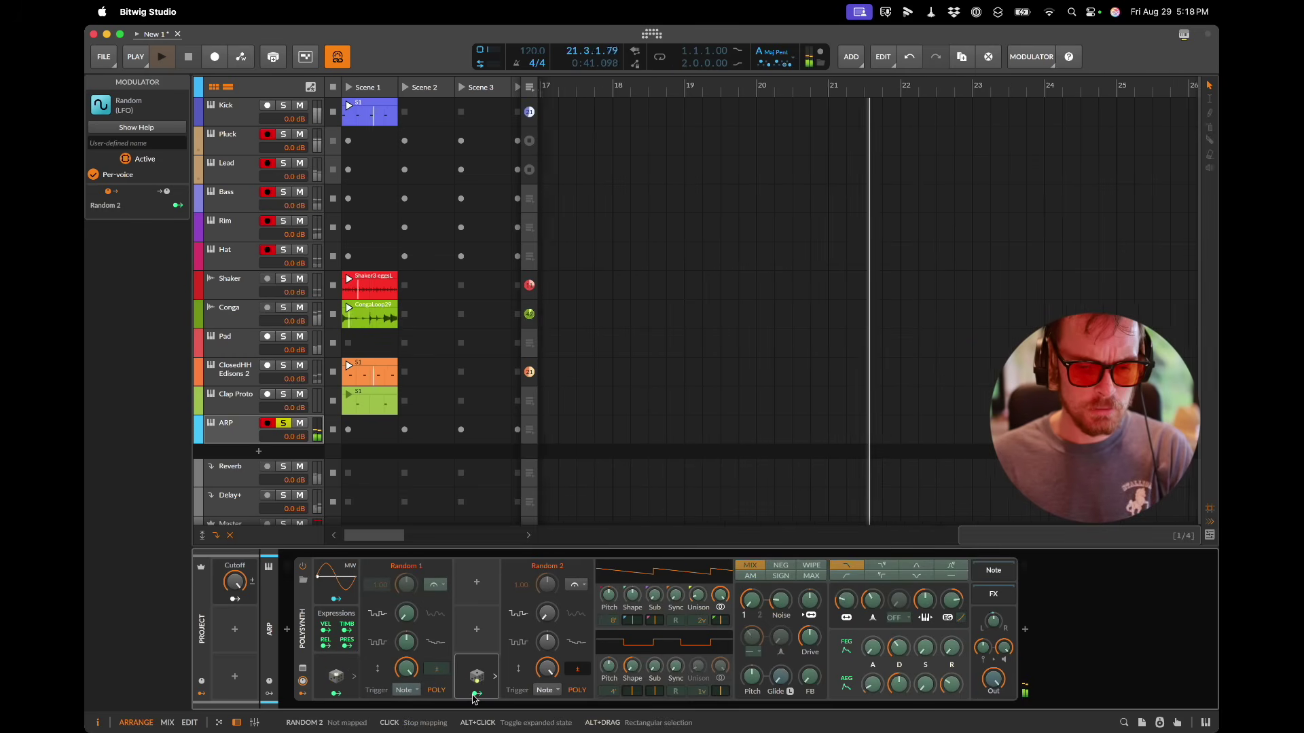
pyautogui.moveTo(846, 601); pyautogui.dragTo(850, 609)
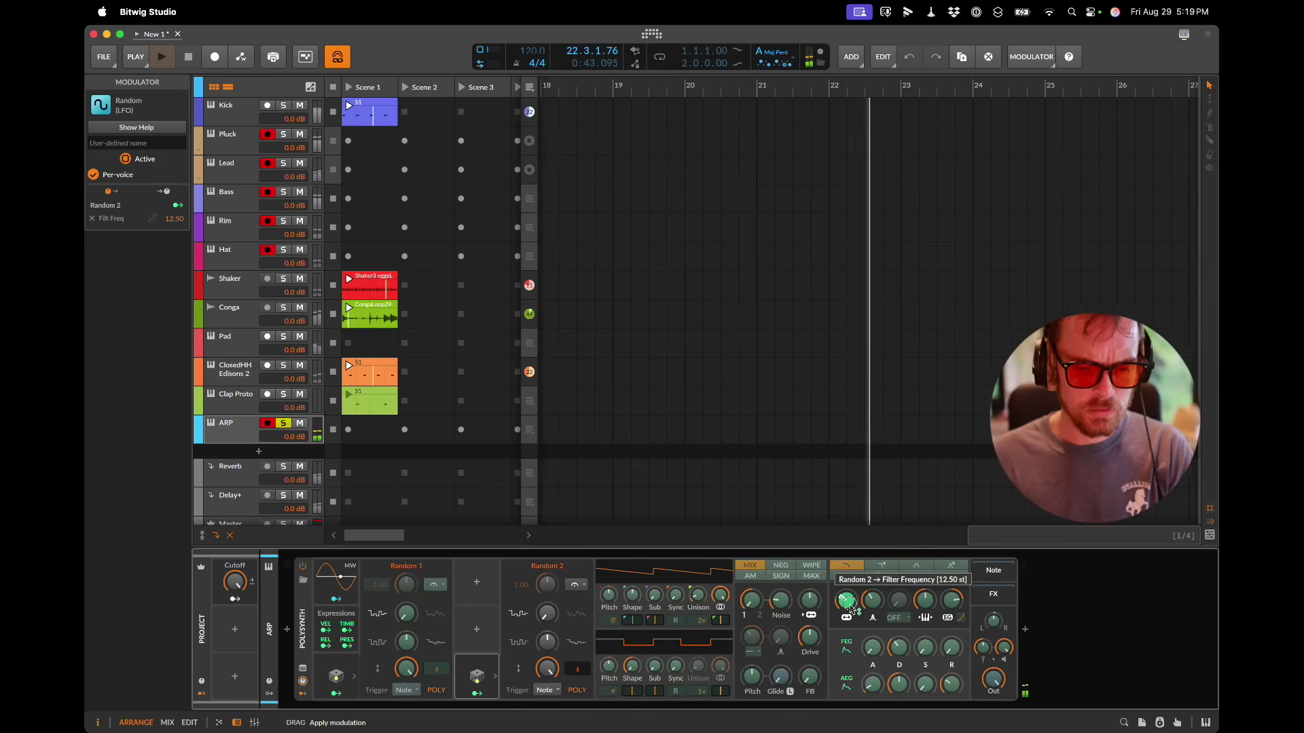
# Step: Duplicate the Random modulator again and map the new copy to the filter envelope depth with an amount of 14.40 st
pyautogui.press('super+d')
pyautogui.click(477, 645)
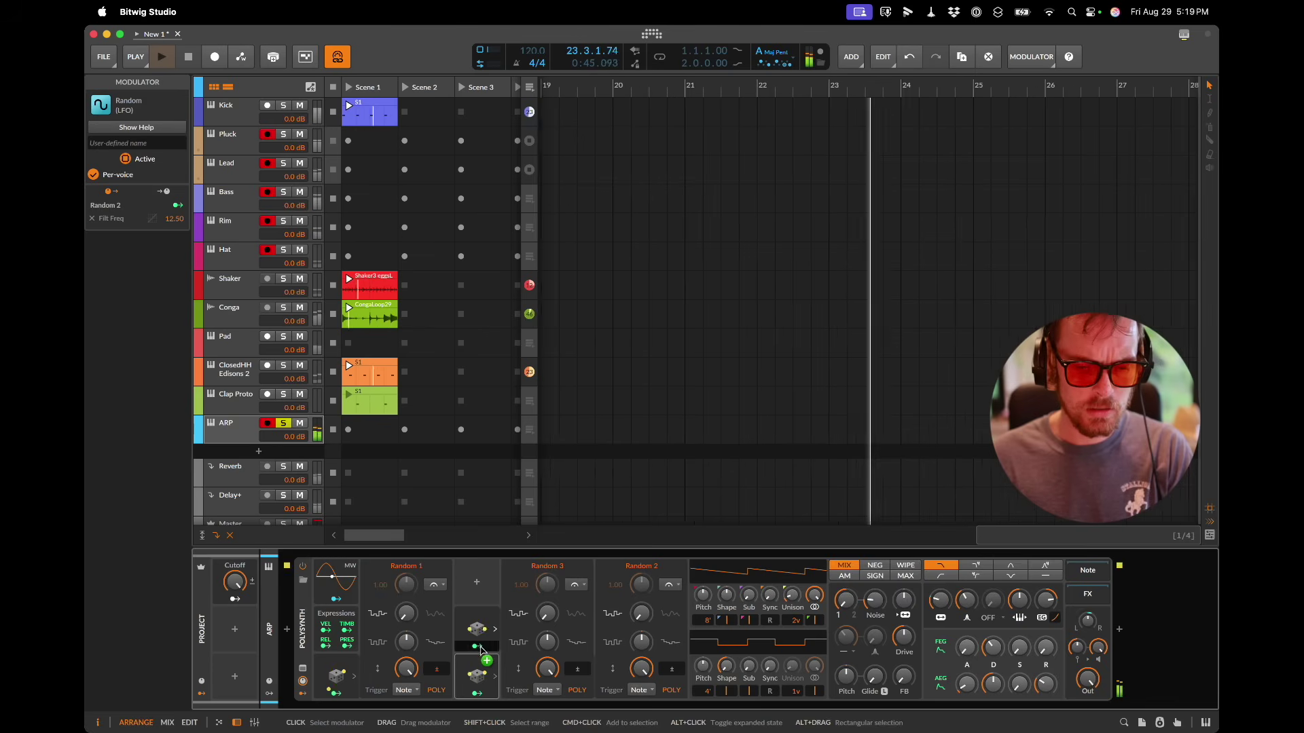
pyautogui.moveTo(1046, 601); pyautogui.dragTo(1049, 606)
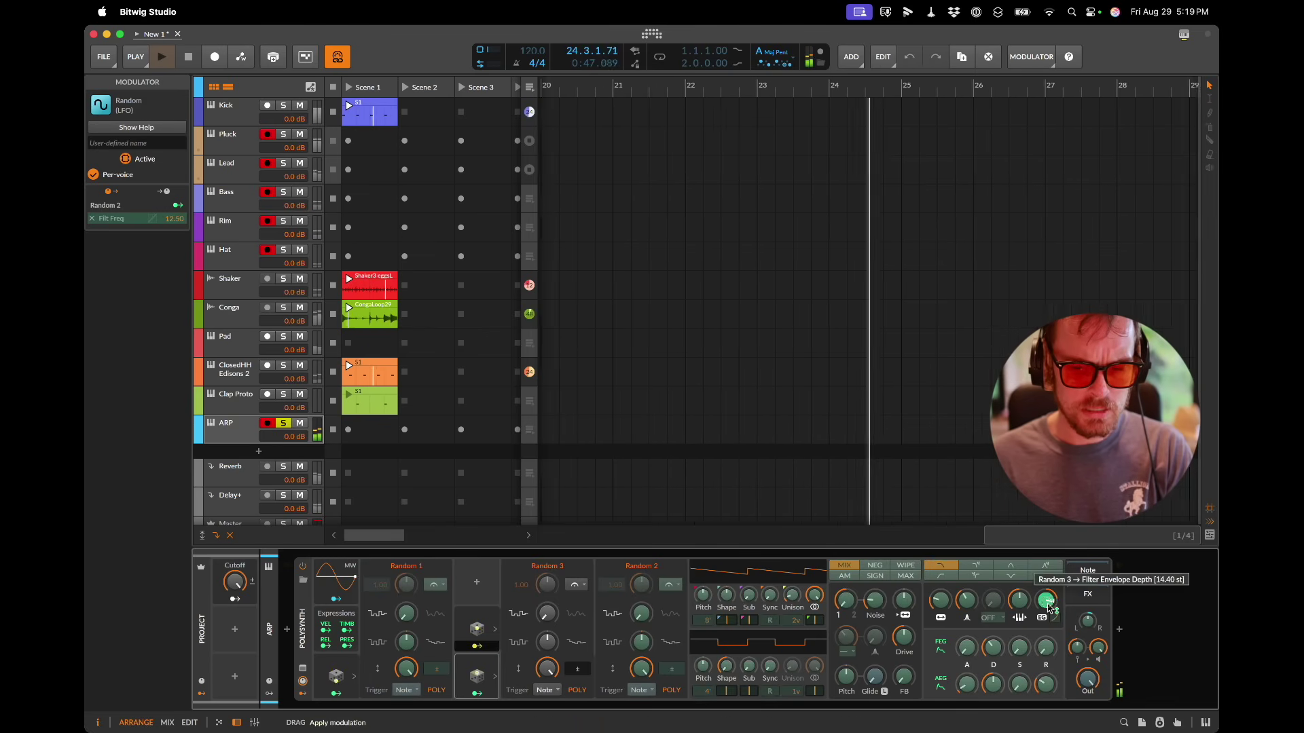
pyautogui.click(1111, 638)
# Step: Set the ARP track's Reverb send to about -11.2 dB, raise its Delay+ send, and unsolo the track
pyautogui.click(225, 431)
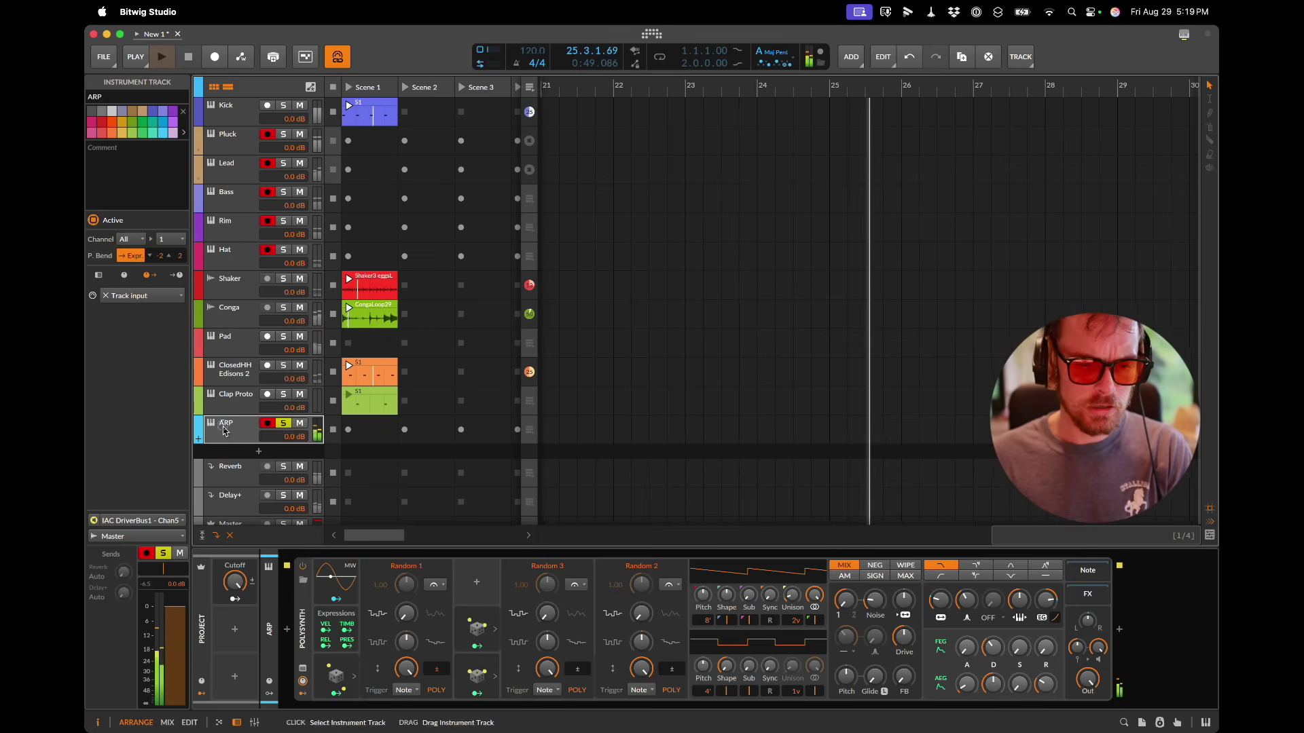
pyautogui.moveTo(119, 578)
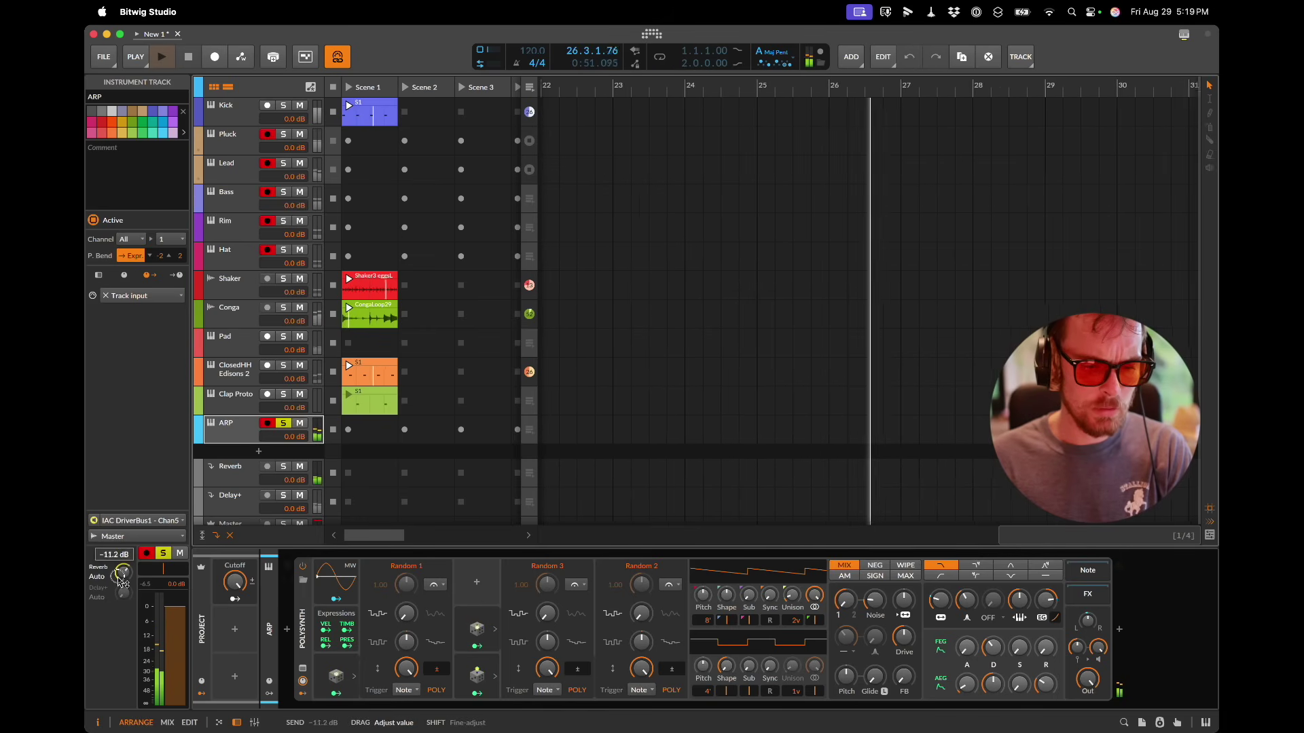
pyautogui.moveTo(119, 581); pyautogui.dragTo(122, 594)
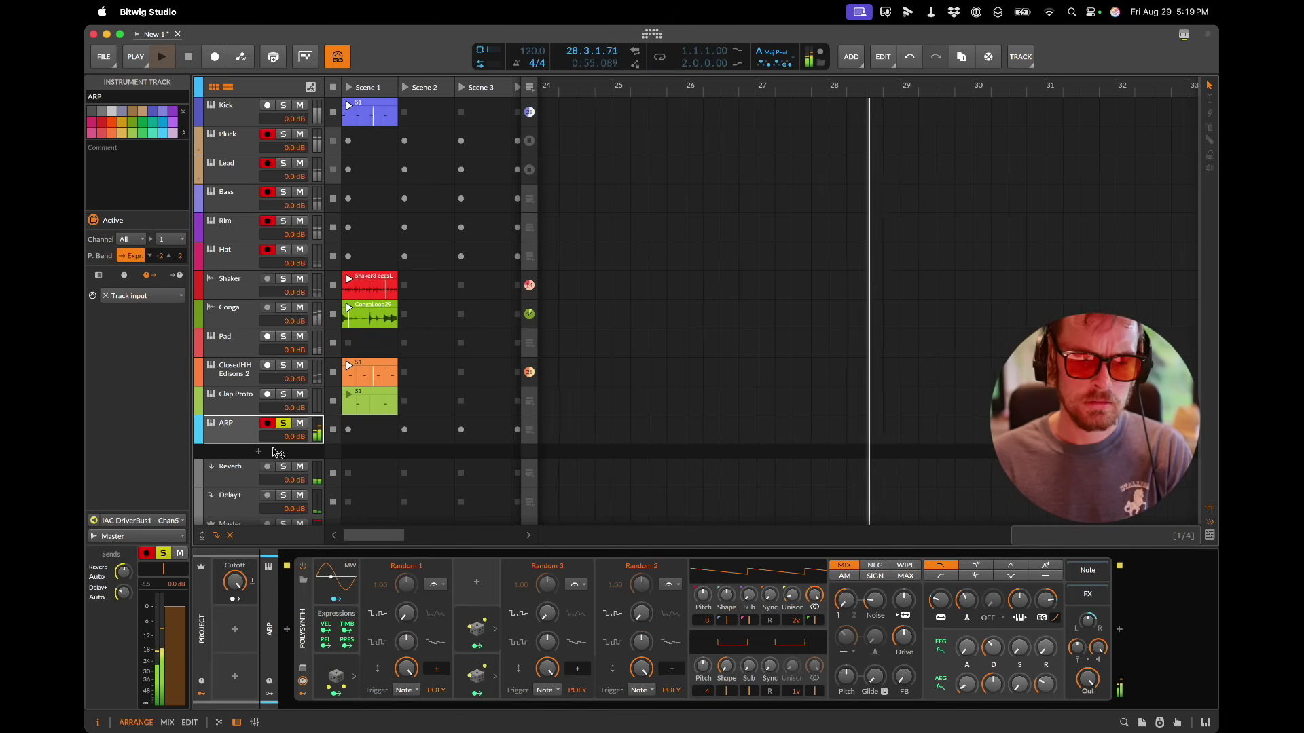
pyautogui.click(285, 425)
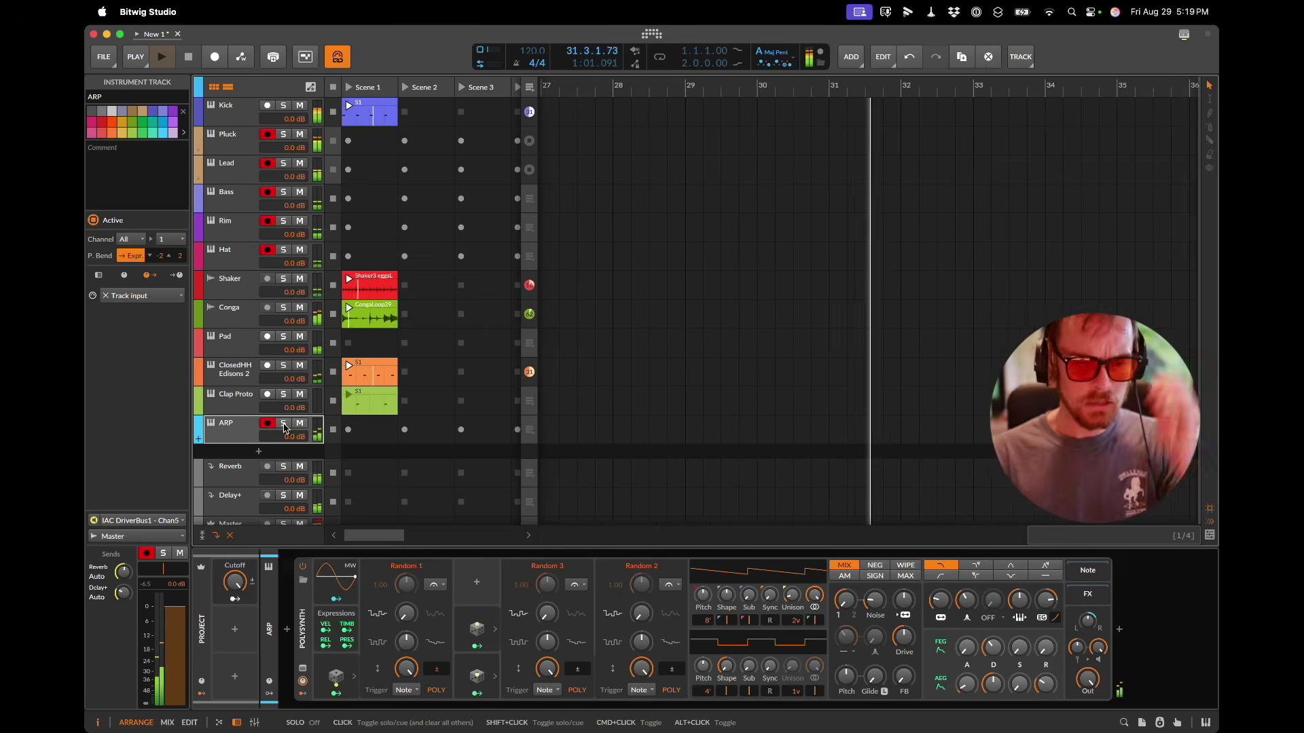
# Step: In the Words web app, lock the channel 5 line "A F C D T" and re-enable the line "I am a big fan of beef jerky."
pyautogui.press('super+Tab')
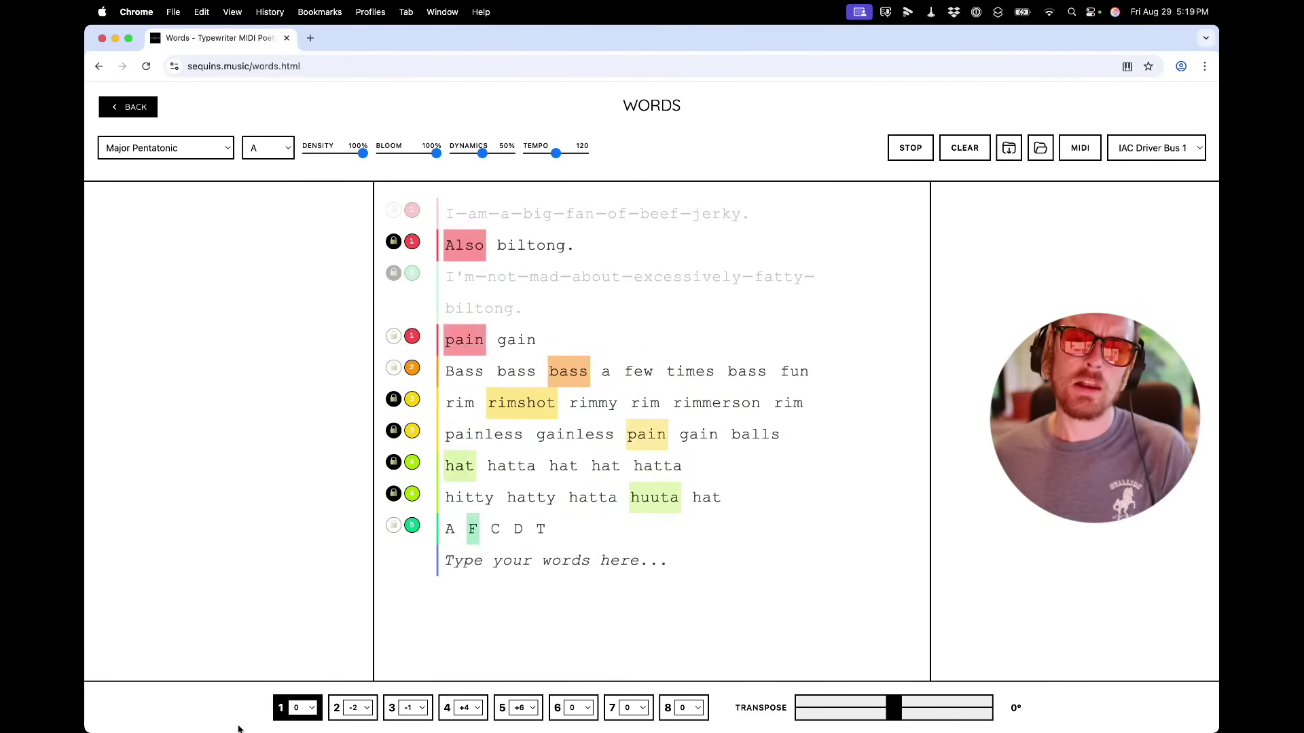
pyautogui.press('2')
pyautogui.press('1')
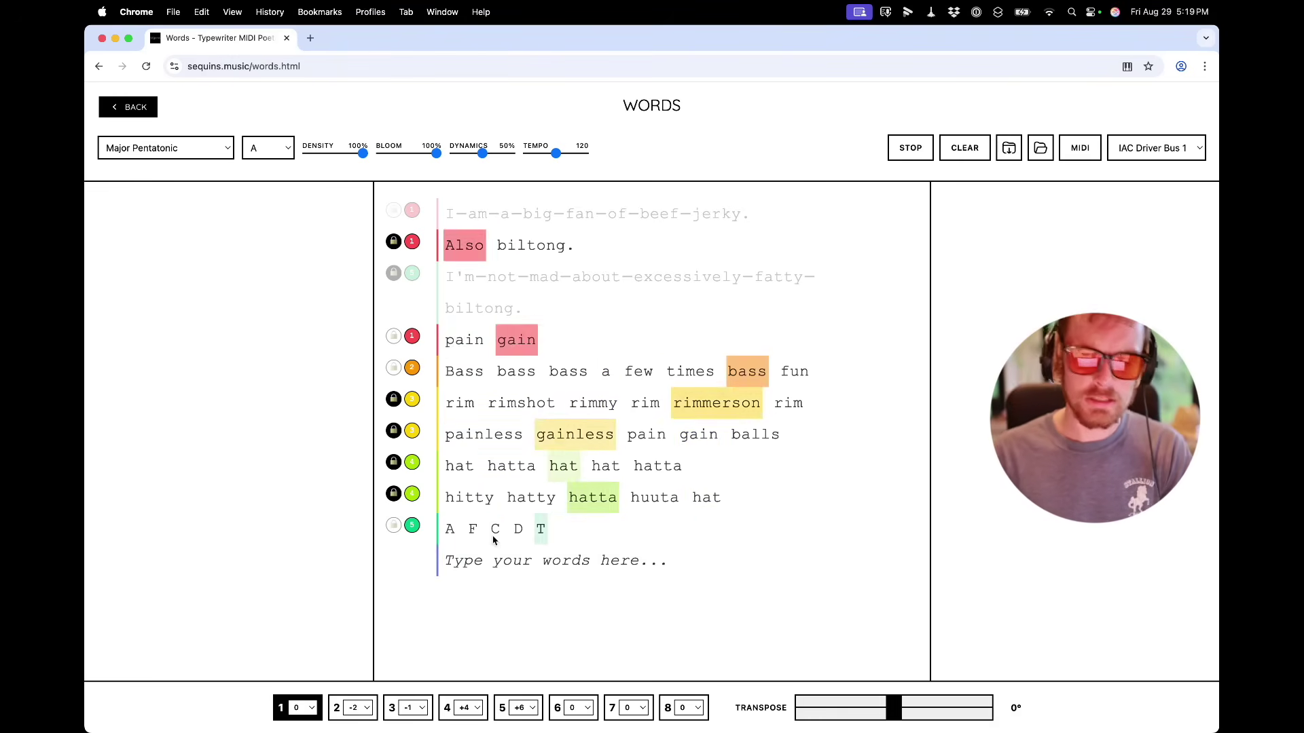
pyautogui.click(393, 525)
pyautogui.scroll(2, 496, 352)
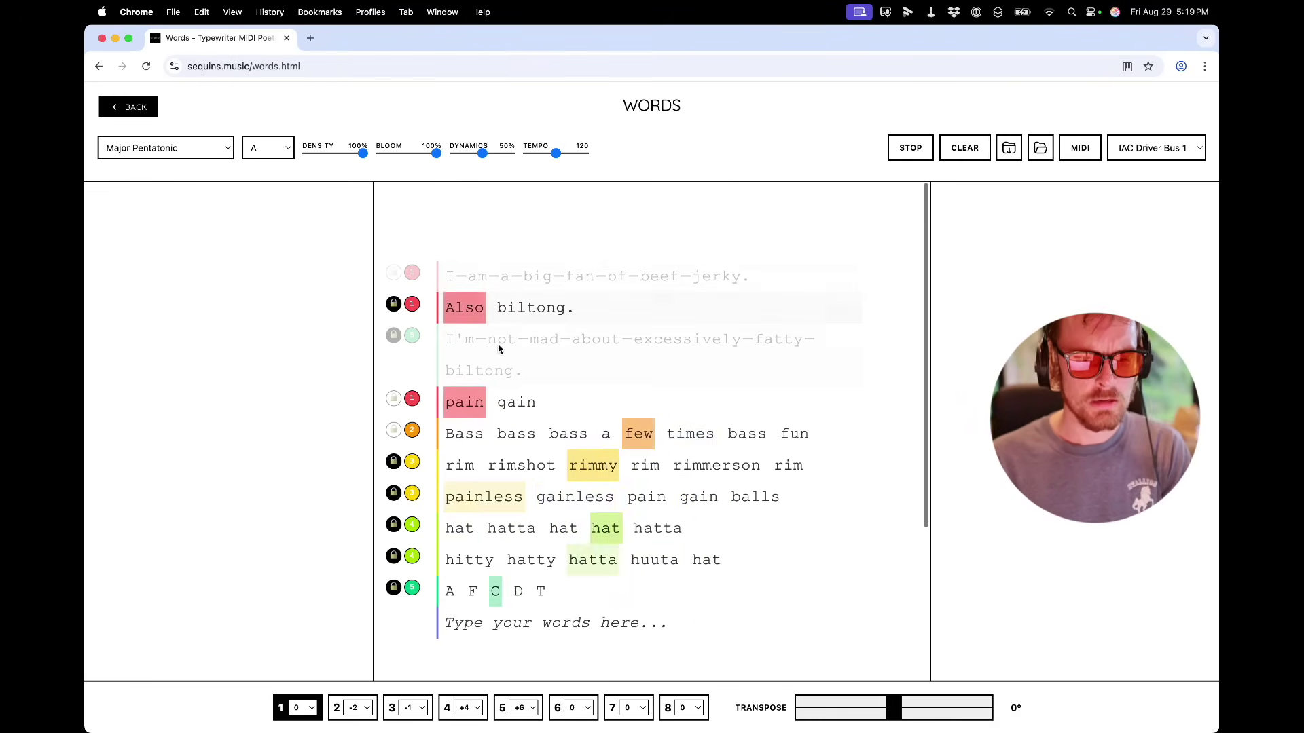
pyautogui.click(507, 279)
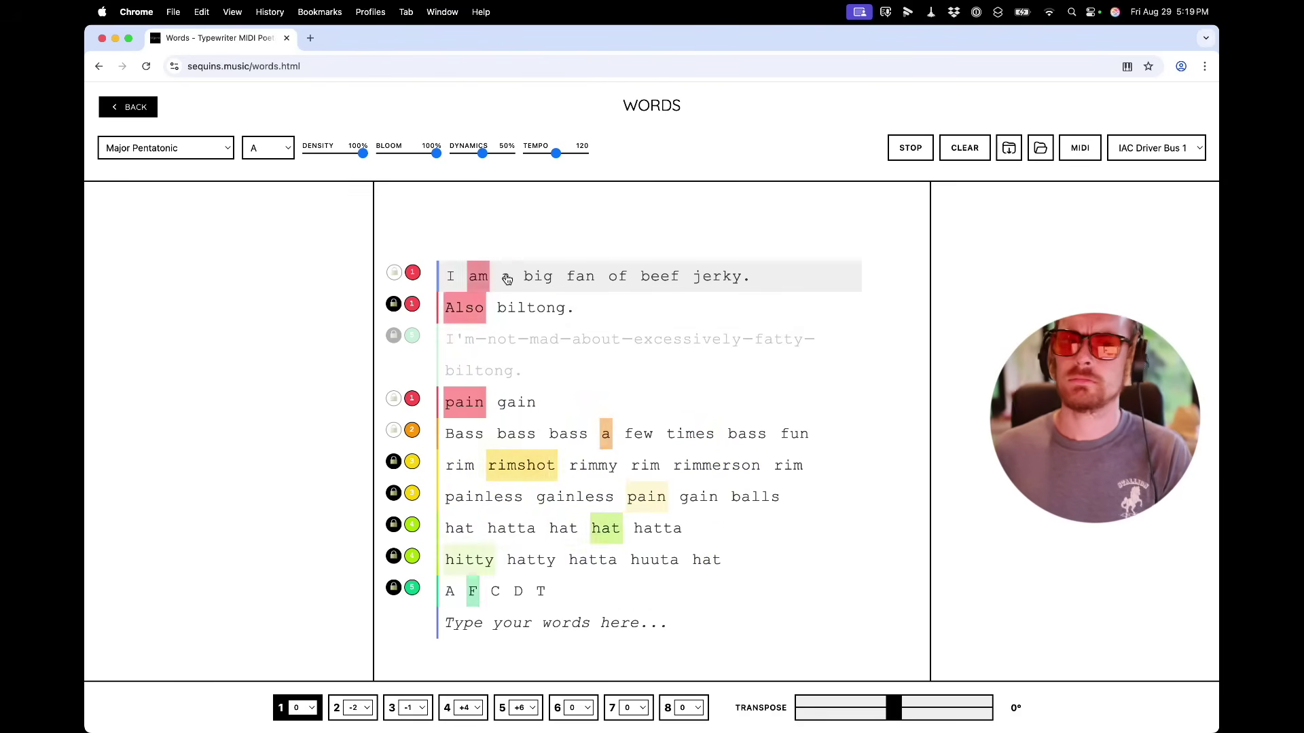
# Step: In Bitwig Studio, adjust the ARP Polysynth's amp envelope, and map the Cutoff macro to its filter frequency, envelope depth and both envelope decays
pyautogui.press('super+Tab')
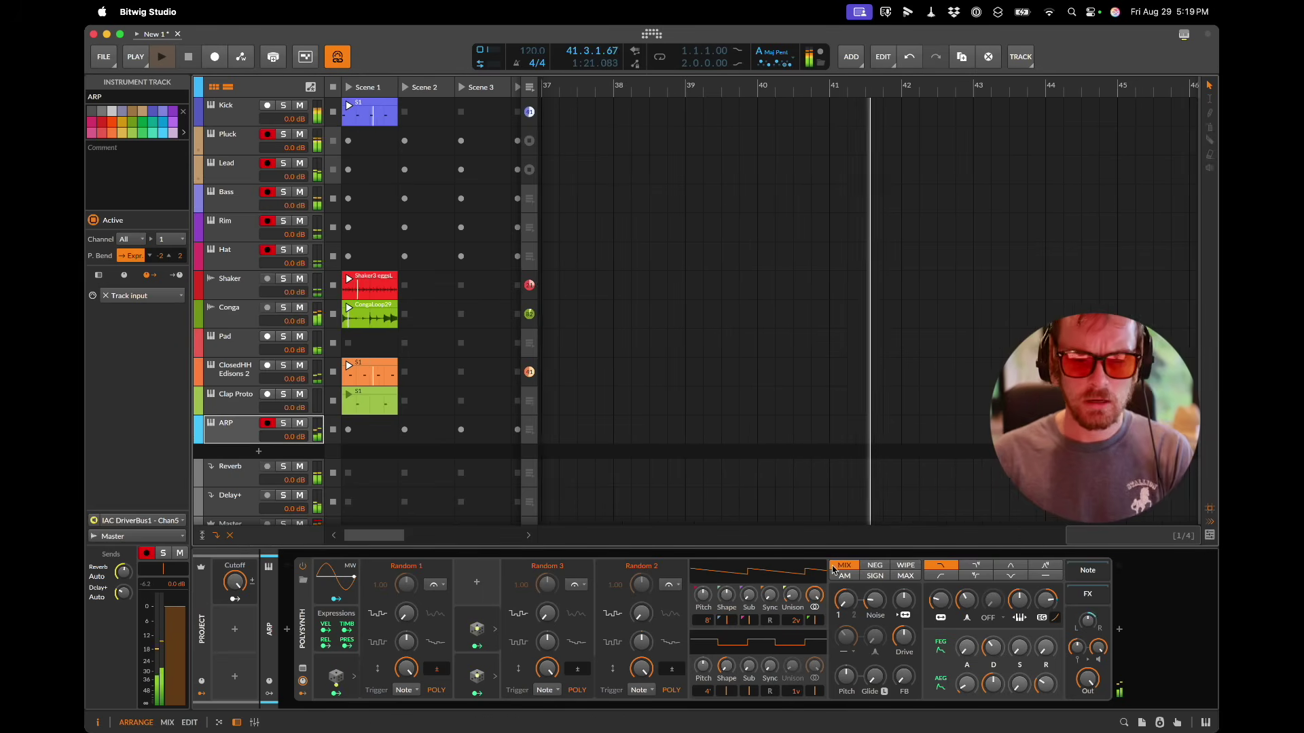
pyautogui.moveTo(947, 609)
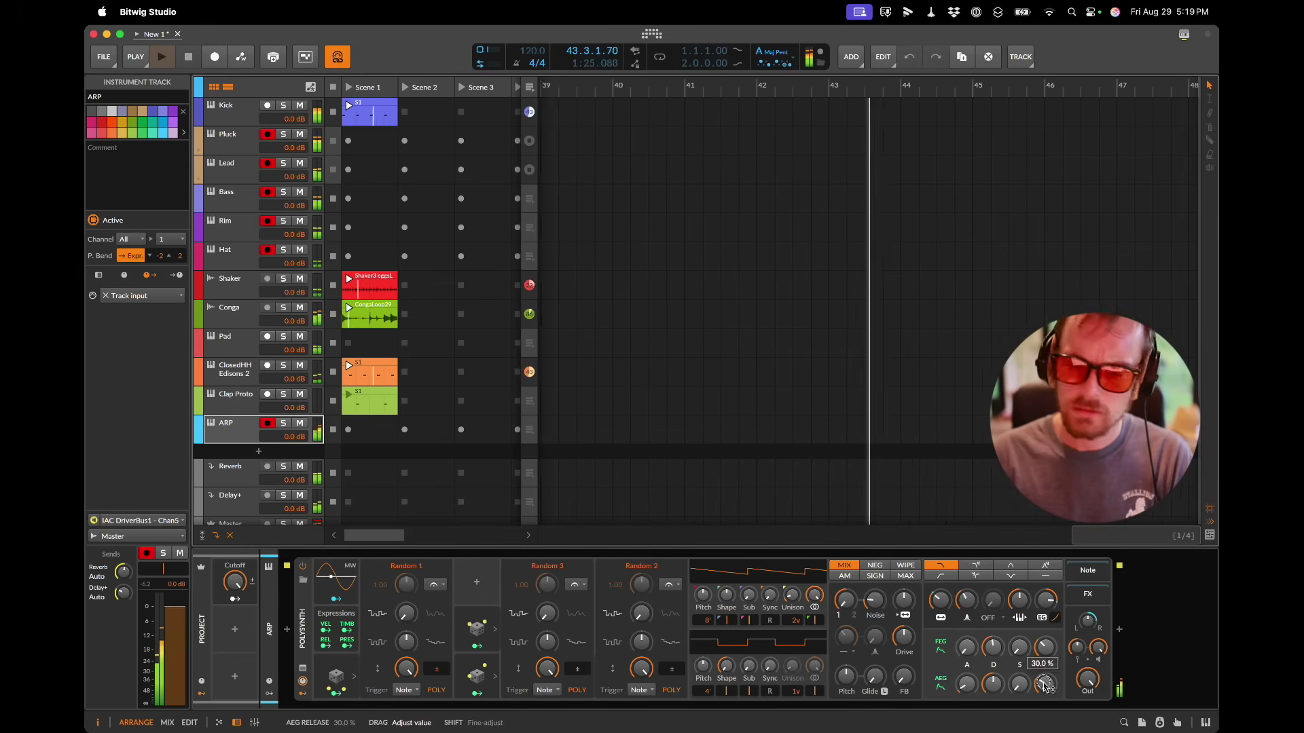
pyautogui.moveTo(990, 679)
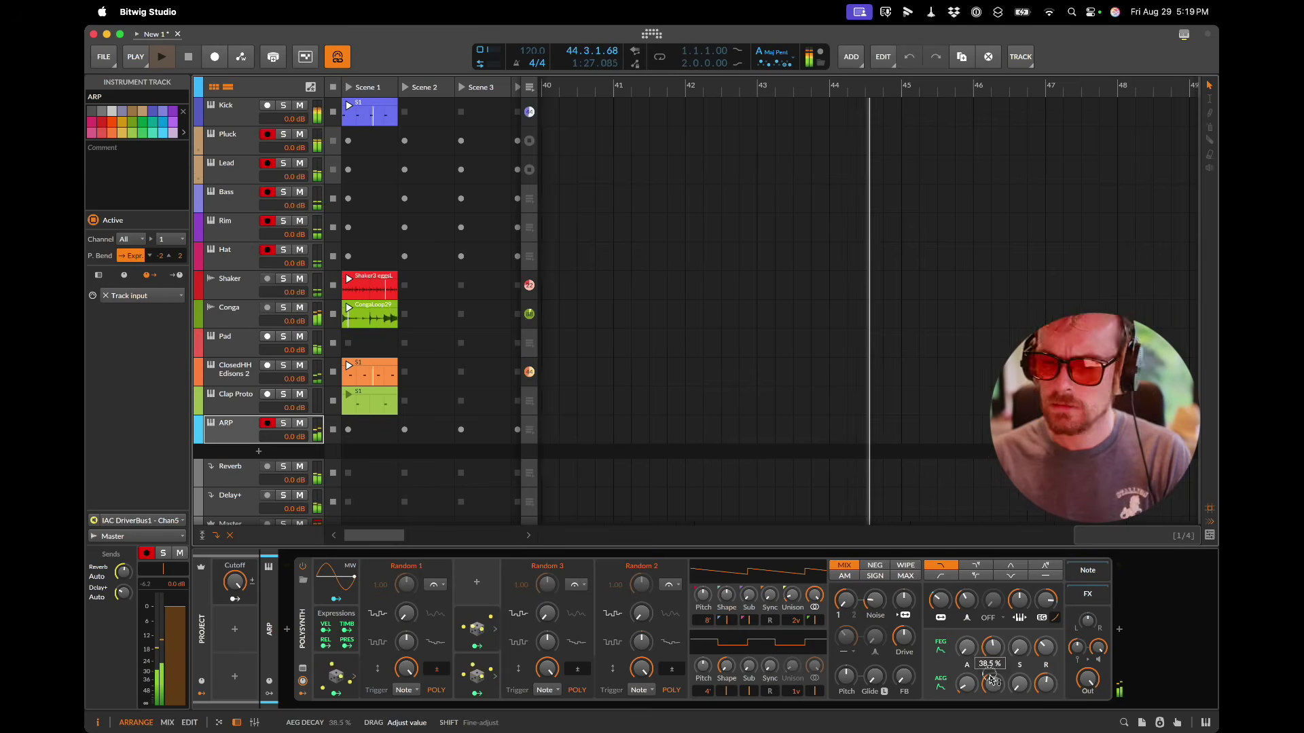
pyautogui.click(235, 599)
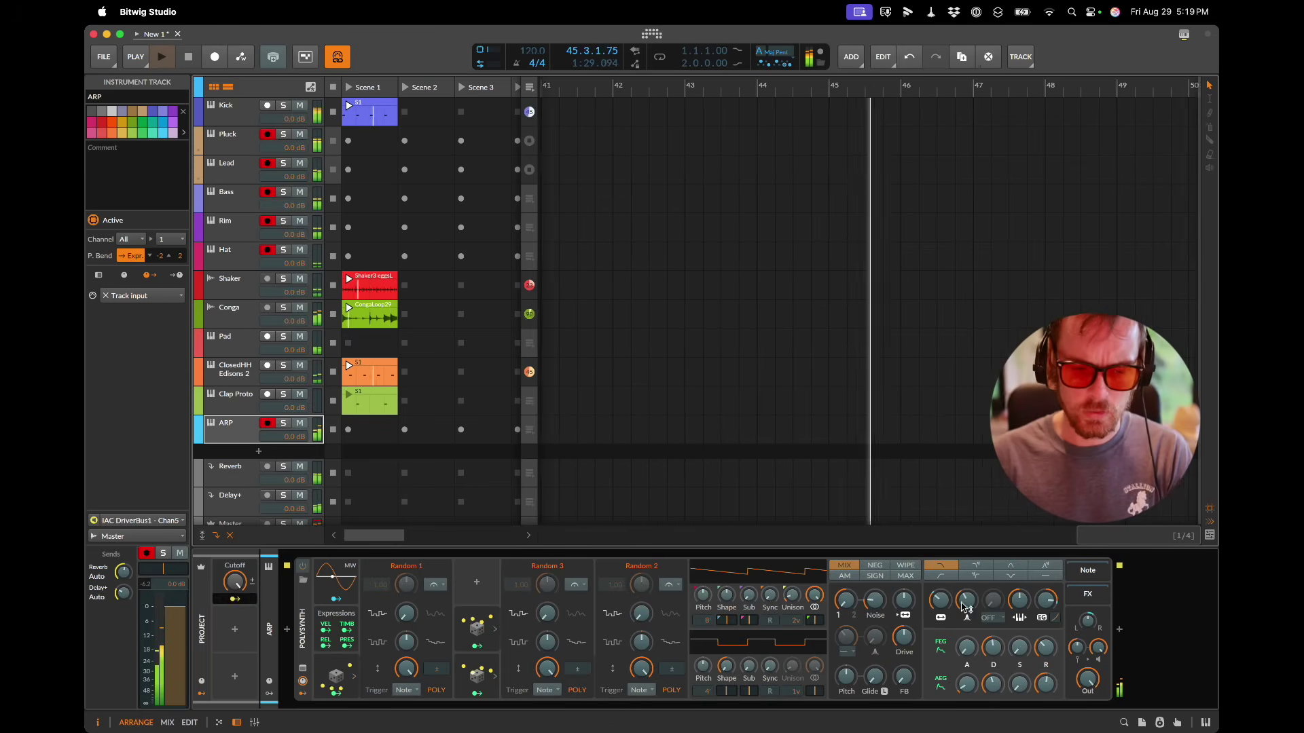
pyautogui.moveTo(995, 648); pyautogui.dragTo(992, 677)
pyautogui.moveTo(1003, 648)
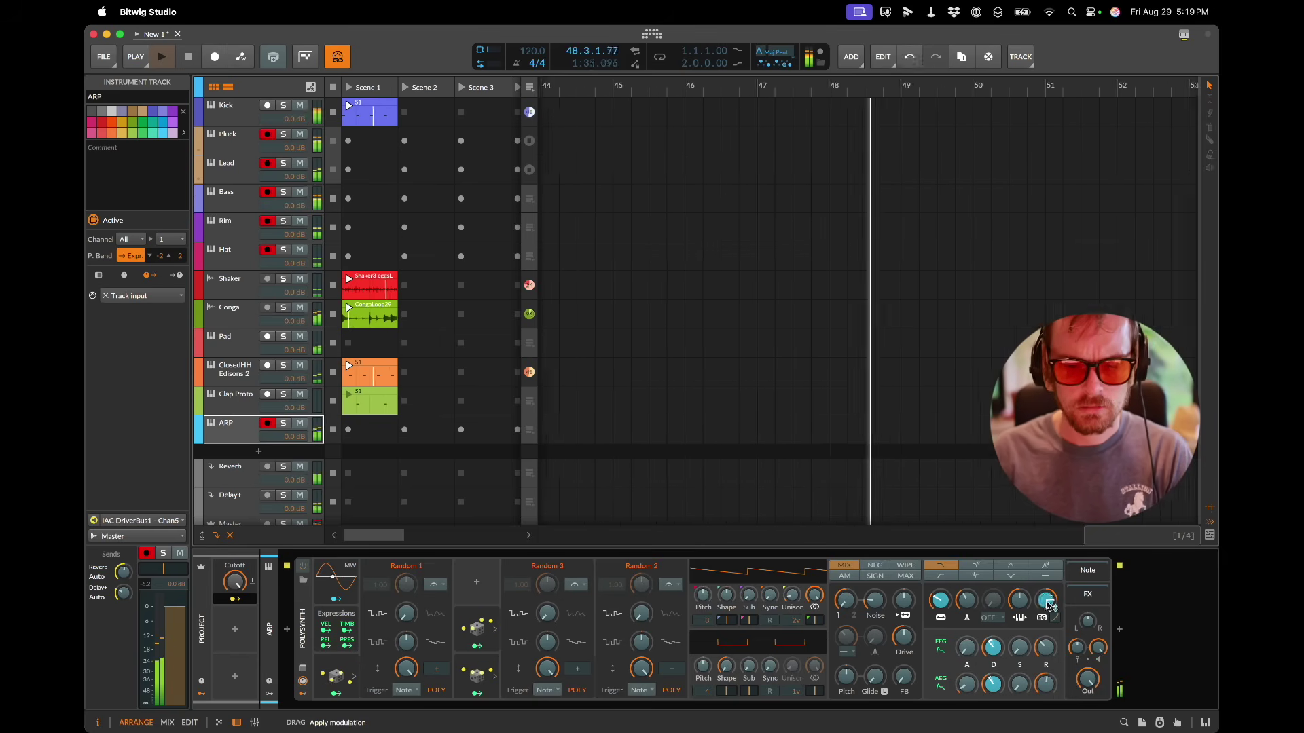
pyautogui.click(269, 638)
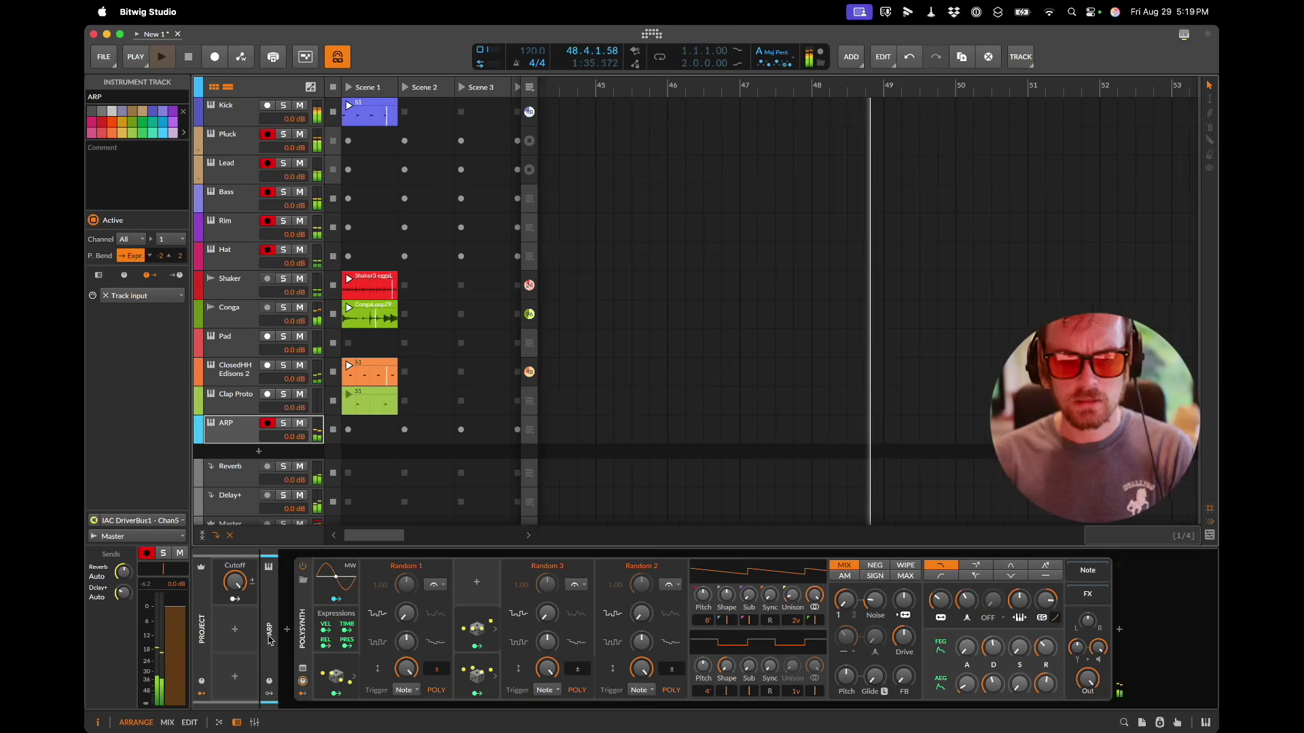
# Step: Rename the Cutoff project macro as SMALL and lower it to 25.0 %
pyautogui.doubleClick(236, 565)
pyautogui.write('SMALL')
pyautogui.press('Return')
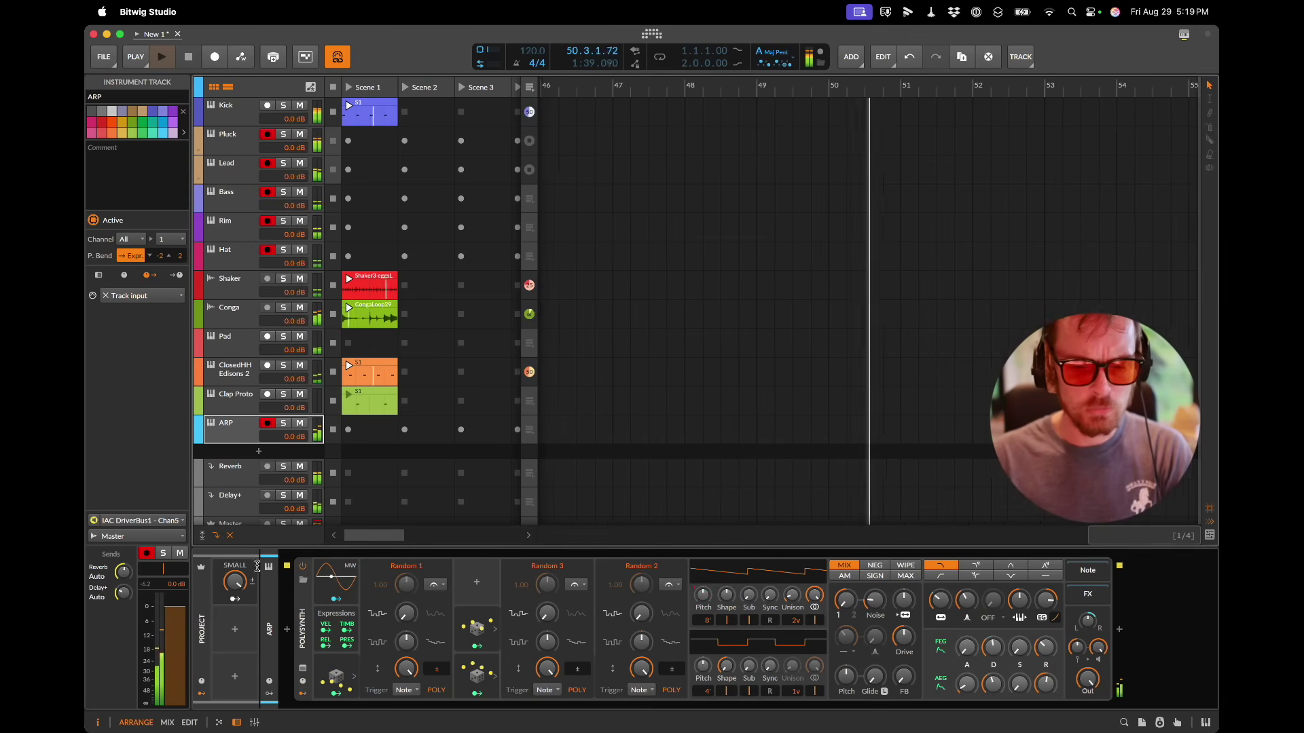
pyautogui.moveTo(1087, 681)
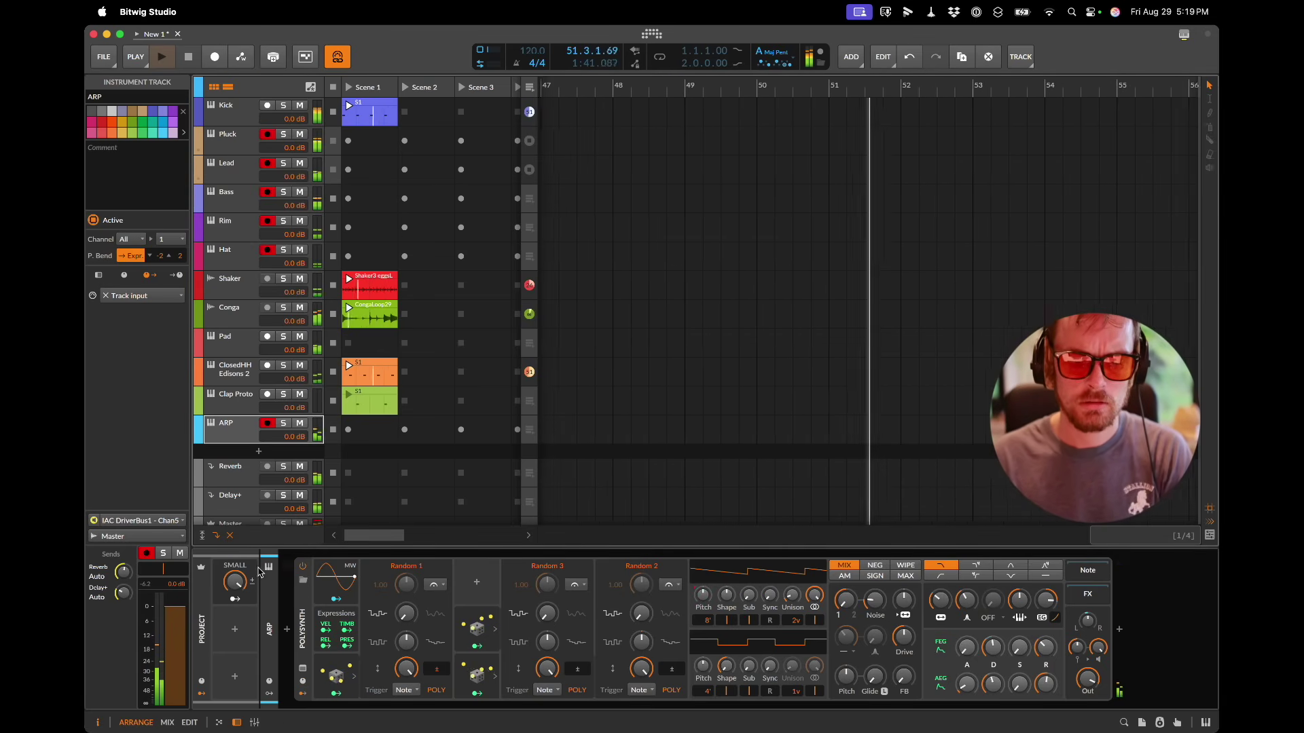
pyautogui.moveTo(233, 585)
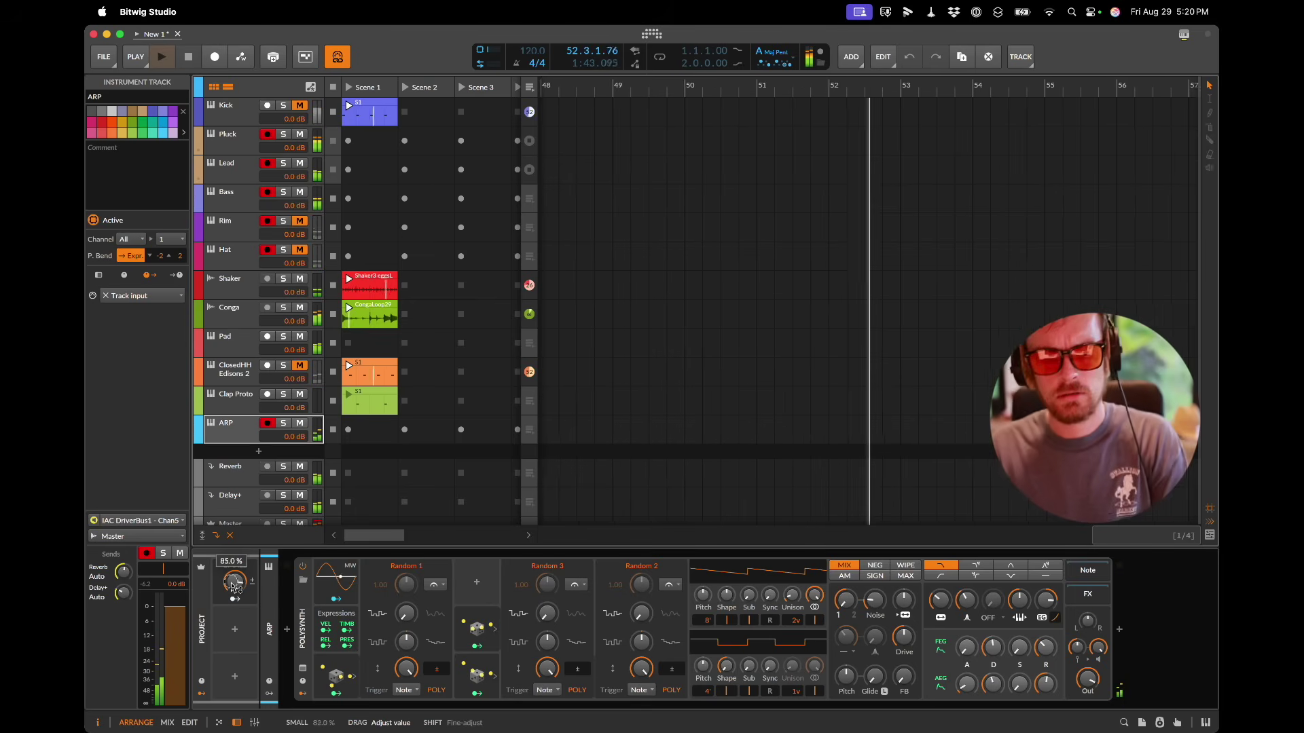
pyautogui.moveTo(233, 585); pyautogui.dragTo(233, 585)
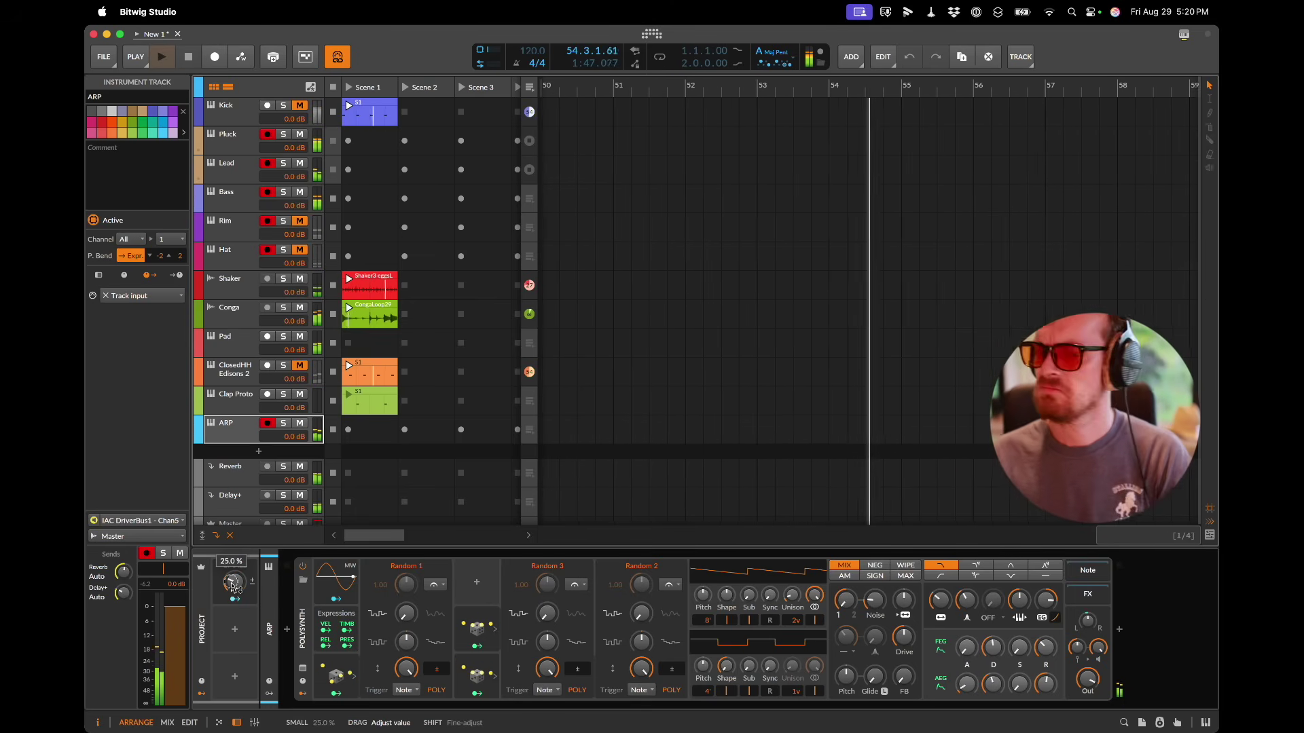
# Step: Insert an EQ+ before the Peak Limiter on Bitwig Studio's Master track and set a low-cut band at 68.2 Hz
pyautogui.press('super+Tab')
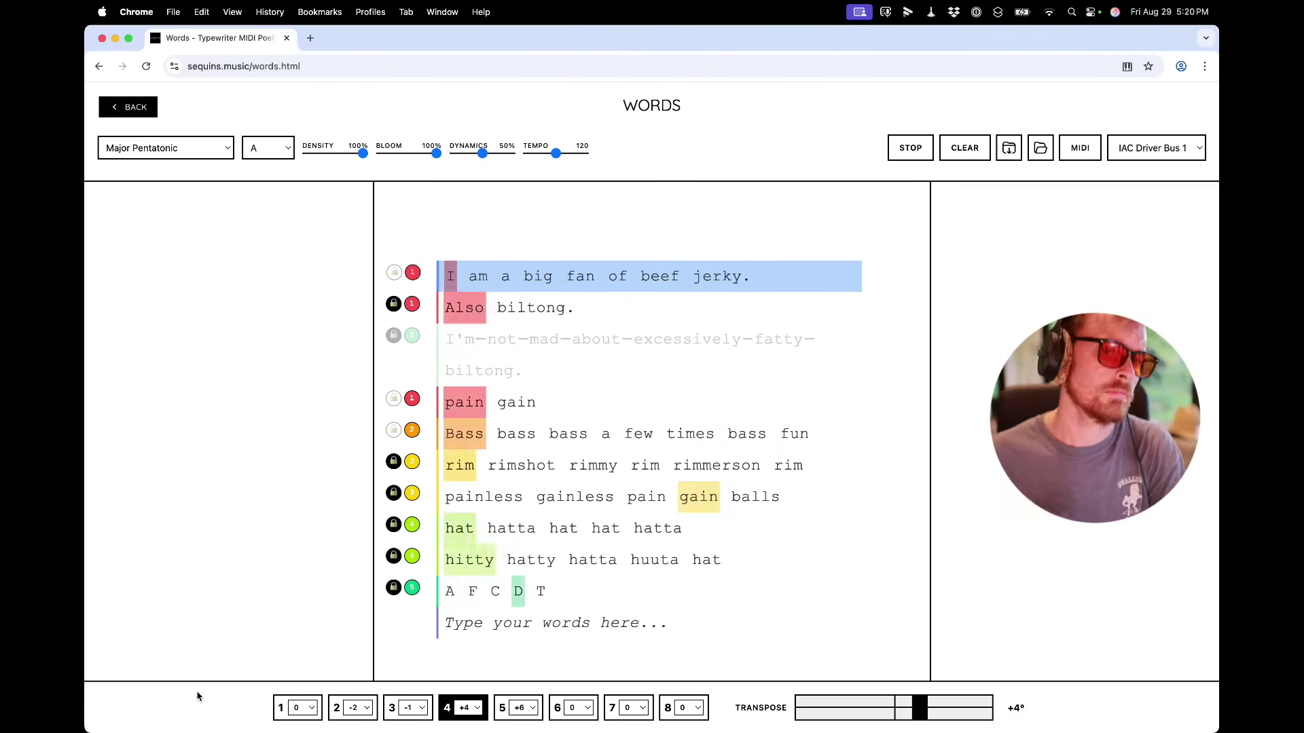
pyautogui.press('super+Tab')
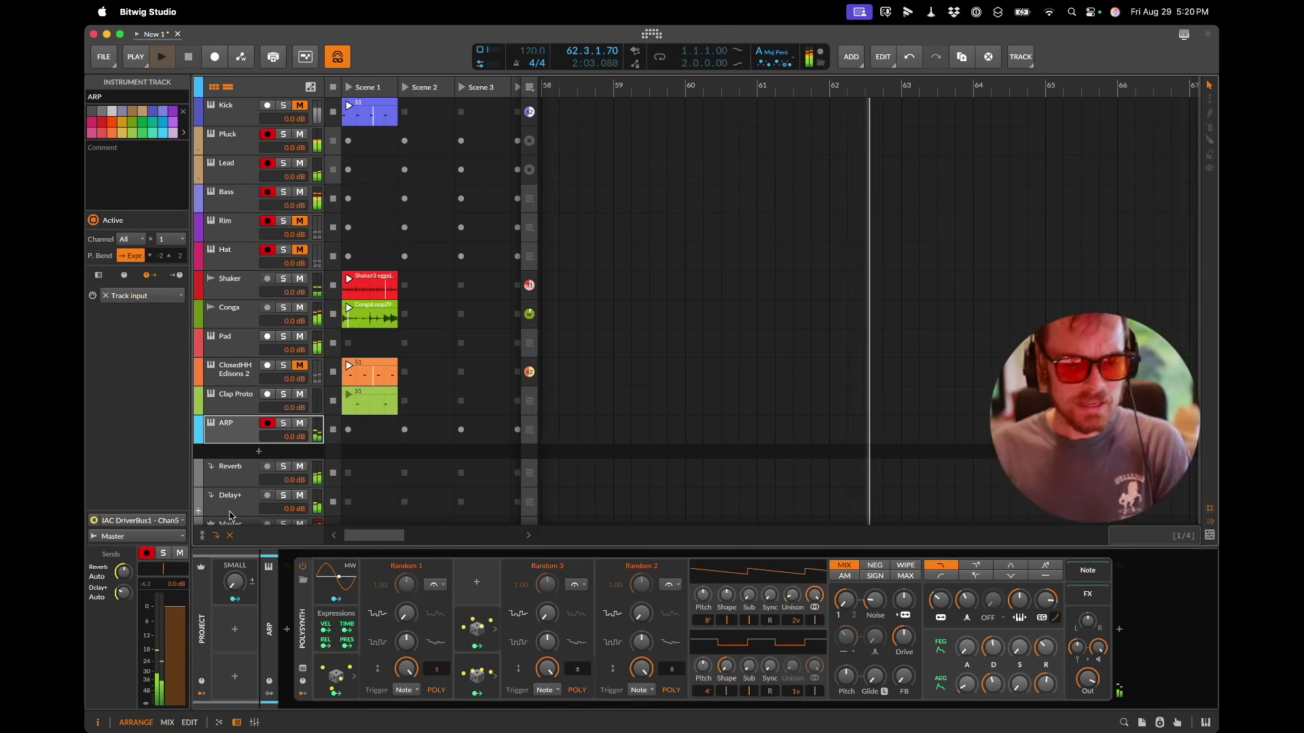
pyautogui.click(272, 521)
pyautogui.click(267, 629)
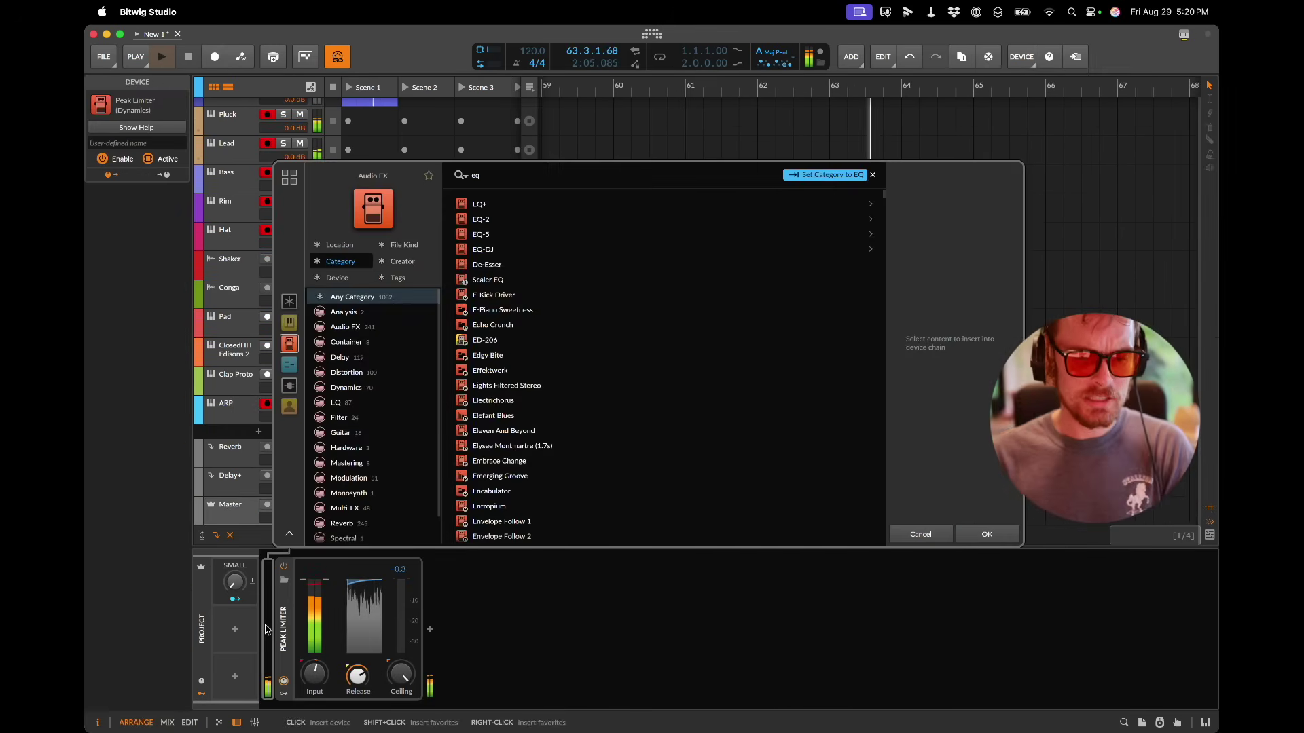
pyautogui.write('eq')
pyautogui.press('Return')
pyautogui.moveTo(302, 644); pyautogui.dragTo(347, 630)
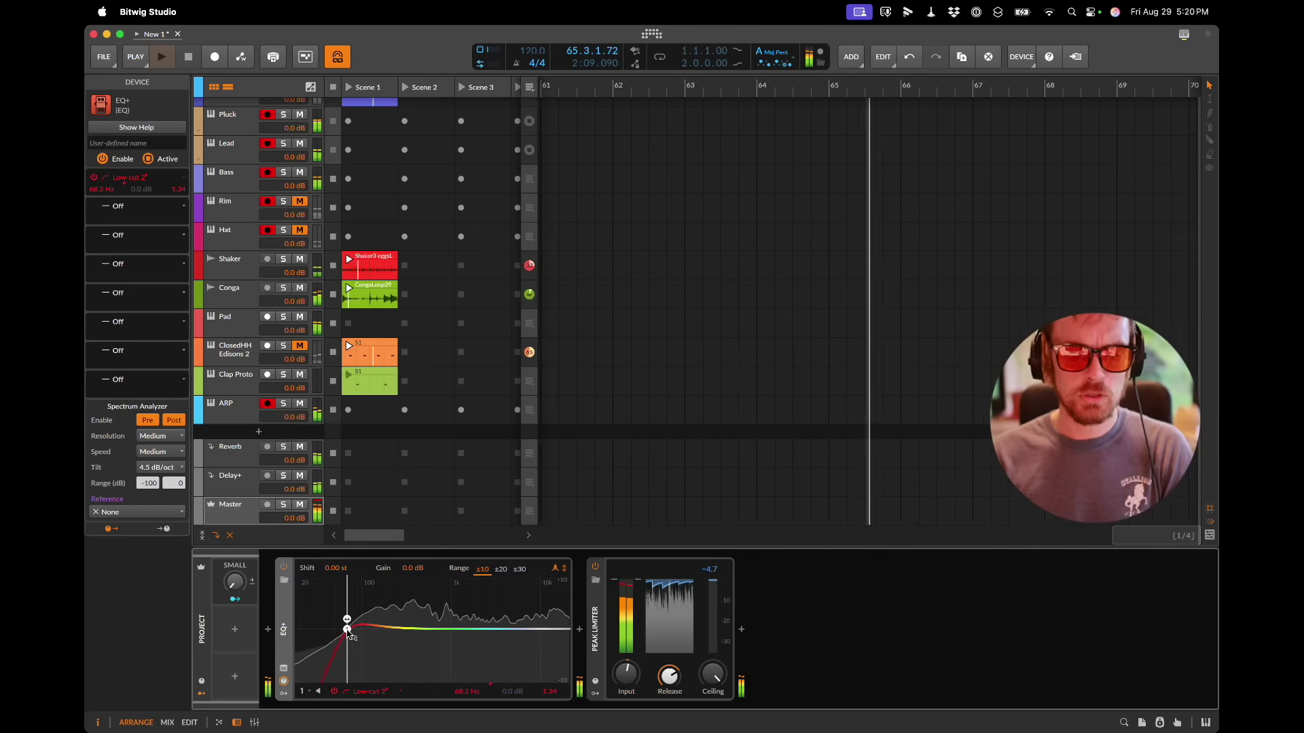
# Step: Map computer keyboard key 1 to the master EQ+ on/off switch, toggle the EQ to test it, and stop playback
pyautogui.press('super+m')
pyautogui.press('super+m')
pyautogui.press('q')
pyautogui.click(285, 567)
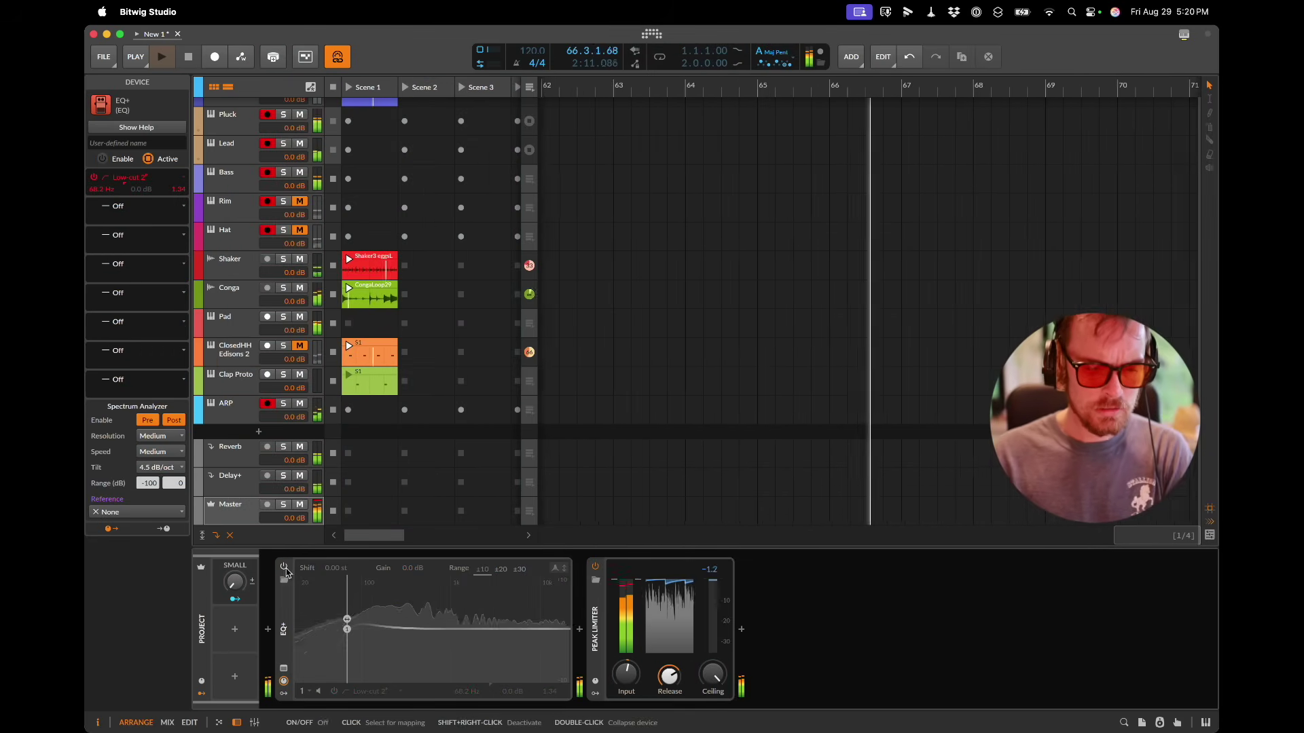
pyautogui.click(285, 567)
pyautogui.click(284, 567)
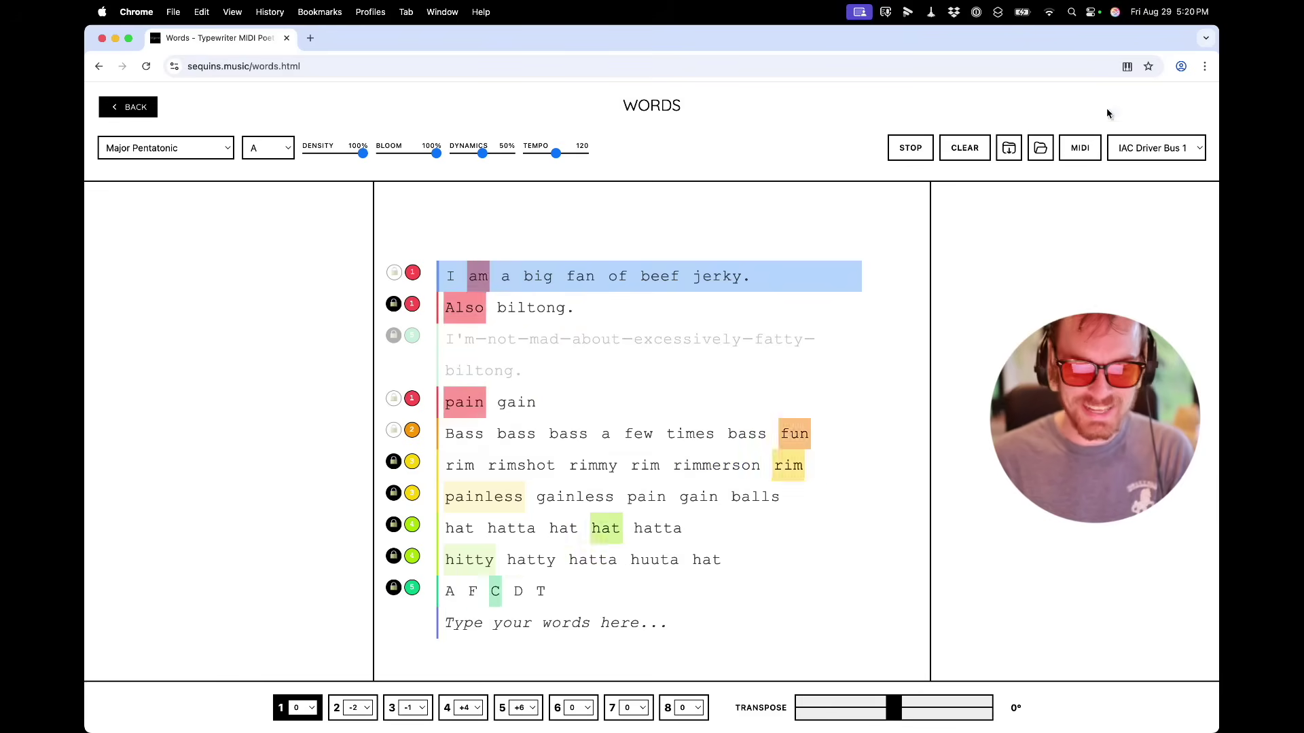
pyautogui.click(284, 567)
pyautogui.click(901, 144)
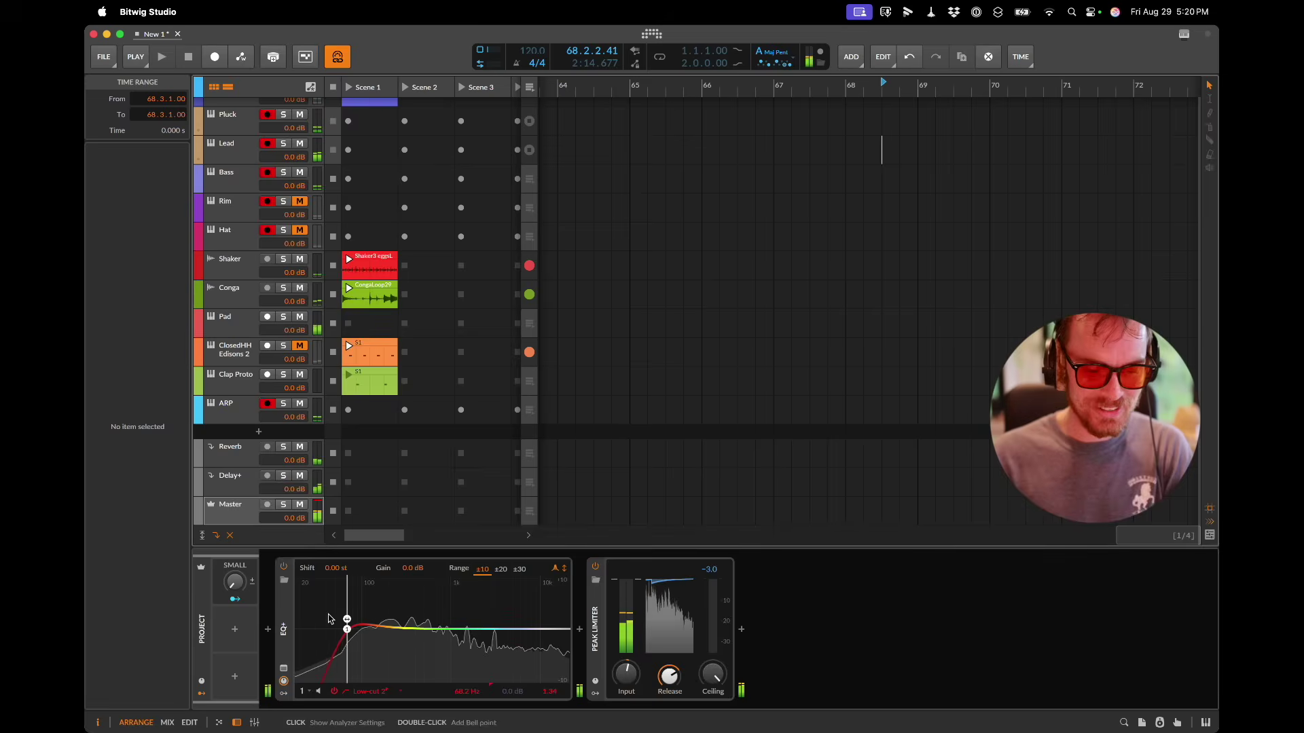
pyautogui.press('super+m')
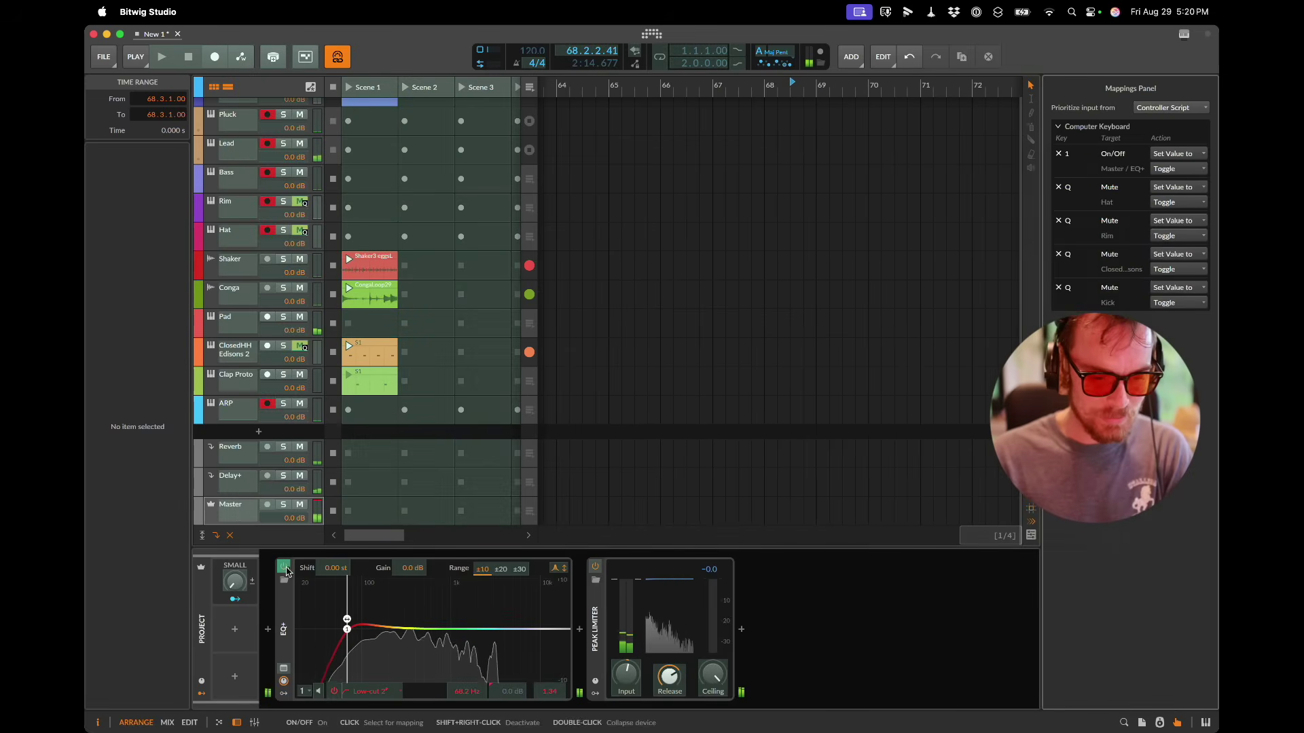
pyautogui.press('super+m')
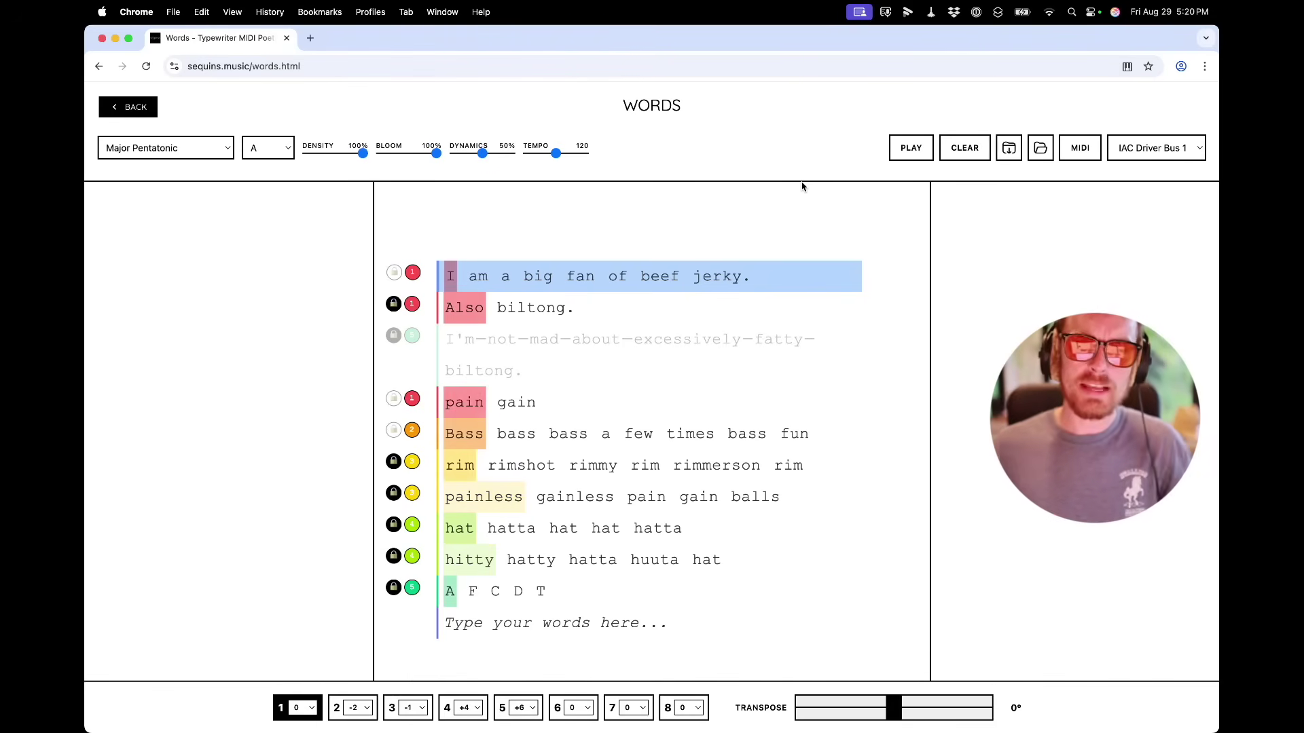
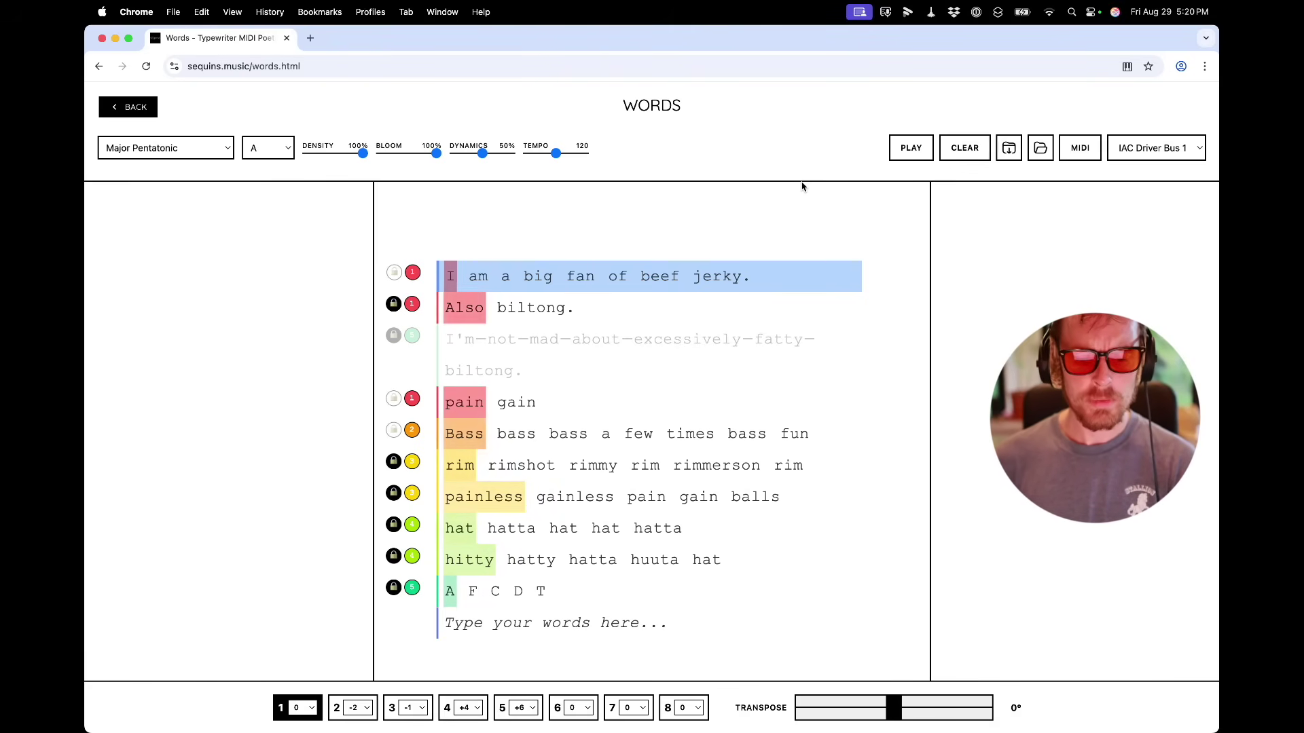
# Step: In Bitwig Studio, add a second project macro knob beneath SMALL
pyautogui.press('super+Tab')
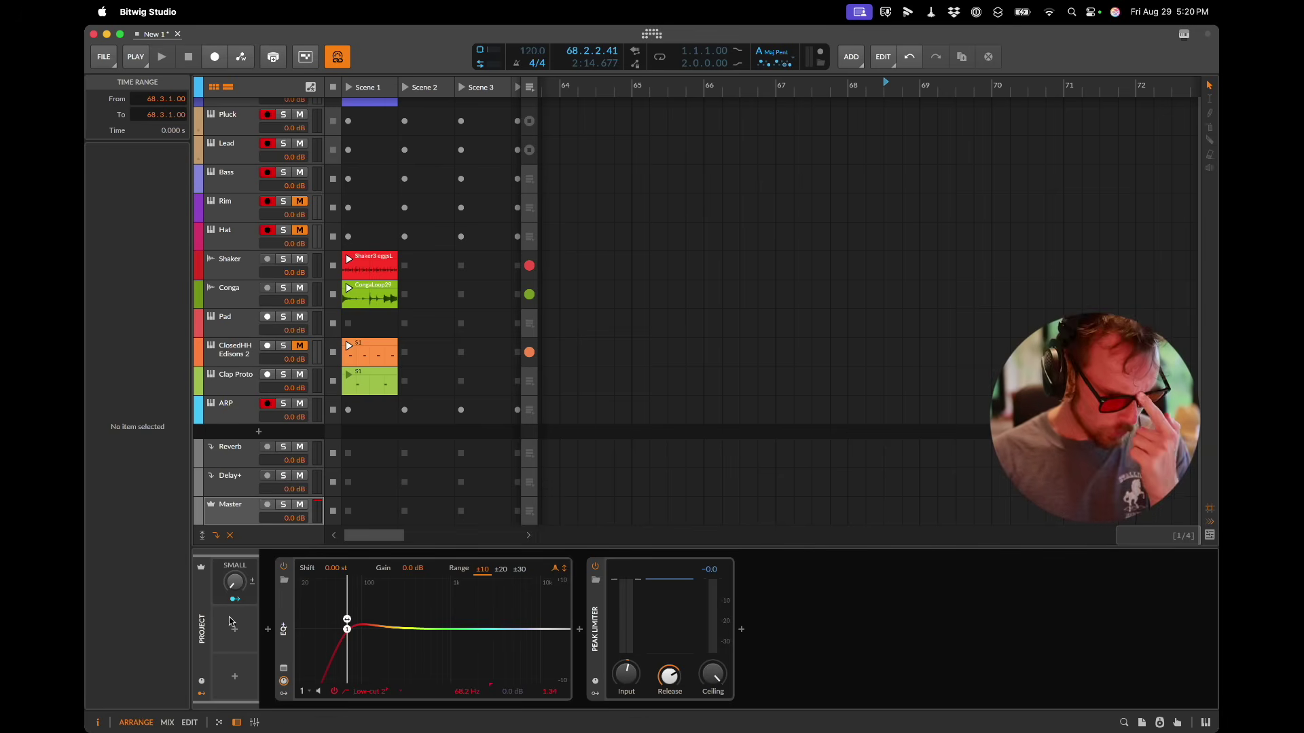
pyautogui.click(234, 638)
pyautogui.press('Return')
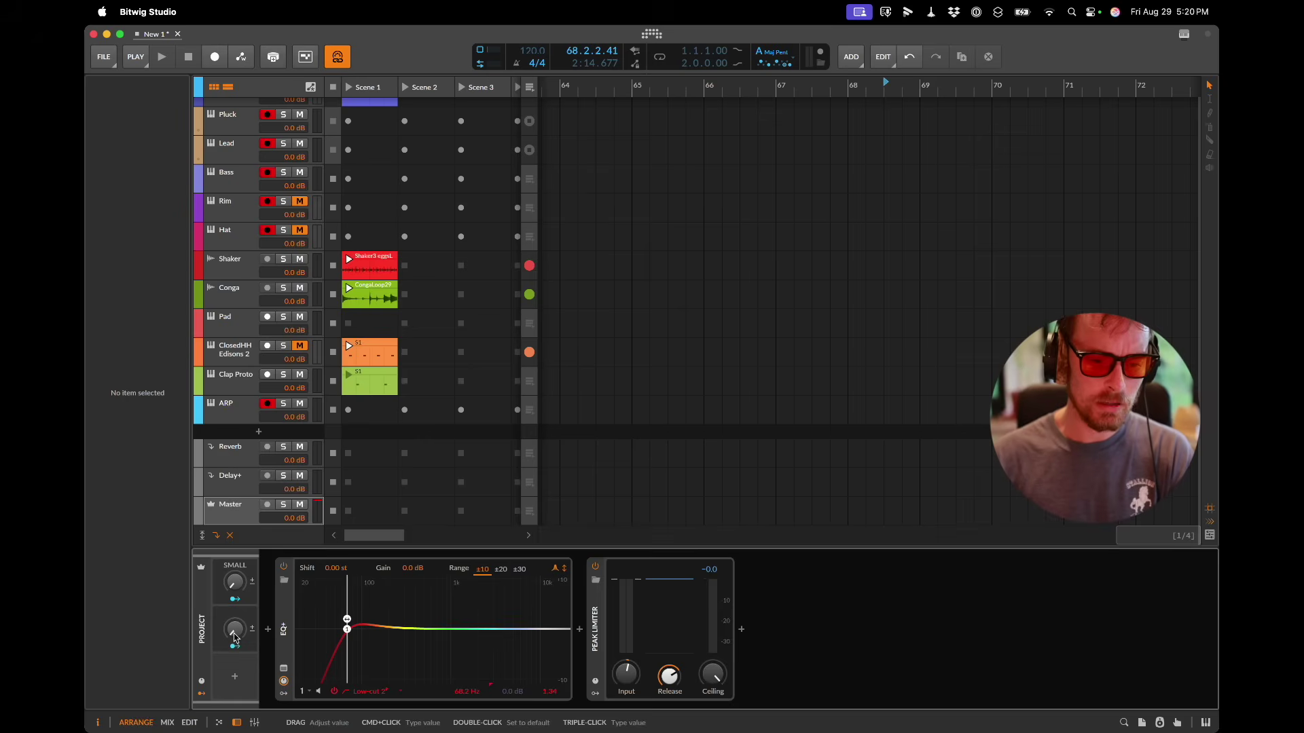
# Step: In the Words web app, re-enable the line "I'm not mad about excessively fatty biltong." and start playback
pyautogui.press('super+Tab')
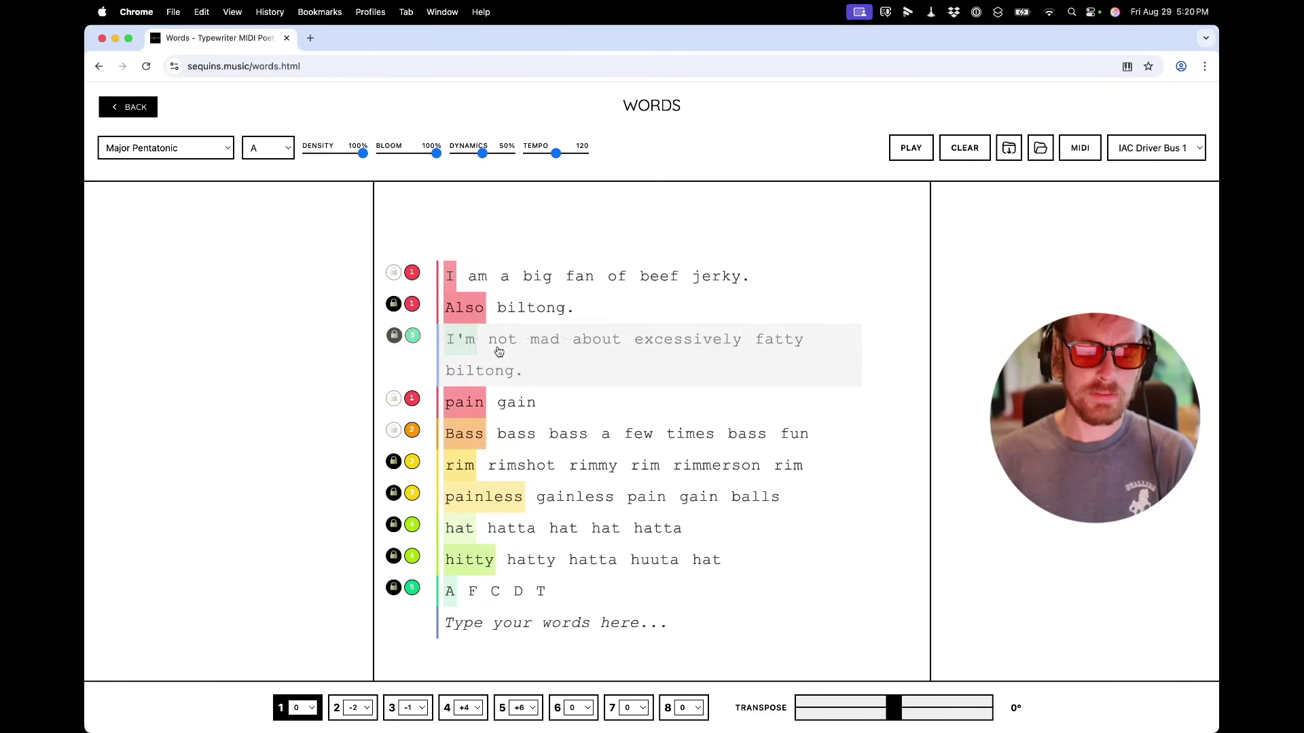
pyautogui.press('super+Tab')
pyautogui.press('super+Tab')
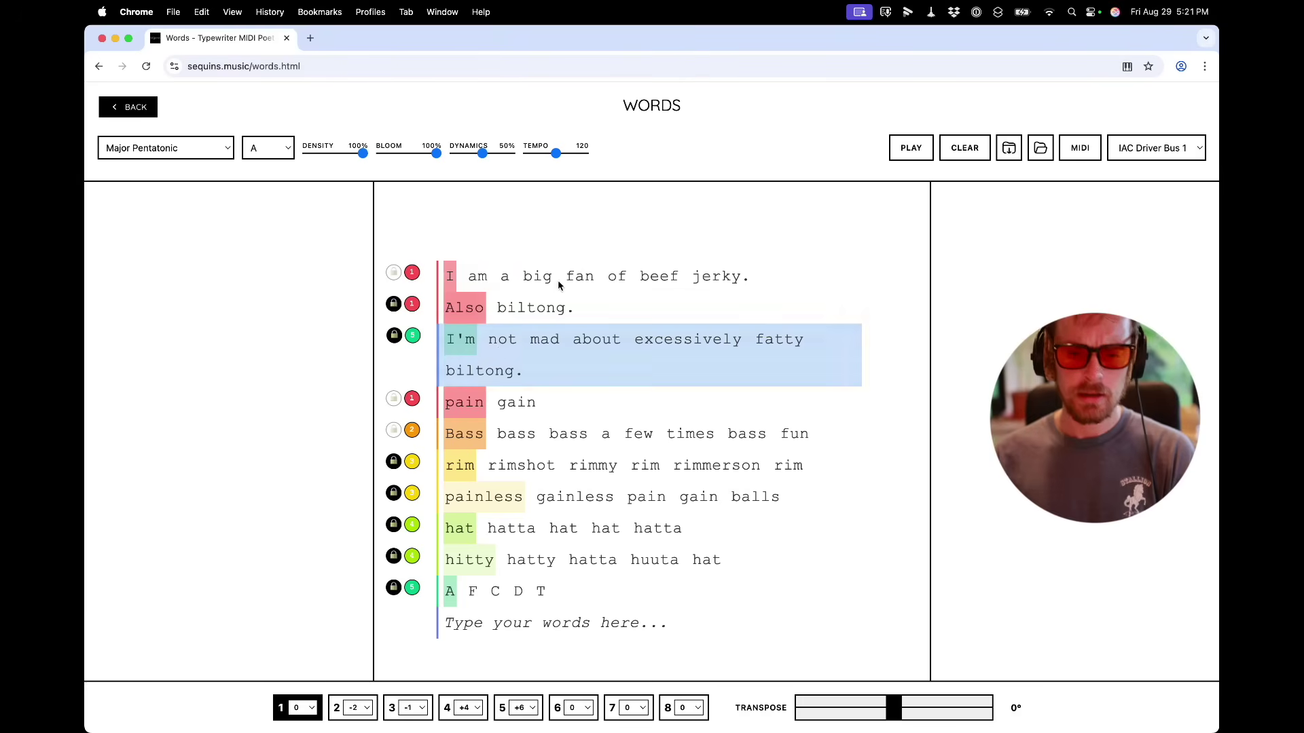
pyautogui.click(909, 148)
# Step: In Bitwig Studio, lower the ARP track's volume to -1.7 dB
pyautogui.press('super+Tab')
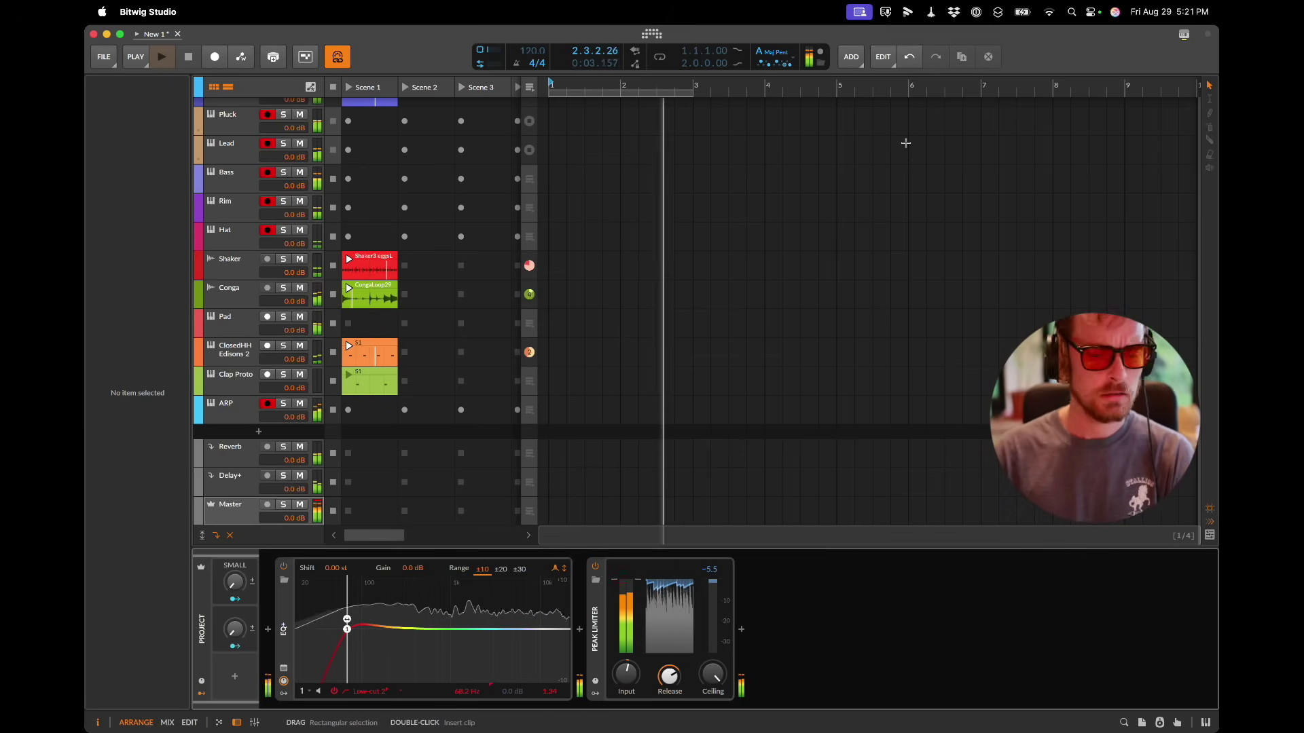
pyautogui.moveTo(284, 418); pyautogui.dragTo(279, 417)
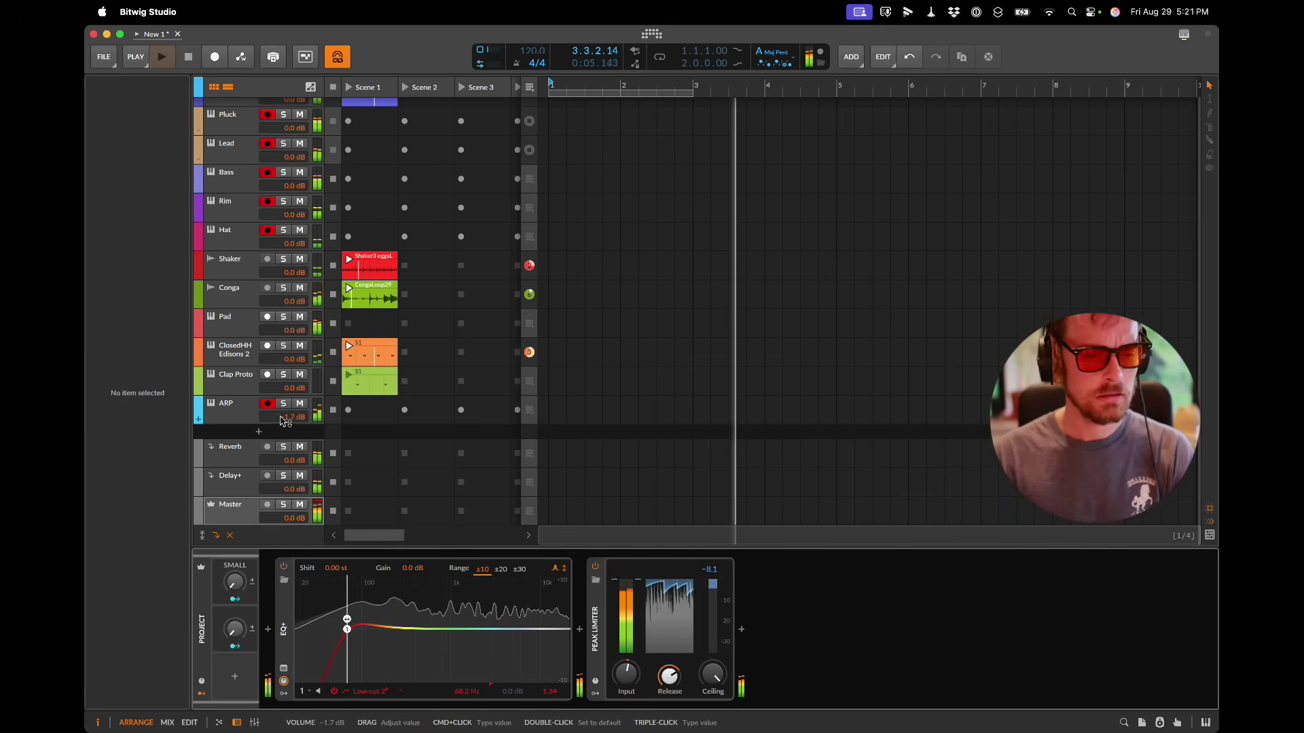
pyautogui.scroll(1, 241, 417)
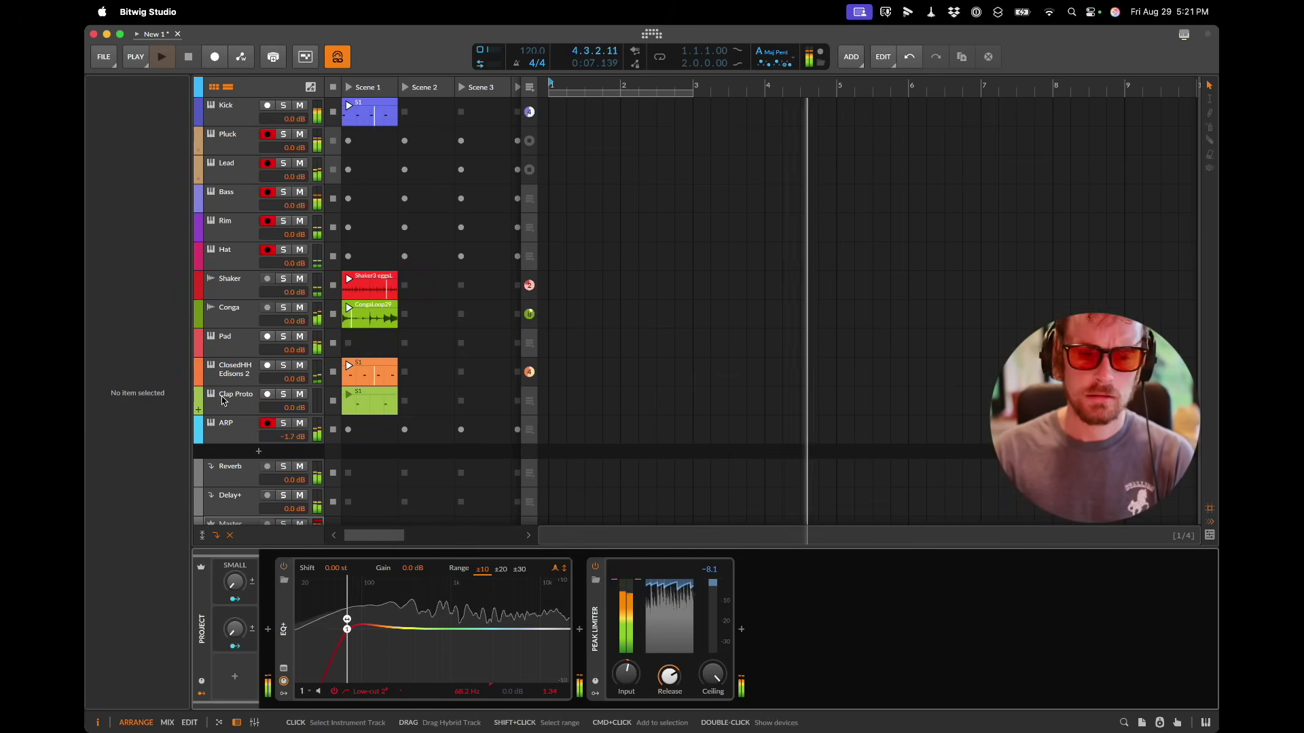
# Step: On the Kick track's synth, raise Punch, Click, Body, Noise and Output, set the tuning offset to 4.92 and shorten the Decay
pyautogui.click(241, 122)
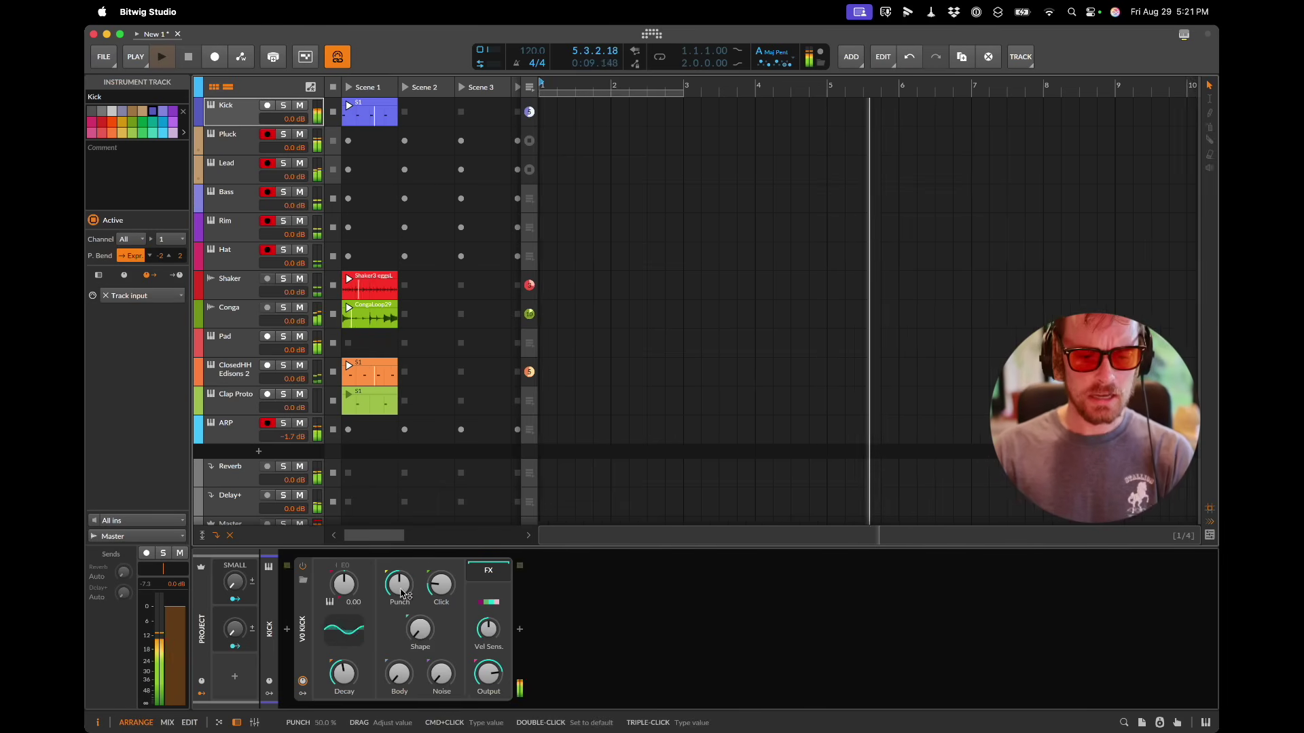
pyautogui.click(481, 684)
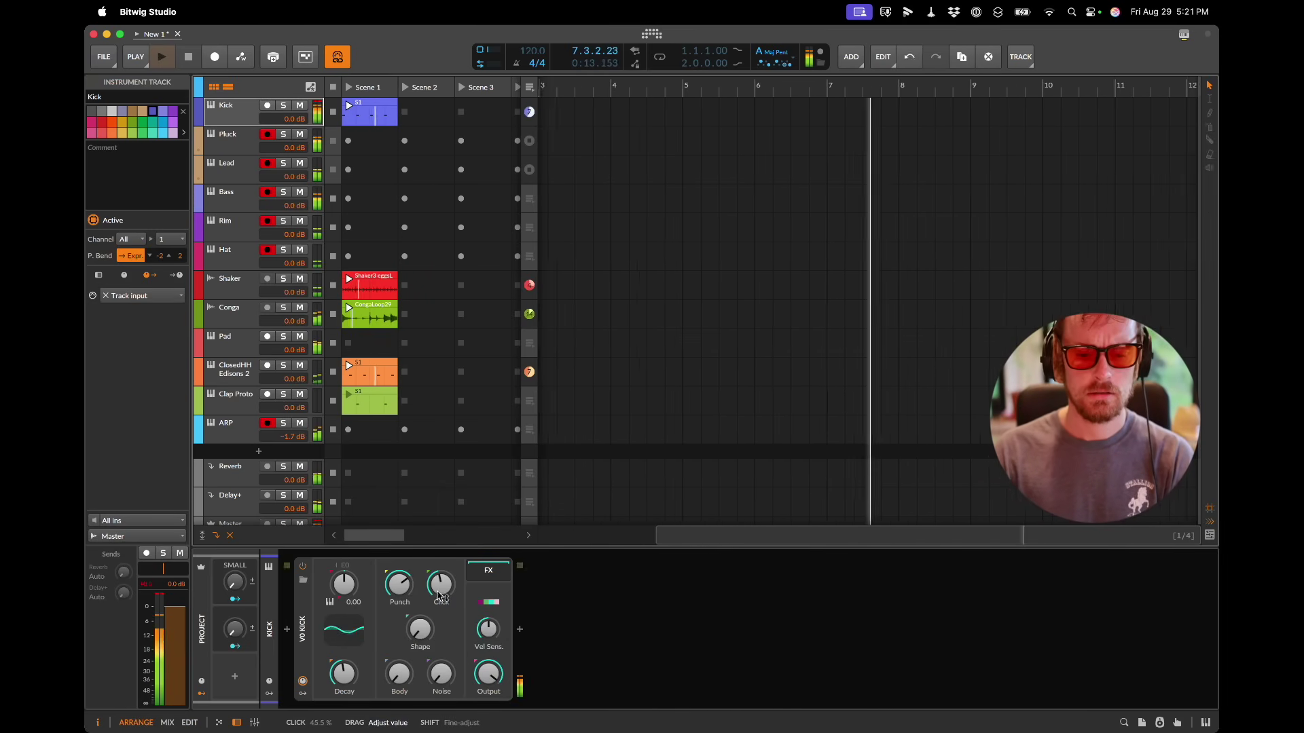
pyautogui.click(406, 675)
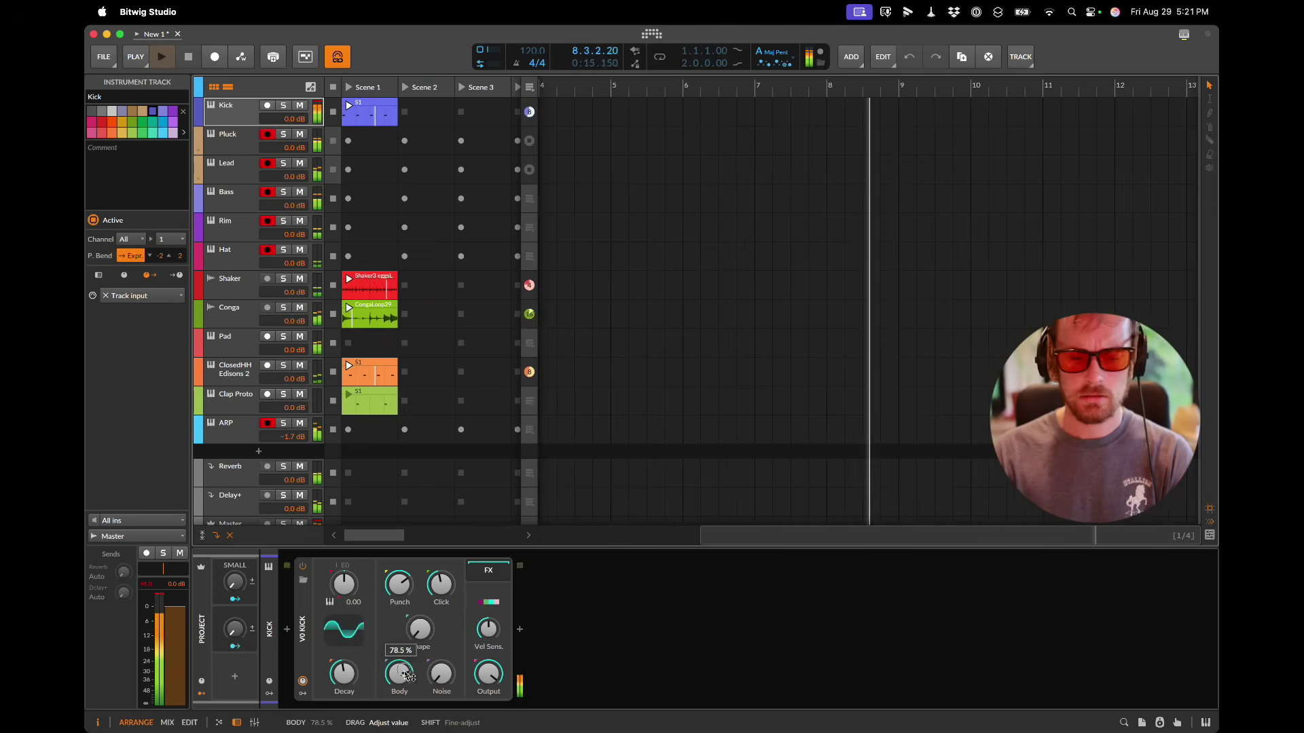
pyautogui.scroll(5, 446, 682)
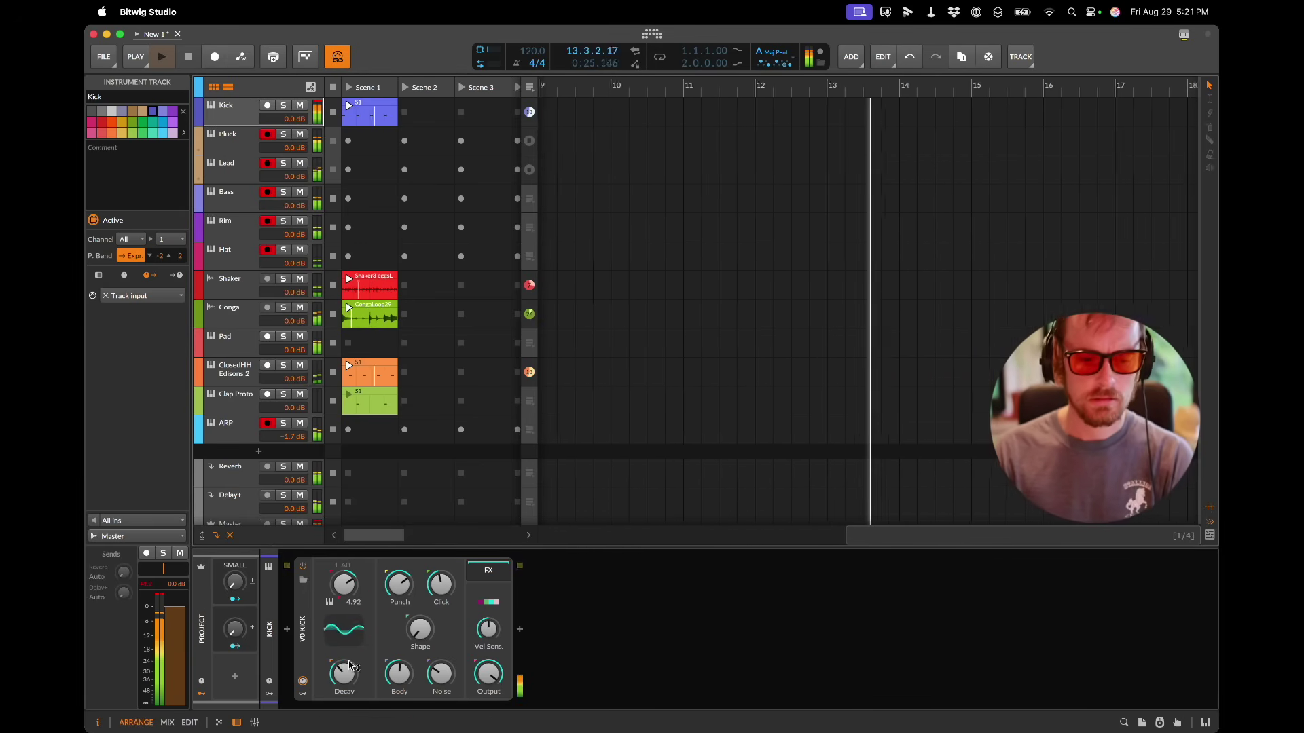
# Step: Solo the ARP track and lower its volume to -7.3 dB
pyautogui.click(237, 656)
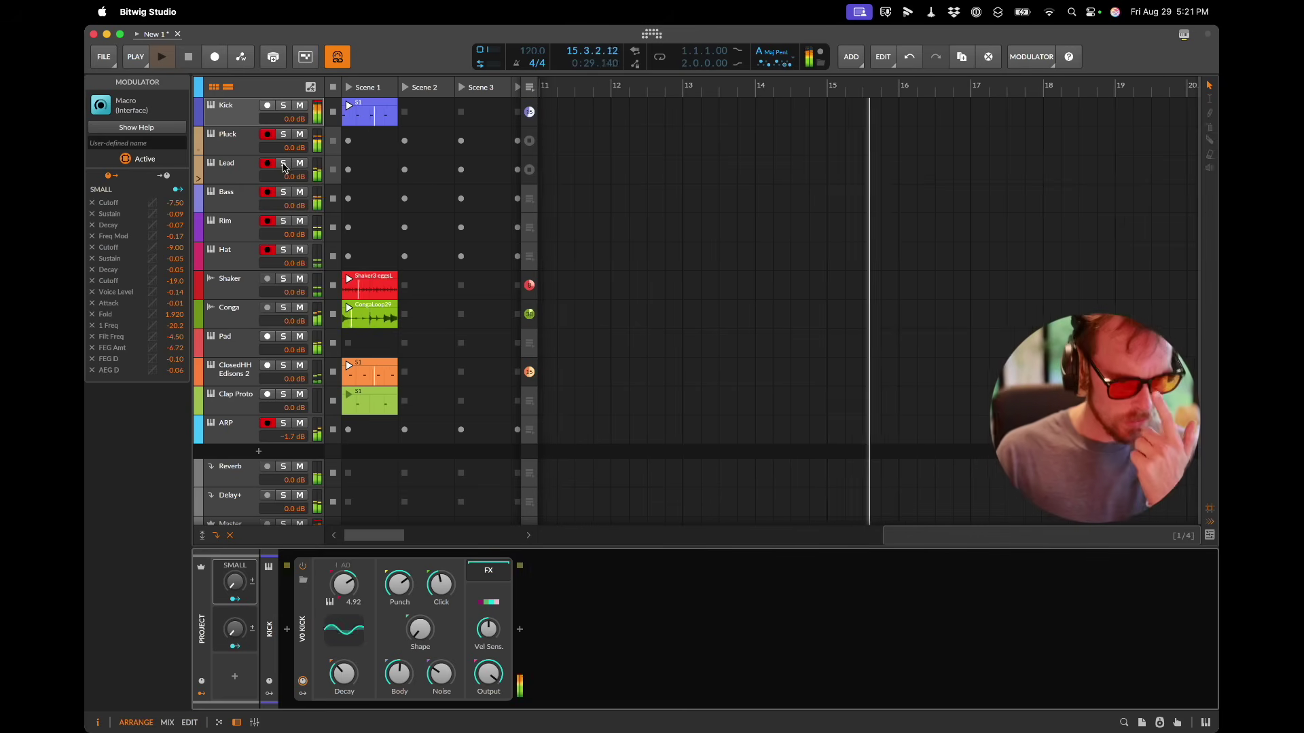
pyautogui.click(283, 163)
pyautogui.click(284, 423)
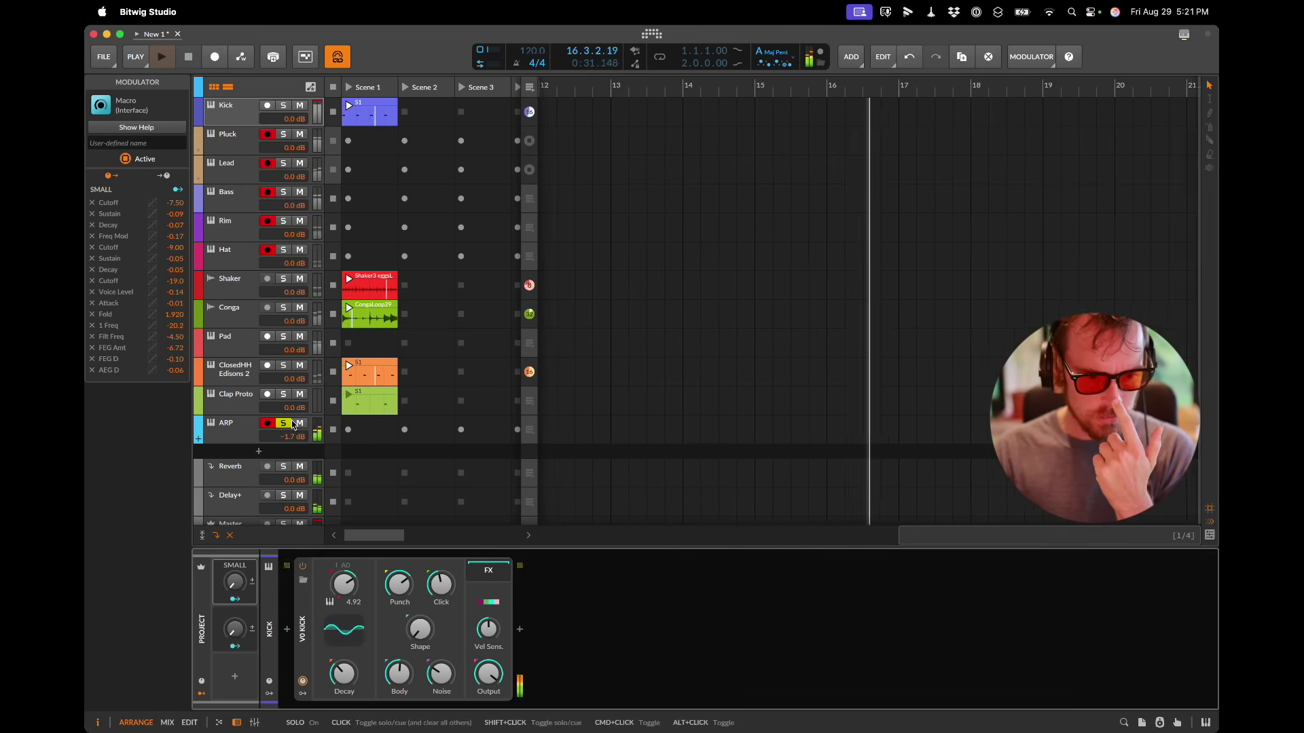
pyautogui.click(280, 440)
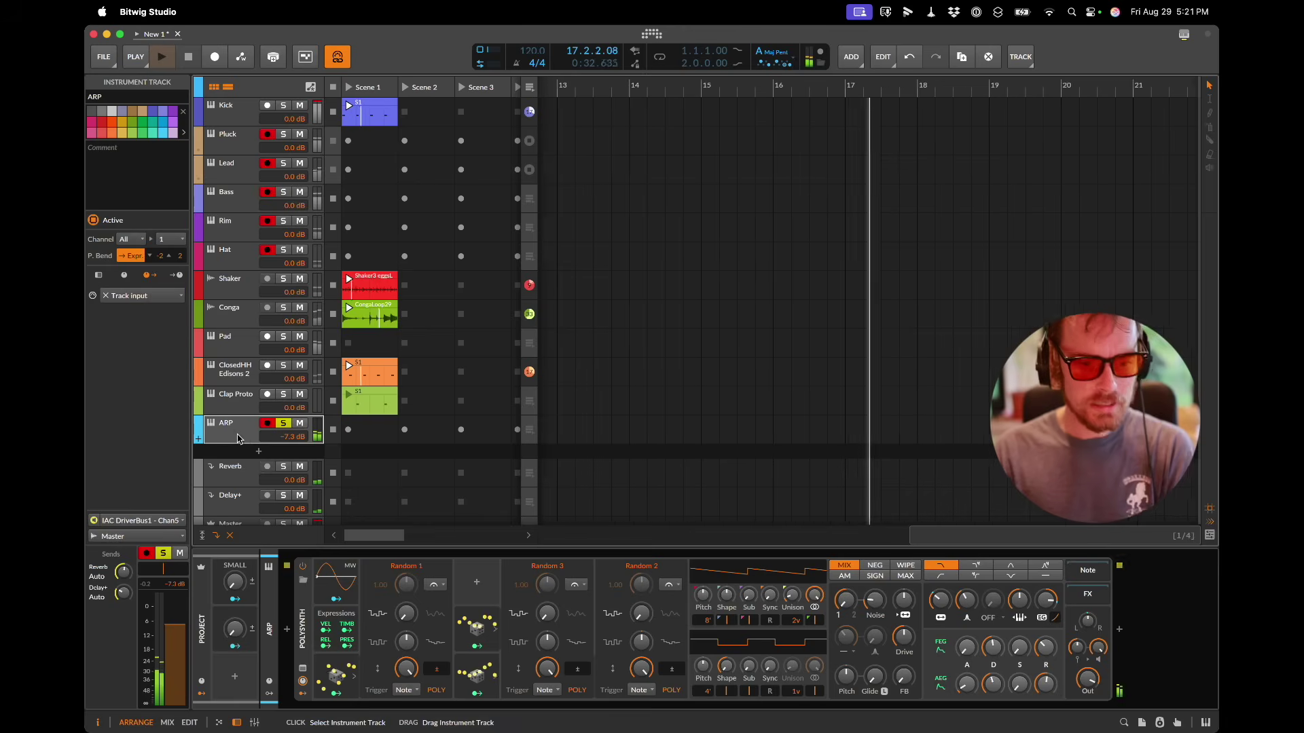
# Step: In the Words web app, assign the line "A F C D T" to MIDI channel 6
pyautogui.click(136, 521)
pyautogui.press('super+Tab')
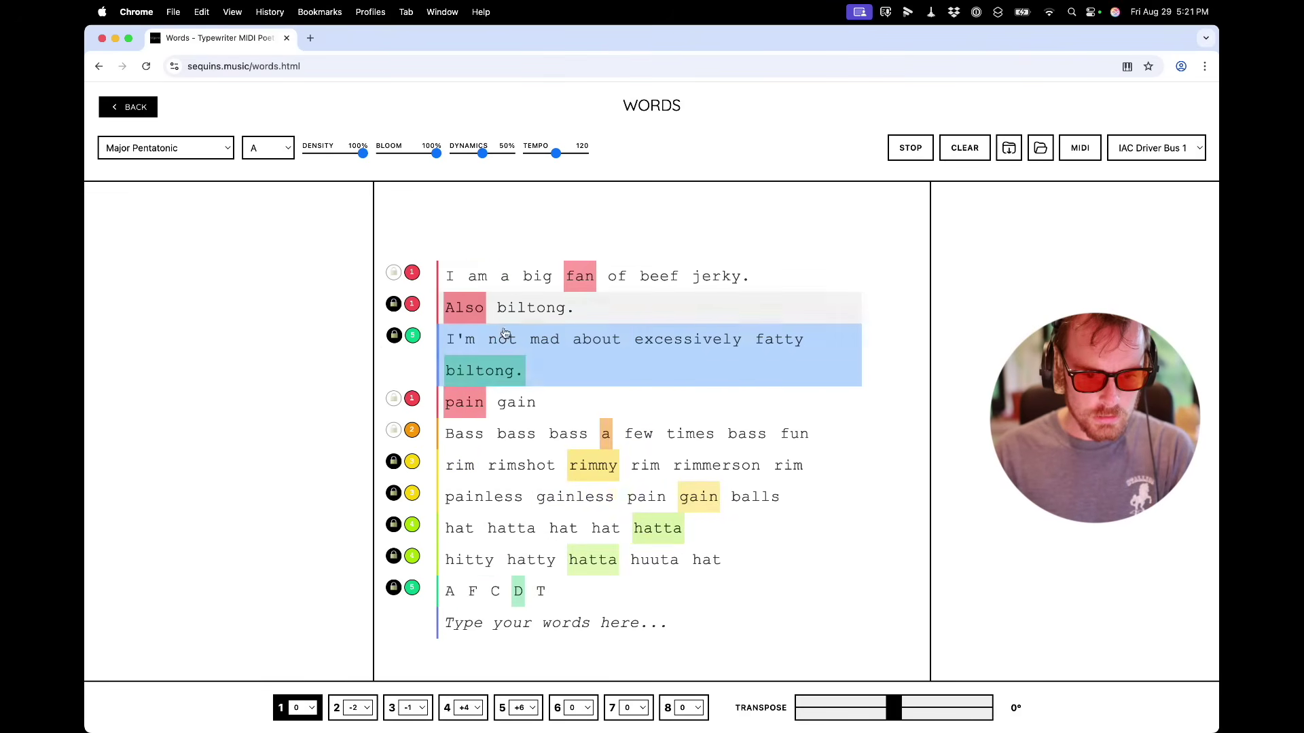
pyautogui.click(412, 587)
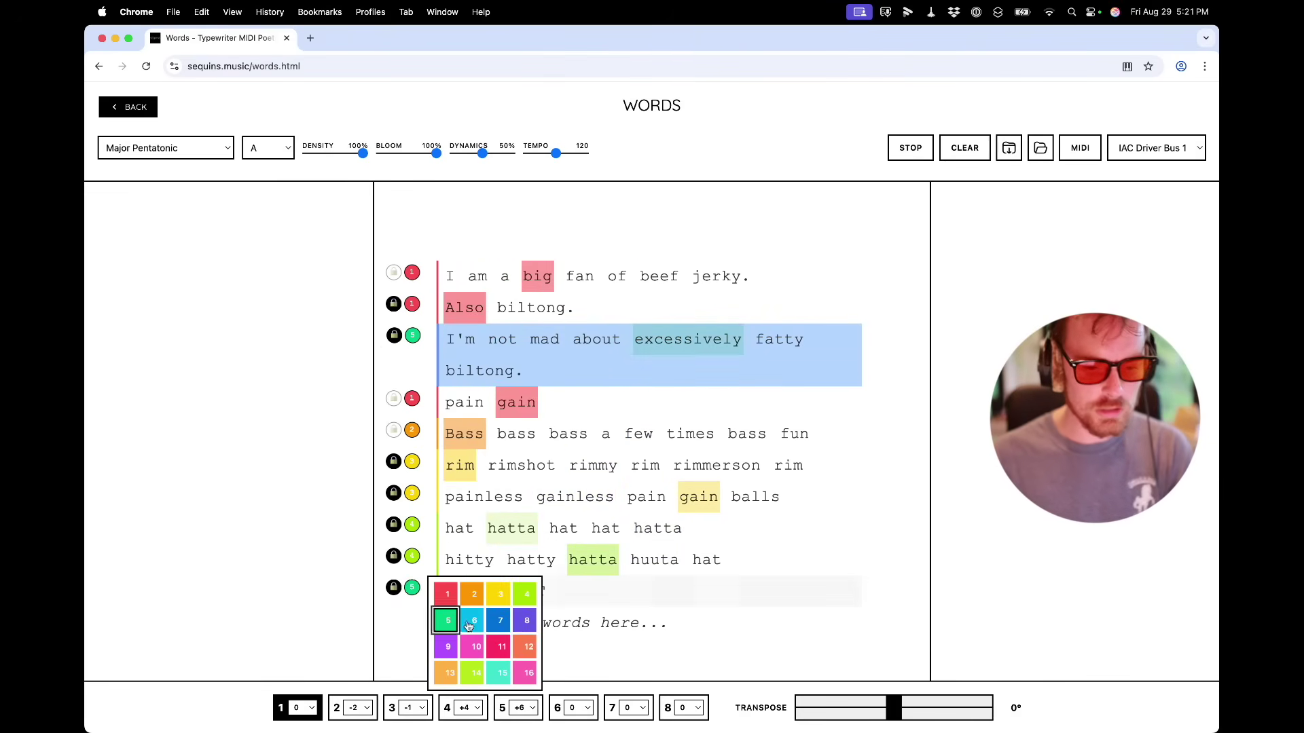
pyautogui.click(468, 624)
# Step: In Bitwig Studio, set the ARP track's input to IAC Driver Bus 1 - Channel 6, unsolo it and return its volume to 0.0 dB
pyautogui.press('super+Tab')
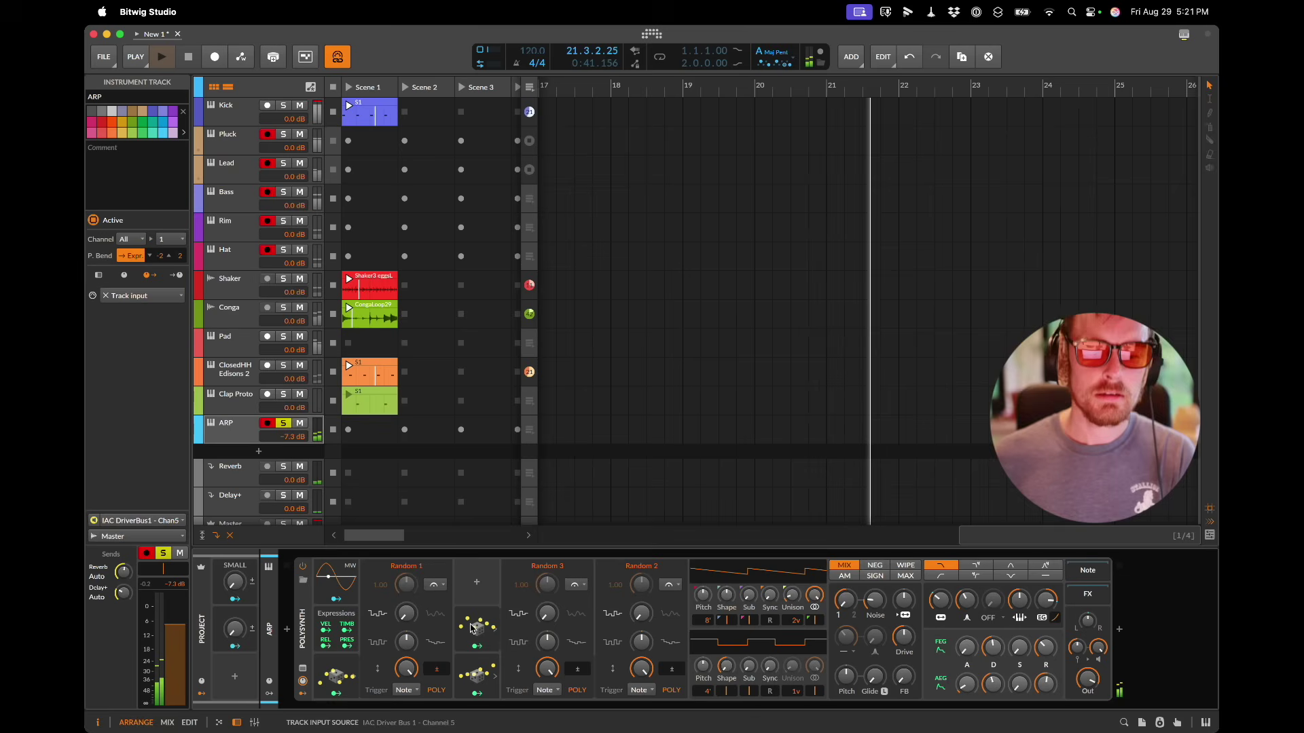
pyautogui.click(154, 522)
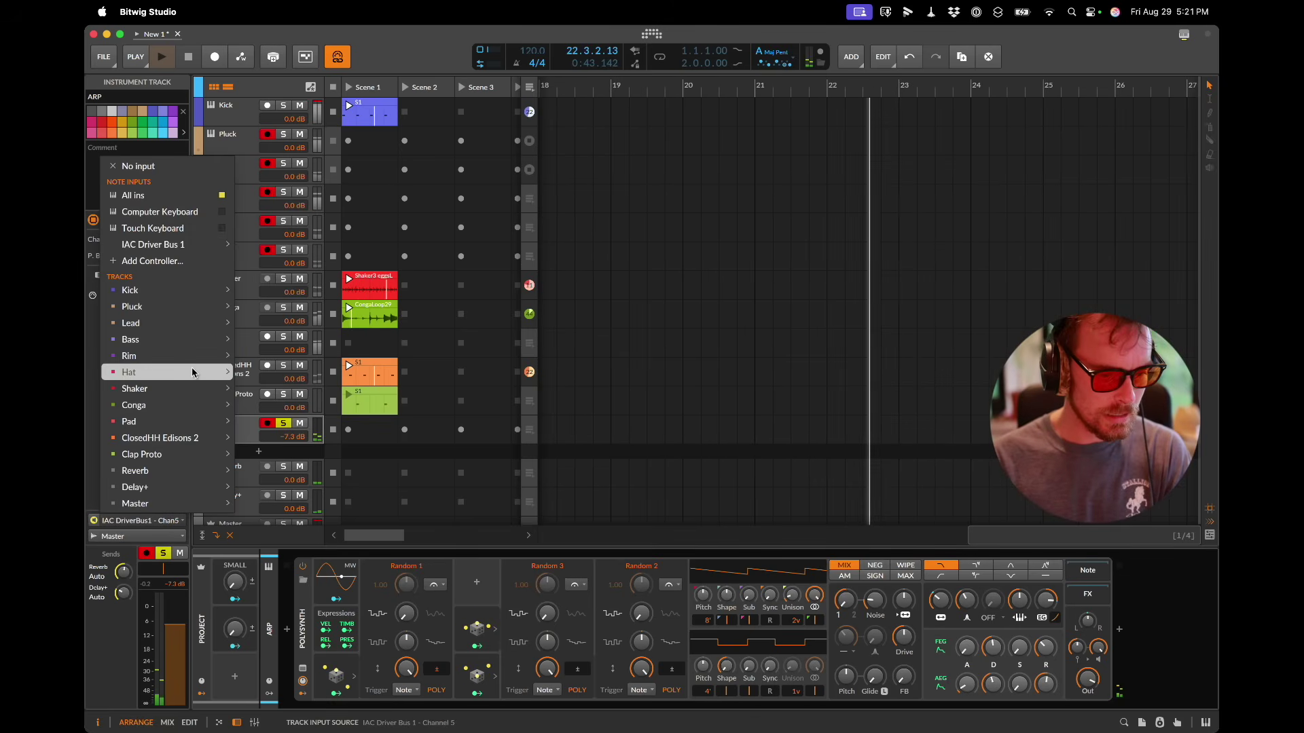
pyautogui.moveTo(219, 252)
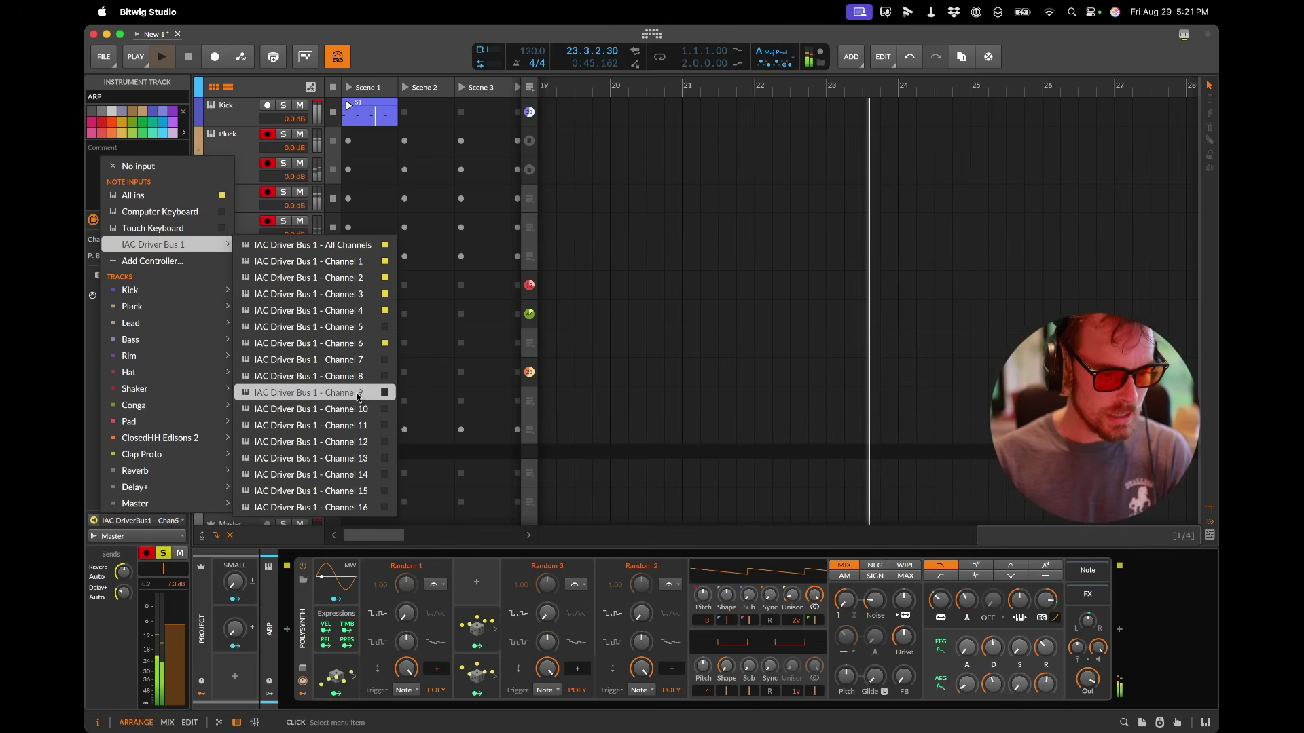
pyautogui.click(358, 346)
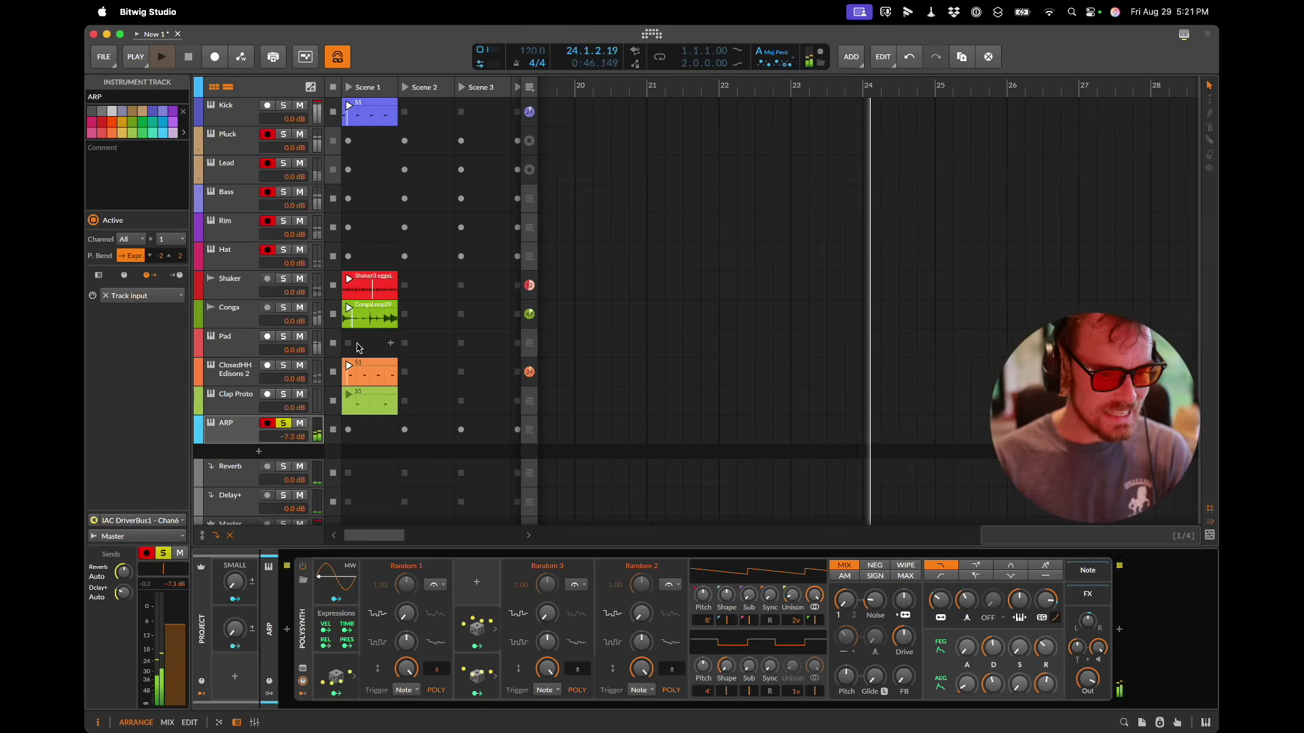
pyautogui.press('super+Tab')
pyautogui.press('super+Tab')
pyautogui.click(284, 425)
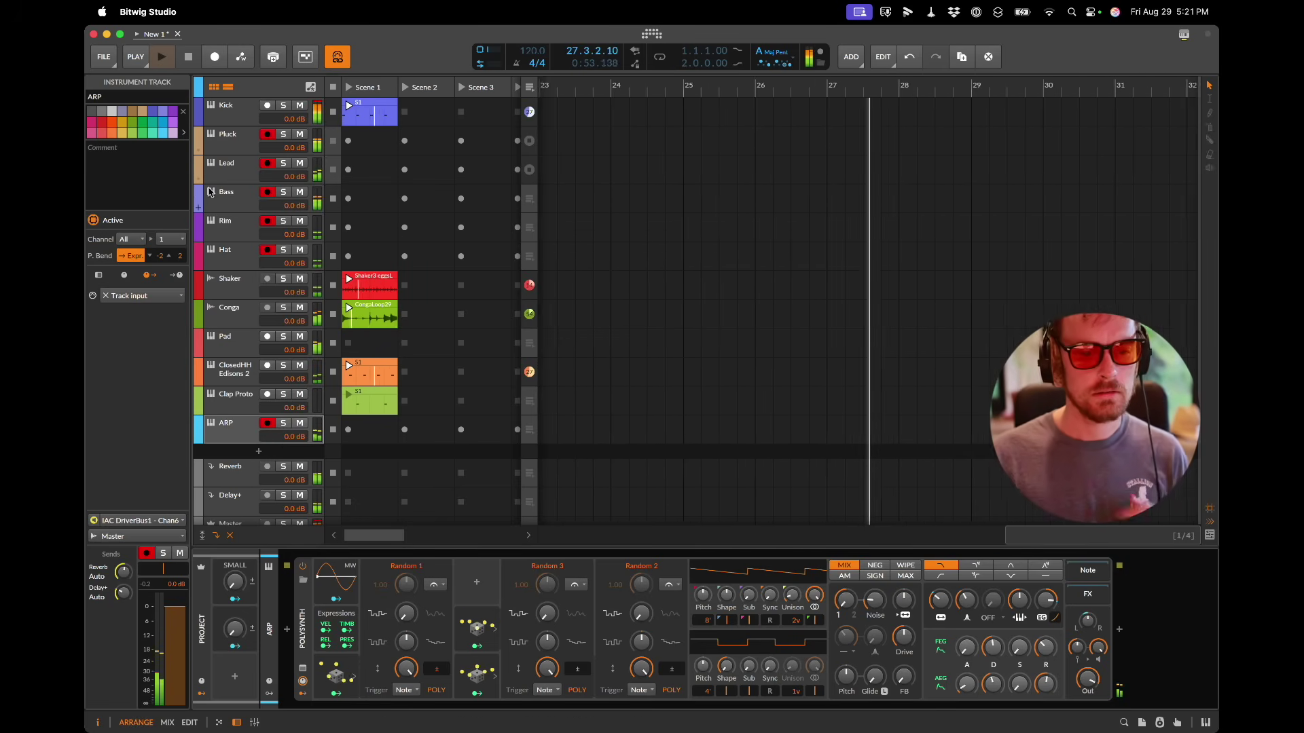
# Step: Assign the second project macro to the Bass Polymer's filter envelope amount, ADSR decay, Noise, Sub and filter cutoff
pyautogui.click(235, 199)
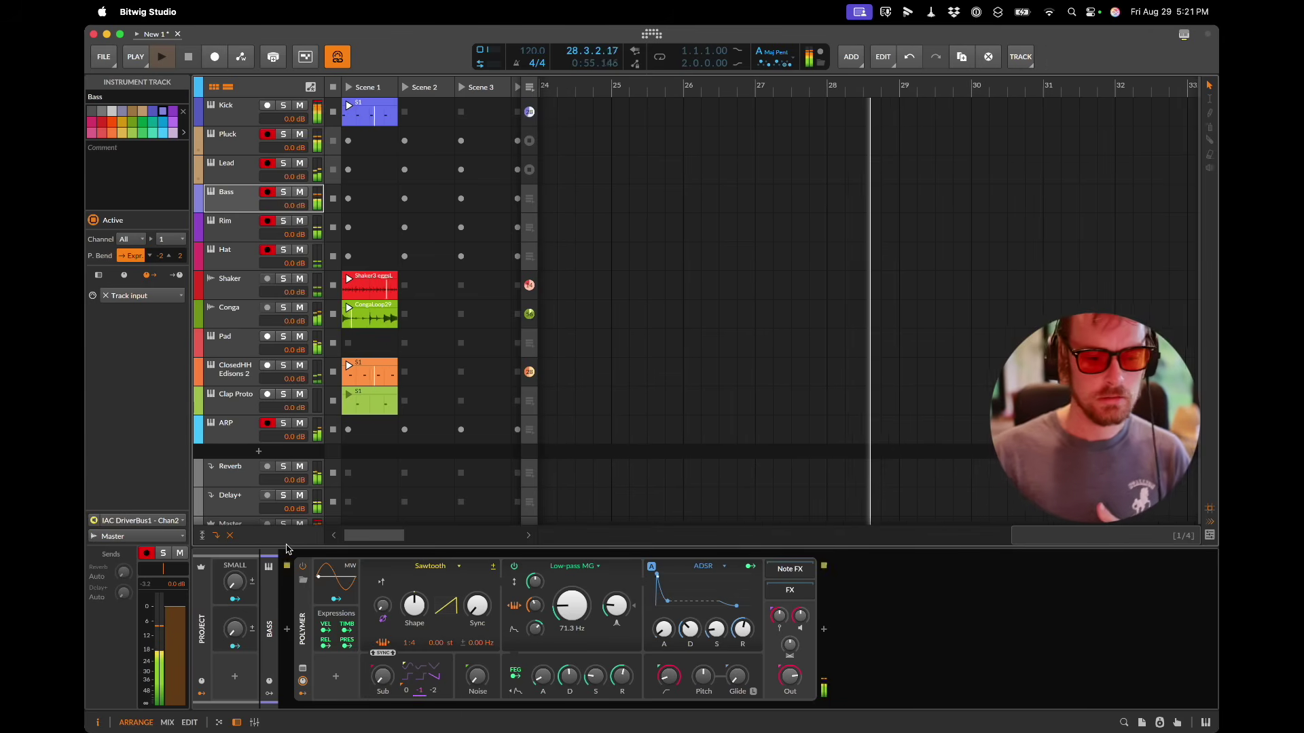
pyautogui.click(237, 648)
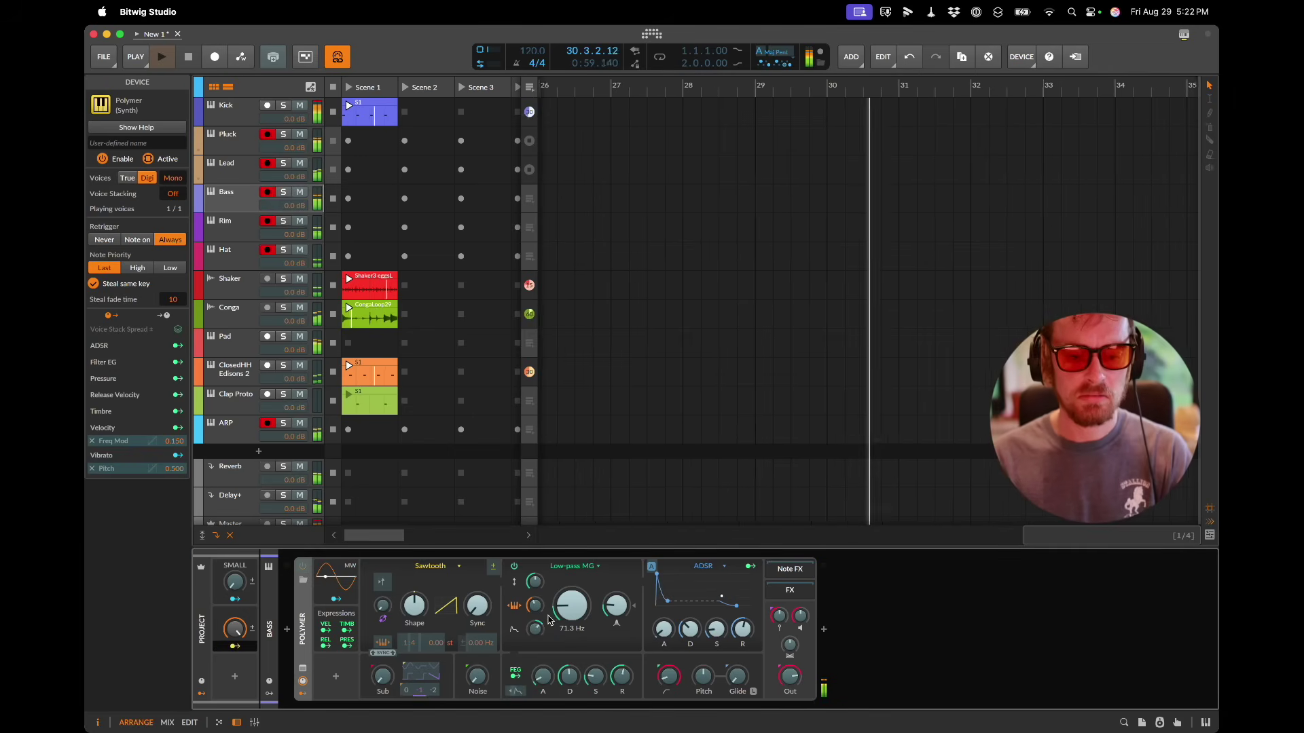
pyautogui.moveTo(536, 628); pyautogui.dragTo(536, 619)
pyautogui.moveTo(690, 629); pyautogui.dragTo(692, 621)
pyautogui.moveTo(477, 677); pyautogui.dragTo(477, 687)
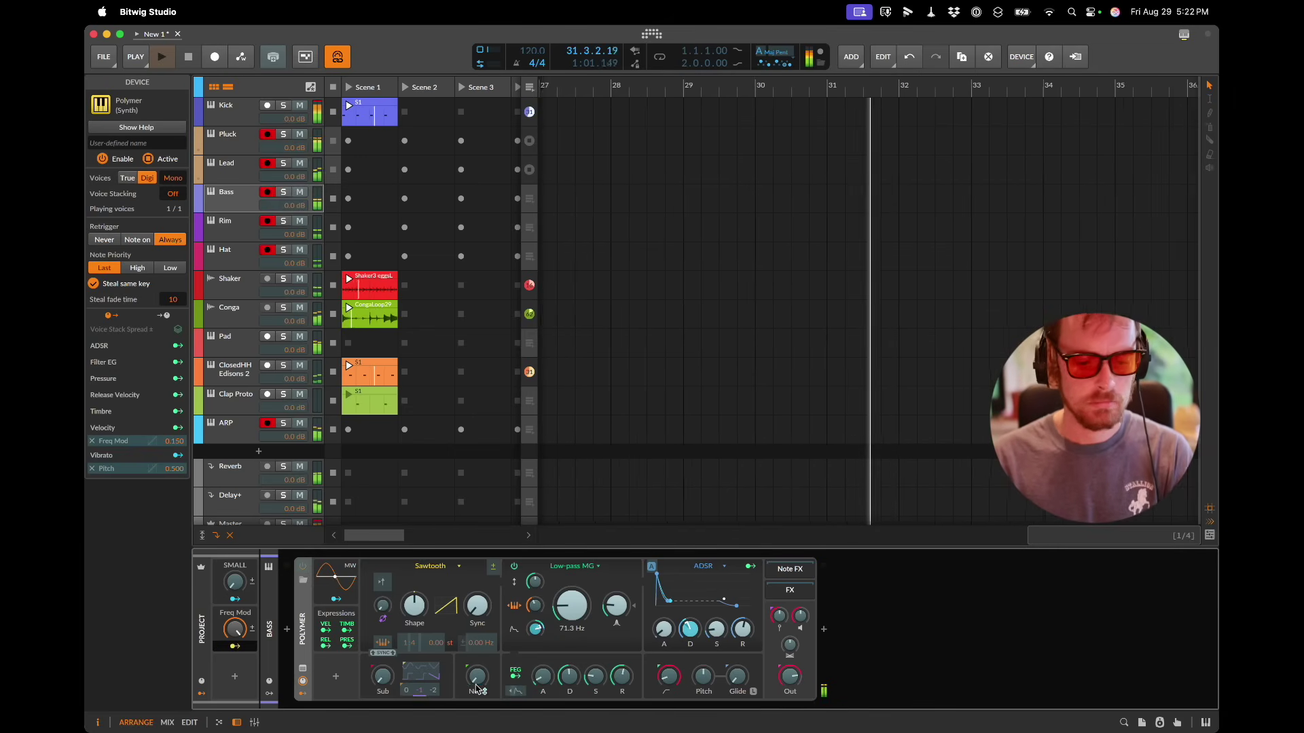
pyautogui.moveTo(386, 687); pyautogui.dragTo(383, 686)
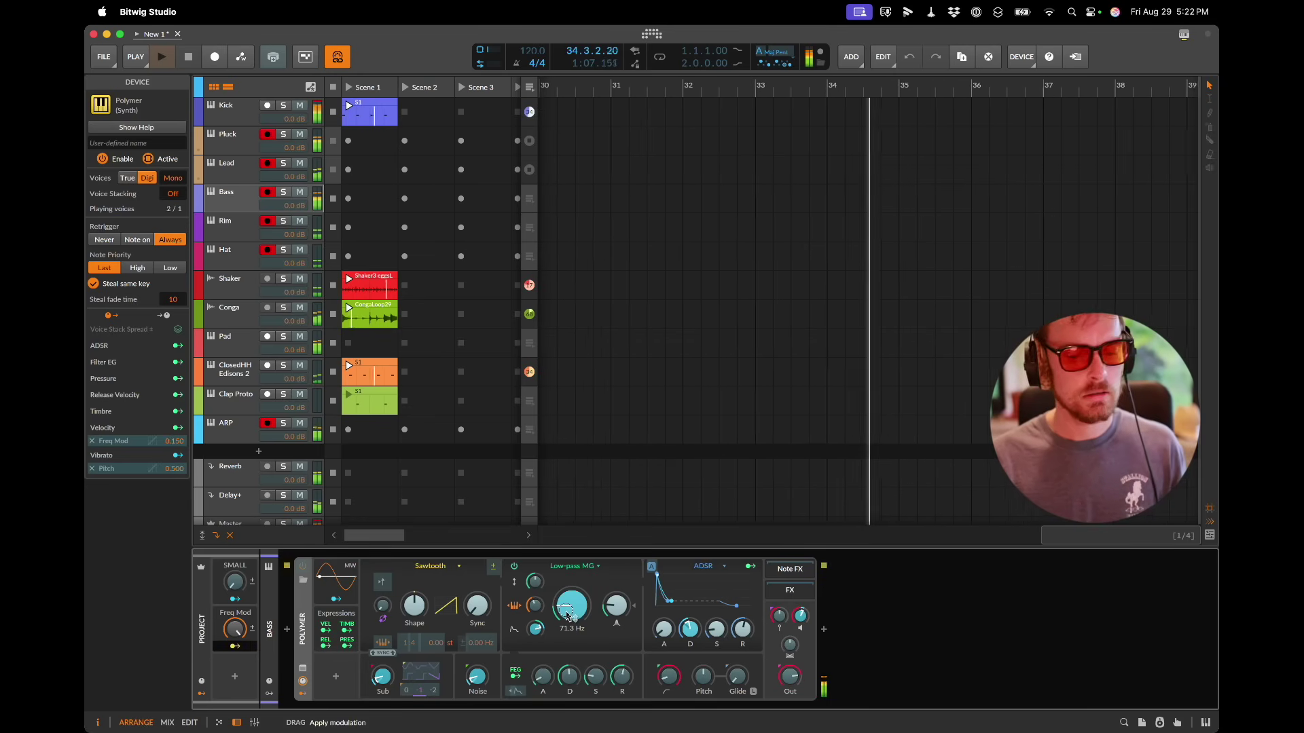
pyautogui.moveTo(568, 616); pyautogui.dragTo(569, 615)
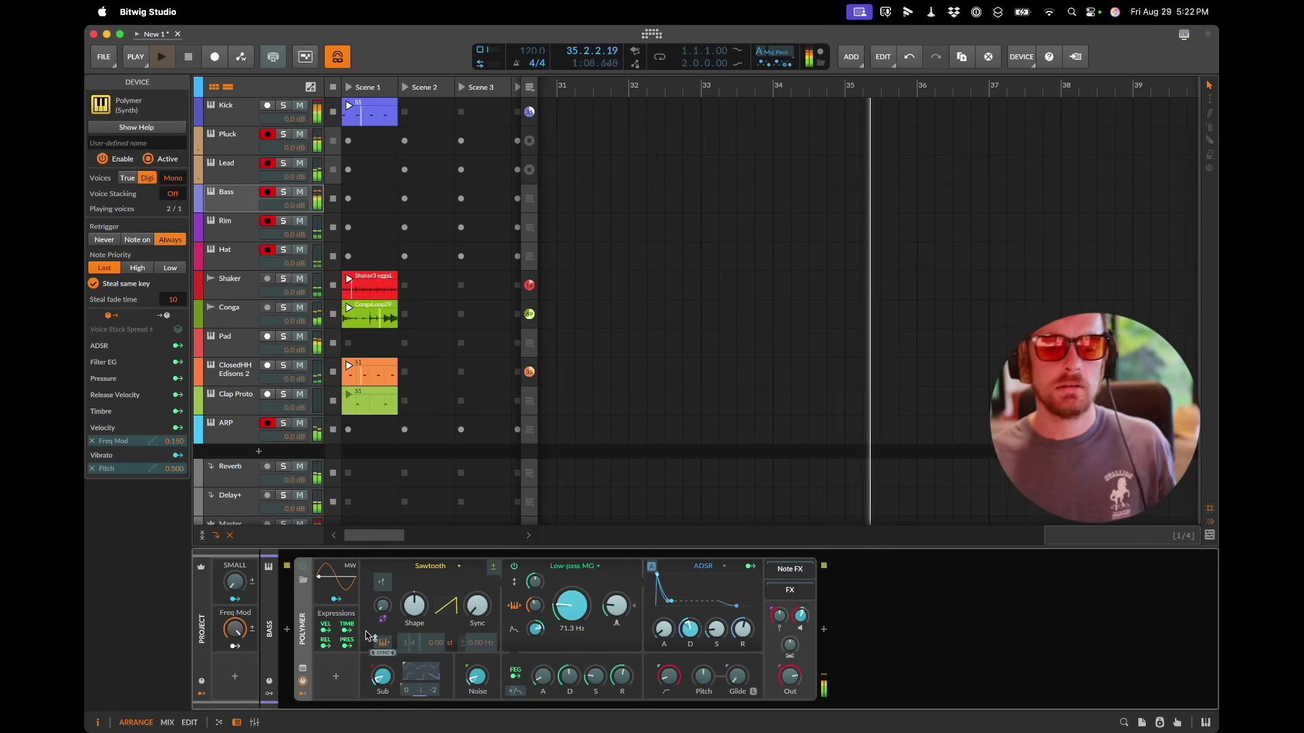
# Step: Add a Random modulator to the Bass Polymer, set its trigger to Note and change its rate's time base
pyautogui.click(340, 681)
pyautogui.write('random')
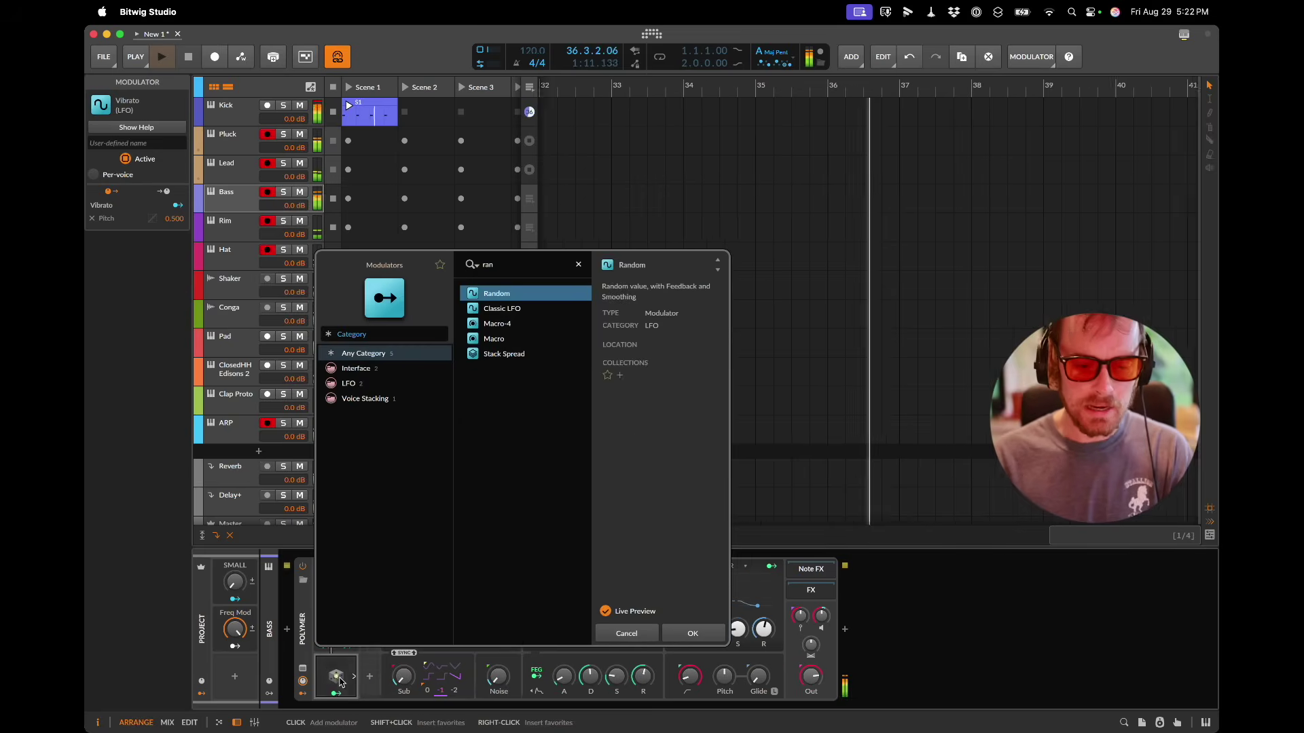
pyautogui.press('Return')
pyautogui.click(408, 689)
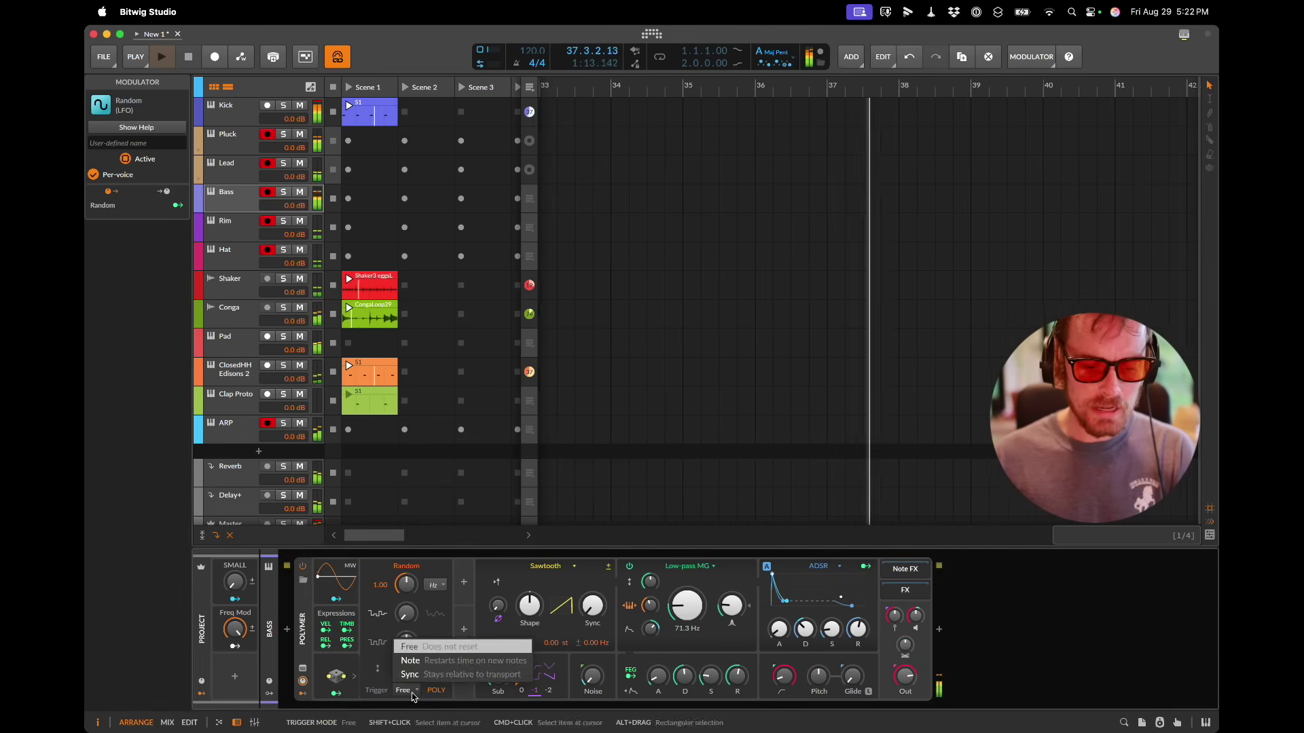
pyautogui.click(410, 675)
pyautogui.click(406, 689)
pyautogui.click(410, 671)
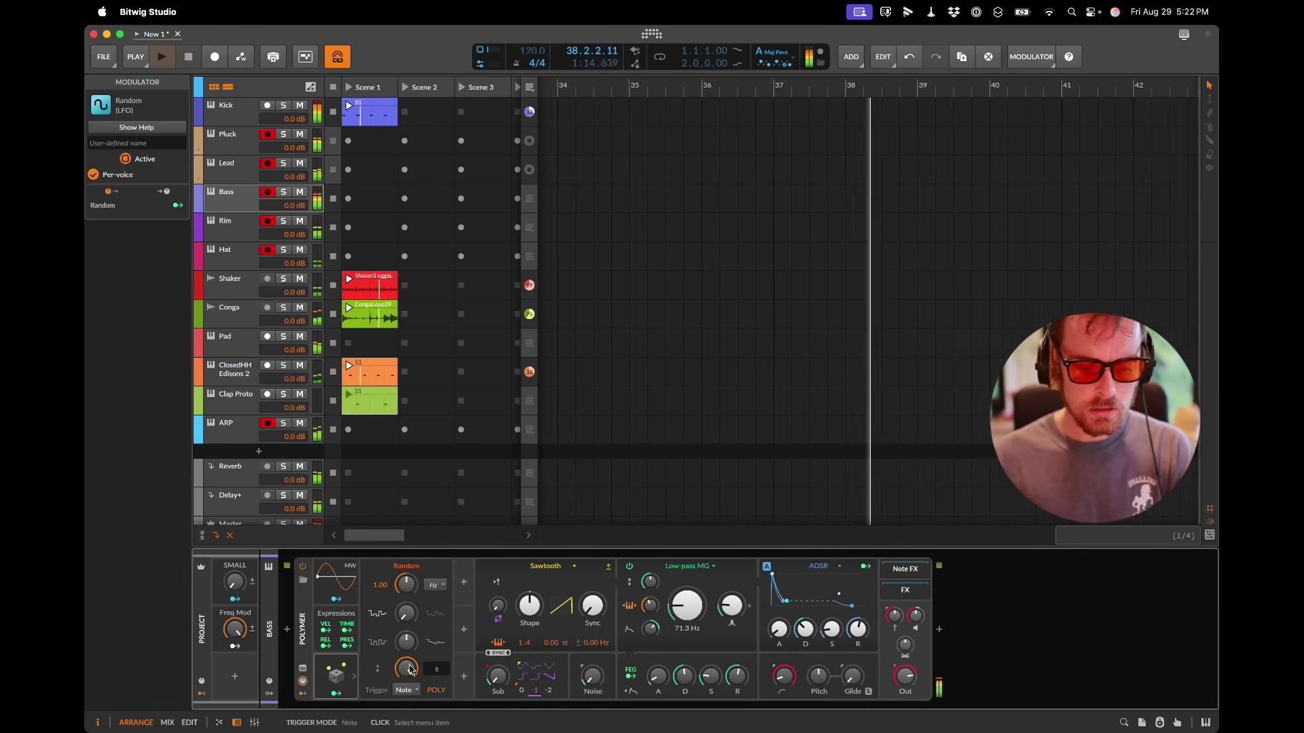
pyautogui.click(426, 590)
pyautogui.click(453, 576)
# Step: Map the Random modulator to the Polymer's filter cutoff at 2.000, oscillator Shape at 0.075 and ADSR decay at 0.010
pyautogui.click(336, 692)
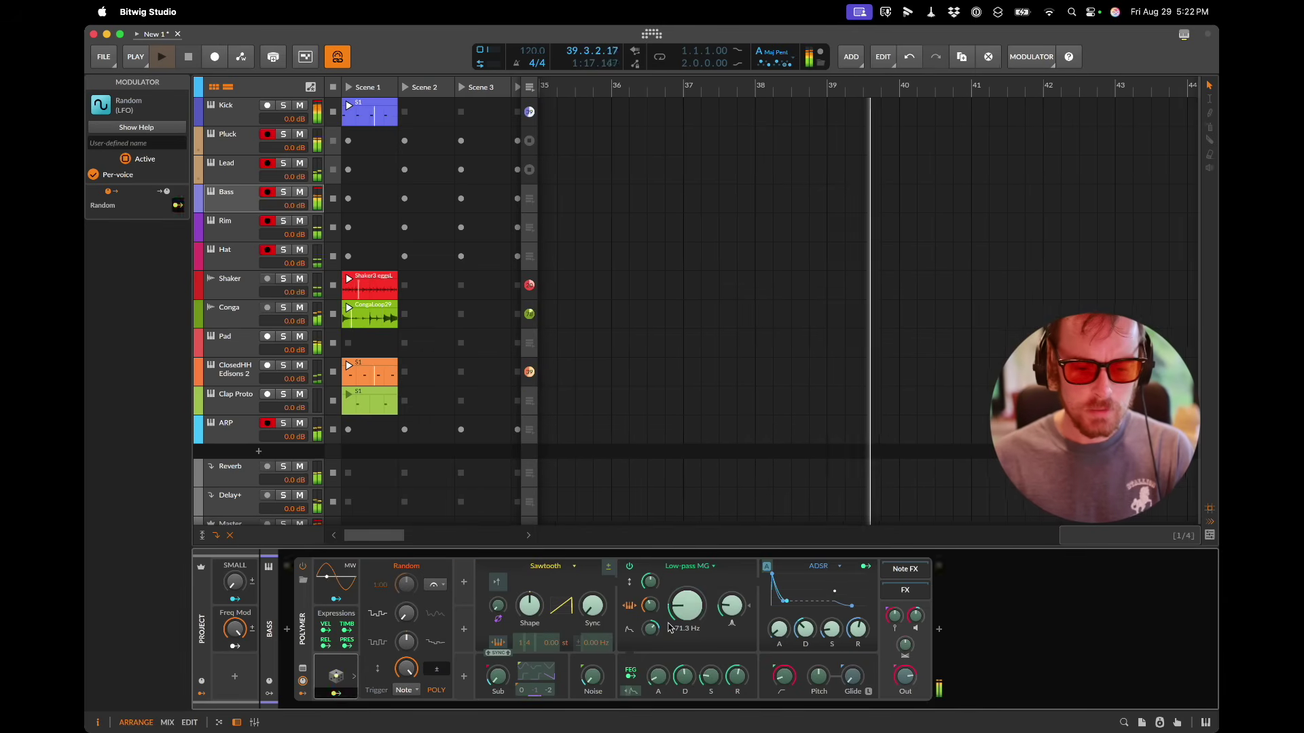
pyautogui.moveTo(686, 606); pyautogui.dragTo(686, 597)
pyautogui.click(336, 693)
pyautogui.moveTo(530, 607); pyautogui.dragTo(535, 601)
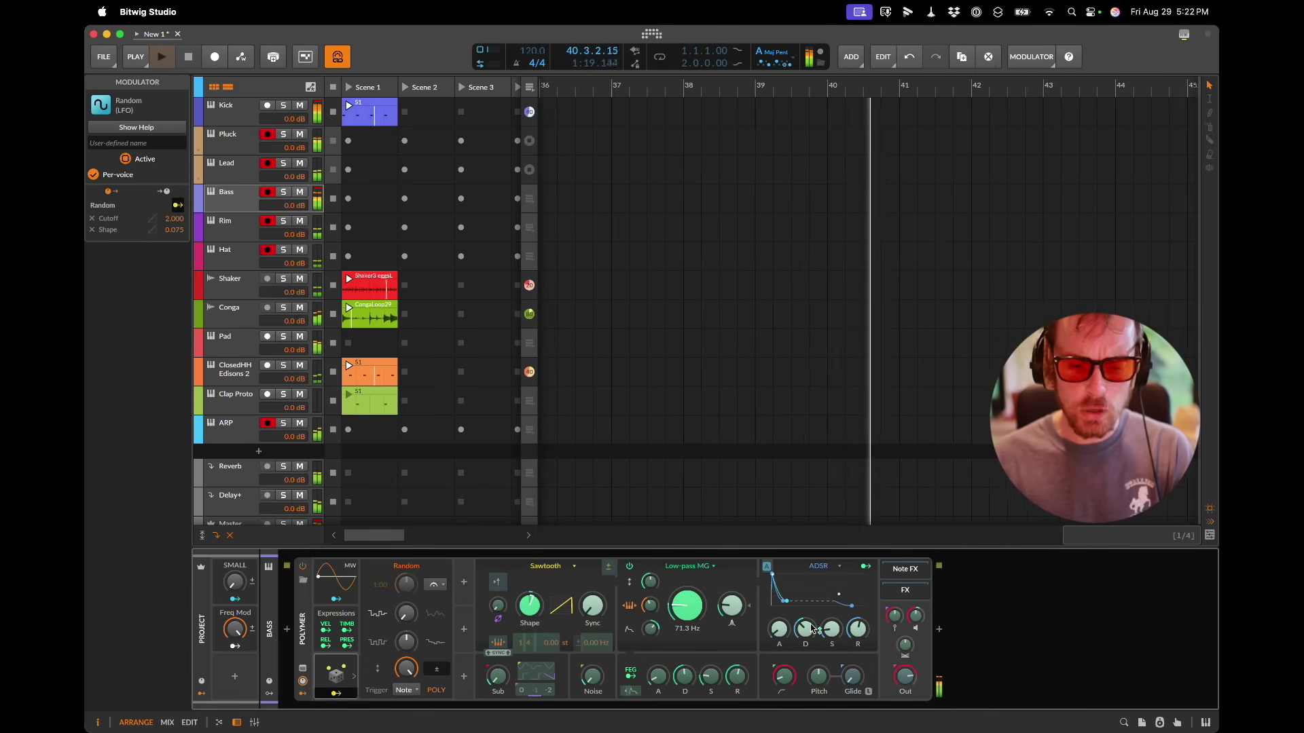
pyautogui.moveTo(805, 630); pyautogui.dragTo(805, 625)
pyautogui.click(600, 681)
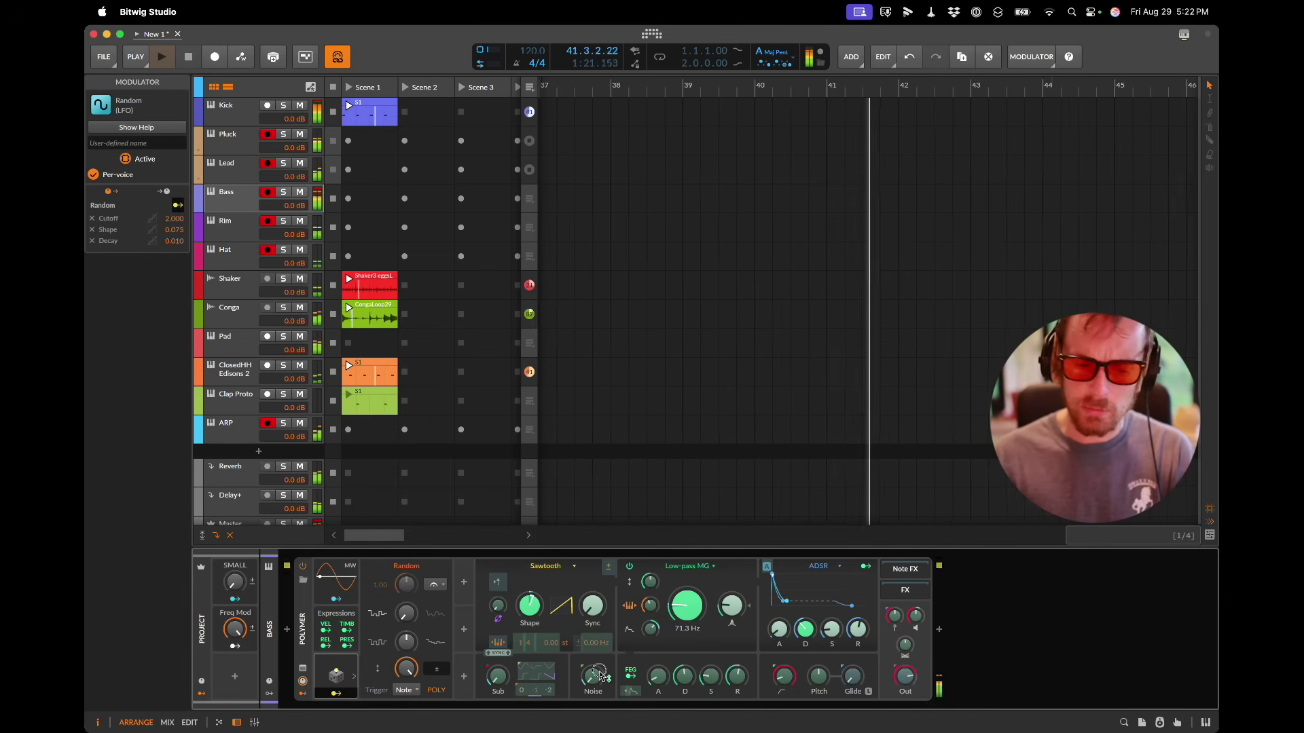
# Step: Add a second Random modulator mapped to Shape at 0.130, Sync at 3.600, Freq Mod at 0.080 and Reso at 0.042
pyautogui.click(464, 677)
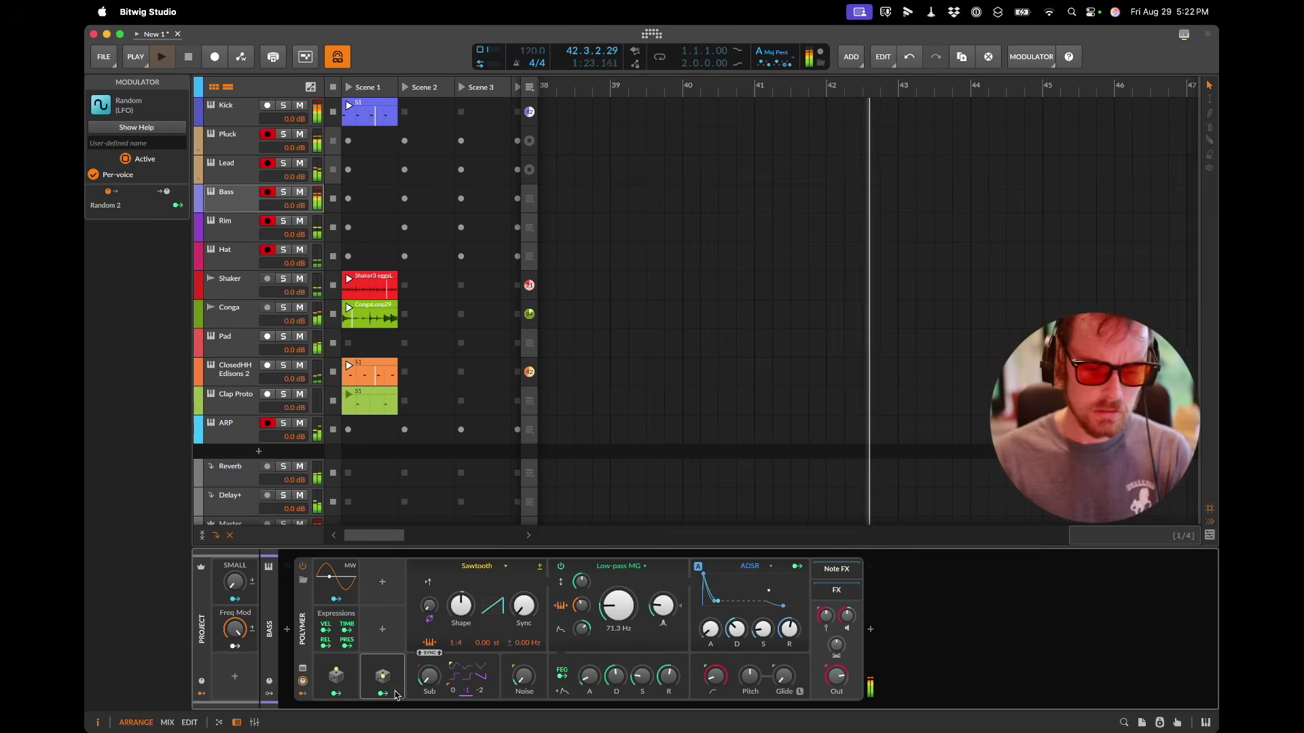
pyautogui.moveTo(461, 604); pyautogui.dragTo(523, 591)
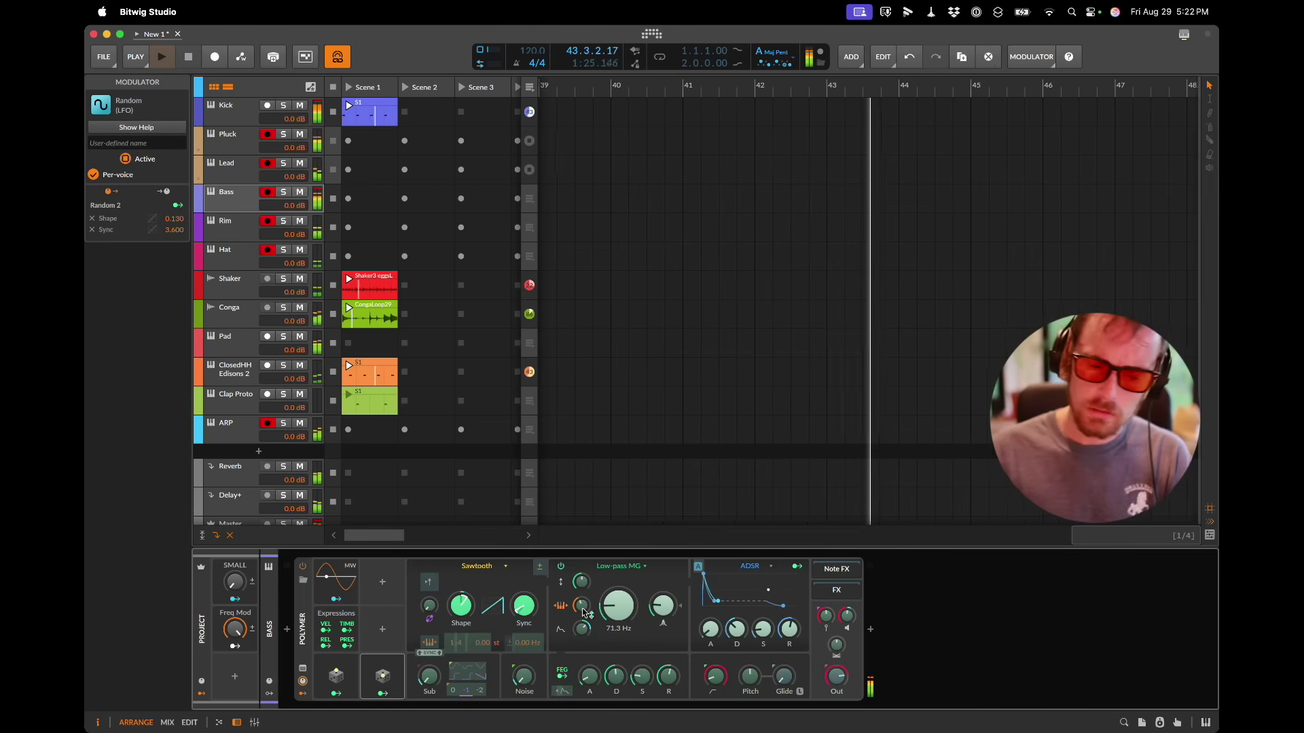
pyautogui.click(580, 630)
pyautogui.moveTo(581, 629); pyautogui.dragTo(580, 622)
pyautogui.moveTo(663, 604); pyautogui.dragTo(663, 597)
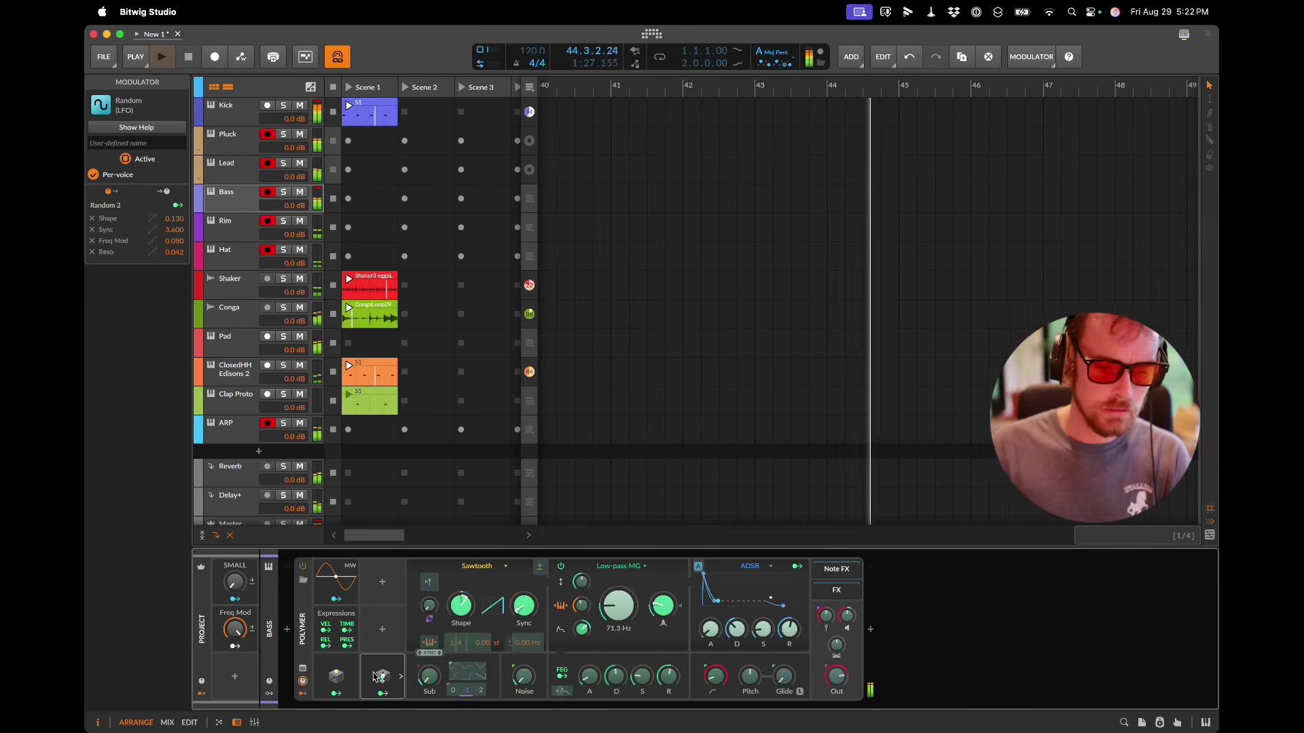
# Step: Duplicate the second Random modulator and map the copy to the filter envelope's decay at -0.07
pyautogui.click(377, 674)
pyautogui.hotkey('ctrl', 'd')
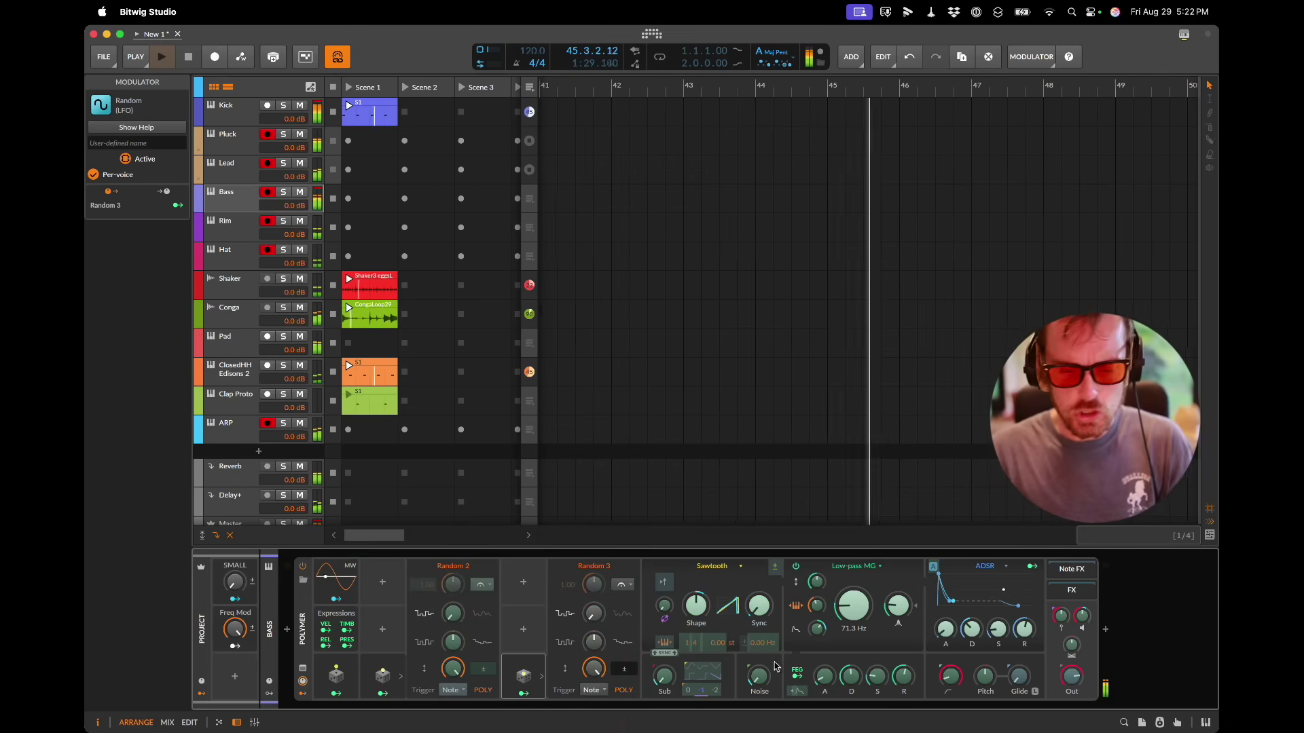
pyautogui.moveTo(854, 683); pyautogui.dragTo(856, 685)
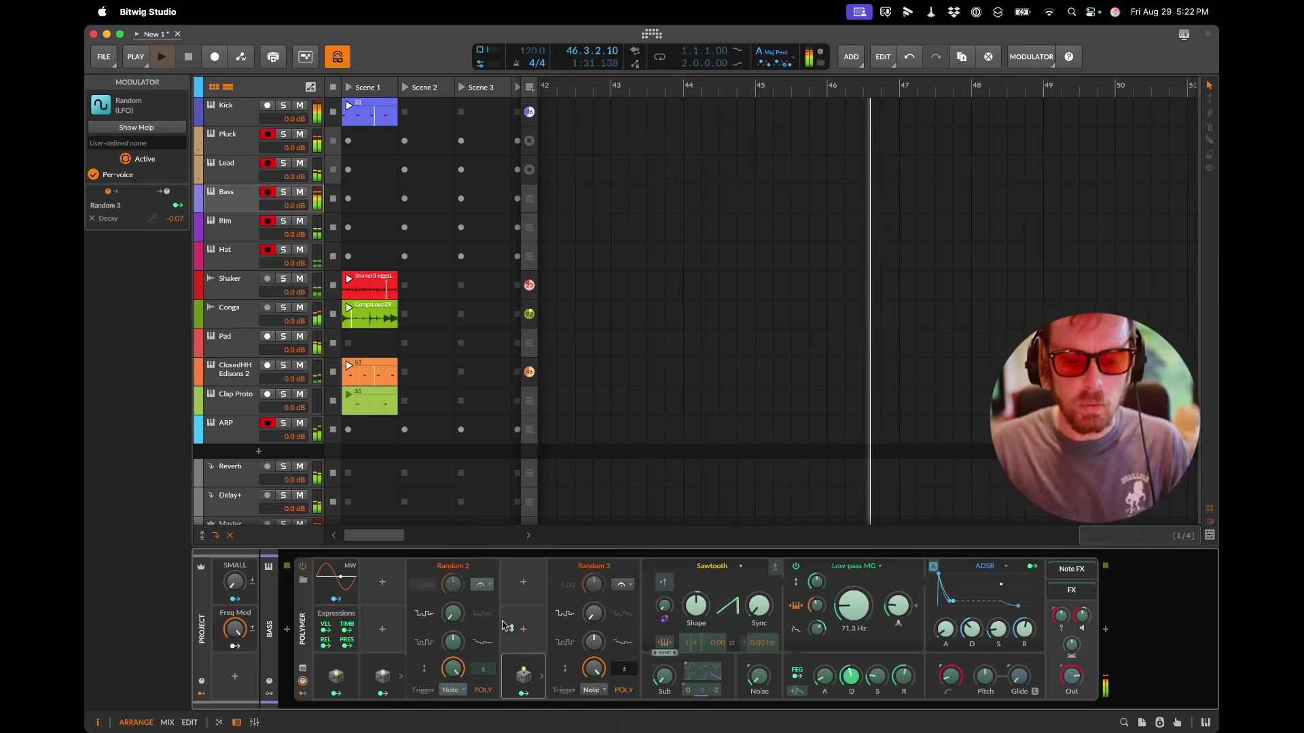
# Step: Turn down the three Random modulators' amounts, assign the second project macro to raise them, and try the macro down to 9%
pyautogui.click(336, 676)
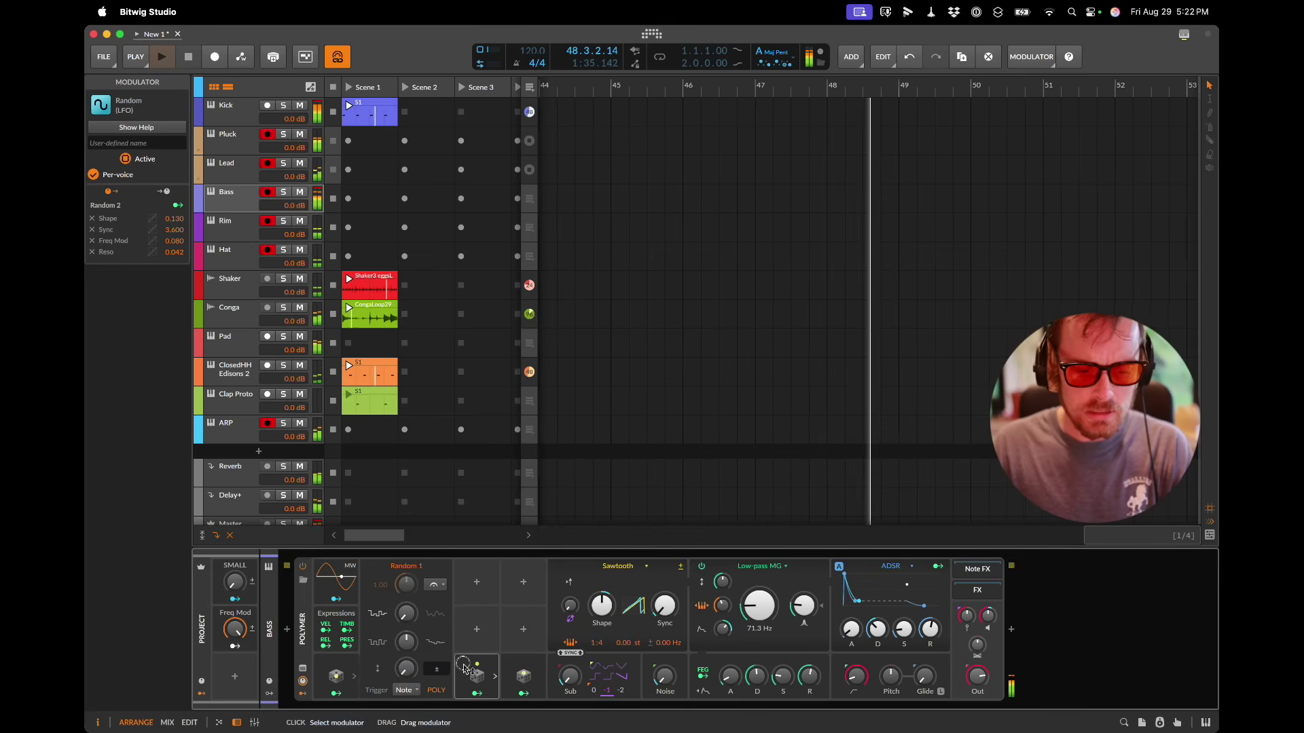
pyautogui.click(477, 675)
pyautogui.click(525, 674)
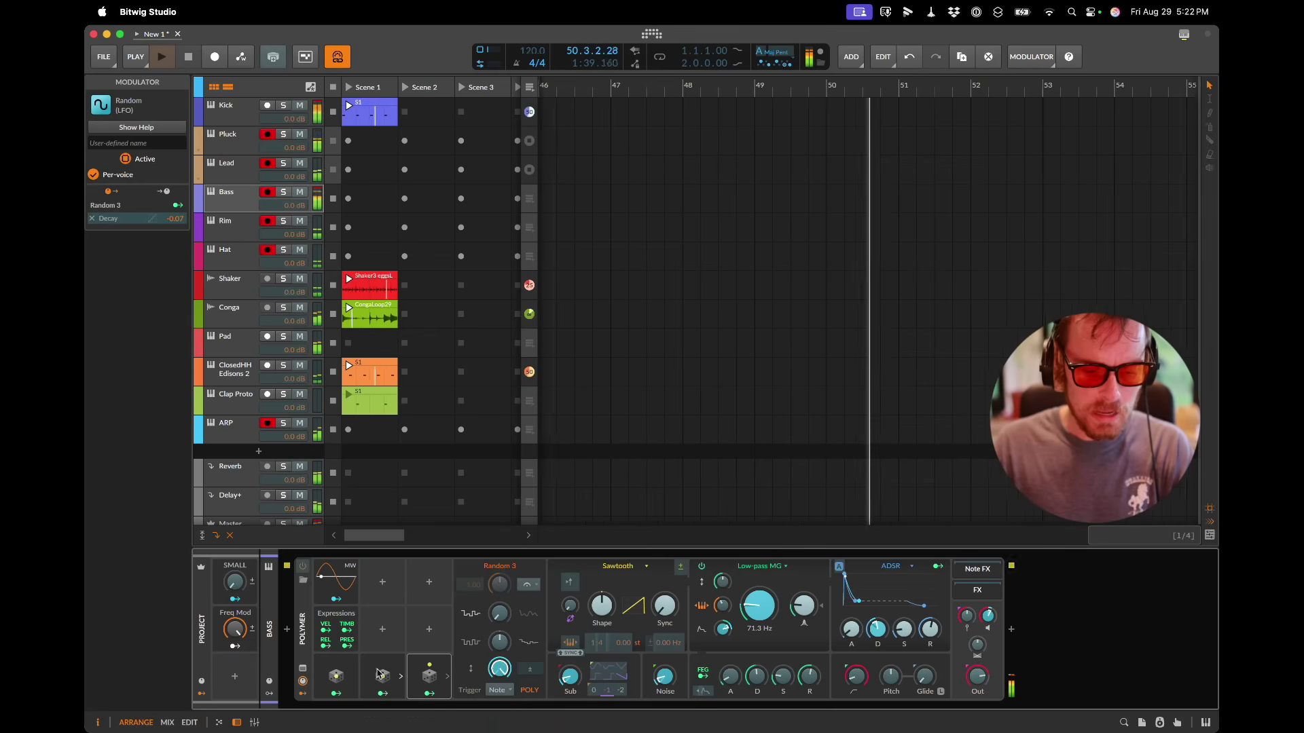
pyautogui.click(397, 677)
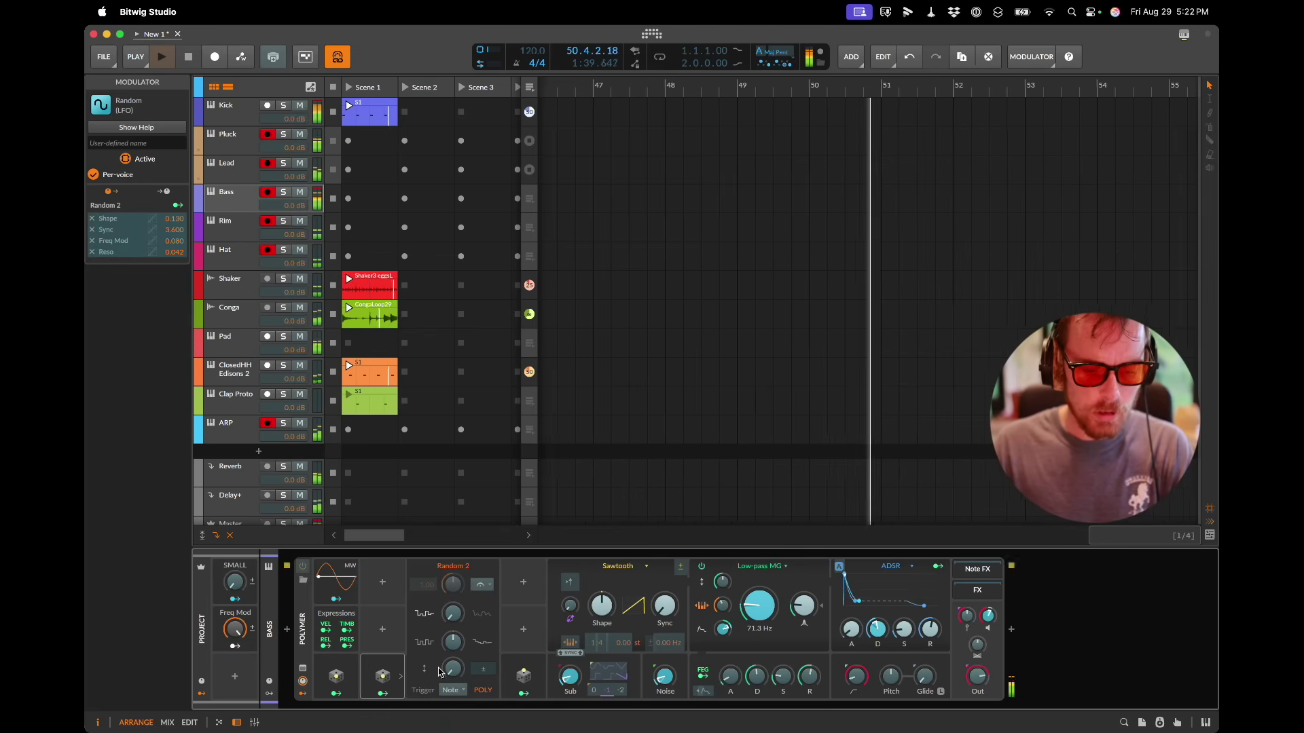
pyautogui.click(336, 676)
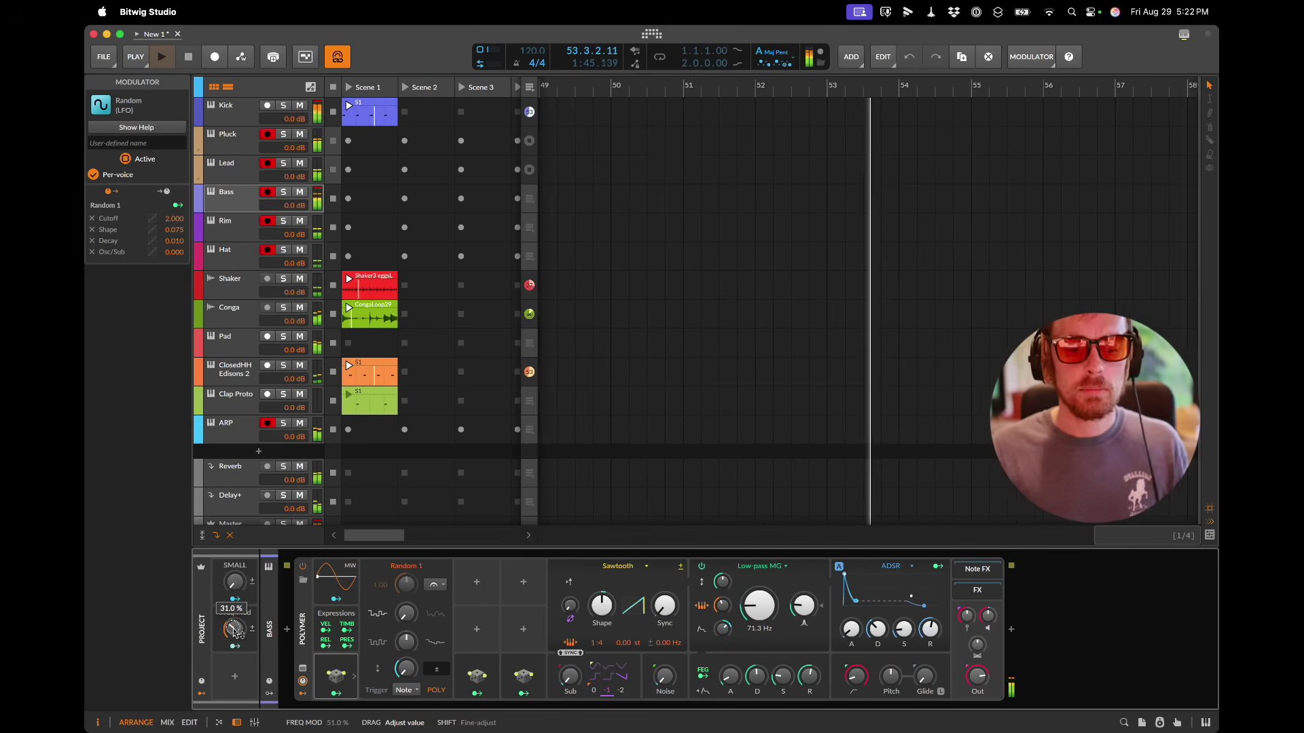
pyautogui.moveTo(234, 632)
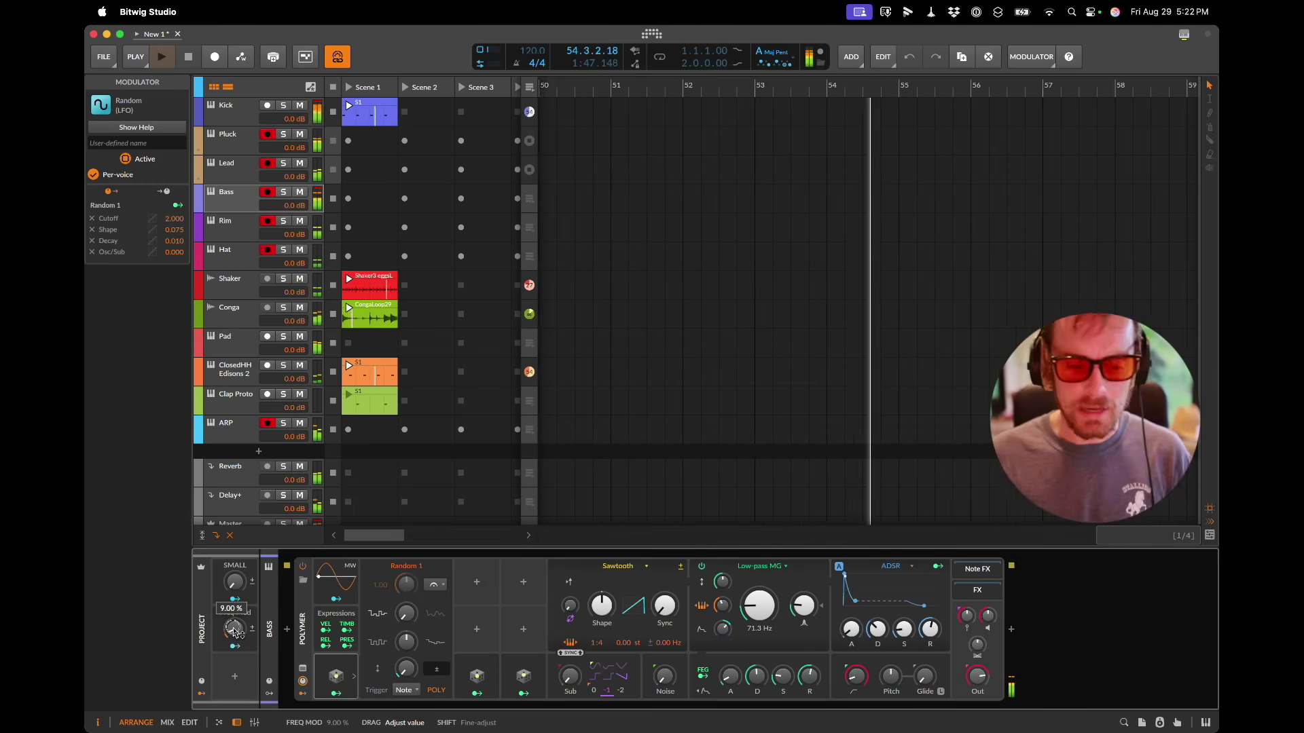
# Step: Return the Freq Mod macro to 0%, mute the Lead track, and raise Rim to +5.6 dB and Clap Proto to +3.5 dB
pyautogui.moveTo(234, 632); pyautogui.dragTo(235, 637)
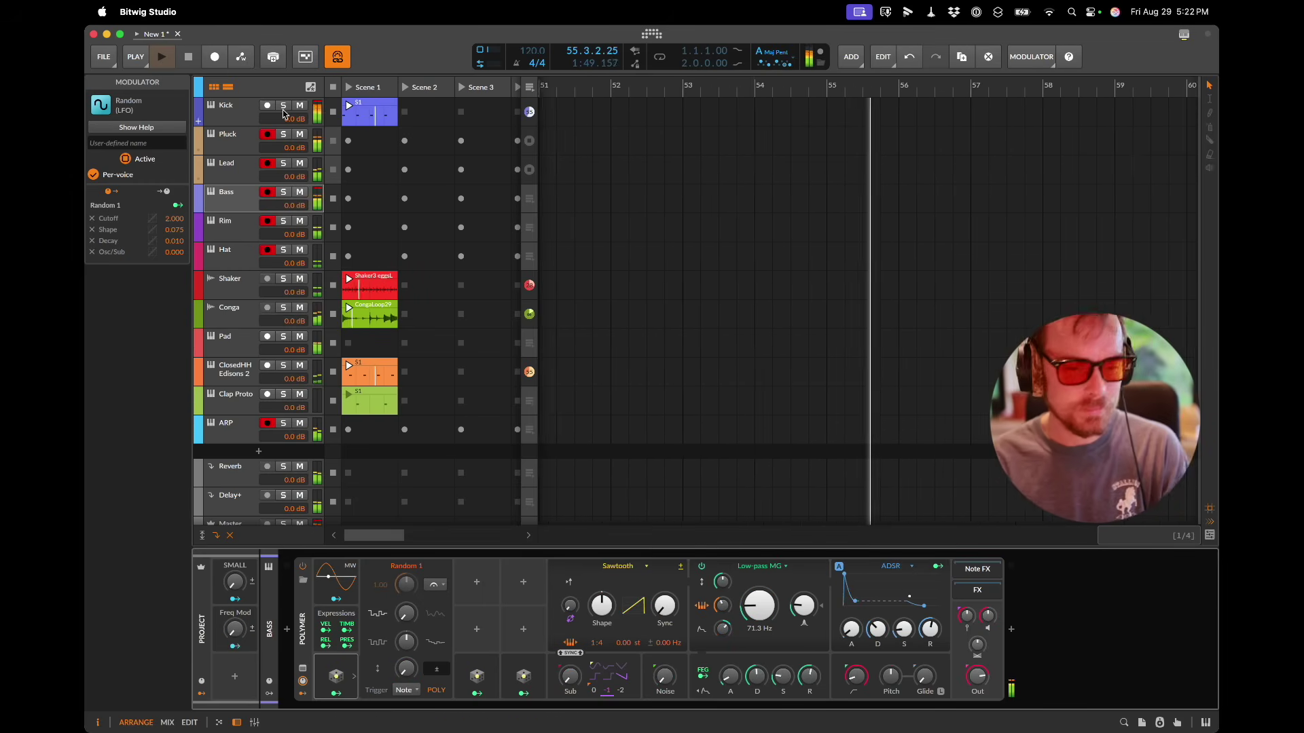
pyautogui.click(302, 164)
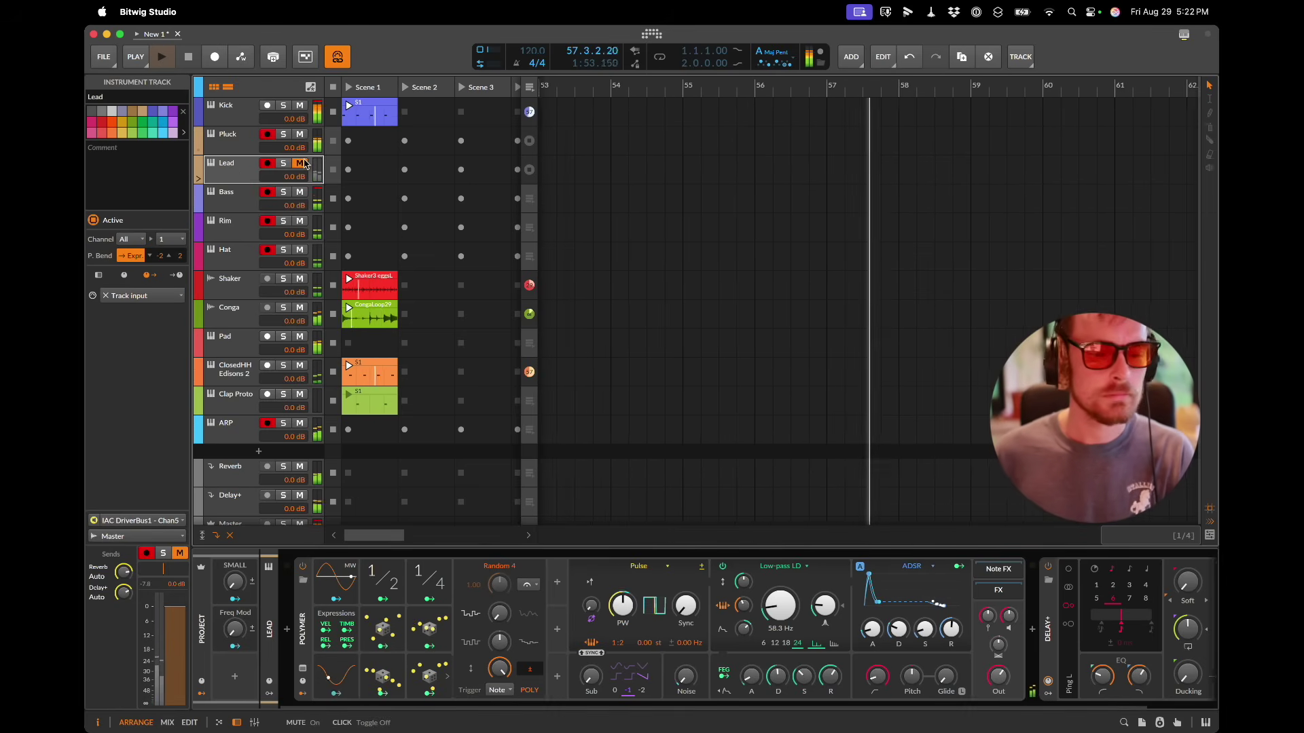
pyautogui.press('XF86AudioRaiseVolume')
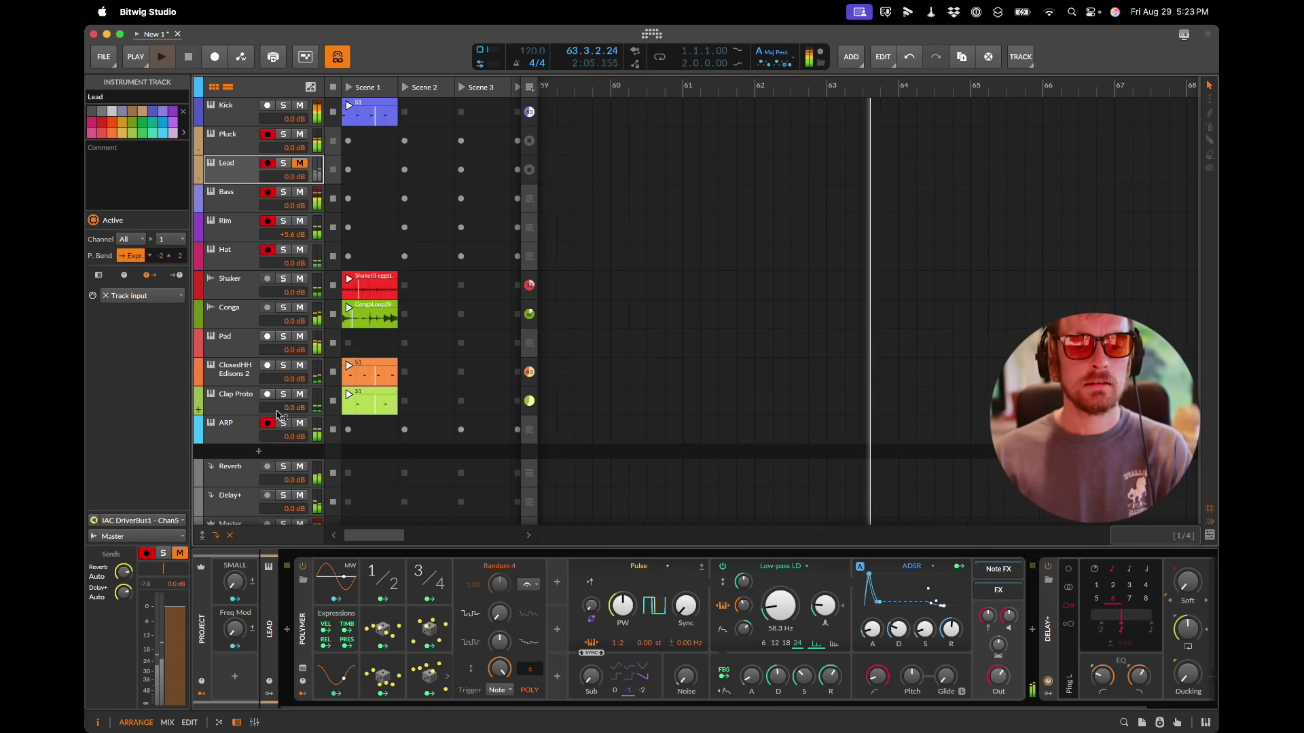
pyautogui.click(231, 406)
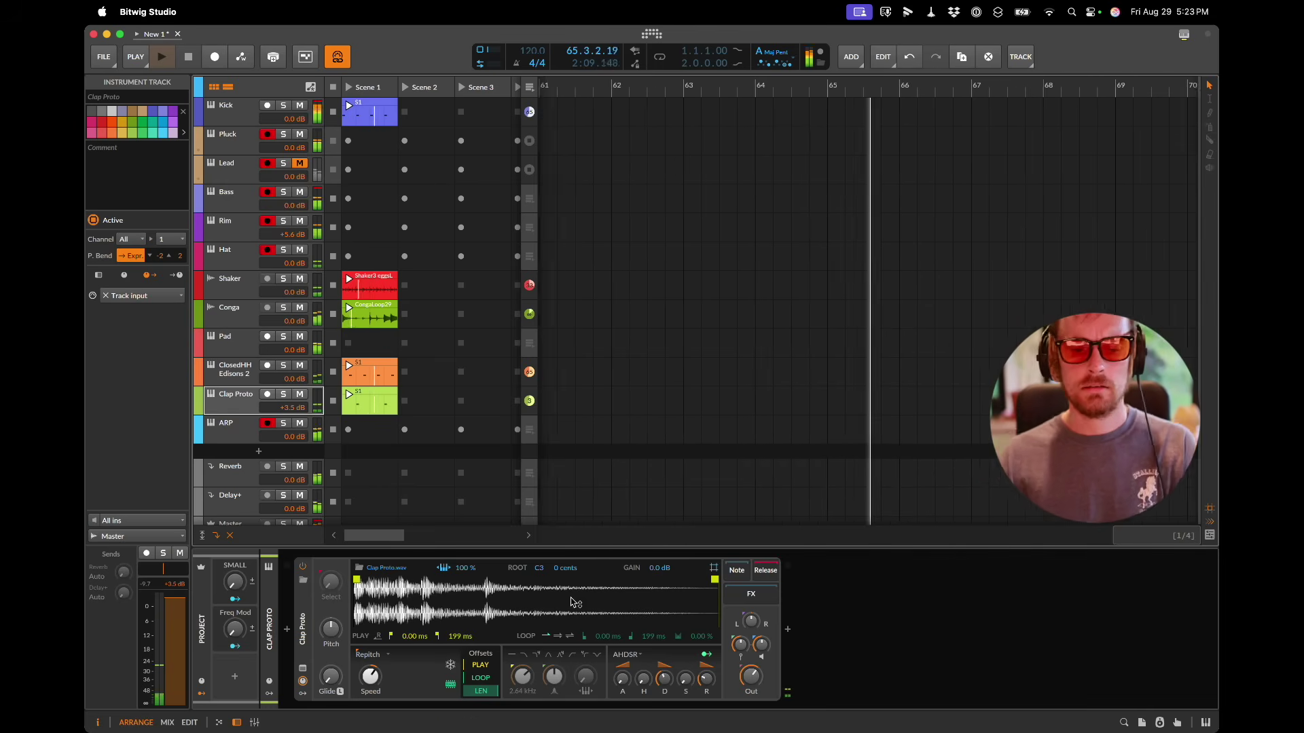
# Step: Map the on/off switch of the Master track's EQ+ to the Q key and restart playback from Words to try it
pyautogui.scroll(-1, 258, 407)
pyautogui.click(230, 506)
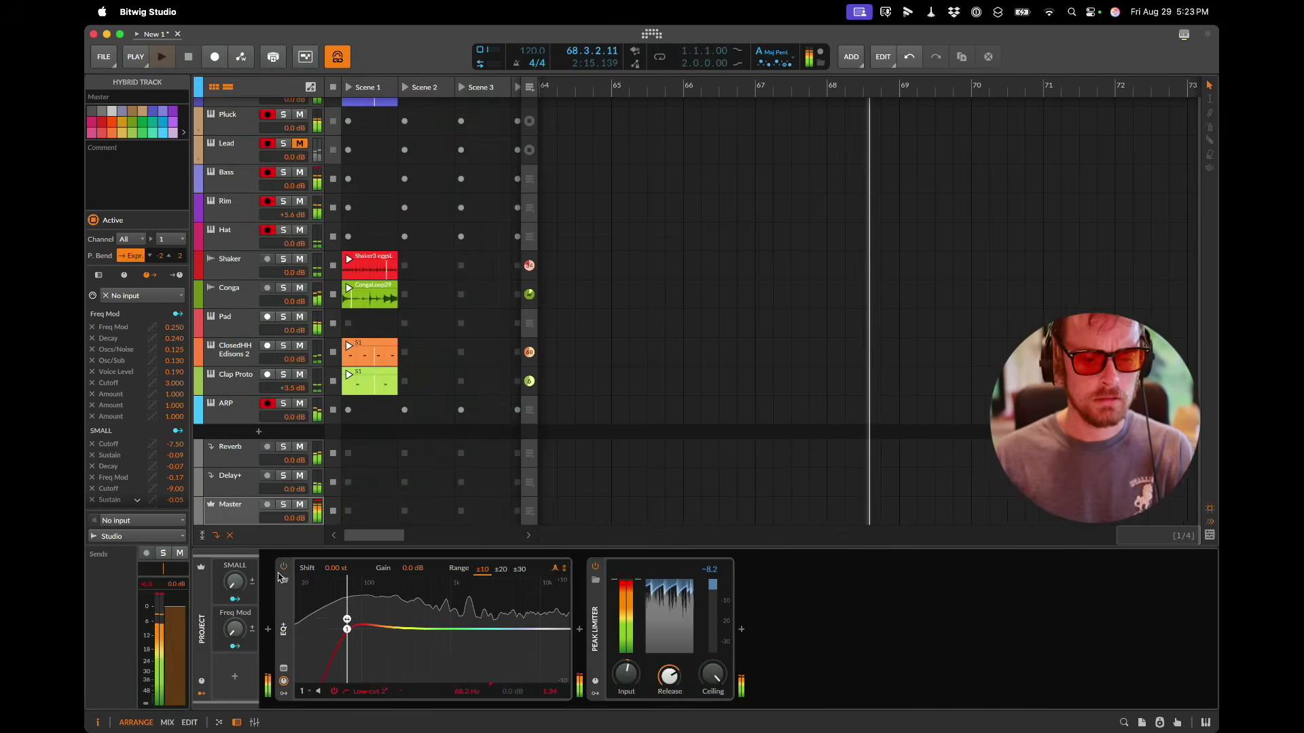
pyautogui.press('super+m')
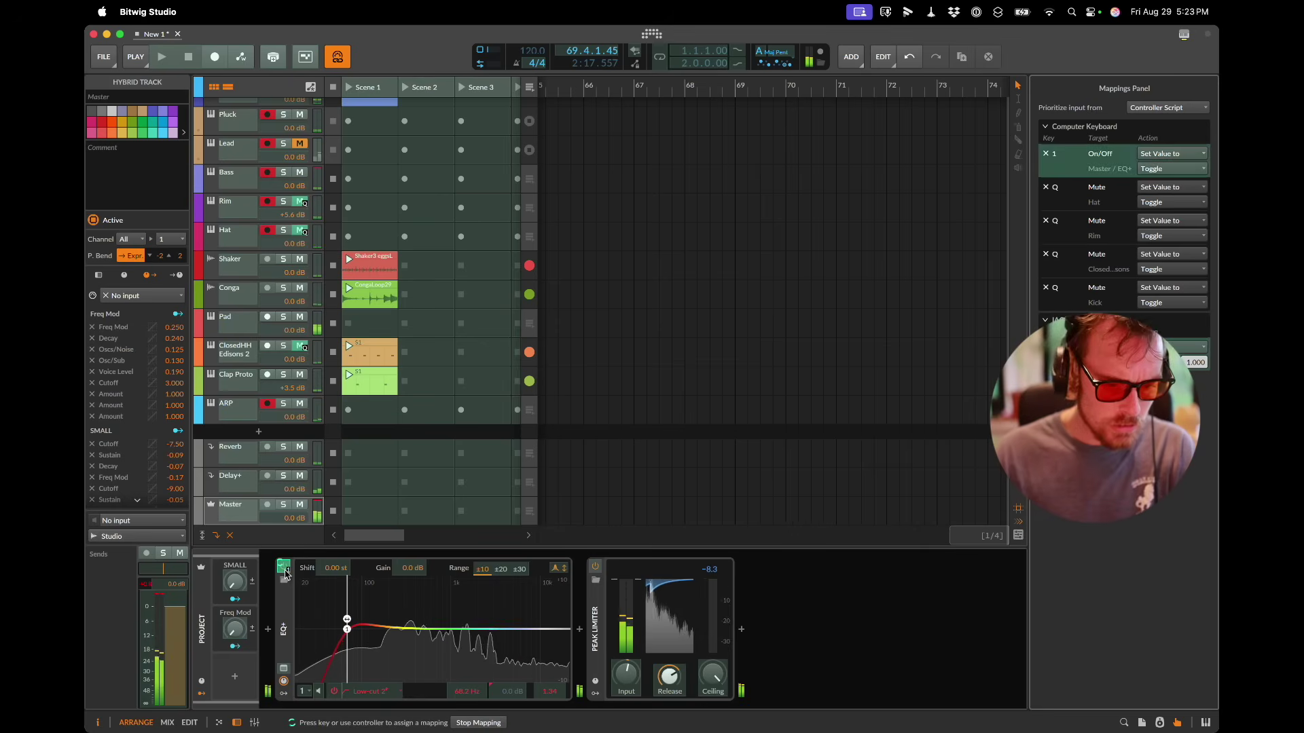
pyautogui.press('super+m')
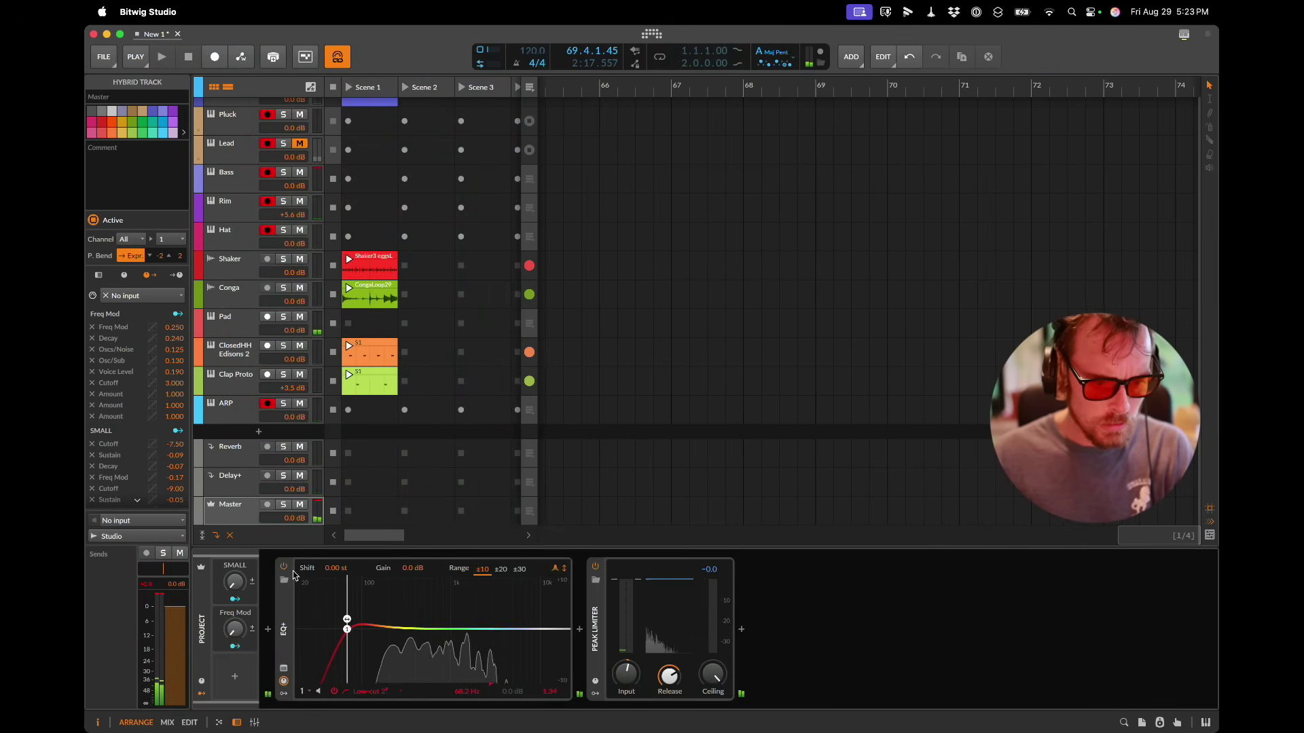
pyautogui.click(283, 568)
pyautogui.click(284, 569)
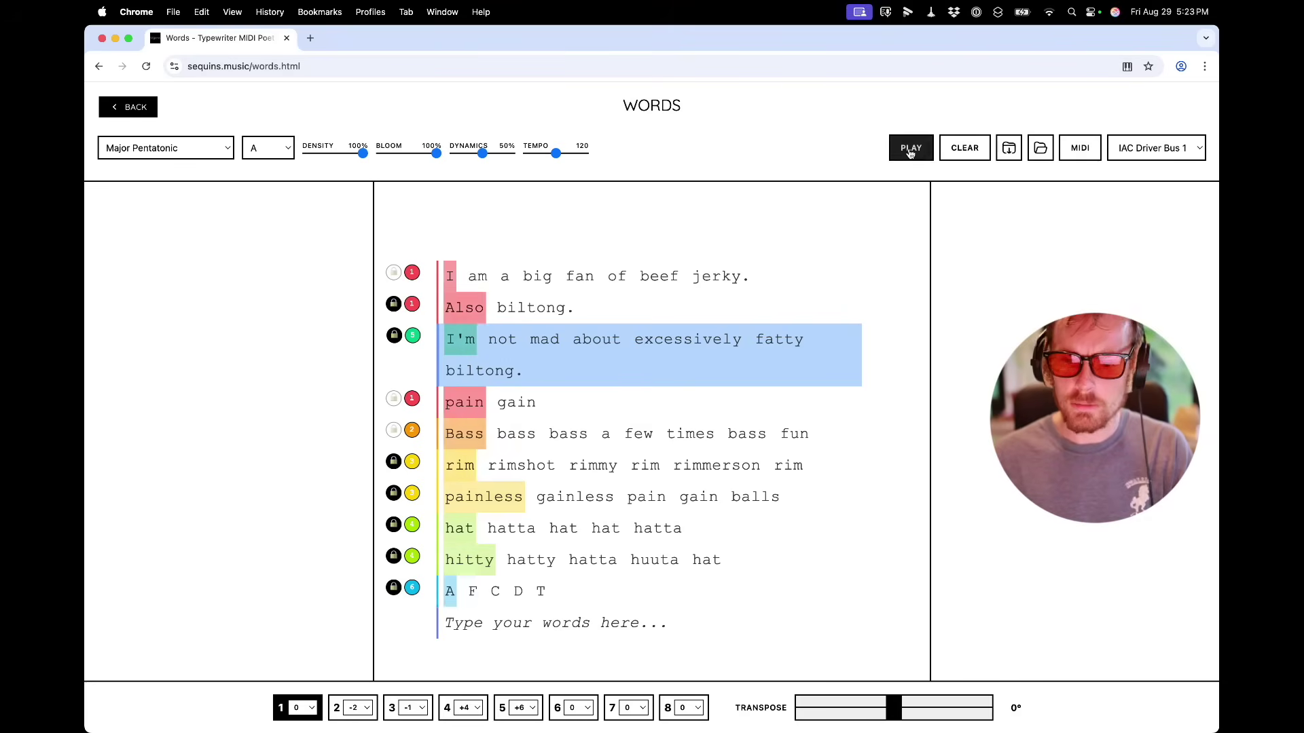
pyautogui.press('space')
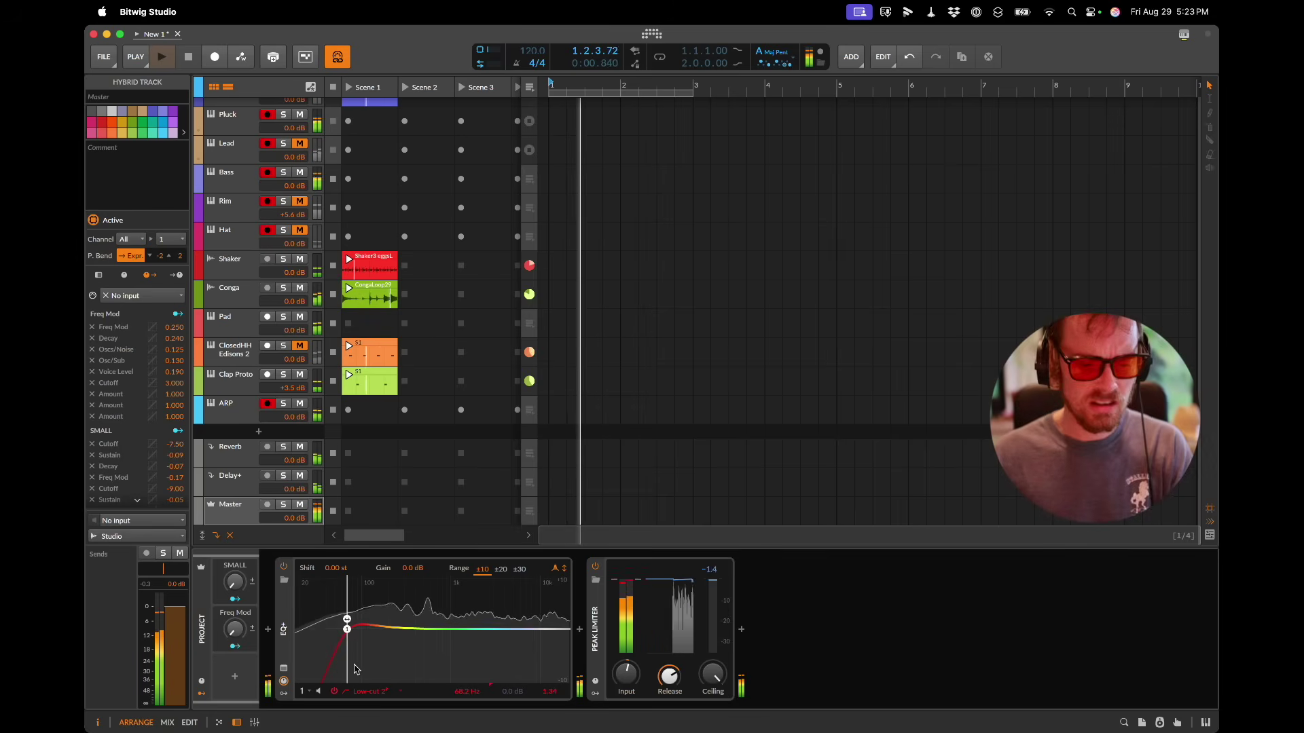
# Step: Move the master EQ+ low cut to 196 Hz and insert a Reverb after it with a 1.32 s reverb time
pyautogui.moveTo(347, 624); pyautogui.dragTo(389, 629)
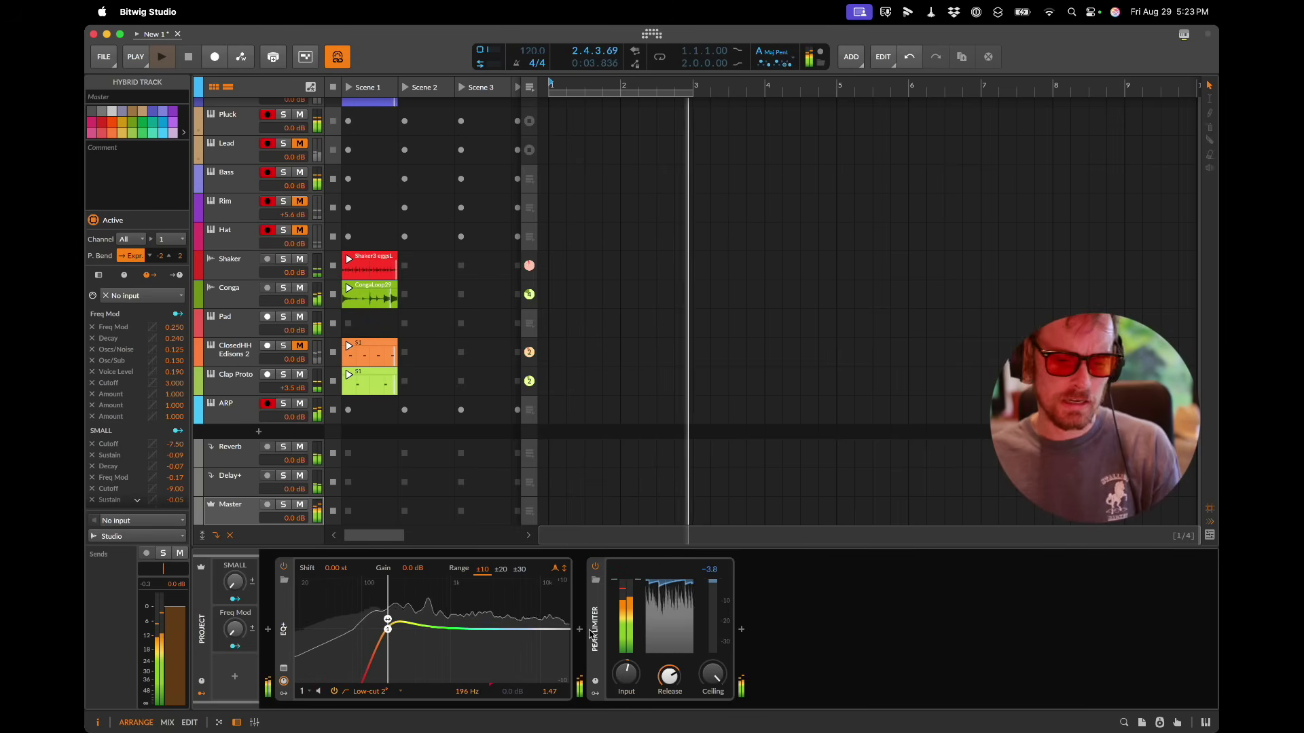
pyautogui.click(582, 633)
pyautogui.write('rev')
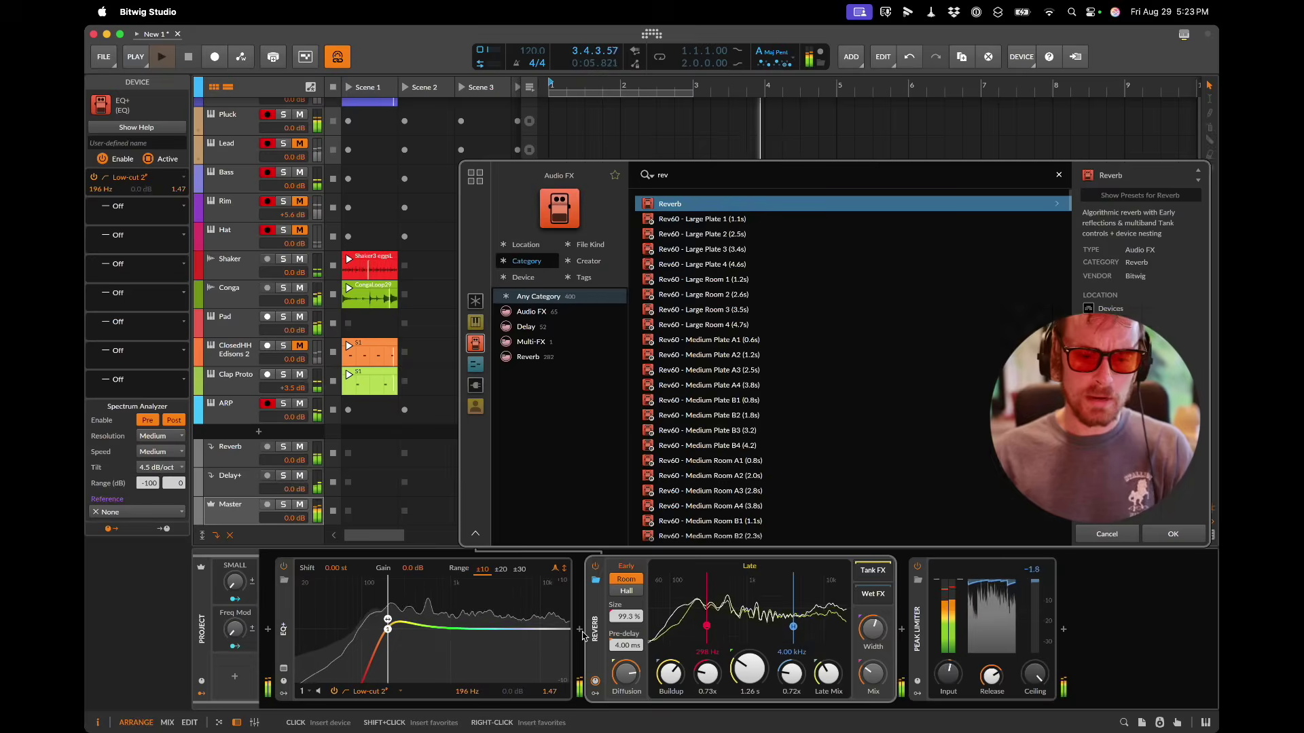
pyautogui.press('Return')
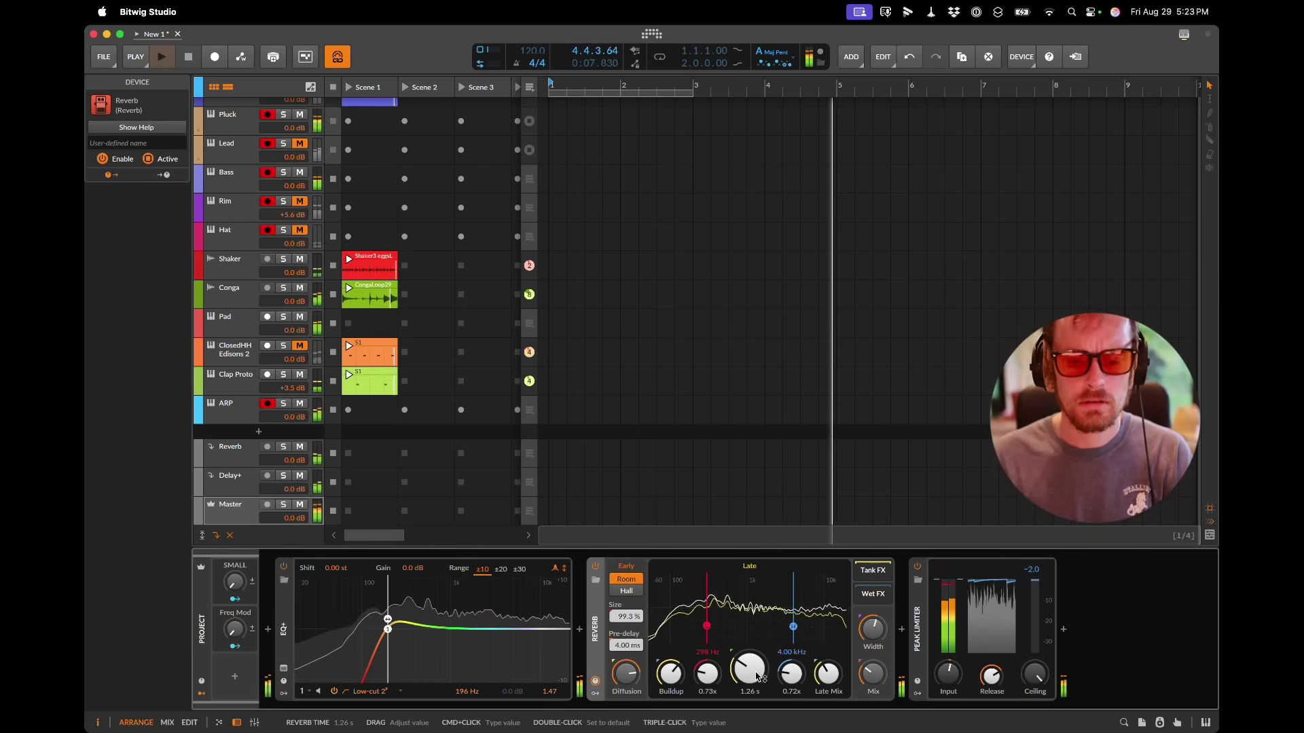
pyautogui.scroll(2, 757, 676)
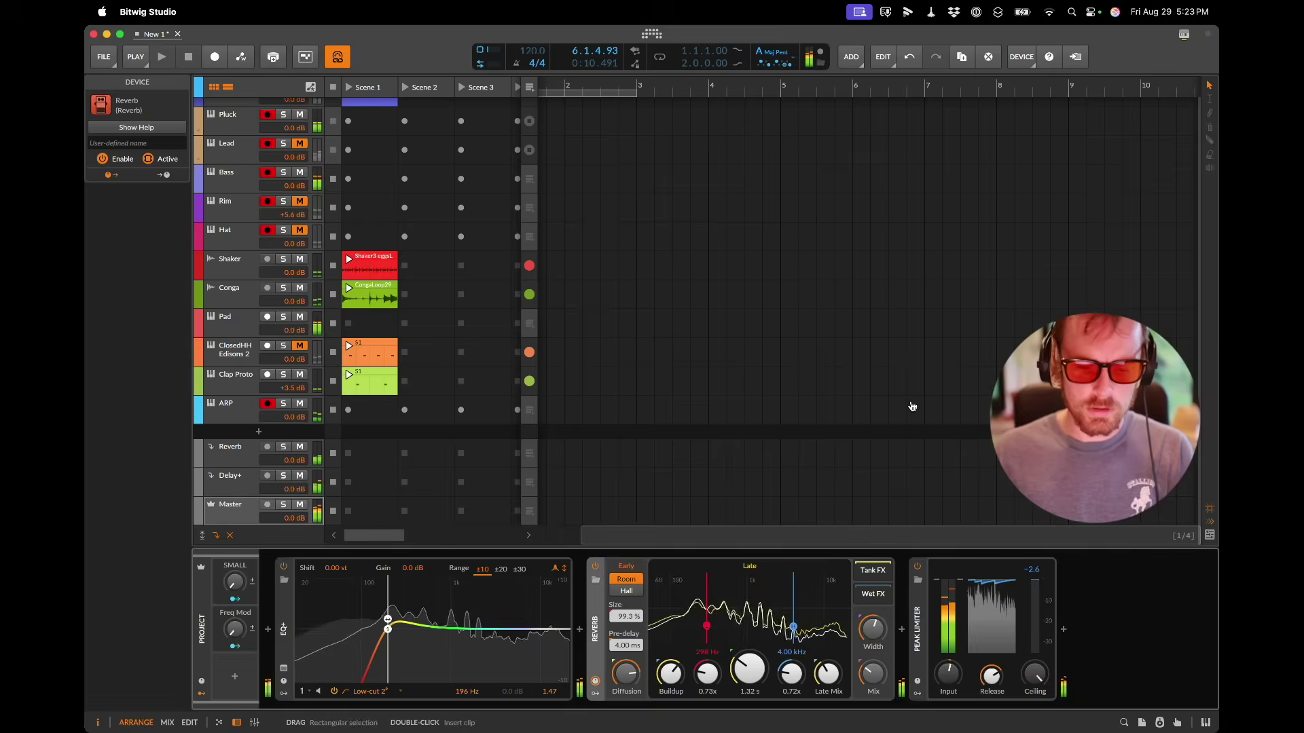
# Step: Map the master Reverb's on/off switch to a computer keyboard key and restart playback from the Words web app
pyautogui.press('super+m')
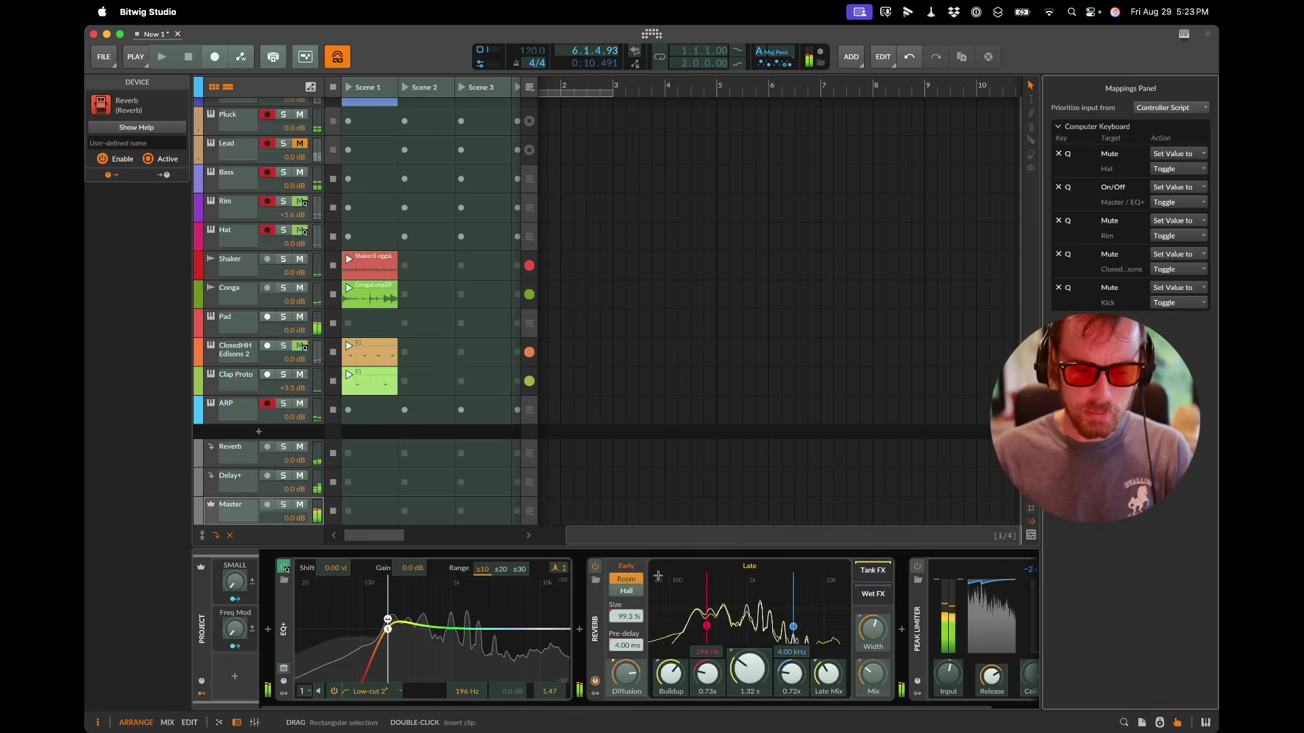
pyautogui.click(594, 568)
pyautogui.press('1')
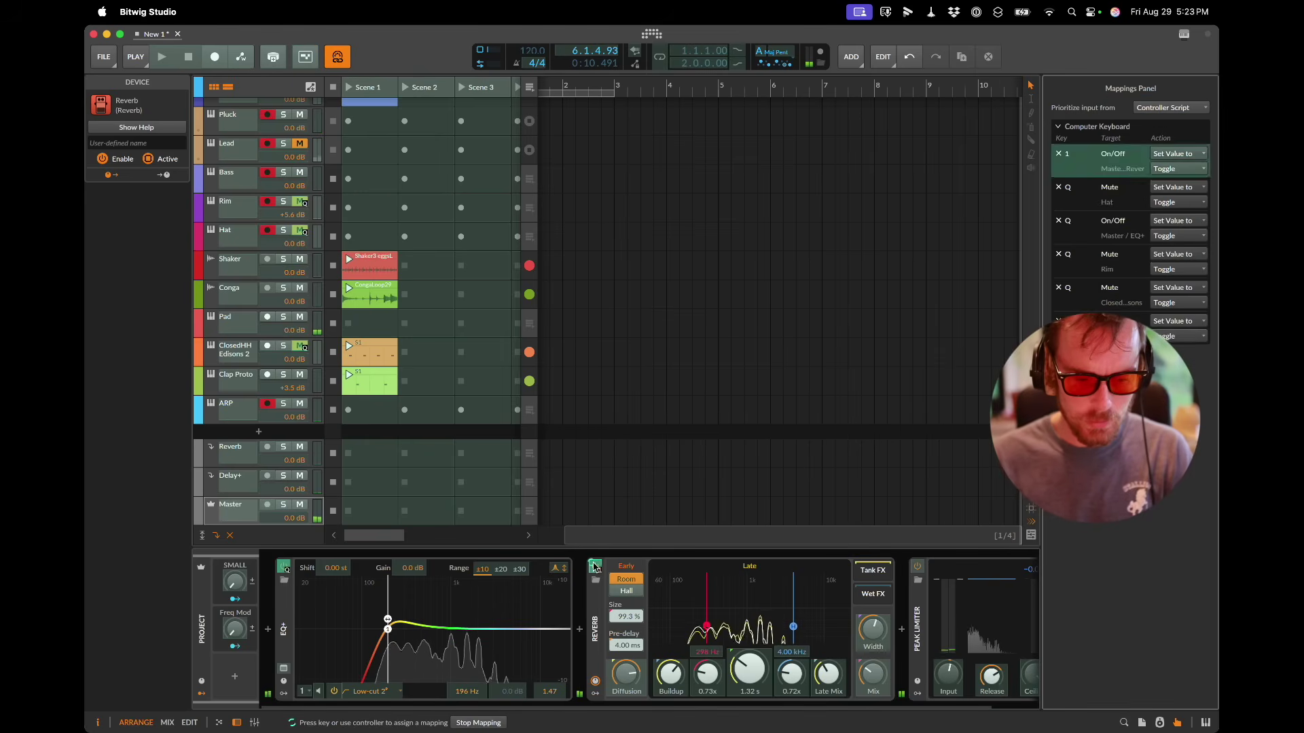
pyautogui.click(478, 723)
pyautogui.press('super+Tab')
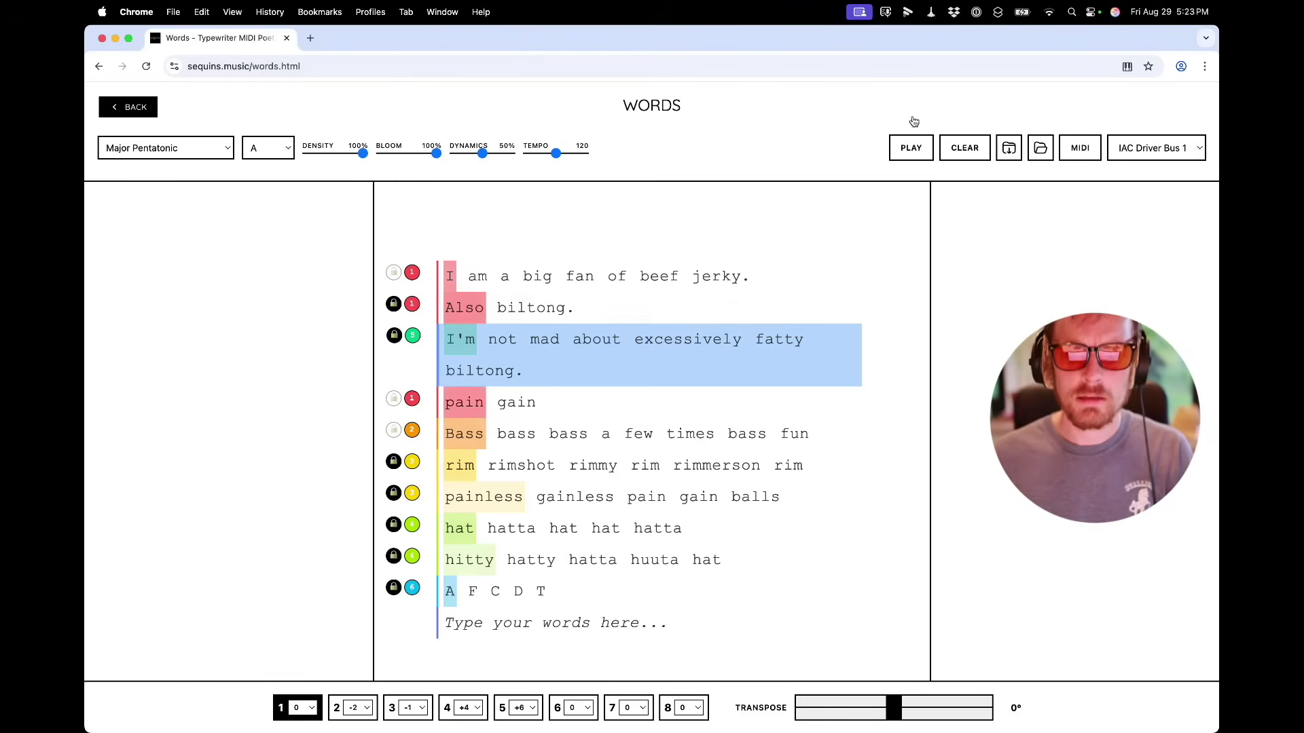
# Step: Back in Bitwig Studio, lengthen the master Reverb time to 1.91 s and move the EQ+ low cut to 295 Hz
pyautogui.press('super+Tab')
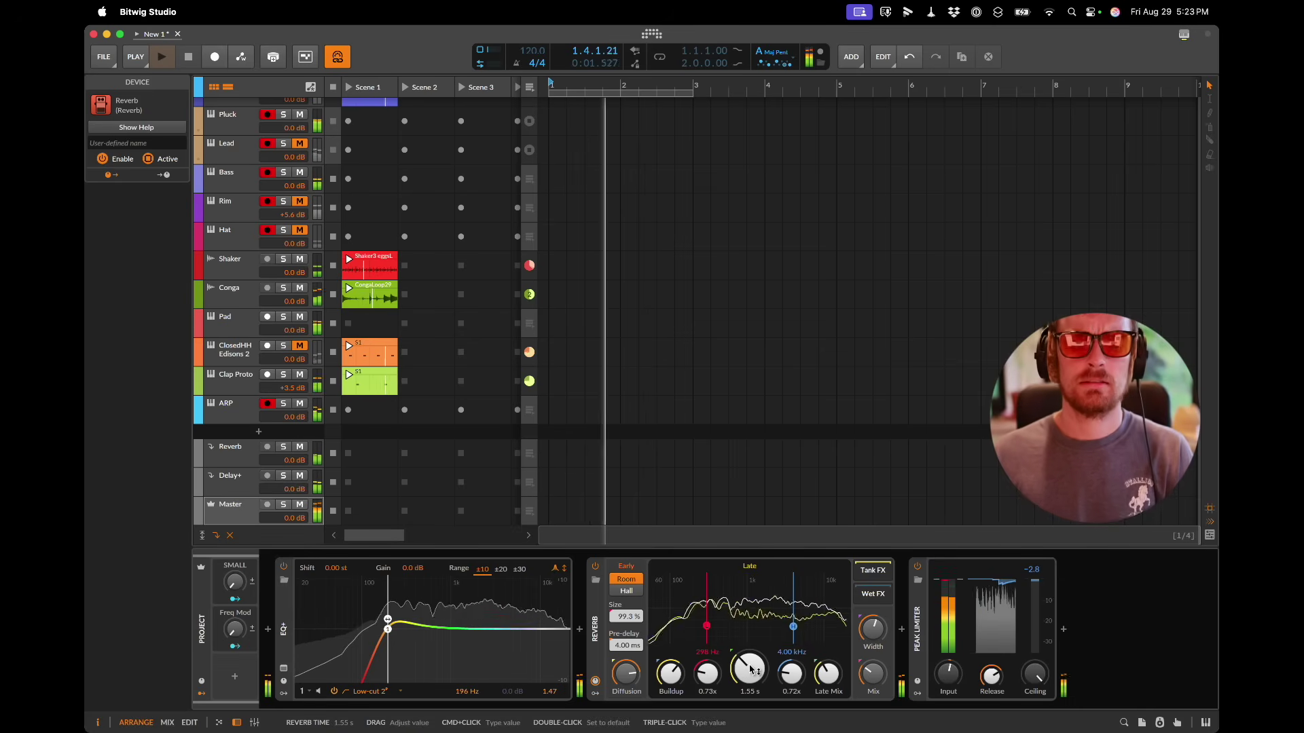
pyautogui.moveTo(750, 669); pyautogui.dragTo(750, 664)
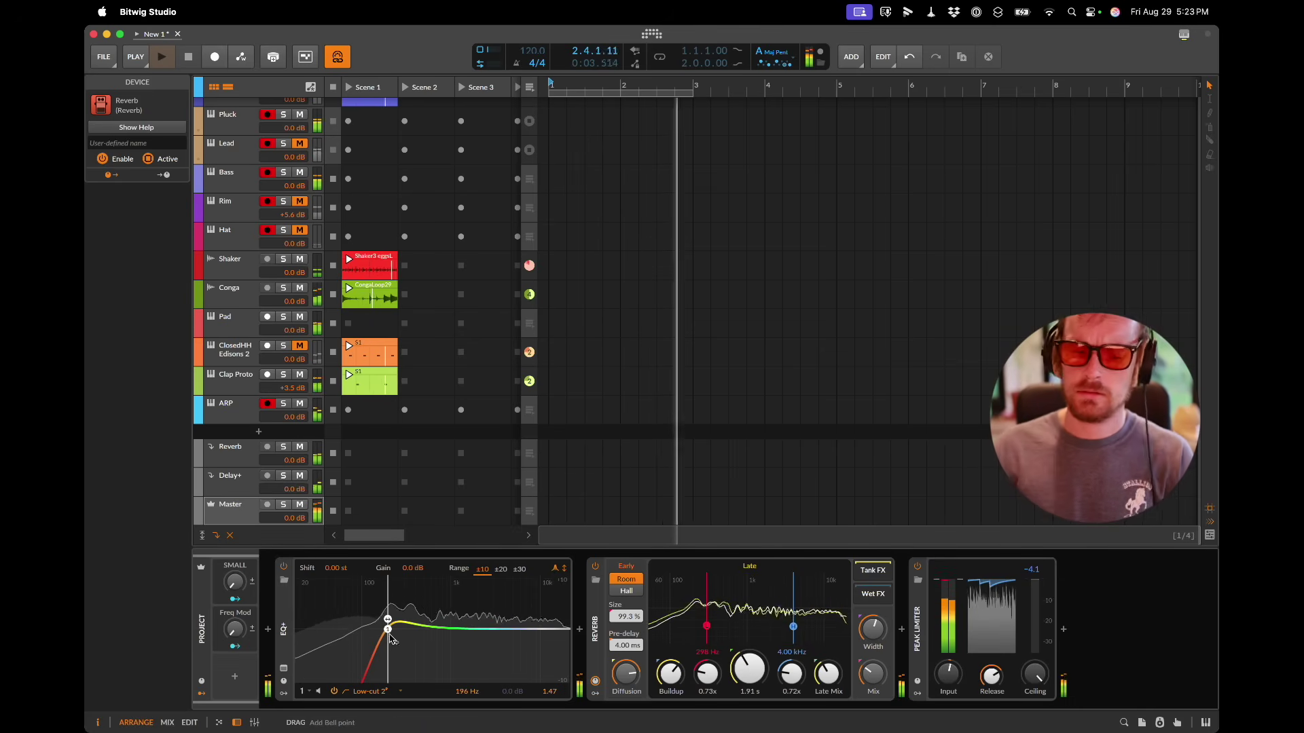
pyautogui.moveTo(387, 629); pyautogui.dragTo(403, 632)
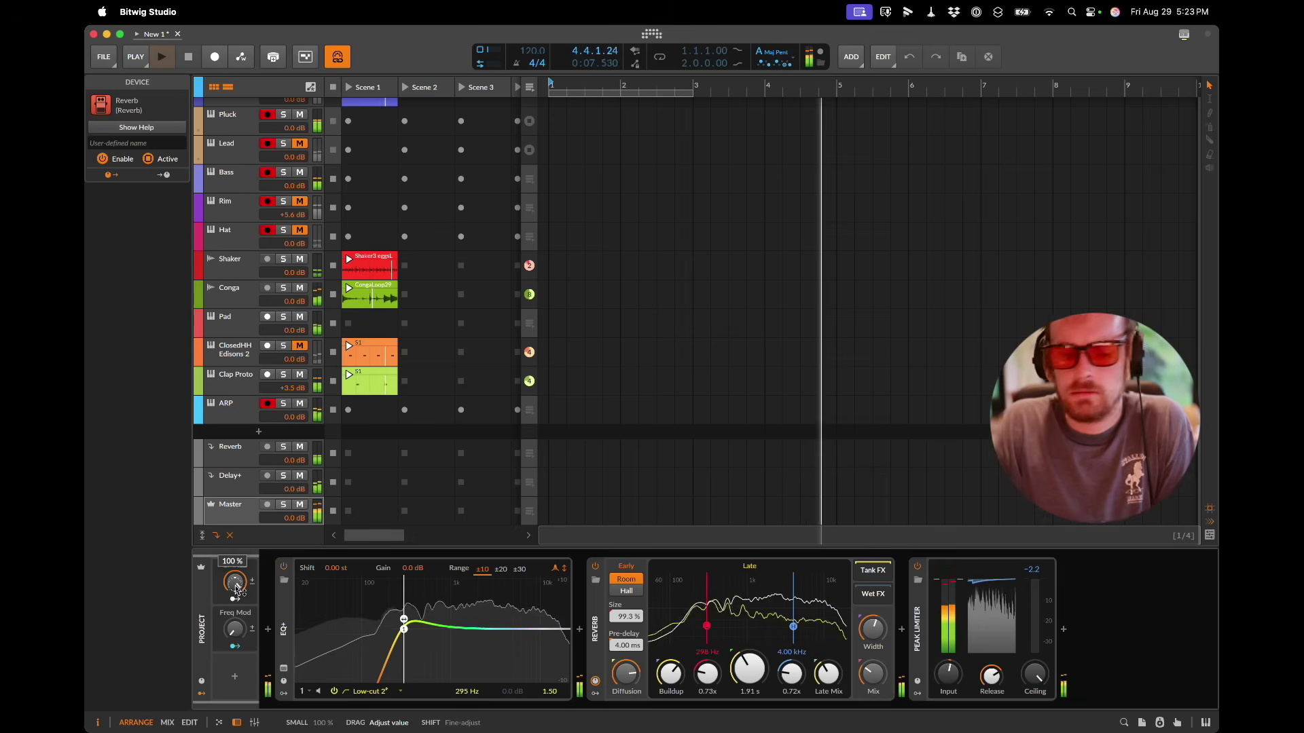
# Step: Raise the SMALL macro to 100%, check the playing text in Words, and bring the Freq Mod macro up to 47%
pyautogui.moveTo(235, 590); pyautogui.dragTo(236, 588)
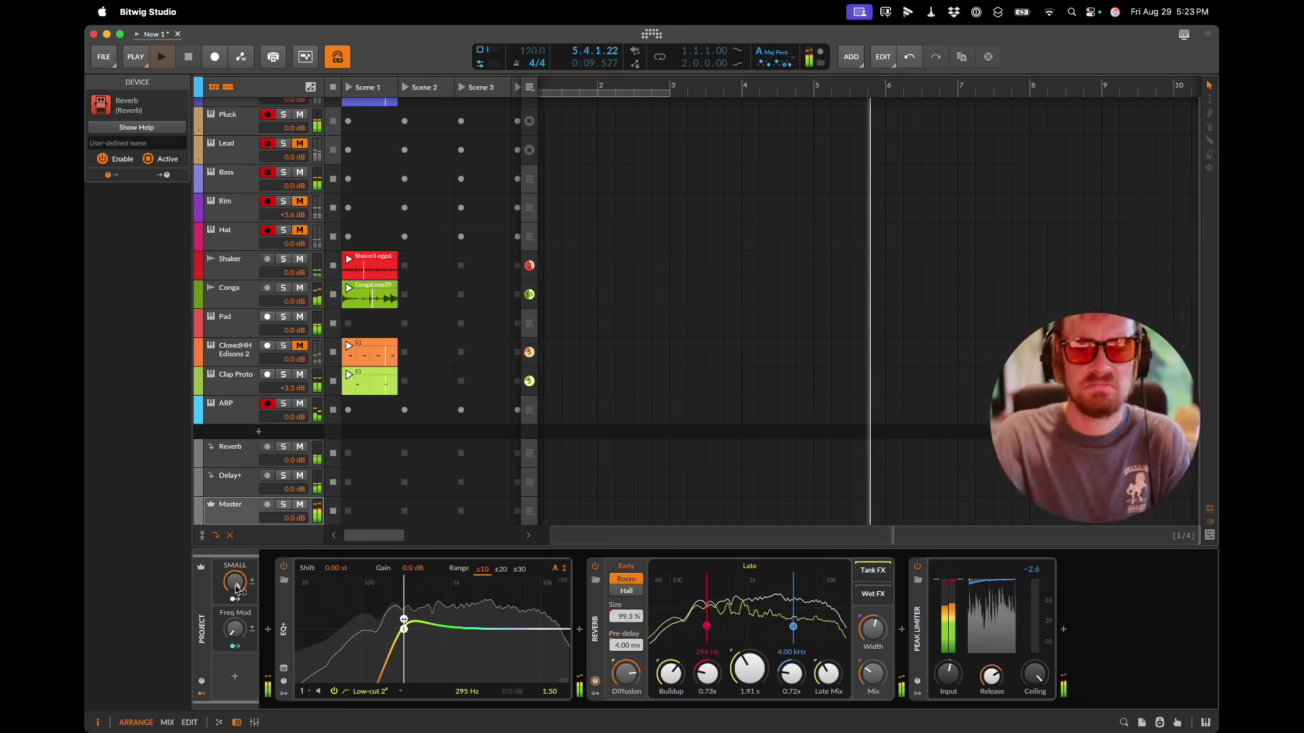
pyautogui.press('super+Tab')
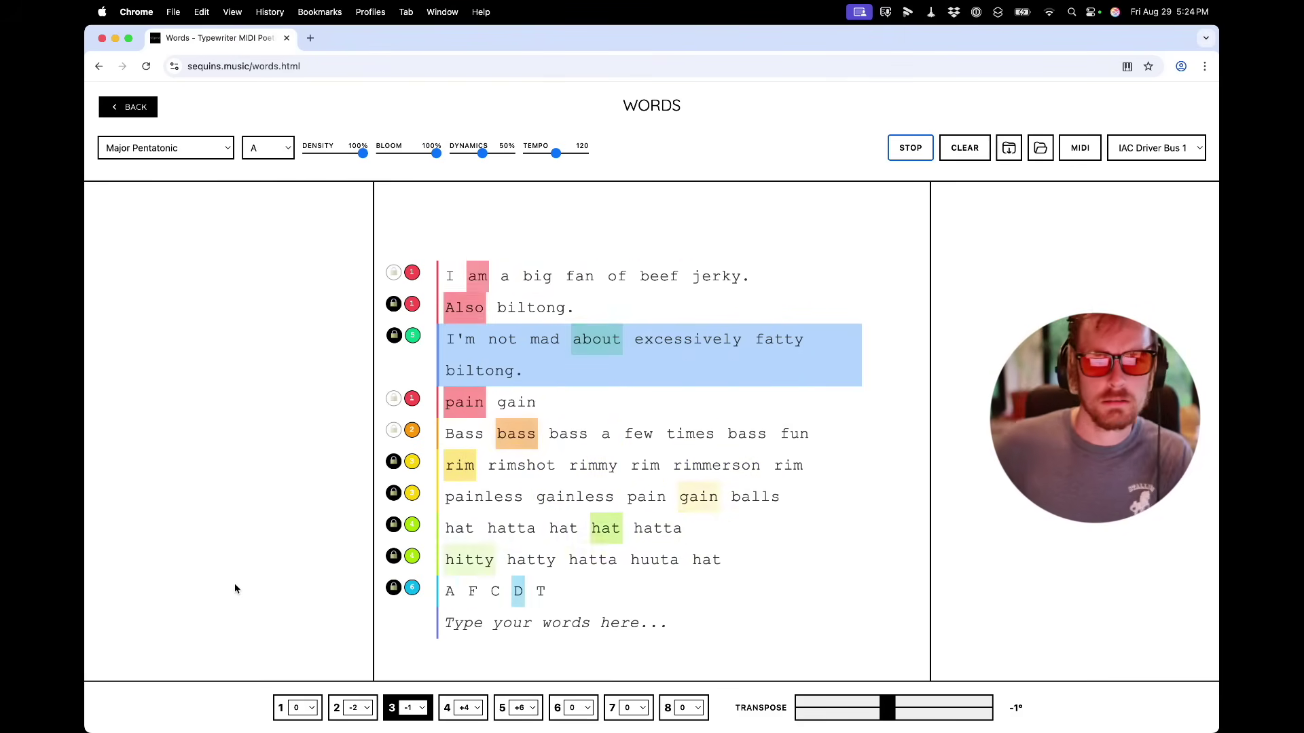
pyautogui.press('super+Tab')
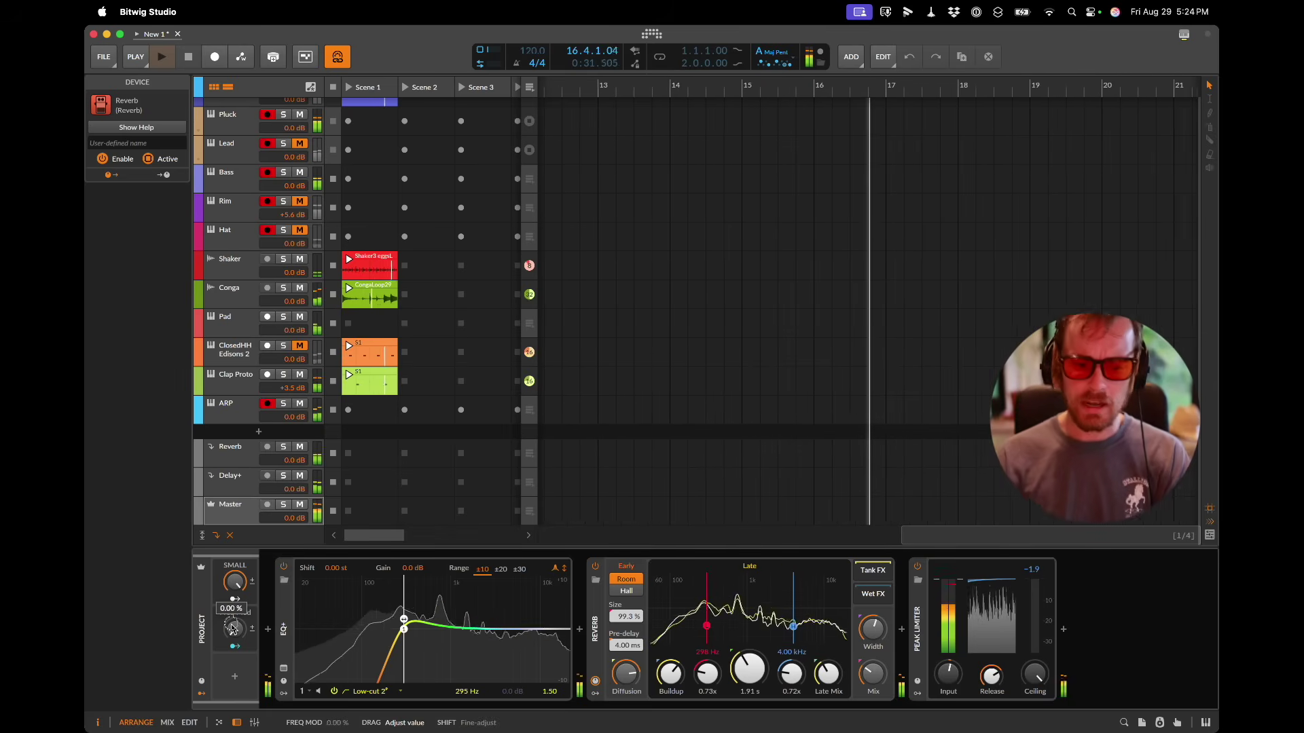
pyautogui.moveTo(233, 628); pyautogui.dragTo(234, 628)
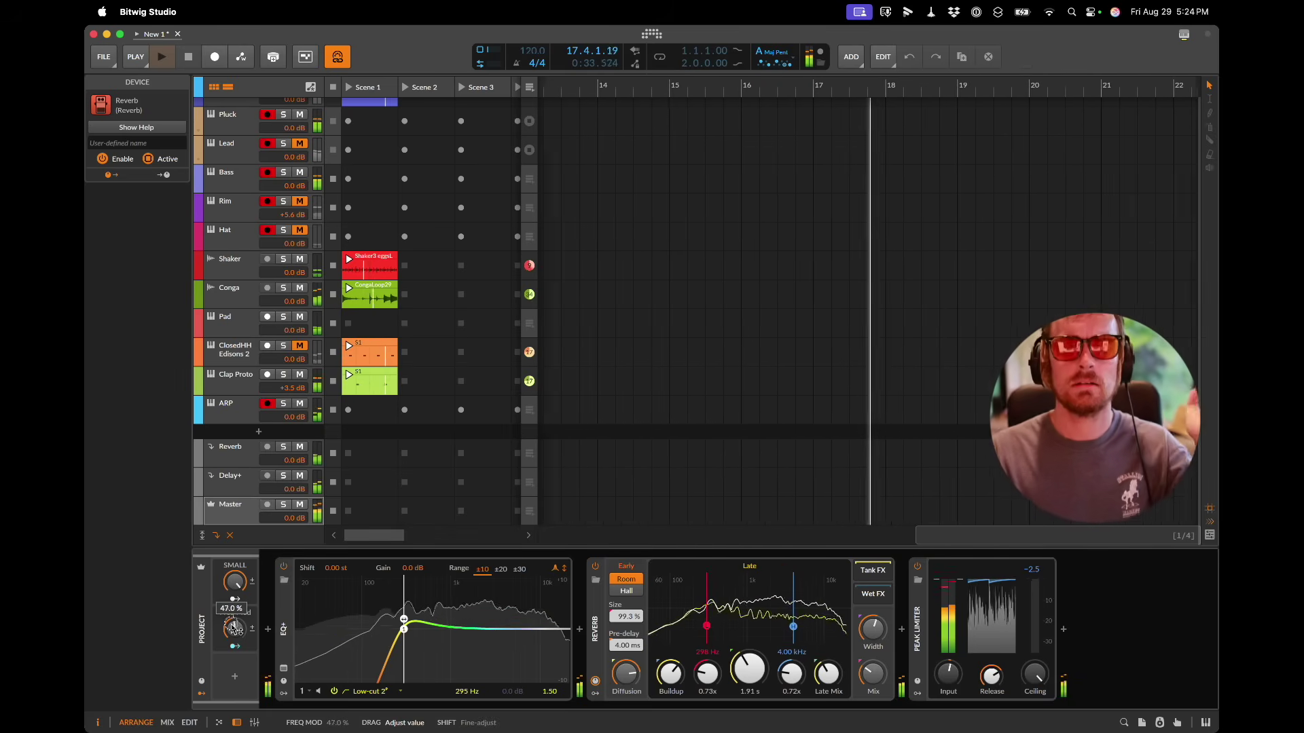
# Step: Assign the Freq Mod macro to parameters of the Pluck track's Polymer and check the Lead and Rim devices
pyautogui.scroll(1, 227, 140)
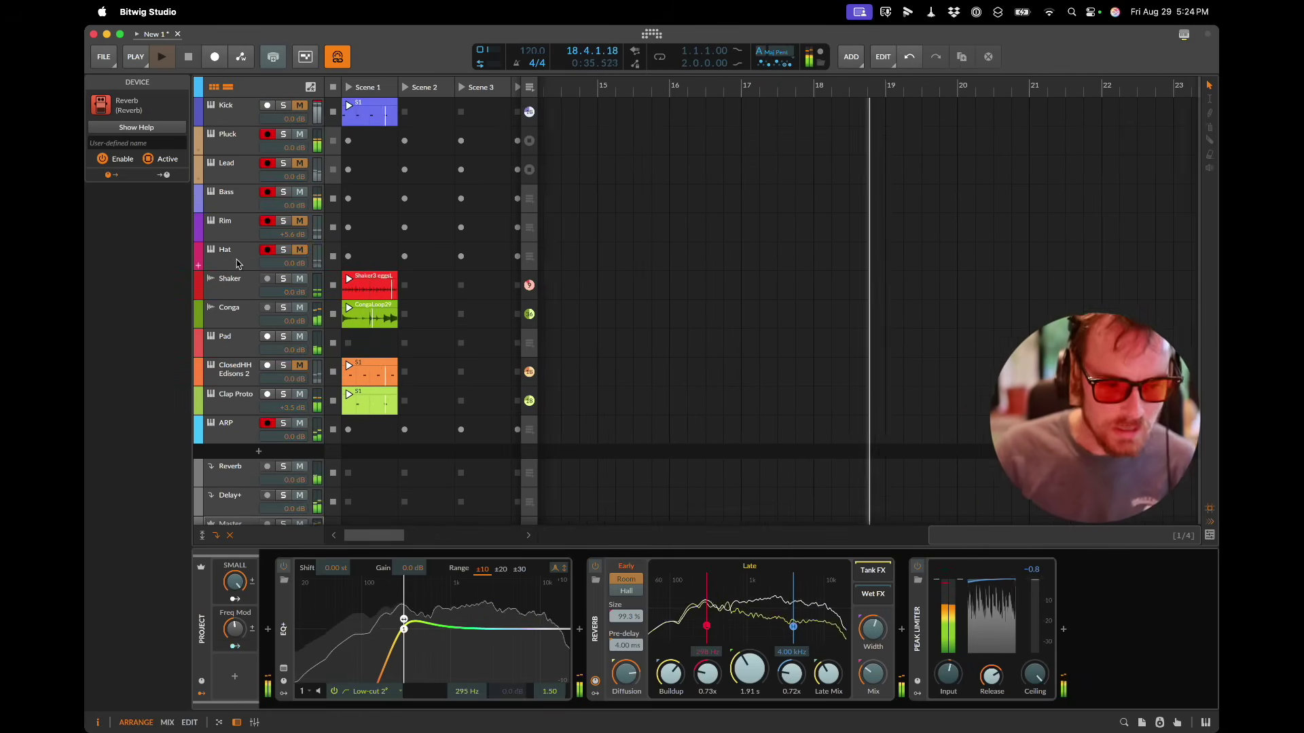
pyautogui.click(227, 139)
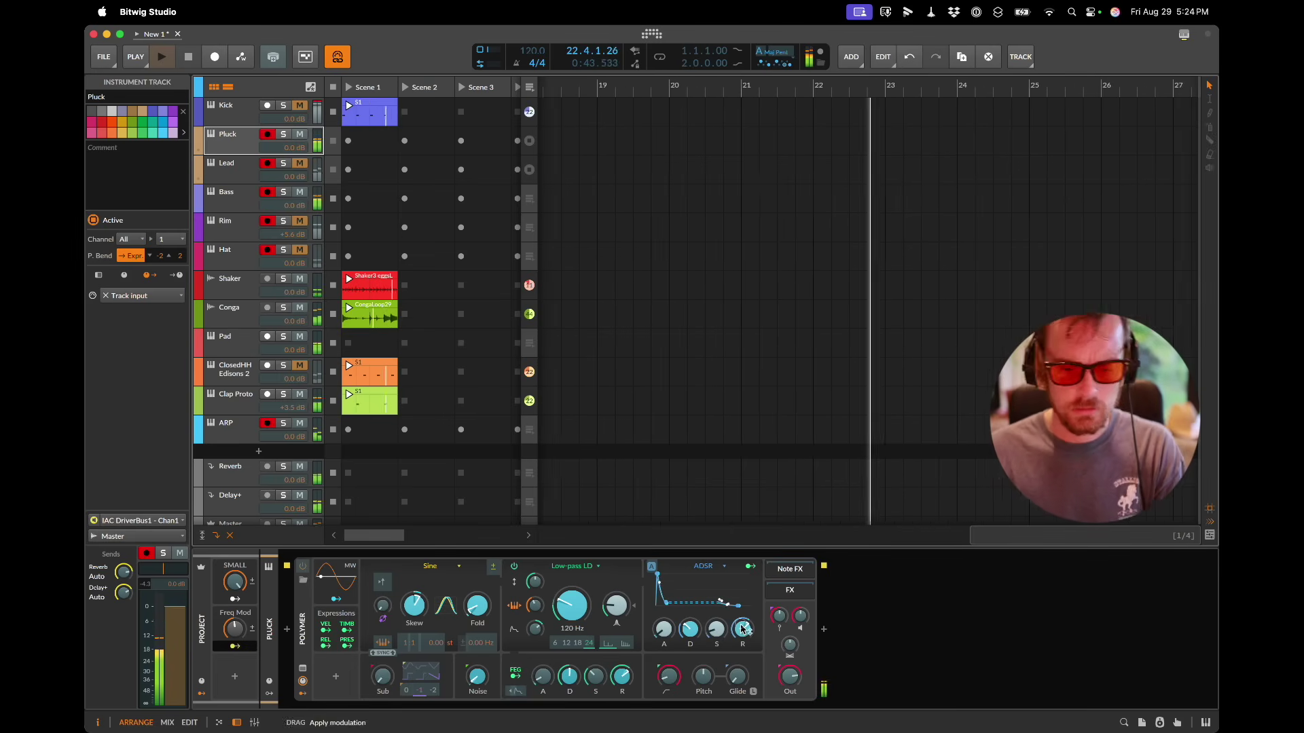
pyautogui.click(229, 174)
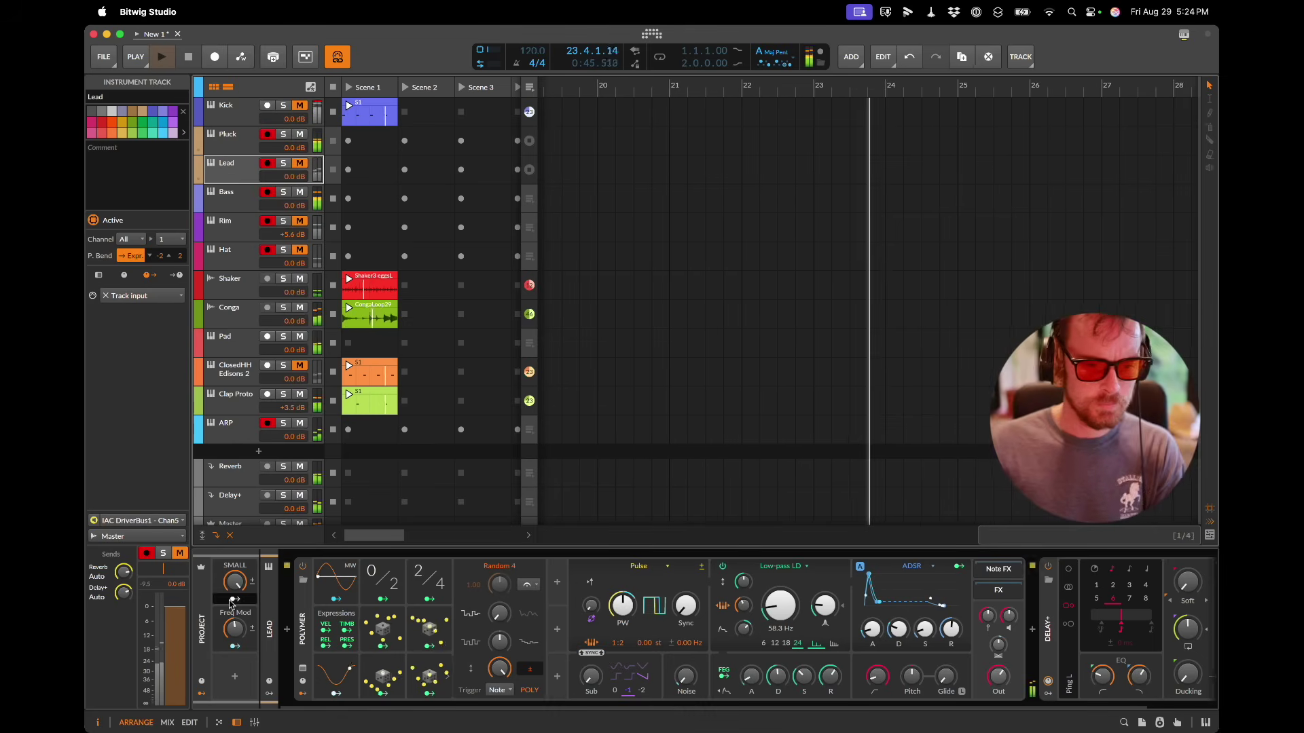
pyautogui.click(235, 226)
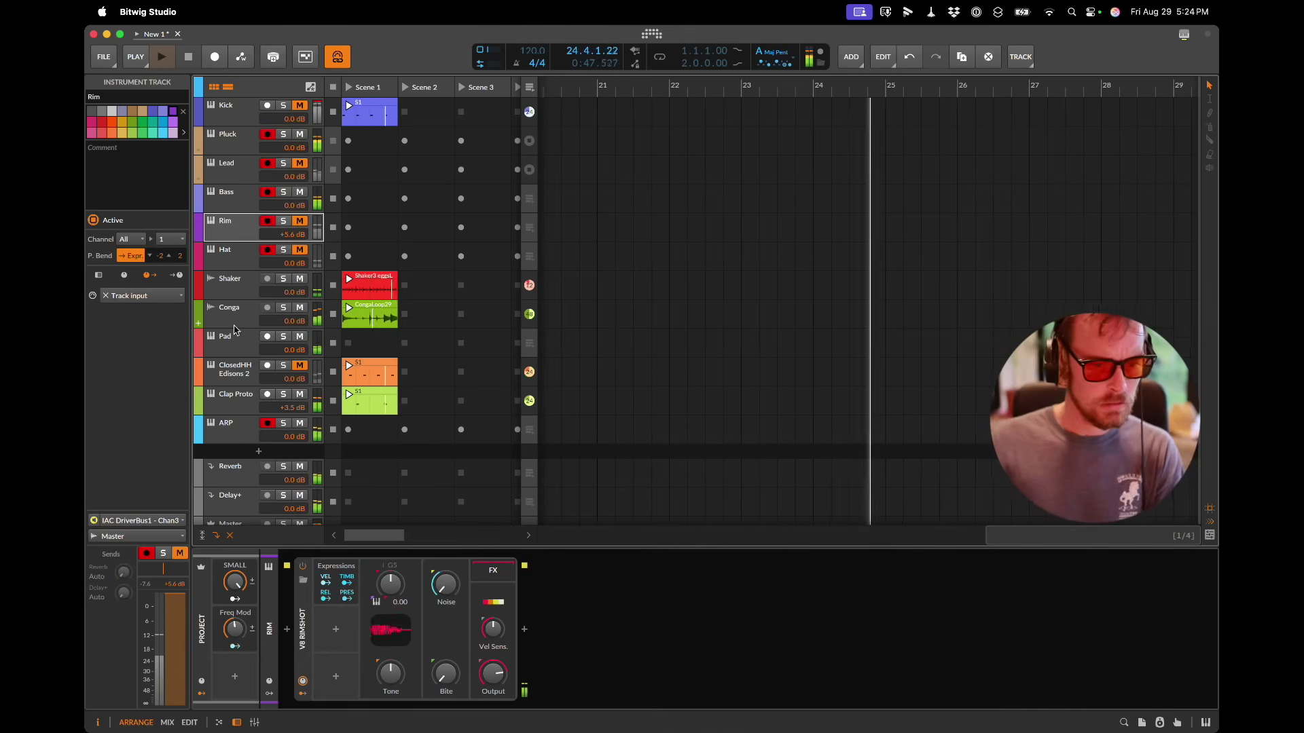
# Step: Map the Freq Mod macro to the phase modulation amount of the Pad's Polymer, try the macro at 81%, and switch to Words
pyautogui.click(234, 352)
pyautogui.click(234, 646)
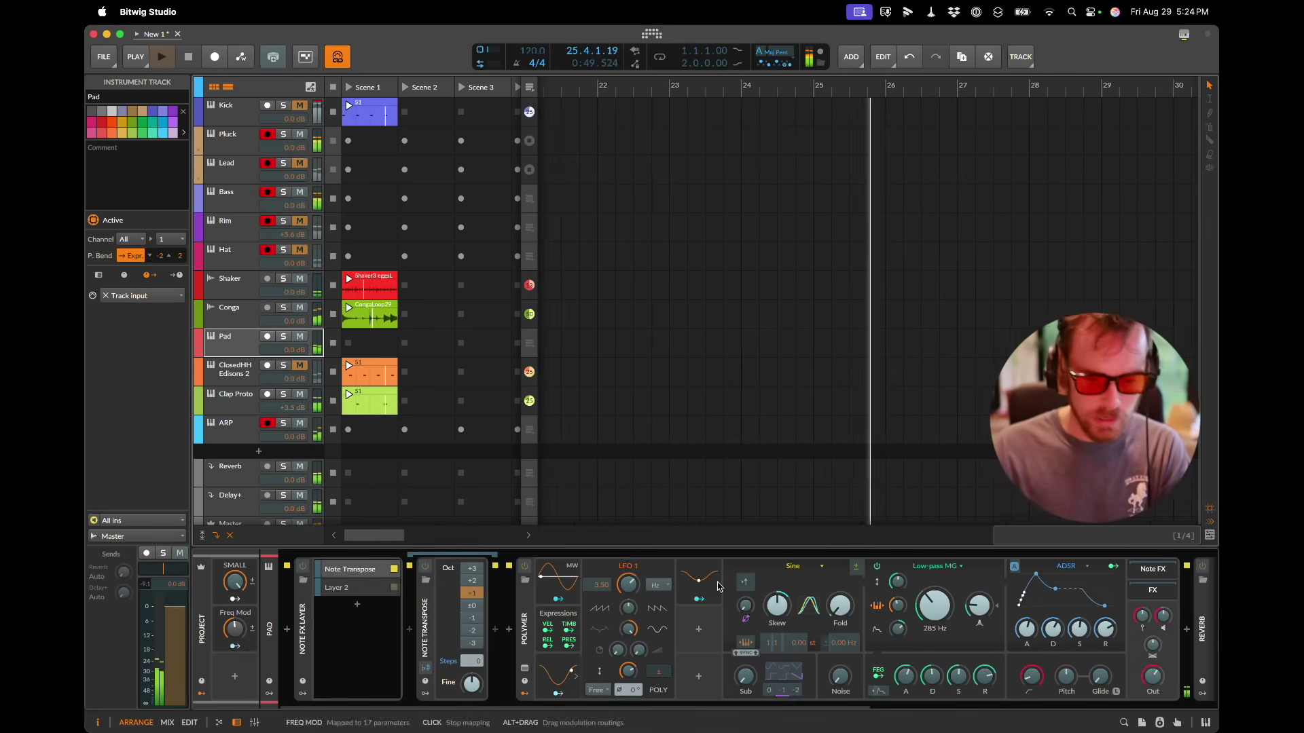
pyautogui.click(792, 616)
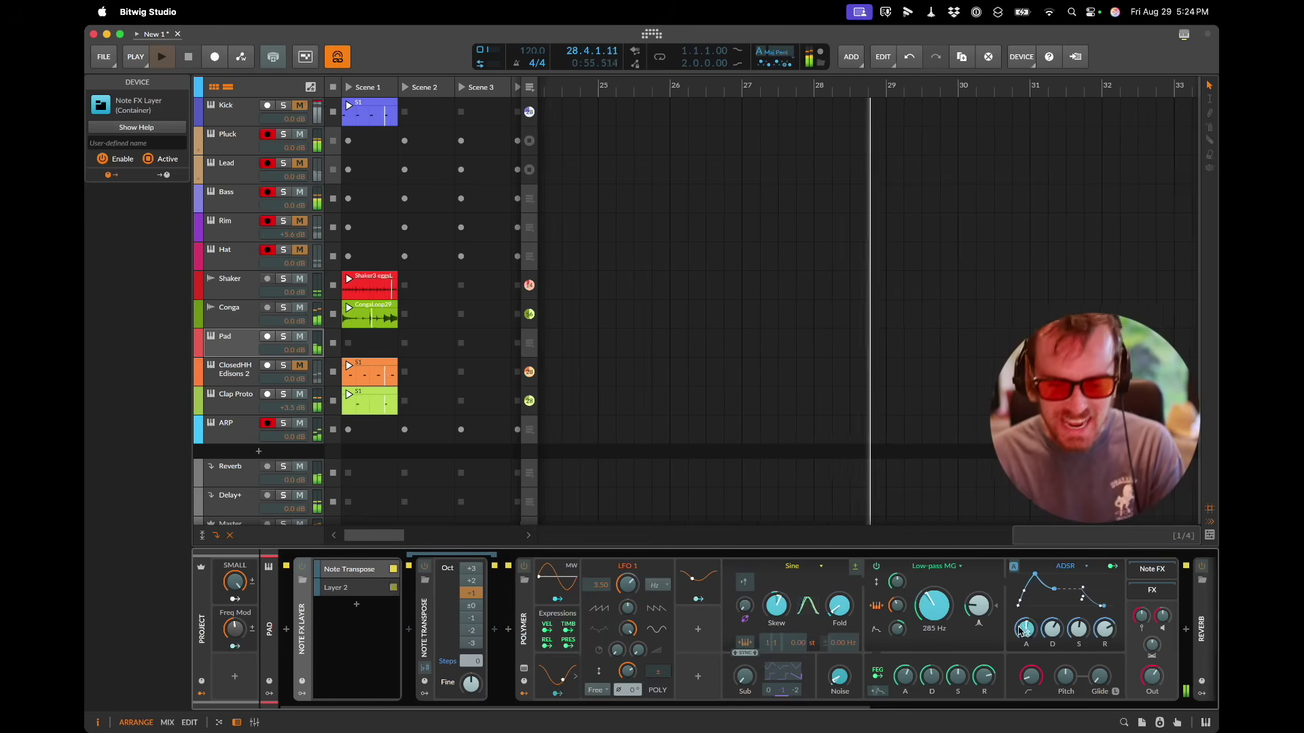
pyautogui.hscroll(6, 1016, 631)
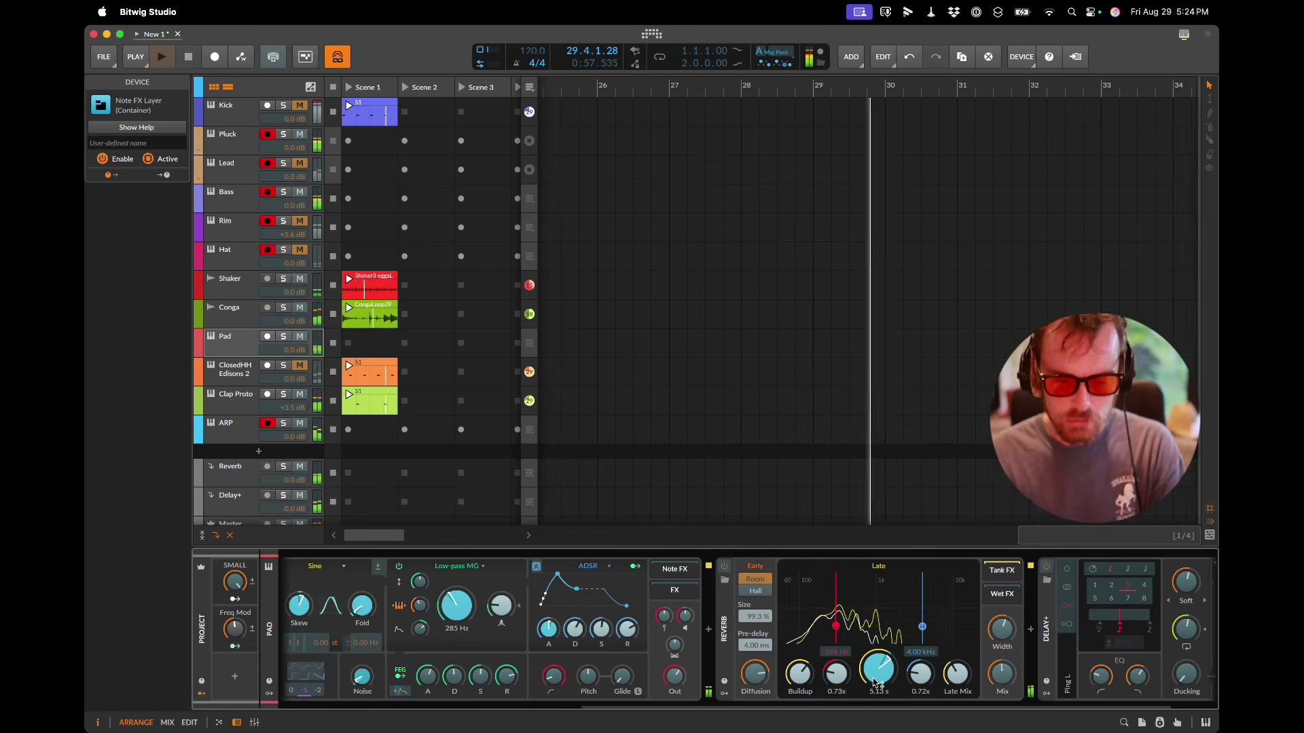
pyautogui.hscroll(2, 876, 683)
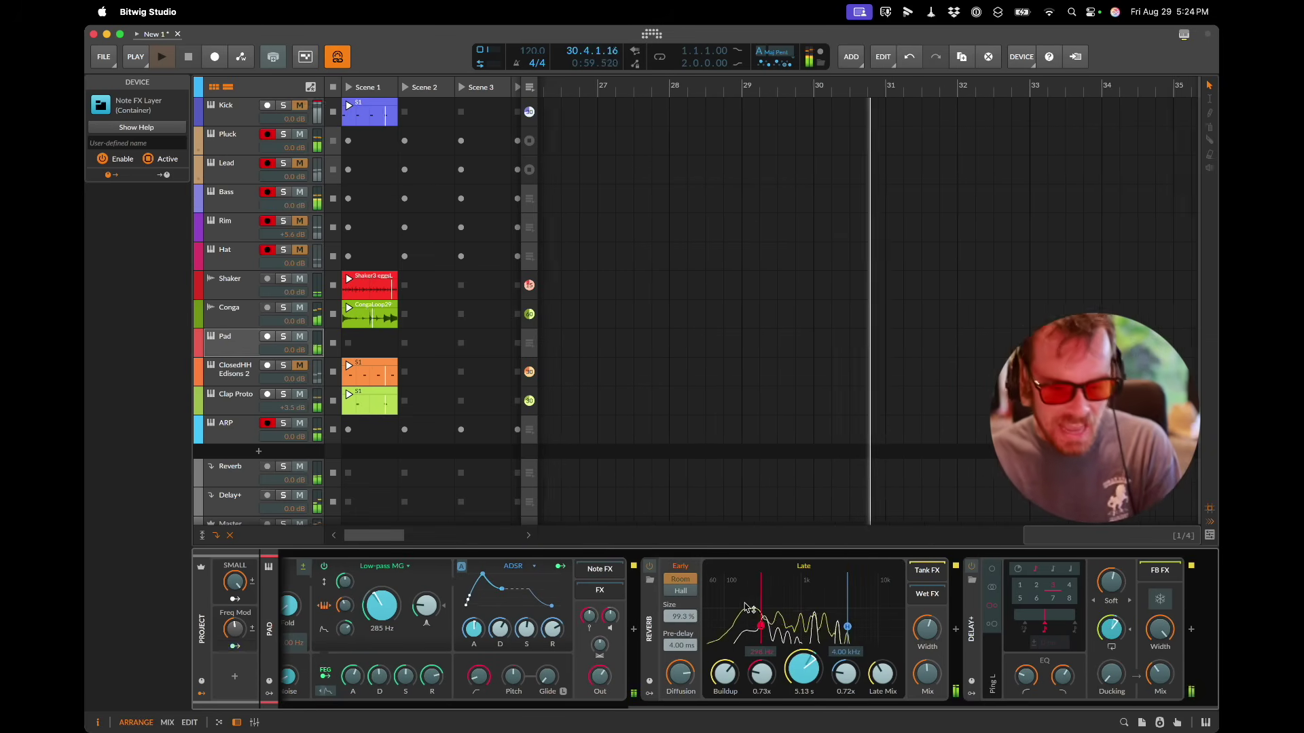
pyautogui.hscroll(-10, 747, 606)
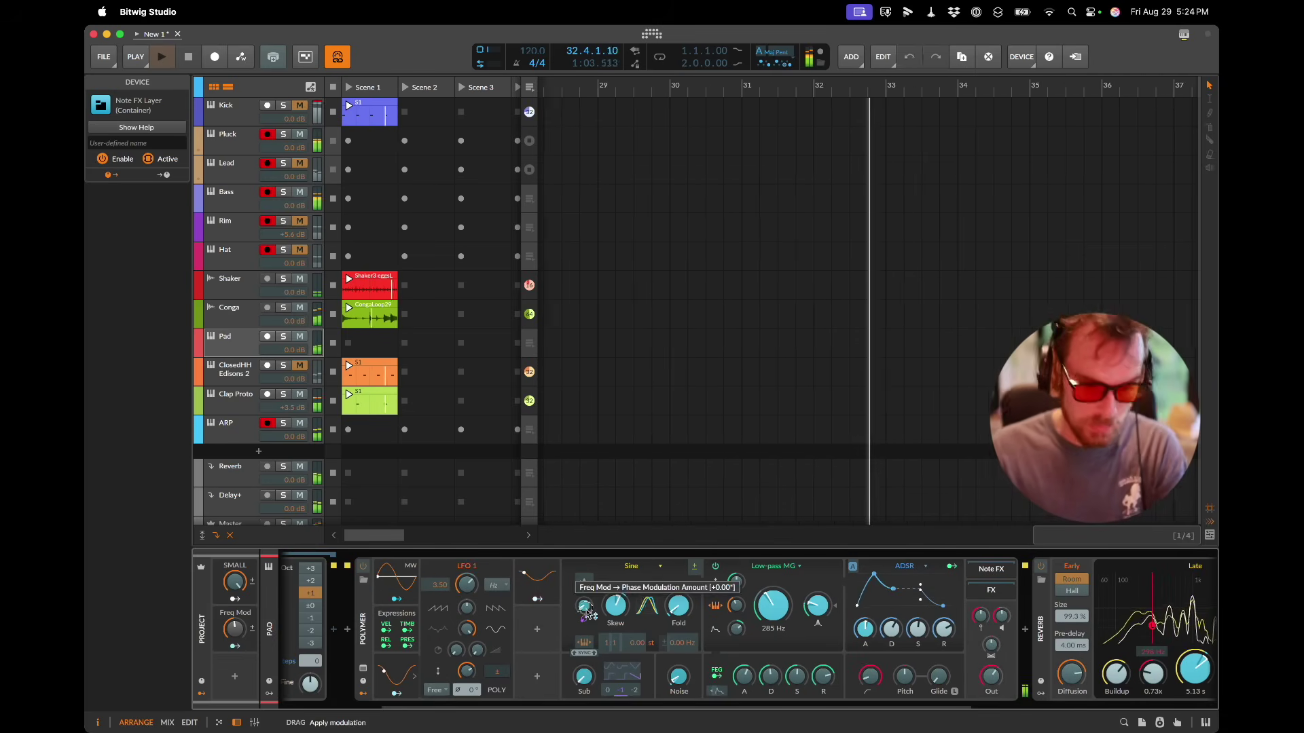
pyautogui.moveTo(588, 614); pyautogui.dragTo(588, 603)
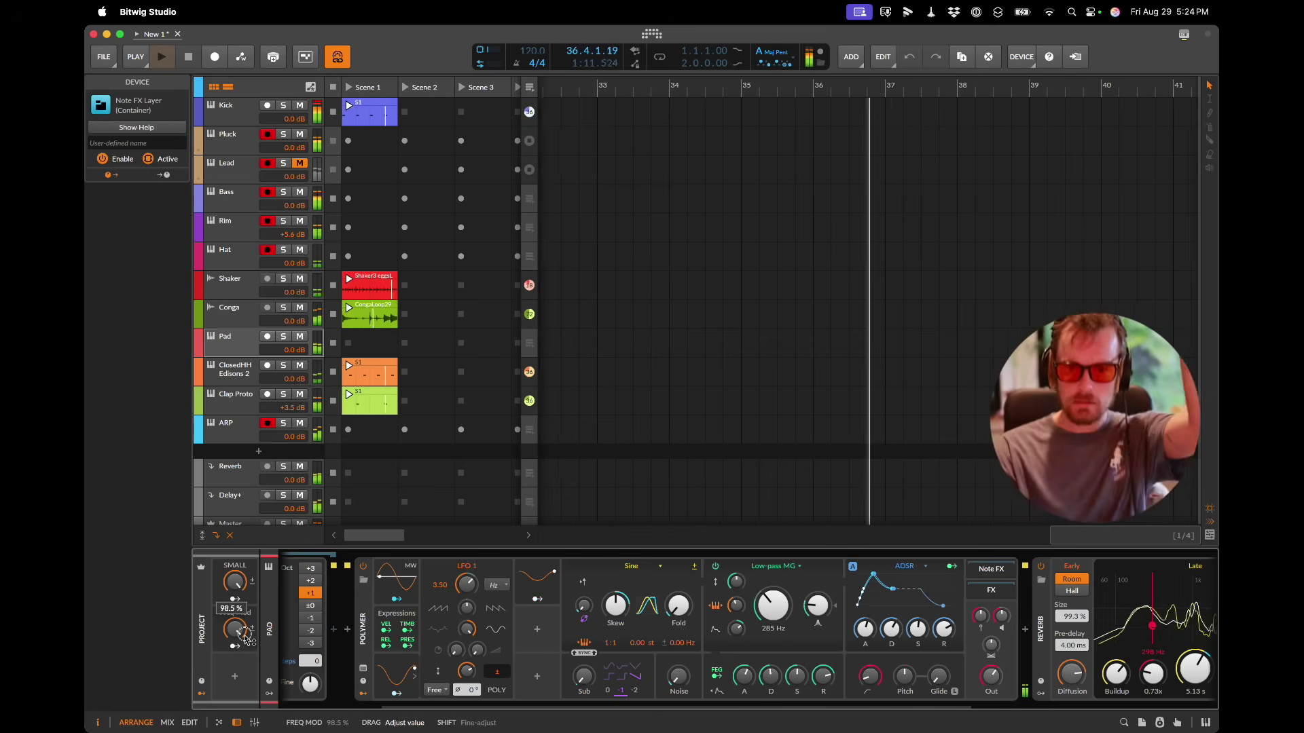
pyautogui.moveTo(239, 587)
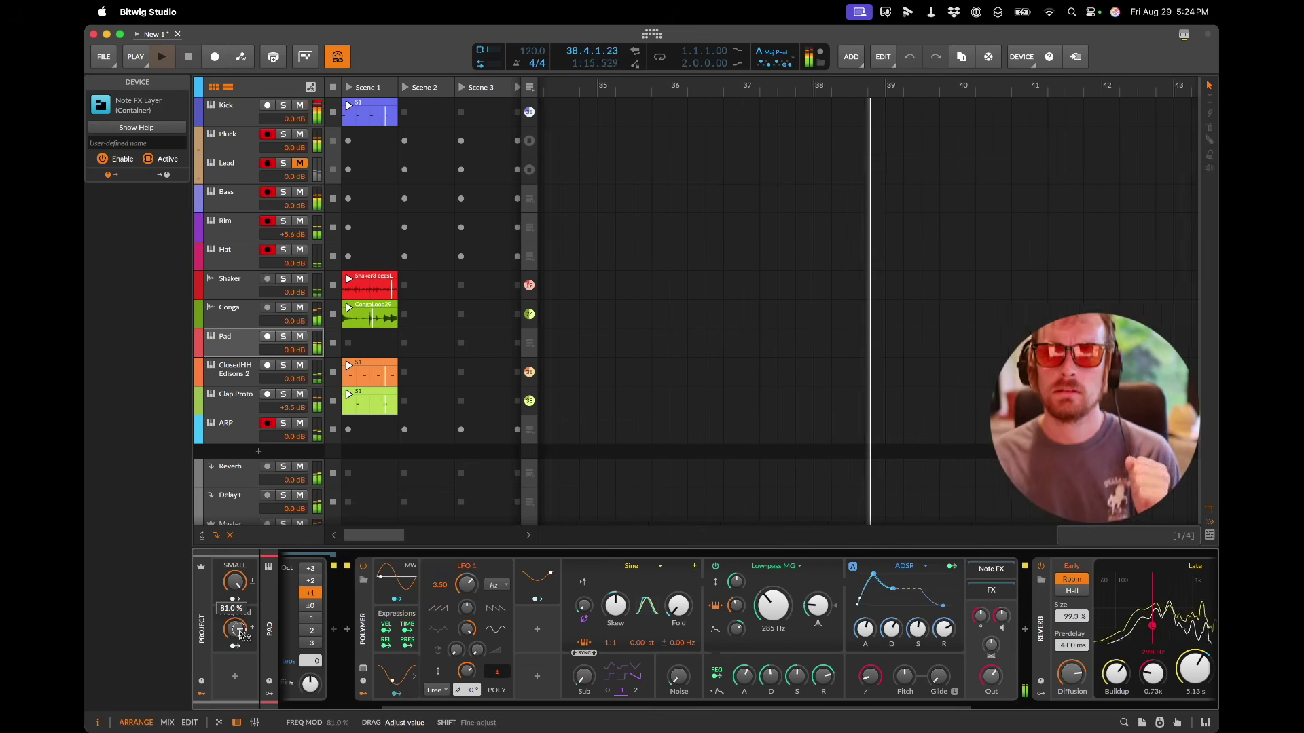
pyautogui.press('super+Tab')
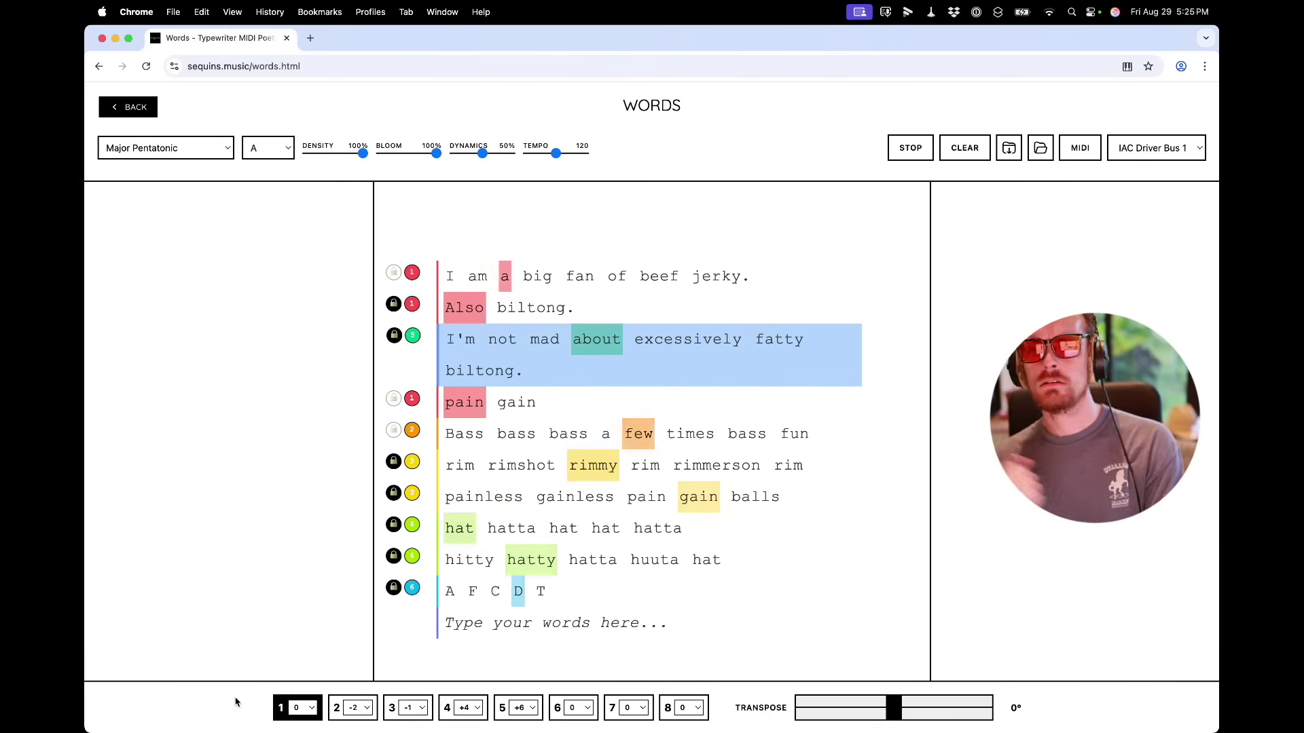
# Step: Back in Bitwig Studio, raise the Conga track's volume to +2.1 dB, select the Shaker track and check the mixer
pyautogui.press('super+Tab')
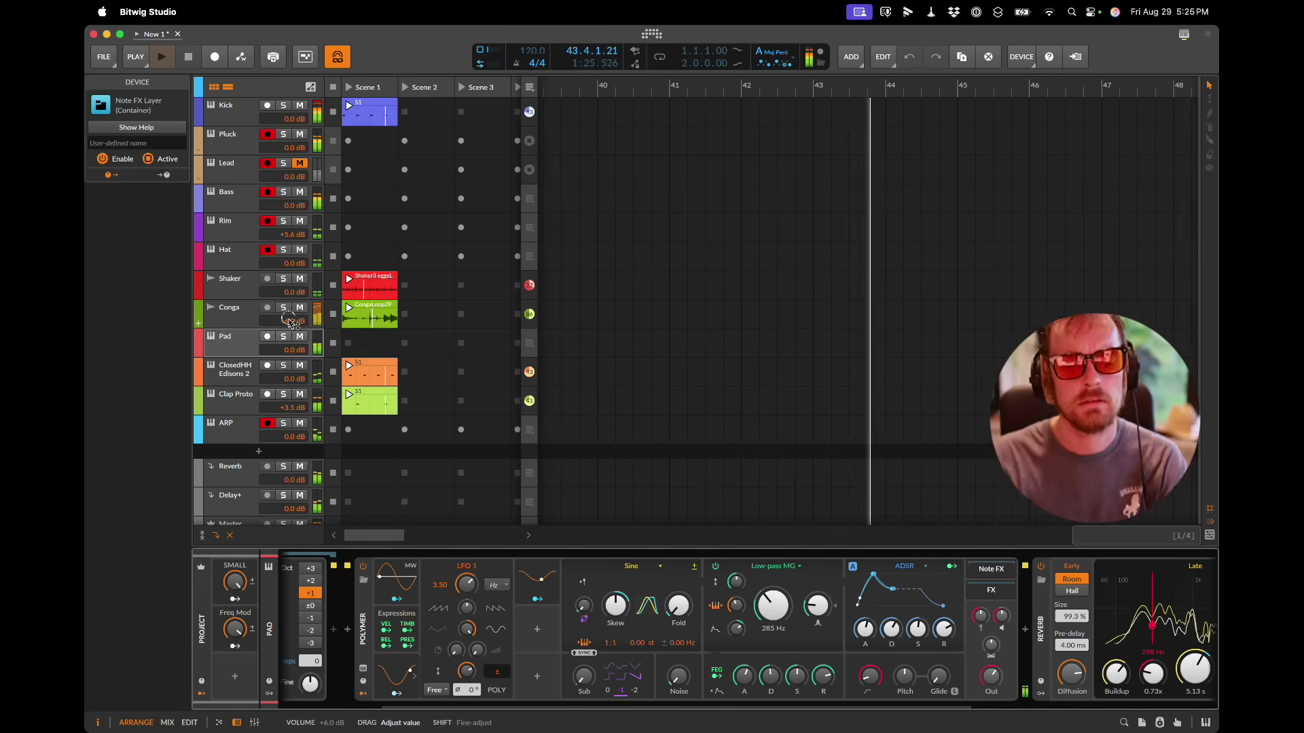
pyautogui.click(221, 288)
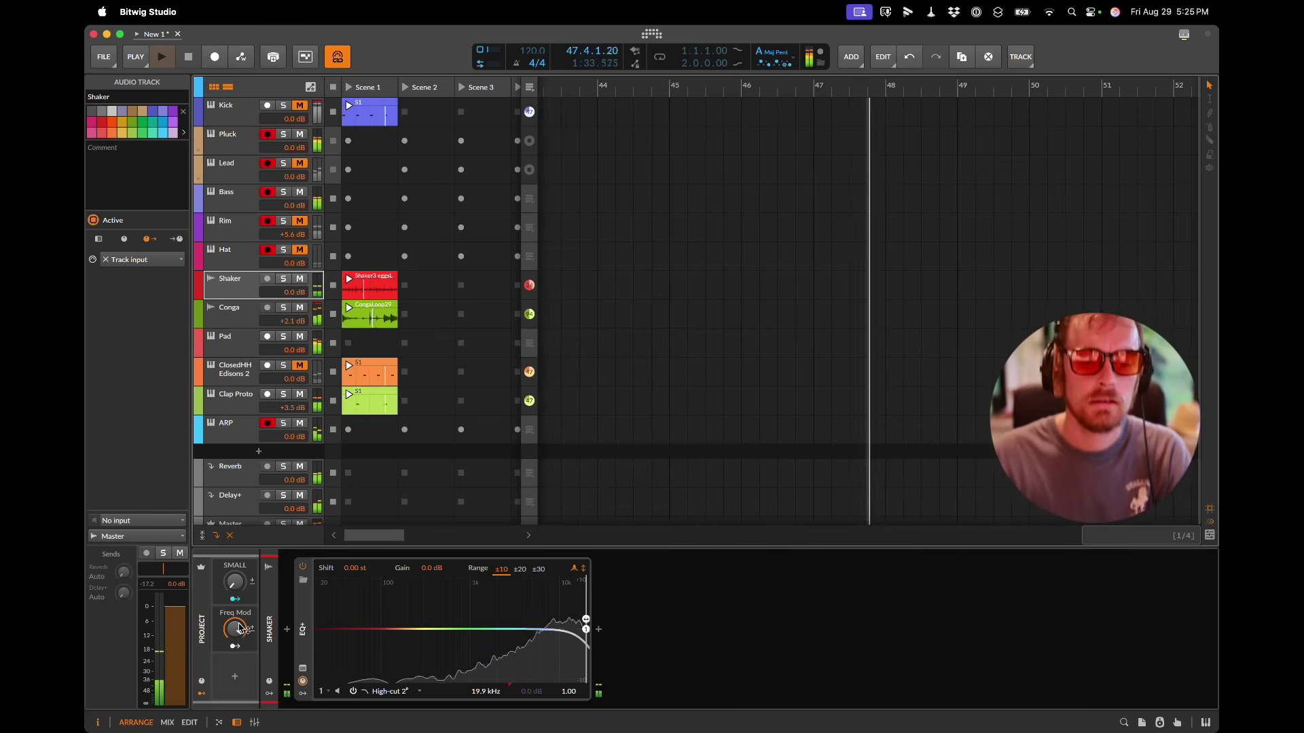
pyautogui.click(167, 722)
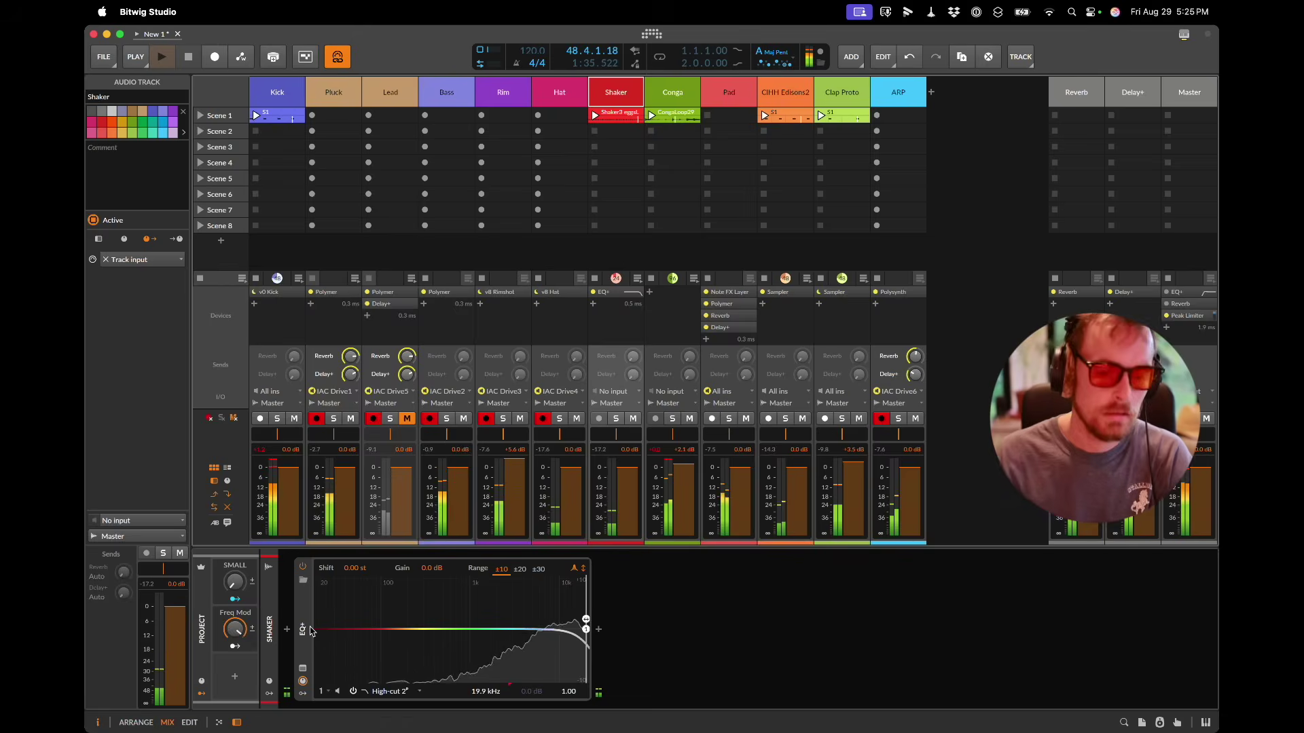
pyautogui.click(136, 722)
# Step: Check the playing text in Words, and in Bitwig Studio unmute the Lead track and raise the Hat track's volume to +5.9 dB
pyautogui.press('super+Tab')
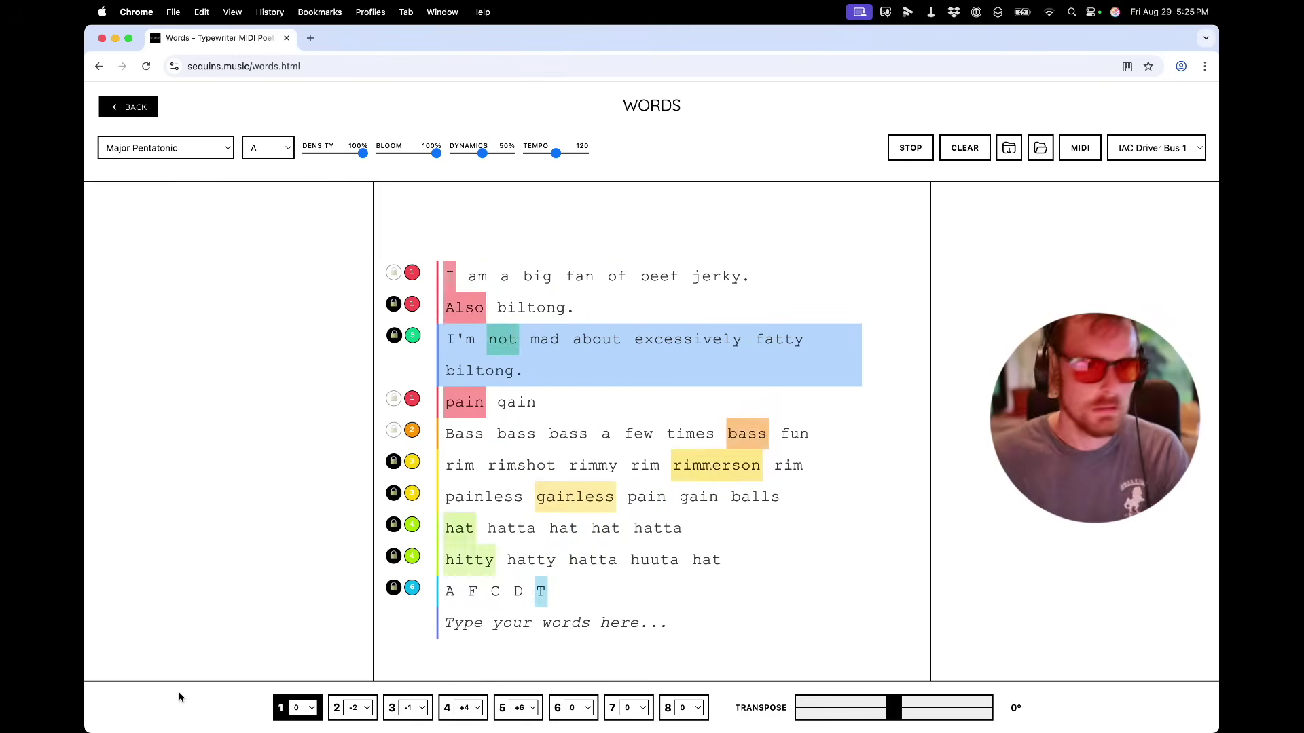
pyautogui.press('super+Tab')
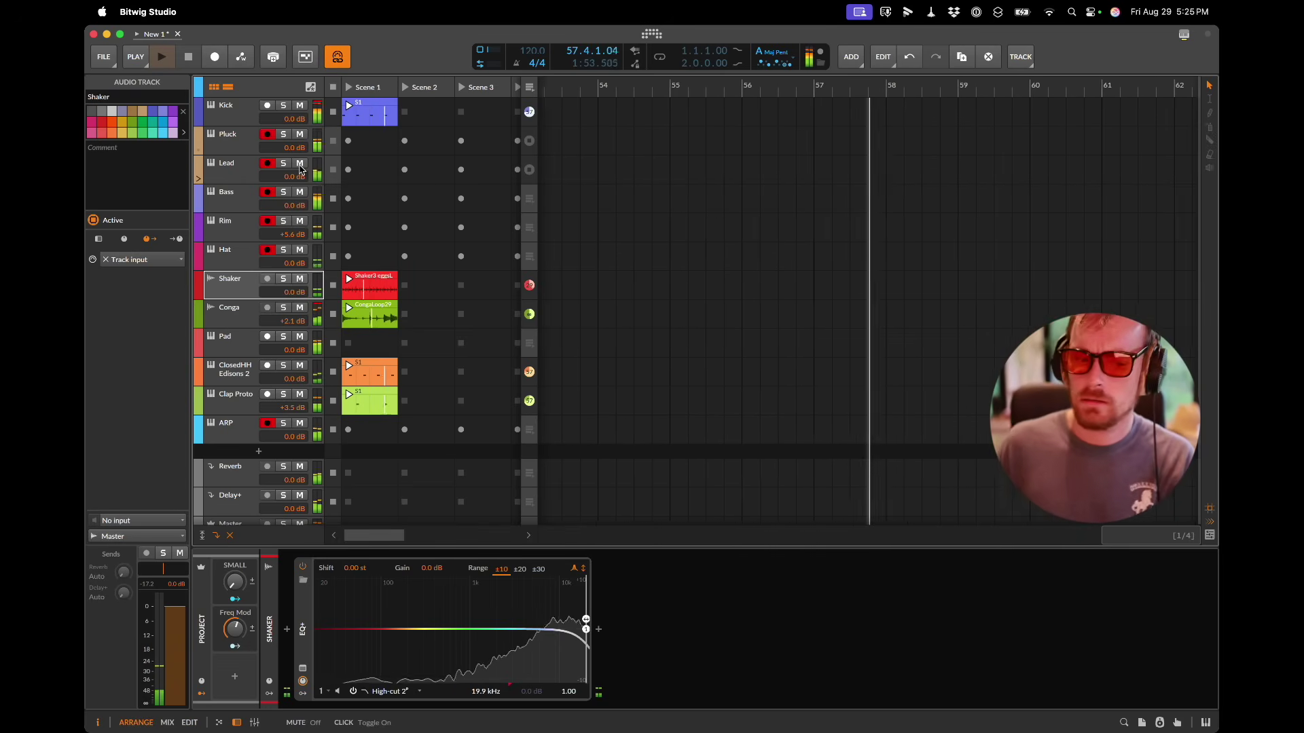
pyautogui.press('super+Tab')
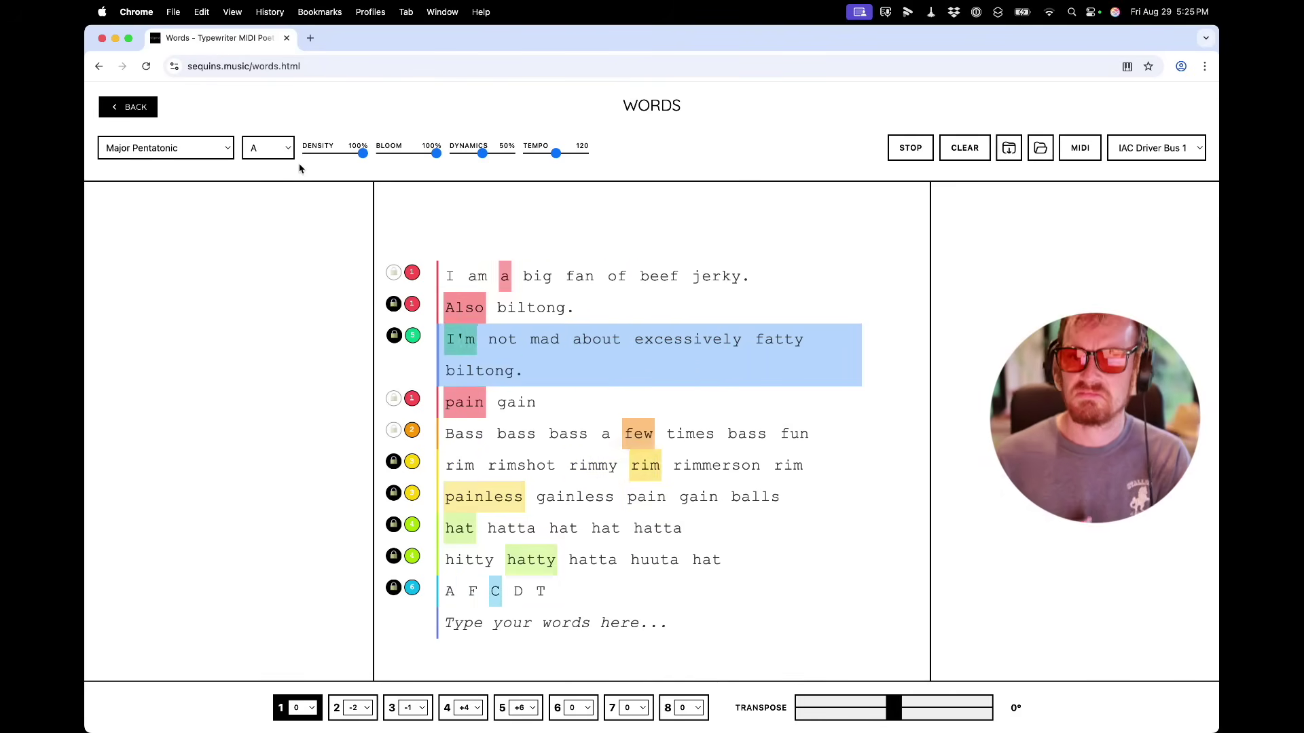
pyautogui.press('super+Tab')
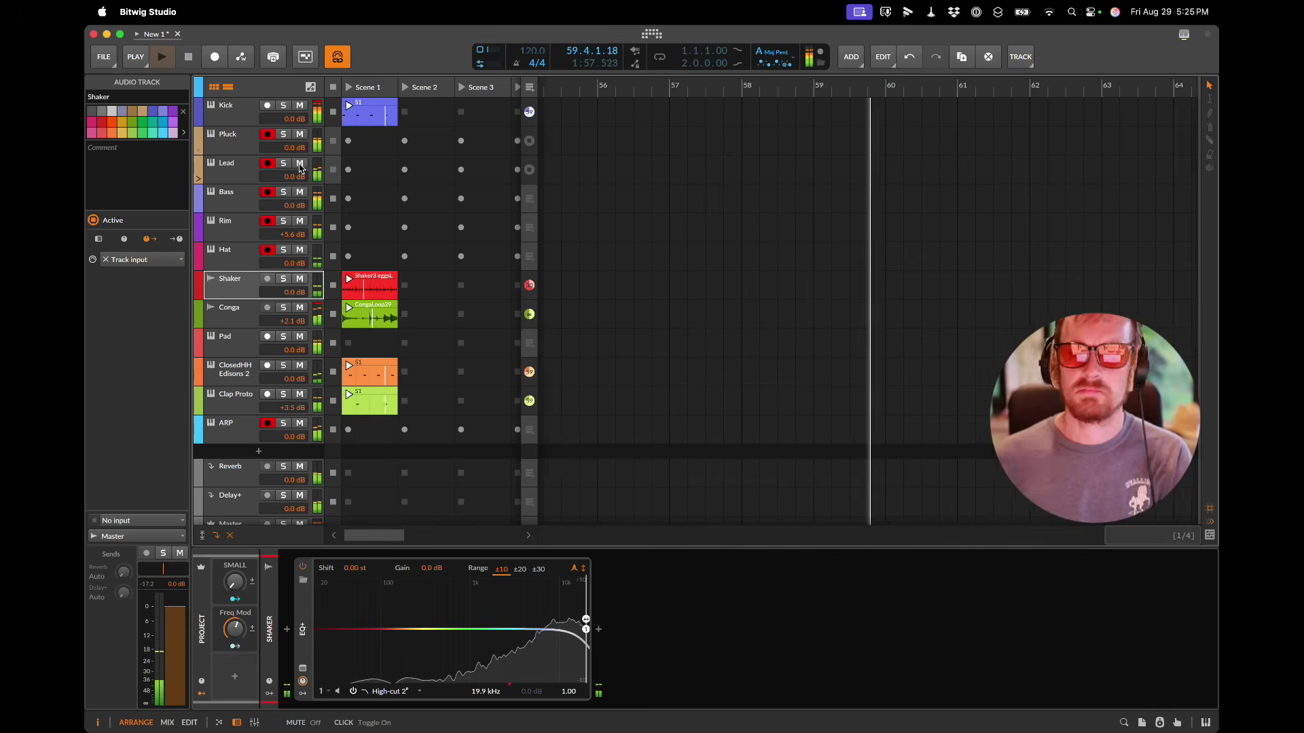
pyautogui.click(285, 261)
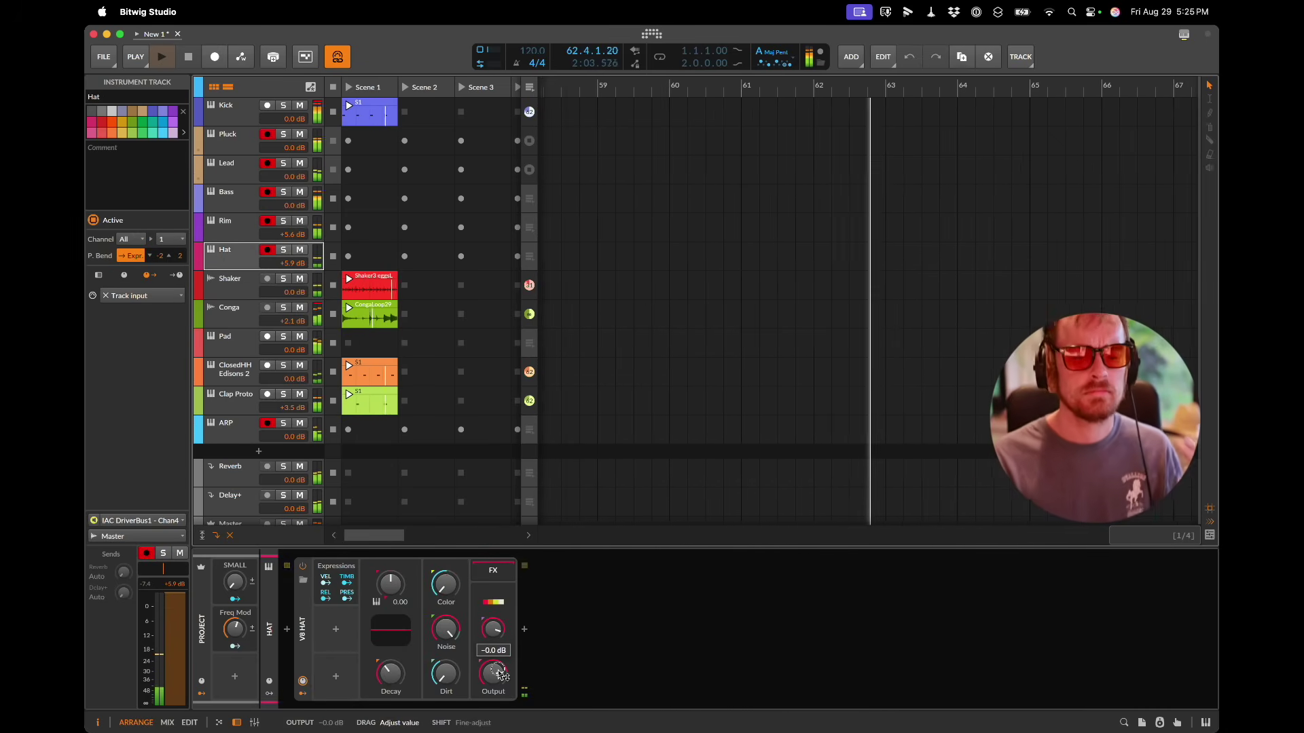
pyautogui.scroll(-2, 501, 674)
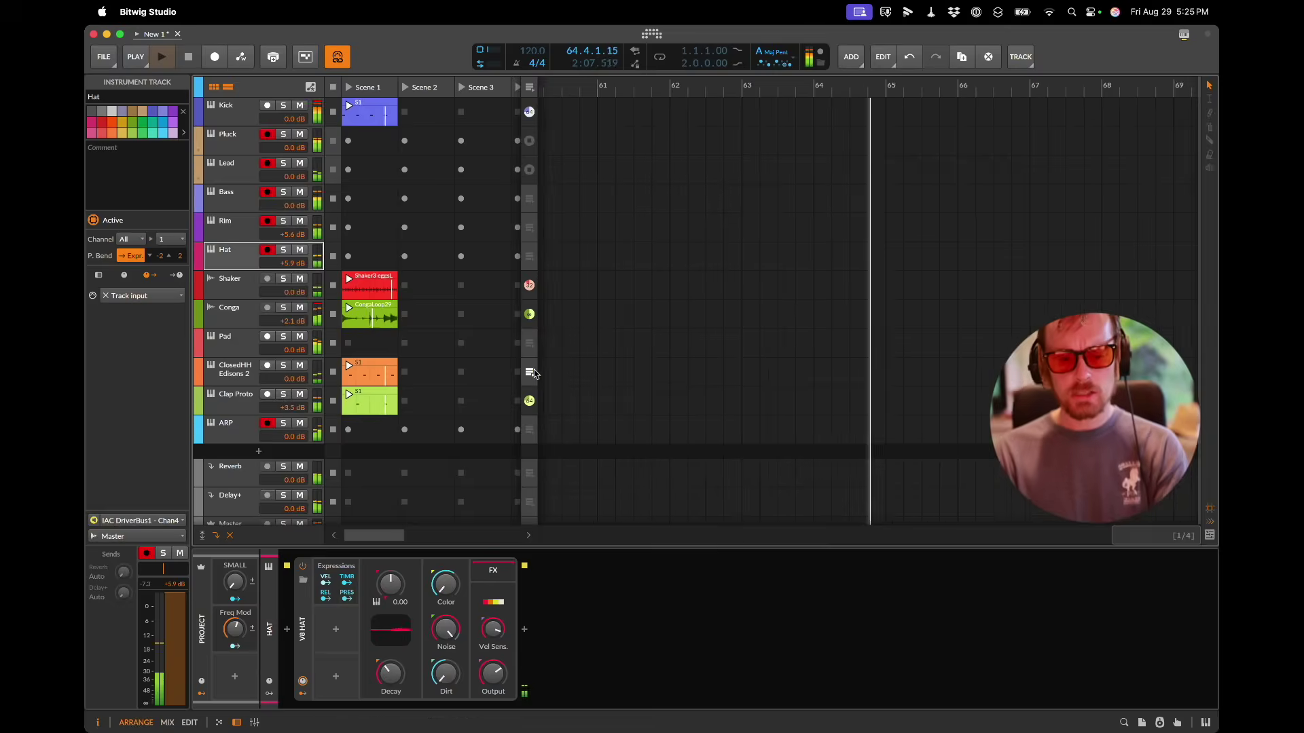
# Step: Disable the "I'm not mad about excessively fatty biltong." and "A F C D T" lines in Words, and turn Bitwig Studio's Freq Mod macro fully down
pyautogui.press('super+Tab')
pyautogui.click(495, 343)
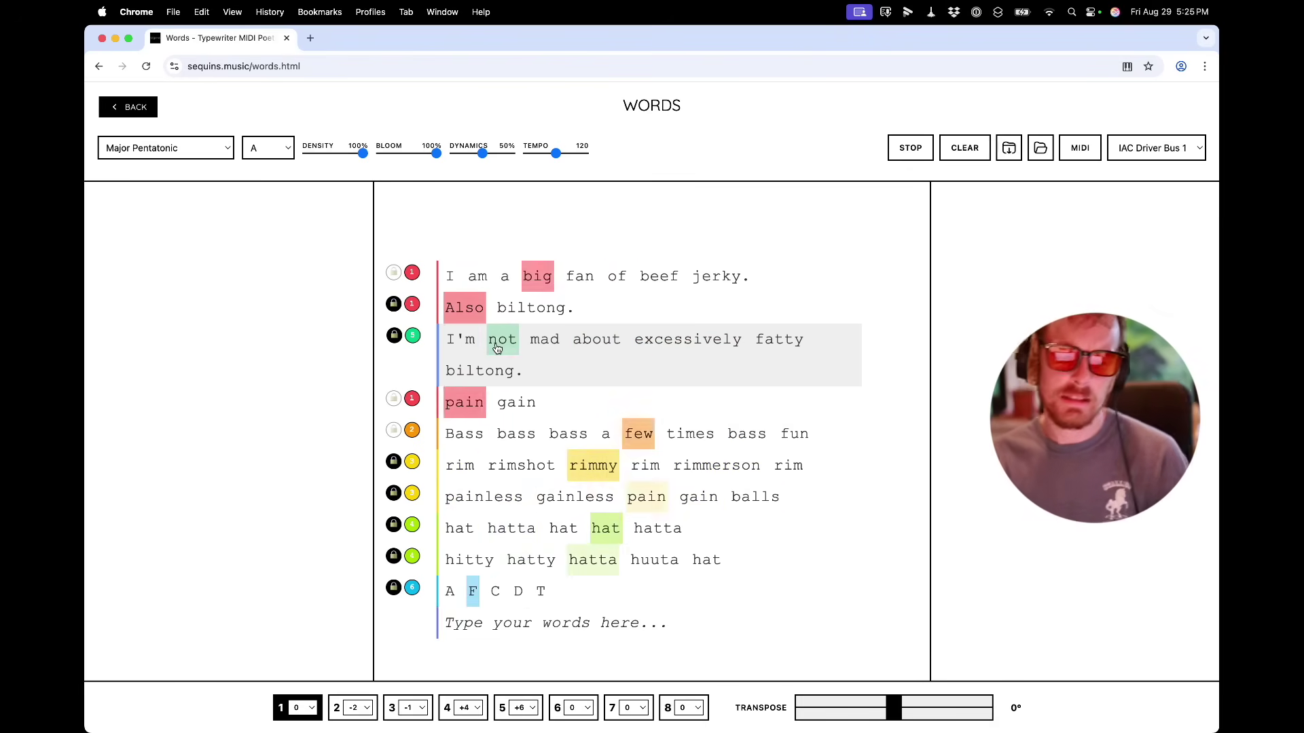
pyautogui.click(497, 348)
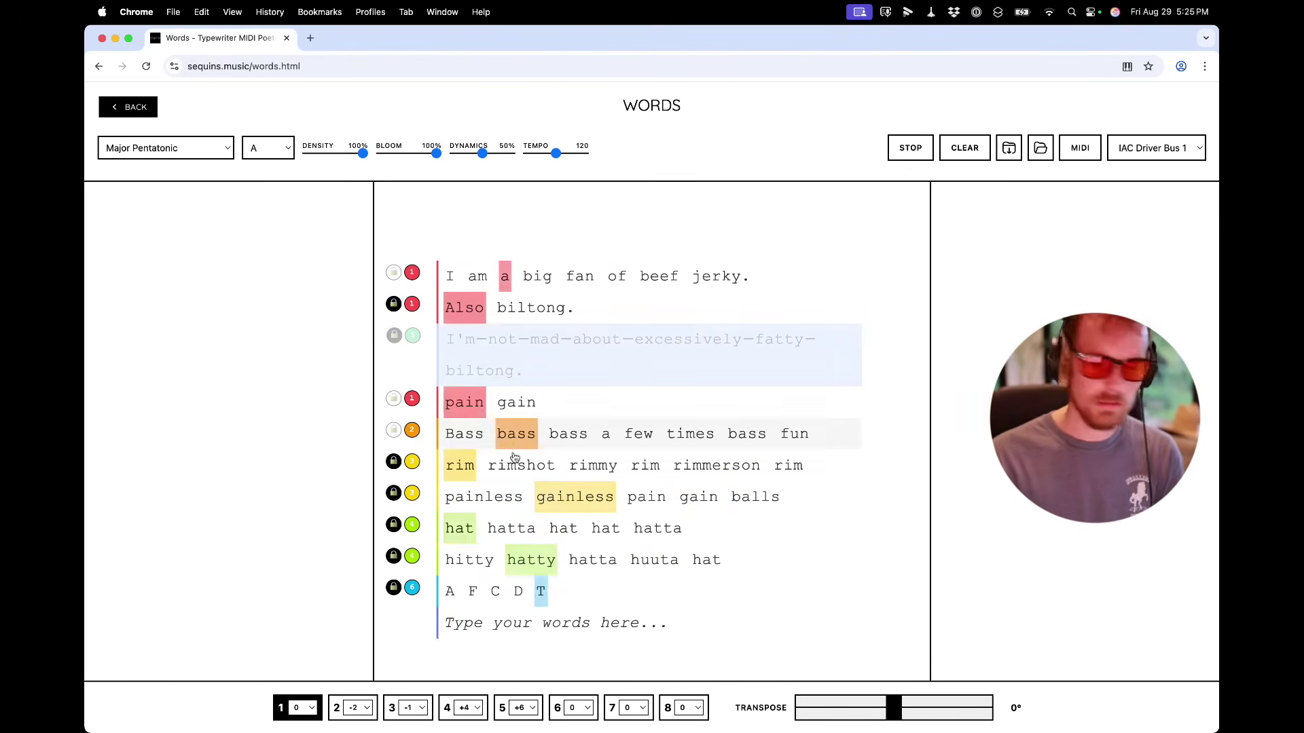
pyautogui.click(491, 588)
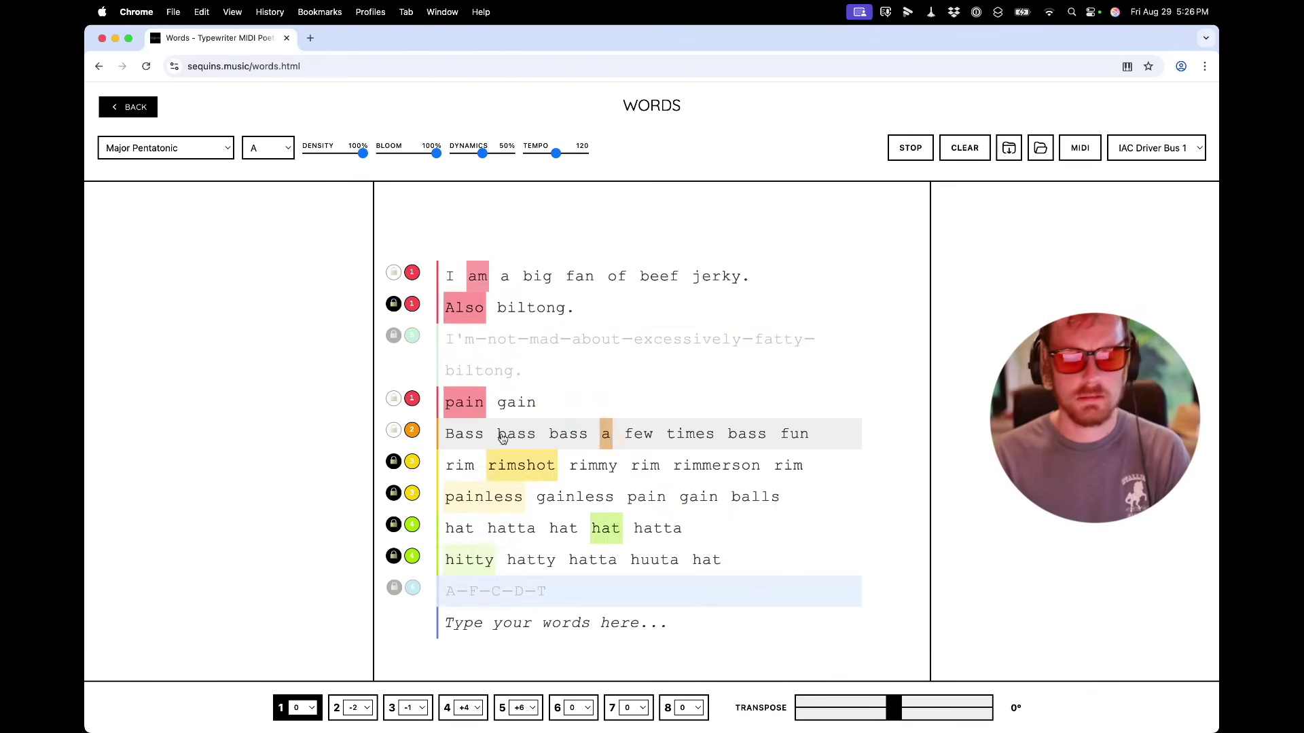
pyautogui.press('super+Tab')
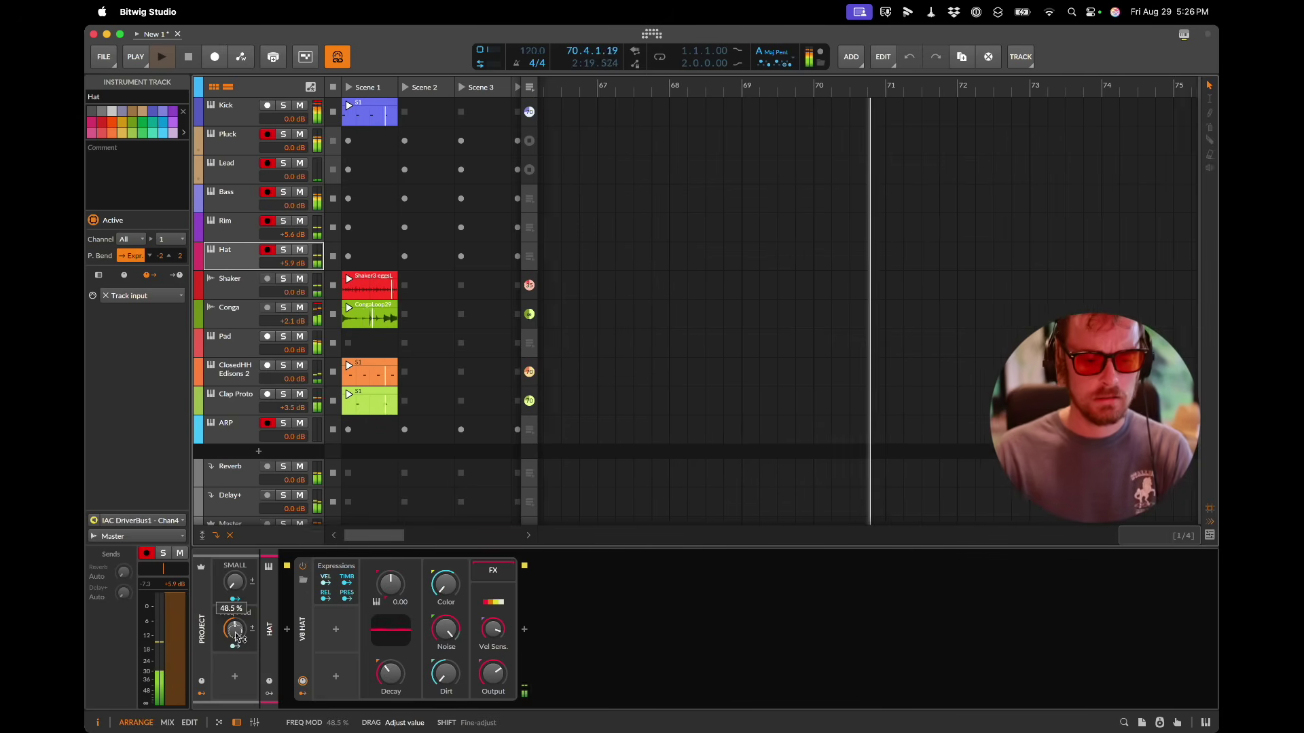
pyautogui.moveTo(236, 636); pyautogui.dragTo(236, 637)
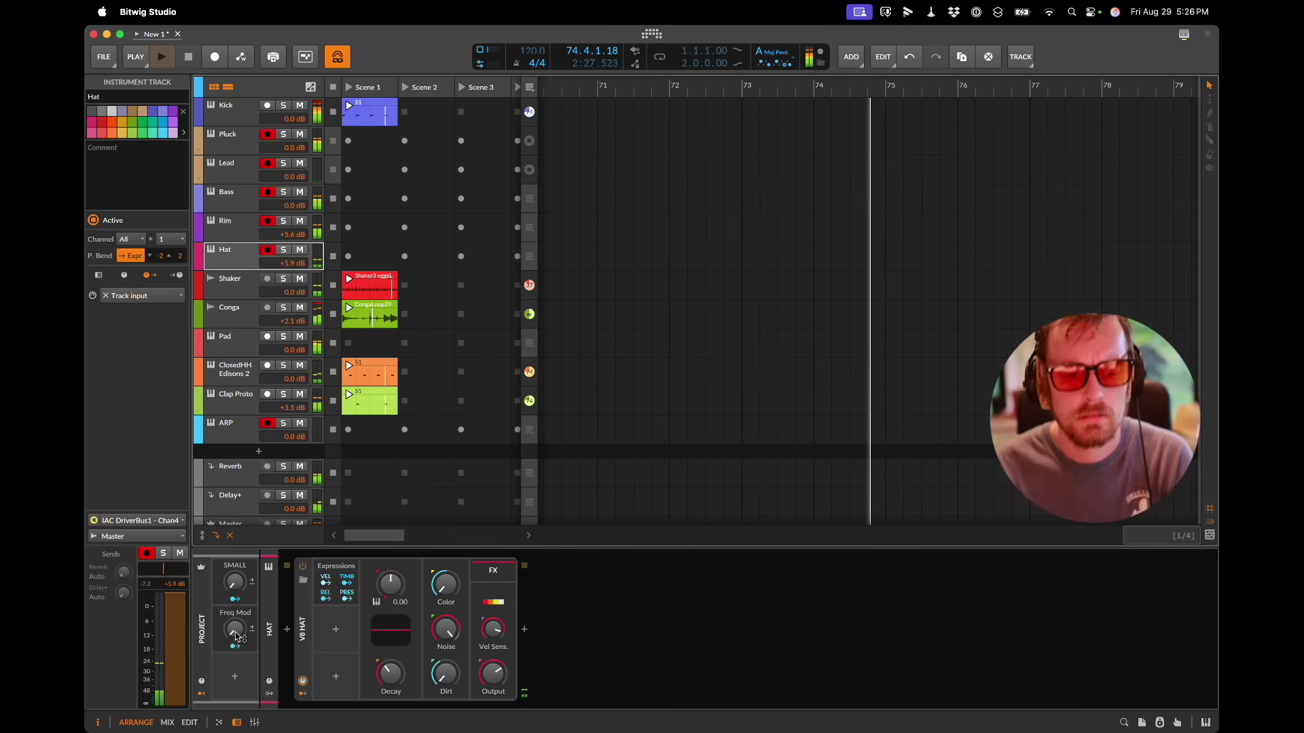
# Step: In Words, edit the bass line to read "Bassy face haha lol bass a few times bass fun sex"
pyautogui.press('super+Tab')
pyautogui.click(555, 429)
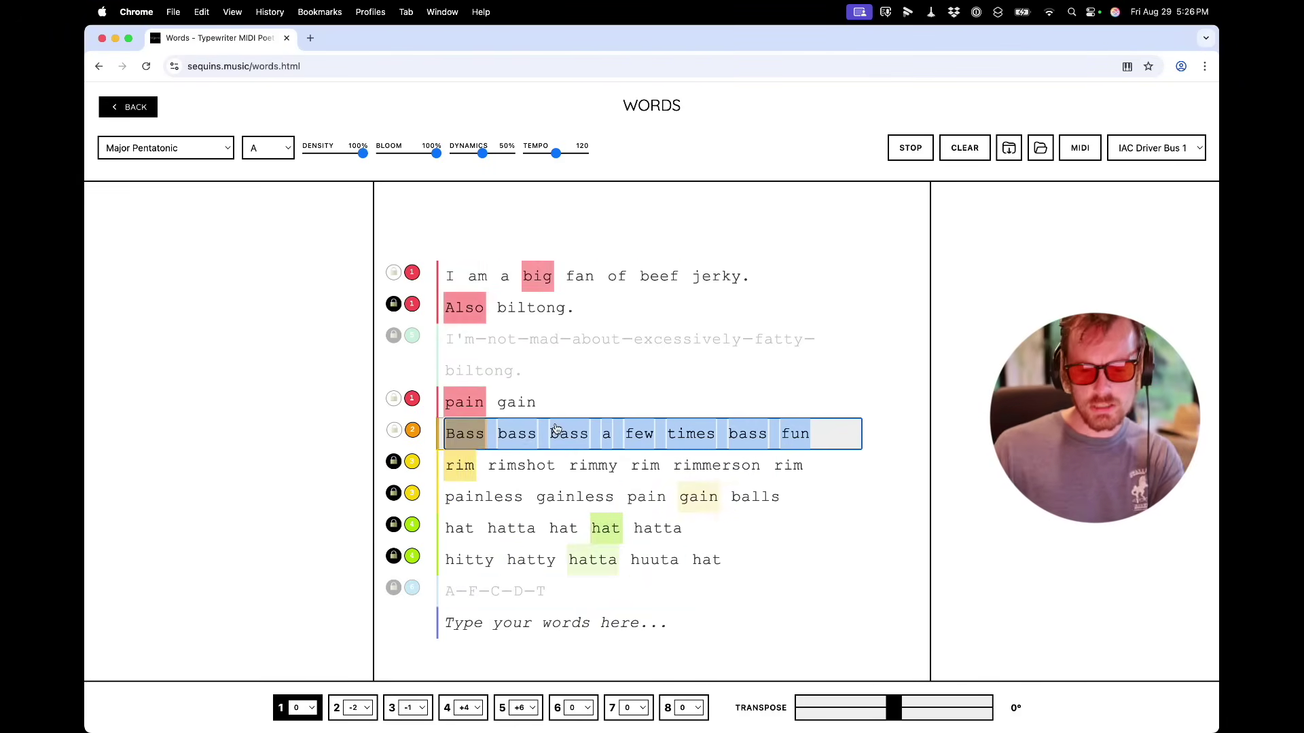
pyautogui.write('y')
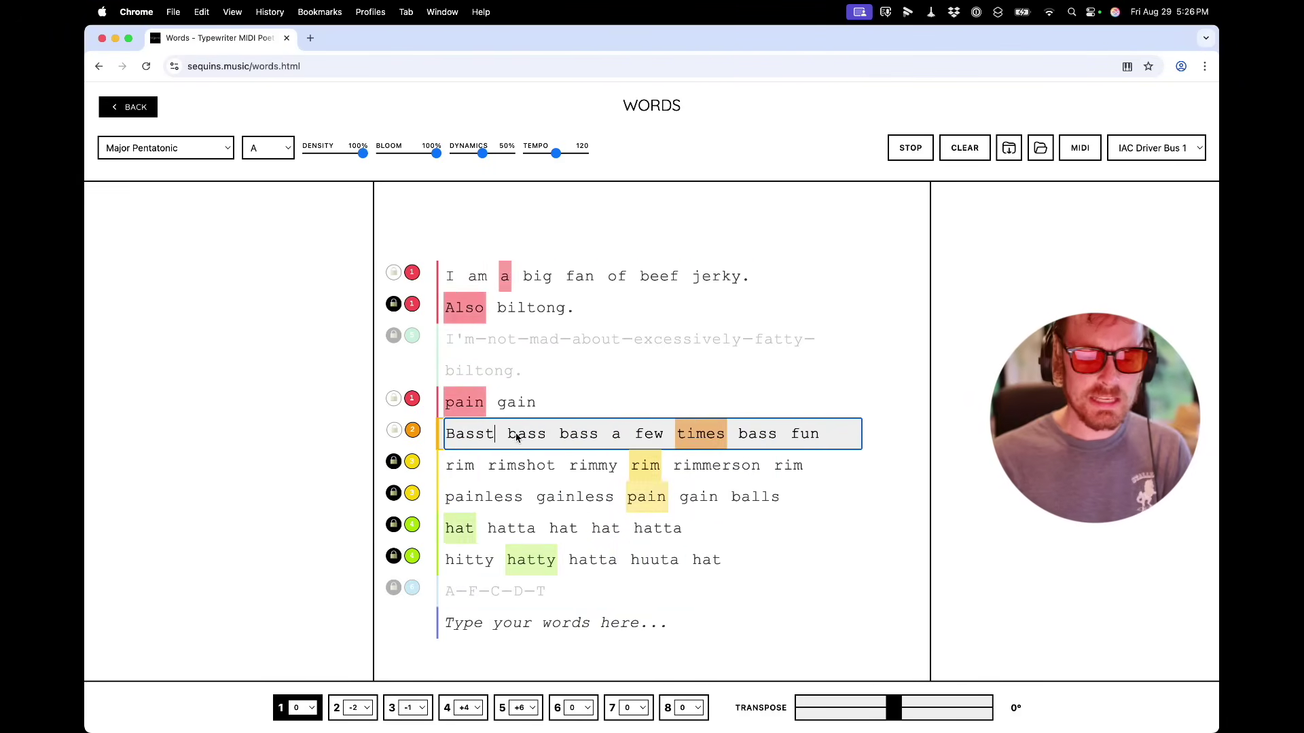
pyautogui.click(552, 434)
pyautogui.press('BackSpace')
pyautogui.press('BackSpace')
pyautogui.press('BackSpace')
pyautogui.press('BackSpace')
pyautogui.write('face ')
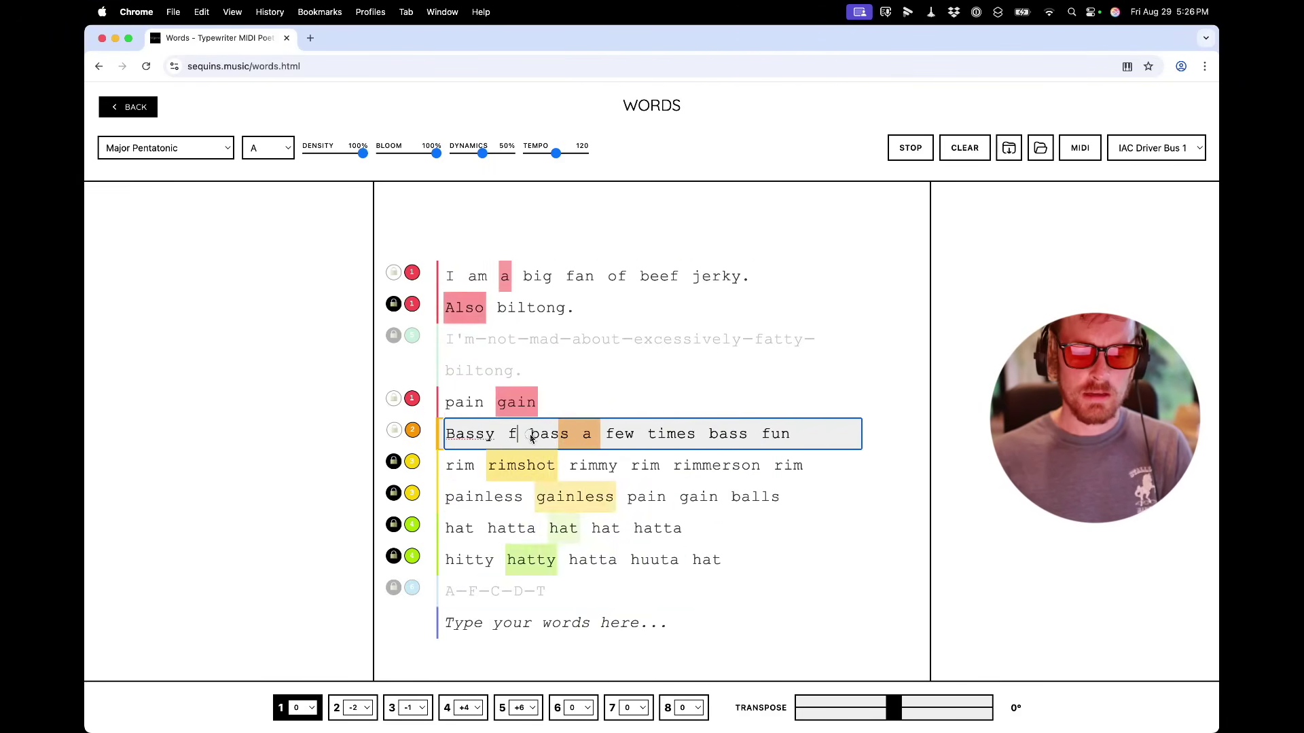
pyautogui.write('haha lo')
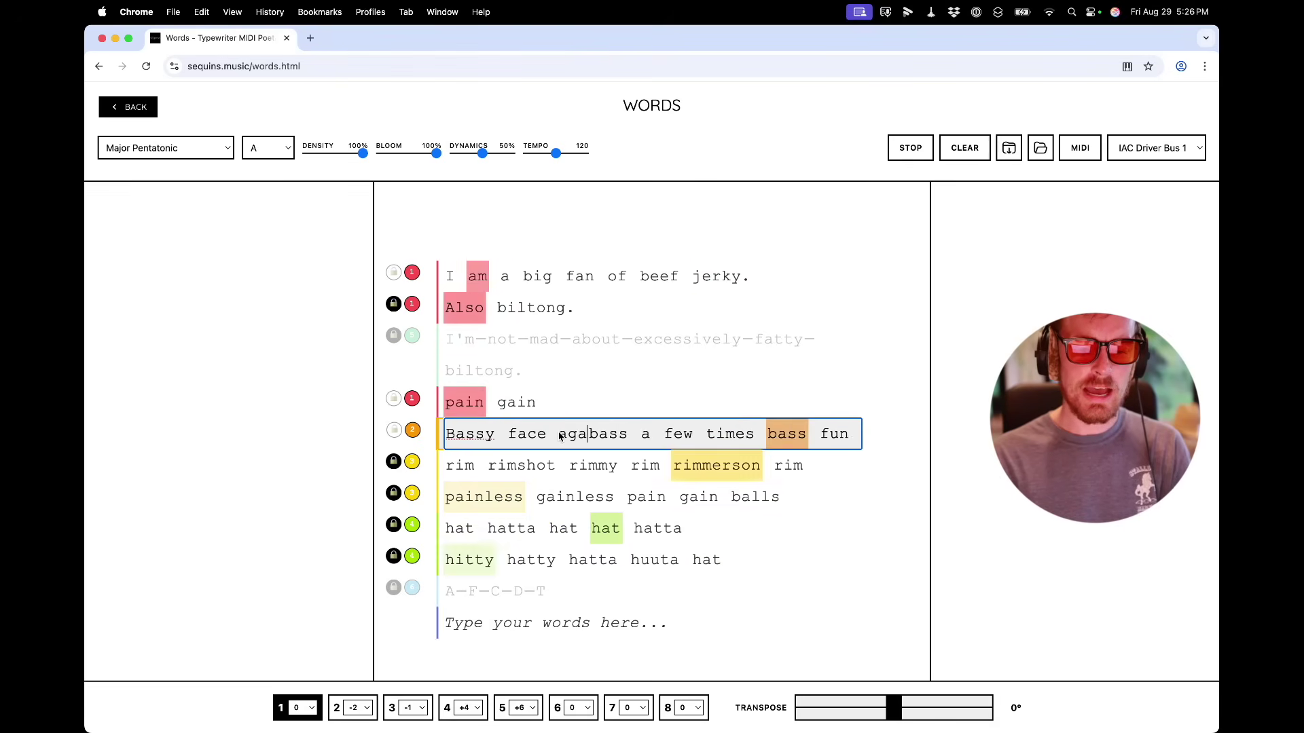
pyautogui.write('l')
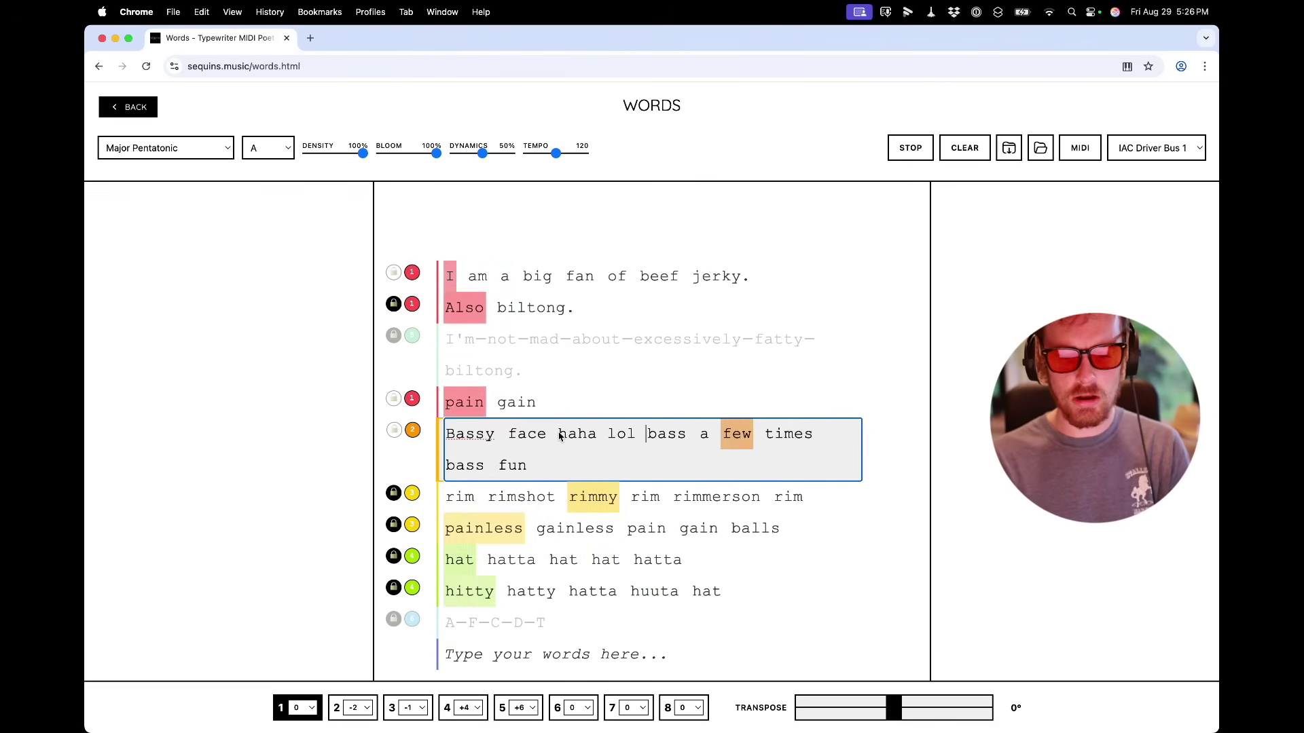
pyautogui.press('Down')
pyautogui.write('sex')
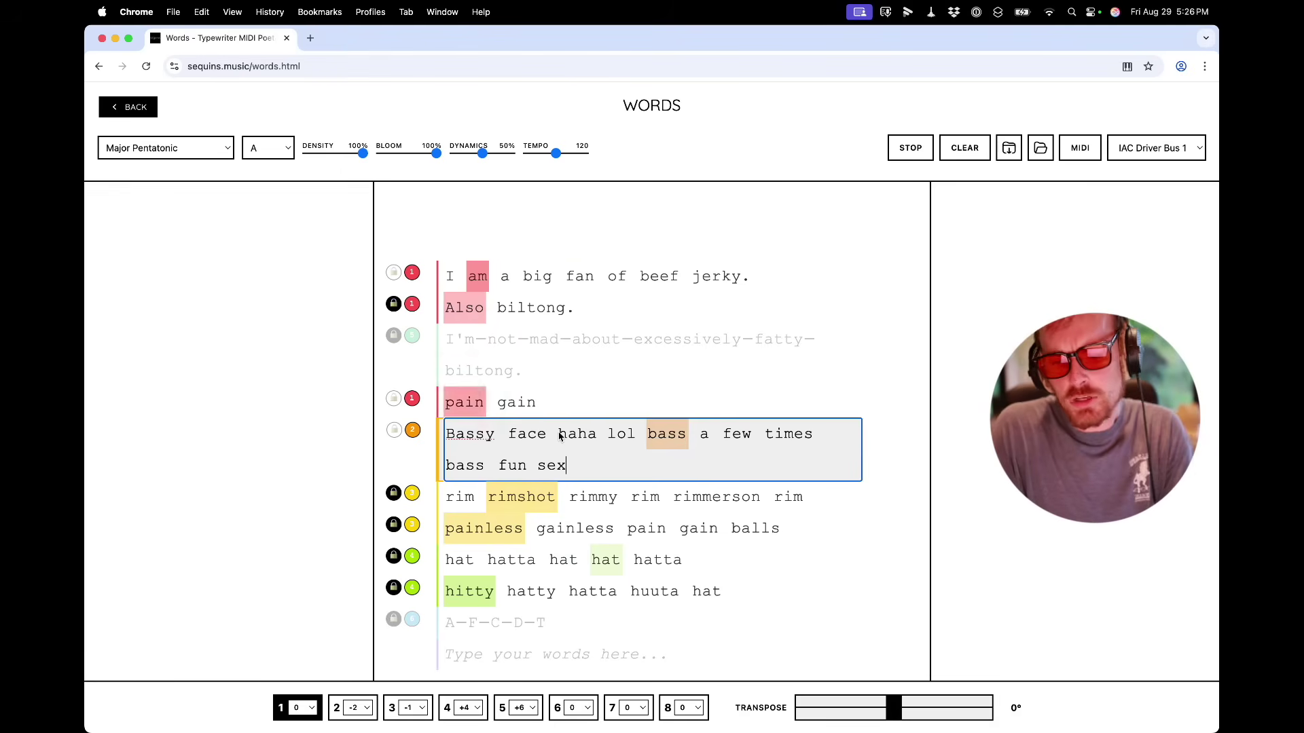
pyautogui.press('Escape')
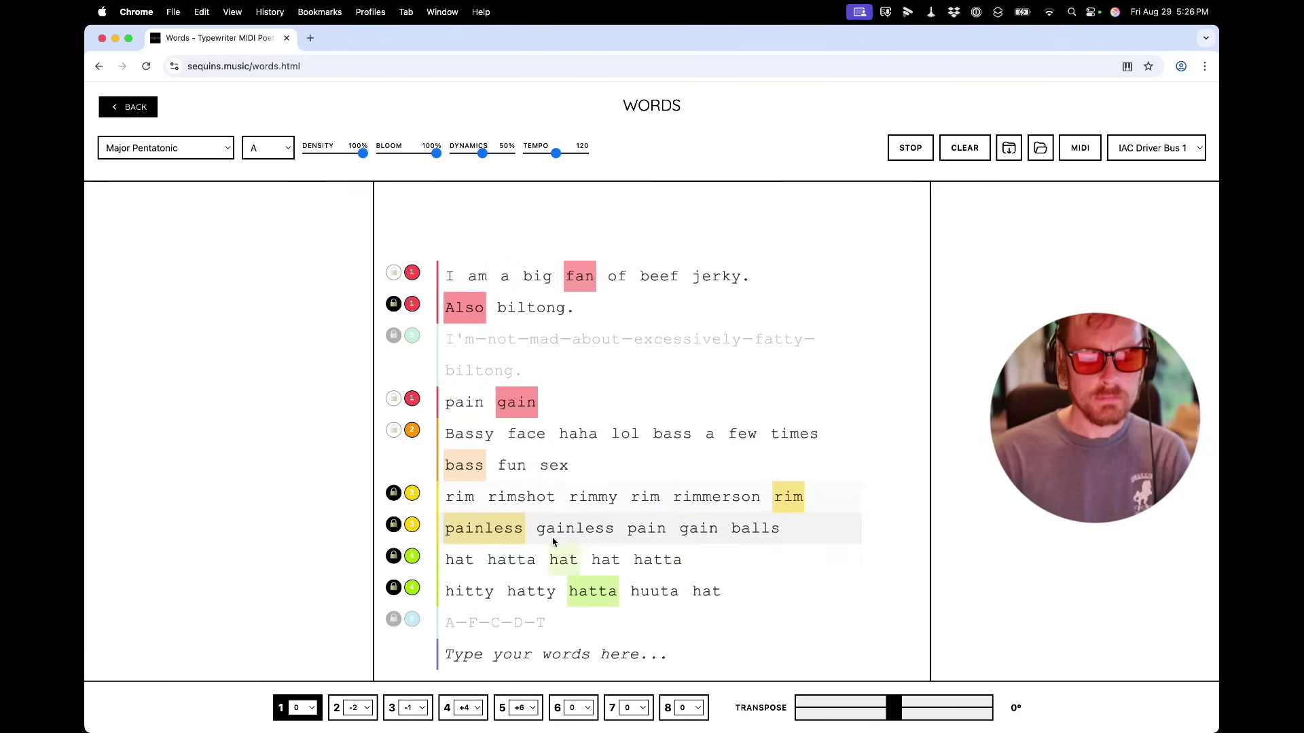
# Step: In Bitwig Studio, set the Pad track's note input to IAC Driver Bus 1 - Channel 2 and check the lines in Words
pyautogui.press('super+Tab')
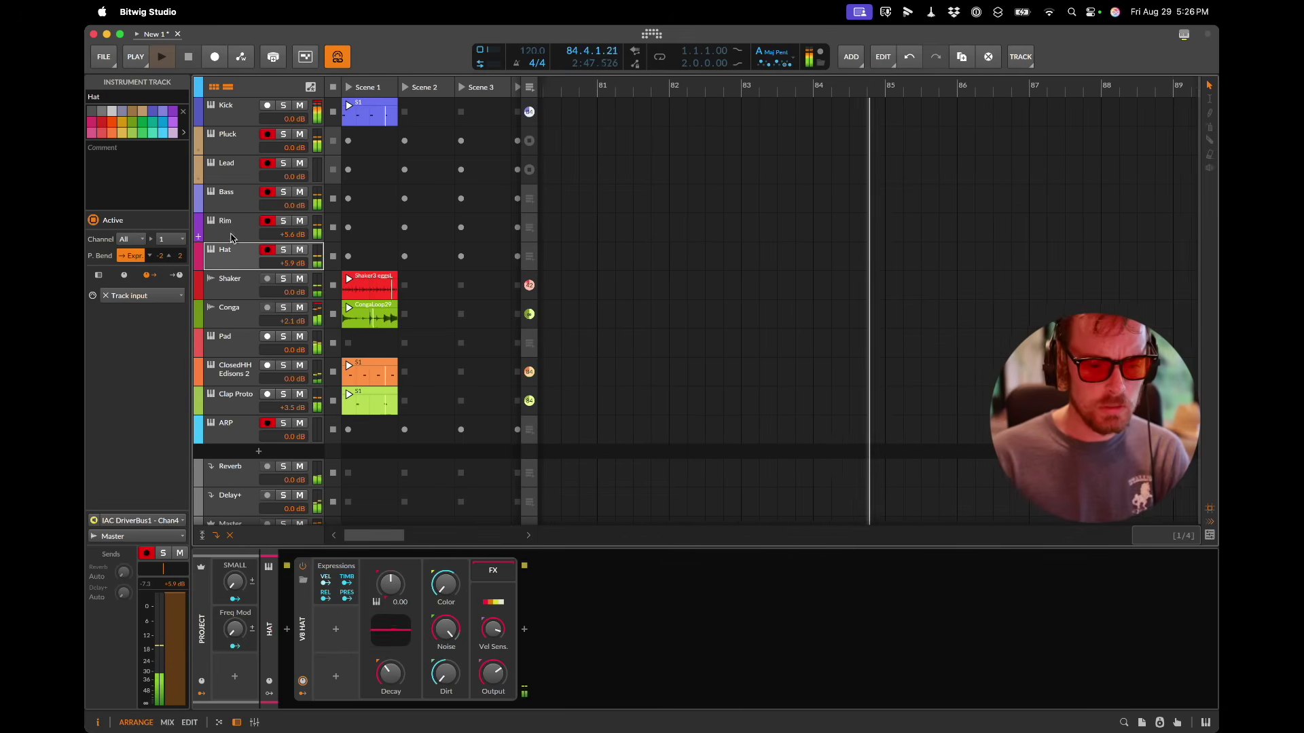
pyautogui.click(231, 343)
pyautogui.click(134, 522)
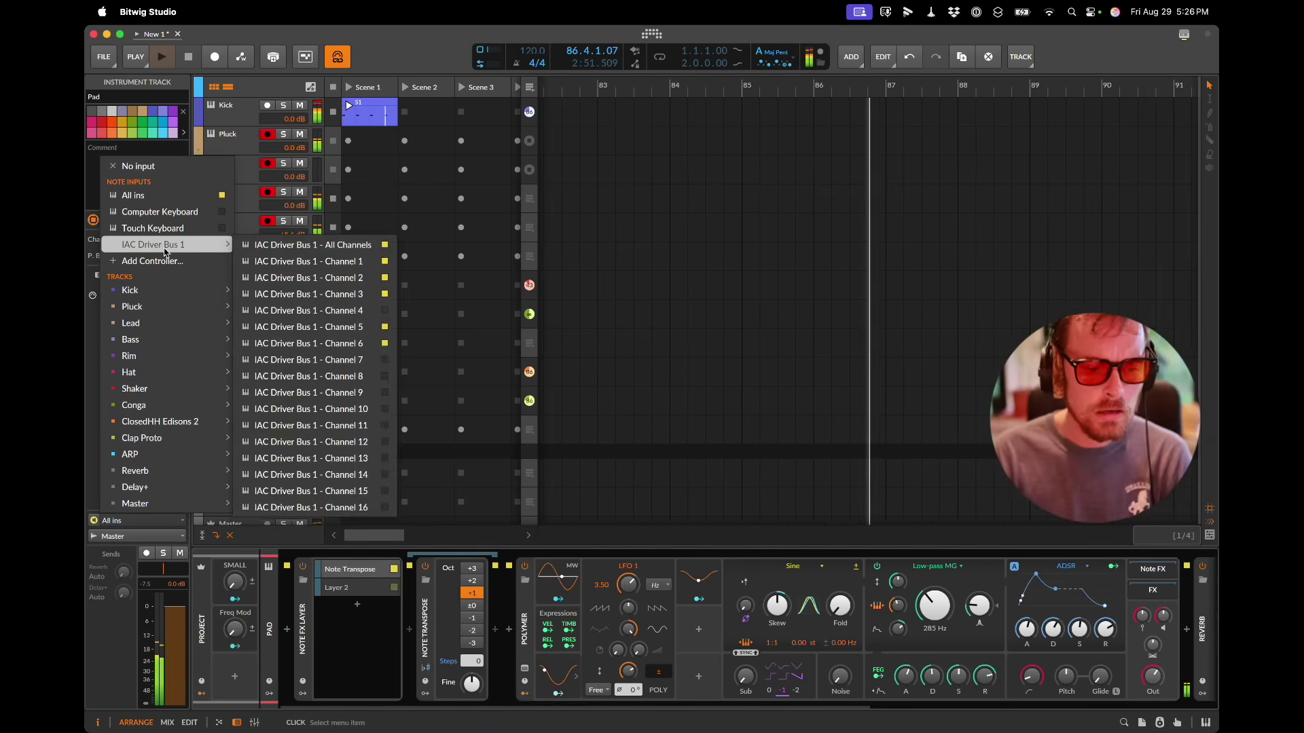
pyautogui.moveTo(163, 244)
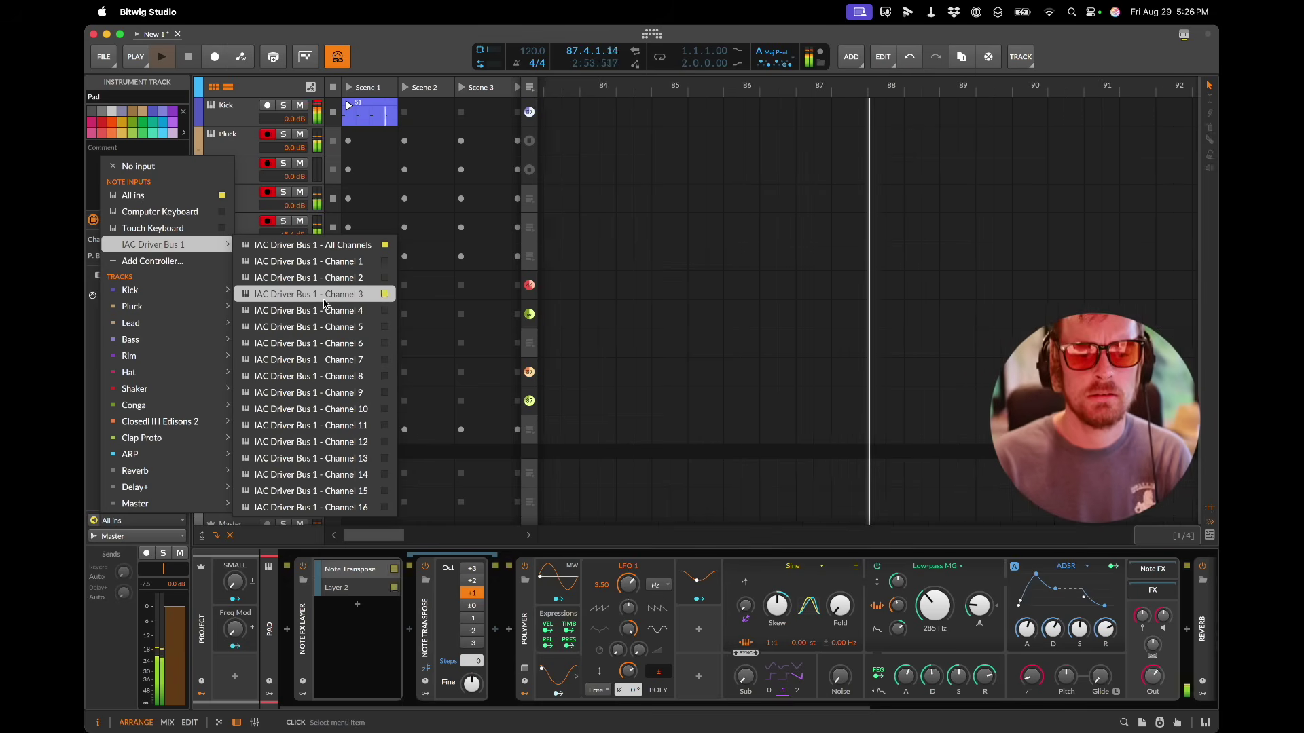
pyautogui.click(323, 280)
pyautogui.press('super+Tab')
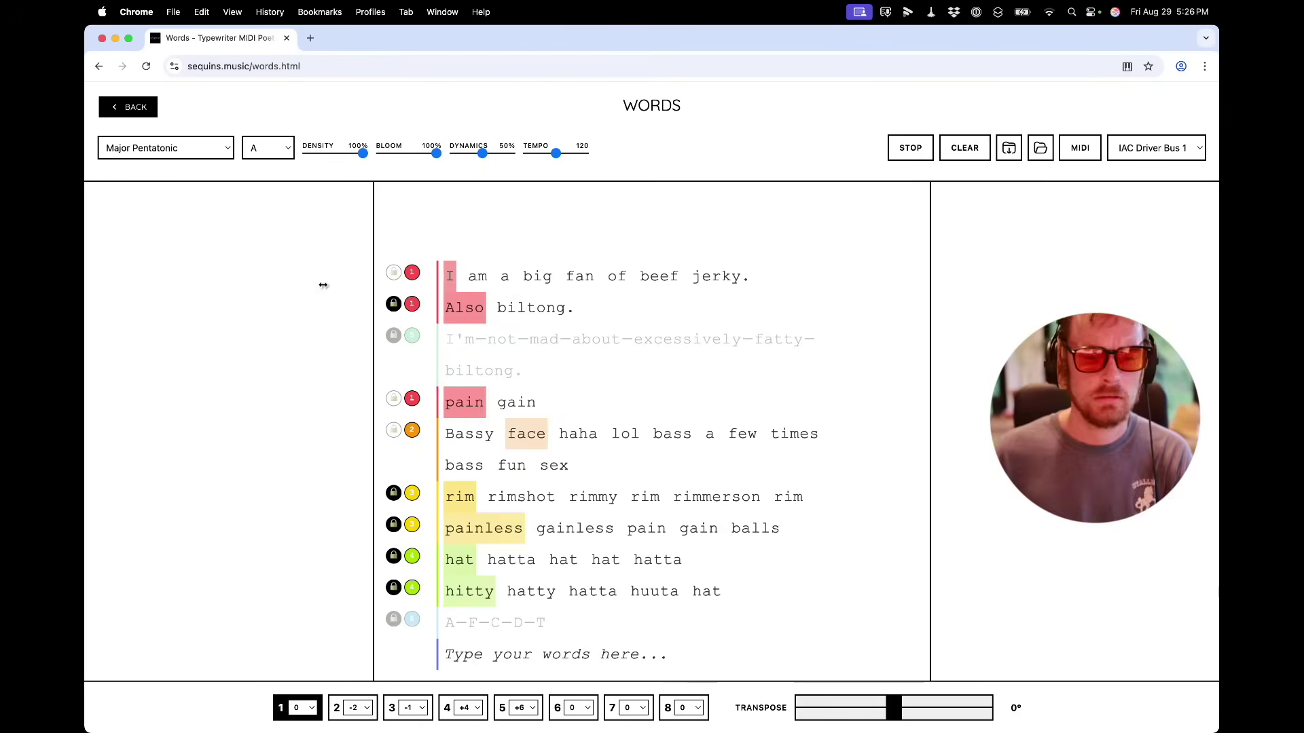
# Step: Back in Bitwig Studio, set the Pad's note input to IAC Driver Bus 1 - Channel 3 and lower its volume to -5.9 dB
pyautogui.press('super+Tab')
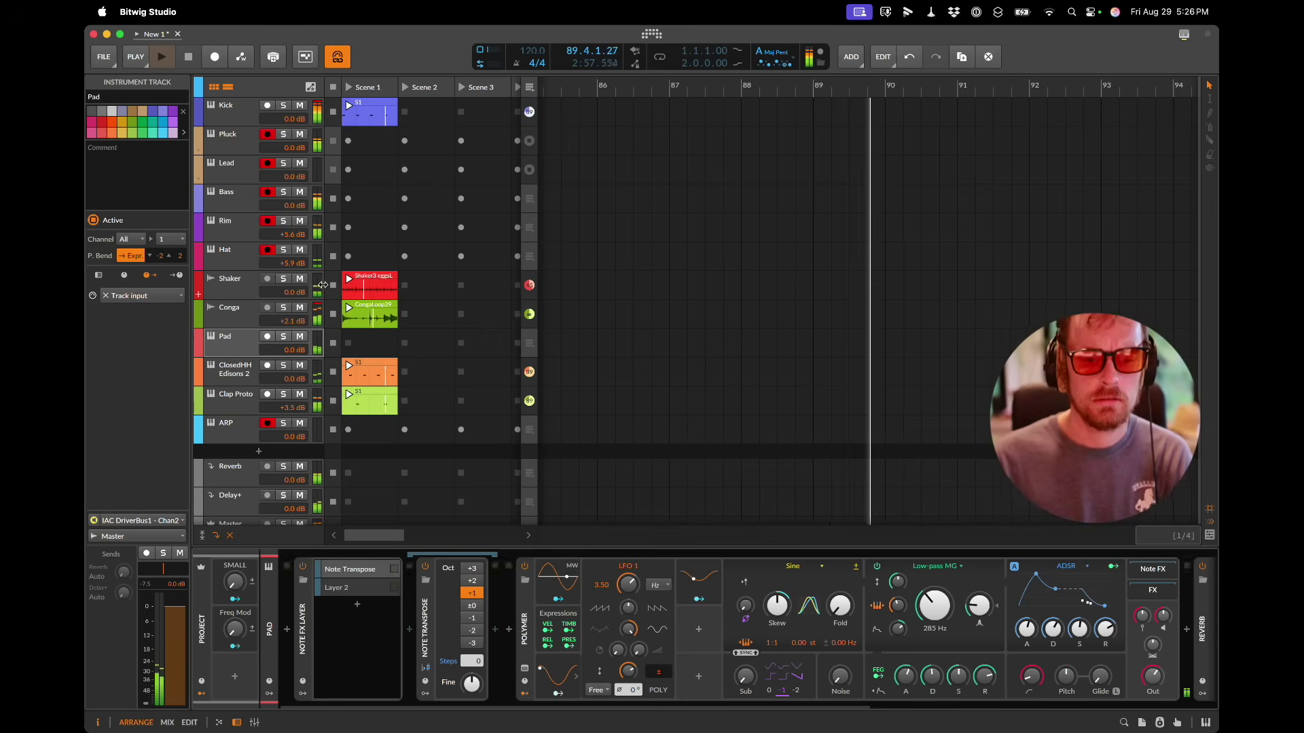
pyautogui.click(169, 520)
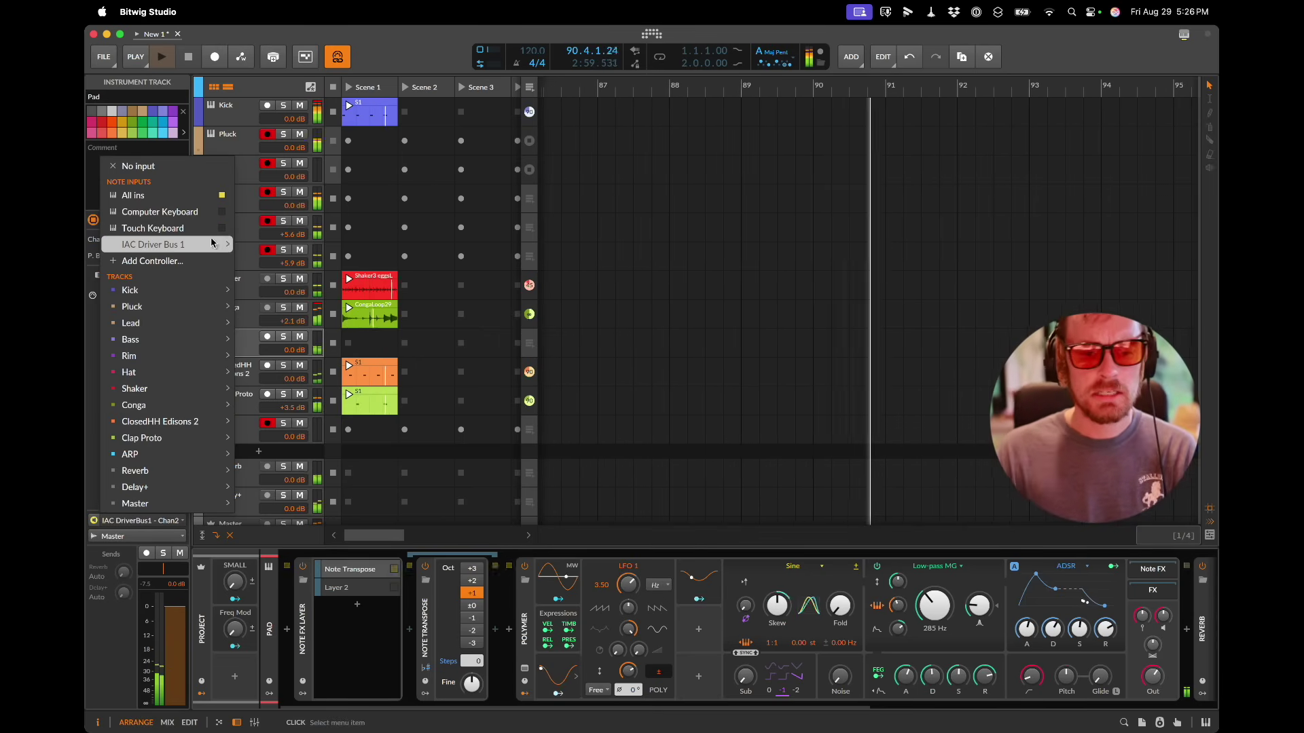
pyautogui.moveTo(216, 246)
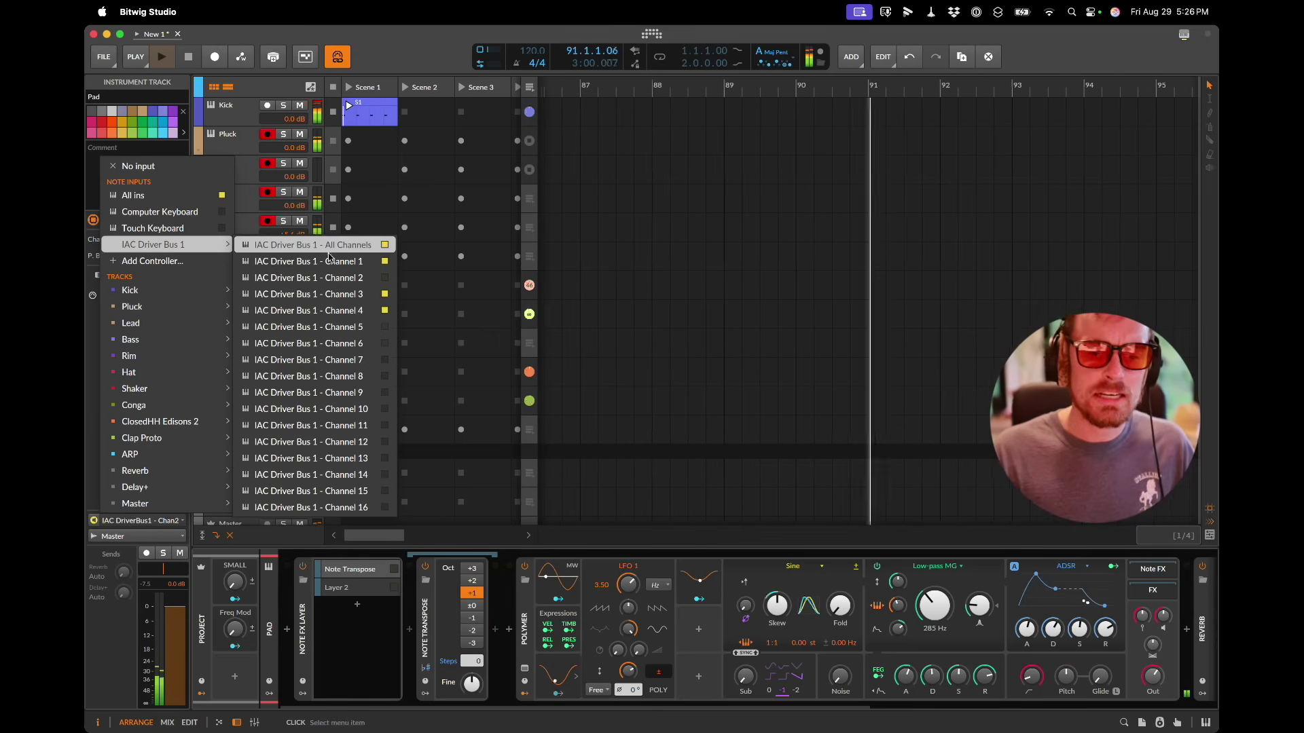
pyautogui.click(345, 293)
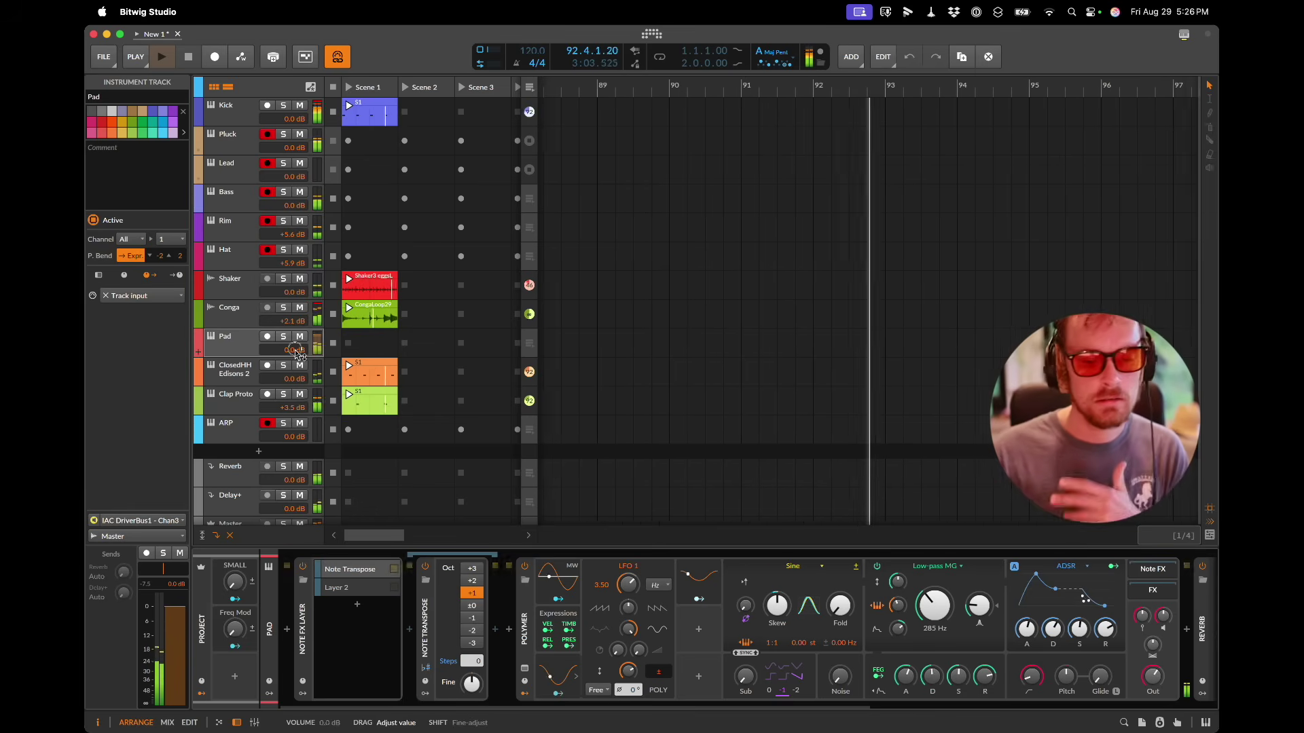
pyautogui.scroll(-3, 296, 350)
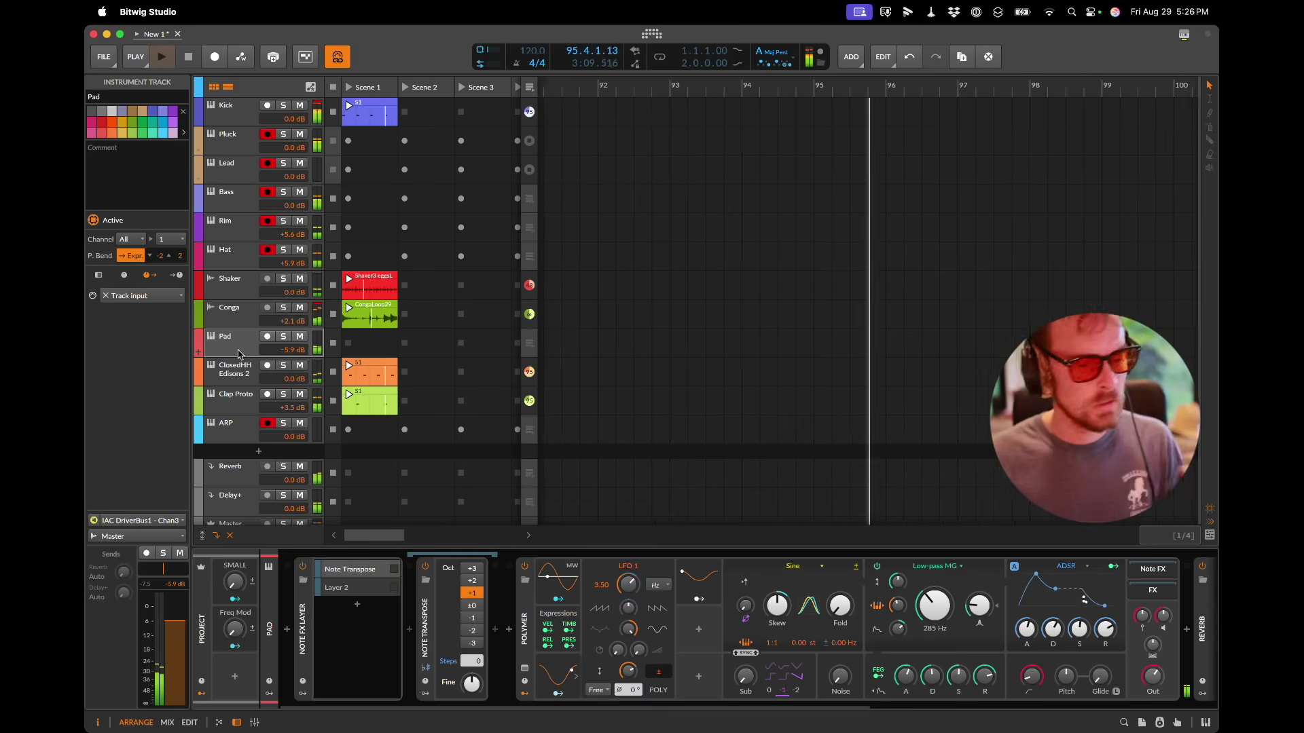
# Step: Switch to Words, stop playback, and look through the scale choices while keeping Major Pentatonic
pyautogui.press('super+Tab')
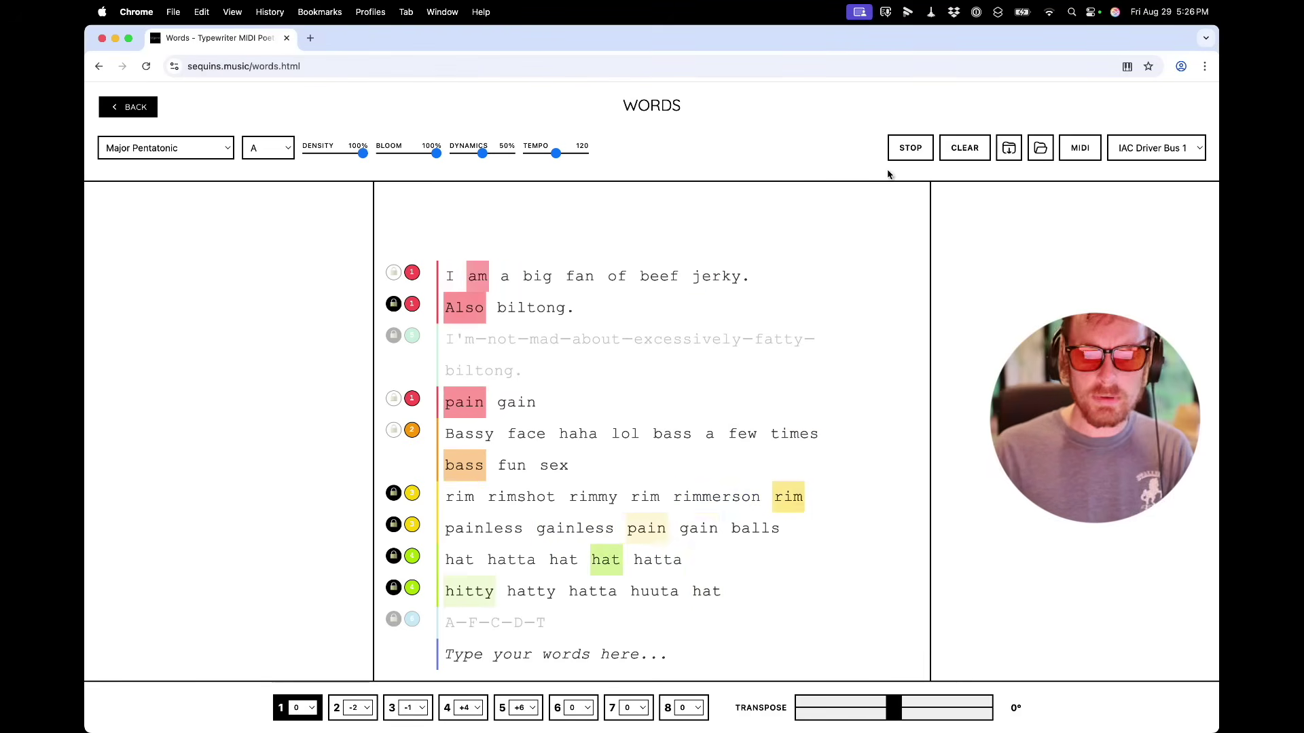
pyautogui.click(910, 148)
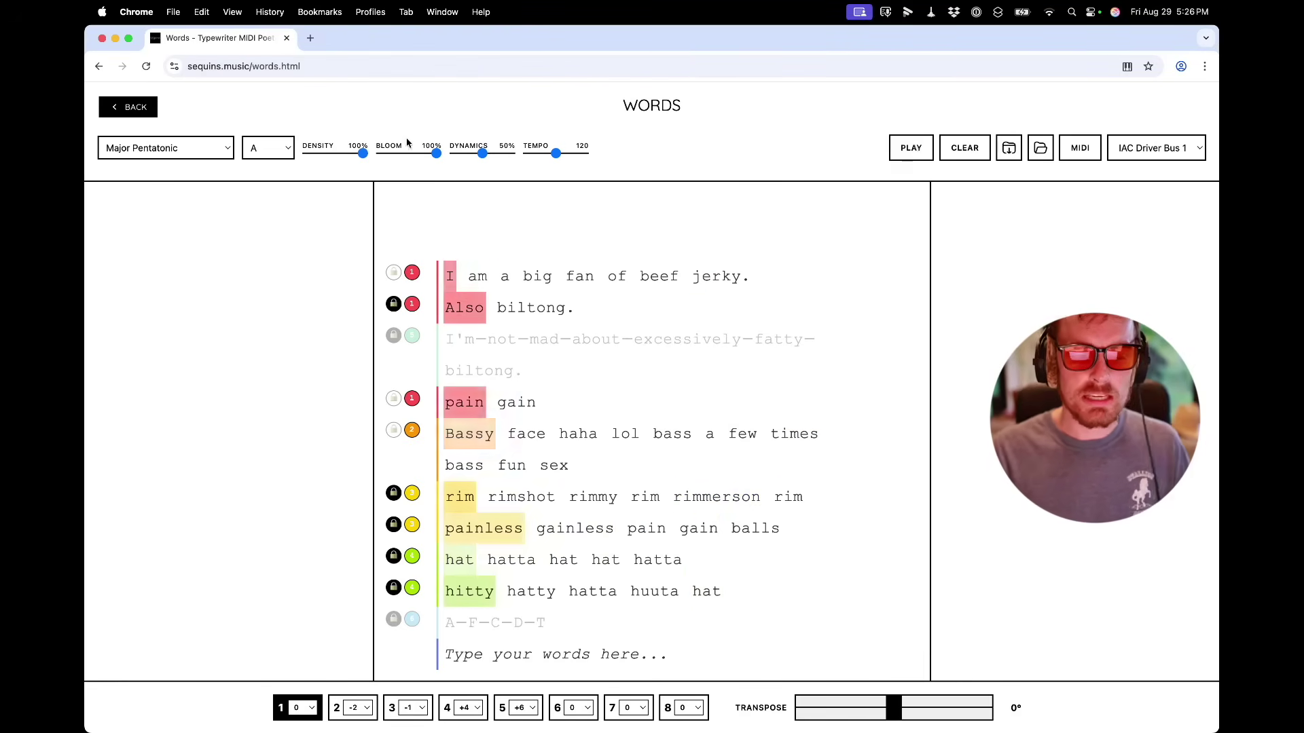
pyautogui.click(156, 148)
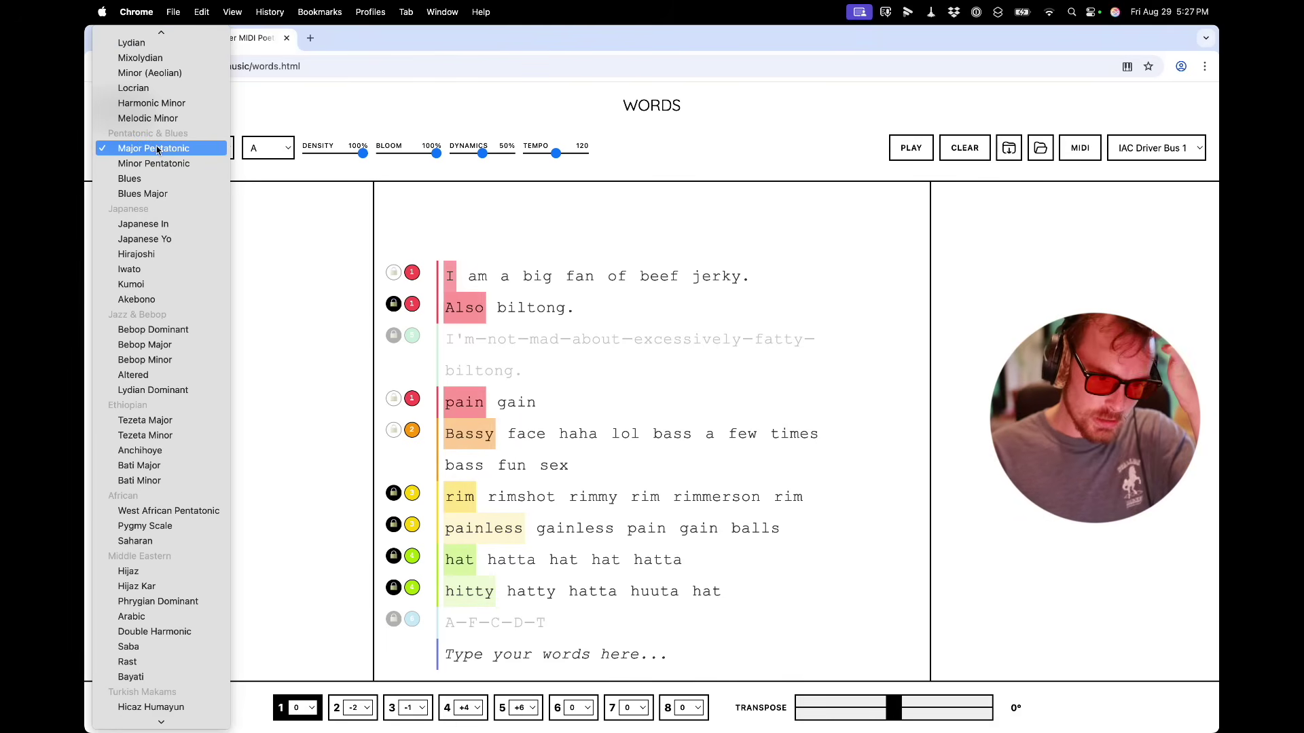
pyautogui.click(156, 148)
# Step: Switch to Bitwig Studio and compare the ARP and Pad tracks' note inputs and device chains
pyautogui.press('super+Tab')
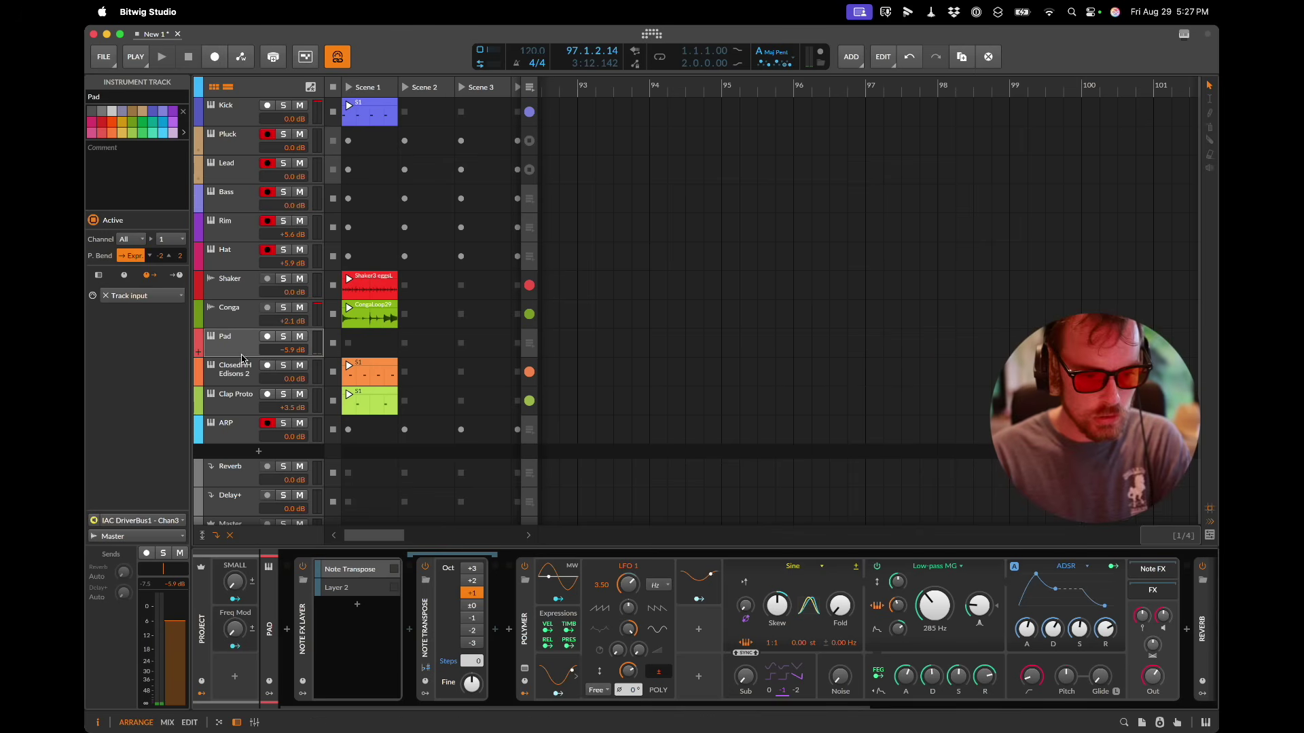
pyautogui.click(235, 426)
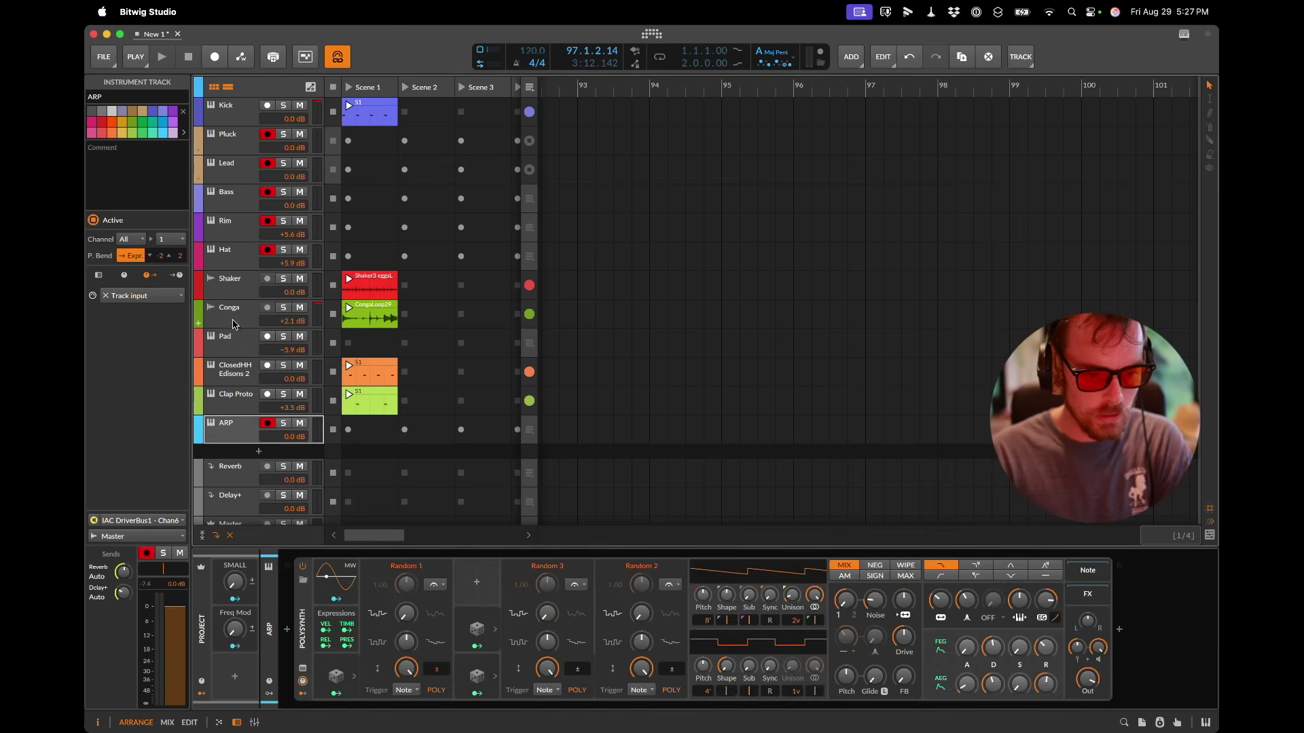
pyautogui.click(235, 341)
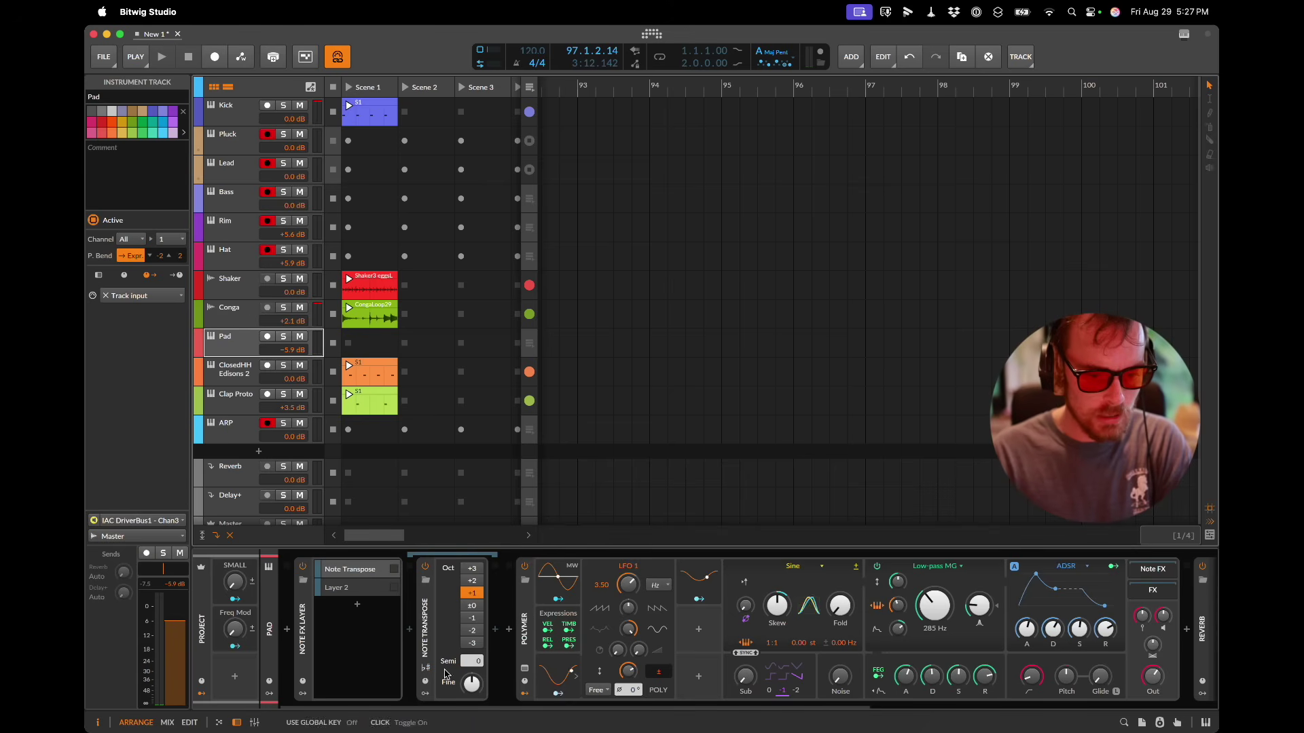
# Step: Return to Words and change the scale to Hijaz
pyautogui.press('super+Tab')
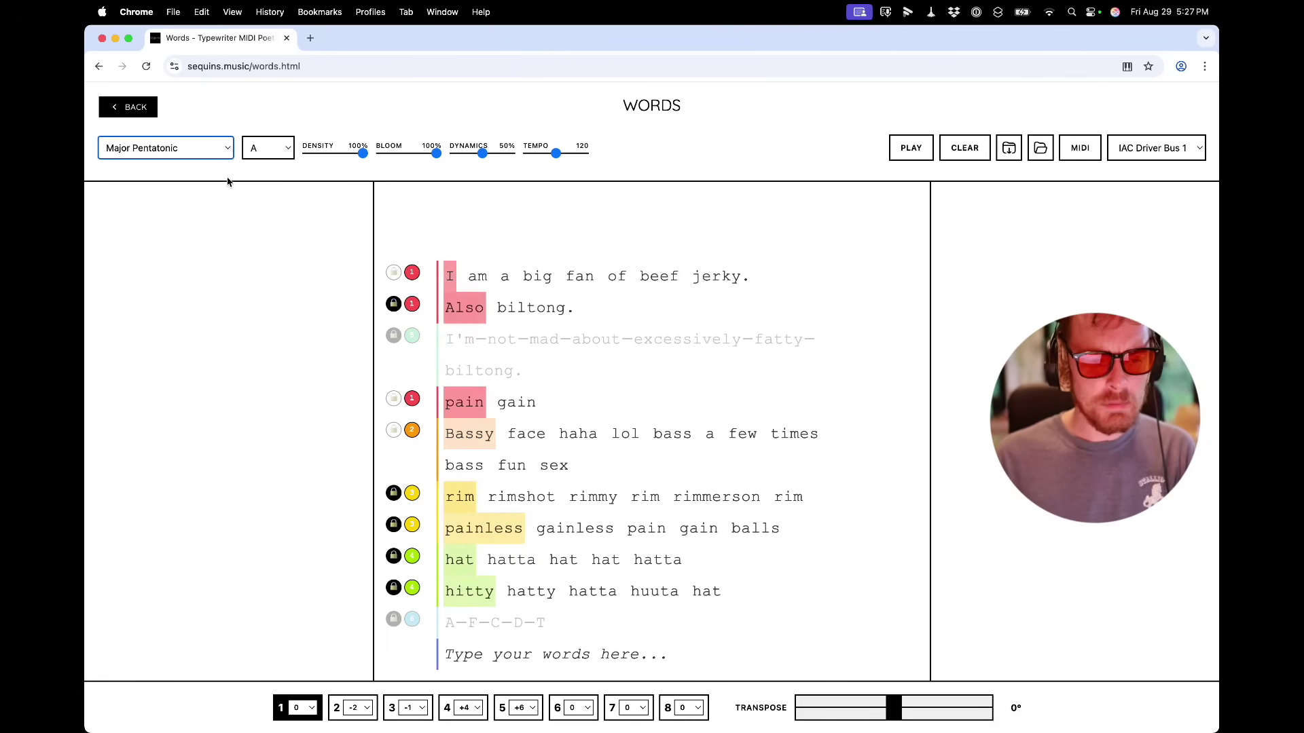
pyautogui.click(226, 148)
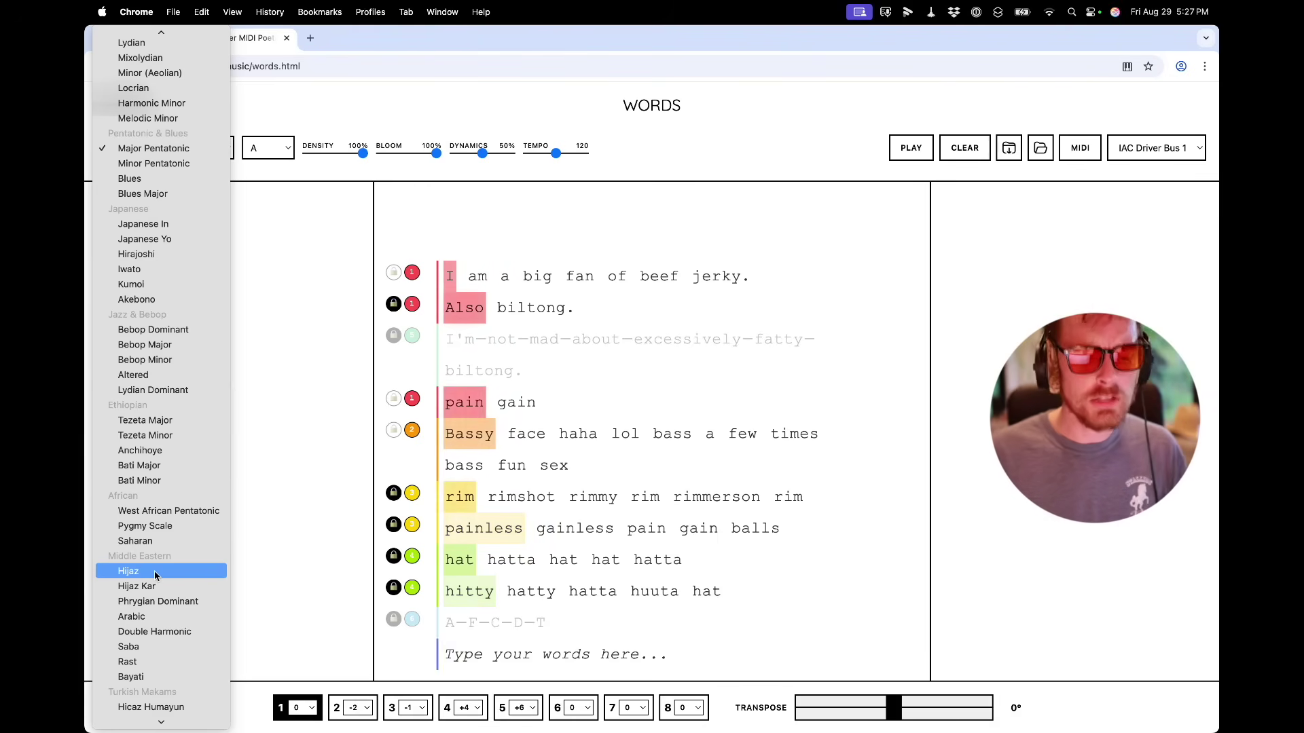
pyautogui.click(160, 575)
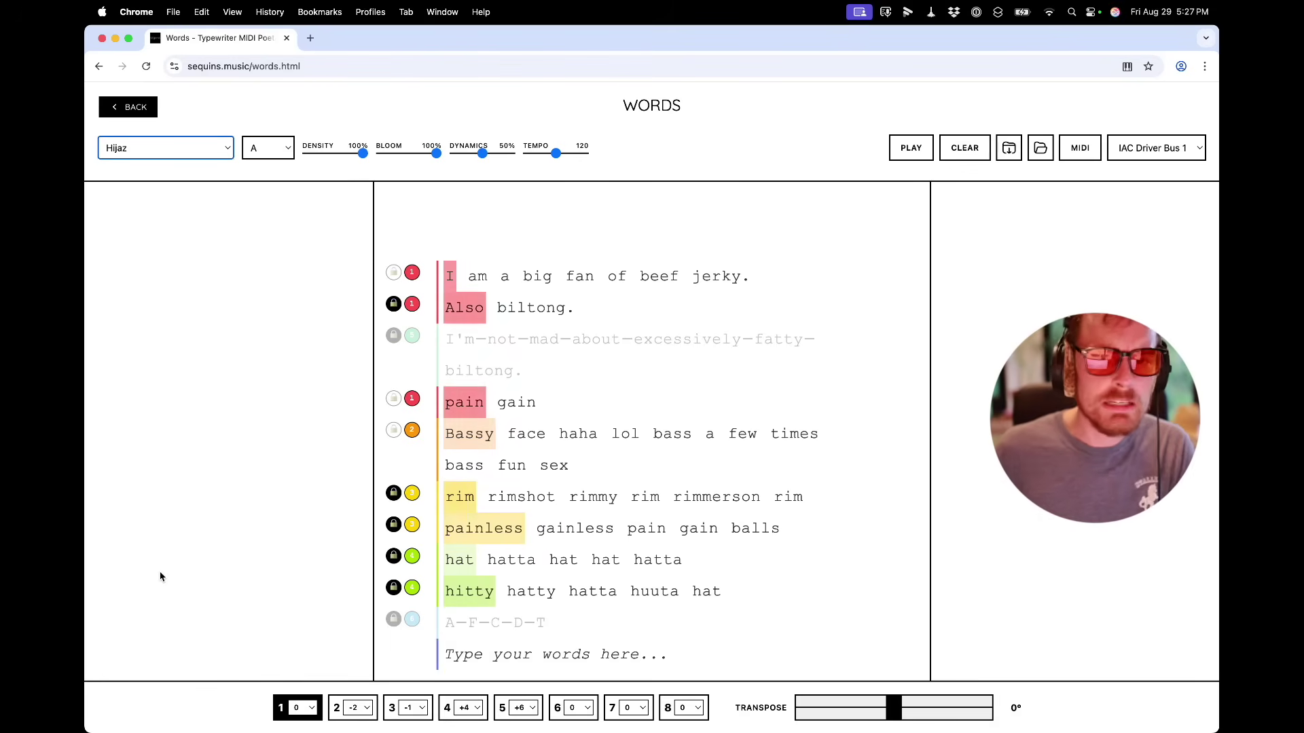
# Step: Glance at Bitwig Studio, return to Words, and mute all active lines except "Also biltong."
pyautogui.press('super+Tab')
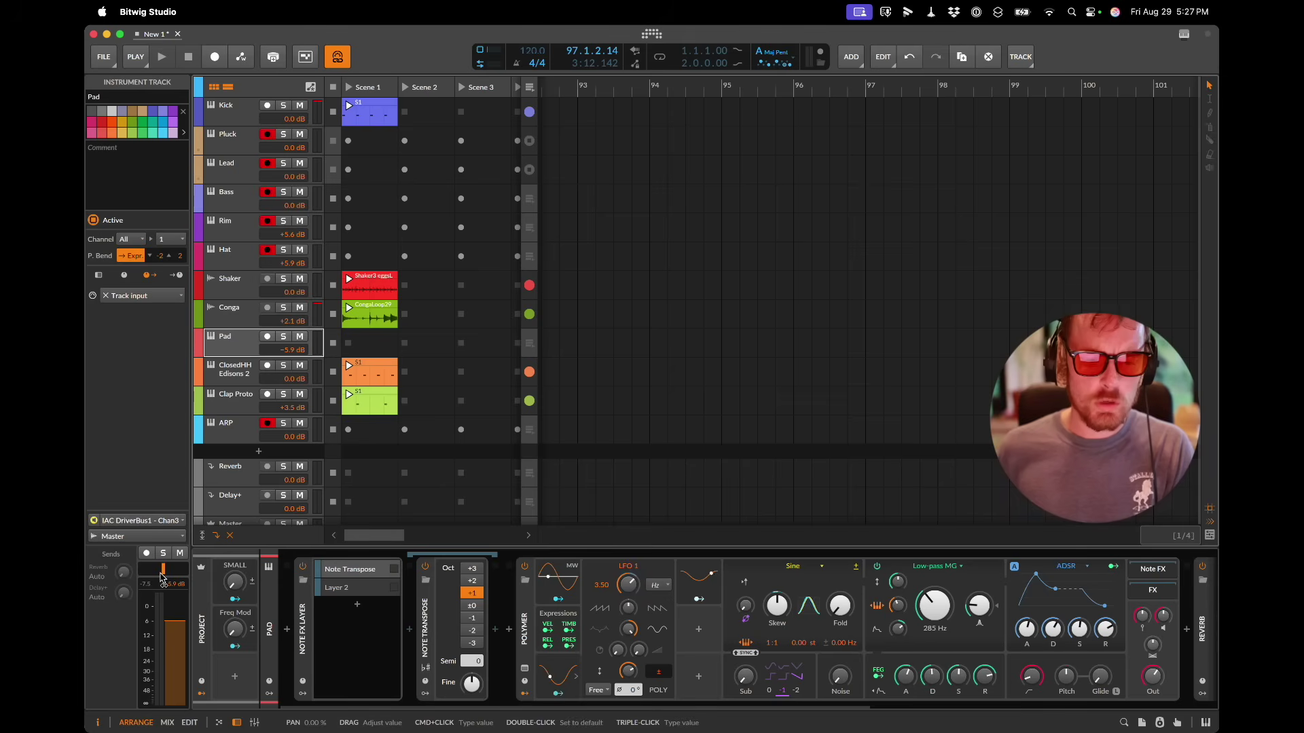
pyautogui.press('super+Tab')
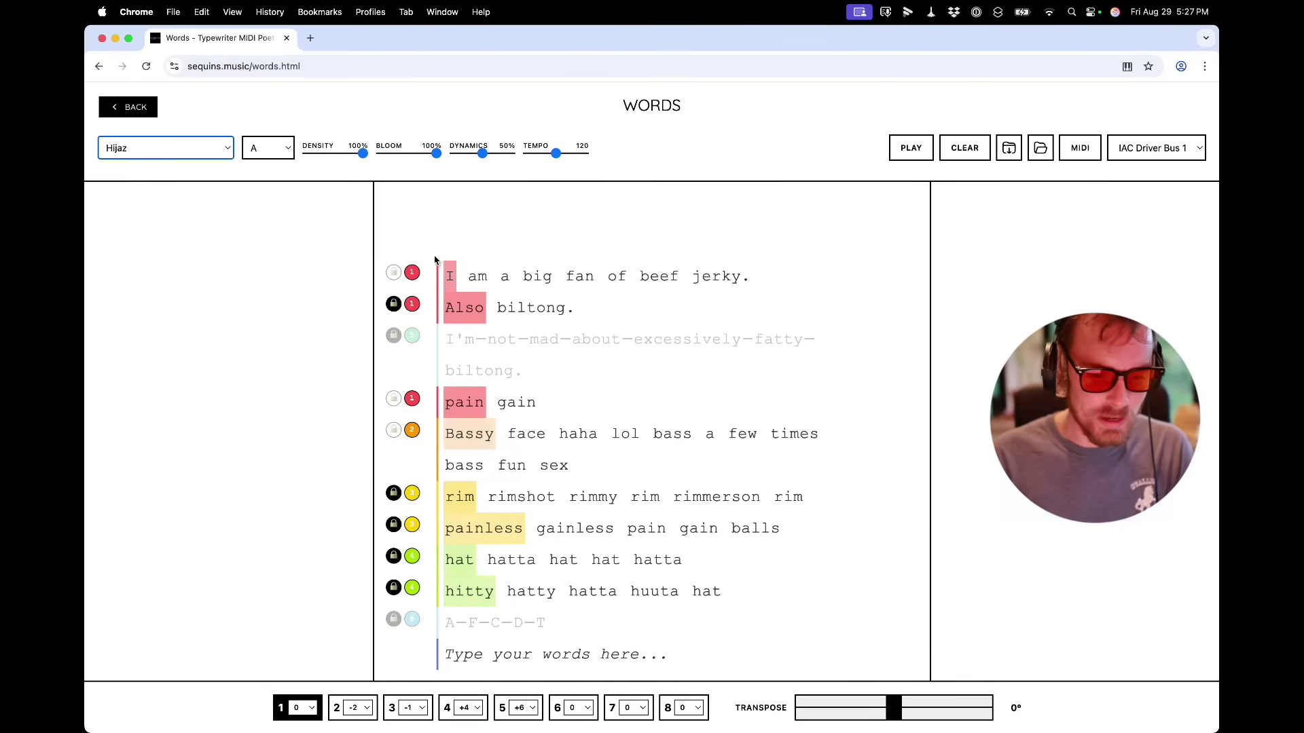
pyautogui.scroll(-2, 464, 502)
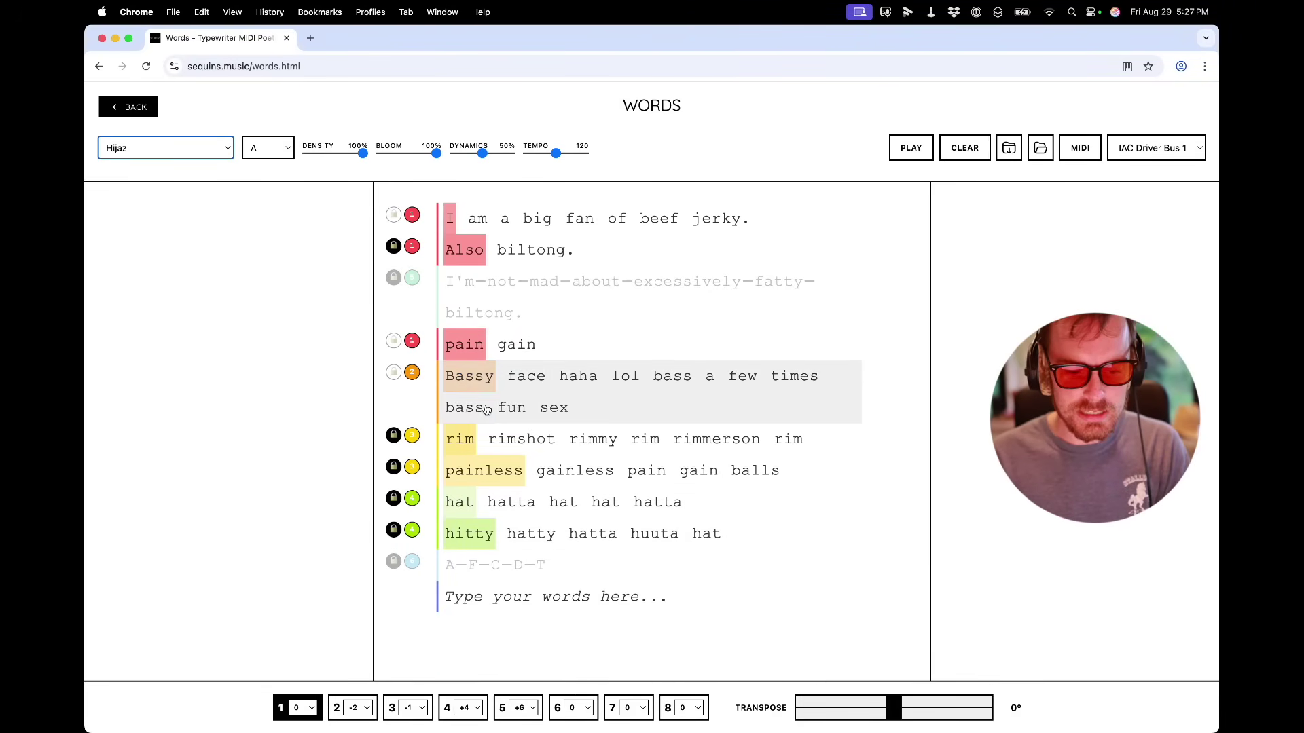
pyautogui.click(500, 536)
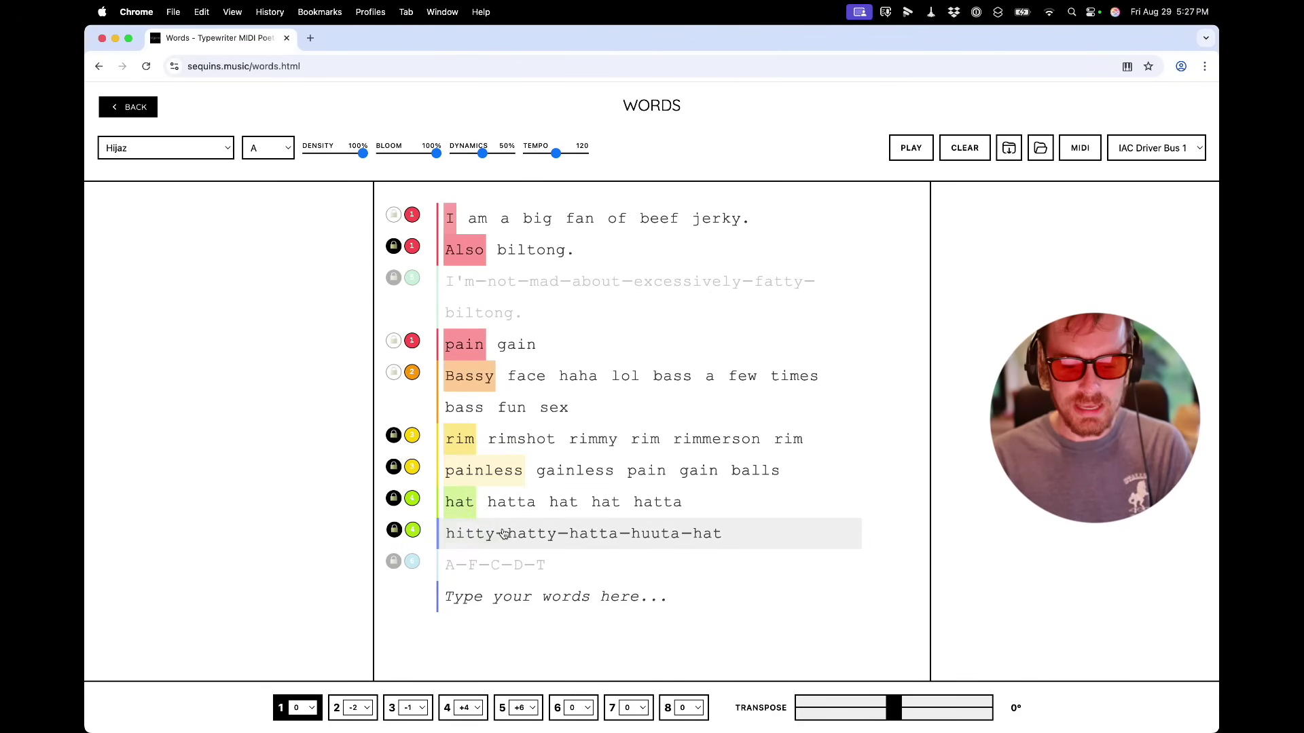
pyautogui.click(501, 503)
pyautogui.click(492, 470)
pyautogui.click(488, 441)
pyautogui.click(479, 391)
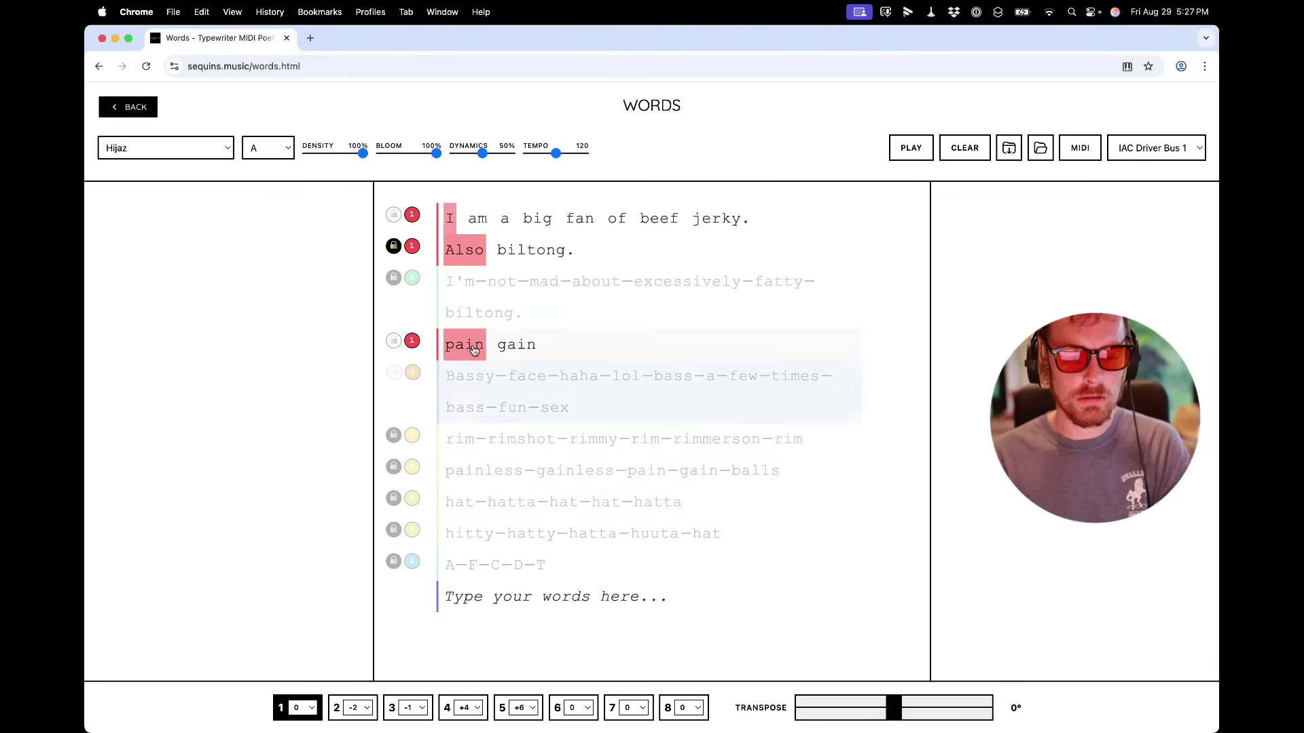
pyautogui.click(478, 347)
pyautogui.click(475, 263)
pyautogui.click(472, 219)
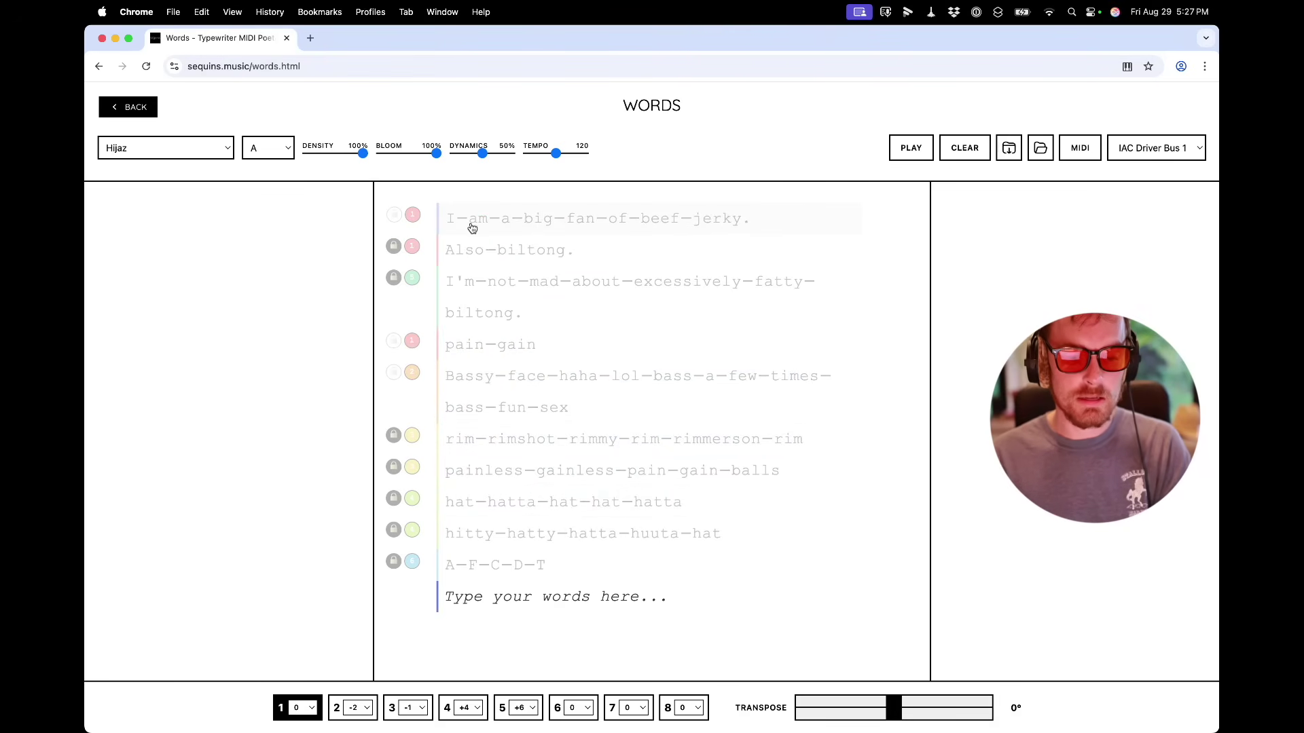
pyautogui.click(488, 255)
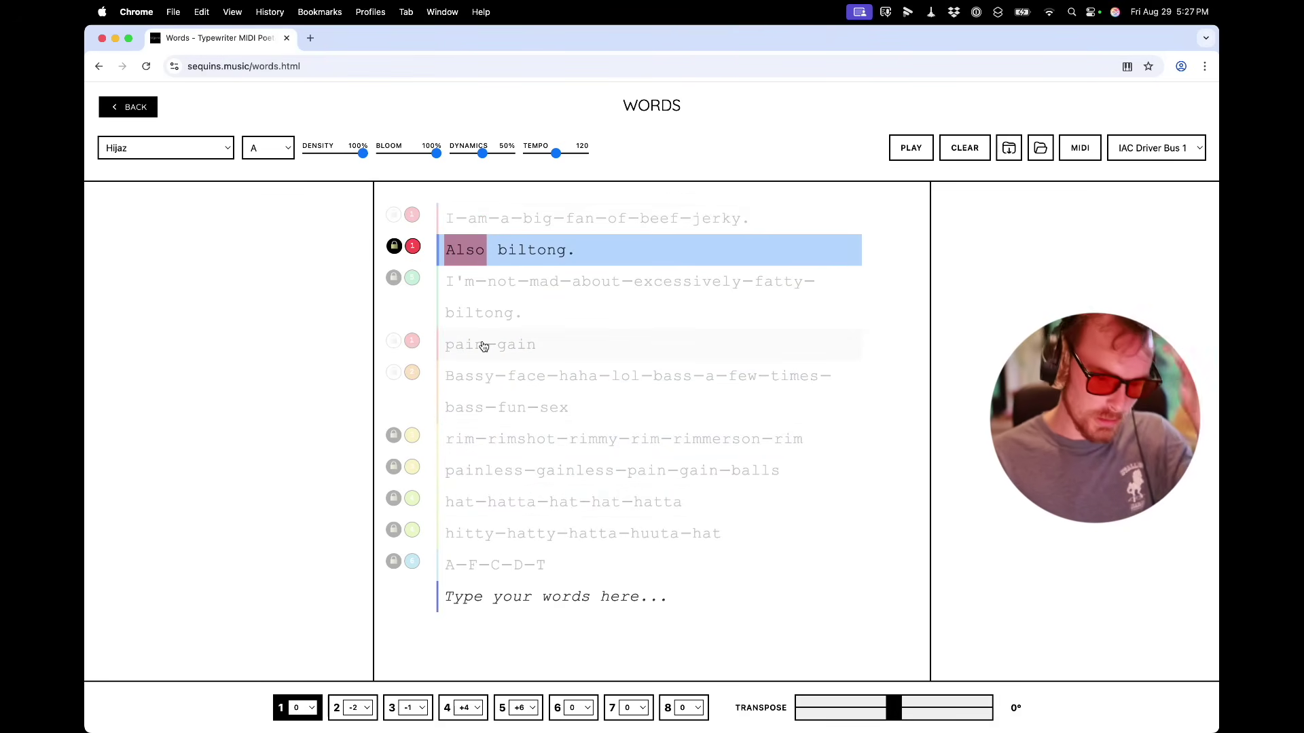
# Step: Add a new line on channel 2 reading "bass bass bass i don't know why bass" below the existing lines
pyautogui.click(541, 608)
pyautogui.scroll(-3, 541, 608)
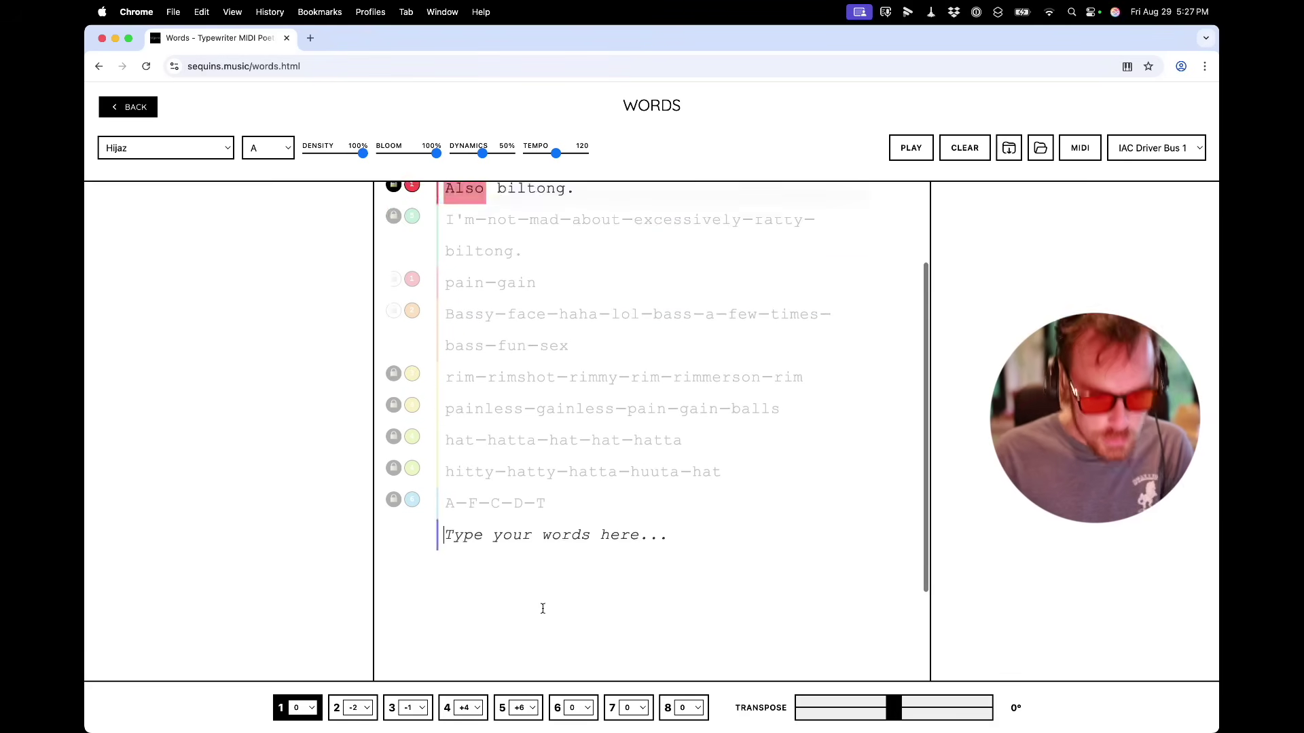
pyautogui.write("/2 bass bass bass i don't kno")
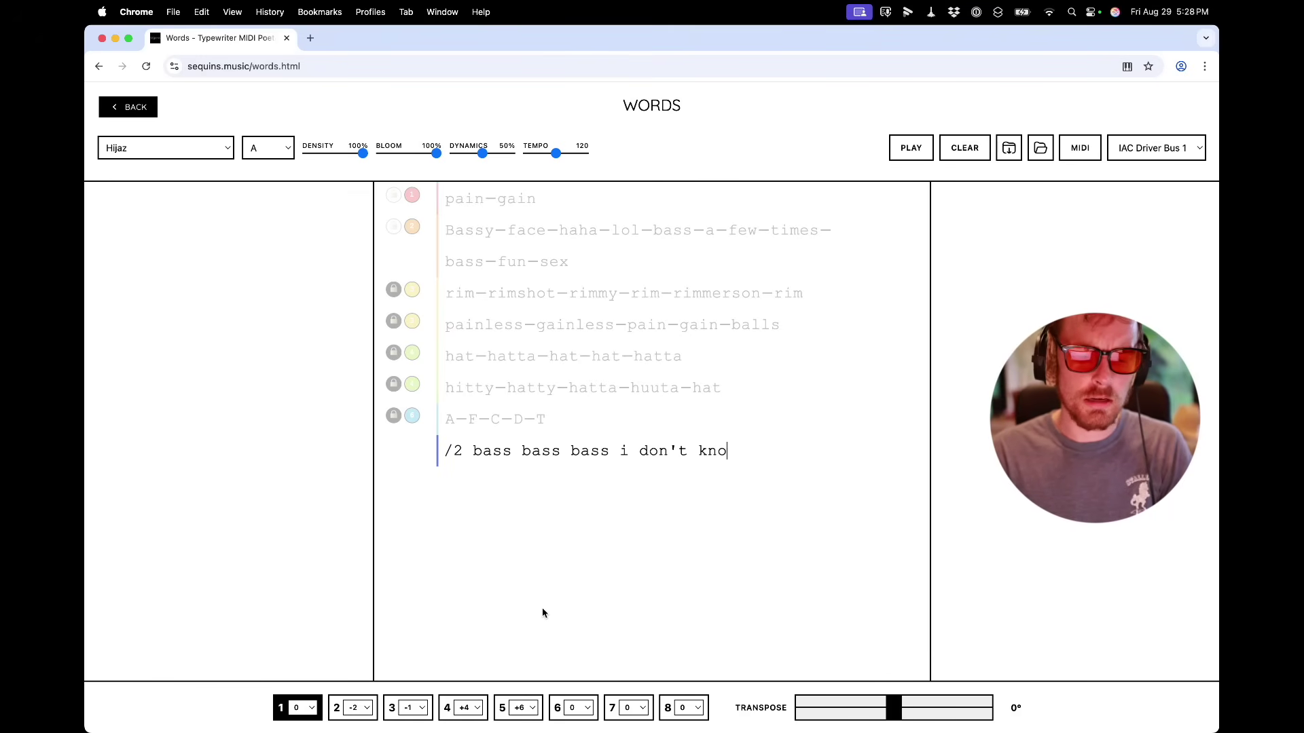
pyautogui.press('Return')
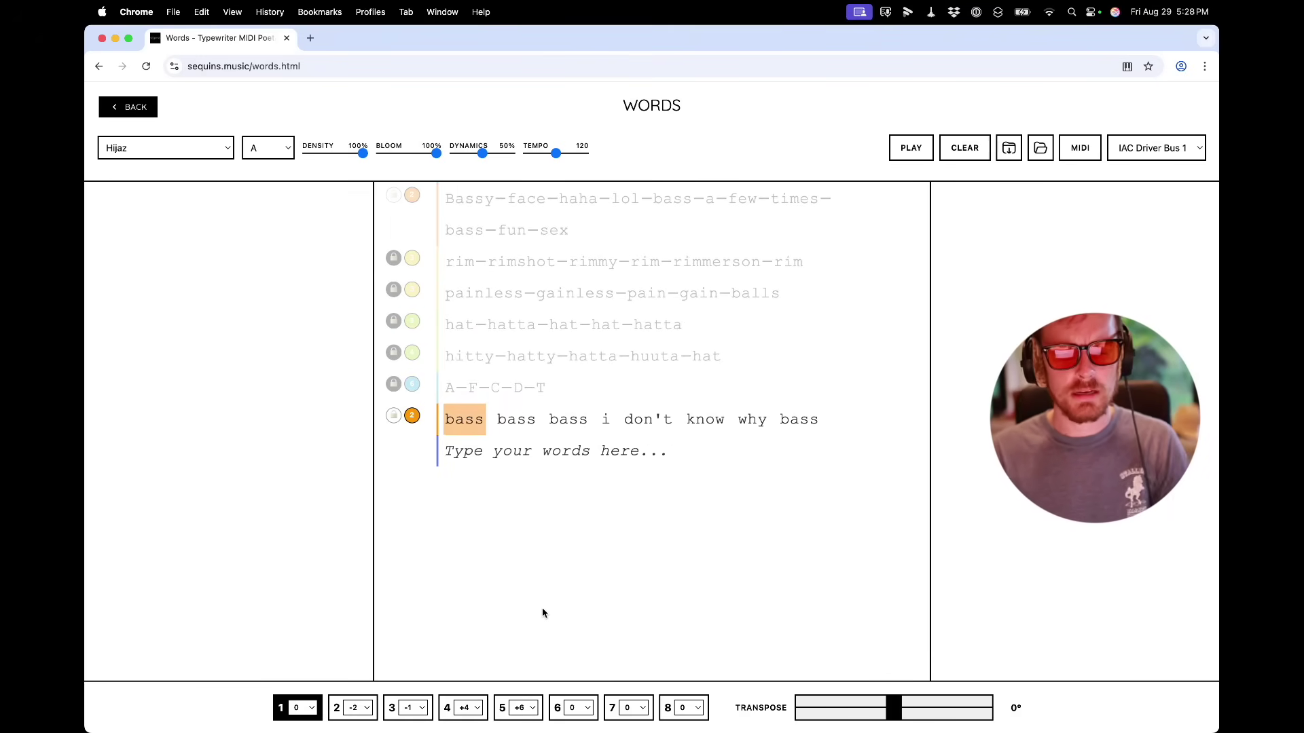
# Step: Change the root note of the Hijaz scale to E
pyautogui.scroll(5, 582, 500)
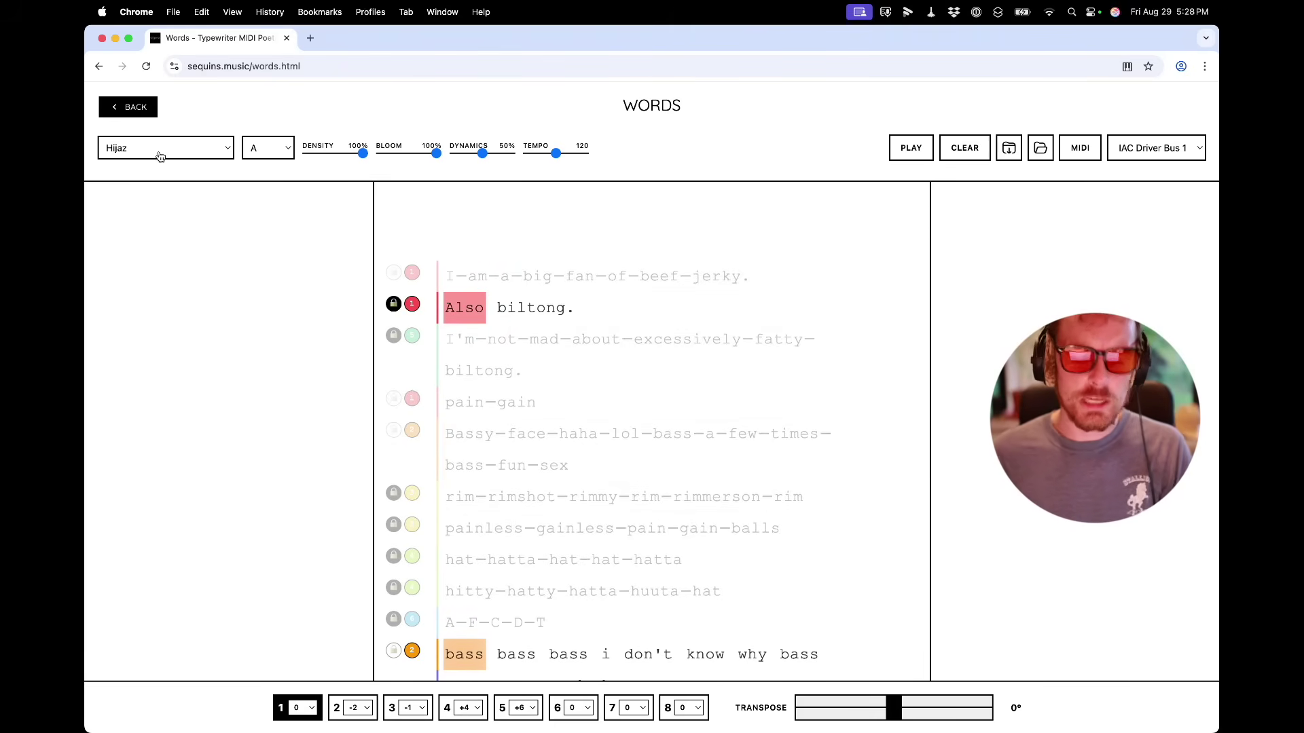
pyautogui.click(282, 158)
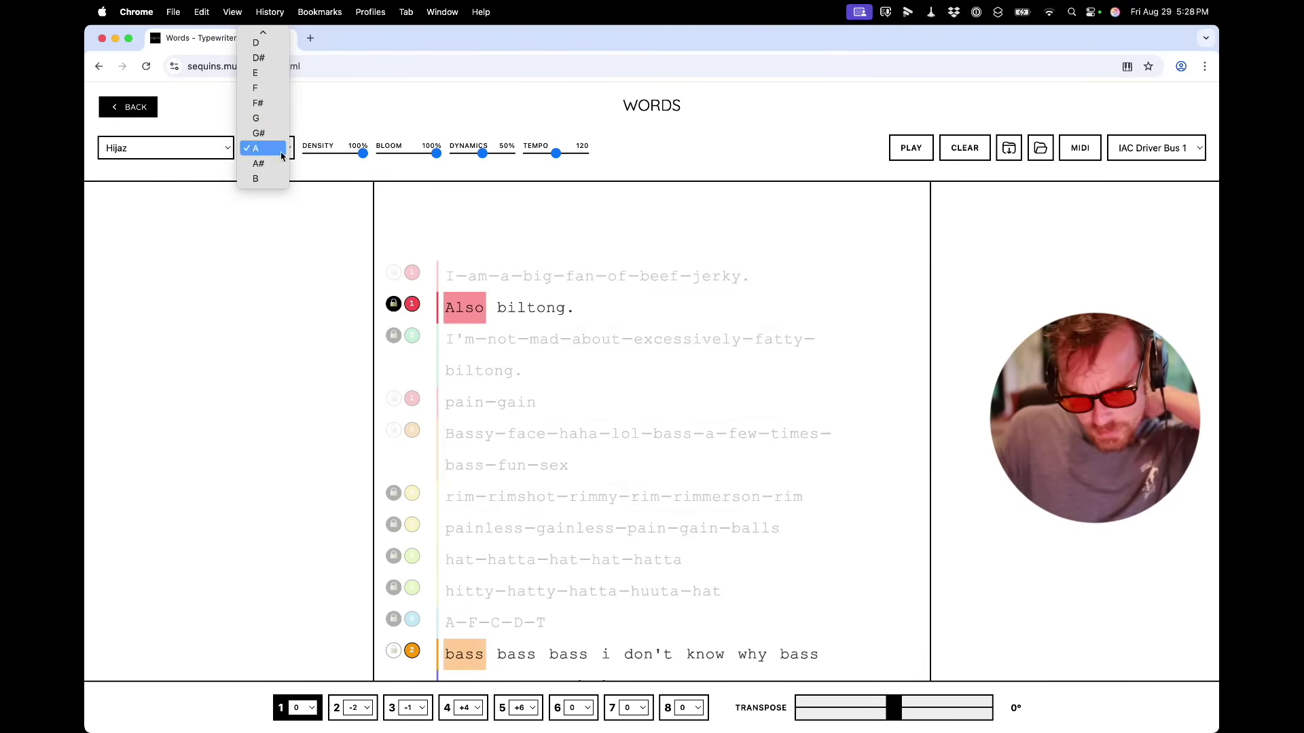
pyautogui.click(272, 73)
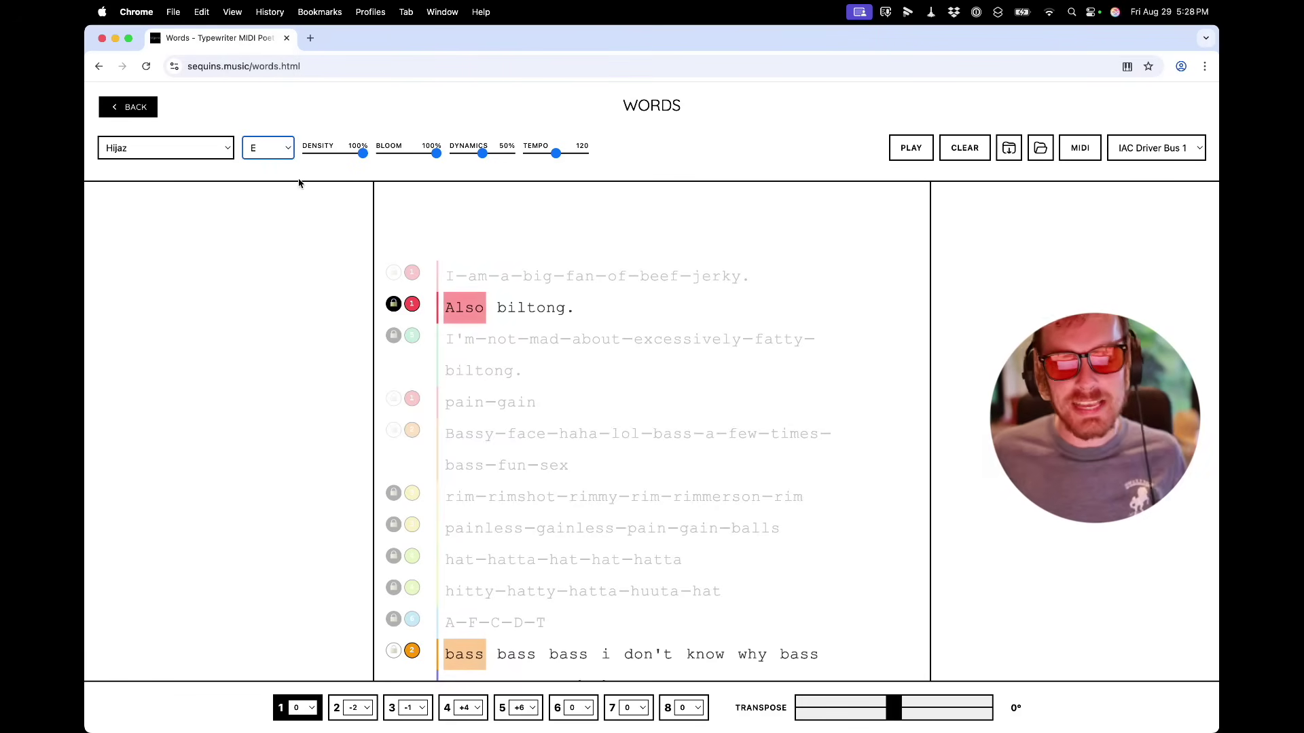
# Step: In Bitwig Studio, stop the ClosedHH Edisons 2 and Clap Proto clips and select the Master track
pyautogui.press('super+Tab')
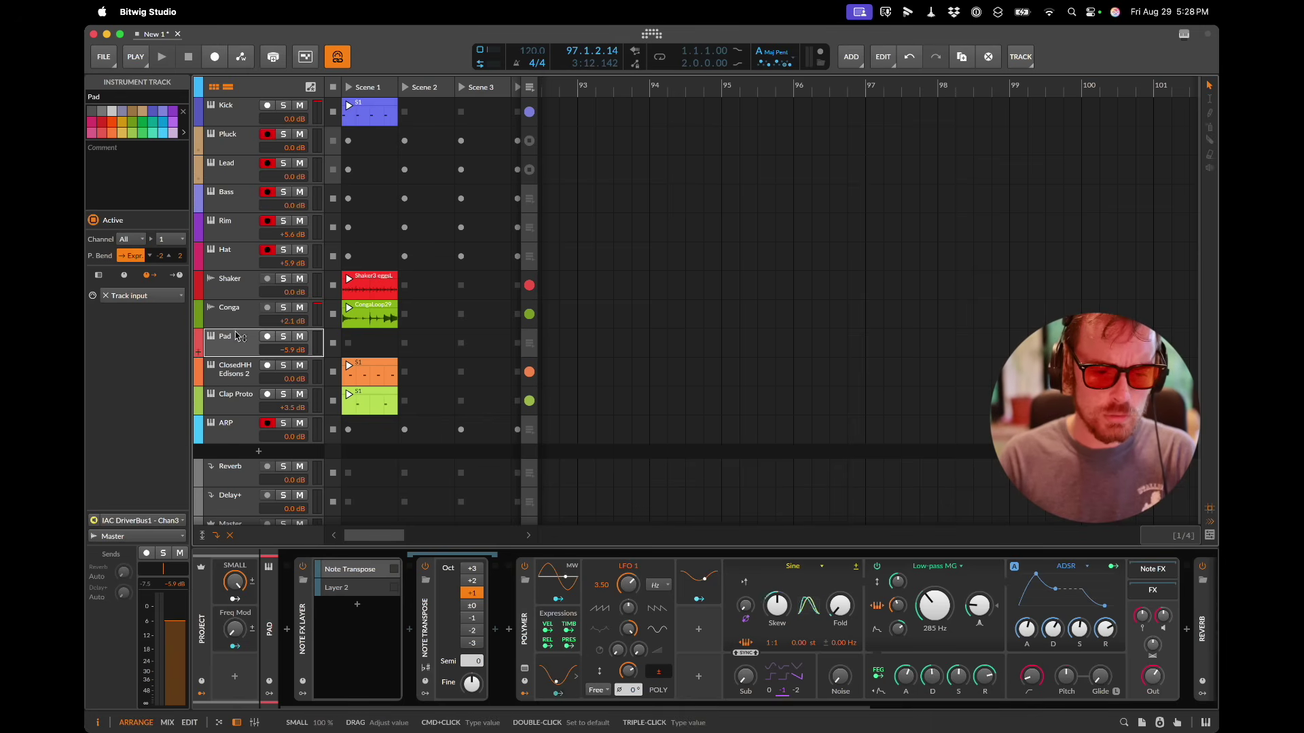
pyautogui.click(333, 401)
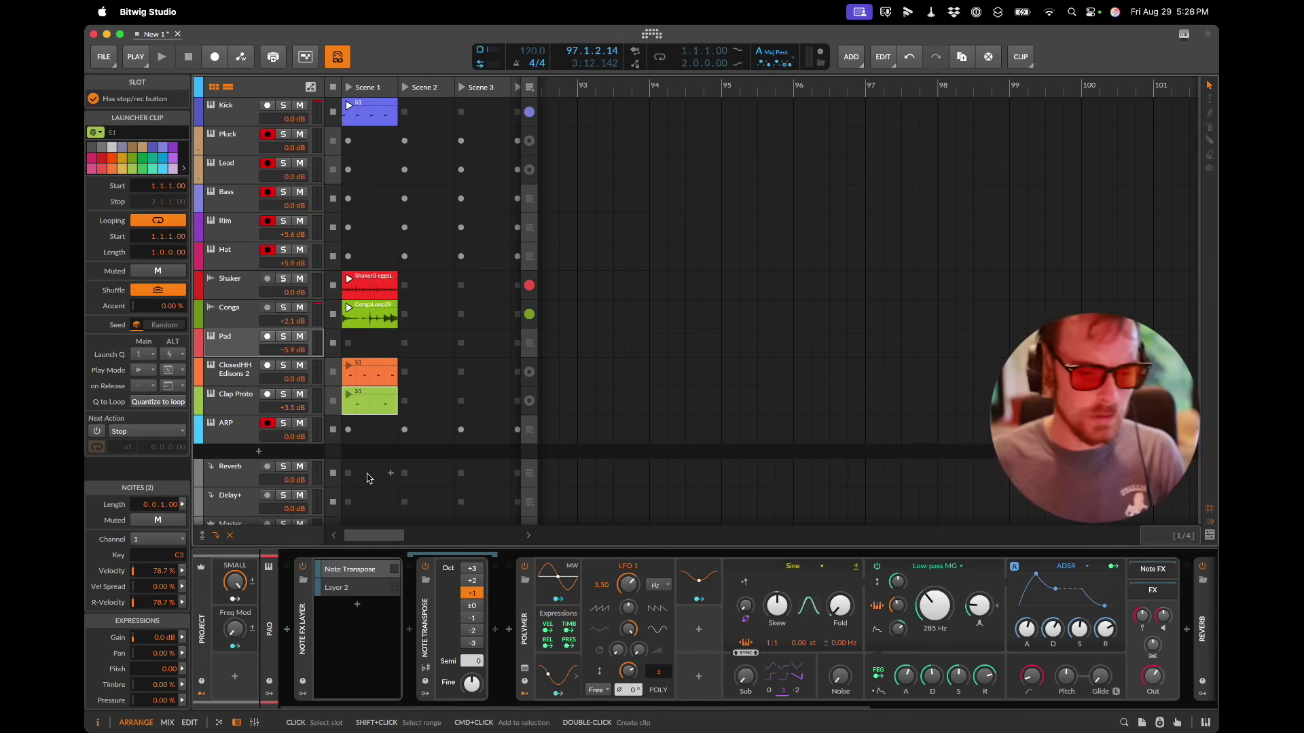
pyautogui.scroll(-1, 369, 478)
pyautogui.click(237, 504)
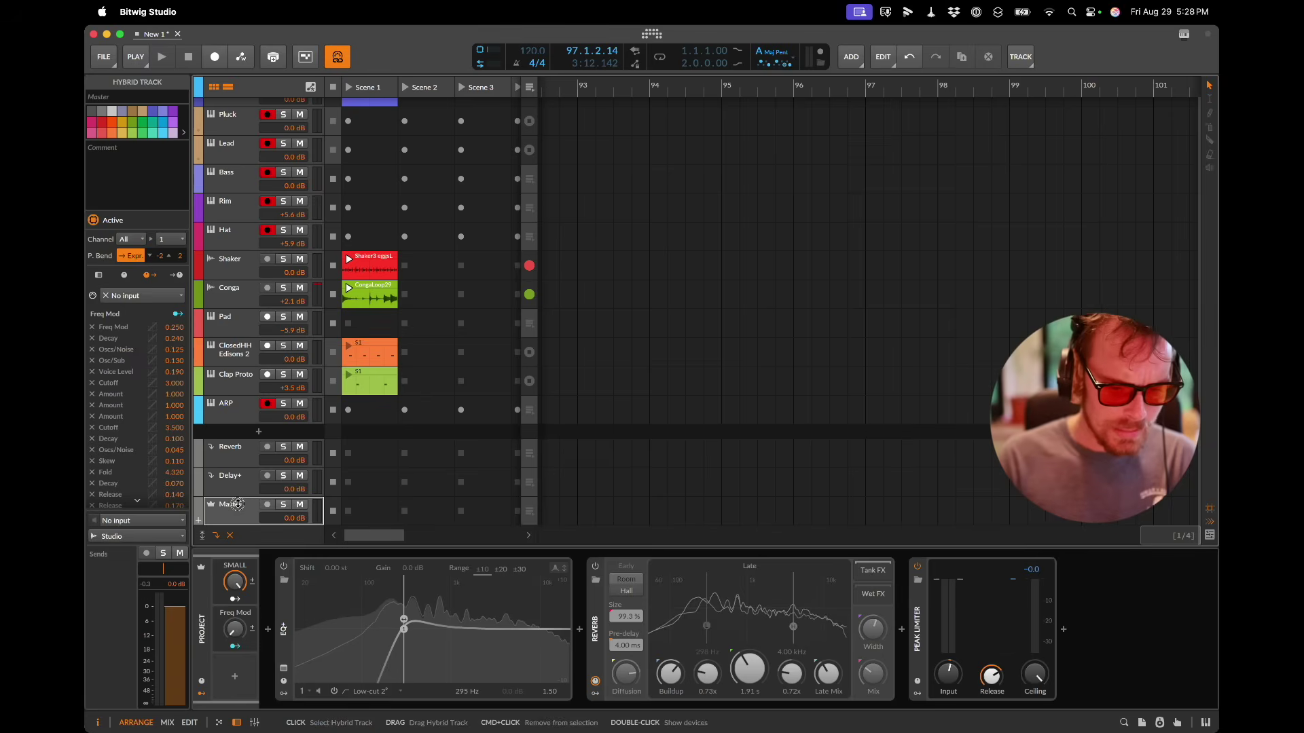
# Step: Switch to Words, start playback, and briefly audition the "pain gain" line
pyautogui.press('super+Tab')
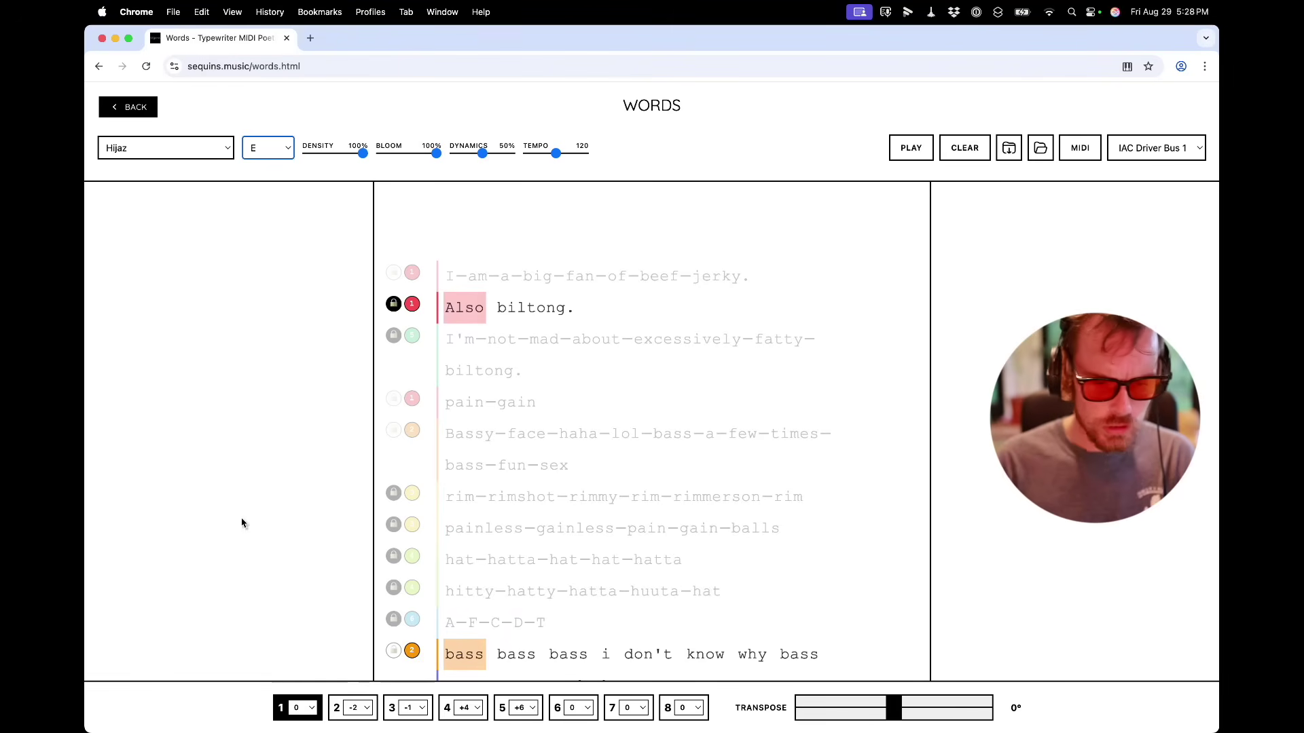
pyautogui.click(912, 148)
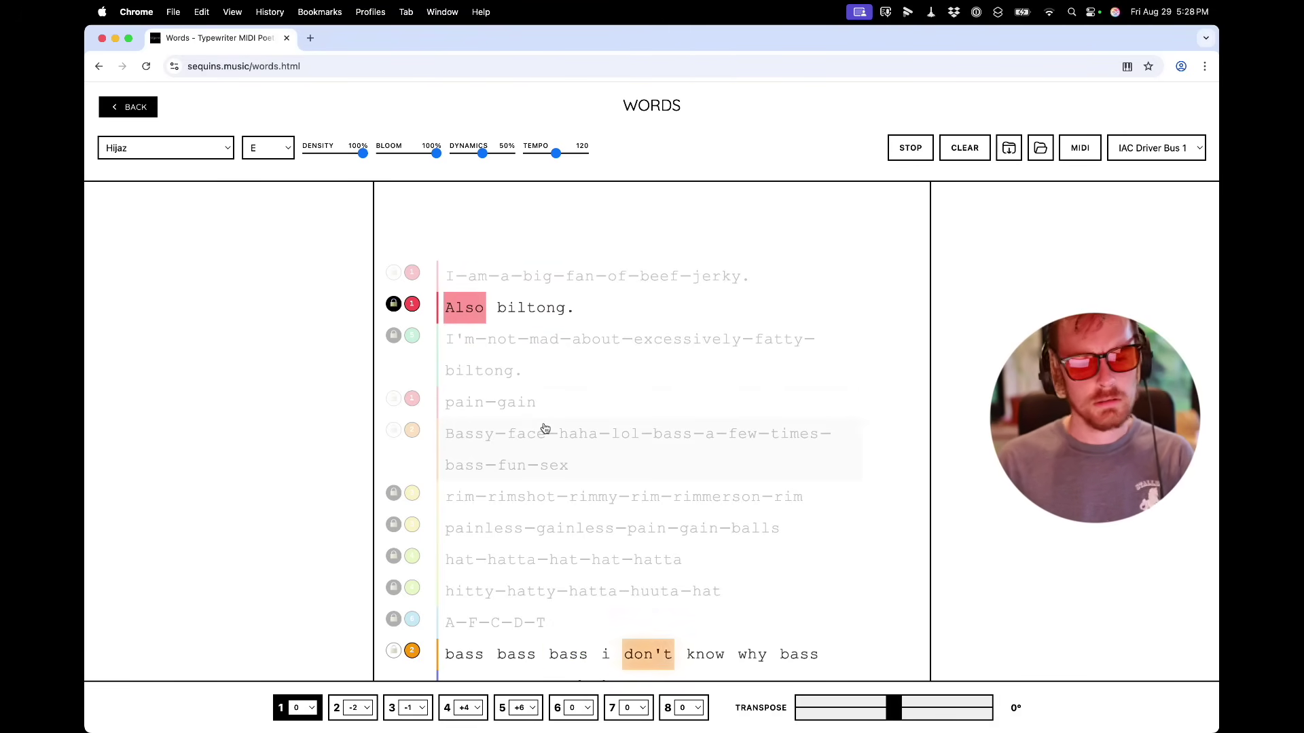
pyautogui.click(512, 405)
pyautogui.click(512, 404)
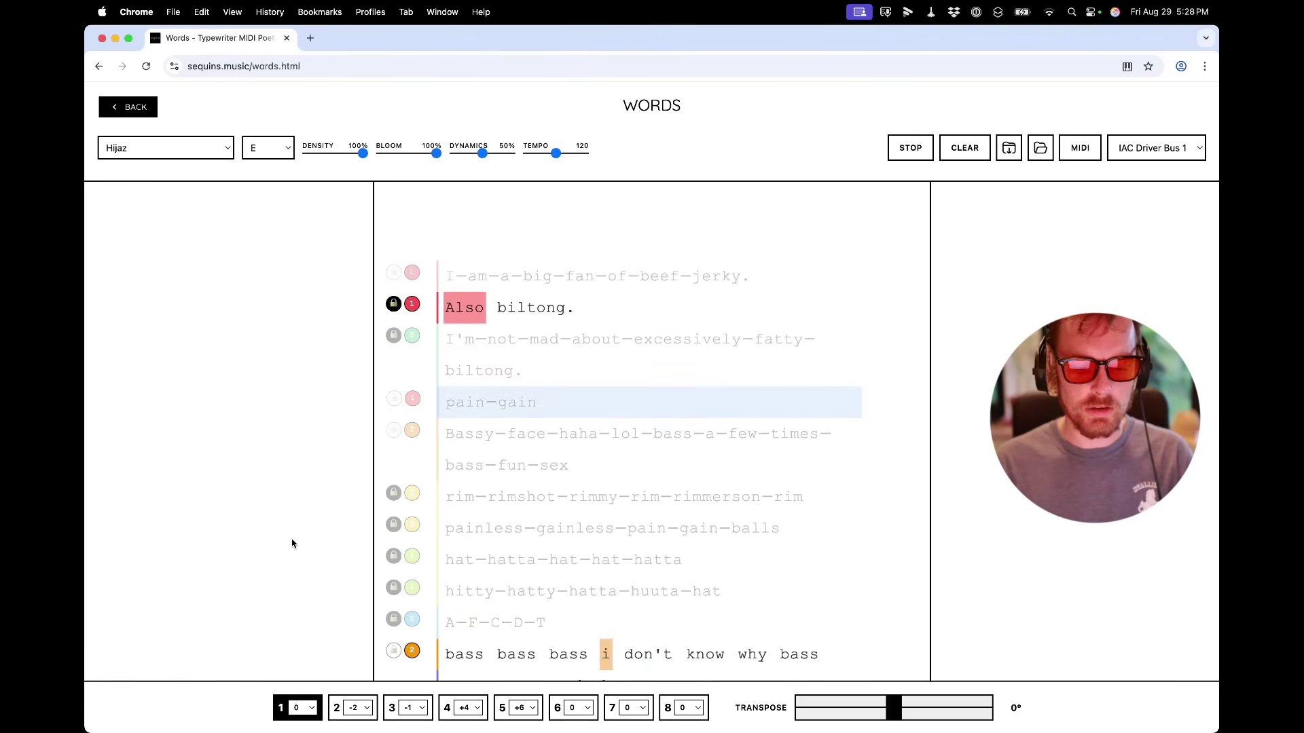
# Step: Rewrite the "Also biltong." line to read "I biltong aswell."
pyautogui.click(504, 307)
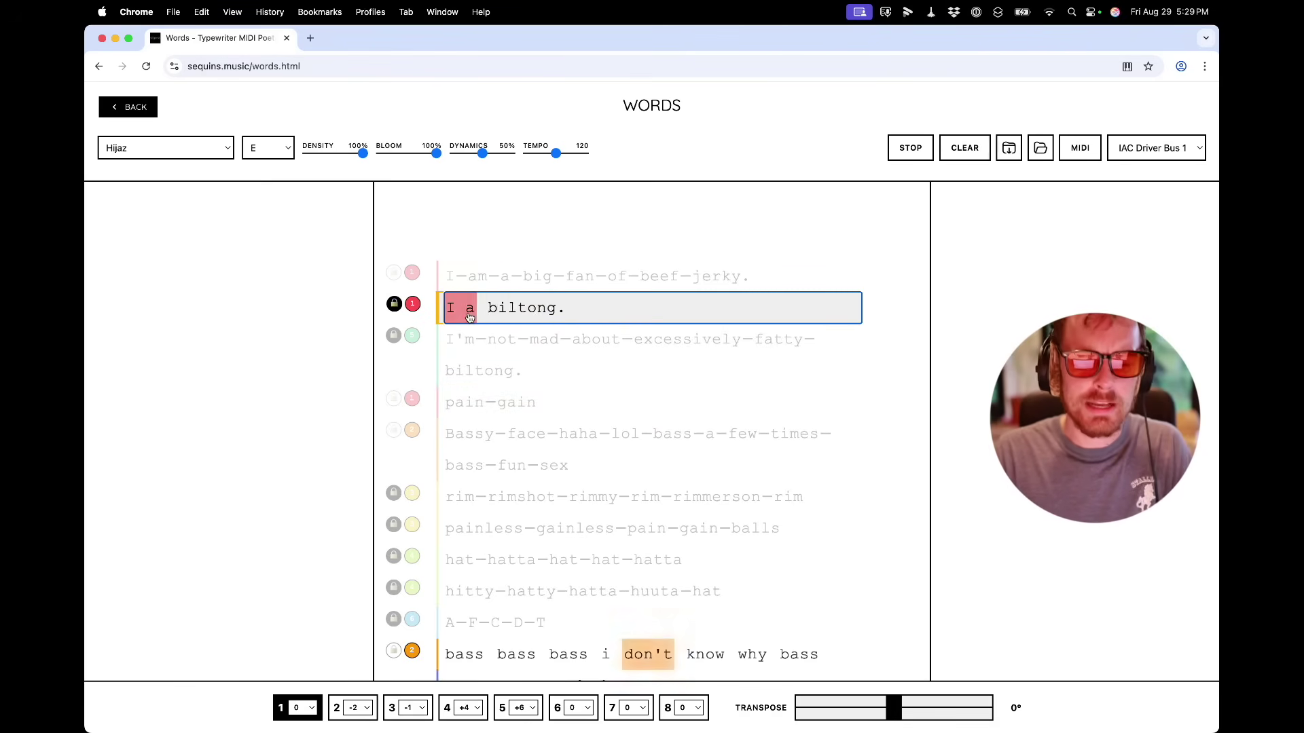
pyautogui.press('BackSpace')
pyautogui.hotkey('alt', 'Right')
pyautogui.write('asw')
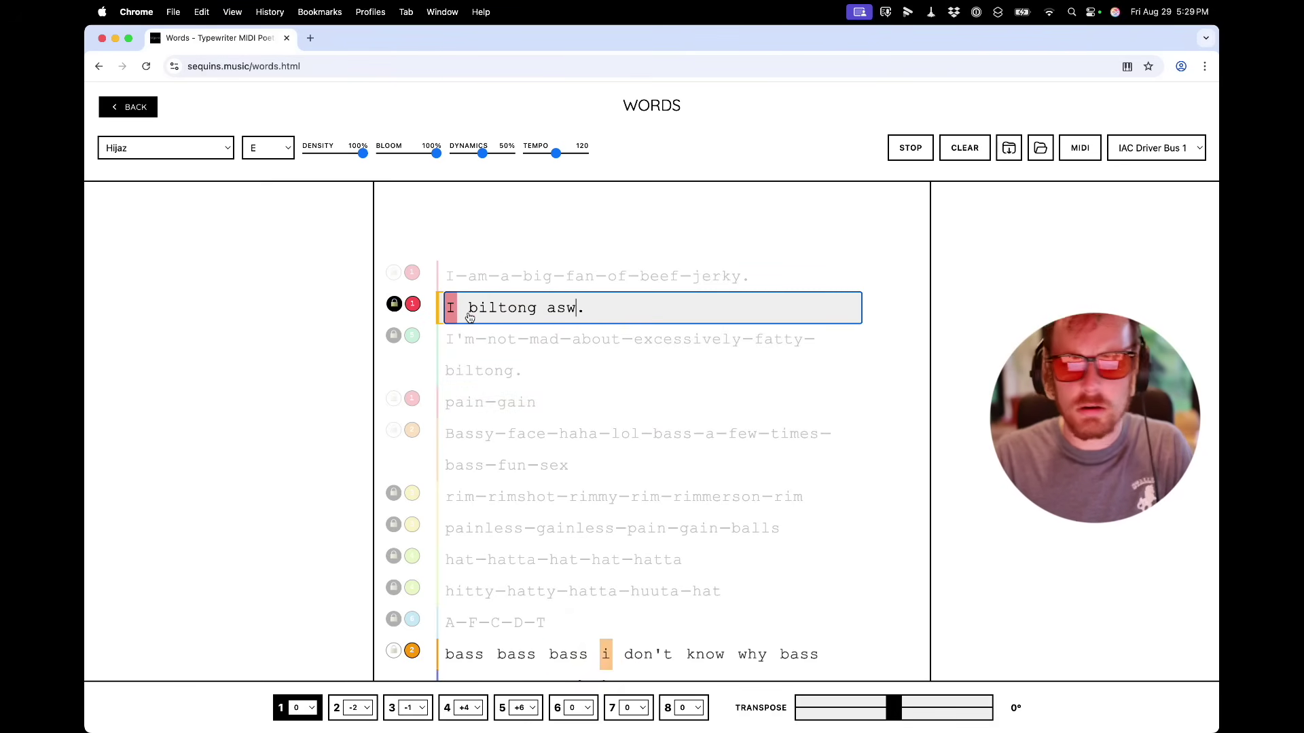
pyautogui.press('Return')
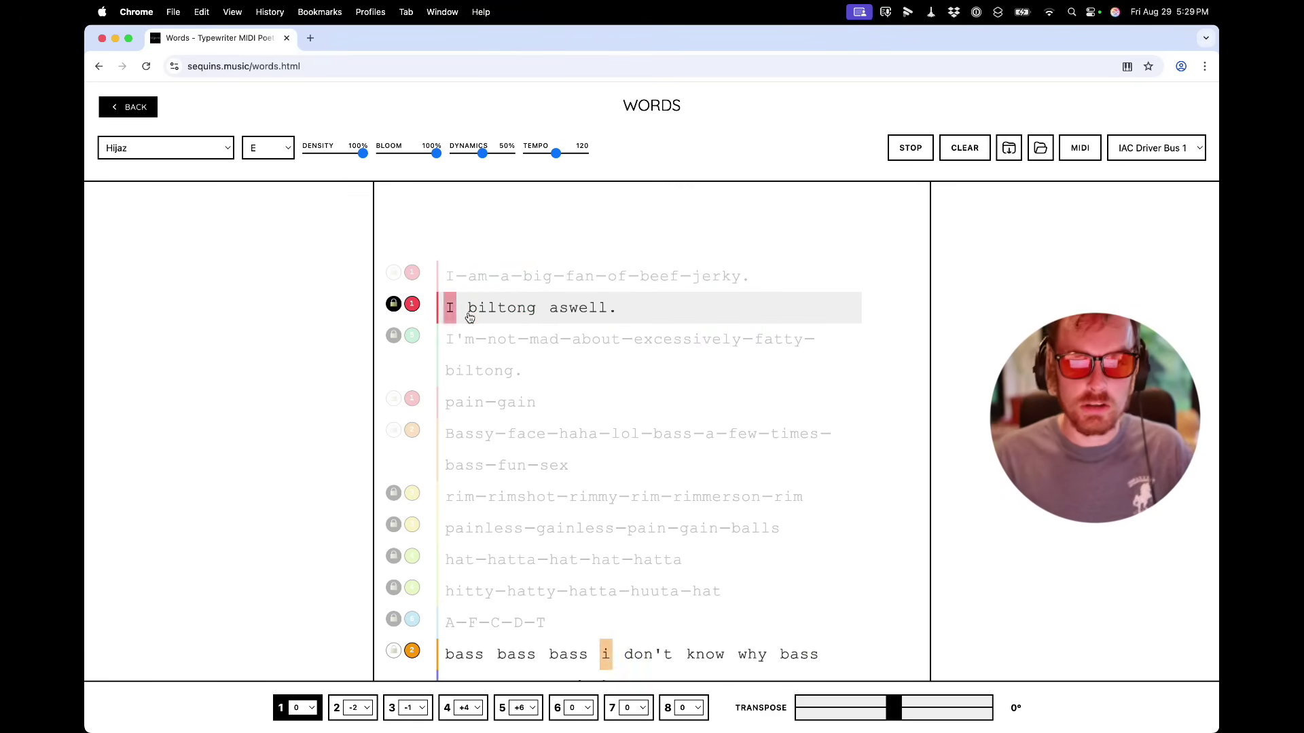
# Step: Briefly audition the "pain gain" line, then unmute the "Bassy face haha lol" and "A F C D T" lines
pyautogui.scroll(-2, 492, 336)
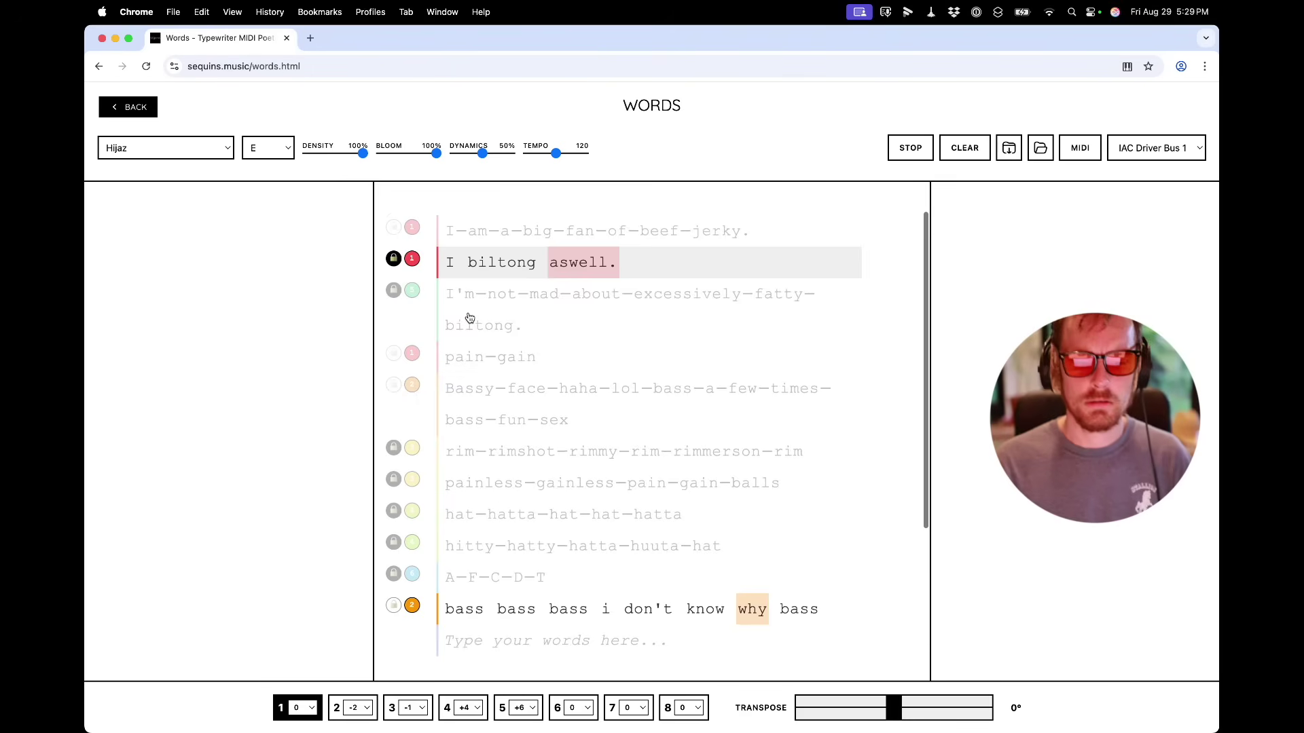
pyautogui.click(516, 353)
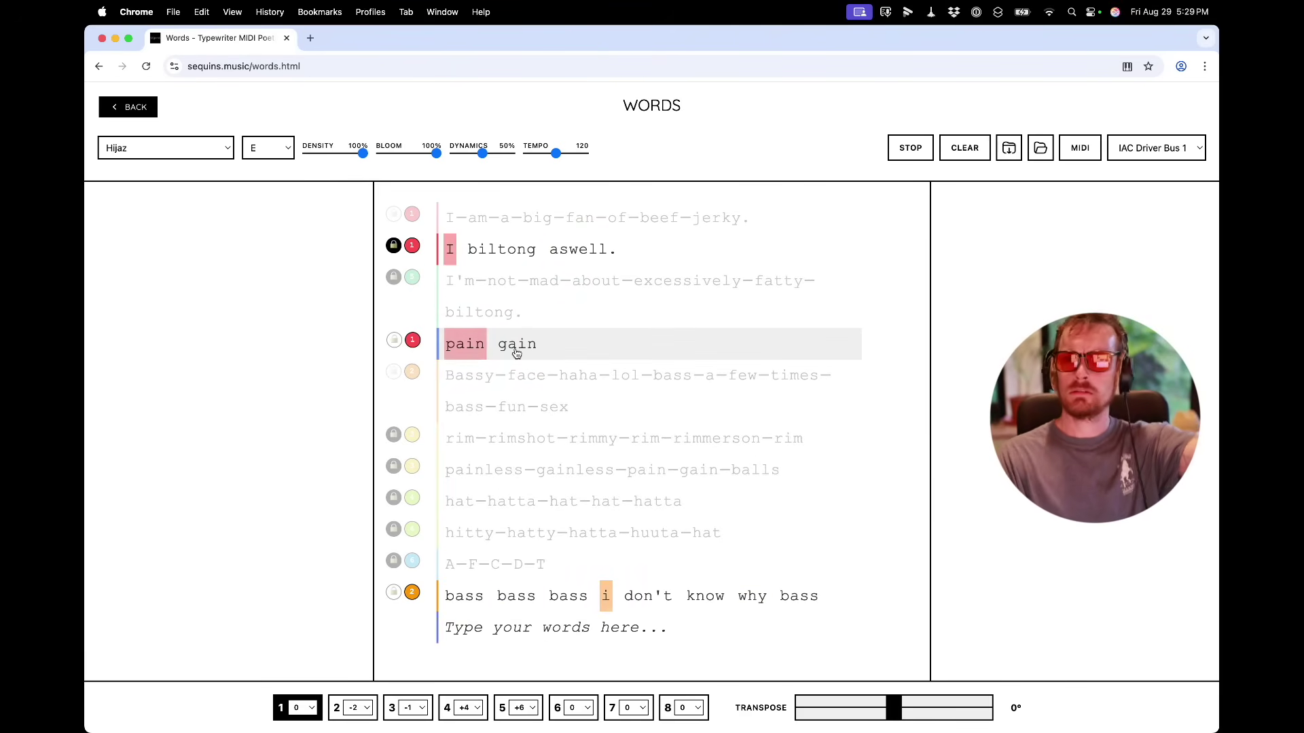
pyautogui.click(516, 353)
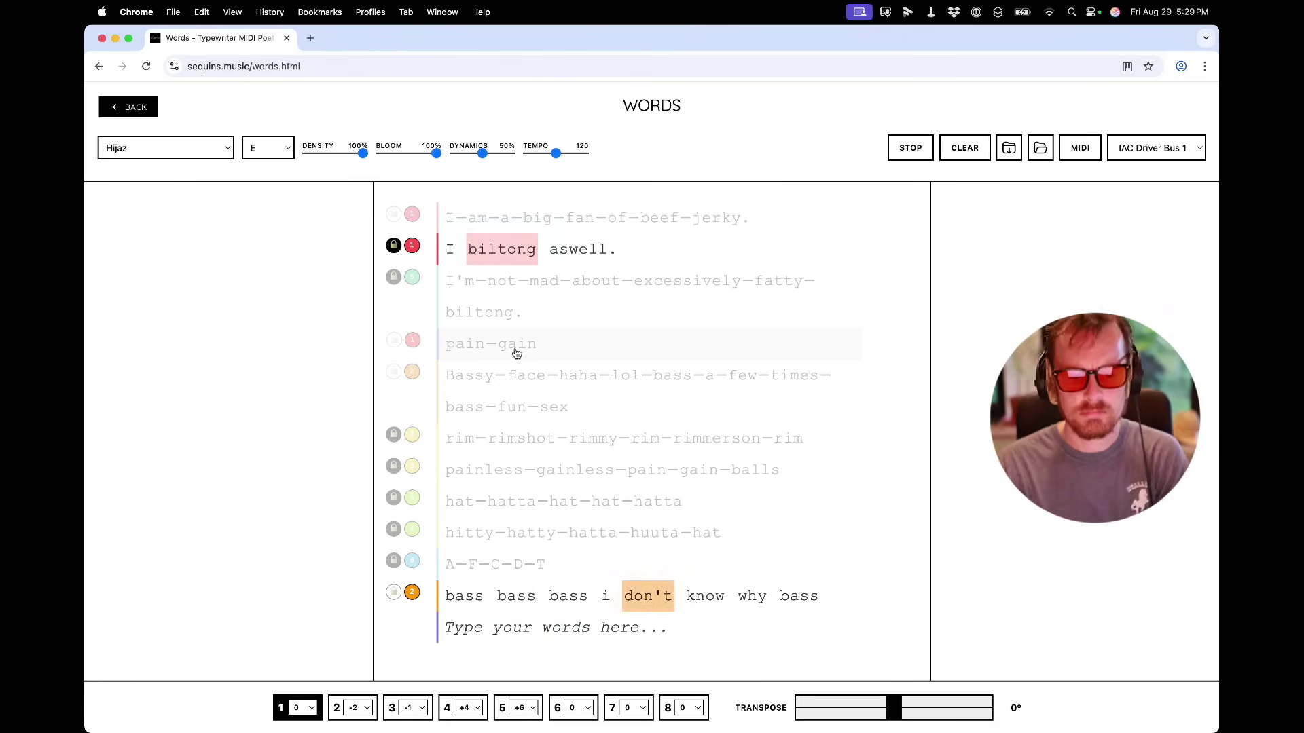
pyautogui.moveTo(515, 356); pyautogui.dragTo(508, 422)
pyautogui.click(508, 422)
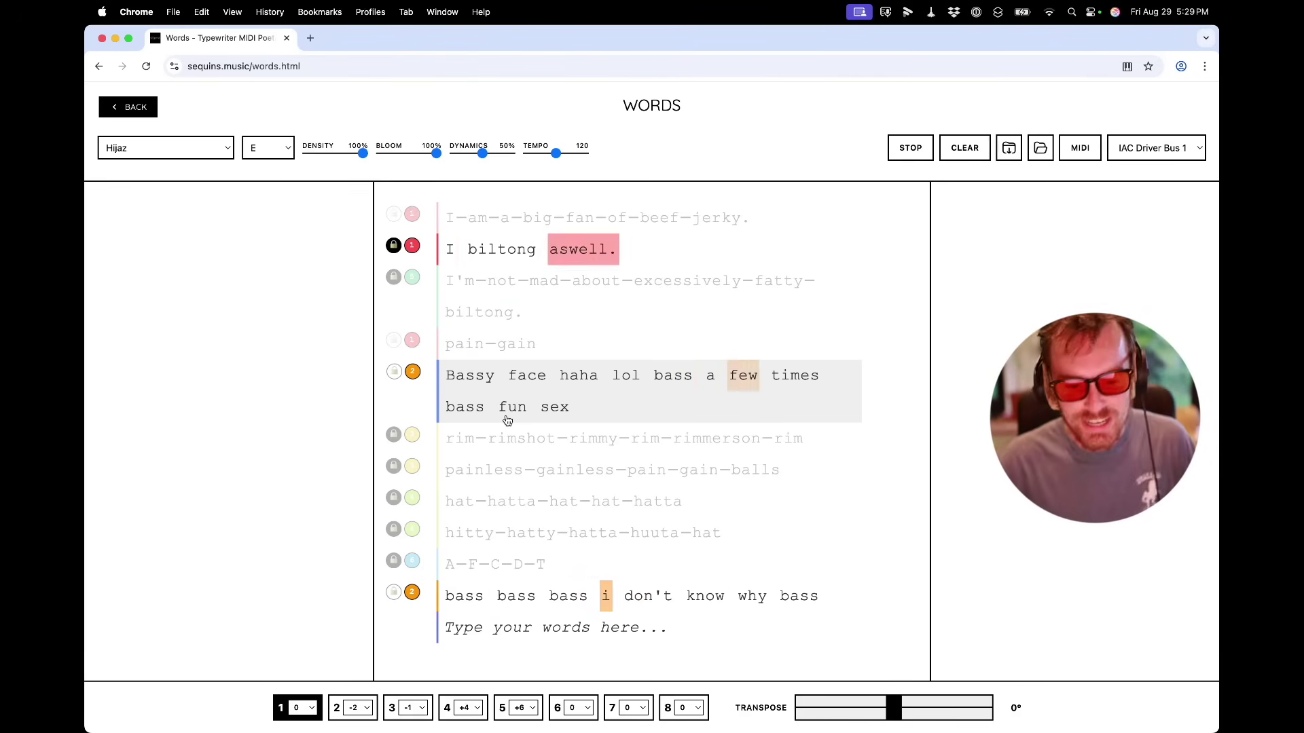
pyautogui.click(503, 566)
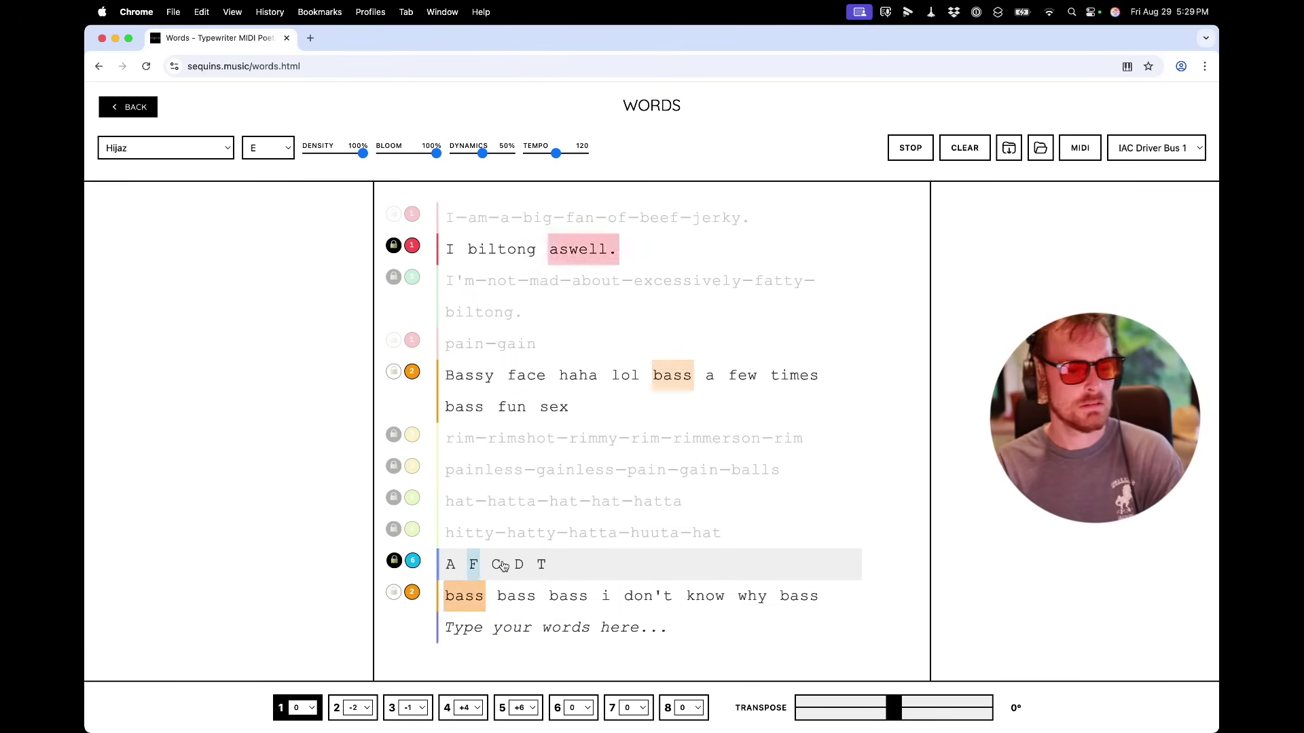
pyautogui.click(503, 566)
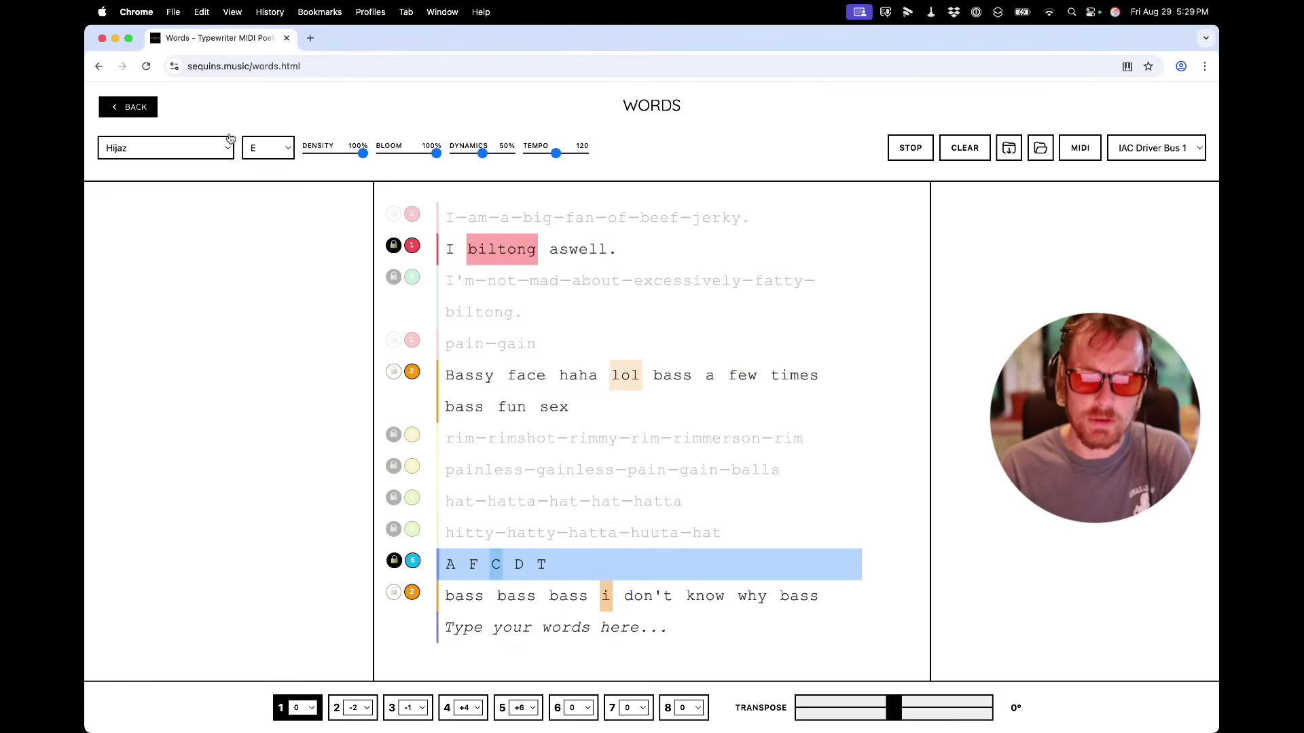
# Step: Set the offset of channel 3 to +2
pyautogui.click(410, 709)
pyautogui.click(413, 663)
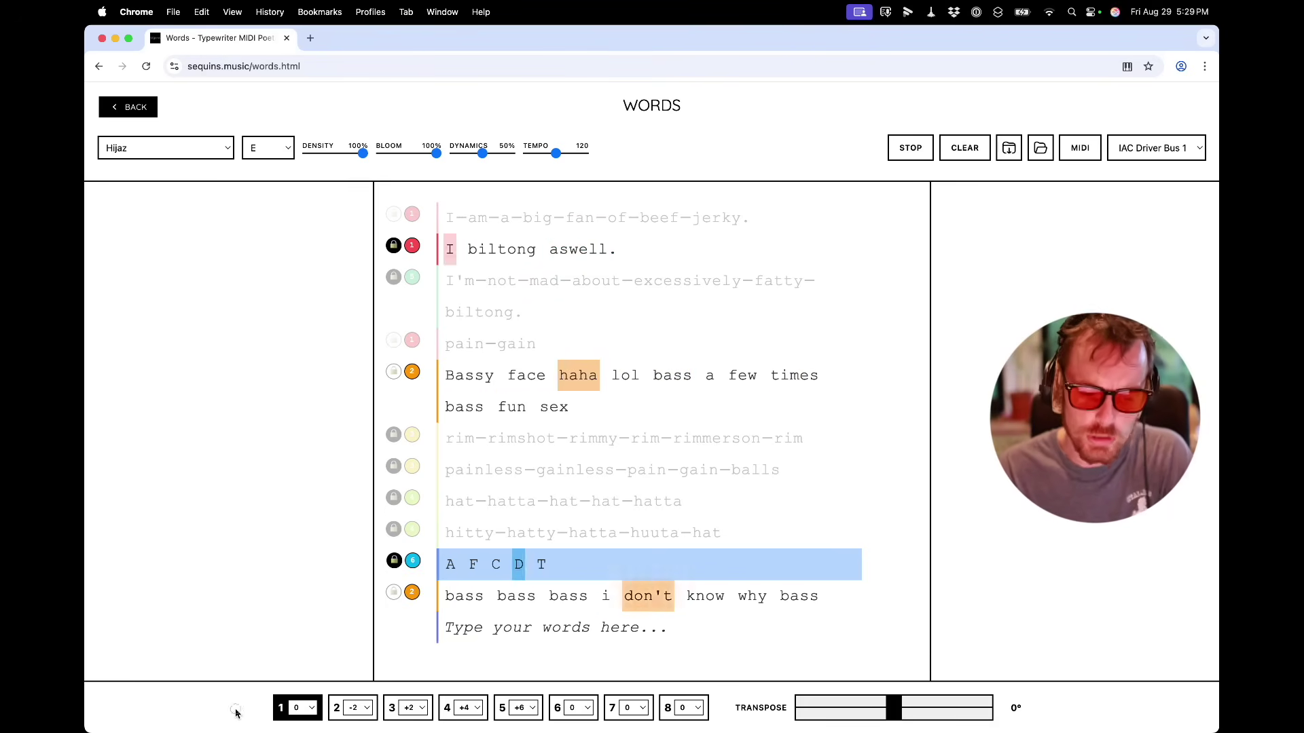
# Step: Alternate the live transposition between slot 1 (0) and slot 3 (+2), ending on slot 4 (+4)
pyautogui.click(374, 643)
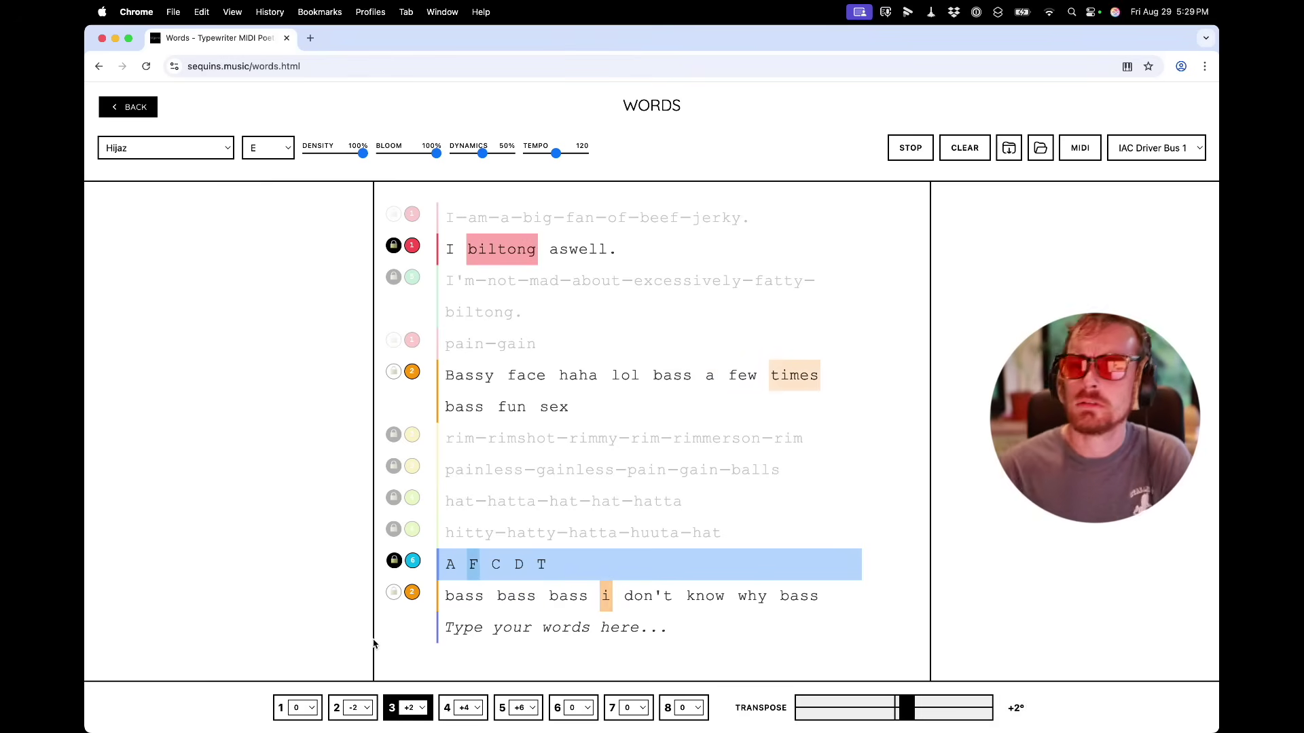
pyautogui.click(374, 643)
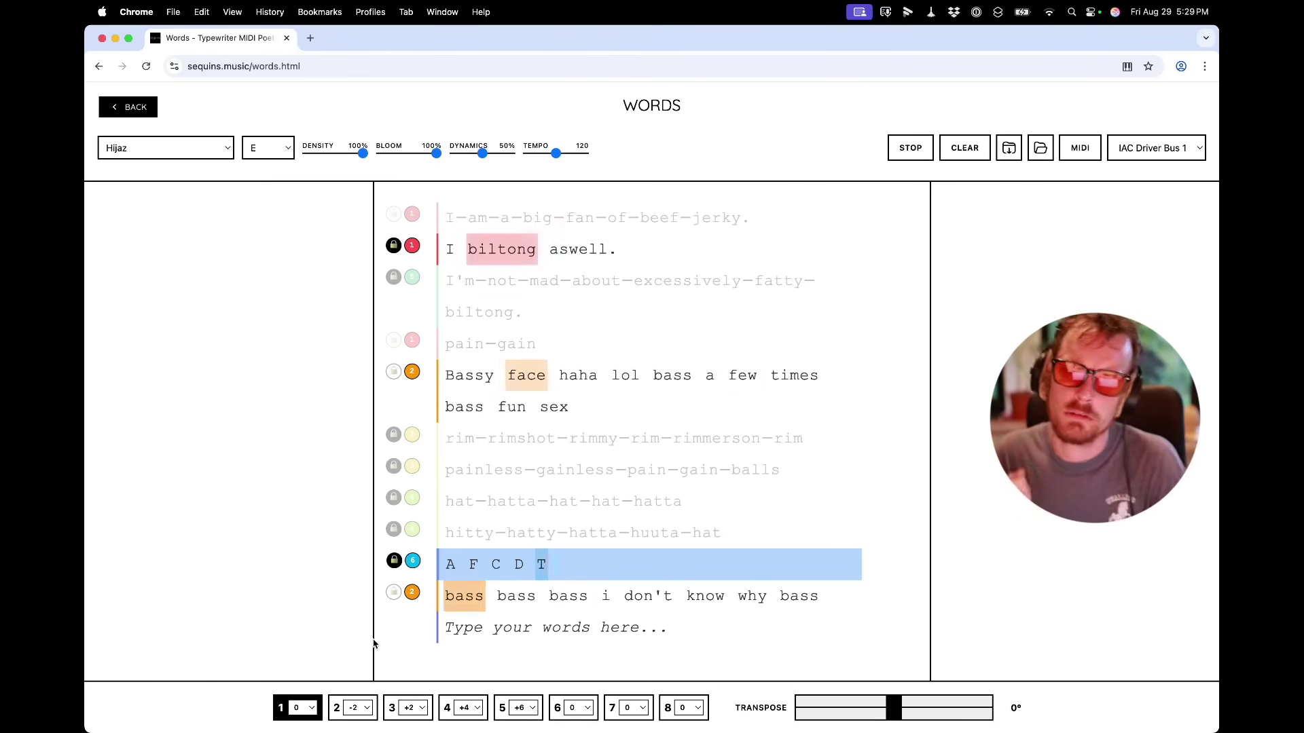
pyautogui.click(373, 643)
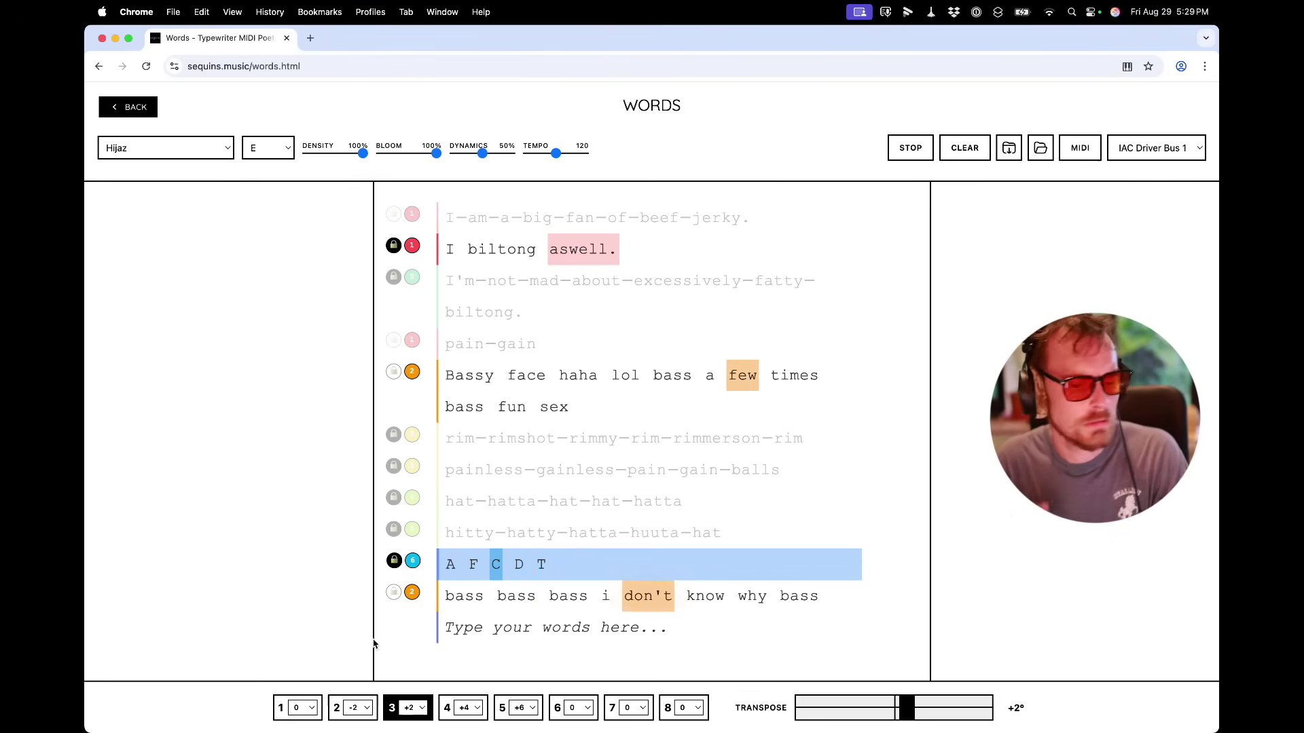
pyautogui.click(373, 643)
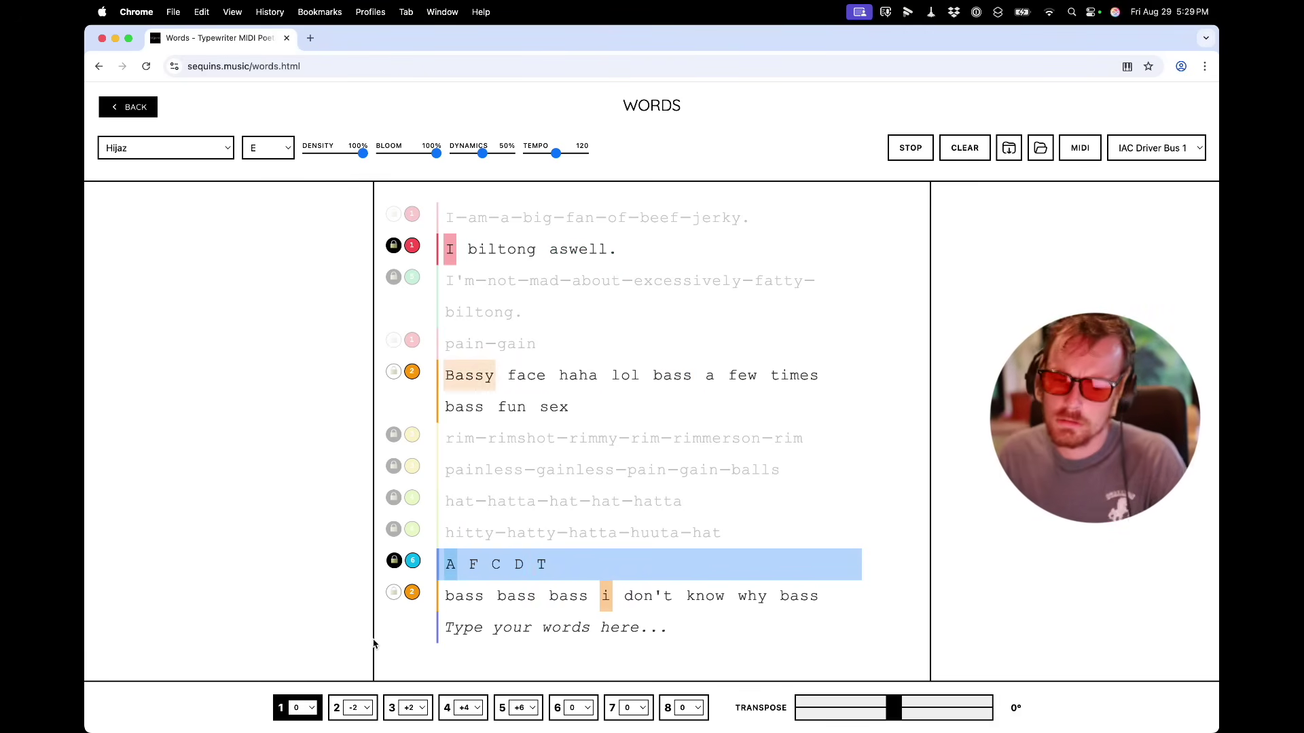
pyautogui.click(464, 711)
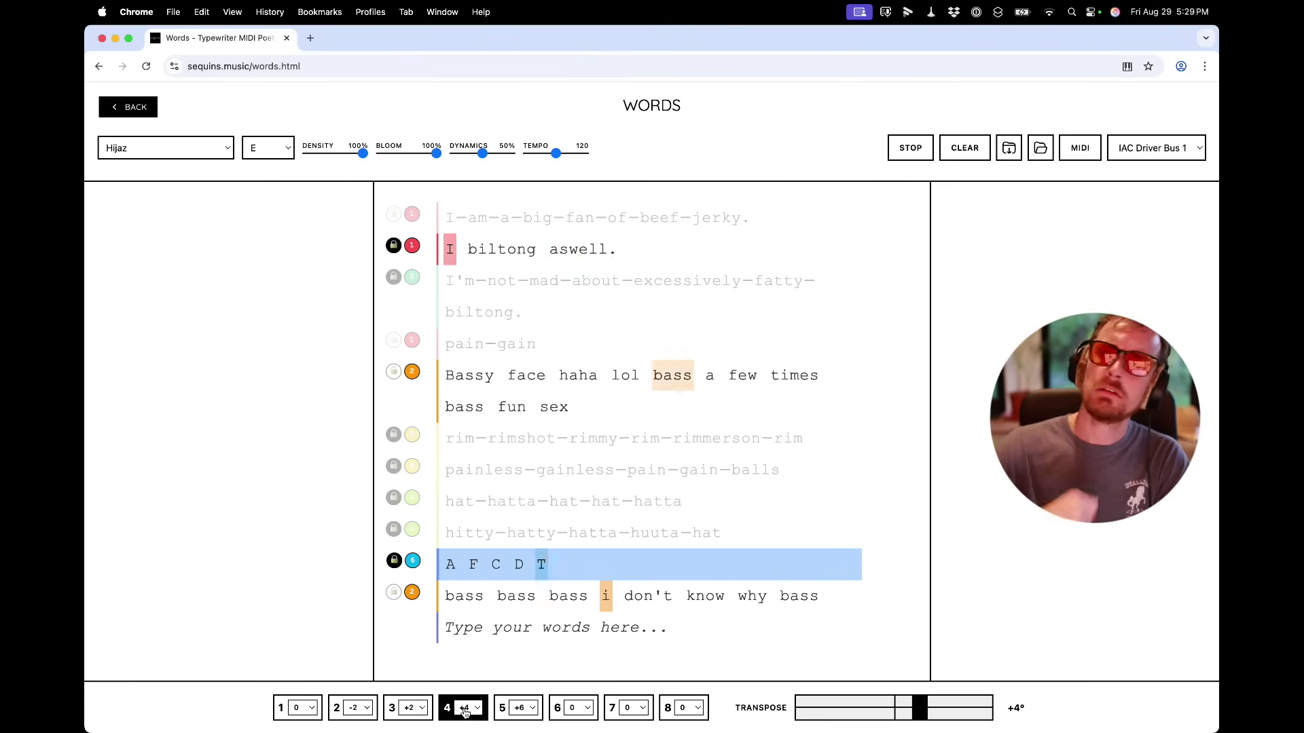
# Step: Switch to Bitwig Studio, lower the master EQ's low-cut frequency to 138 Hz, and turn down the SMALL macro
pyautogui.press('super+Tab')
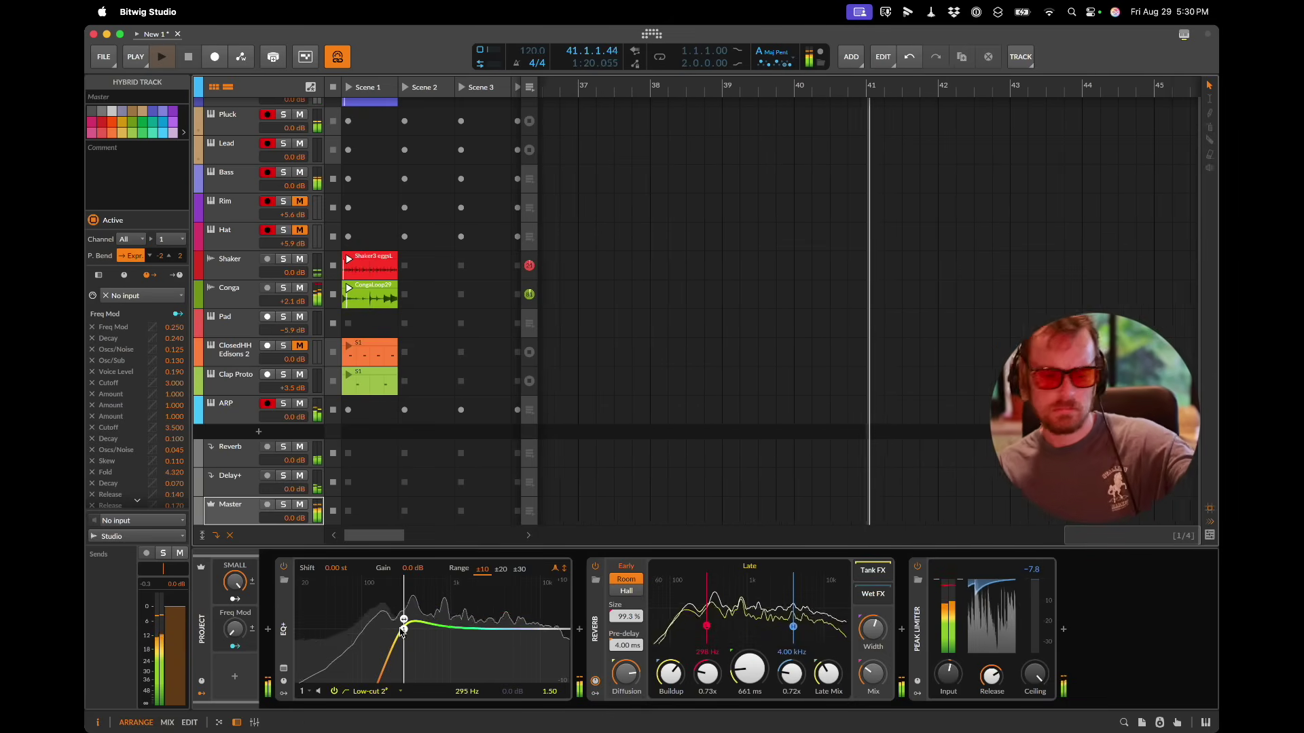
pyautogui.moveTo(403, 620); pyautogui.dragTo(377, 631)
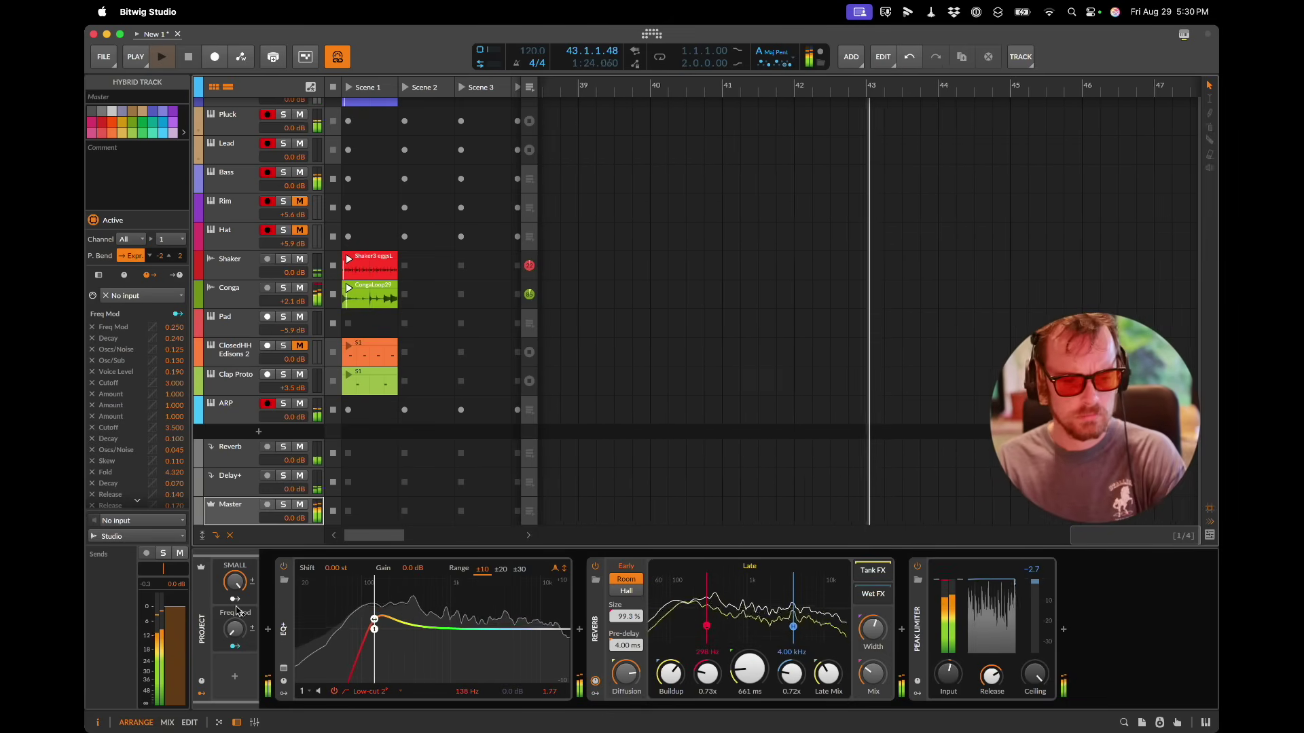
pyautogui.scroll(-5, 236, 590)
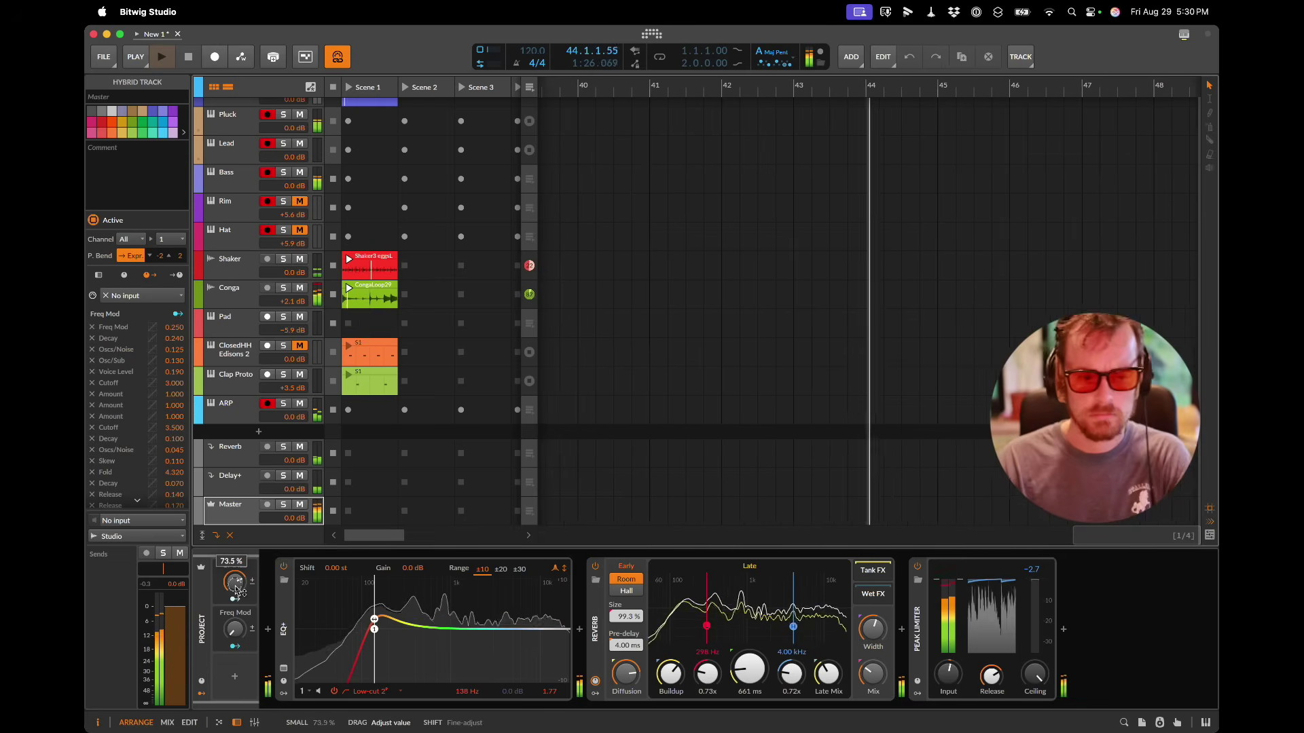
pyautogui.scroll(-5, 236, 590)
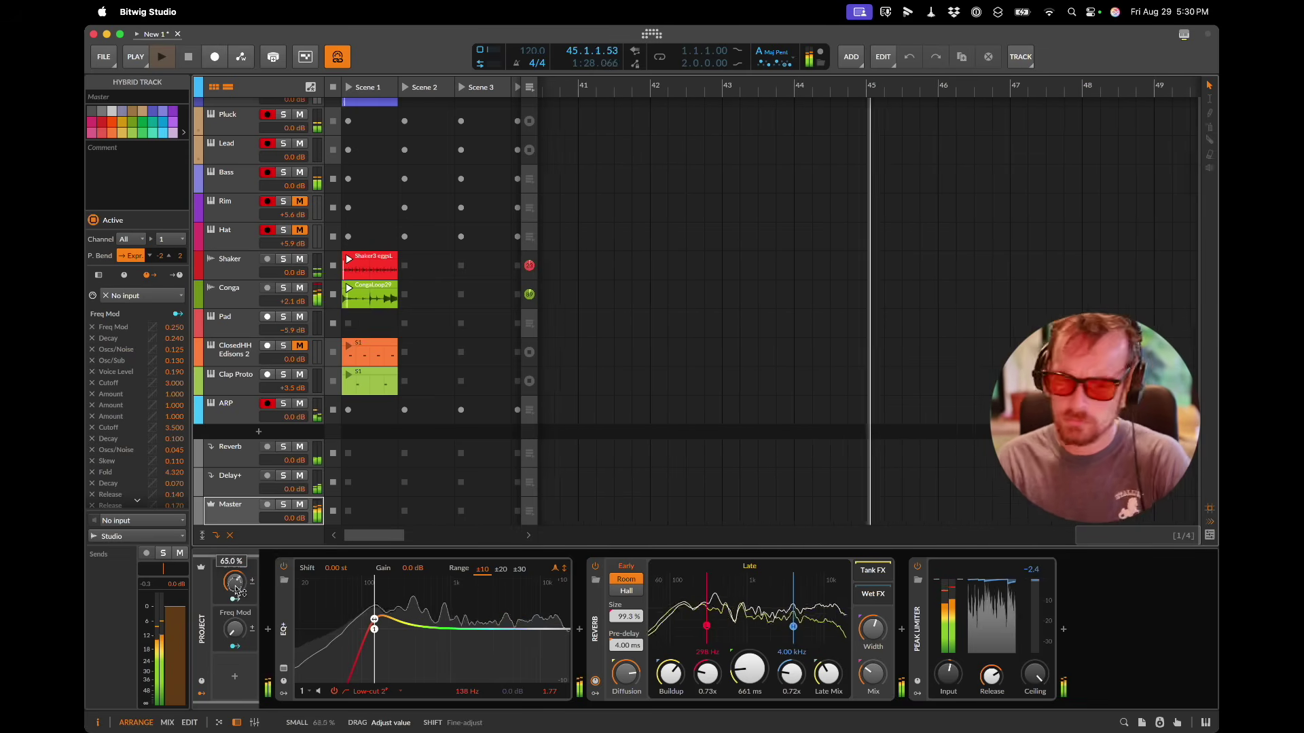
pyautogui.scroll(-3, 236, 591)
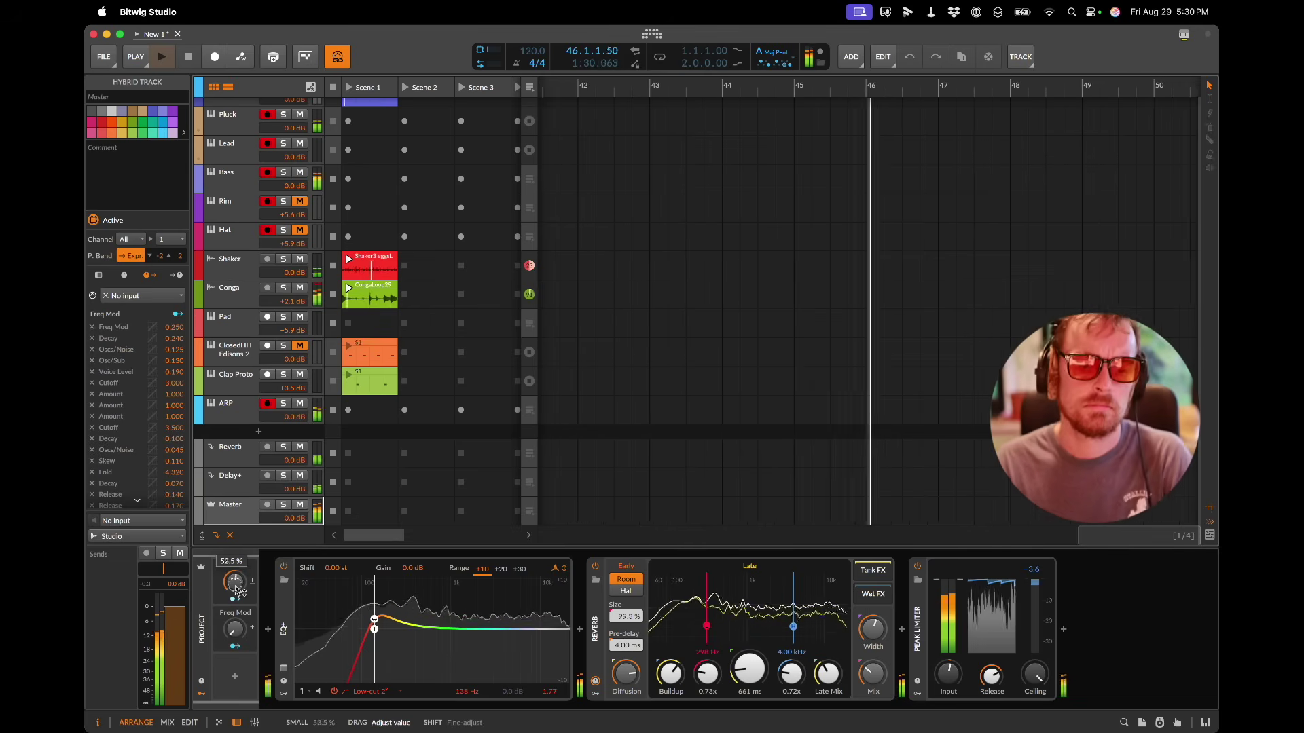
pyautogui.scroll(-1, 236, 591)
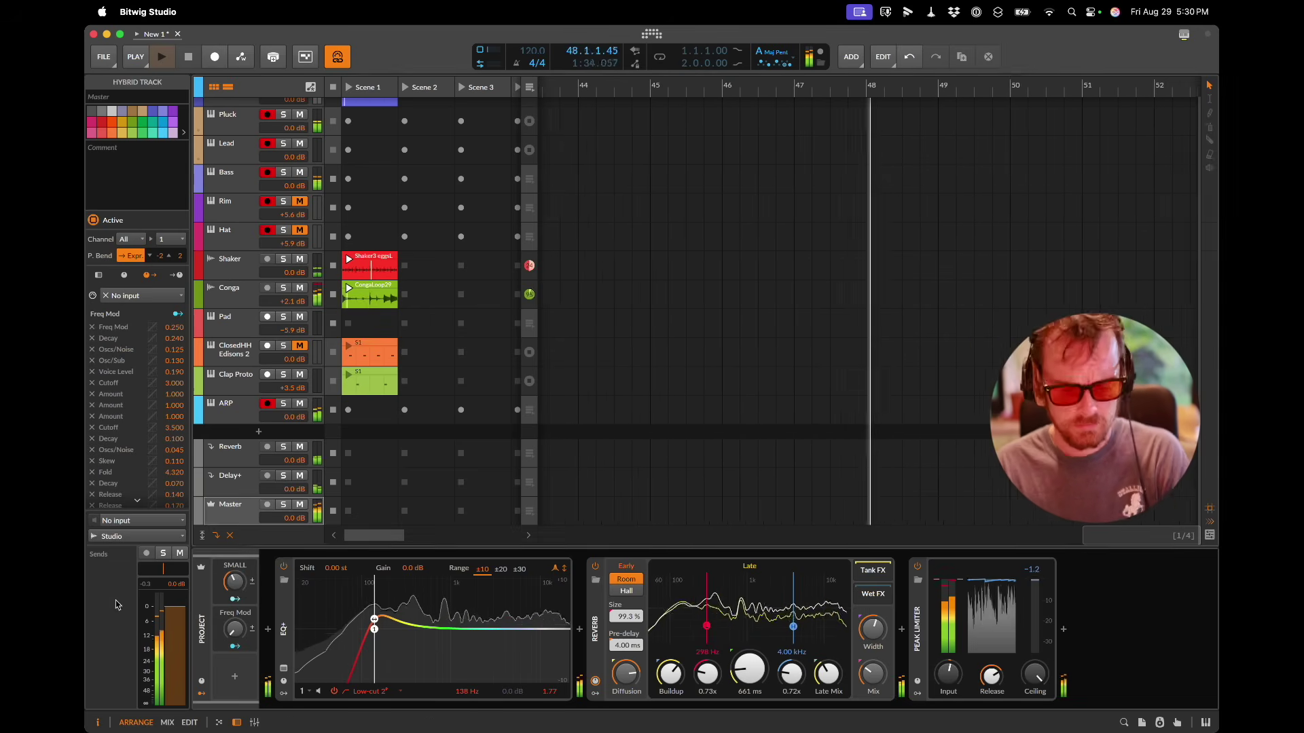
# Step: Switch to Words, select the "Bassy face haha lol" line, and stop and restart playback
pyautogui.press('super+Tab')
pyautogui.click(532, 385)
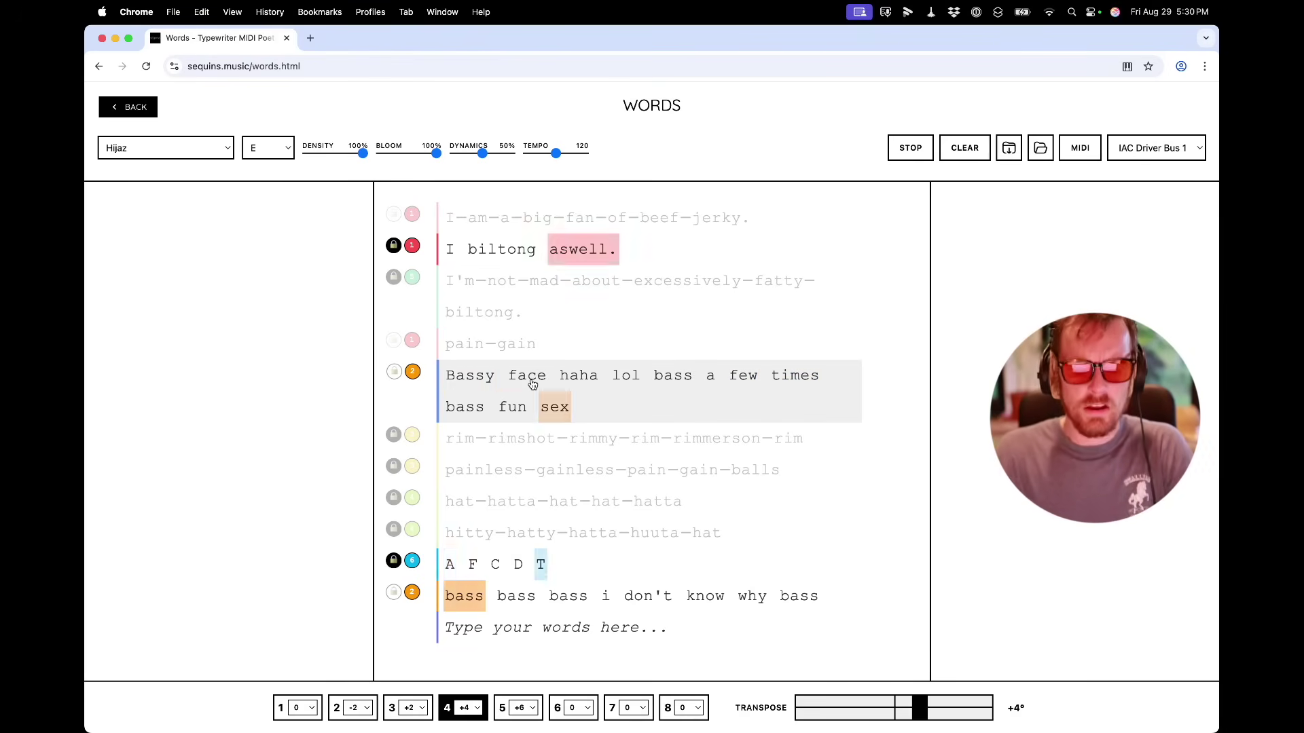
pyautogui.press('super+a')
pyautogui.press('Escape')
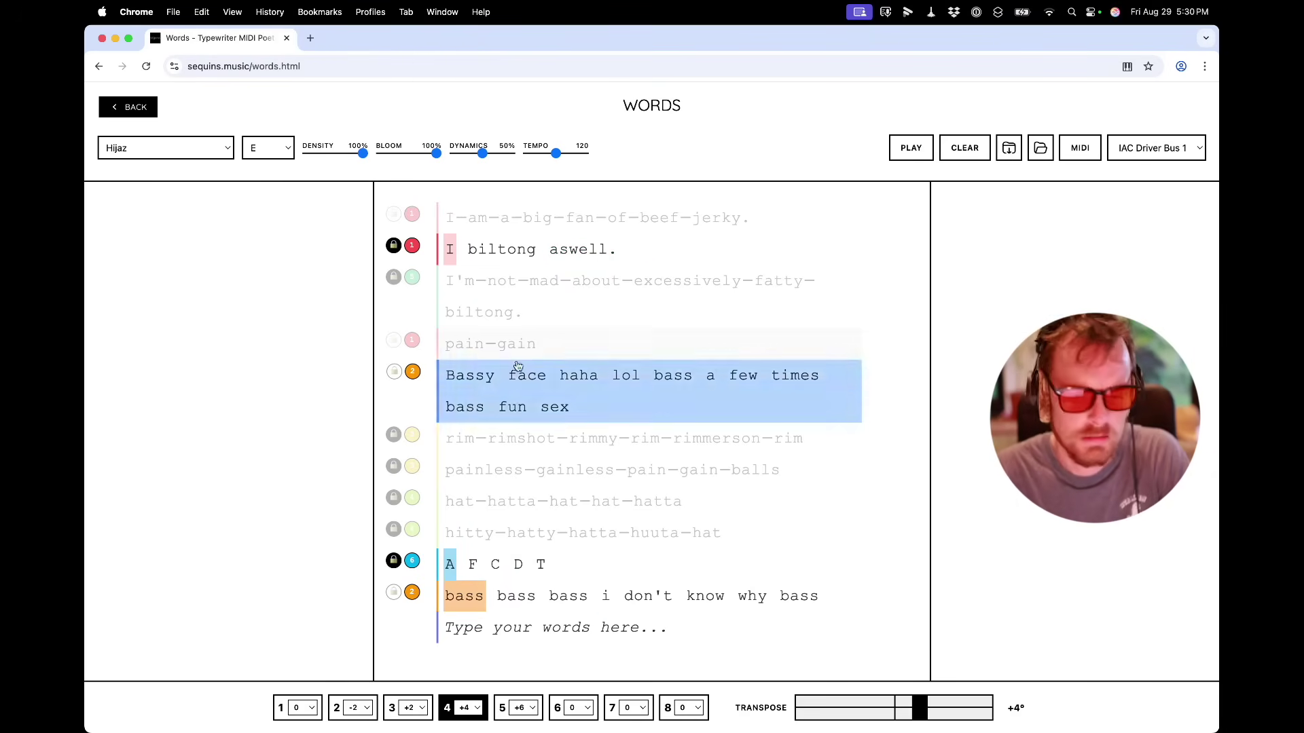
pyautogui.click(911, 148)
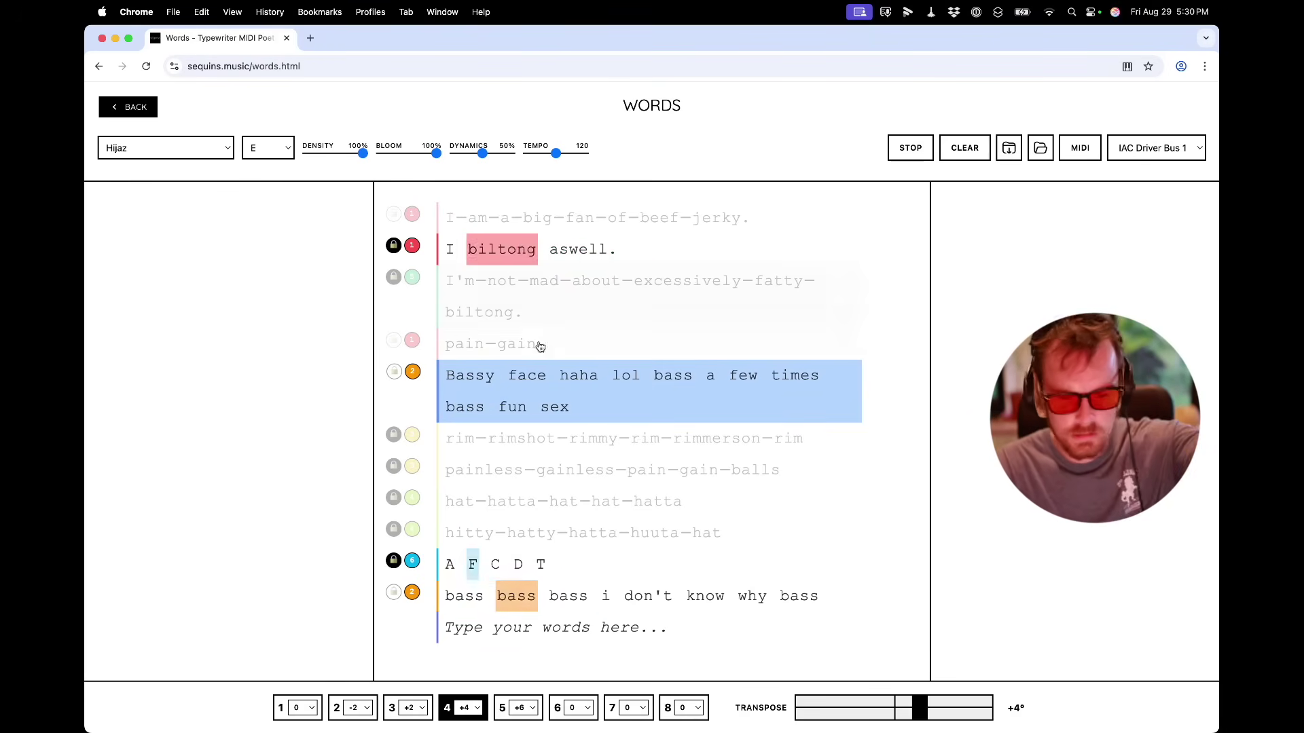
# Step: Mute the "Bassy face" line and unmute the "pain gain", "beef jerky" and "excessively fatty biltong" lines
pyautogui.click(514, 354)
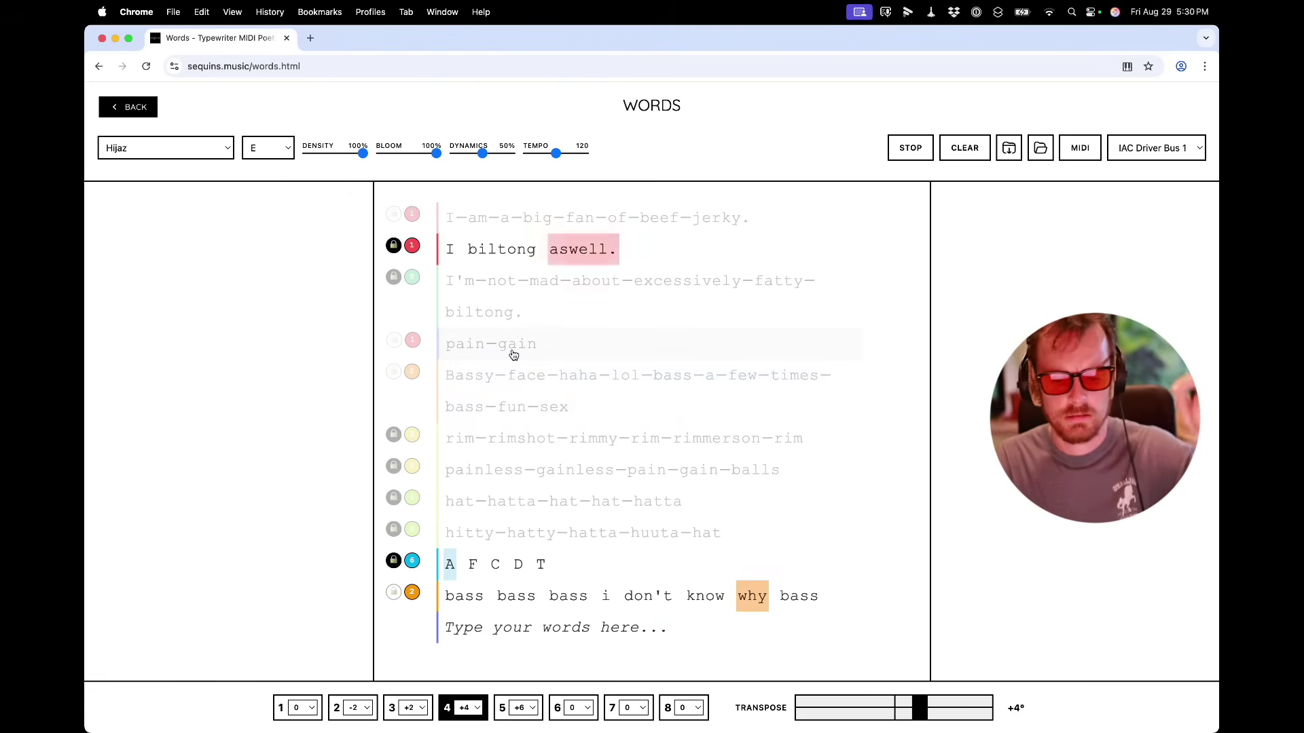
pyautogui.click(552, 217)
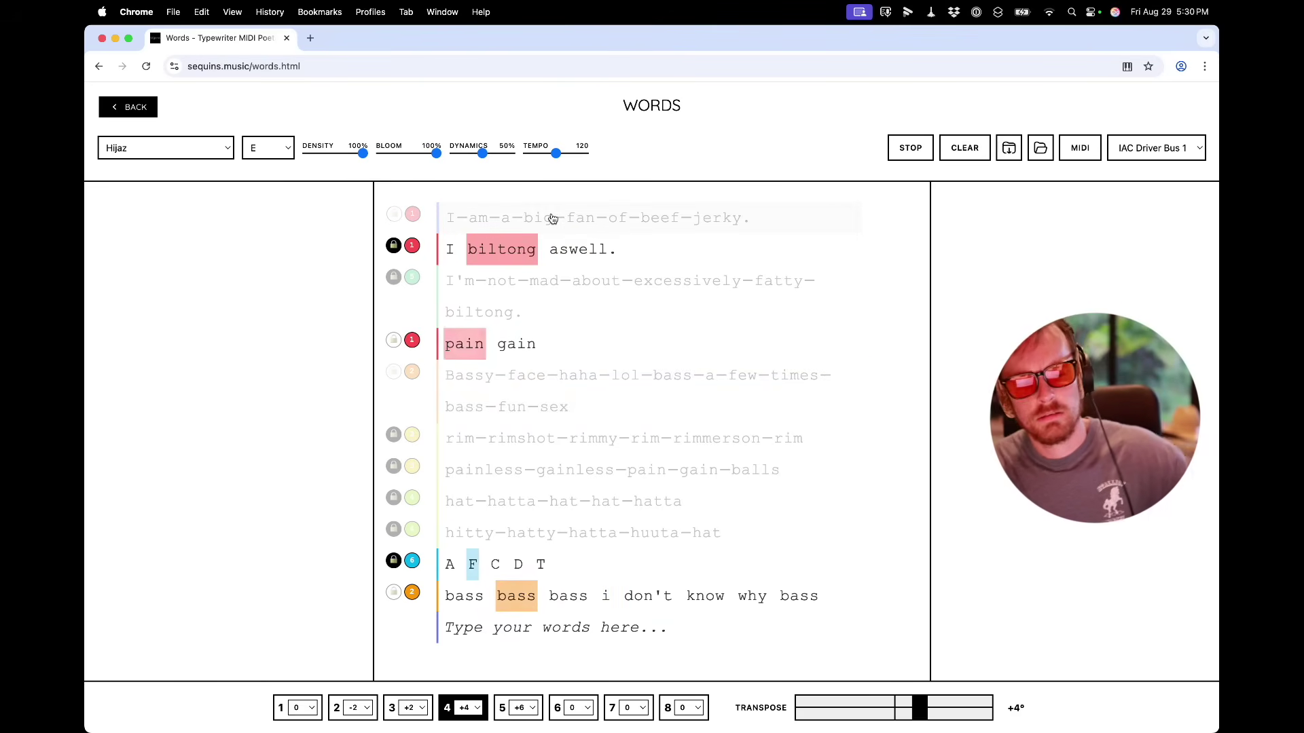
pyautogui.click(546, 218)
pyautogui.click(518, 293)
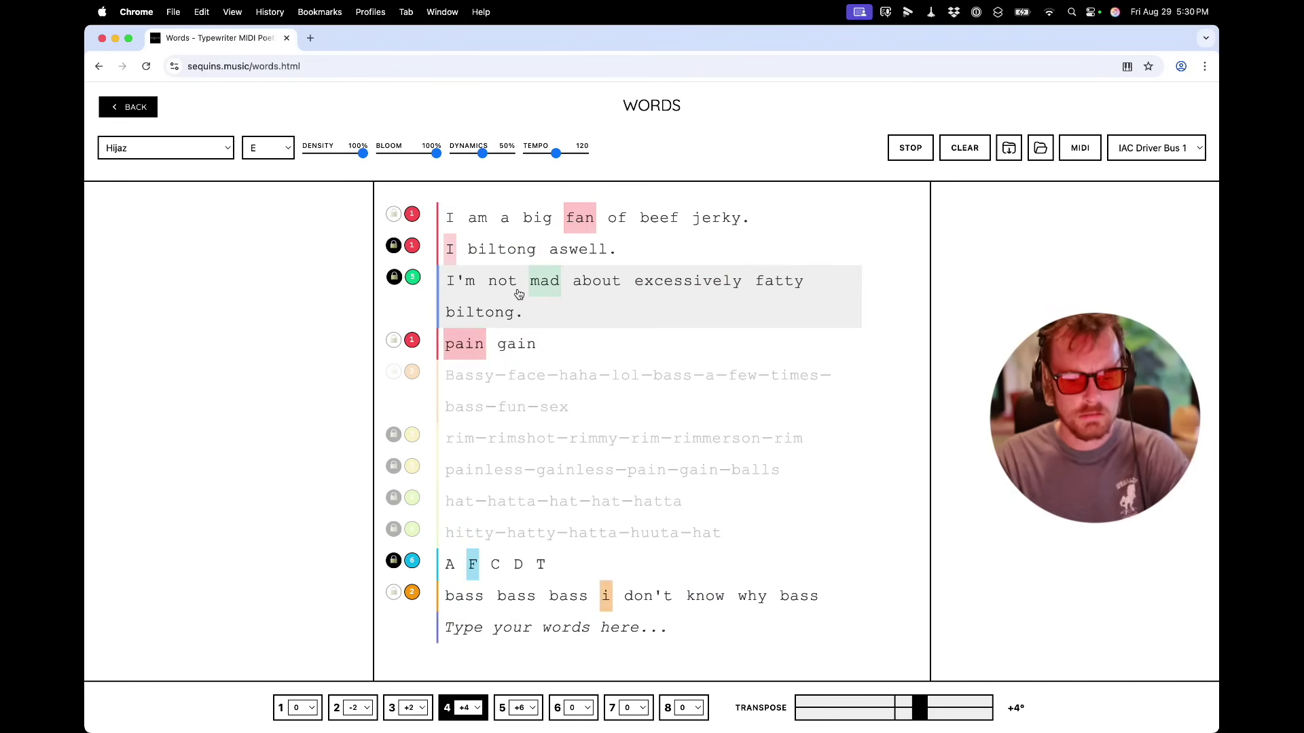
# Step: Switch to Bitwig Studio and launch the Scene 1 clips of the closed hi-hat and Clap Proto tracks
pyautogui.press('super+Tab')
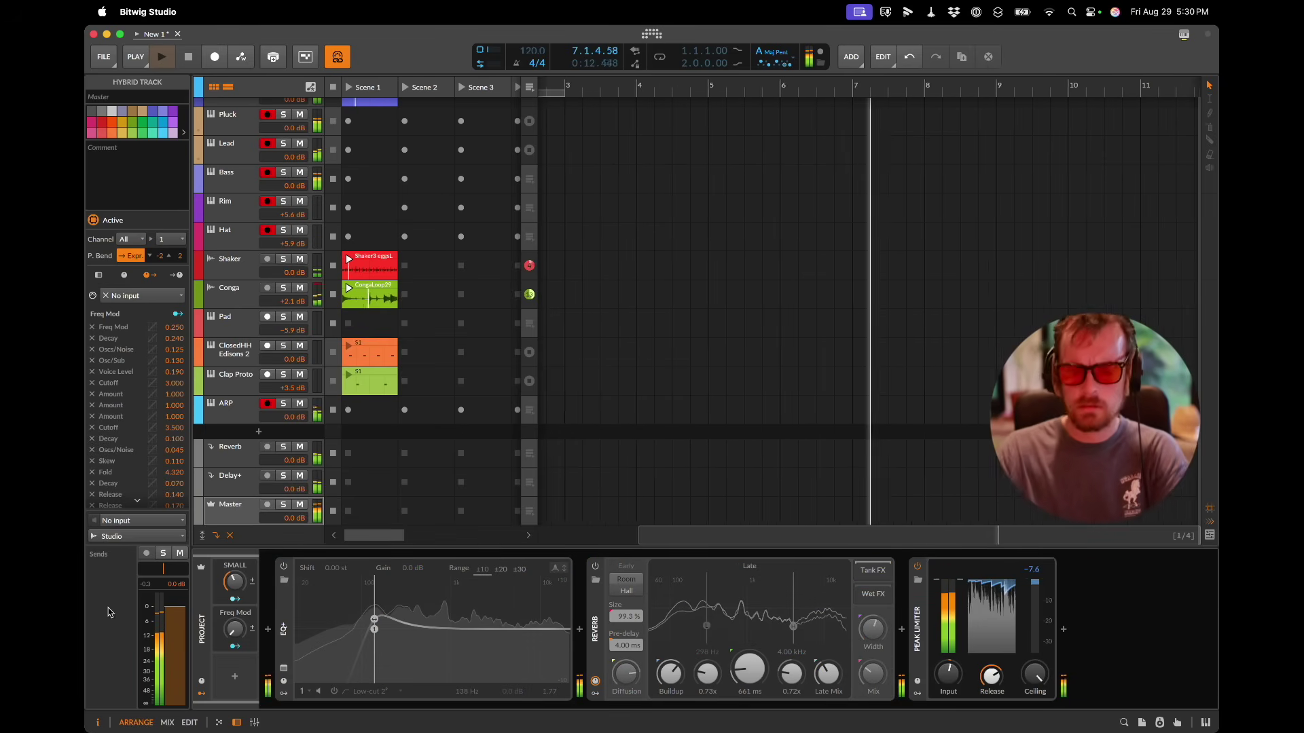
pyautogui.moveTo(241, 629)
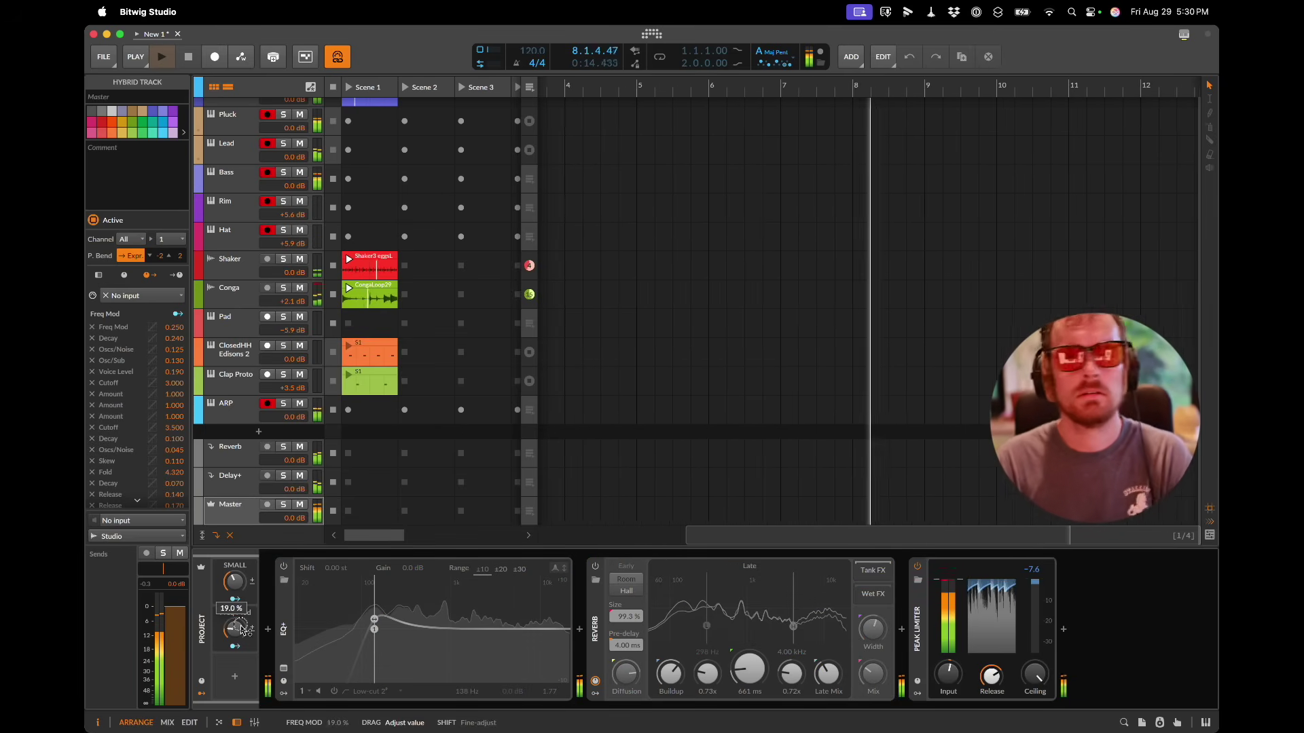
pyautogui.moveTo(245, 588)
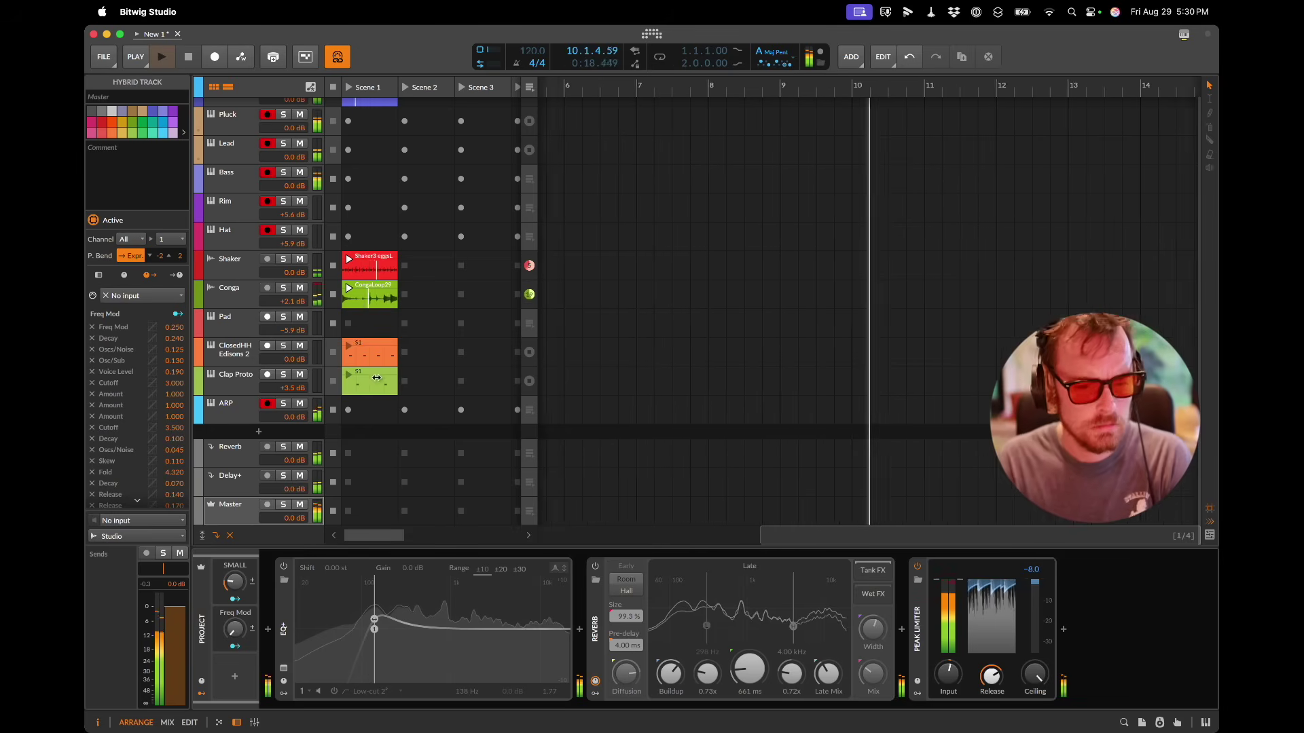
pyautogui.click(348, 375)
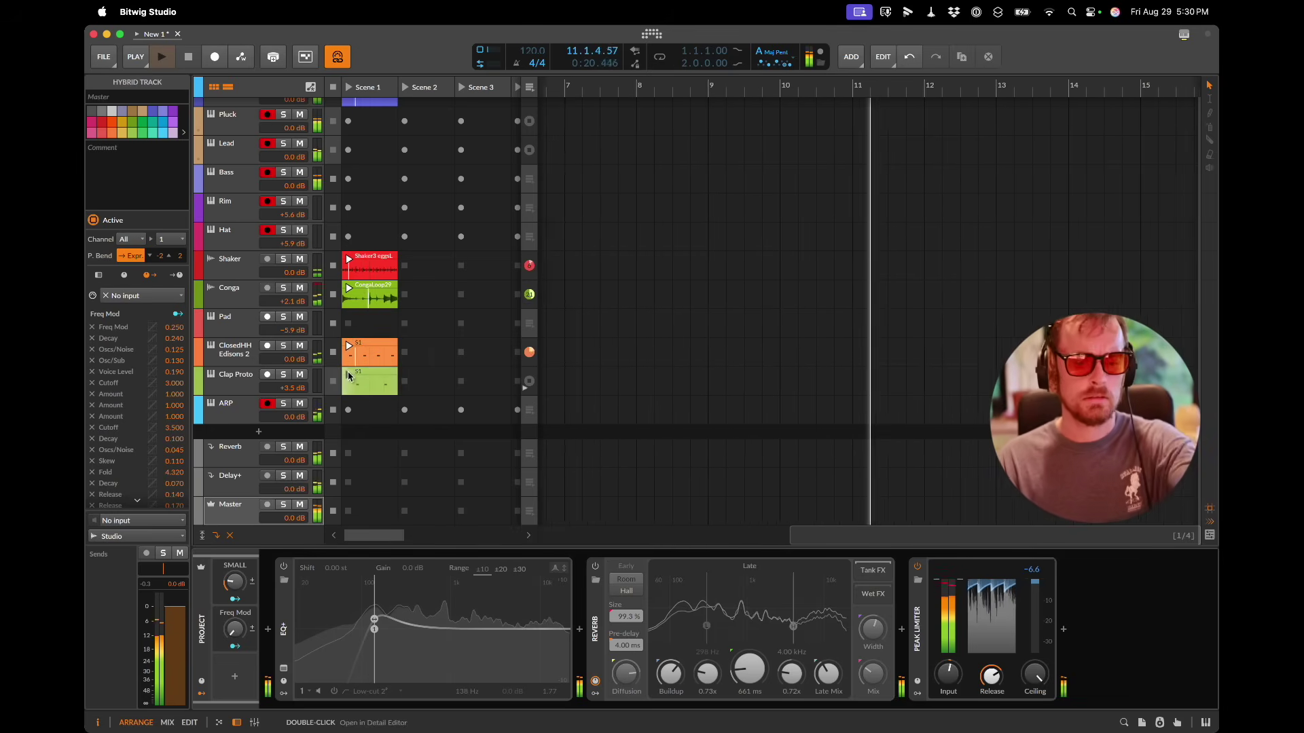
# Step: Select the Shaker track and adjust the project's Freq Mod macro while the groove plays
pyautogui.scroll(1, 348, 376)
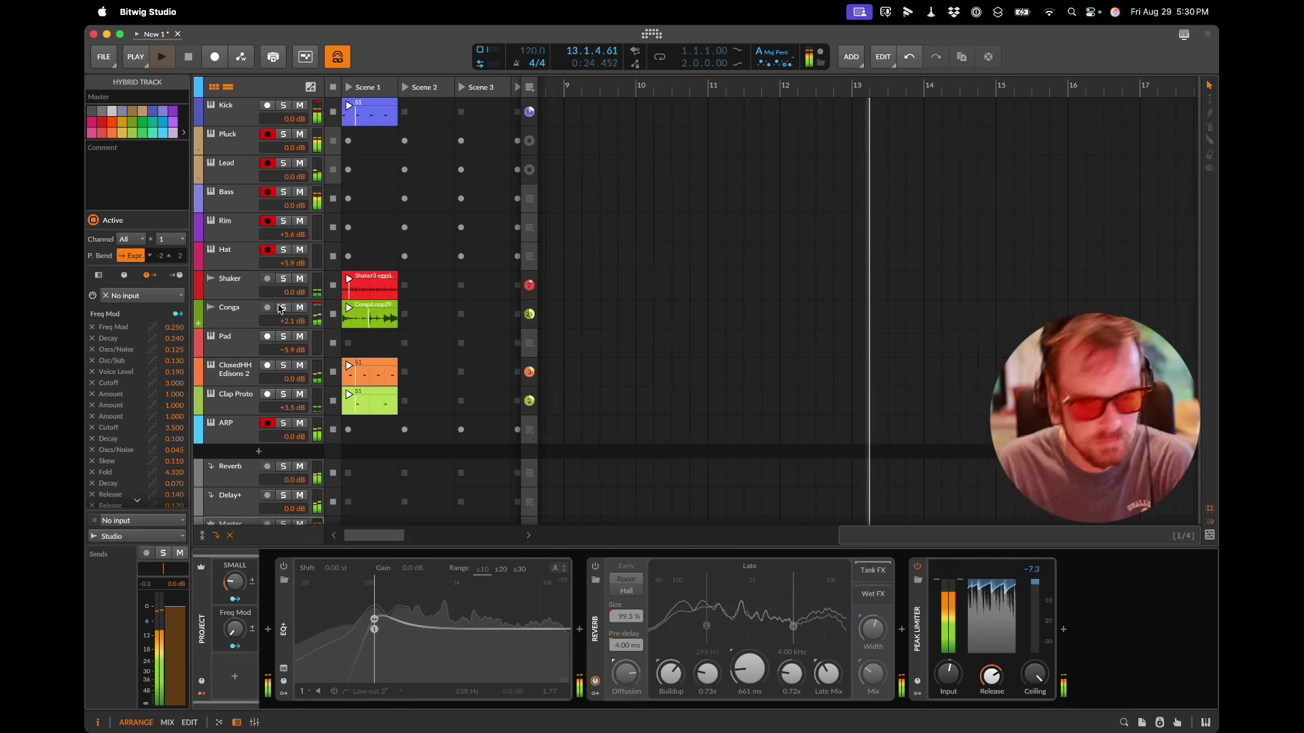
pyautogui.click(246, 298)
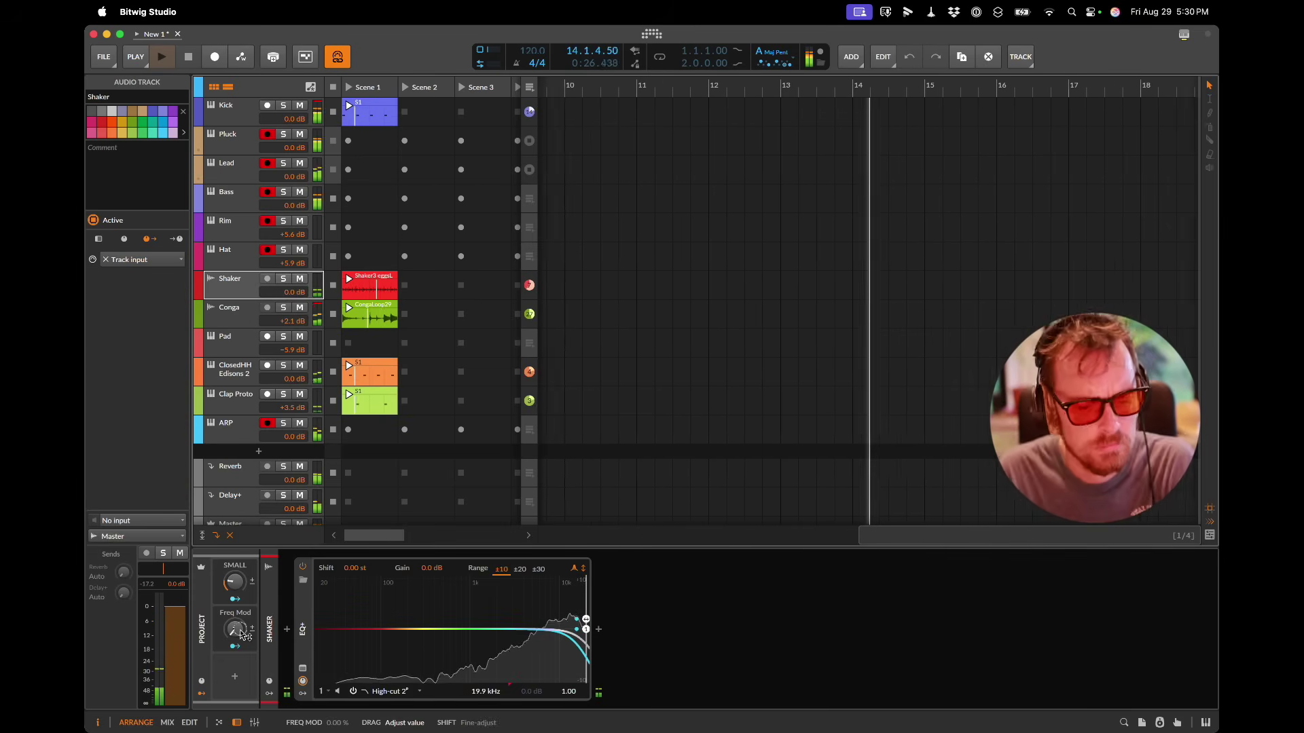
pyautogui.scroll(-7, 241, 634)
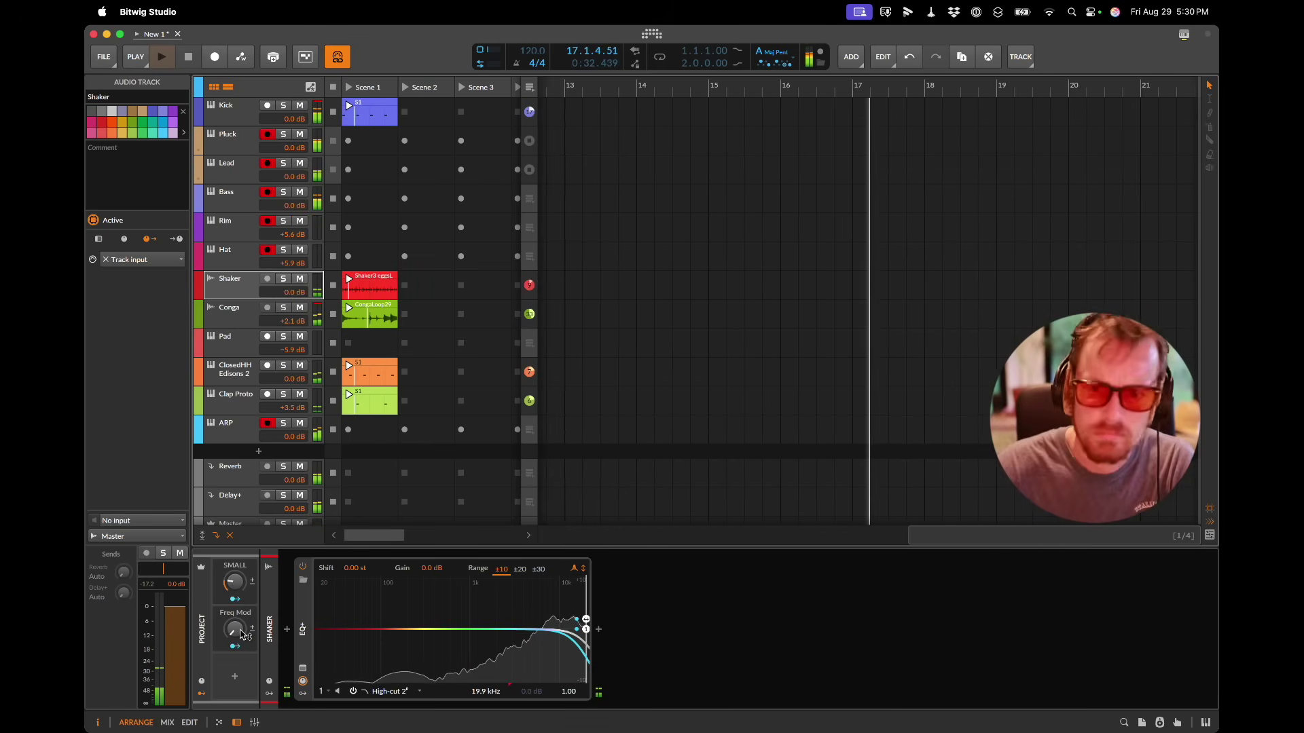
# Step: Switch to Words, clear all the lines, and return to Bitwig Studio
pyautogui.press('super+Tab')
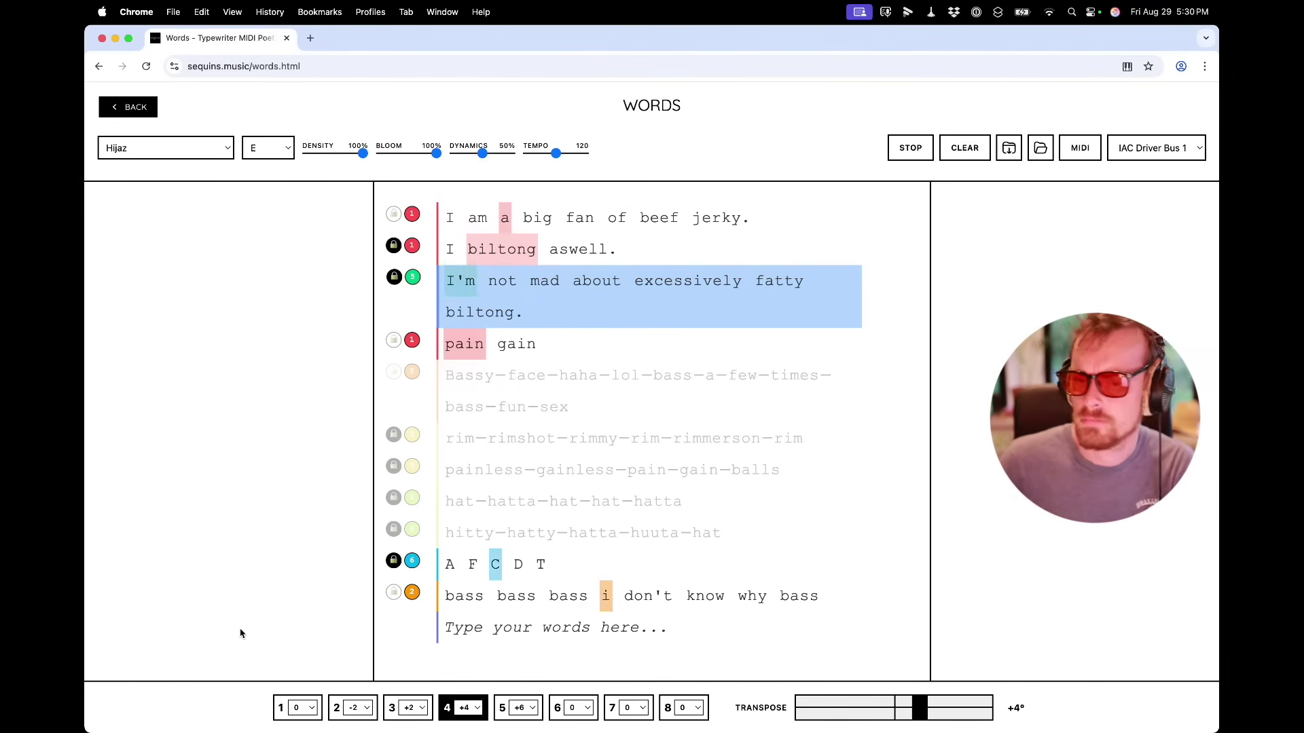
pyautogui.click(973, 148)
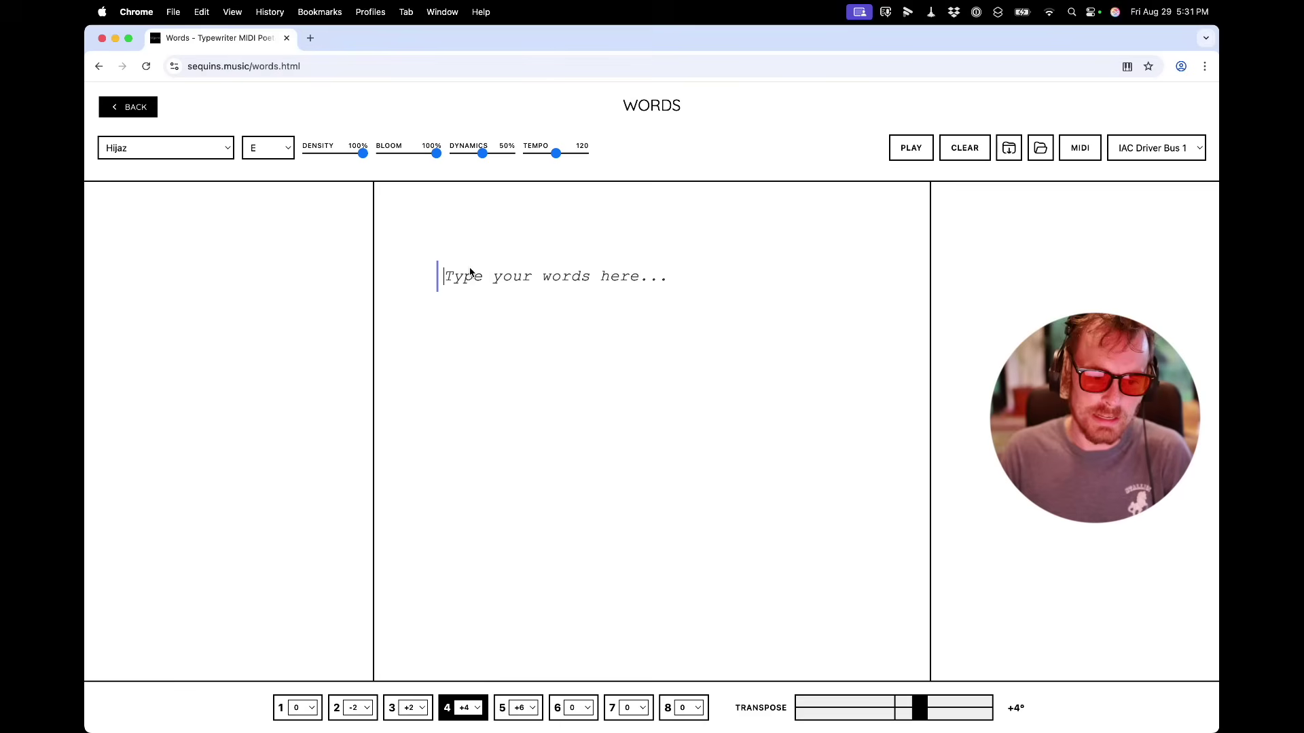
pyautogui.press('super+Tab')
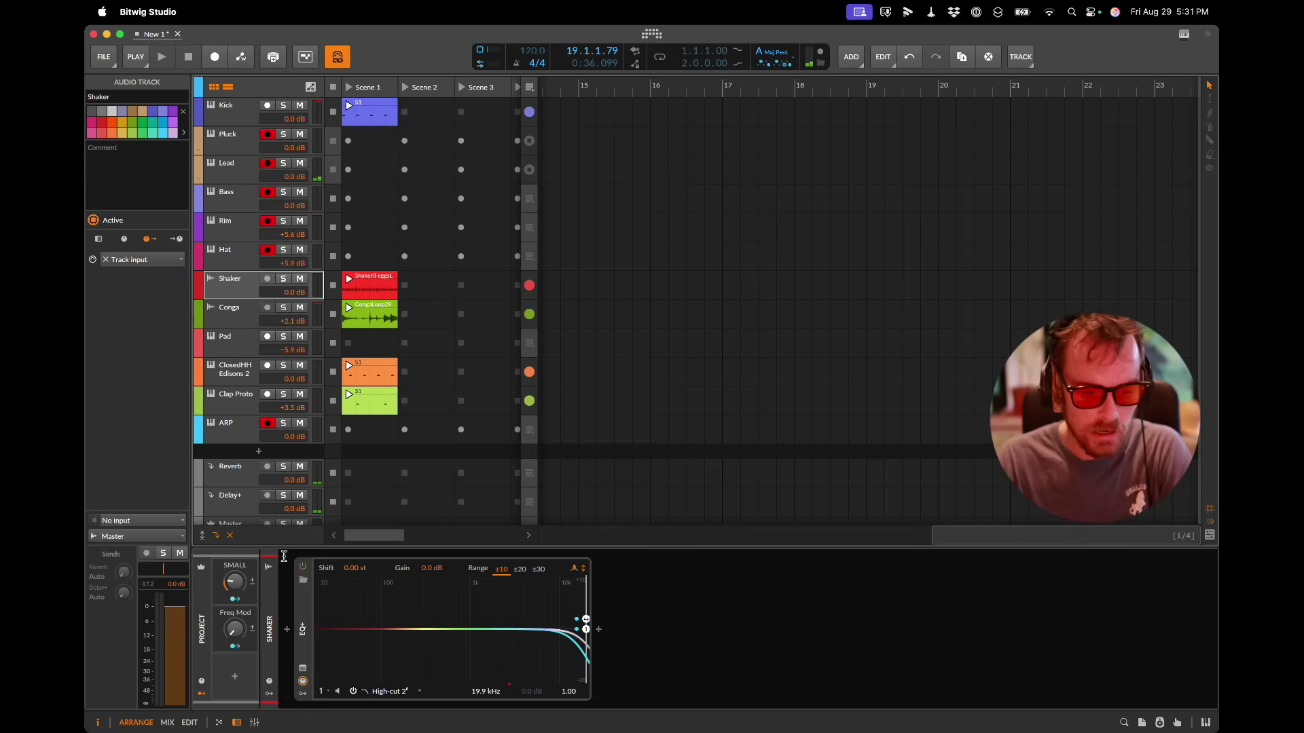
# Step: Copy "Welcome to Word for free on the web" from a web search for "words", add it to Words on channel 2, and play it
pyautogui.press('super+Tab')
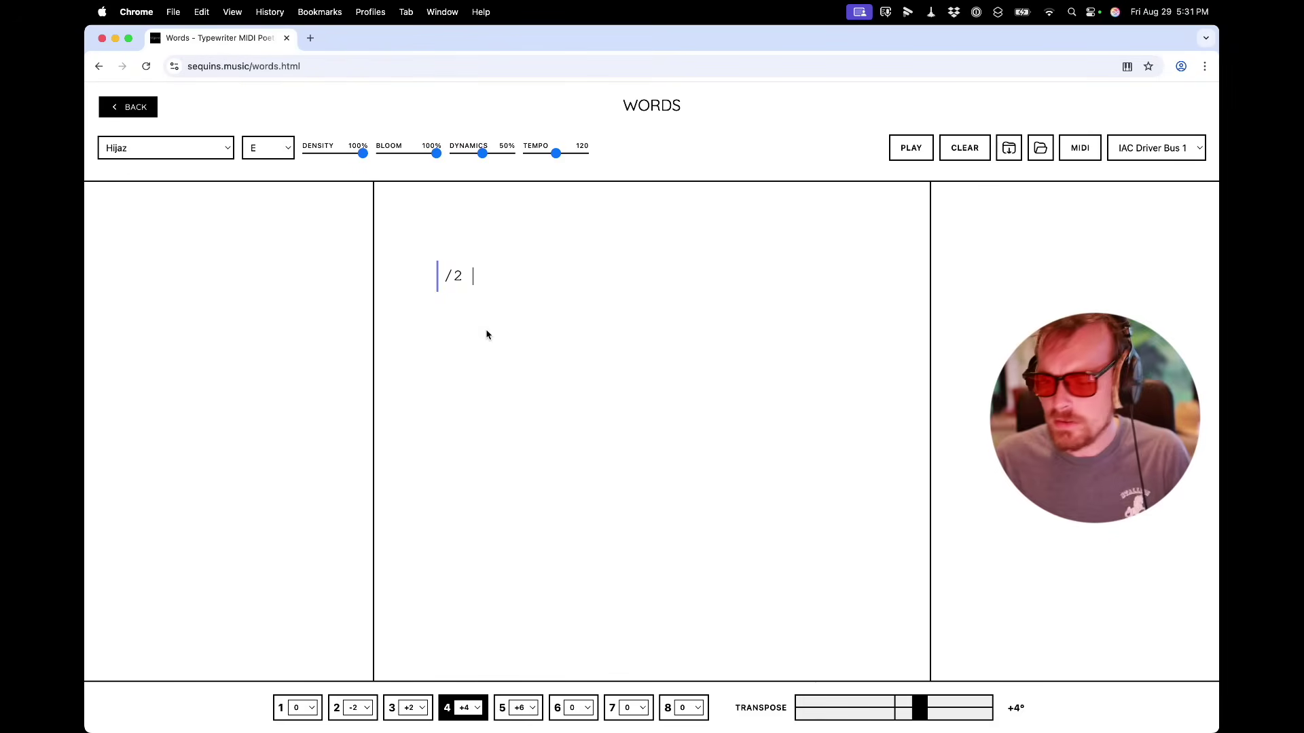
pyautogui.press('super+t')
pyautogui.write('words')
pyautogui.press('Return')
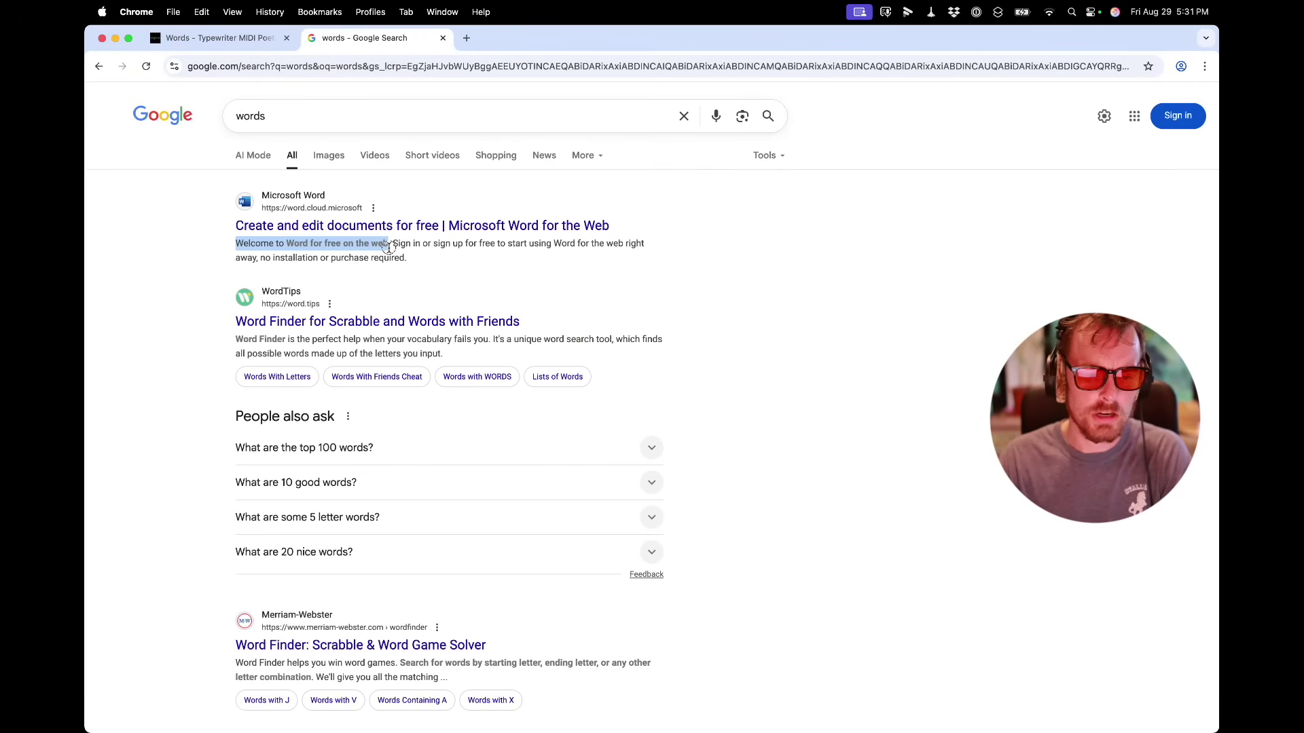
pyautogui.press('super+c')
pyautogui.press('super+w')
pyautogui.press('super+v')
pyautogui.press('Return')
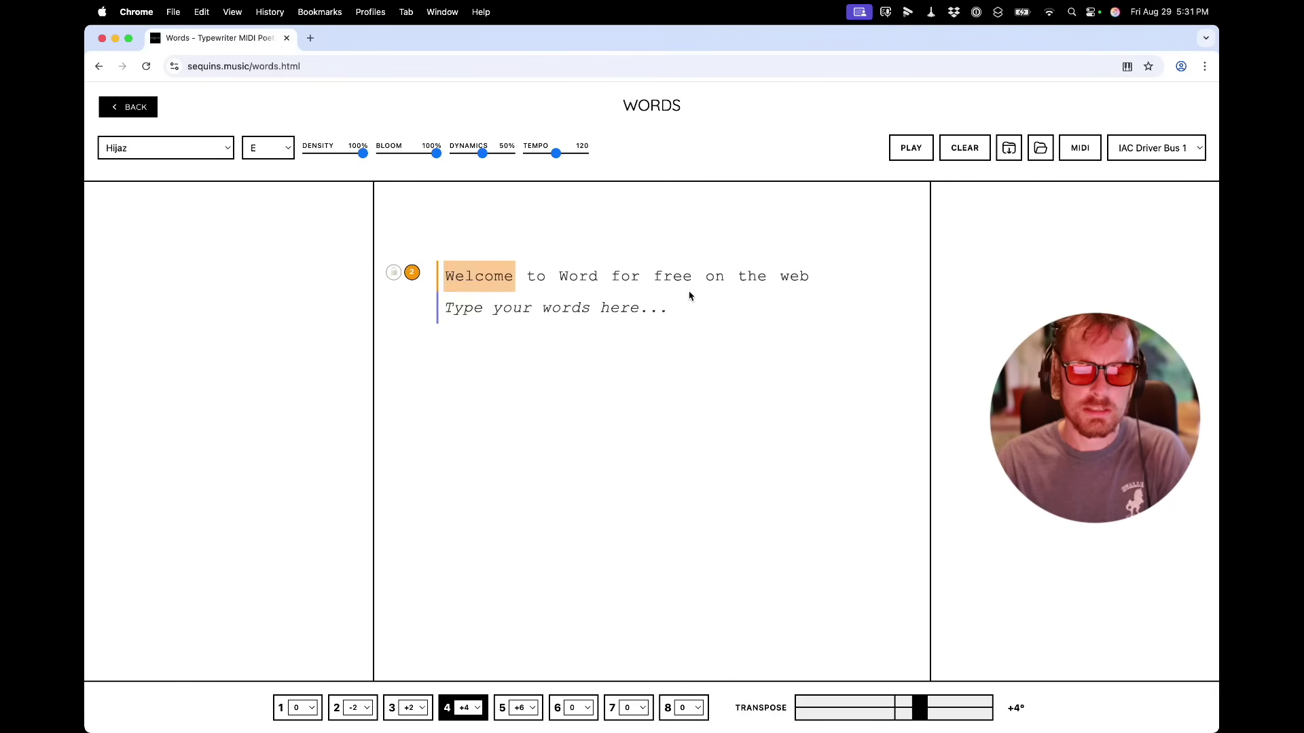
pyautogui.click(904, 144)
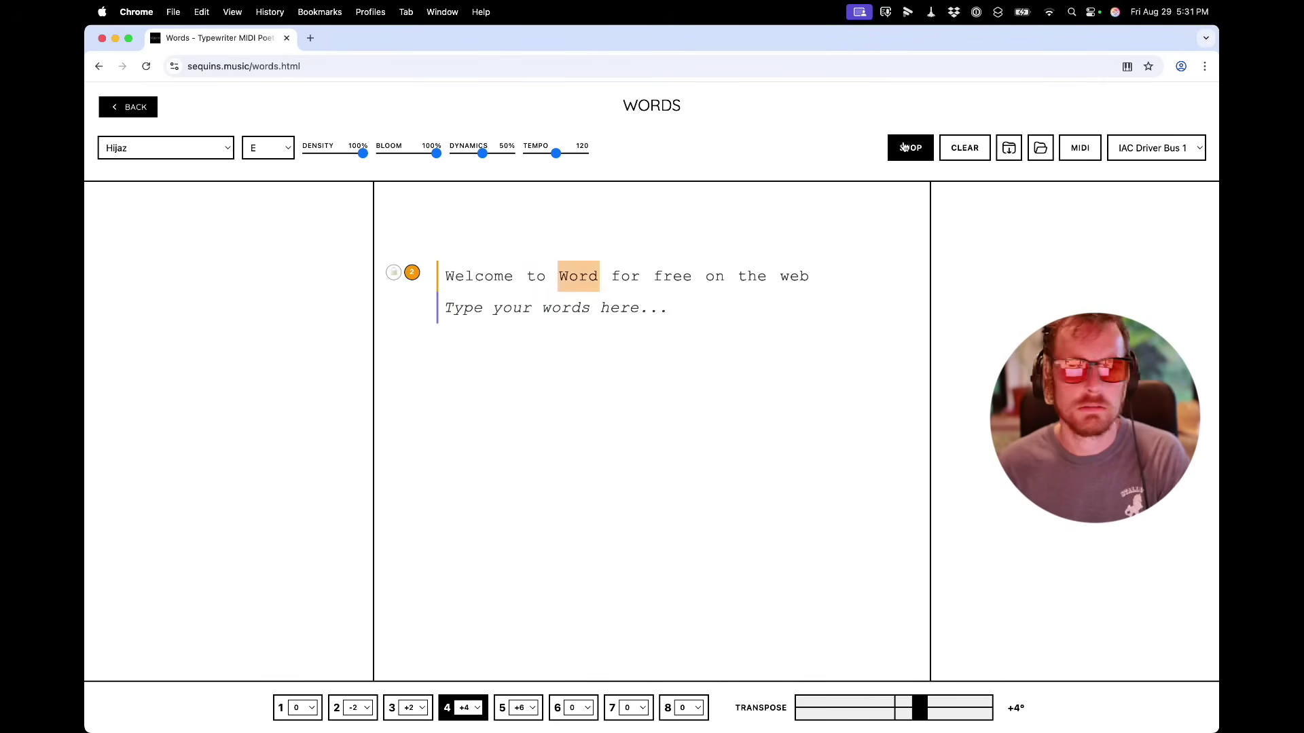
# Step: Copy "In English writing, a sentence usually begins with a capital letter" from a web search for "sentence" and add it to Words on channel 1
pyautogui.press('super+t')
pyautogui.write('s')
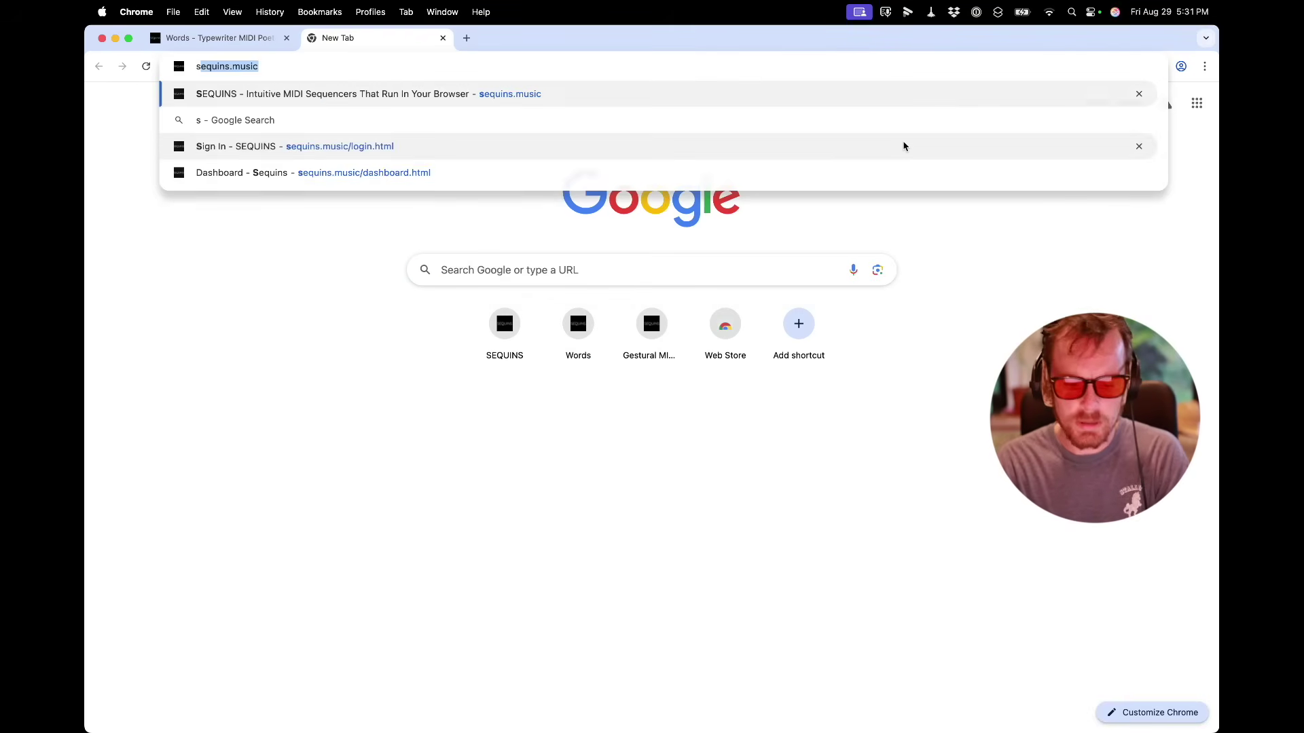
pyautogui.write('entence')
pyautogui.press('Return')
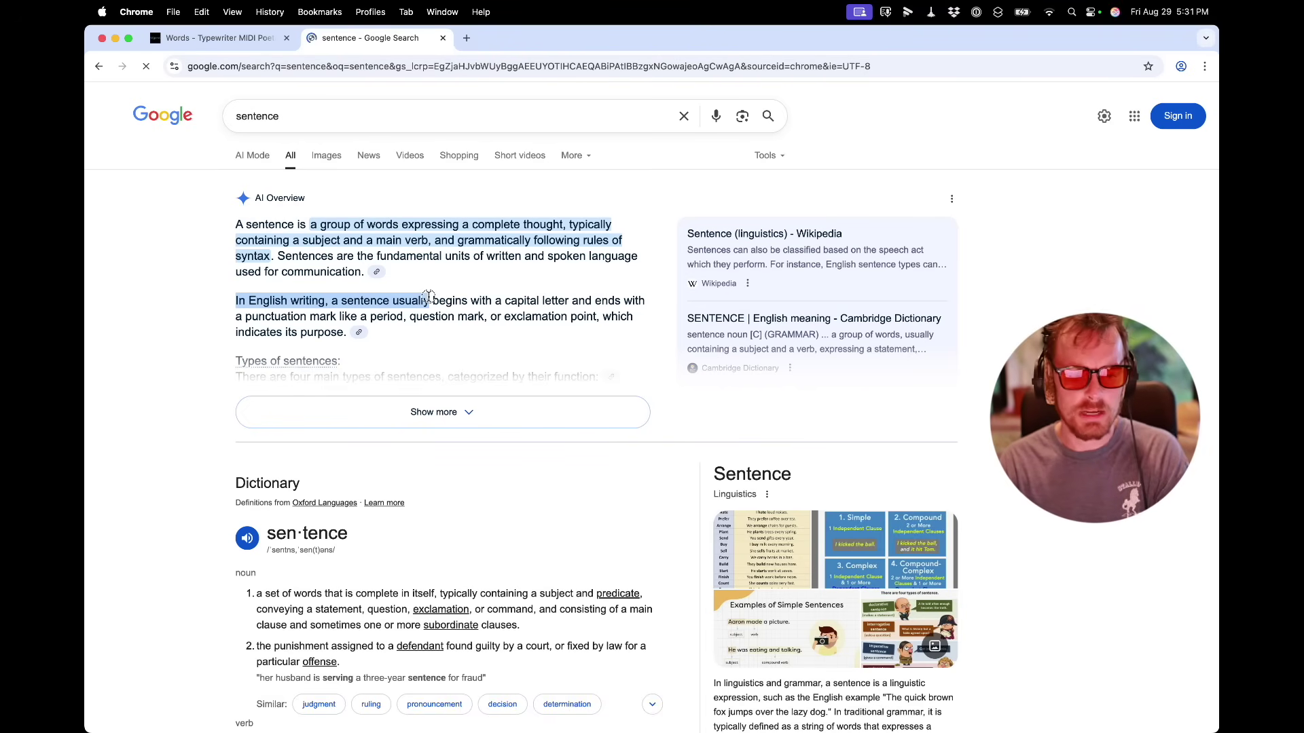
pyautogui.press('super+w')
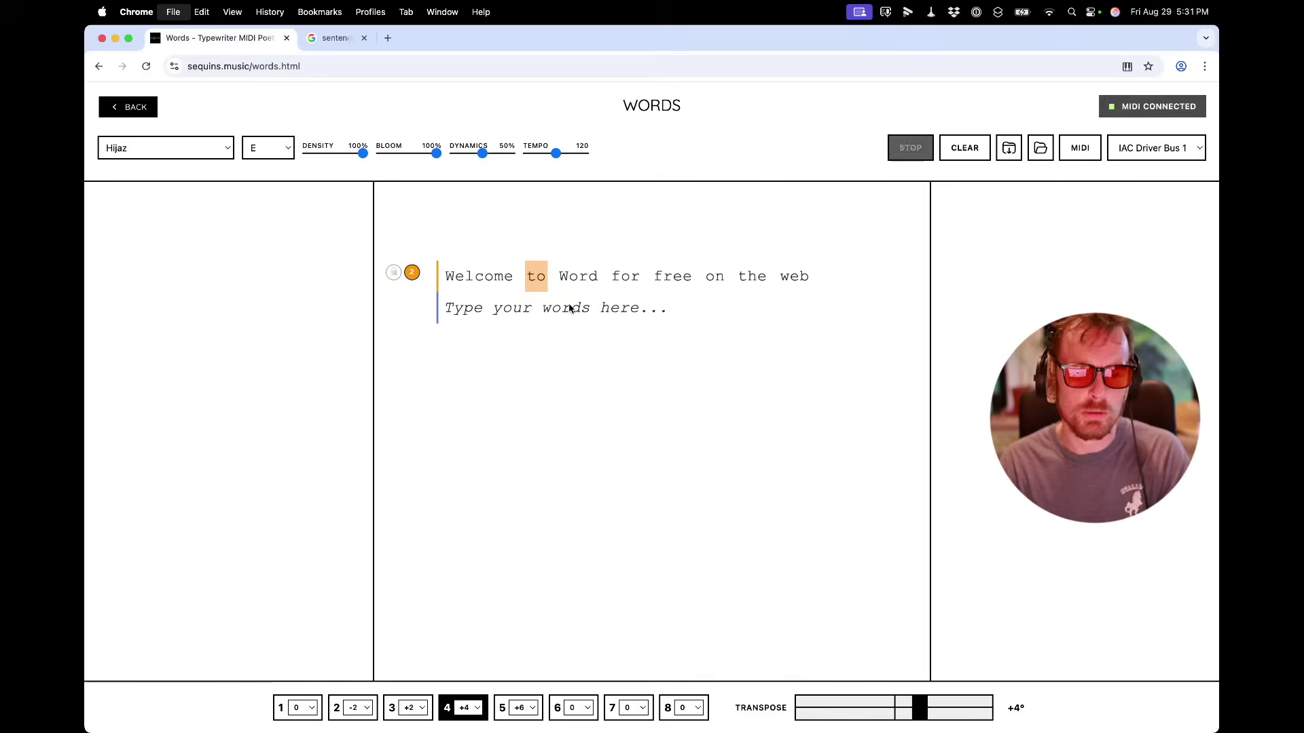
pyautogui.write('/1')
pyautogui.press('Return')
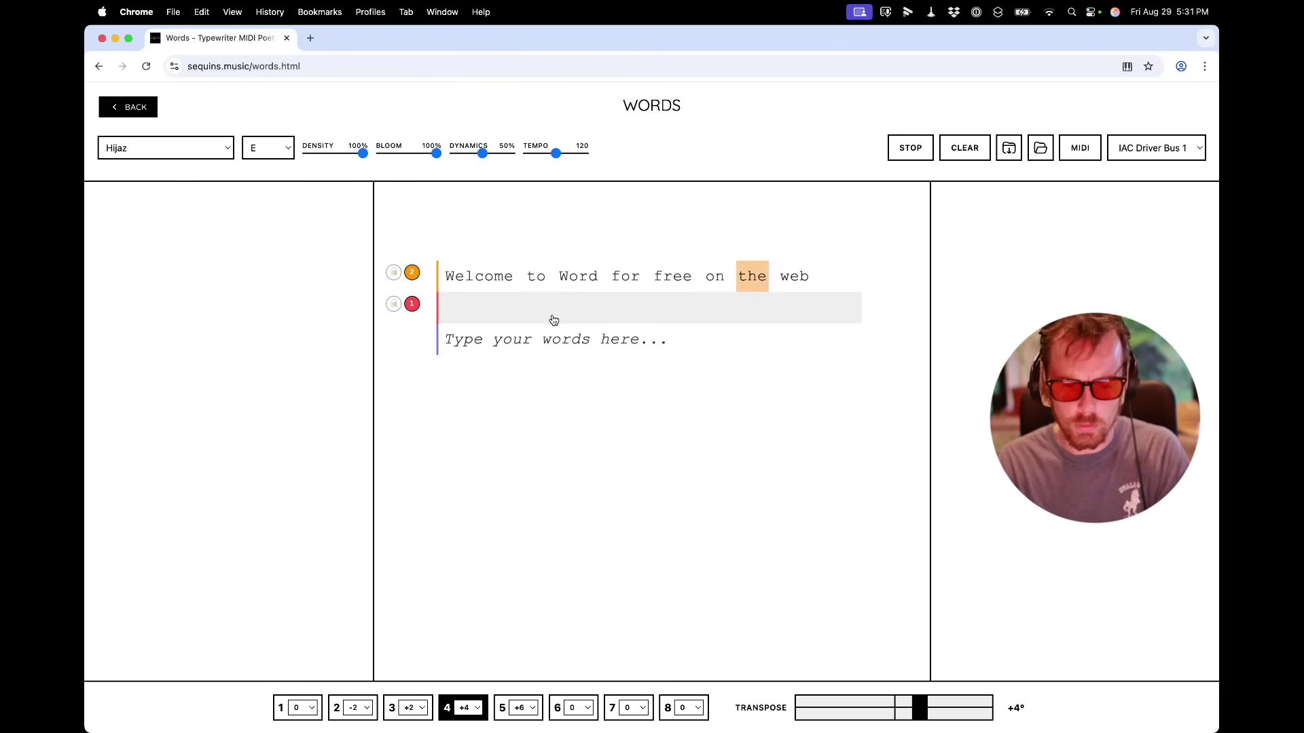
pyautogui.press('super+v')
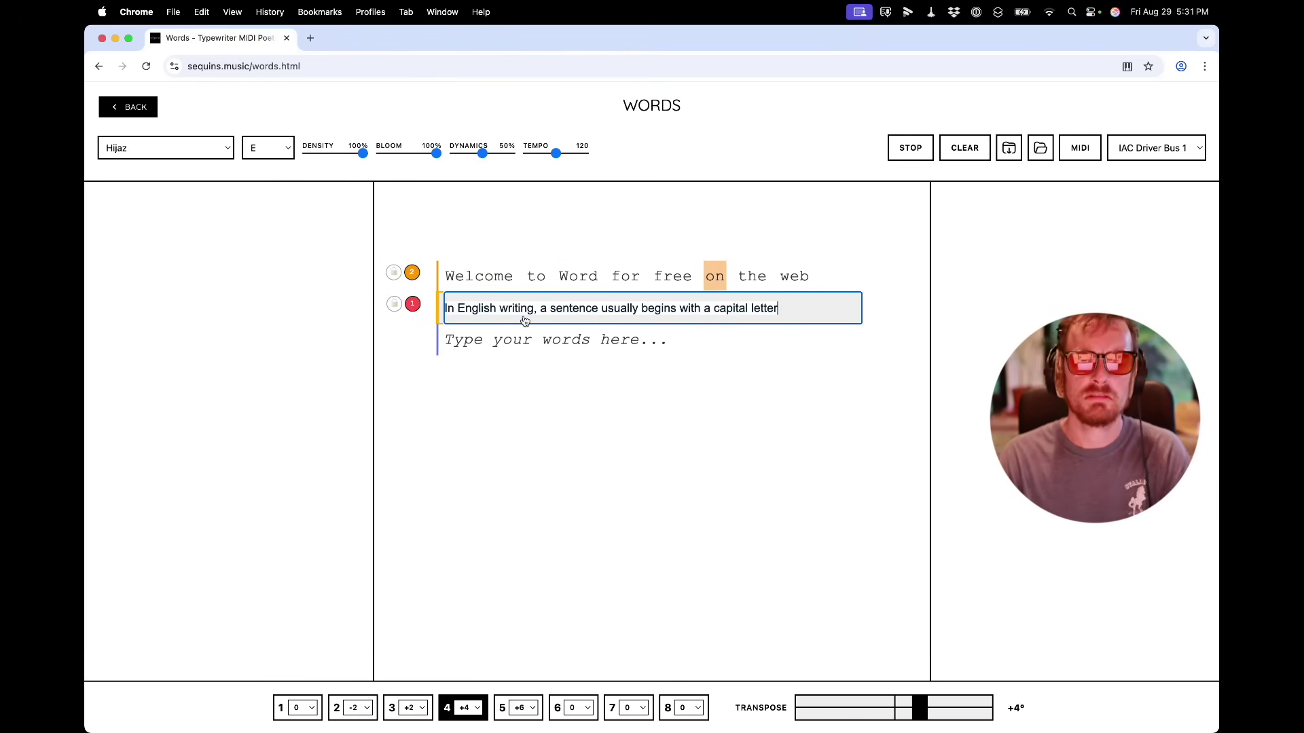
pyautogui.press('Return')
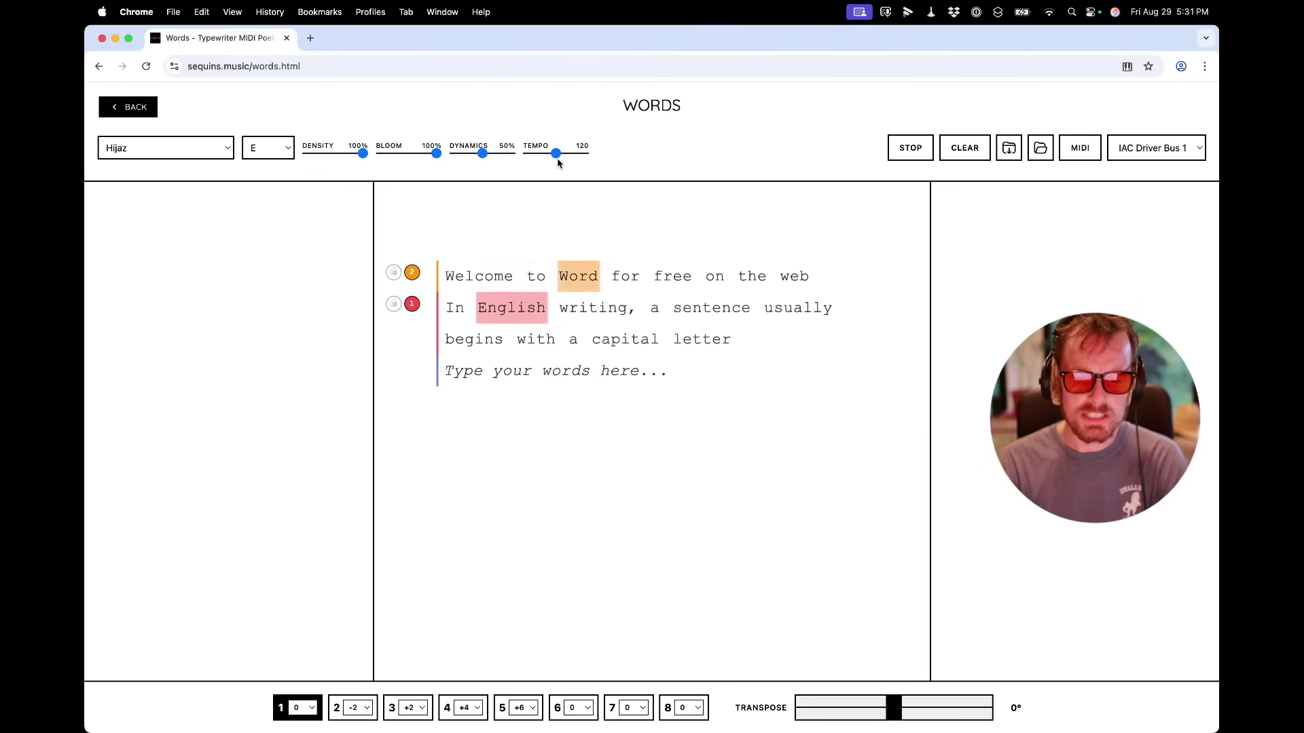
# Step: Set the Words tempo to 126 and restart the playback of both lines
pyautogui.moveTo(556, 153); pyautogui.dragTo(560, 154)
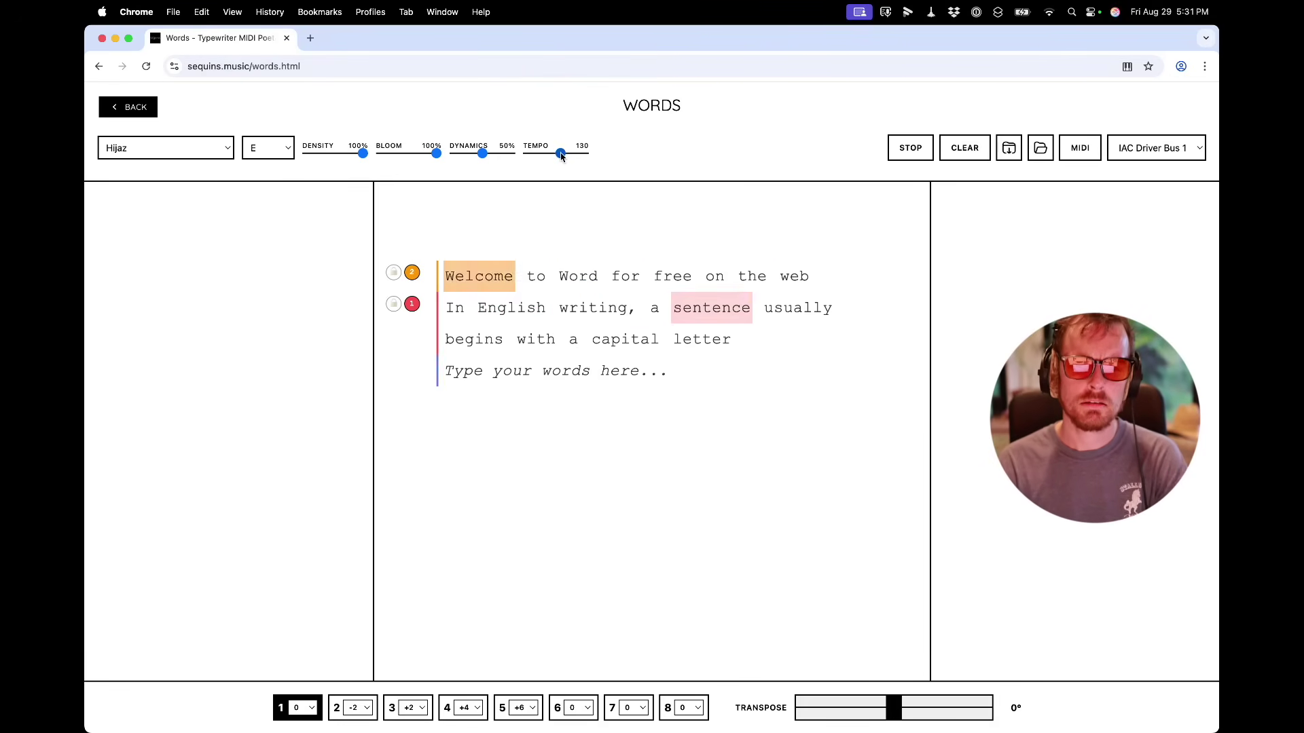
pyautogui.click(910, 148)
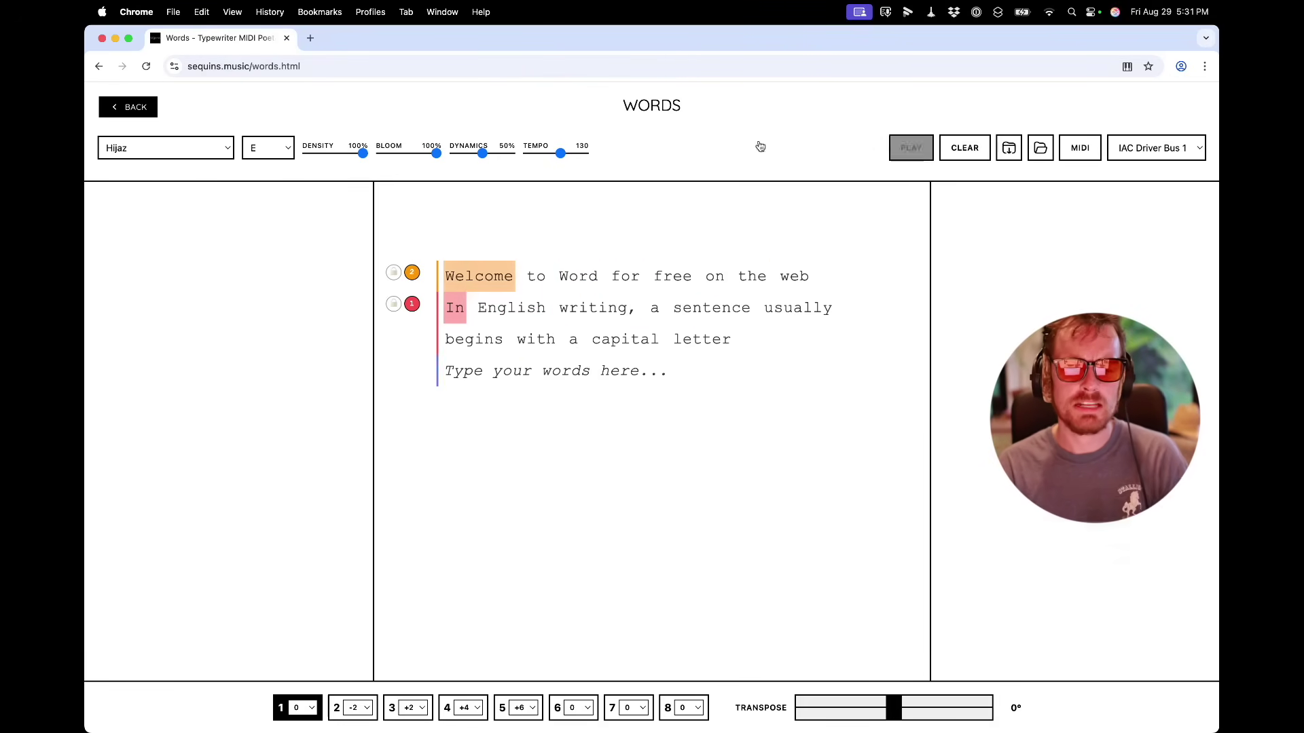
pyautogui.moveTo(558, 153); pyautogui.dragTo(556, 154)
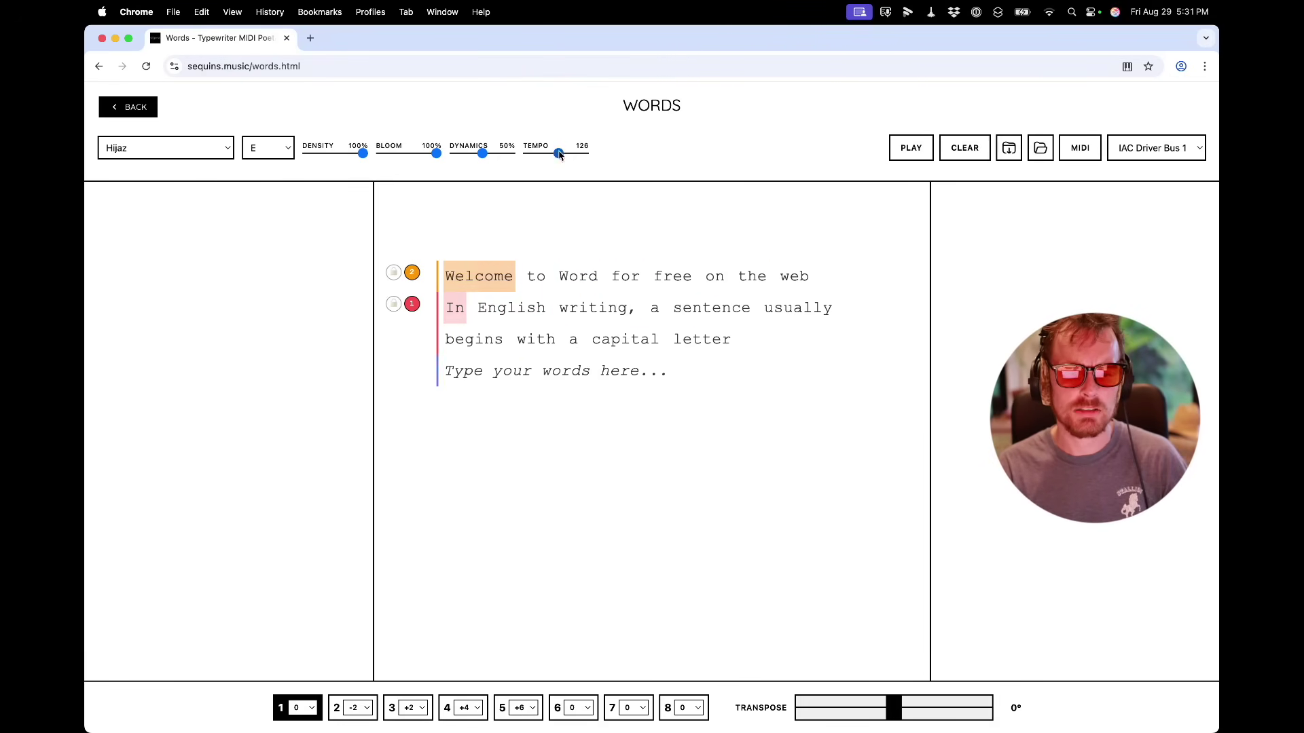
pyautogui.click(922, 156)
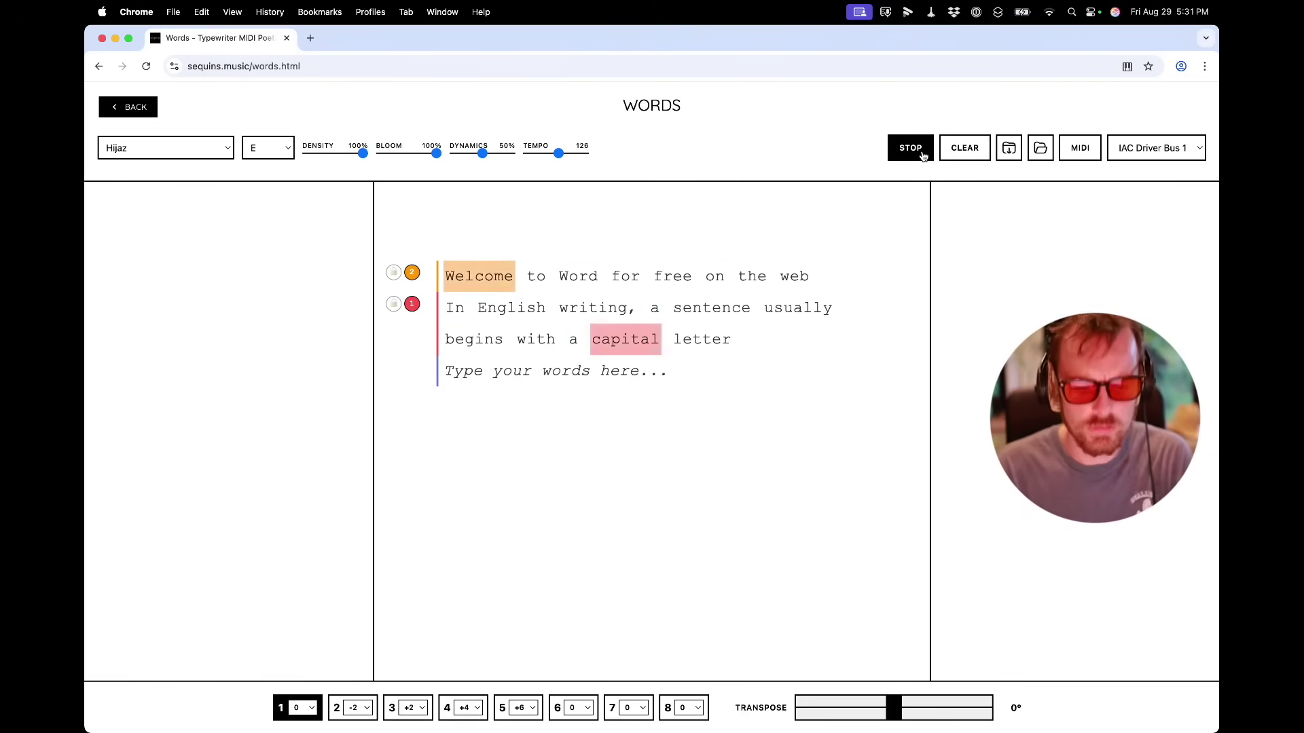
# Step: Switch to Bitwig Studio and add an LFO modulator with a 32nd note timebase to the Pluck track's Polymer
pyautogui.press('super+Tab')
pyautogui.click(238, 148)
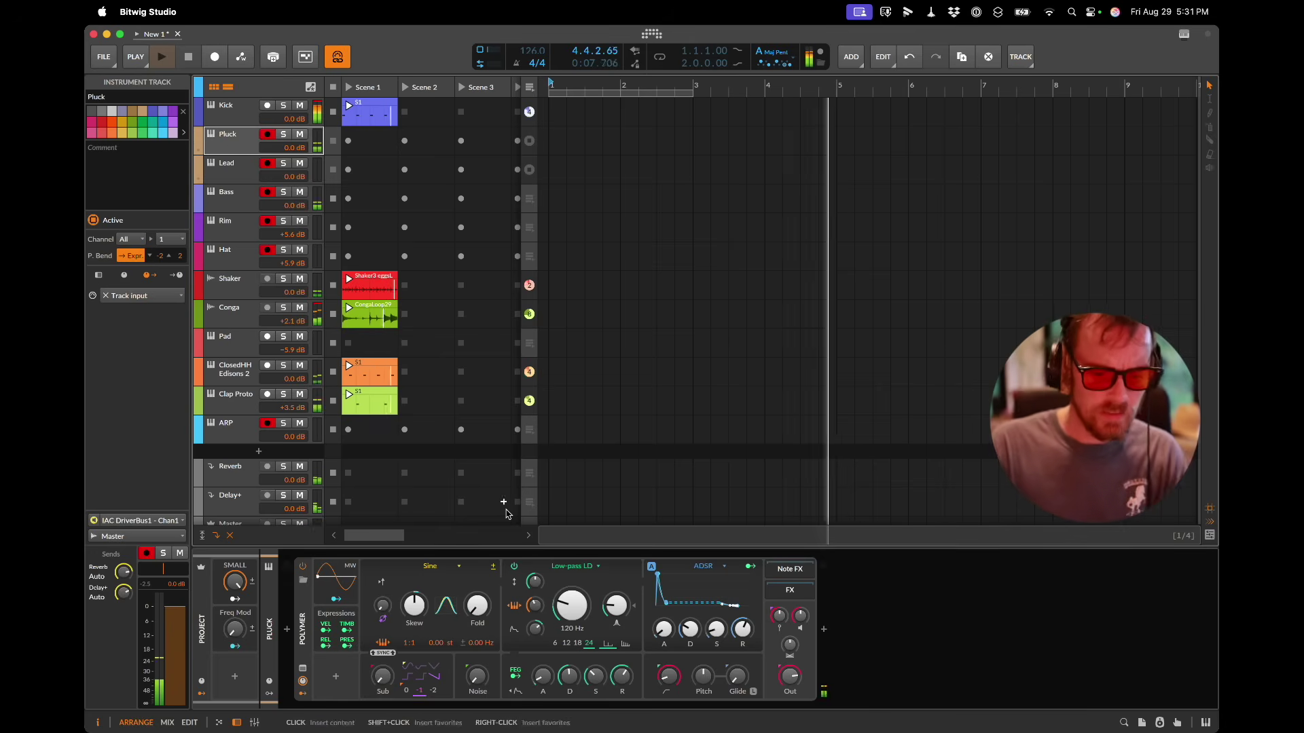
pyautogui.click(337, 681)
pyautogui.write('lfo')
pyautogui.press('Return')
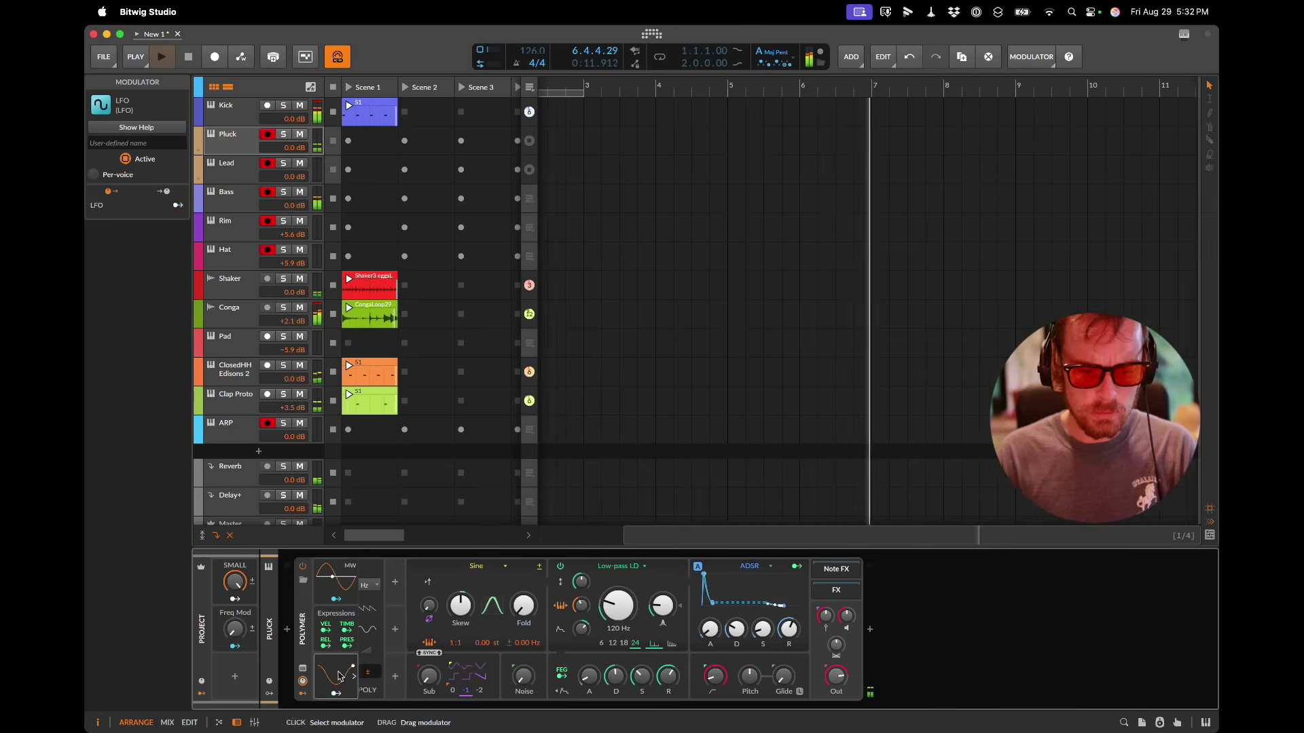
pyautogui.click(436, 585)
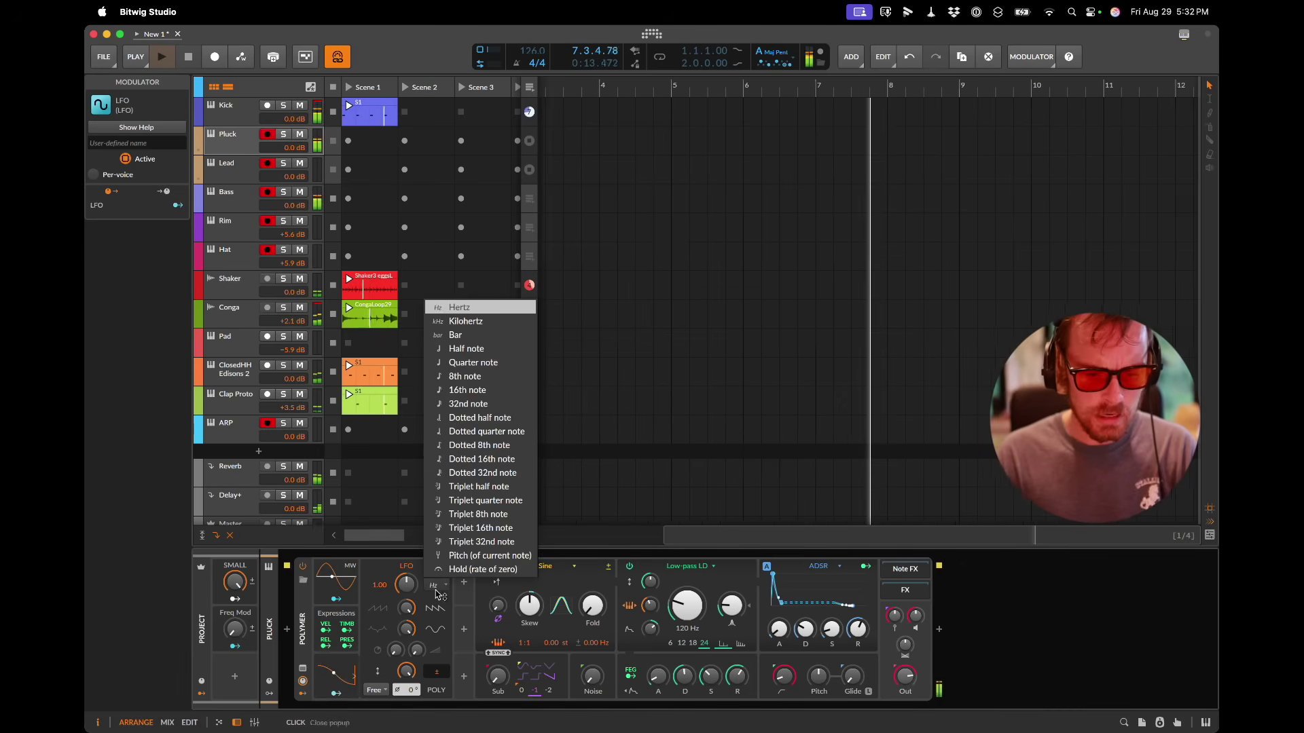
pyautogui.click(486, 405)
# Step: Modulate Polymer's filter cutoff by 38 semitones with the LFO and set the LFO's trigger mode to Sync
pyautogui.click(335, 693)
pyautogui.moveTo(687, 605); pyautogui.dragTo(692, 611)
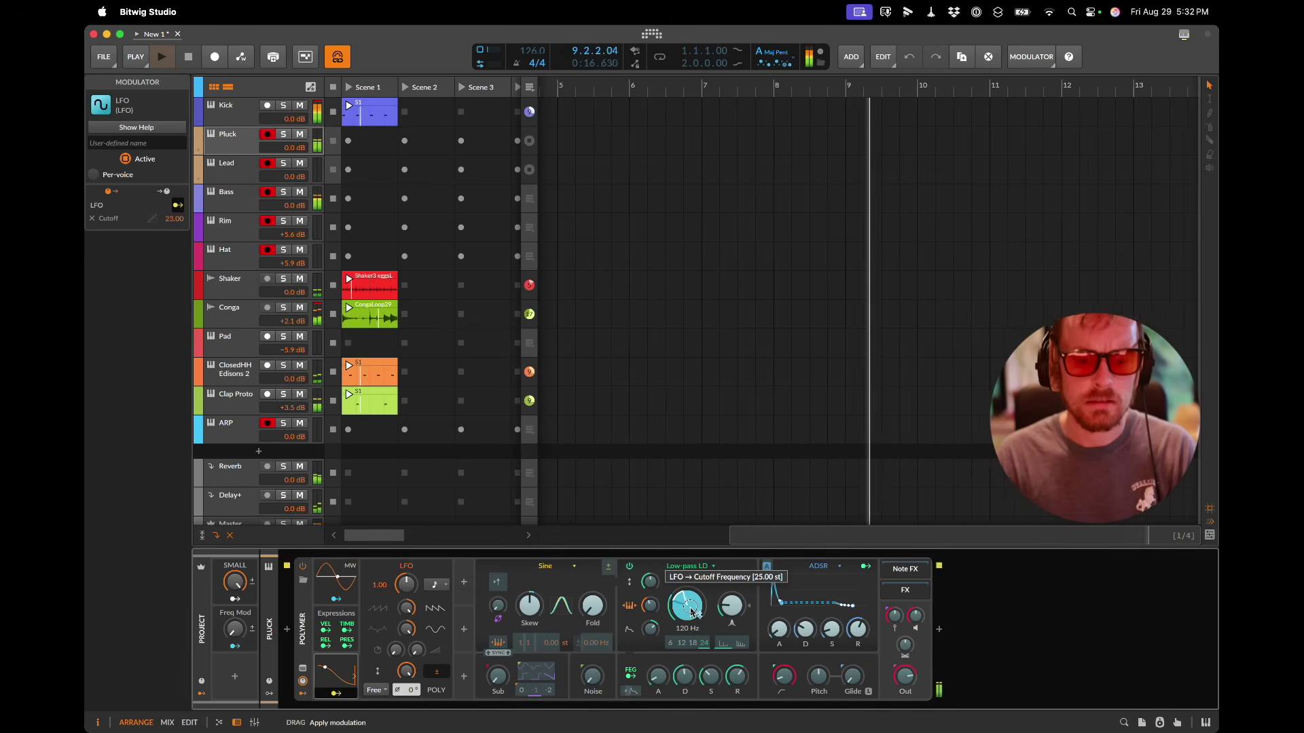
pyautogui.click(511, 672)
pyautogui.click(378, 691)
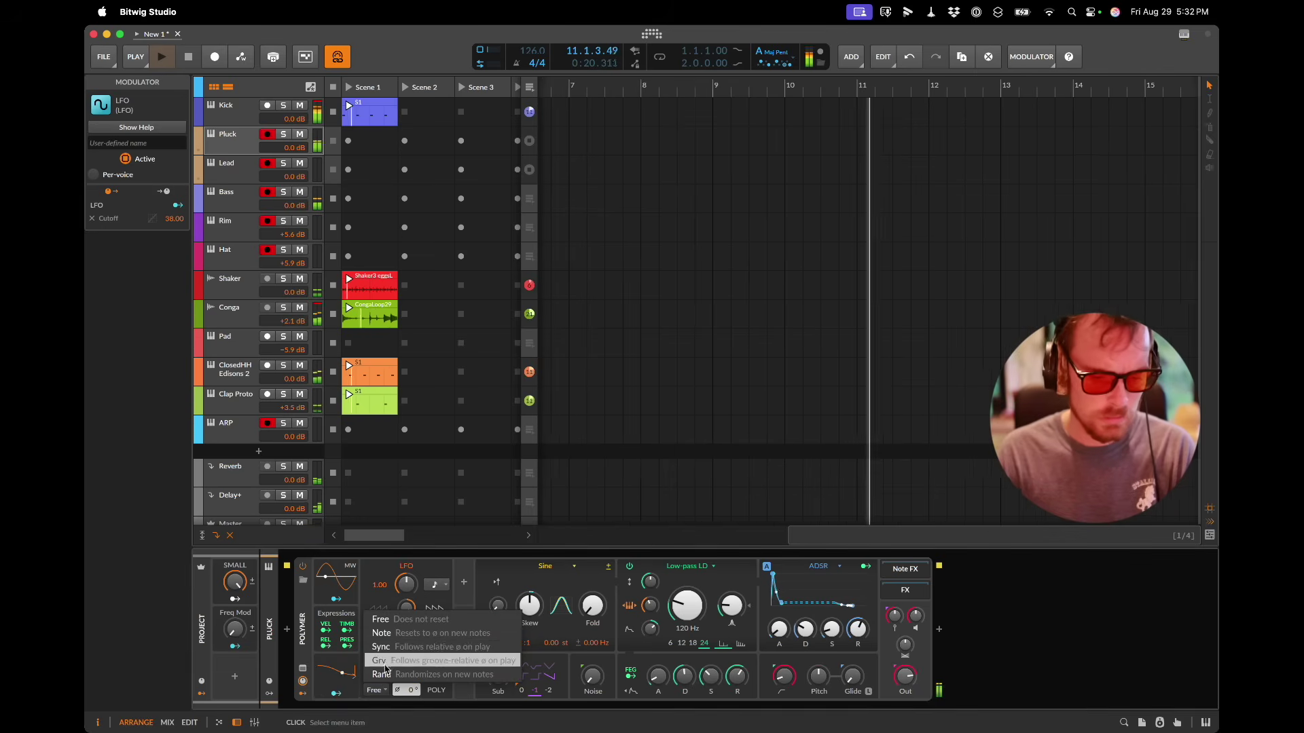
pyautogui.click(394, 643)
# Step: Map the LFO to the oscillator's Skew at 0.305 and Fold at 16.08
pyautogui.click(337, 694)
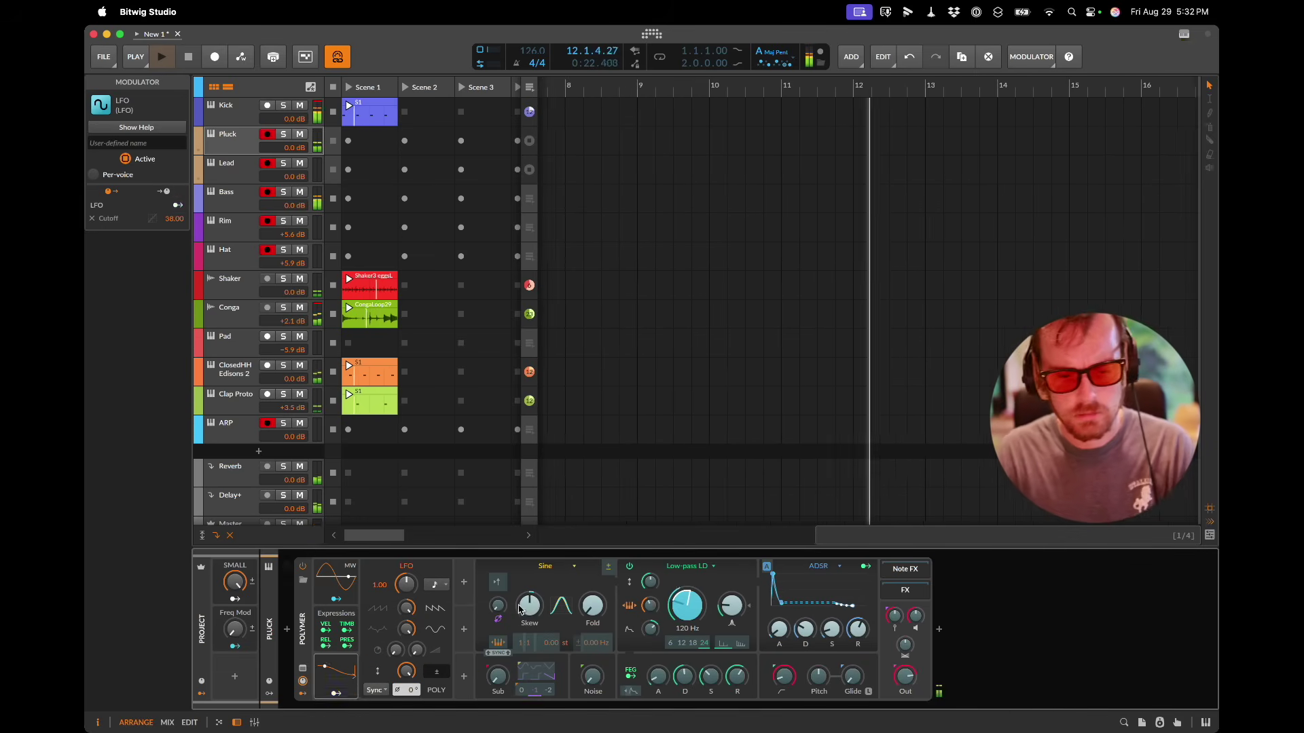
pyautogui.moveTo(530, 605); pyautogui.dragTo(530, 592)
pyautogui.click(591, 607)
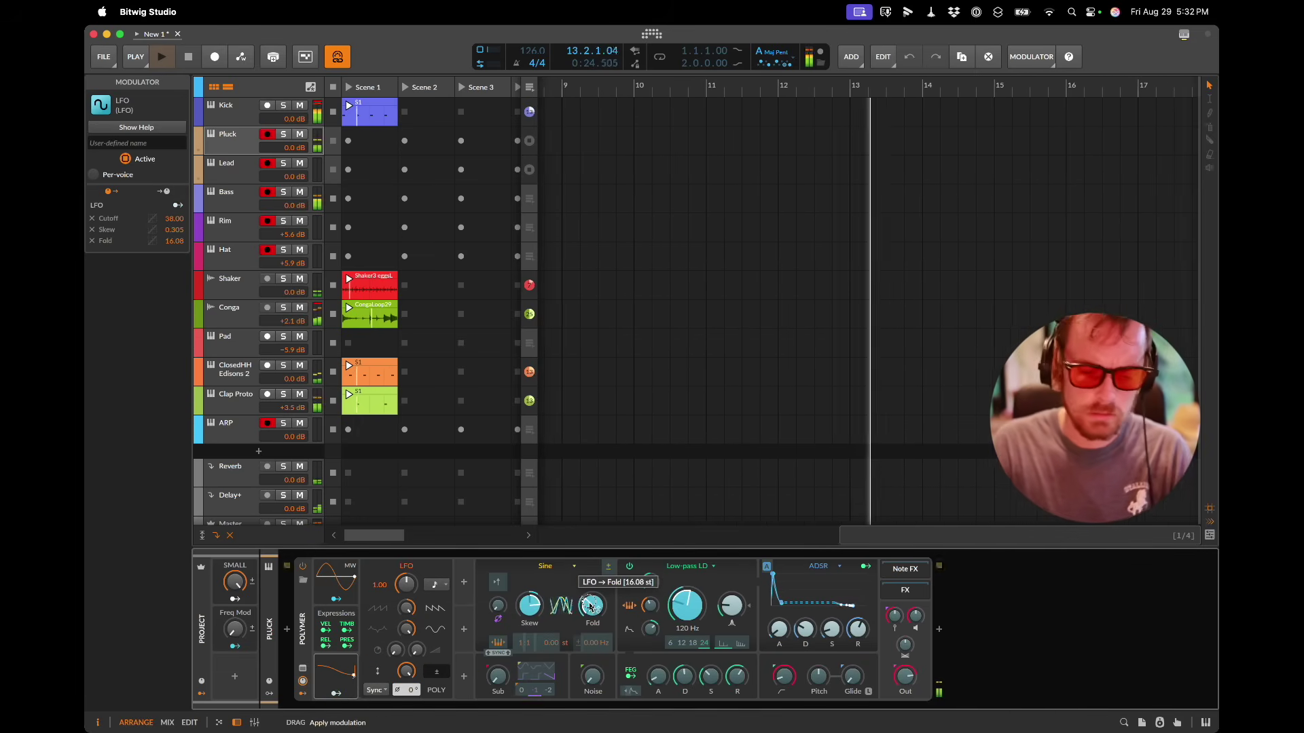
pyautogui.click(441, 630)
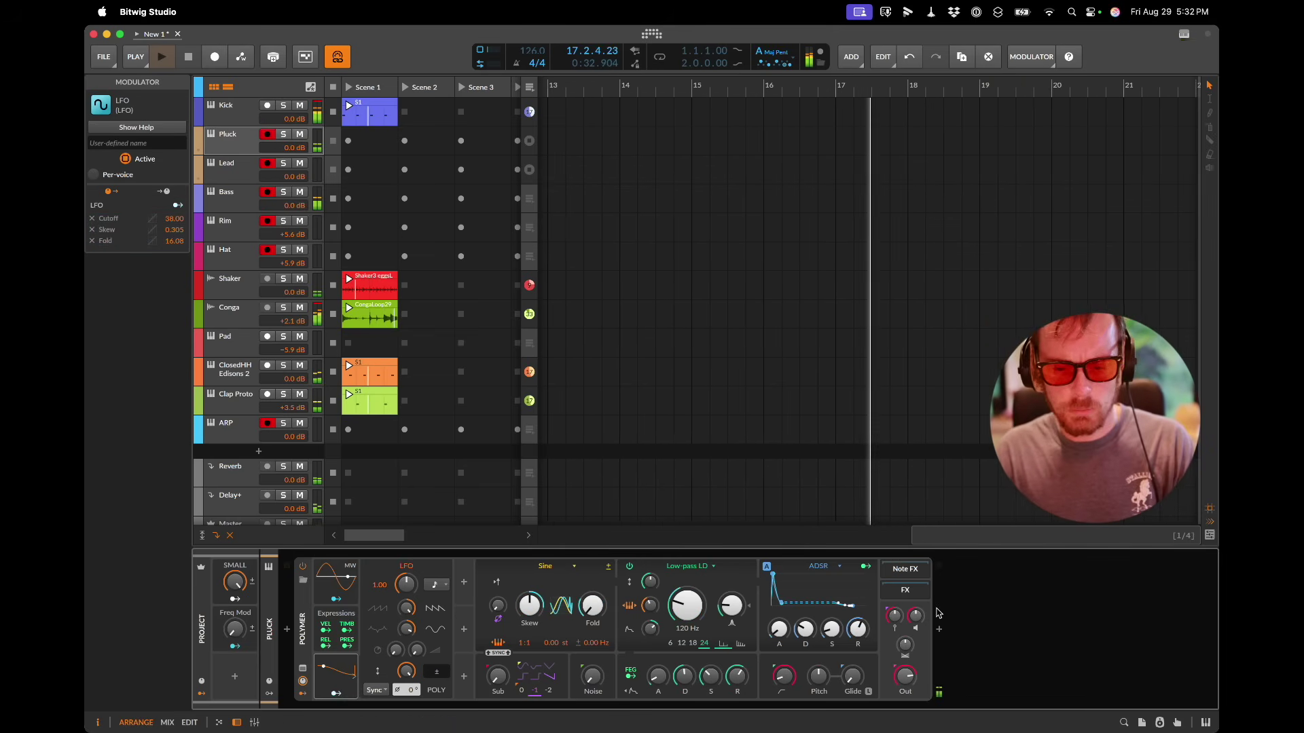
# Step: Map the LFO to Polymer's voice level at 0.190 and set its cutoff modulation amount to 22.50
pyautogui.click(335, 693)
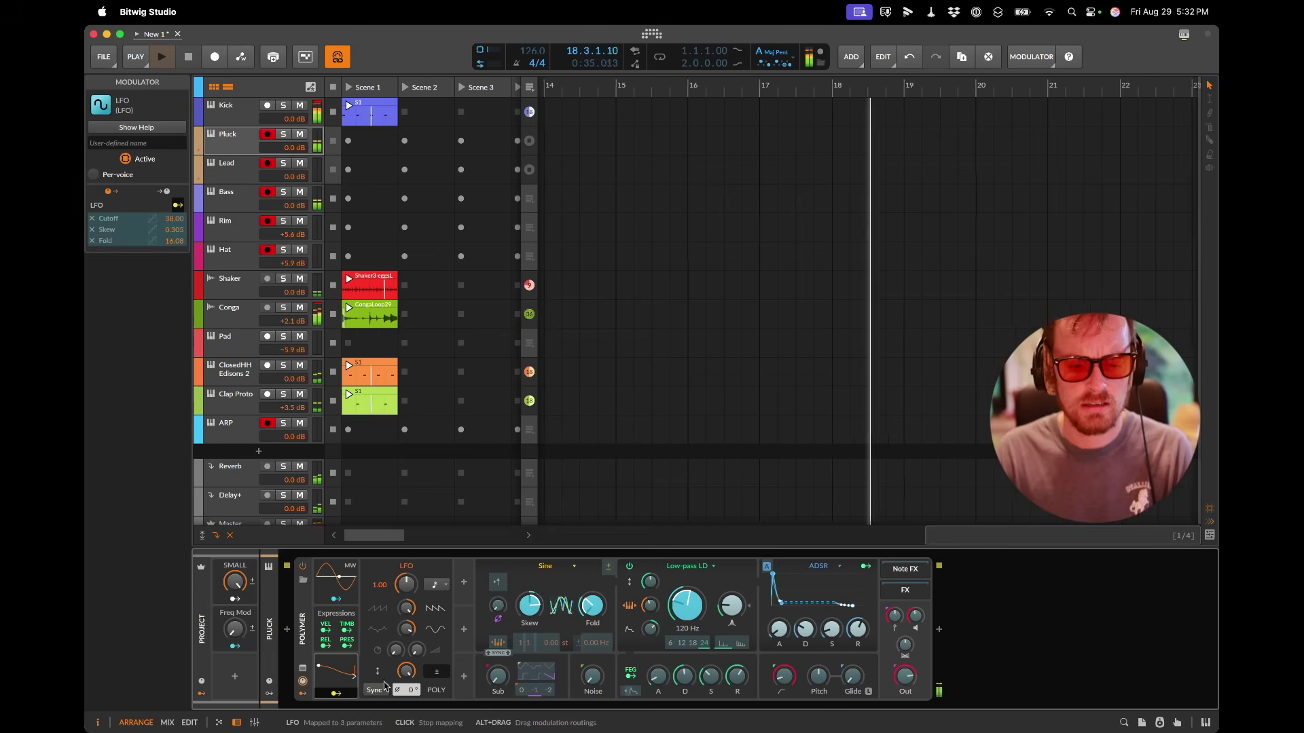
pyautogui.moveTo(915, 628); pyautogui.dragTo(916, 610)
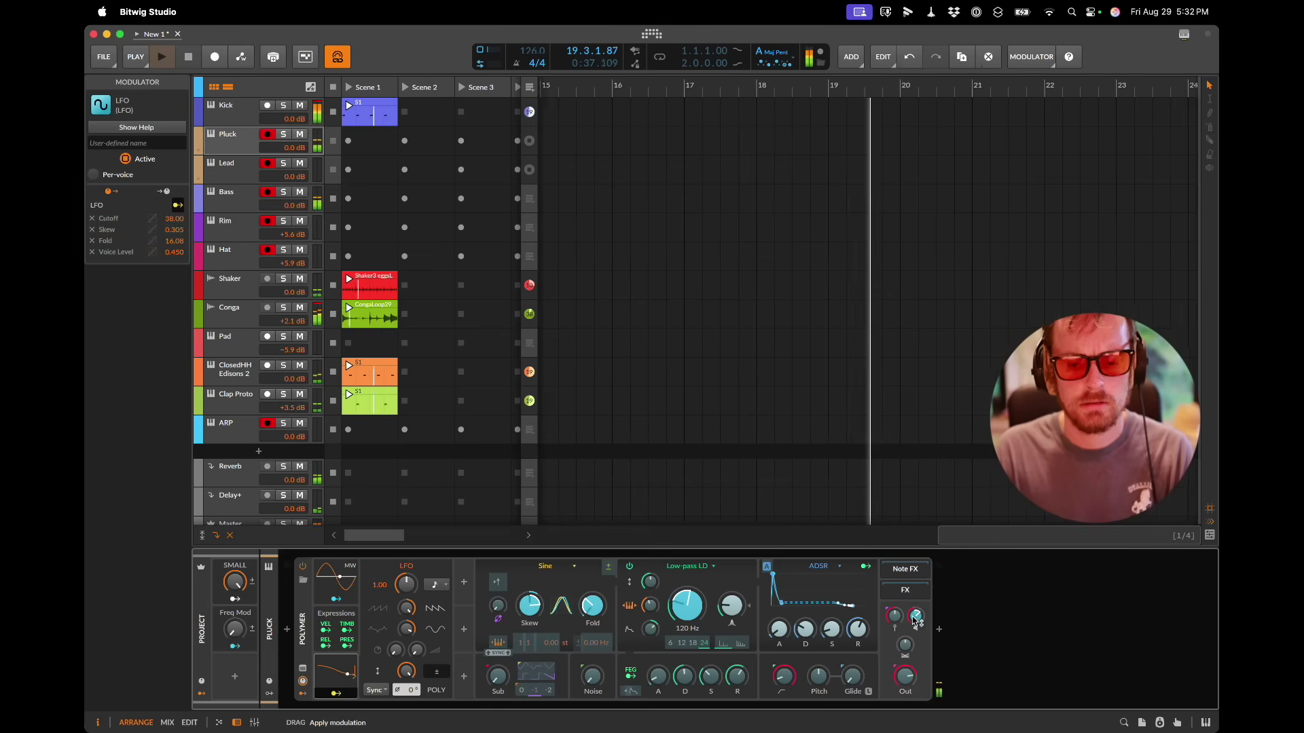
pyautogui.press('Escape')
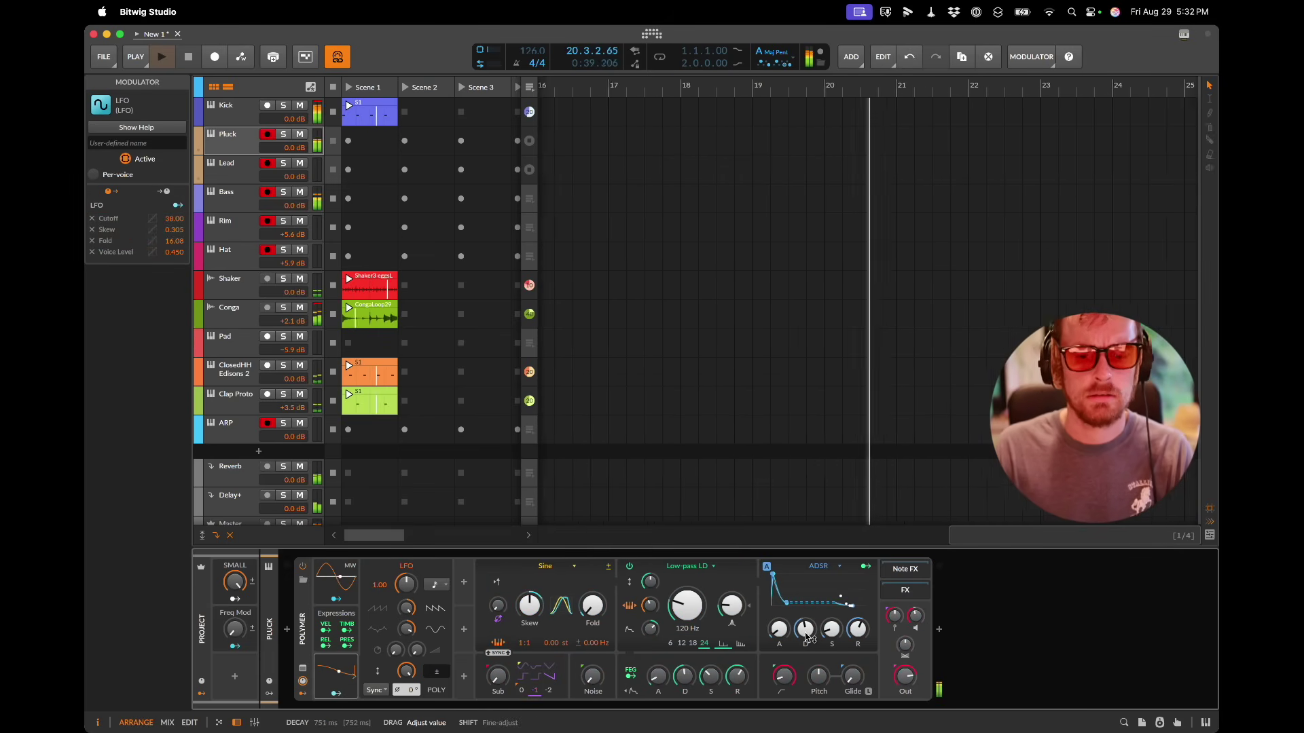
pyautogui.click(335, 693)
pyautogui.moveTo(916, 616); pyautogui.dragTo(922, 625)
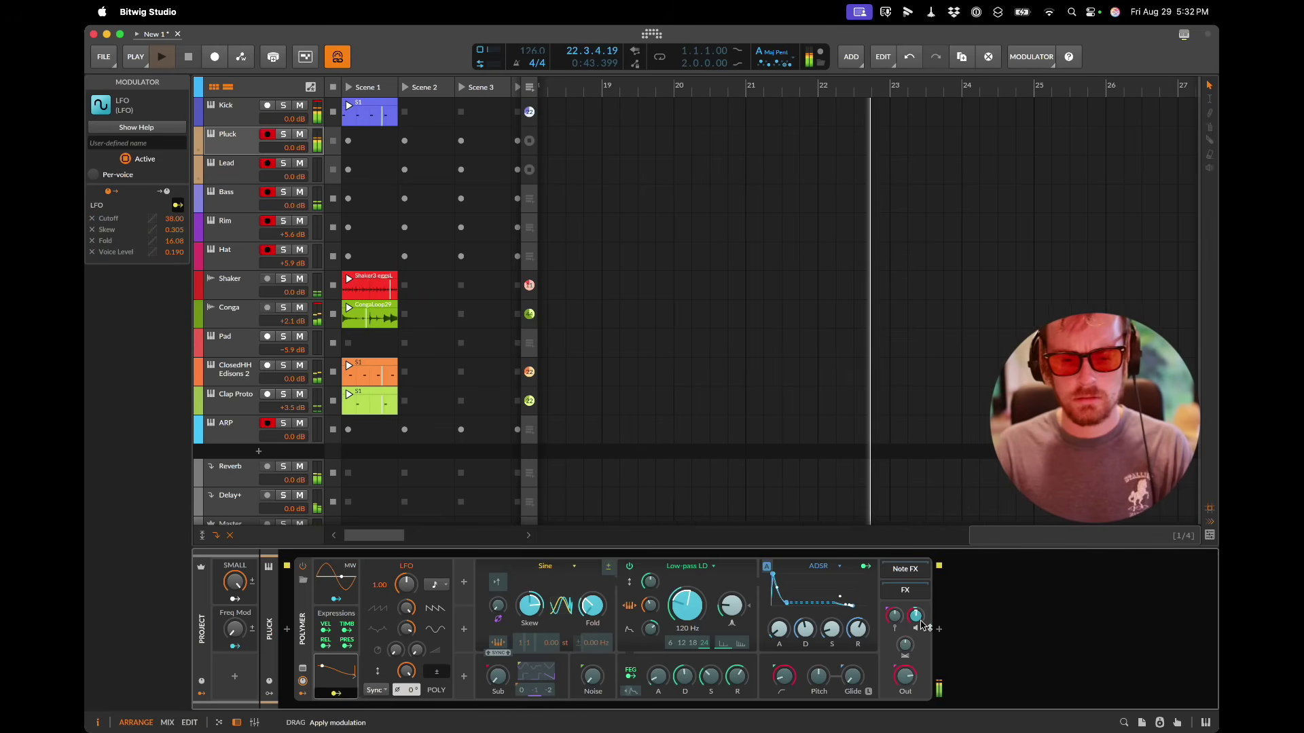
pyautogui.moveTo(670, 604); pyautogui.dragTo(685, 606)
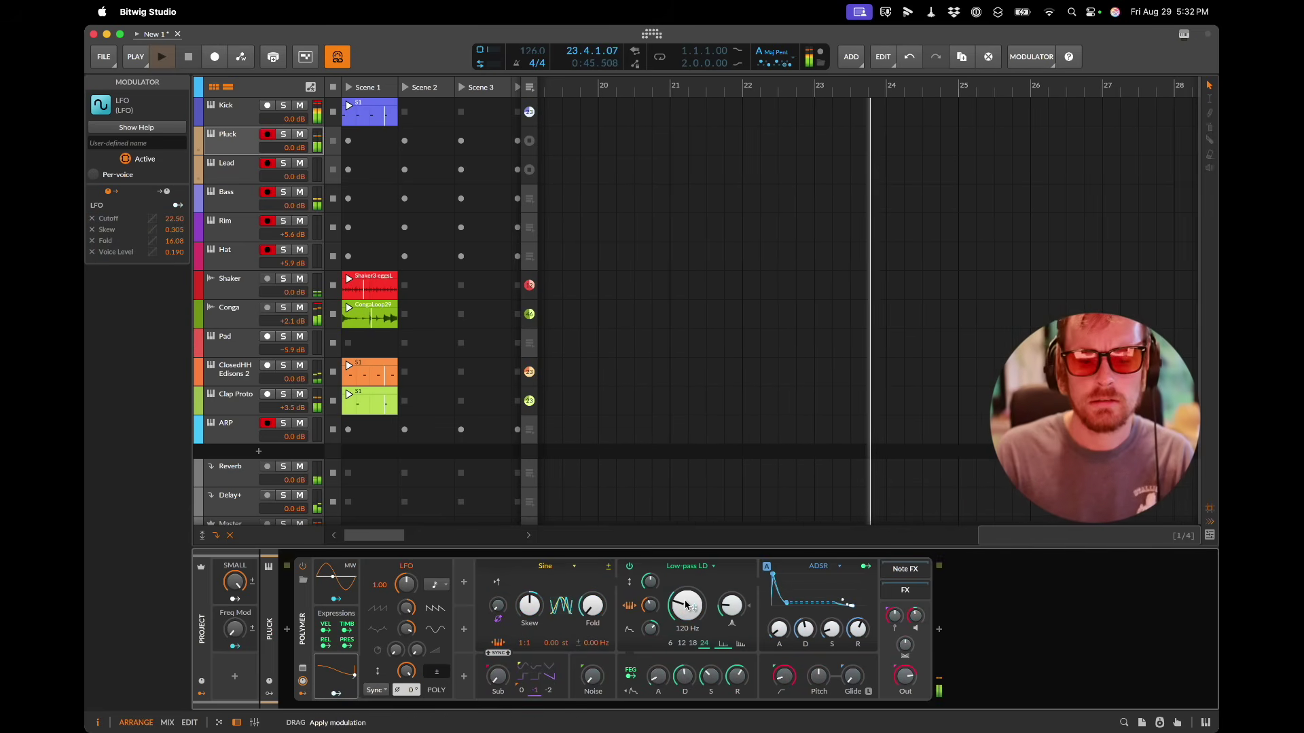
# Step: Add a Random modulator to Polymer and make the LFO per-voice
pyautogui.click(464, 582)
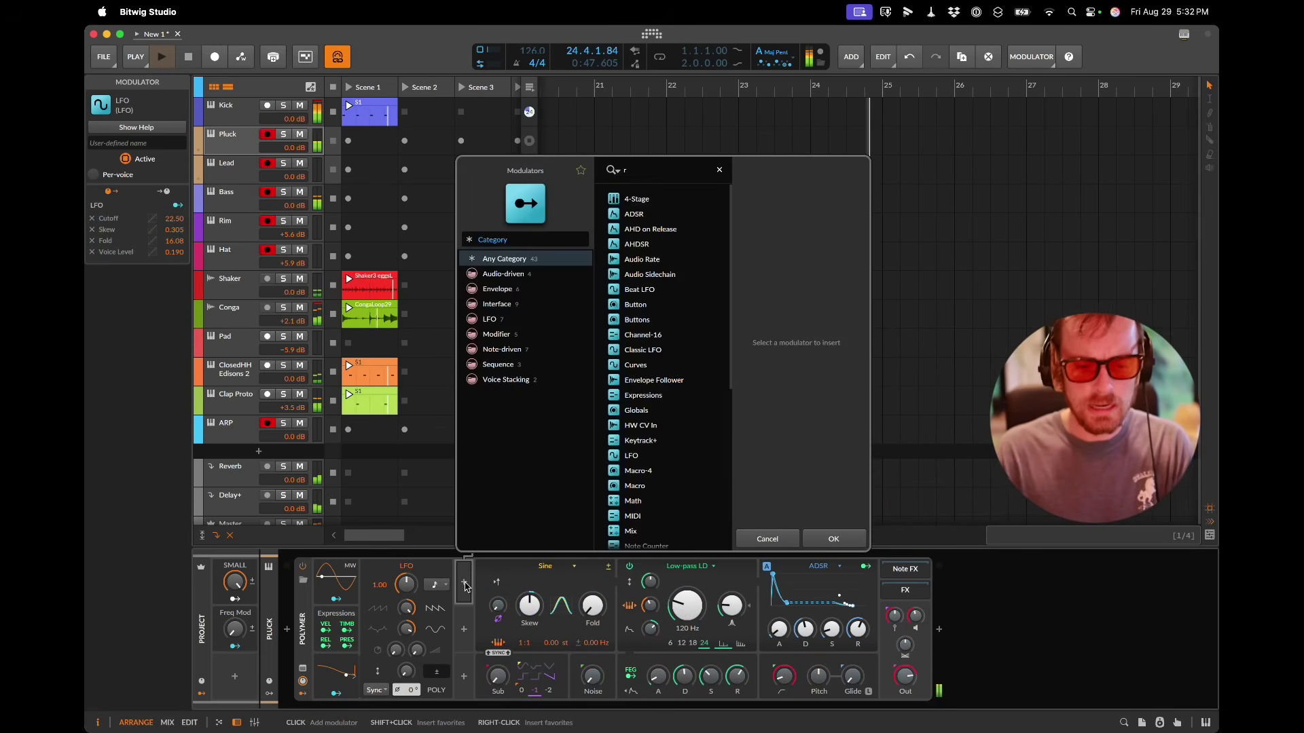
pyautogui.write('ran')
pyautogui.press('Return')
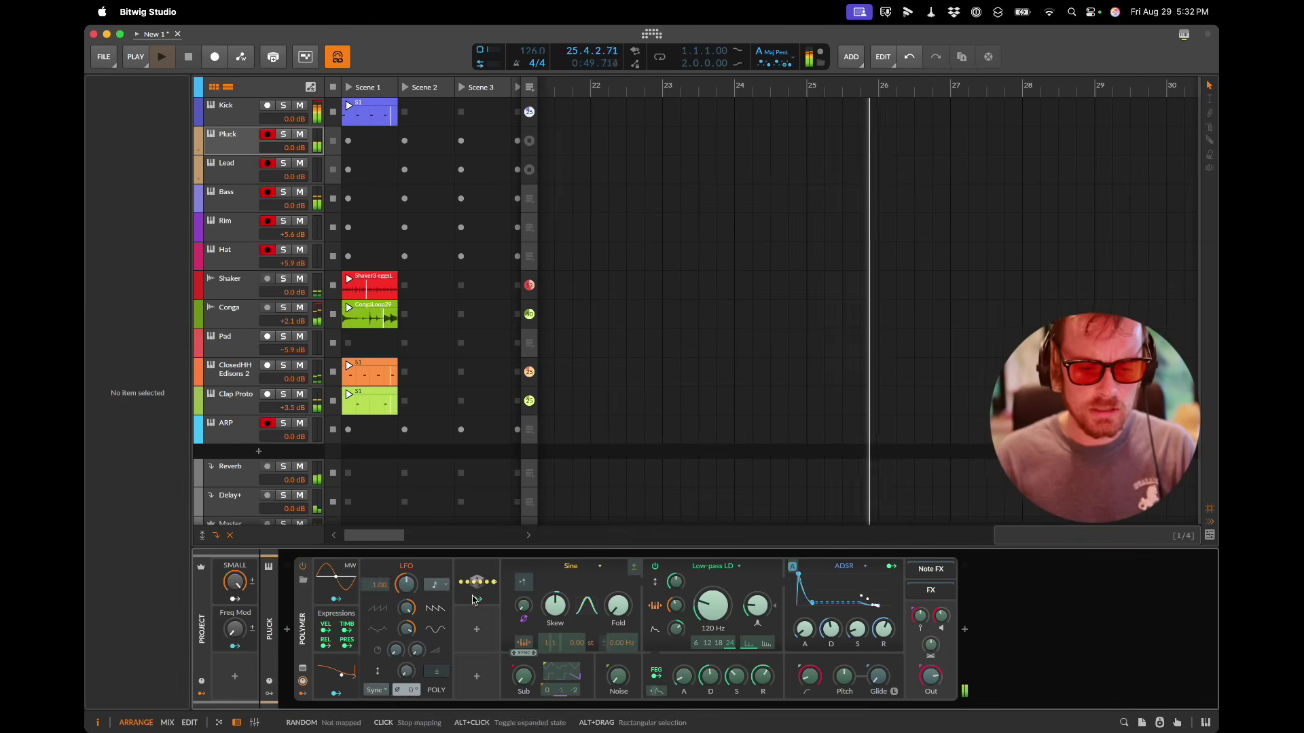
pyautogui.rightClick(328, 673)
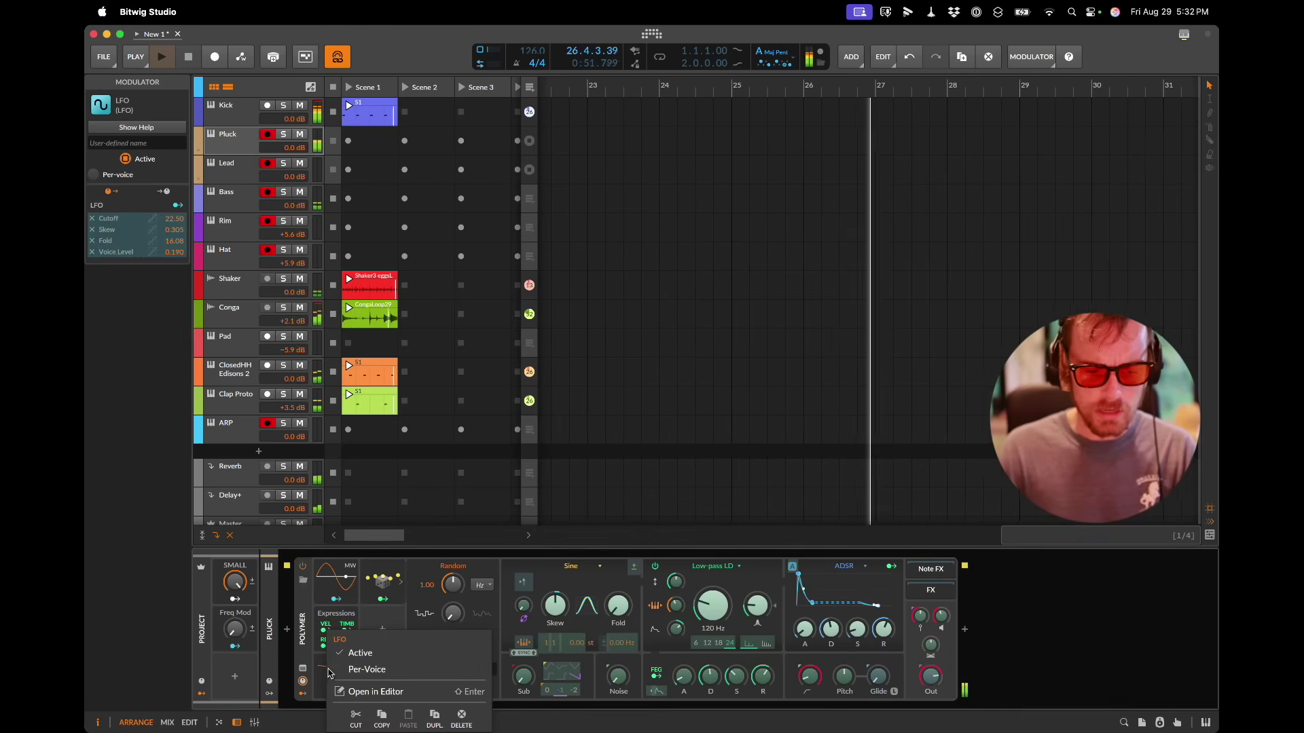
pyautogui.click(504, 588)
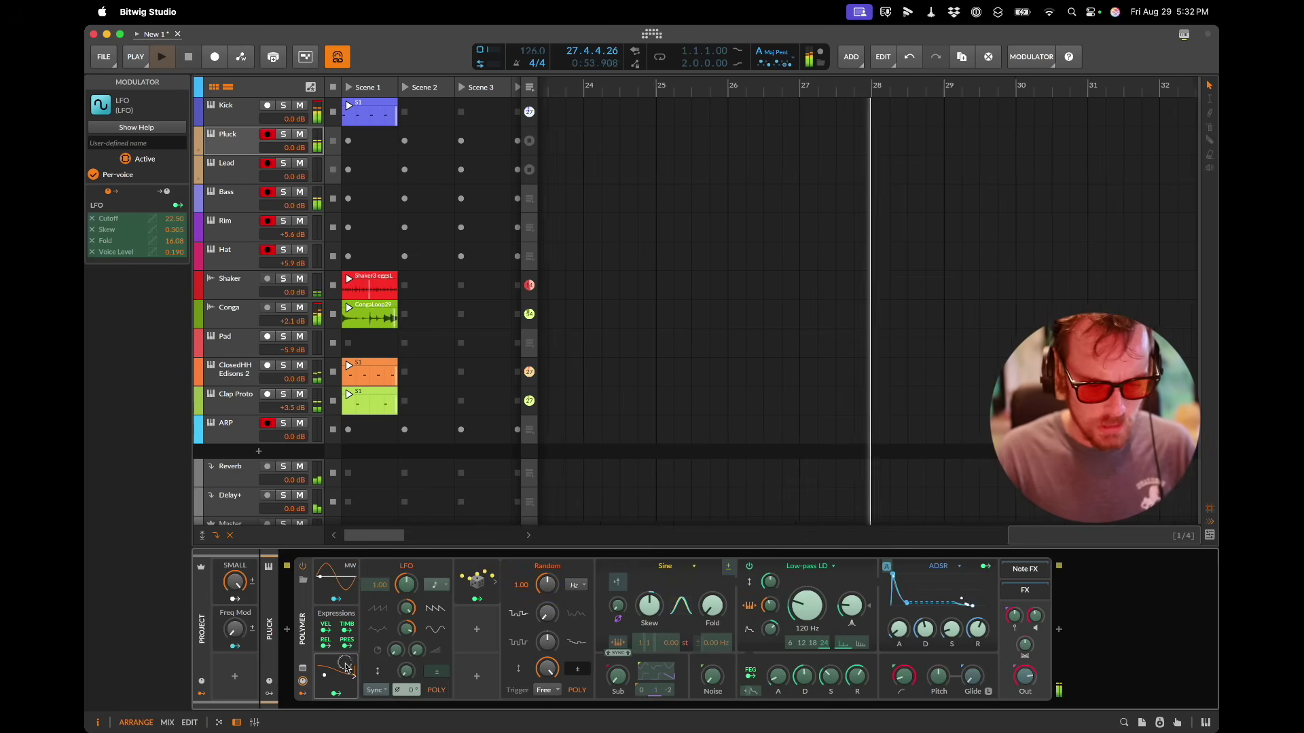
# Step: Set the Random modulator's timebase to Hold (rate of zero) and its trigger to Note
pyautogui.click(482, 585)
pyautogui.click(496, 576)
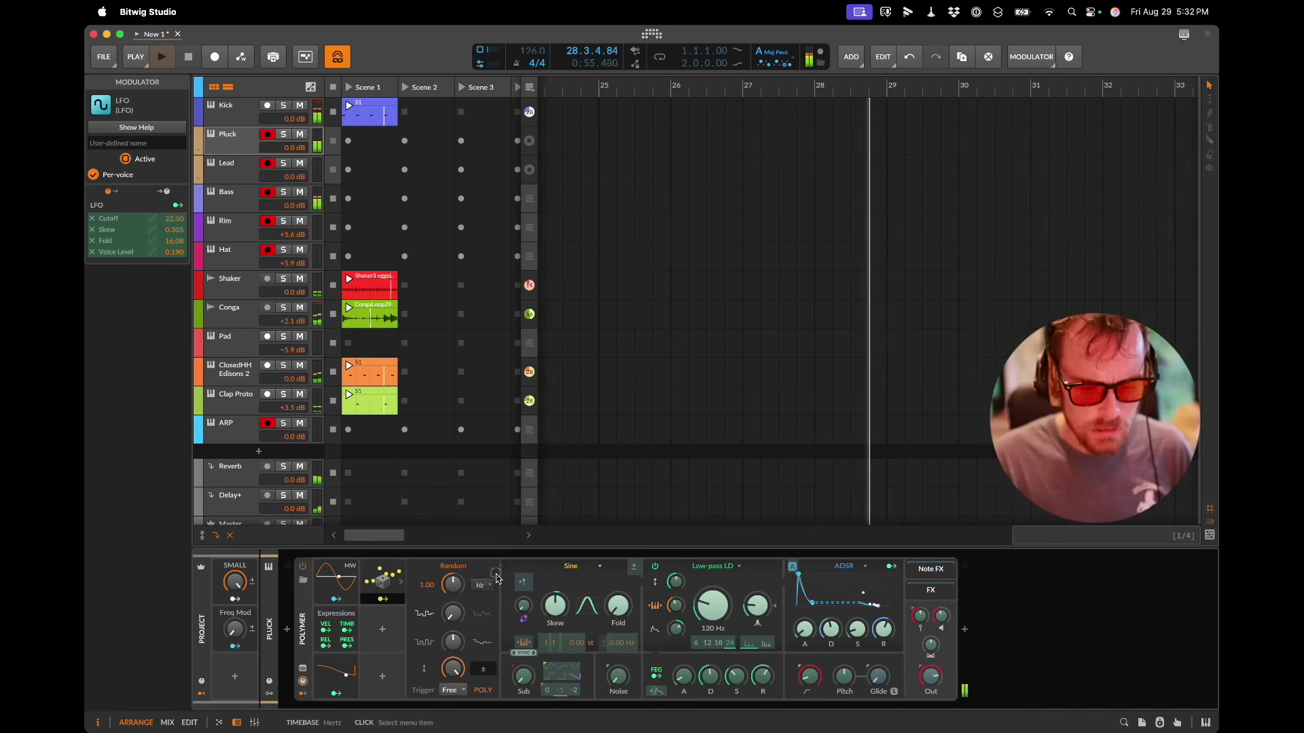
pyautogui.click(454, 690)
pyautogui.click(458, 669)
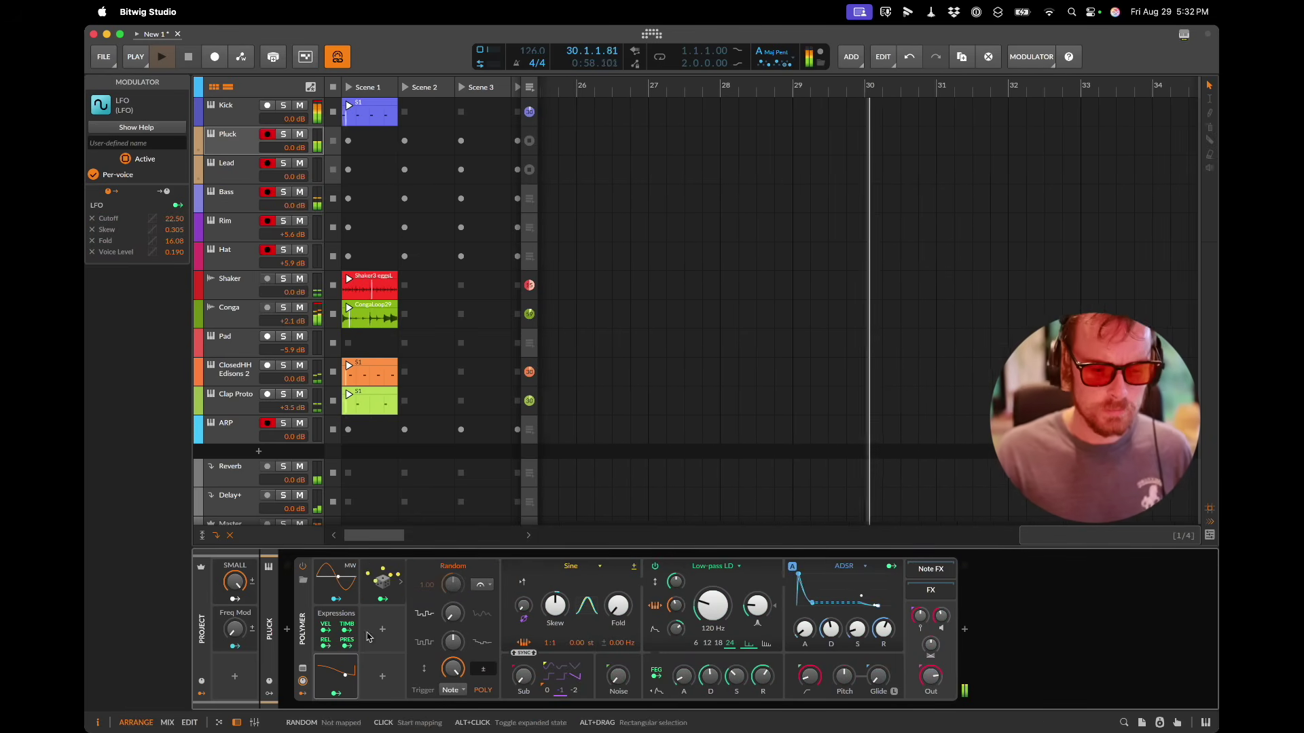
# Step: Map the Random modulator to the LFO's Amount at about 77.5%
pyautogui.click(337, 682)
pyautogui.click(476, 600)
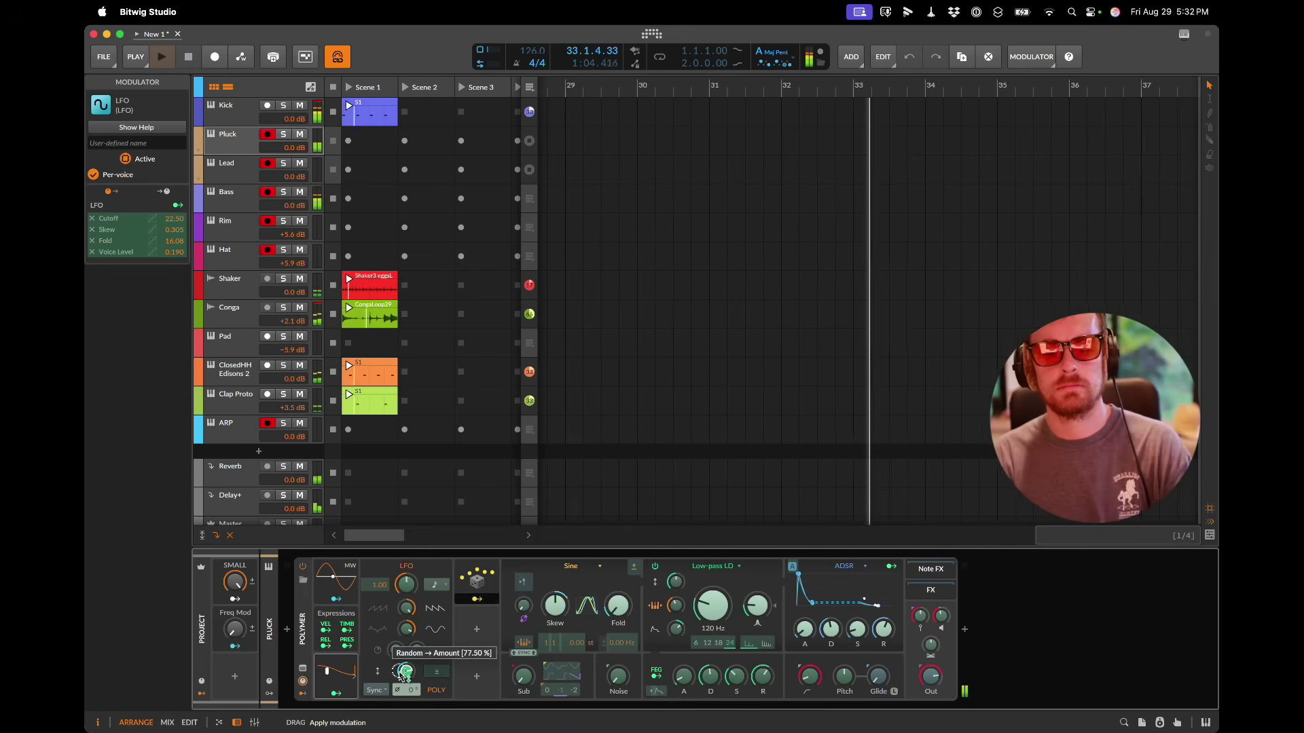
pyautogui.press('Escape')
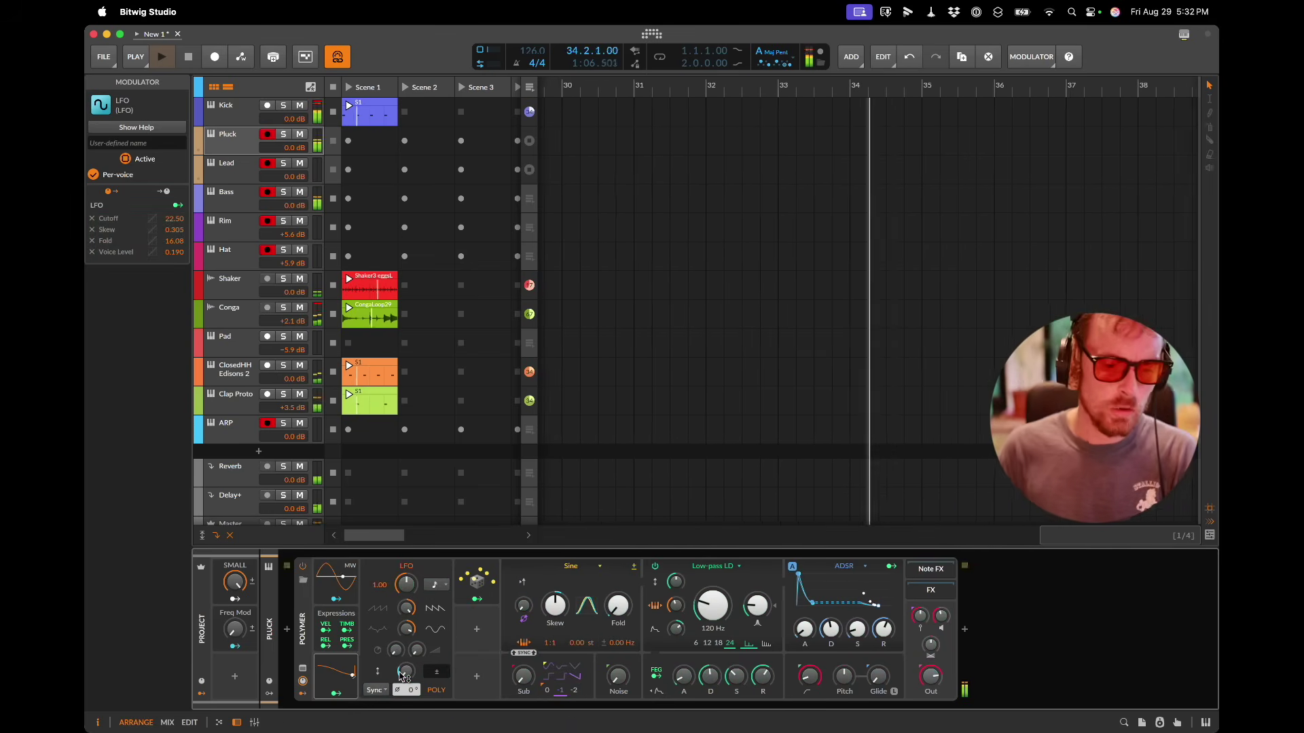
# Step: Select the Pad track and check its note input options
pyautogui.click(246, 344)
pyautogui.click(139, 523)
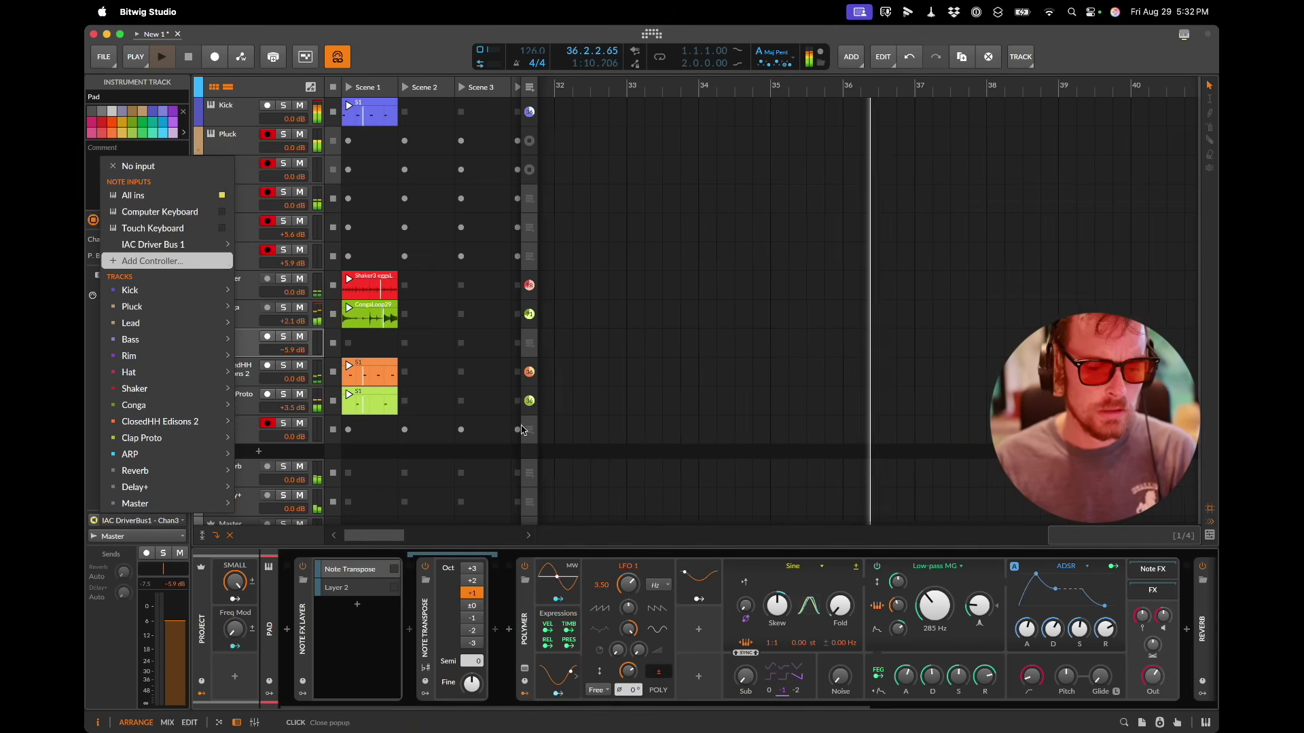
pyautogui.click(626, 483)
# Step: Switch to Chrome and search the web for "hijaz" in a new tab
pyautogui.press('super+Tab')
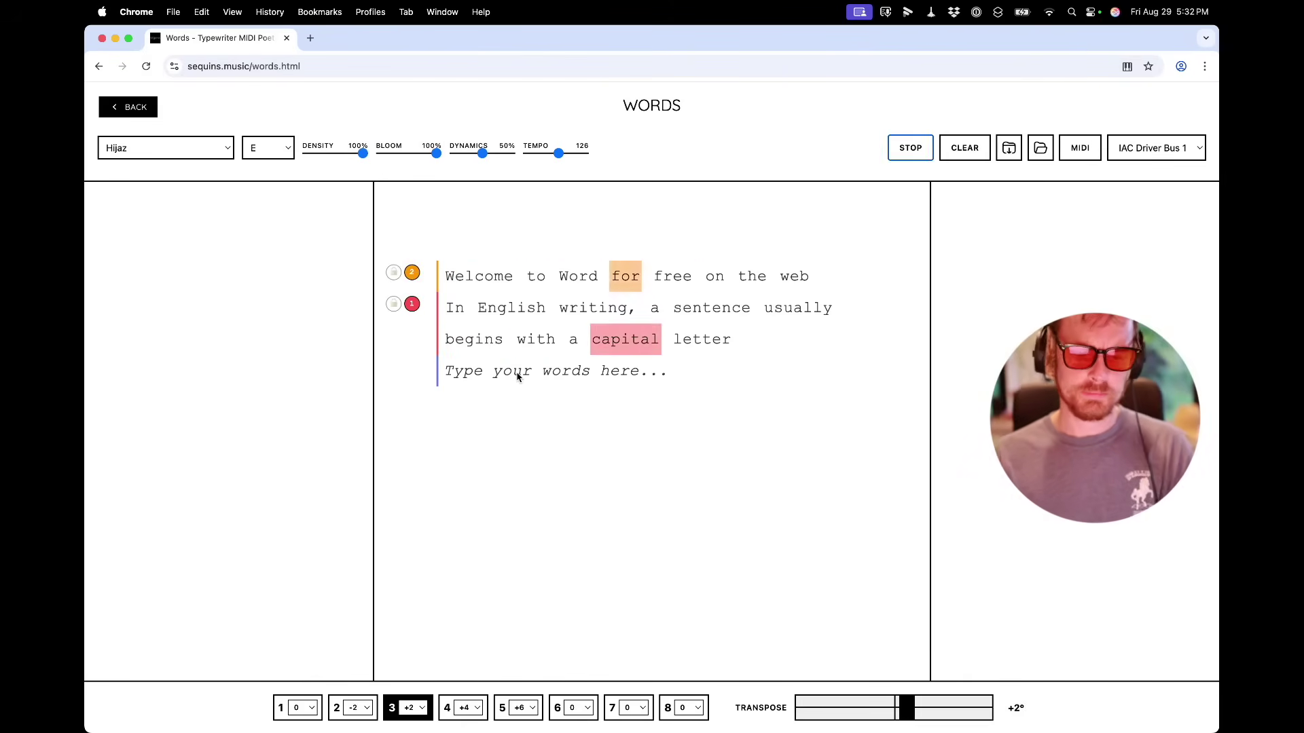
pyautogui.click(517, 372)
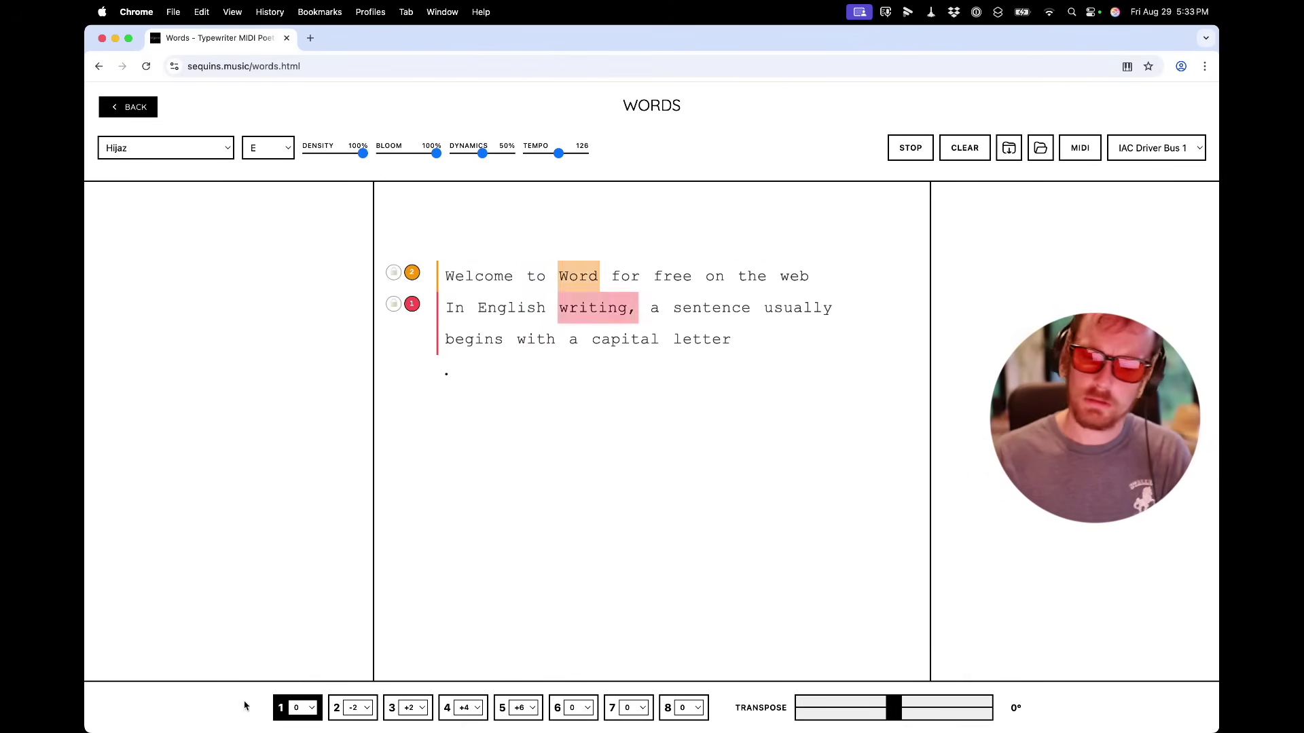
pyautogui.press('super+t')
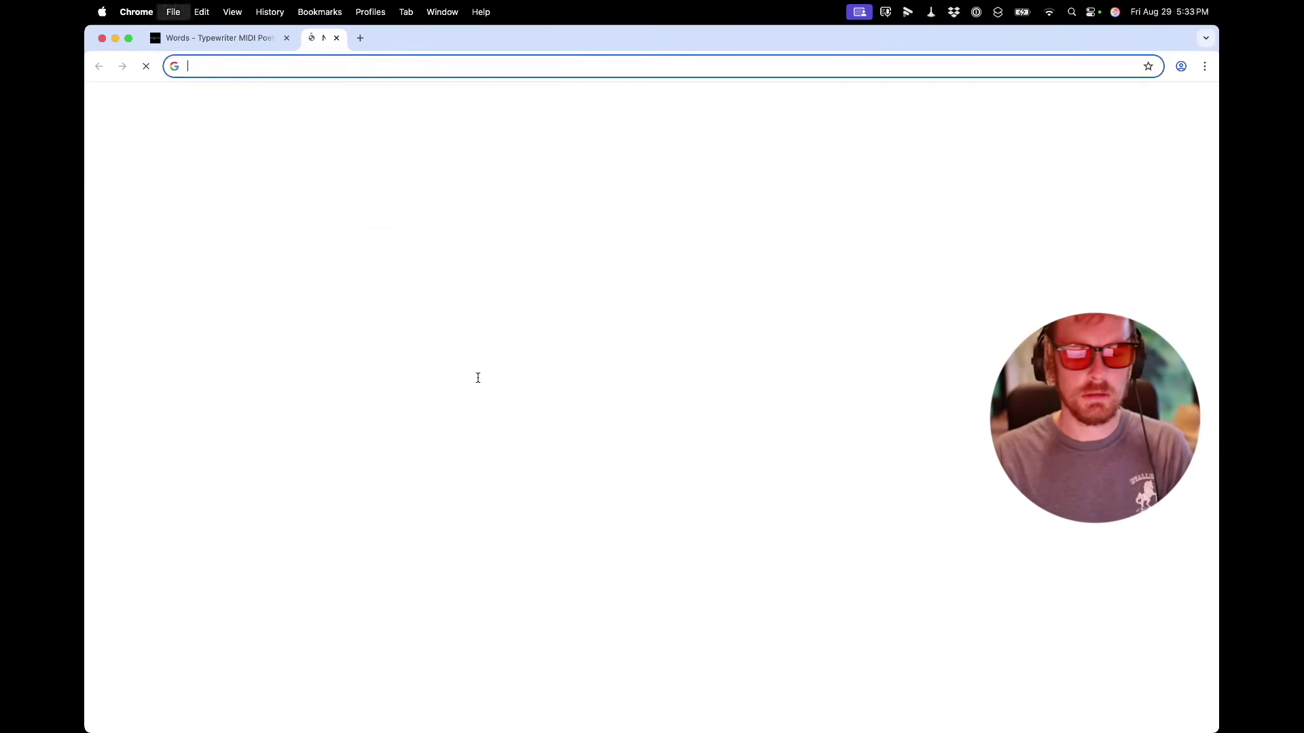
pyautogui.write('hijaz')
pyautogui.press('Return')
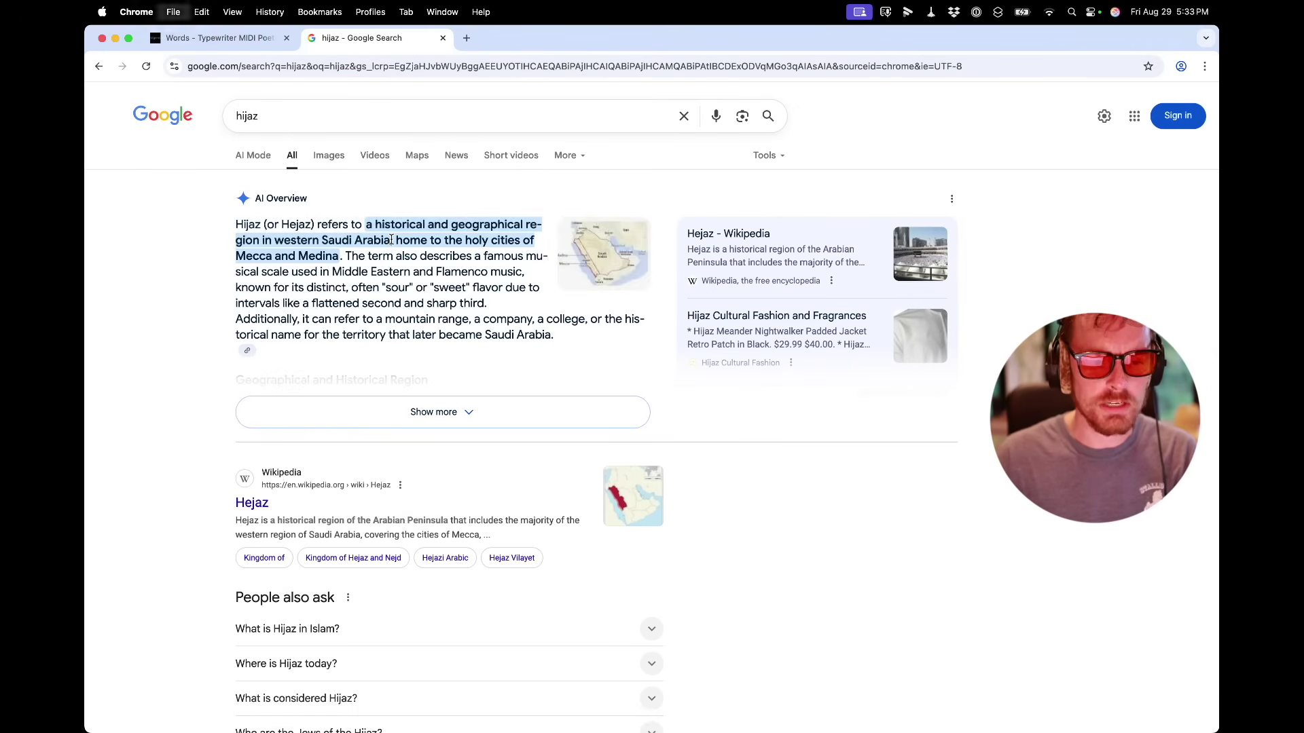
# Step: Back in Words, add the line "/3 In English writing, a sentence usually begins with a capital letter"
pyautogui.press('super+w')
pyautogui.write('In English writing, a sentence usually begins with a capital letter')
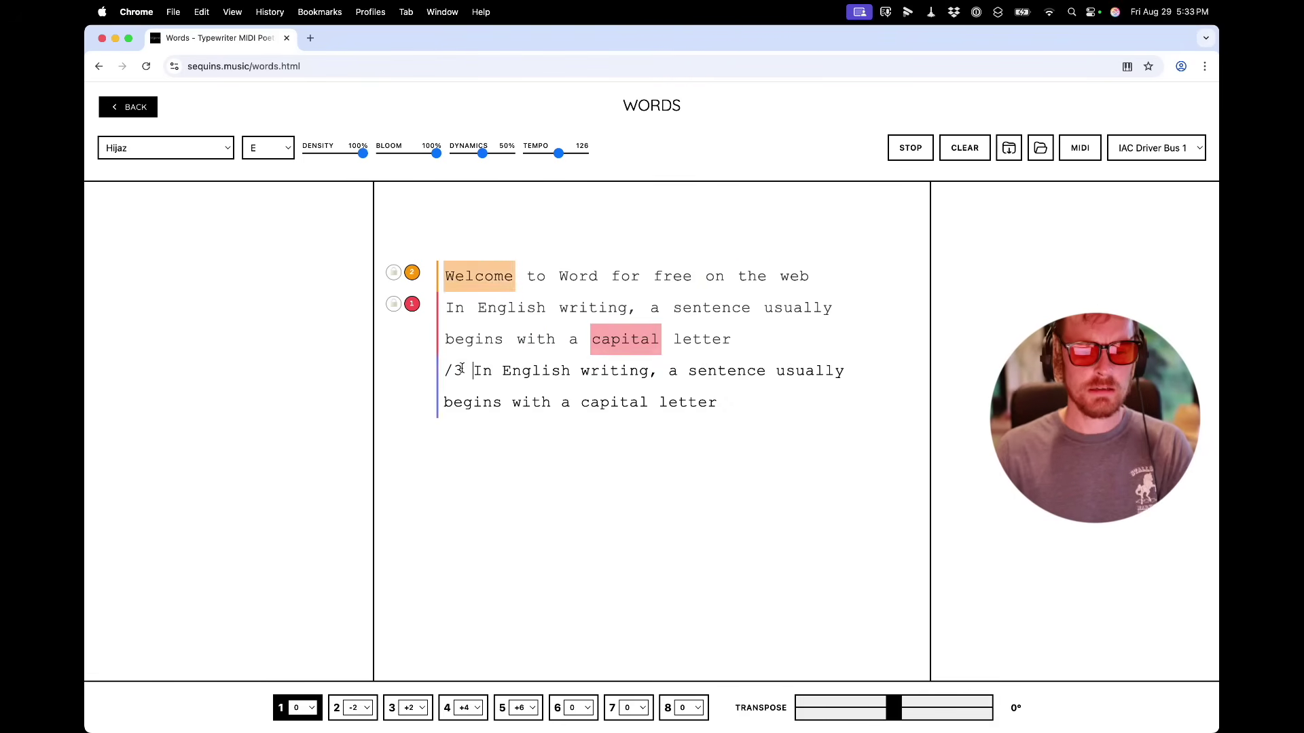
pyautogui.press('Return')
# Step: Switch to Bitwig Studio, select the Pad track, and inspect its device chain and note input options
pyautogui.press('super+Tab')
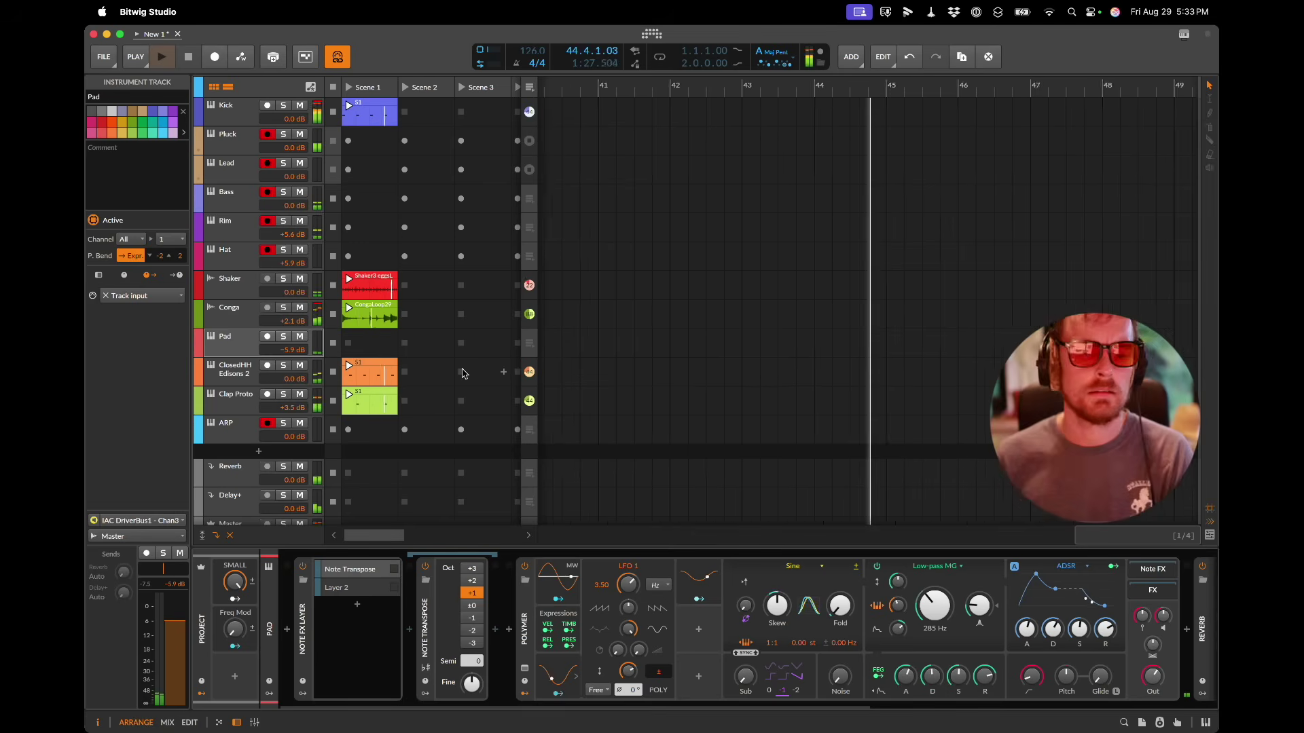
pyautogui.click(231, 344)
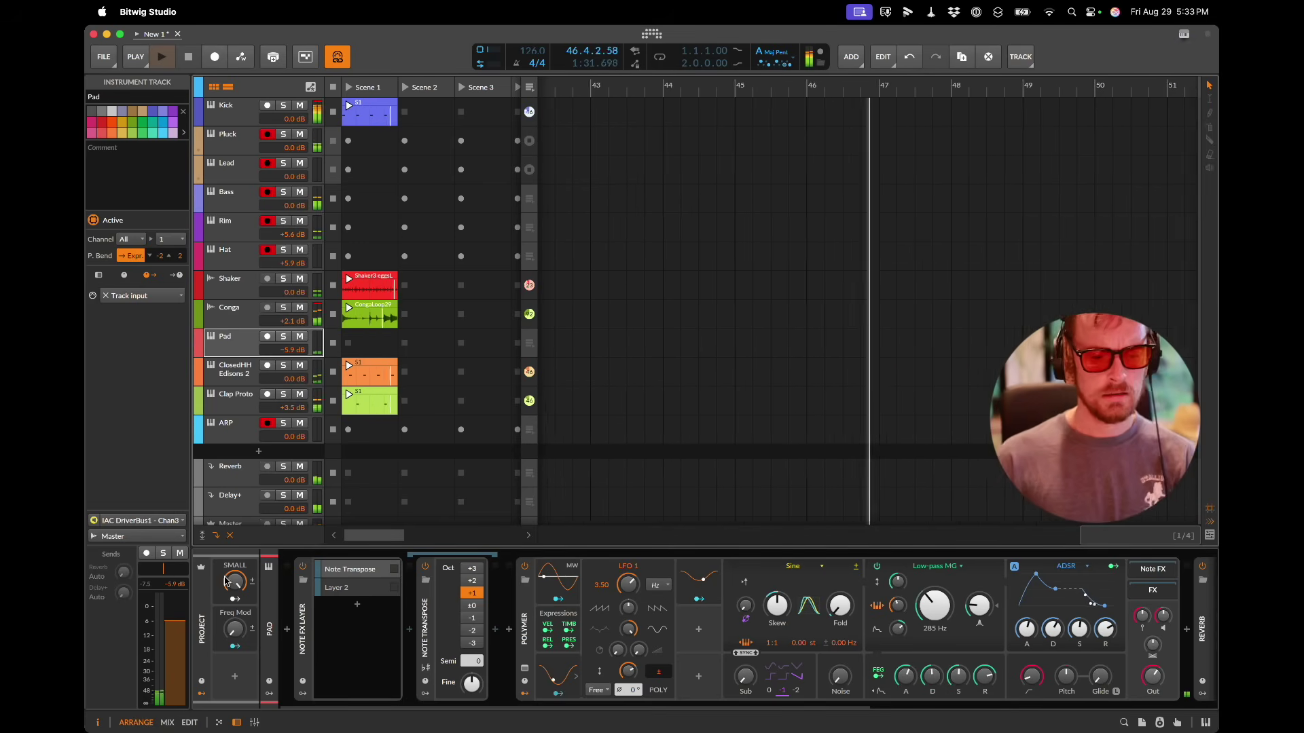
pyautogui.moveTo(234, 594)
pyautogui.scroll(-5, 235, 594)
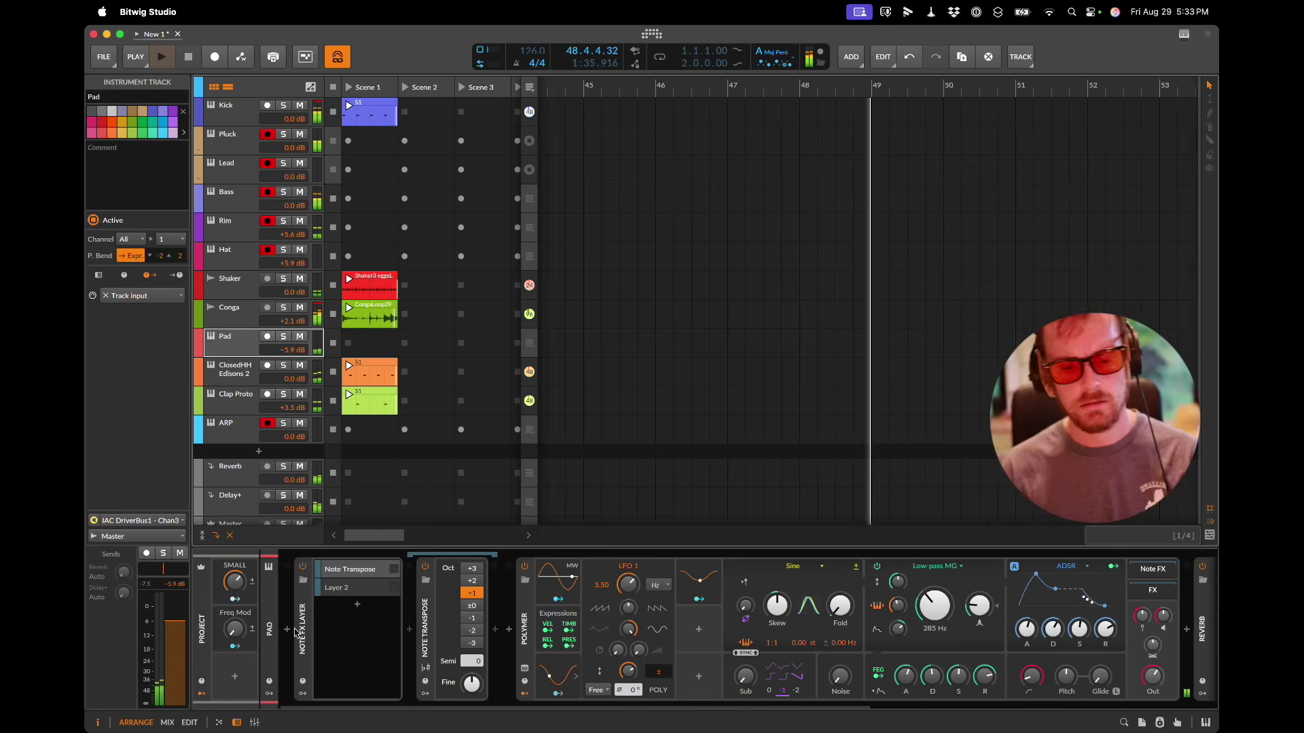
pyautogui.moveTo(244, 630)
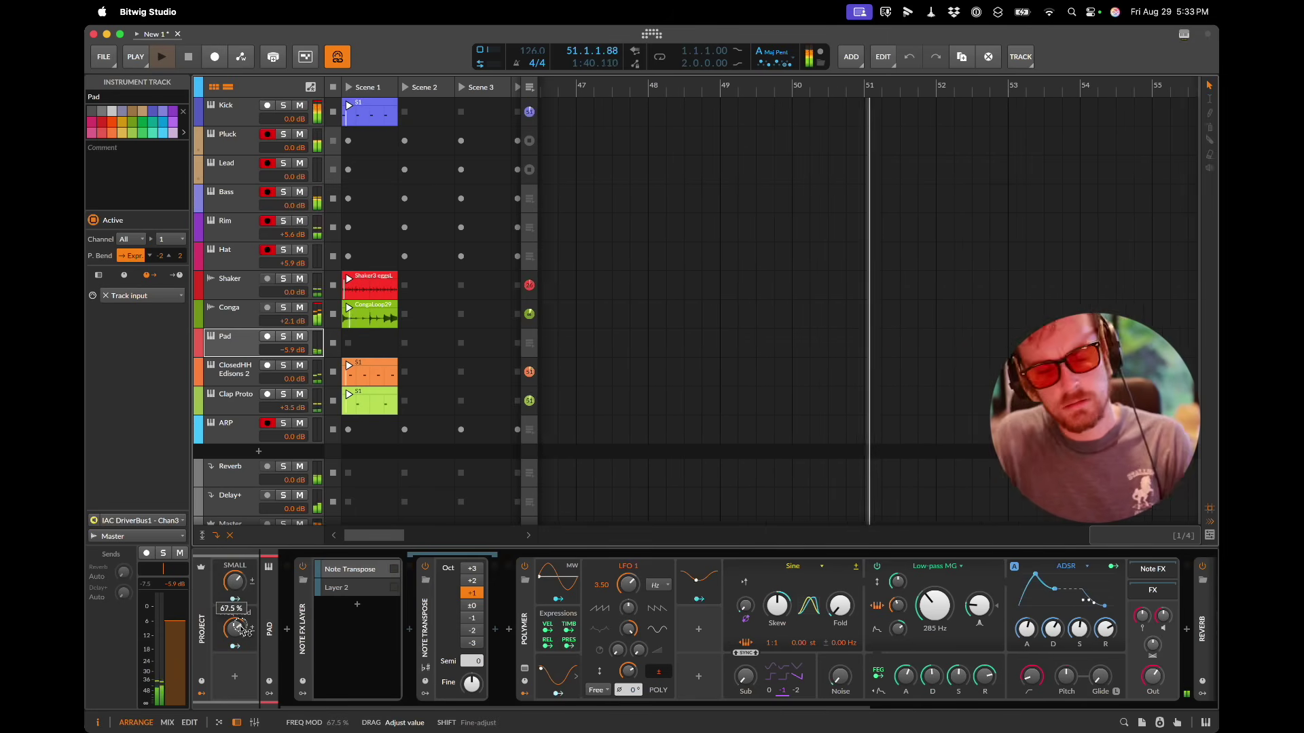
pyautogui.hscroll(10, 613, 636)
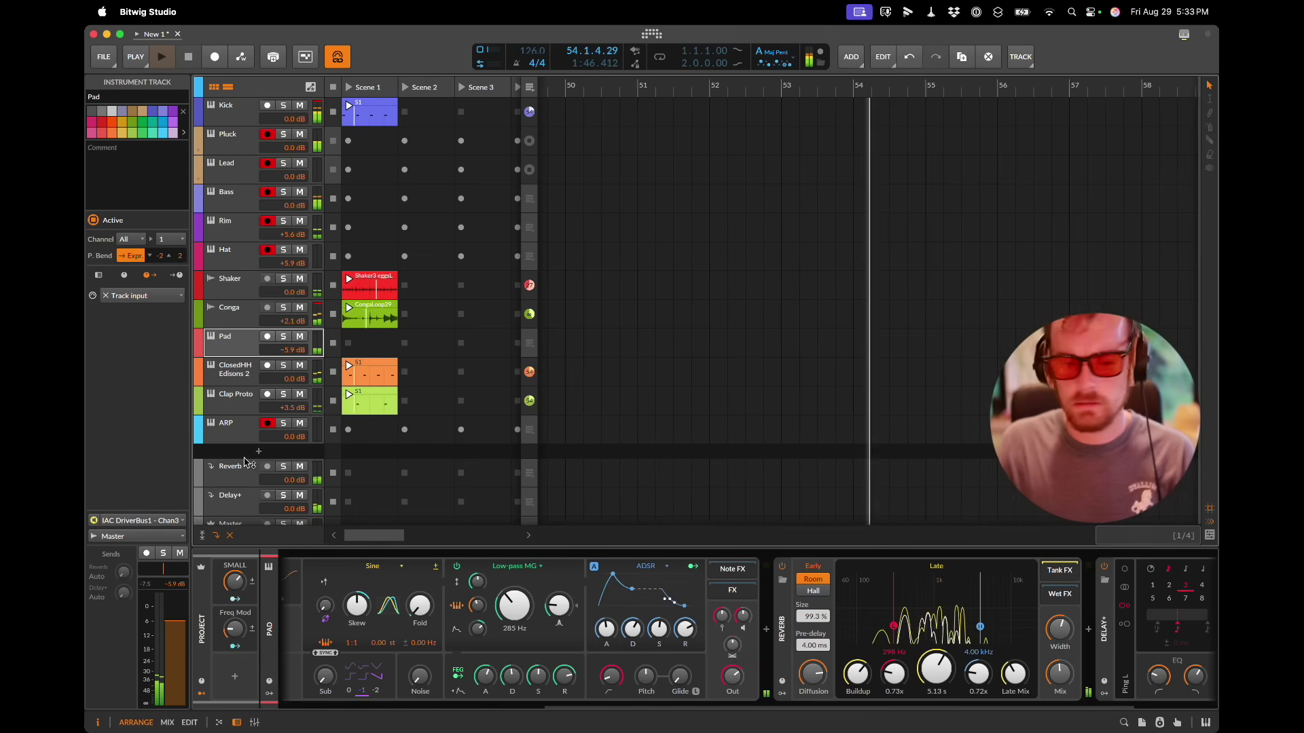
pyautogui.click(142, 520)
pyautogui.click(139, 486)
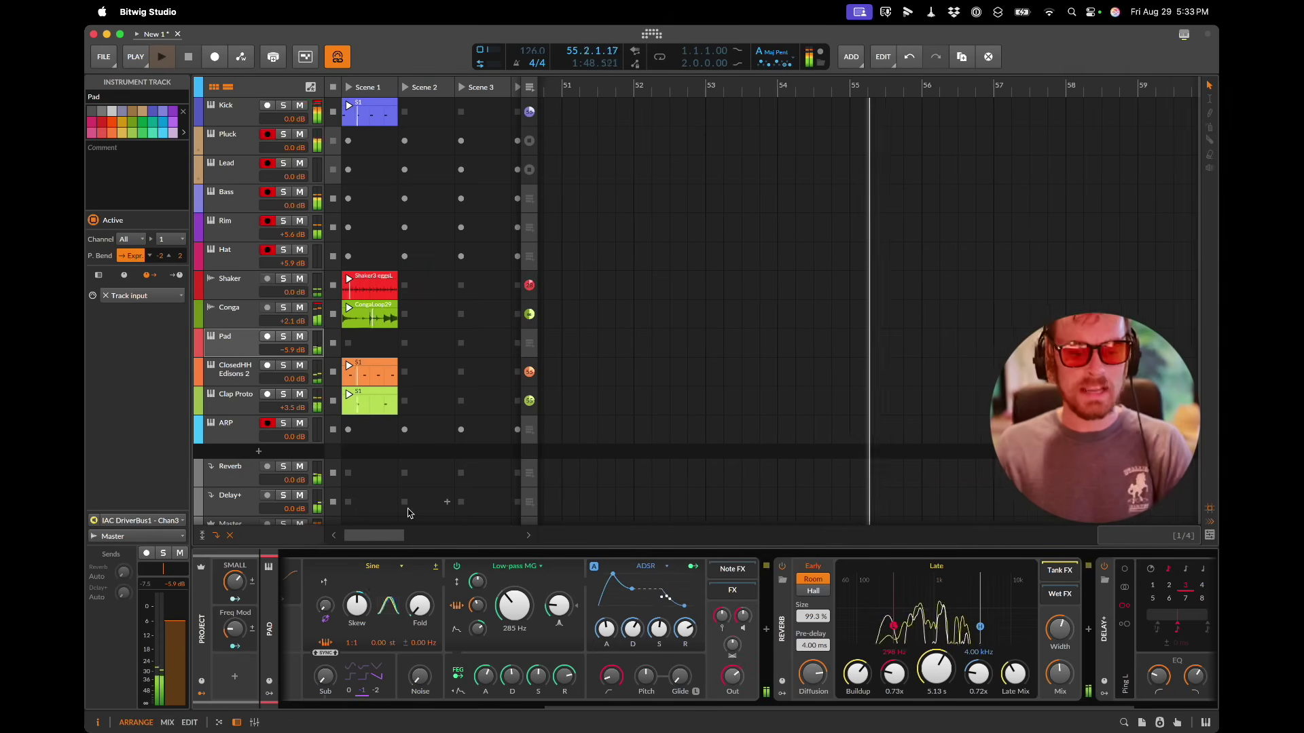
# Step: Copy the Hijaz definition up to "Mecca and Medina" from the Google results and replace the channel 3 line in Words with it
pyautogui.press('super+Tab')
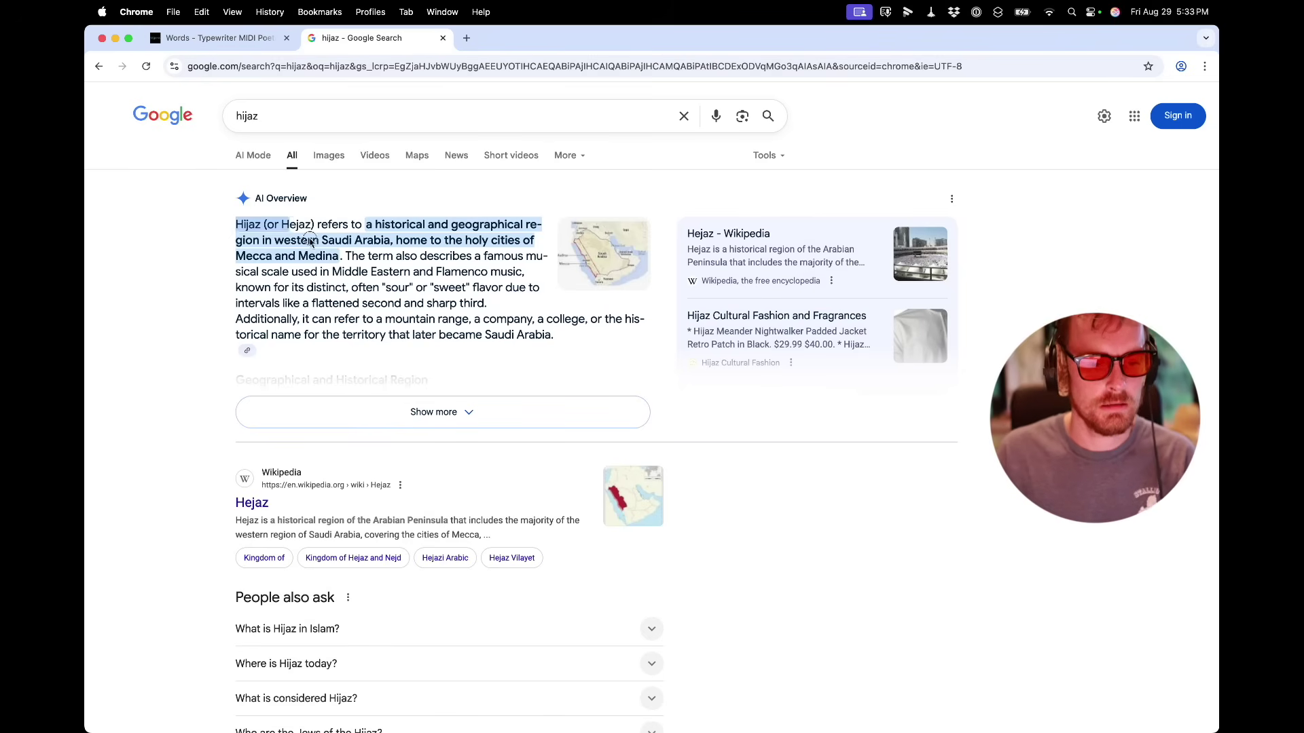
pyautogui.moveTo(310, 242); pyautogui.dragTo(334, 257)
pyautogui.press('super+w')
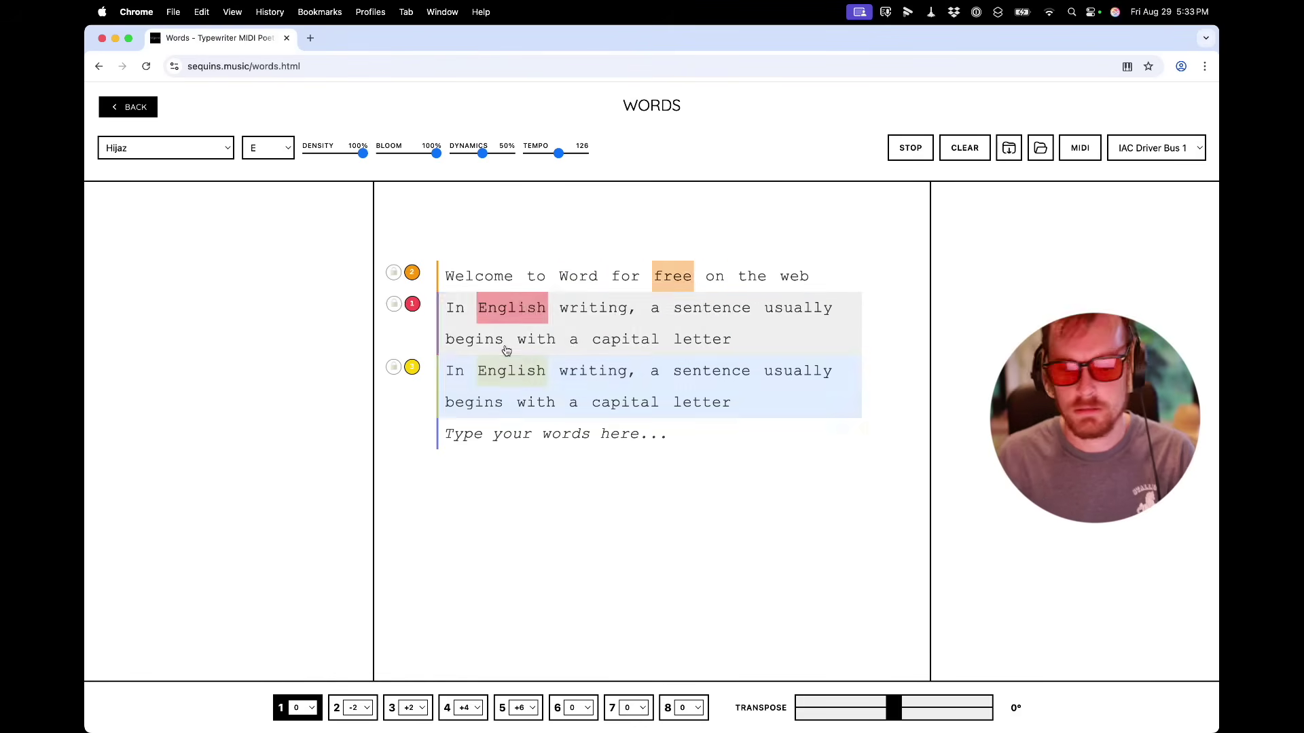
pyautogui.tripleClick(512, 388)
pyautogui.write('Hijaz (or Hejaz) refers to a historical and geographical region in western Saudi Arabia, home to the holy cities of Mecca and Medina')
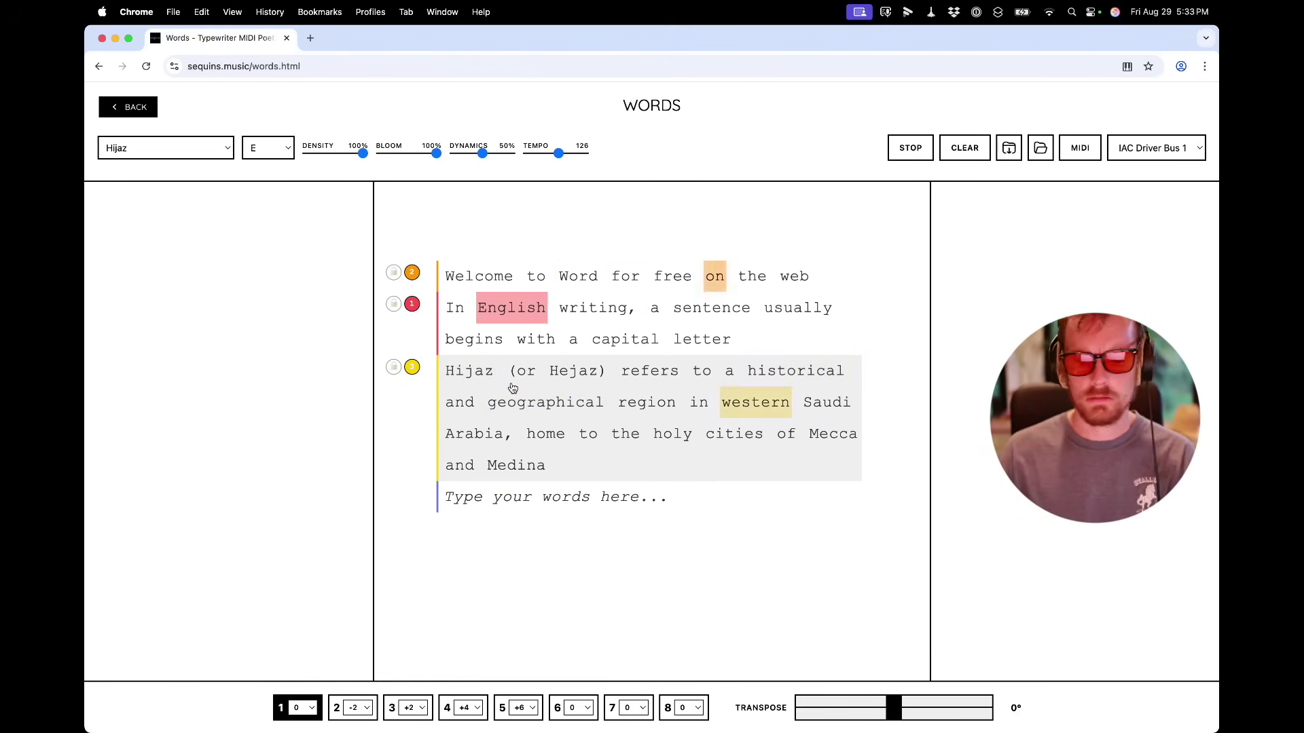
# Step: Add a channel 4 line in Words reading "rim rim ri rsjsm"
pyautogui.click(521, 500)
pyautogui.write('/4 ')
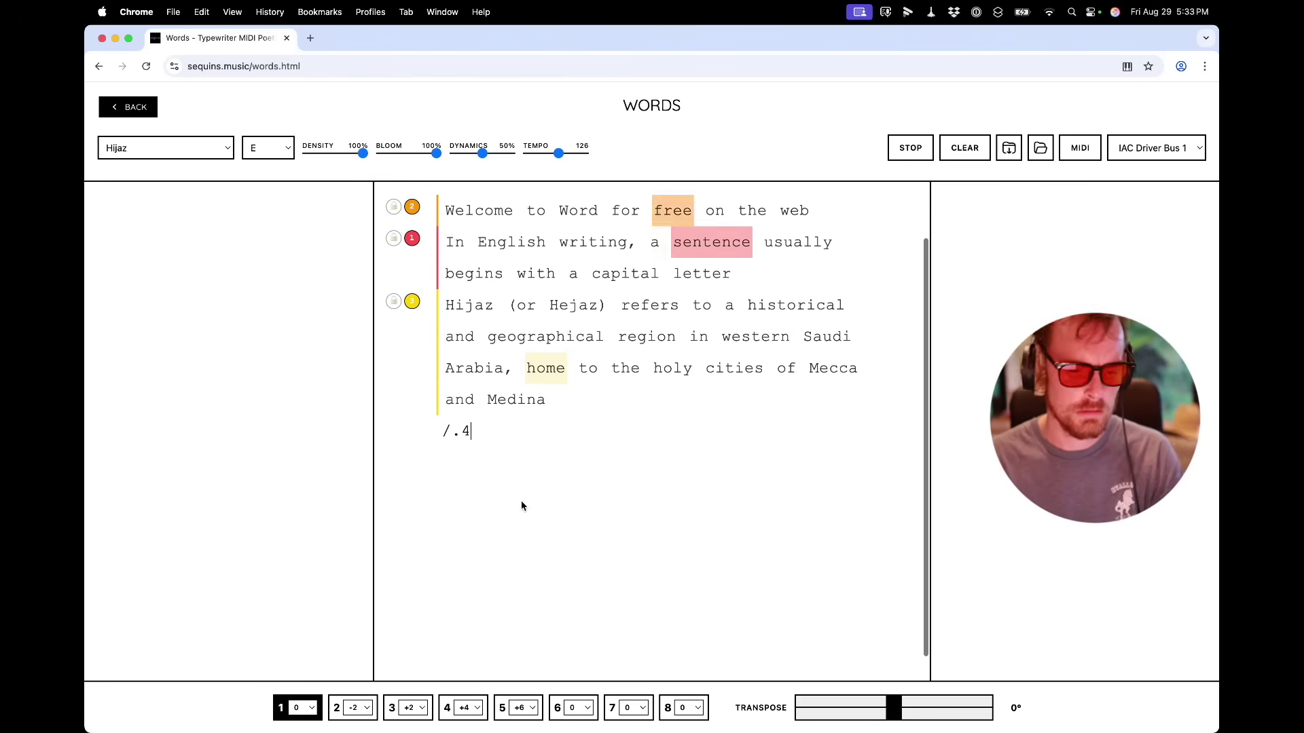
pyautogui.write('rim rim ri rsjsm')
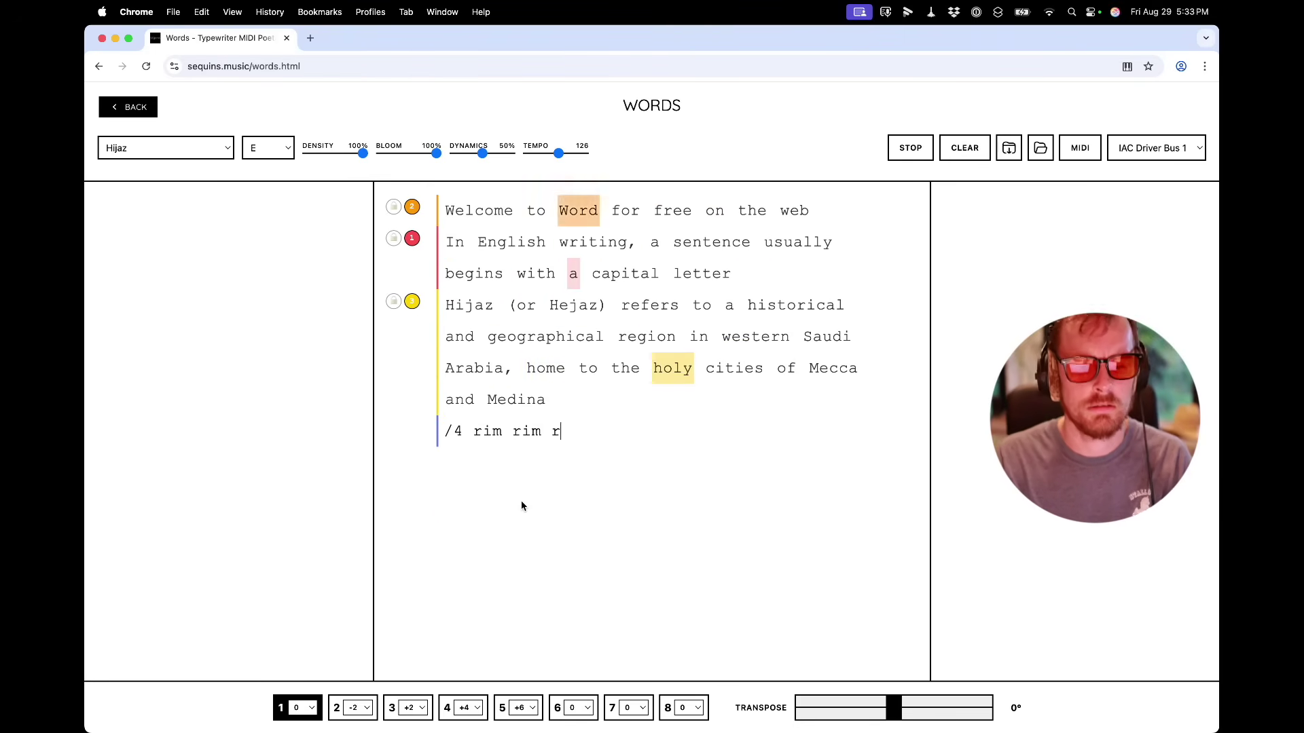
pyautogui.press('Return')
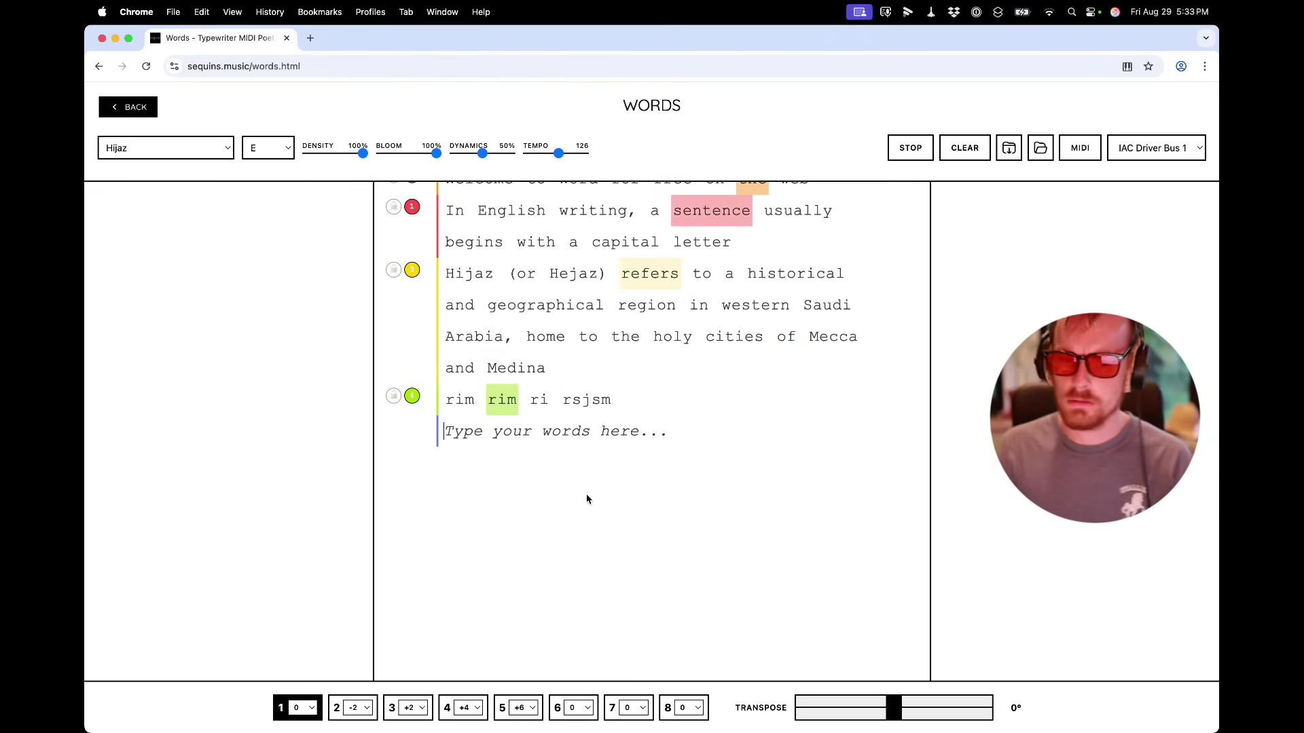
# Step: Switch to Bitwig Studio, select the Master track, and set its EQ+ low-cut frequency to about 163 Hz
pyautogui.press('super+Tab')
pyautogui.moveTo(237, 626)
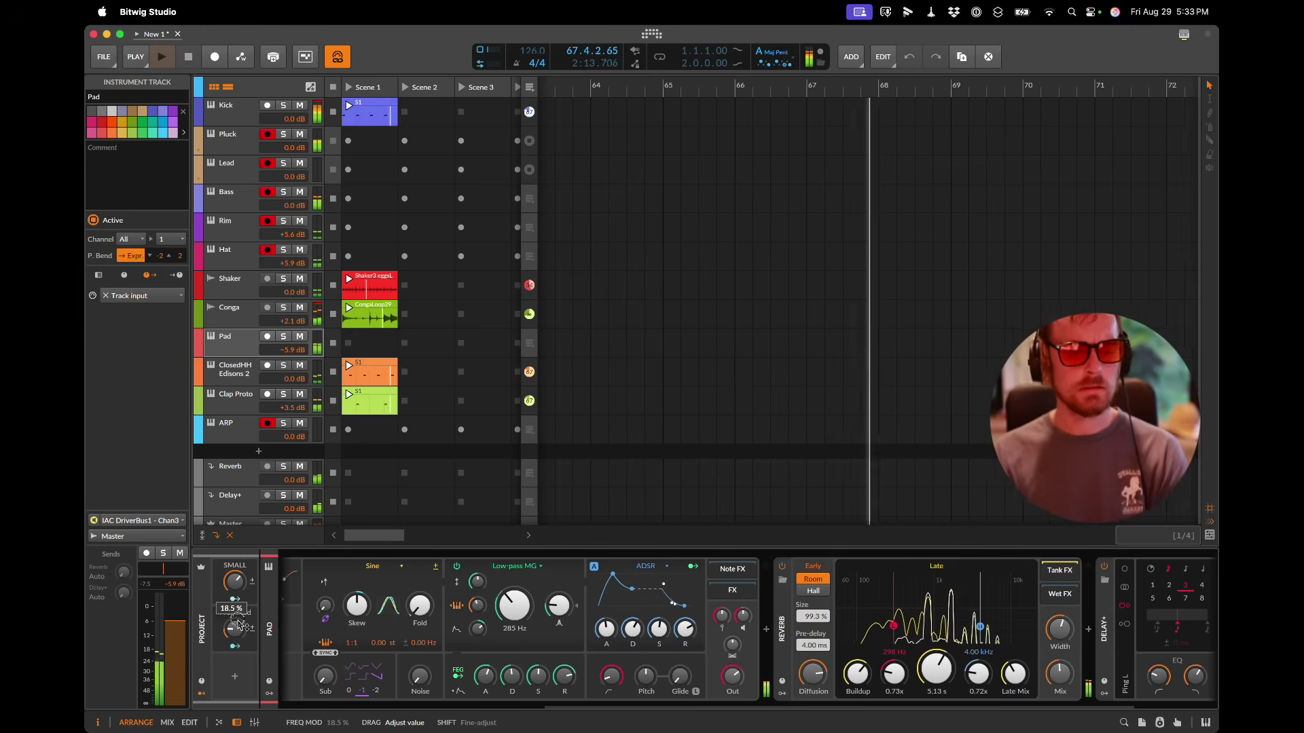
pyautogui.click(230, 523)
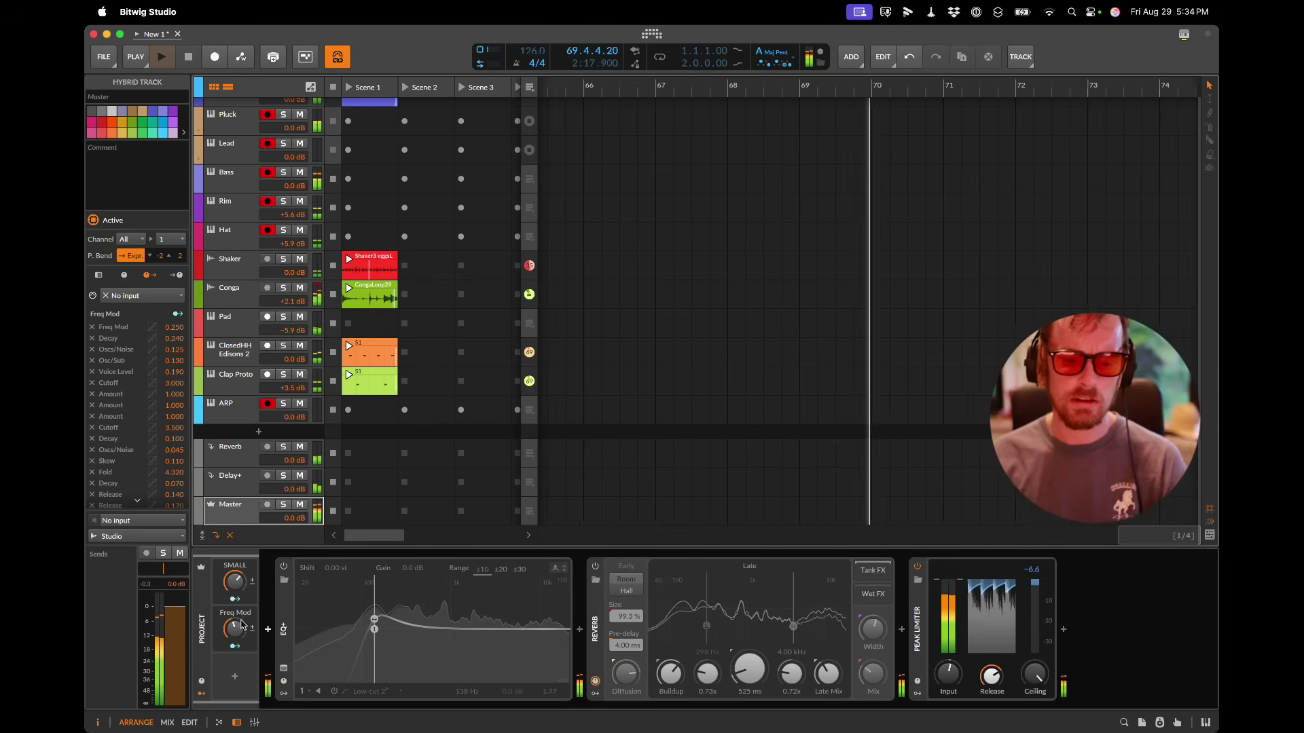
pyautogui.moveTo(378, 628)
pyautogui.mouseDown()
pyautogui.moveTo(343, 624)
pyautogui.moveTo(382, 626)
pyautogui.mouseUp()
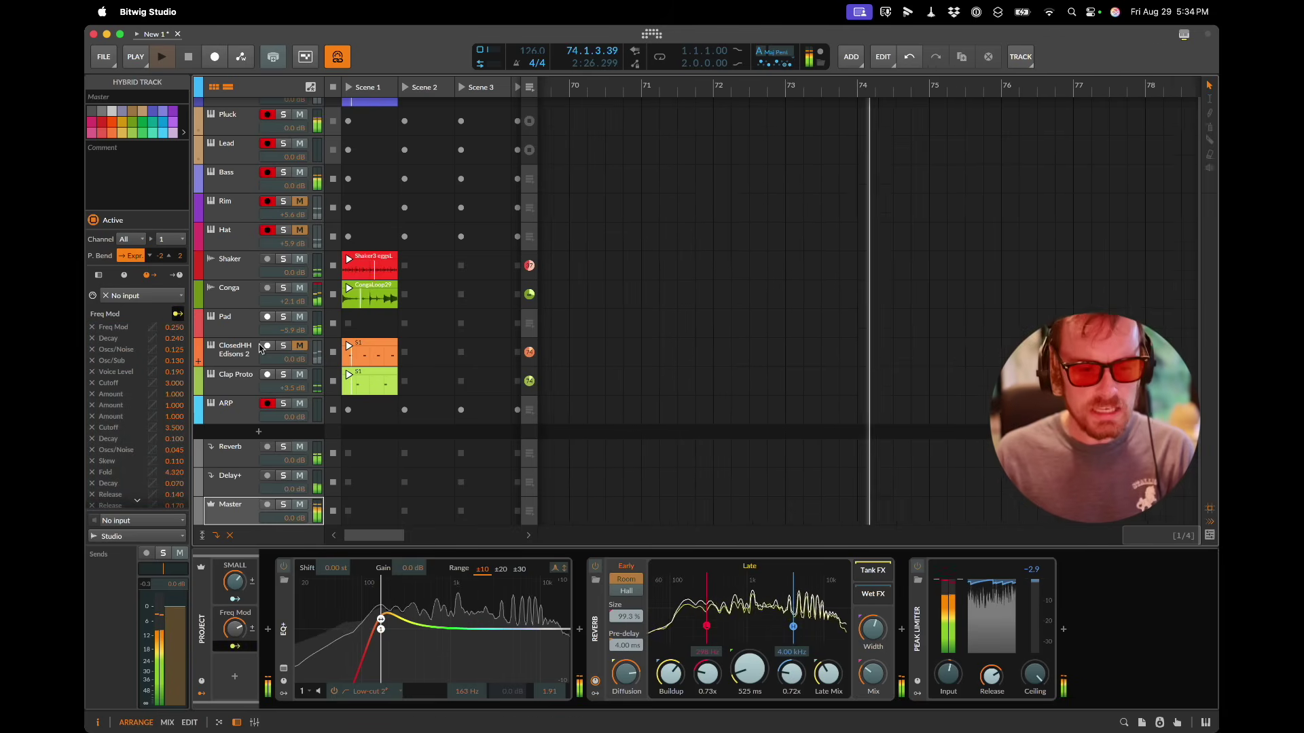
# Step: Set the Bass track's Delay+ send to about -15.1 dB and select the Lead track
pyautogui.scroll(1, 257, 387)
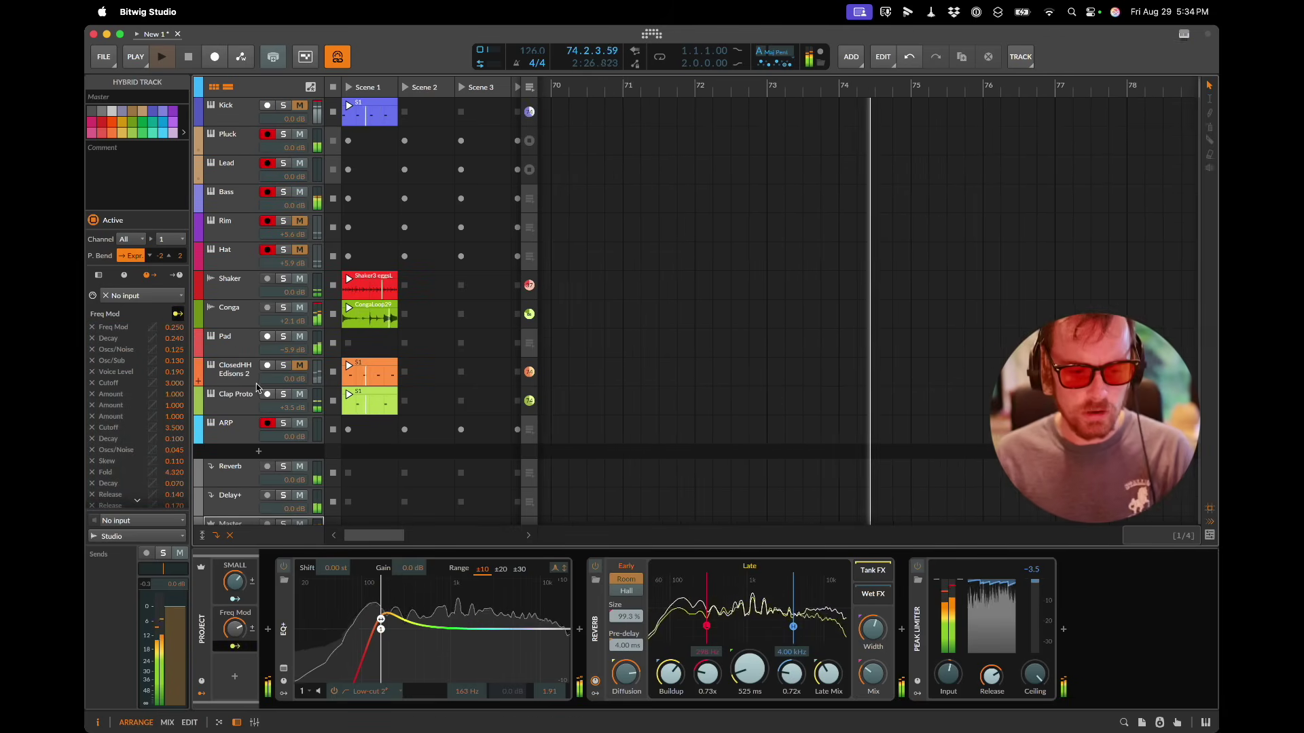
pyautogui.click(231, 207)
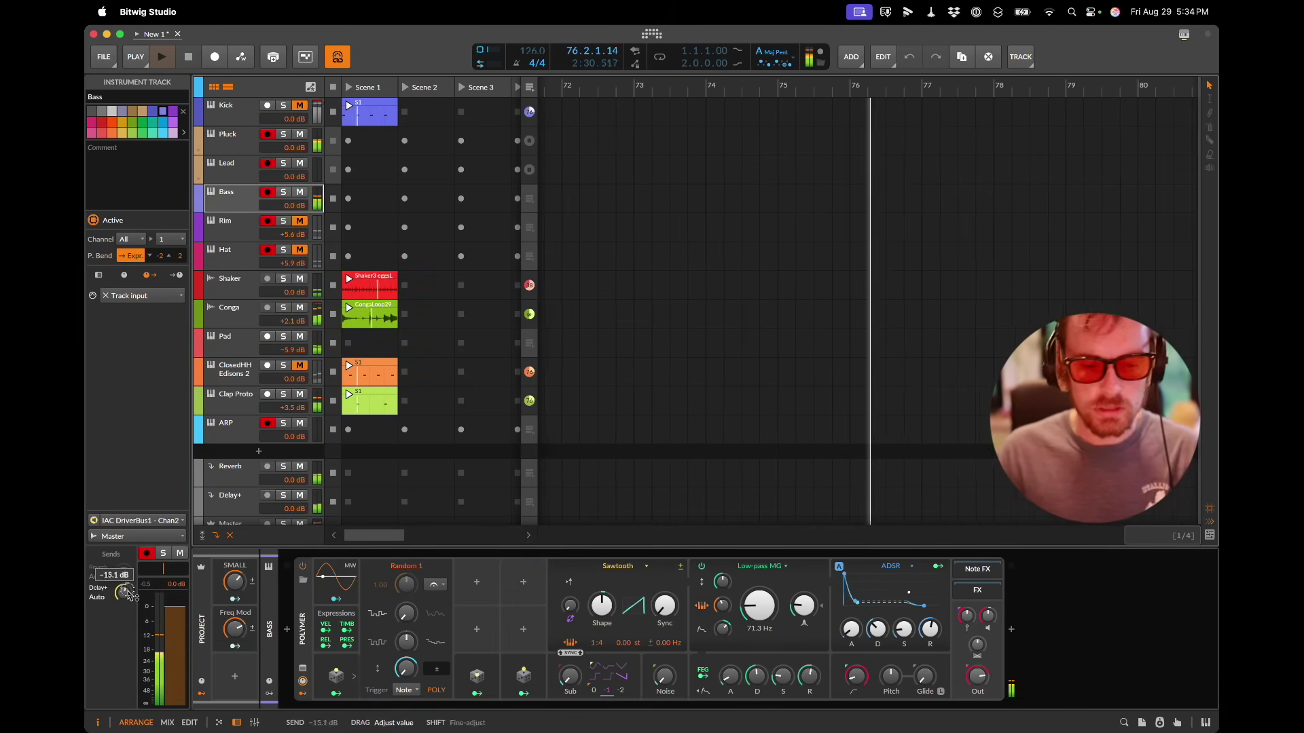
pyautogui.click(237, 178)
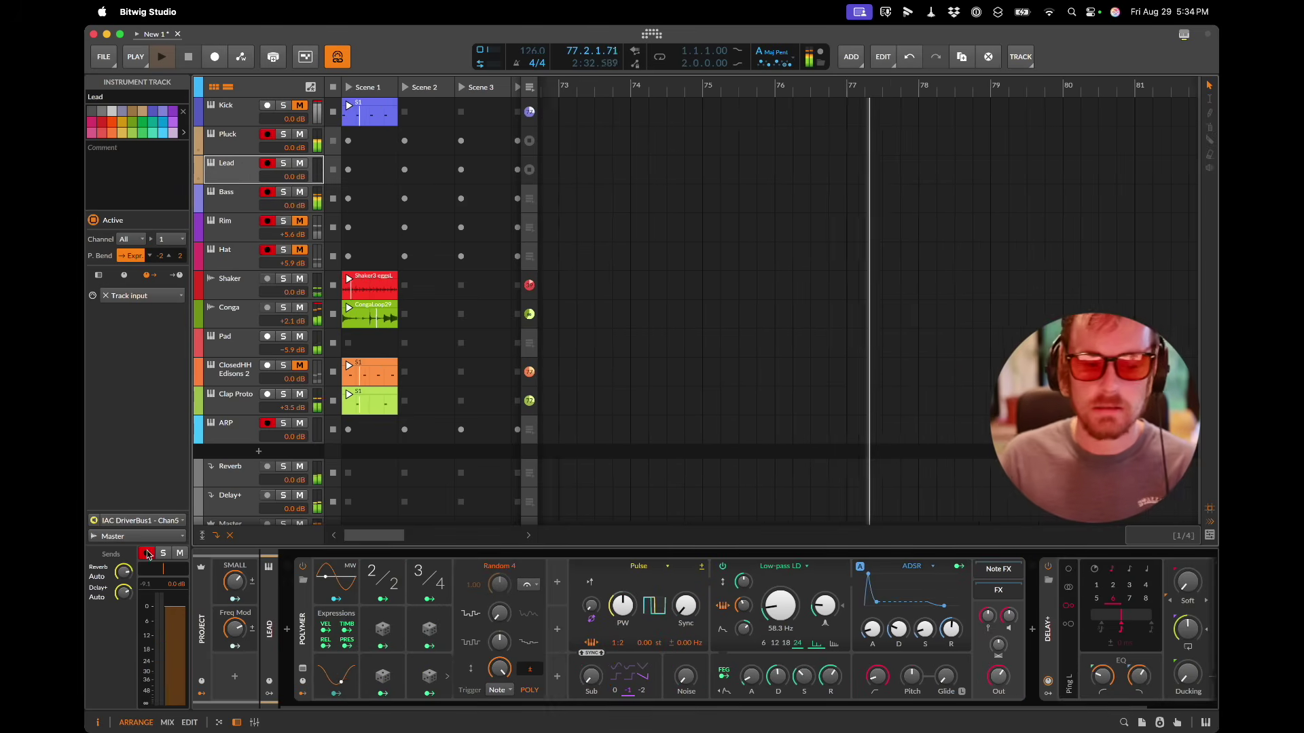
# Step: Map the project's Freq Mod macro to the Pluck track's Delay+ send
pyautogui.click(235, 648)
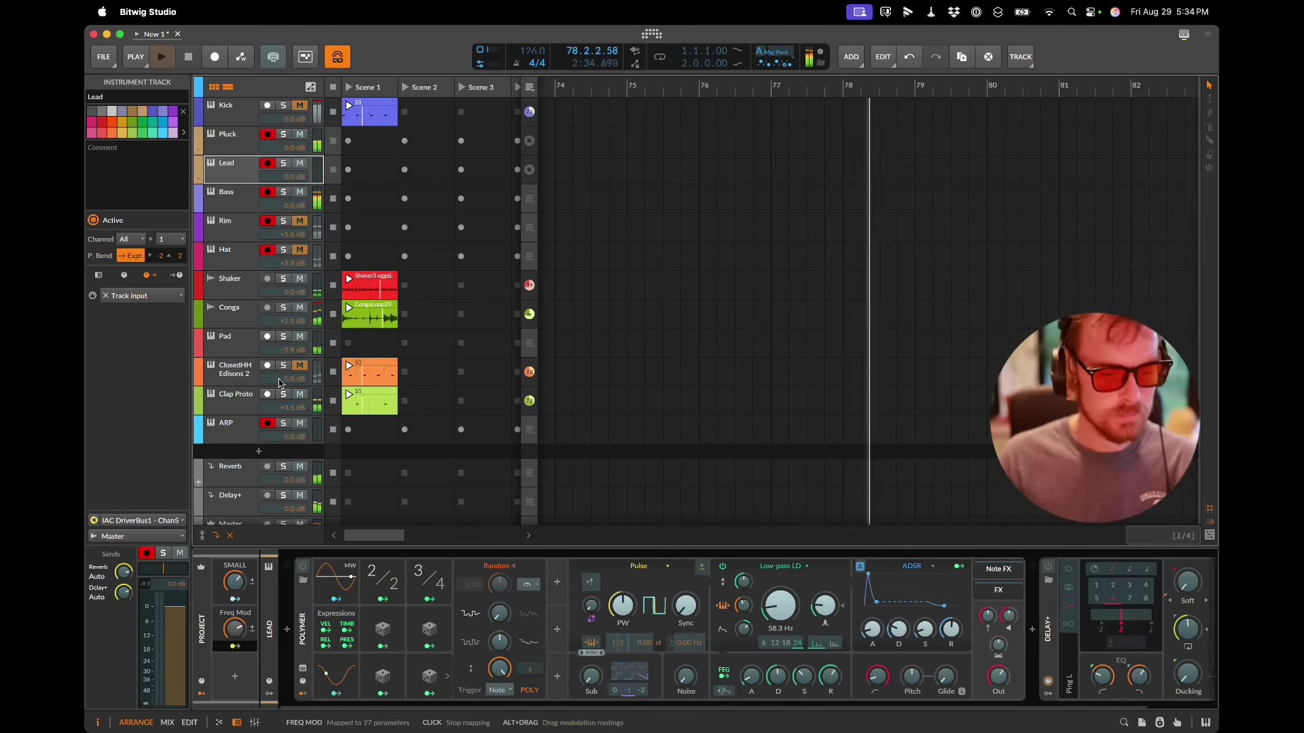
pyautogui.click(246, 148)
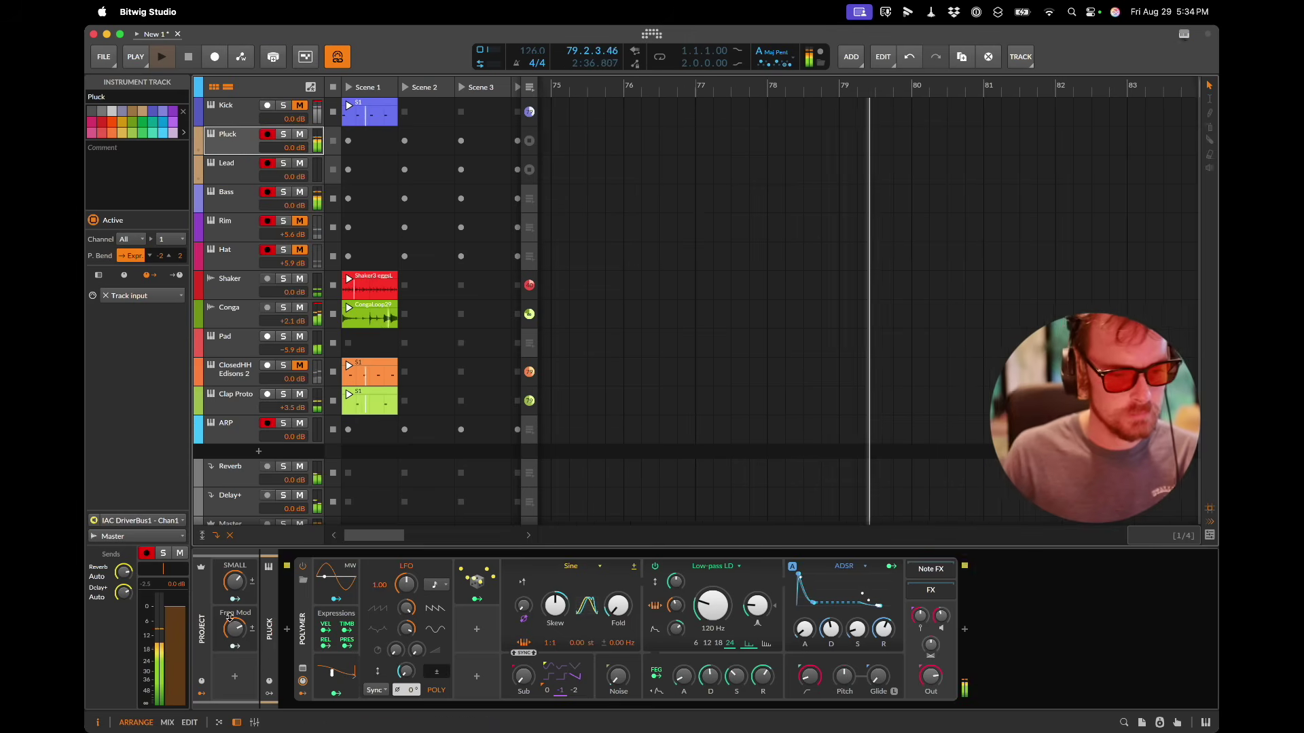
pyautogui.moveTo(122, 594); pyautogui.dragTo(120, 604)
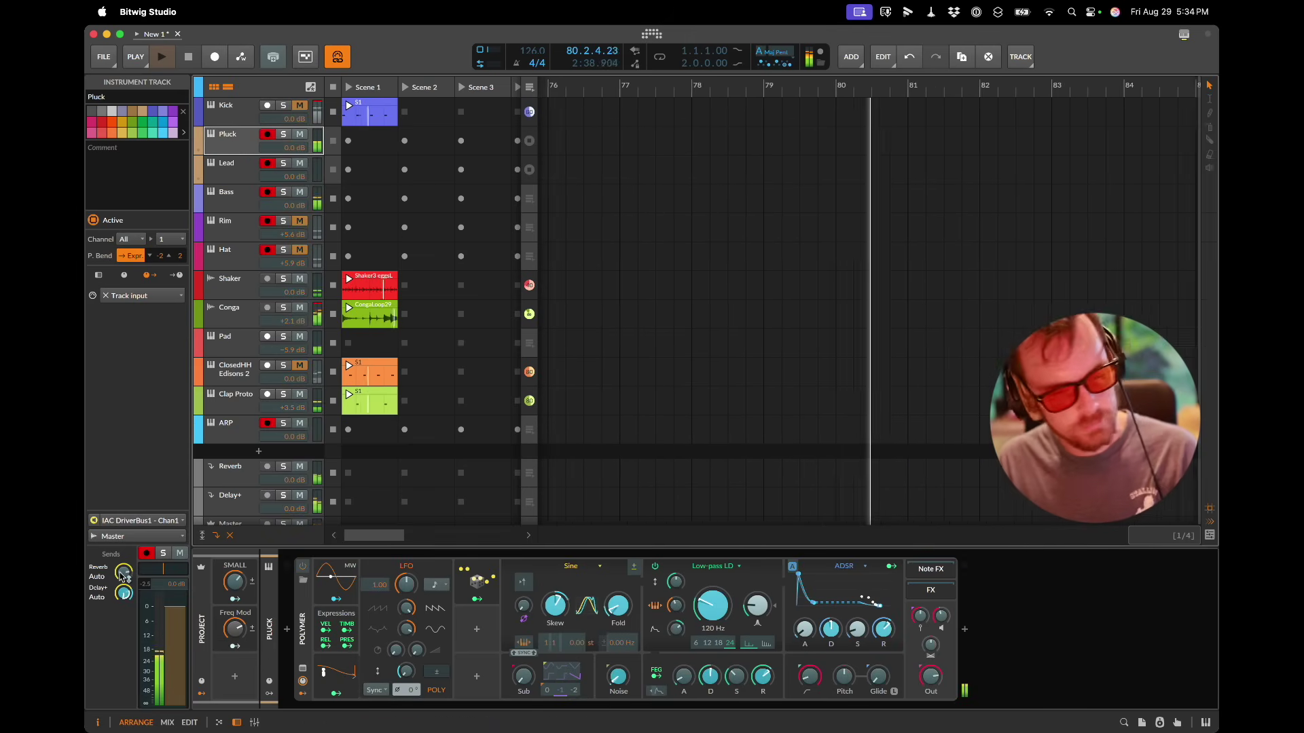
# Step: Map the project's Freq Mod macro to the Bass track's Reverb send
pyautogui.click(229, 207)
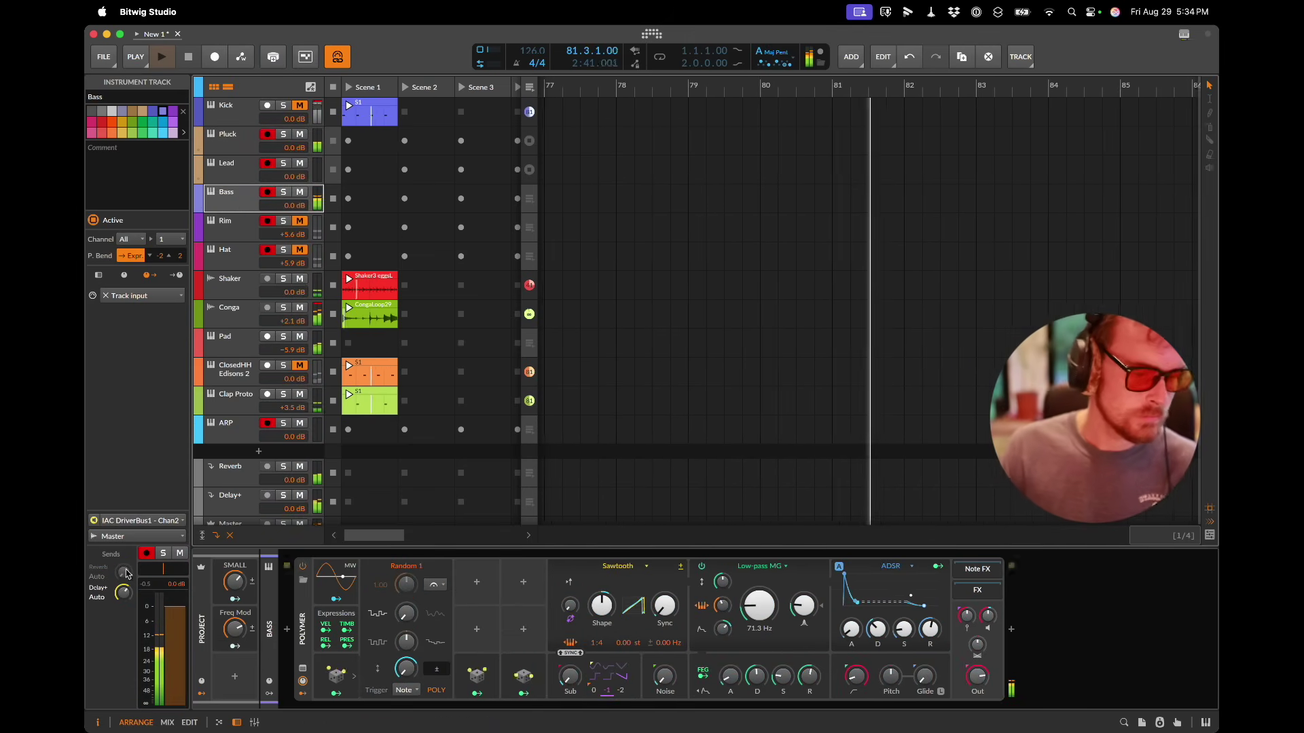
pyautogui.click(235, 646)
pyautogui.moveTo(123, 593); pyautogui.dragTo(126, 581)
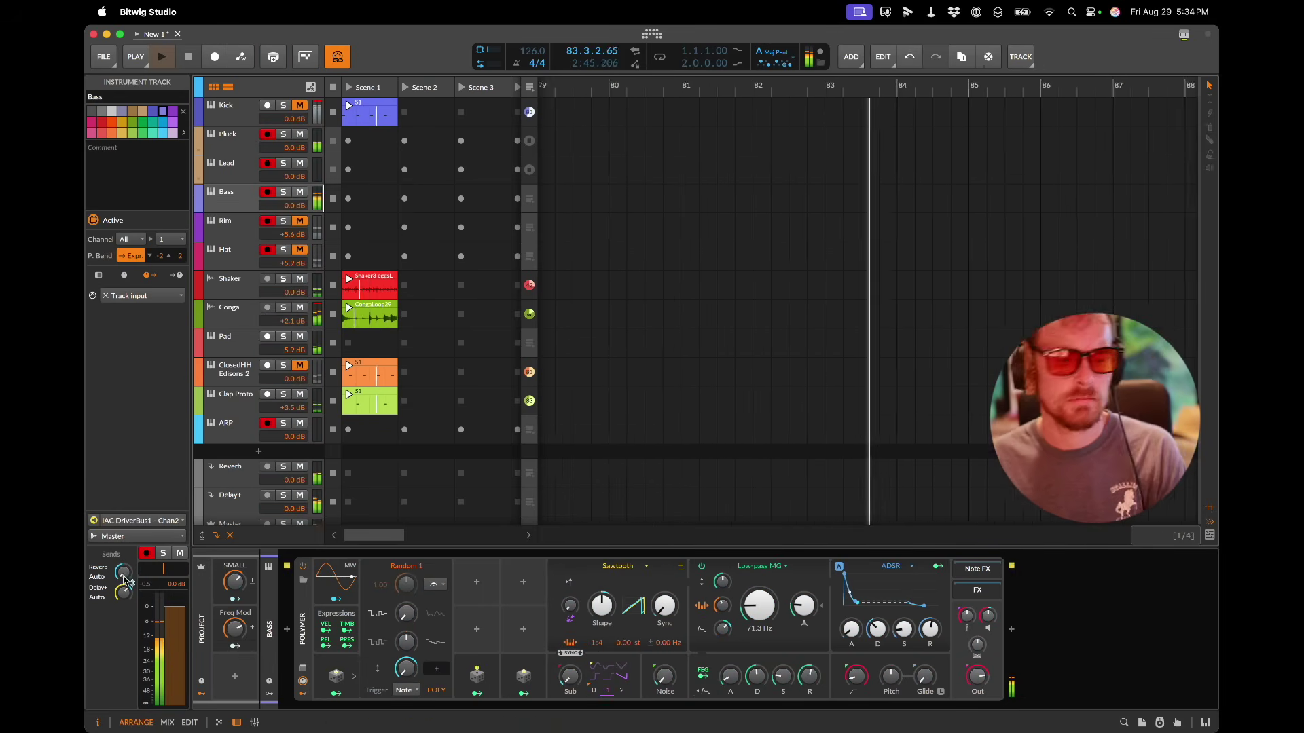
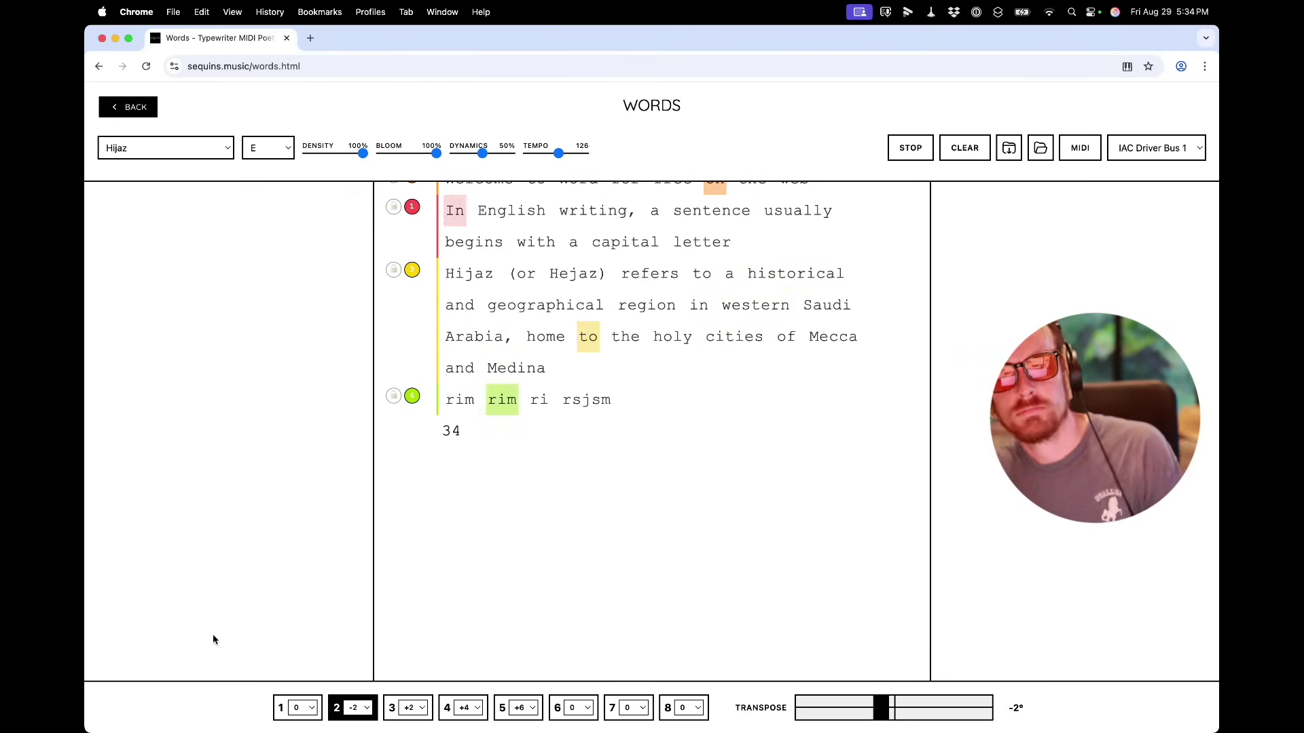
# Step: Look up the Lead track's MIDI input in Bitwig Studio, and set the "In English writing" line in Words to channel 5
pyautogui.press('super+Tab')
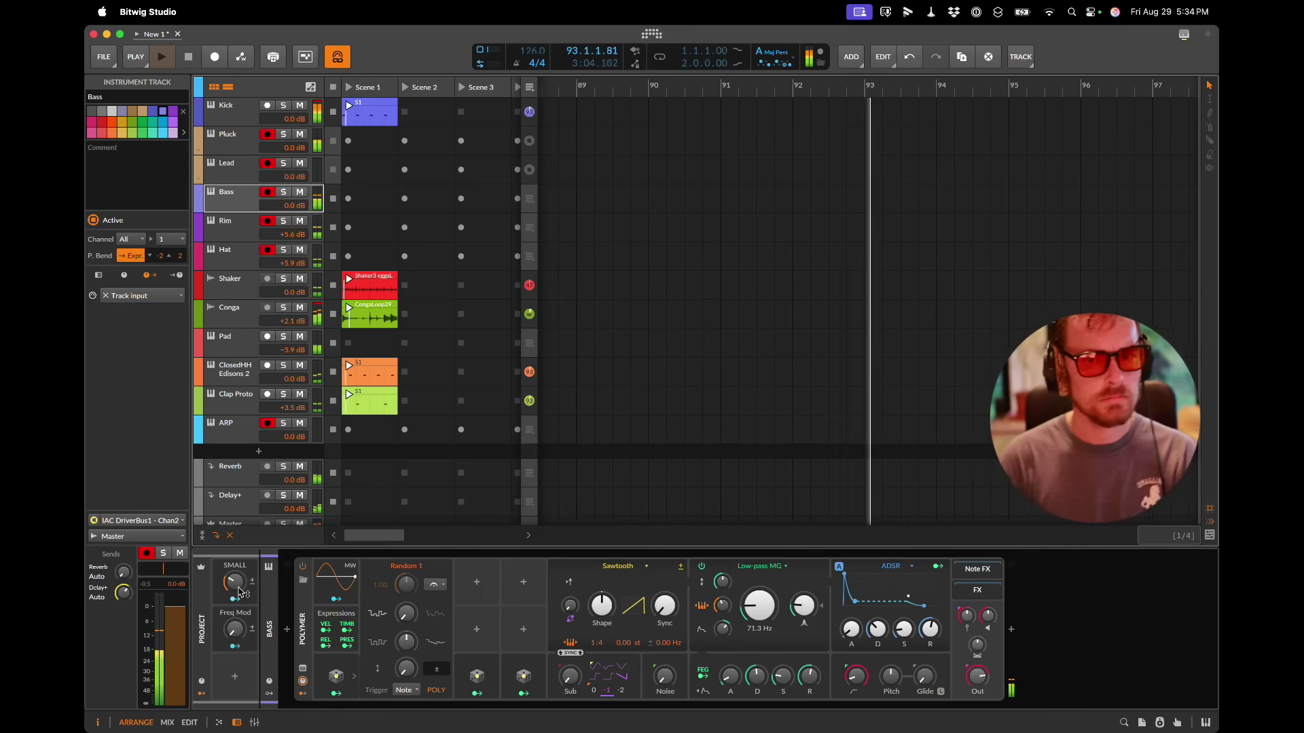
pyautogui.click(231, 171)
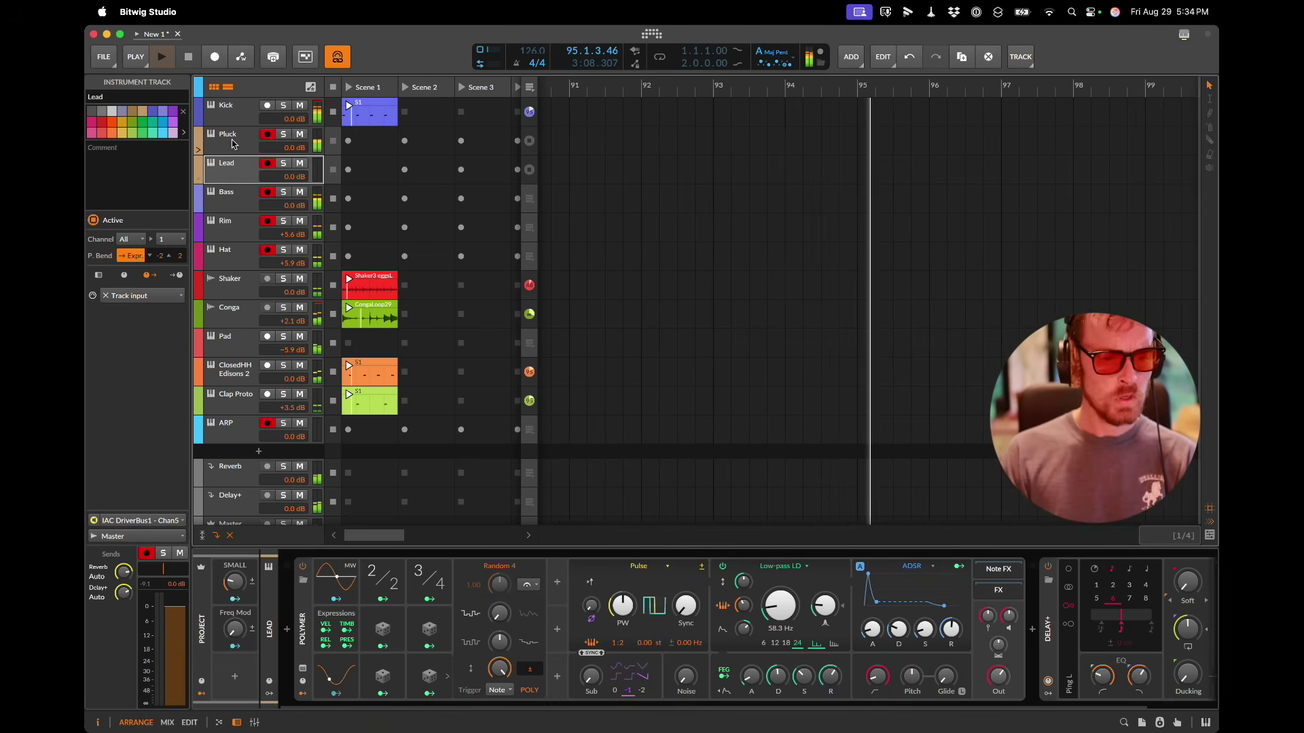
pyautogui.press('super+Tab')
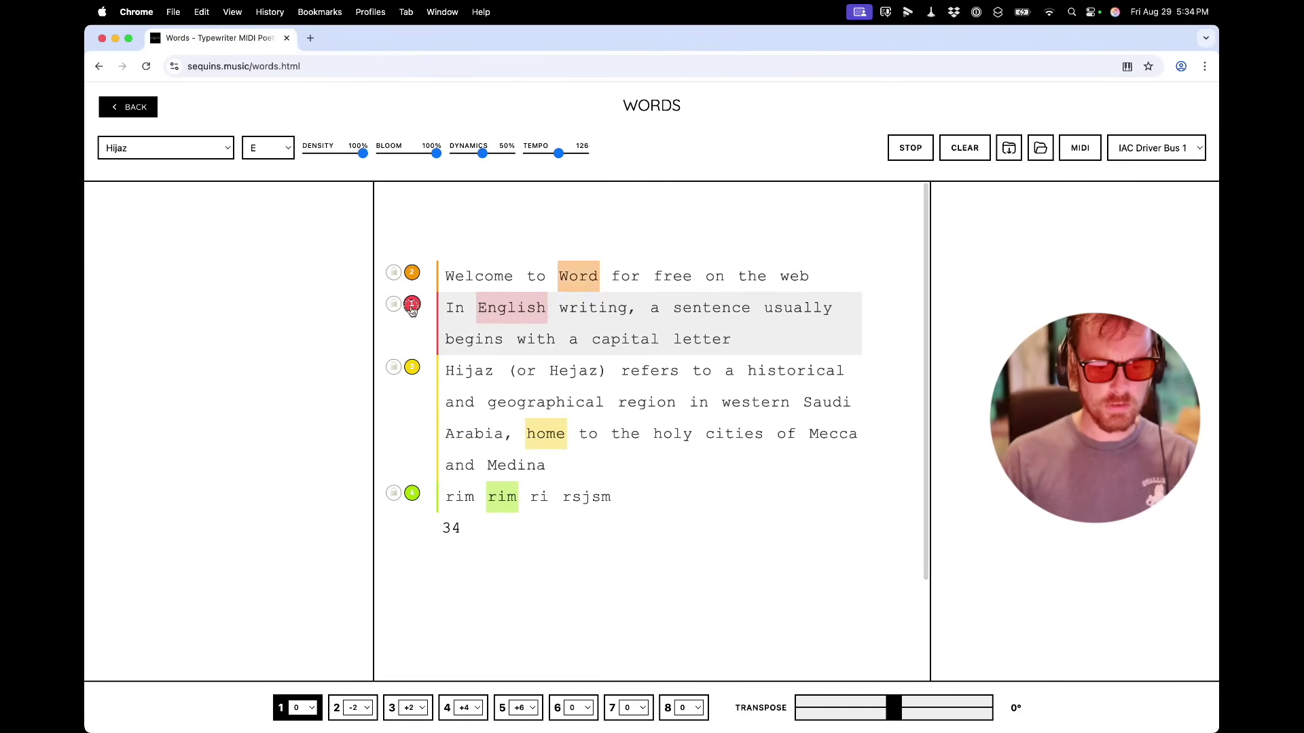
pyautogui.click(411, 305)
pyautogui.click(451, 344)
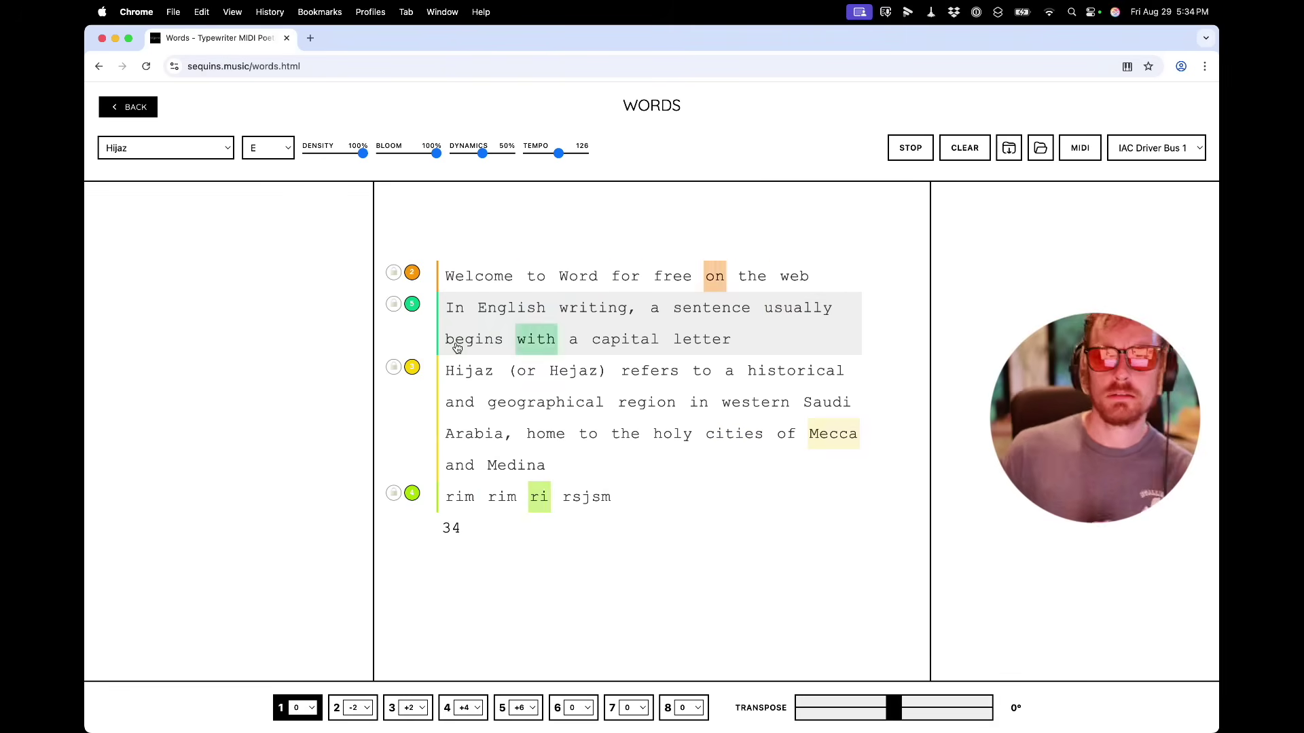
# Step: Select the ARP track in Bitwig Studio, and add the line "arp arpy arp arpy haha" on channel 6 in Words
pyautogui.press('super+Tab')
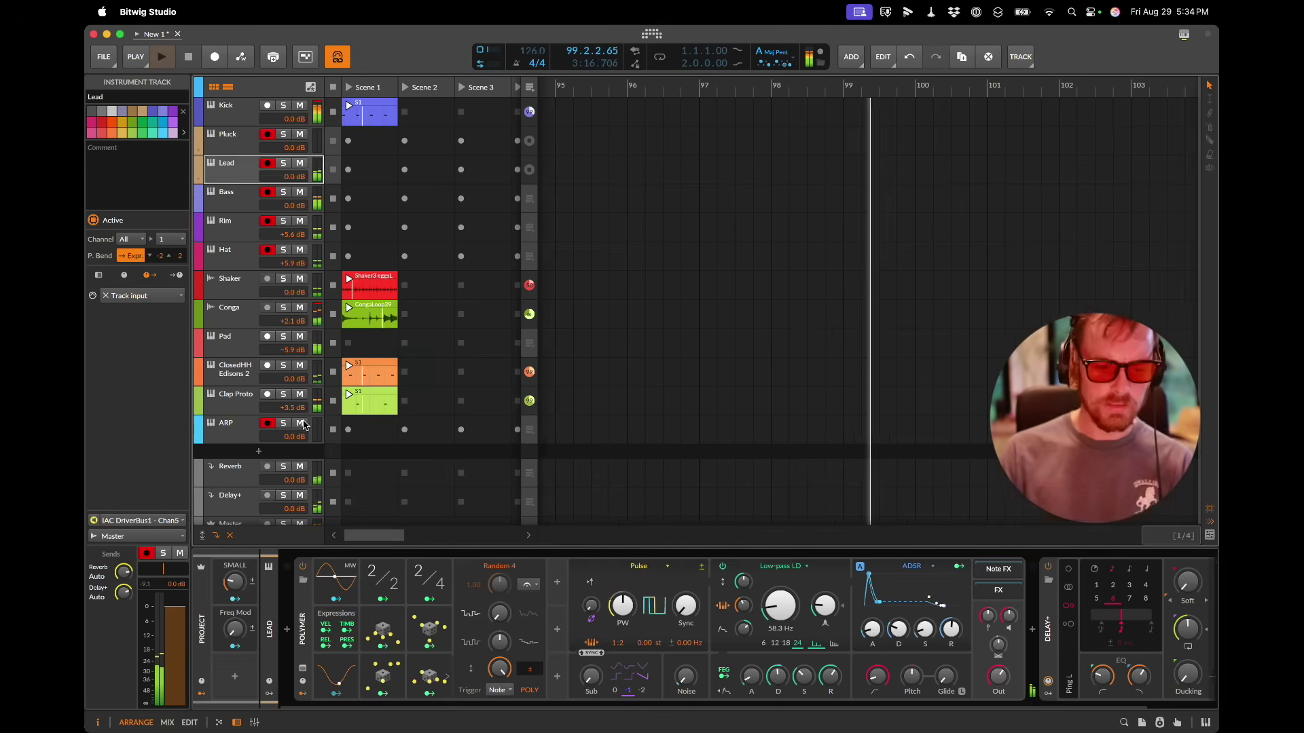
pyautogui.click(303, 425)
pyautogui.press('super+Tab')
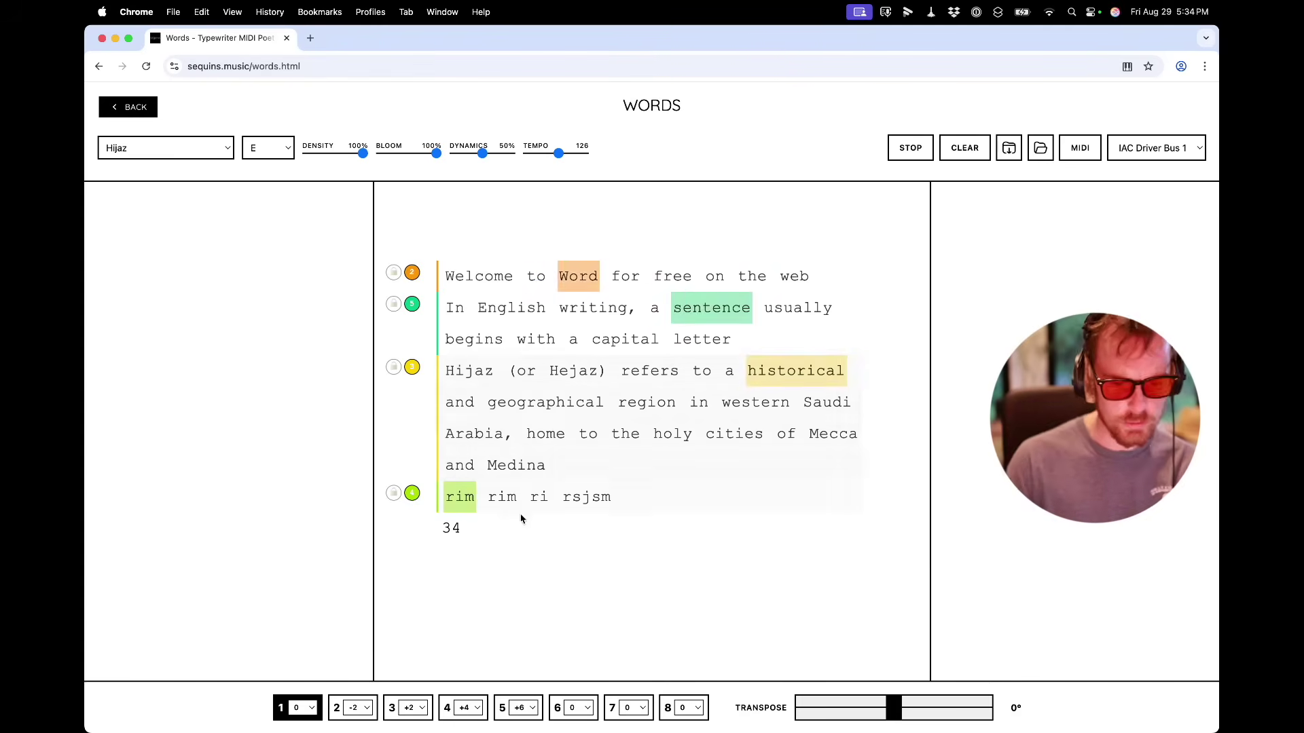
pyautogui.scroll(-3, 500, 524)
pyautogui.write('/6 ')
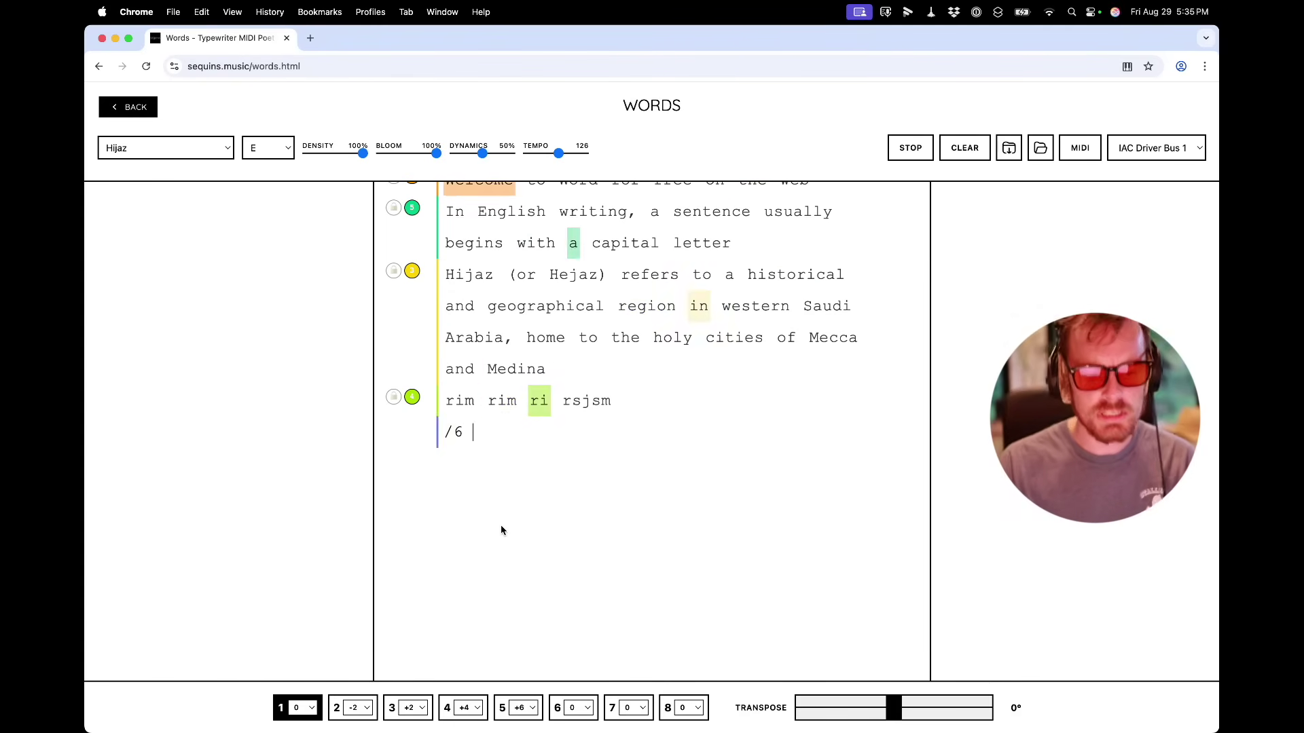
pyautogui.write('arp arpy arp arp')
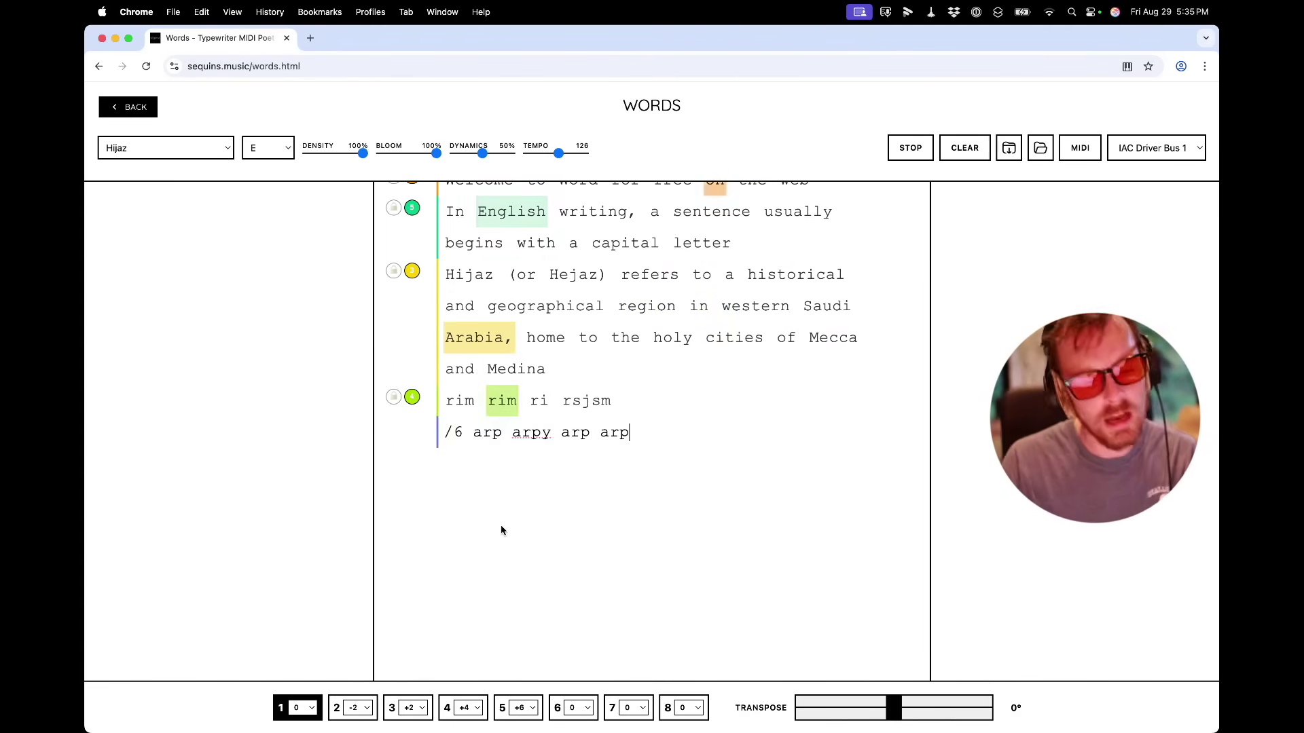
pyautogui.write('y haha')
pyautogui.press('Return')
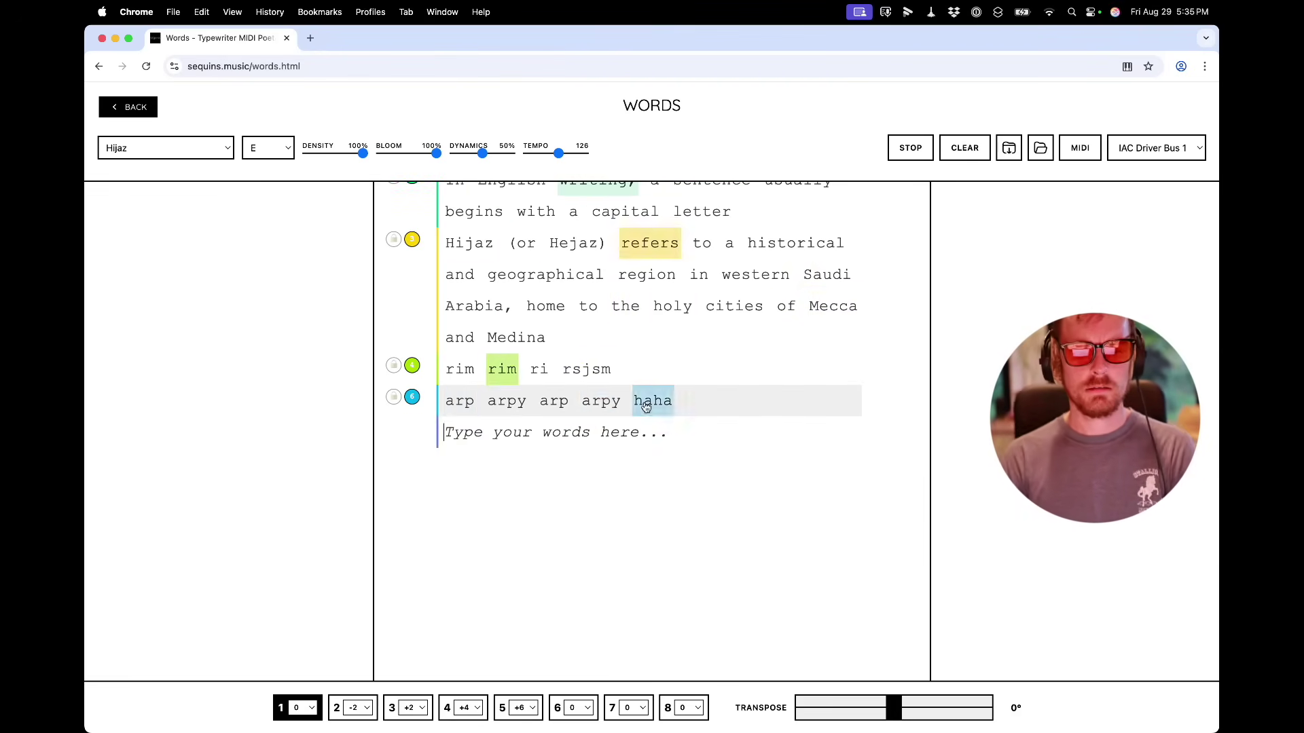
# Step: Change the fourth word of the arp line to "arpa"
pyautogui.click(610, 408)
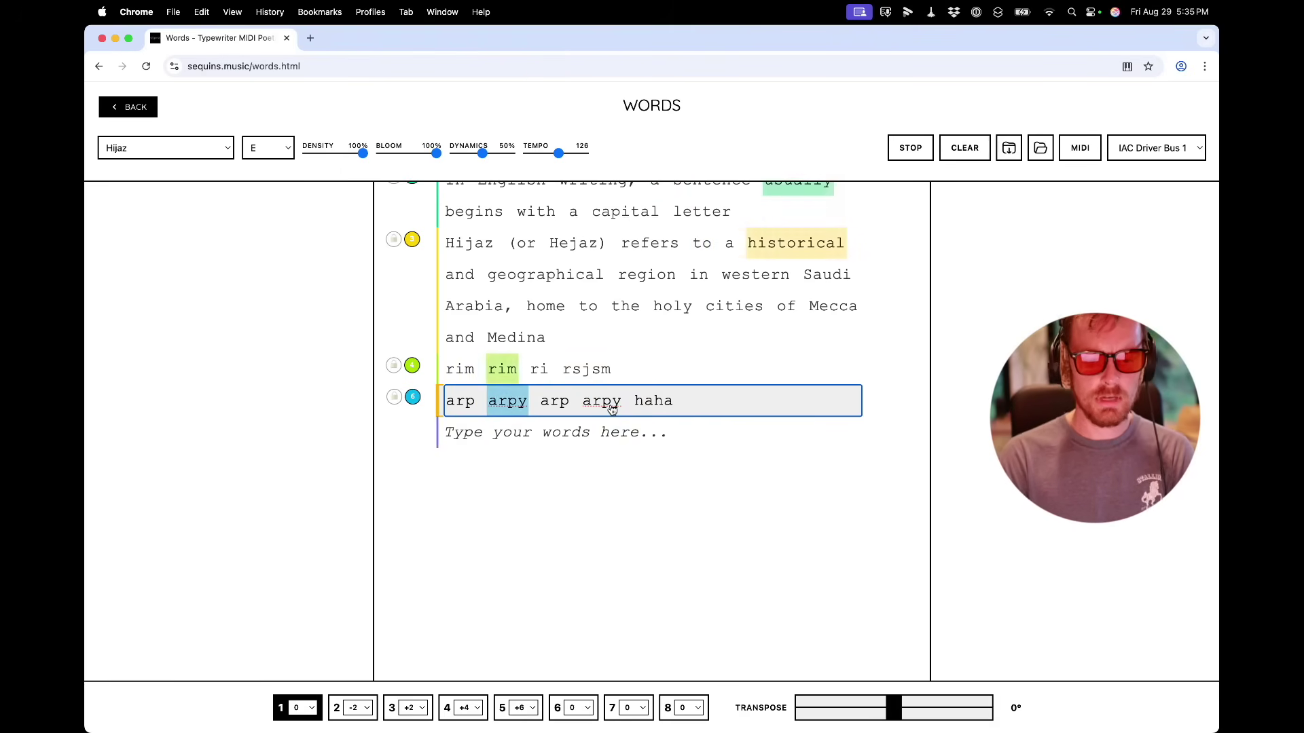
pyautogui.press('Delete')
pyautogui.write('a')
pyautogui.press('Return')
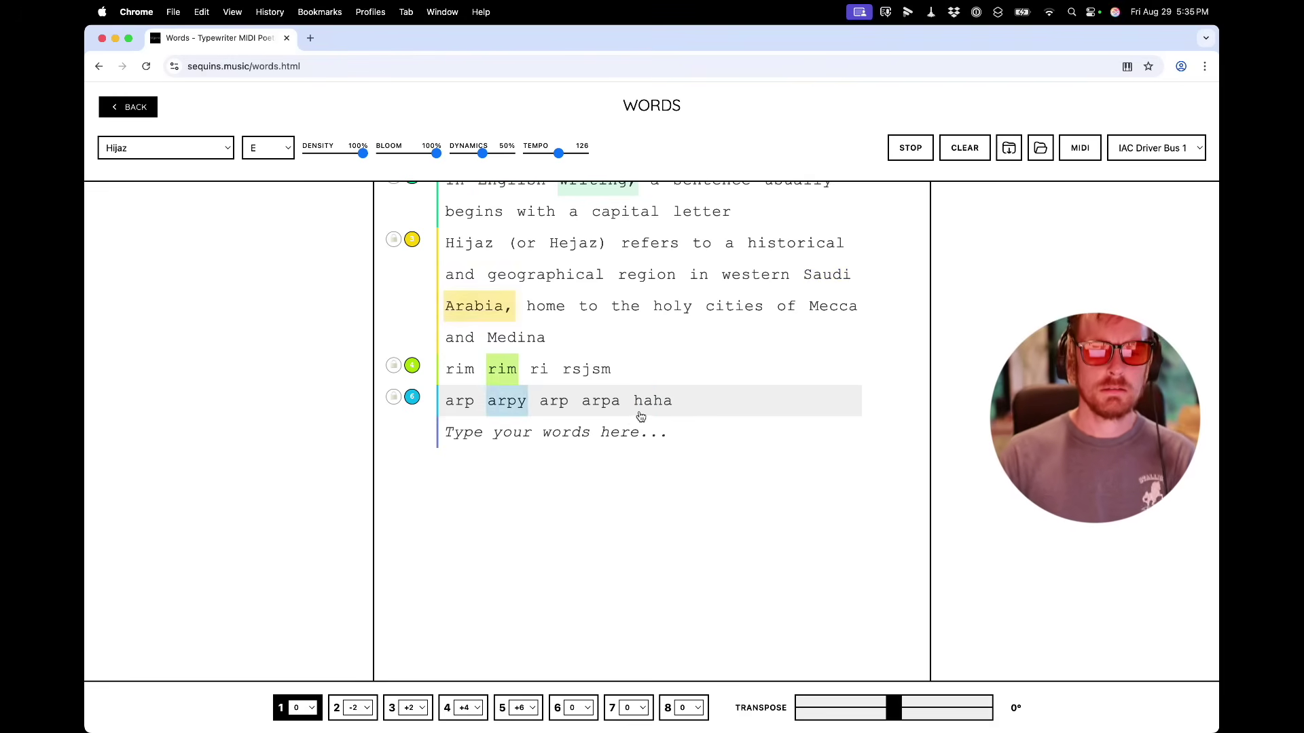
# Step: Change the fourth word of the arp line to "arps"
pyautogui.click(621, 407)
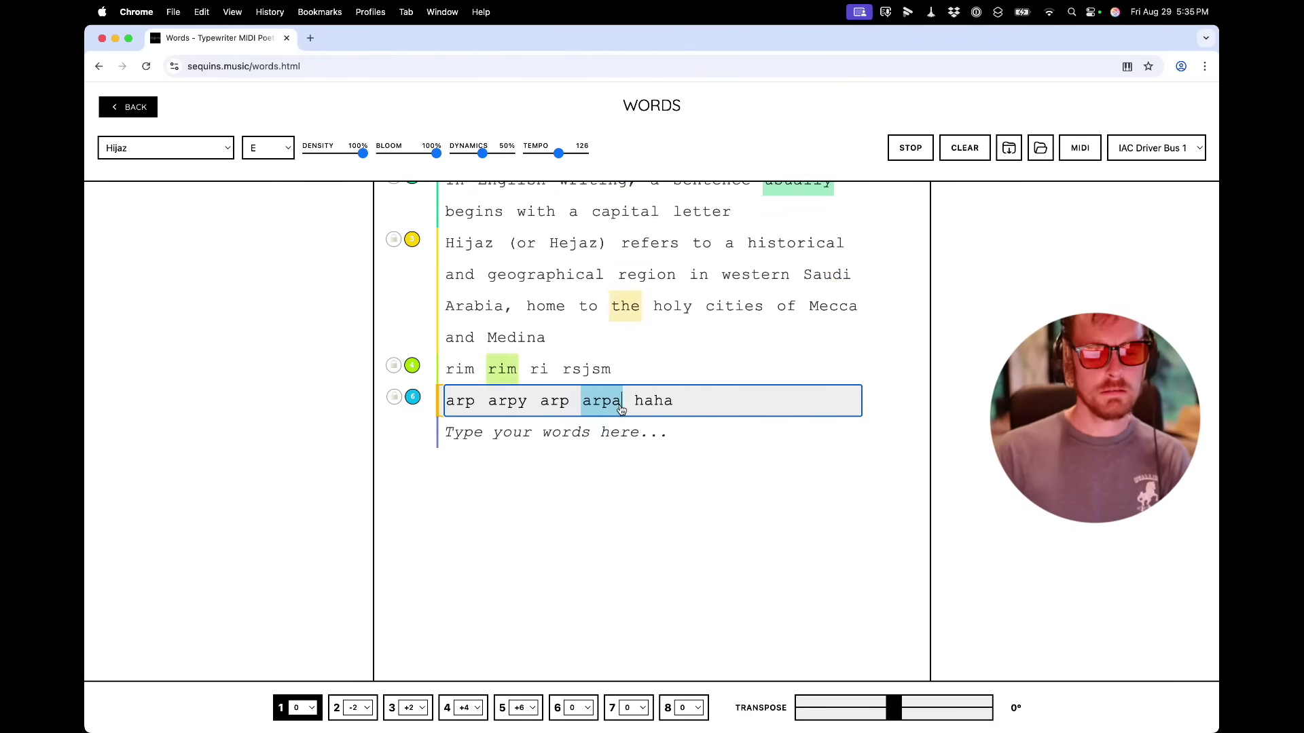
pyautogui.press('BackSpace')
pyautogui.write('s')
pyautogui.press('Return')
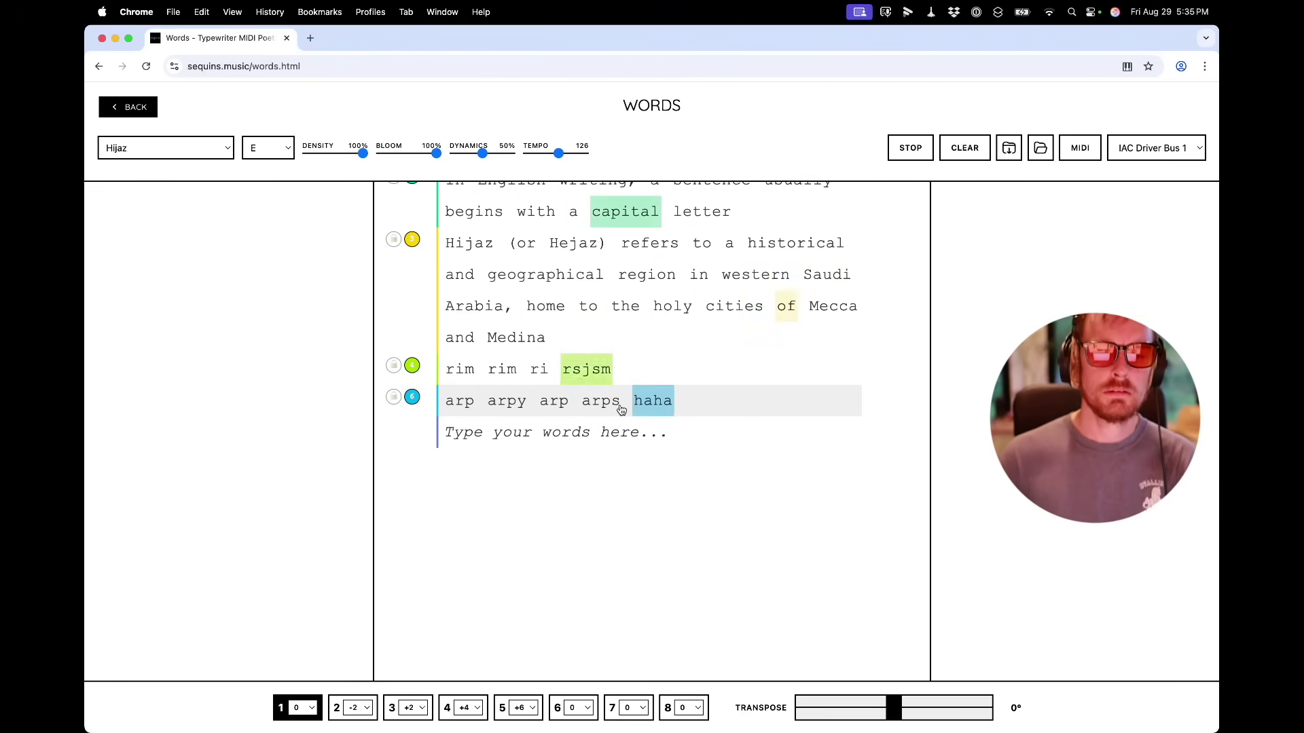
# Step: Switch to Bitwig Studio and lower the ARP track's volume to -6.5 dB
pyautogui.press('super+Tab')
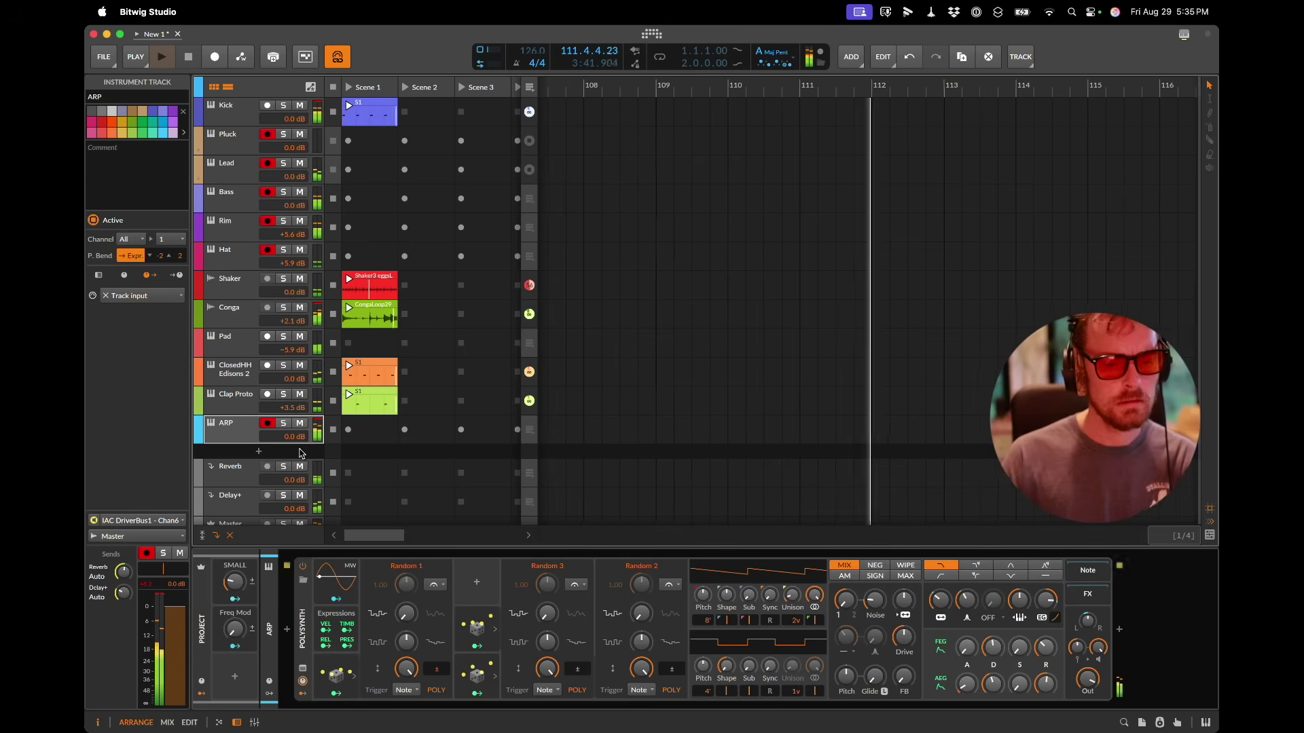
pyautogui.moveTo(292, 438); pyautogui.dragTo(289, 448)
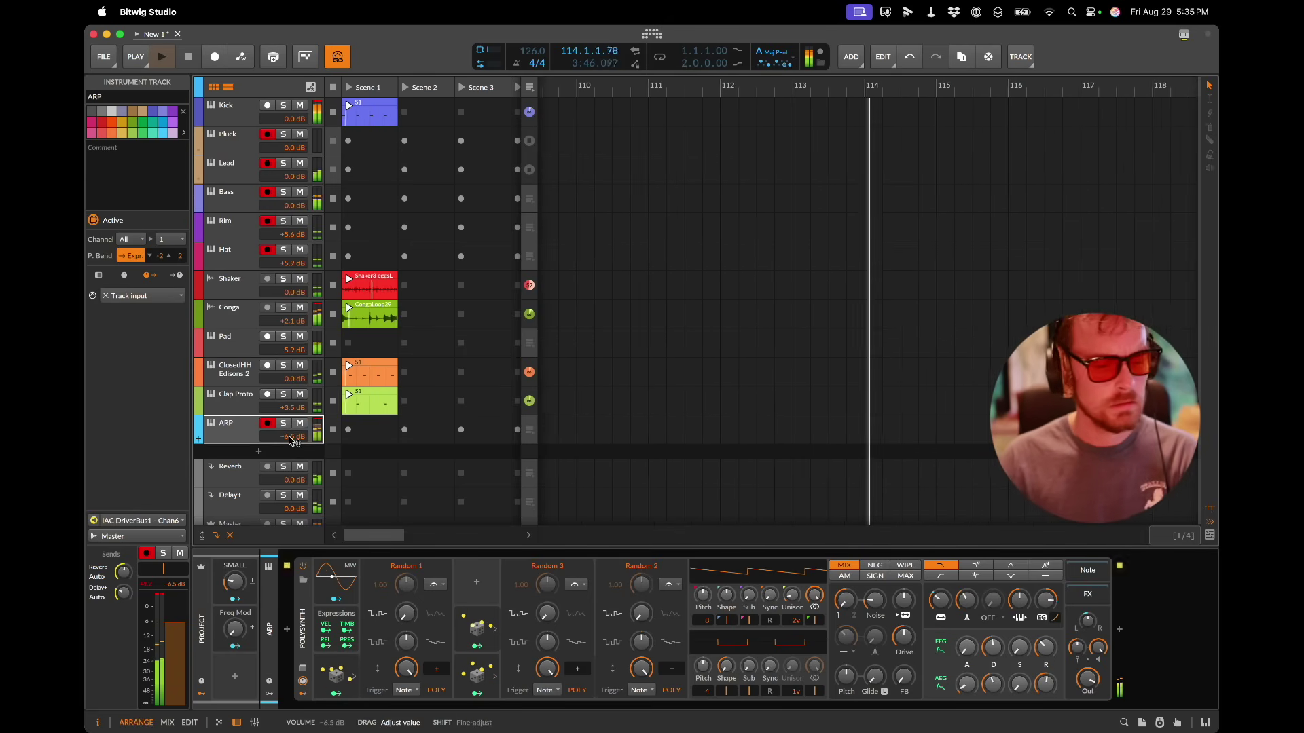
# Step: Add a Macro modulator below Freq Mod in the project's modulators
pyautogui.click(238, 685)
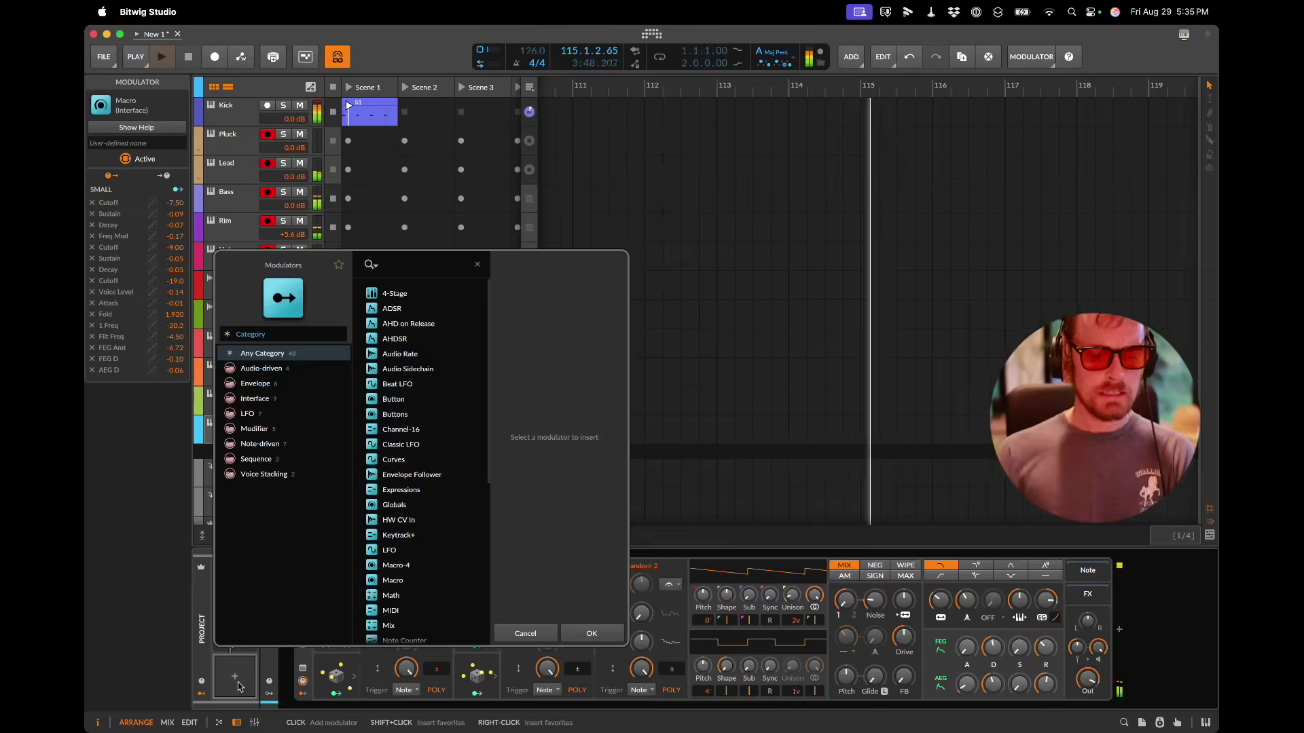
pyautogui.write('rand')
pyautogui.press('Down')
pyautogui.press('Return')
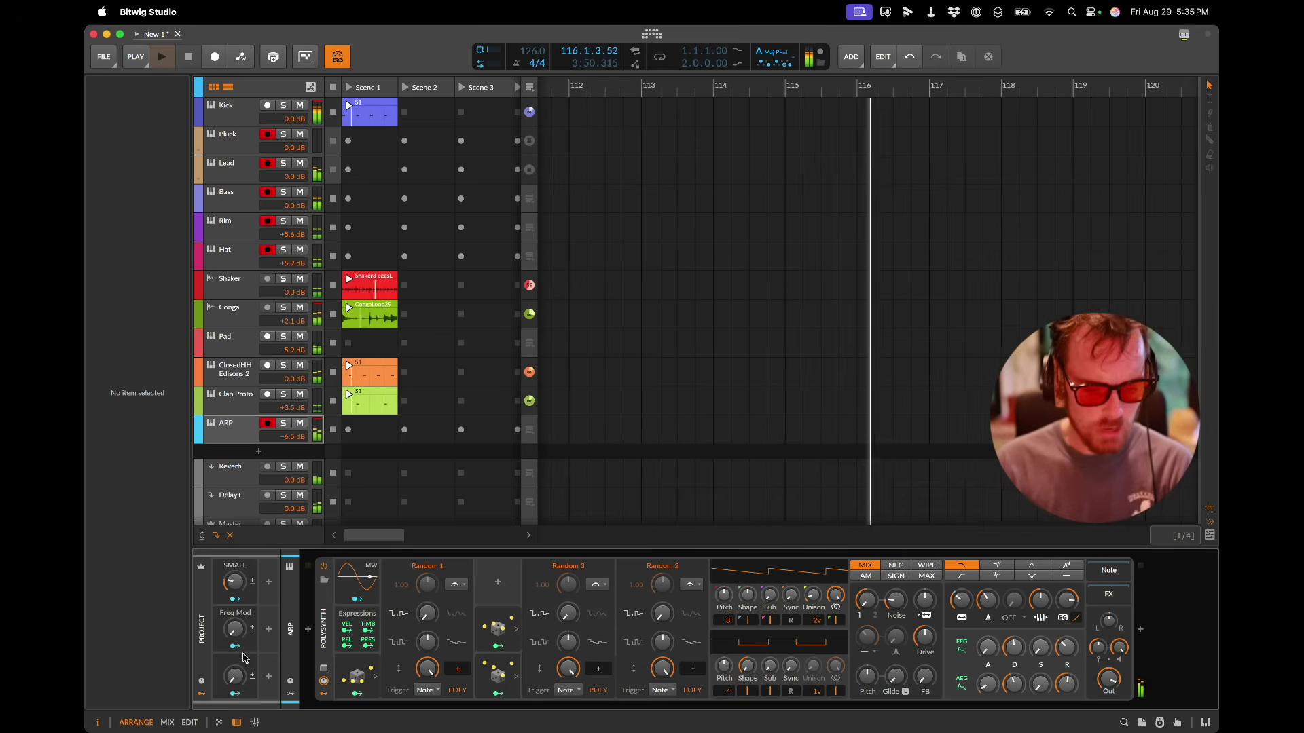
# Step: Select the Master track and route the new macro to EQ+ Band 1 Frequency with a modulation amount of 27.60 st
pyautogui.scroll(-1, 237, 513)
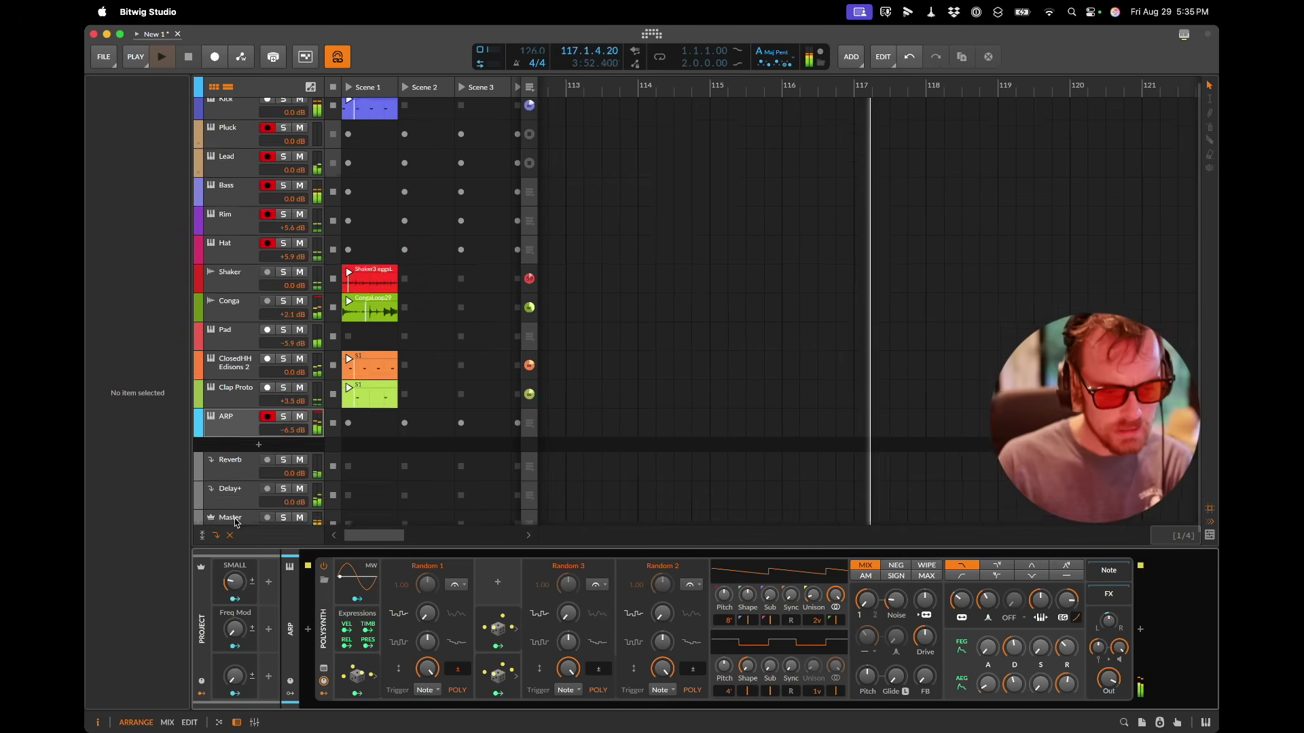
pyautogui.click(237, 513)
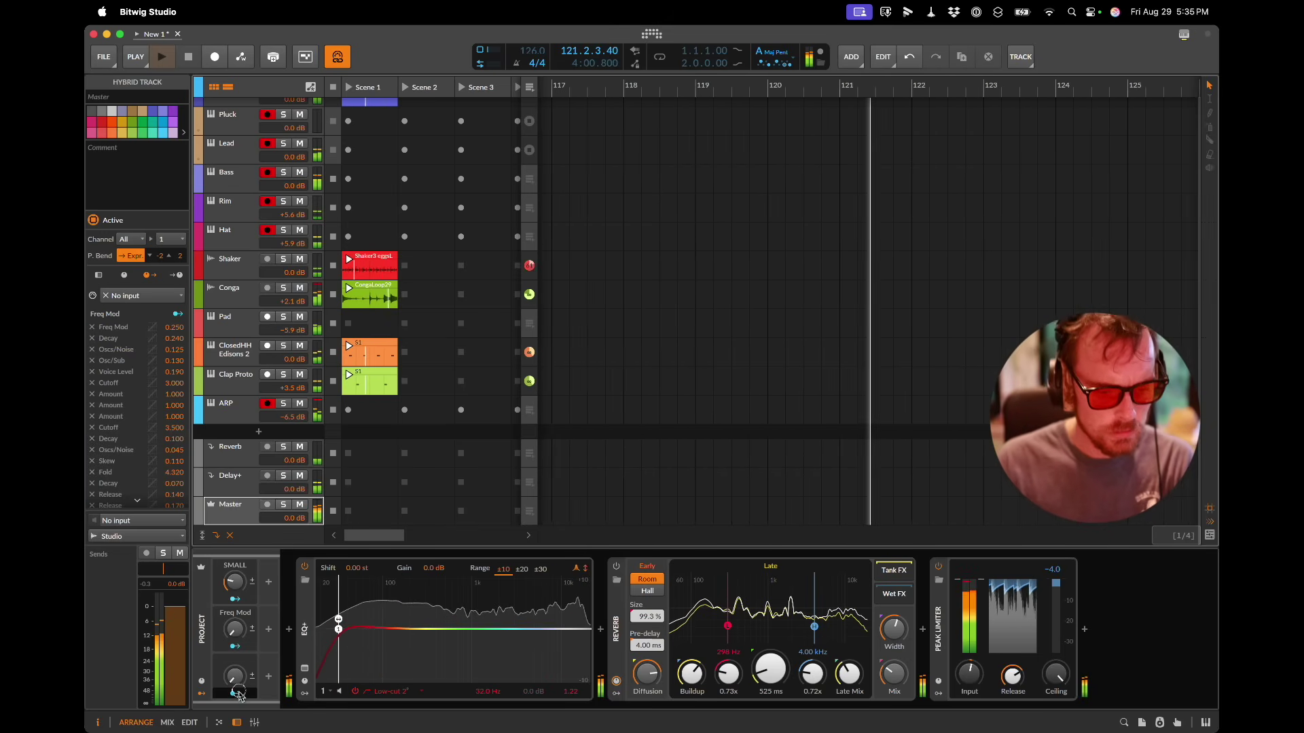
pyautogui.click(237, 694)
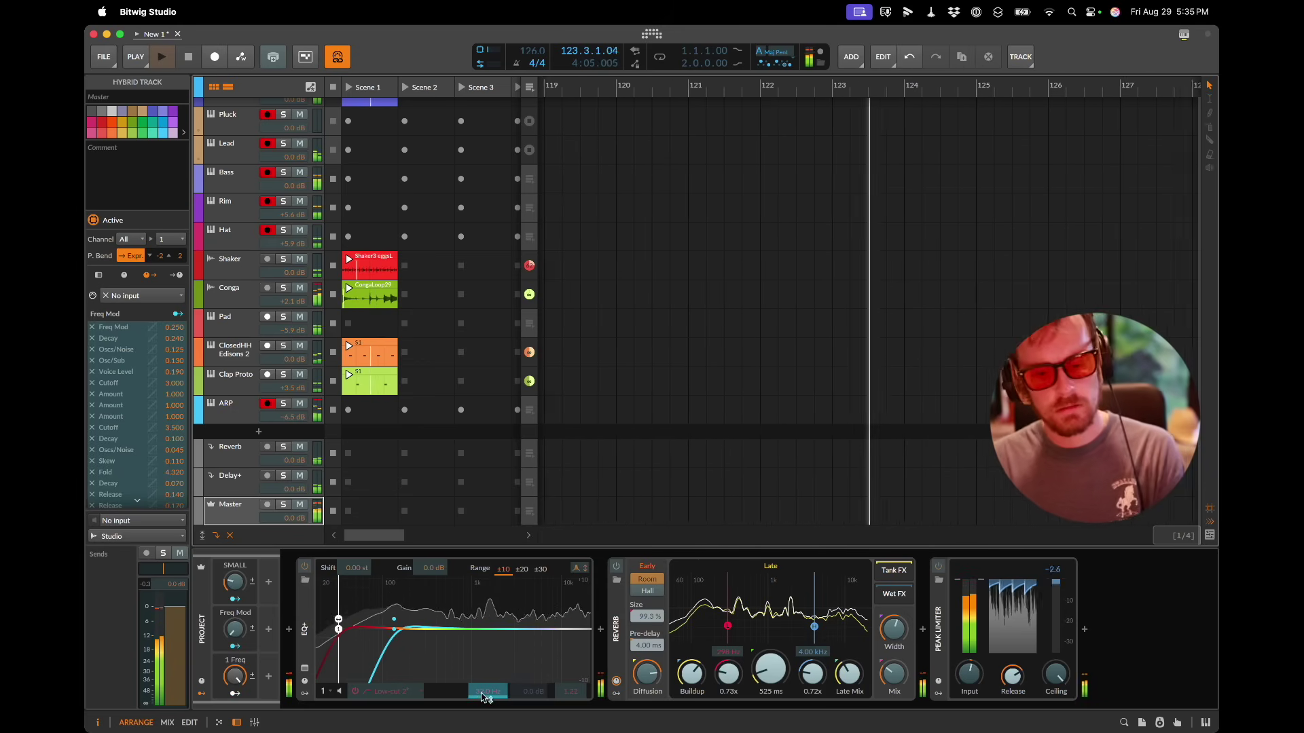
pyautogui.moveTo(895, 679); pyautogui.dragTo(896, 679)
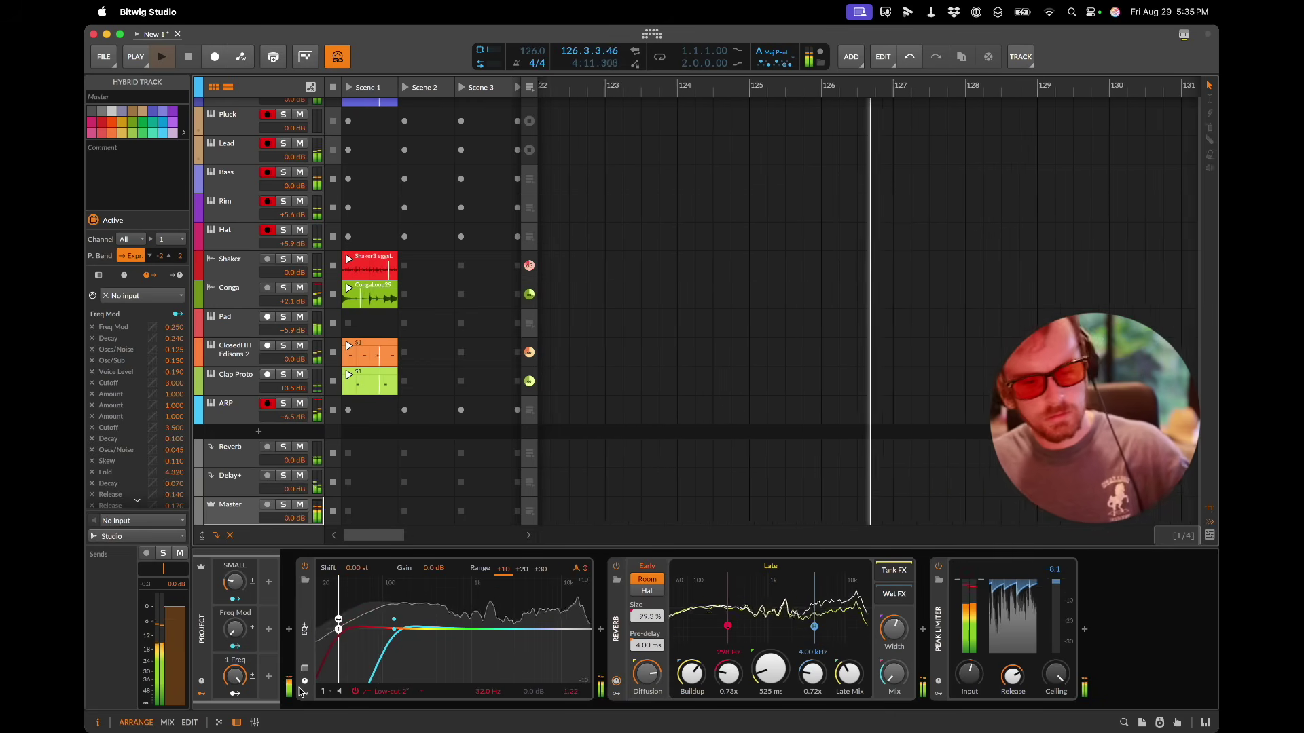
pyautogui.click(235, 696)
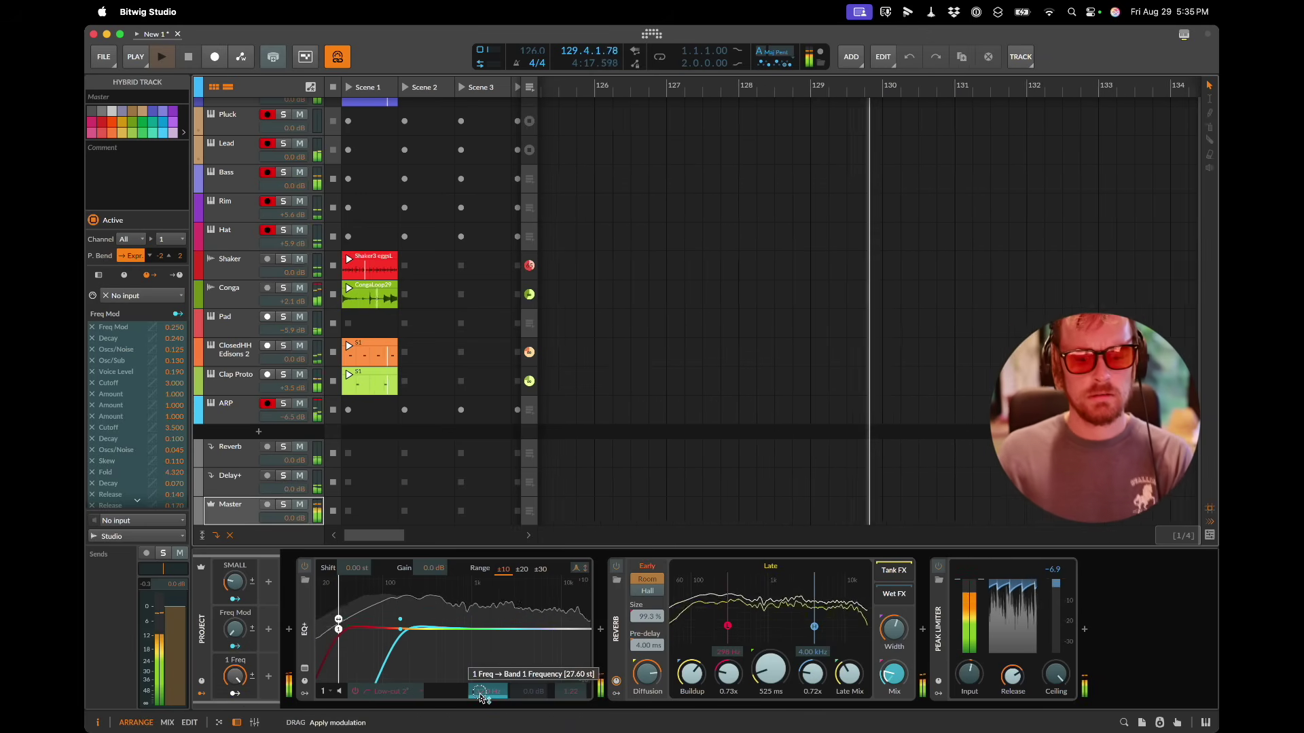
pyautogui.click(235, 693)
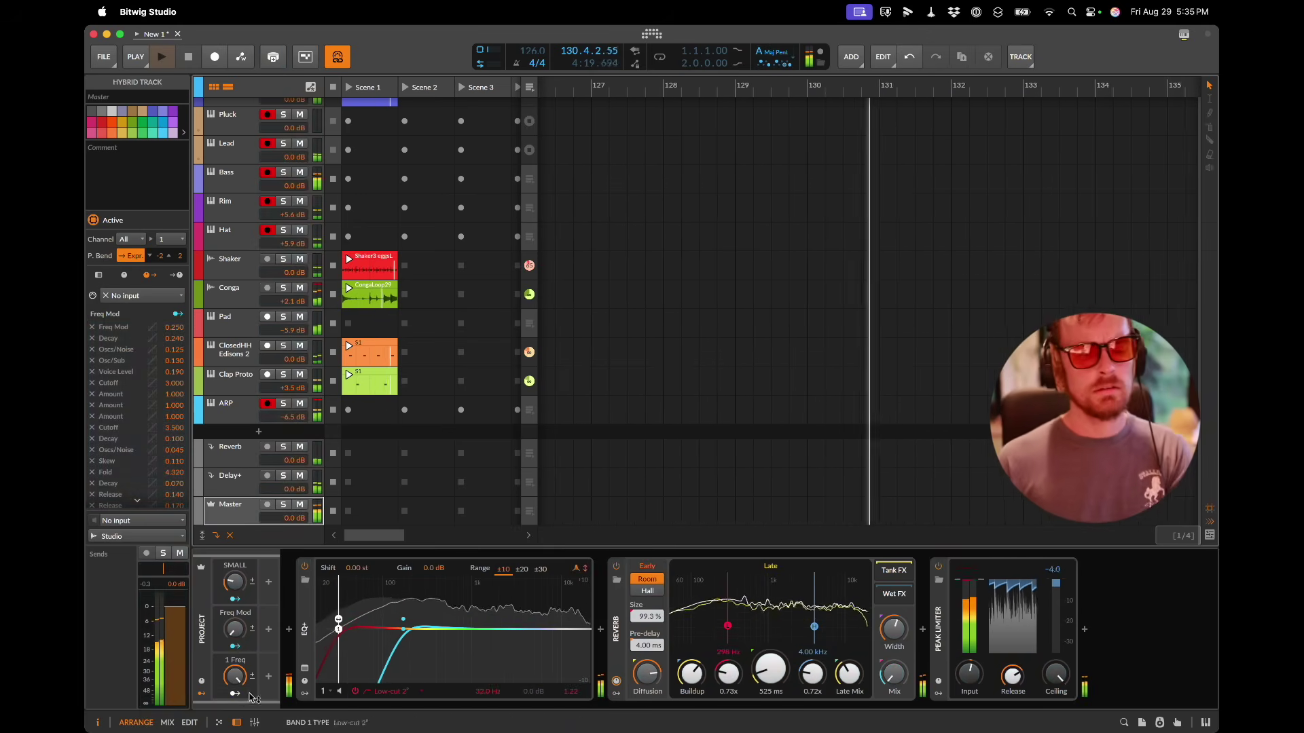
# Step: Raise the system volume and sweep the Freq Mod macro up to 99.5 % and back to 0 %
pyautogui.press('XF86AudioRaiseVolume')
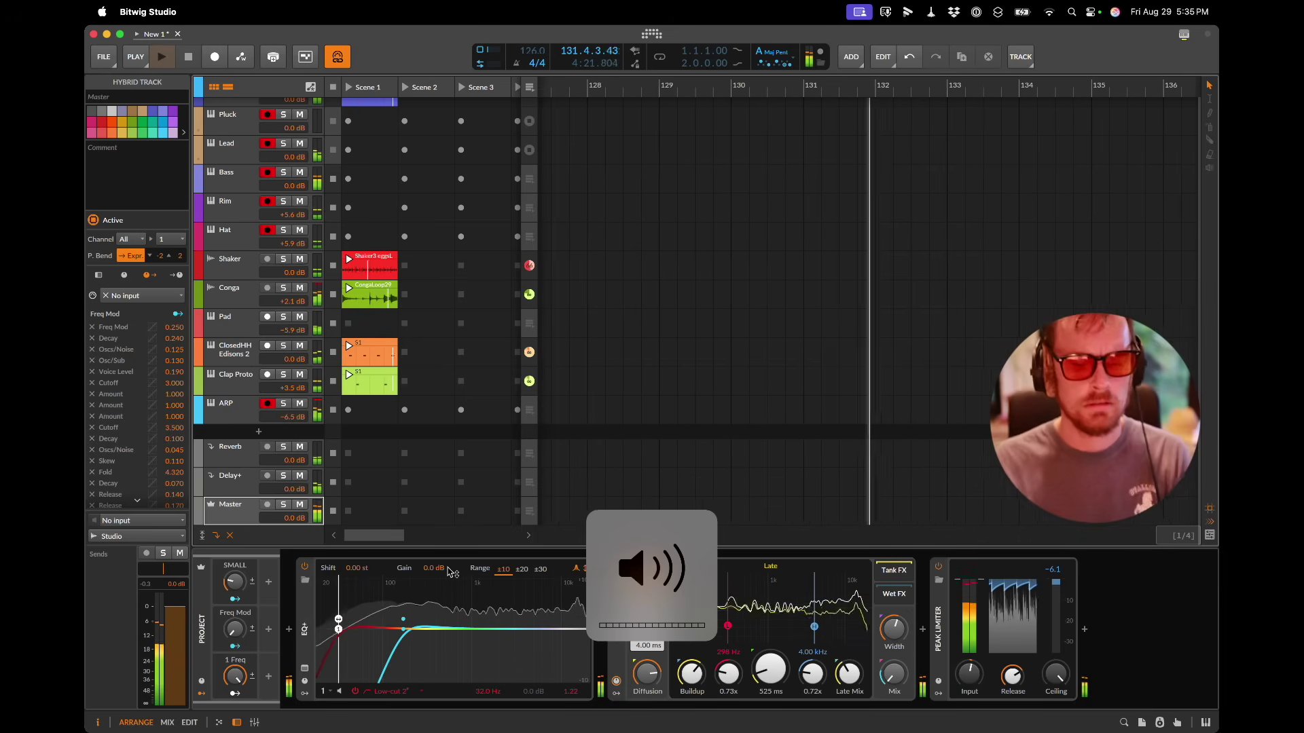
pyautogui.moveTo(230, 637)
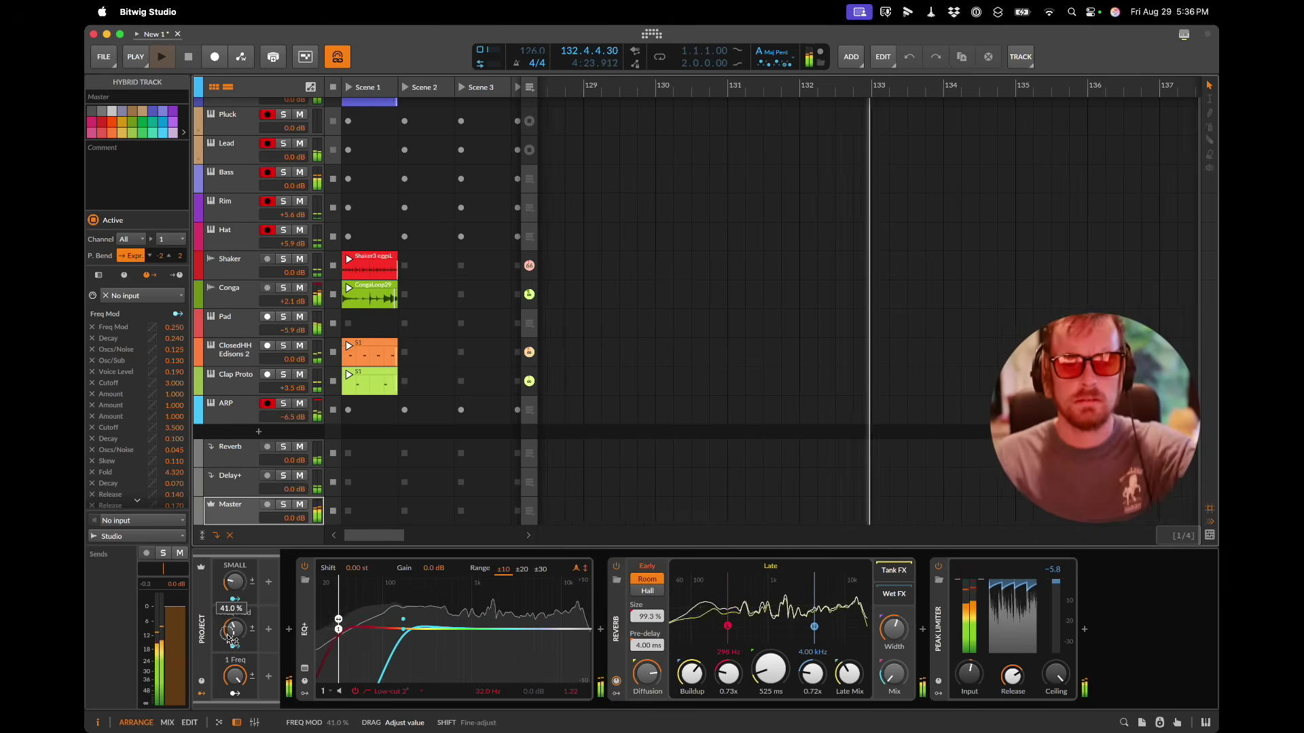
pyautogui.scroll(5, 230, 637)
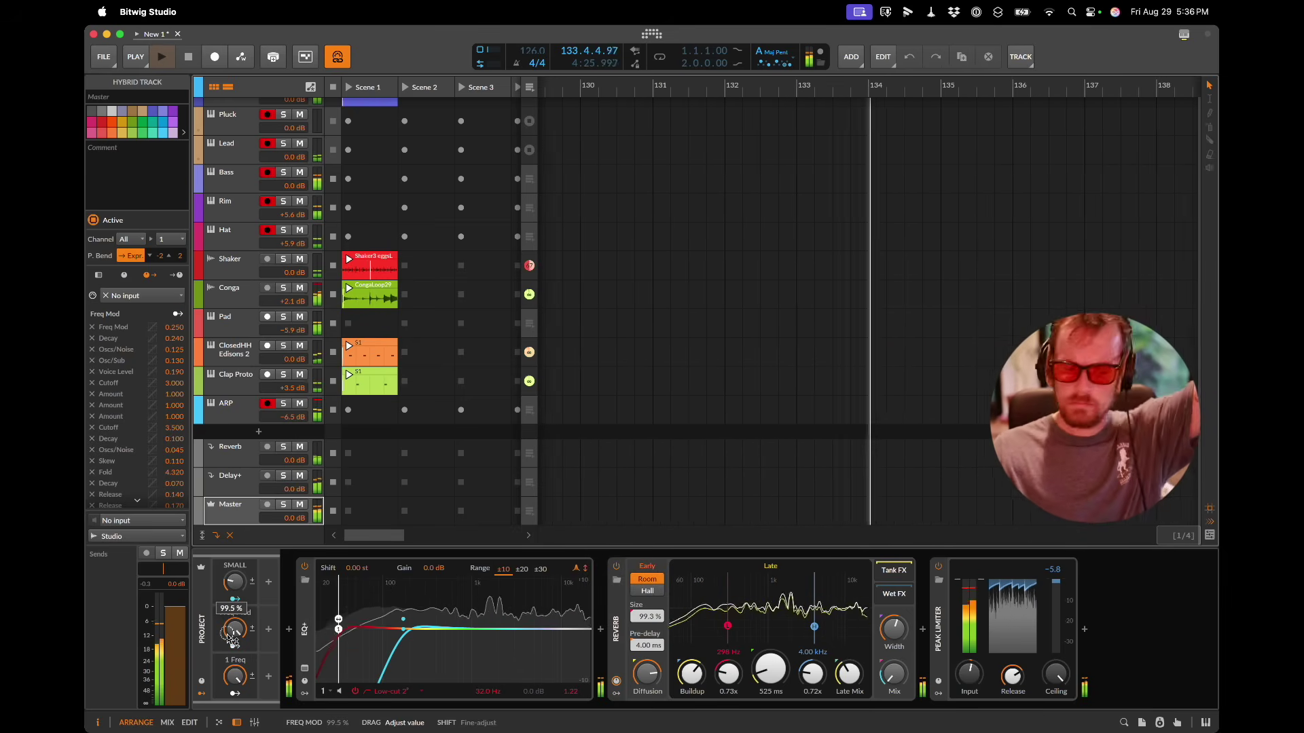
pyautogui.click(232, 630)
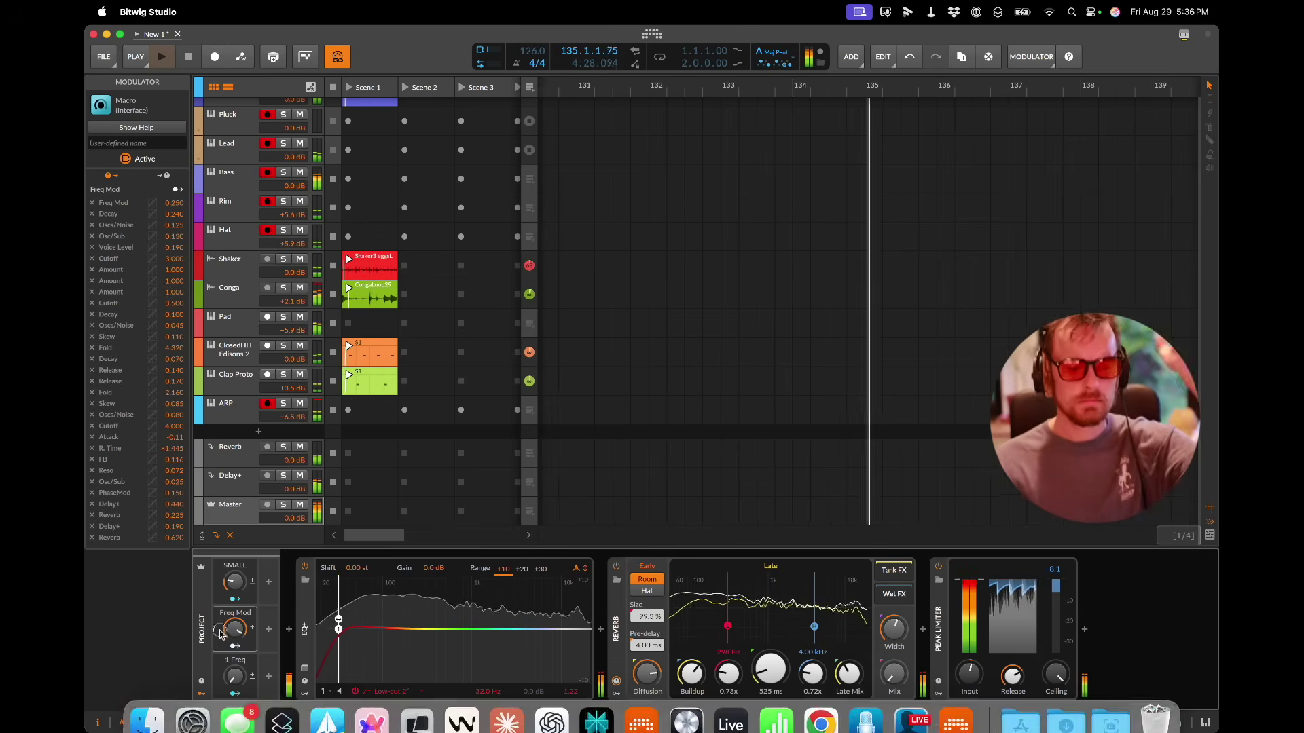
pyautogui.scroll(8, 231, 631)
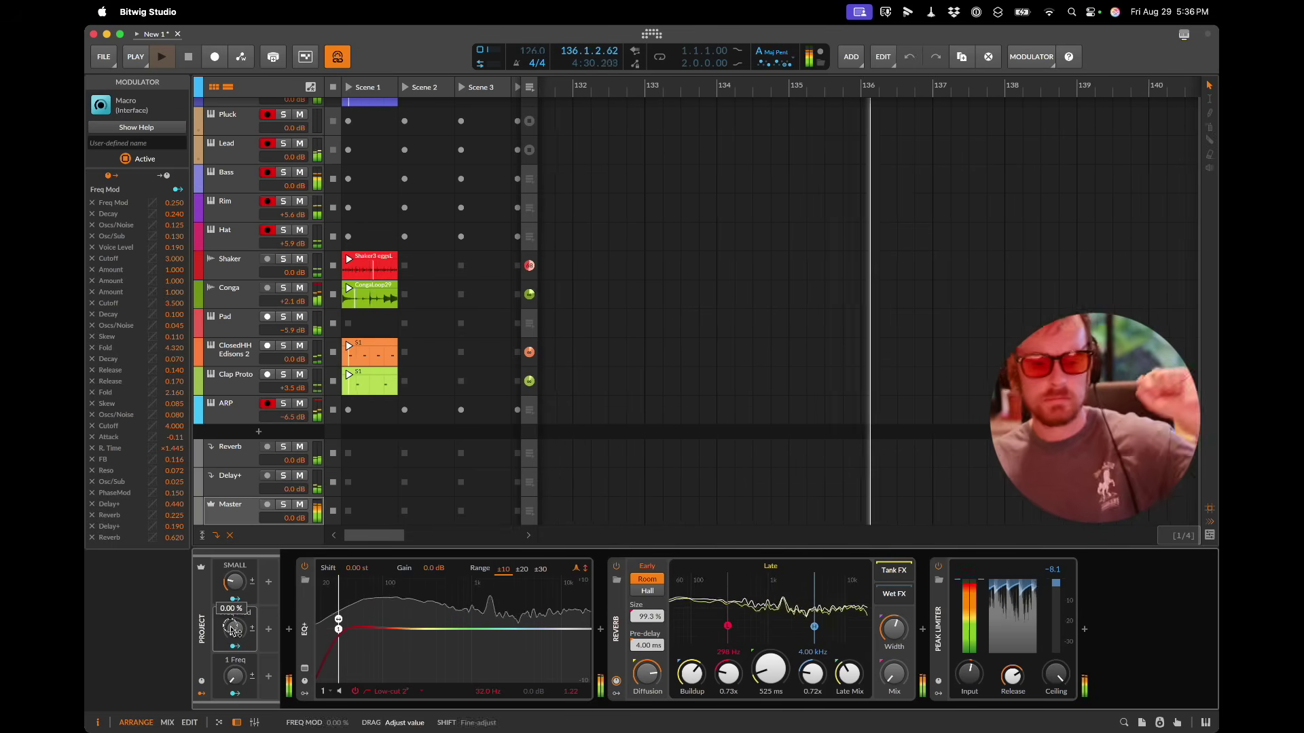
# Step: Map computer key Q to set the 1 Freq macro to 0.00 %, and reset the Freq Mod macro to its default
pyautogui.hotkey('alt', 'm')
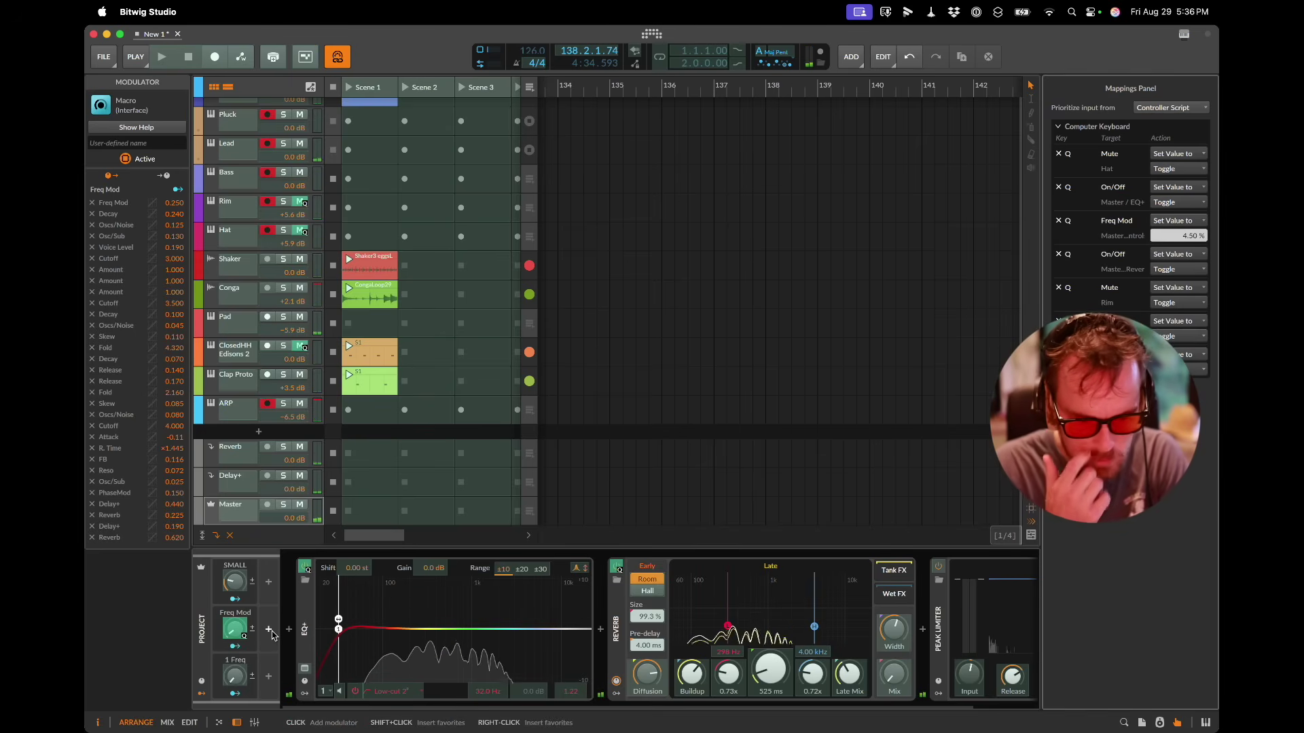
pyautogui.press('q')
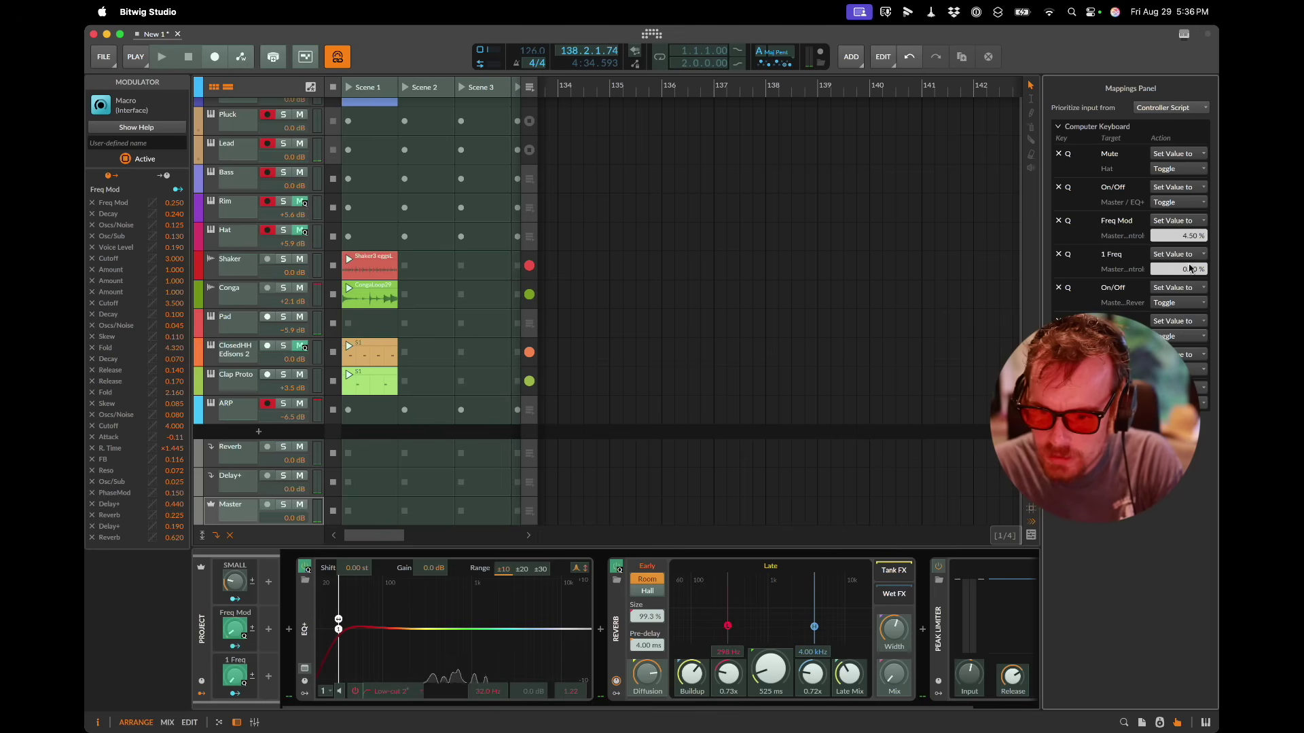
pyautogui.press('Escape')
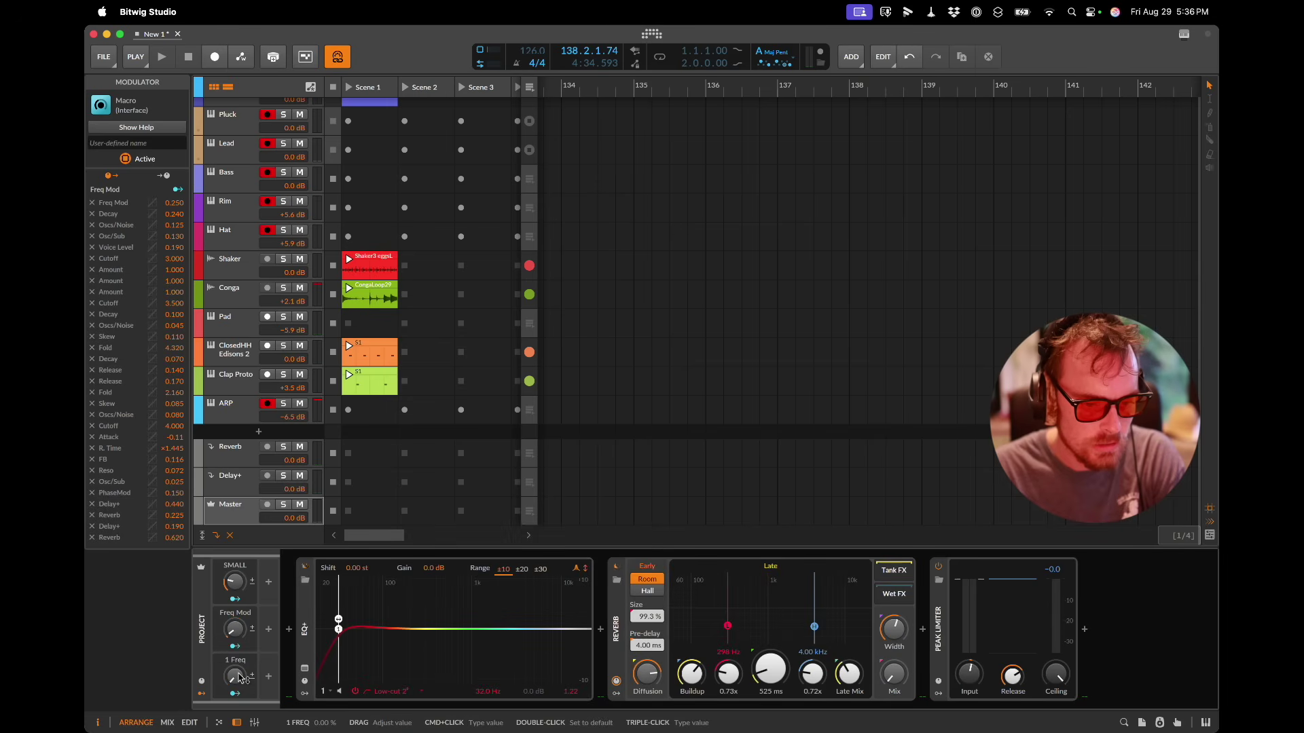
pyautogui.doubleClick(236, 632)
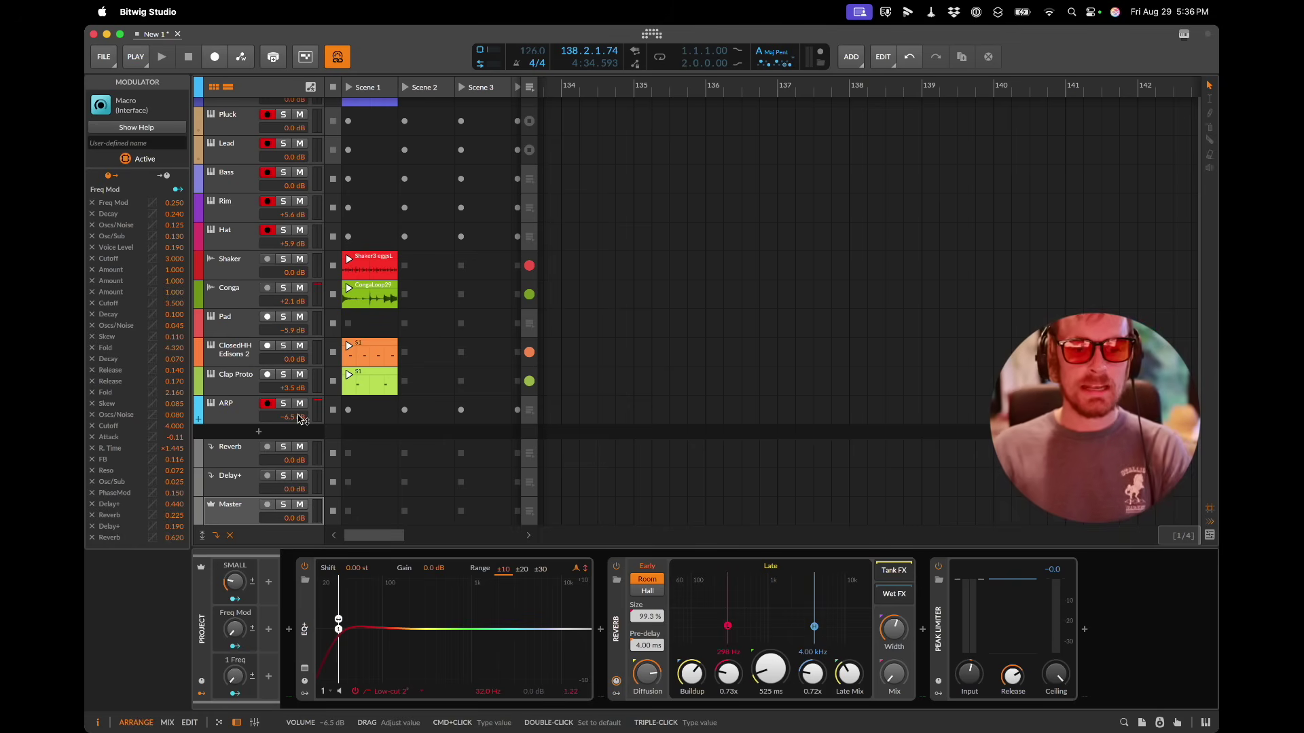
# Step: Switch to Words and start playback of the typed lines
pyautogui.press('super+Tab')
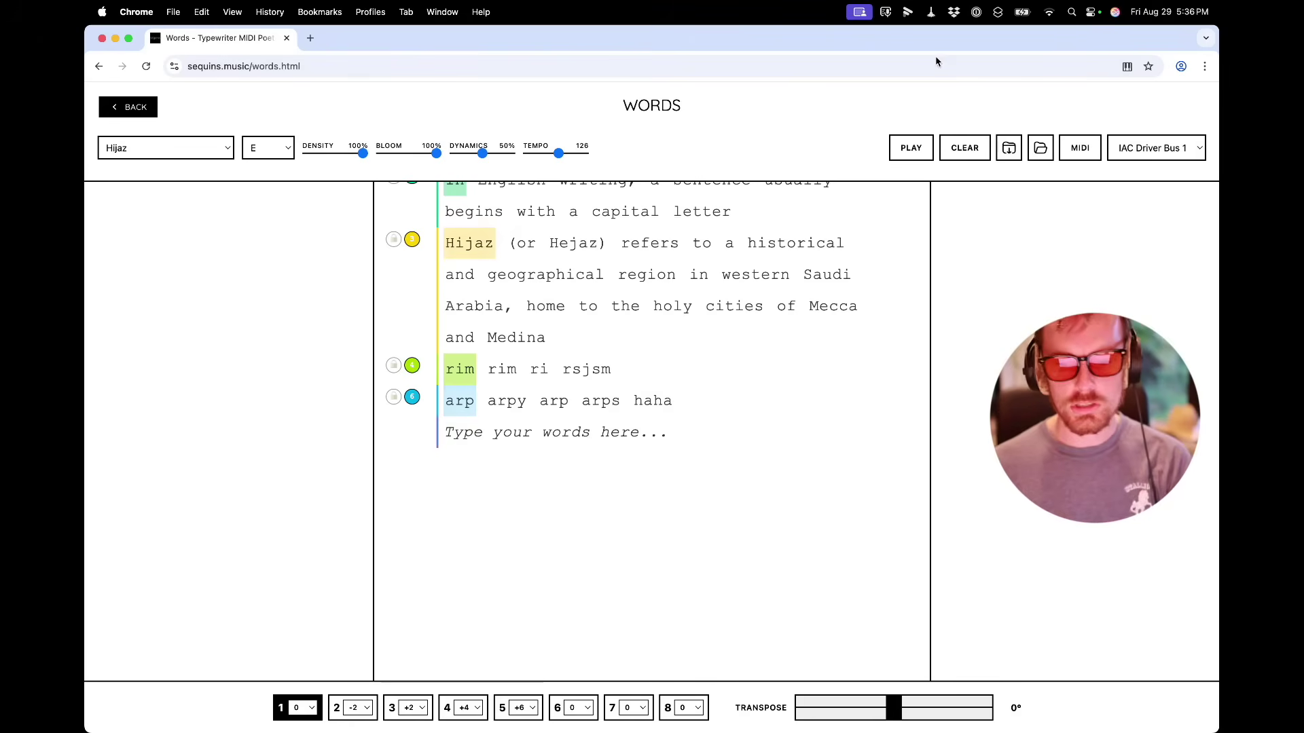
pyautogui.click(924, 138)
# Step: Switch to Bitwig Studio, map computer key Q to toggle the Clap Proto track's mute with Words playback stopped, and test the mapping
pyautogui.press('super+Tab')
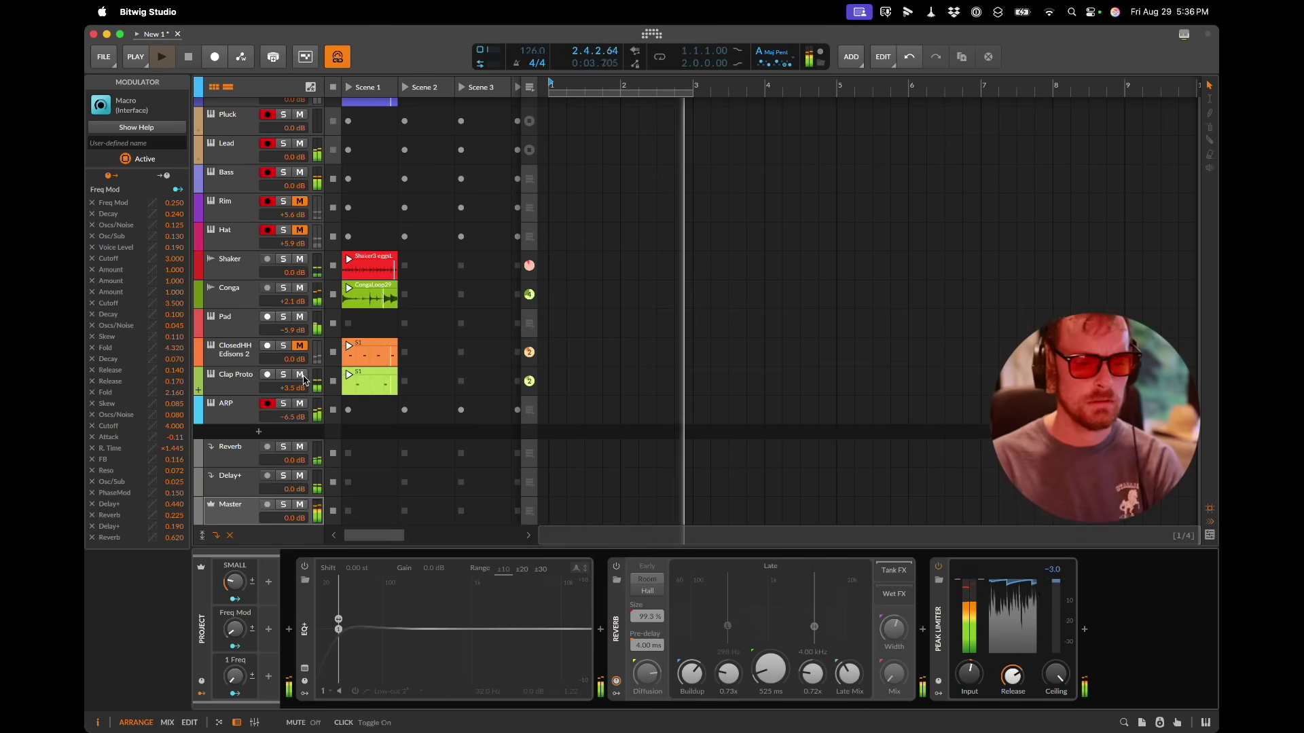
pyautogui.press('super+k')
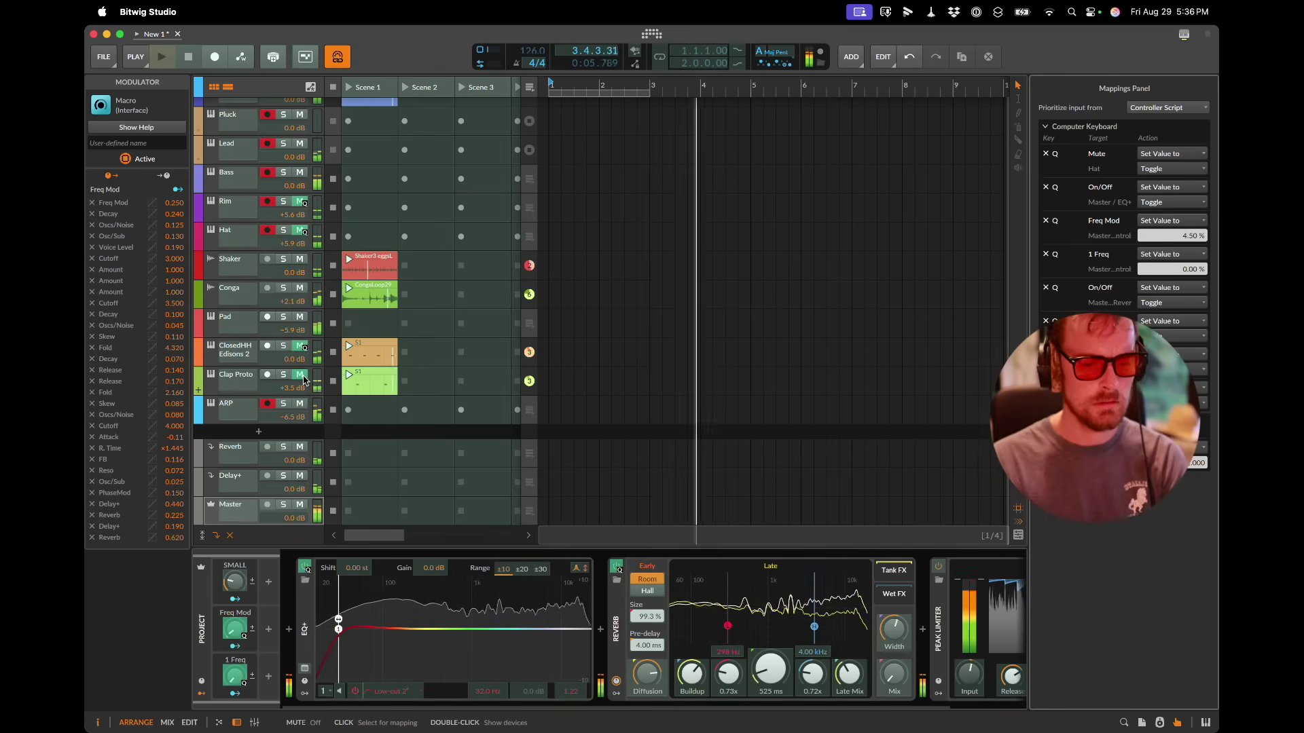
pyautogui.press('super+Tab')
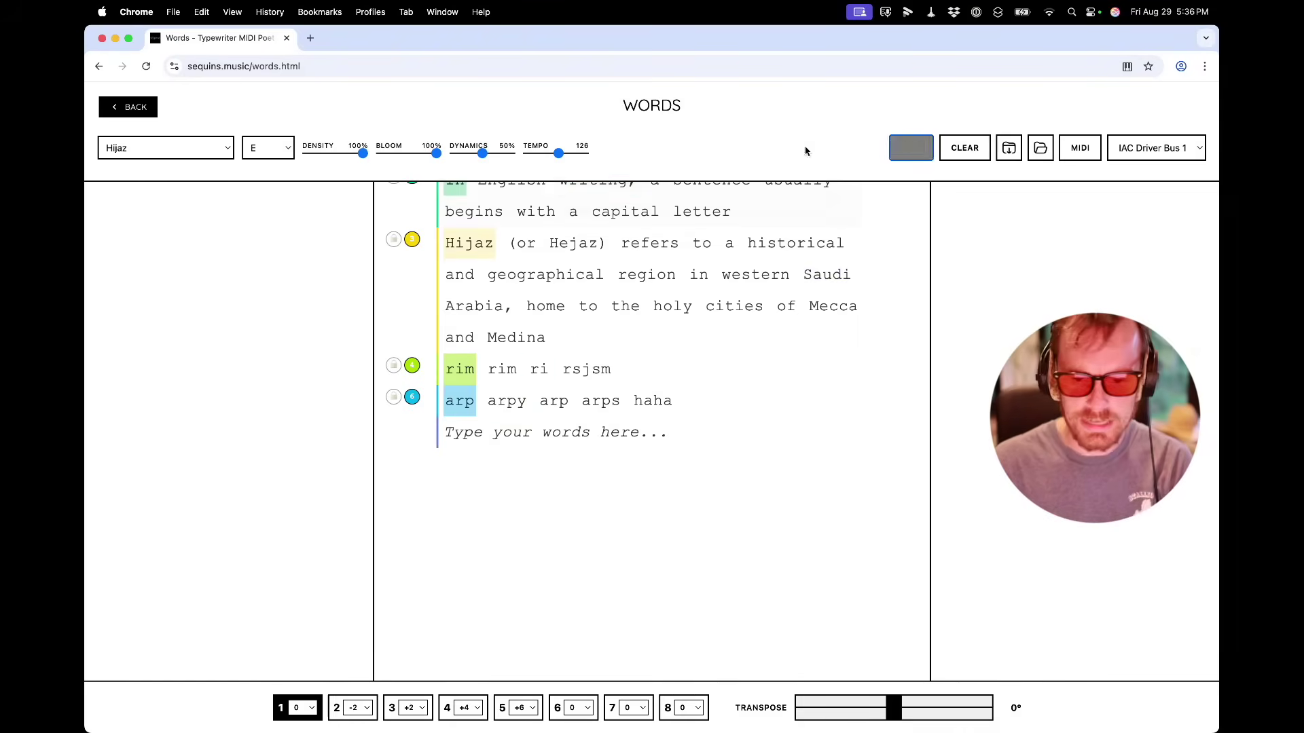
pyautogui.press('super+Tab')
pyautogui.press('super+k')
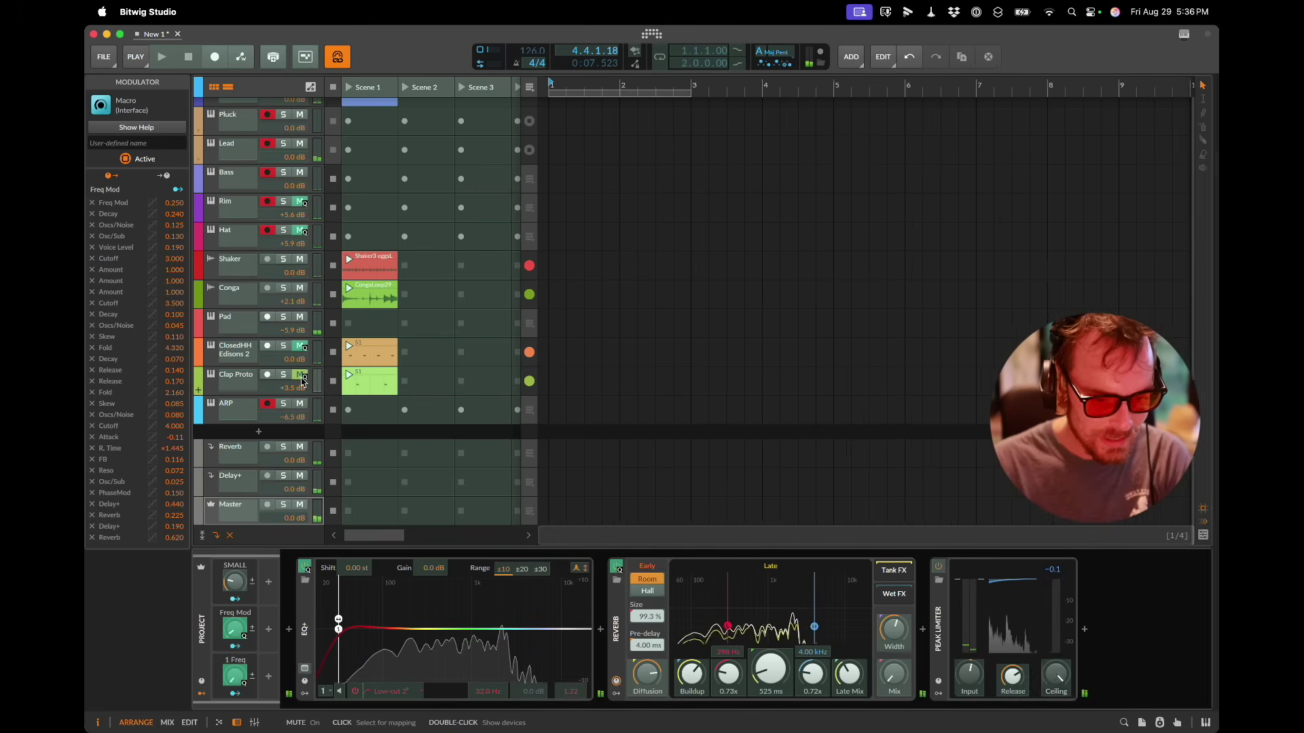
pyautogui.press('q')
pyautogui.press('q')
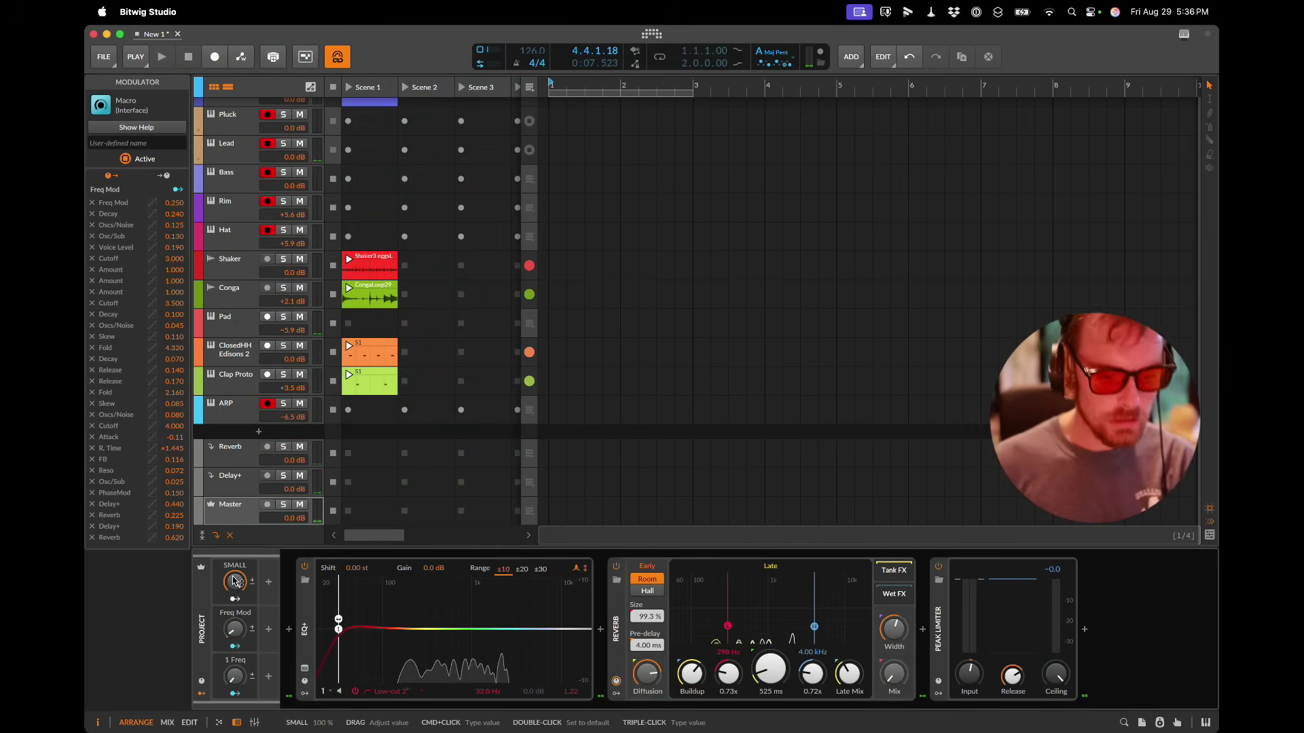
# Step: Map computer key Q to set the SMALL macro to 100 %
pyautogui.press('super+k')
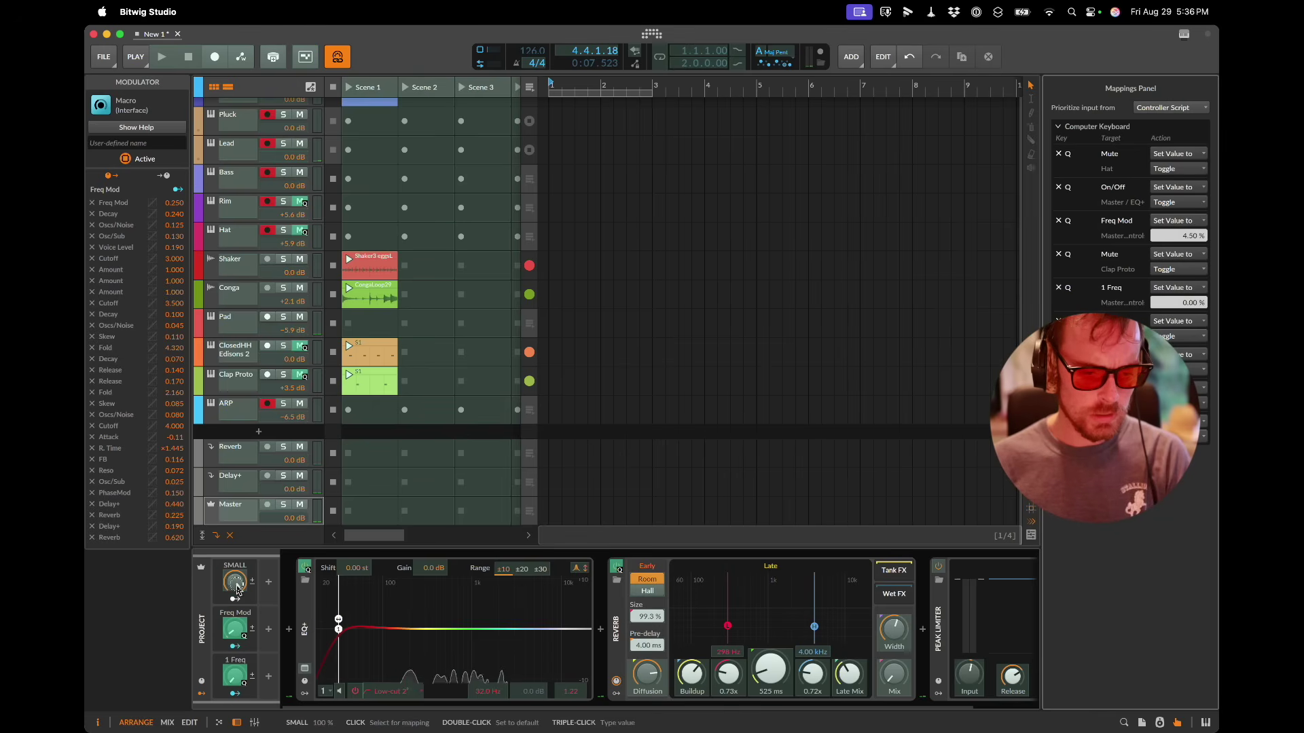
pyautogui.click(236, 583)
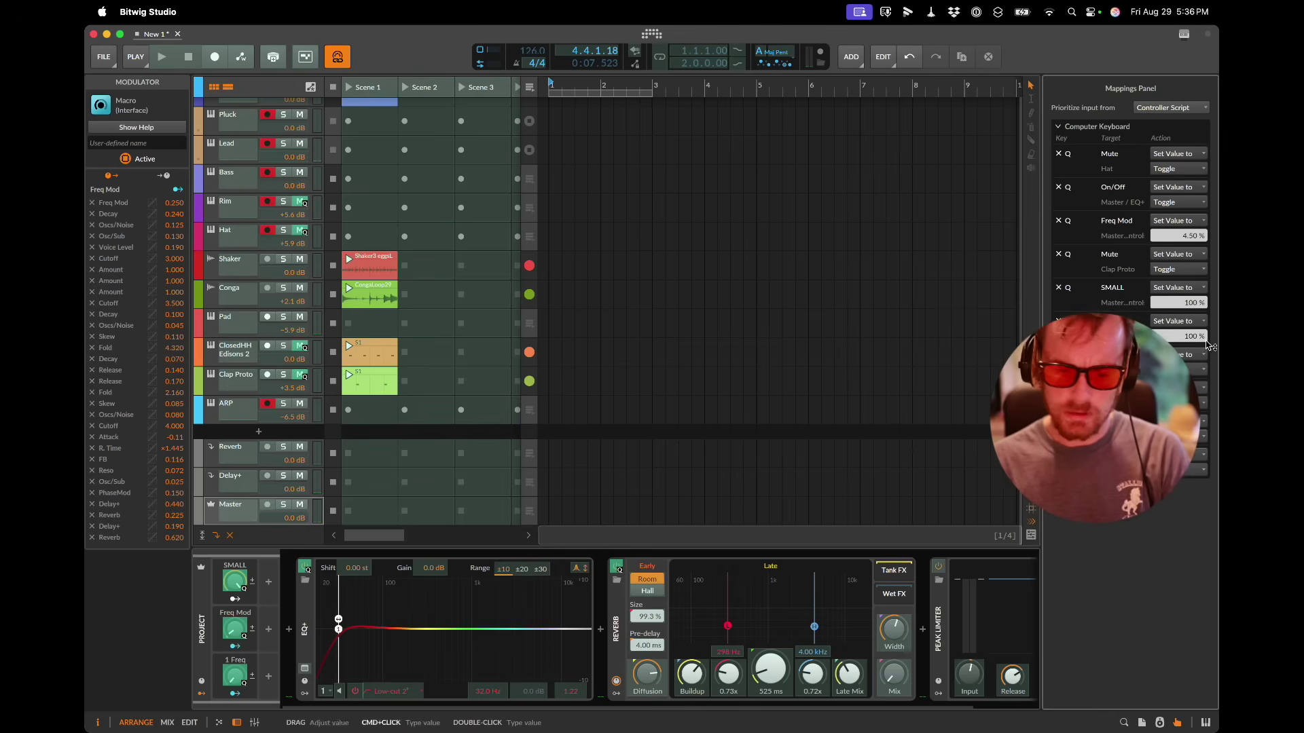
pyautogui.press('super+k')
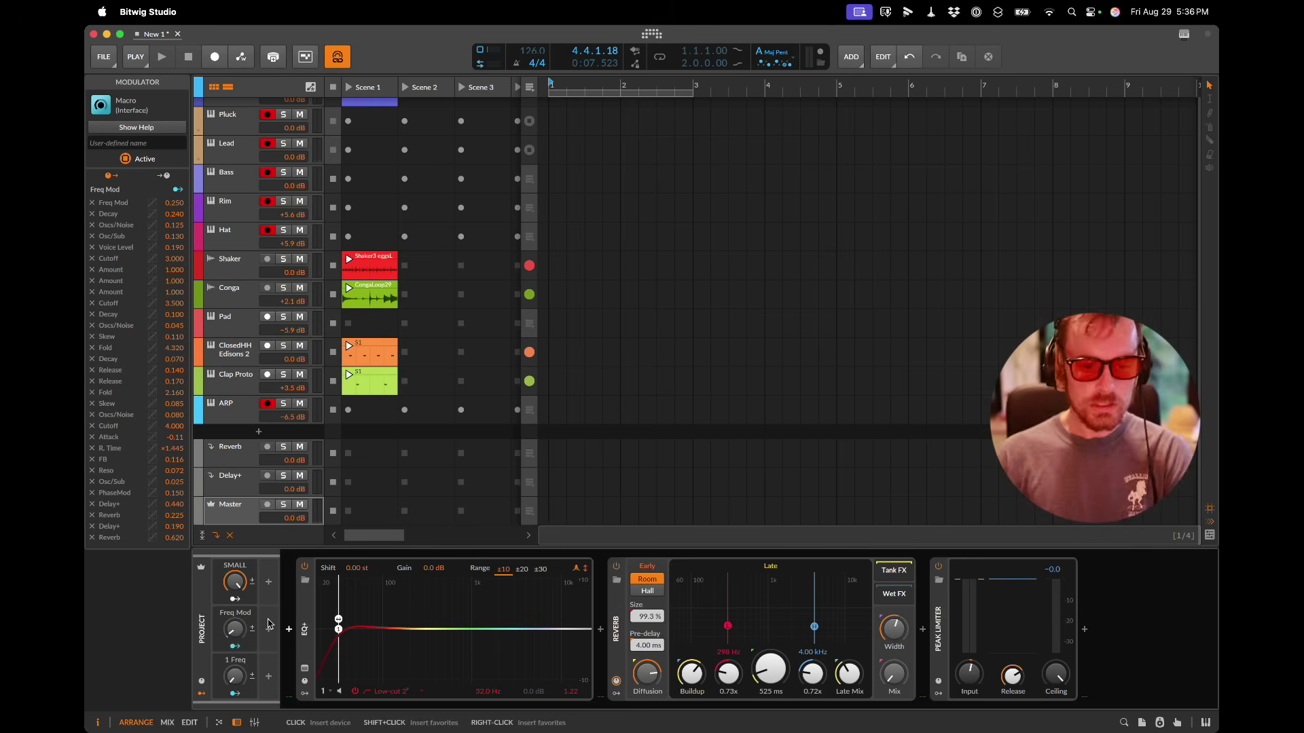
# Step: Add a new audio track below ARP and set its input to Master (POST)
pyautogui.press('super+shift+t')
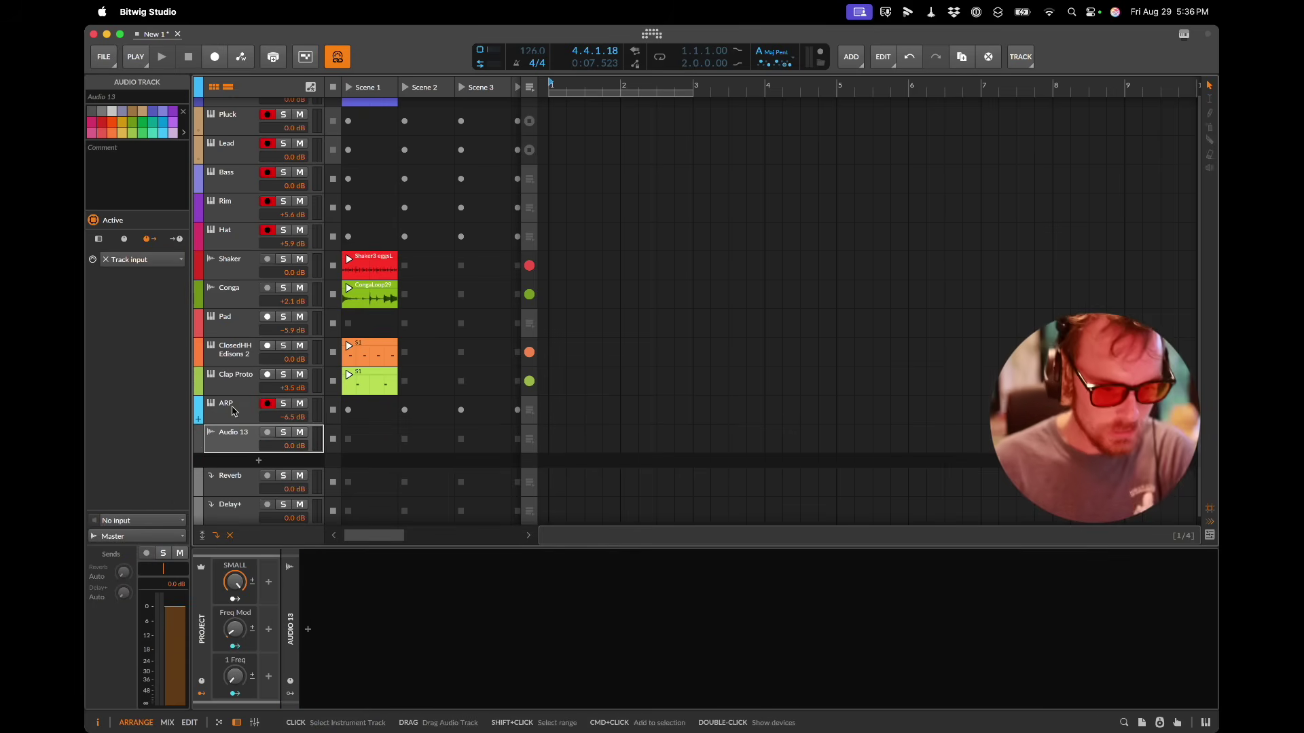
pyautogui.click(124, 521)
pyautogui.moveTo(167, 504)
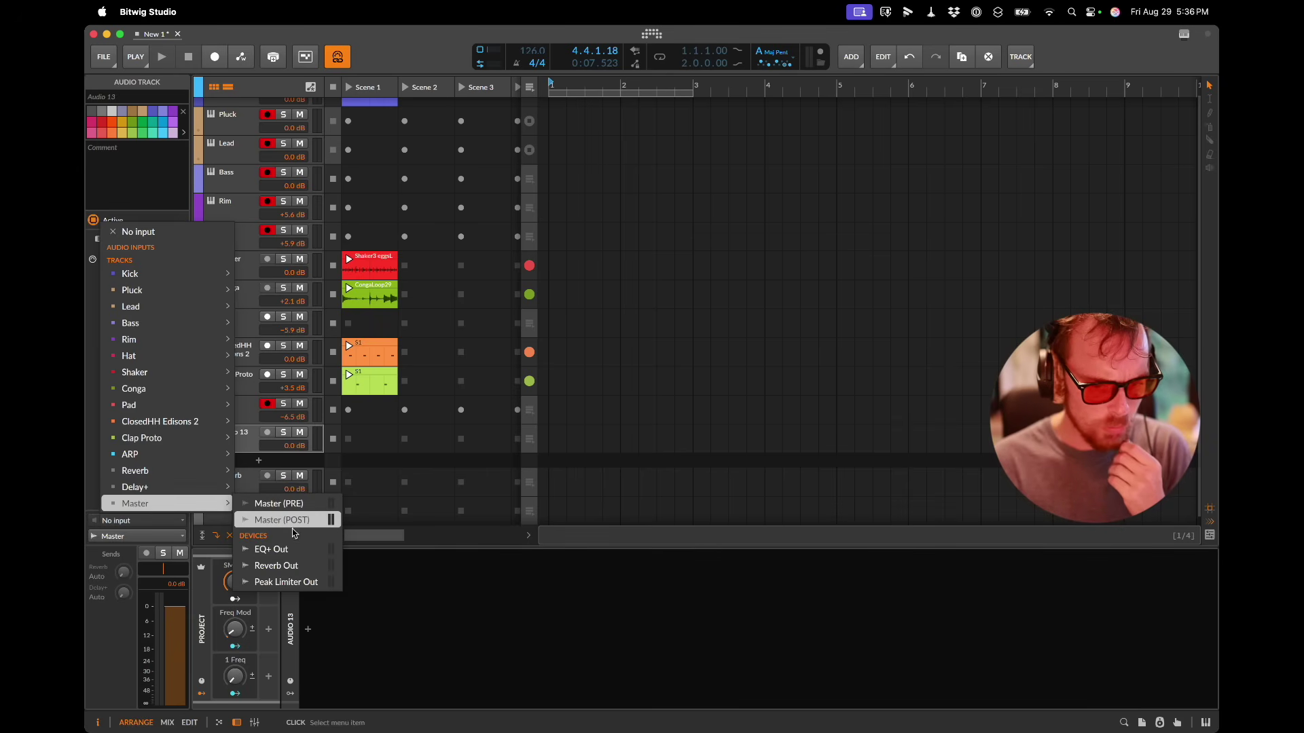
pyautogui.click(286, 521)
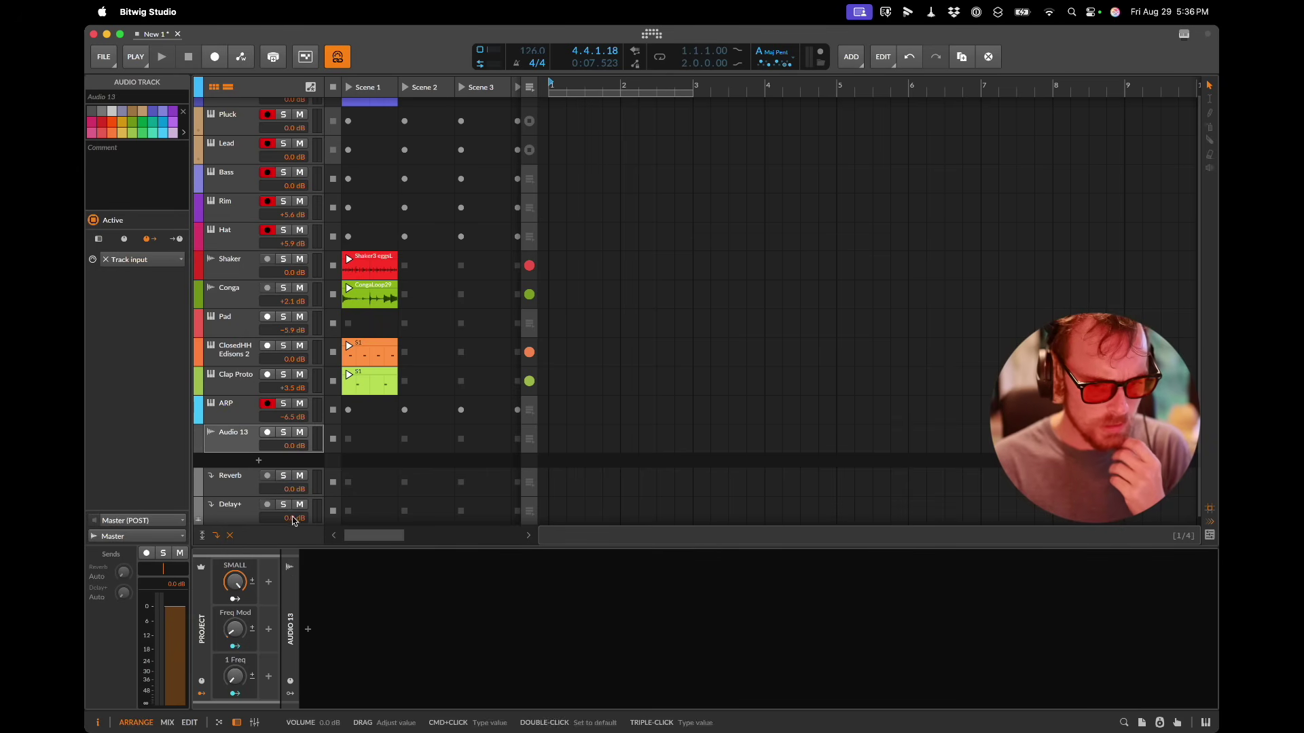
# Step: Arm the new audio track and enable arranger recording together with automation writing
pyautogui.click(268, 435)
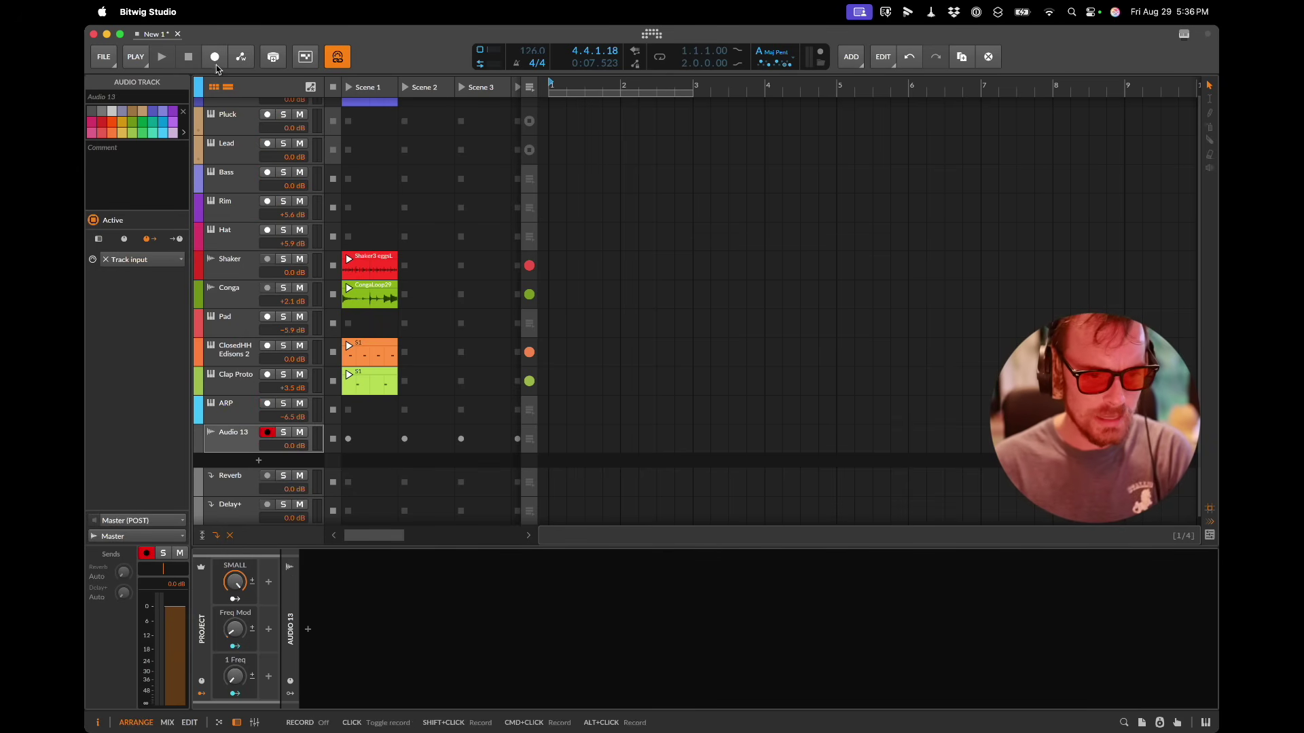
pyautogui.hotkey('alt', '2')
pyautogui.hotkey('alt', '1')
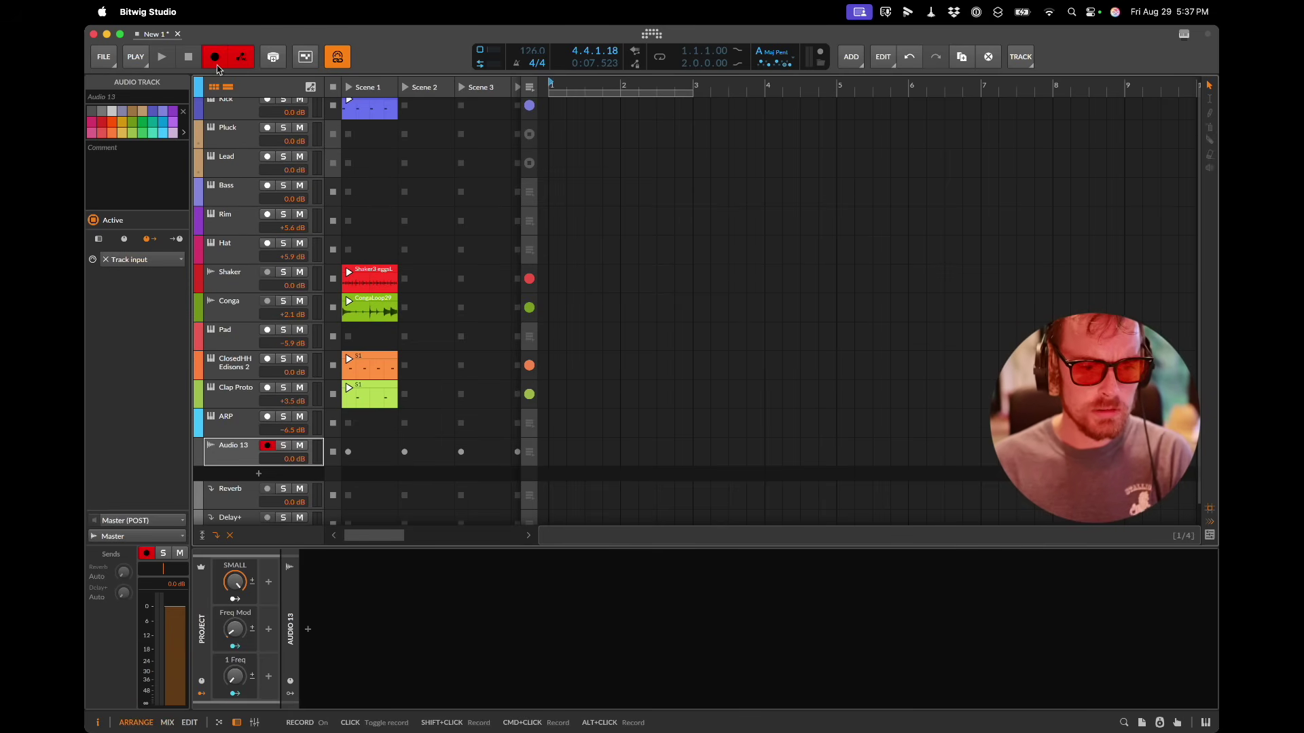
# Step: Switch to Words and mute the "In English writing" line and the "Hijaz (or Hejaz)" line
pyautogui.press('super+Tab')
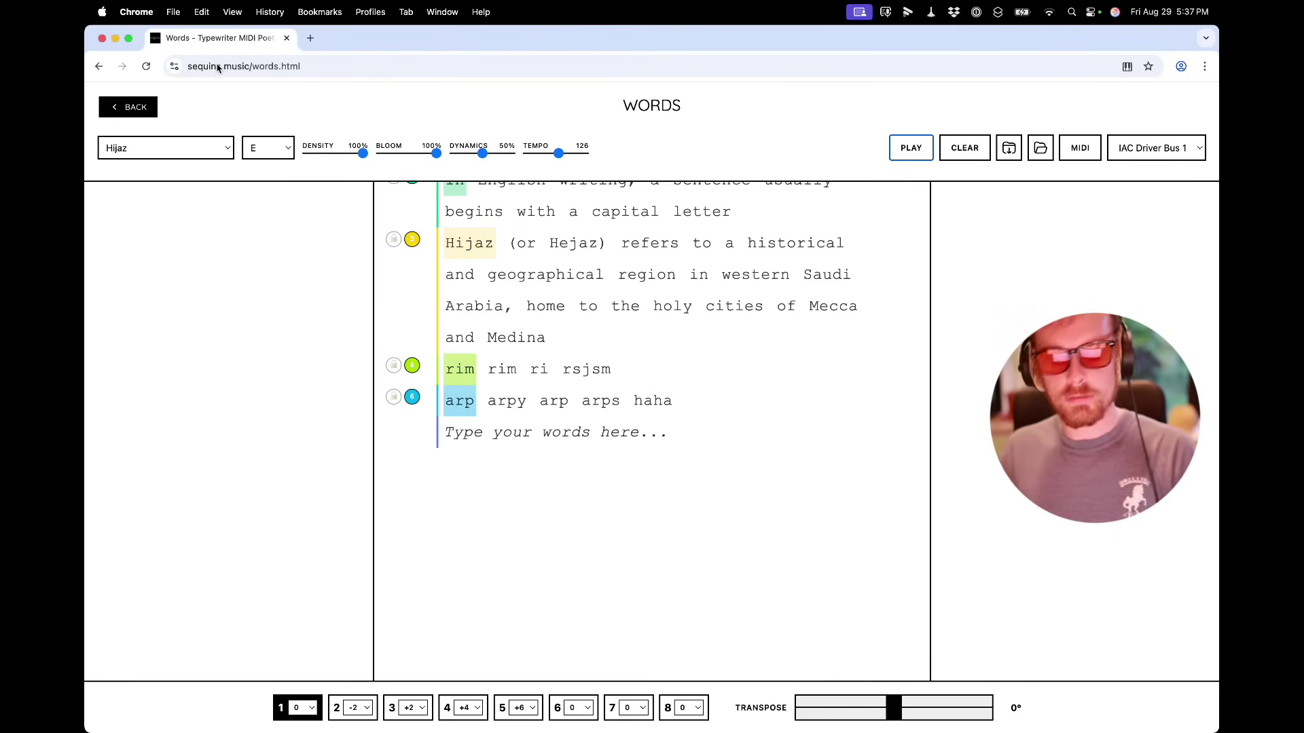
pyautogui.scroll(3, 556, 231)
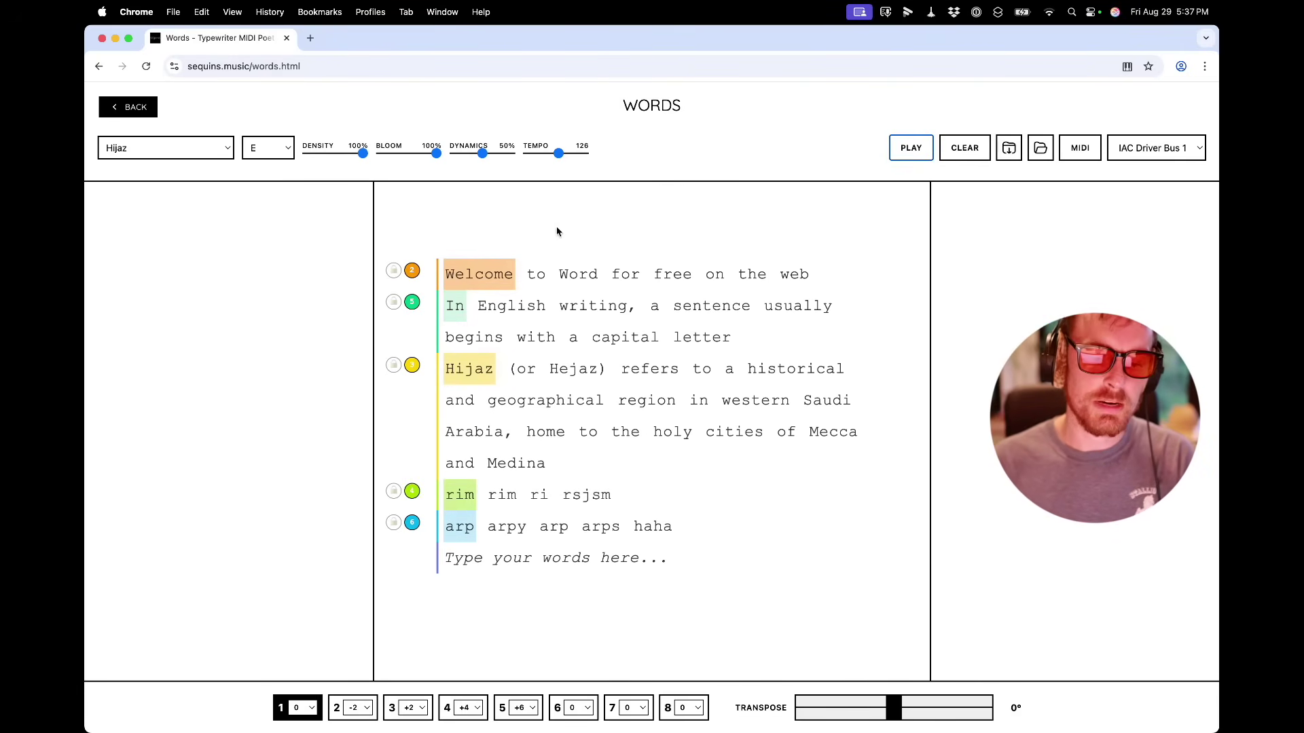
pyautogui.click(559, 320)
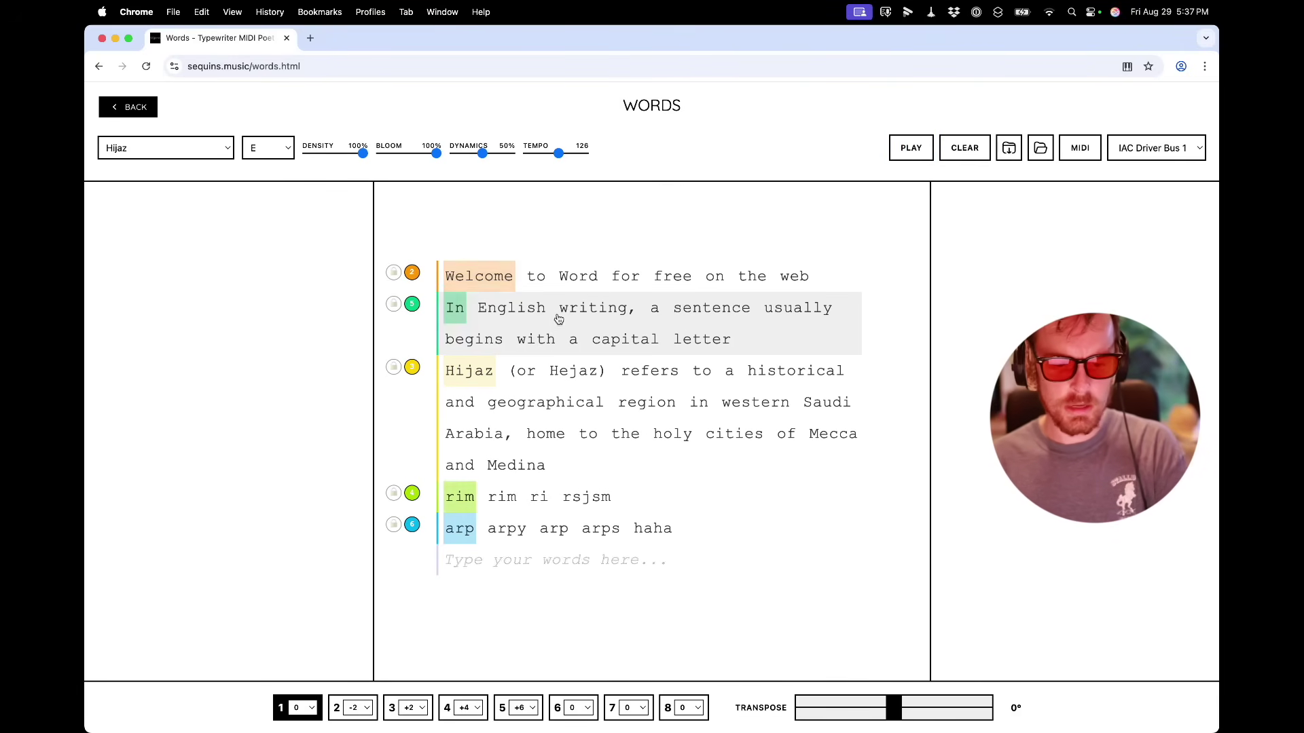
pyautogui.click(552, 370)
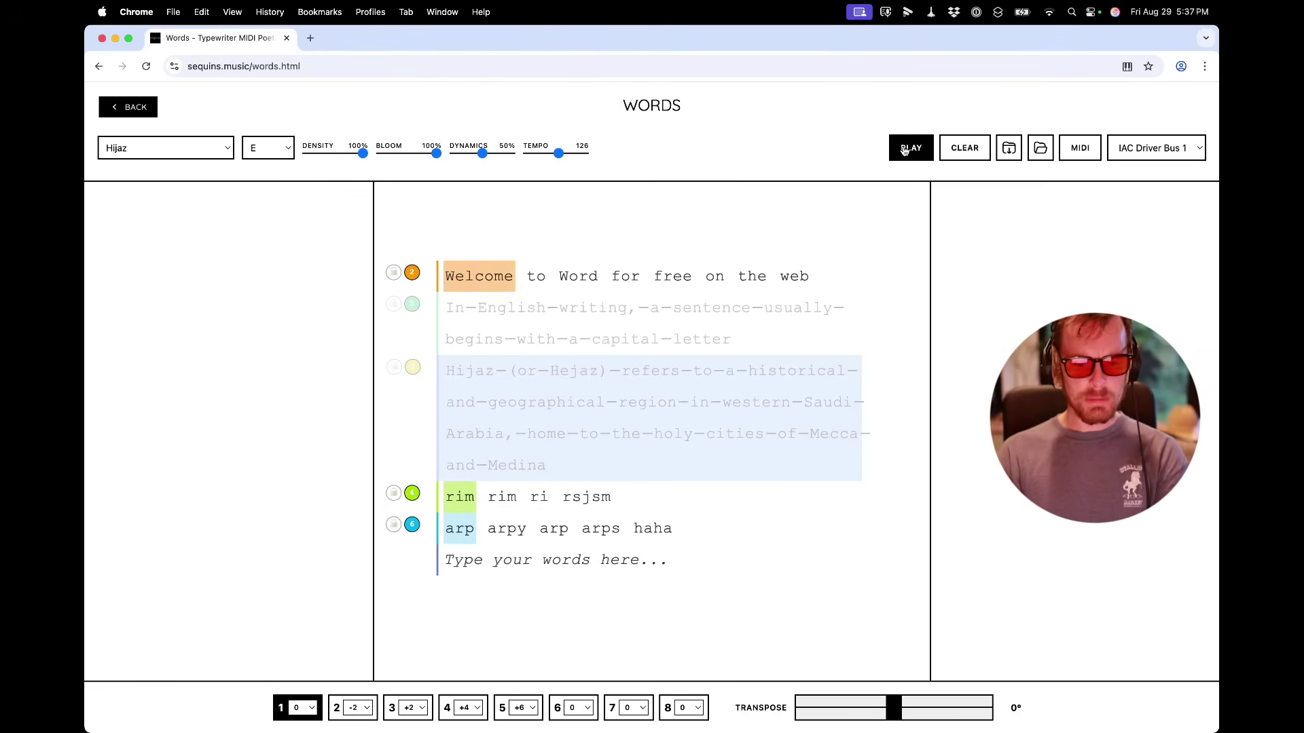
# Step: Start playback of the unmuted lines in Words to begin recording the jam
pyautogui.press('super+Tab')
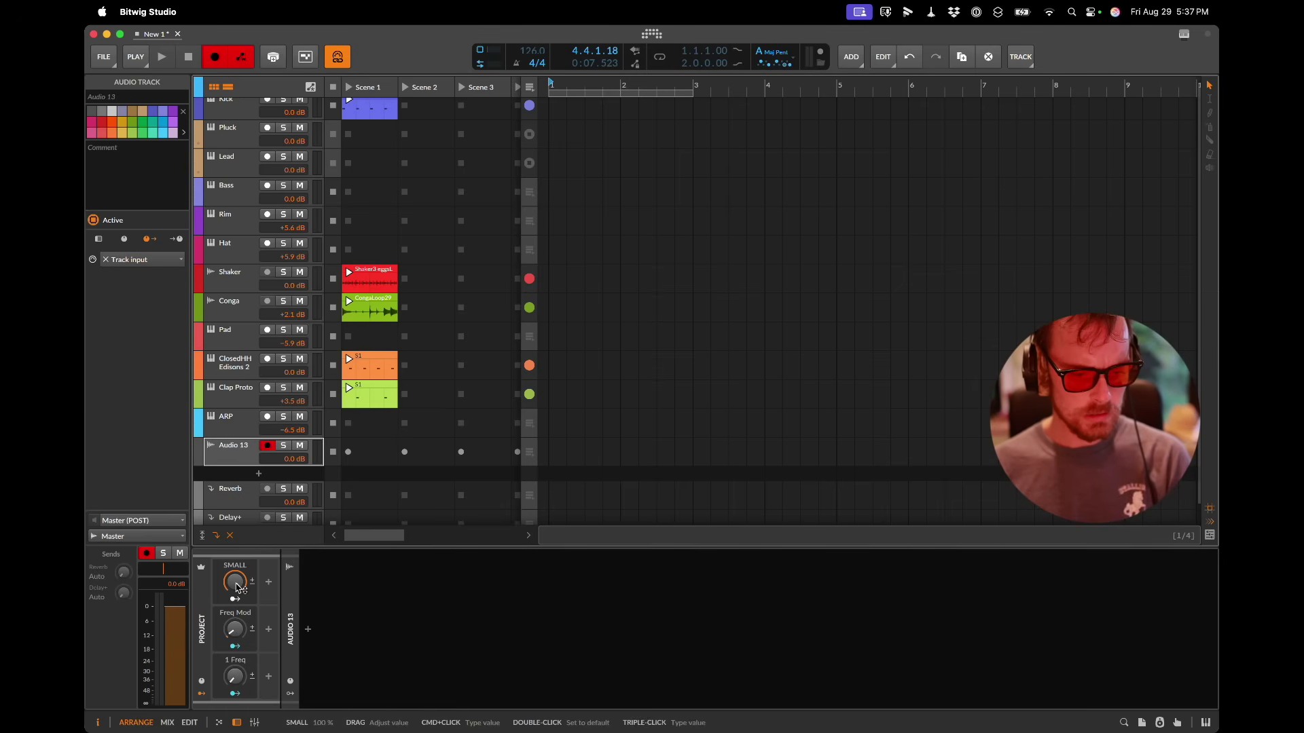
pyautogui.press('super+Tab')
pyautogui.click(895, 149)
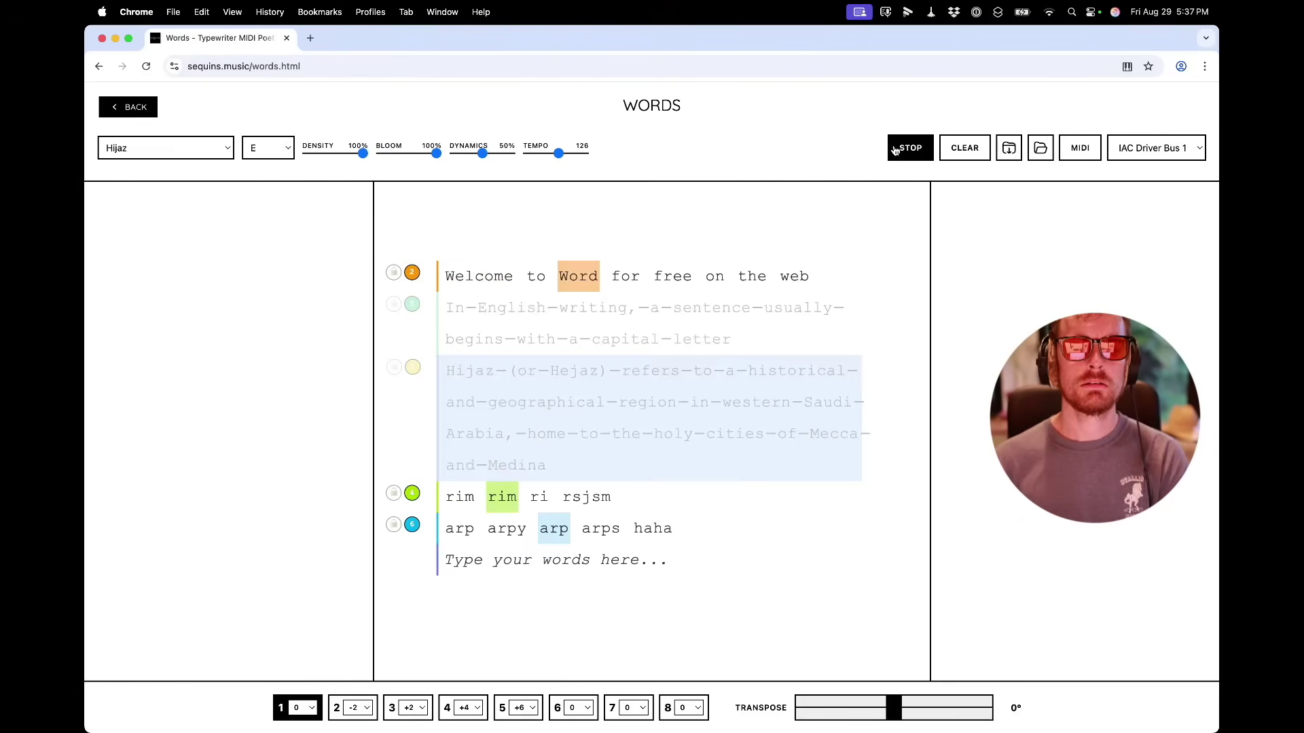
# Step: Switch to Bitwig Studio and gradually raise the Freq Mod macro while recording
pyautogui.press('super+Tab')
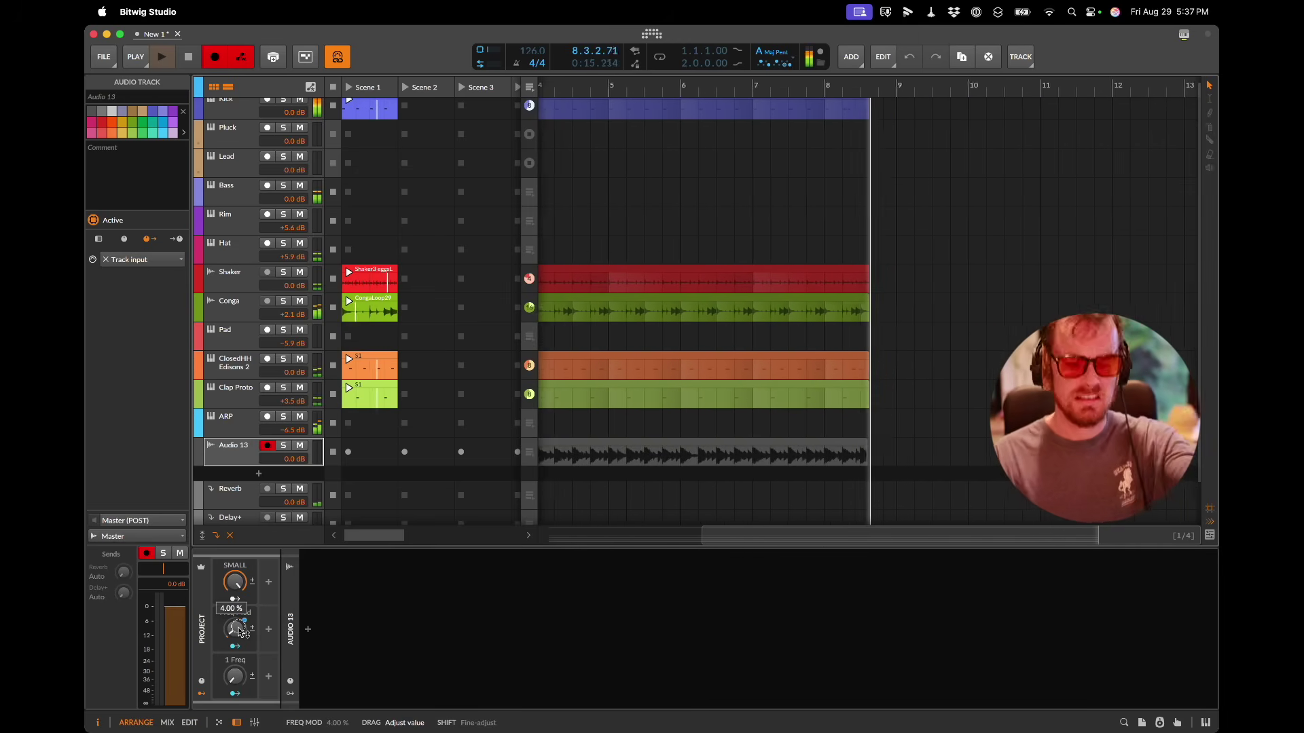
pyautogui.moveTo(239, 631); pyautogui.dragTo(239, 630)
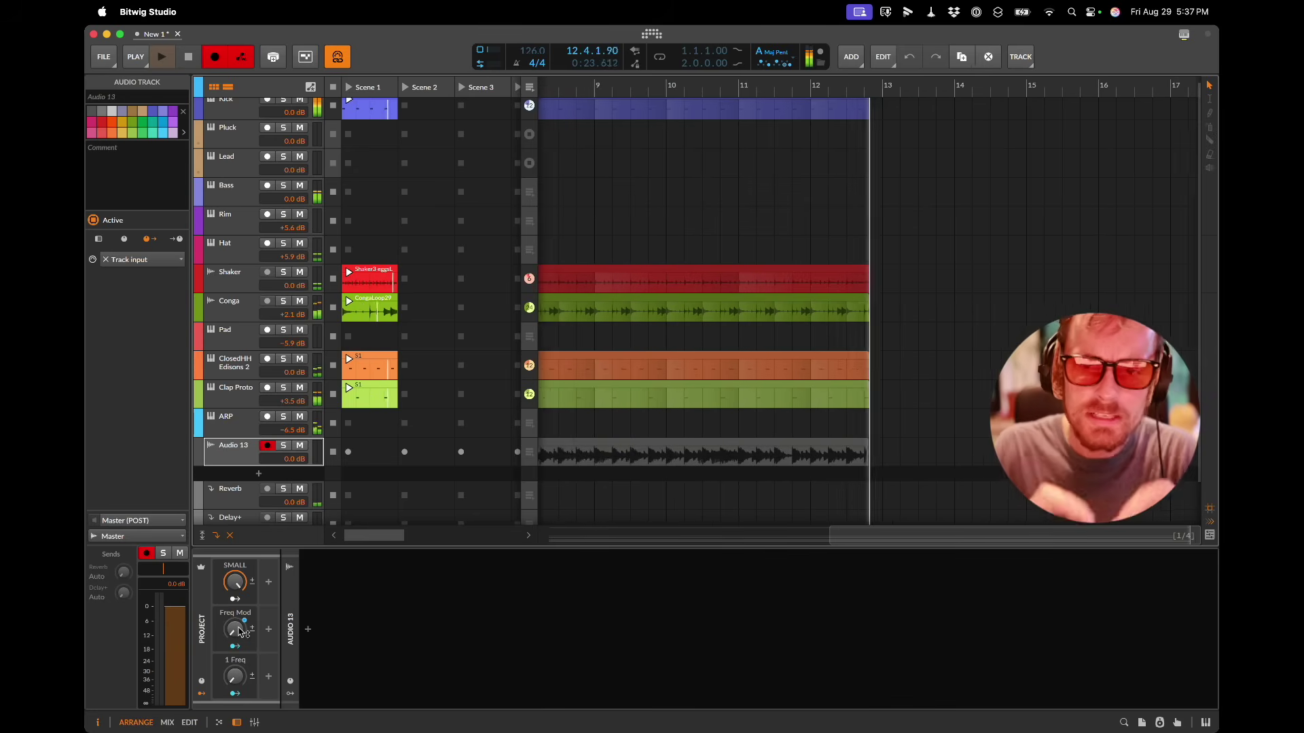
pyautogui.moveTo(239, 632)
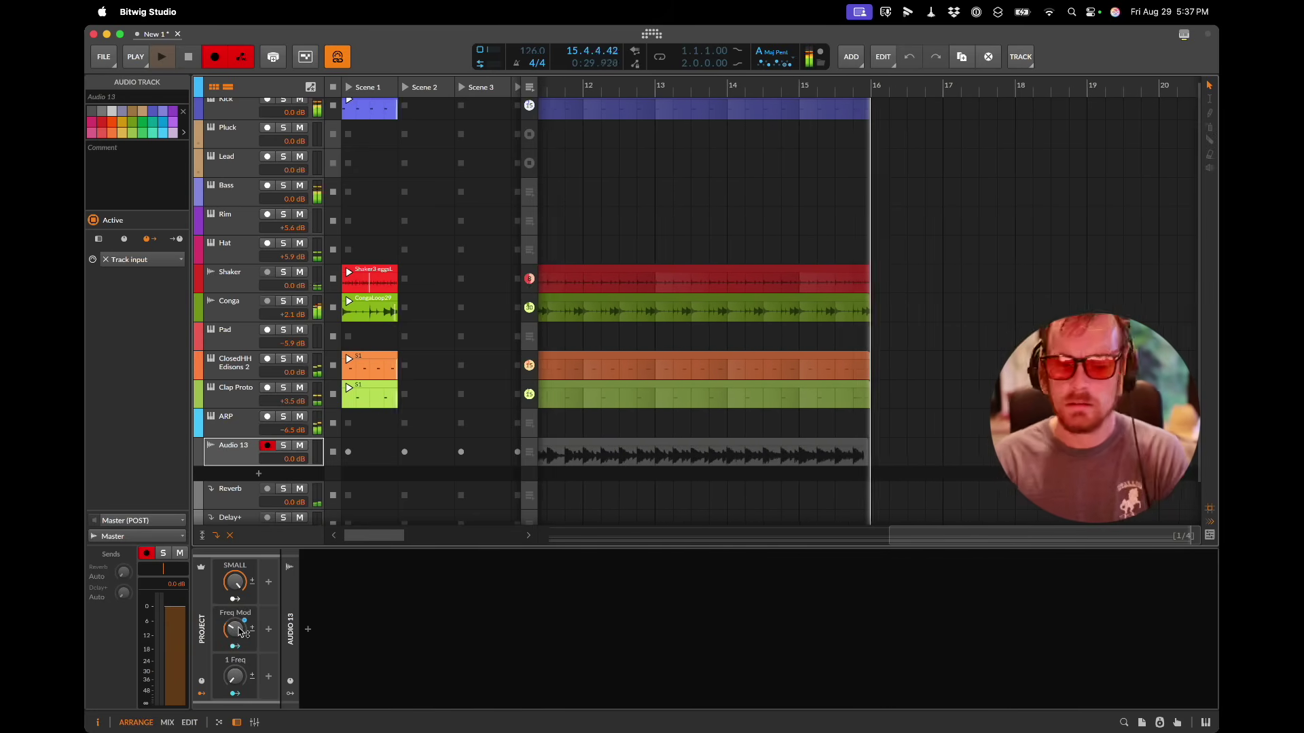
# Step: Switch to Words and perform live transpositions of -2, 0, +2, +6, 0, +2 and -2, finishing on preset 1 at 0
pyautogui.press('super+Tab')
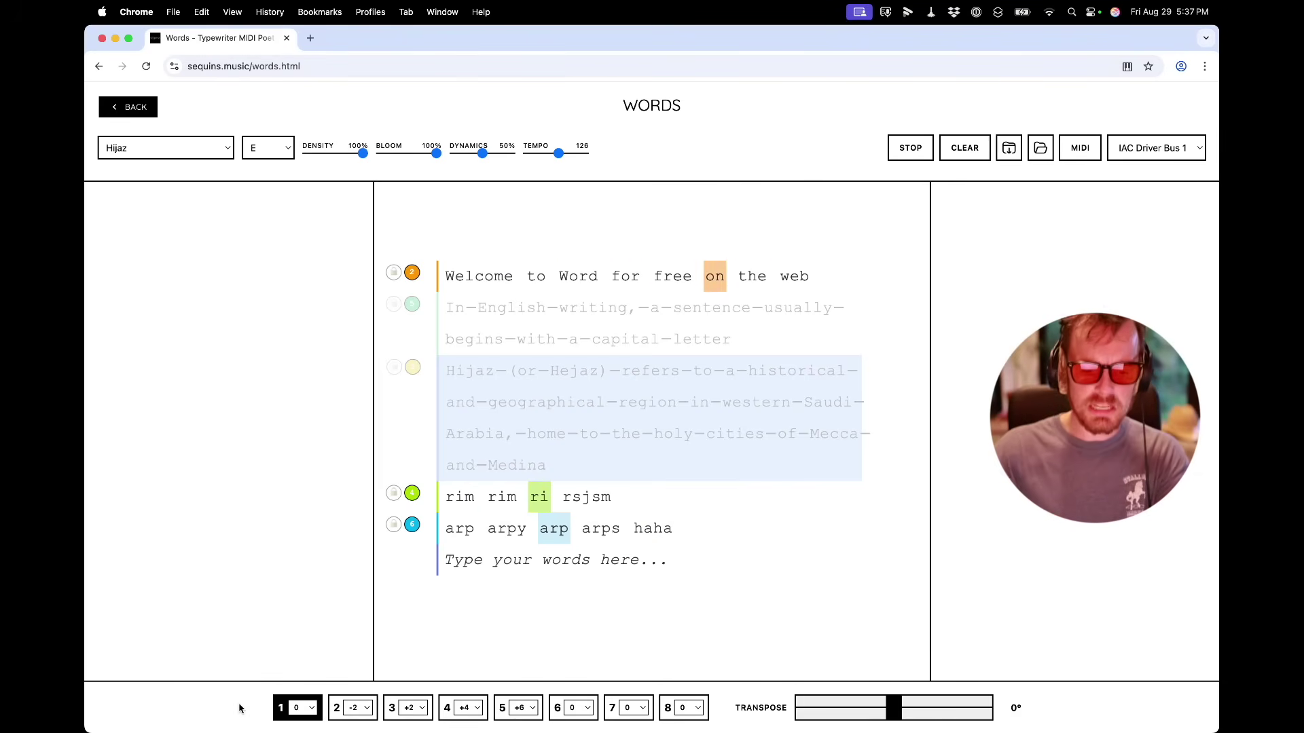
pyautogui.press('4')
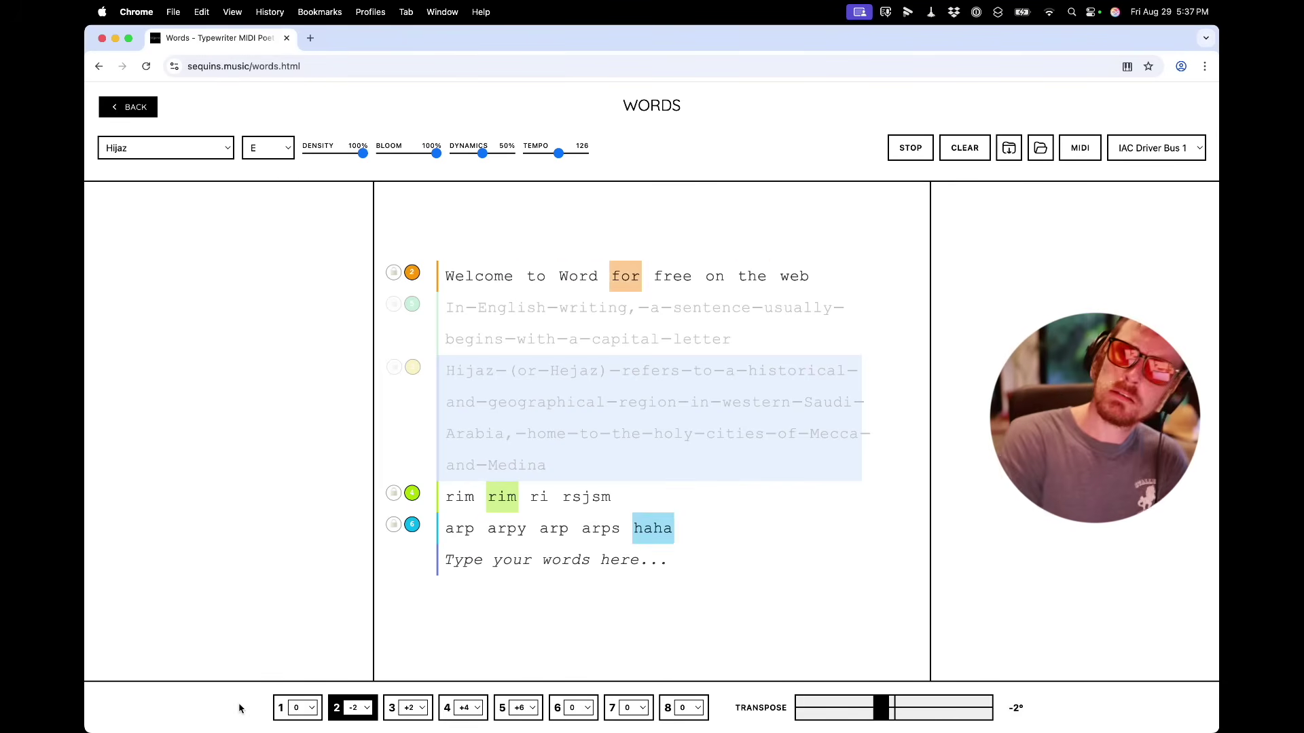
pyautogui.press('1')
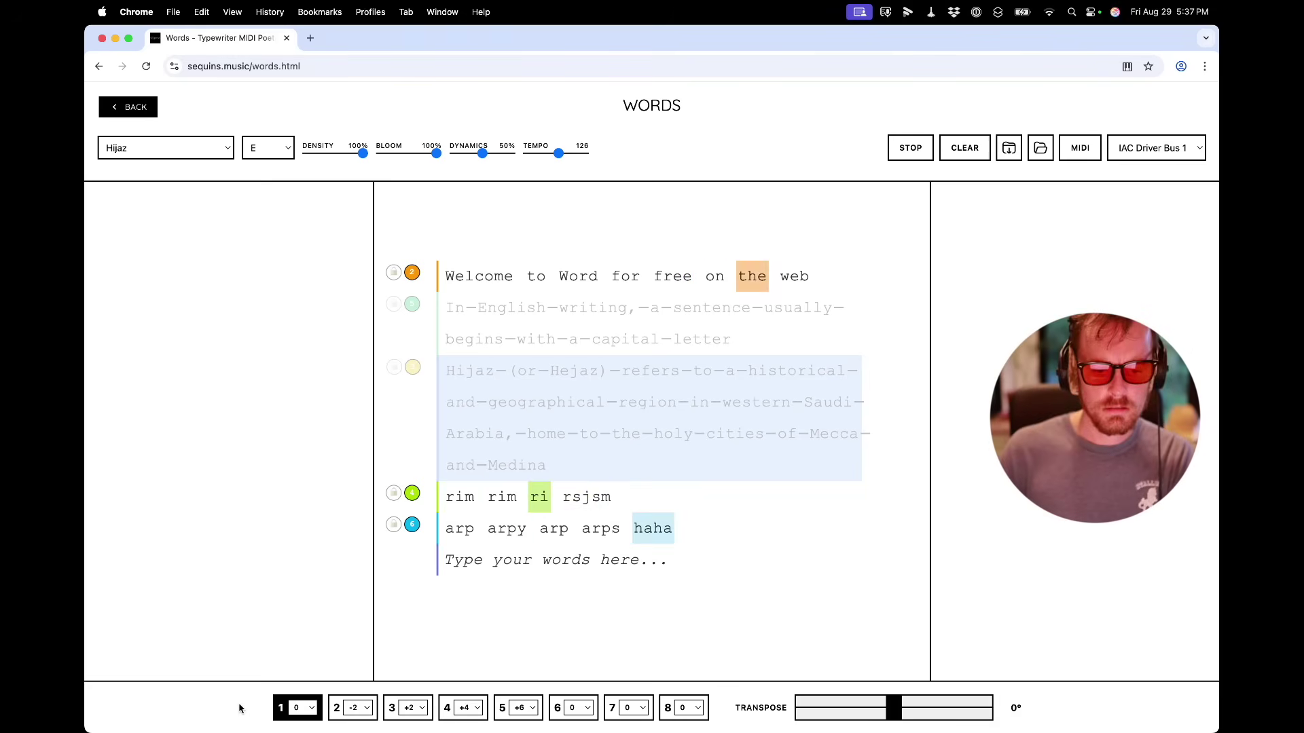
pyautogui.press('3')
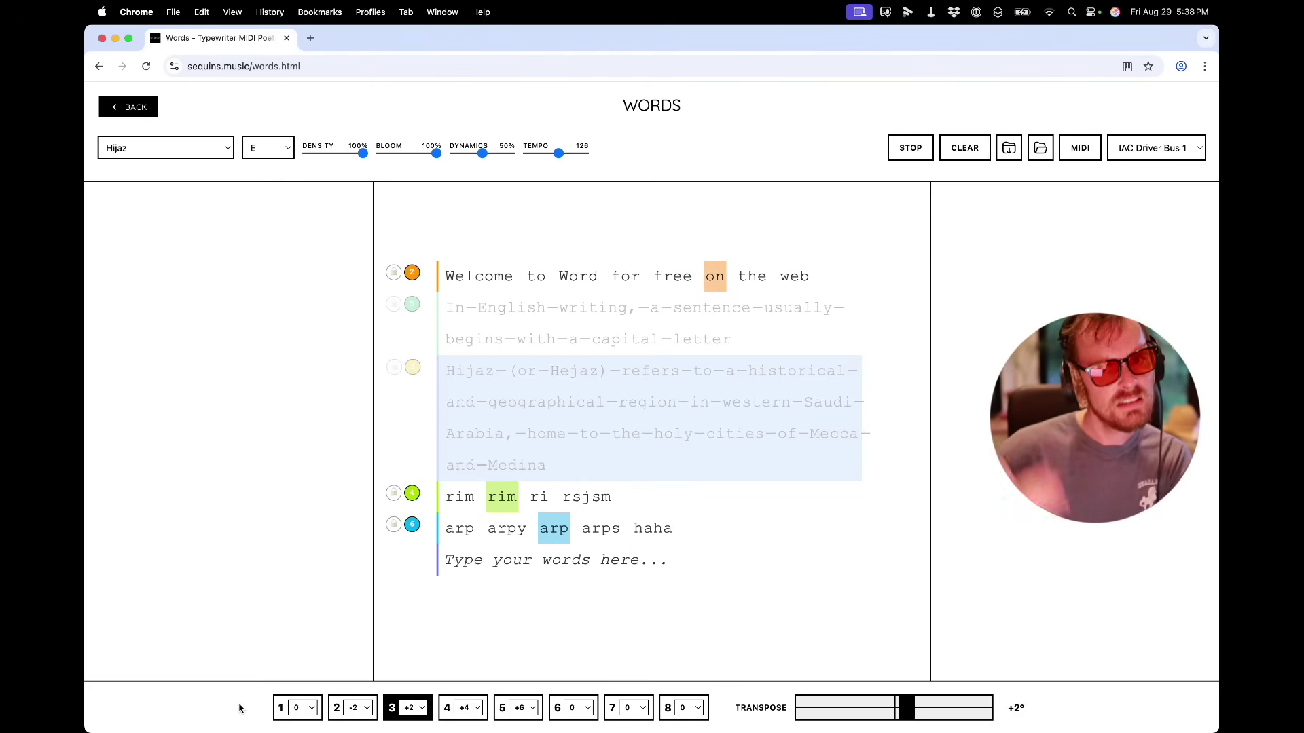
pyautogui.press('5')
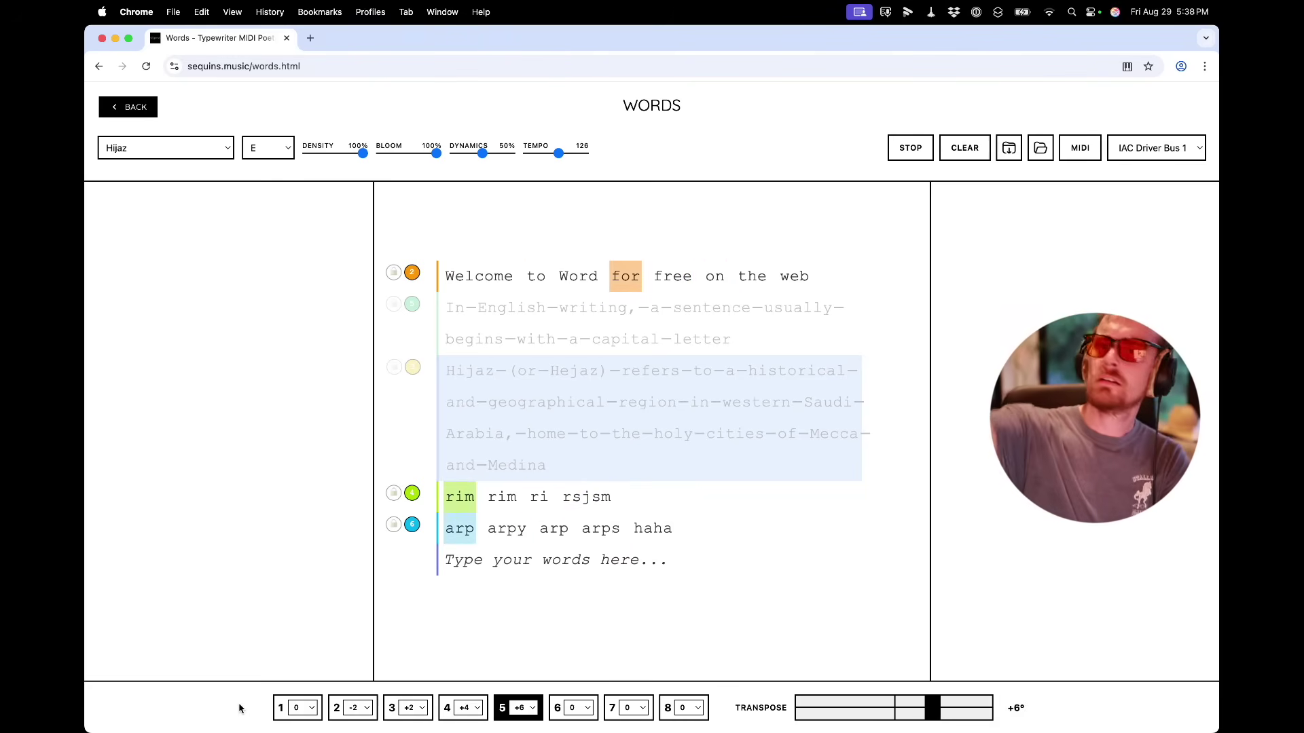
pyautogui.press('1')
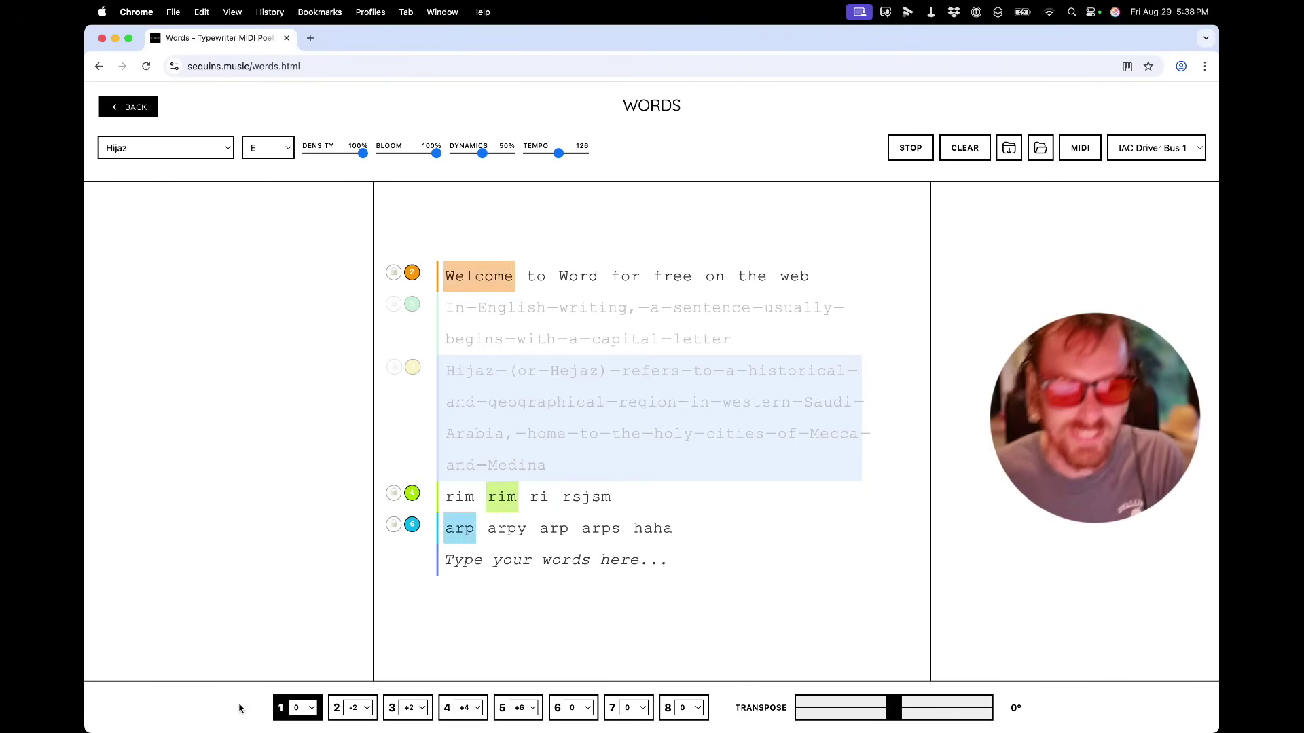
pyautogui.press('3')
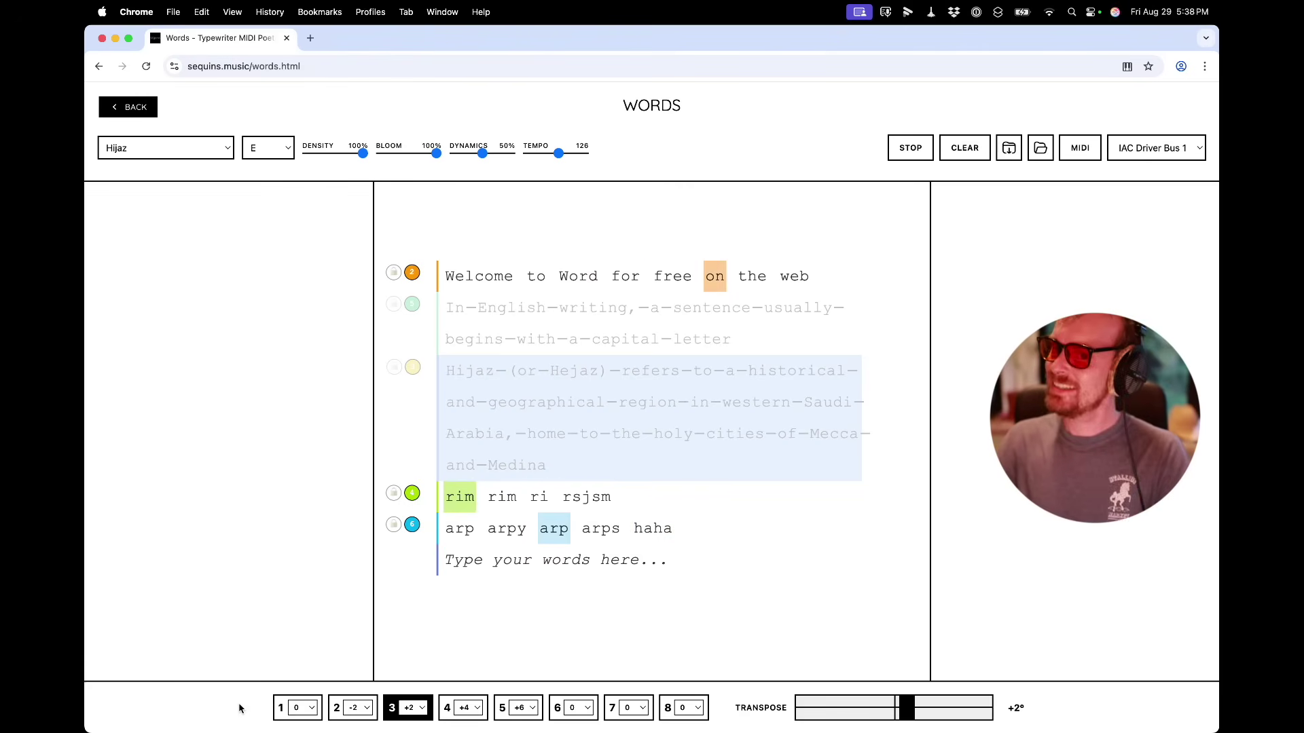
pyautogui.press('2')
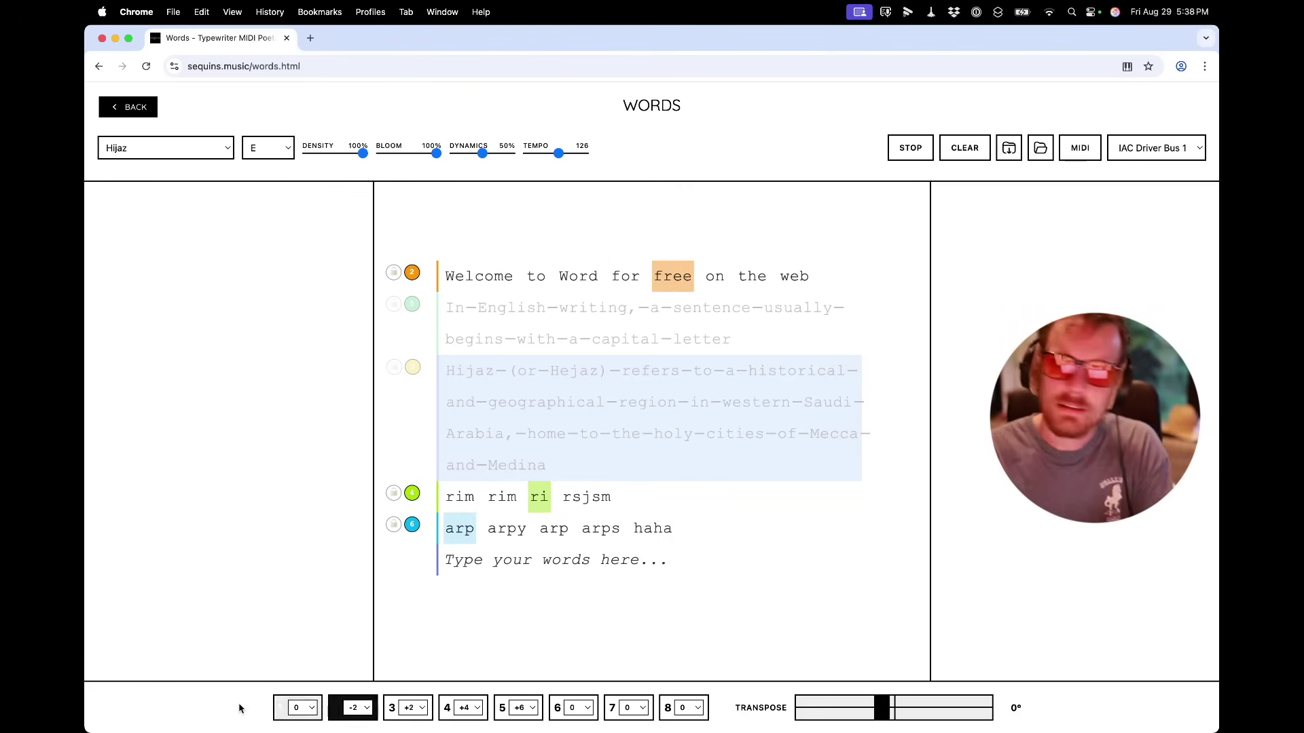
pyautogui.press('1')
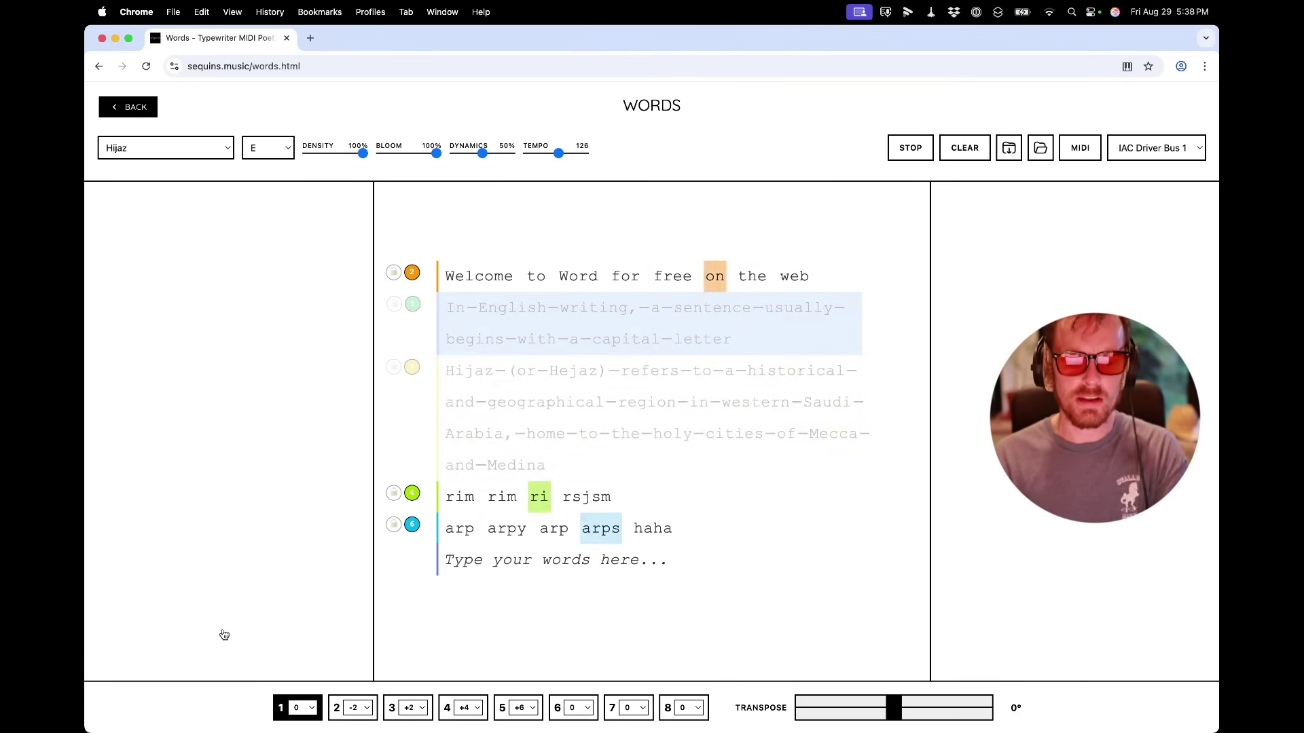
pyautogui.press('3')
pyautogui.press('1')
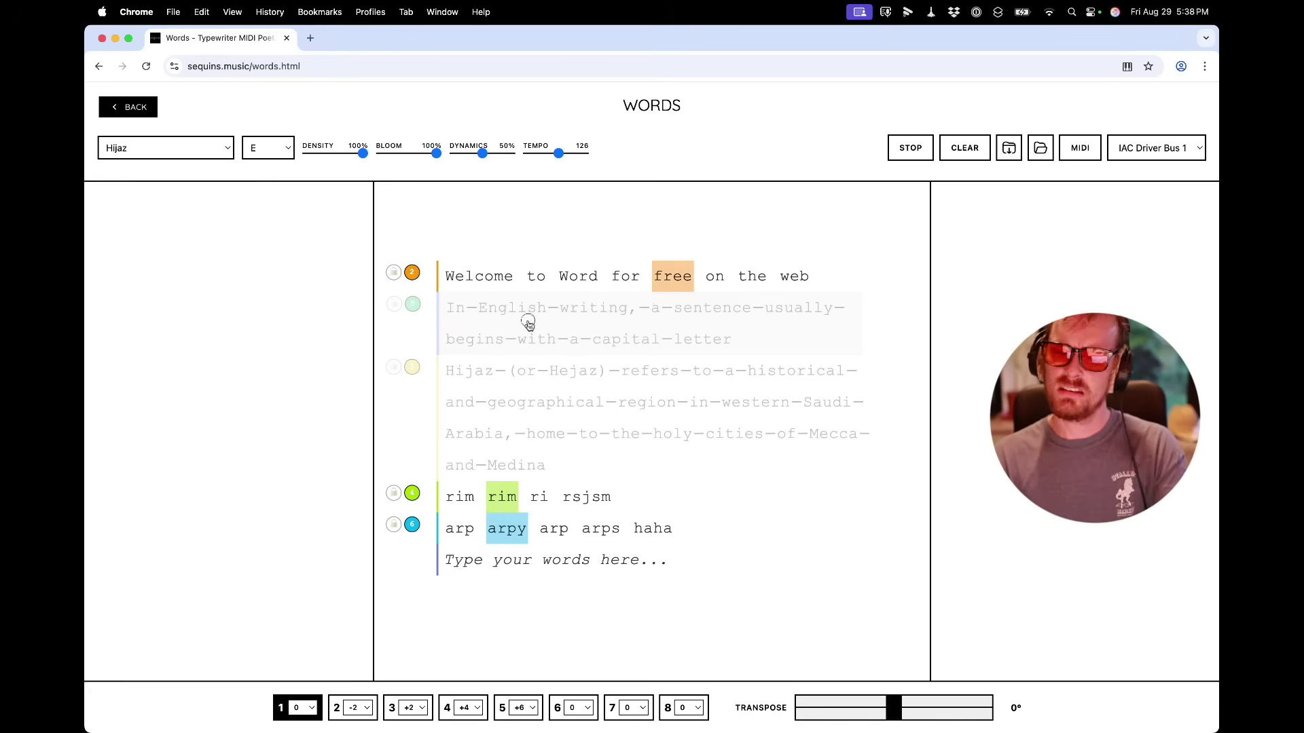
# Step: Unmute the "In English writing" line briefly, mute it again, and unmute the "Hijaz (or Hejaz)" line
pyautogui.click(528, 324)
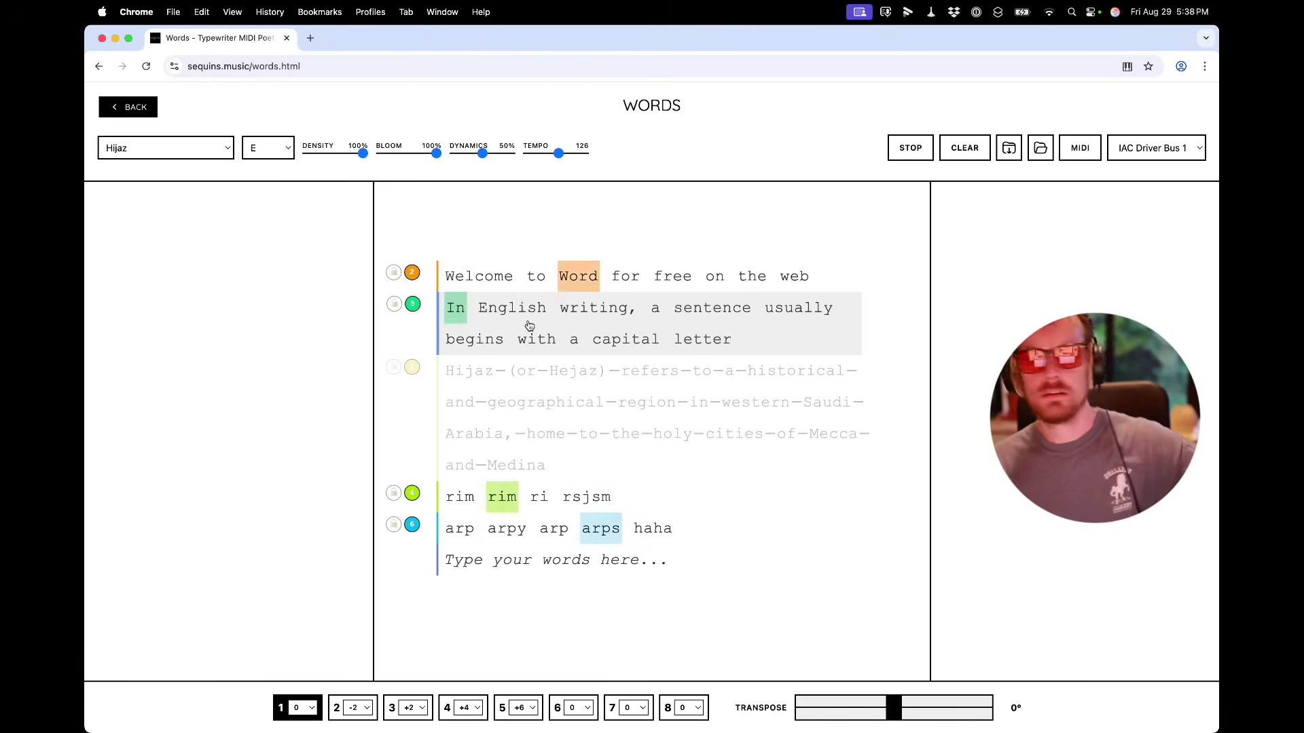
pyautogui.click(529, 325)
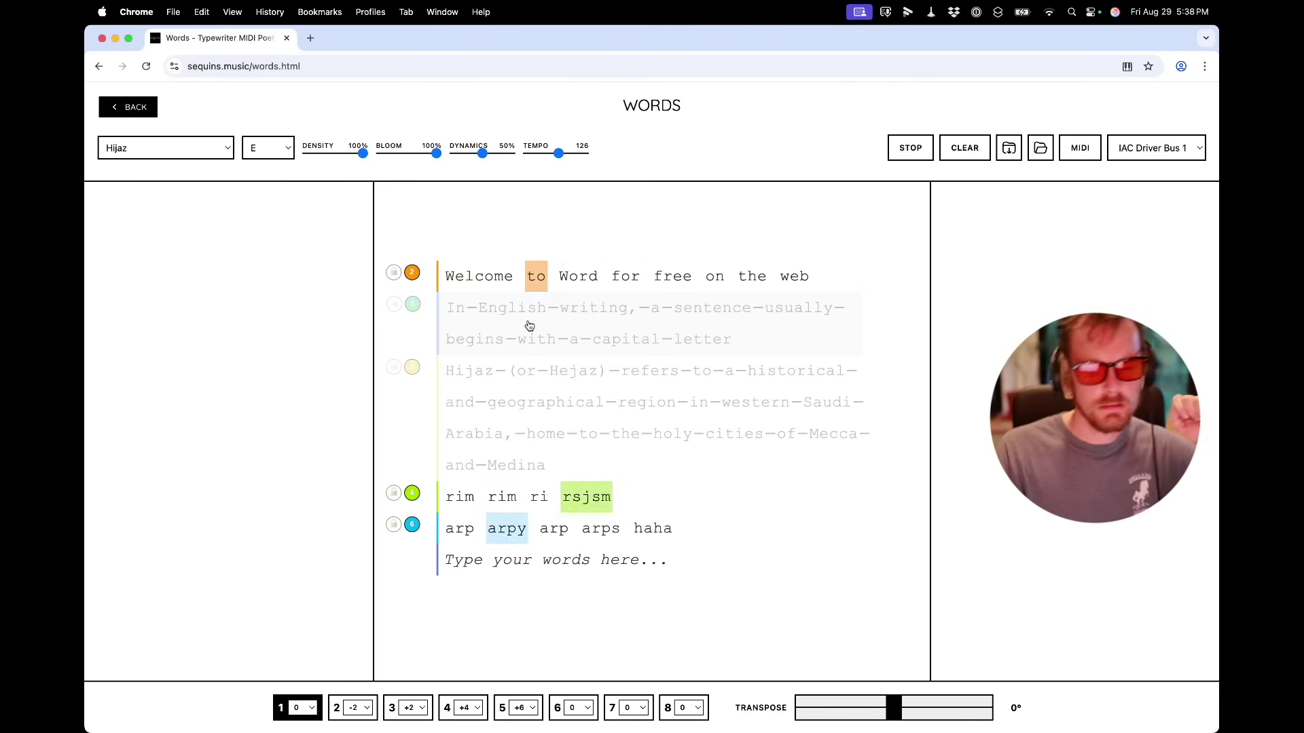
pyautogui.click(531, 384)
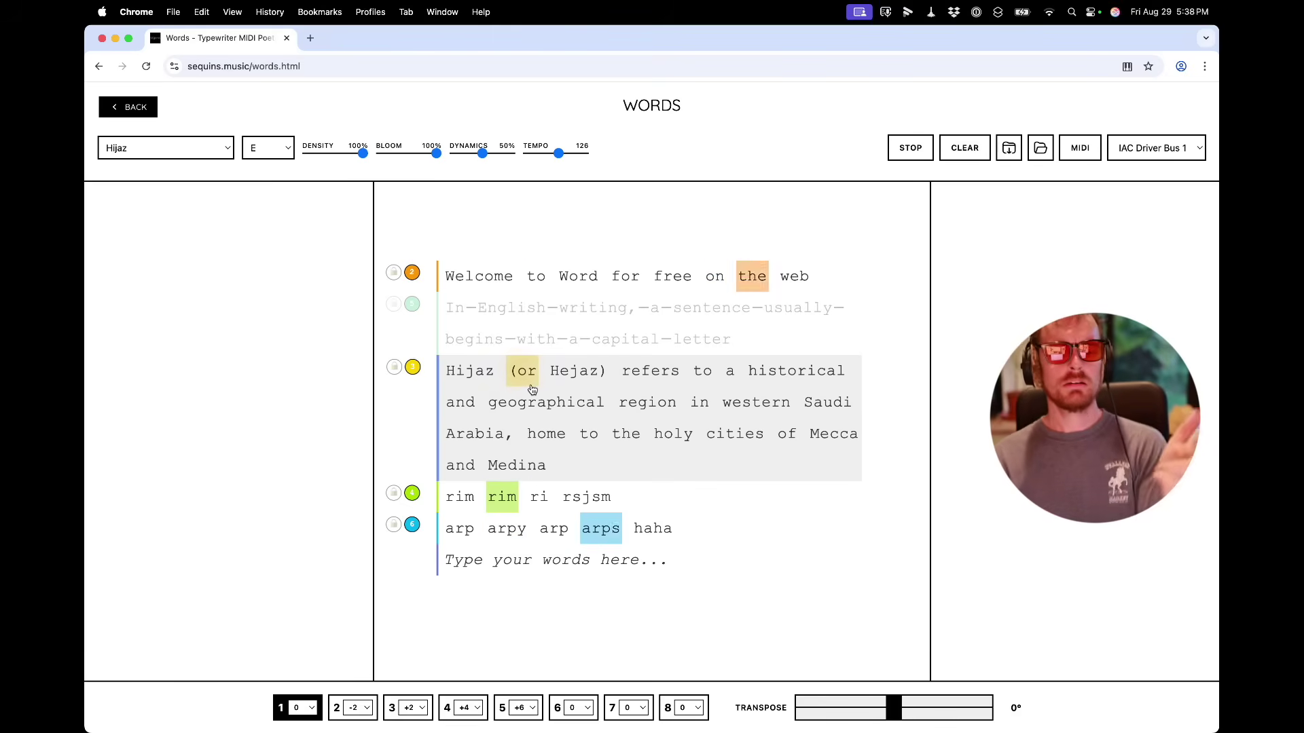
# Step: Mute the "Hijaz (or Hejaz)" line, then briefly unmute it together with the "In English writing" line and mute both again
pyautogui.click(529, 377)
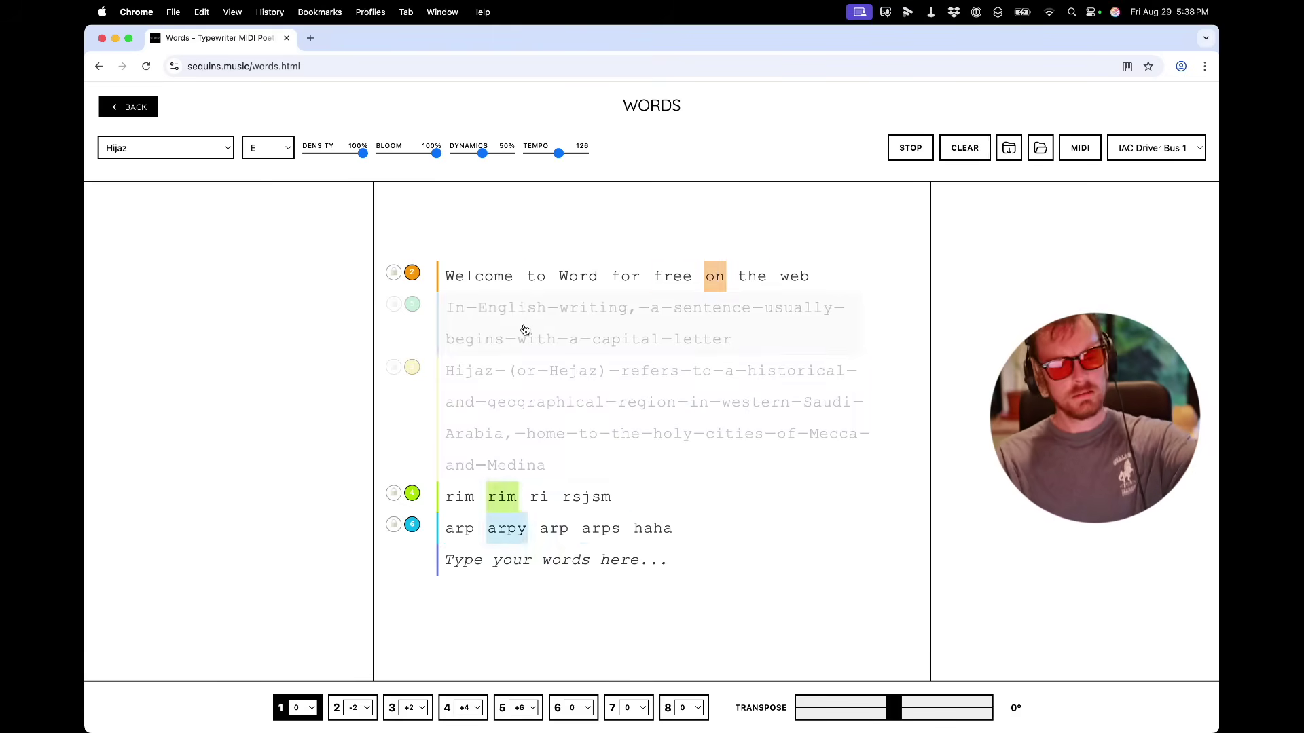
pyautogui.click(526, 329)
pyautogui.click(532, 372)
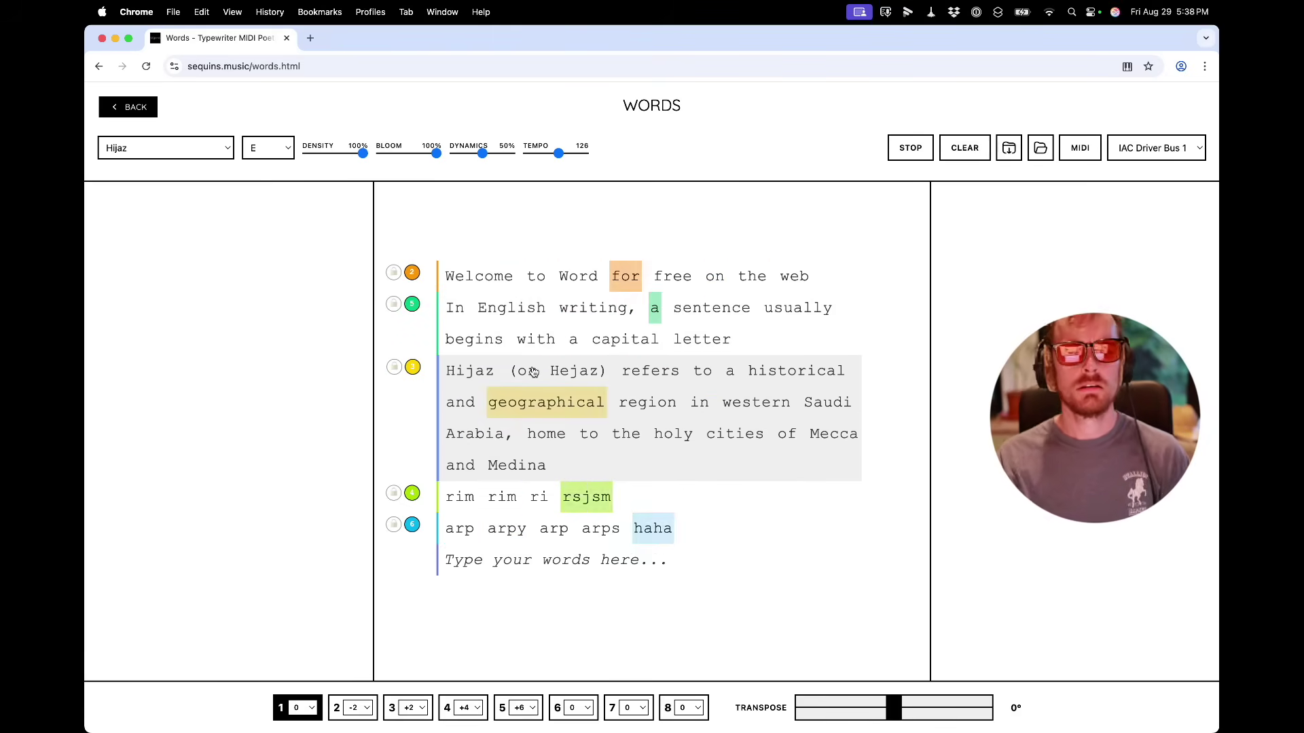
pyautogui.click(533, 372)
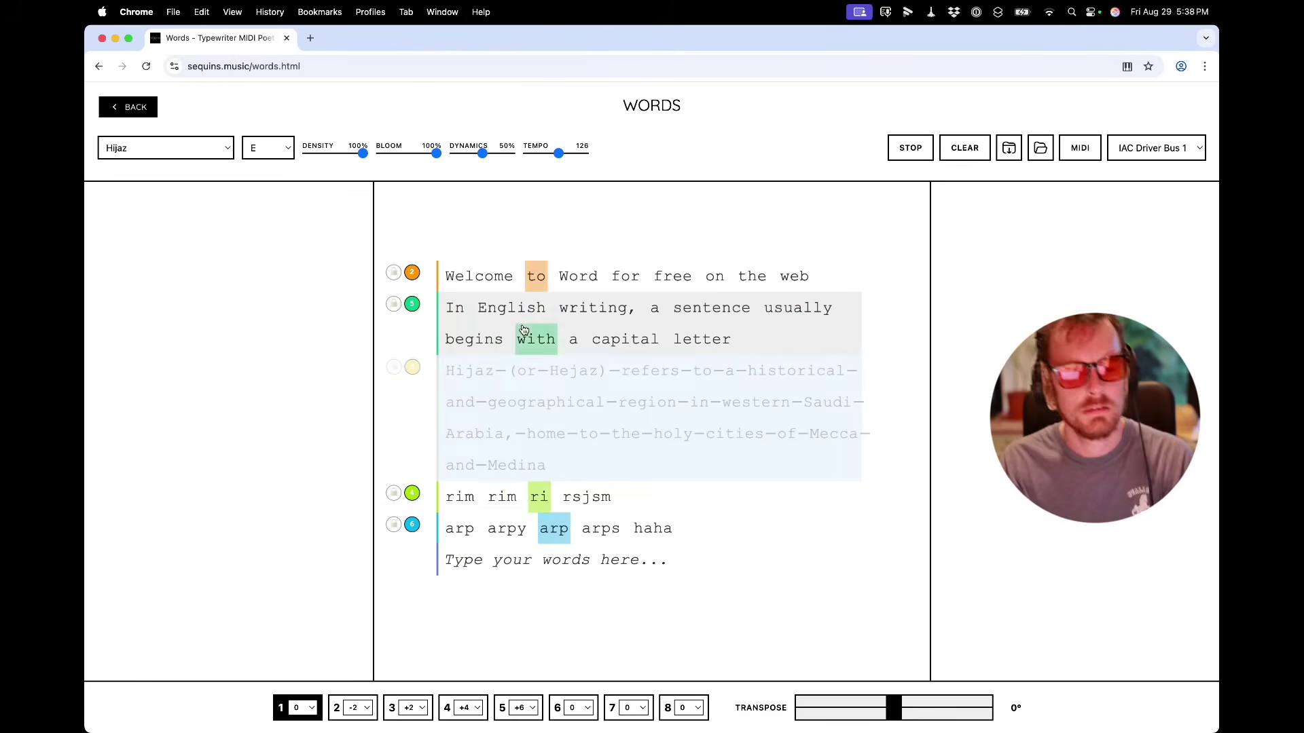
pyautogui.click(524, 330)
# Step: Switch to Bitwig Studio and arm the Pluck, Lead, Bass, Rim, Hat, Pad and ARP tracks for recording one after another
pyautogui.press('super+Tab')
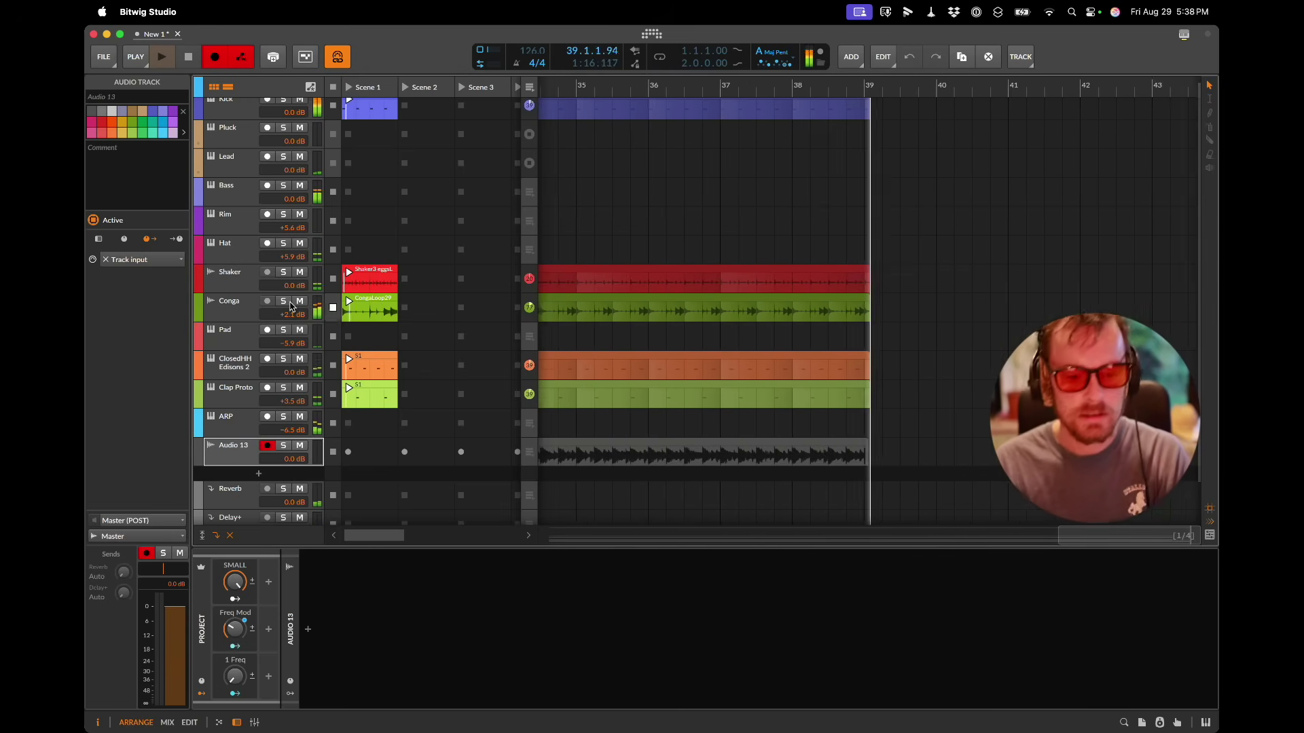
pyautogui.scroll(1, 278, 217)
pyautogui.click(267, 134)
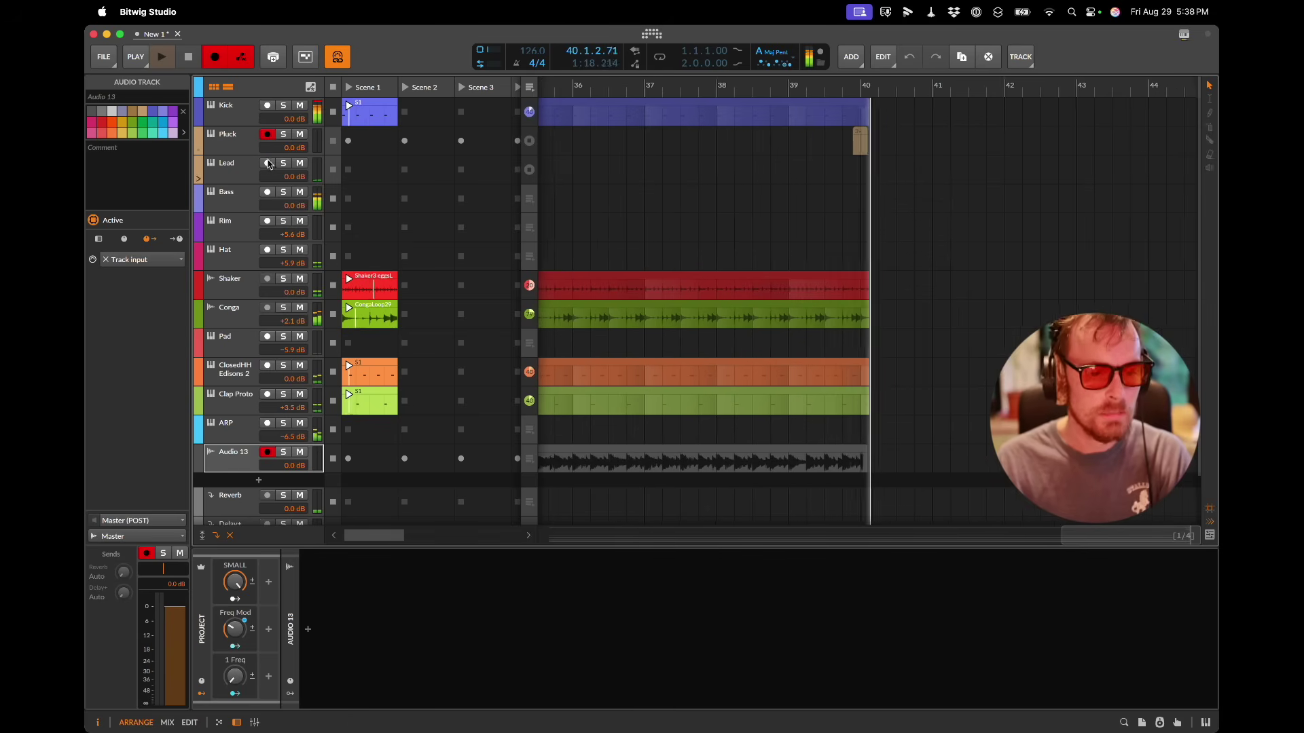
pyautogui.click(266, 163)
pyautogui.click(267, 192)
pyautogui.click(267, 221)
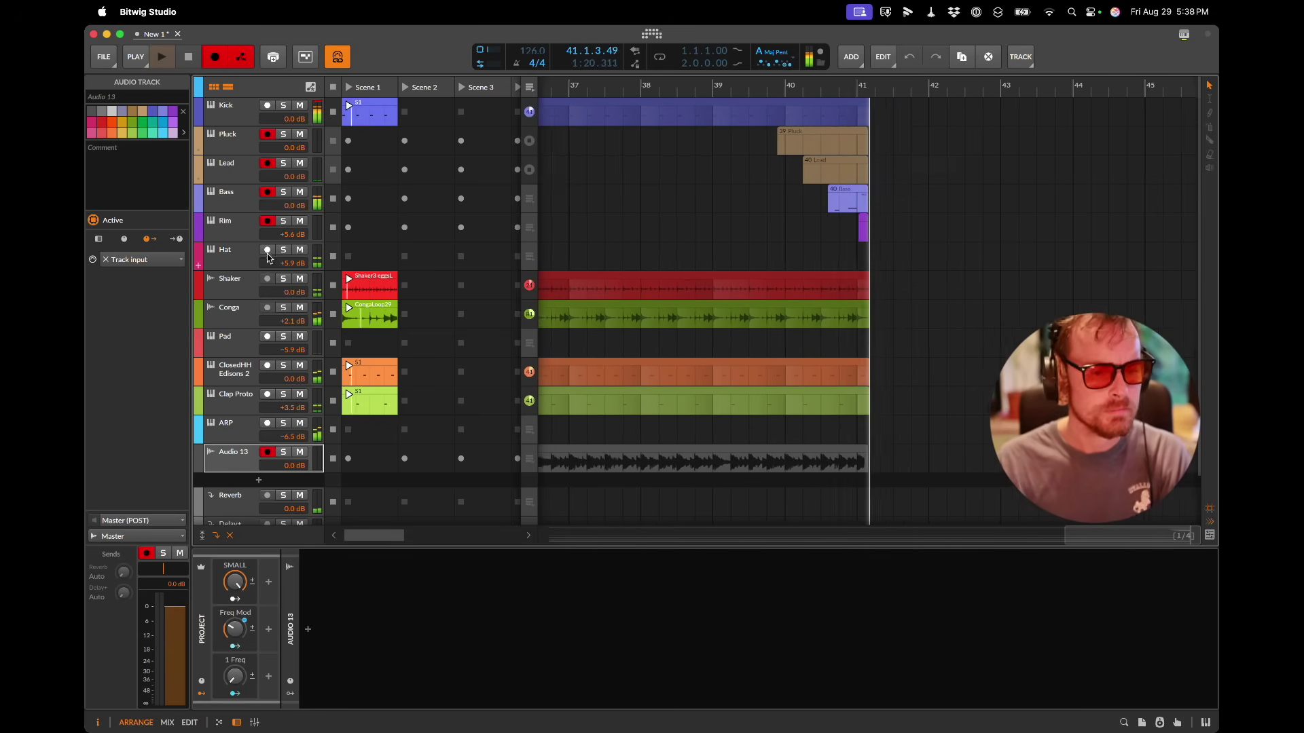
pyautogui.click(266, 250)
pyautogui.click(267, 336)
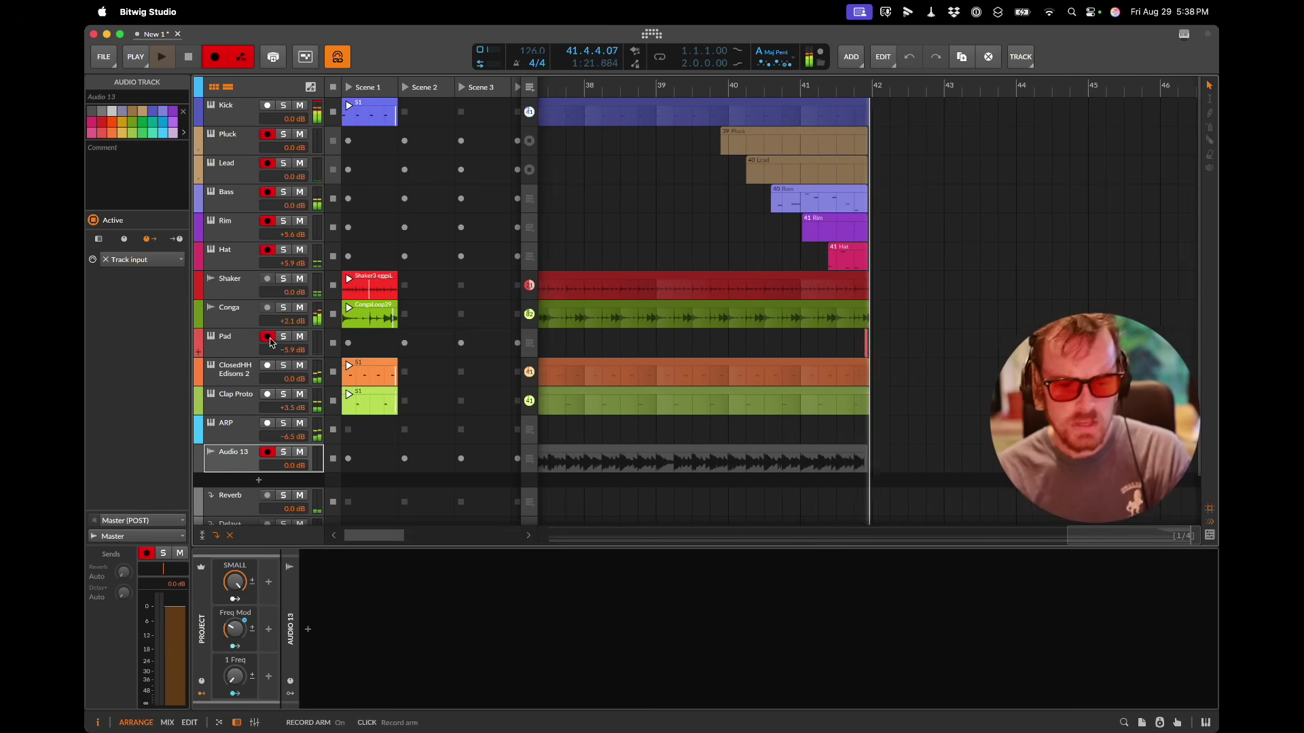
pyautogui.click(267, 423)
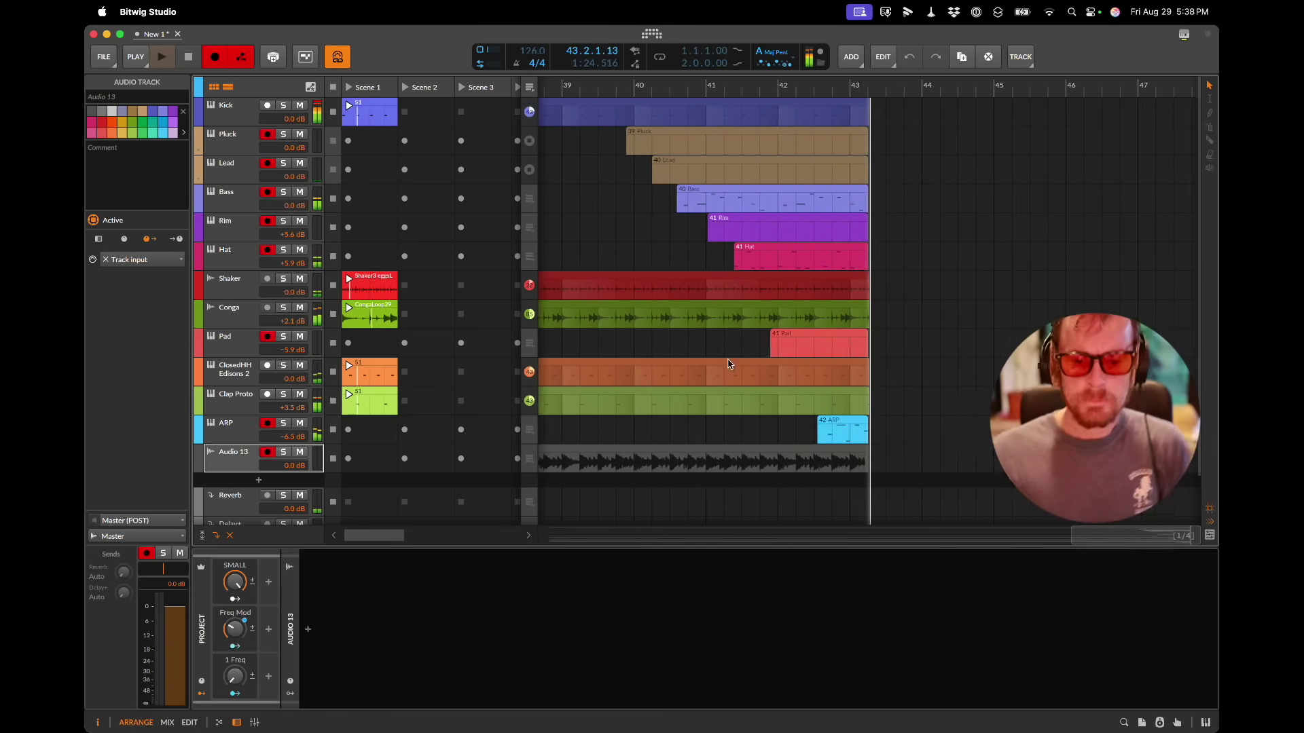
# Step: Switch to Words, bring in the "In English writing" and "Hijaz (or Hejaz)" lines for a short moment, and mute both again
pyautogui.press('super+Tab')
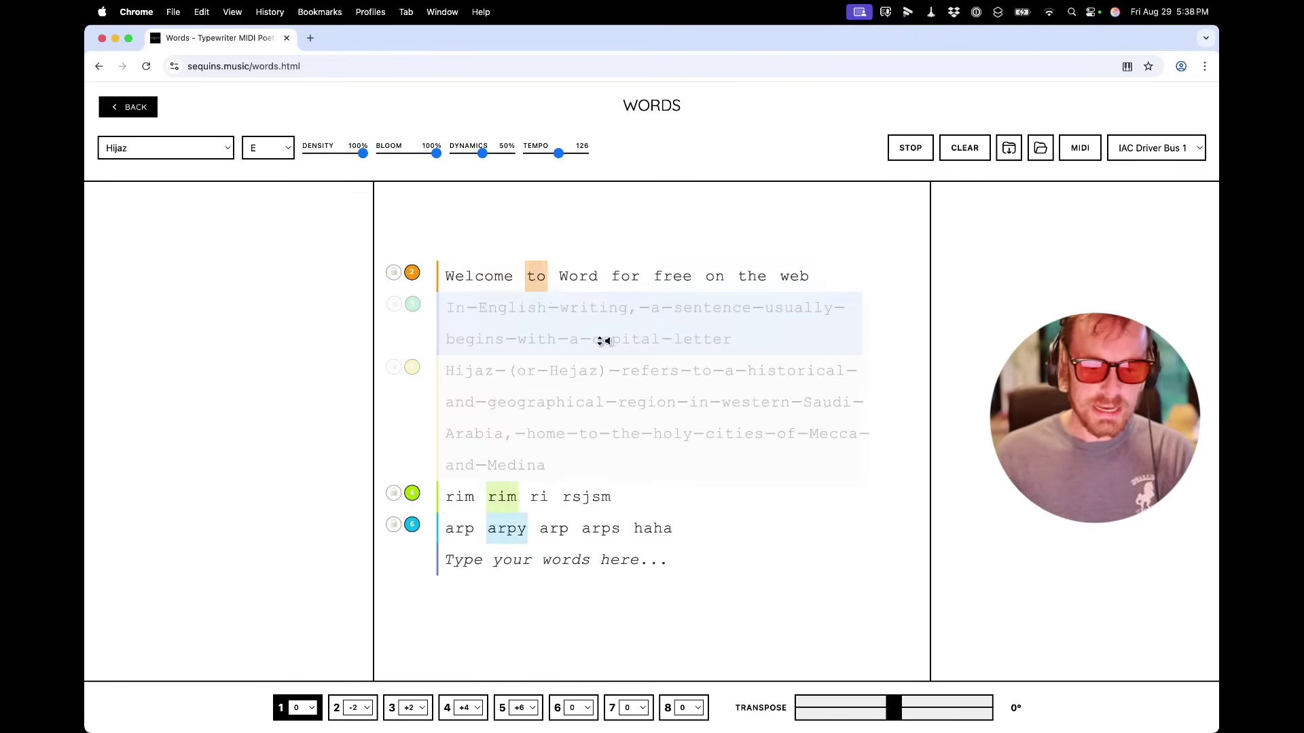
pyautogui.click(497, 323)
pyautogui.click(517, 384)
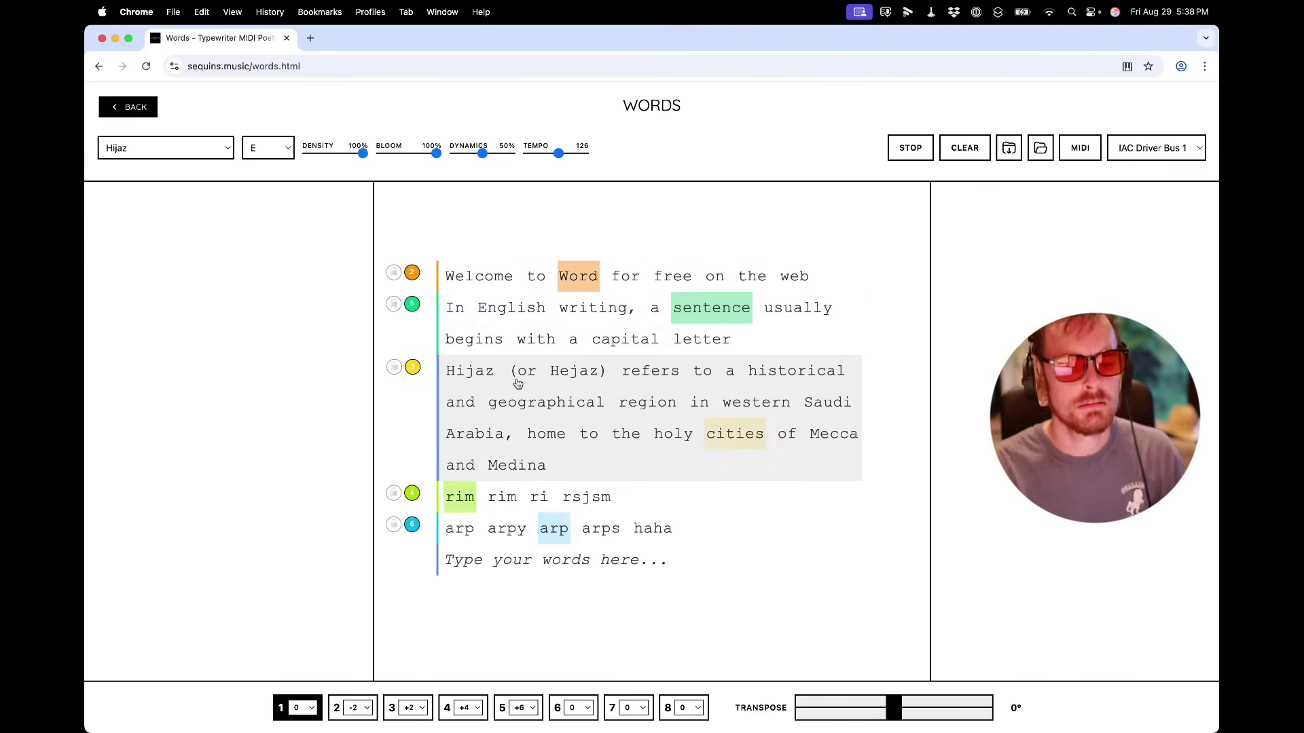
pyautogui.click(518, 384)
pyautogui.click(524, 329)
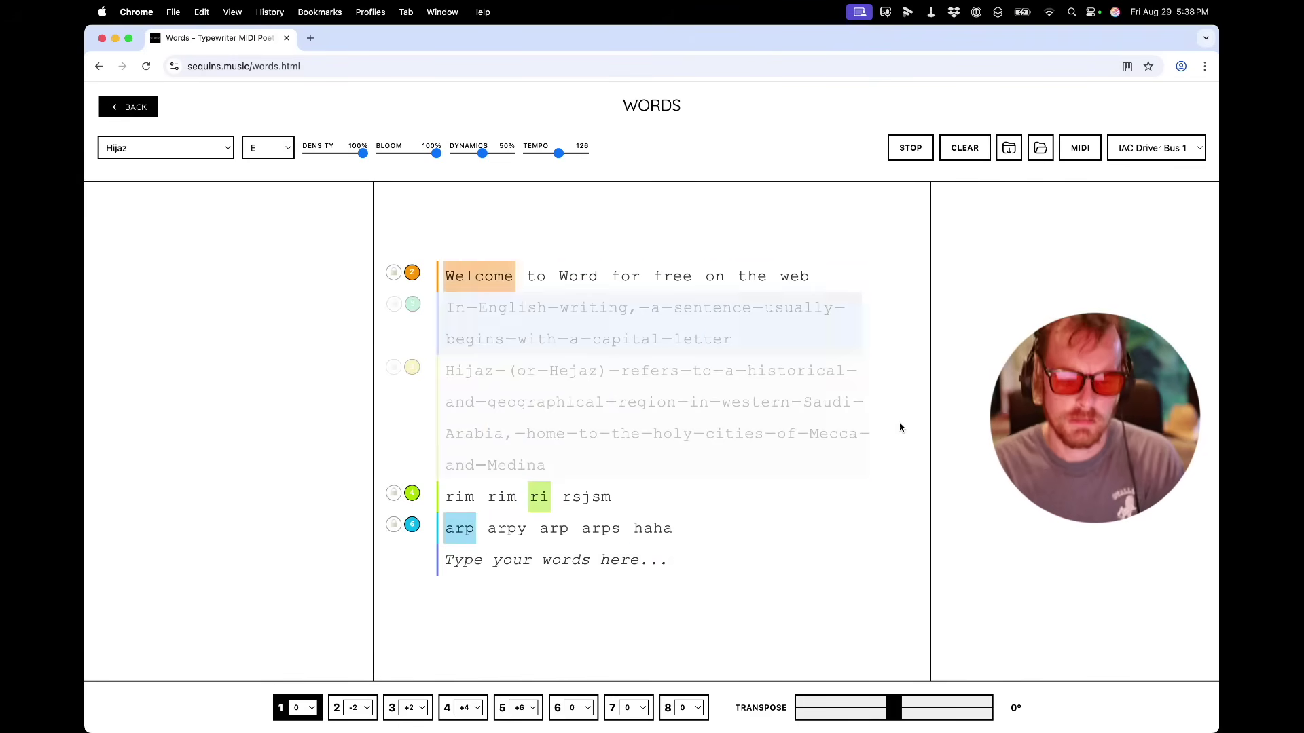
# Step: Check the recording in Bitwig Studio, return to Words, and unmute the "Hijaz (or Hejaz)" line followed by the "In English writing" line
pyautogui.press('super+Tab')
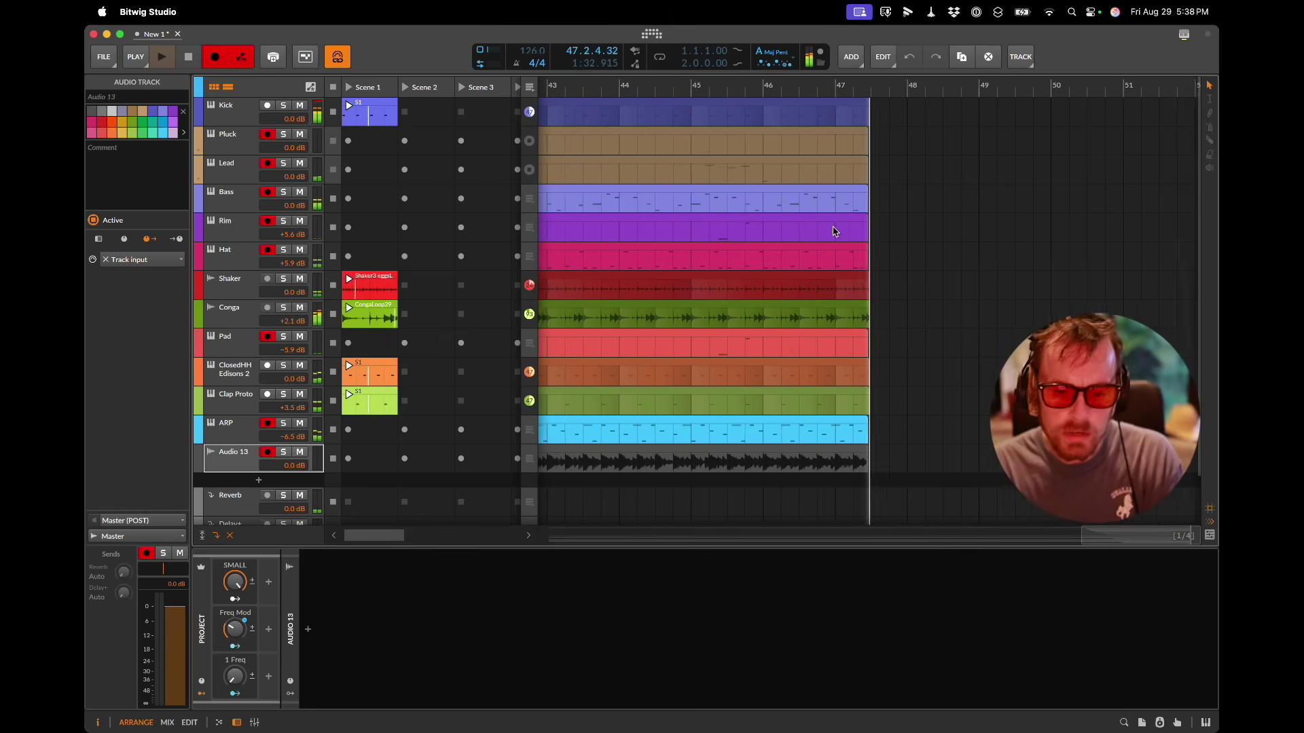
pyautogui.press('super+Tab')
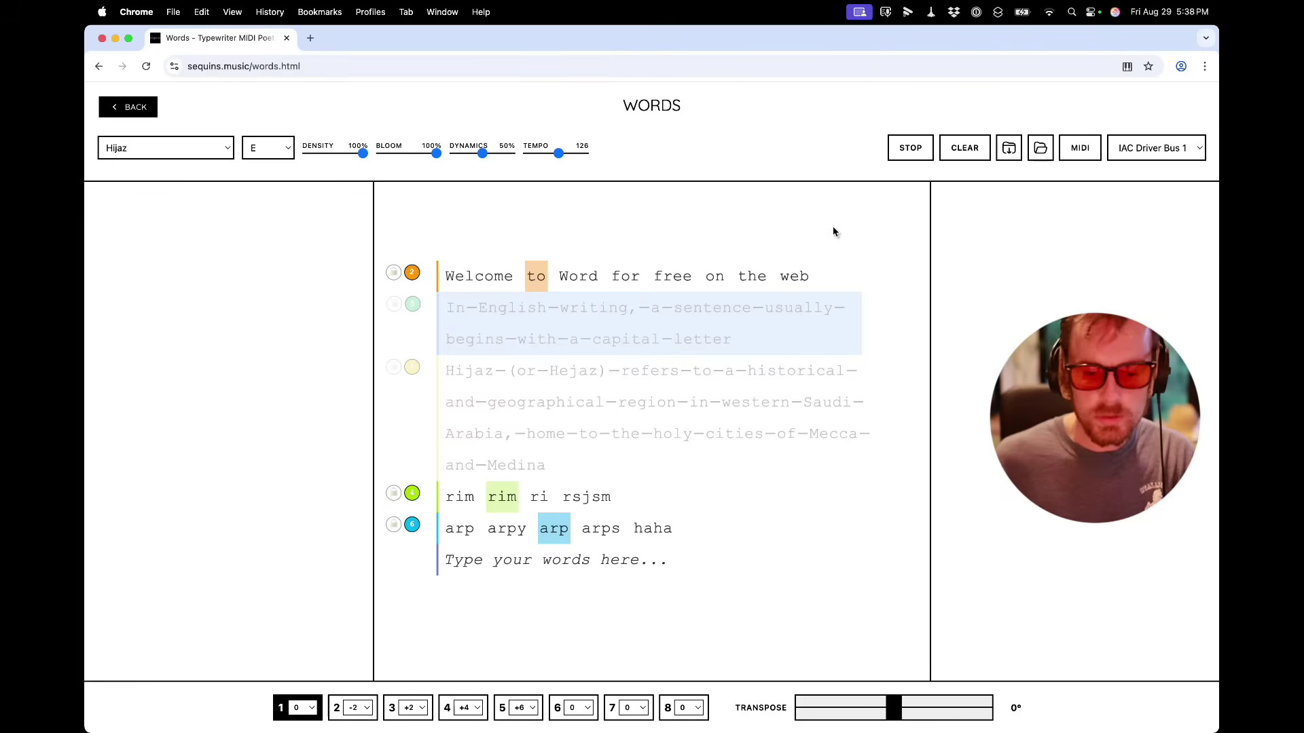
pyautogui.click(577, 420)
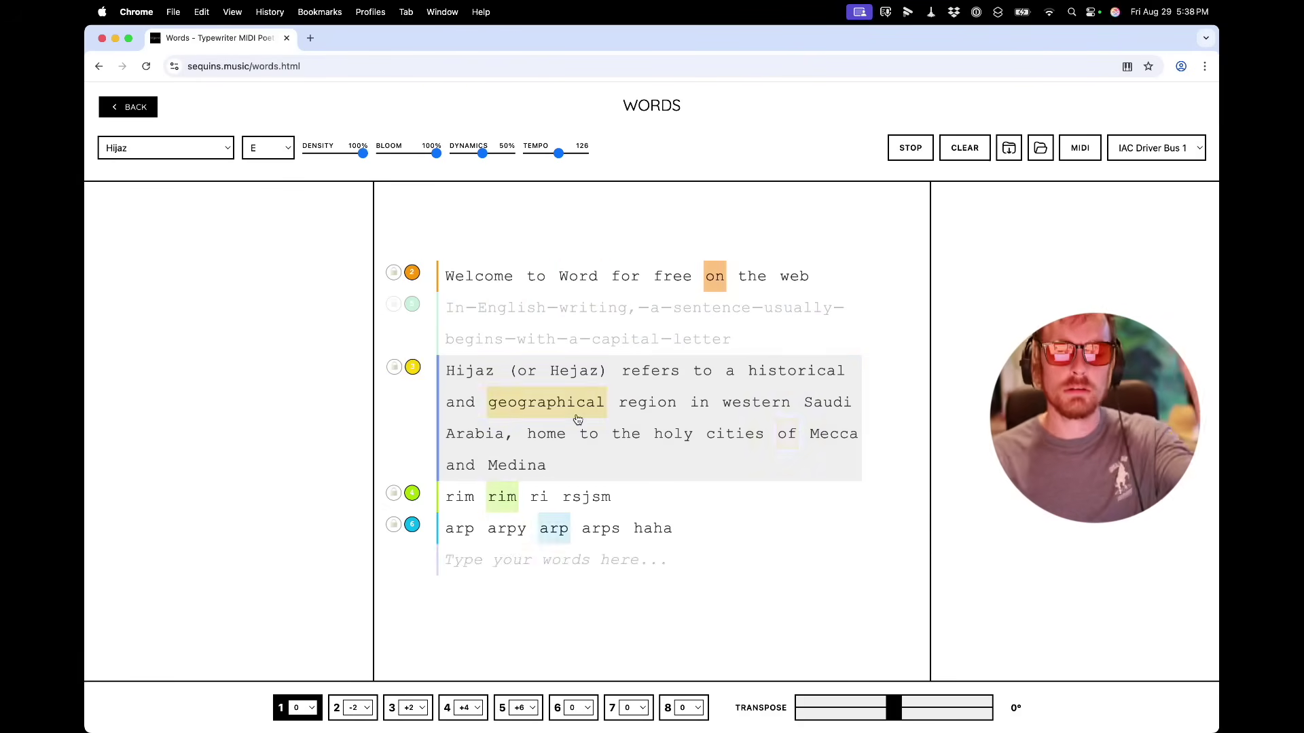
pyautogui.click(599, 315)
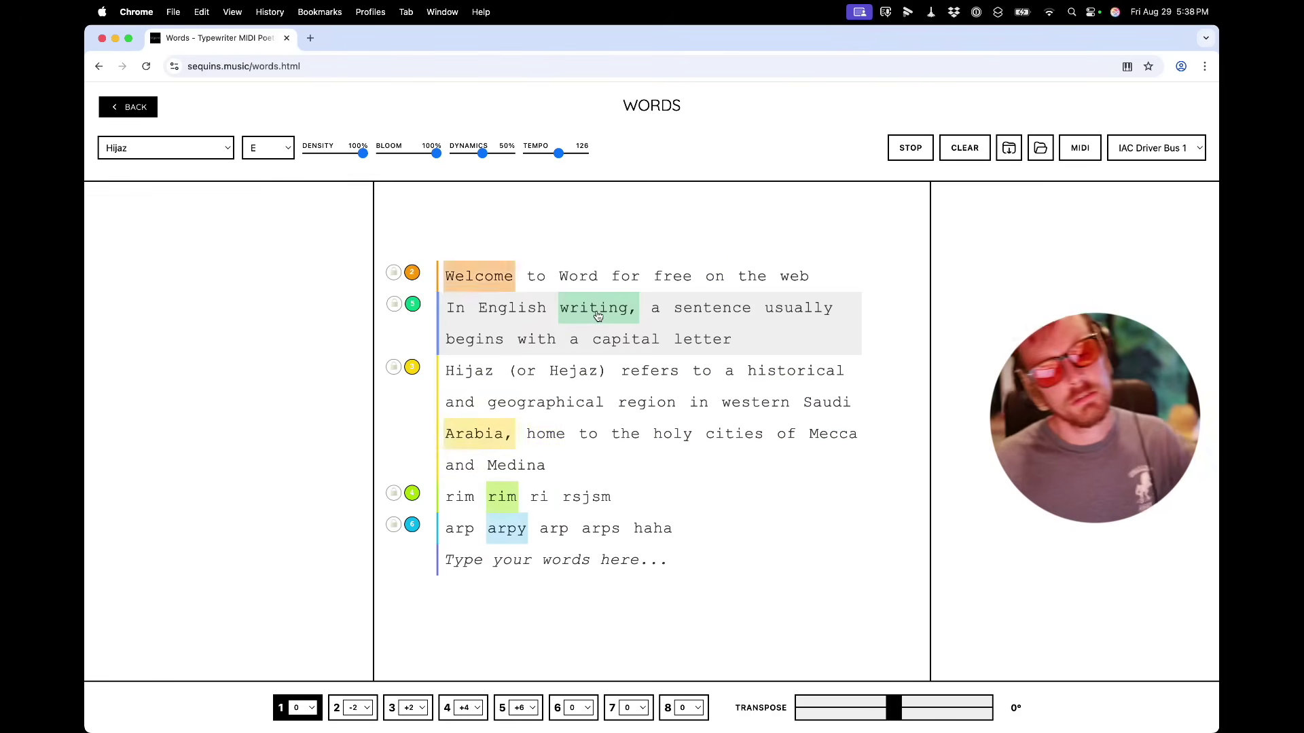
# Step: Perform transpositions of +2, 0, +6 and 0 while muting the "In English writing" line and then the "Hijaz (or Hejaz)" line
pyautogui.press('3')
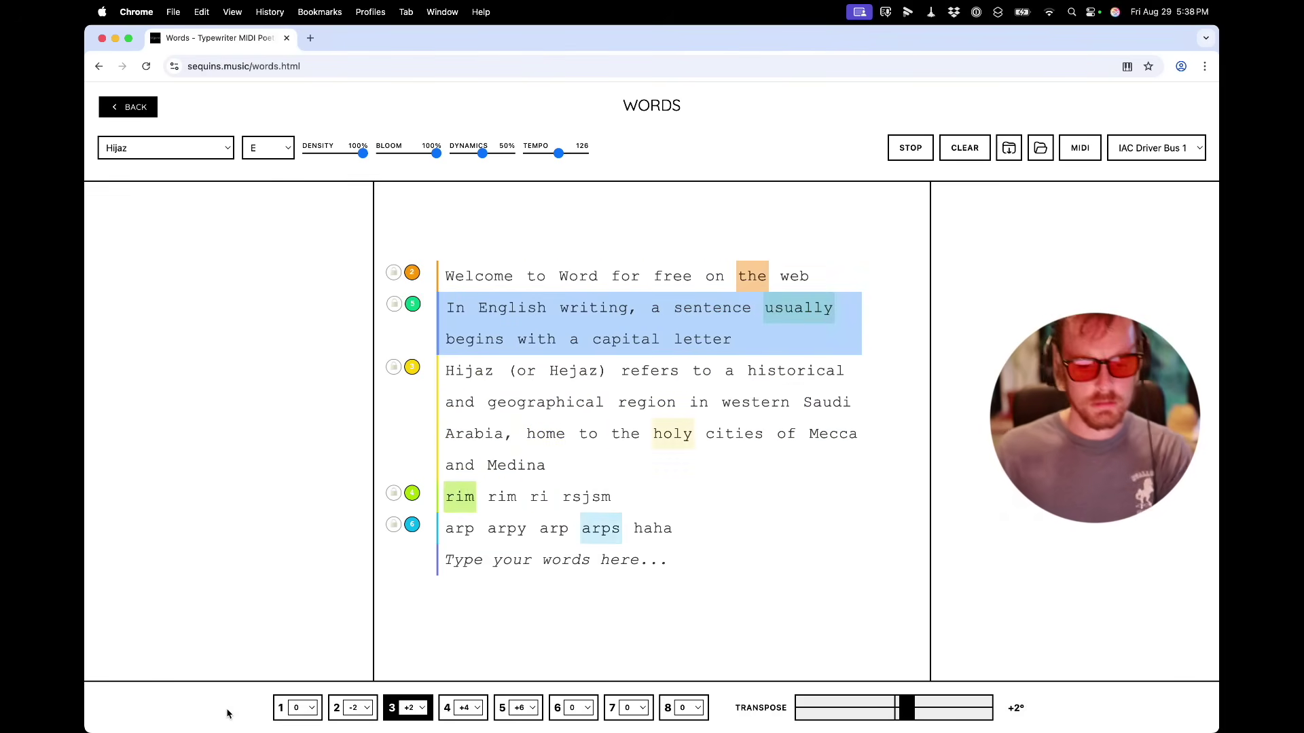
pyautogui.press('1')
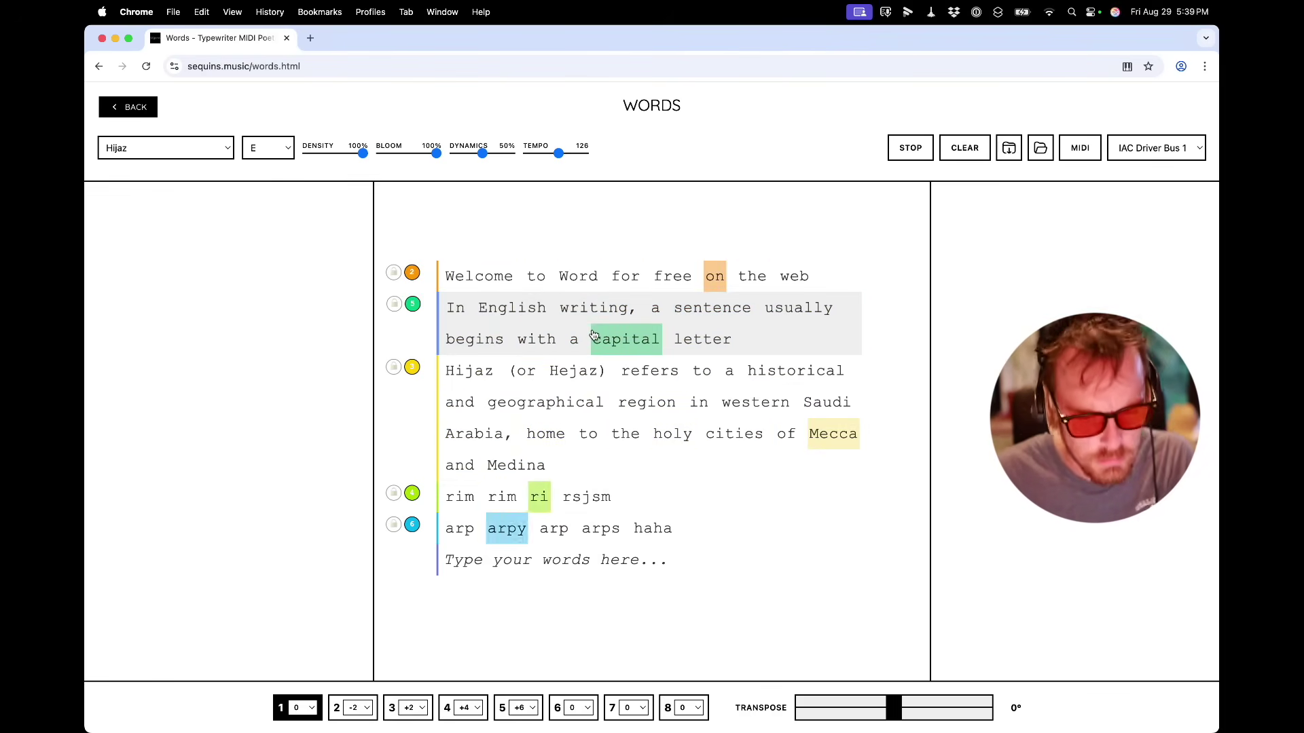
pyautogui.click(595, 336)
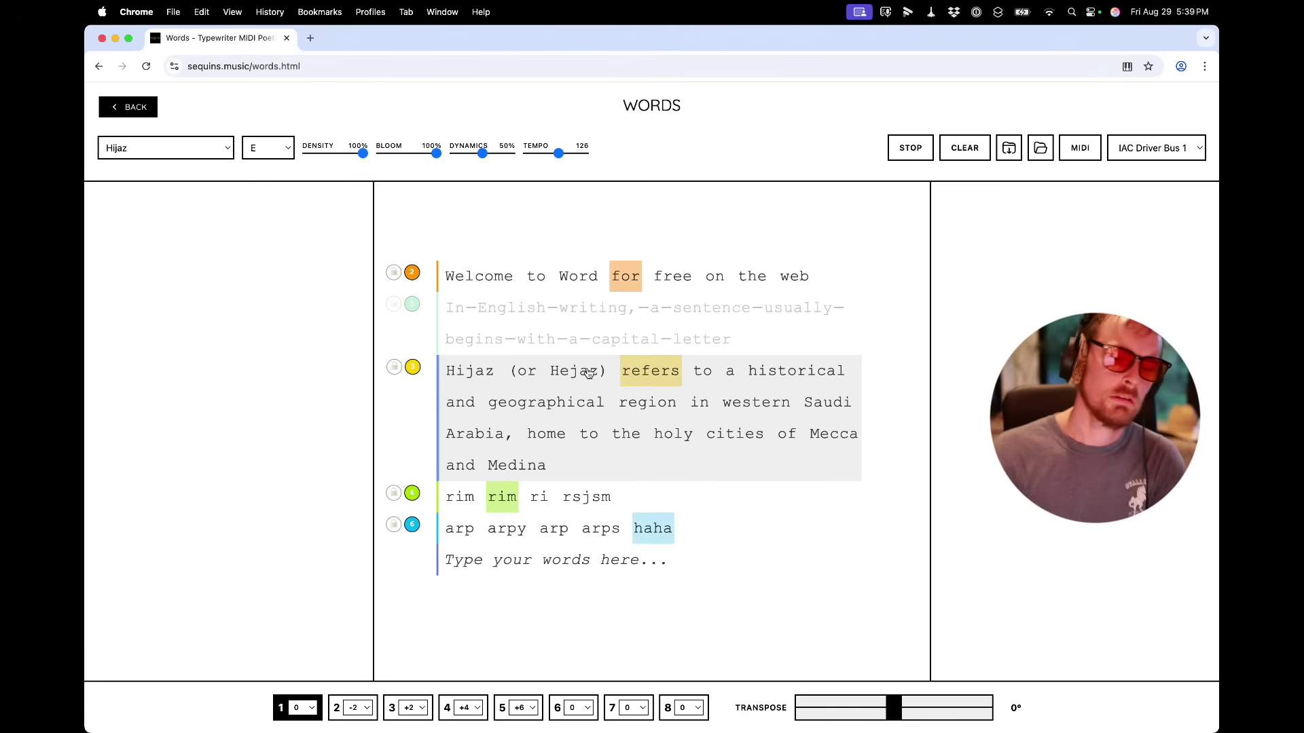
pyautogui.press('5')
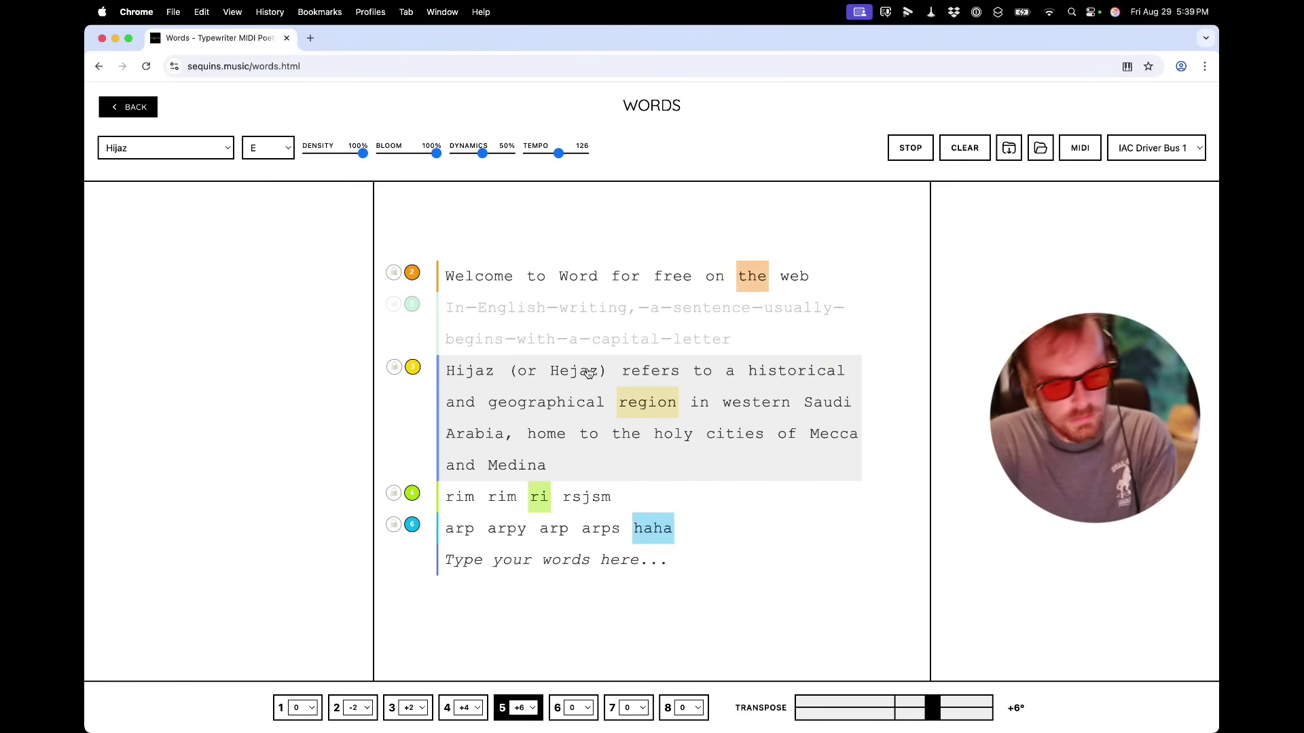
pyautogui.click(588, 372)
pyautogui.press('1')
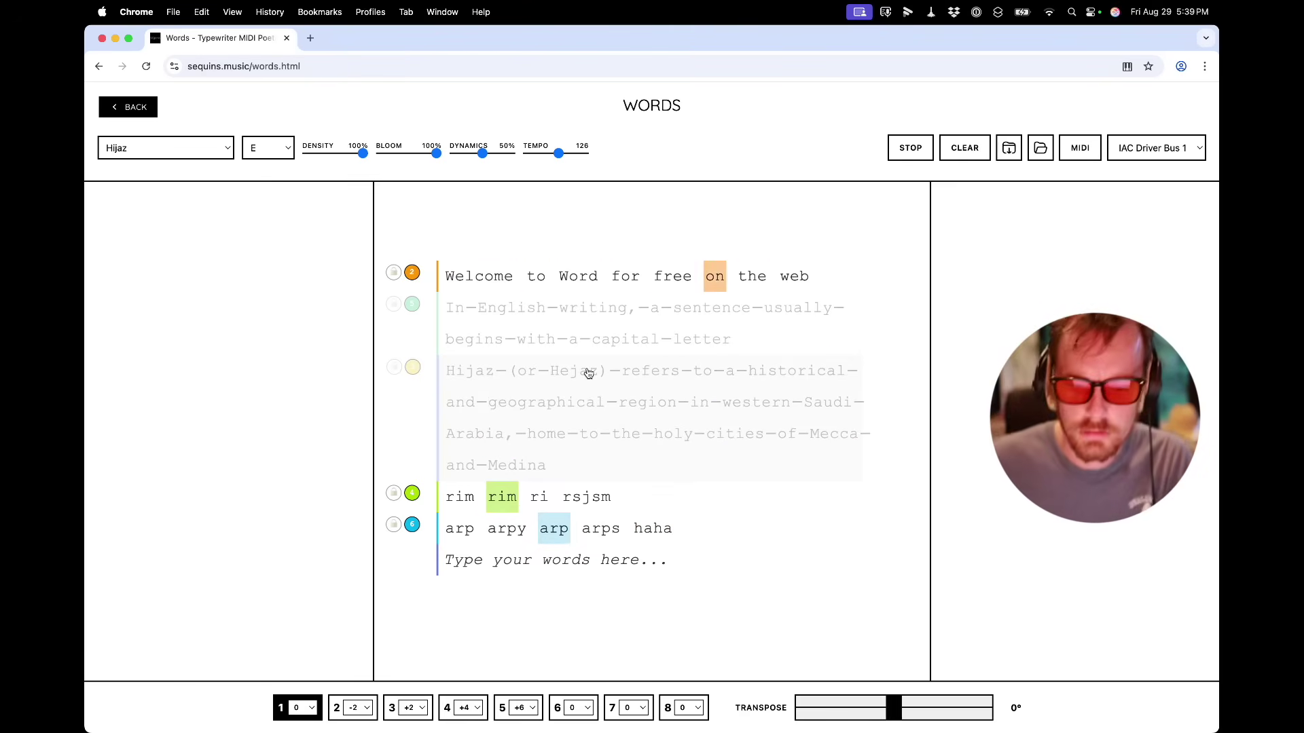
# Step: Switch to Bitwig Studio, sweep the Freq Mod macro up to 100%, and trigger the mapped mutes of the drum tracks
pyautogui.press('super+Tab')
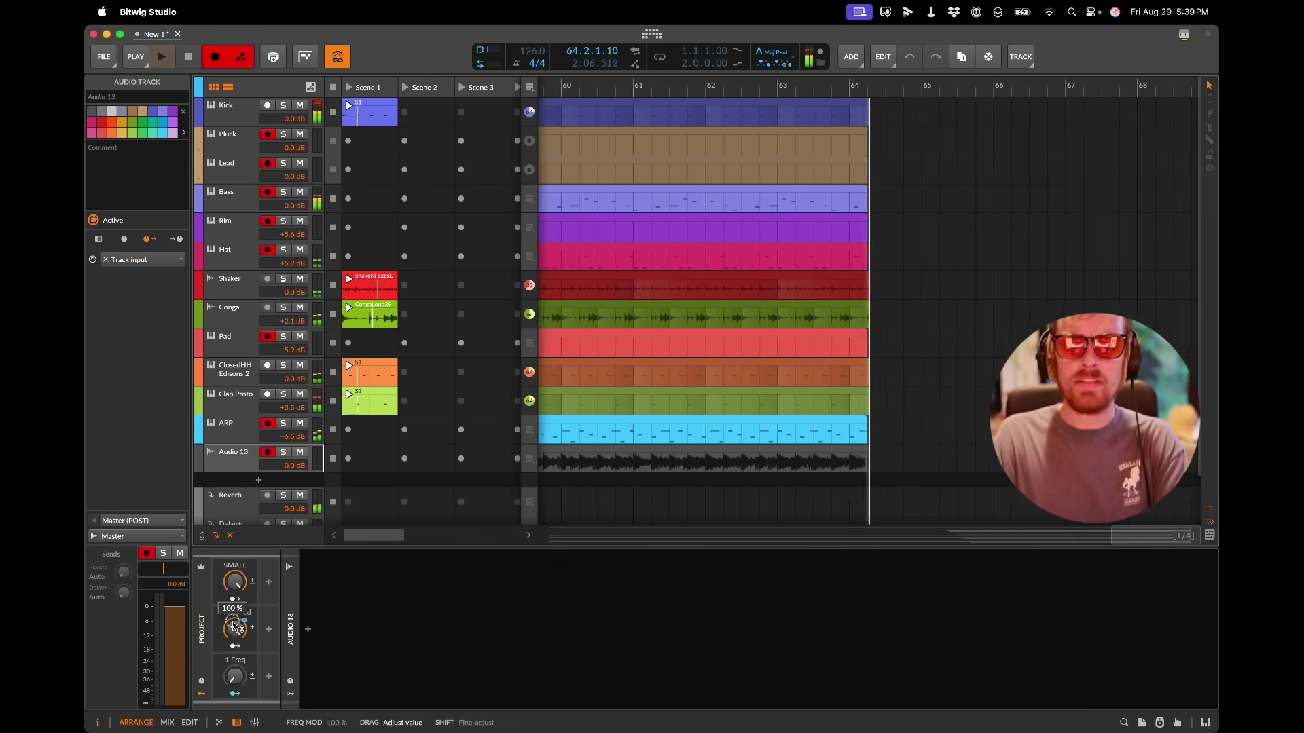
pyautogui.moveTo(233, 626); pyautogui.dragTo(233, 625)
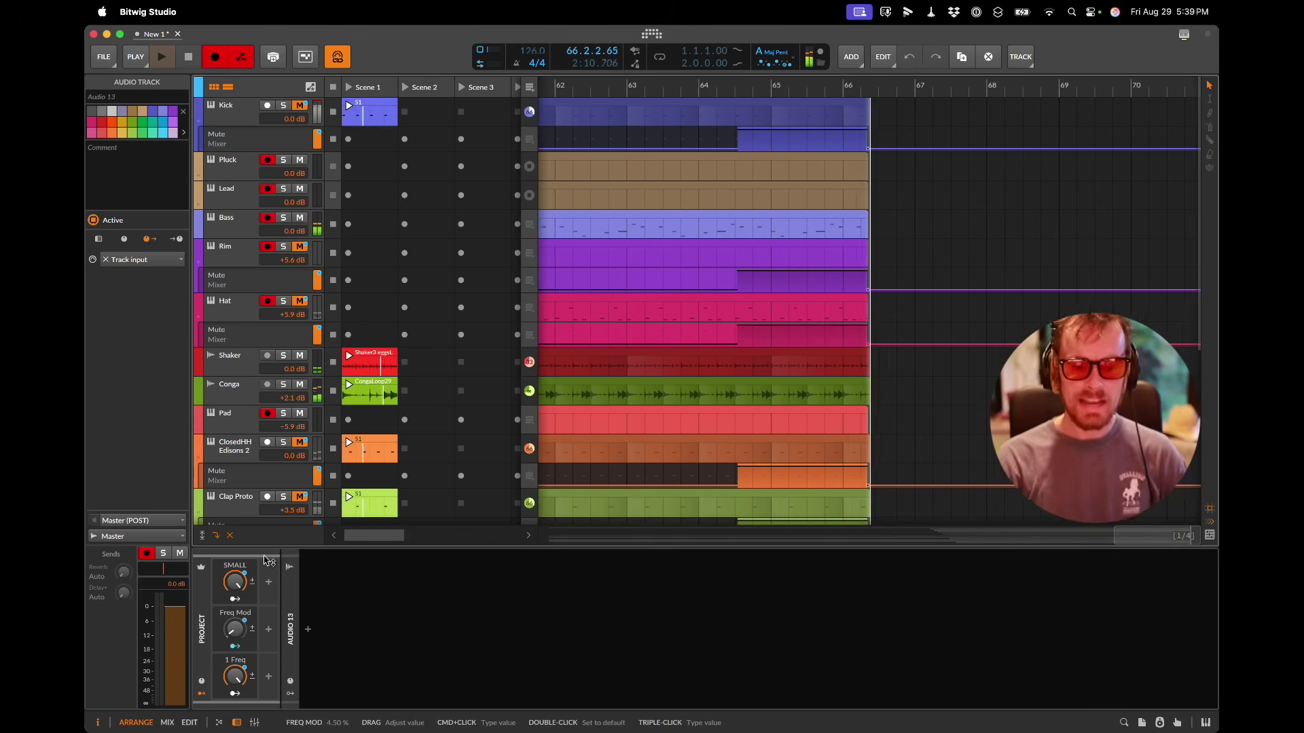
# Step: Select the Conga track, raise its Delay+ and Reverb sends, mute the track, and bring both sends back down
pyautogui.rightClick(301, 390)
pyautogui.click(235, 394)
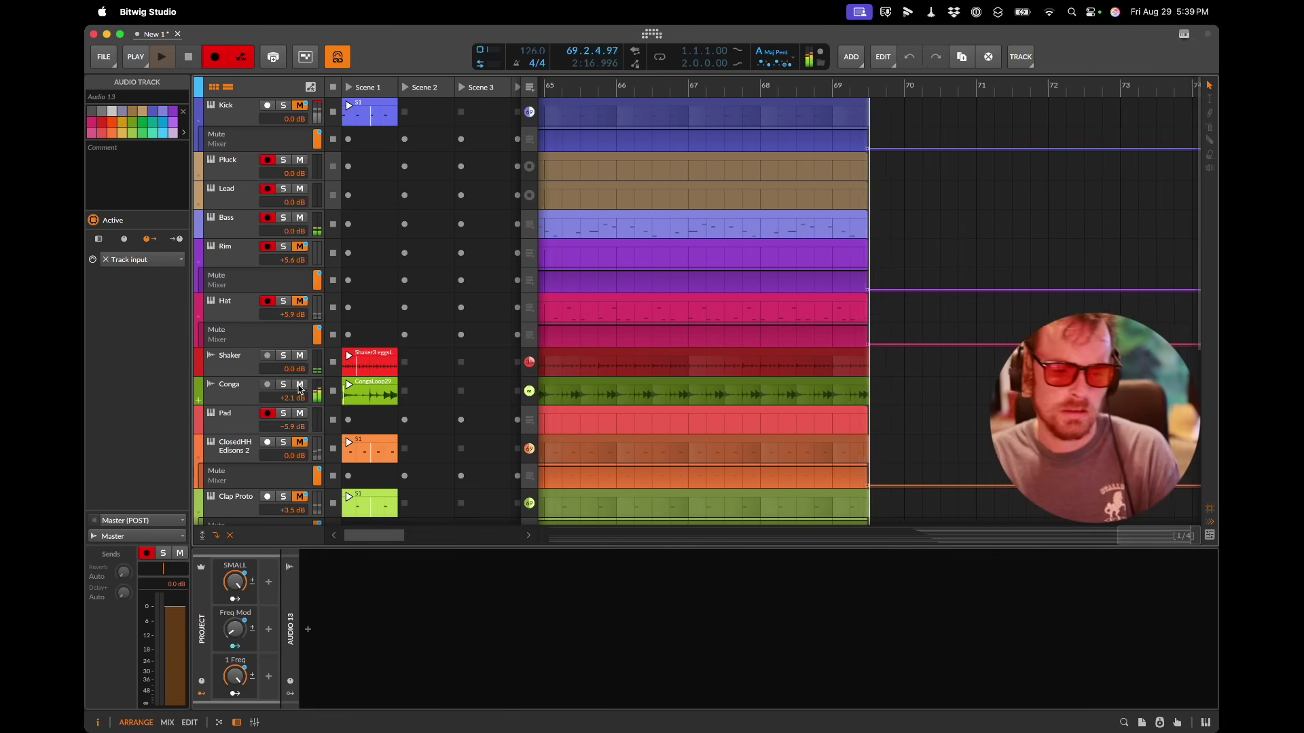
pyautogui.click(223, 398)
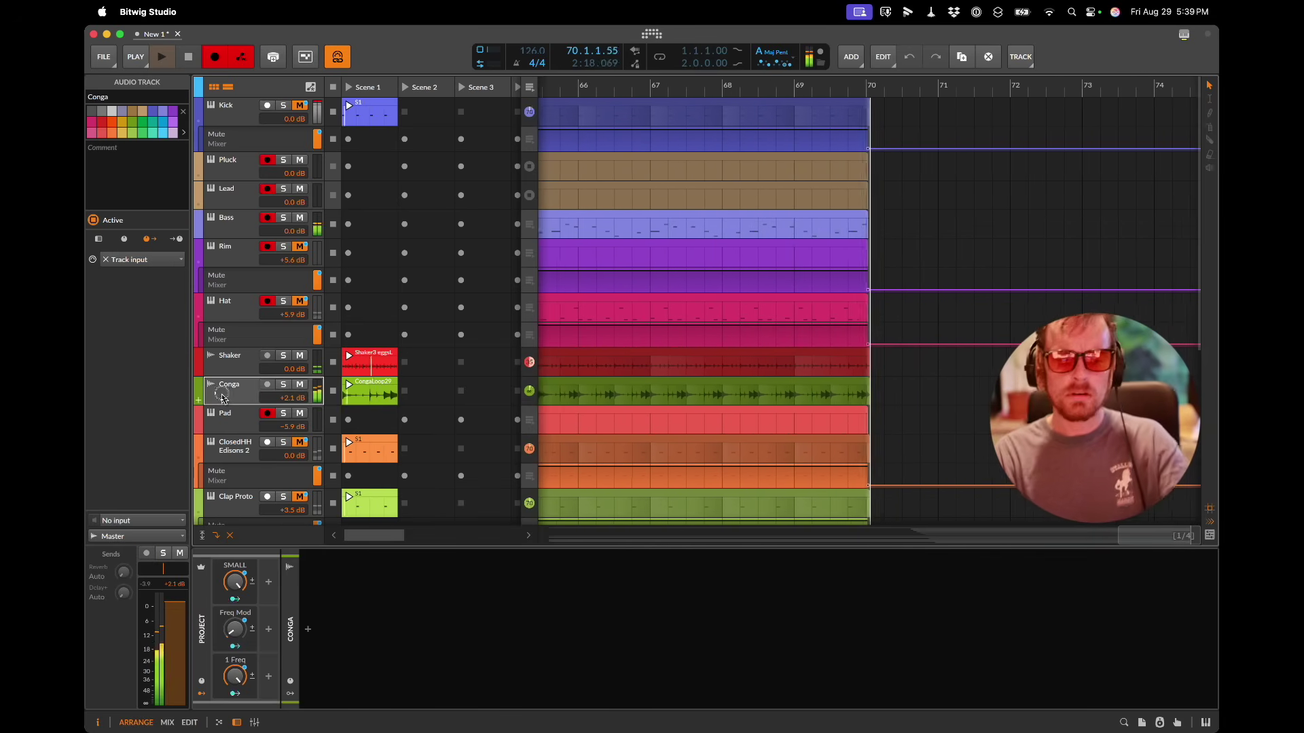
pyautogui.click(123, 597)
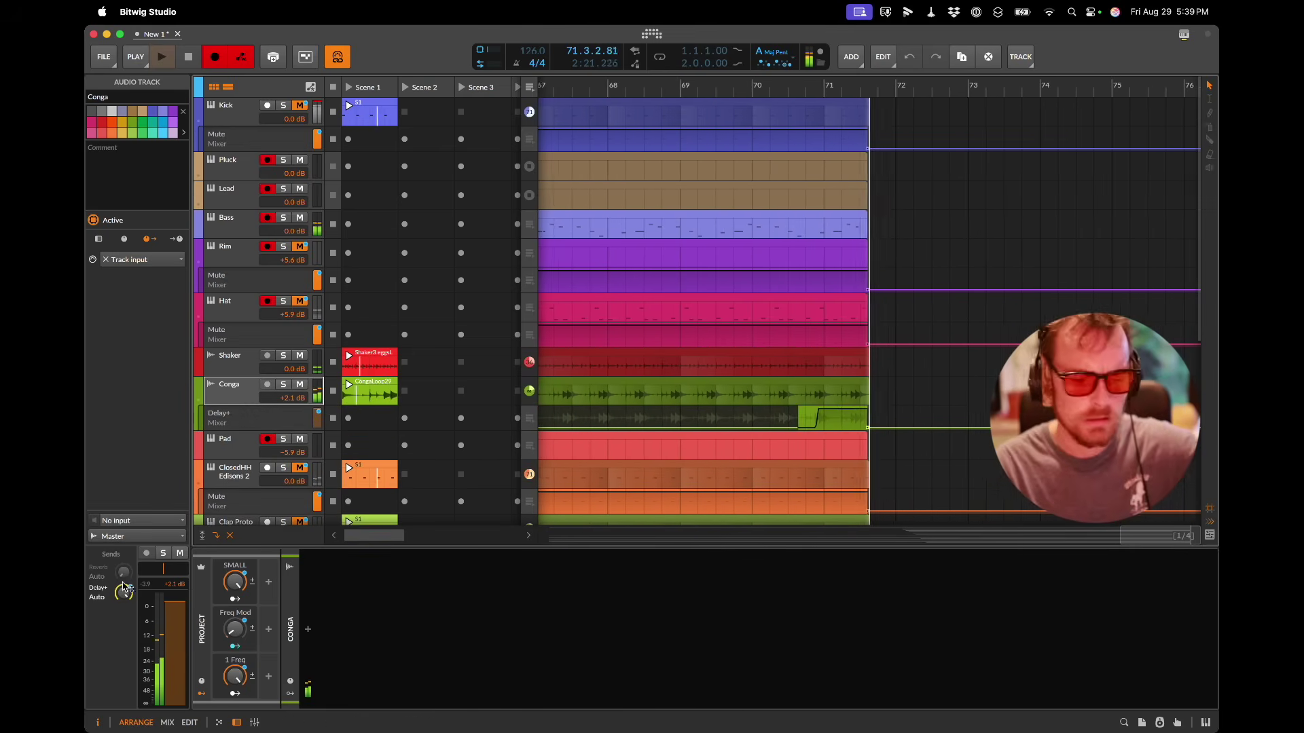
pyautogui.click(124, 573)
pyautogui.click(300, 385)
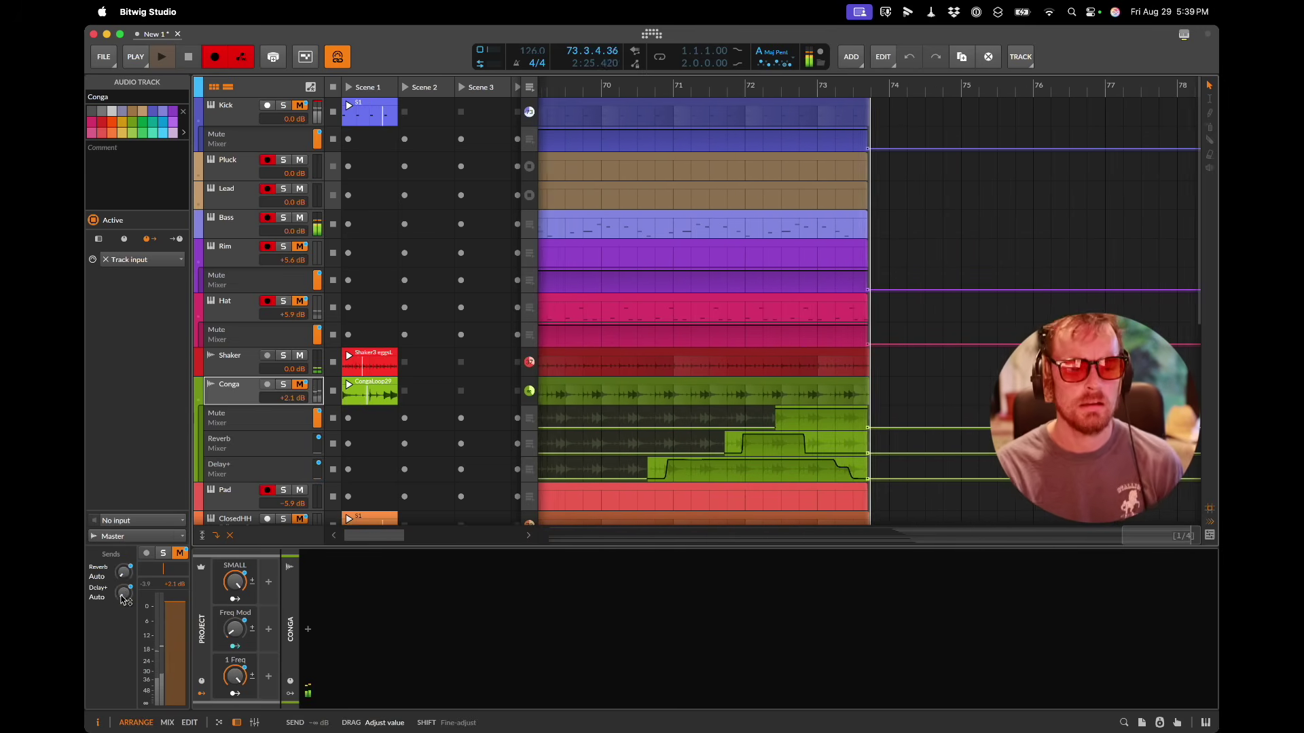
# Step: Select the Shaker track, raise the Freq Mod macro slightly and turn the 1 Freq macro fully down
pyautogui.click(248, 365)
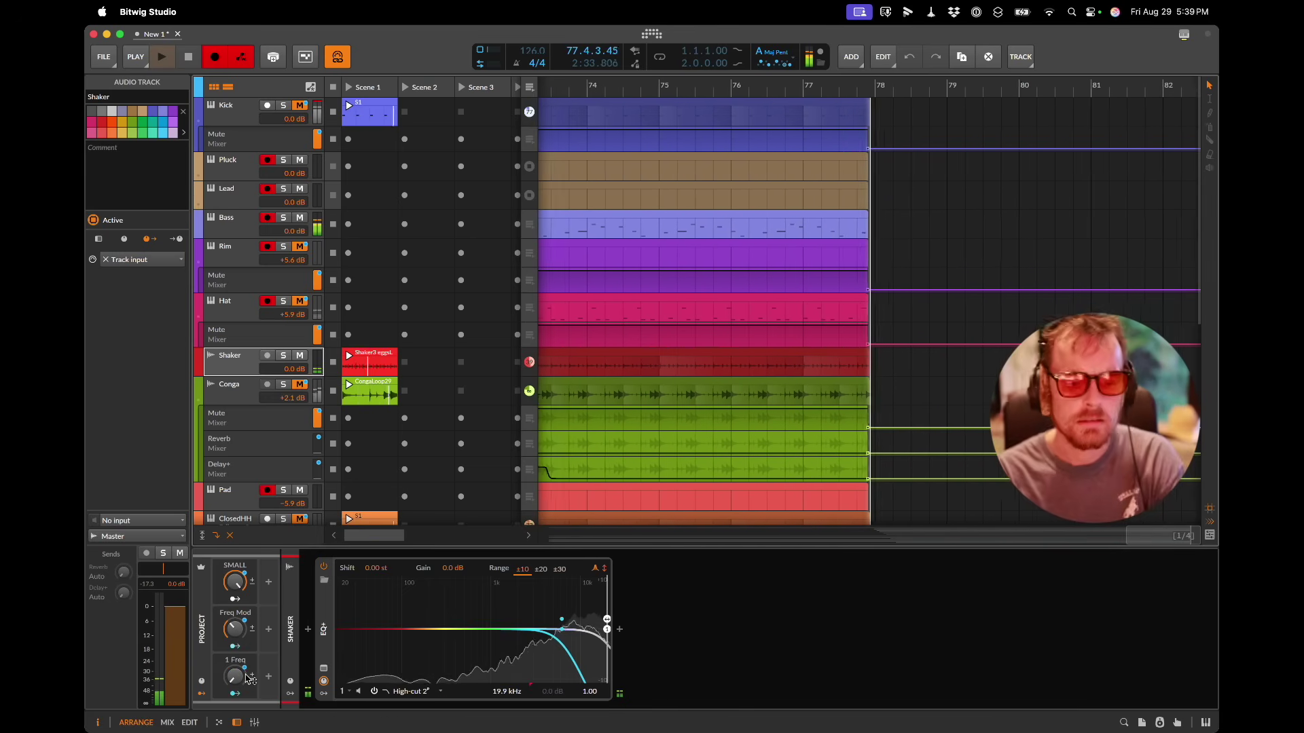
pyautogui.hotkey('alt', '2')
pyautogui.hotkey('alt', '1')
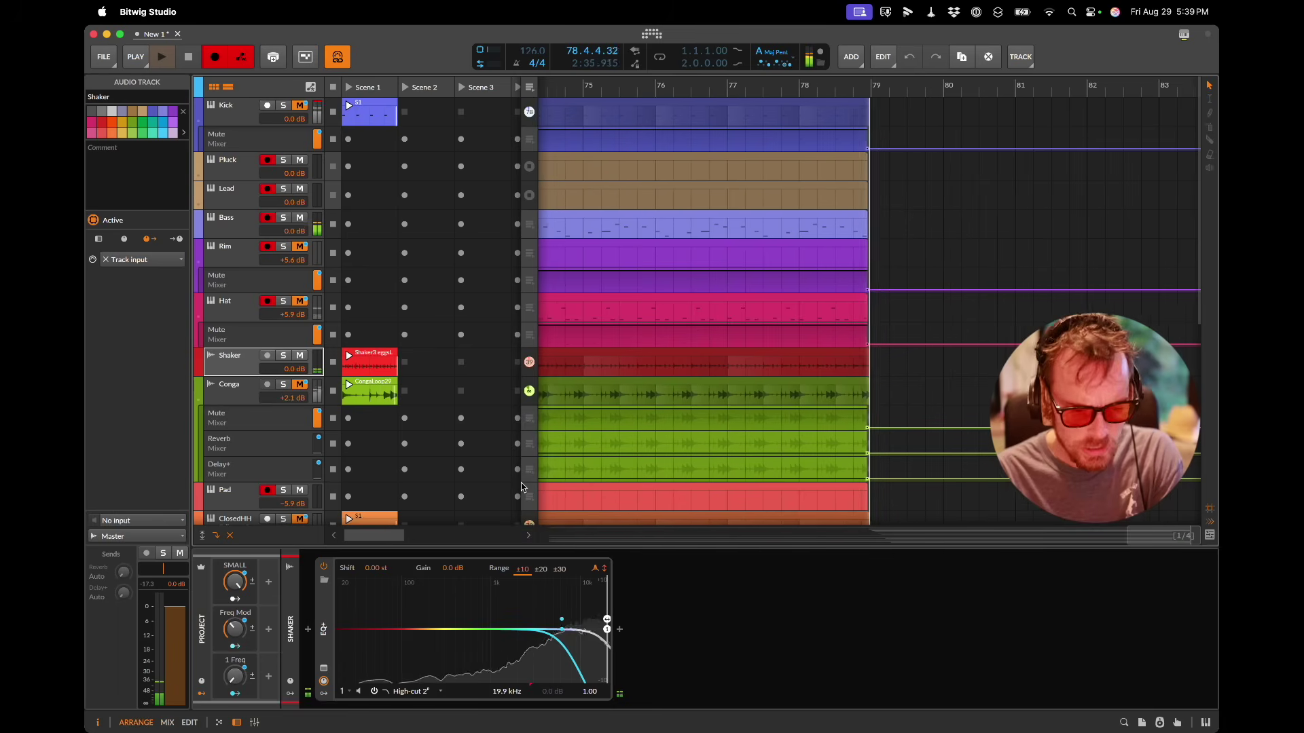
# Step: Select the Master track and try to map the on/off switch of its EQ+ device in the mappings editor
pyautogui.scroll(-10, 226, 490)
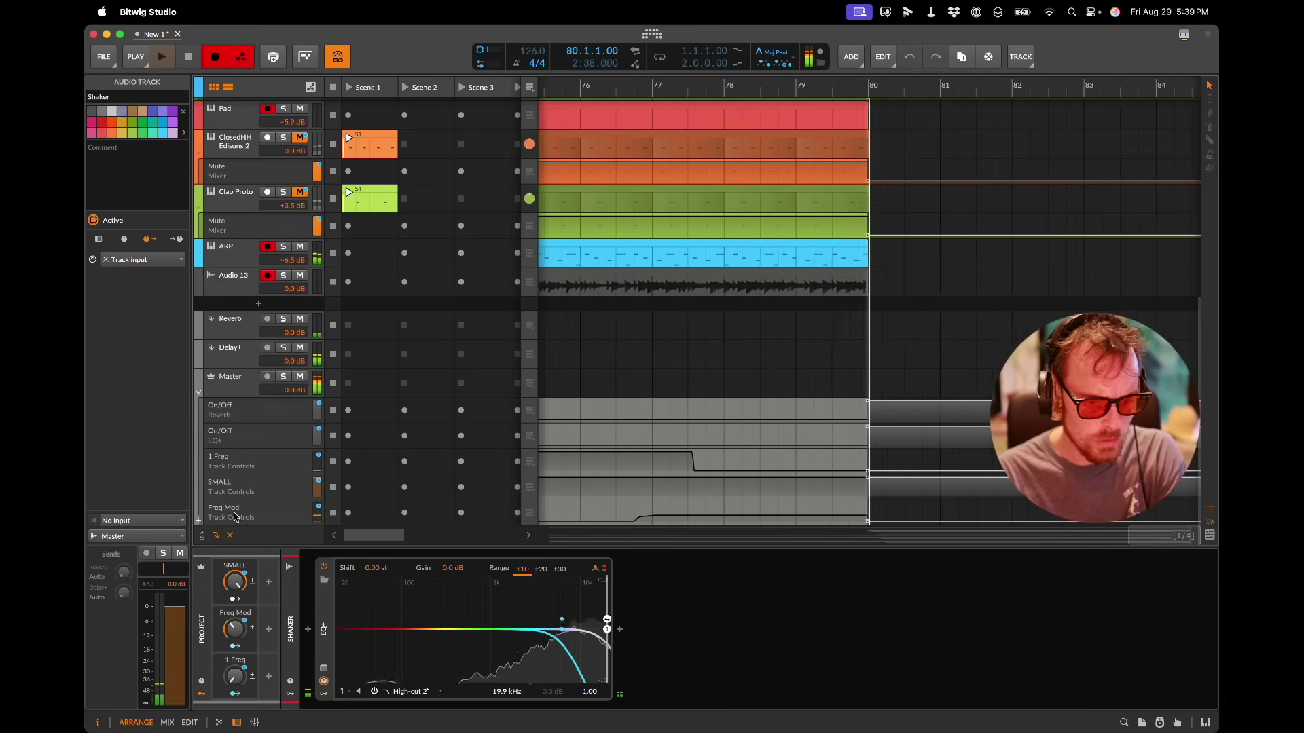
pyautogui.click(231, 380)
pyautogui.press('super+k')
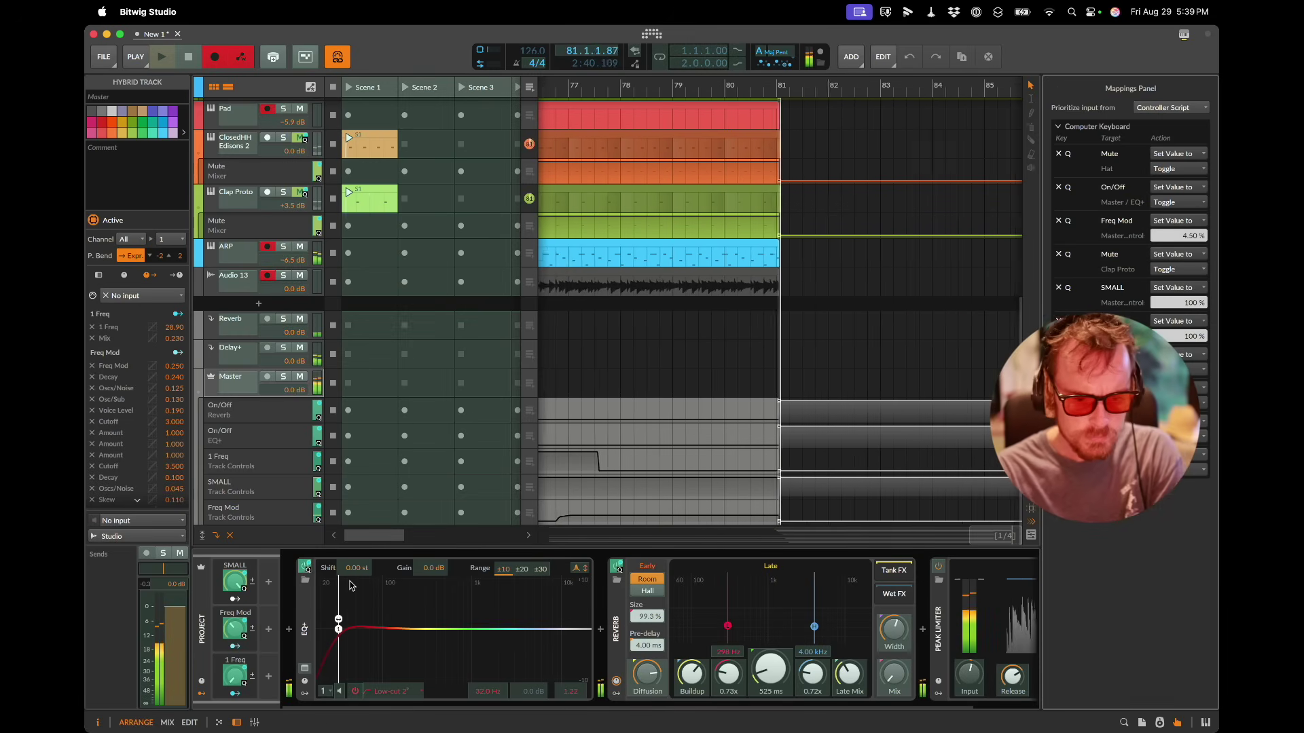
pyautogui.click(306, 568)
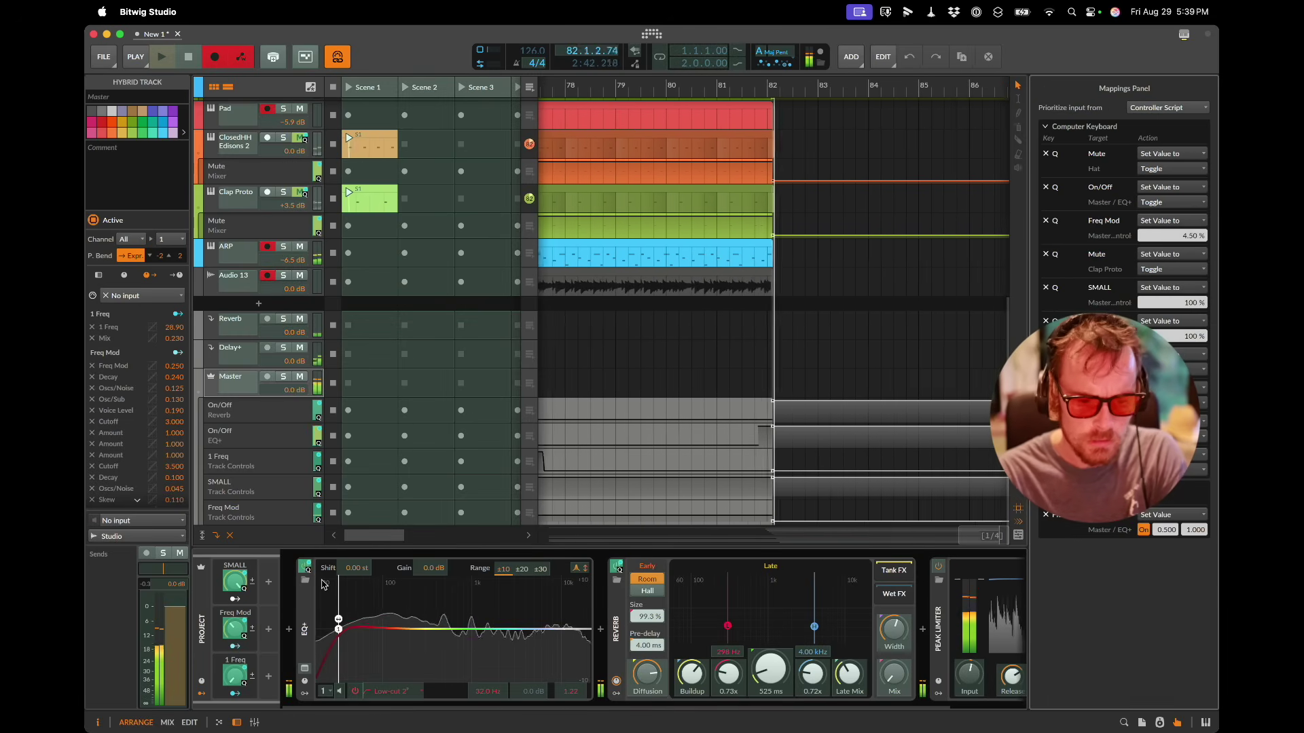
pyautogui.press('super+k')
# Step: Toggle the Master track's EQ+ device on and off repeatedly
pyautogui.click(306, 567)
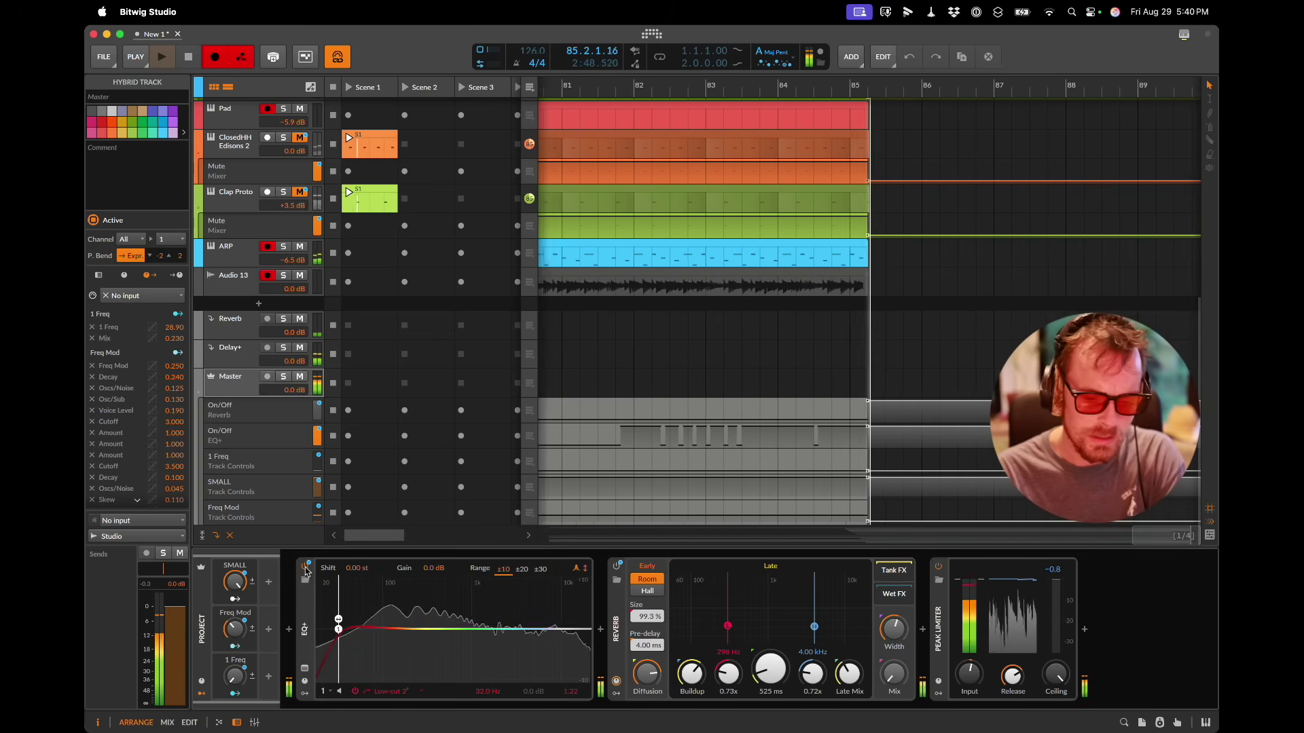
pyautogui.press('q')
pyautogui.press('q')
pyautogui.press('q')
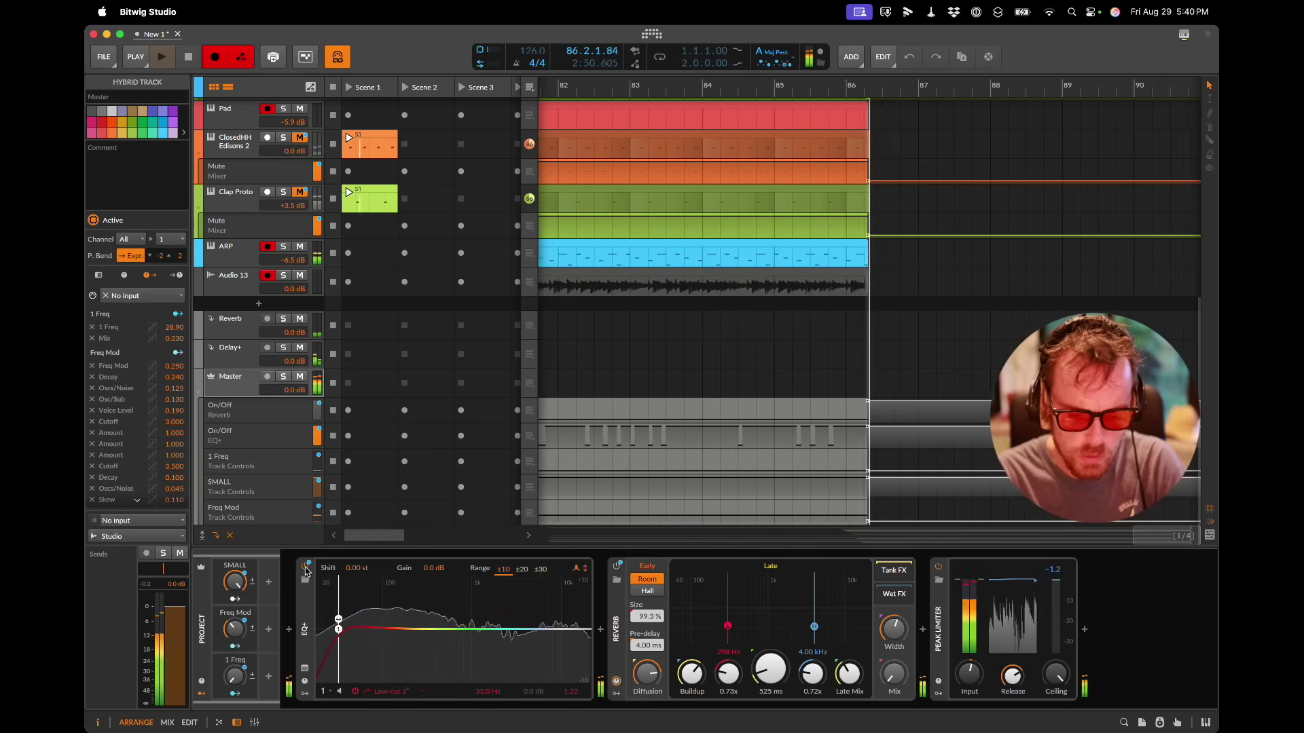
pyautogui.click(306, 567)
pyautogui.click(306, 568)
pyautogui.click(306, 568)
pyautogui.click(306, 567)
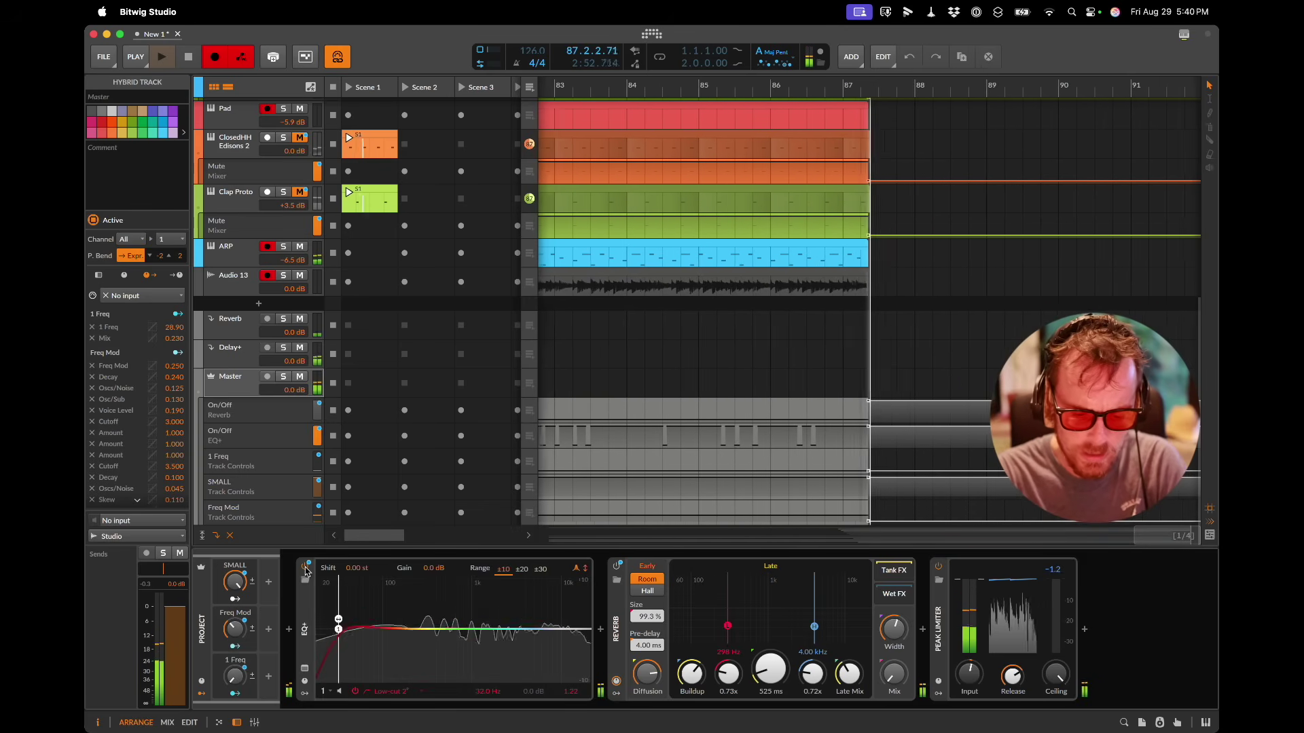
pyautogui.click(306, 567)
pyautogui.click(306, 567)
pyautogui.click(306, 567)
pyautogui.click(306, 567)
pyautogui.click(306, 567)
pyautogui.click(306, 568)
# Step: Open the mappings editor from the Master EQ+ on/off switch, widen it, and delete the switch's Q key mapping
pyautogui.rightClick(306, 567)
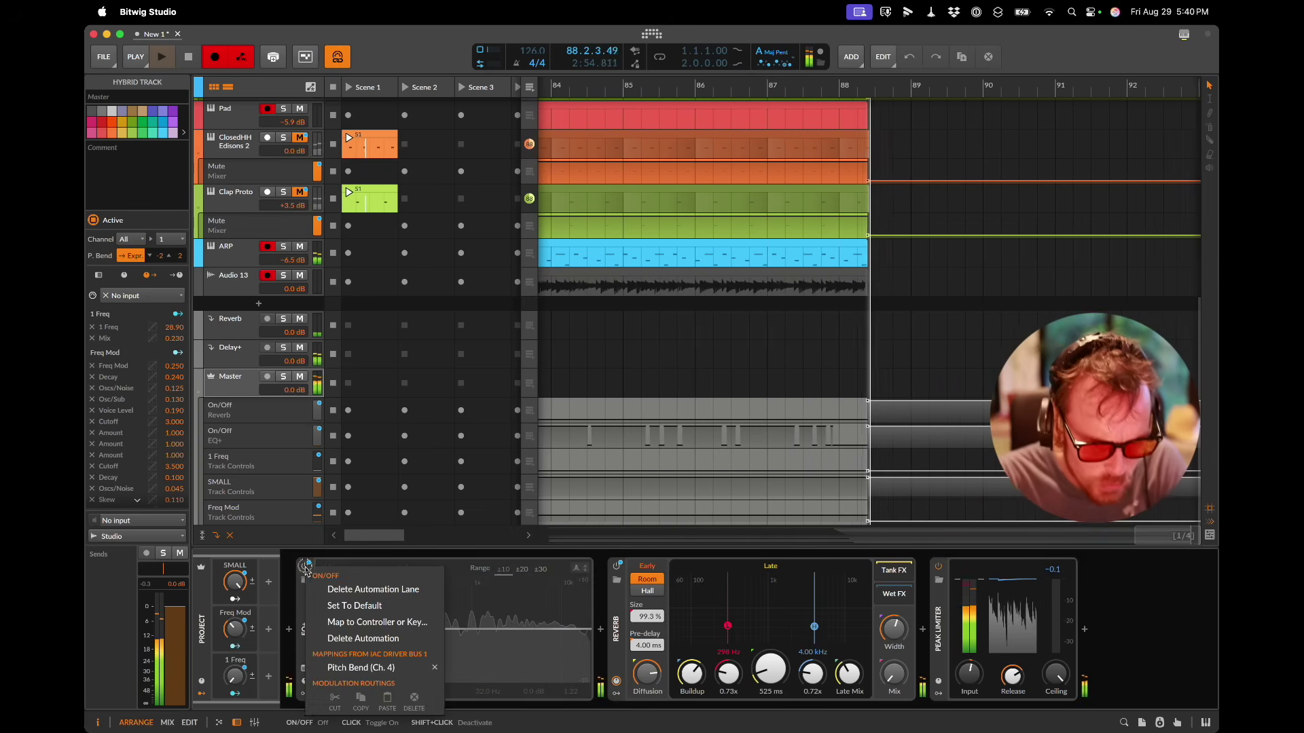
pyautogui.click(377, 622)
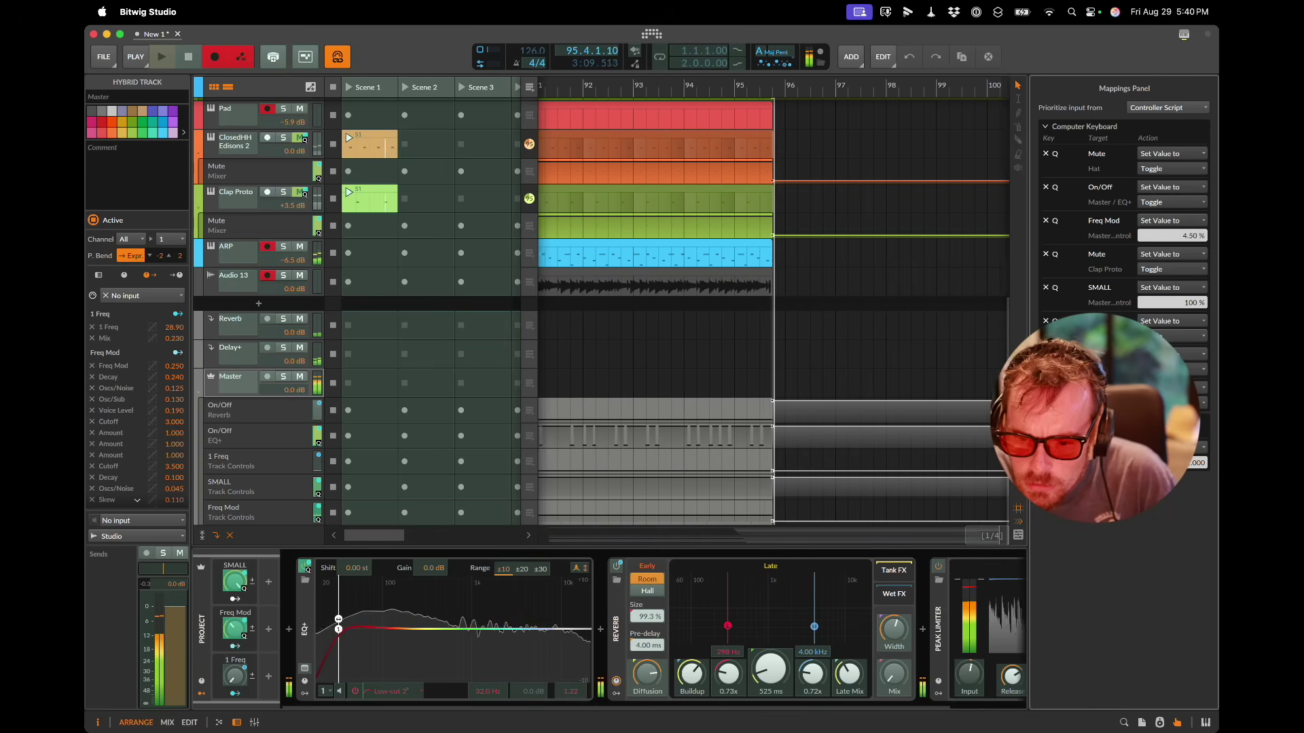
pyautogui.click(1046, 448)
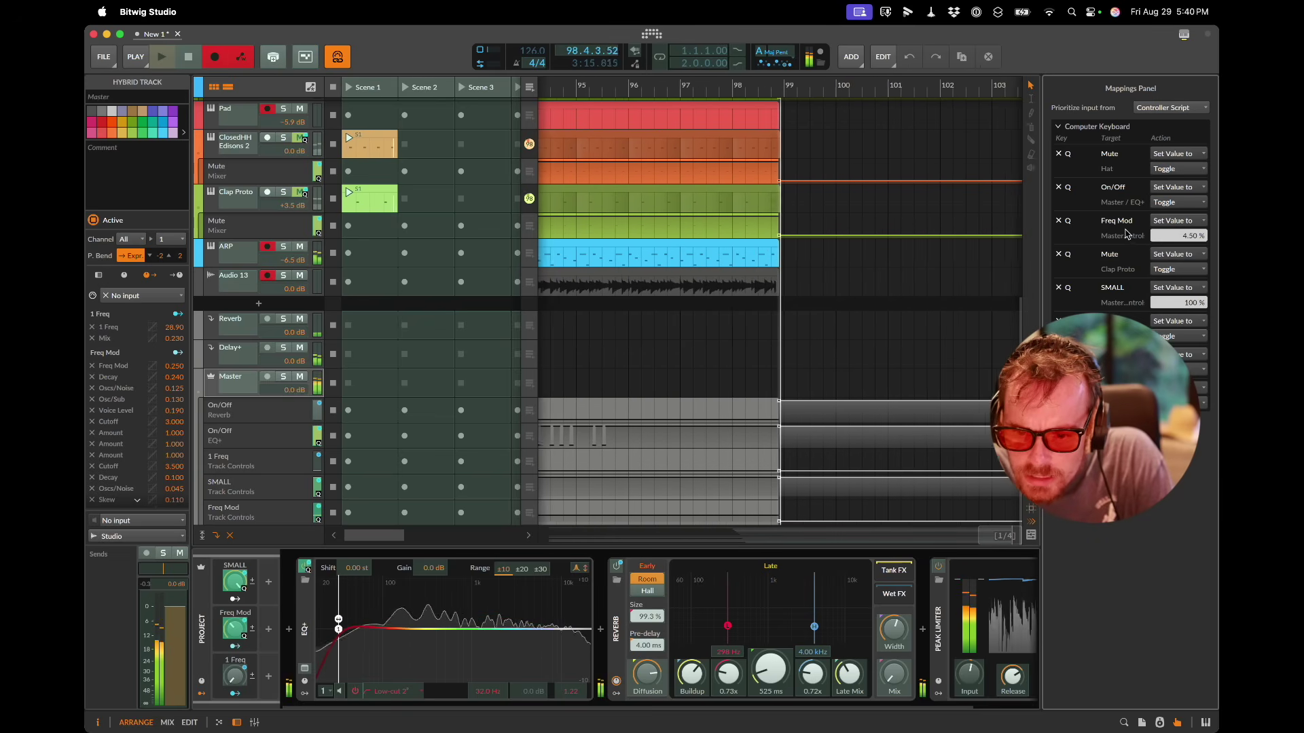
pyautogui.moveTo(1041, 233); pyautogui.dragTo(911, 233)
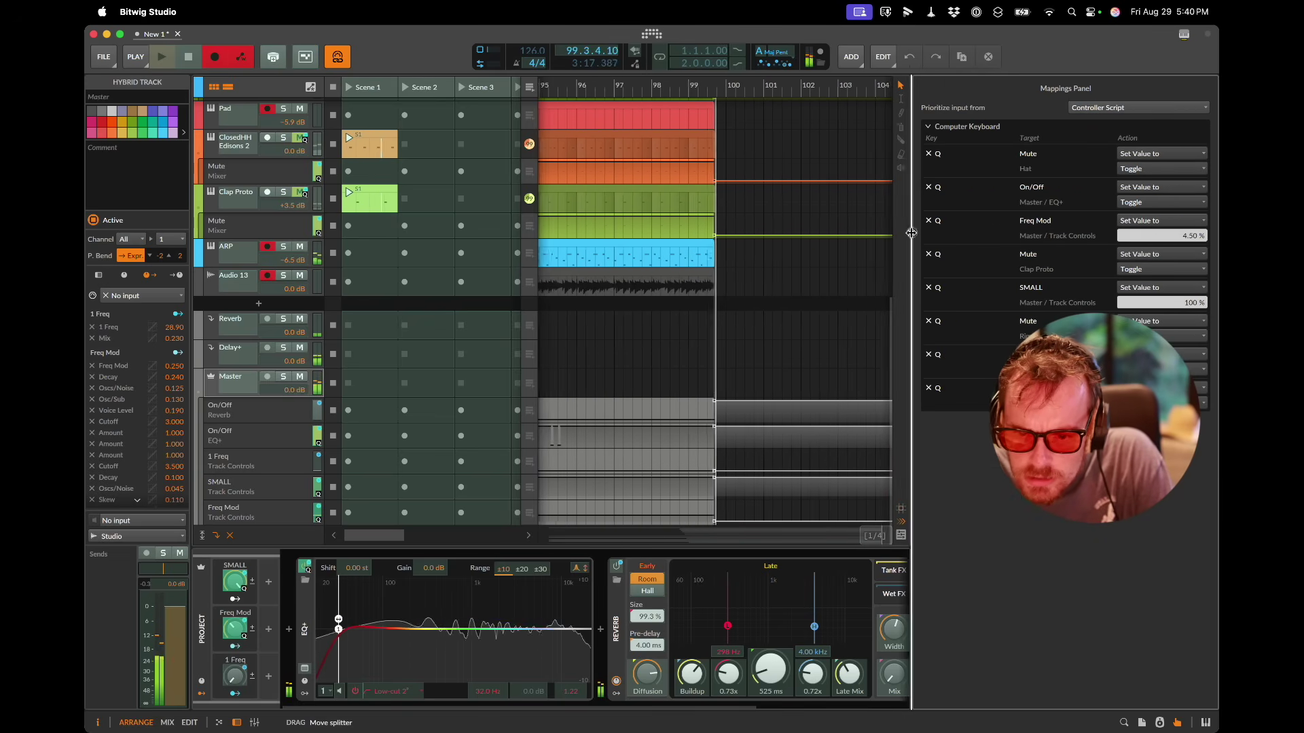
pyautogui.click(928, 187)
pyautogui.press('Escape')
pyautogui.press('q')
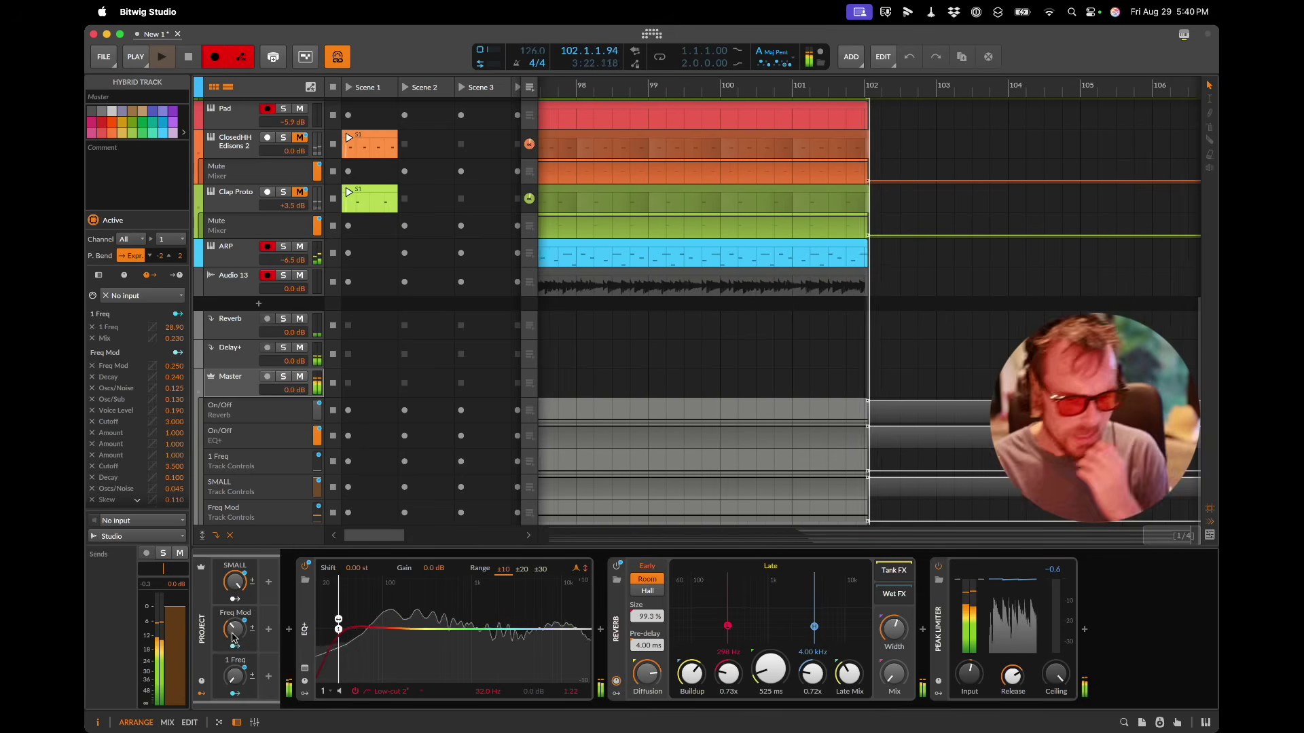
# Step: Raise the Master's 1 Freq macro past 50% and set its modulation of the Reverb's Mix to 0.375
pyautogui.moveTo(234, 664); pyautogui.dragTo(234, 681)
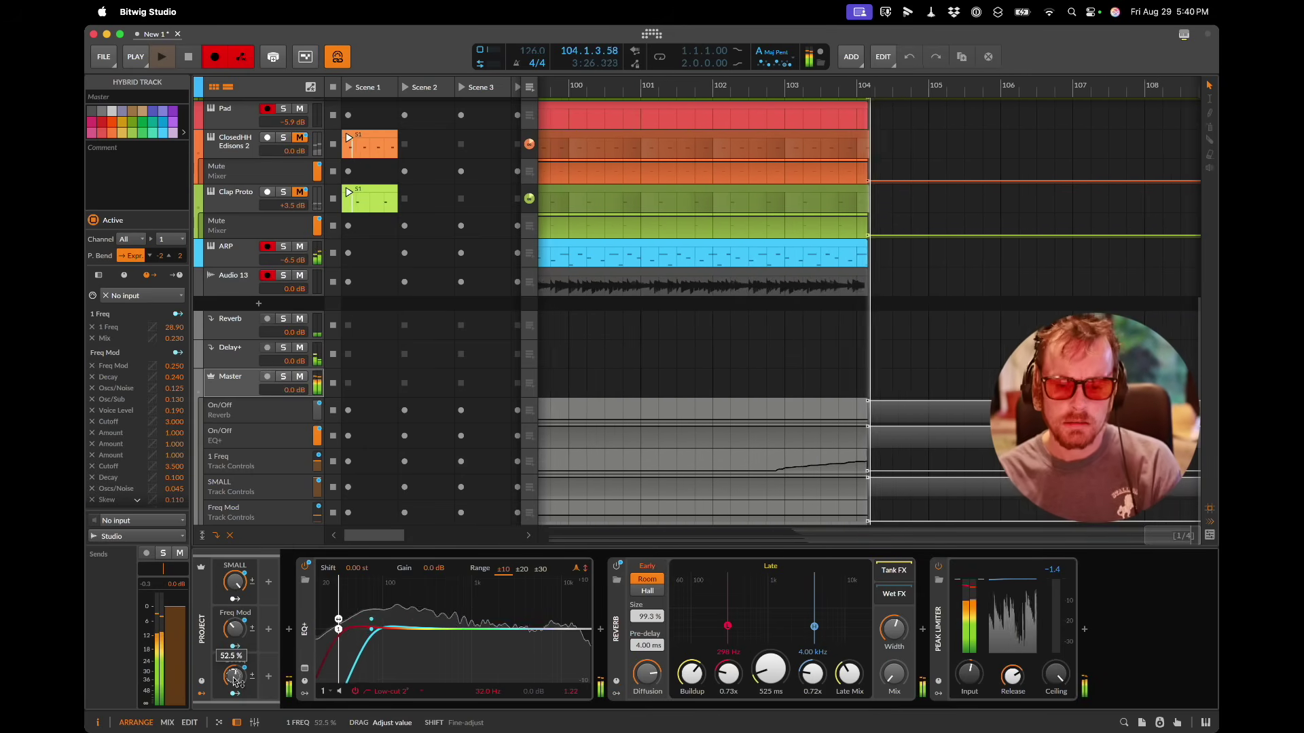
pyautogui.click(234, 693)
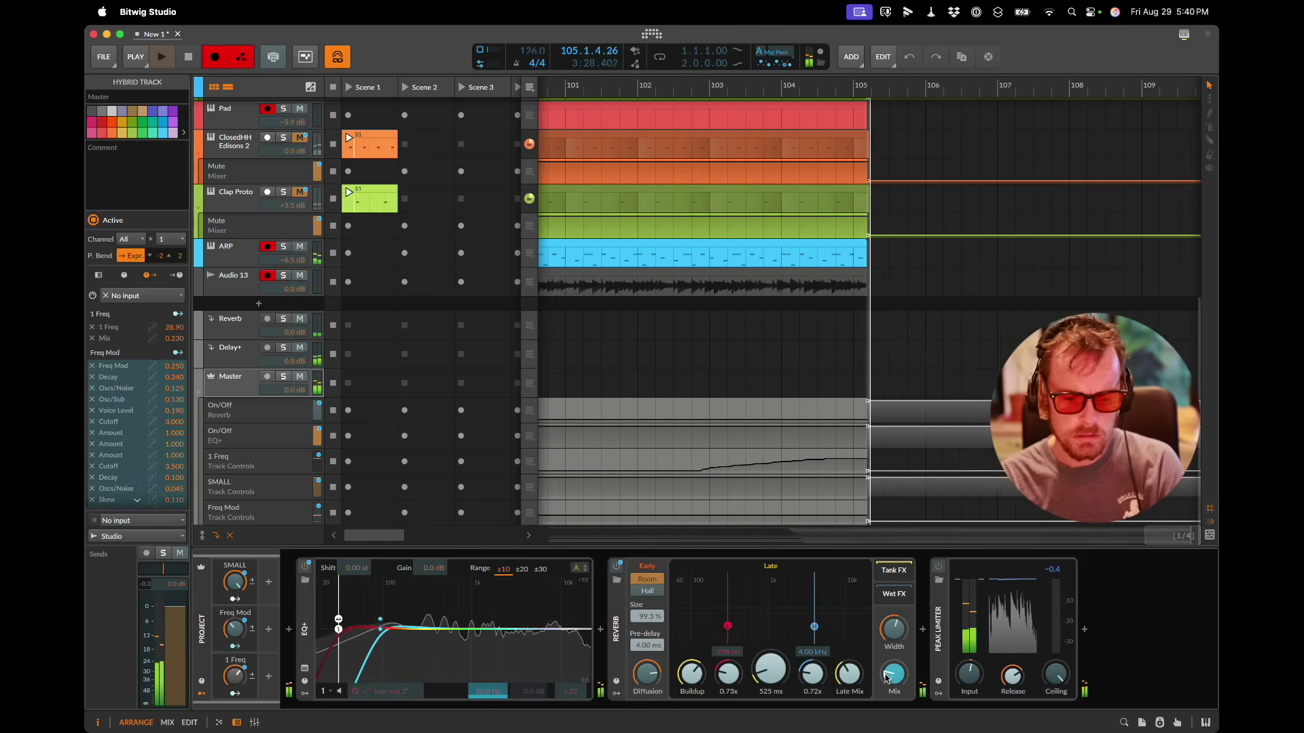
pyautogui.moveTo(891, 682); pyautogui.dragTo(886, 676)
pyautogui.press('Escape')
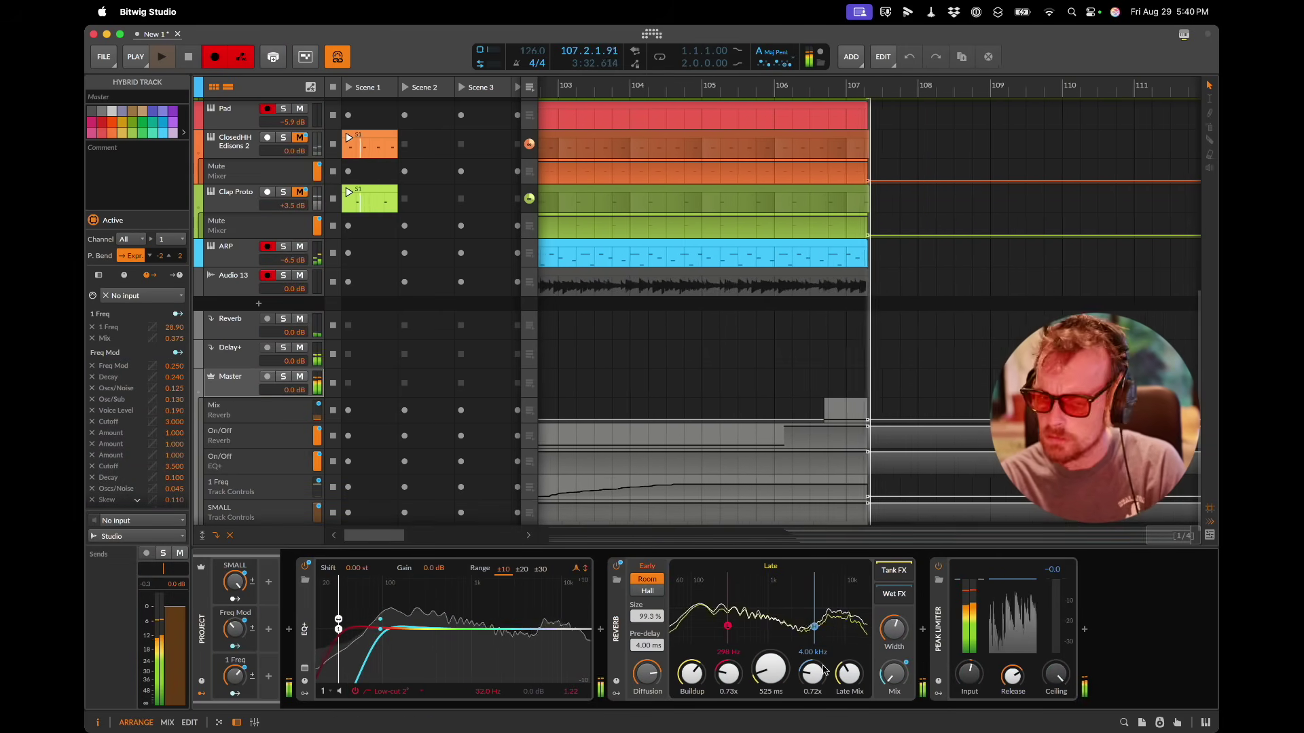
# Step: Switch to Words in Chrome, unmute the "In English writing" and "Hijaz" lines, and mute both again
pyautogui.press('super+Tab')
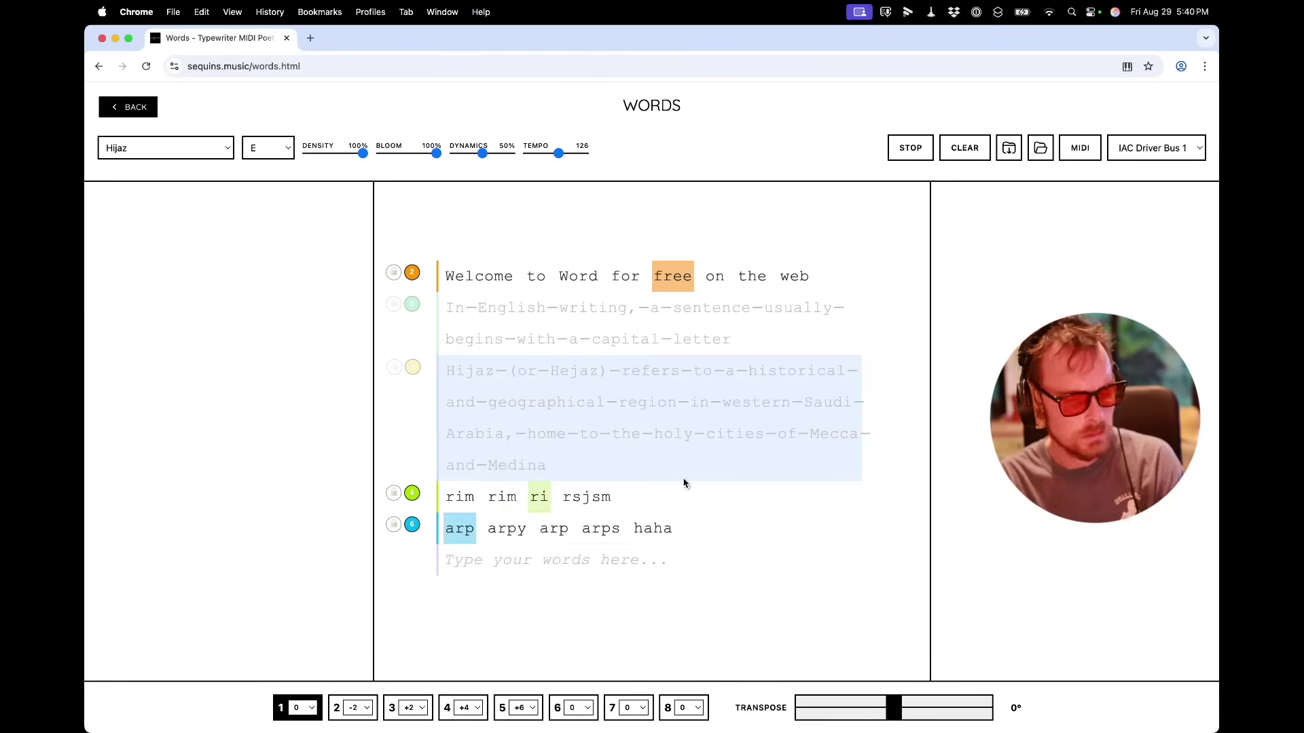
pyautogui.click(553, 336)
pyautogui.moveTo(553, 337); pyautogui.dragTo(555, 401)
pyautogui.click(554, 400)
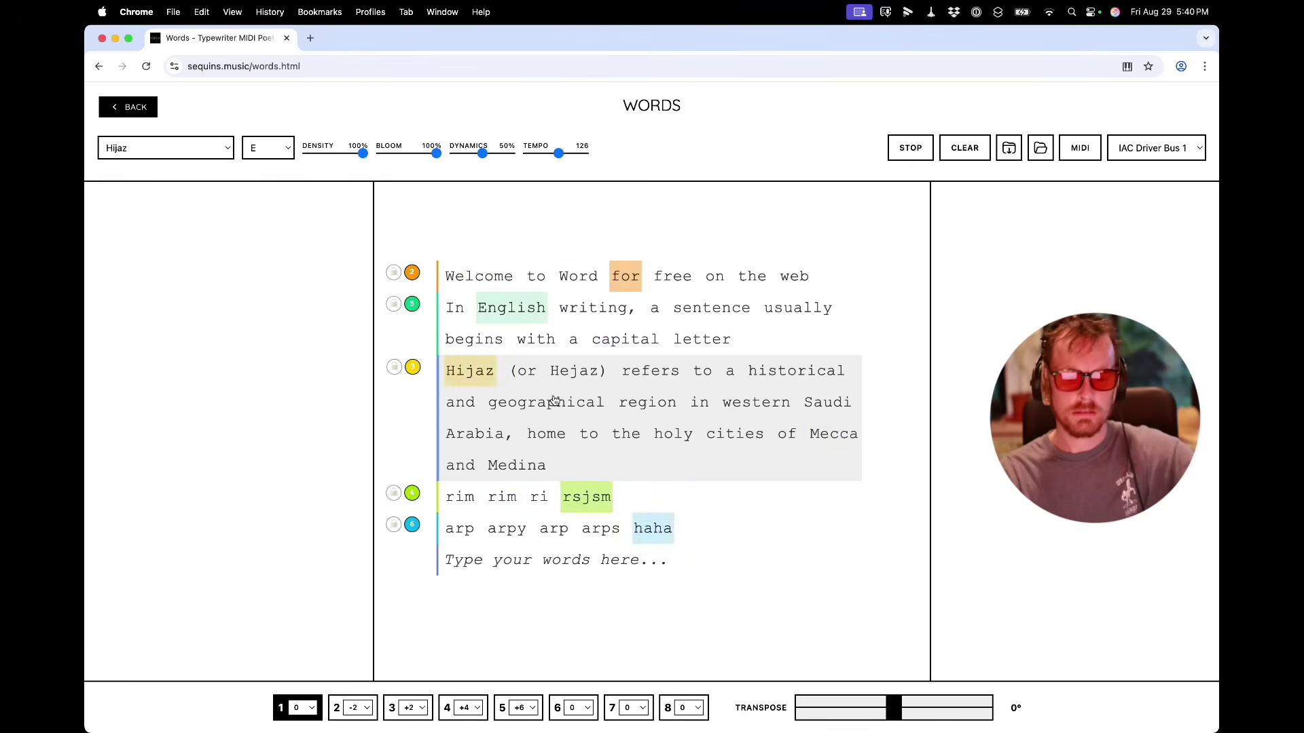
pyautogui.click(553, 399)
pyautogui.click(536, 322)
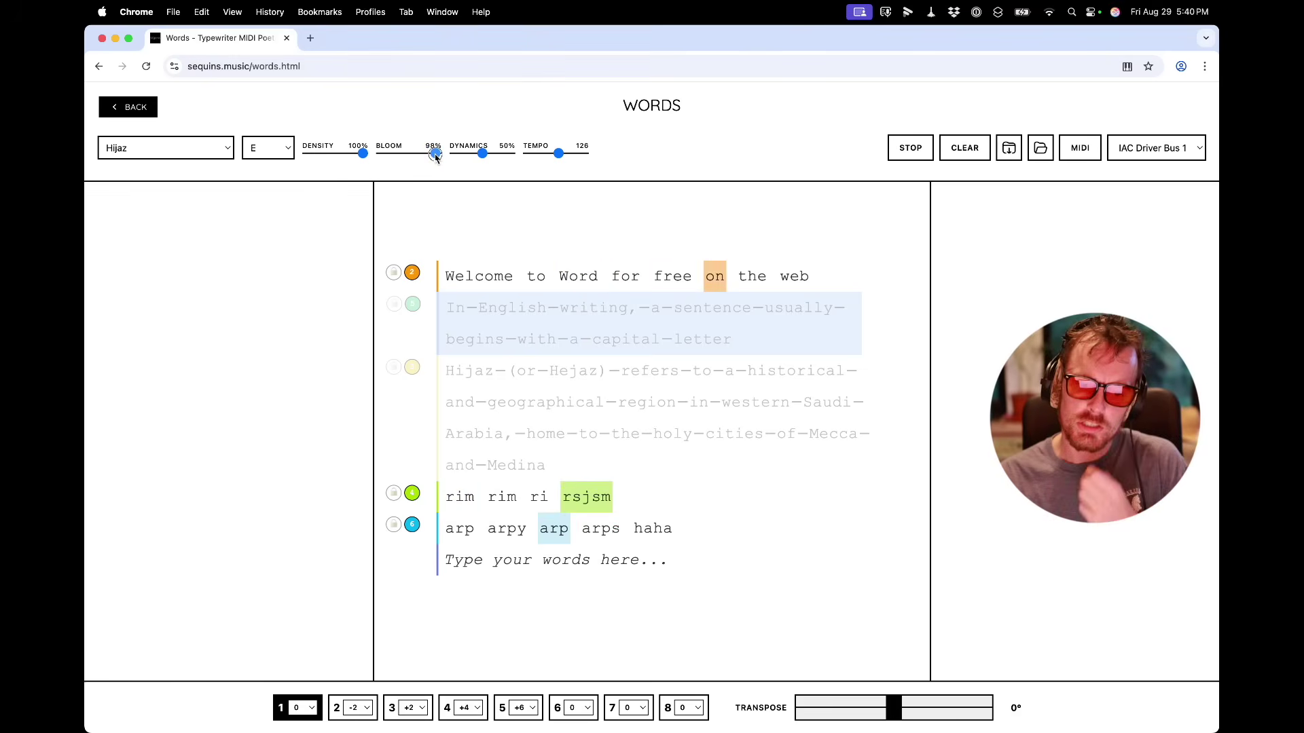
# Step: Sweep Bloom down to 0% and bring it back up to about 34%
pyautogui.moveTo(430, 155); pyautogui.dragTo(398, 154)
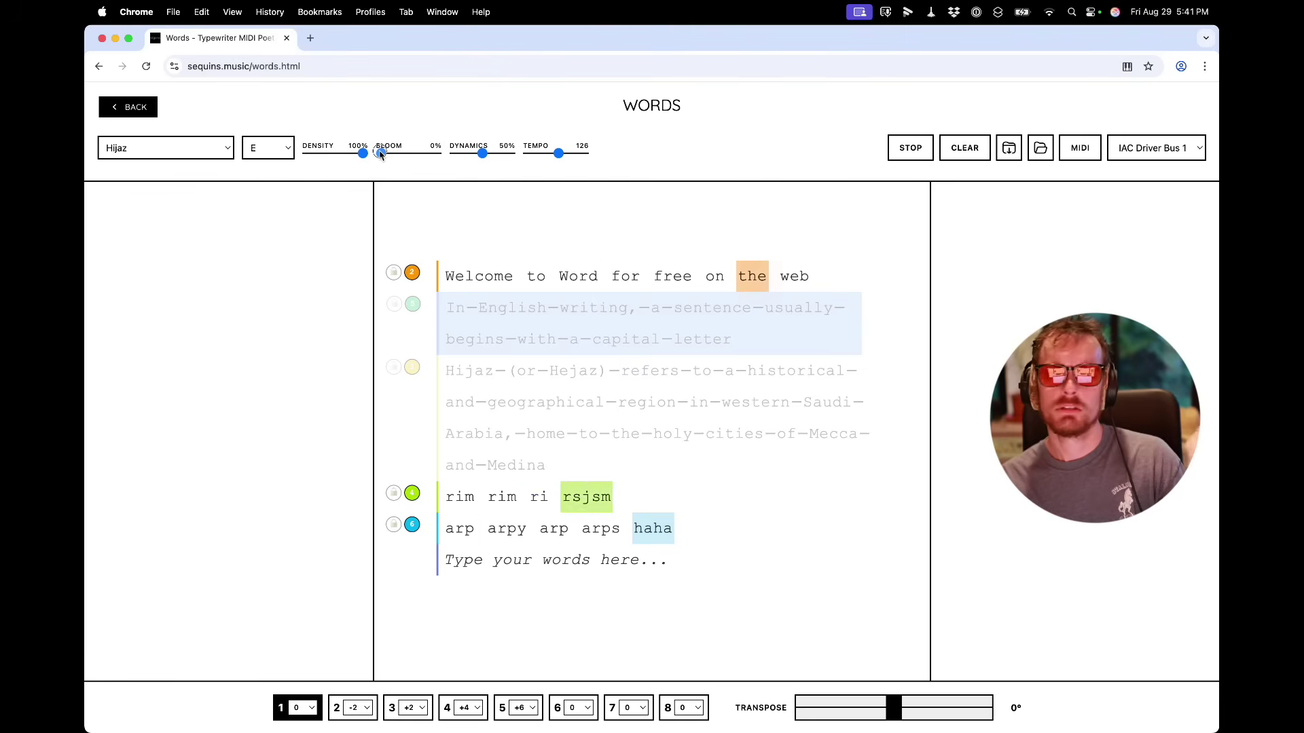
pyautogui.moveTo(383, 153); pyautogui.dragTo(387, 154)
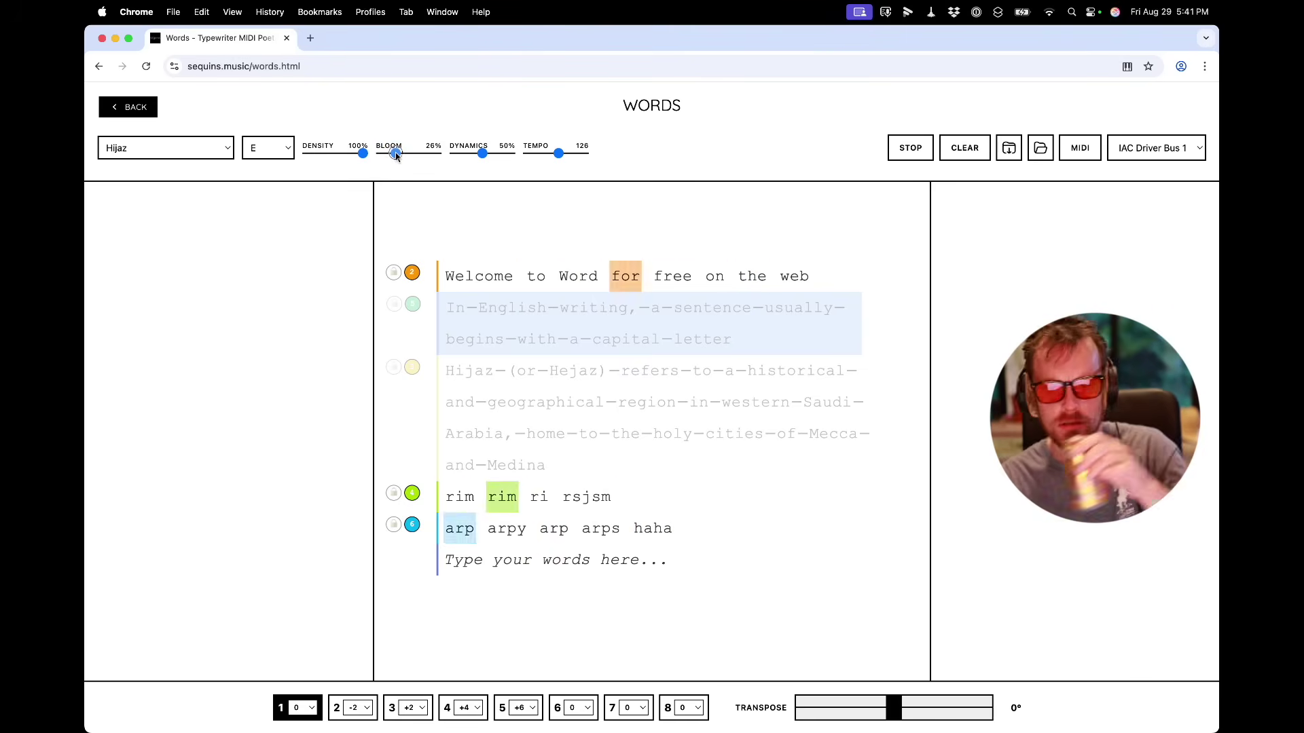
pyautogui.moveTo(399, 154); pyautogui.dragTo(395, 157)
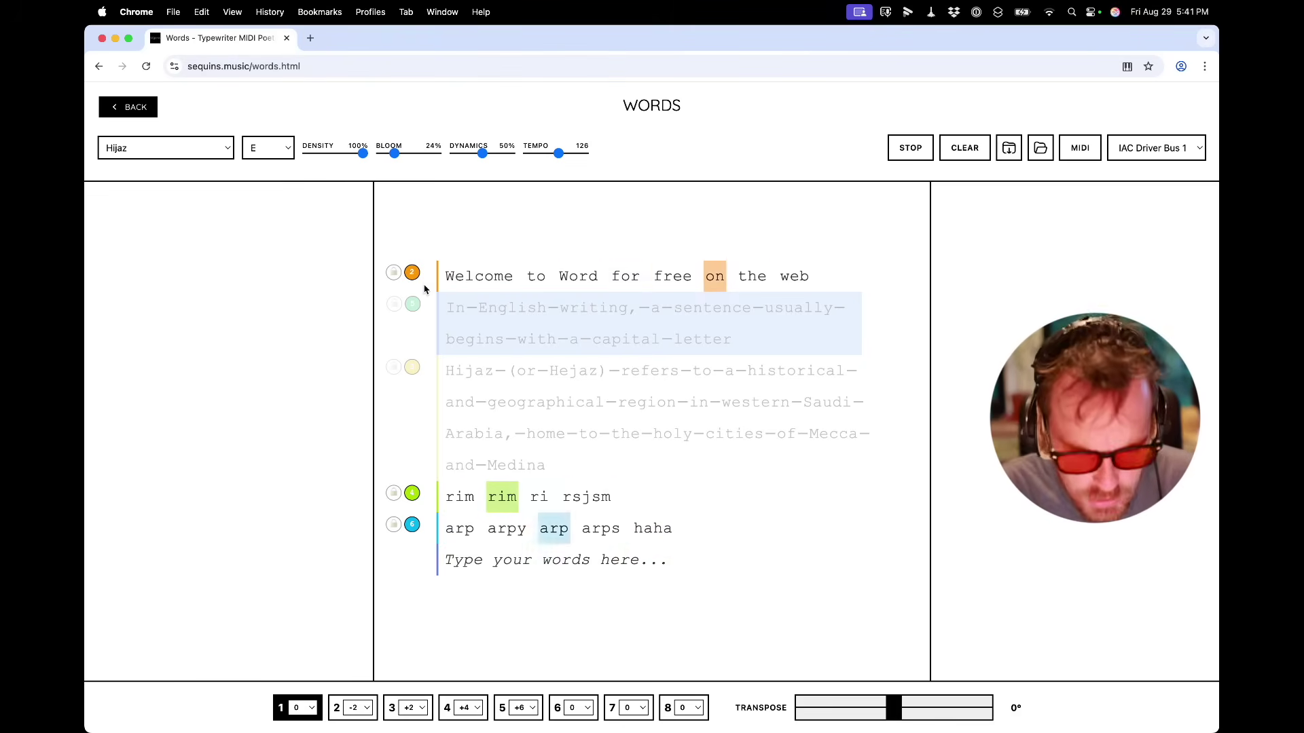
pyautogui.moveTo(398, 155); pyautogui.dragTo(404, 158)
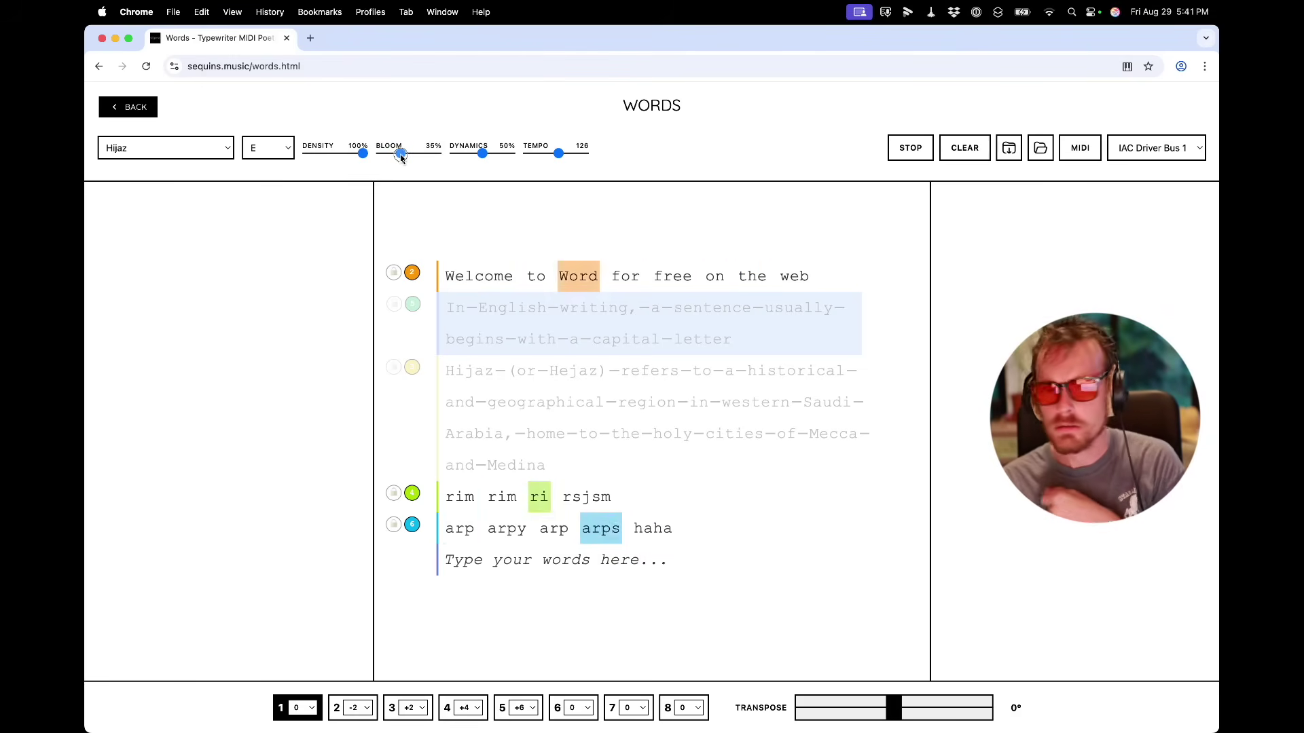
# Step: Switch to Bitwig Studio, raise the Freq Mod and 1 Freq macros, and increase the Reverb's time to about 1.38 s
pyautogui.press('super+Tab')
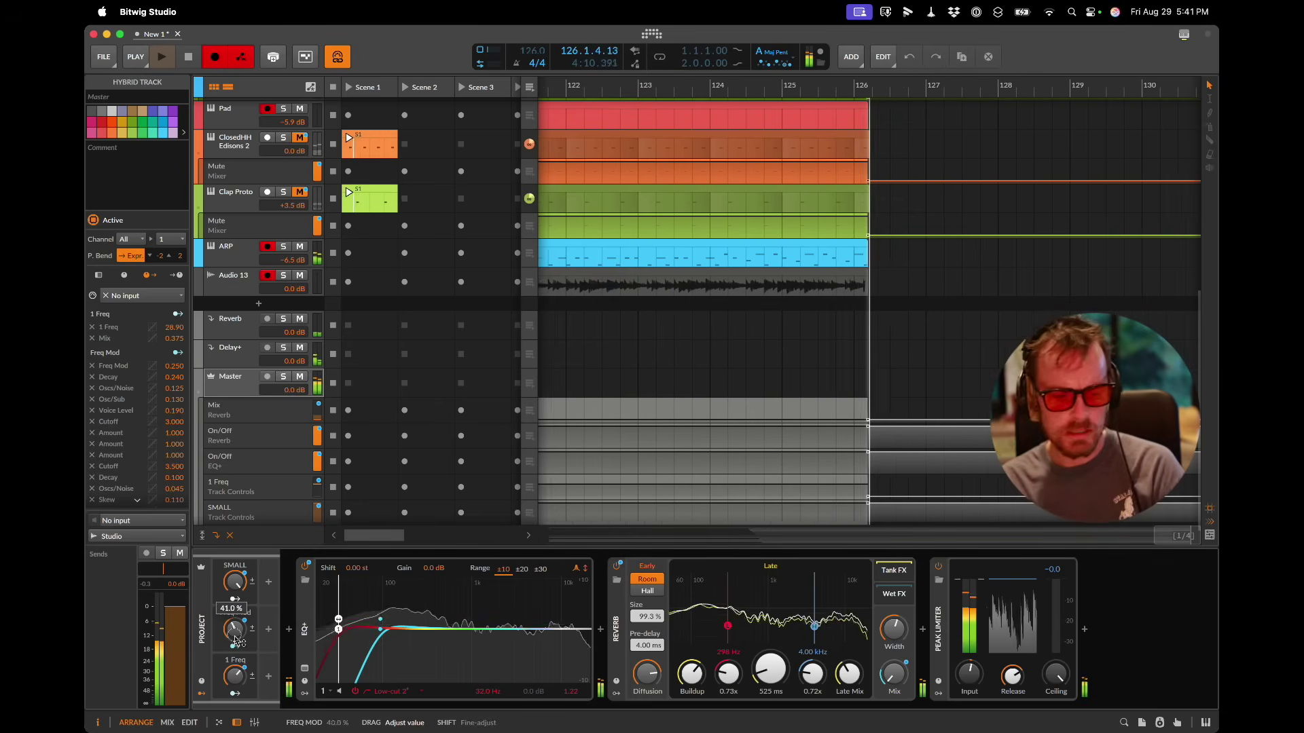
pyautogui.moveTo(235, 688)
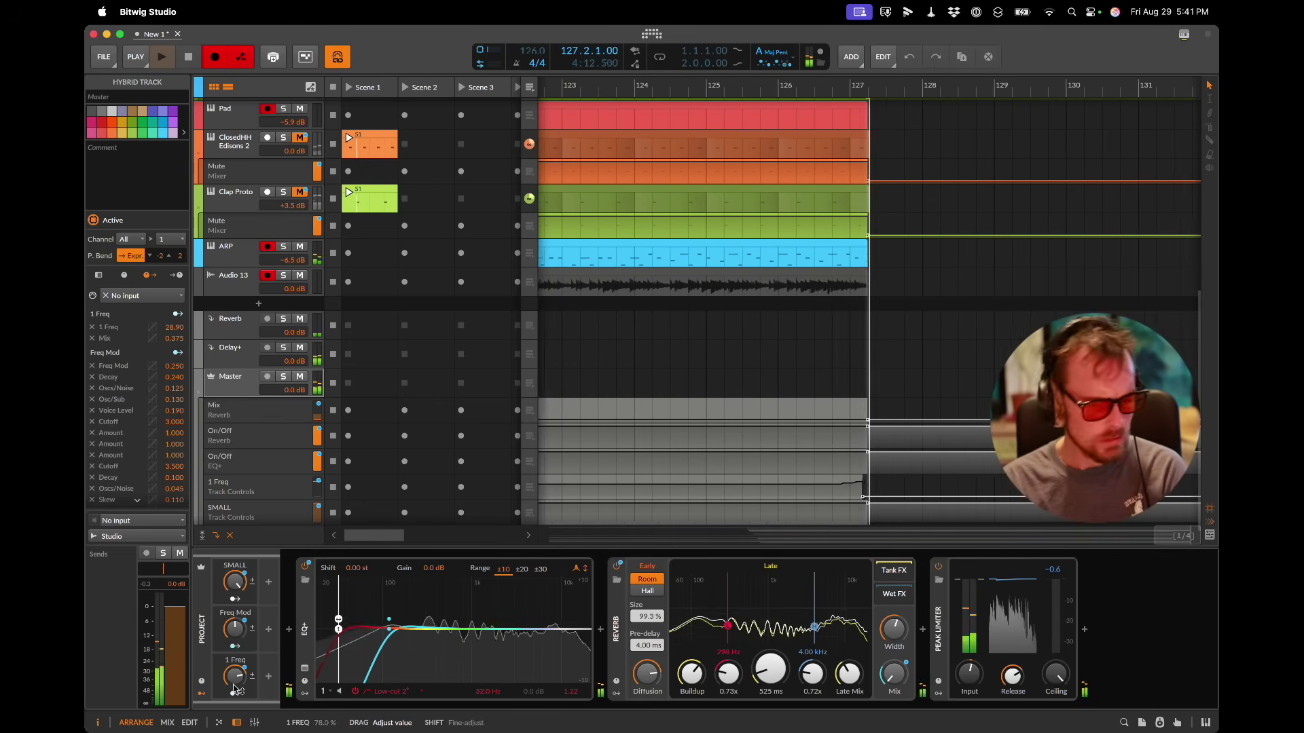
pyautogui.moveTo(771, 672); pyautogui.dragTo(776, 656)
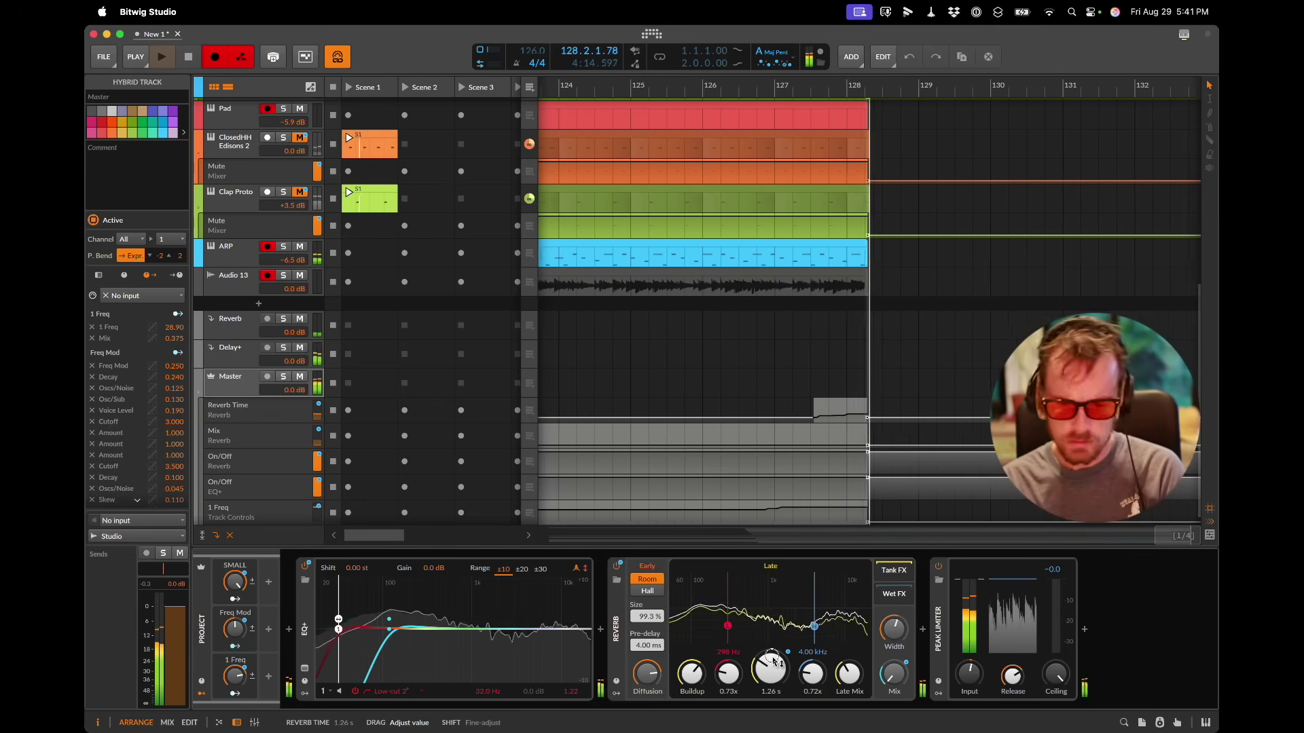
# Step: Raise the Freq Mod and 1 Freq macros further and sweep the SMALL macro down to 0%
pyautogui.moveTo(238, 635); pyautogui.dragTo(232, 631)
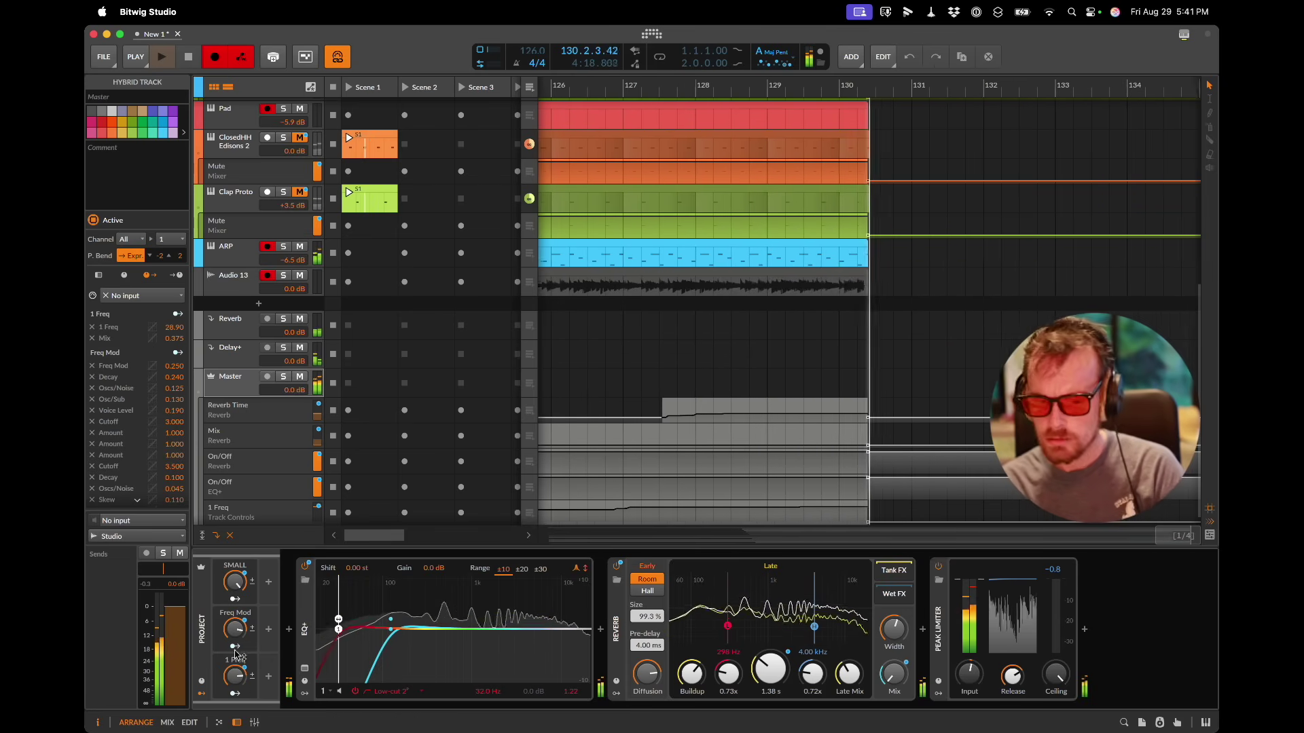
pyautogui.click(237, 677)
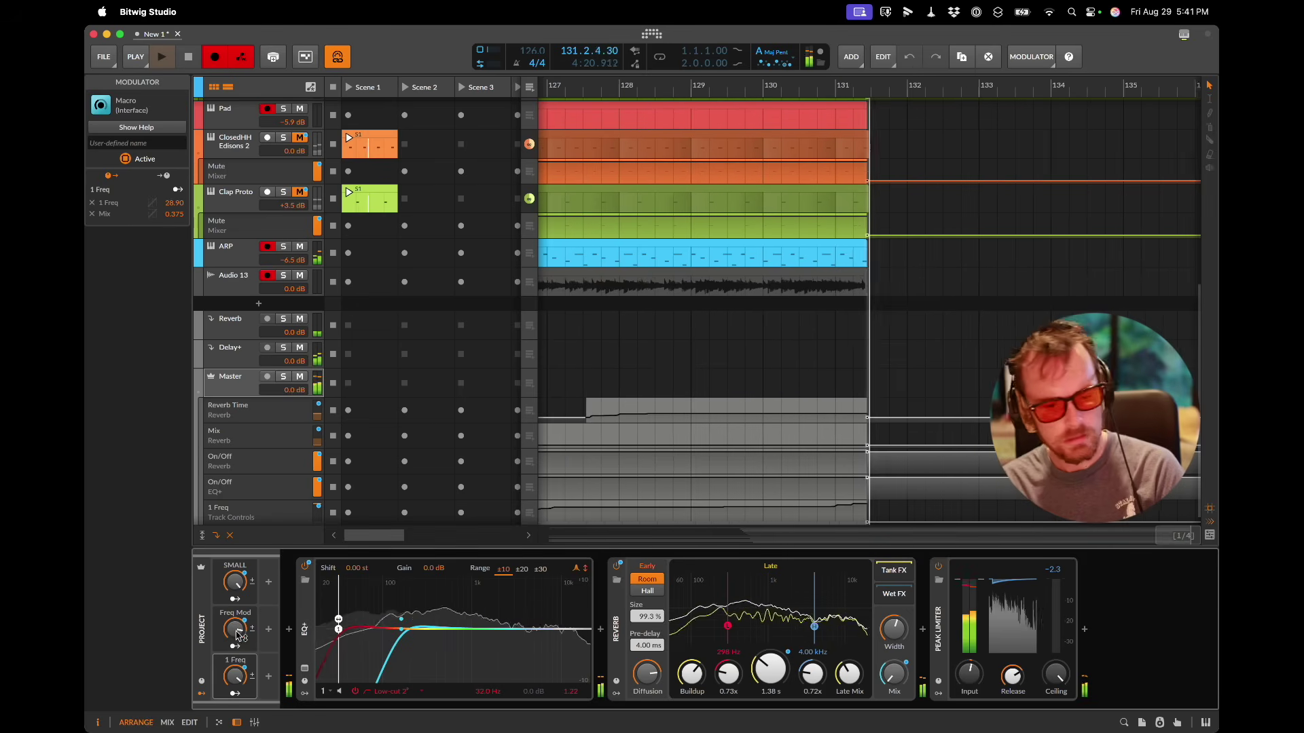
pyautogui.click(238, 582)
pyautogui.moveTo(237, 582); pyautogui.dragTo(238, 582)
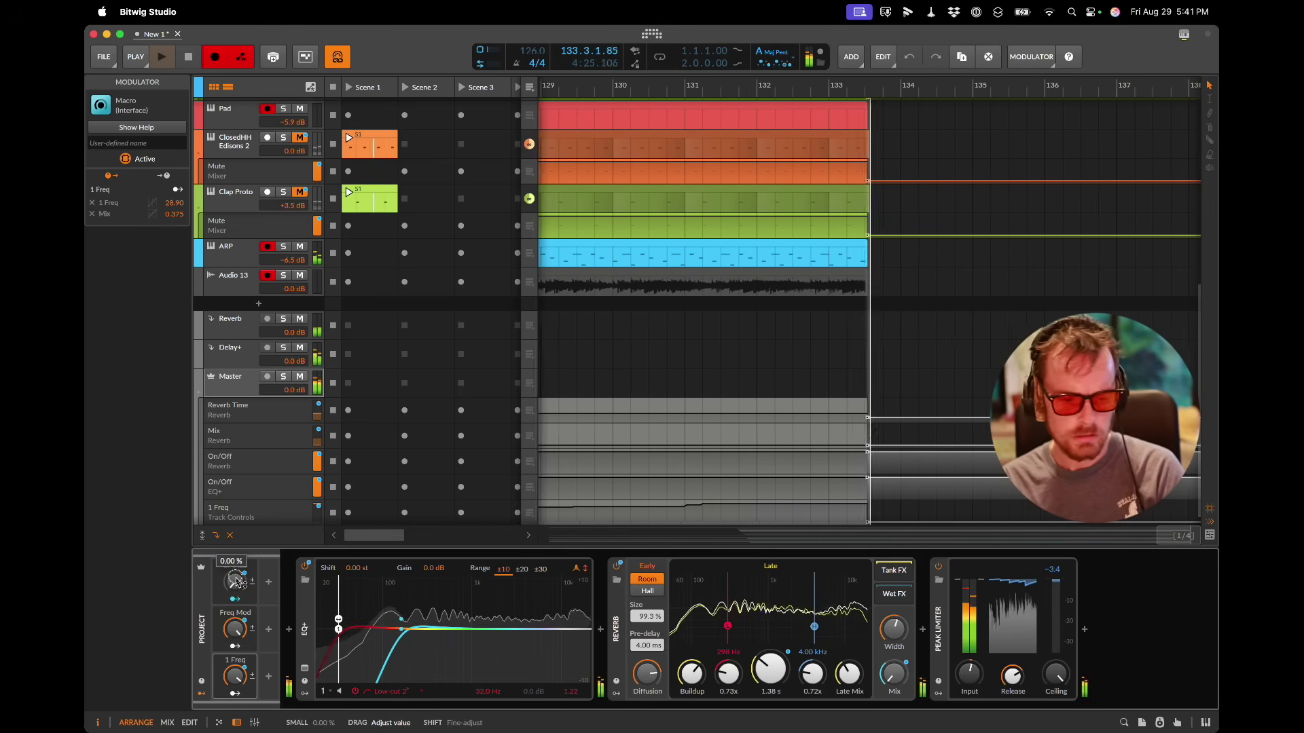
# Step: Switch to Words in Chrome, raise Bloom to 100%, and unmute the "In English writing" and "Hijaz" lines
pyautogui.press('super+Tab')
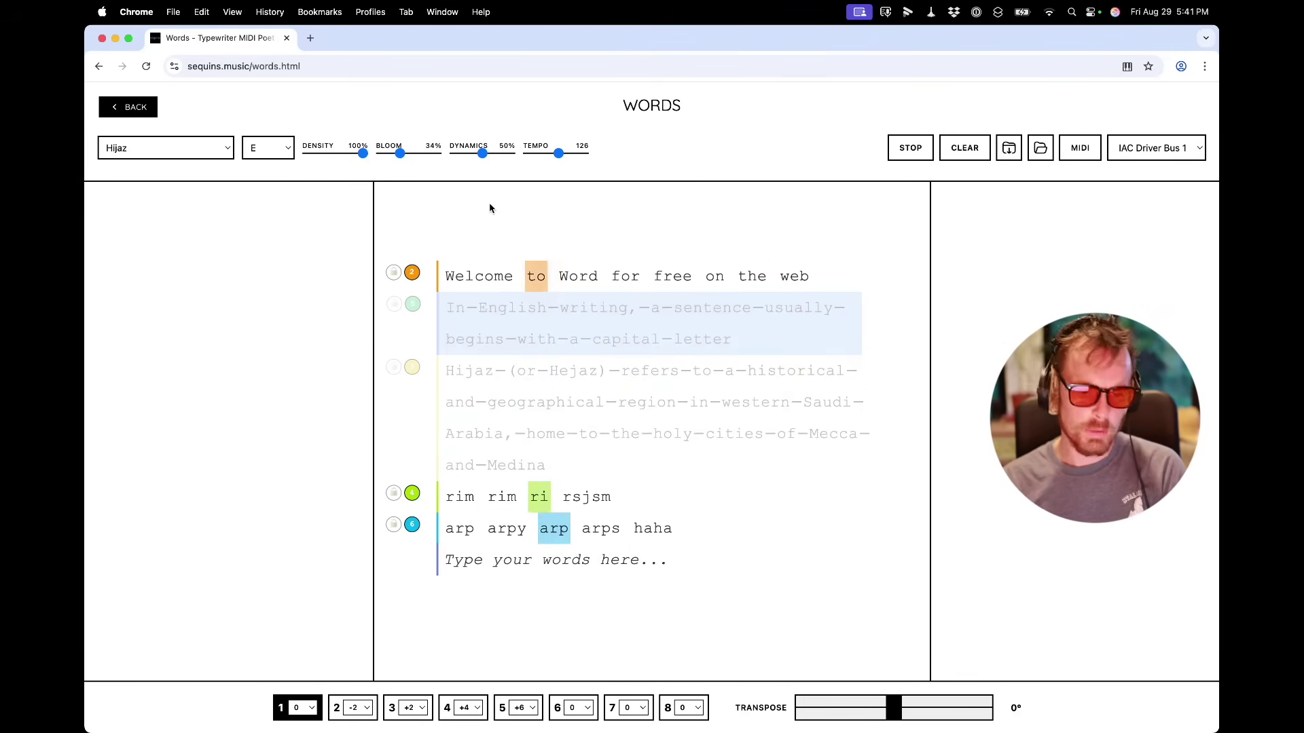
pyautogui.click(409, 154)
pyautogui.moveTo(410, 154); pyautogui.dragTo(422, 154)
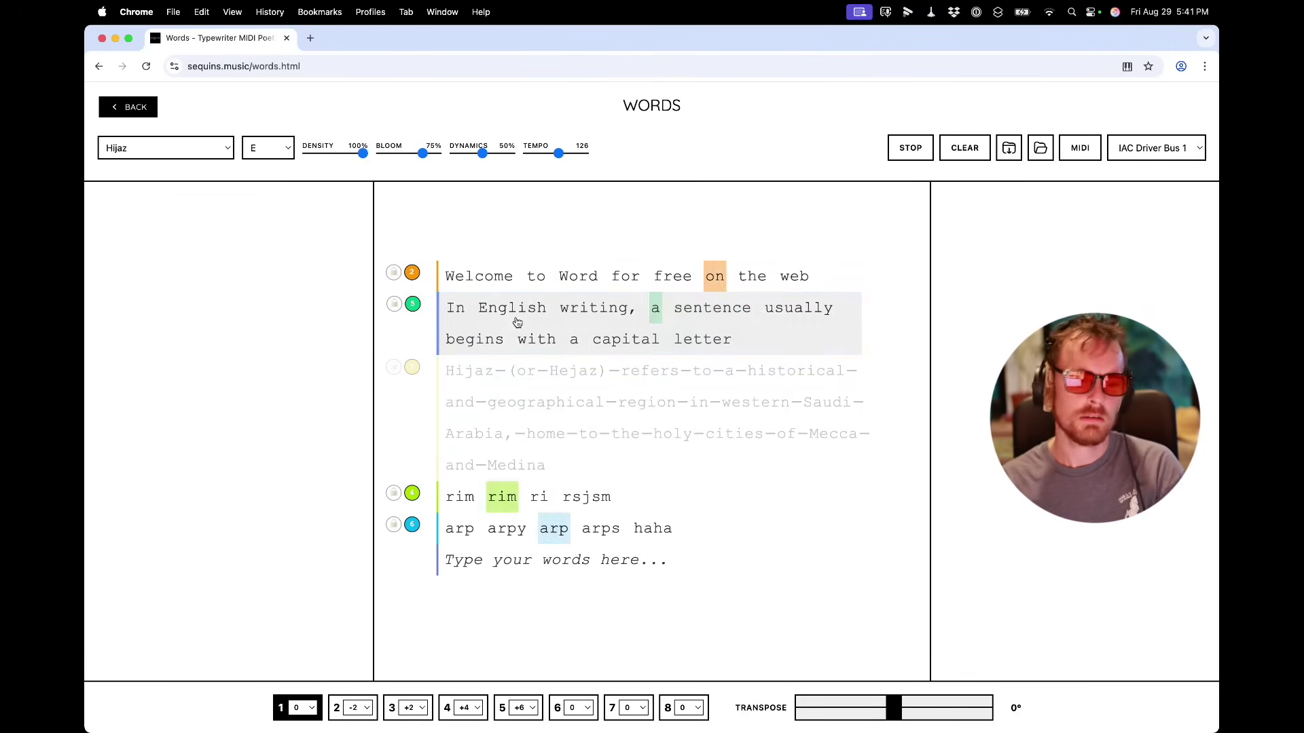
pyautogui.moveTo(423, 154); pyautogui.dragTo(438, 155)
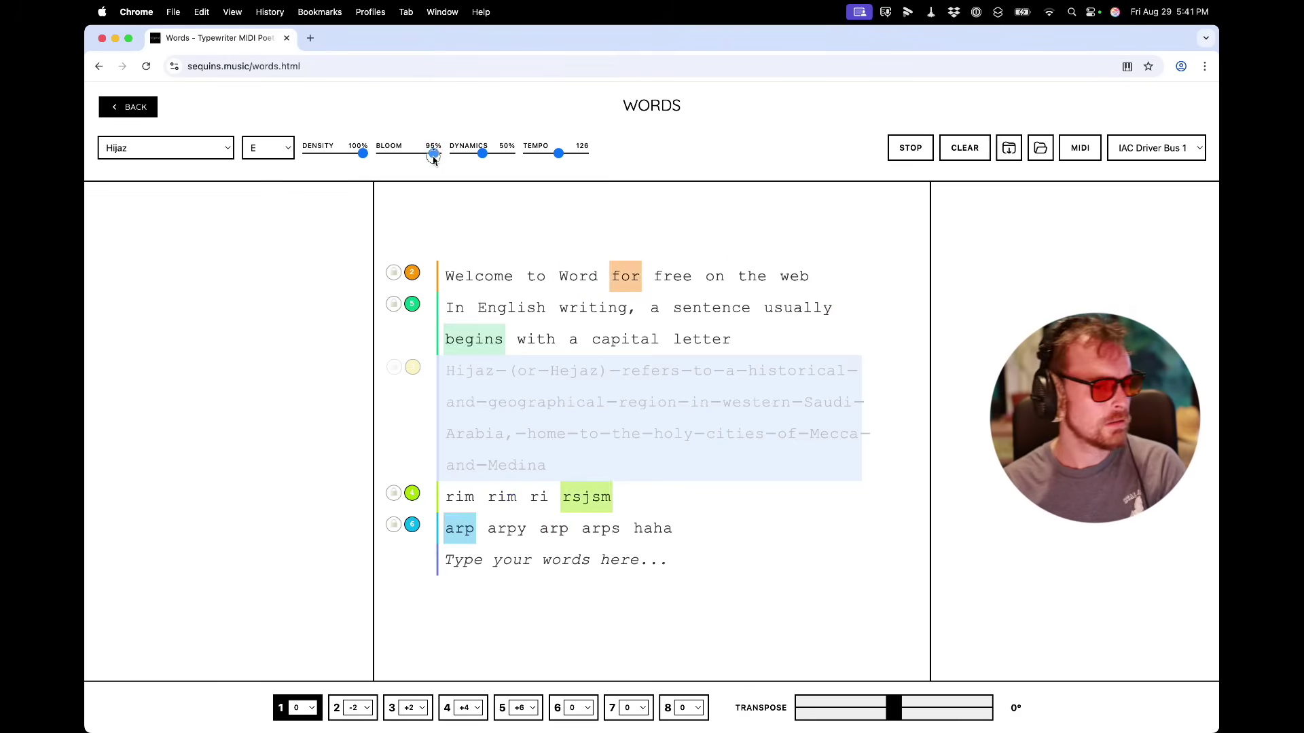
pyautogui.click(515, 401)
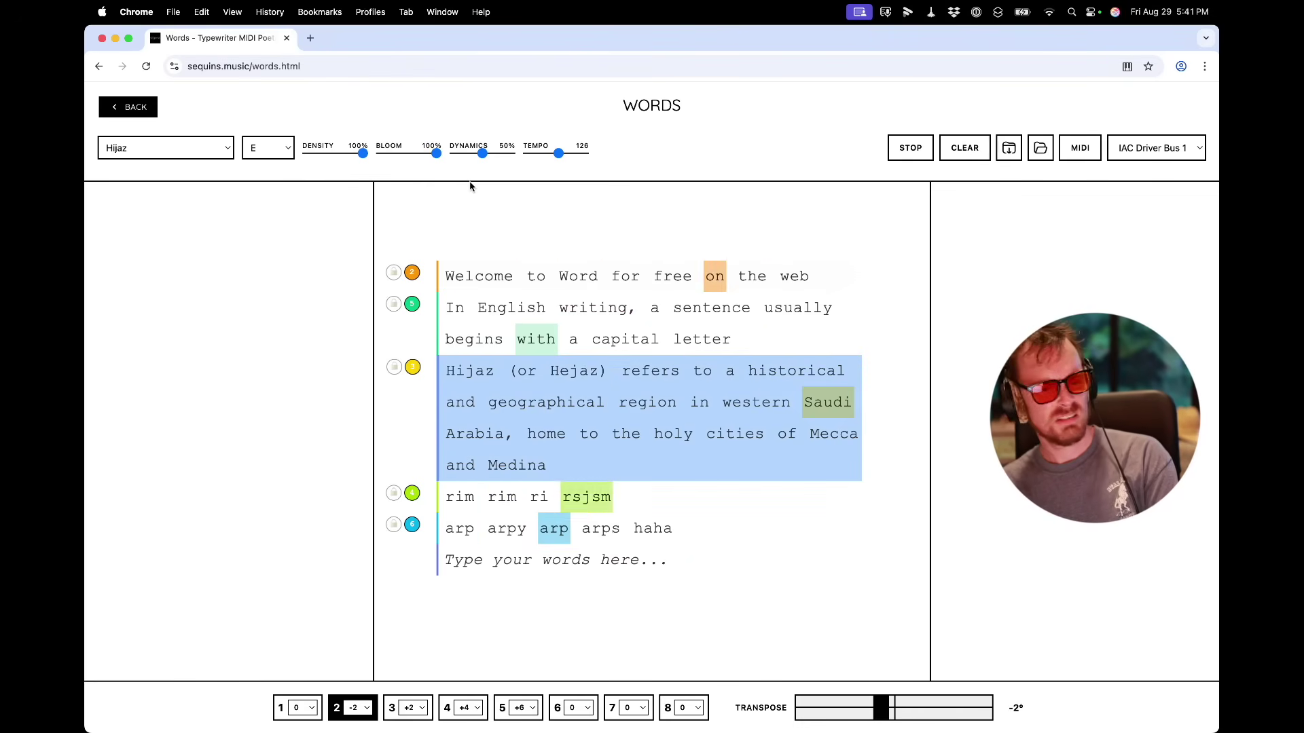
pyautogui.press('super+Tab')
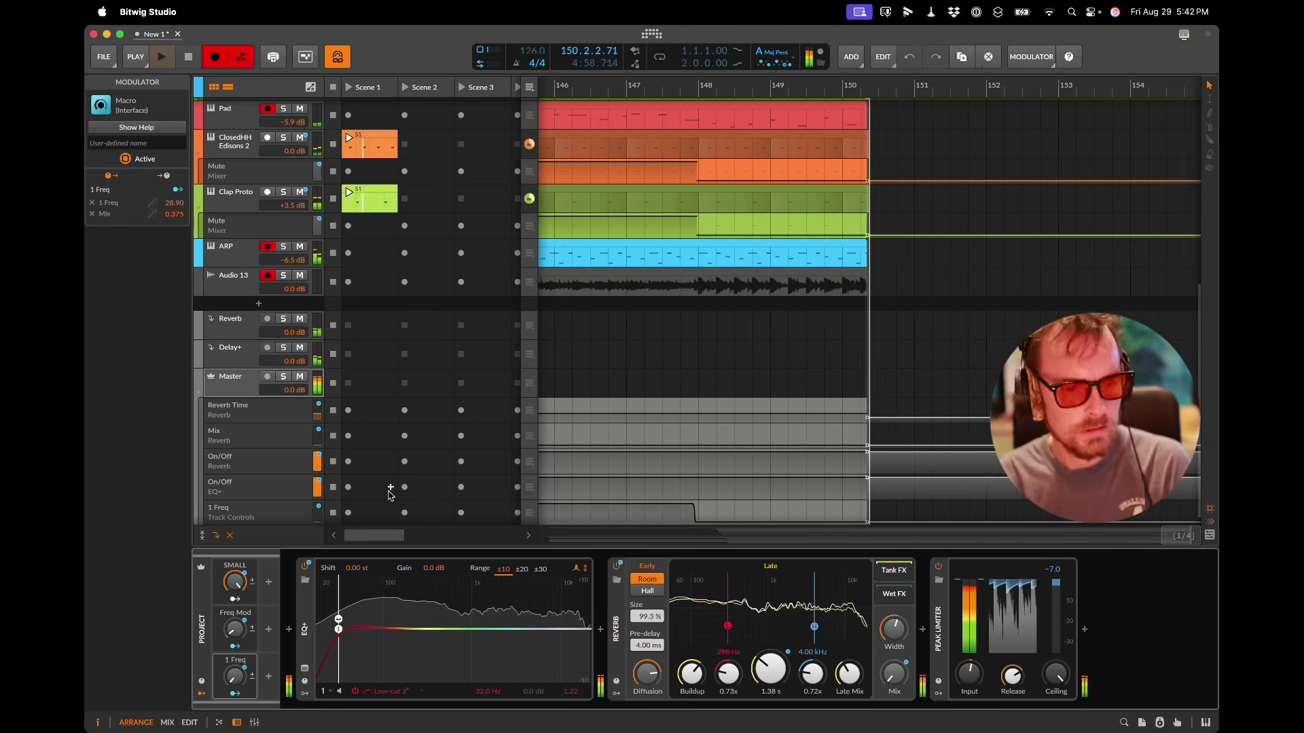
pyautogui.moveTo(233, 632)
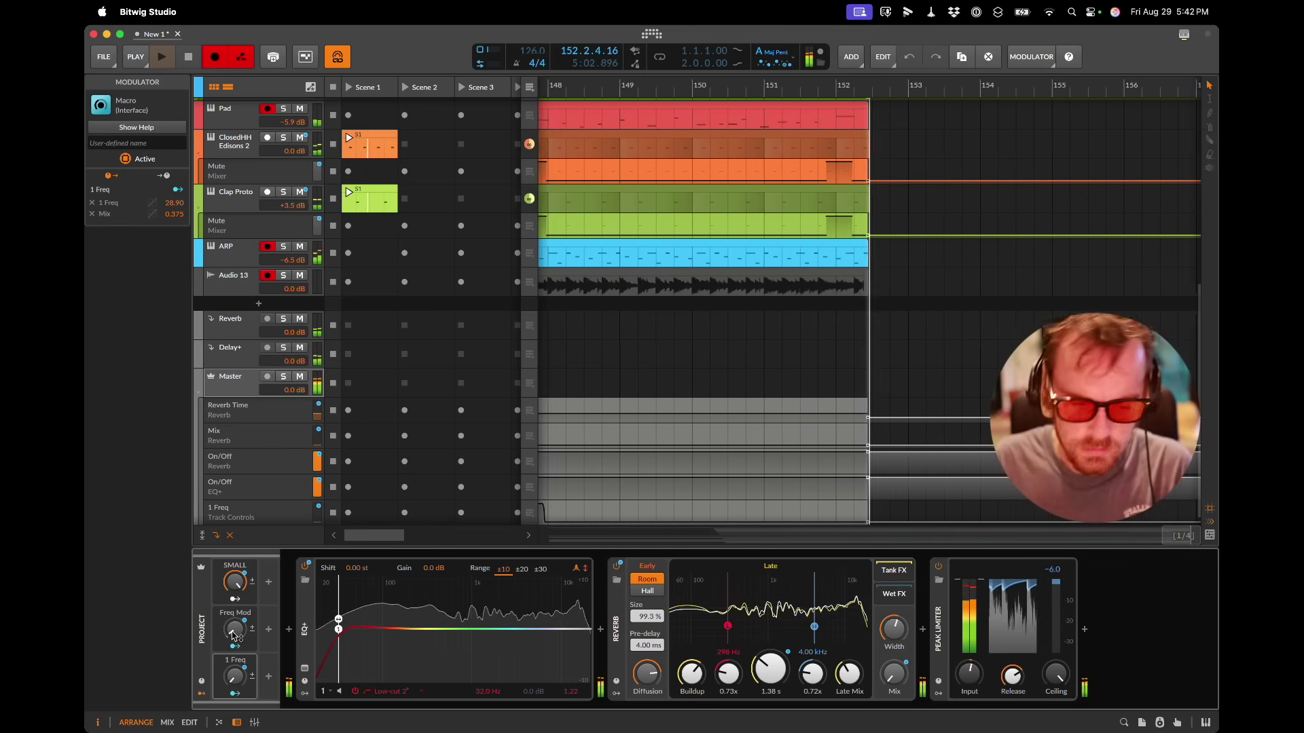
# Step: In Words, add a new line on channel 1 reading "ha ha aha ha skdjfh lasjfh"
pyautogui.press('super+Tab')
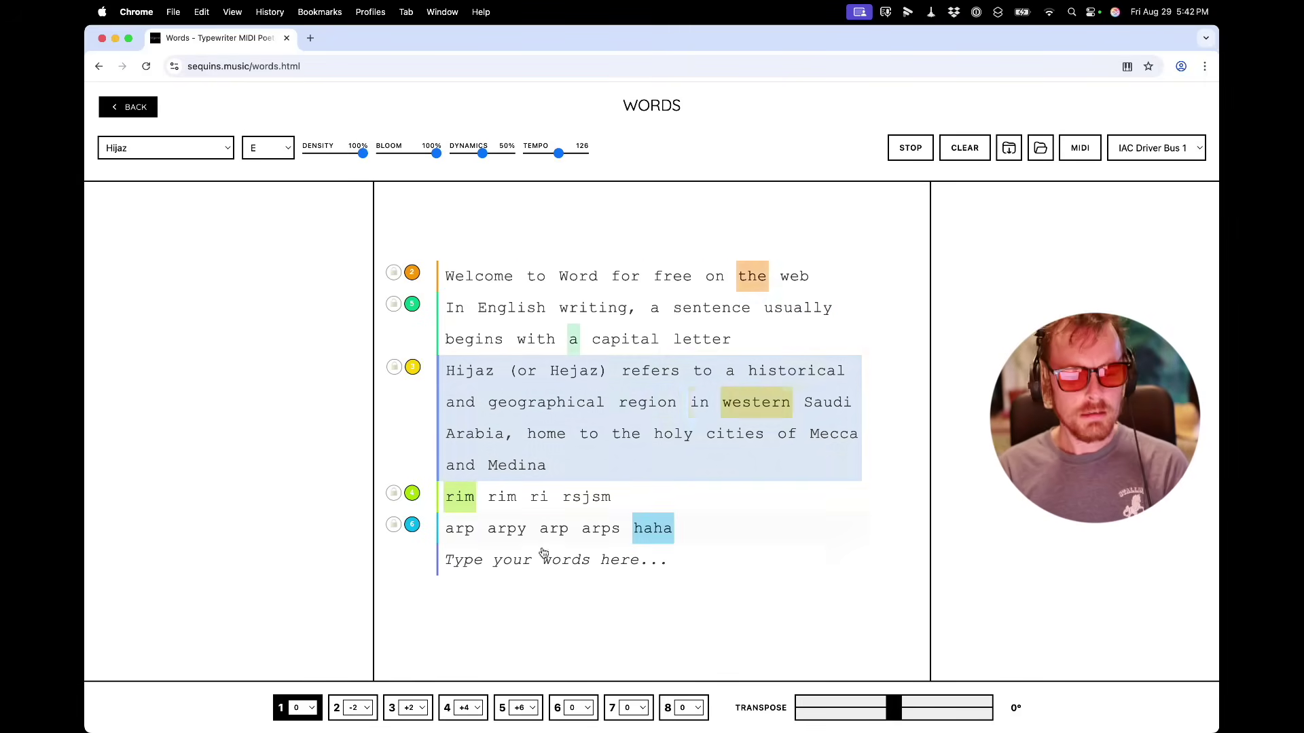
pyautogui.scroll(-3, 581, 563)
pyautogui.write('/')
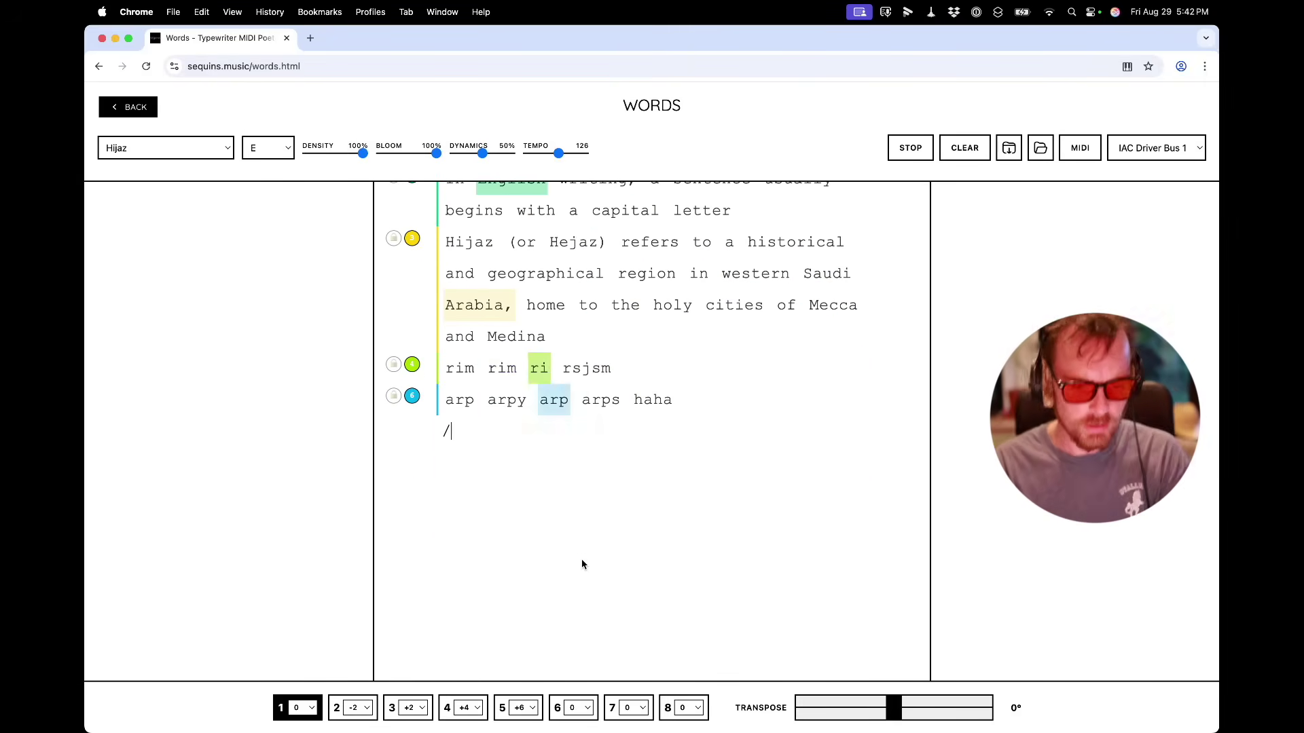
pyautogui.write('1 ha ')
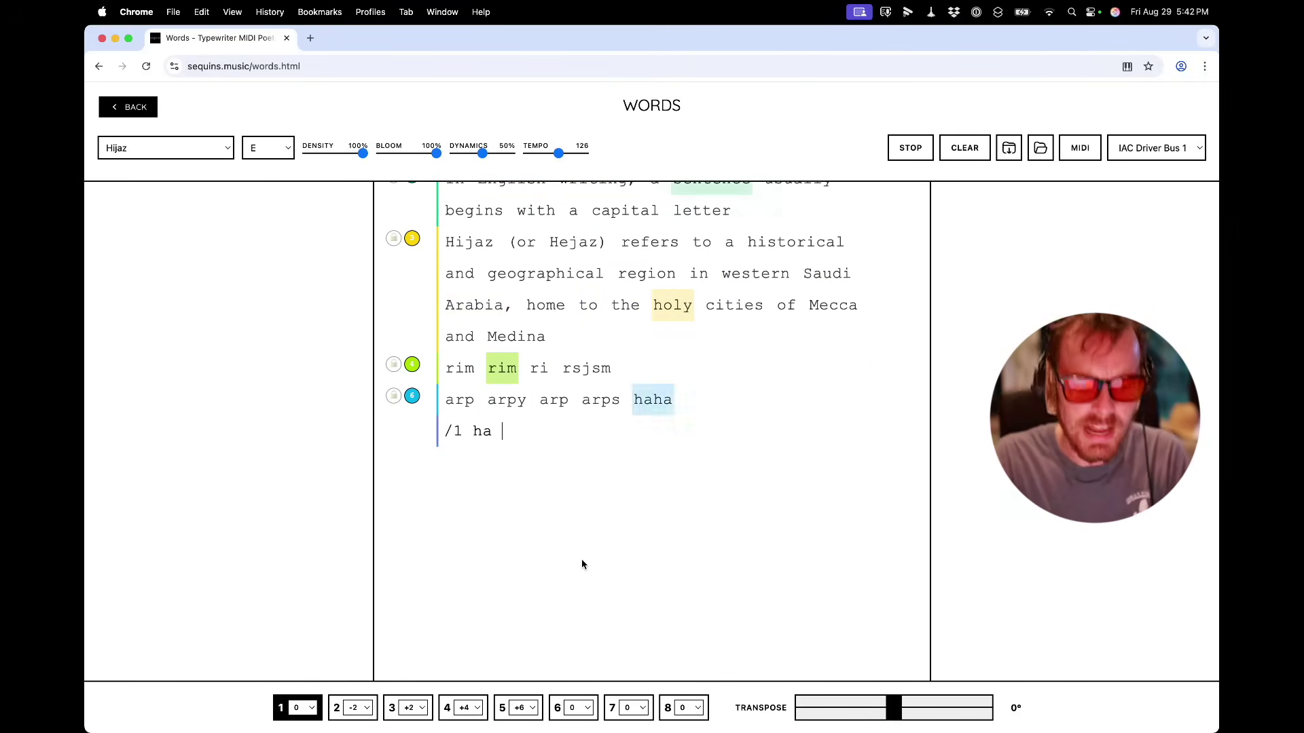
pyautogui.write('ha aha ha skdjfh lasjfh')
pyautogui.press('Return')
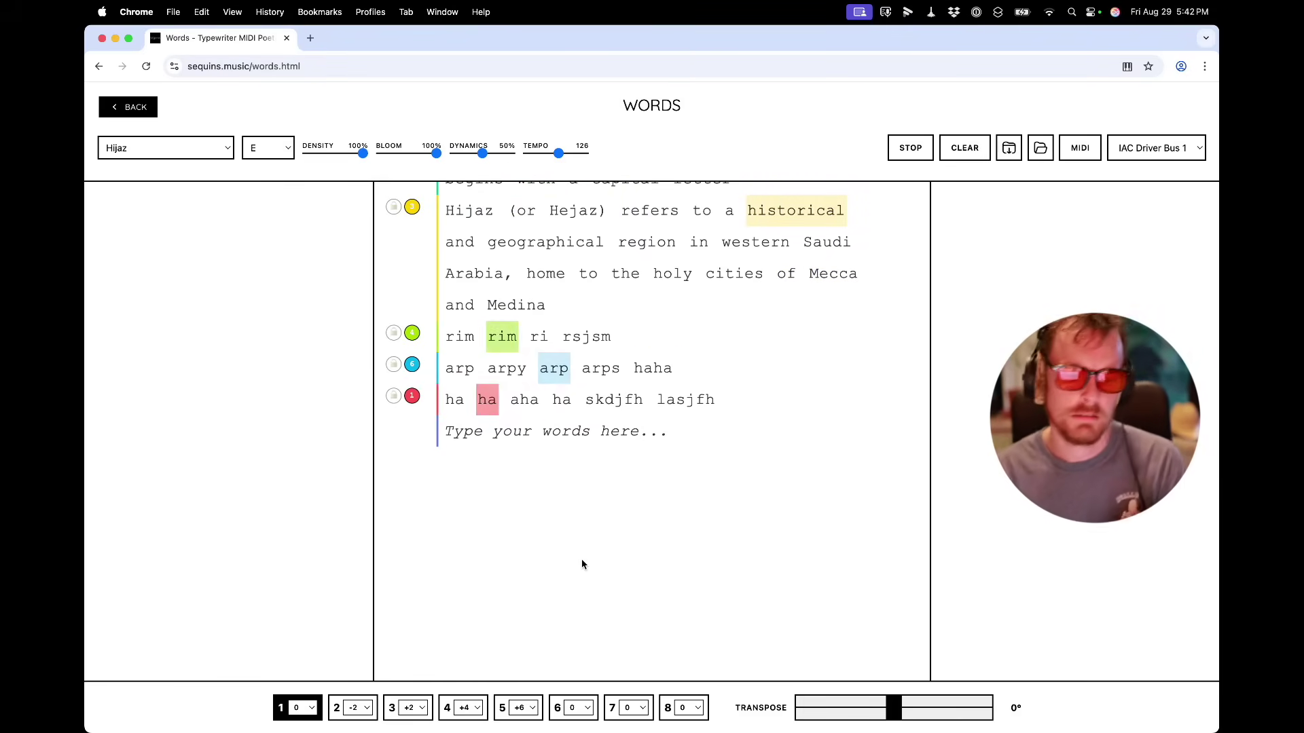
# Step: Add two new lines on channel 1 reading "sex is fun" and "is it really though?"
pyautogui.write('sex is fun')
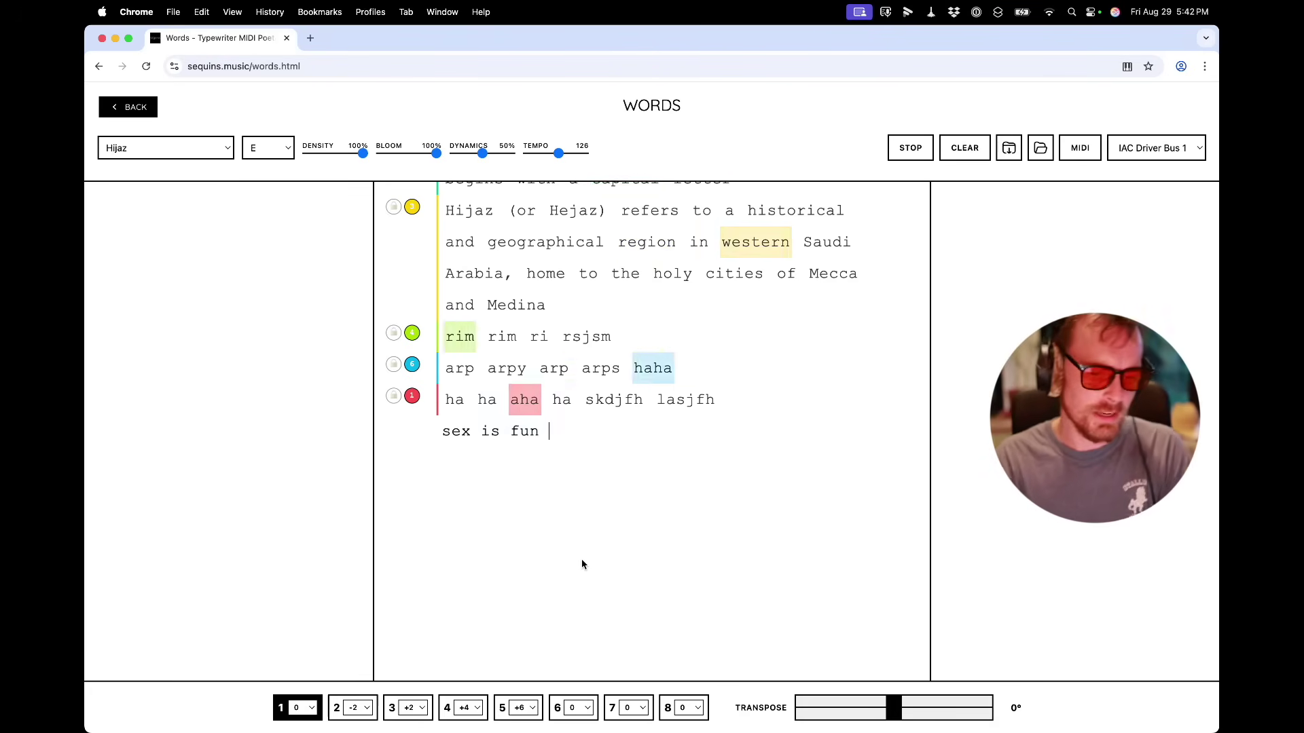
pyautogui.press('Return')
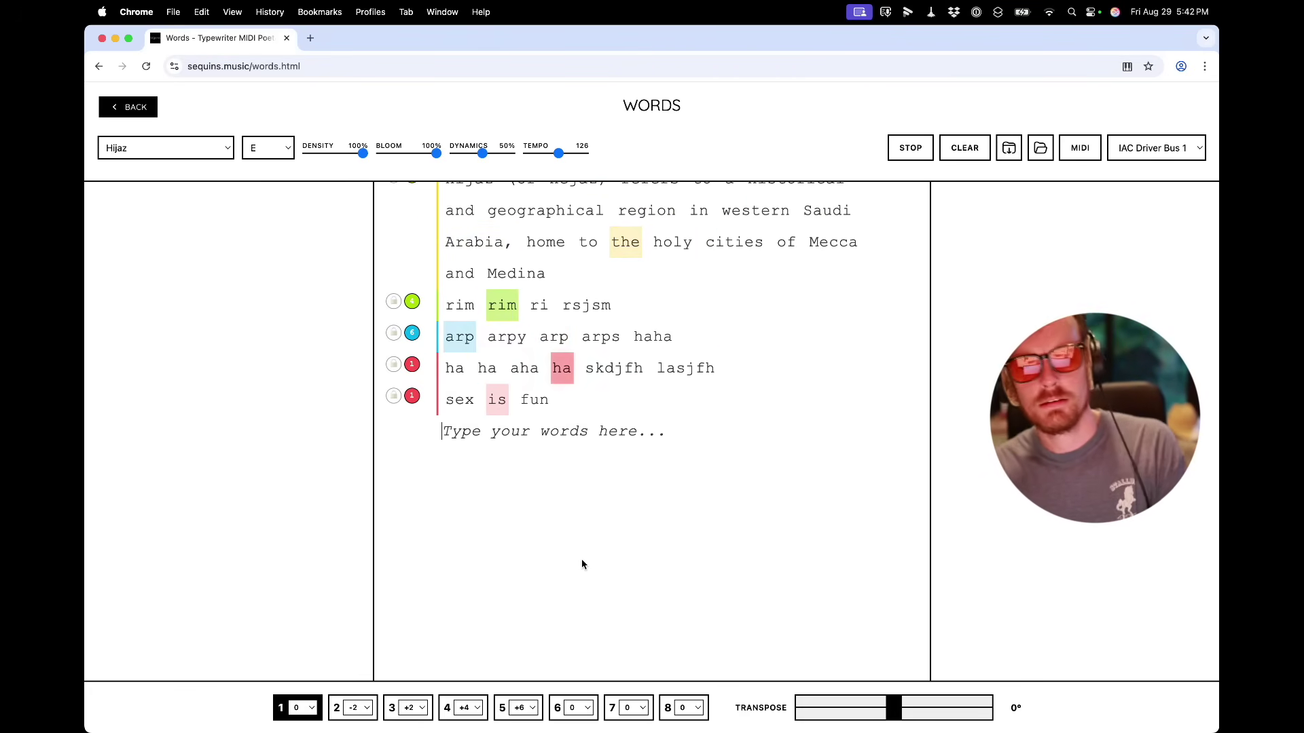
pyautogui.write('is it really though?')
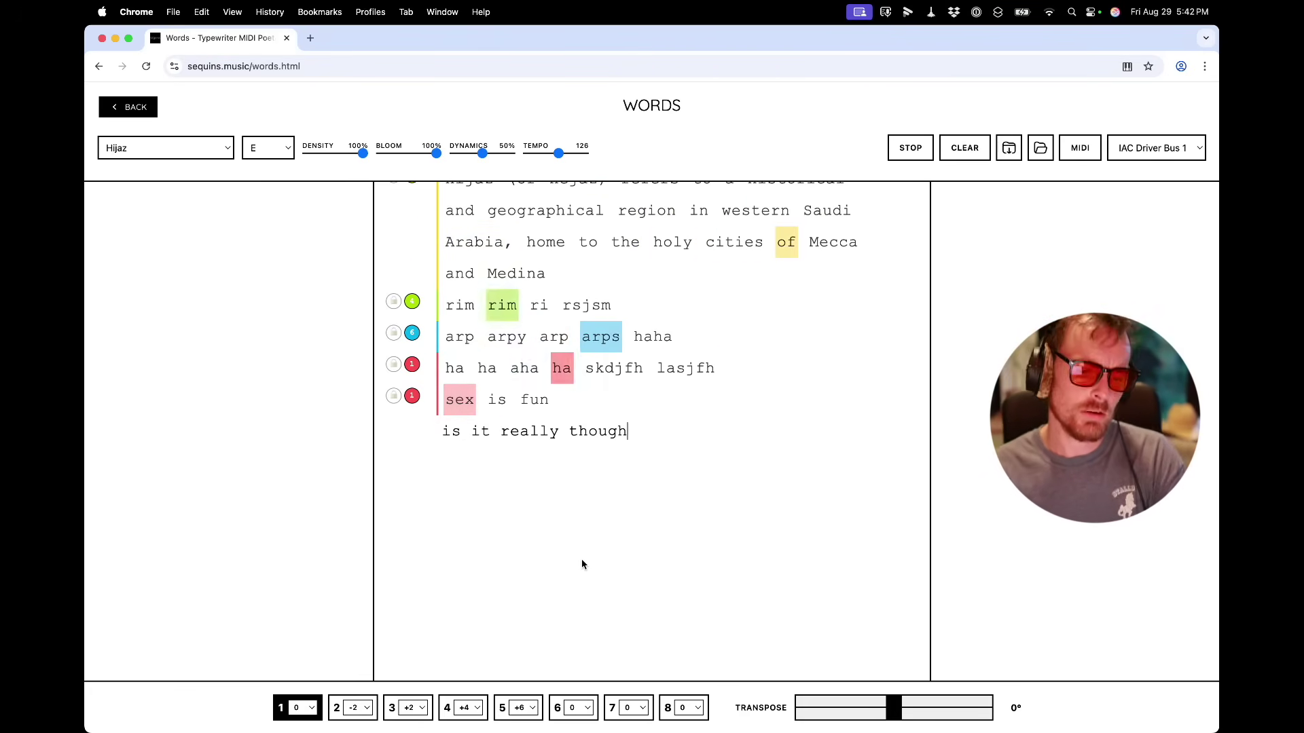
pyautogui.press('Return')
# Step: Perform transposition changes in Words through preset 5 (+6), preset 4 (+4) and preset 2 (-2)
pyautogui.write('4')
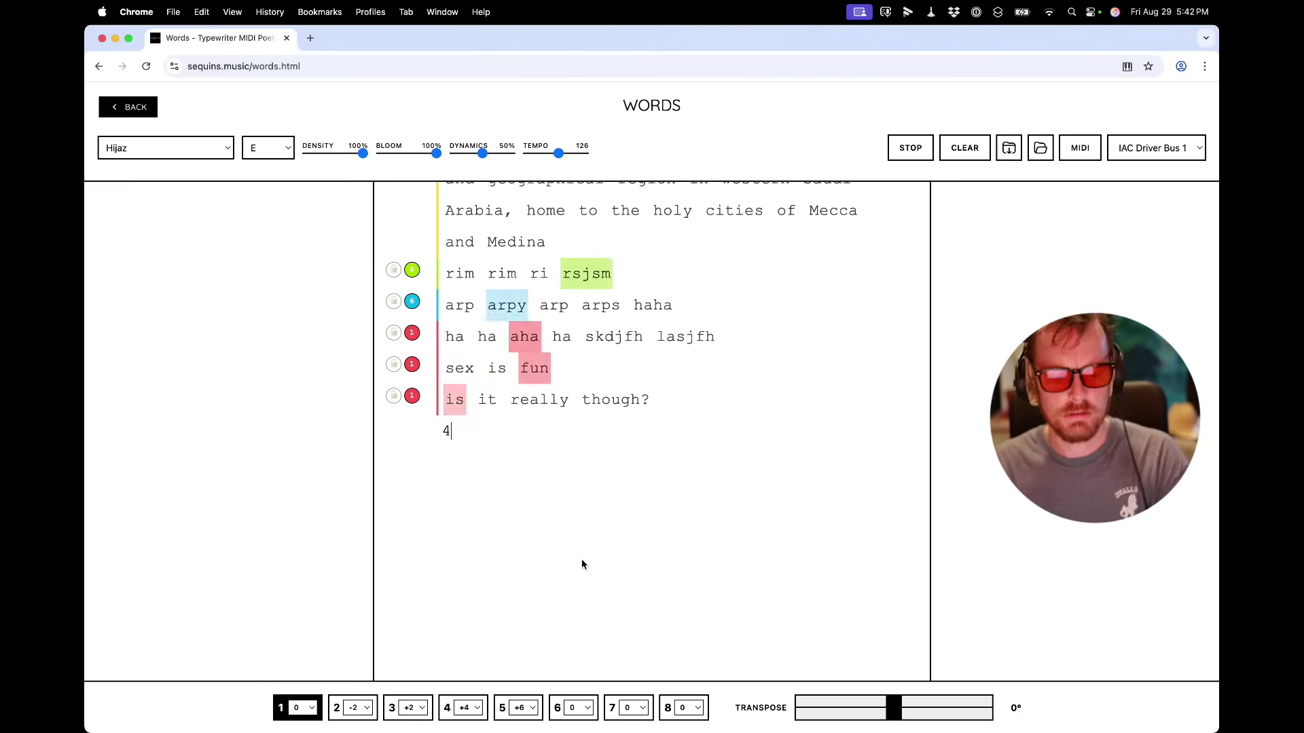
pyautogui.write('5')
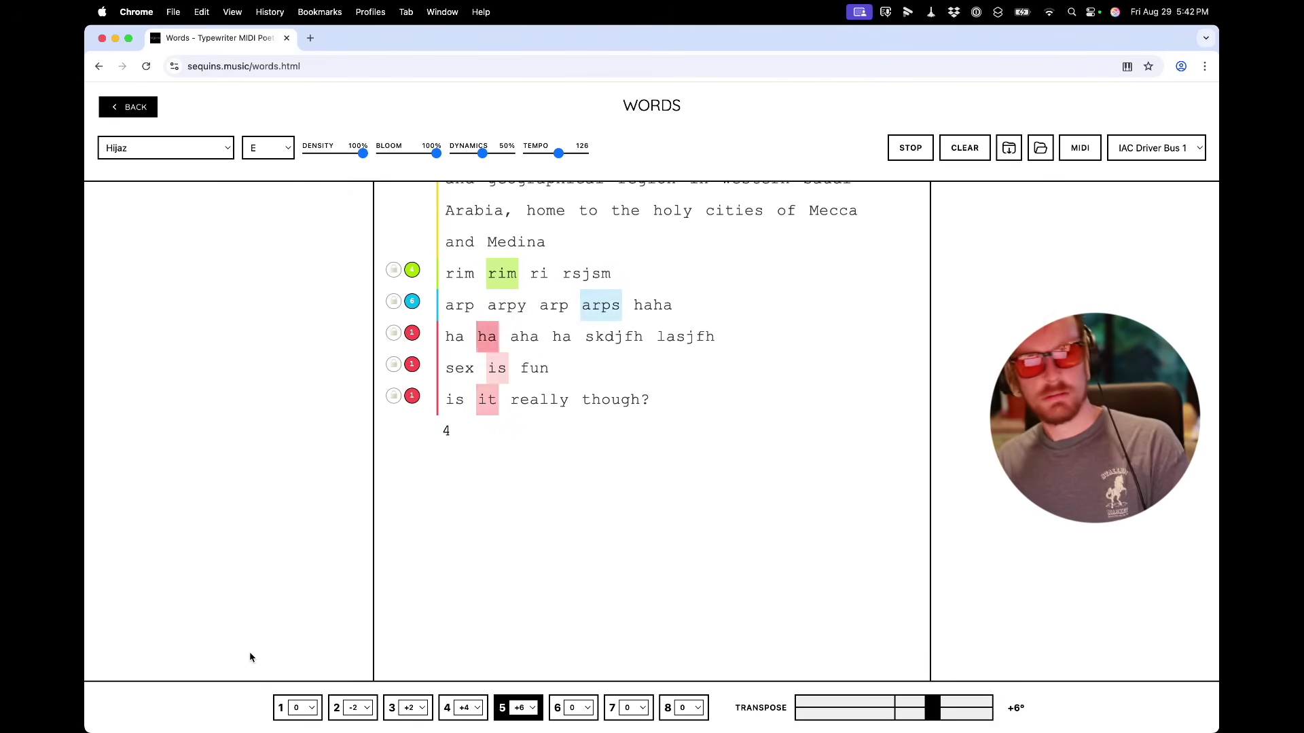
pyautogui.write('4')
pyautogui.press('super+Tab')
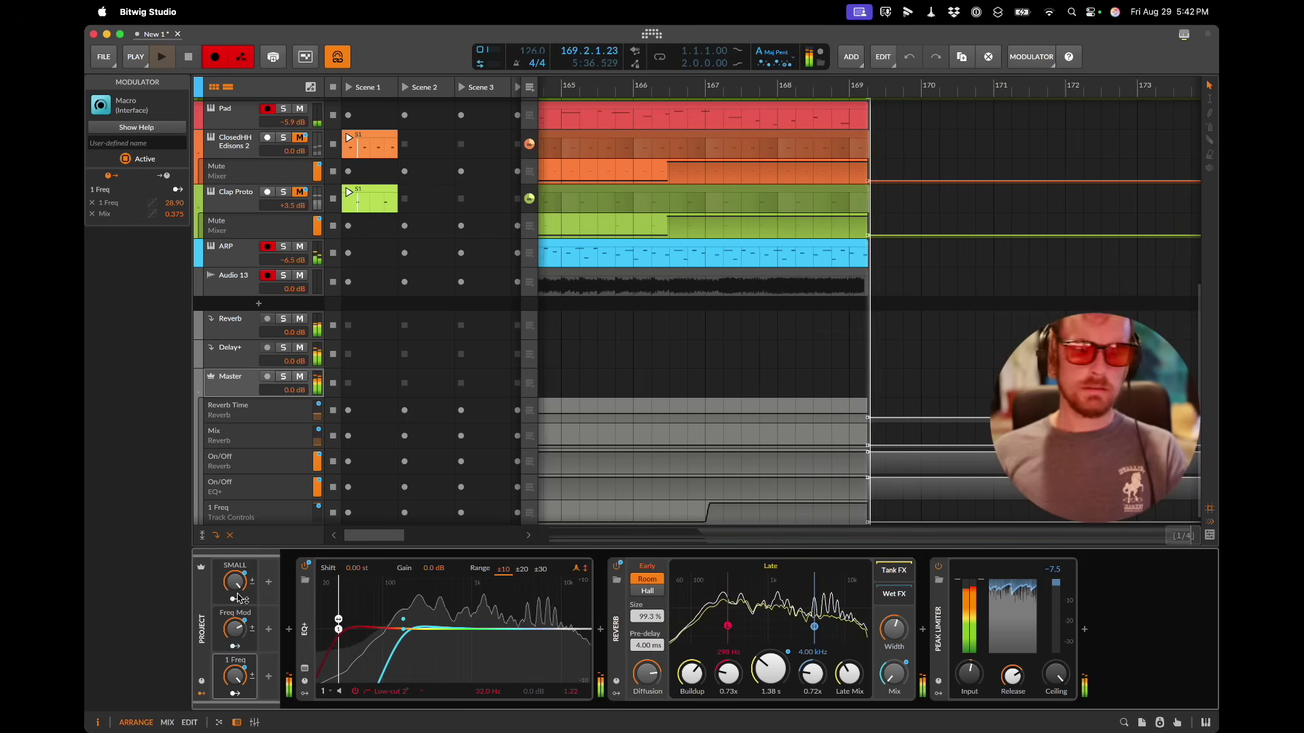
pyautogui.moveTo(239, 583)
pyautogui.press('super+Tab')
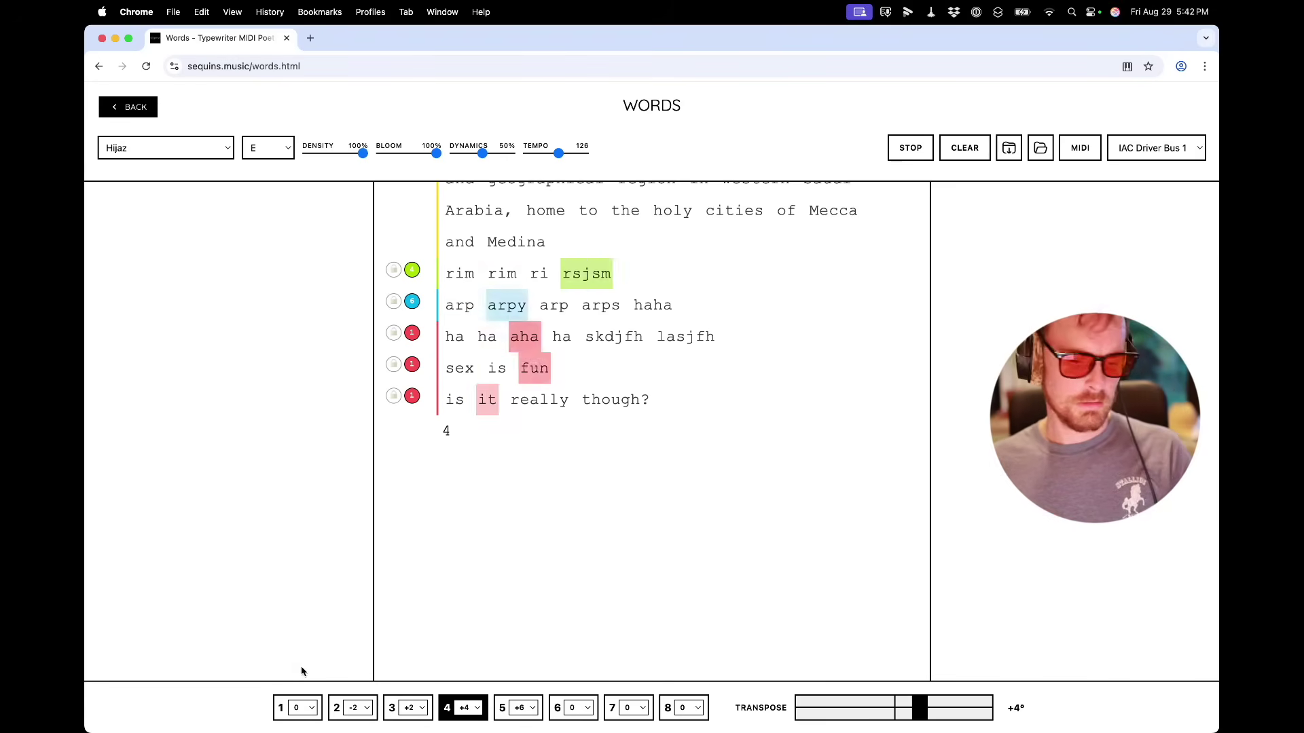
pyautogui.press('2')
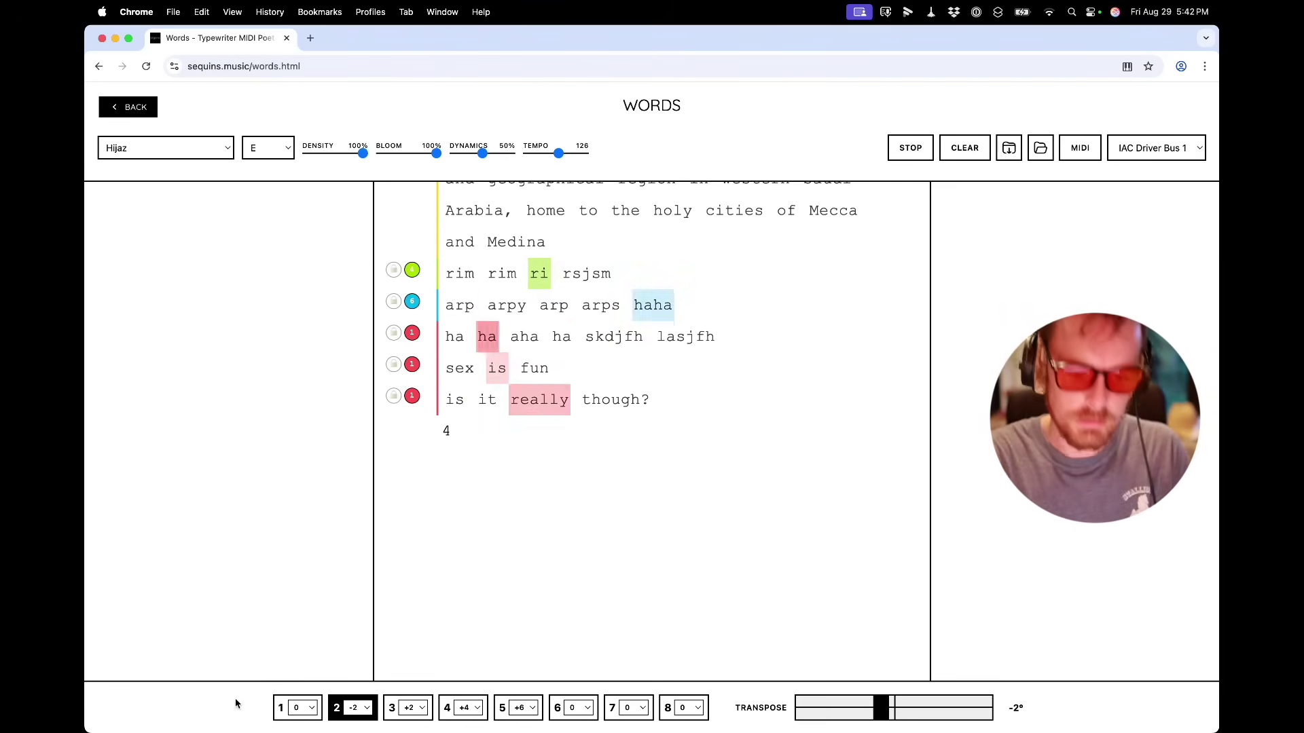
# Step: Mute the three channel 1 lines, the "Hijaz" line and the "In English writing" line
pyautogui.click(449, 401)
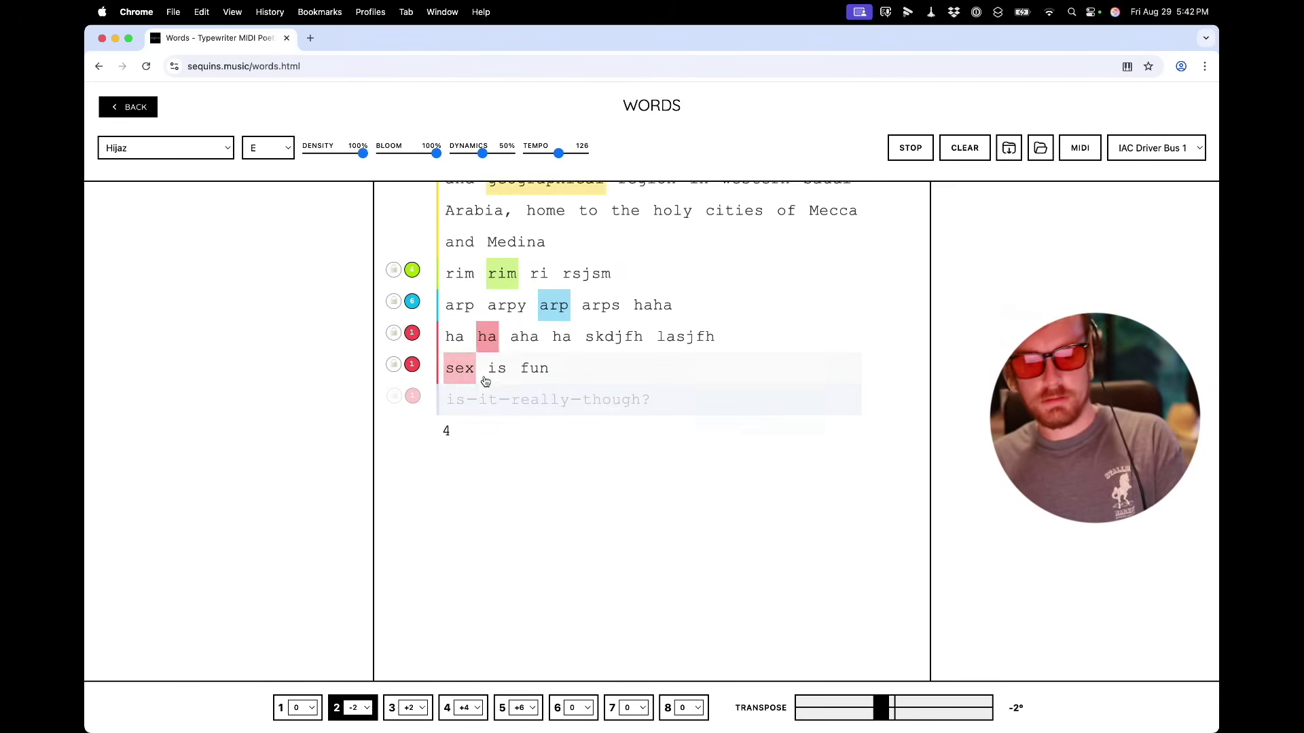
pyautogui.click(462, 371)
pyautogui.click(480, 345)
pyautogui.scroll(3, 483, 340)
pyautogui.click(457, 282)
pyautogui.scroll(3, 459, 282)
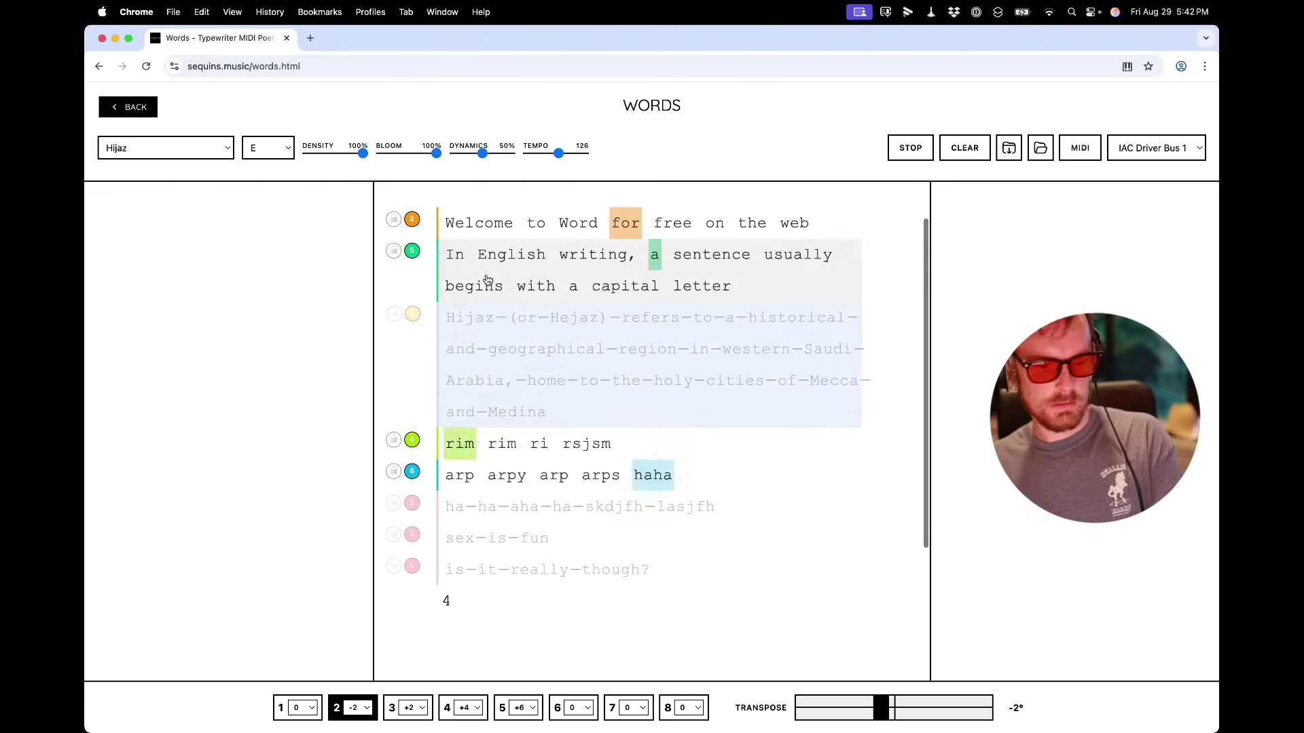
pyautogui.click(487, 279)
# Step: Lower the Freq Mod and 1 Freq macros in Bitwig Studio, and return to Words in Chrome to stop playback
pyautogui.press('super+Tab')
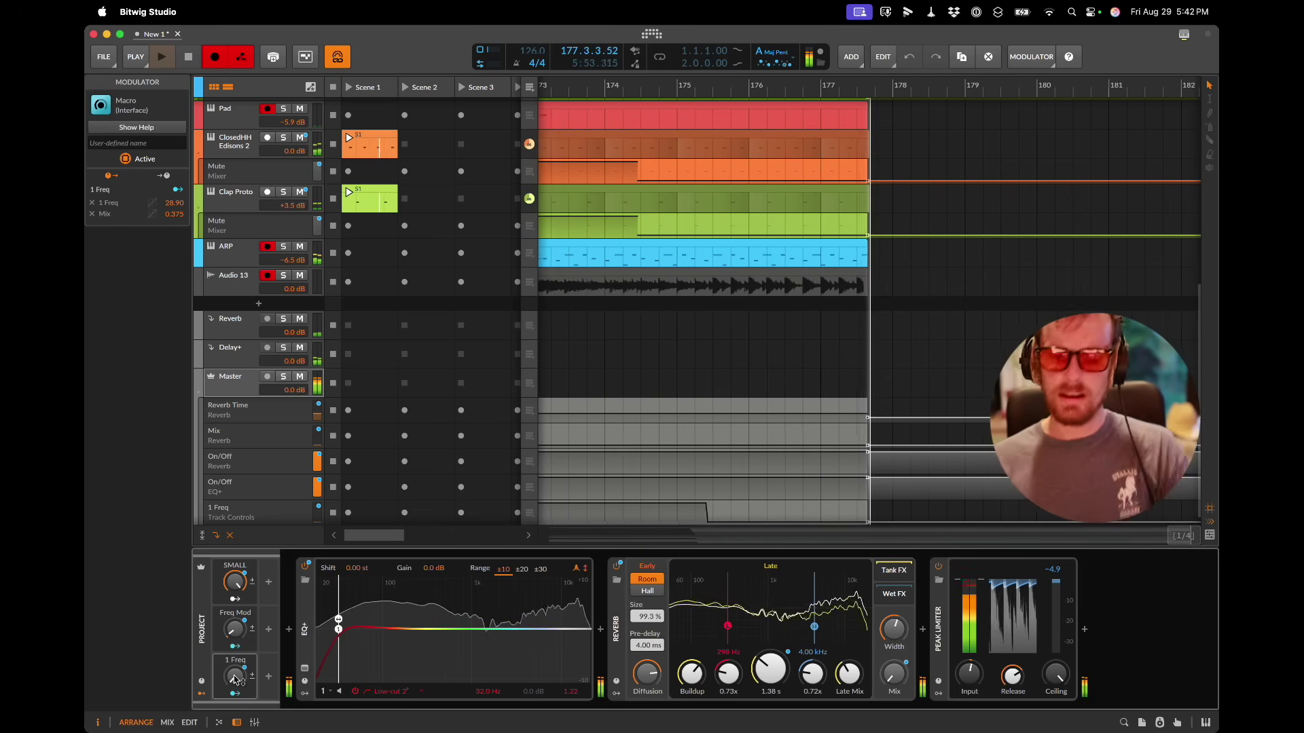
pyautogui.press('super+Tab')
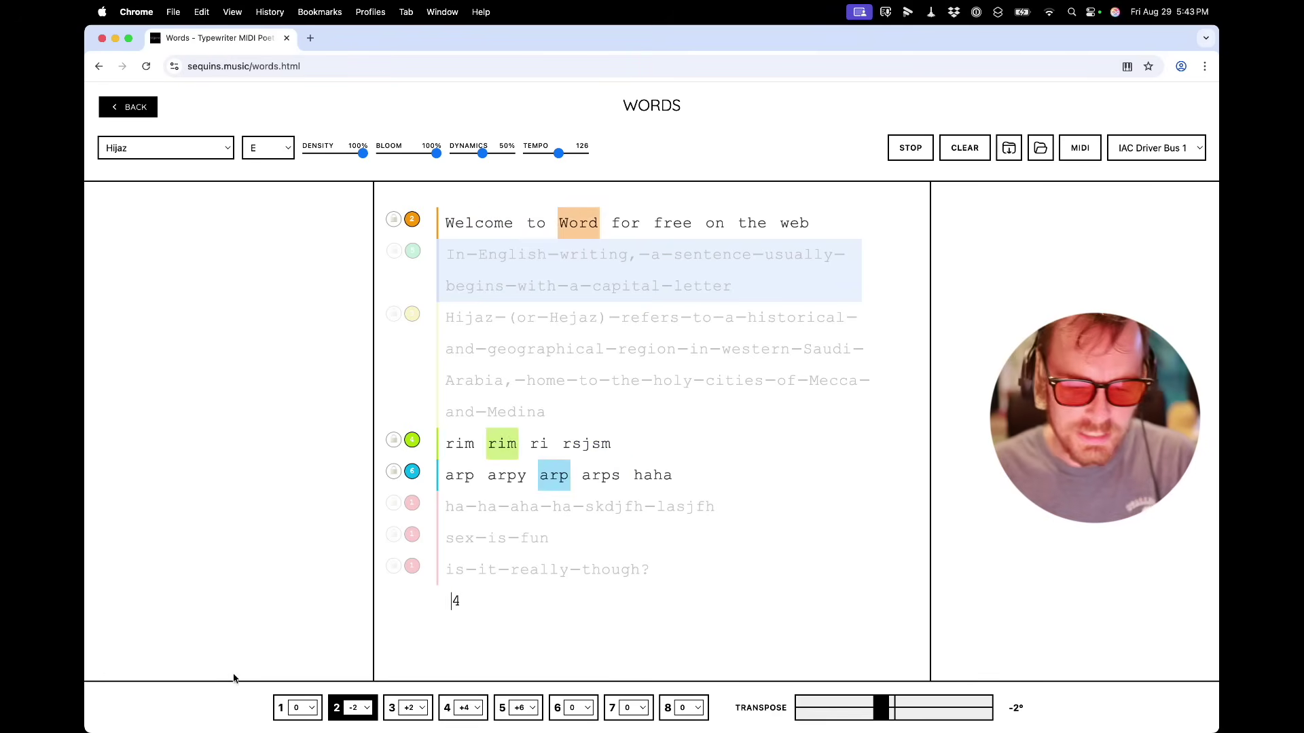
pyautogui.click(905, 150)
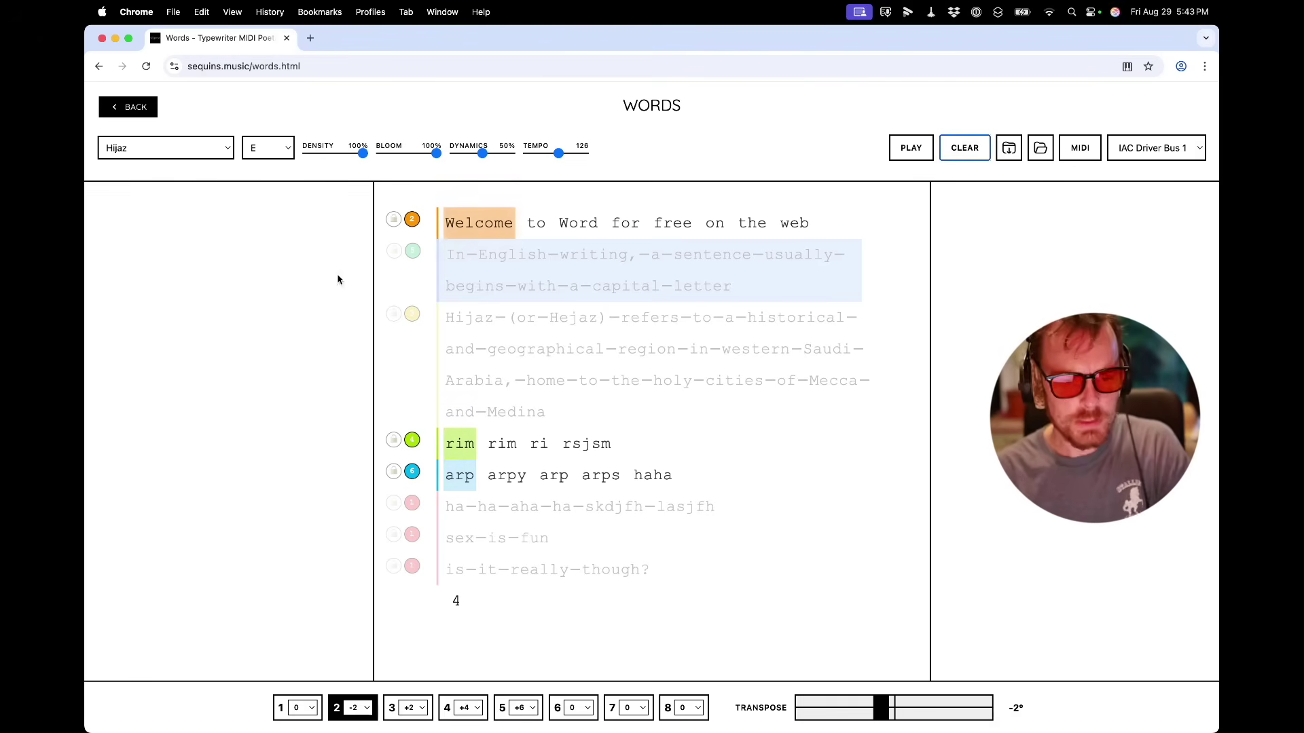
# Step: Switch to Bitwig Studio and save the project as "Hijaz Test" in the Music folder's Bitwig > Bitwig 6 Beta subfolder
pyautogui.press('super+Tab')
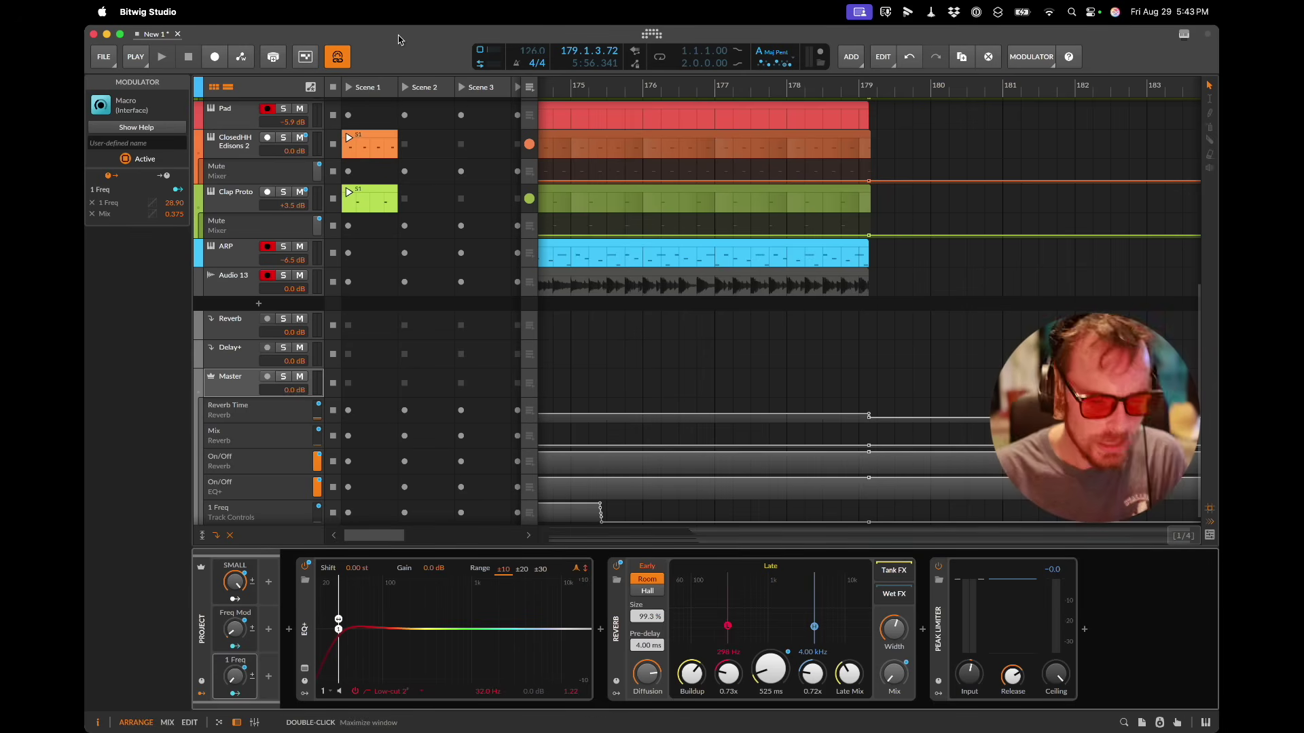
pyautogui.press('super+s')
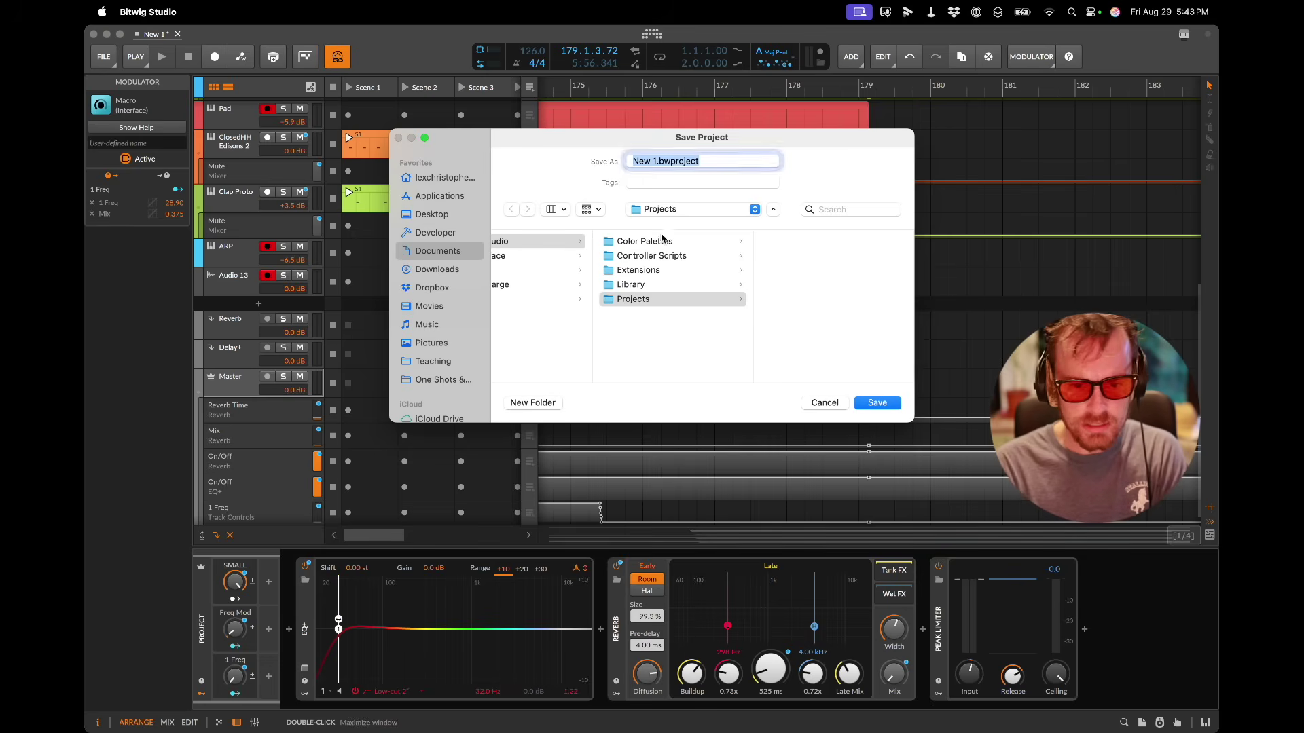
pyautogui.click(673, 214)
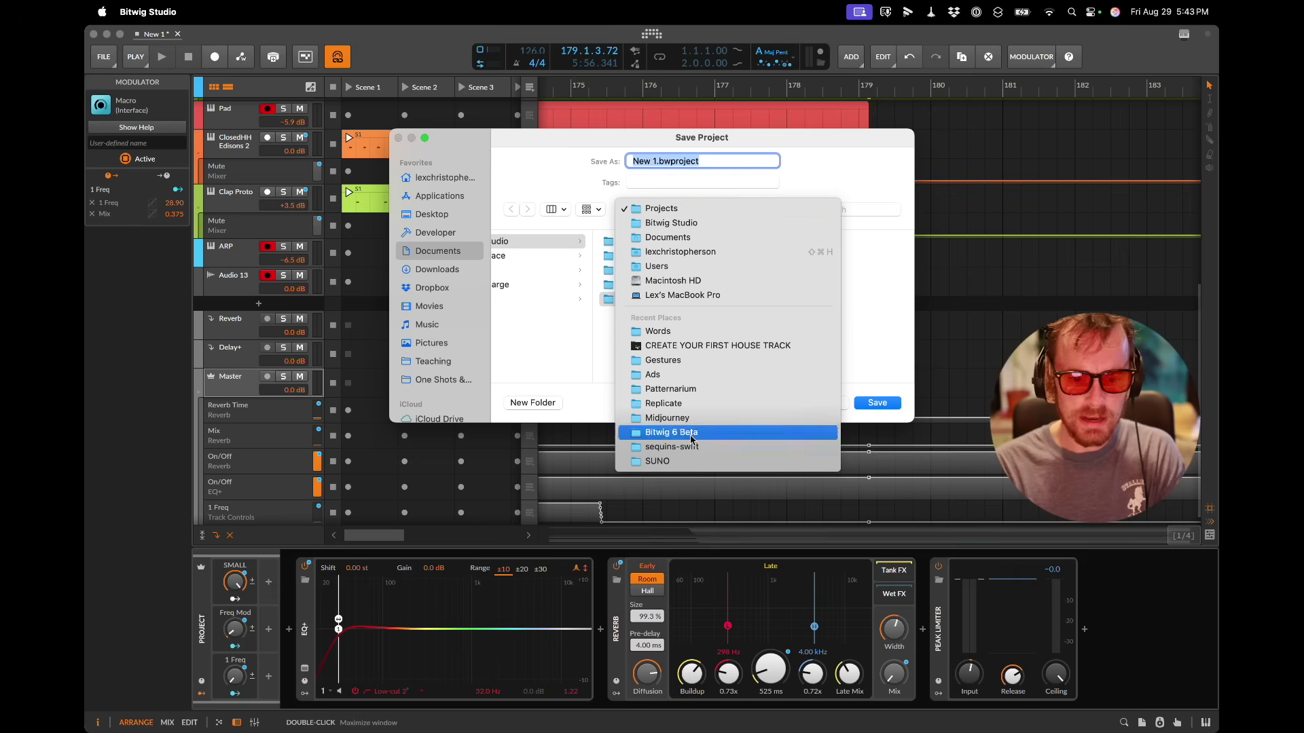
pyautogui.click(425, 313)
pyautogui.click(426, 324)
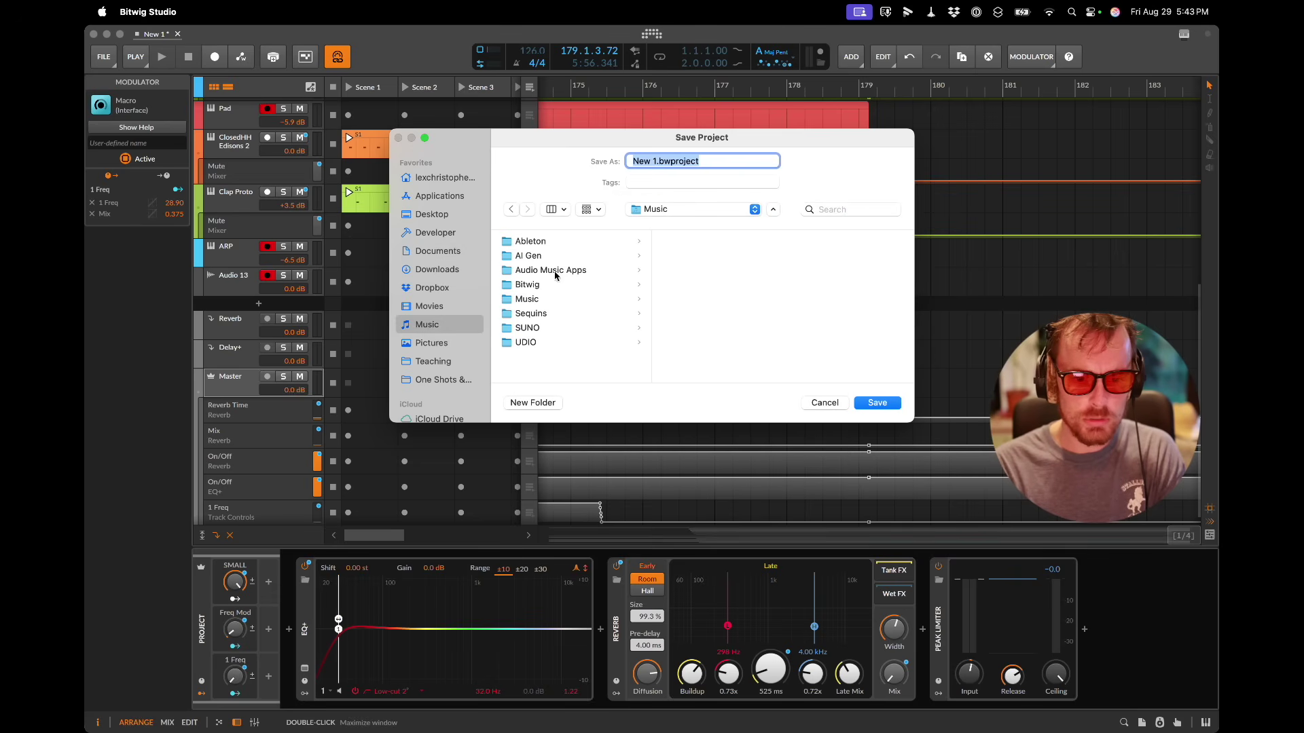
pyautogui.click(531, 286)
pyautogui.click(709, 244)
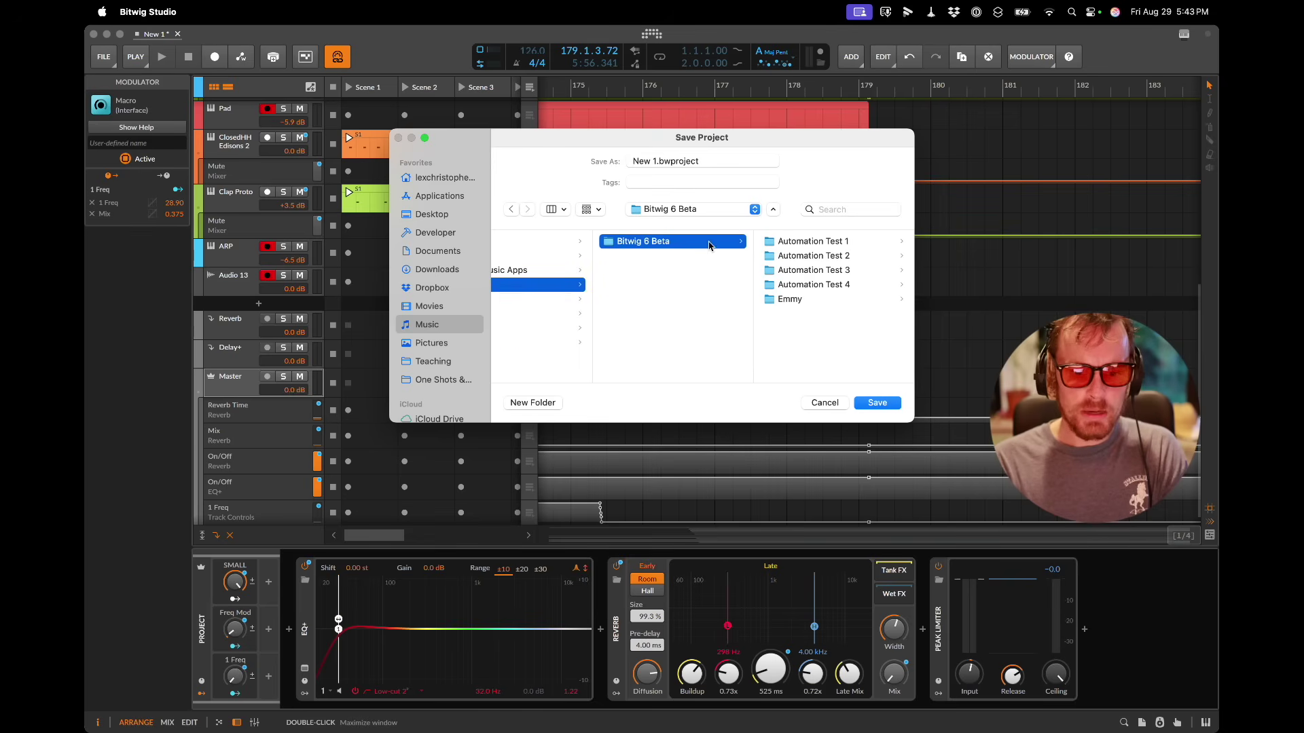
pyautogui.click(661, 165)
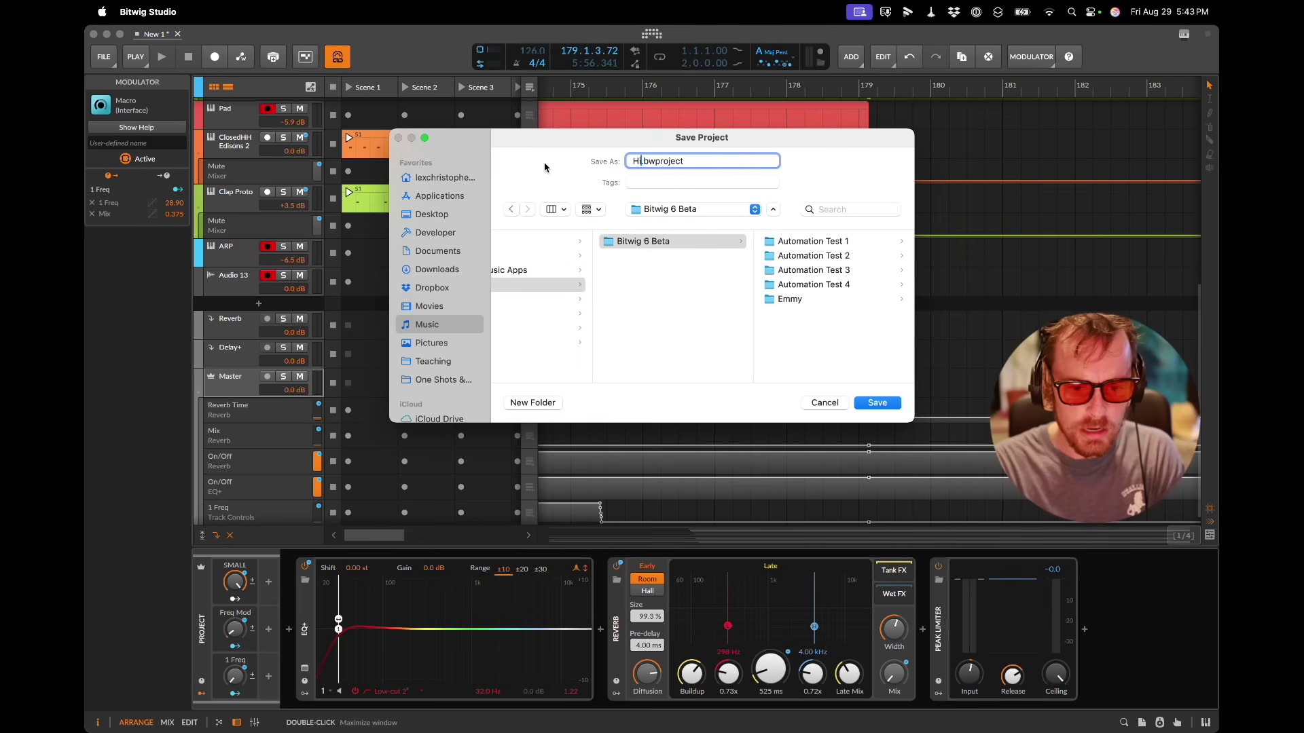
pyautogui.press('Return')
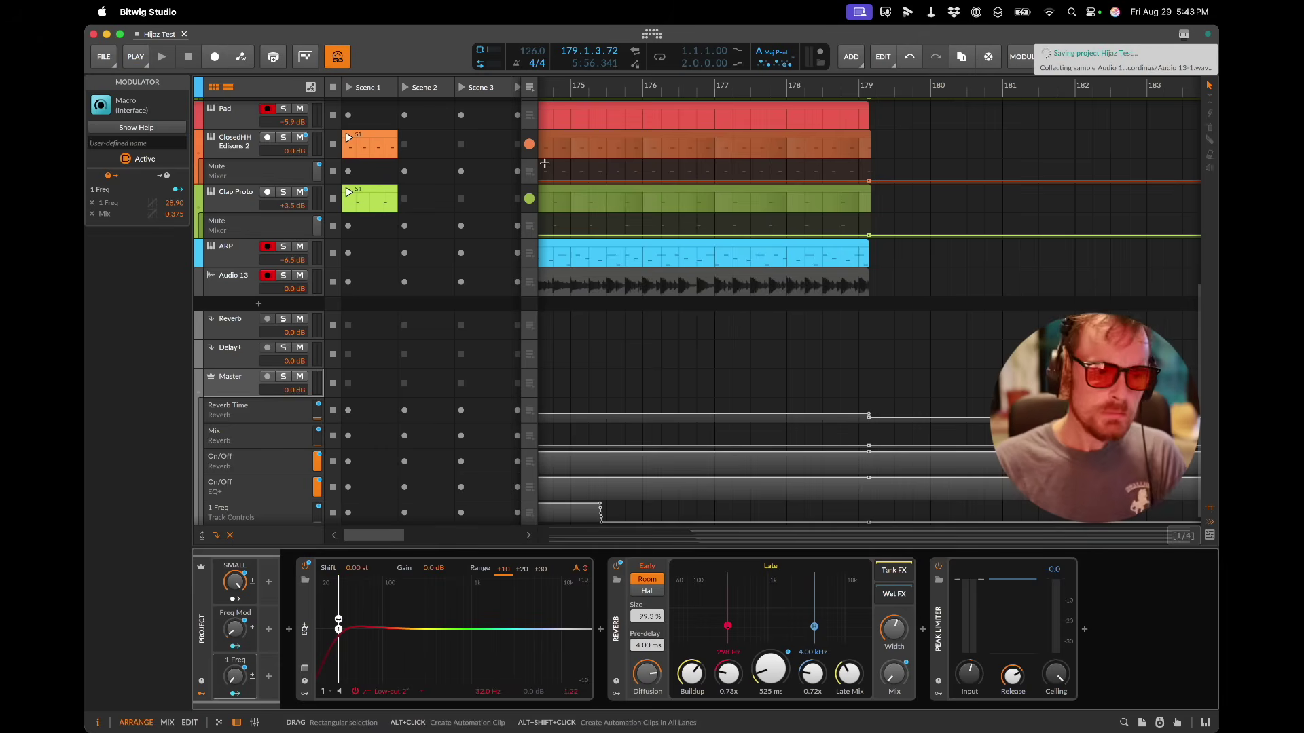
# Step: Create a new Bitwig project, activate its audio engine and select the Inst 1 track
pyautogui.press('super+n')
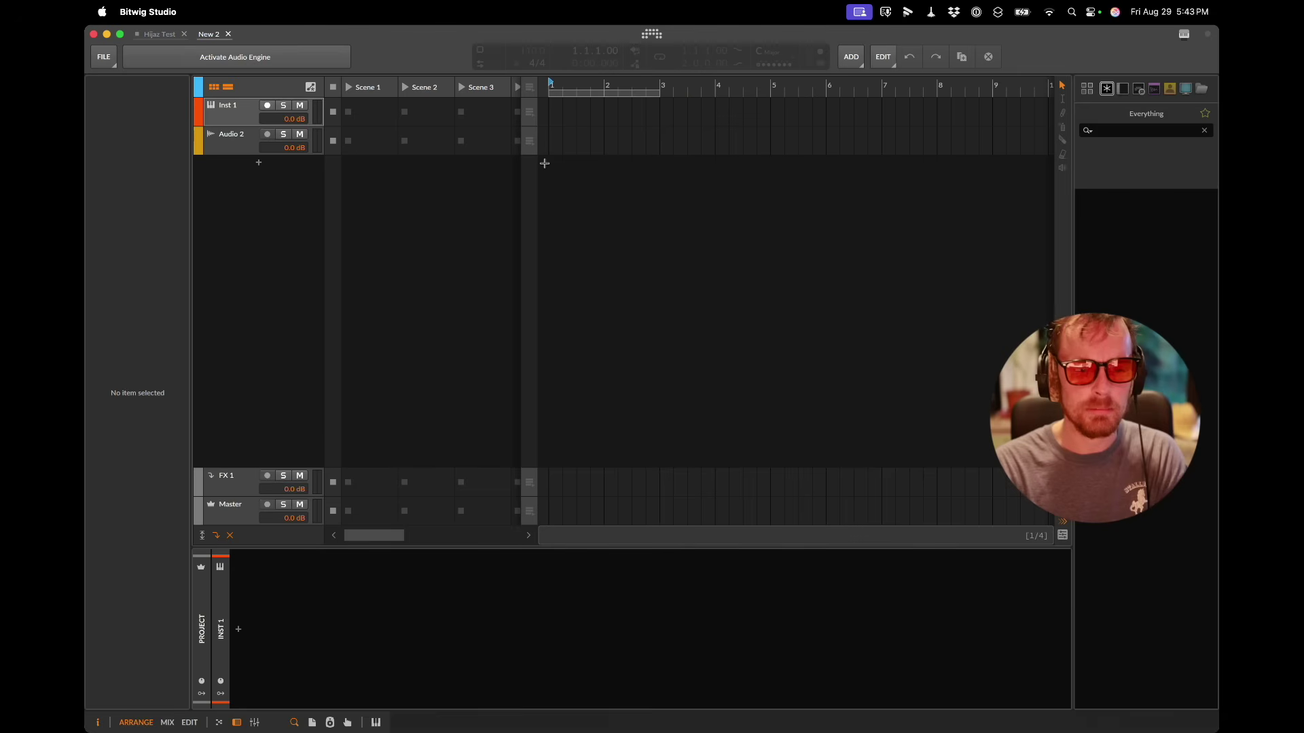
pyautogui.click(270, 58)
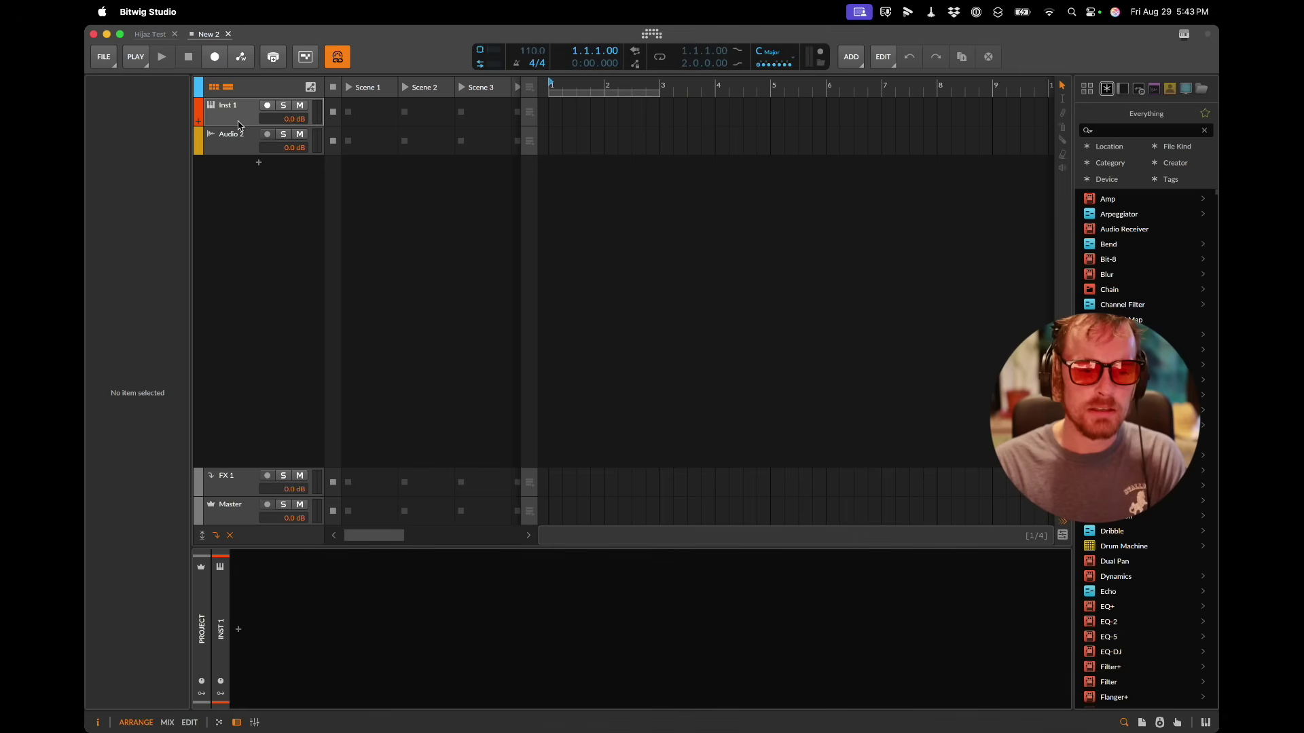
pyautogui.click(238, 126)
# Step: Switch to Words in Chrome, unmute the "In English writing" and "Hijaz" lines, and delete the three channel 1 lines
pyautogui.press('super+Tab')
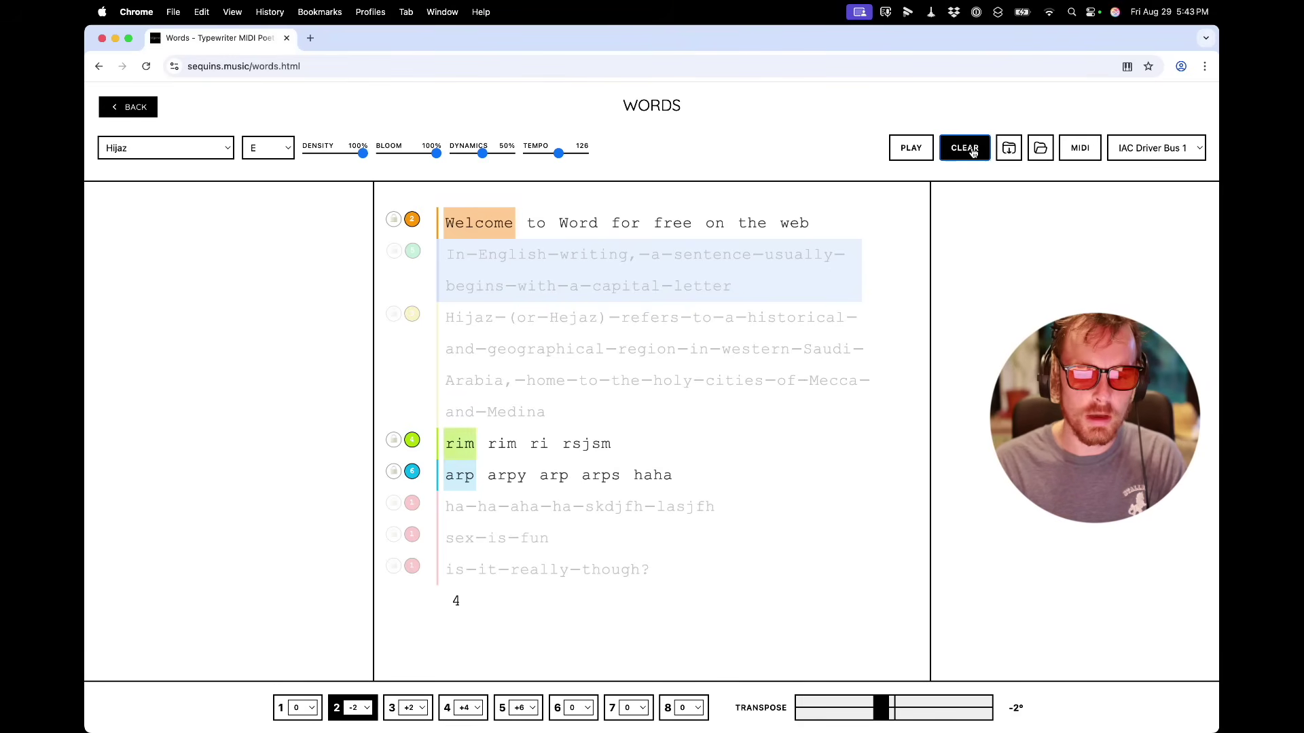
pyautogui.click(625, 296)
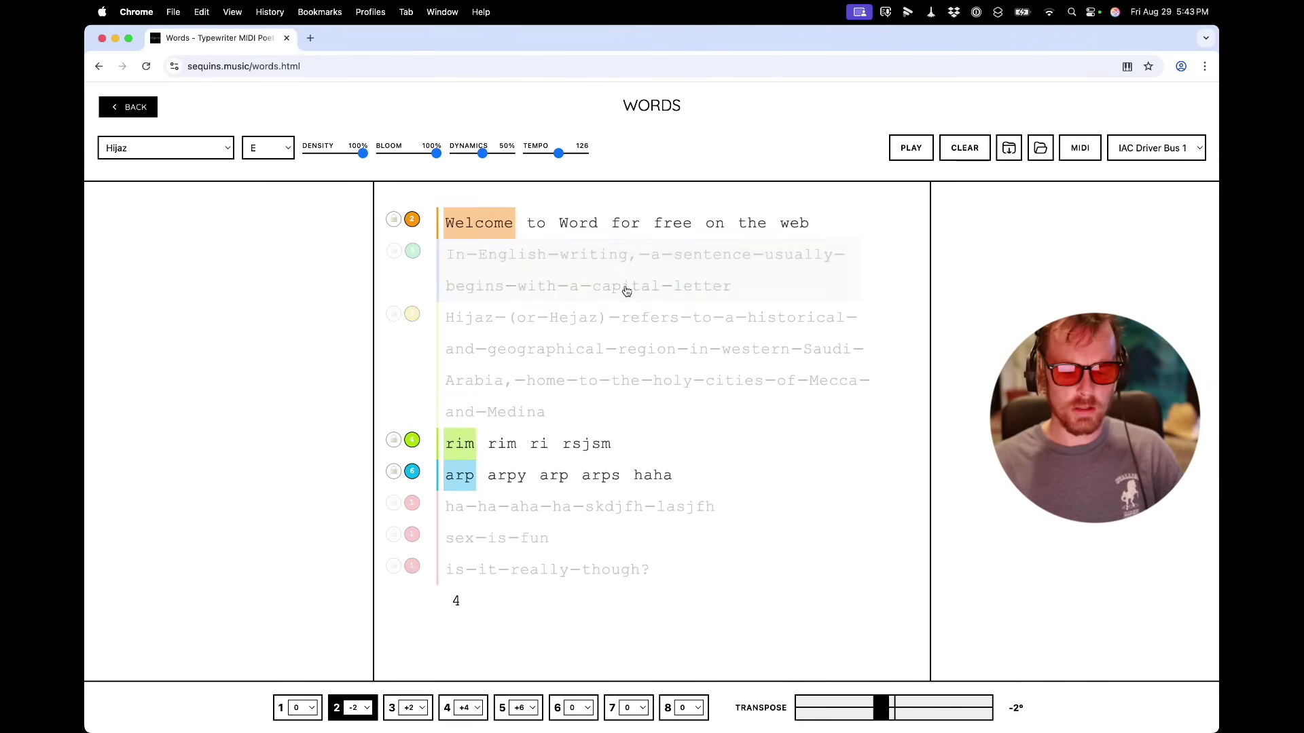
pyautogui.click(624, 327)
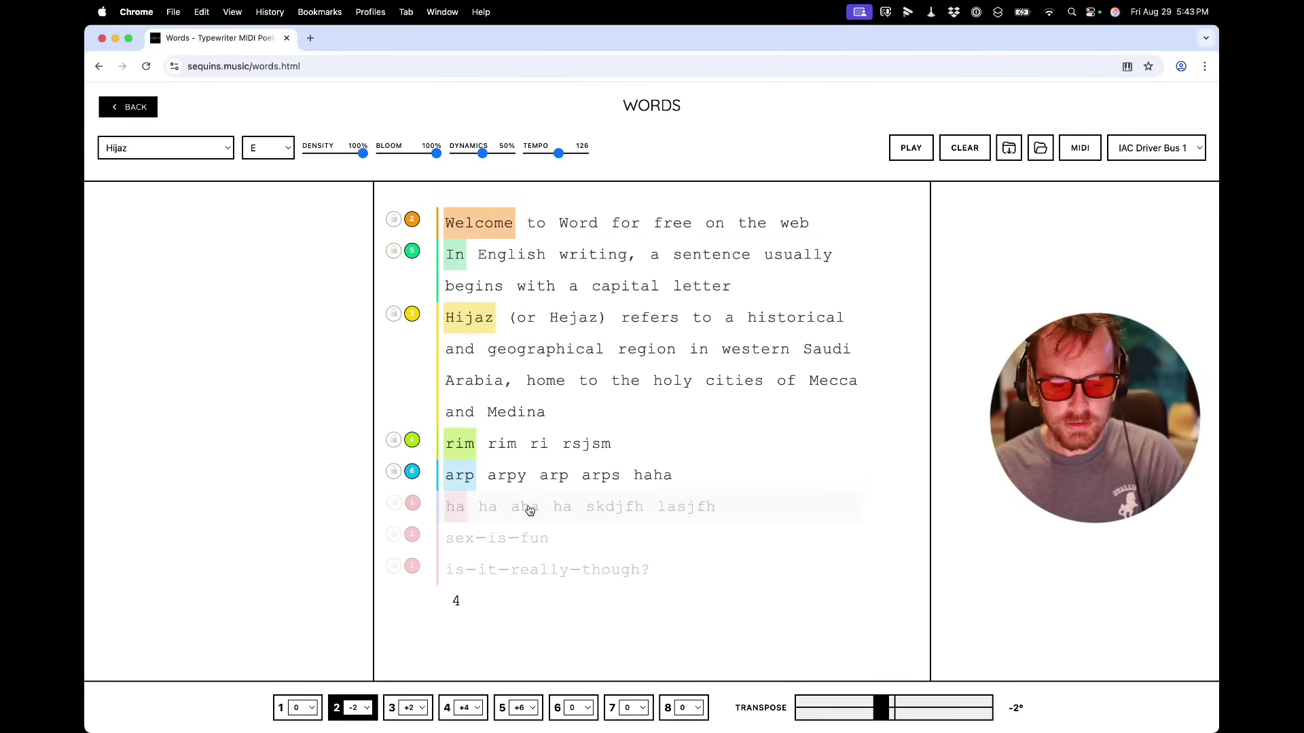
pyautogui.click(569, 510)
pyautogui.click(521, 531)
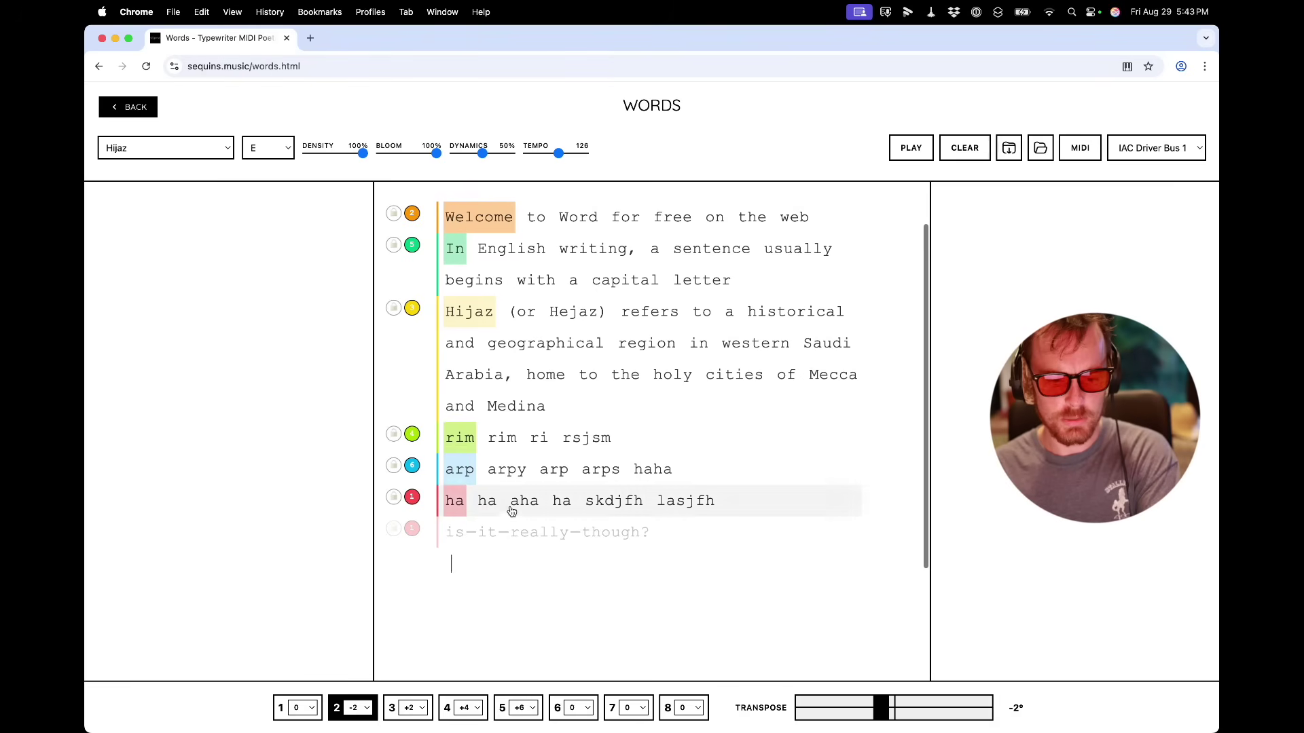
pyautogui.click(510, 504)
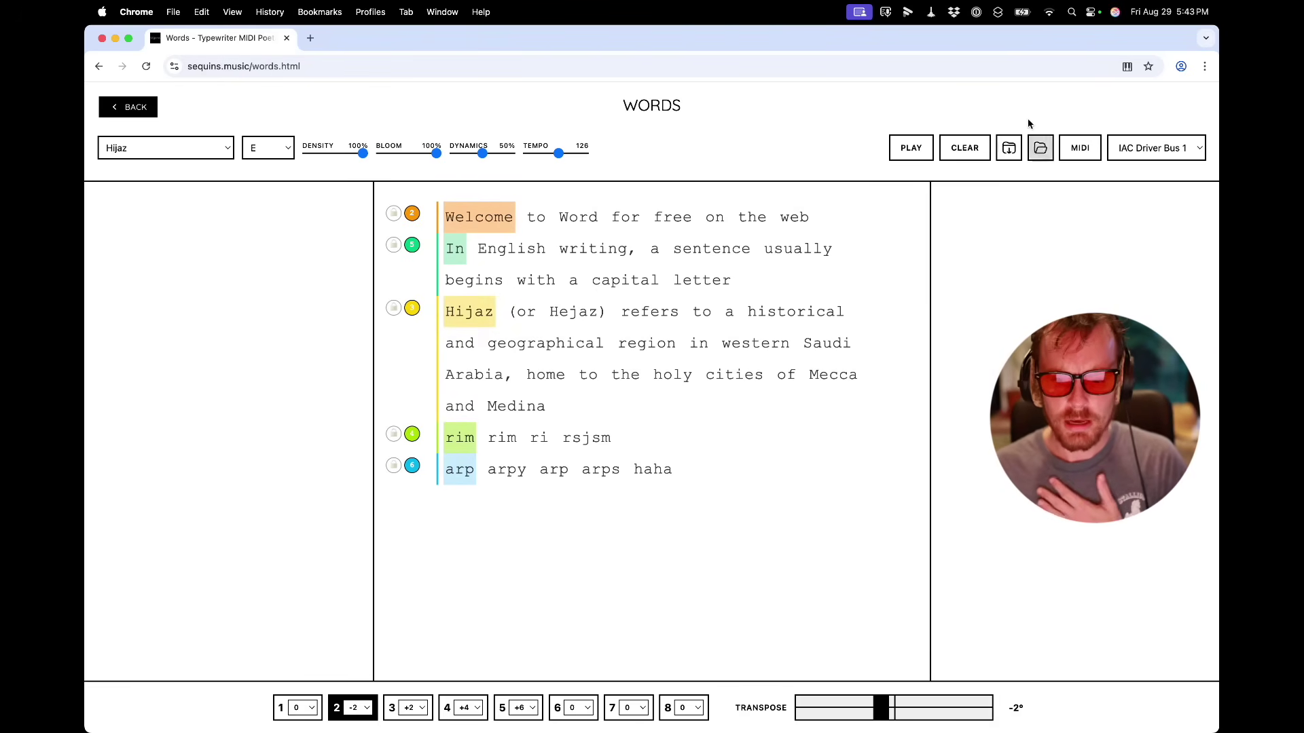
# Step: Save the Words project under the name "hijaz" and show the downloaded JSON file in its folder
pyautogui.click(1008, 147)
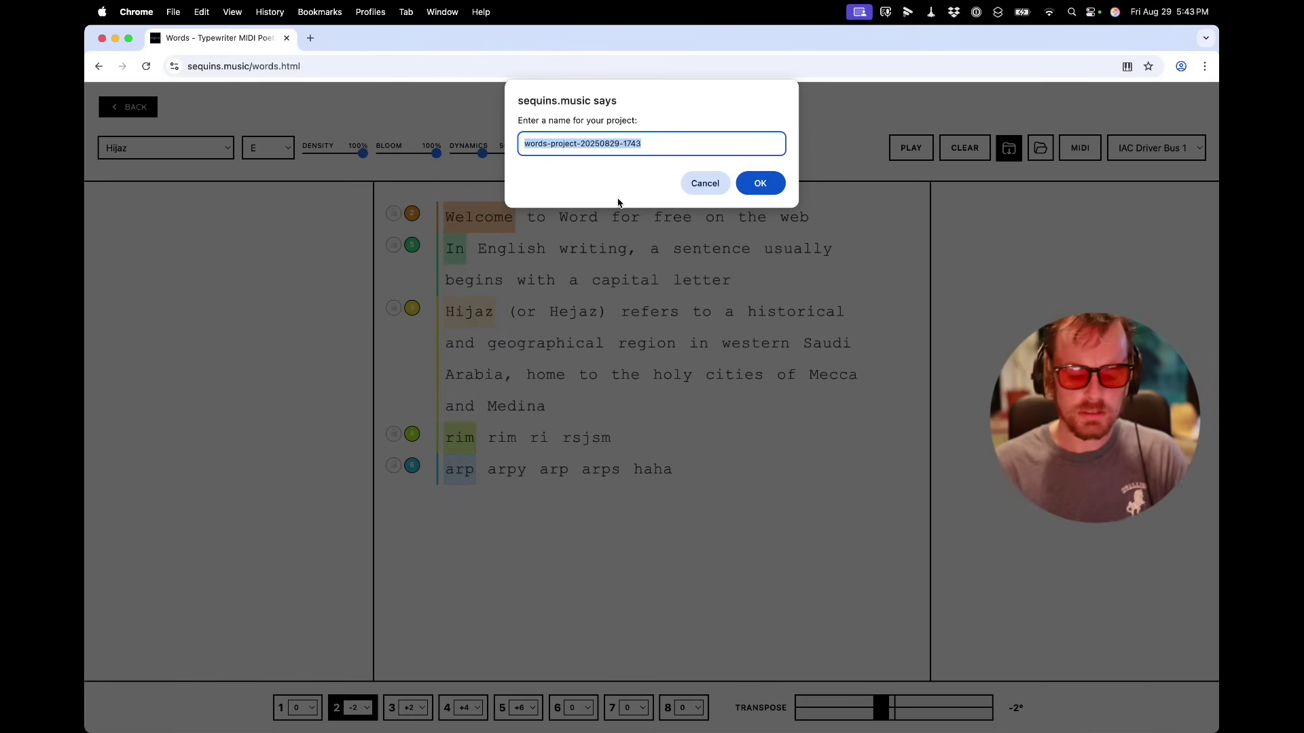
pyautogui.write('hijaz')
pyautogui.press('Return')
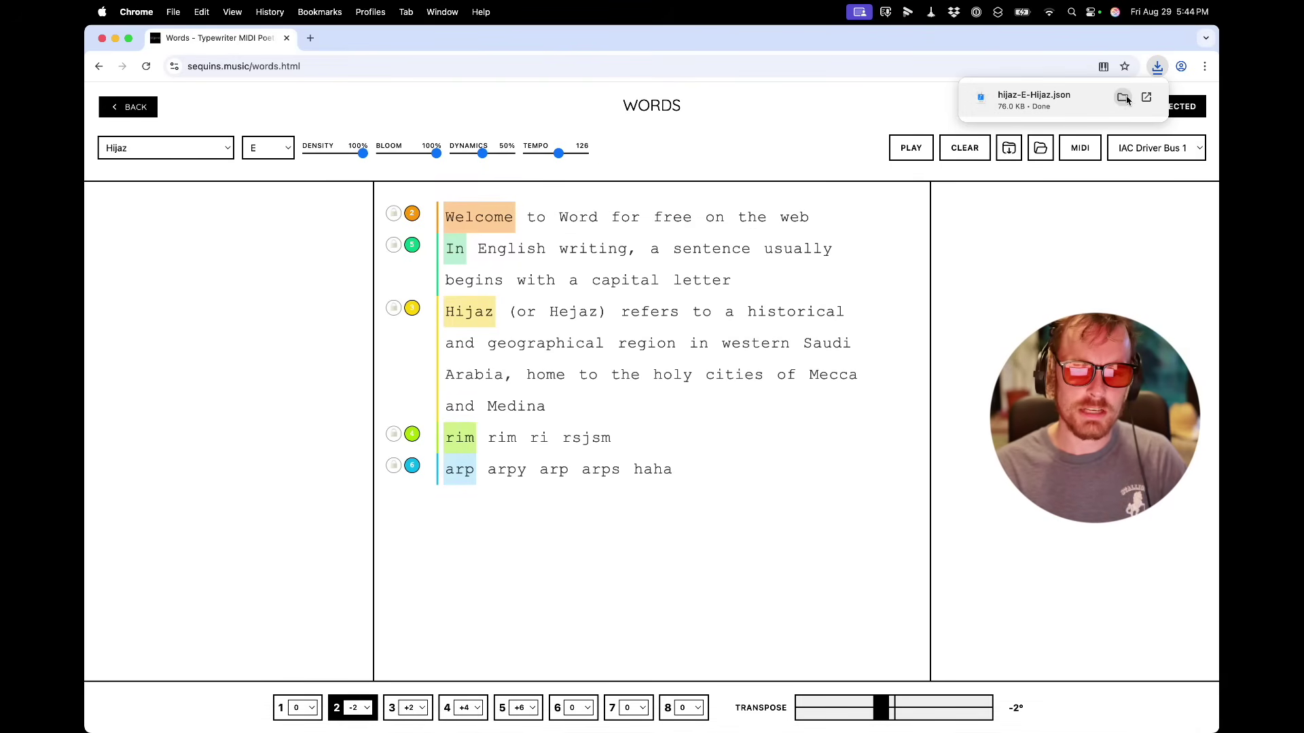
pyautogui.click(1123, 98)
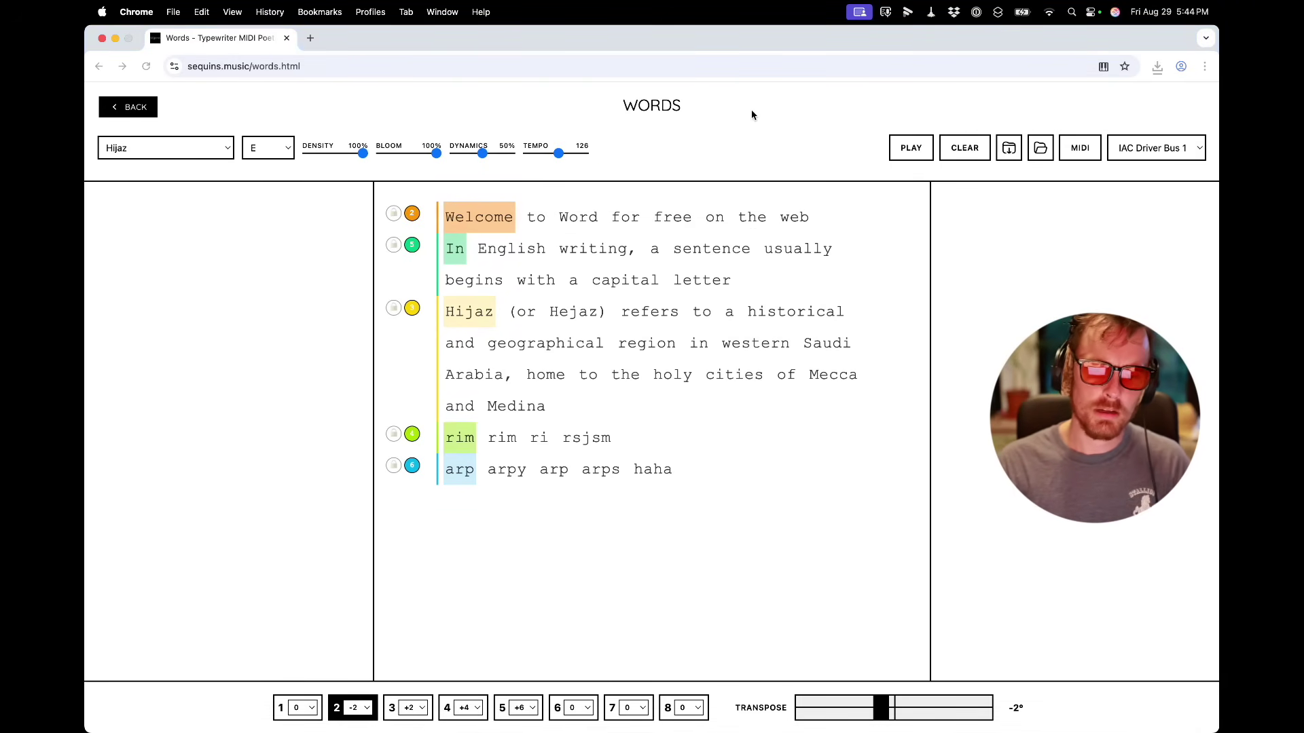
# Step: Quit Xcode and return to Words in Chrome
pyautogui.moveTo(991, 726)
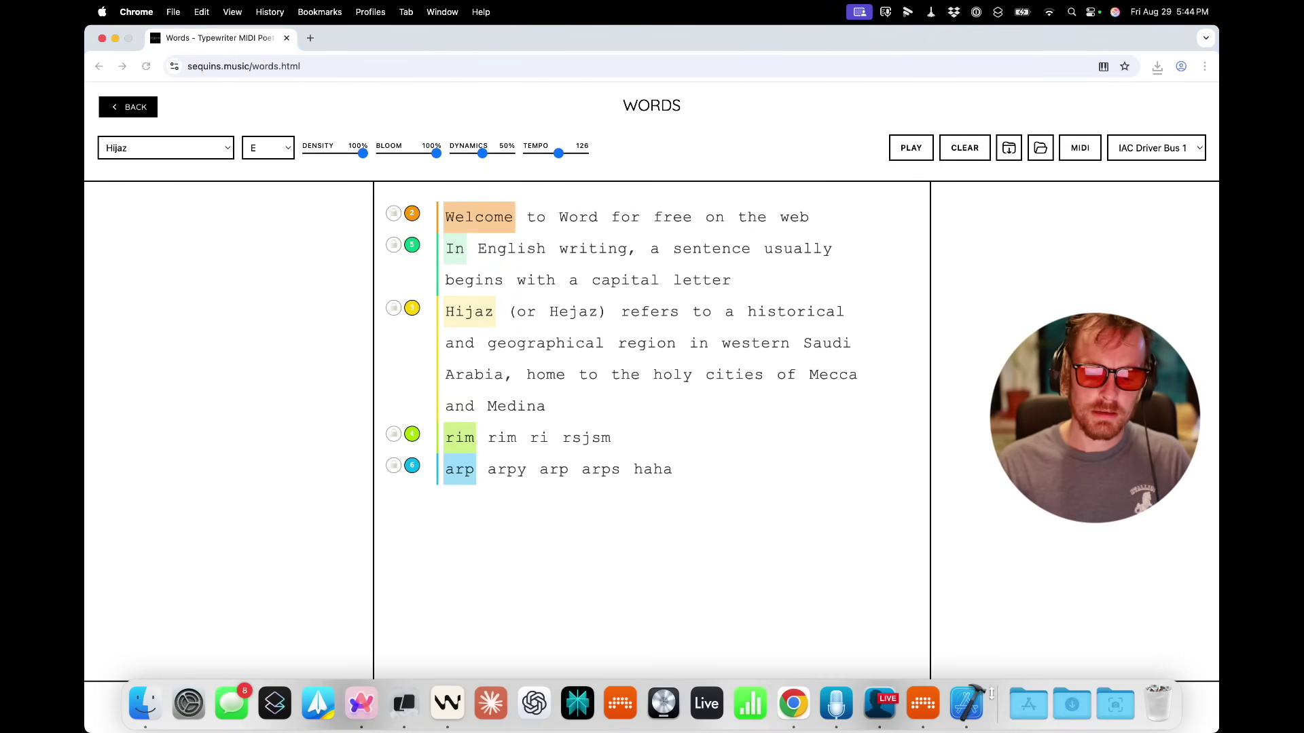
pyautogui.rightClick(969, 703)
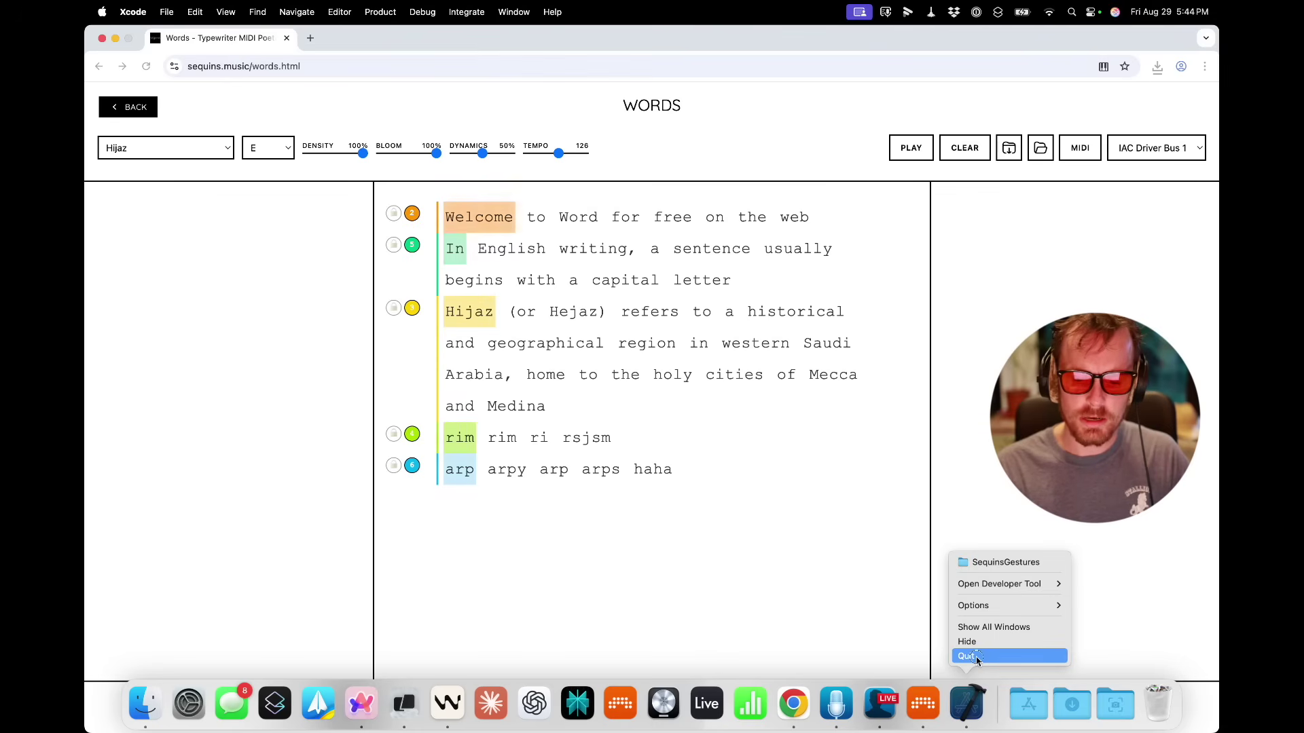
pyautogui.click(973, 662)
pyautogui.click(569, 582)
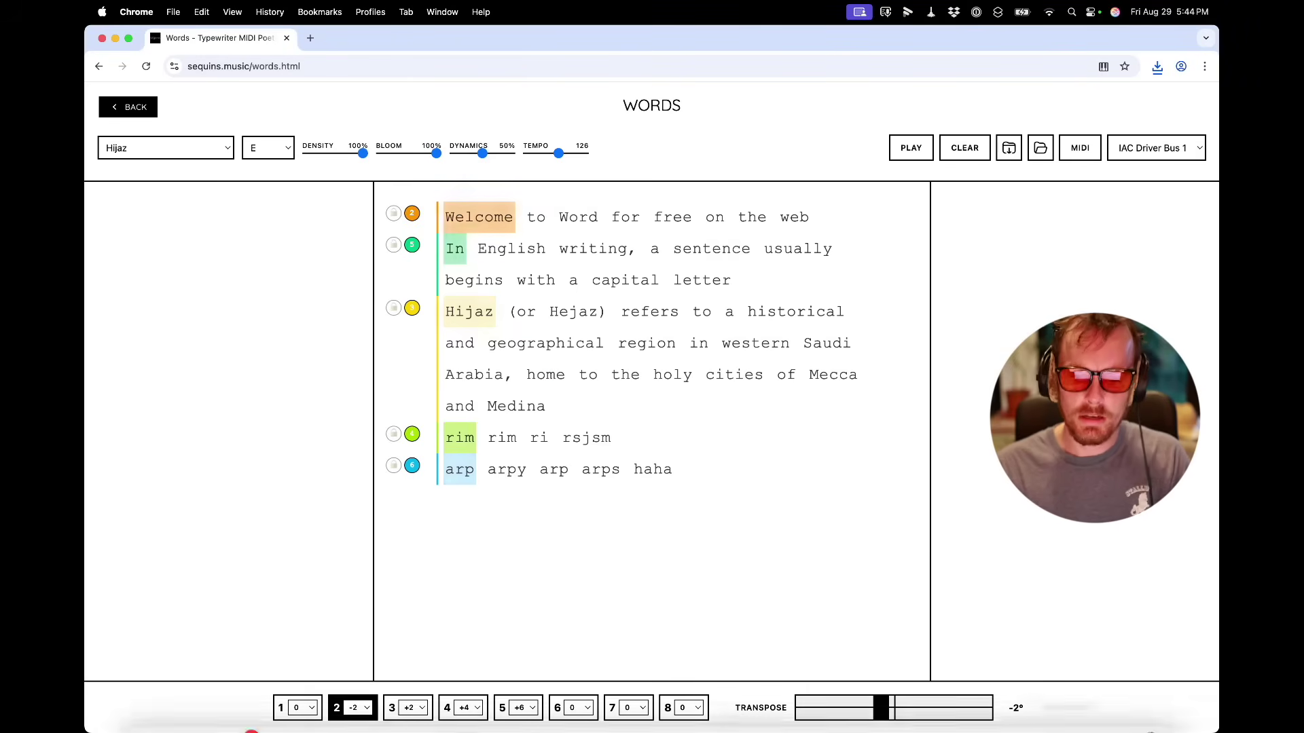
# Step: Open the Downloads folder in Finder and preview the contents of hijaz-E-Hijaz.json
pyautogui.click(1080, 709)
pyautogui.click(1073, 563)
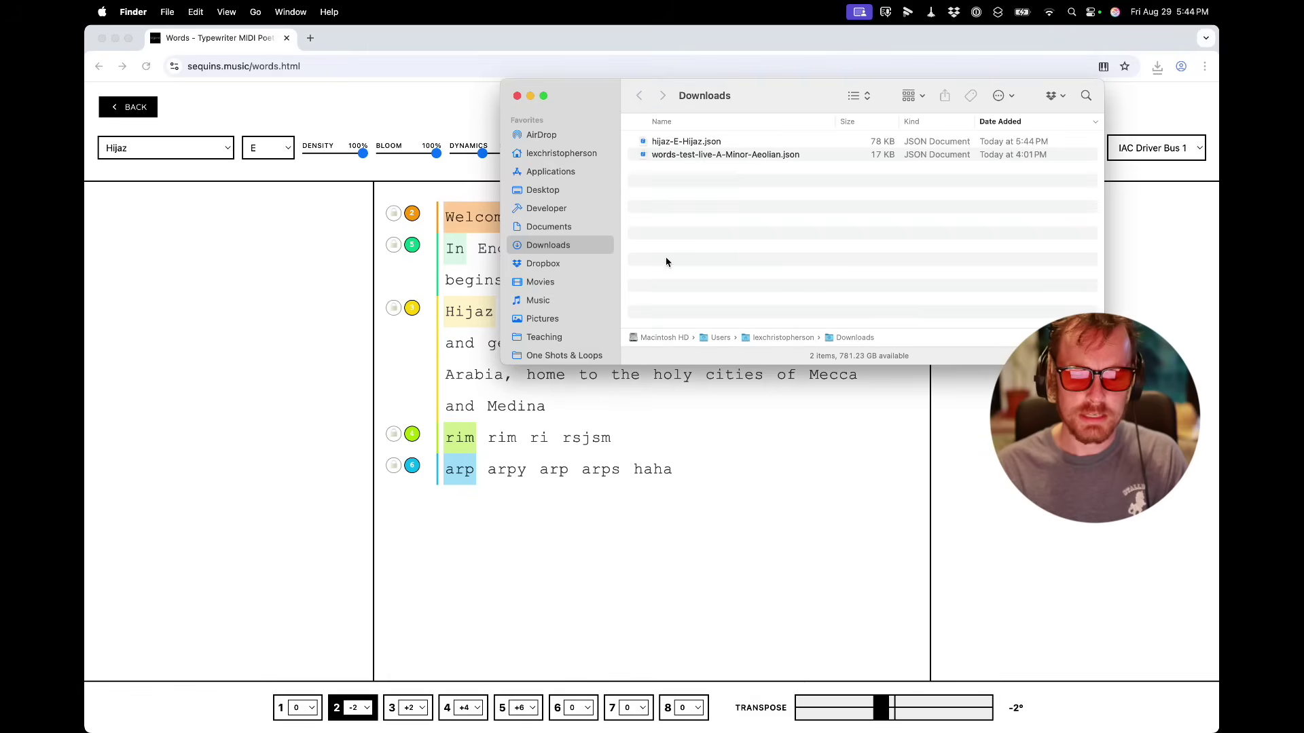
pyautogui.click(677, 143)
pyautogui.press('space')
pyautogui.scroll(-10, 510, 292)
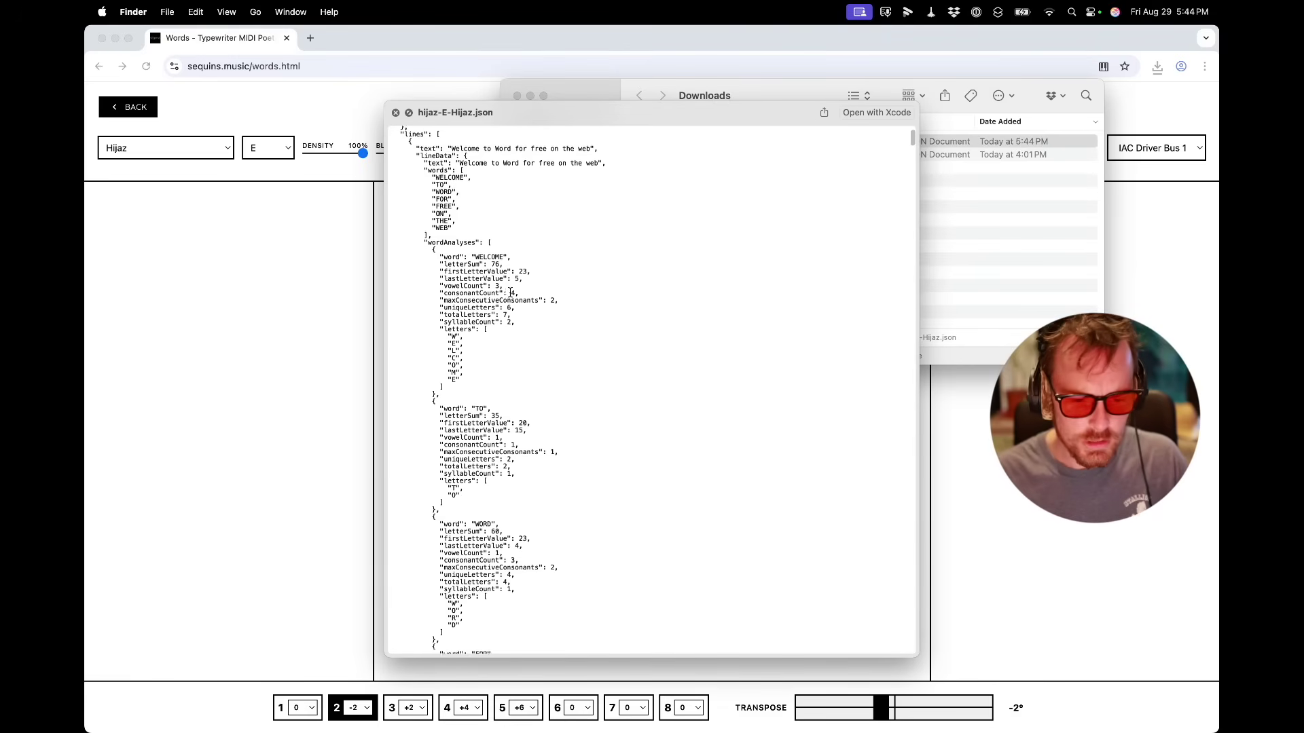
# Step: Look through the hijaz-E-Hijaz.json preview down to its end, close it and return to Words in Chrome
pyautogui.scroll(-20, 509, 292)
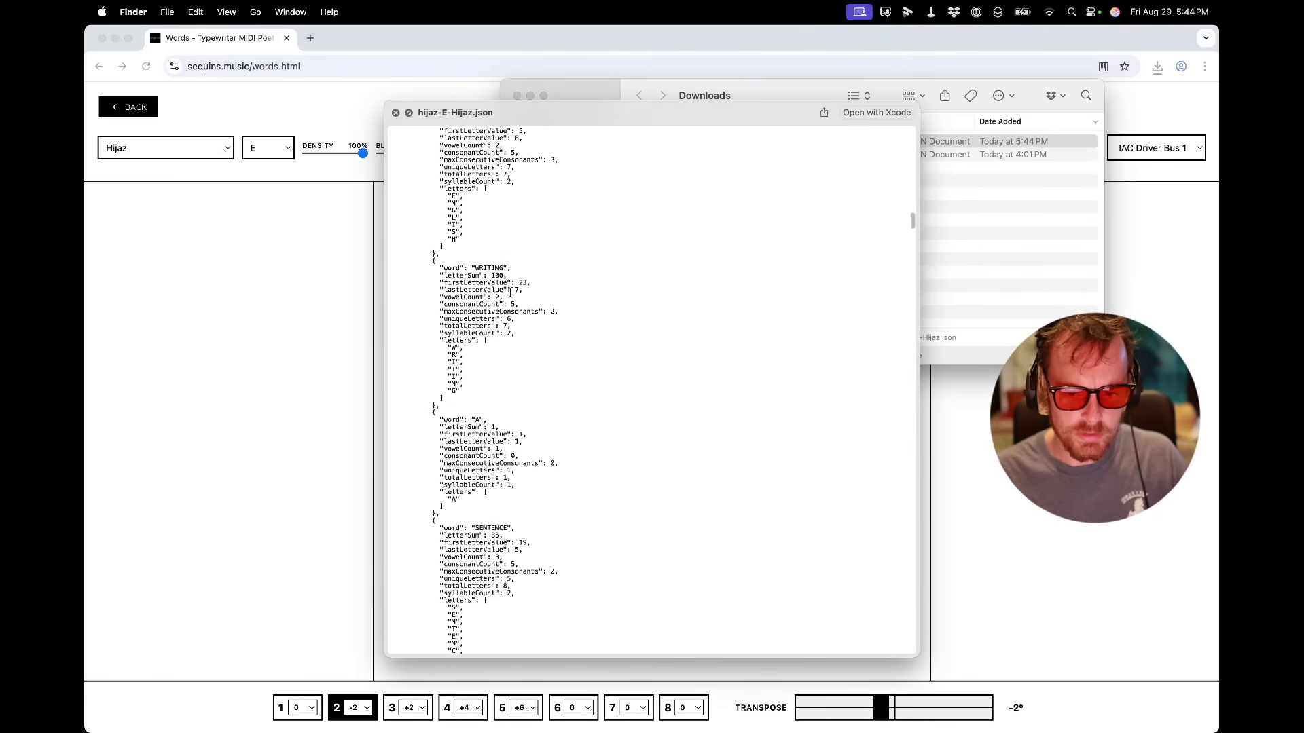
pyautogui.scroll(-20, 509, 292)
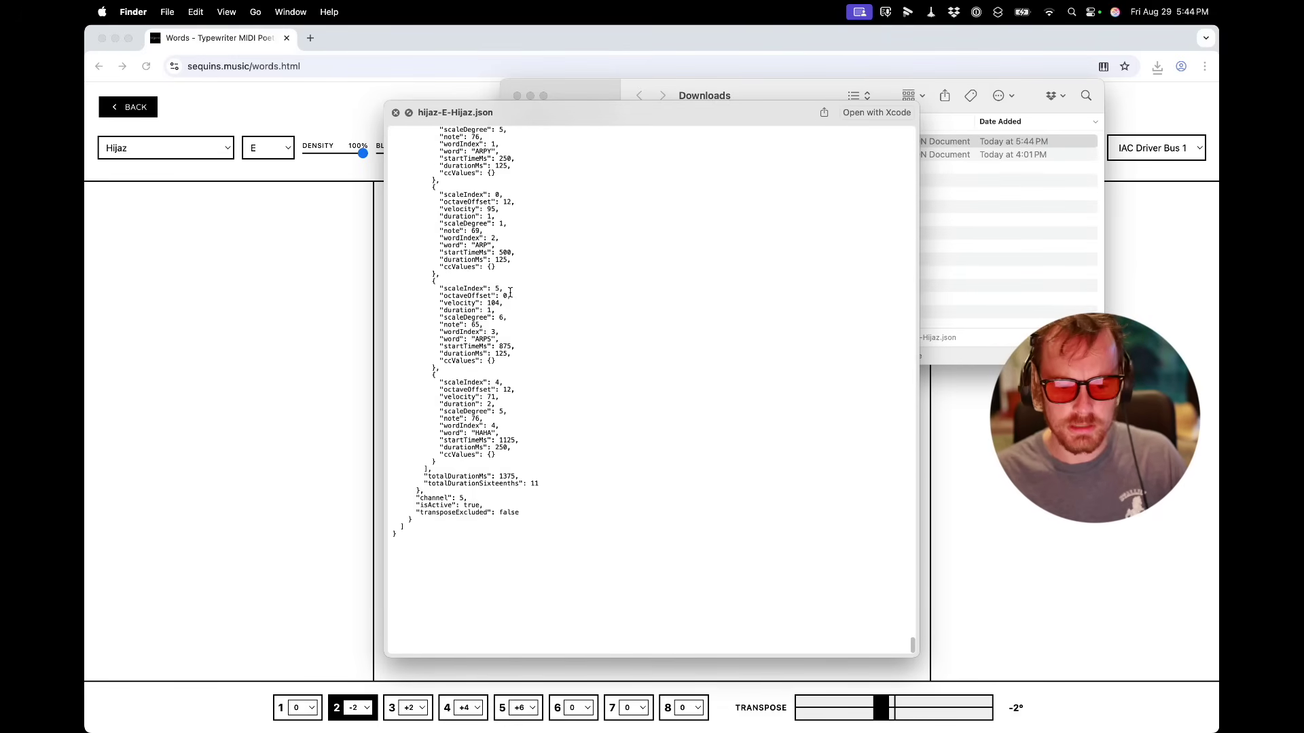
pyautogui.press('space')
pyautogui.click(259, 355)
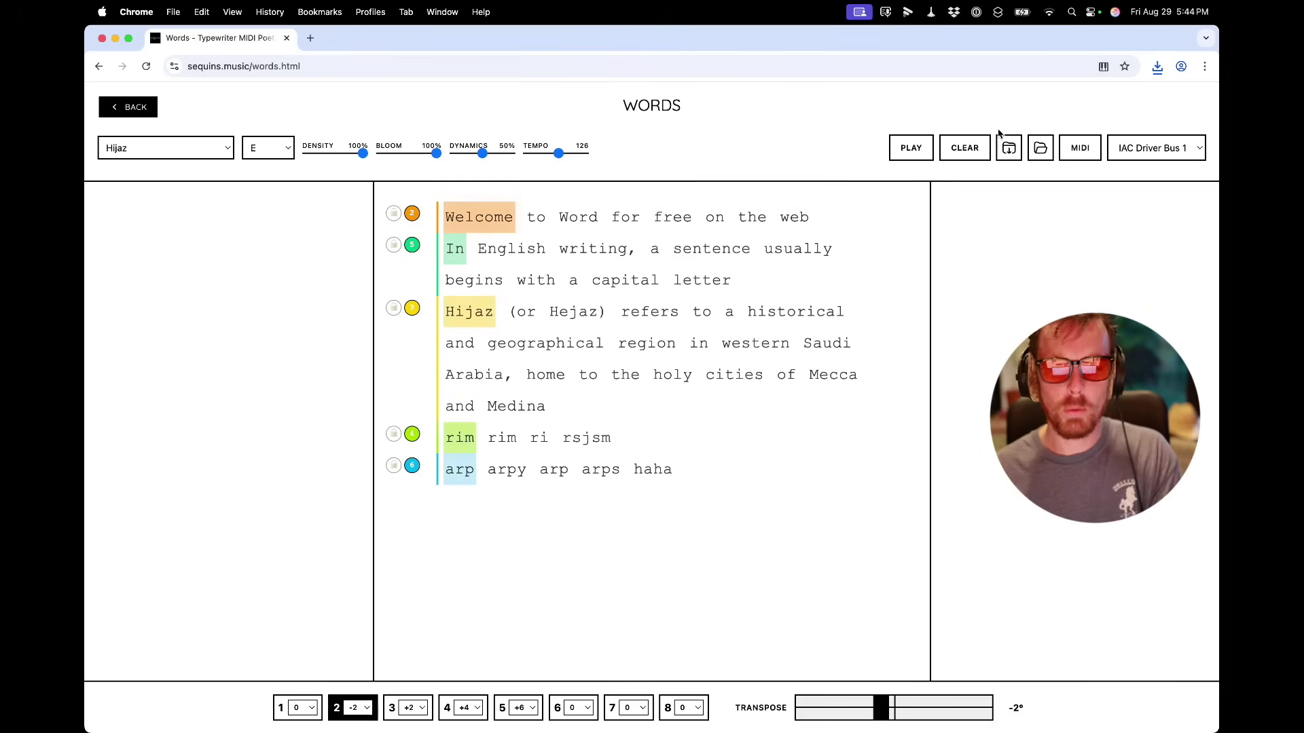
# Step: Clear and reload the Words page, and load the saved project hijaz-E-Hijaz.json from Downloads
pyautogui.click(973, 154)
pyautogui.press('super+r')
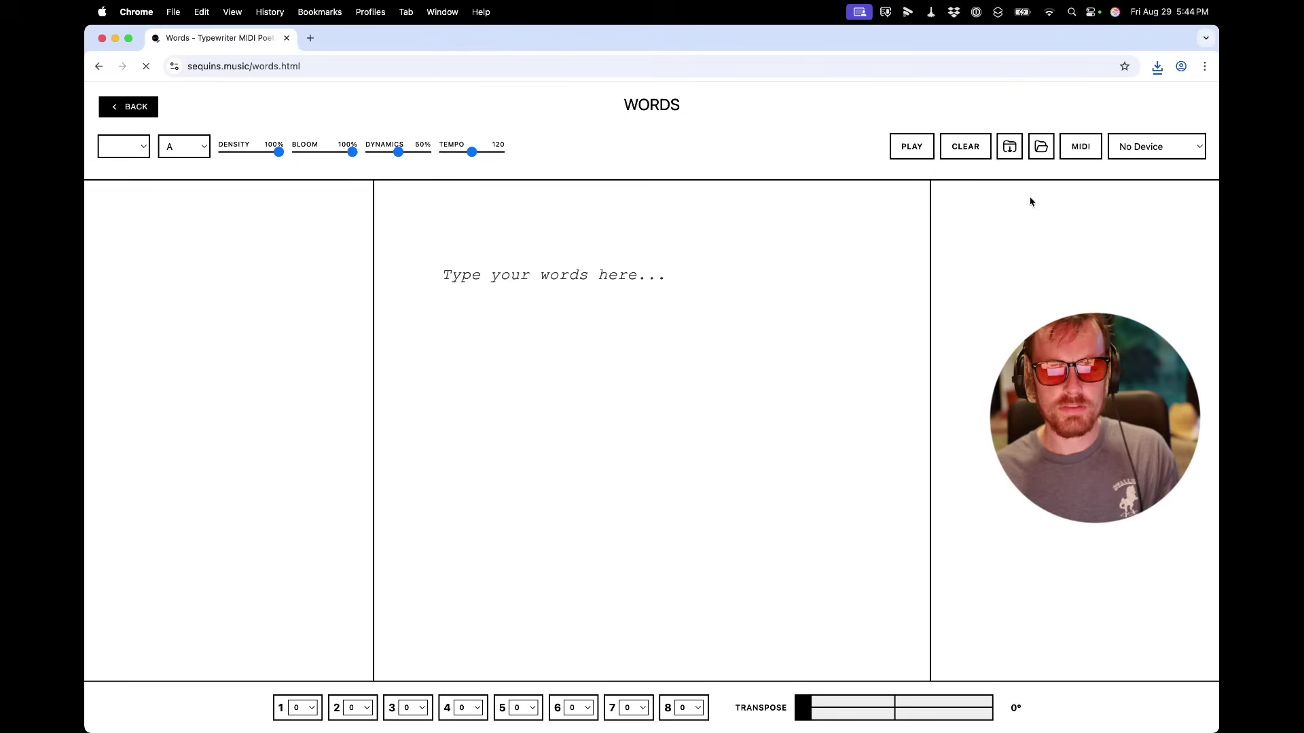
pyautogui.click(1041, 149)
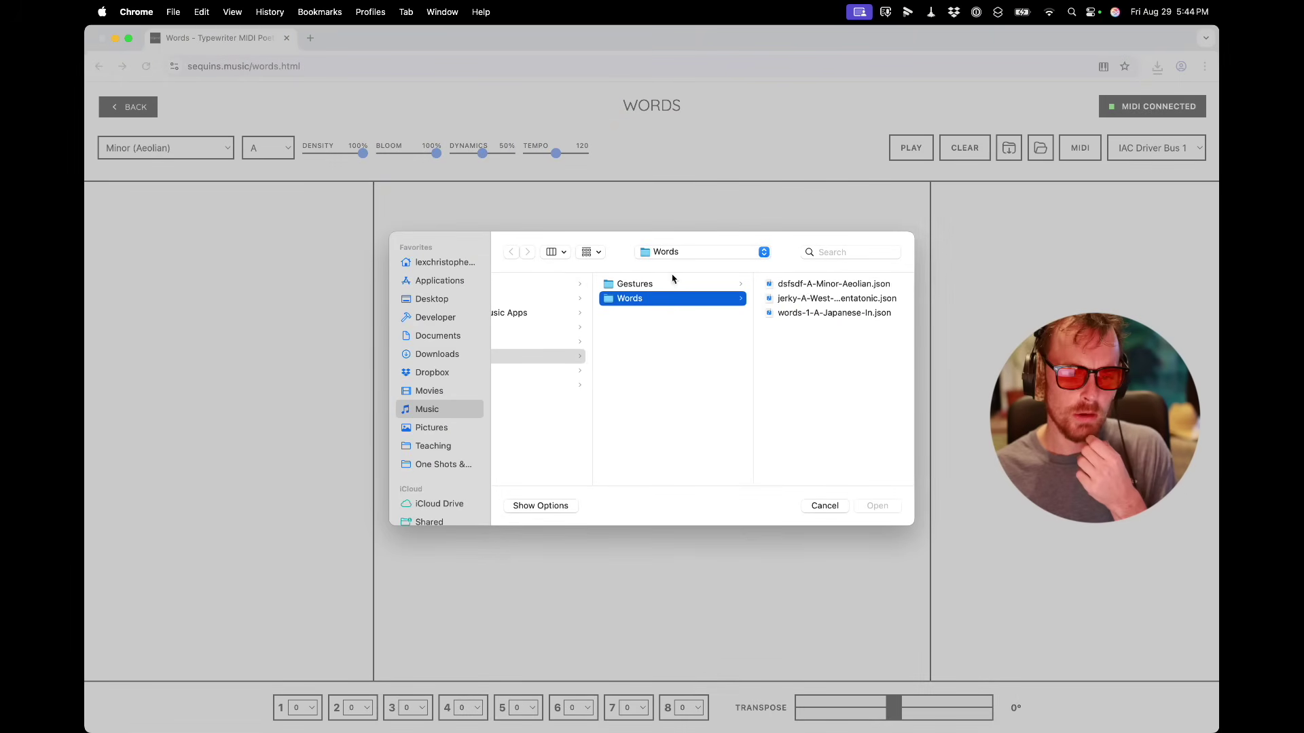
pyautogui.click(436, 354)
pyautogui.doubleClick(538, 283)
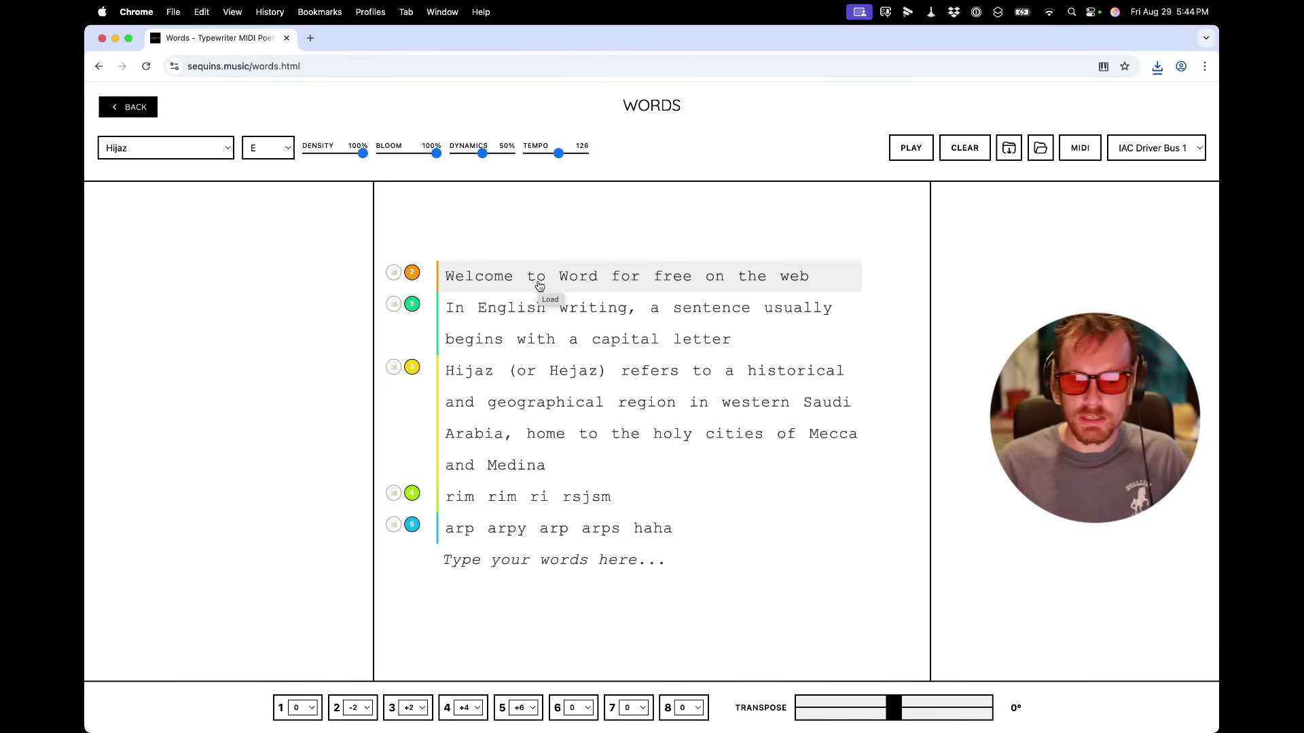
# Step: Clear the loaded lines from Words and set the scale to Scottish Pentatonic
pyautogui.click(964, 147)
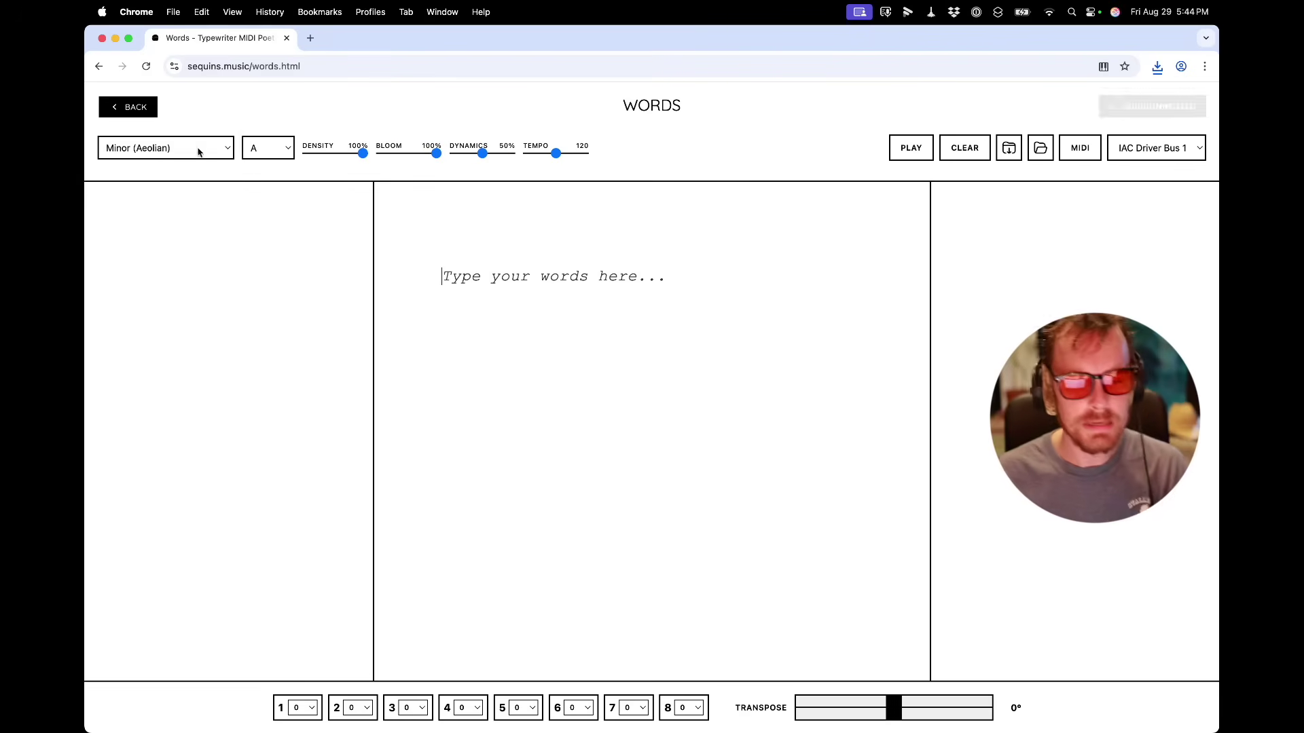
pyautogui.click(199, 151)
pyautogui.scroll(-10, 177, 407)
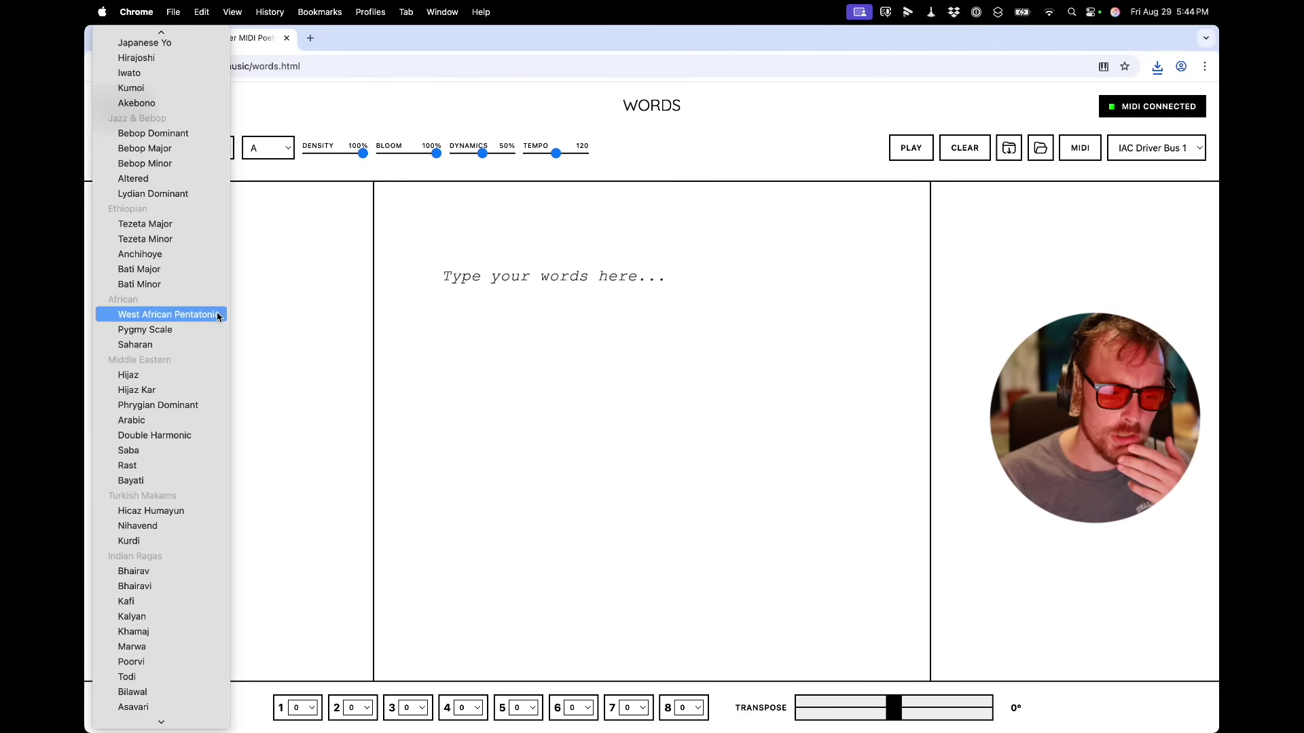
pyautogui.scroll(-8, 161, 516)
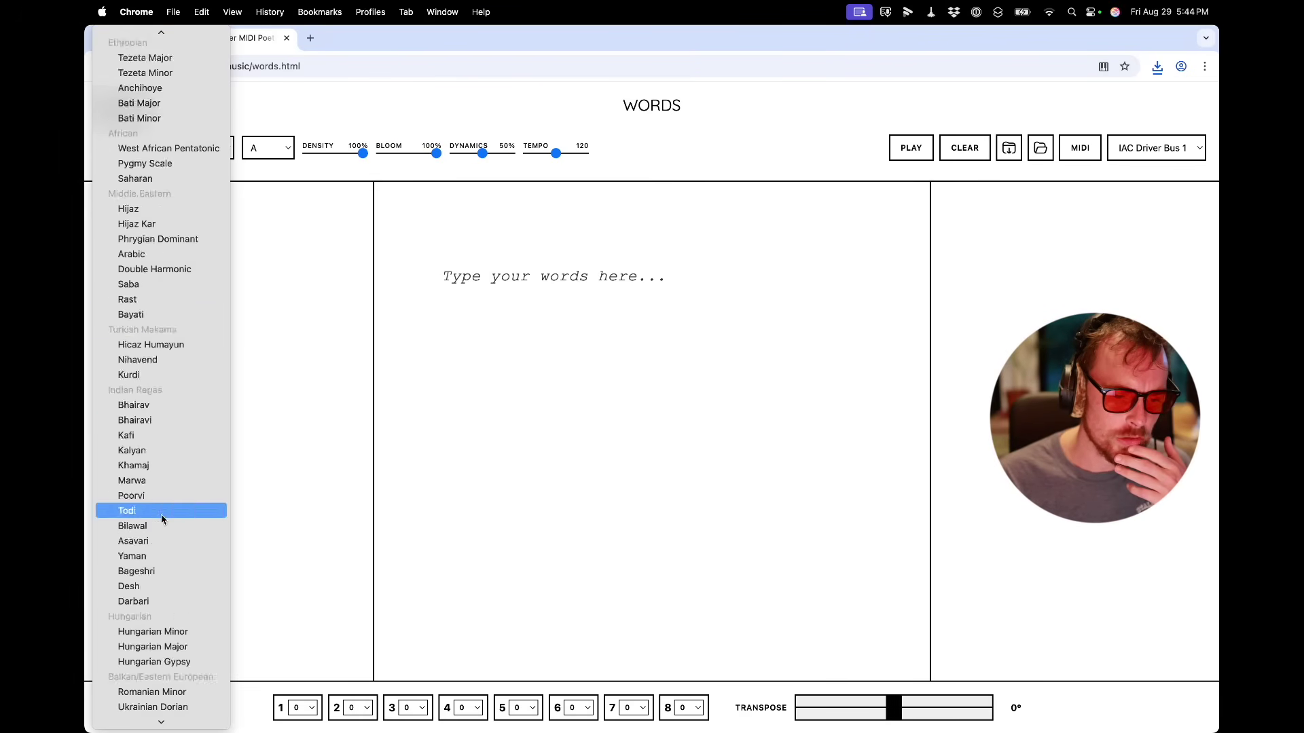
pyautogui.scroll(-13, 161, 519)
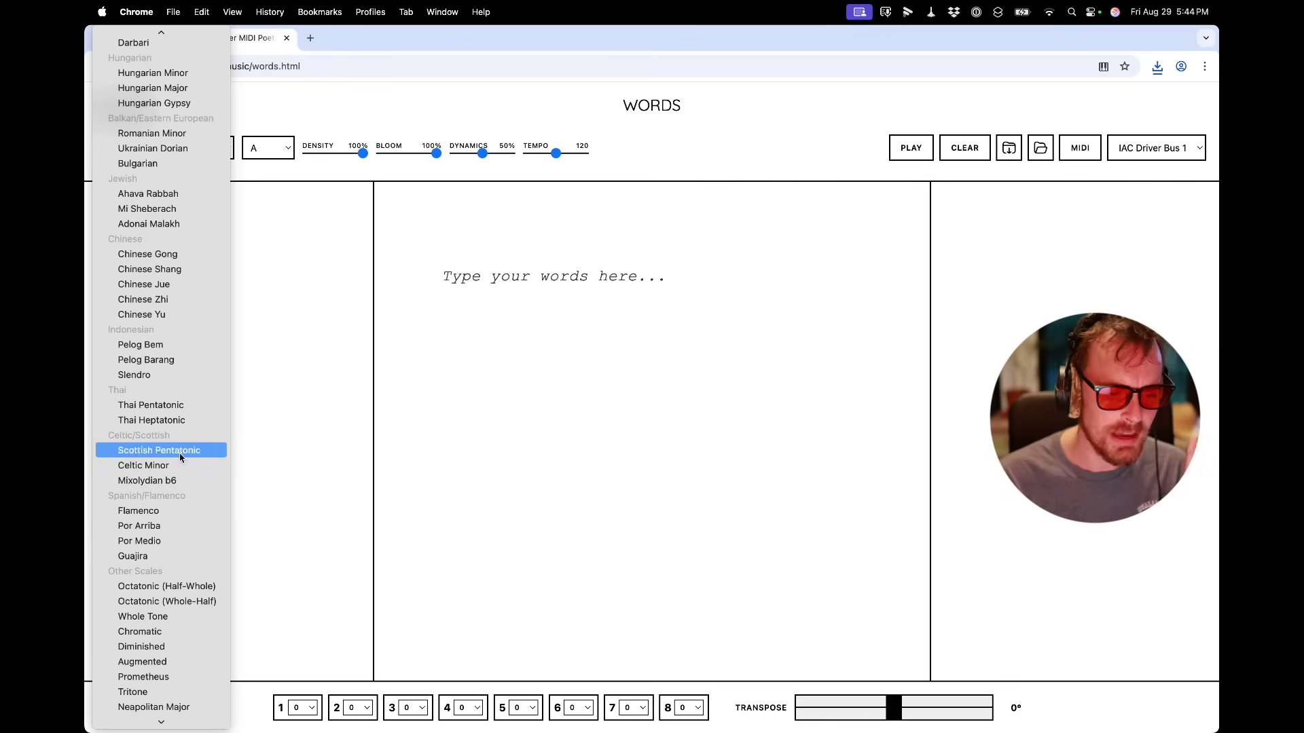
pyautogui.click(180, 456)
# Step: Start Words playback at a tempo of 60 and switch to Bitwig Studio
pyautogui.moveTo(553, 156); pyautogui.dragTo(530, 159)
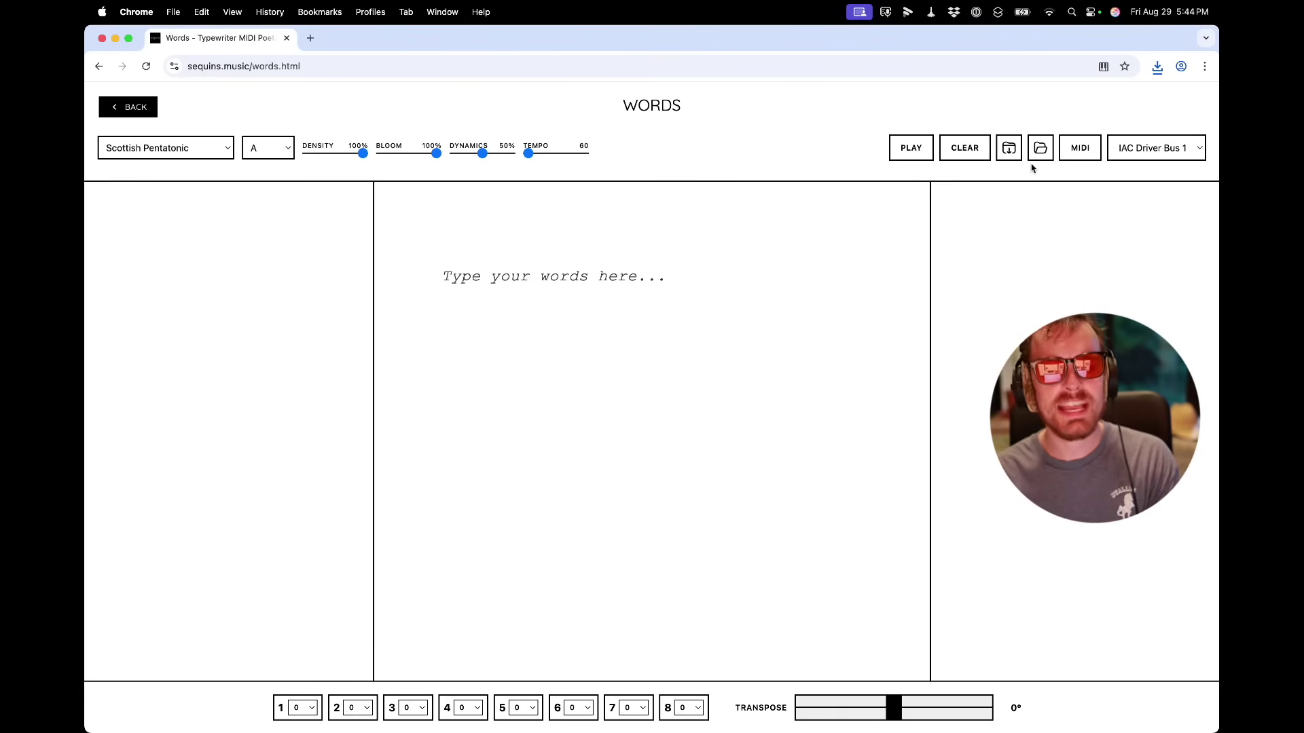
pyautogui.click(922, 151)
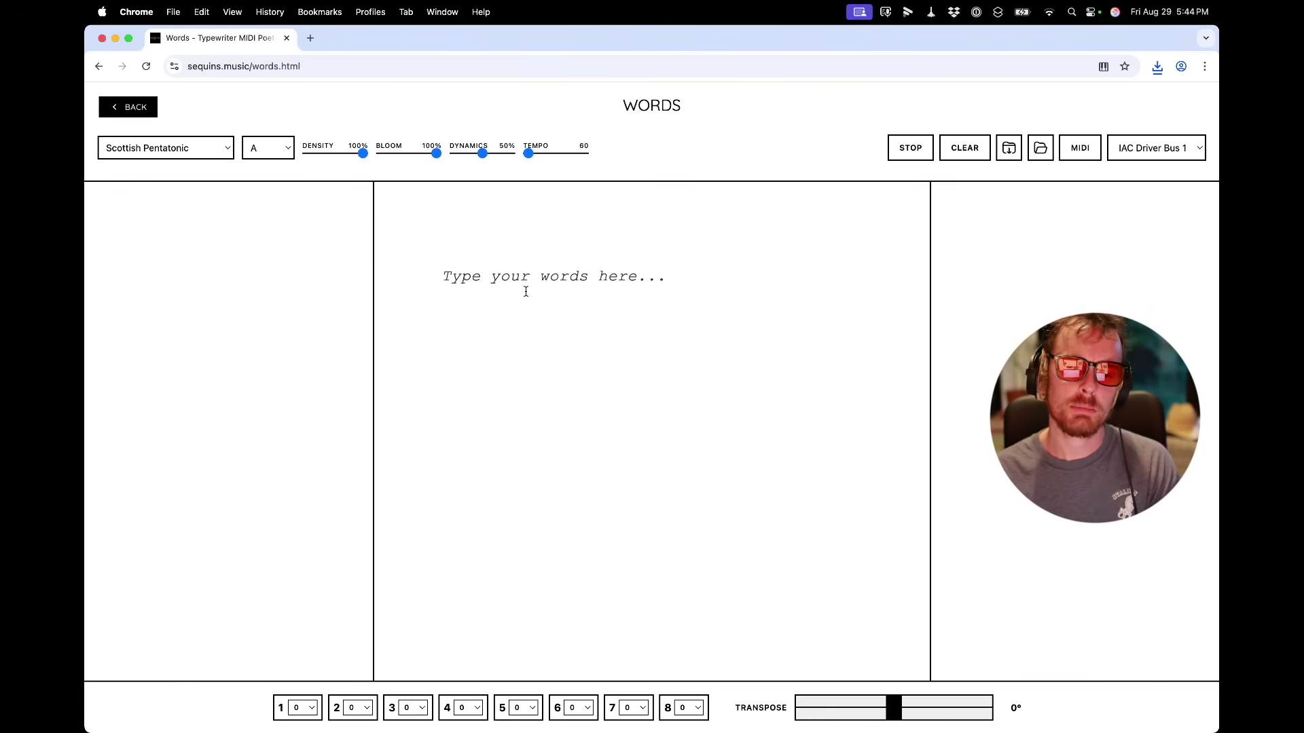
pyautogui.press('super+Tab')
pyautogui.press('super+Tab')
pyautogui.press('super+Tab')
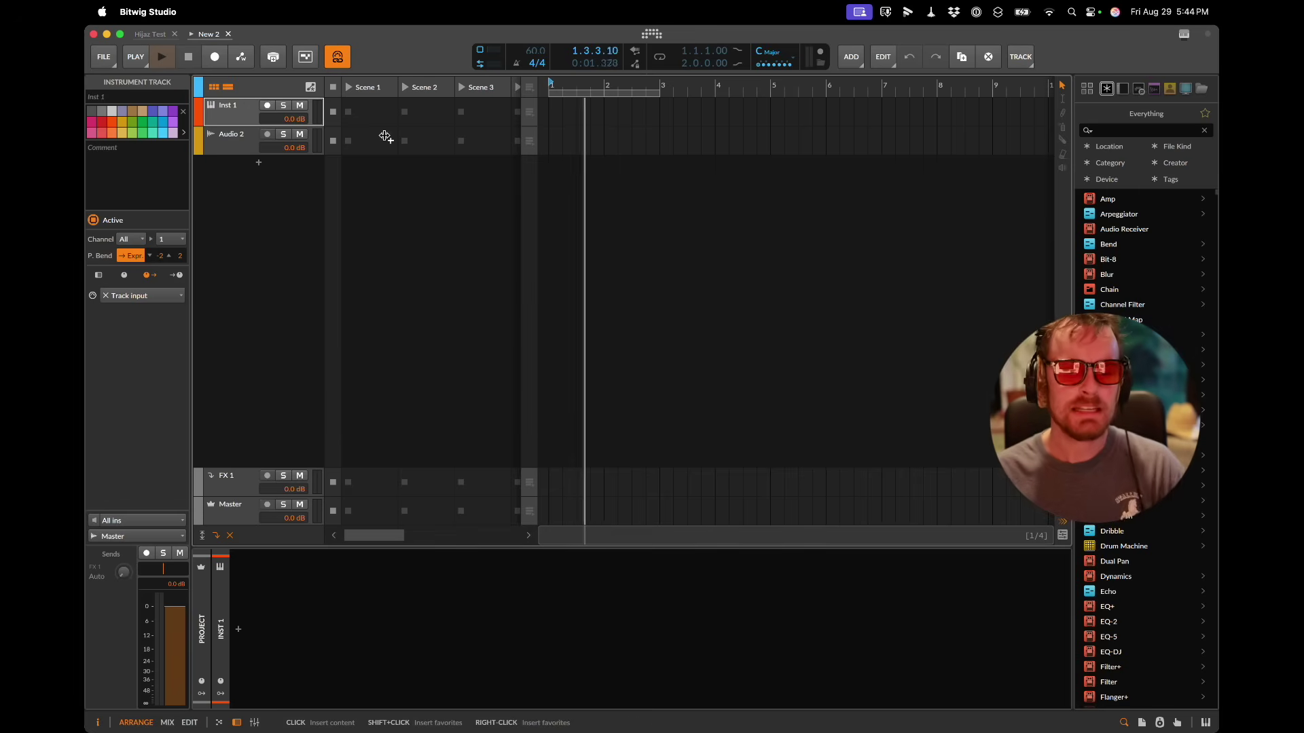
# Step: Add a Polymer synth to the Inst 1 track and set its ADSR release to about 1.60 s
pyautogui.click(239, 630)
pyautogui.press('Down')
pyautogui.press('Down')
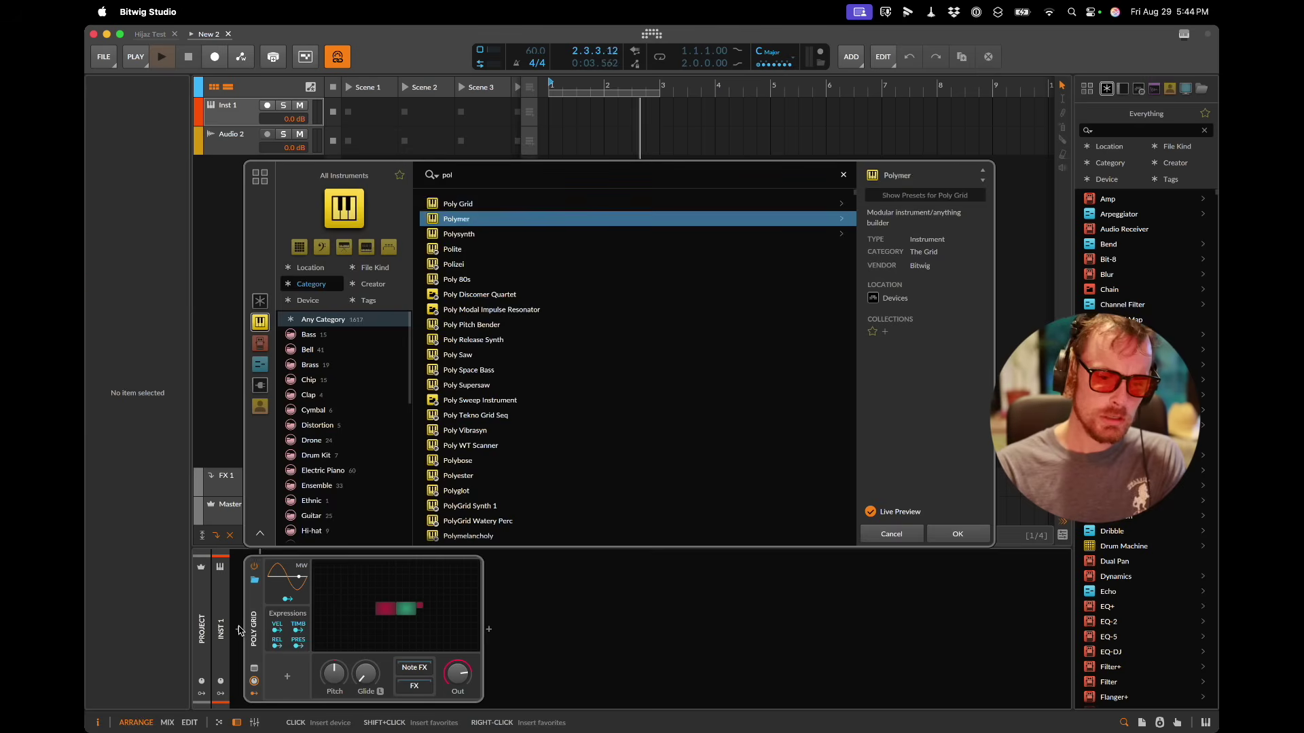
pyautogui.press('Return')
pyautogui.moveTo(616, 631); pyautogui.dragTo(672, 633)
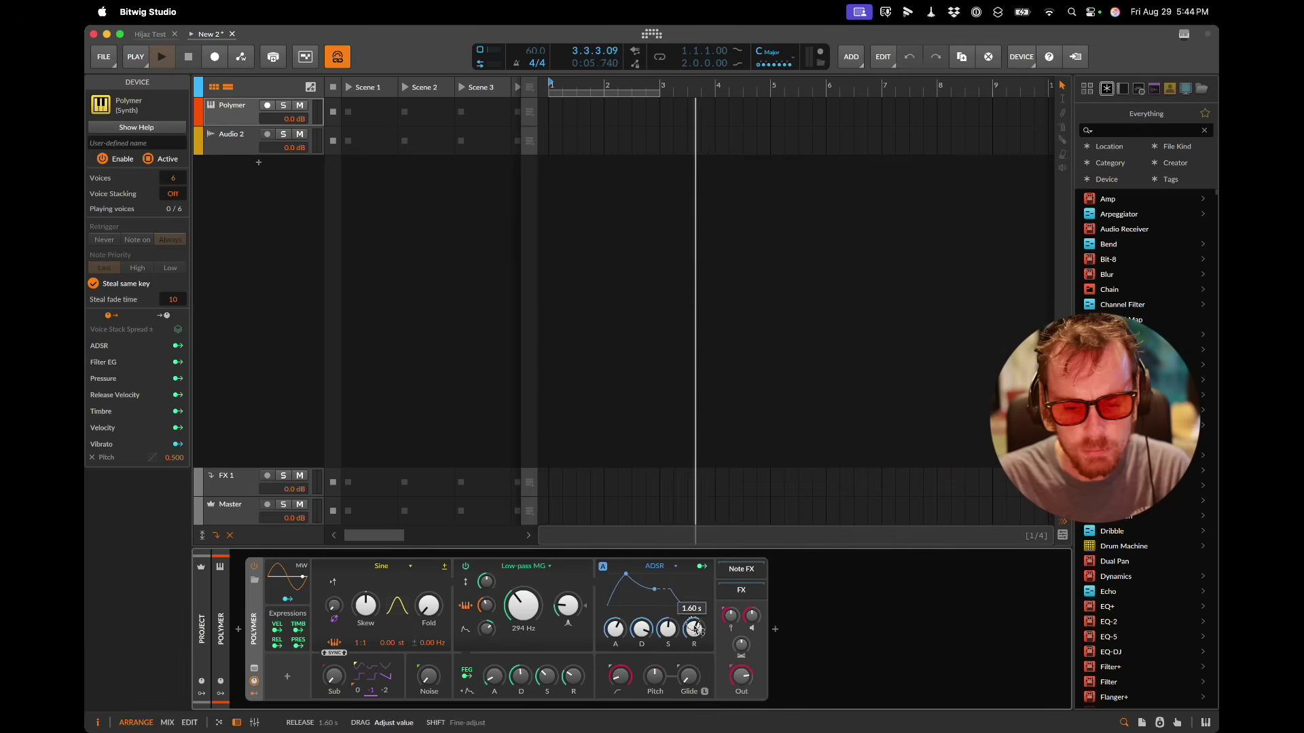
# Step: Add a Reverb device after Polymer in the track's device chain
pyautogui.click(774, 628)
pyautogui.write('rev')
pyautogui.press('Return')
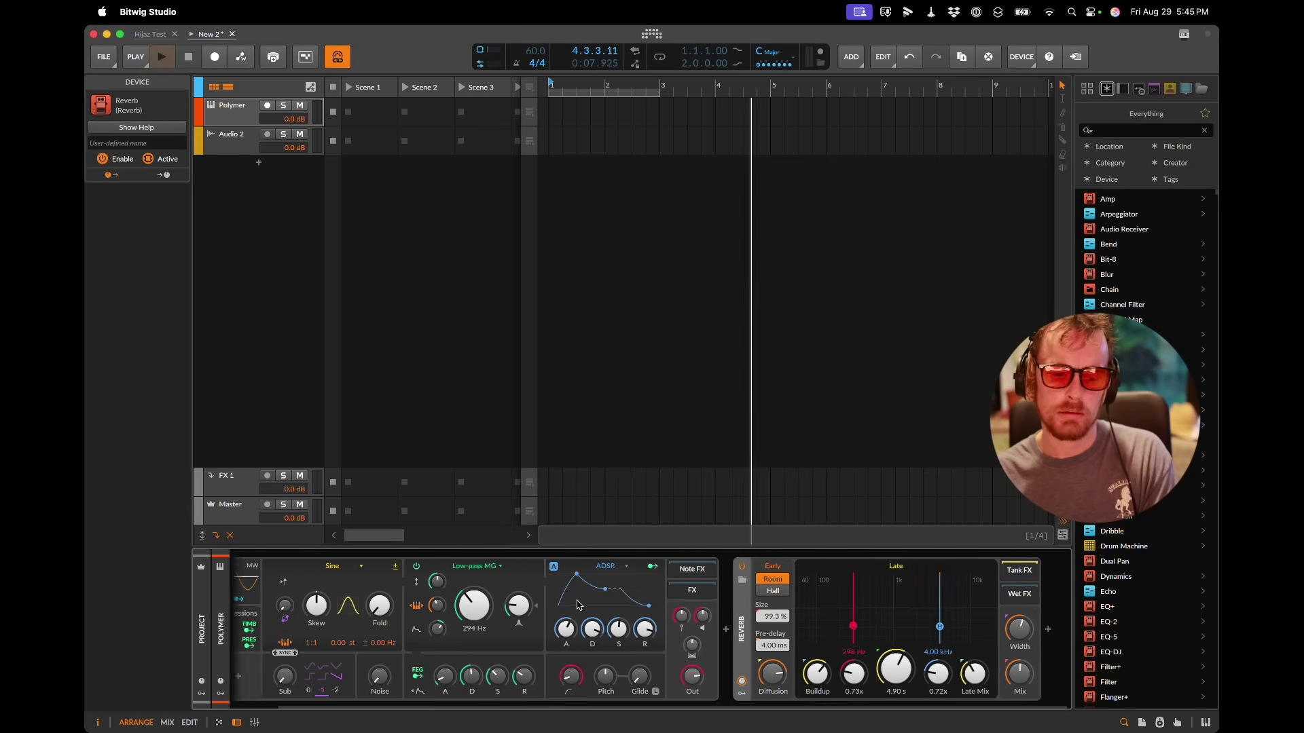
# Step: Set Polymer's voice count to 9 and turn off Steal same key
pyautogui.click(254, 628)
pyautogui.moveTo(174, 178); pyautogui.dragTo(173, 163)
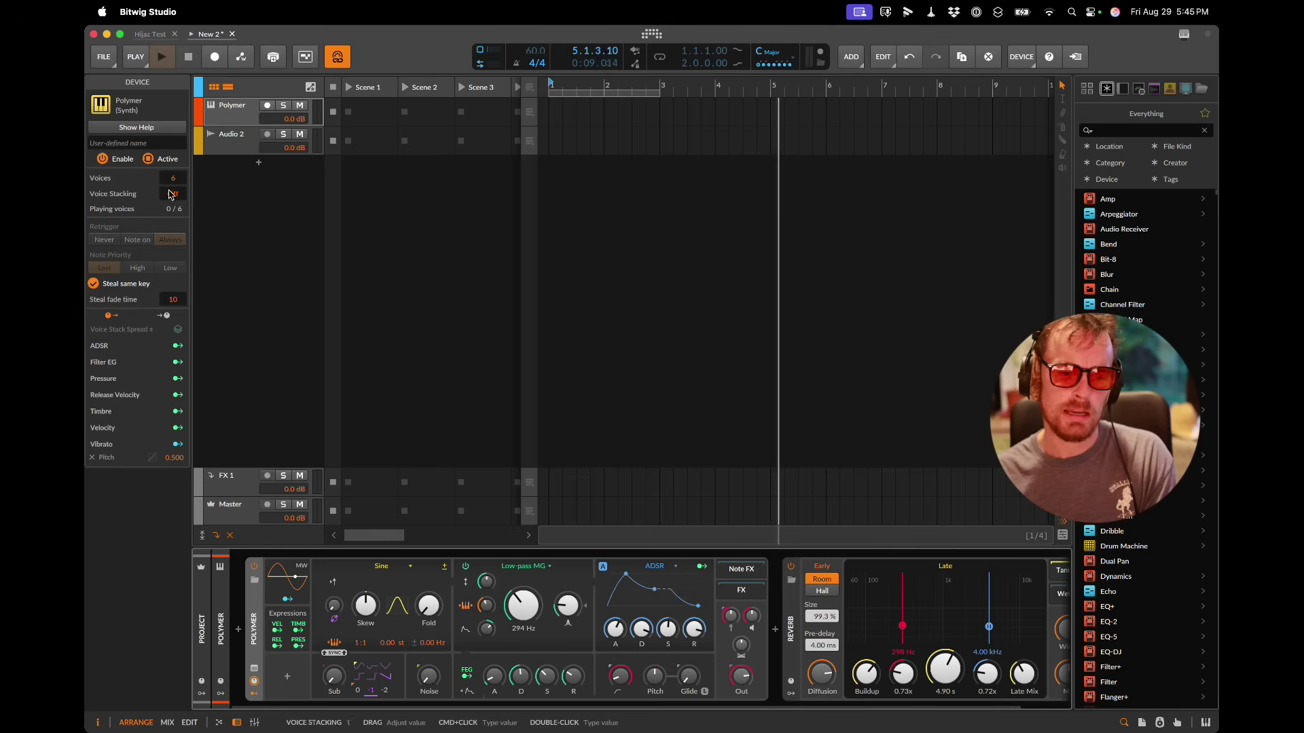
pyautogui.click(93, 284)
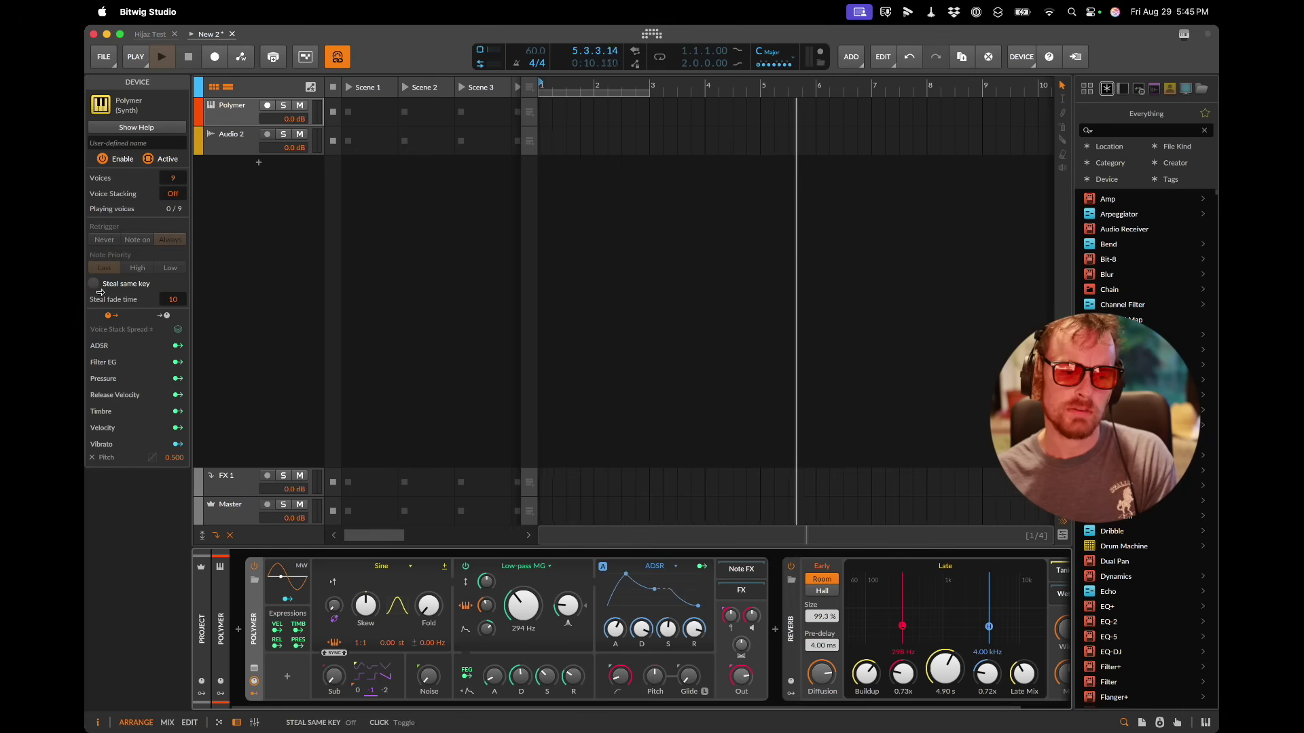
# Step: Return to Words in Chrome and begin the first line with "Byriani Eno"
pyautogui.press('super+Tab')
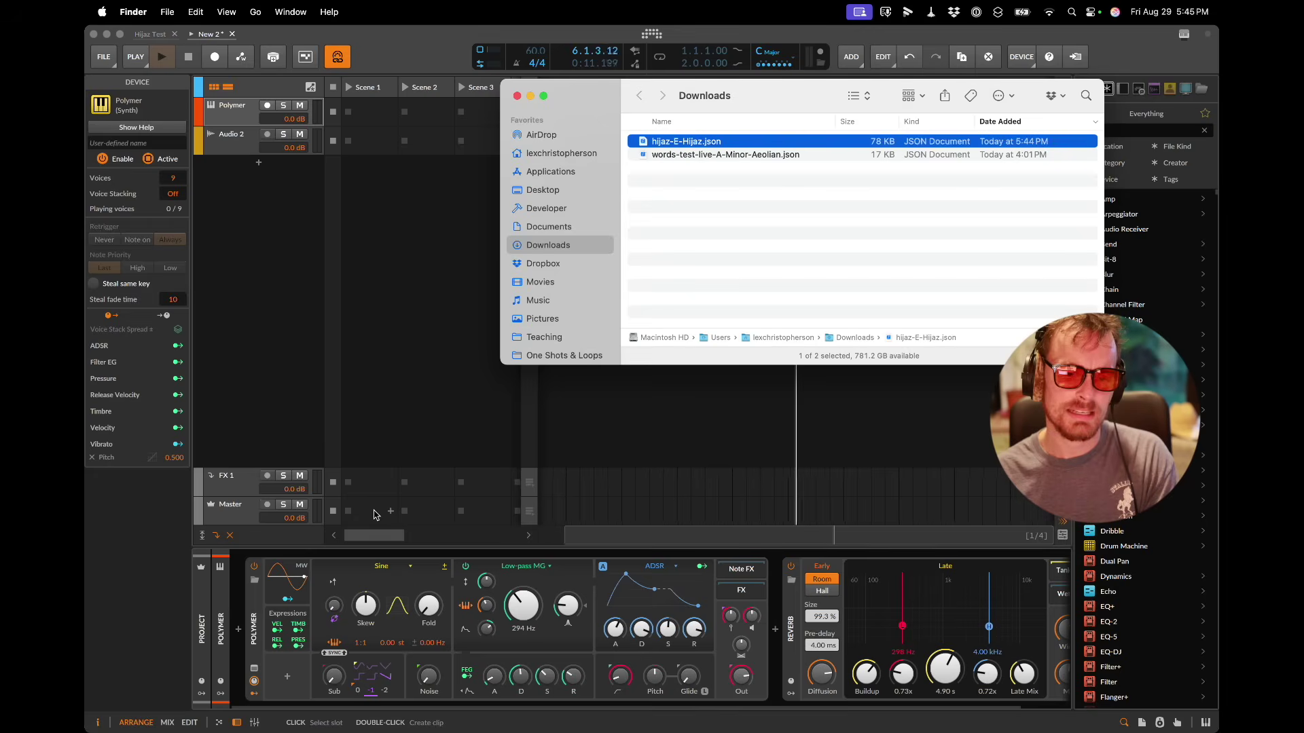
pyautogui.press('super+Tab')
pyautogui.press('super+Tab')
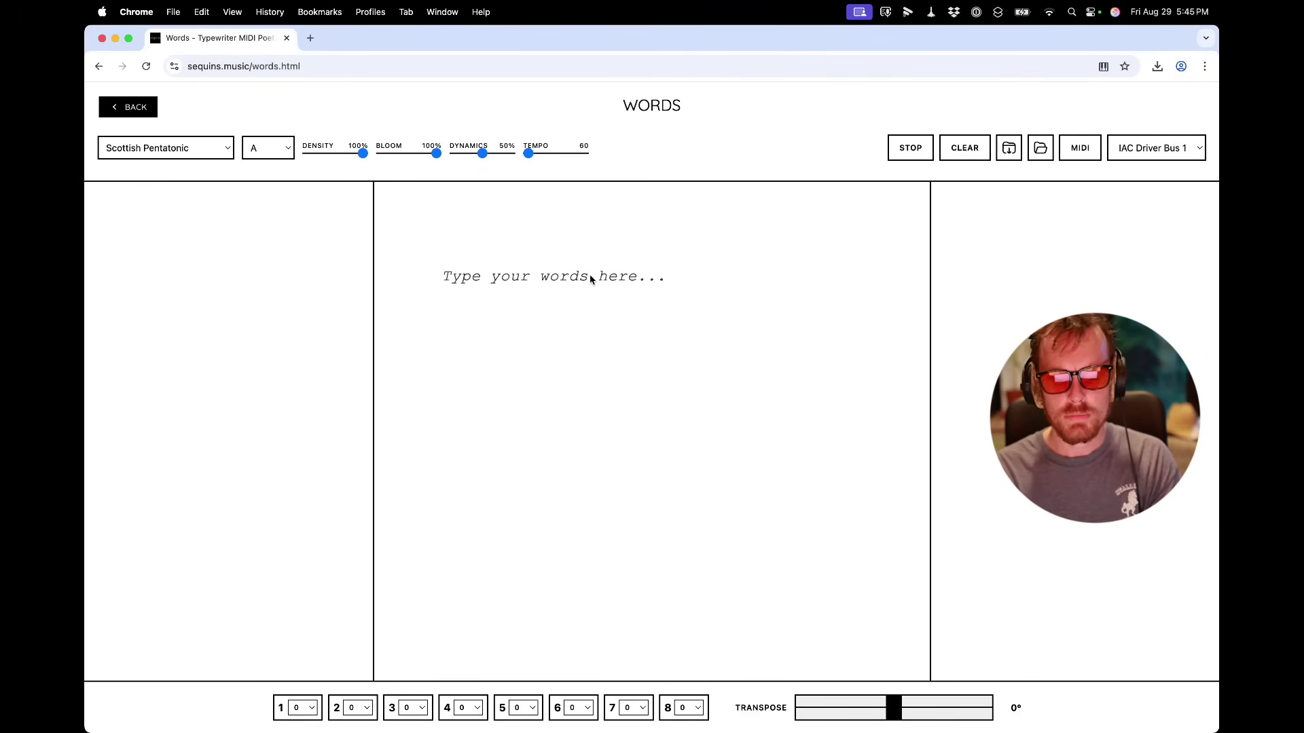
pyautogui.write('Bird')
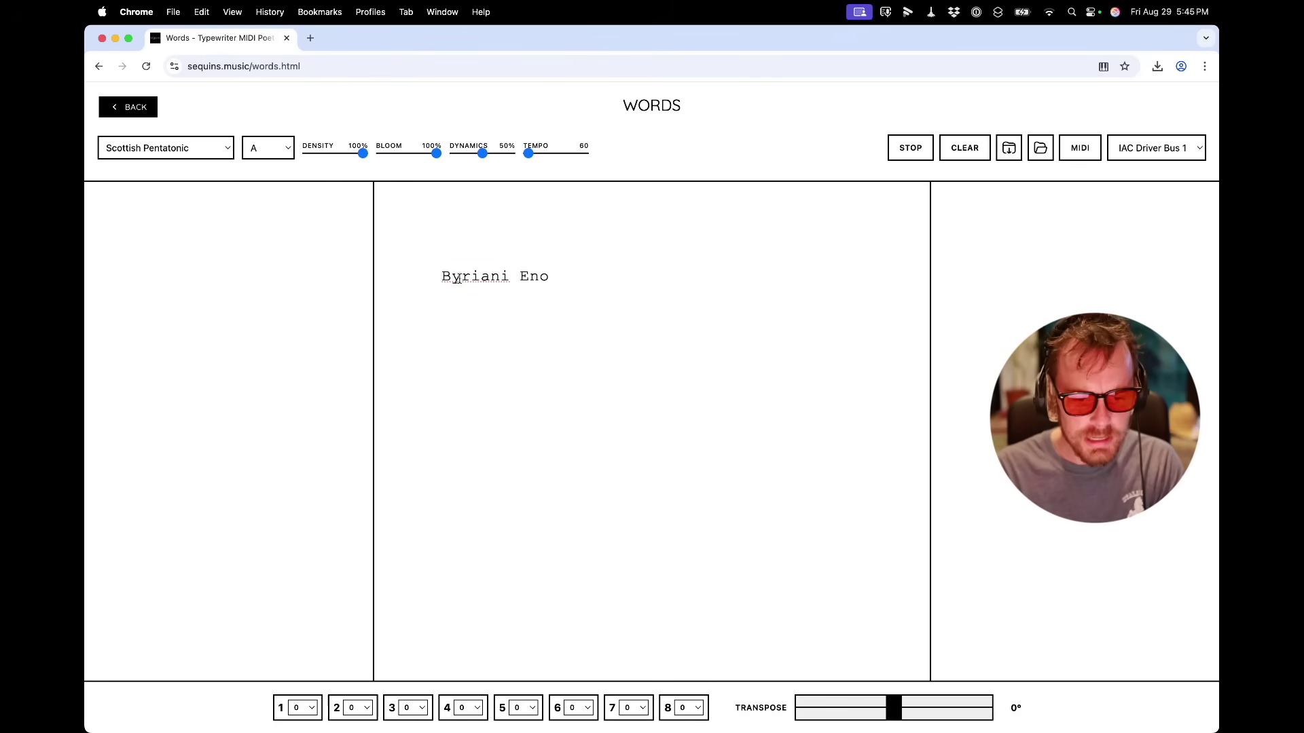
# Step: Check the spelling of "Byriani" on Google and correct the word to "Biryani" in the Words line
pyautogui.doubleClick(457, 279)
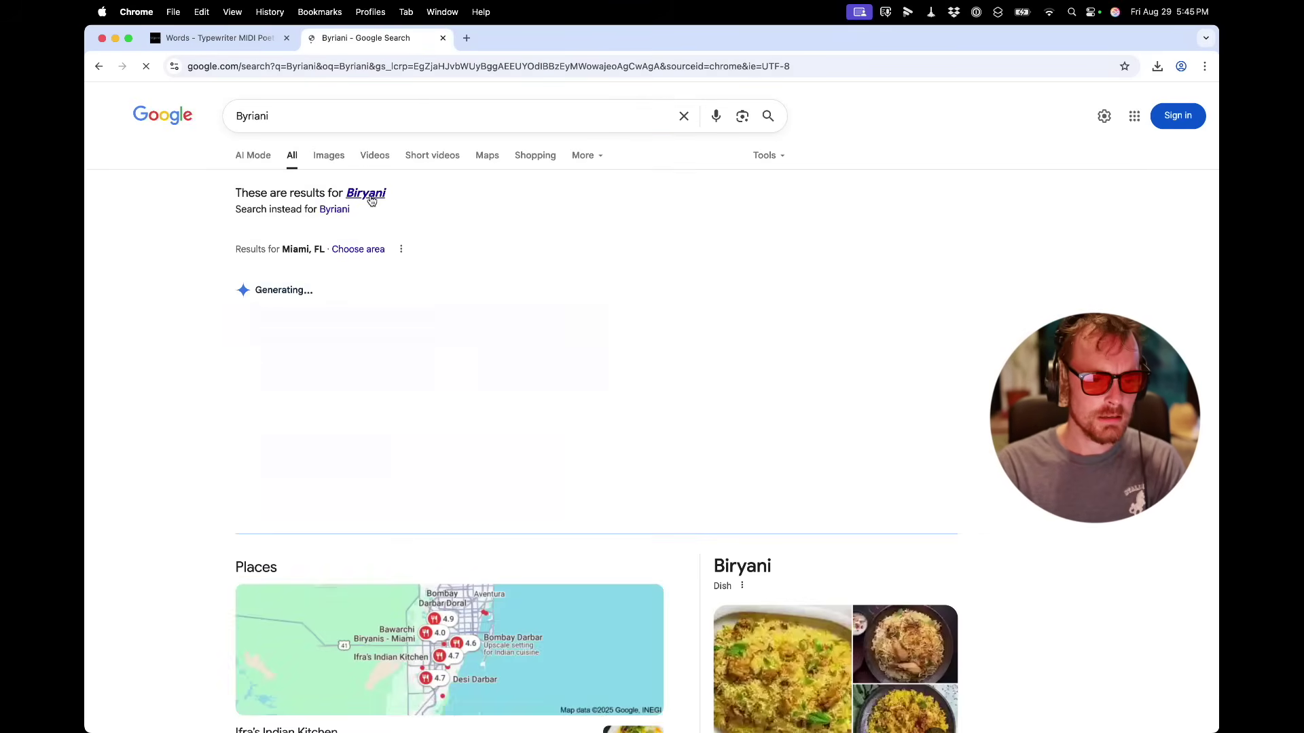
pyautogui.press('super+w')
pyautogui.press('BackSpace')
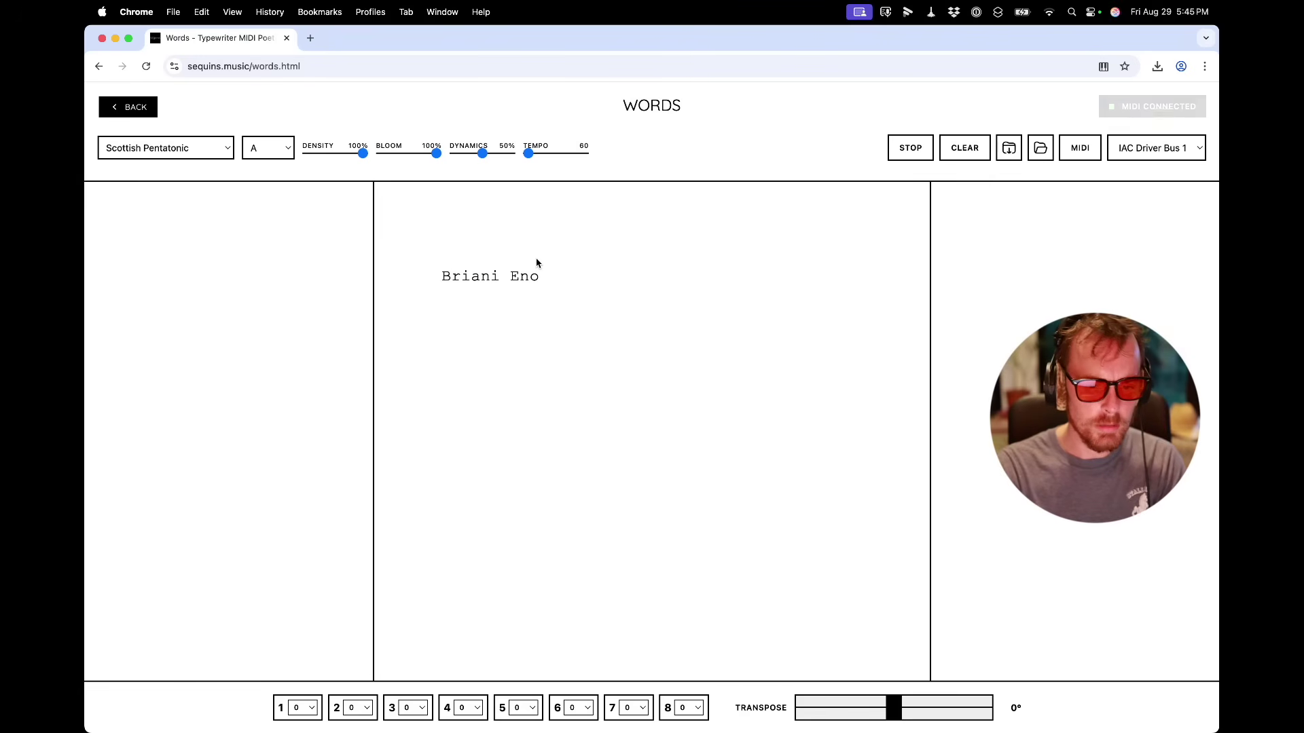
pyautogui.write('i')
pyautogui.press('Delete')
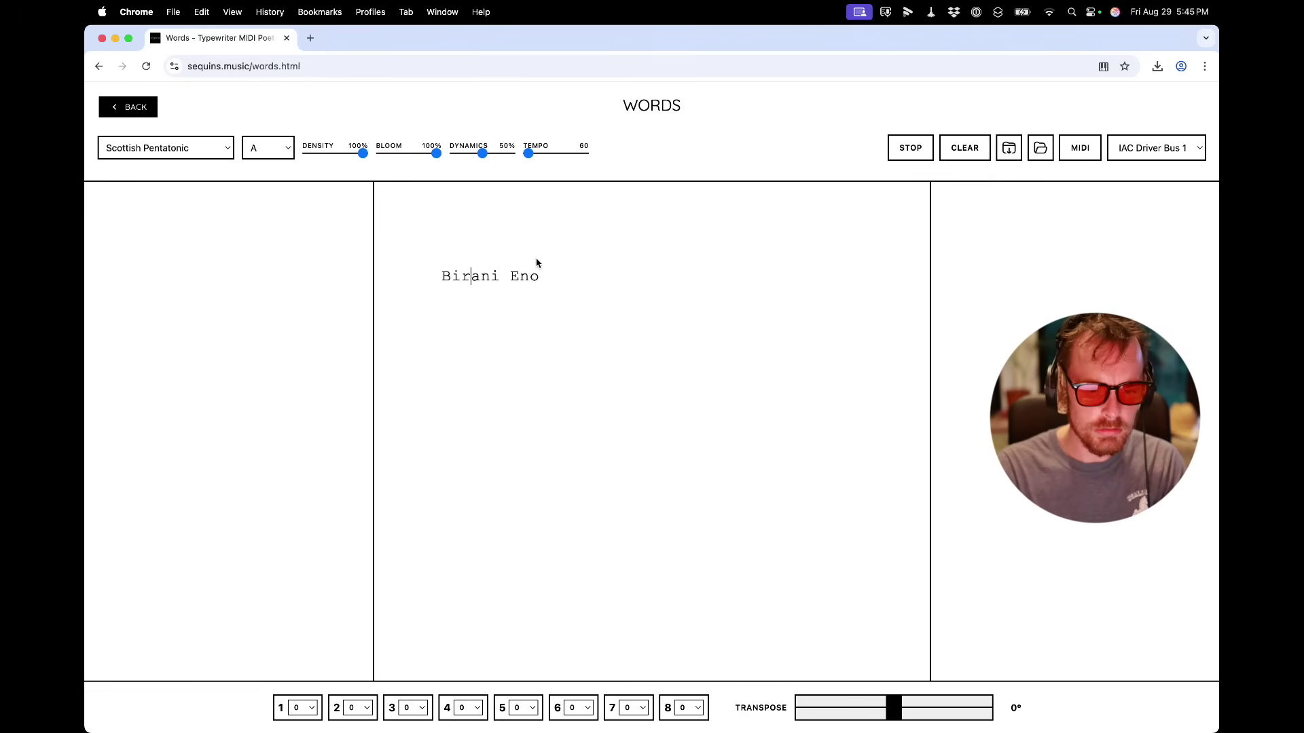
pyautogui.press('super+shift+t')
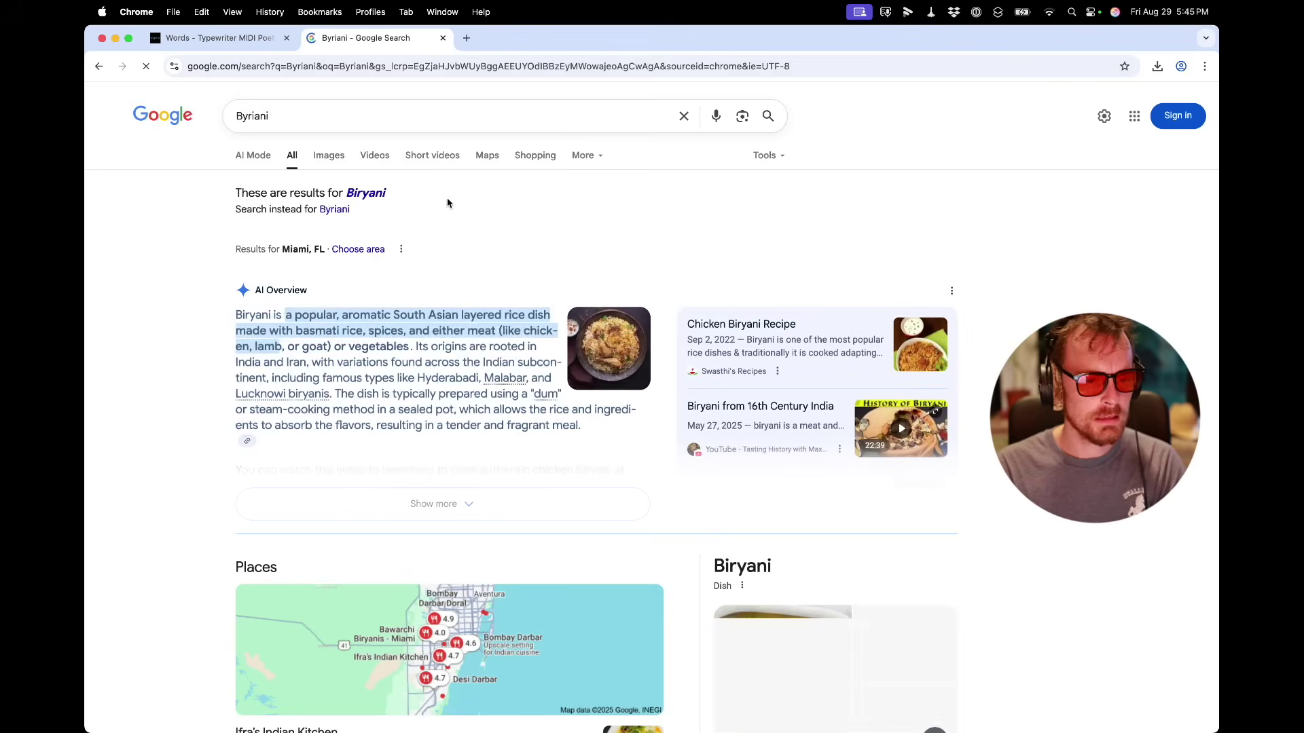
pyautogui.moveTo(387, 194); pyautogui.dragTo(347, 197)
pyautogui.press('super+c')
pyautogui.press('super+w')
pyautogui.write('yani Eno')
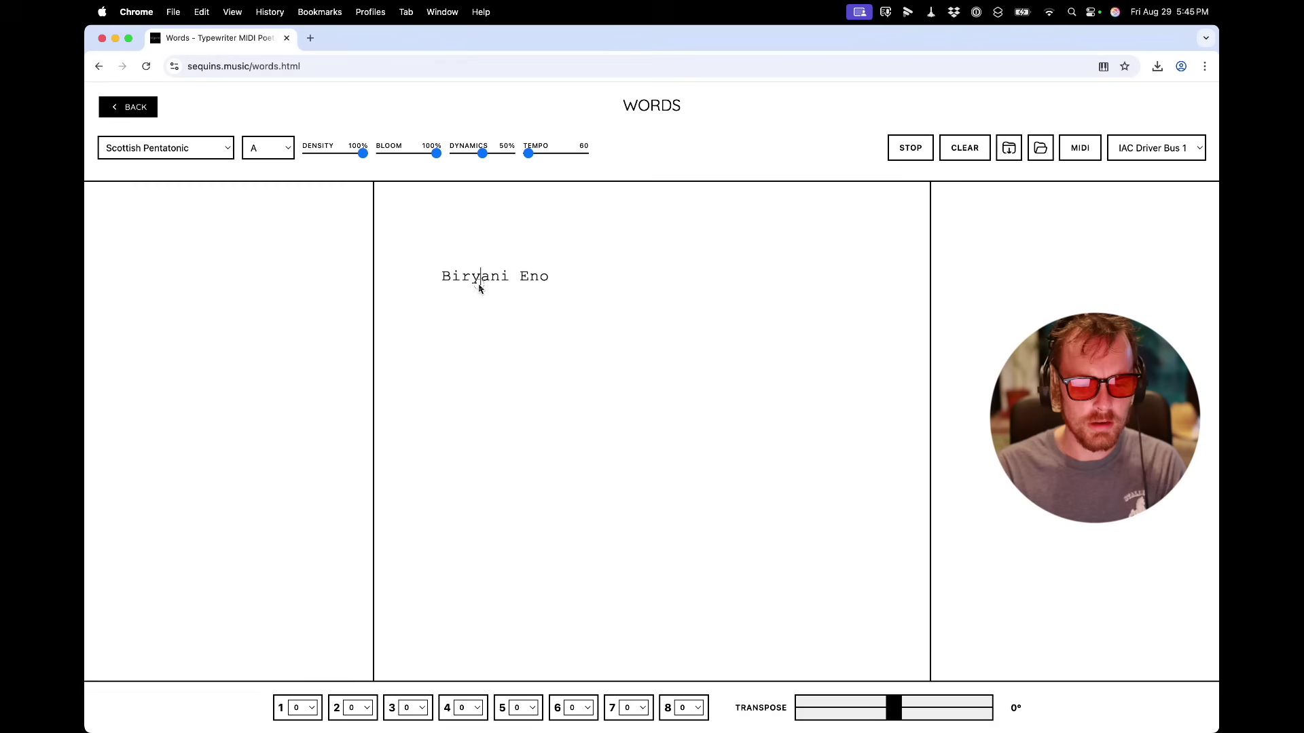
# Step: Complete the line as "Biryani Eno invented ambient music" and submit it
pyautogui.click(598, 285)
pyautogui.write('i')
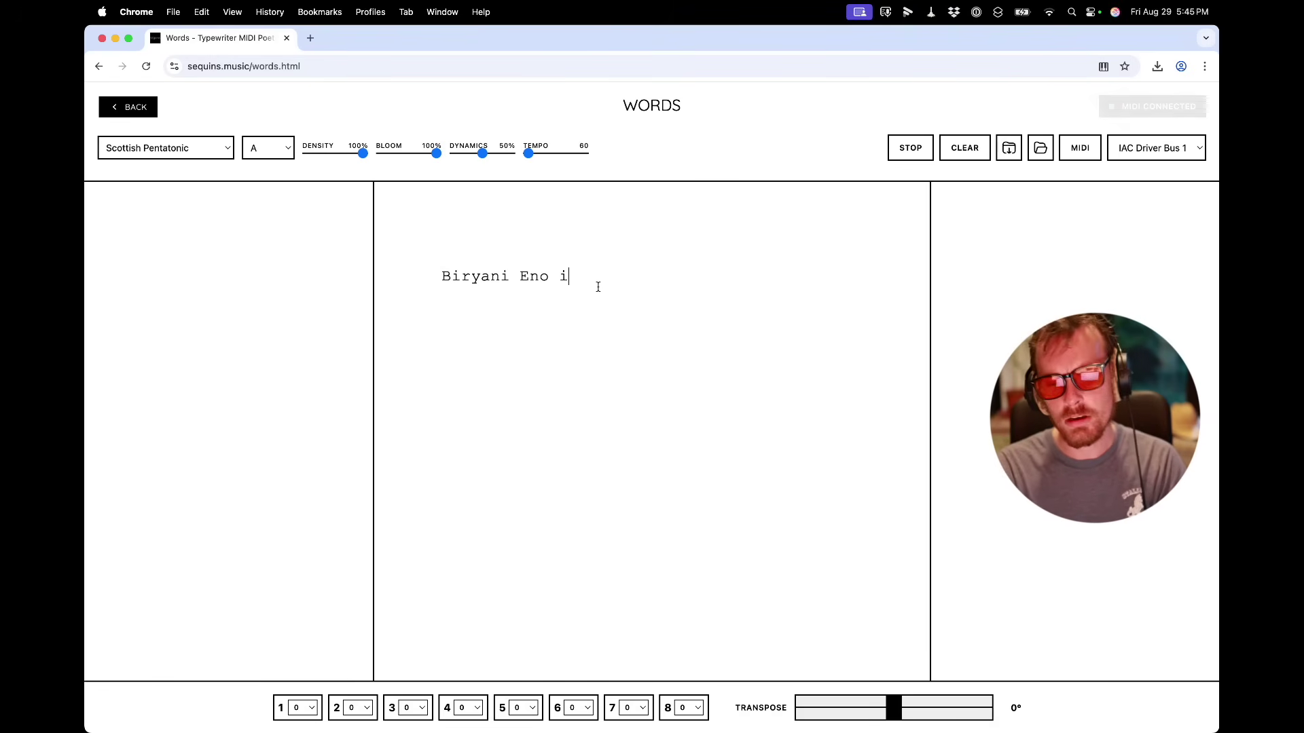
pyautogui.write('nvented ambient m')
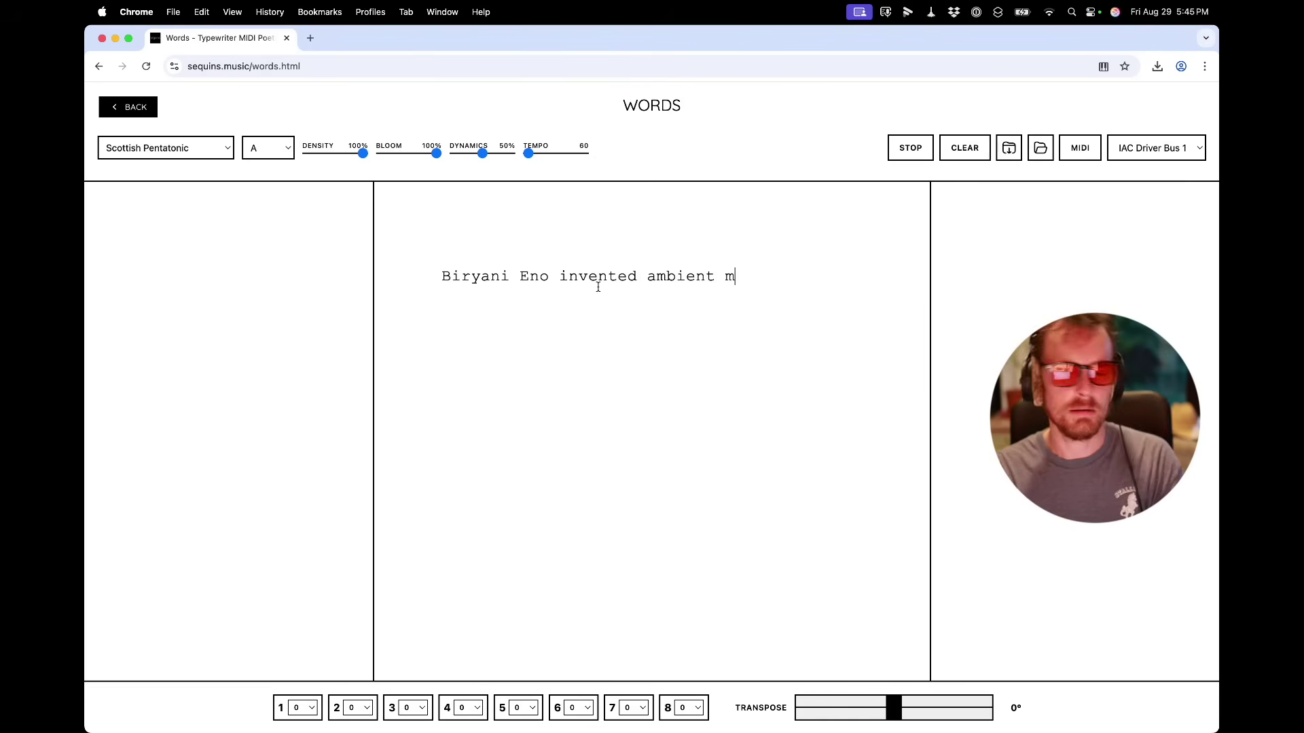
pyautogui.write('usic')
pyautogui.press('Return')
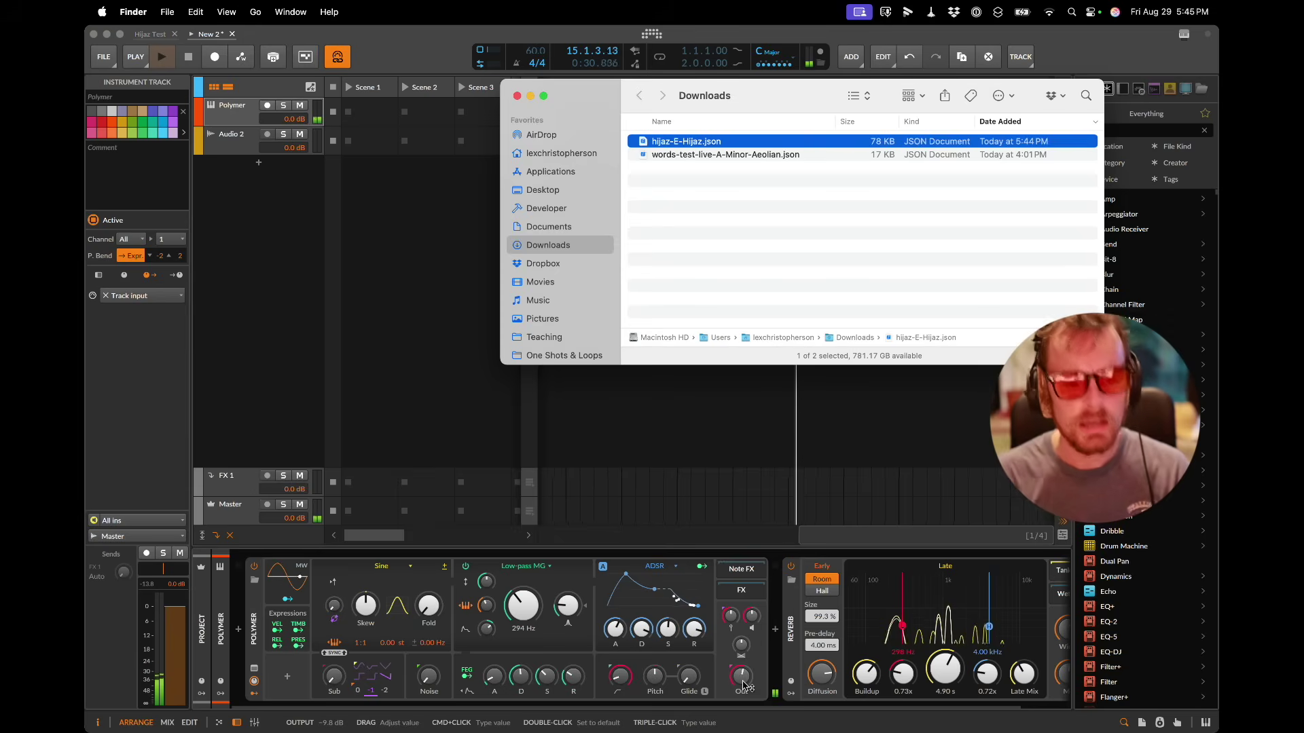
# Step: Return to Words and try densities of 0%, 21% and 37% on the playing line before restoring 100%
pyautogui.press('super+Tab')
pyautogui.press('super+Tab')
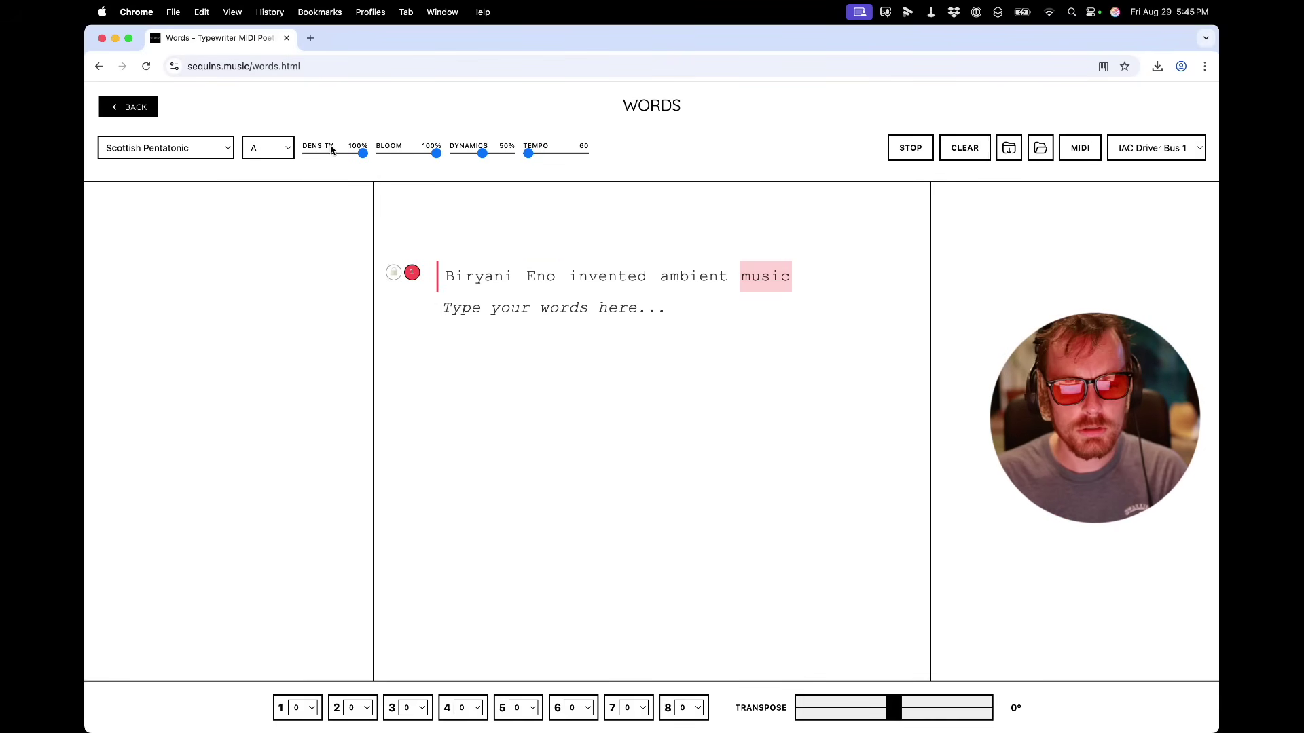
pyautogui.moveTo(363, 153); pyautogui.dragTo(197, 149)
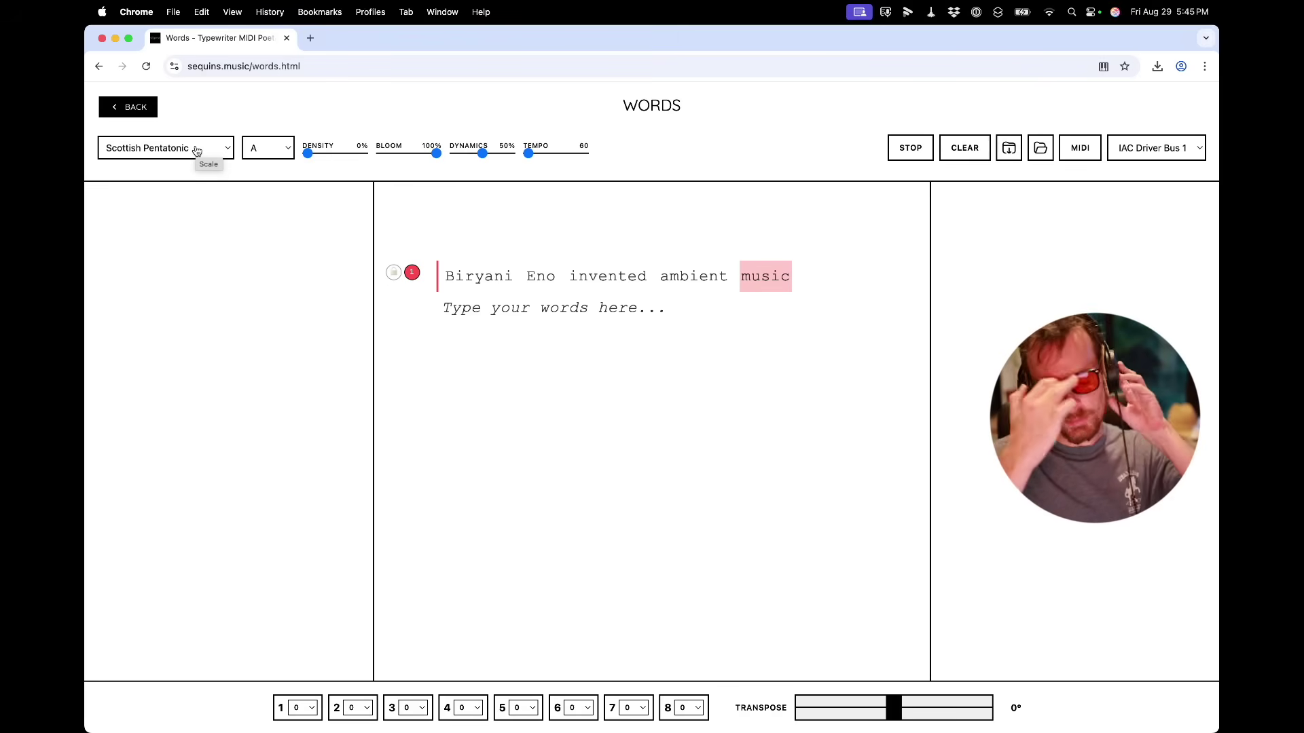
pyautogui.moveTo(308, 153); pyautogui.dragTo(317, 156)
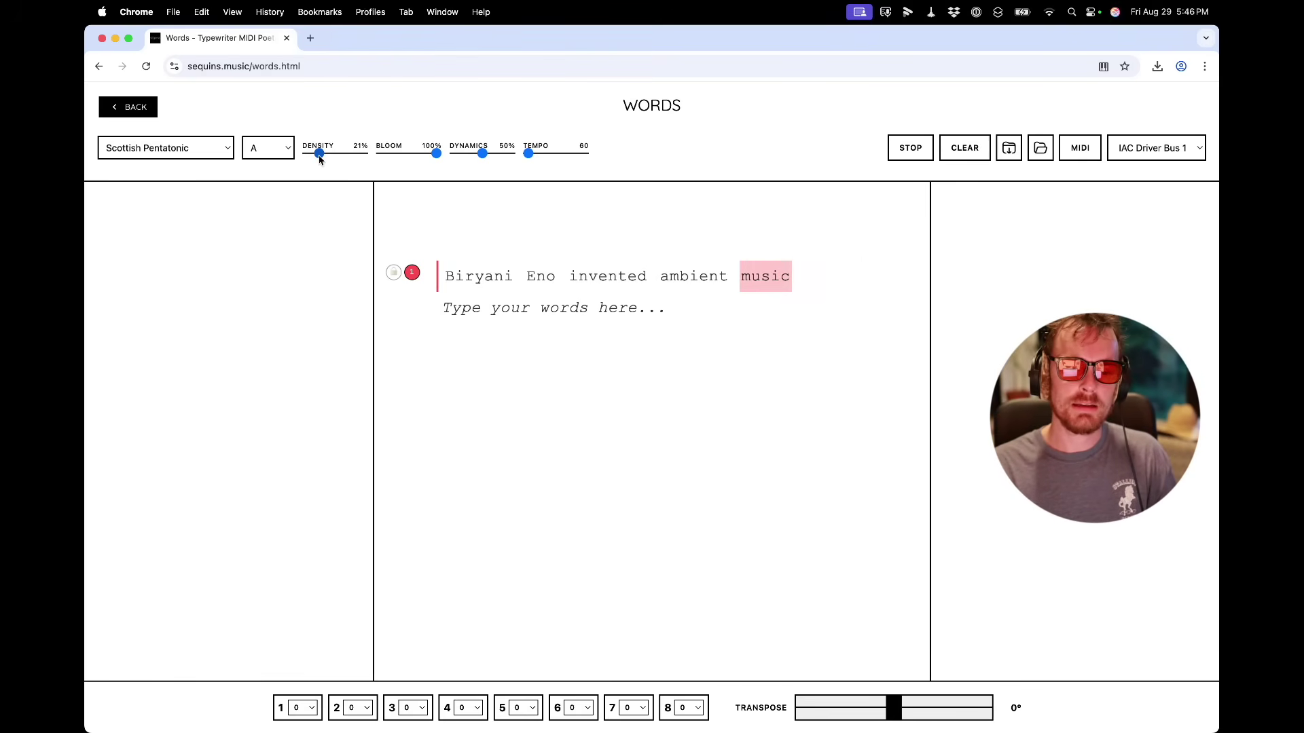
pyautogui.moveTo(319, 160); pyautogui.dragTo(328, 160)
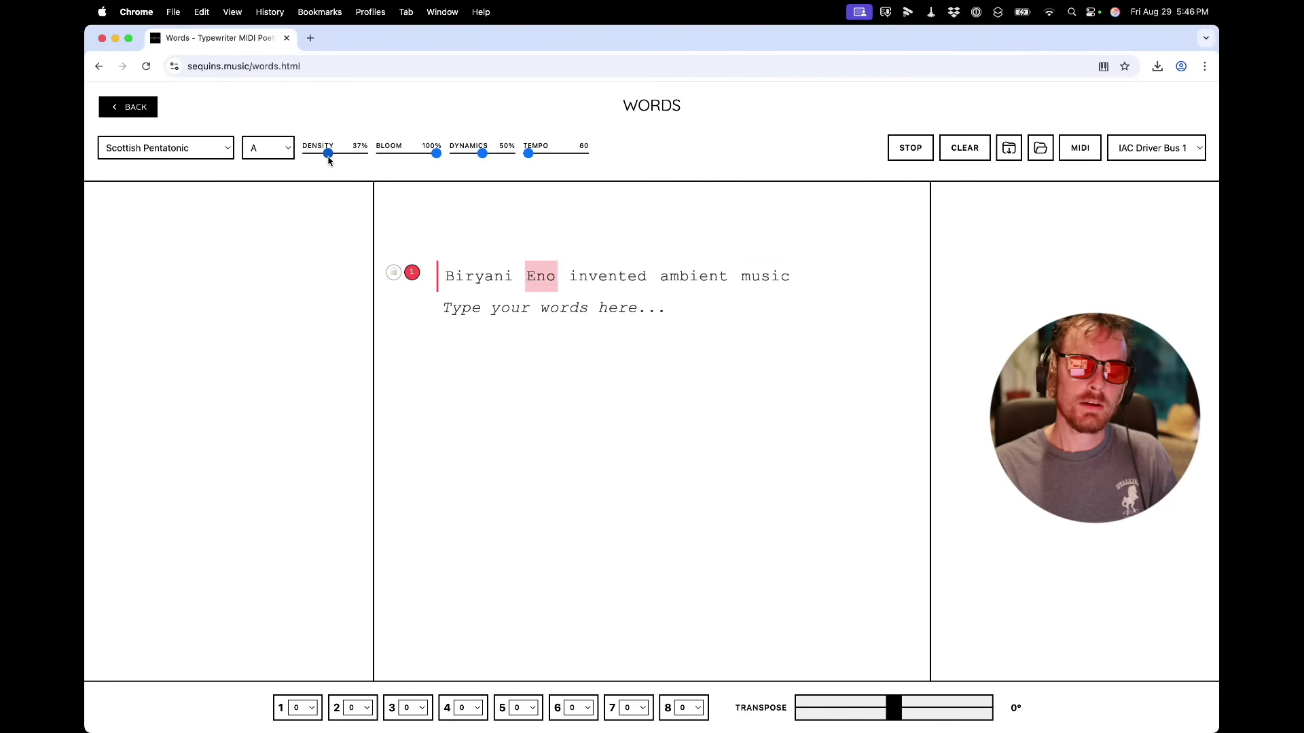
pyautogui.moveTo(338, 158); pyautogui.dragTo(370, 156)
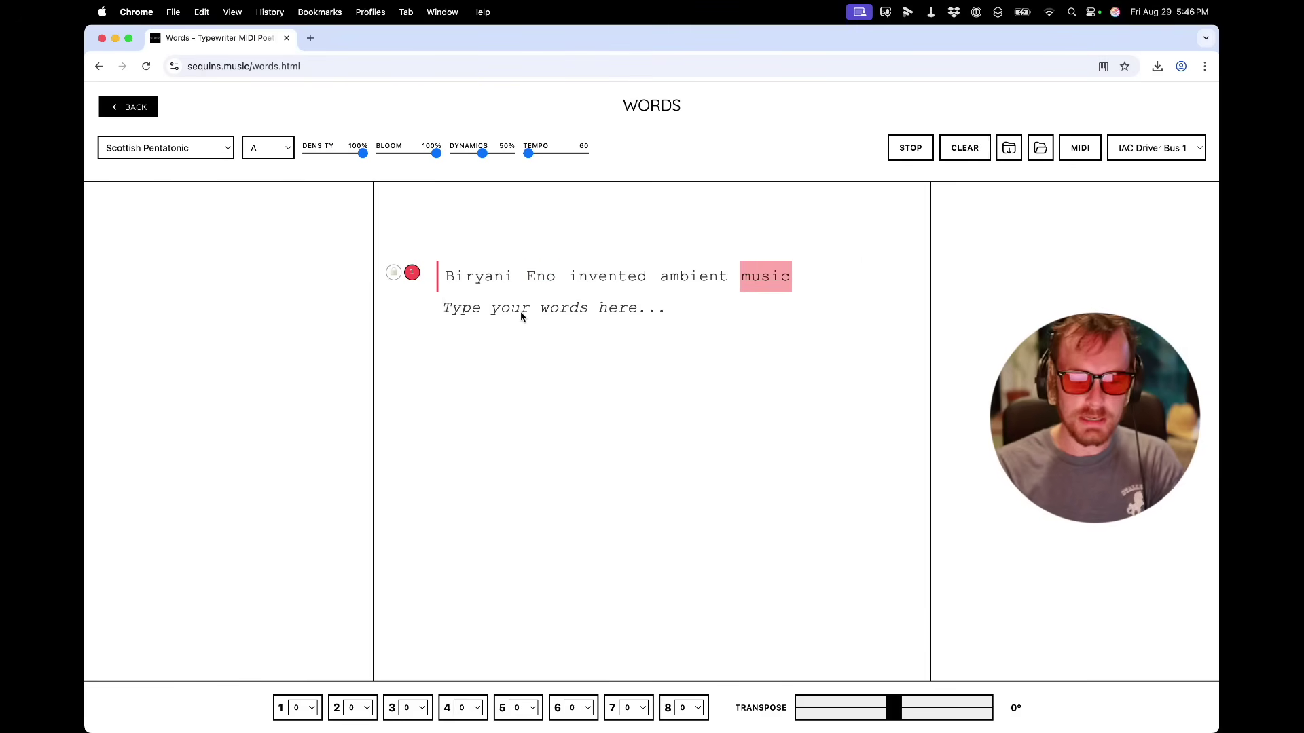
# Step: Add a second Words line reading "time stands still when you're delayed at the airport" and submit it
pyautogui.write('time stands still when')
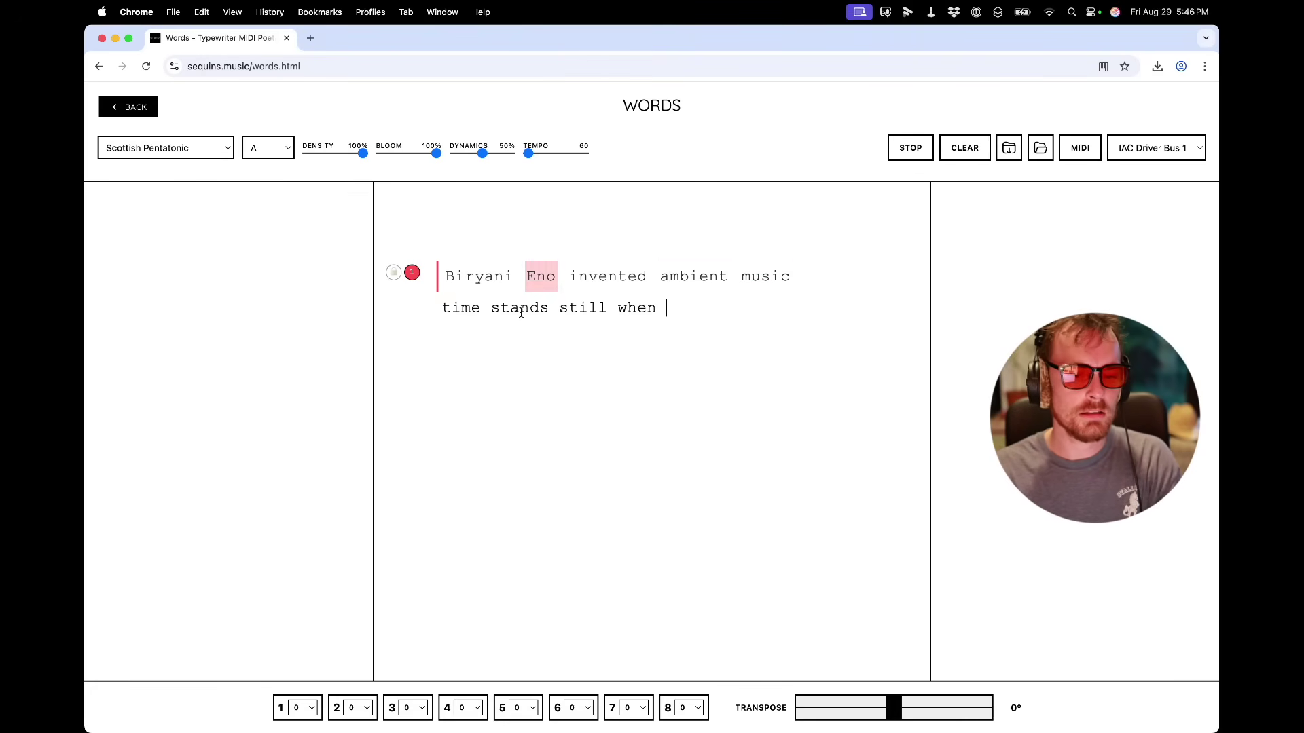
pyautogui.write("you're delaye")
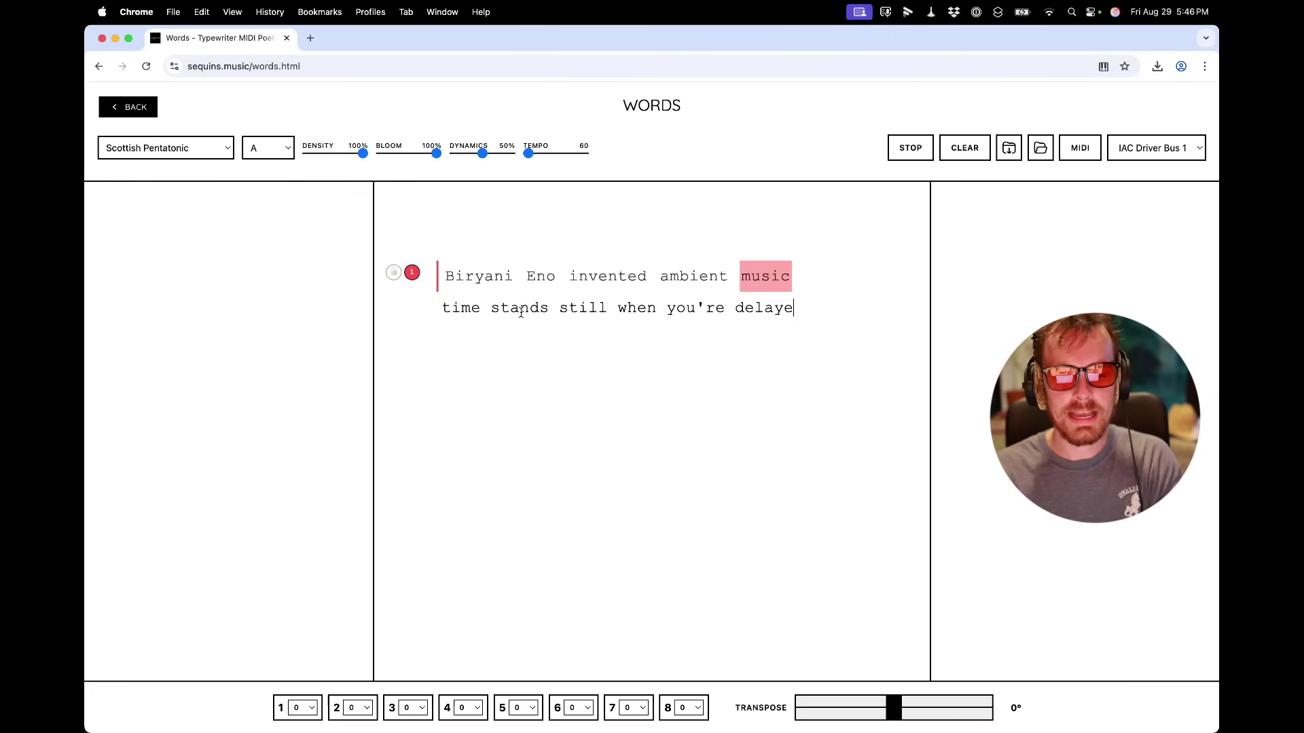
pyautogui.write('d at the airport')
pyautogui.press('Return')
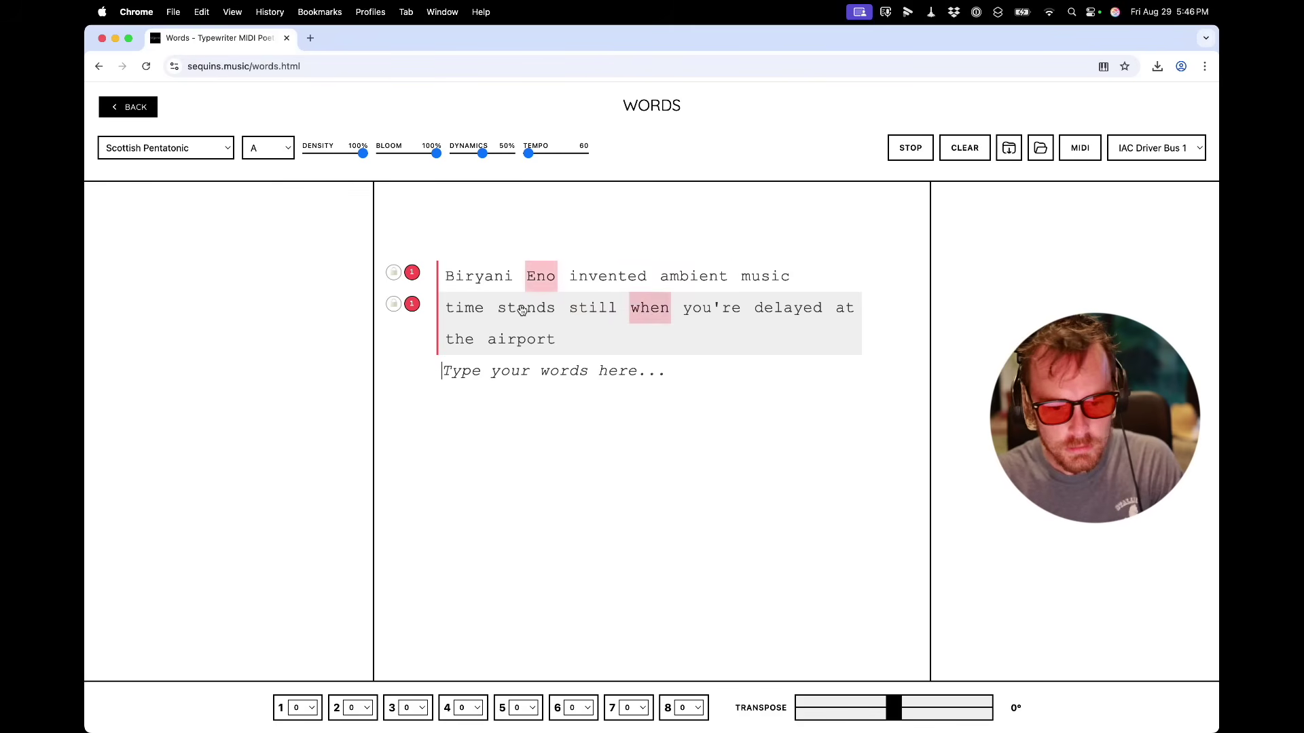
# Step: Switch to Bitwig Studio, duplicate the Polymer track and set the original track's channel to 1
pyautogui.click(734, 429)
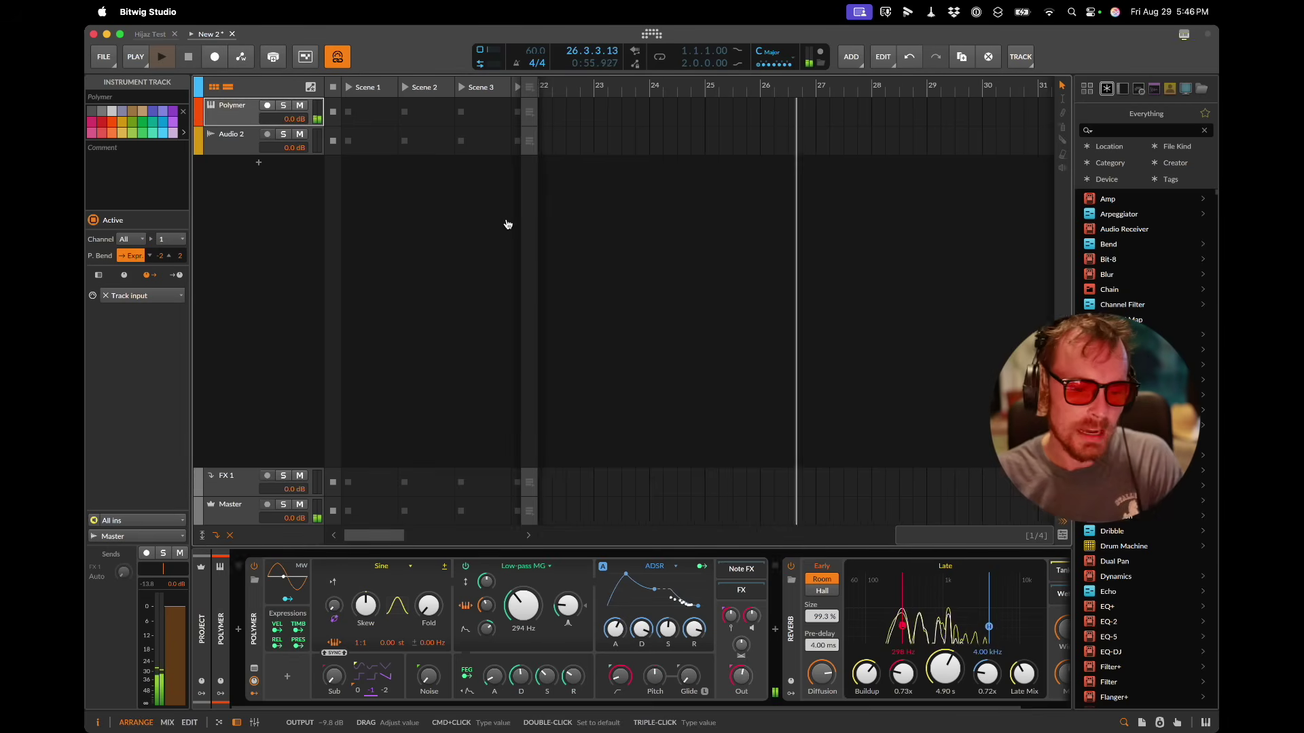
pyautogui.press('super+d')
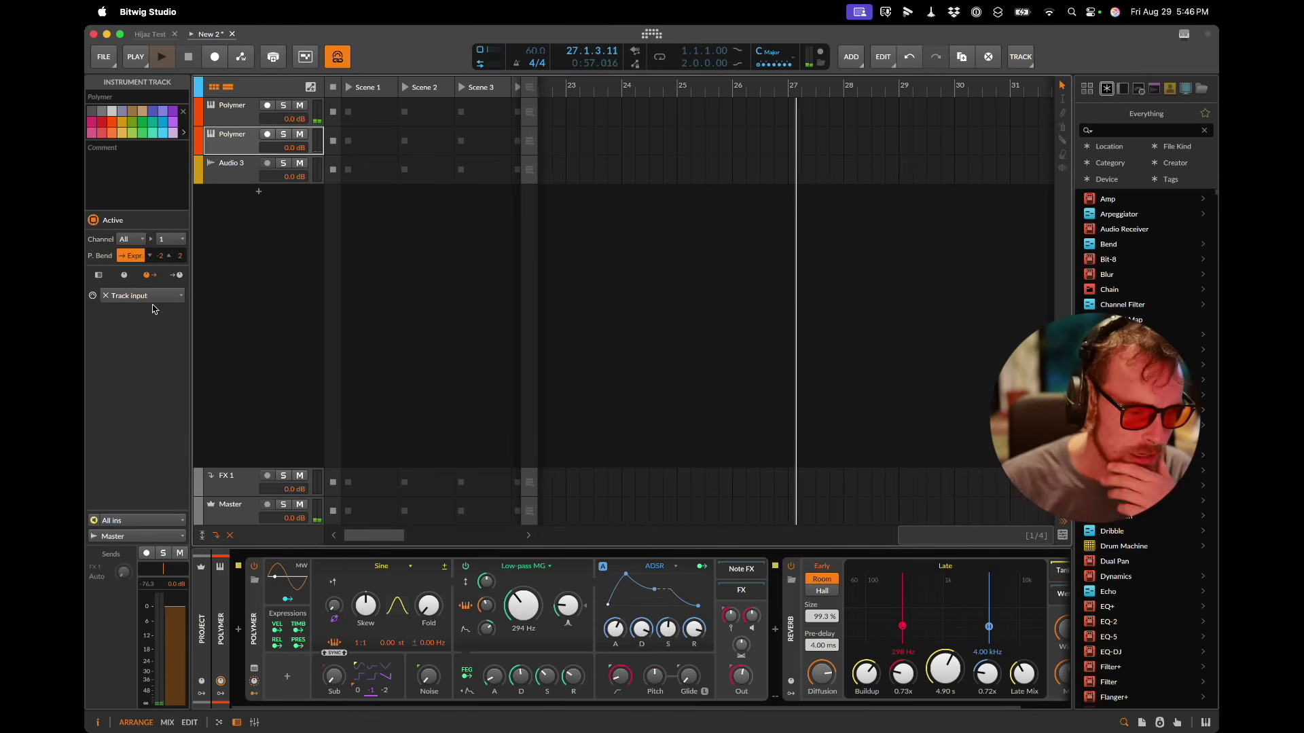
pyautogui.press('Up')
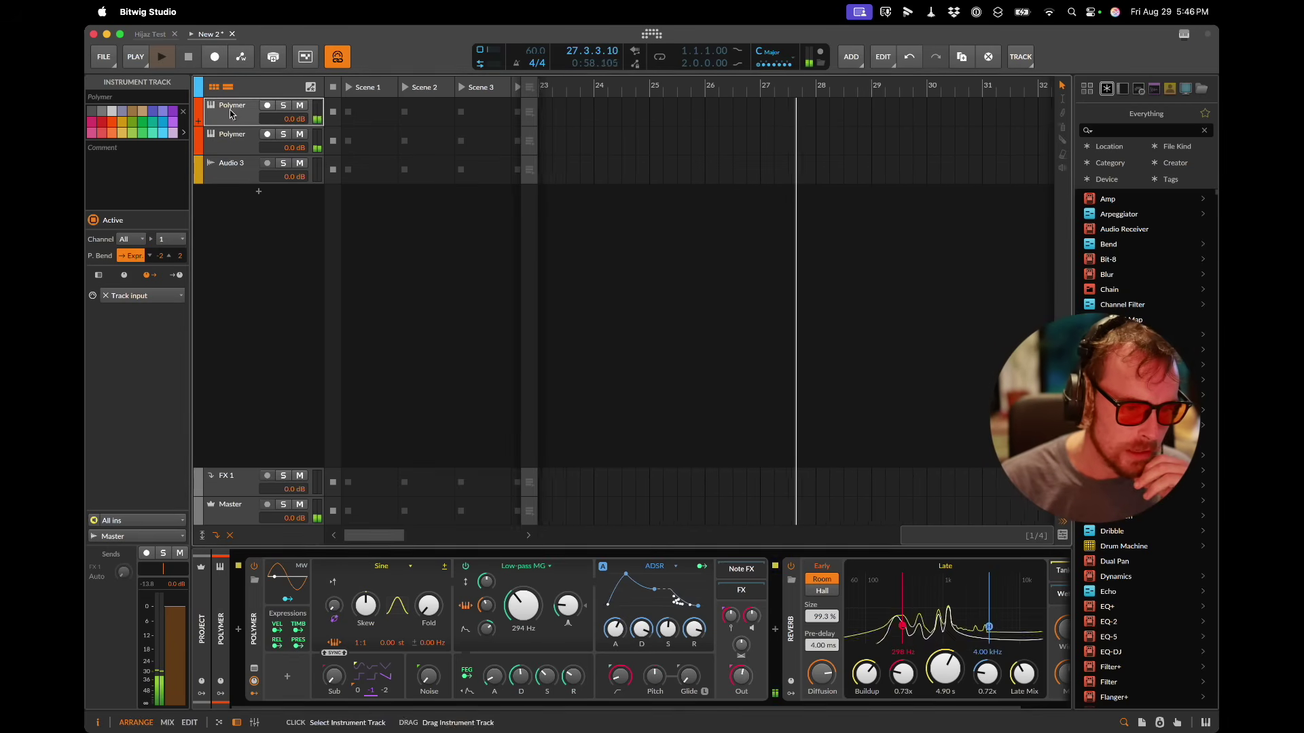
pyautogui.click(138, 240)
pyautogui.click(129, 258)
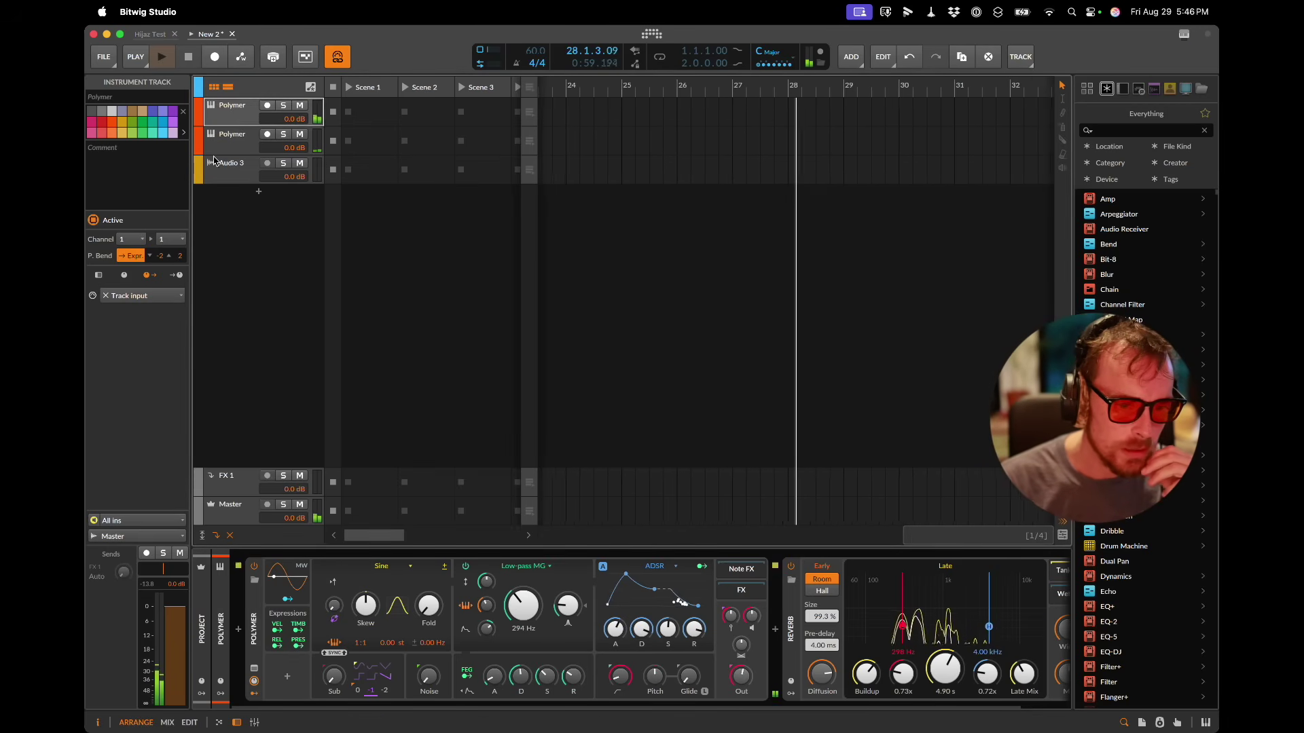
# Step: Change the oscillator of the duplicated Polymer from Sine to Triangle
pyautogui.press('Down')
pyautogui.click(381, 566)
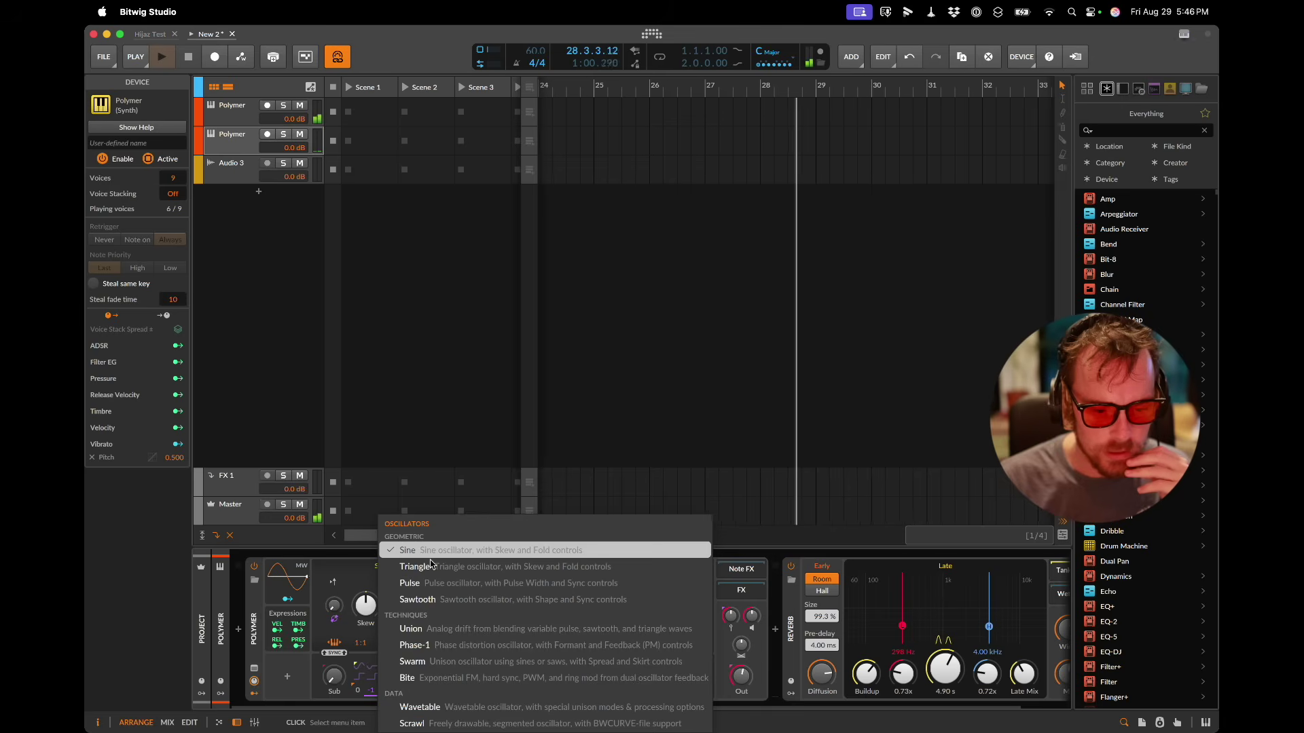
pyautogui.click(394, 561)
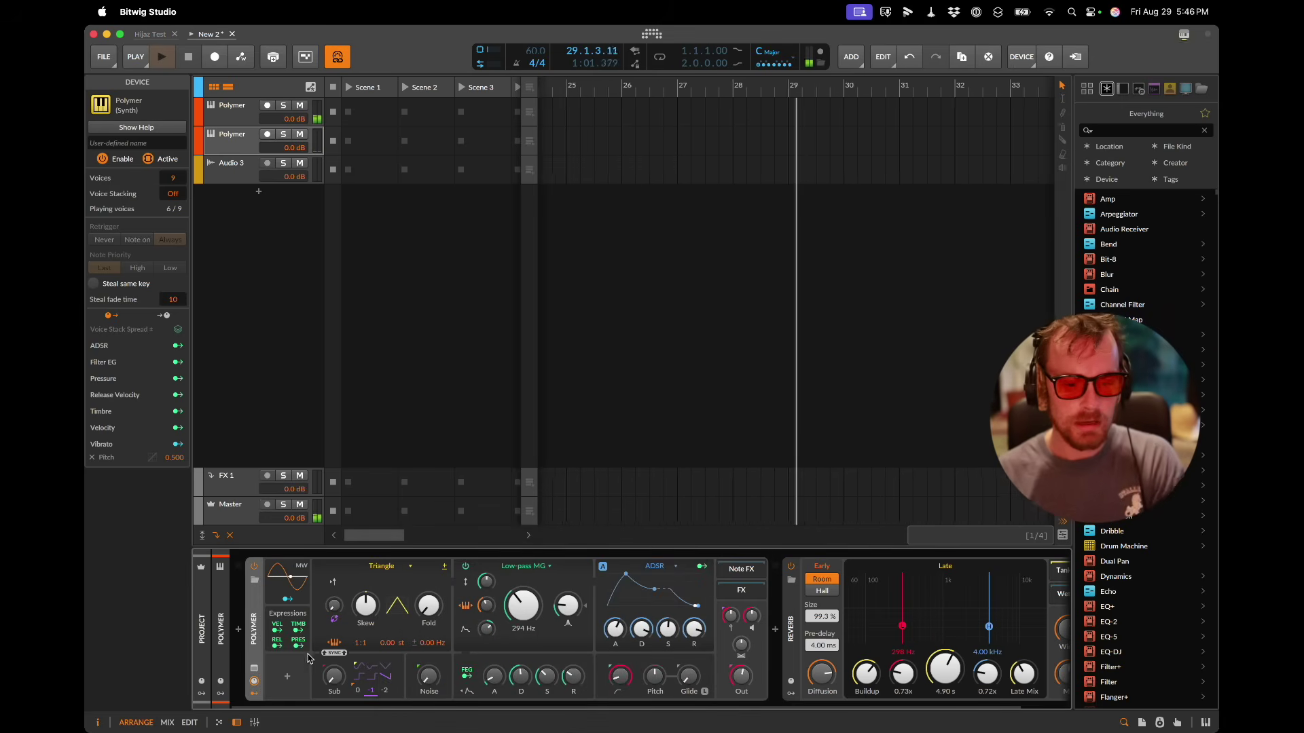
# Step: Add two LFO modulators to the duplicated Polymer, one modulating pan by -0.83 and one at 0.46 Hz modulating skew by -0.20
pyautogui.click(285, 679)
pyautogui.press('Return')
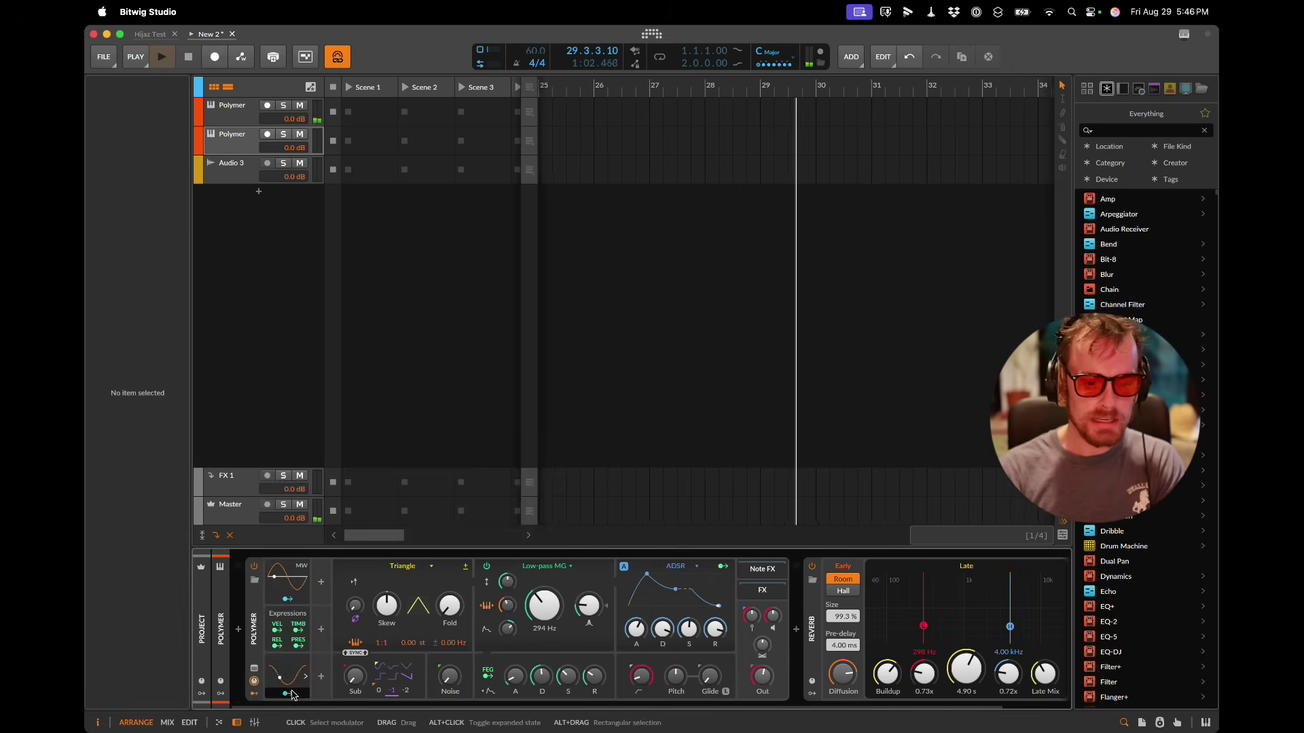
pyautogui.click(292, 694)
pyautogui.moveTo(762, 652); pyautogui.dragTo(762, 653)
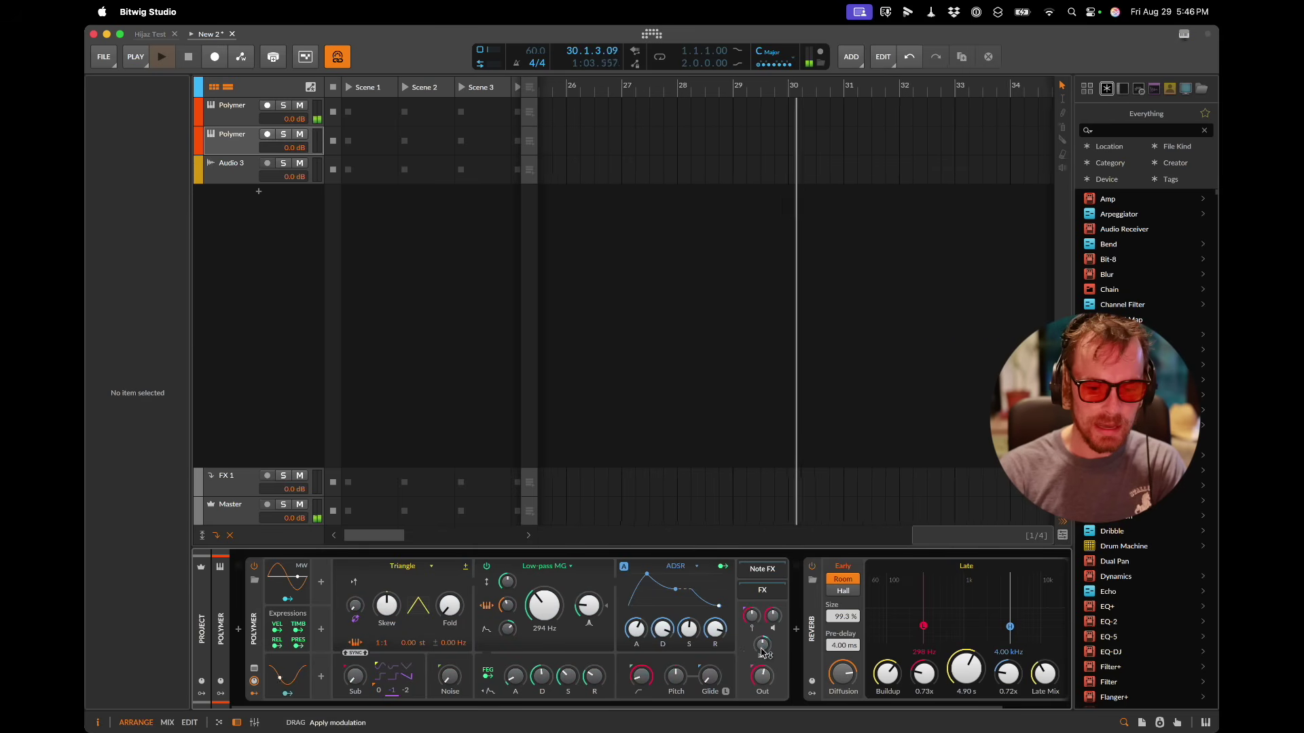
pyautogui.click(288, 679)
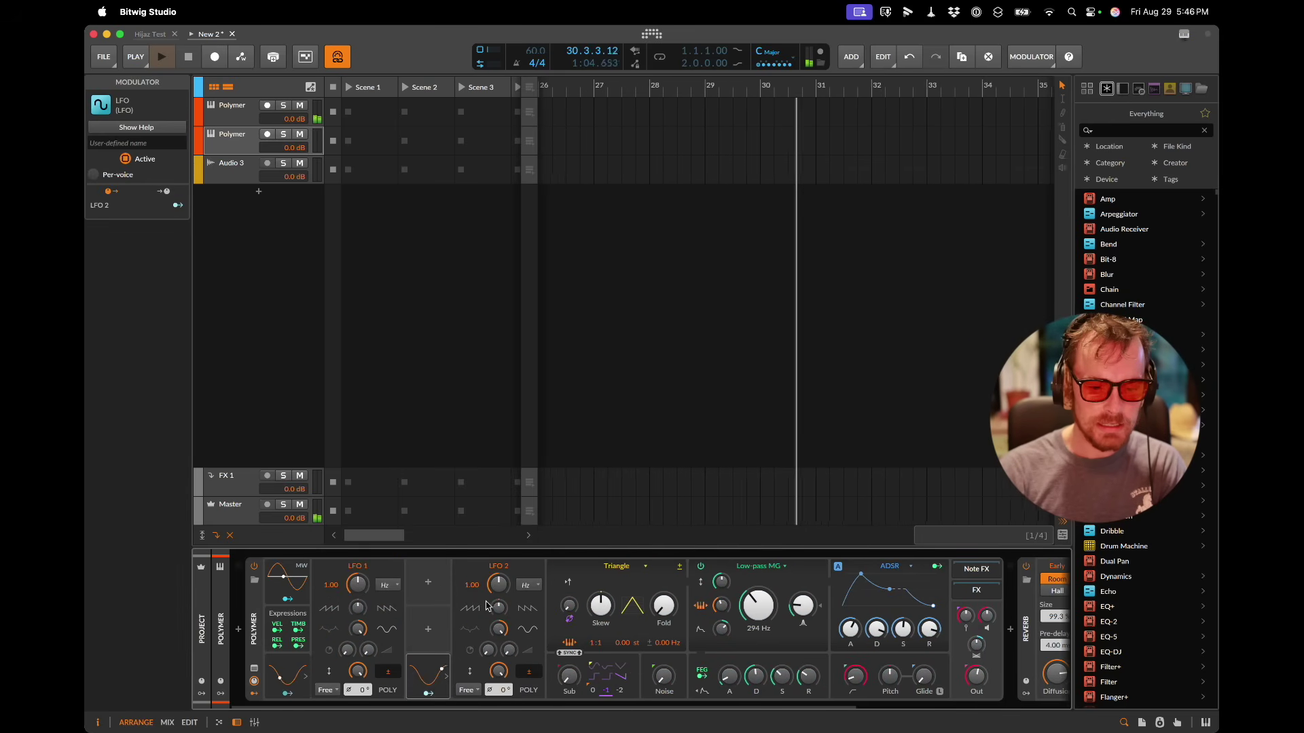
pyautogui.click(428, 693)
pyautogui.moveTo(588, 600); pyautogui.dragTo(585, 603)
# Step: Insert a Delay+ between Polymer and Reverb on the duplicated track and set it to Ping L mode
pyautogui.hscroll(5, 459, 601)
pyautogui.click(721, 631)
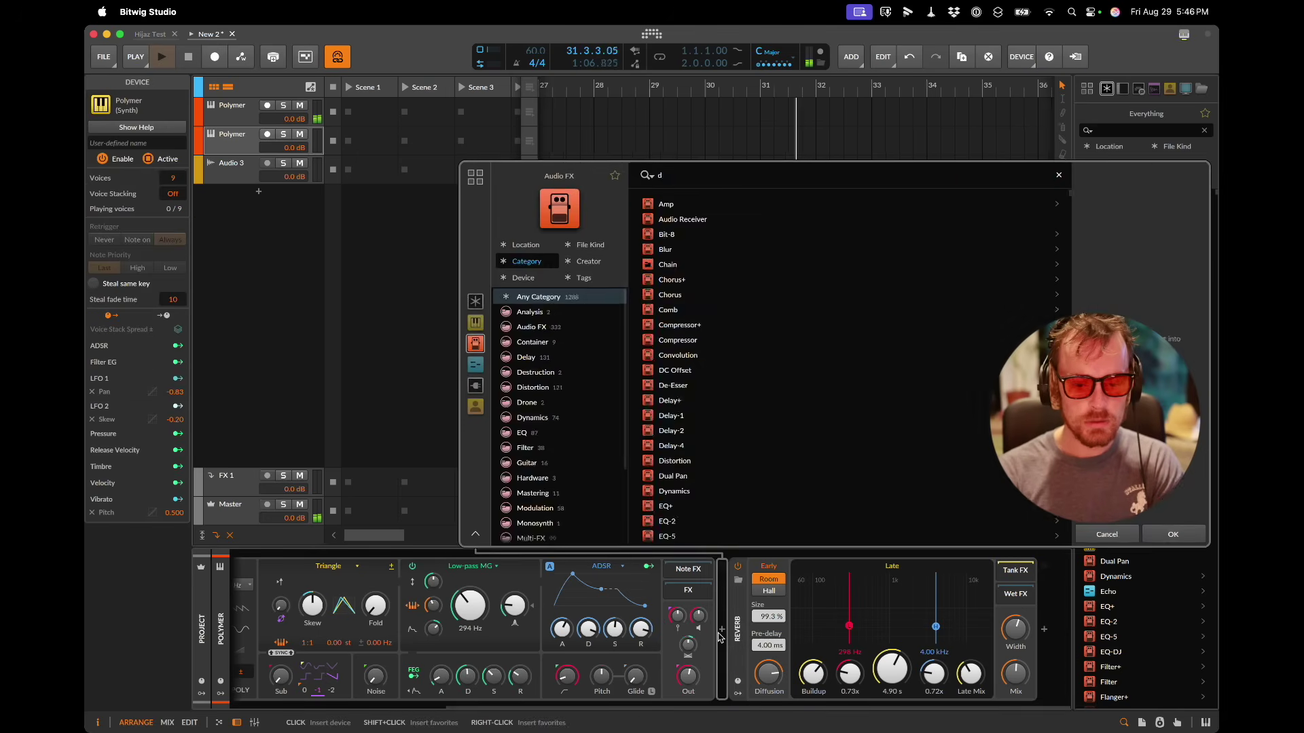
pyautogui.write('delay')
pyautogui.press('Return')
pyautogui.moveTo(887, 633)
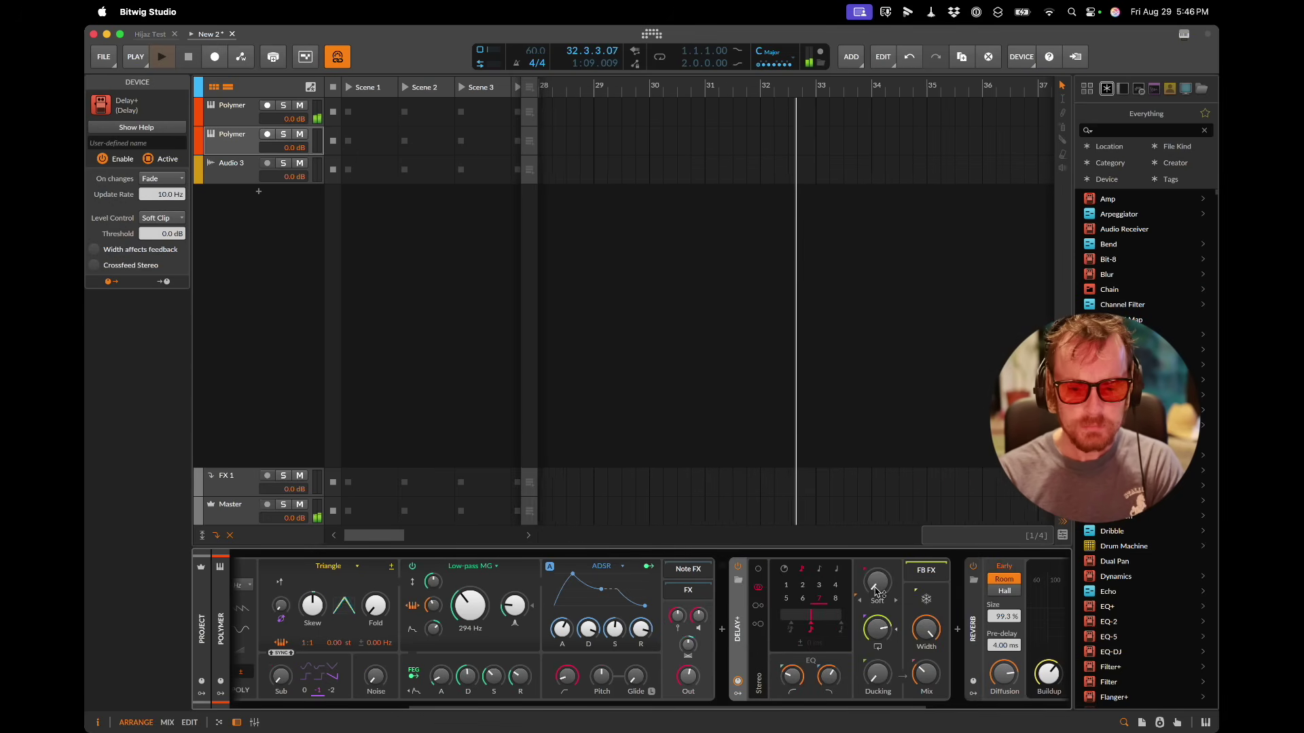
pyautogui.click(758, 605)
# Step: Insert a Pitch Shifter in the Reverb's Wet FX chain and set its pitch to 12.00 st
pyautogui.hscroll(5, 752, 605)
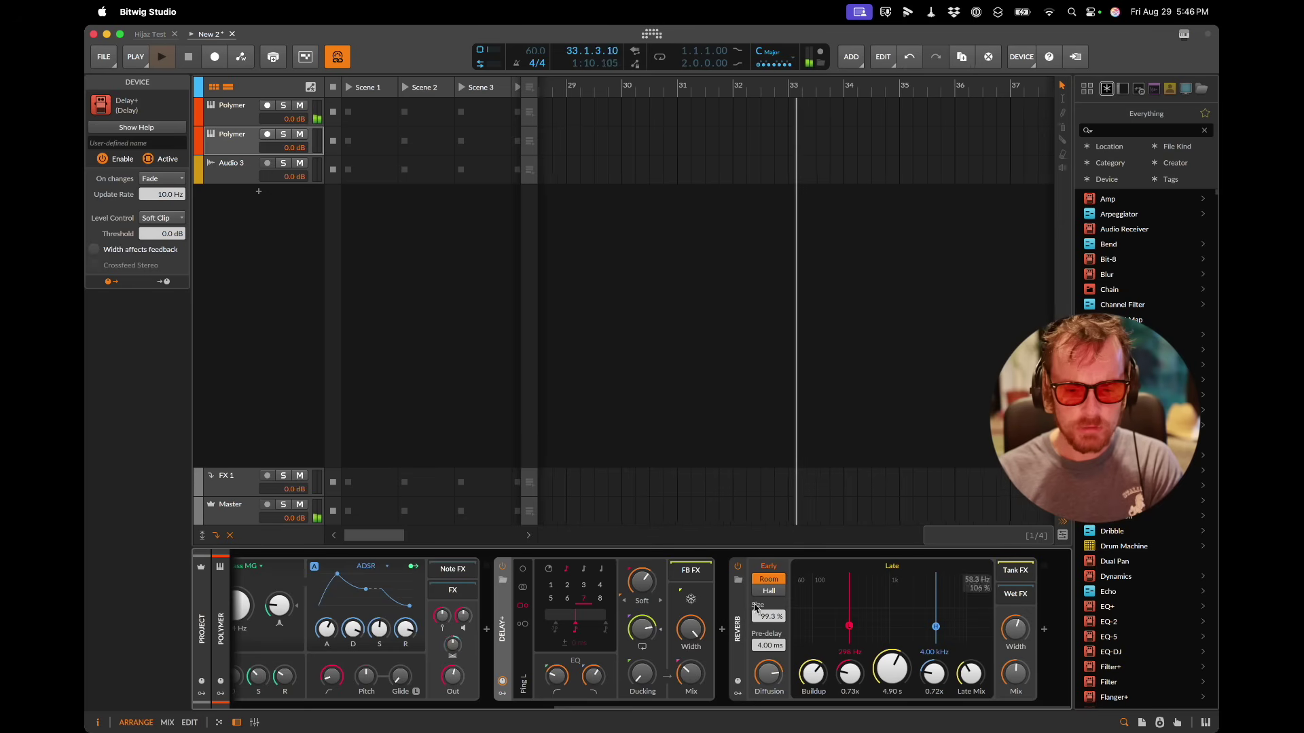
pyautogui.hscroll(1, 1017, 602)
pyautogui.click(1030, 630)
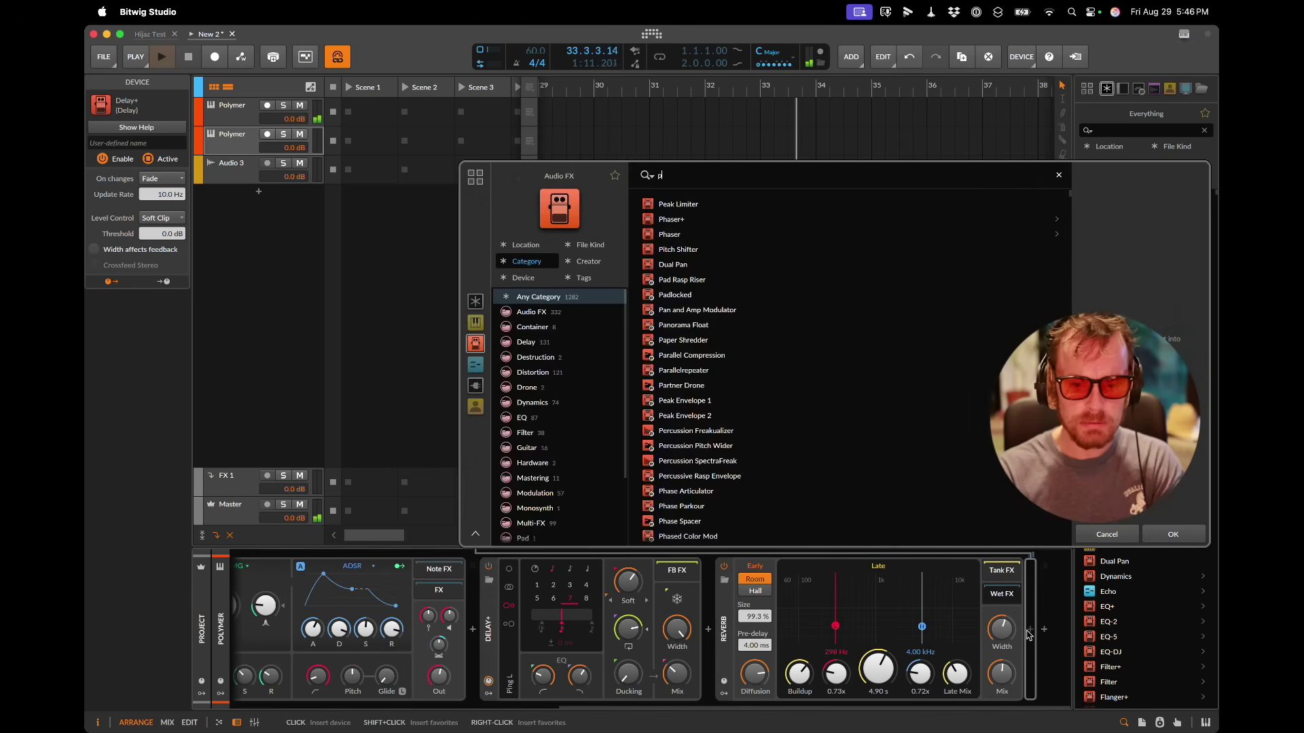
pyautogui.write('pitch')
pyautogui.press('Return')
pyautogui.moveTo(1001, 633); pyautogui.dragTo(998, 634)
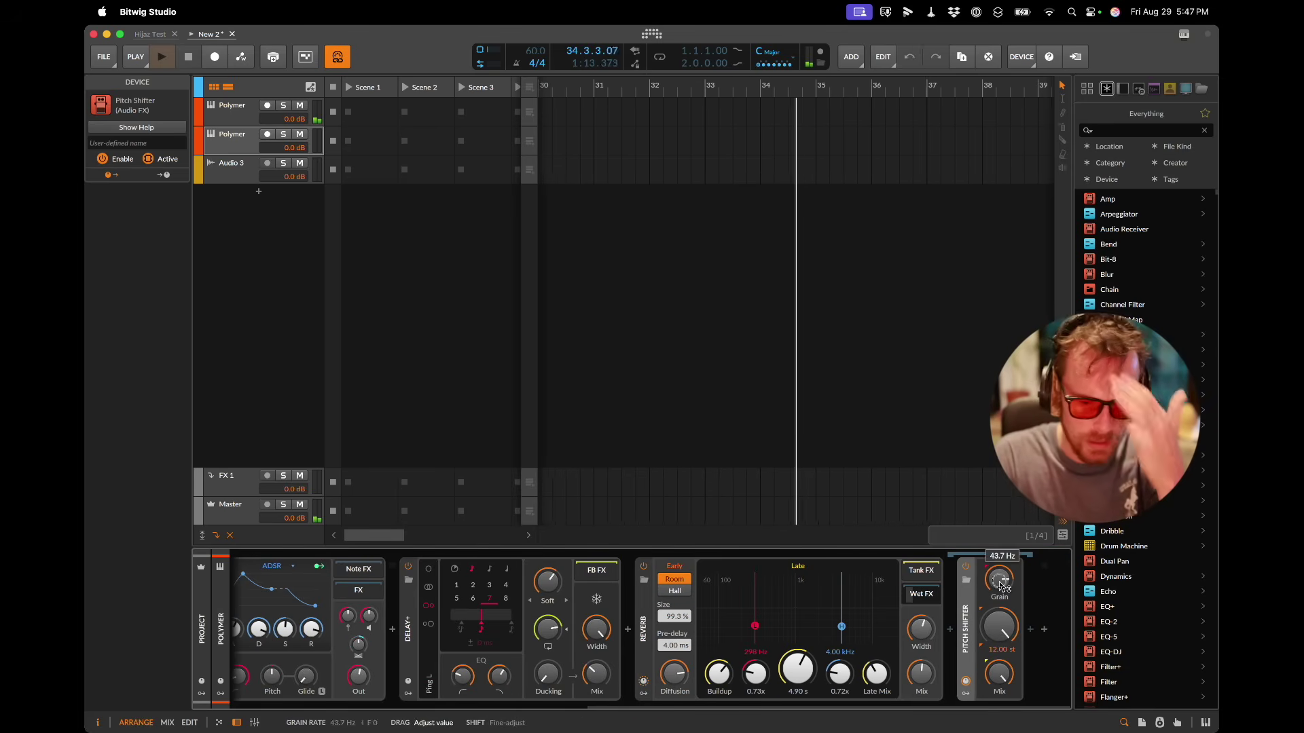
# Step: Append a Convolution device after the Reverb and adjust its mix
pyautogui.click(1044, 632)
pyautogui.write('cpon')
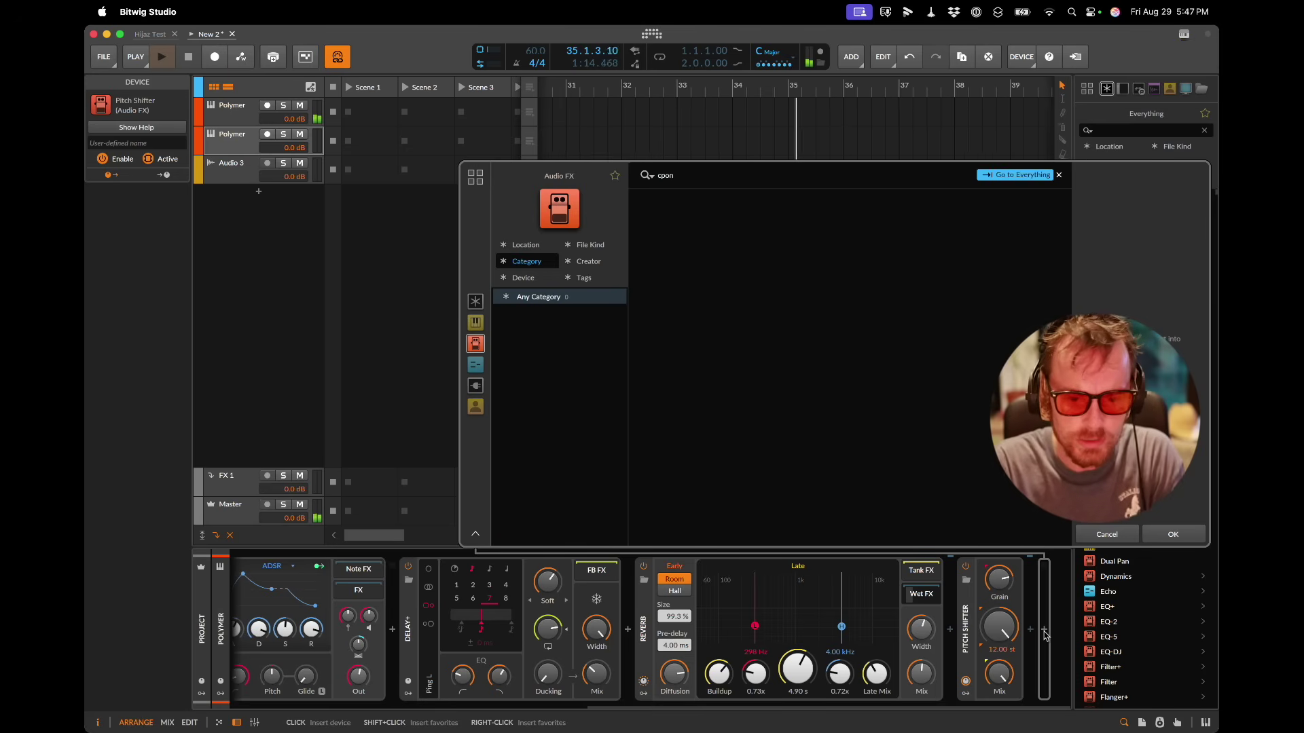
pyautogui.press('BackSpace')
pyautogui.write('o')
pyautogui.press('Return')
pyautogui.moveTo(1015, 674); pyautogui.dragTo(1016, 683)
# Step: Select the duplicated Polymer track with its channel set to 2 and switch back to Words in Chrome
pyautogui.press('super+Tab')
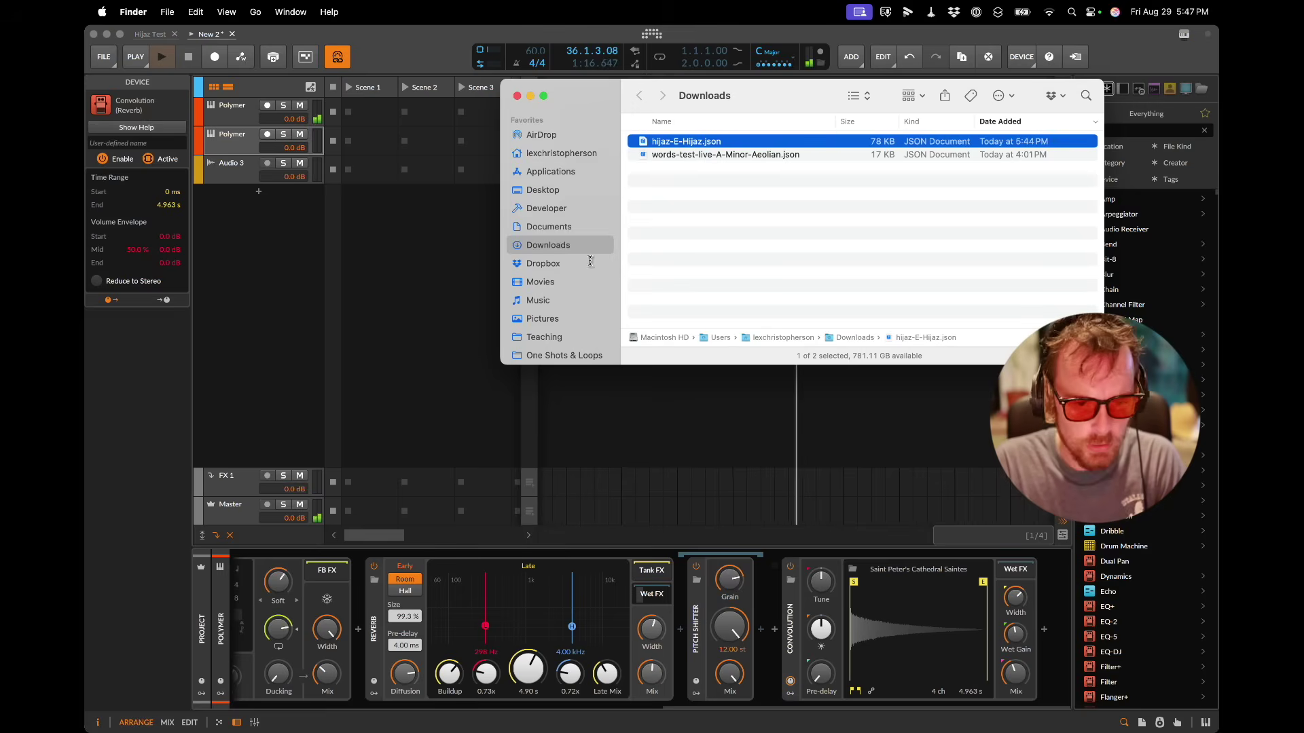
pyautogui.click(218, 142)
pyautogui.press('super+Tab')
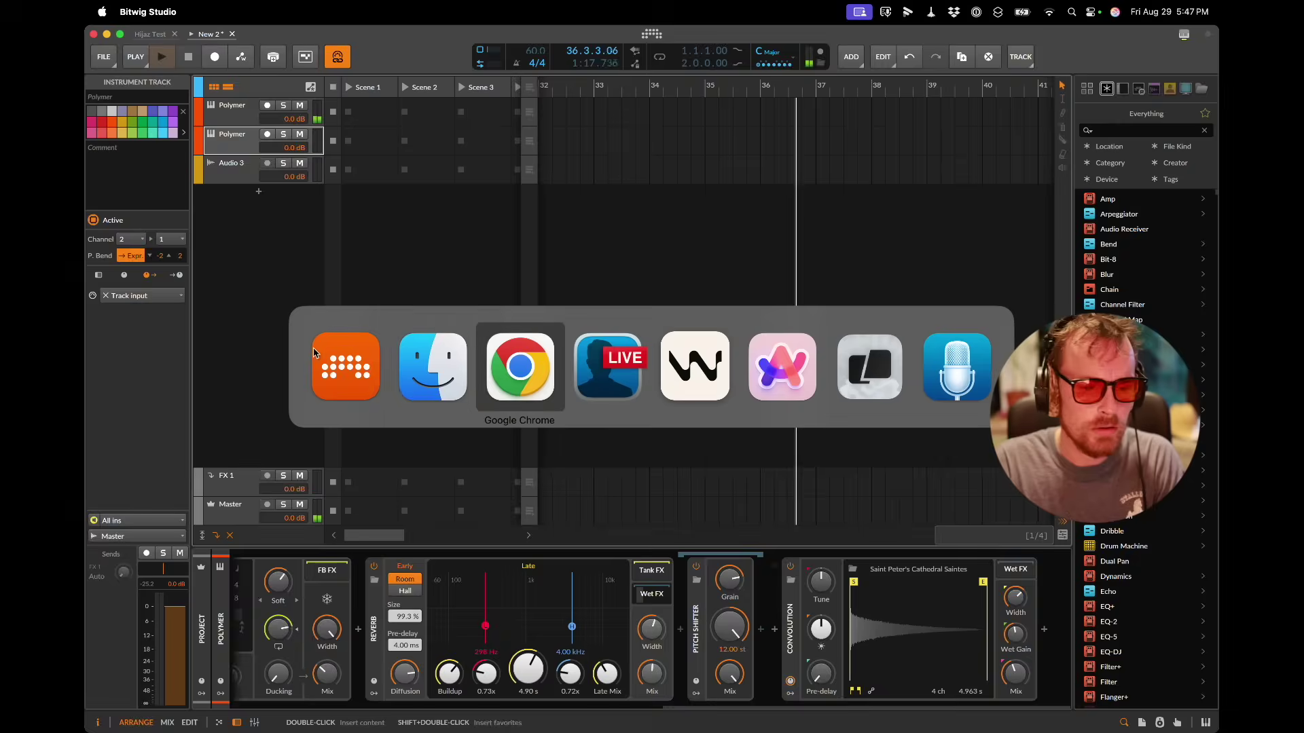
# Step: Submit a channel 2 line reading "/2 I am a tiny little man in an enormous universe"
pyautogui.write('/2')
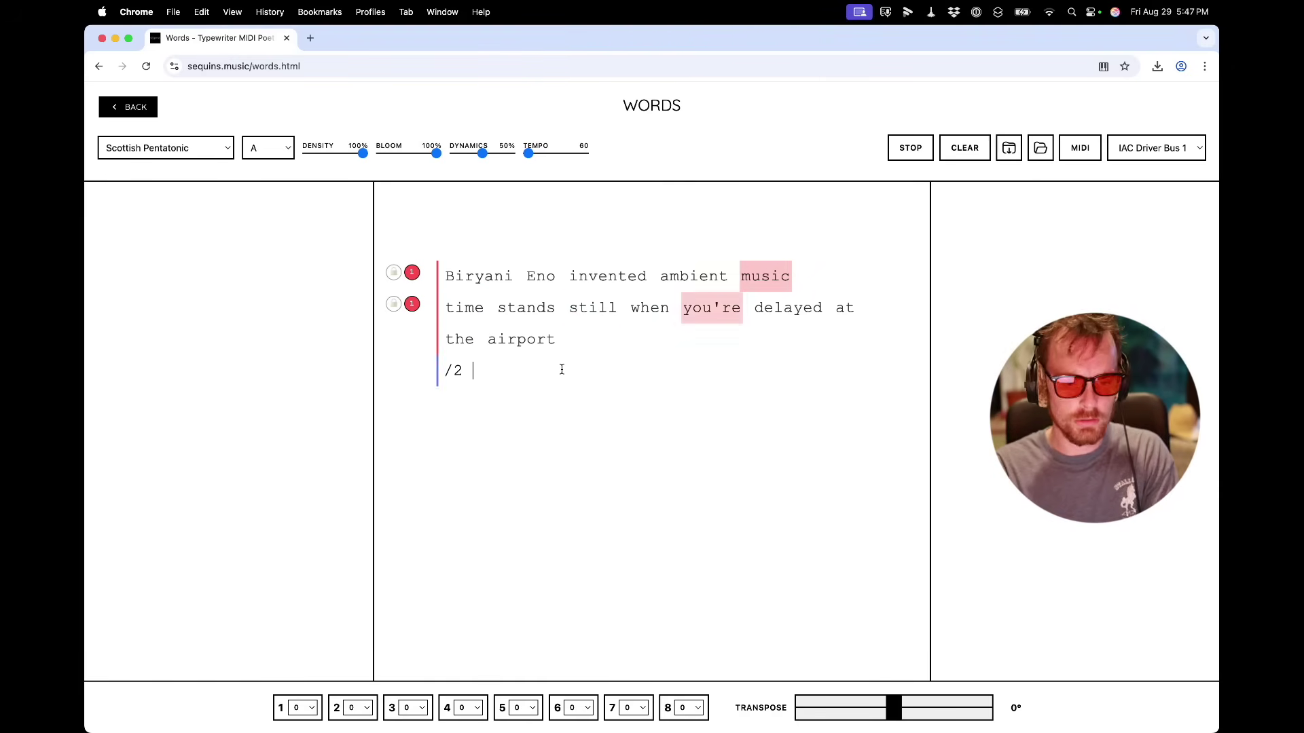
pyautogui.press('Escape')
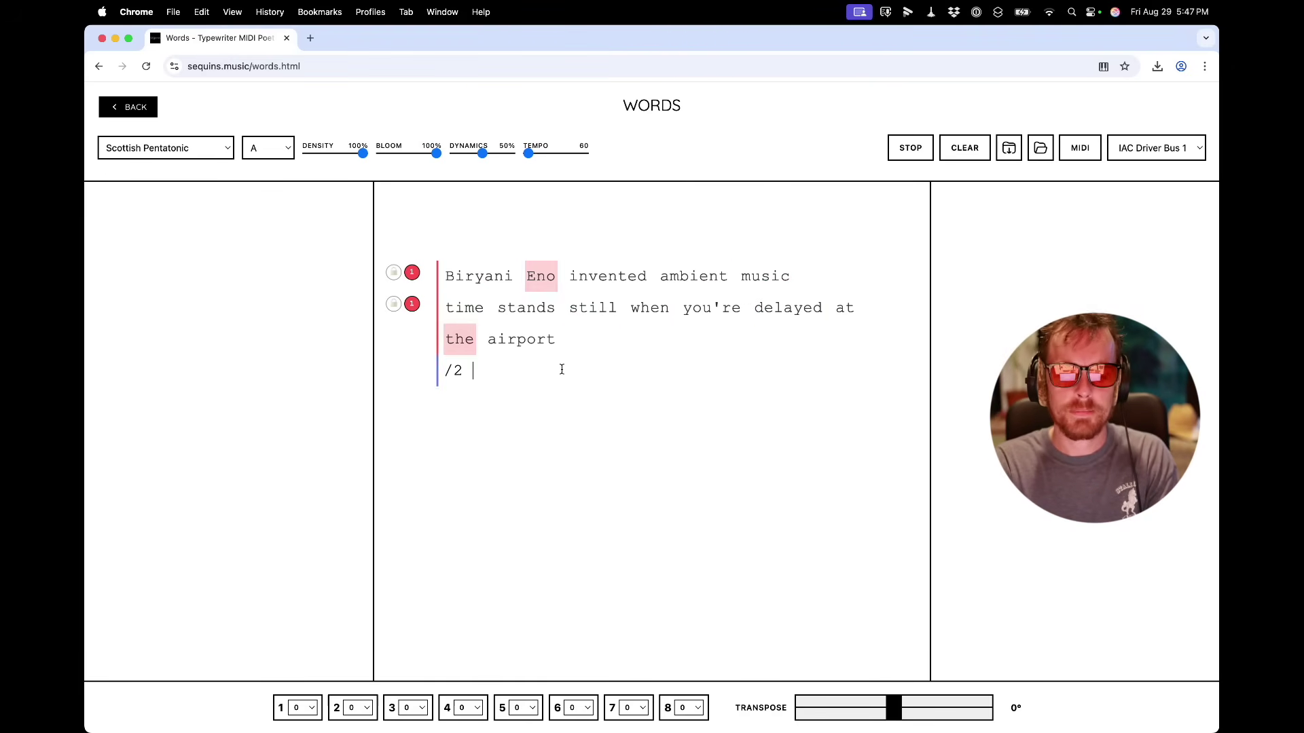
pyautogui.write('I am ')
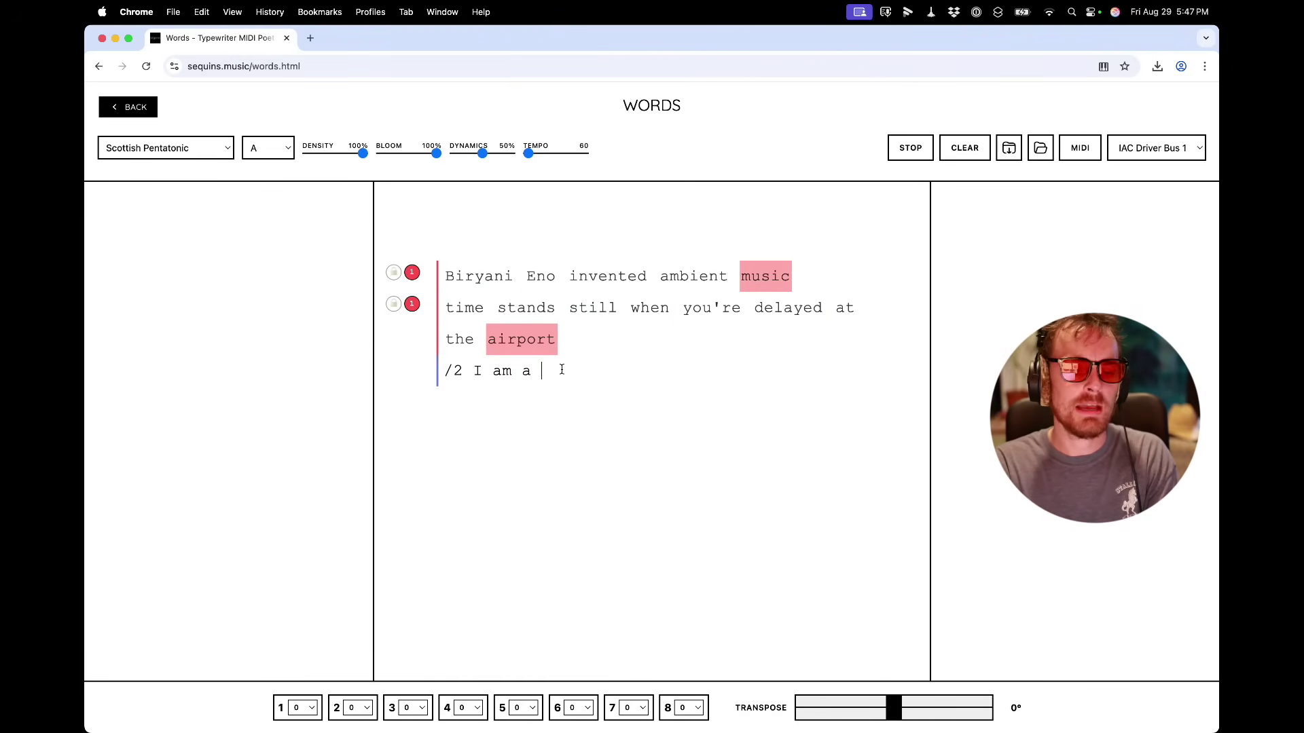
pyautogui.write('a tiny l')
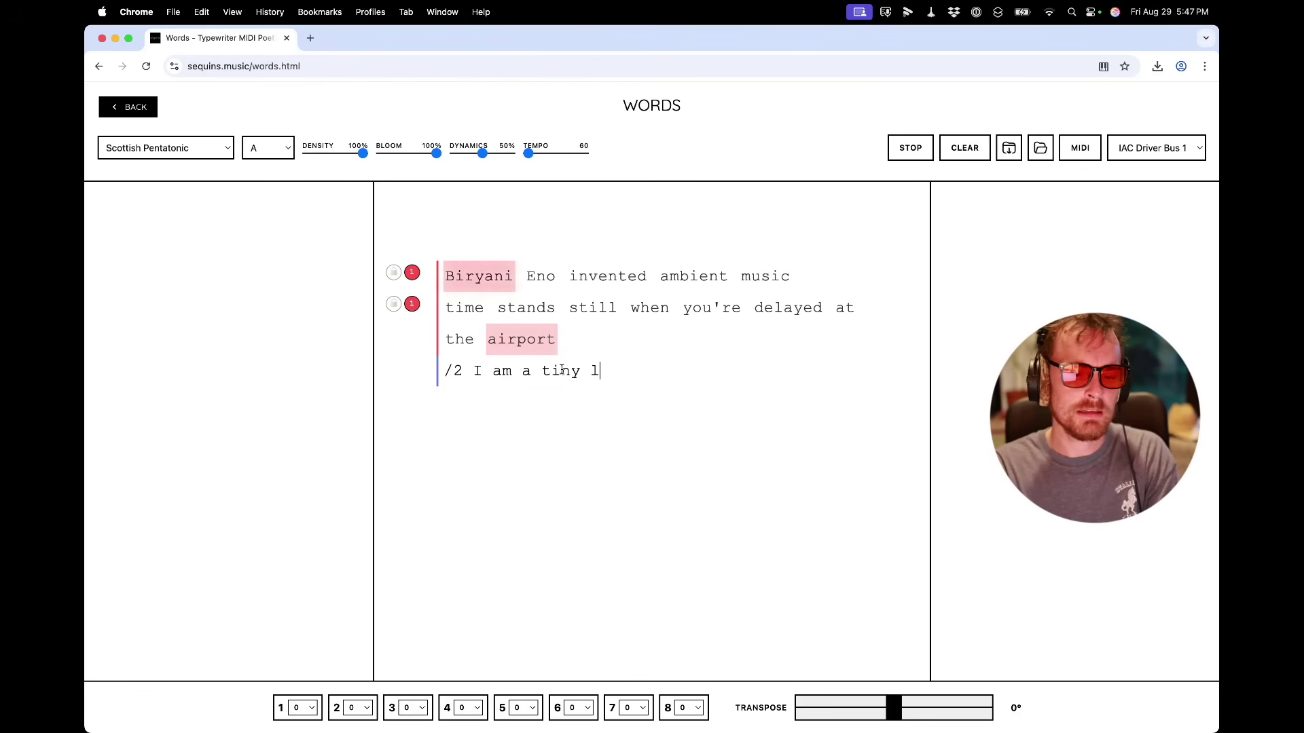
pyautogui.write('ittle man in an')
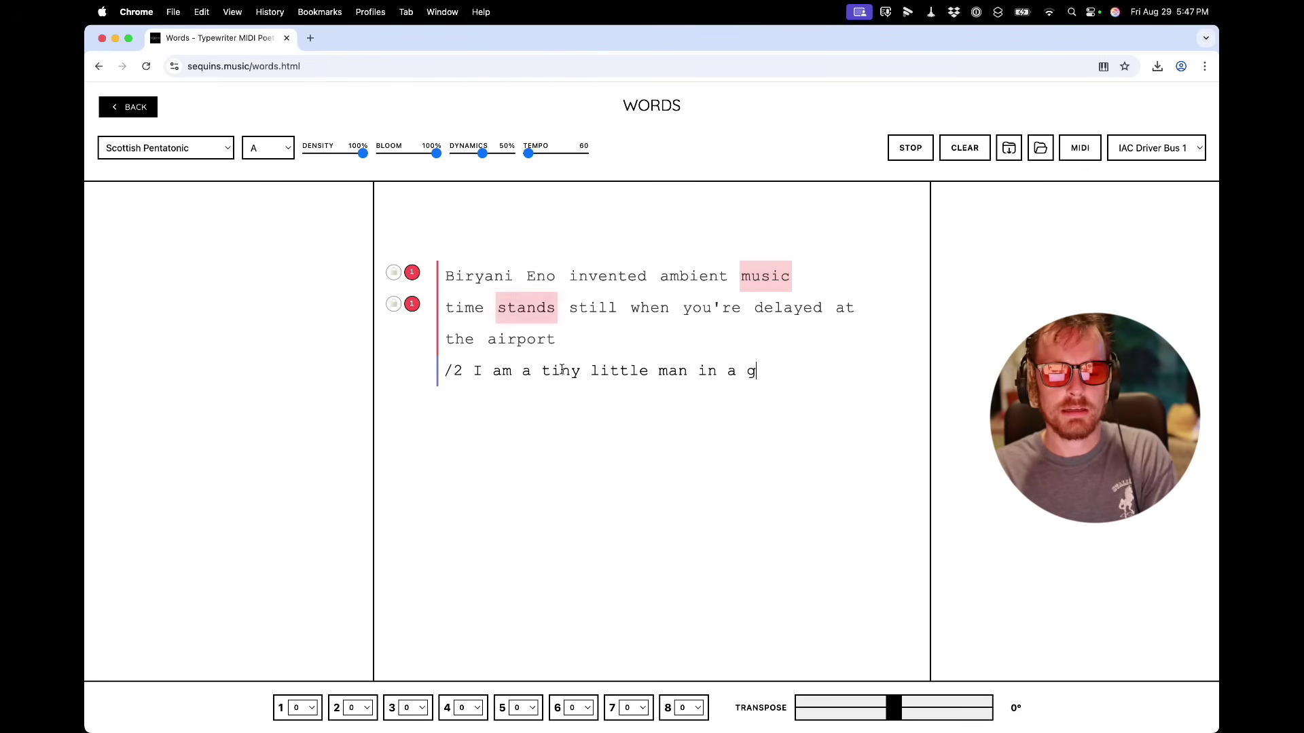
pyautogui.write(' enormo')
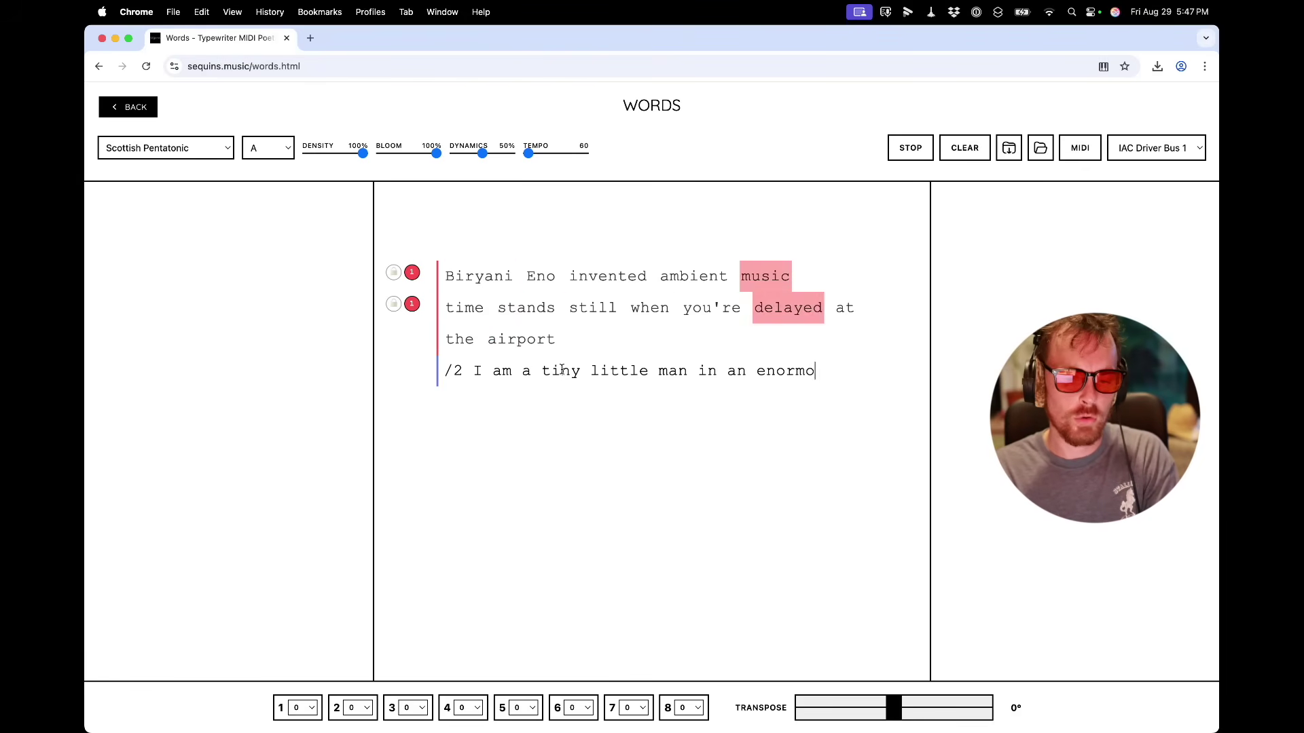
pyautogui.write('us universe')
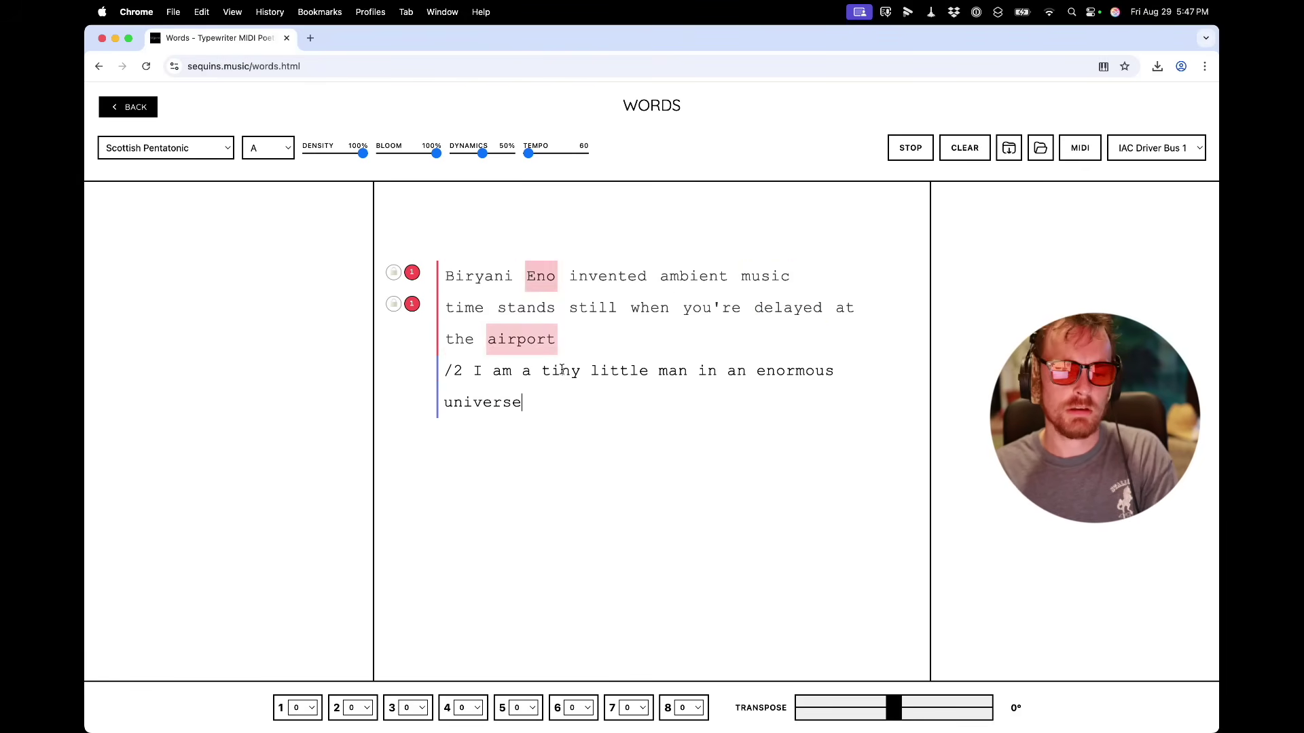
pyautogui.press('Return')
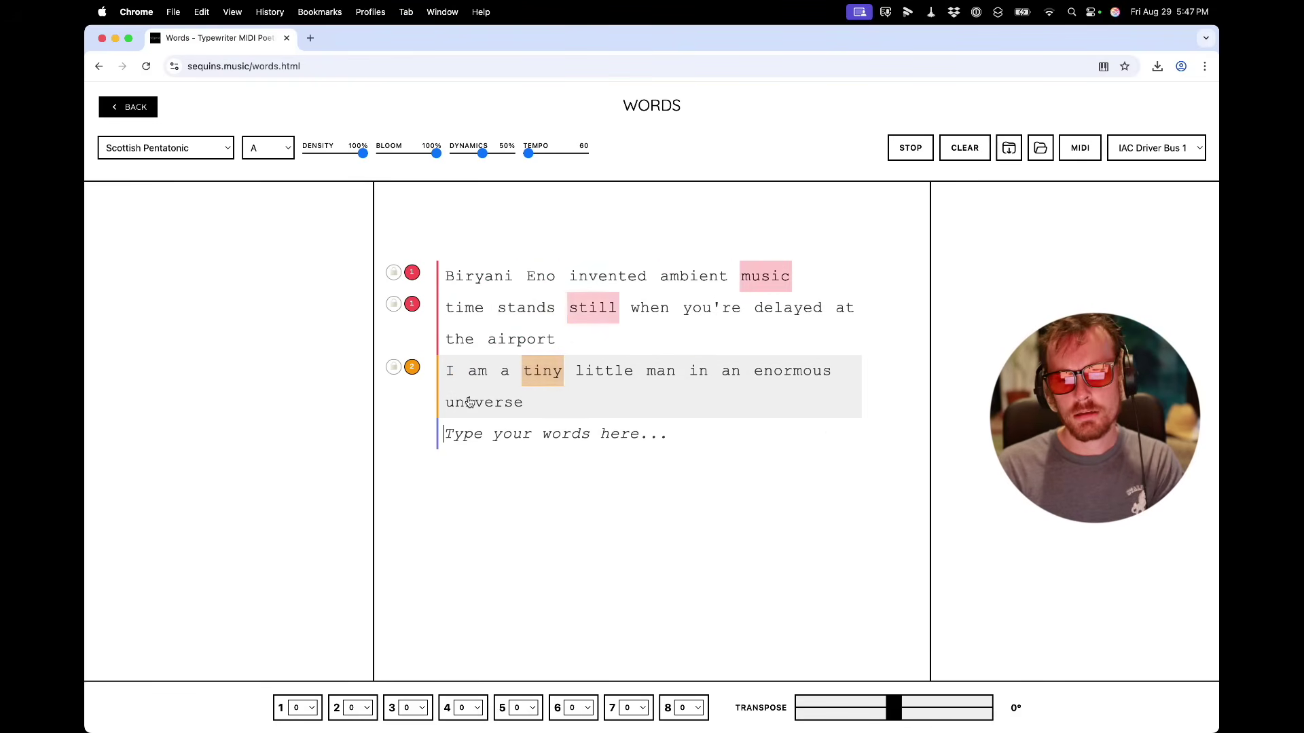
# Step: Switch to Bitwig Studio, set the duplicated Polymer's oscillator ratio to 1:2 and lower its voice level to -2.2 dB
pyautogui.press('super+Tab')
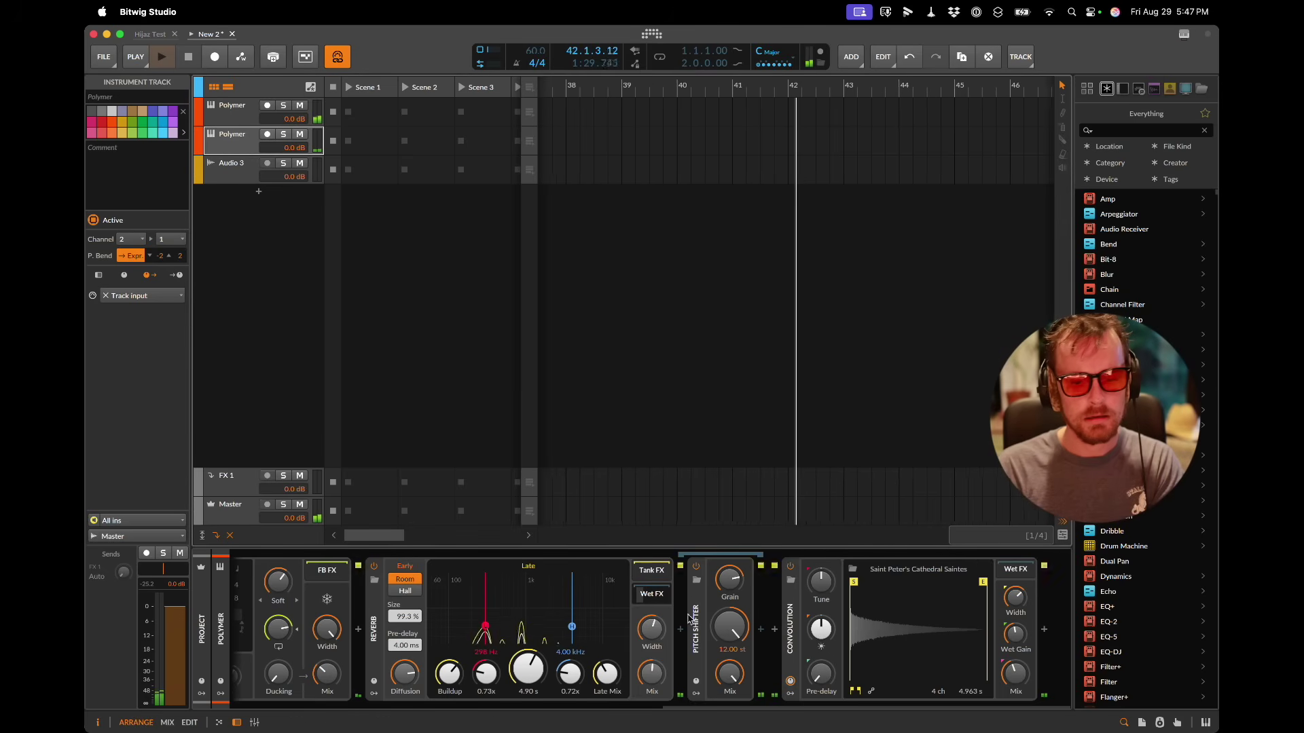
pyautogui.moveTo(735, 669)
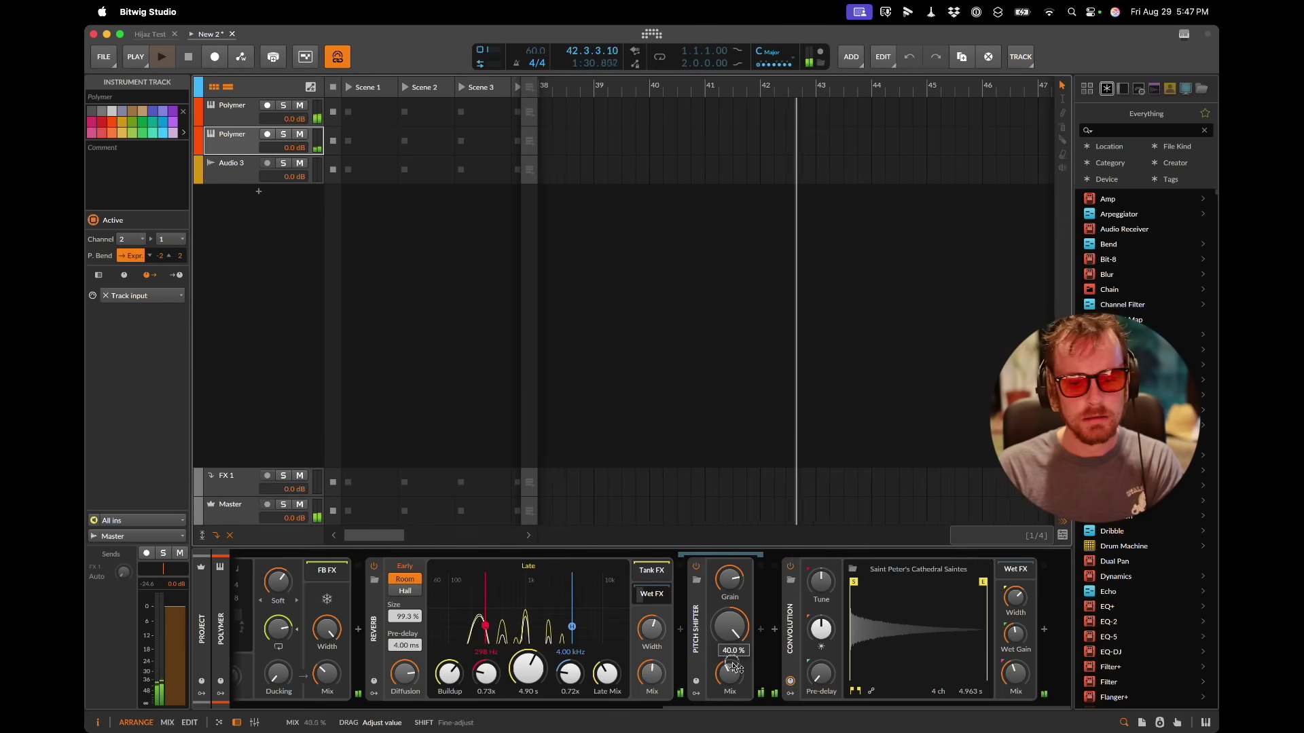
pyautogui.hscroll(-5, 707, 638)
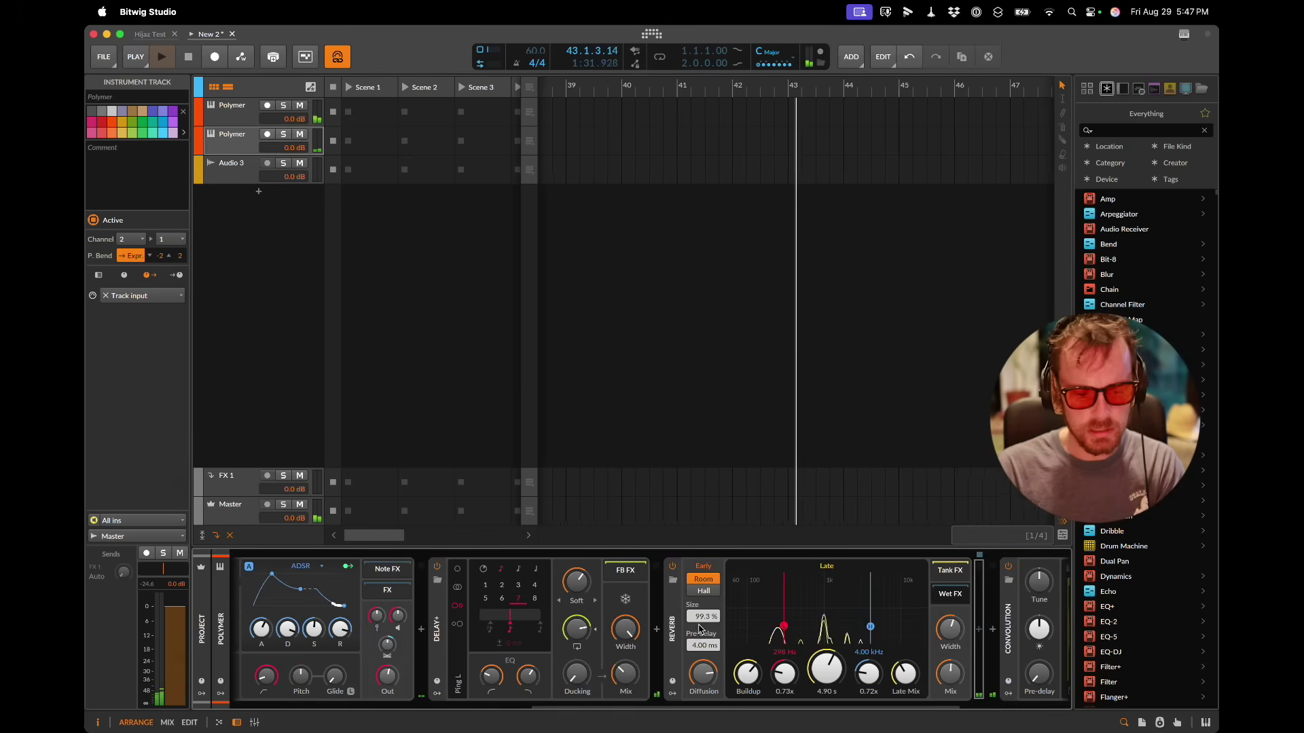
pyautogui.hscroll(-8, 699, 628)
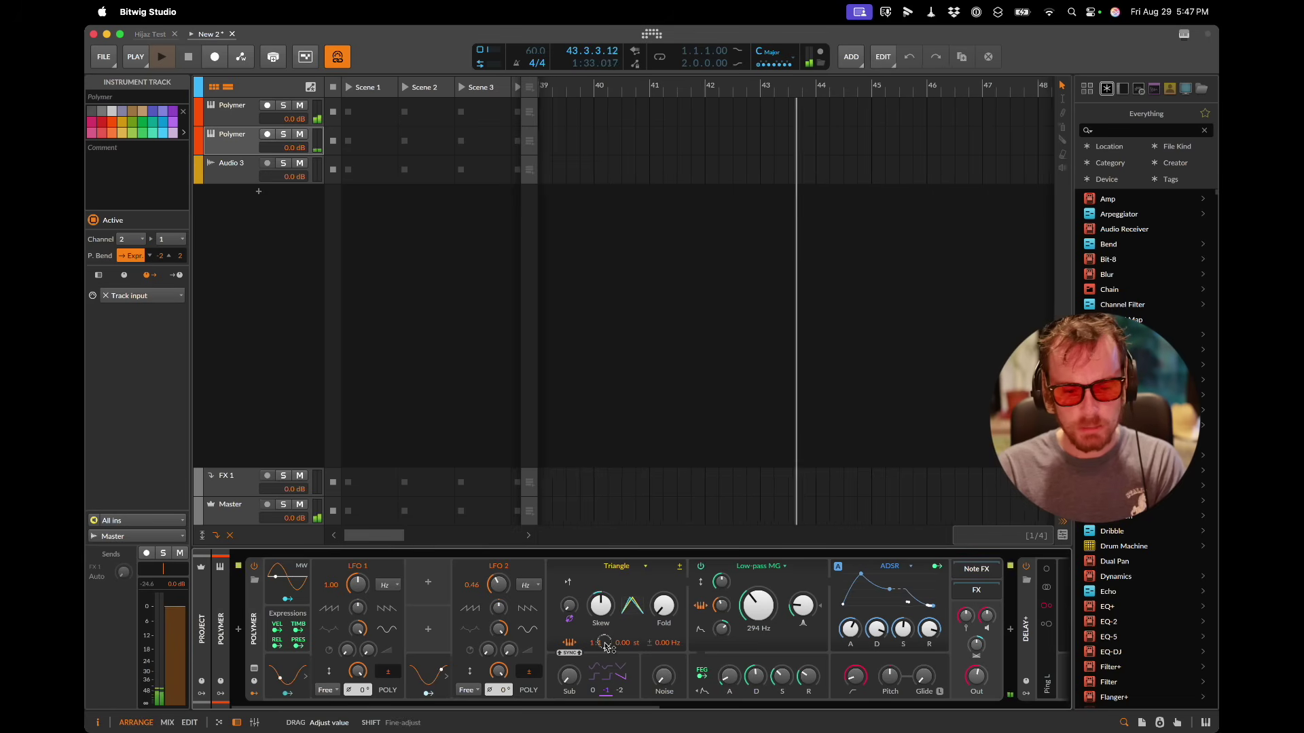
pyautogui.moveTo(990, 617)
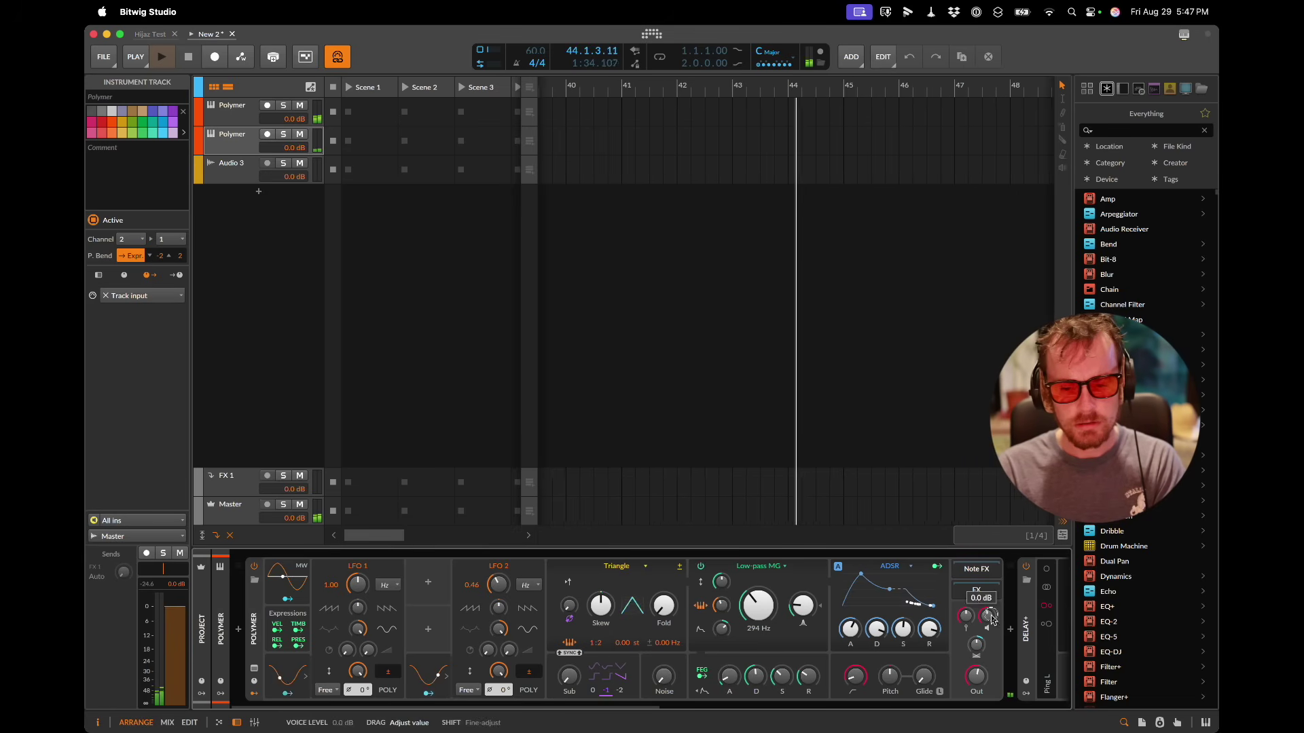
pyautogui.press('XF86AudioRaiseVolume')
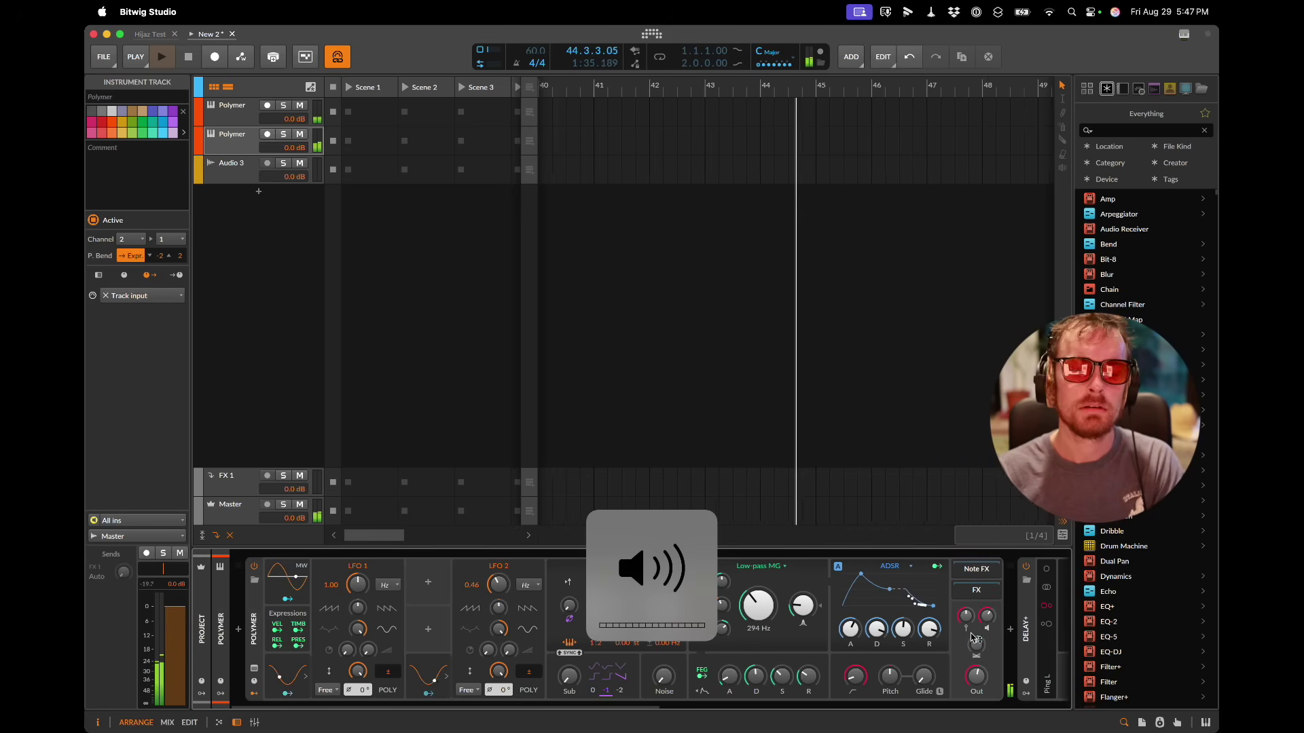
pyautogui.scroll(-2, 990, 616)
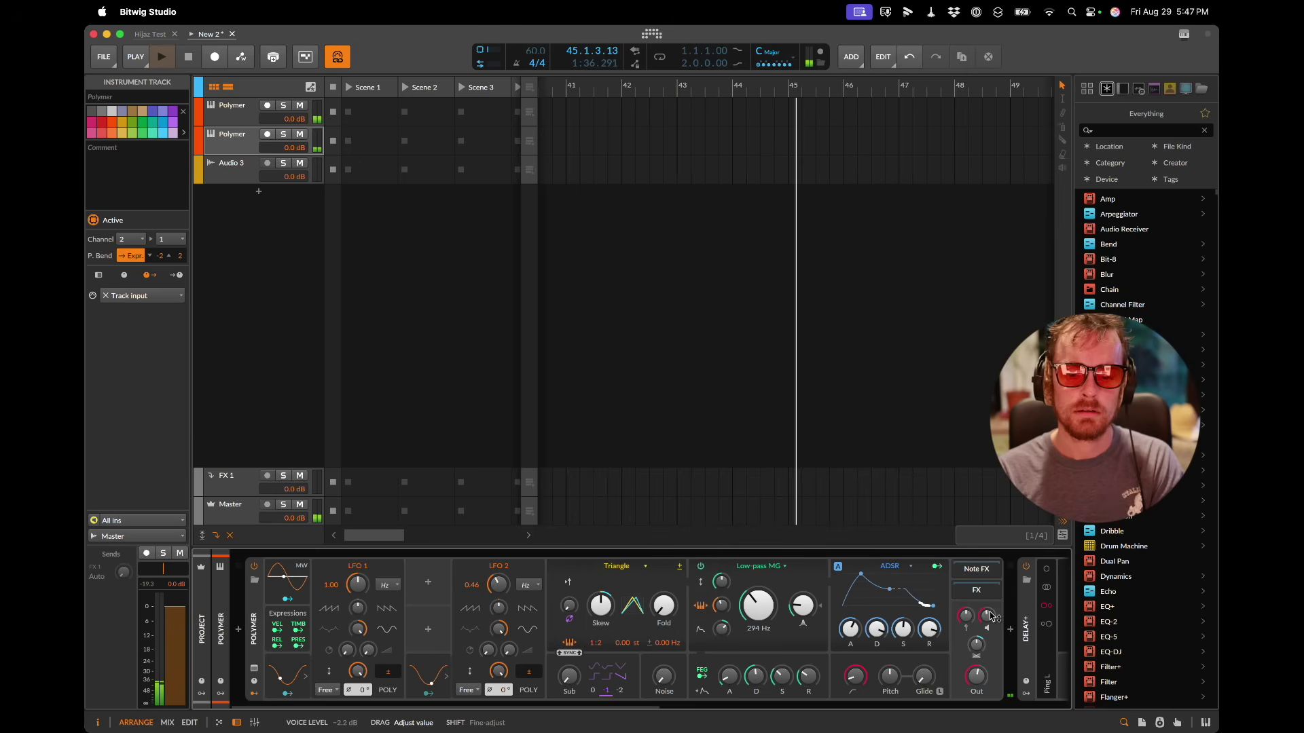
# Step: Add a new instrument track loaded with Polymer below the Audio 3 track
pyautogui.click(259, 193)
pyautogui.write('poly')
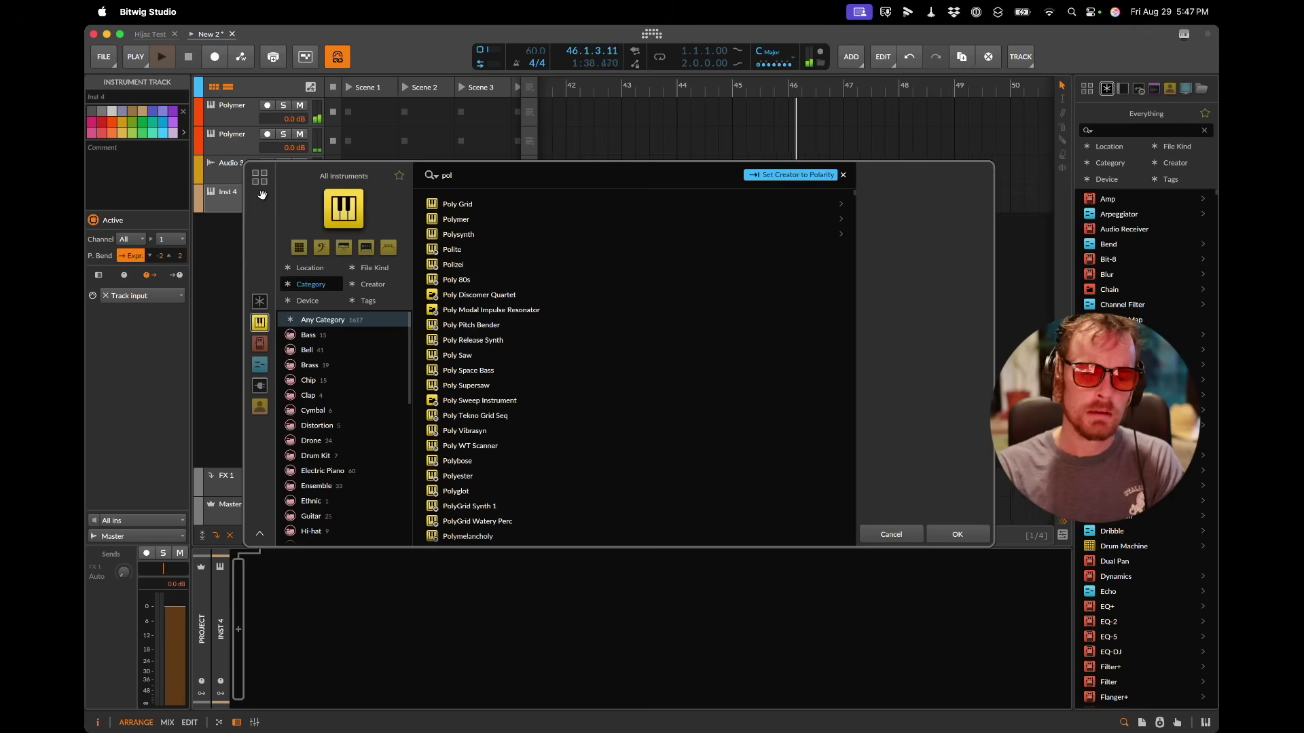
pyautogui.press('Return')
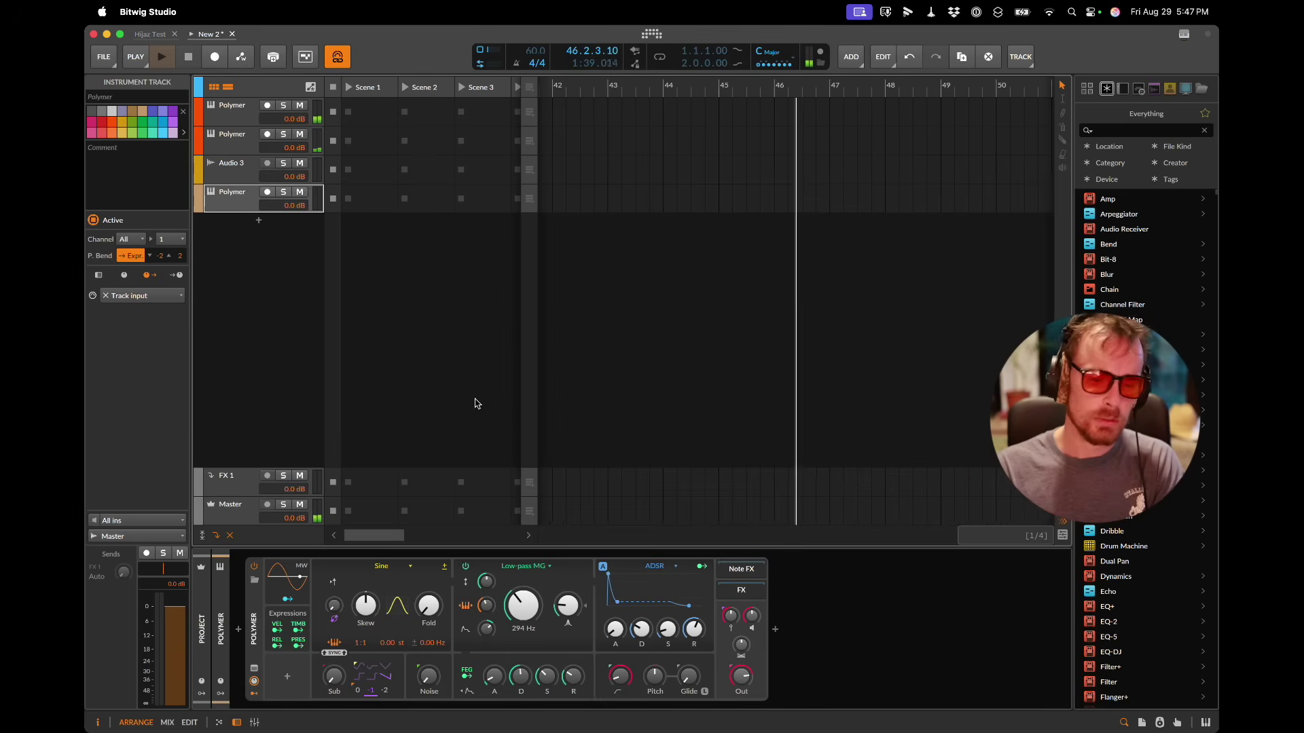
# Step: Append a Reverb device after the new Polymer and raise its reverb time to 3.09 s
pyautogui.click(774, 631)
pyautogui.write('reverb')
pyautogui.press('Return')
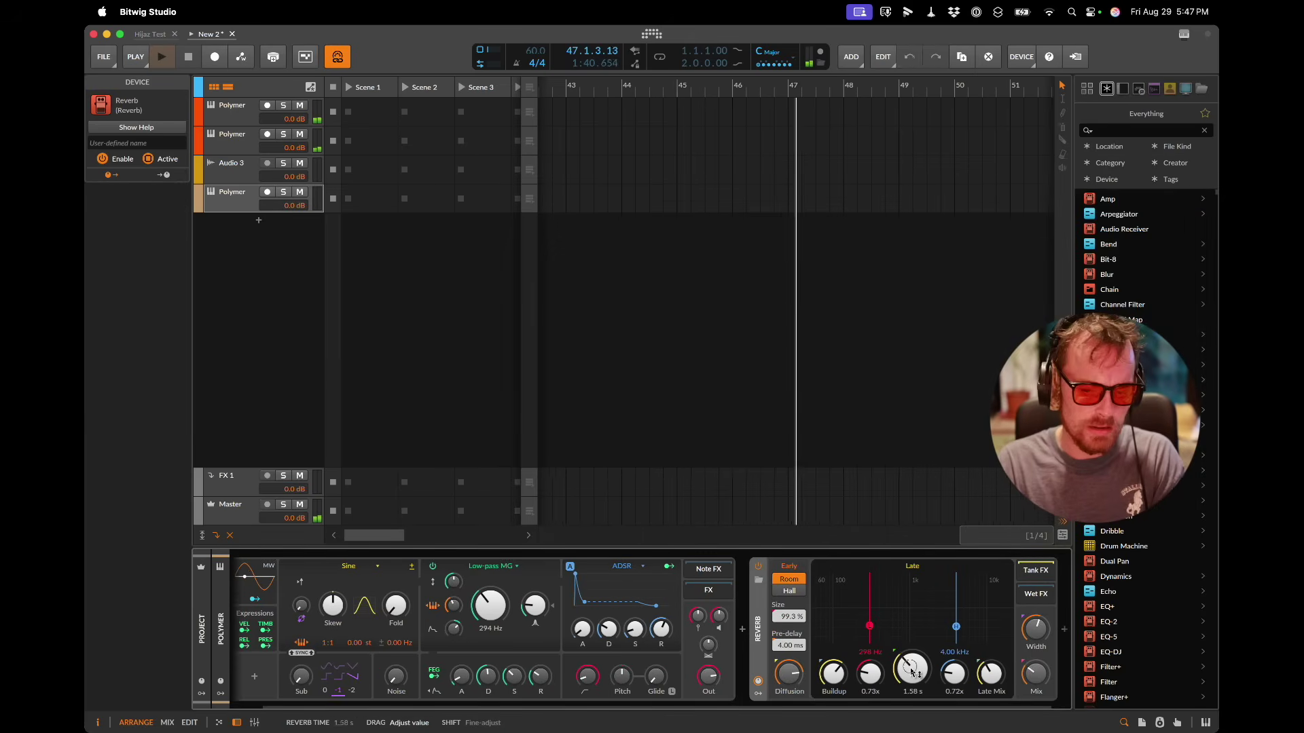
pyautogui.moveTo(911, 672); pyautogui.dragTo(911, 652)
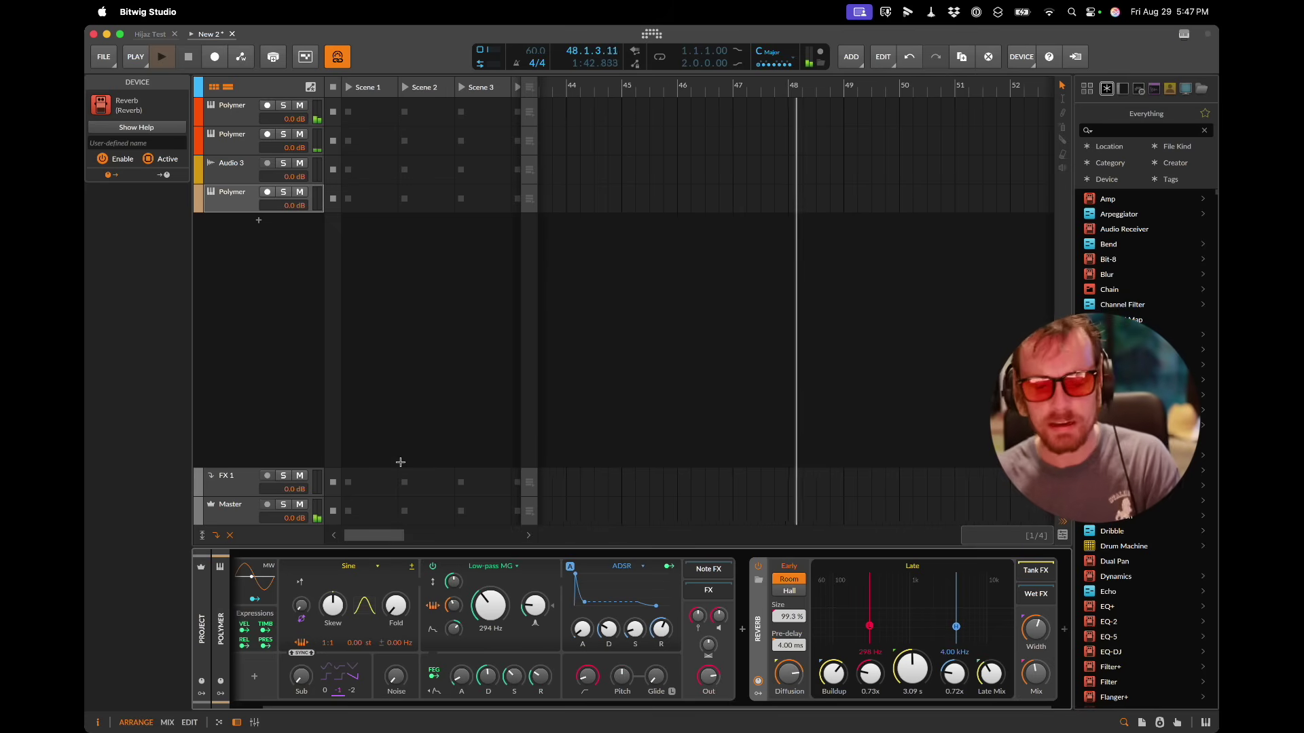
pyautogui.doubleClick(258, 220)
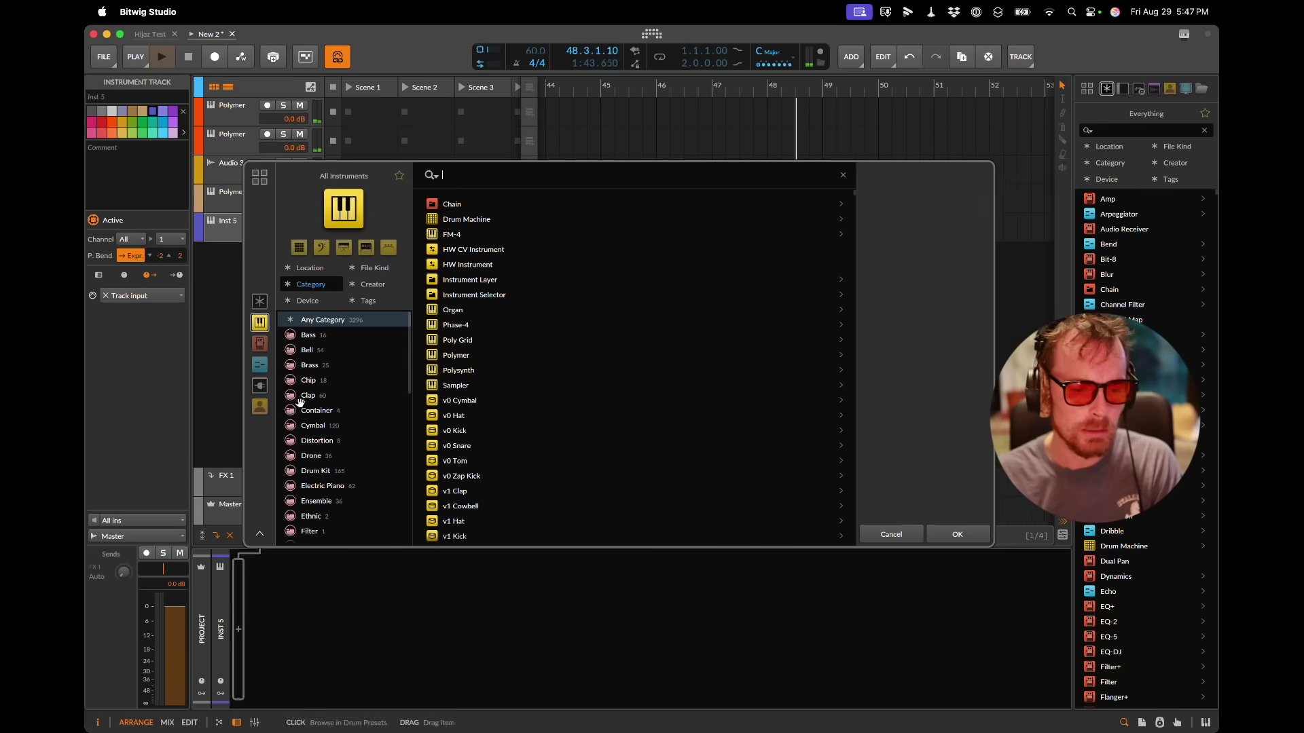
pyautogui.click(259, 385)
pyautogui.click(343, 334)
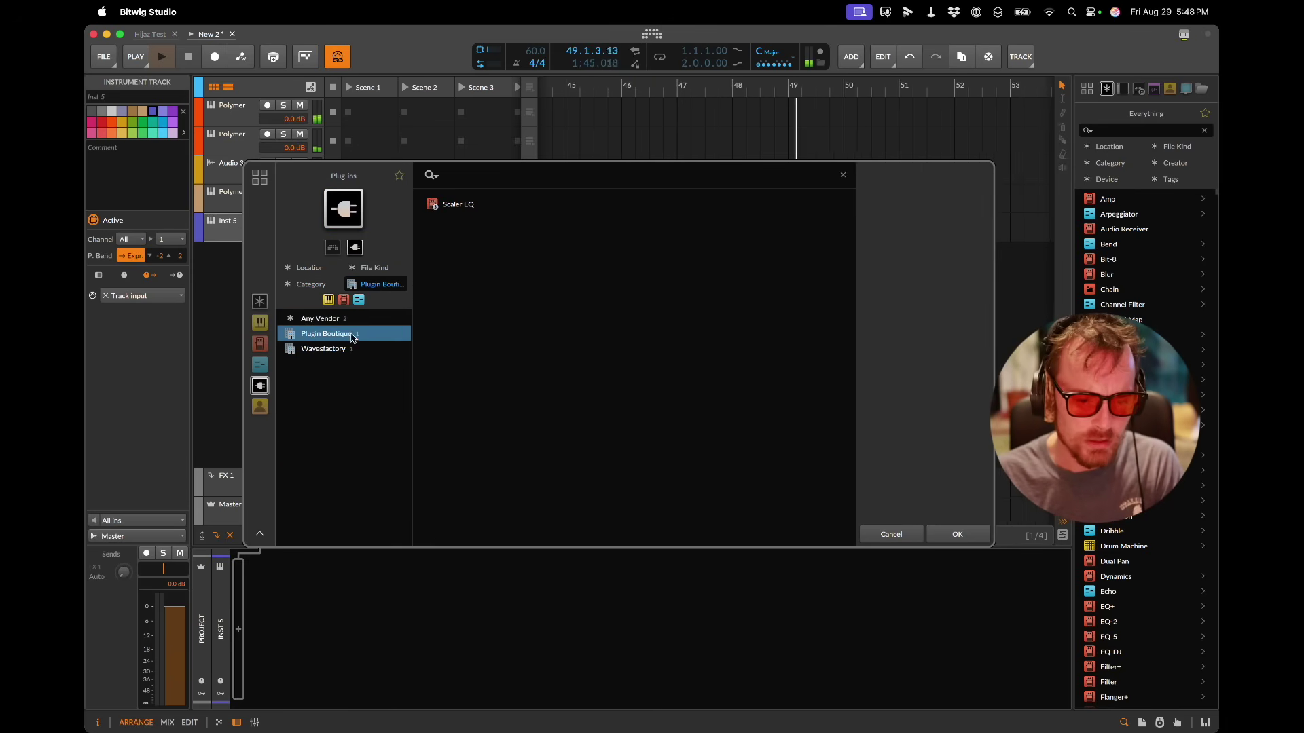
pyautogui.click(351, 349)
pyautogui.click(342, 333)
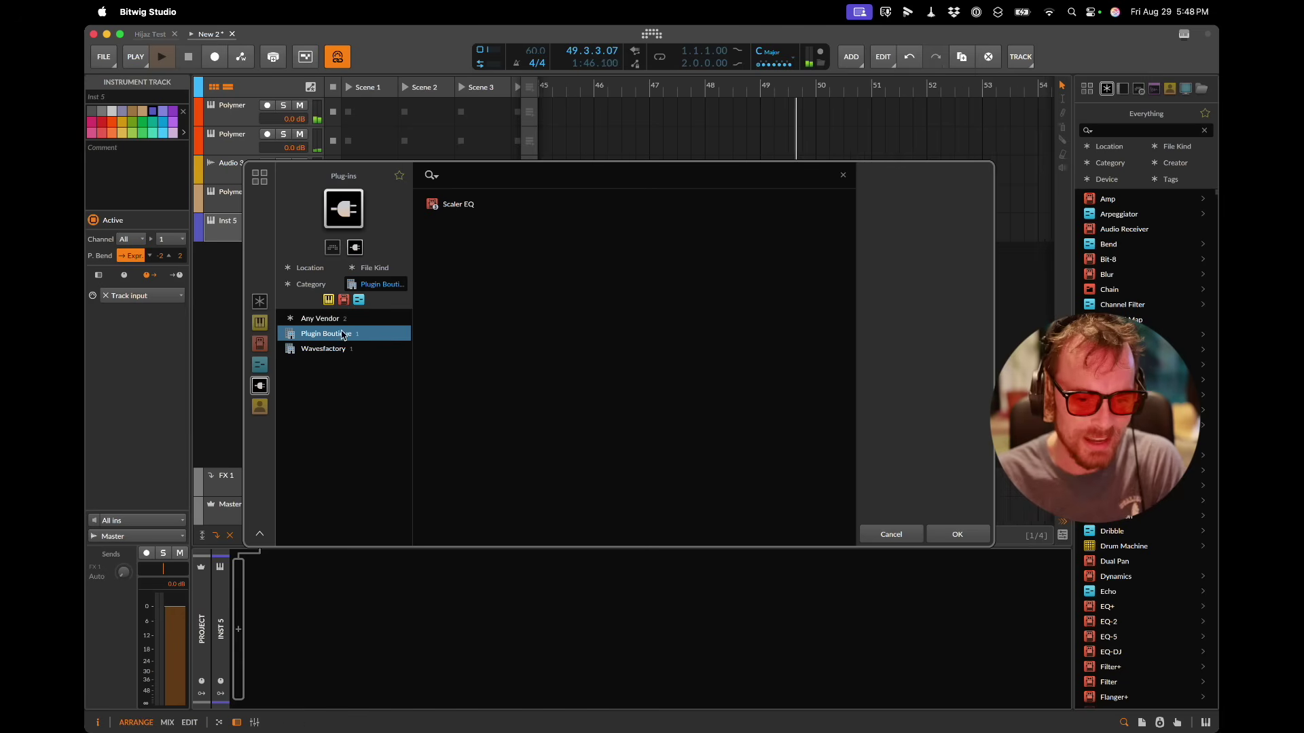
pyautogui.doubleClick(347, 349)
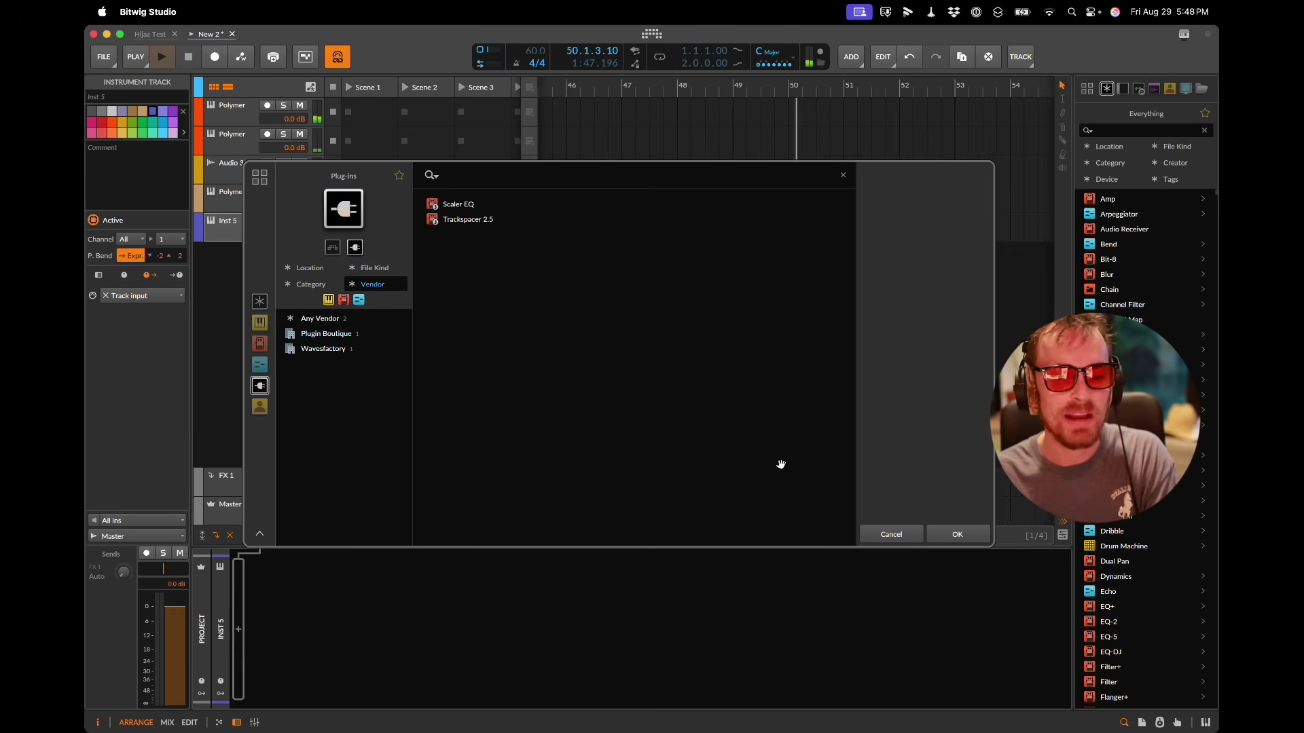
pyautogui.click(891, 535)
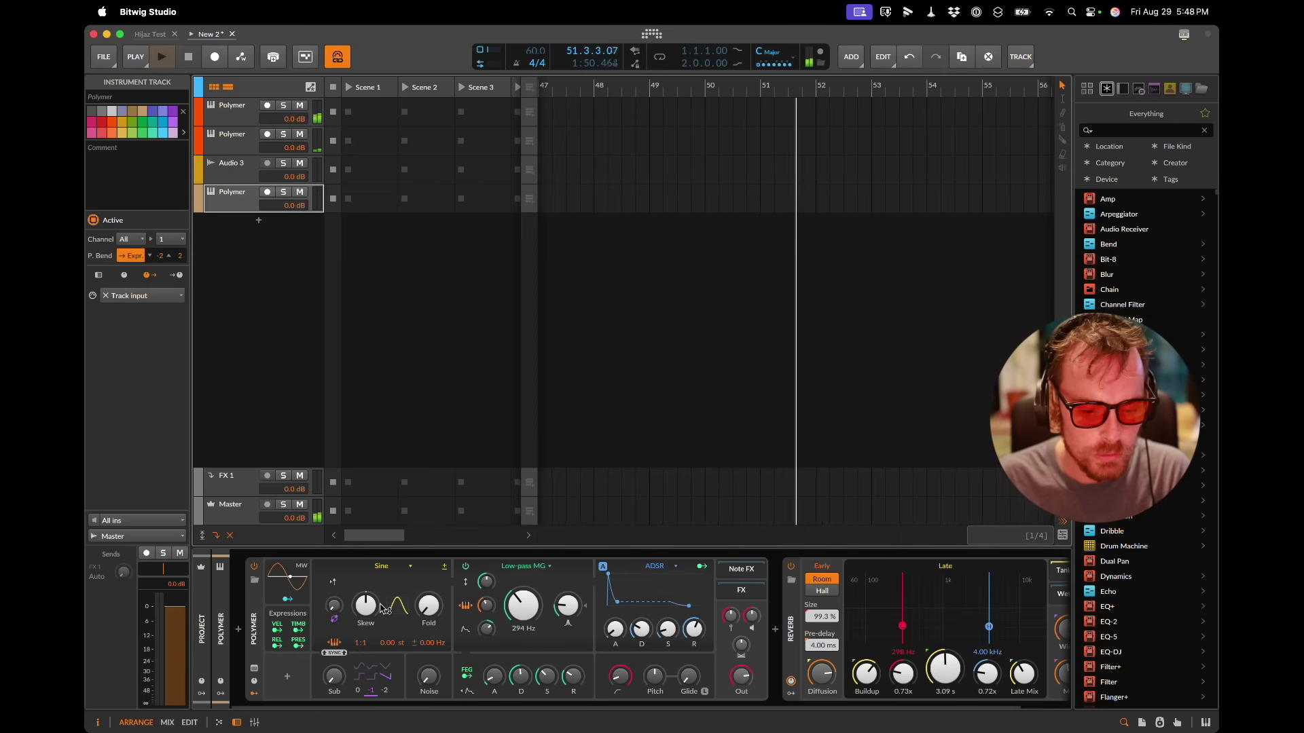
# Step: Append a Delay+ device after the Reverb, setting its delay time to 1 and its stereo pattern to Ping L
pyautogui.hscroll(2, 1065, 663)
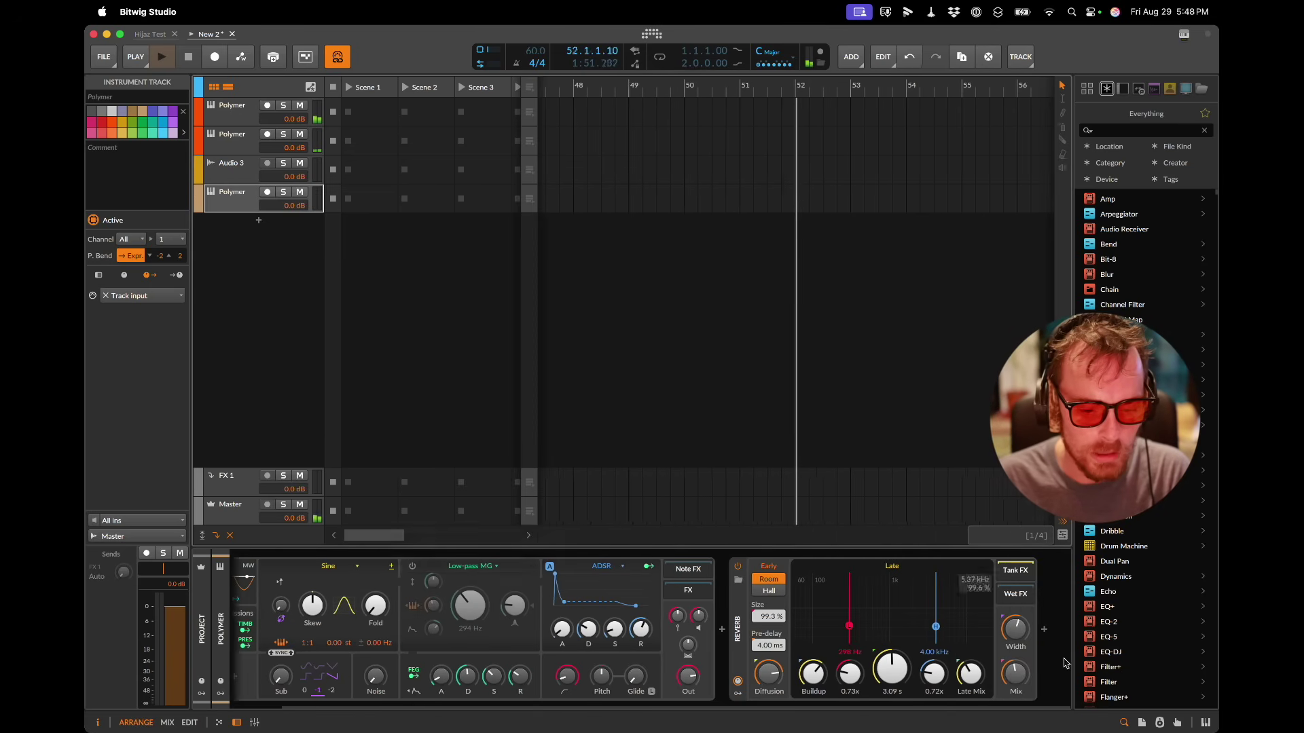
pyautogui.click(1046, 628)
pyautogui.write('delay')
pyautogui.press('Down')
pyautogui.press('Down')
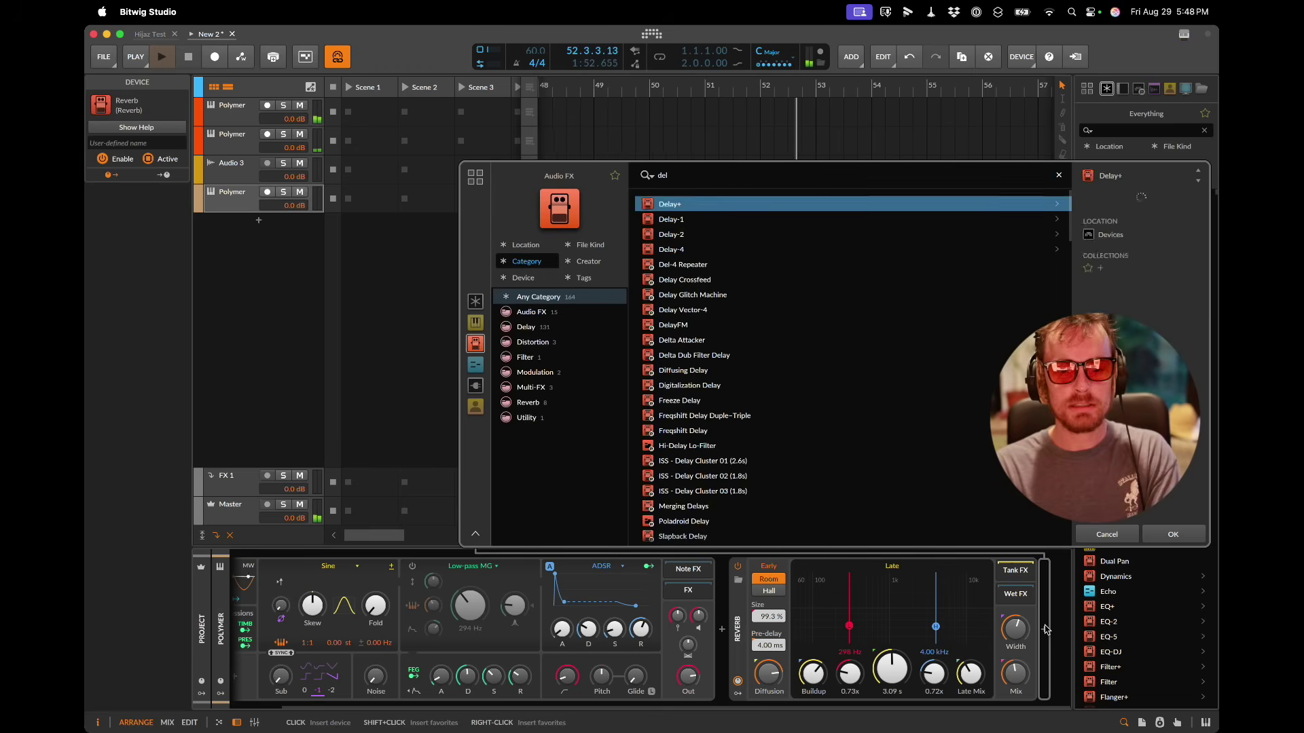
pyautogui.press('Return')
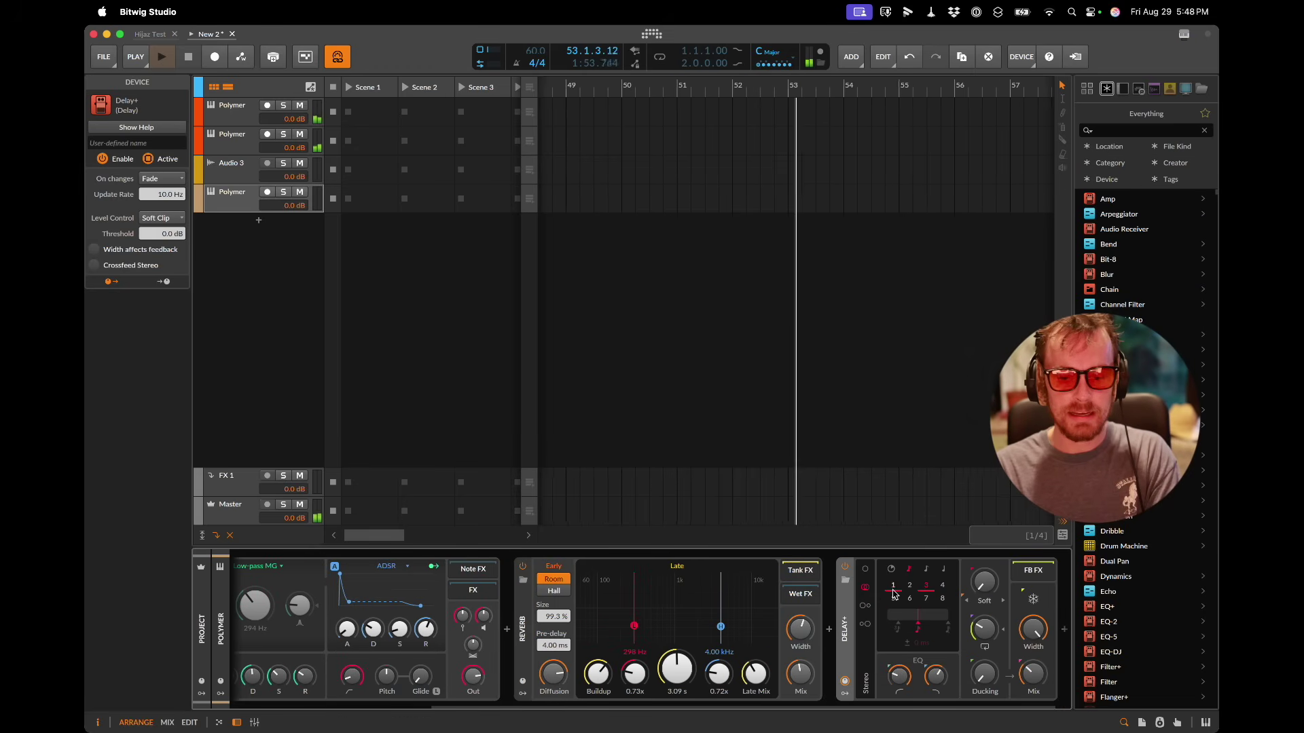
pyautogui.click(893, 588)
pyautogui.click(864, 607)
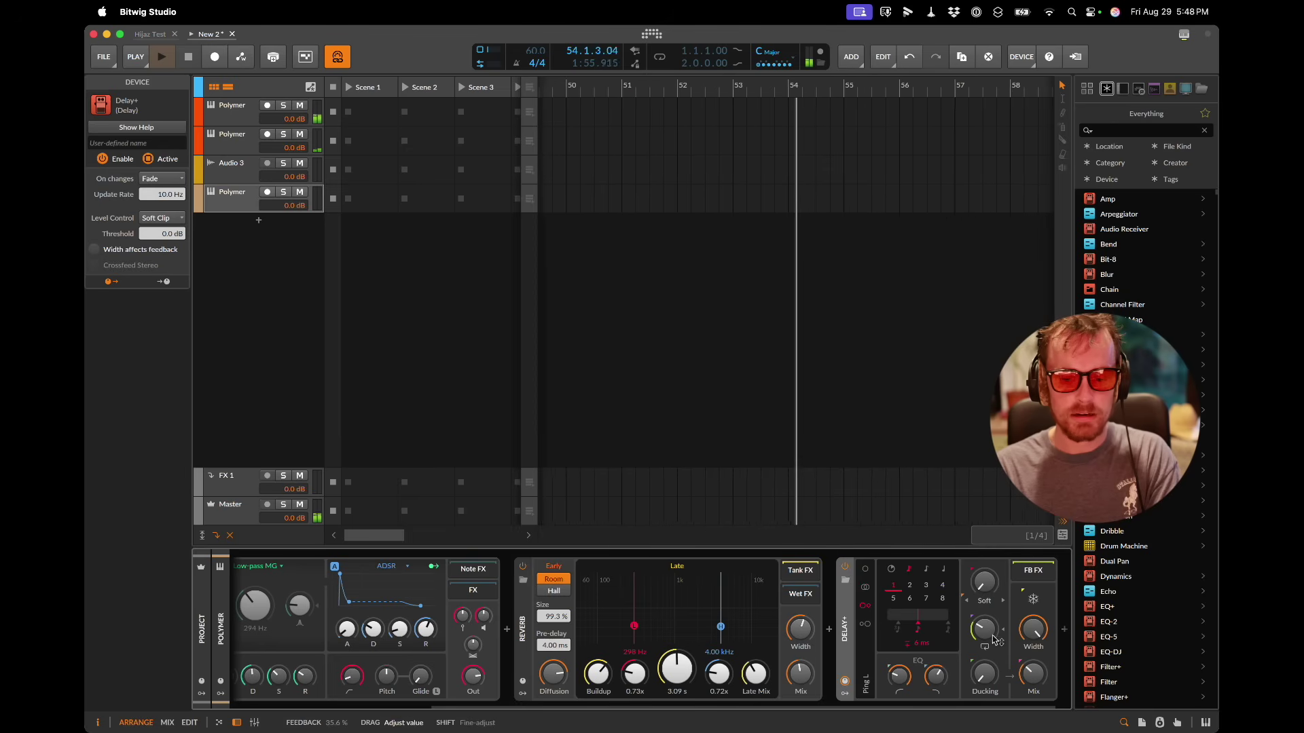
# Step: Select the new Polymer track, set its MIDI channel to 3 and switch to Words in Chrome
pyautogui.hscroll(-4, 848, 619)
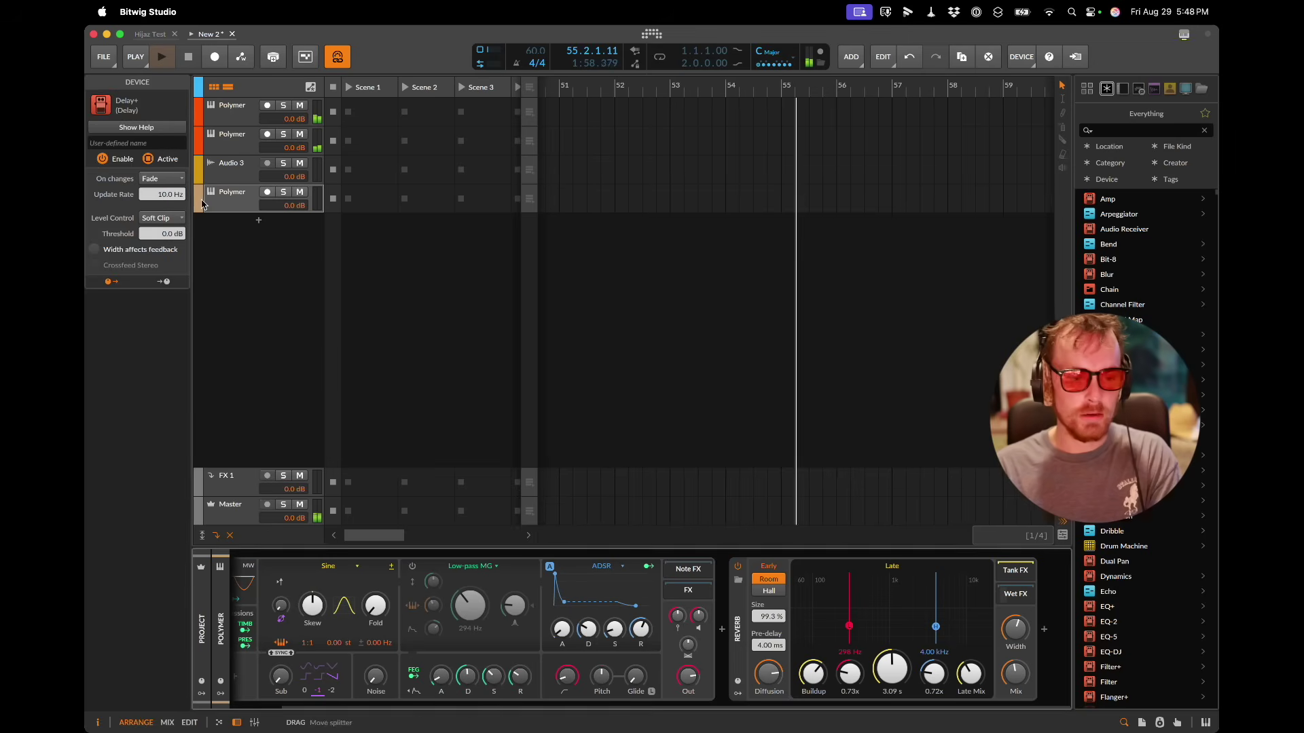
pyautogui.click(231, 197)
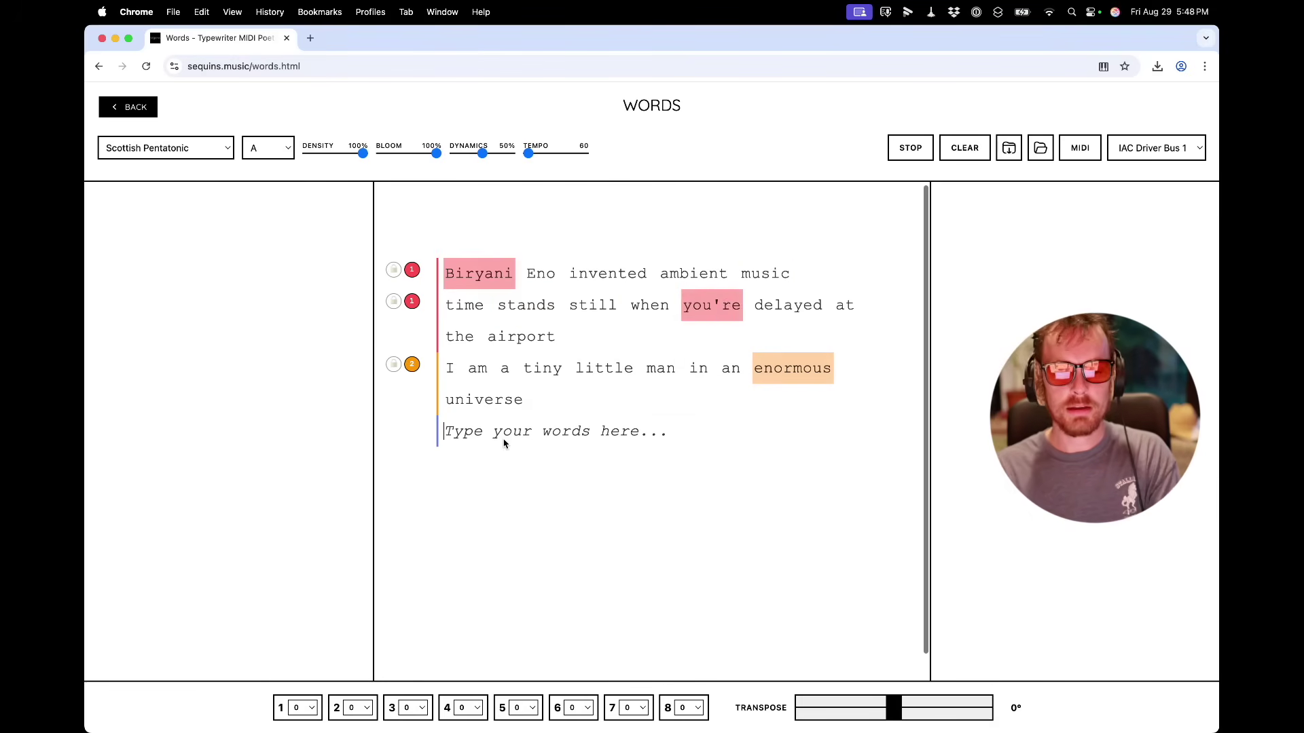
# Step: Search the web for "carl sagan quotes", copy the quote "We are star stuff" and return to Words
pyautogui.press('super+t')
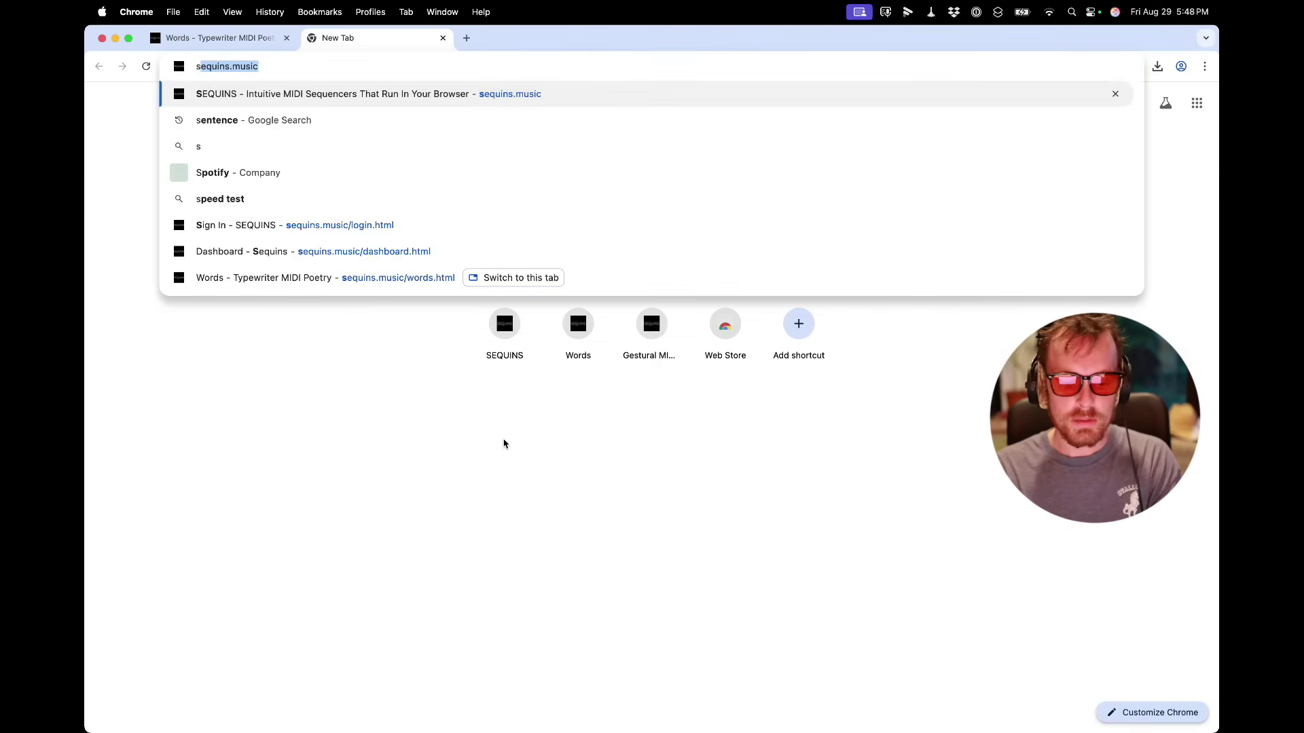
pyautogui.write('carl sagan quotes')
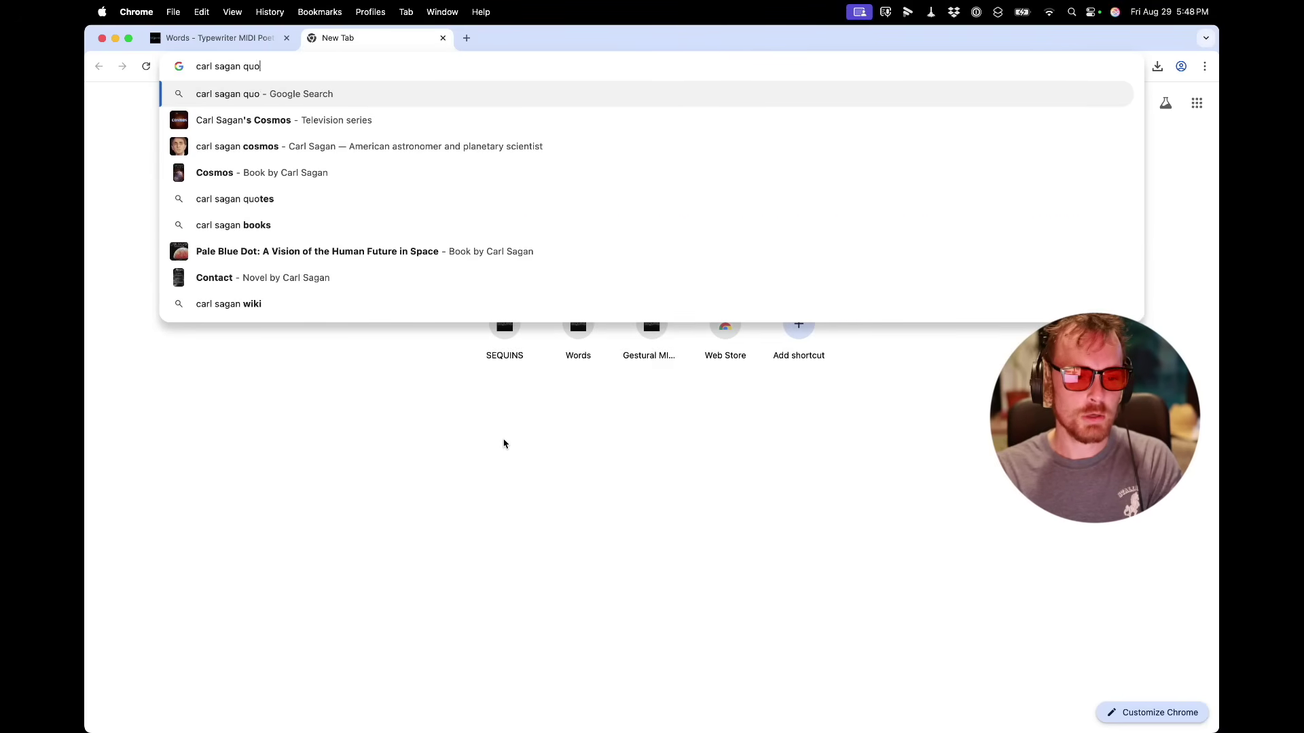
pyautogui.press('Return')
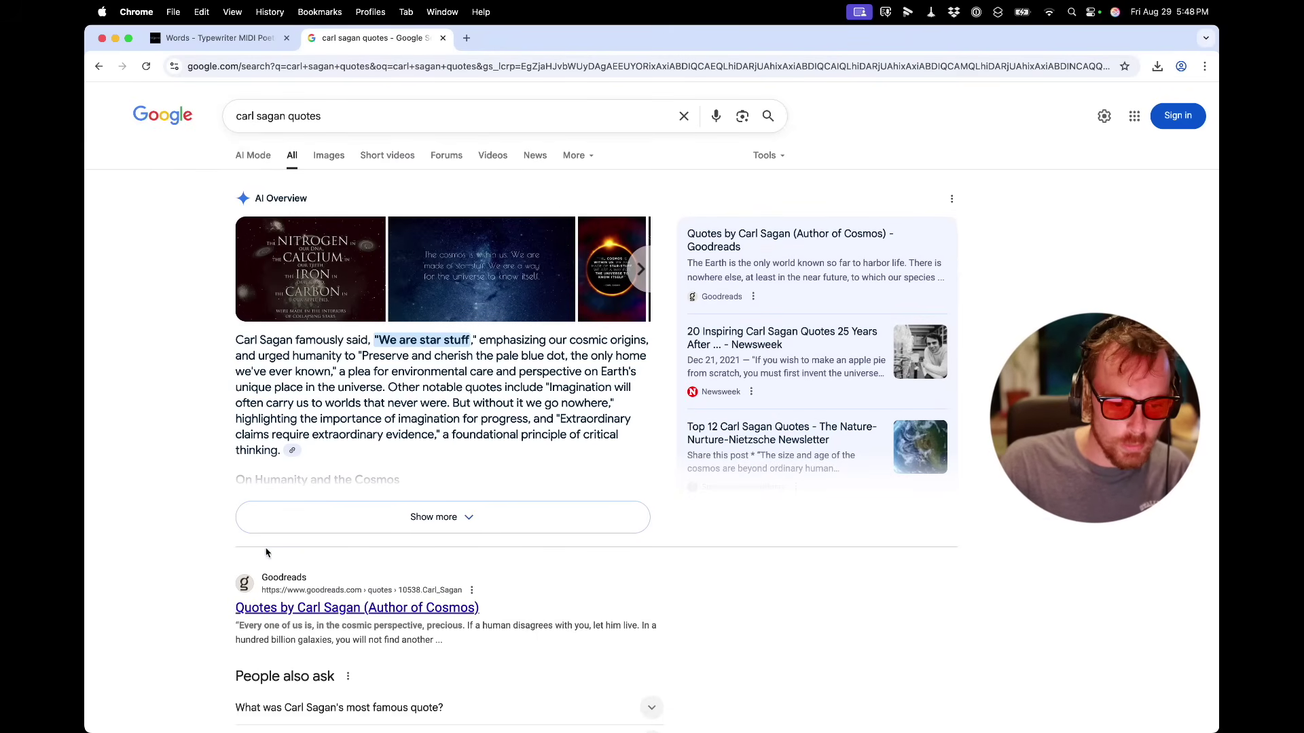
pyautogui.moveTo(374, 340); pyautogui.dragTo(465, 341)
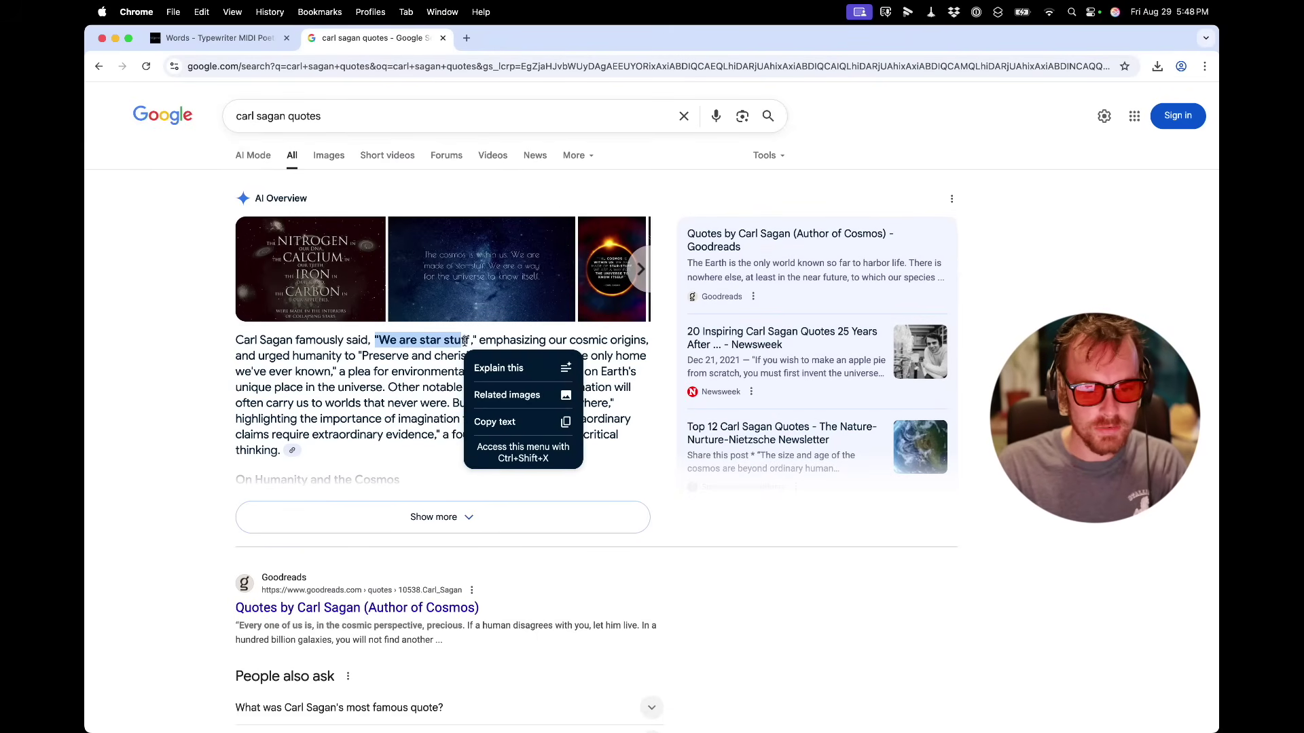
pyautogui.press('super+w')
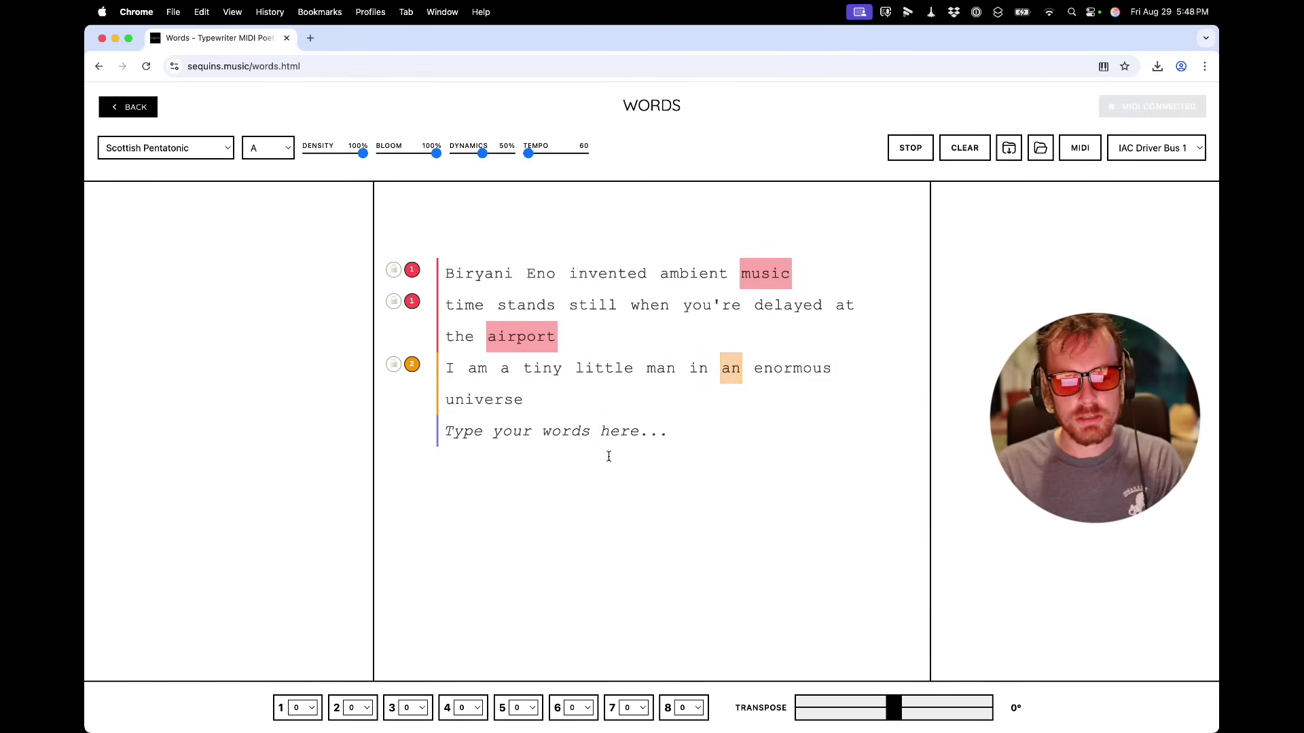
# Step: Submit a channel 3 line in Words using the /3 prefix and the copied quote "We are star stuff"
pyautogui.write('/3')
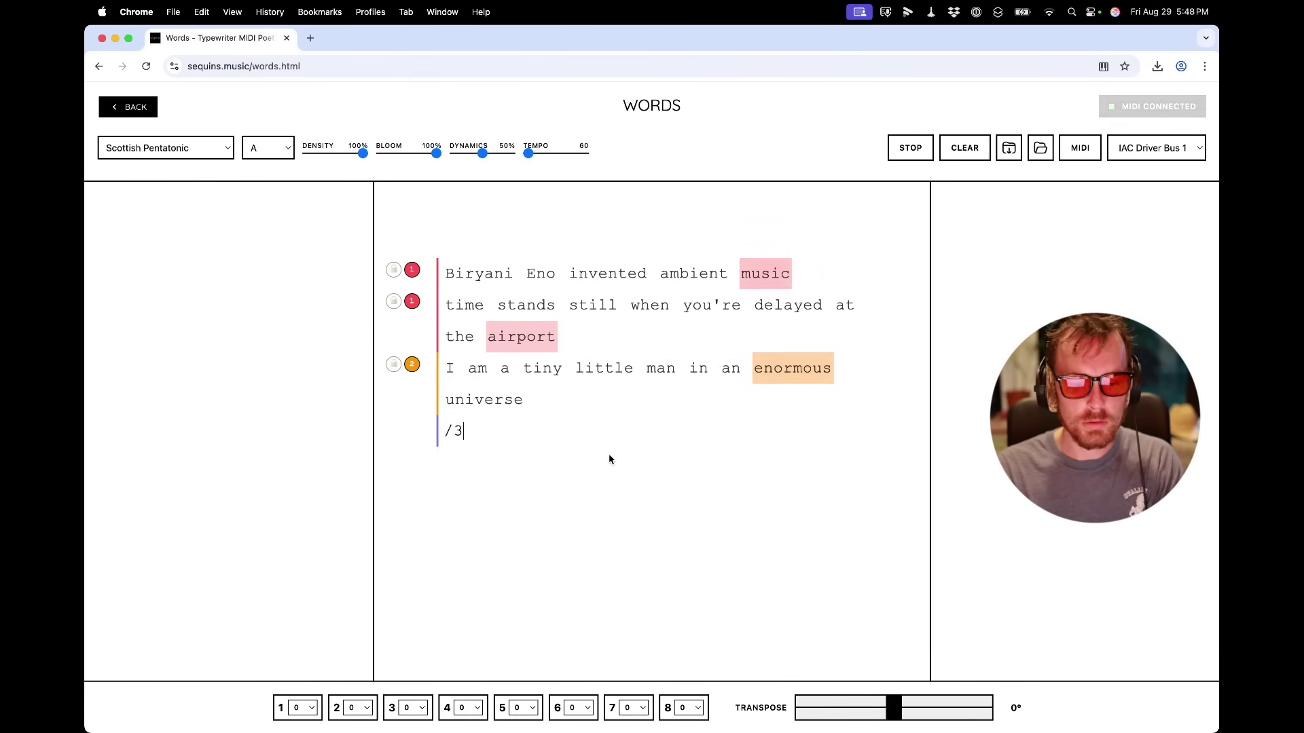
pyautogui.write('"We are star stuff')
pyautogui.press('Return')
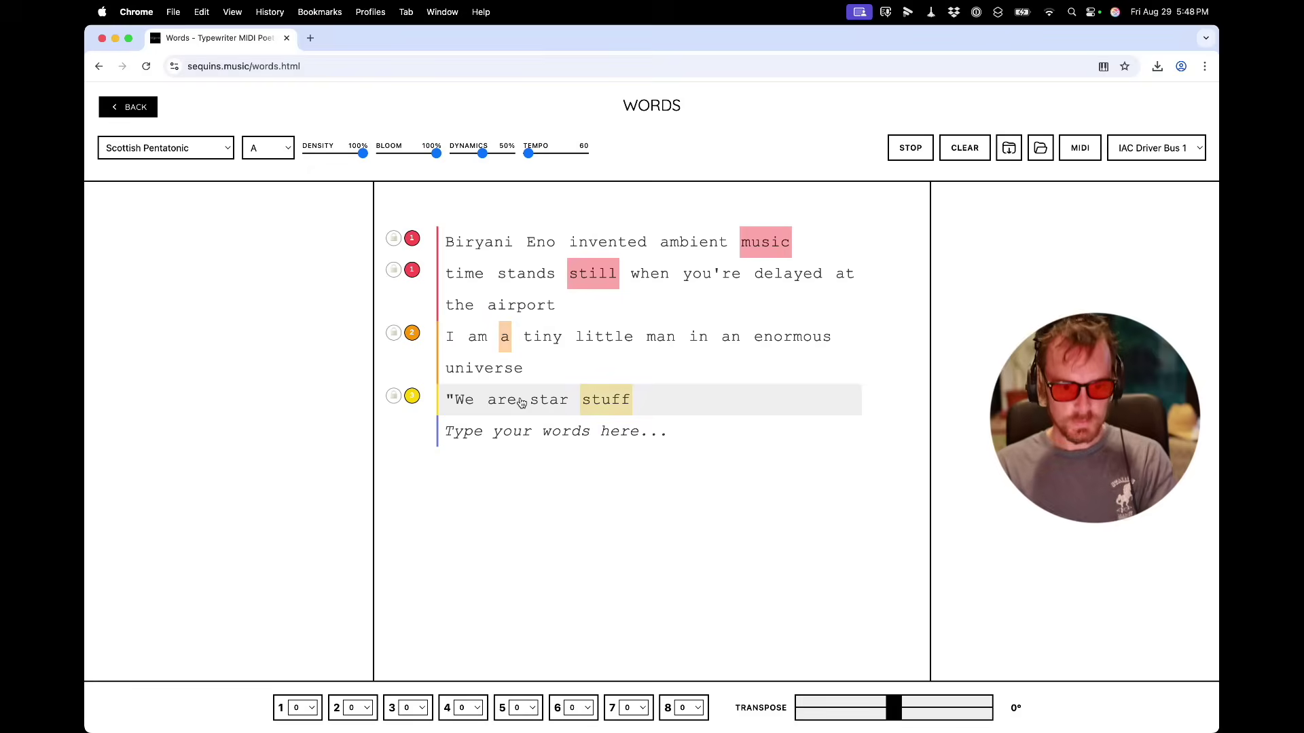
# Step: Switch to Bitwig Studio and lower the channel 3 Polymer track's volume to -20.3 dB
pyautogui.press('super+Tab')
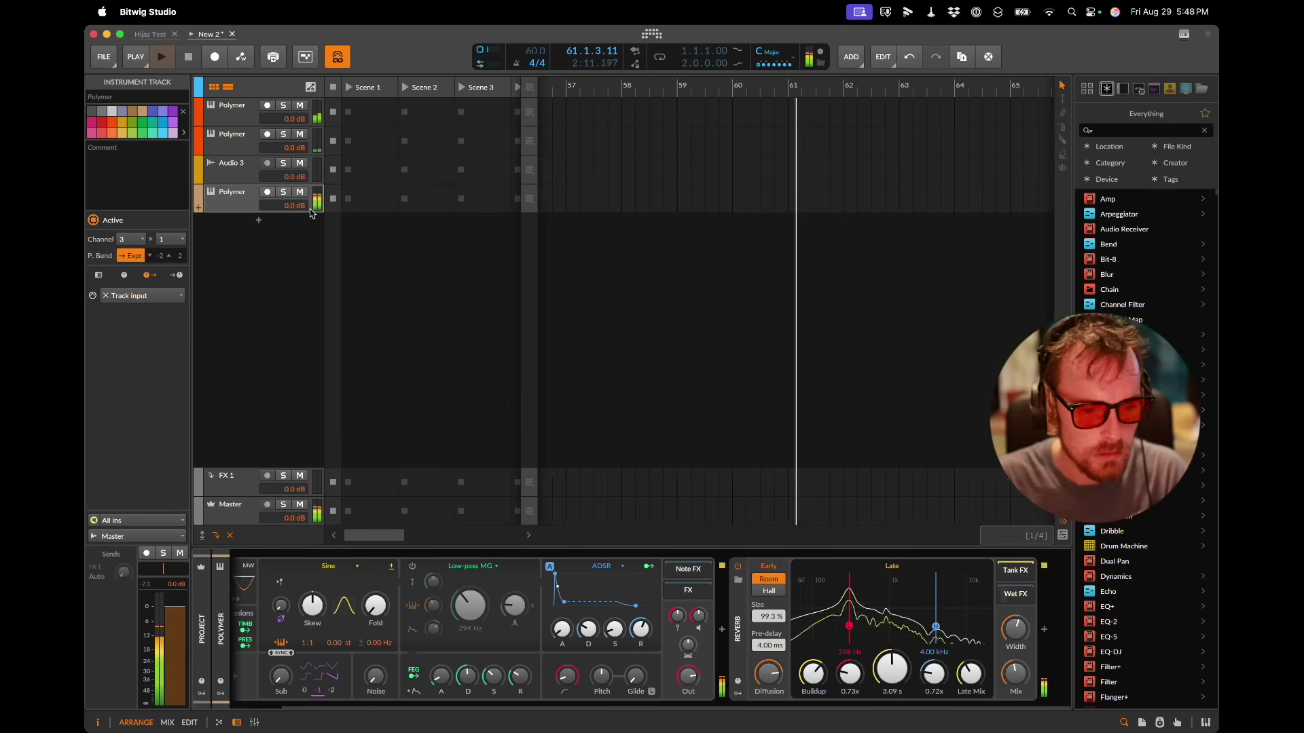
pyautogui.moveTo(296, 205); pyautogui.dragTo(297, 212)
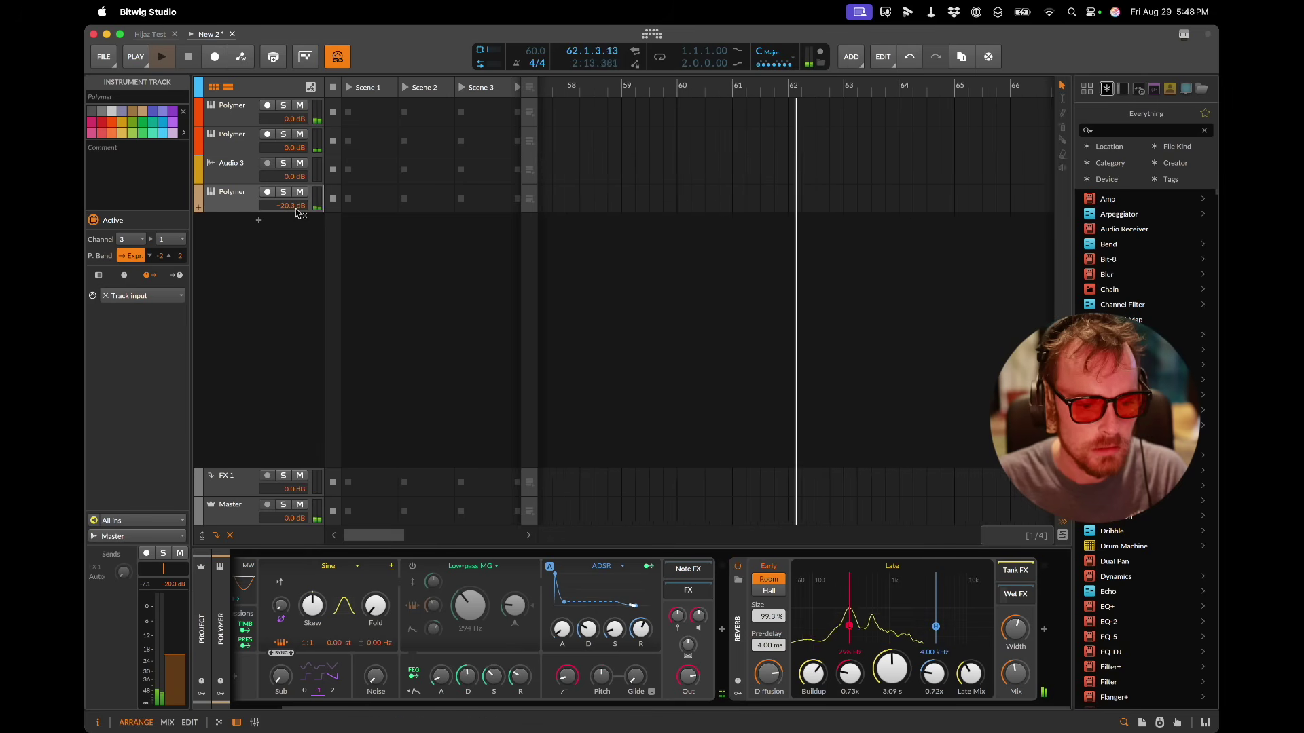
# Step: In Chrome, copy the Goodreads snippet beginning "Every one of us is, in the cosmic perspective, precious" from the quote search and submit it as a Words line
pyautogui.press('super+Tab')
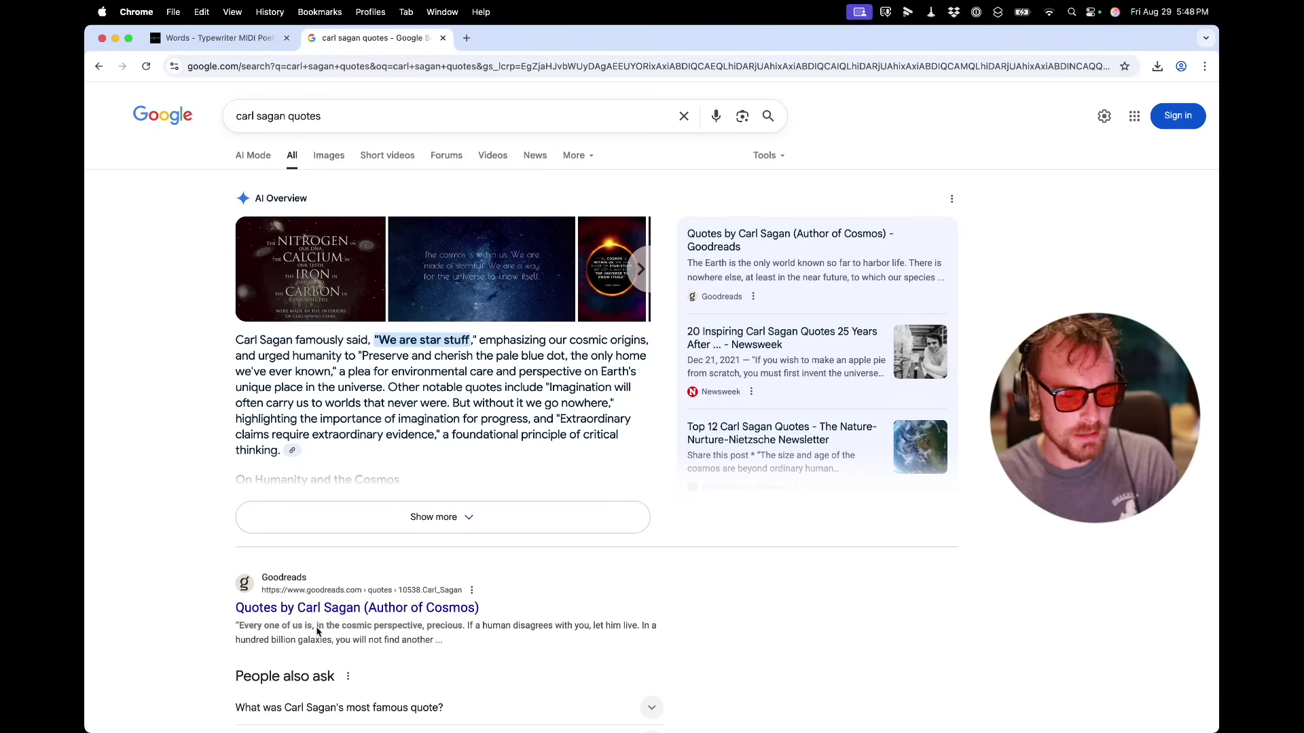
pyautogui.moveTo(388, 629); pyautogui.dragTo(431, 641)
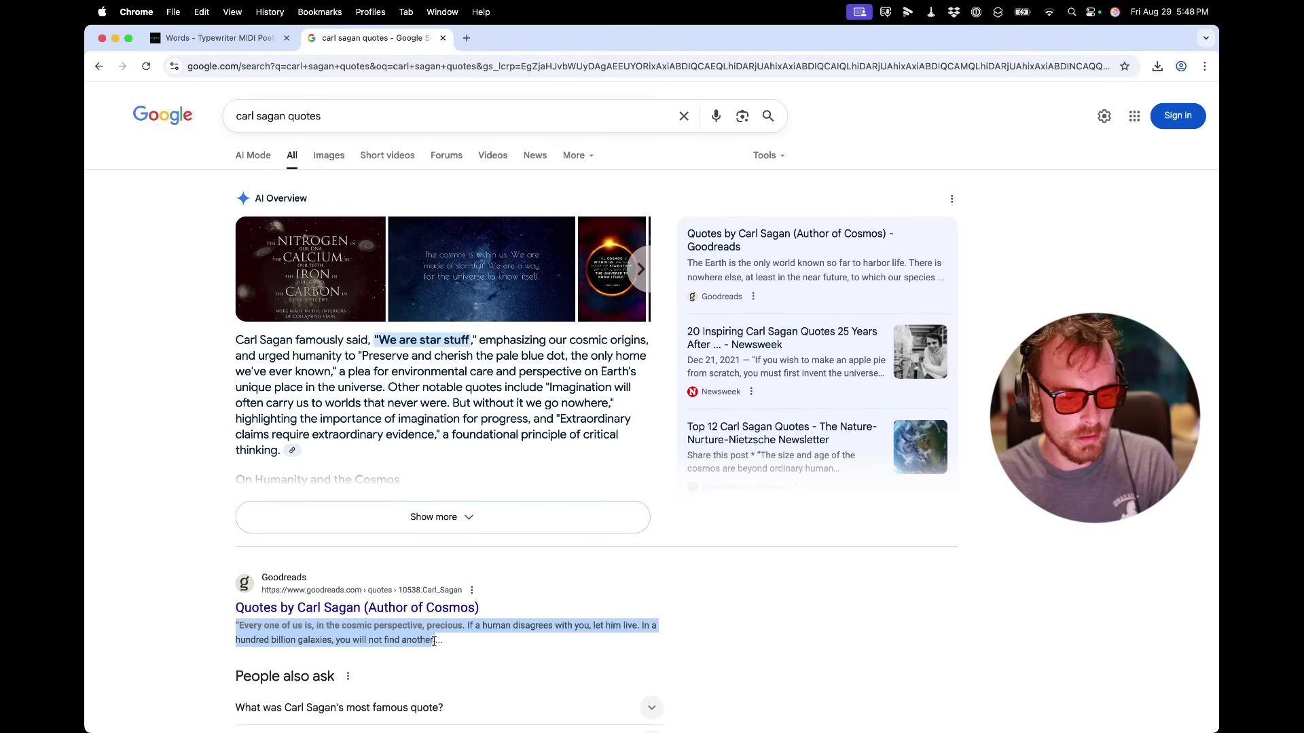
pyautogui.press('super+w')
pyautogui.write('"Every one of us is, in the cosmic perspective, precious. If a human disagrees with you, let him live. In a hundred billion galaxies, you will not find another')
pyautogui.press('Return')
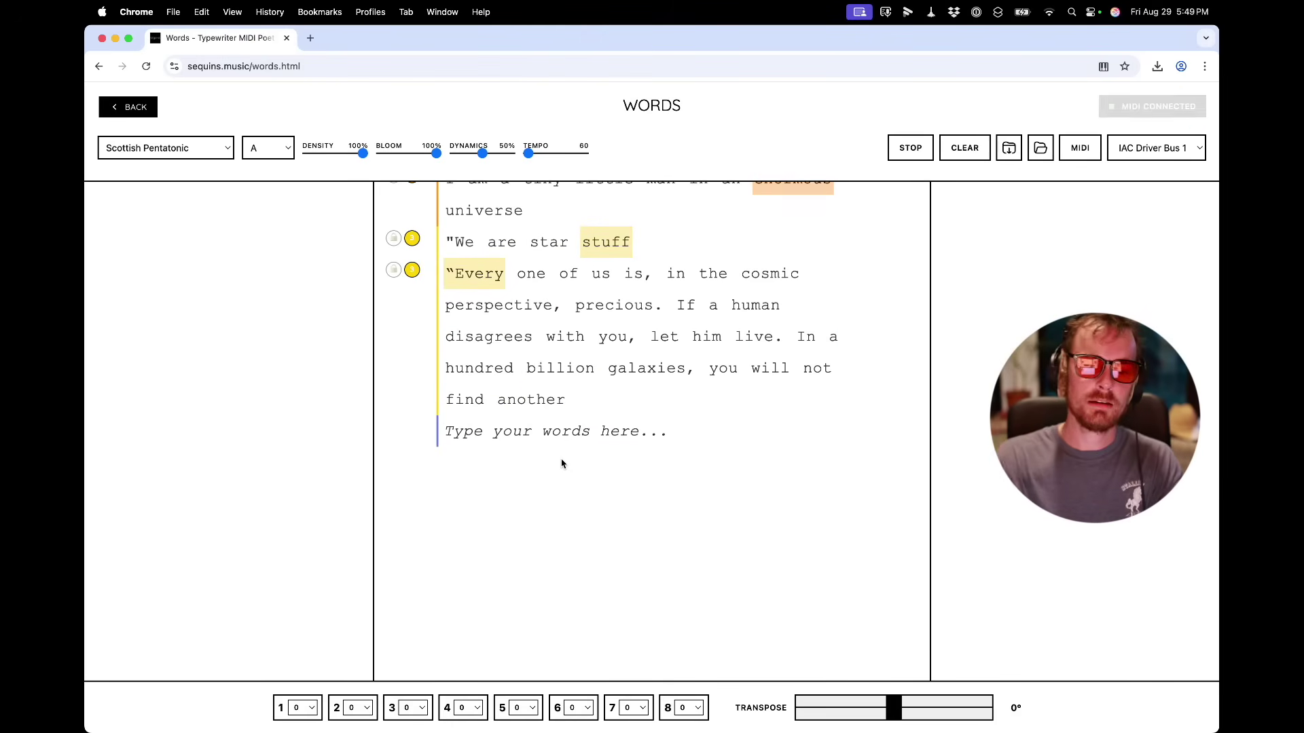
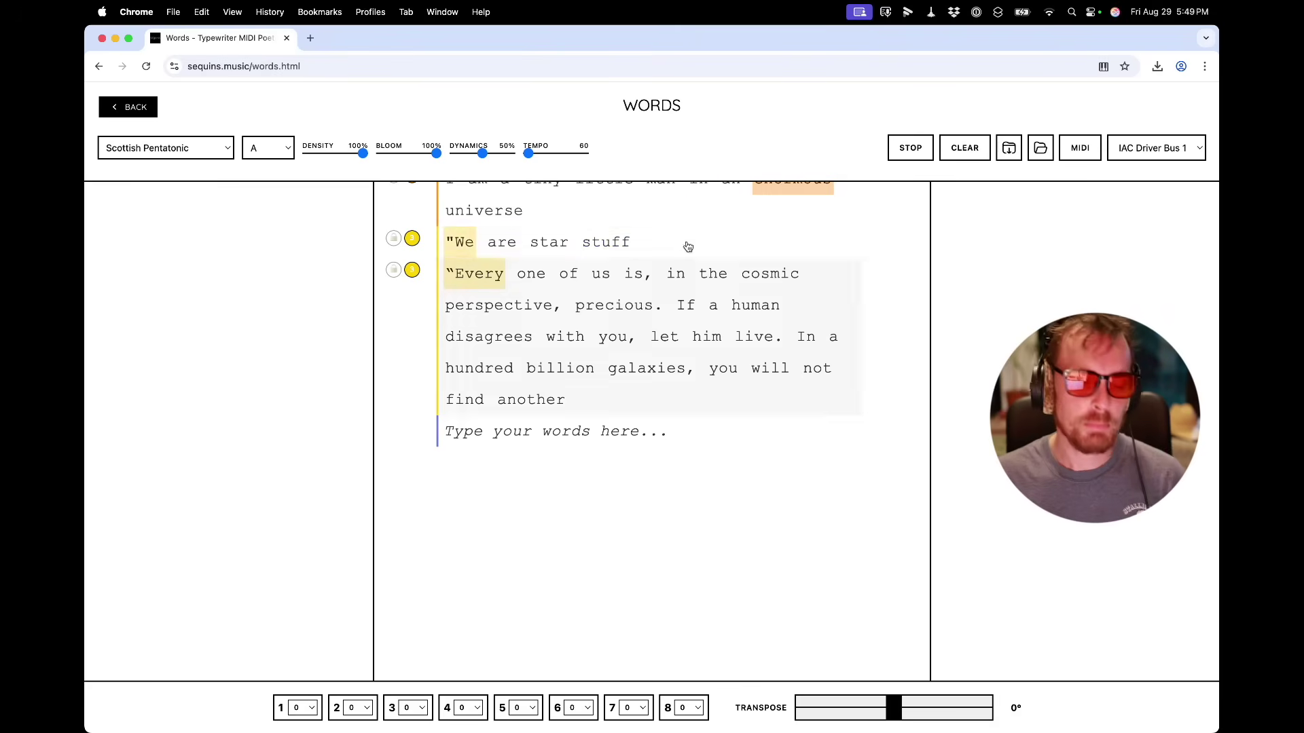
# Step: Stop and restart the Words playback, and look over the playing lines
pyautogui.click(916, 155)
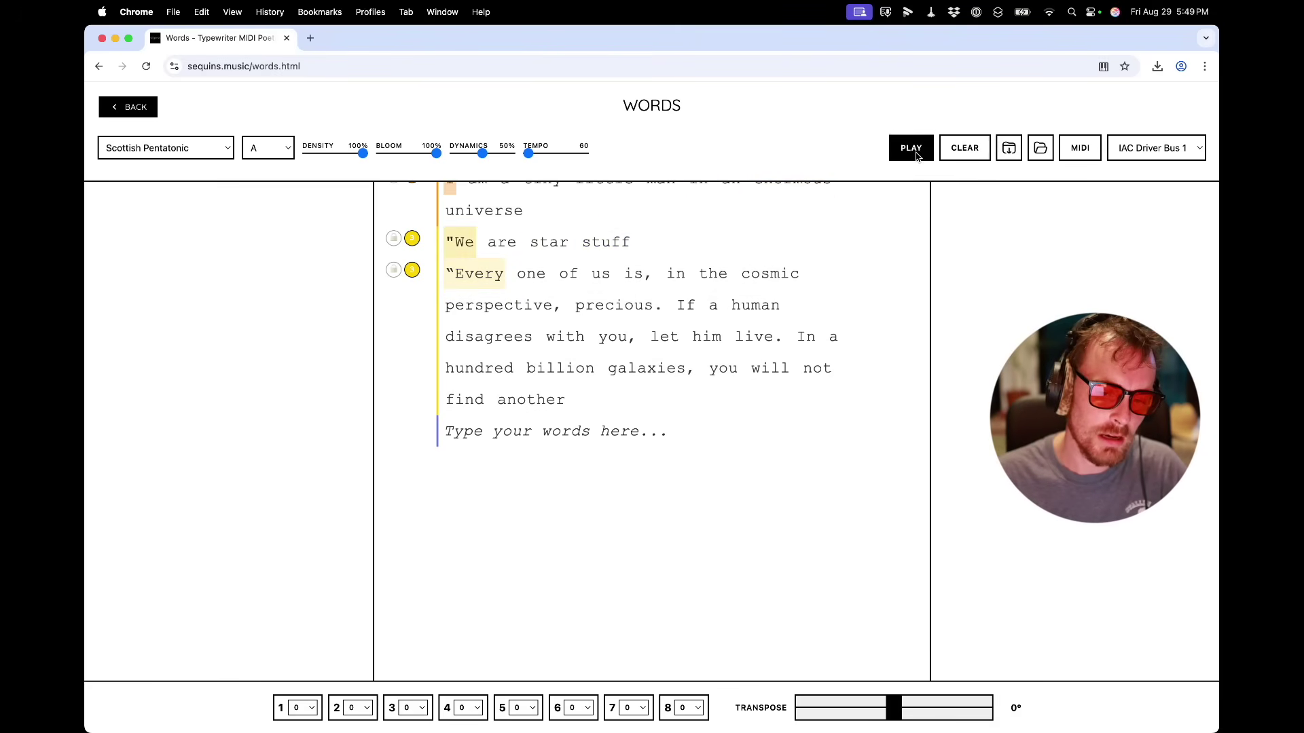
pyautogui.click(916, 157)
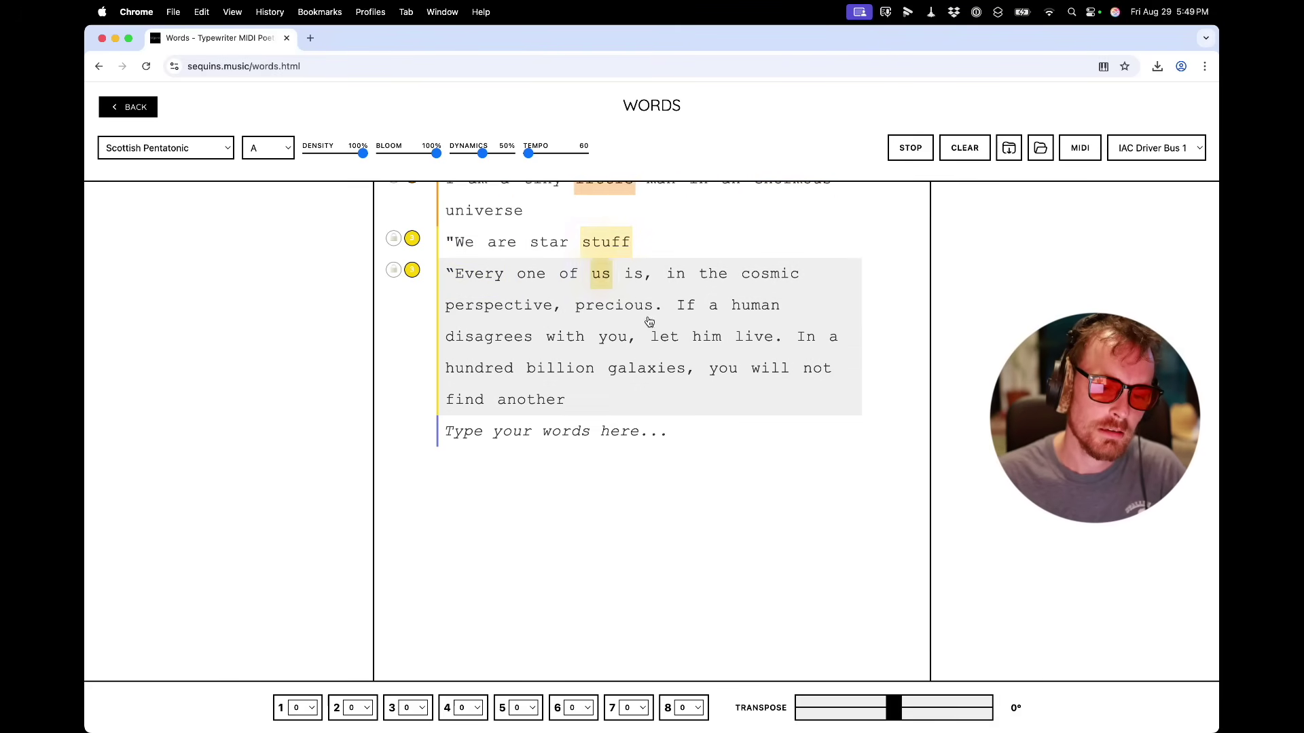
pyautogui.scroll(2, 650, 368)
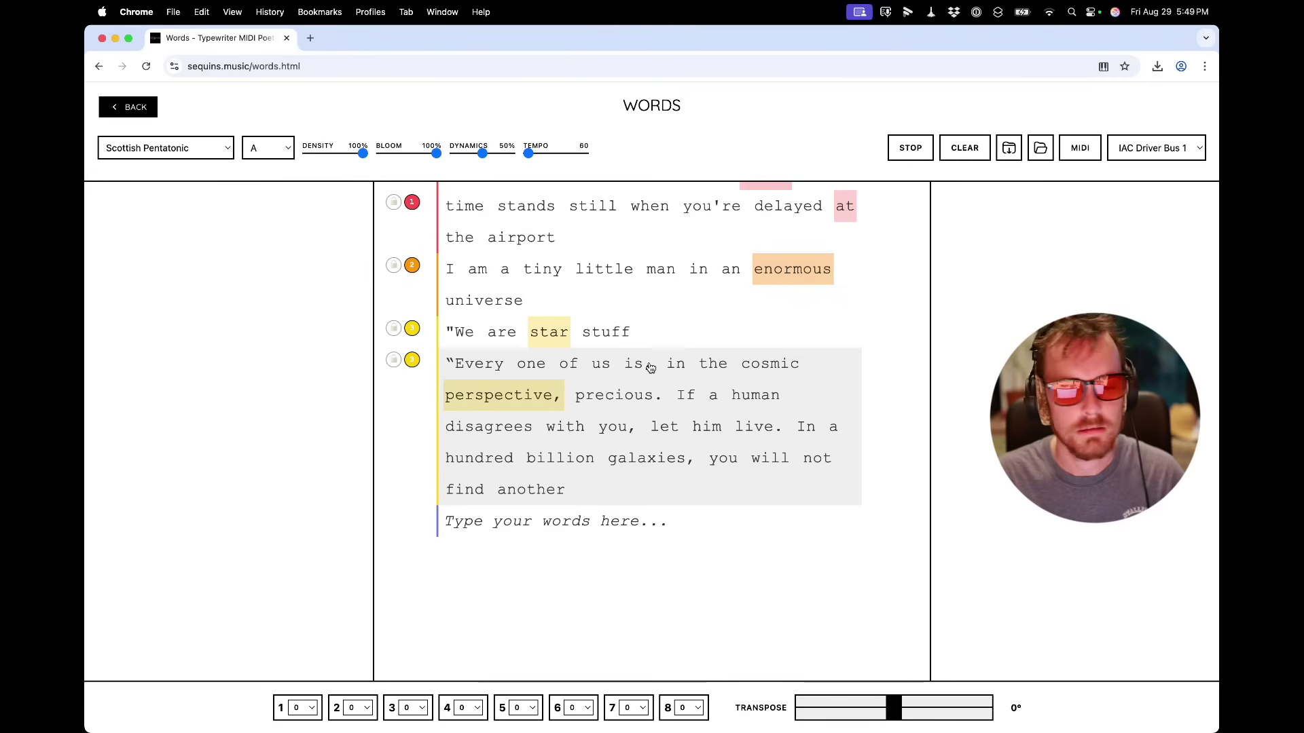
pyautogui.scroll(3, 649, 368)
pyautogui.scroll(2, 649, 368)
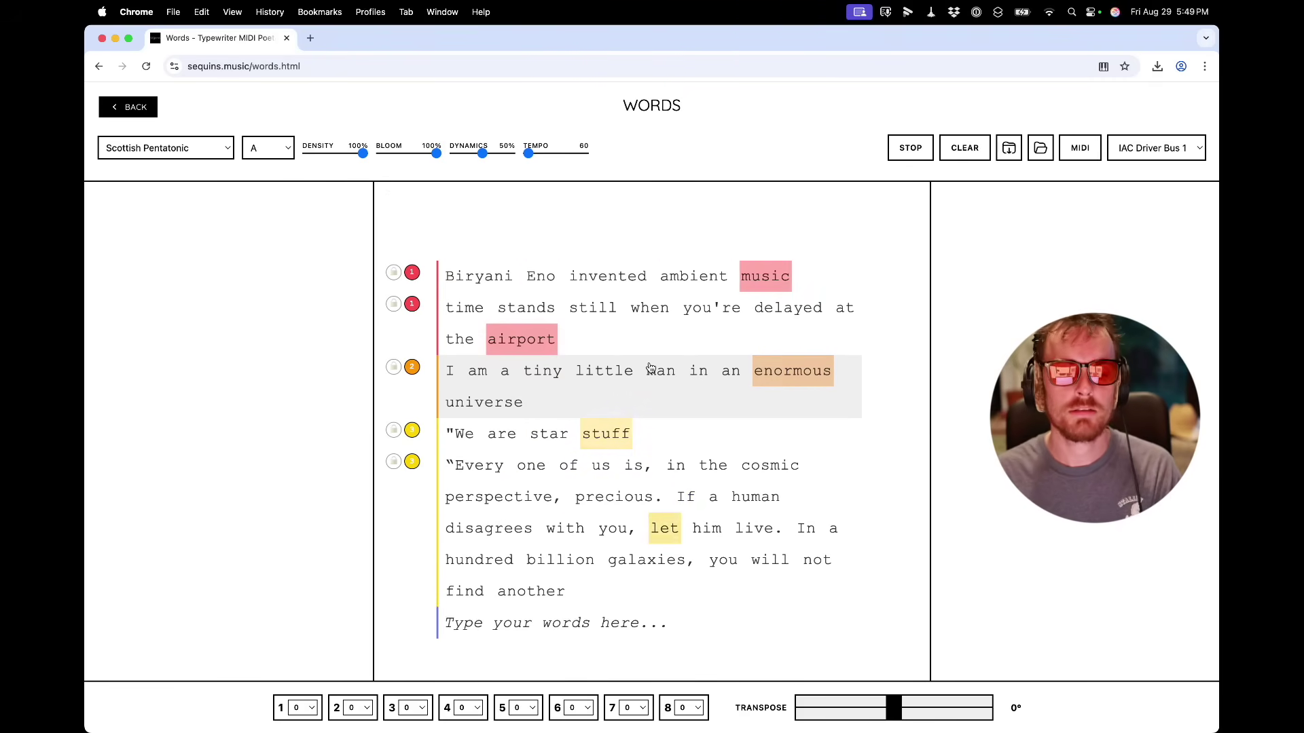
pyautogui.tripleClick(534, 407)
pyautogui.scroll(-5, 569, 564)
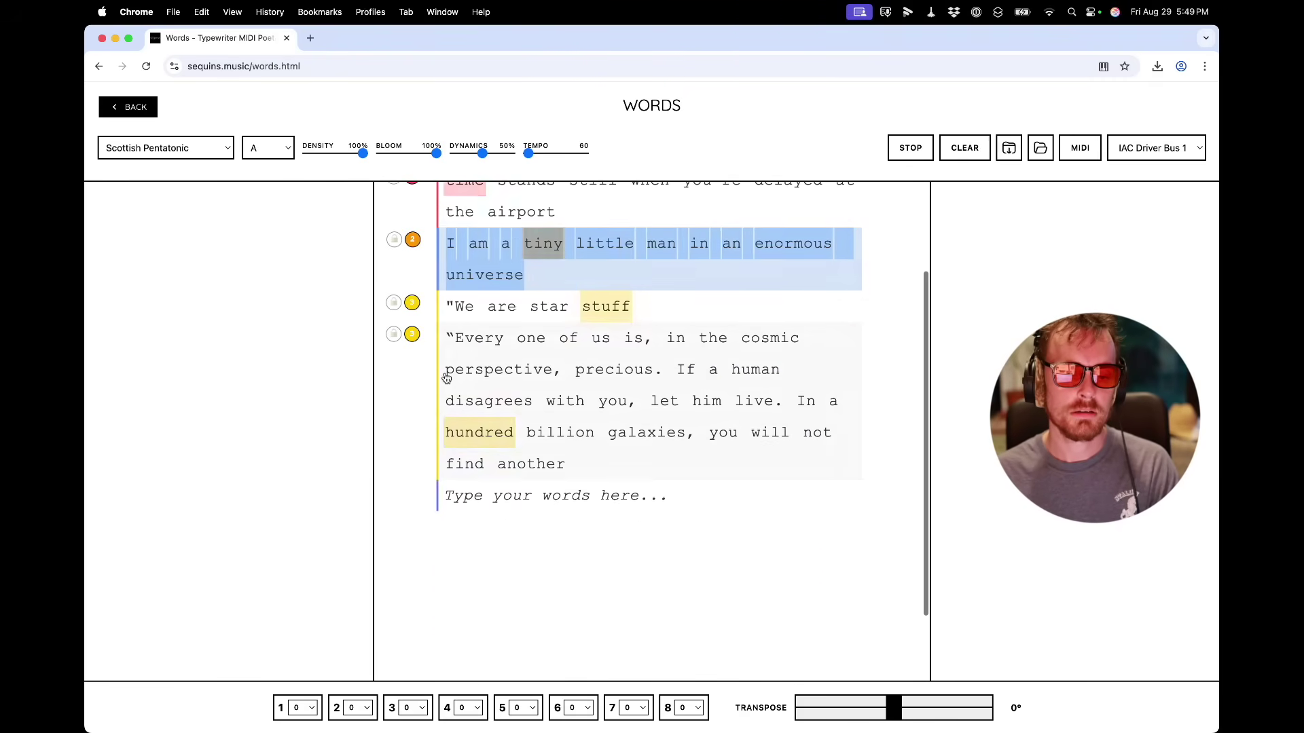
# Step: Switch to Bitwig Studio, duplicate the channel 2 Polymer track and set the copy's MIDI channel to 4
pyautogui.press('super+Tab')
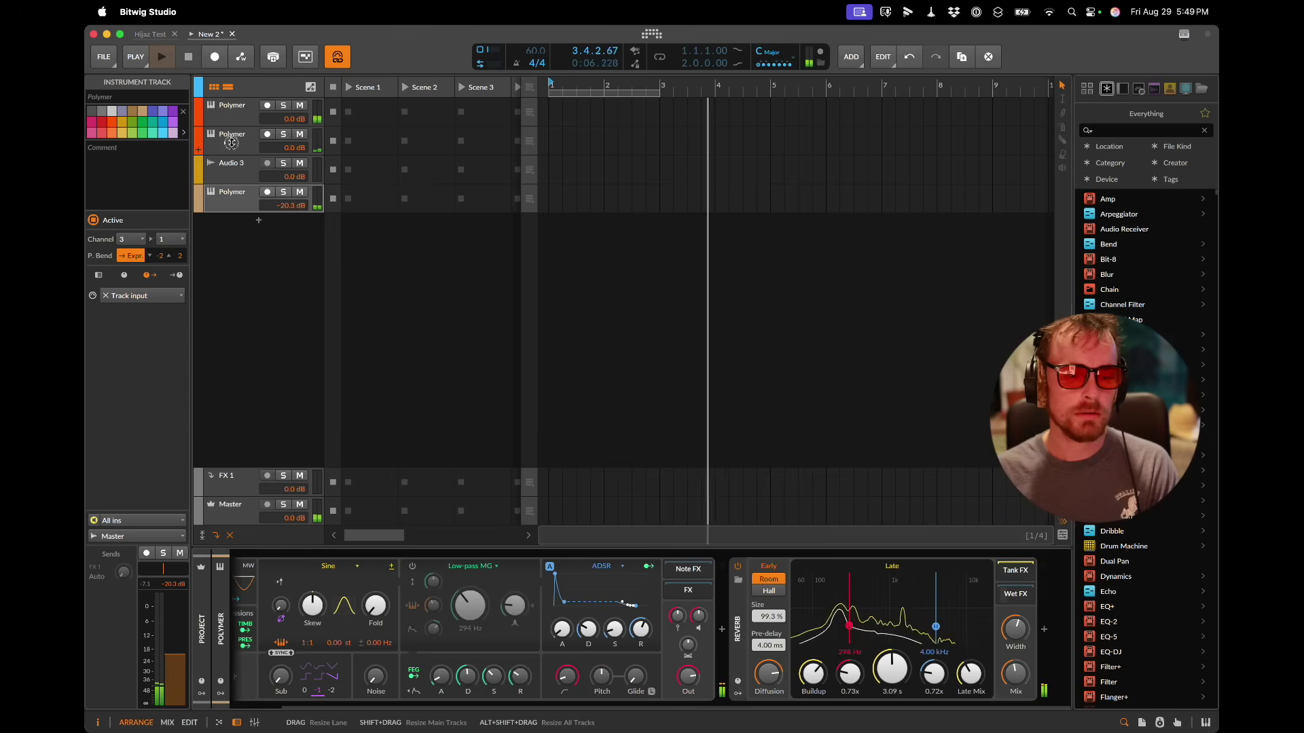
pyautogui.click(238, 630)
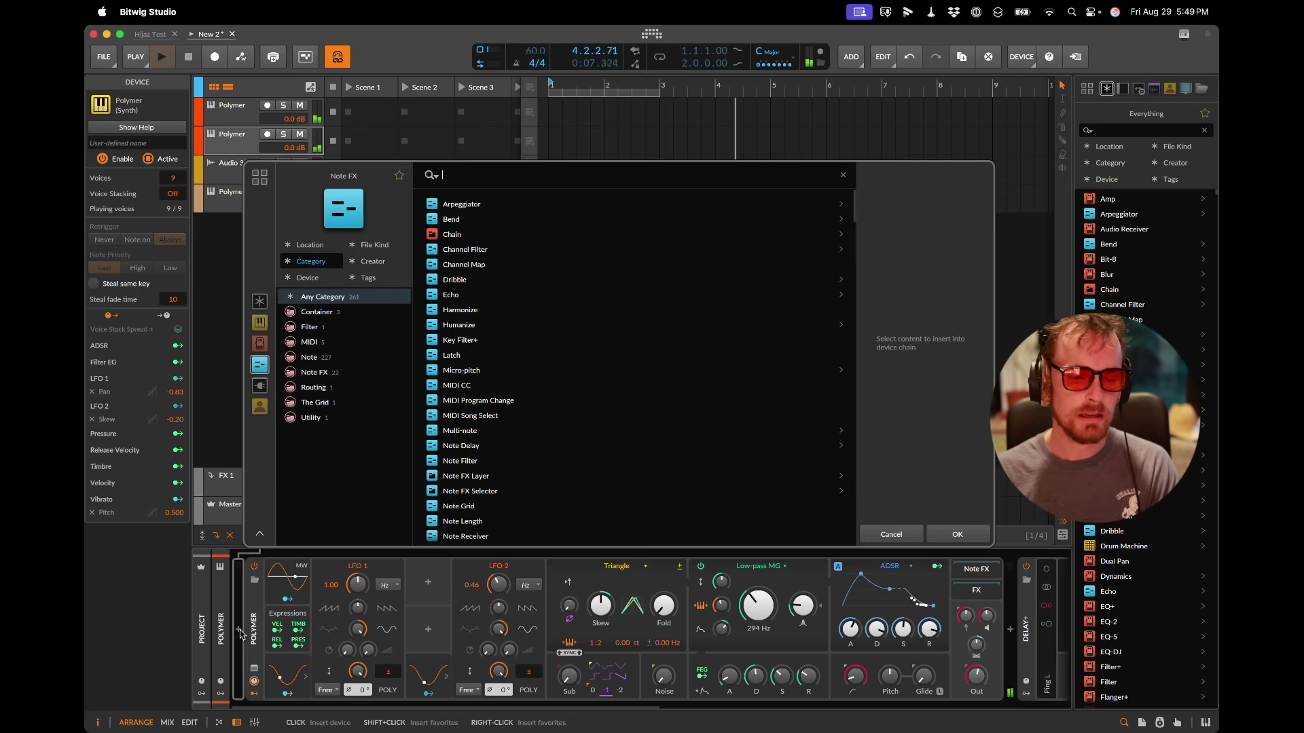
pyautogui.press('Escape')
pyautogui.click(234, 135)
pyautogui.press('super+d')
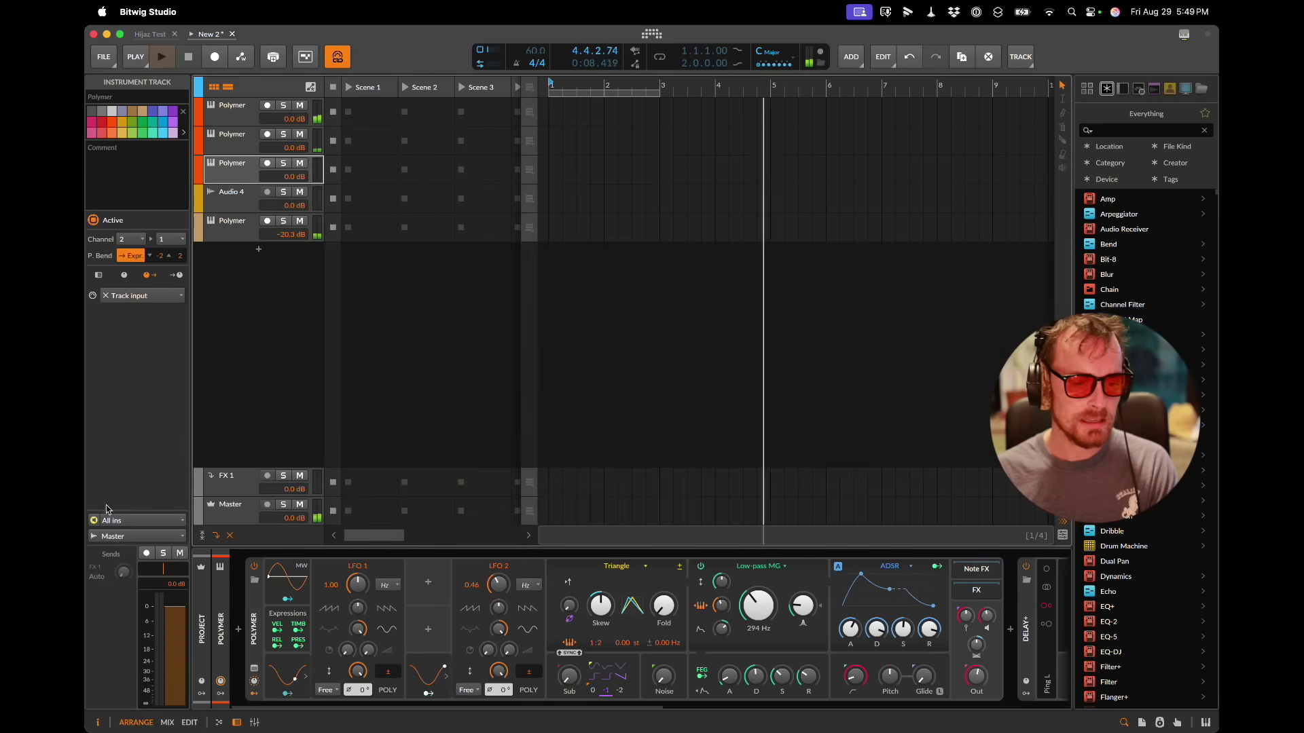
pyautogui.click(125, 239)
pyautogui.click(169, 268)
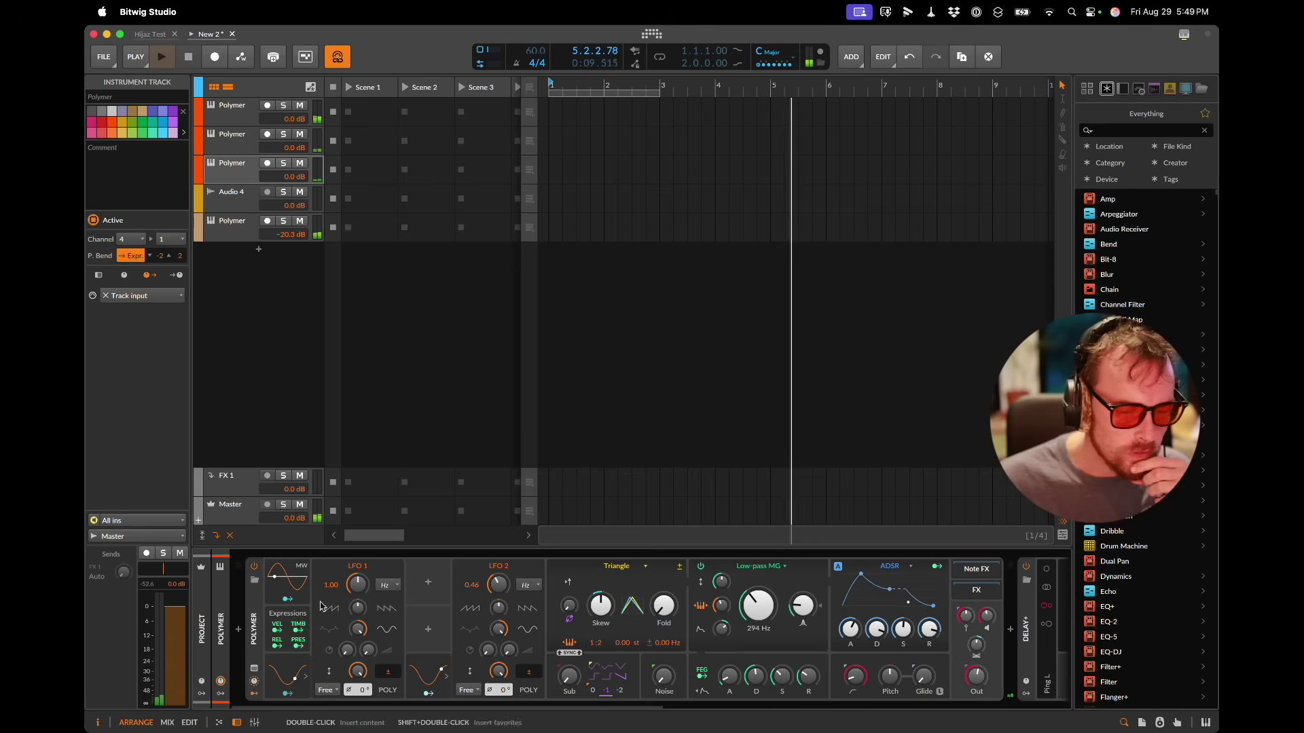
# Step: Change the channel 4 Polymer's oscillator to Swarm and insert a Note Transpose device before it, set to +1 octave
pyautogui.click(617, 566)
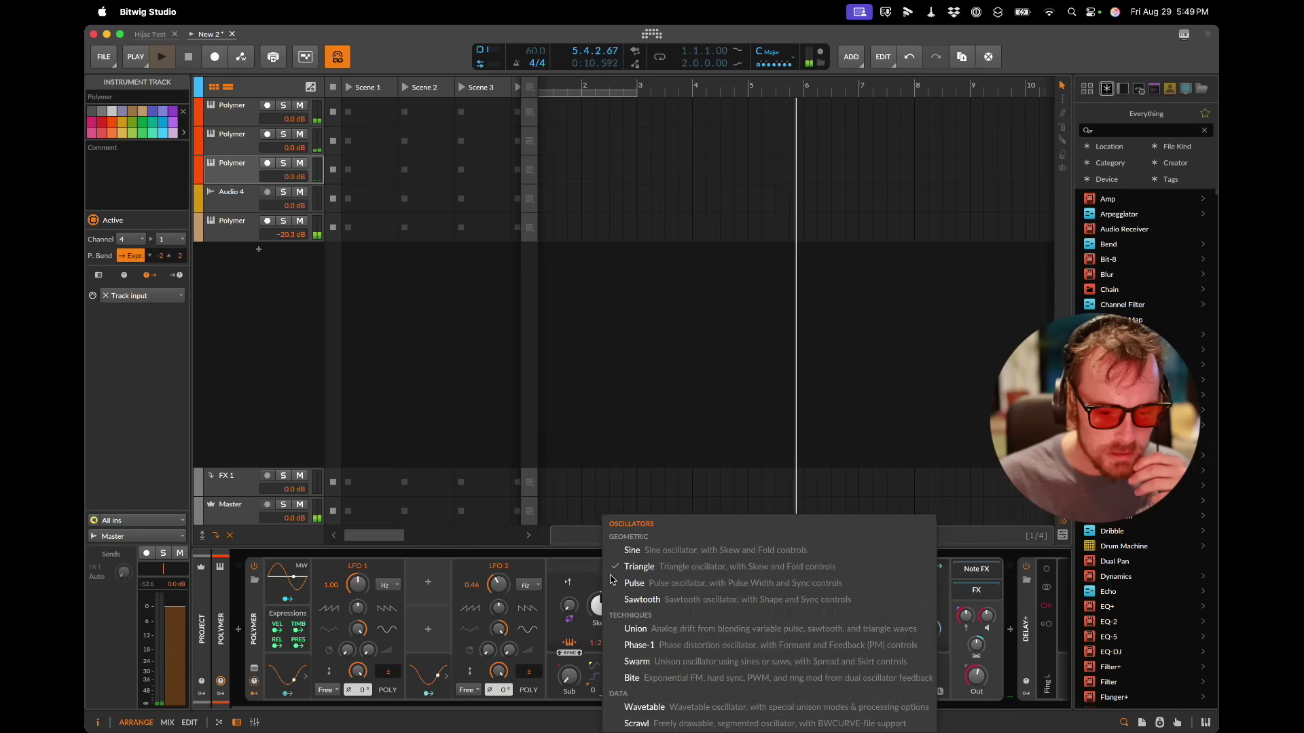
pyautogui.click(676, 661)
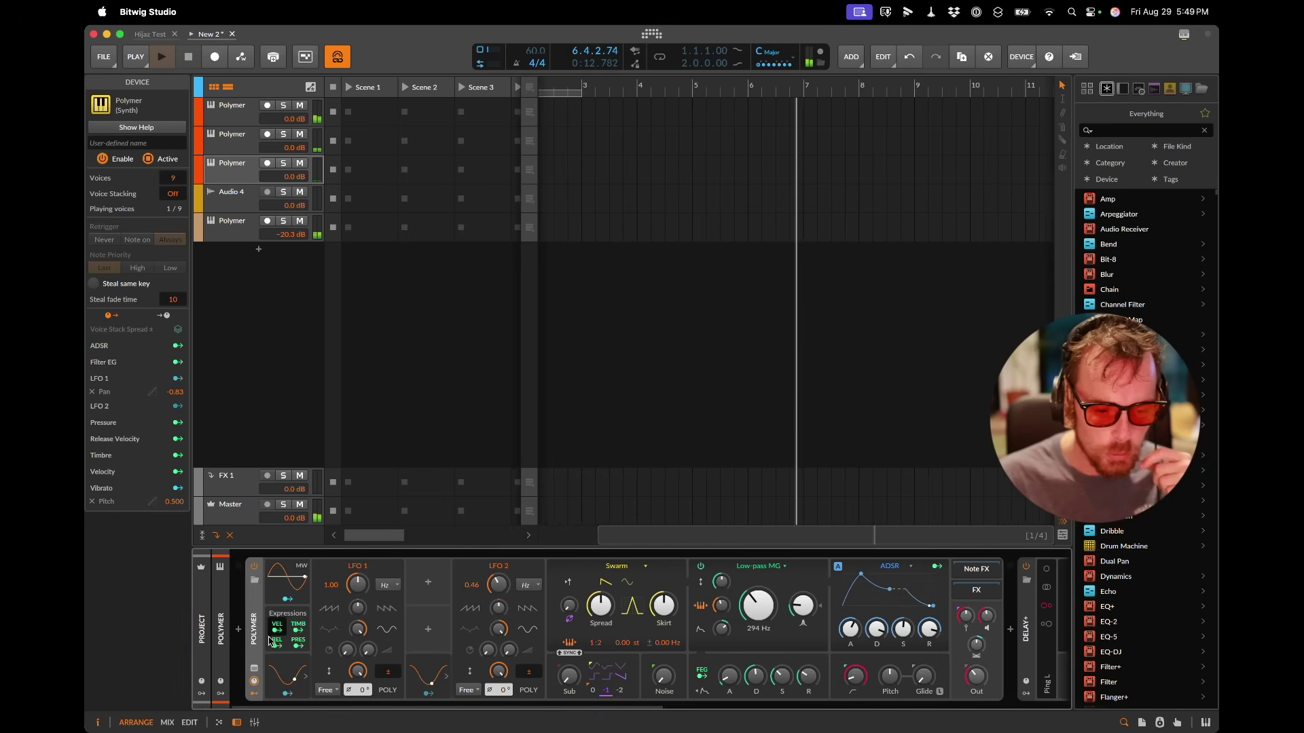
pyautogui.click(239, 630)
pyautogui.write('pit')
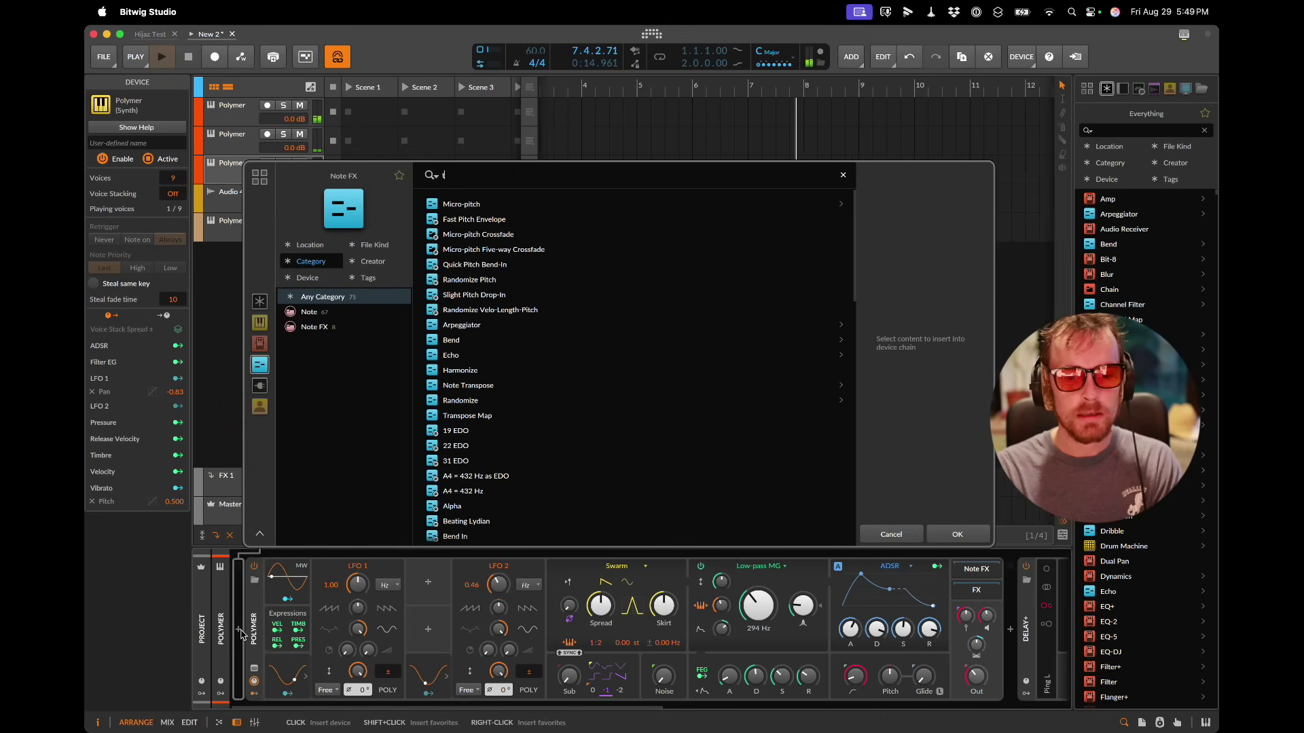
pyautogui.write('ranspose')
pyautogui.press('Return')
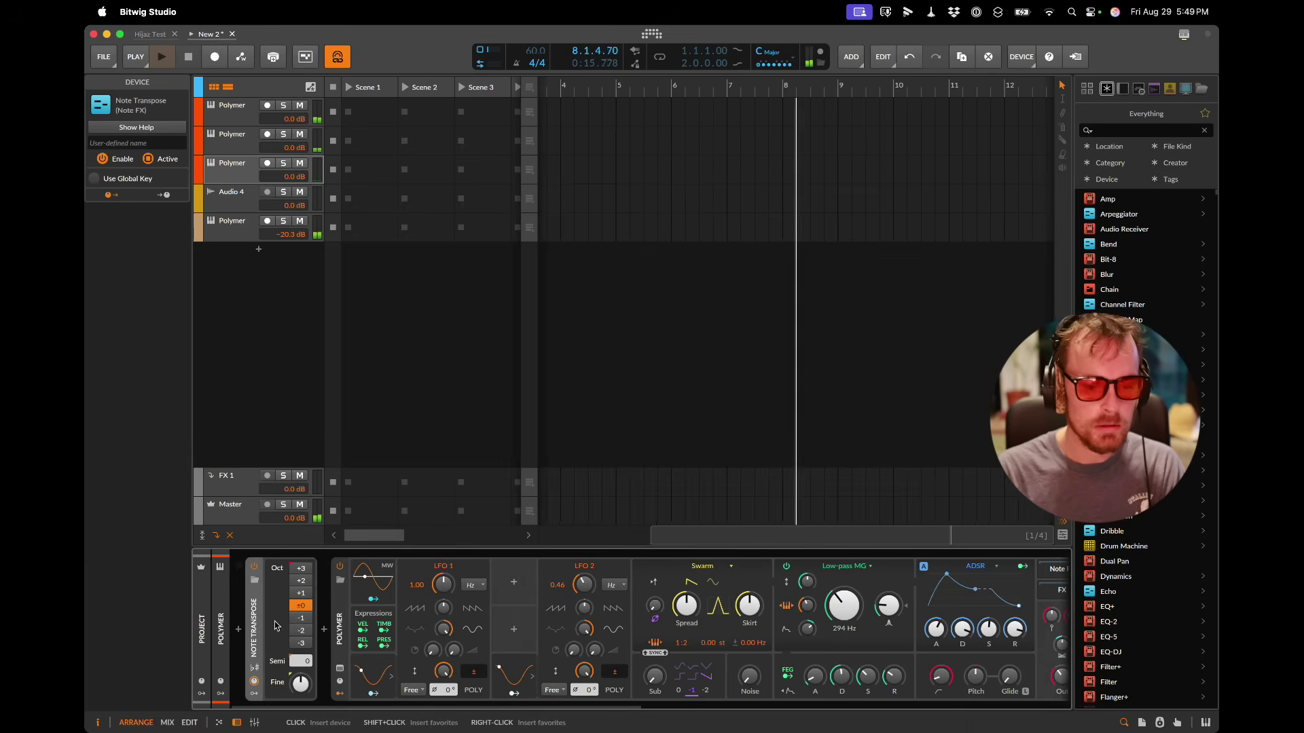
pyautogui.click(310, 595)
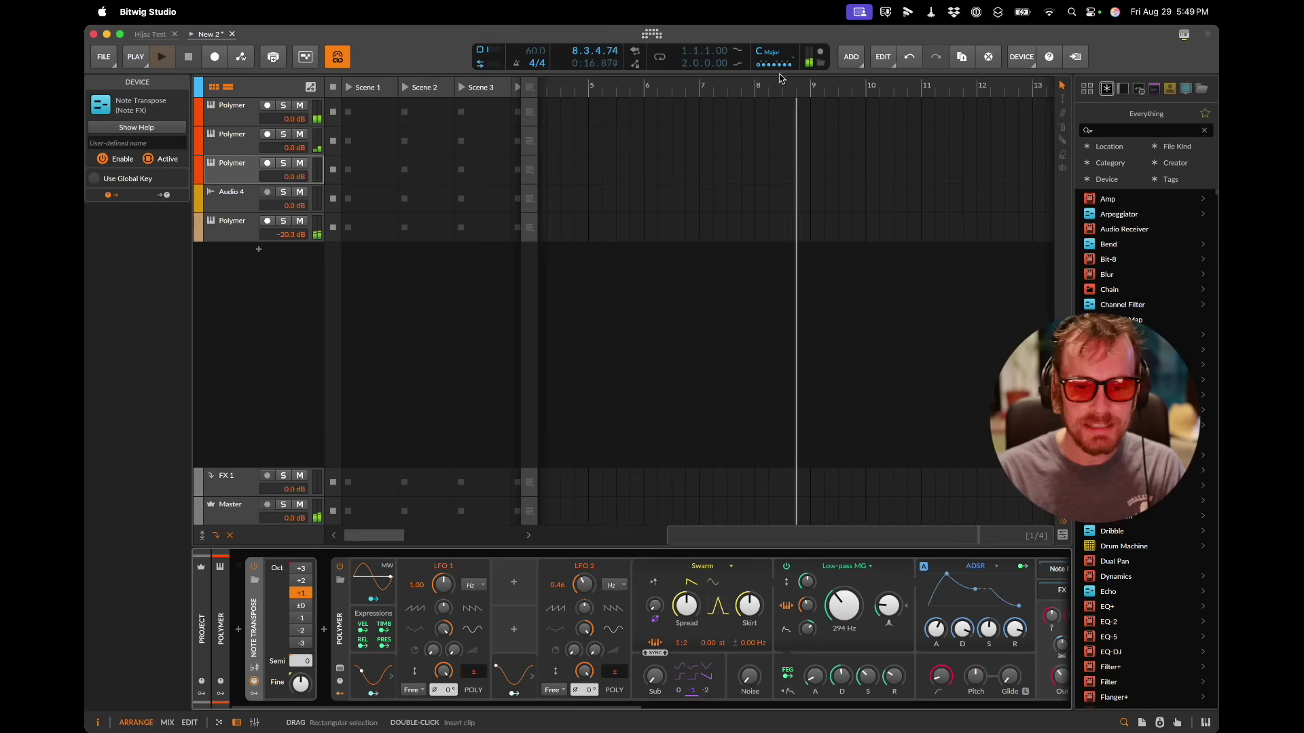
# Step: Set the project key to A Major Pentatonic and make Note Transpose use the global key
pyautogui.click(765, 54)
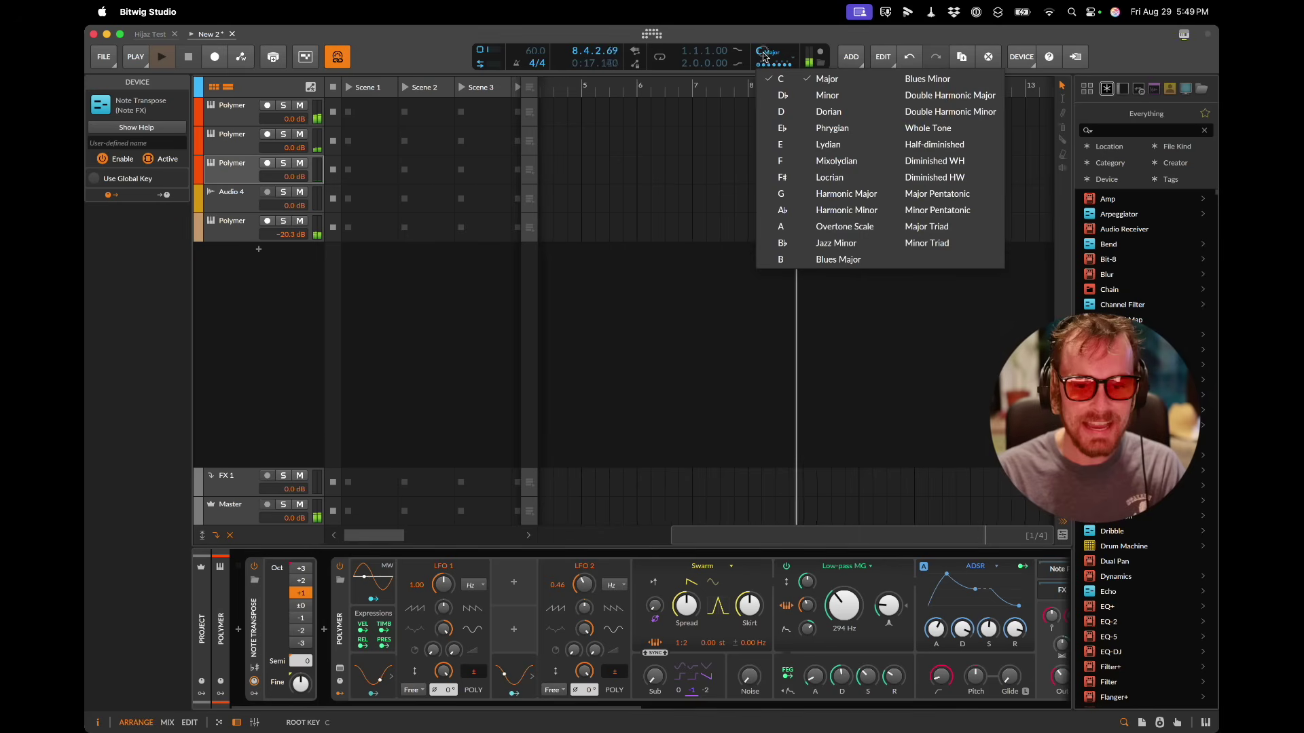
pyautogui.click(781, 226)
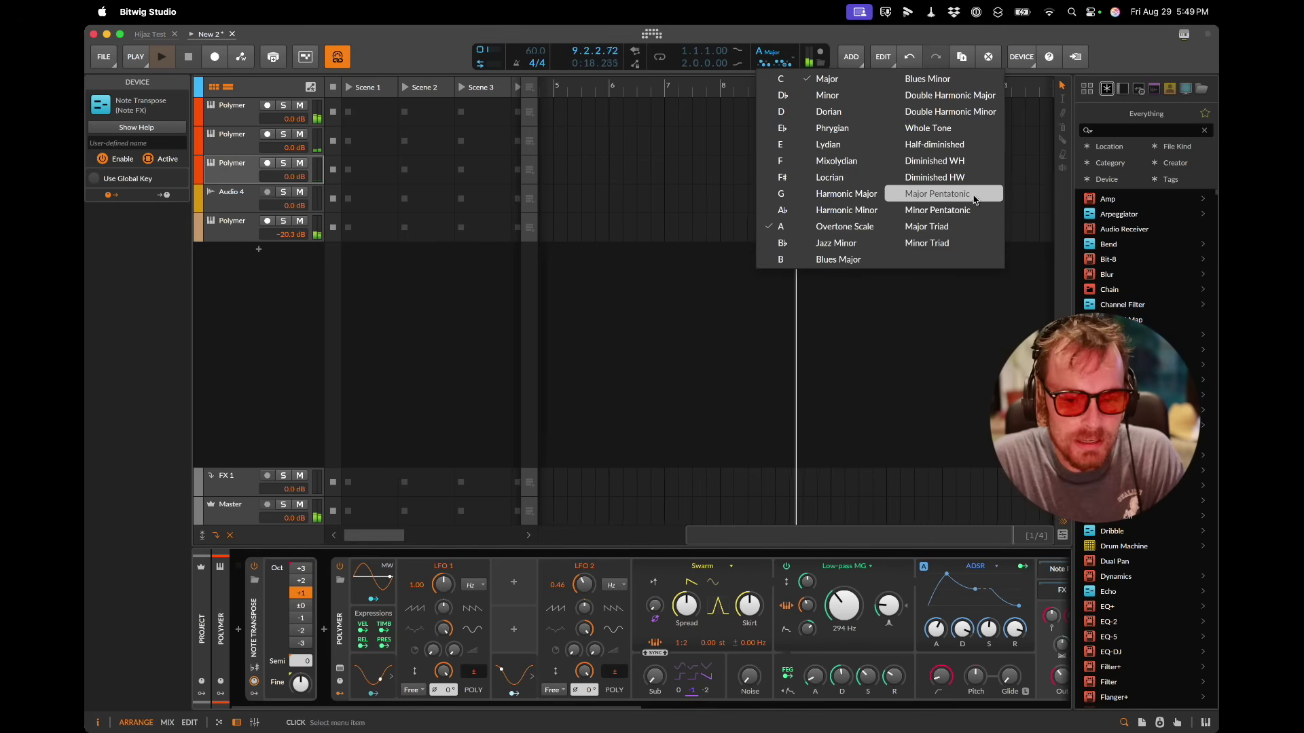
pyautogui.click(965, 195)
pyautogui.click(94, 178)
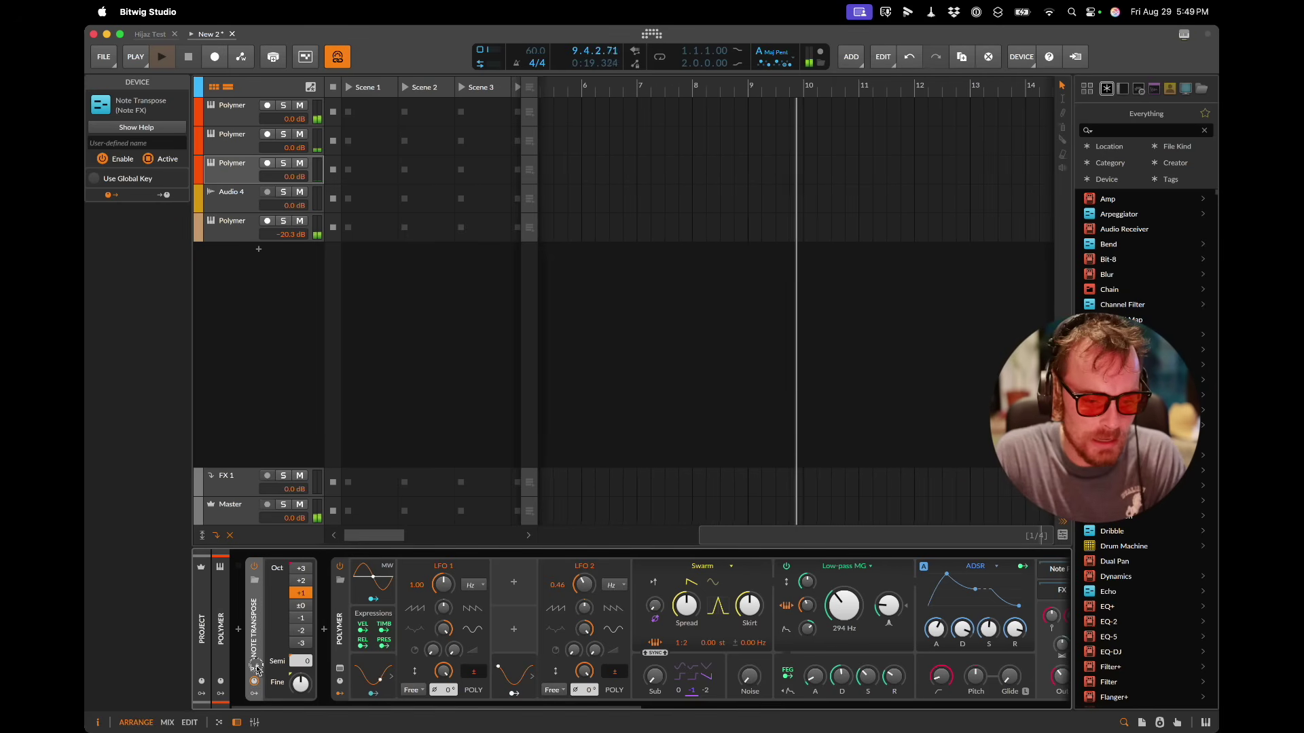
# Step: Insert Multi-note and Humanize devices between Note Transpose and the Polymer synth
pyautogui.click(324, 631)
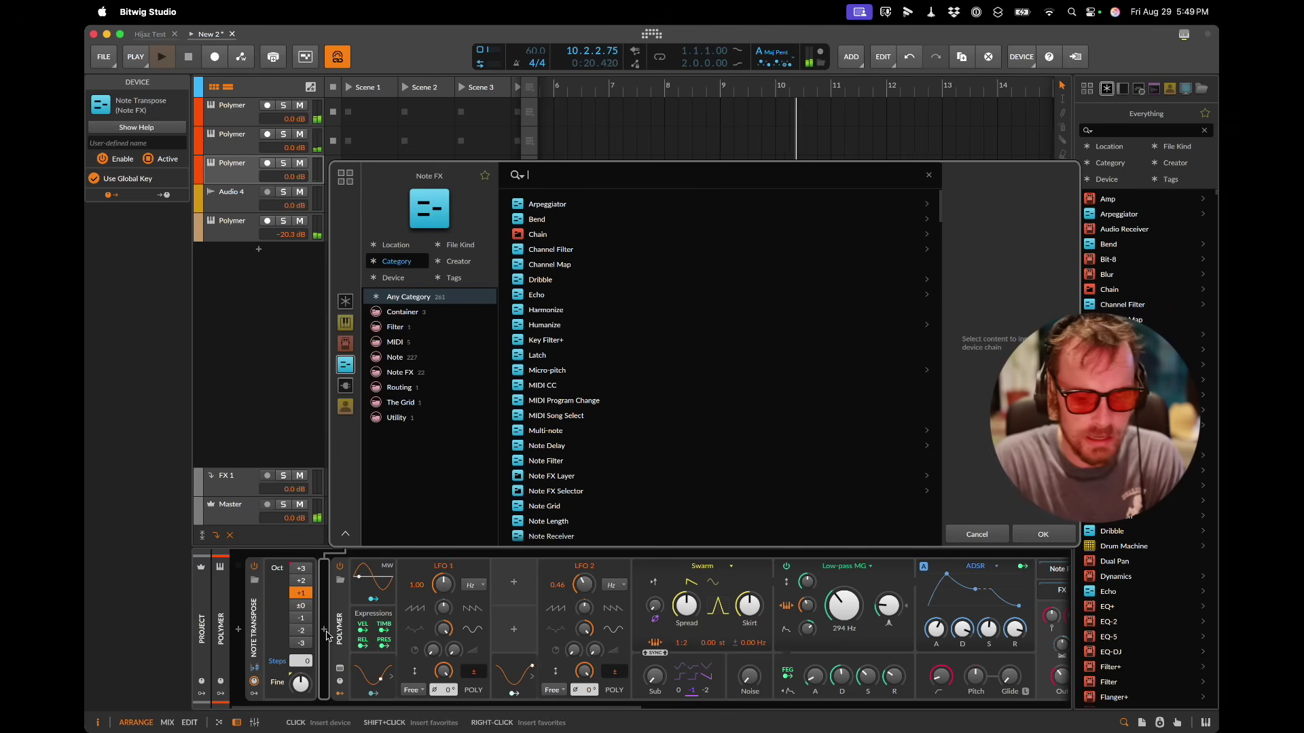
pyautogui.write('multi')
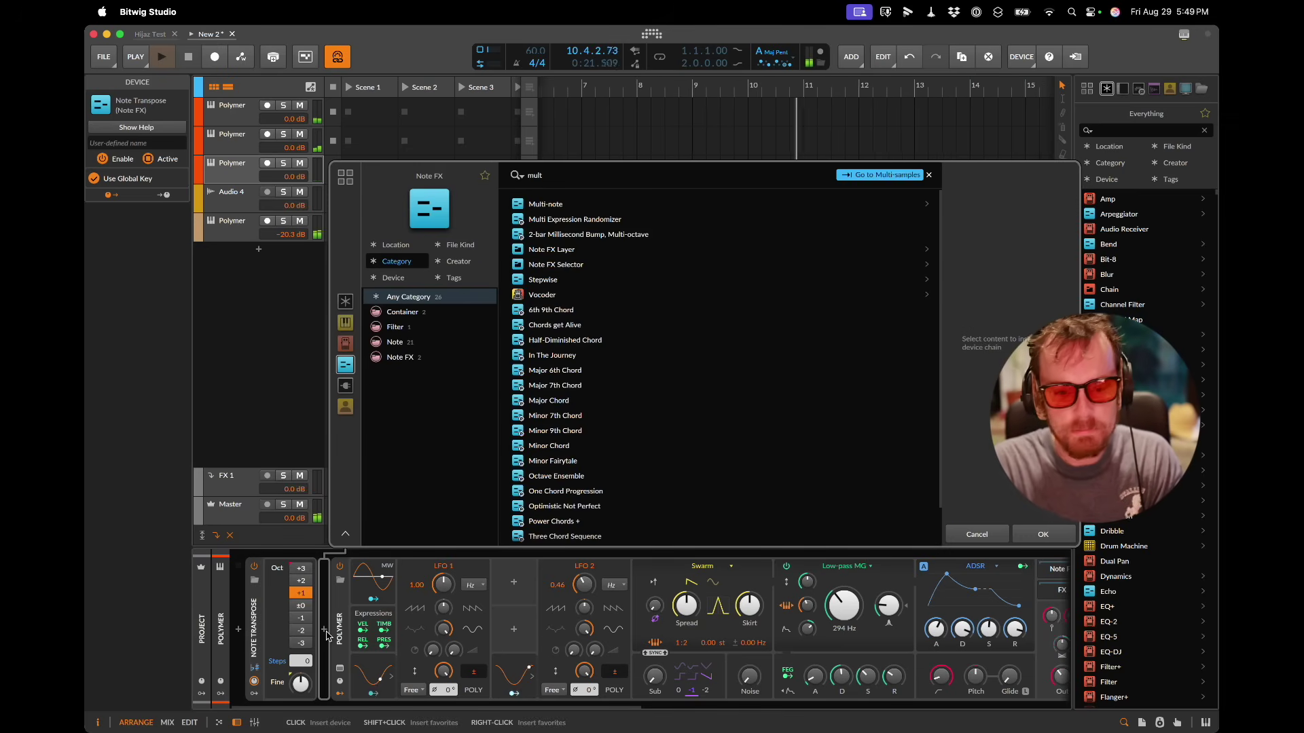
pyautogui.press('Return')
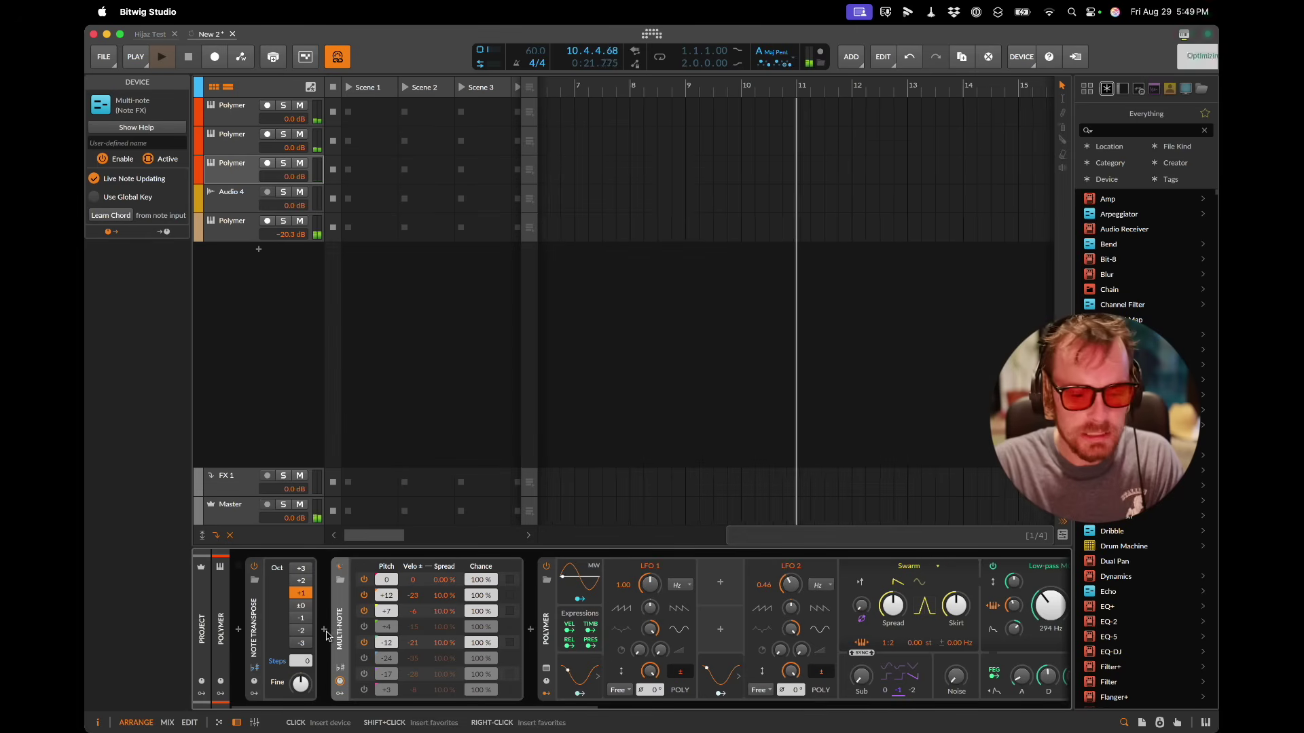
pyautogui.click(530, 631)
pyautogui.write('hum')
pyautogui.press('Return')
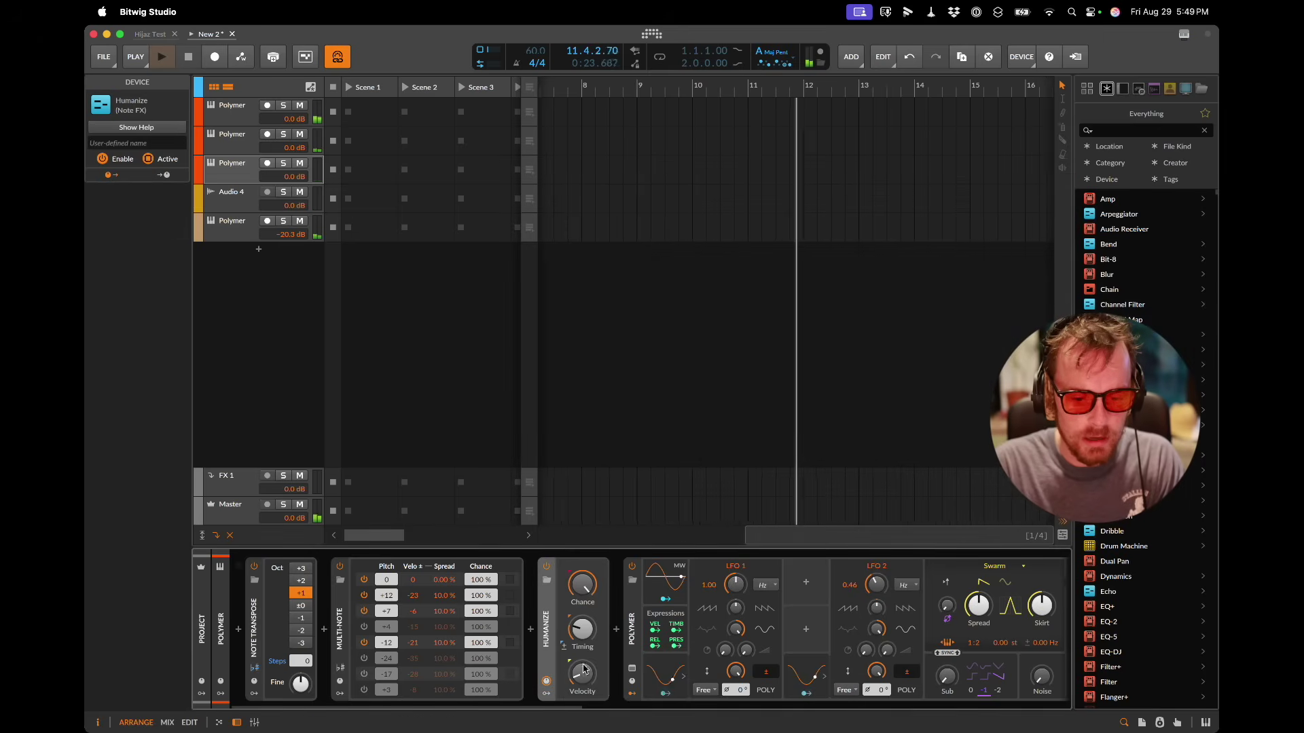
# Step: Lower the Humanize Chance to 45.5% and set the second Multi-note voice's pitch to +3
pyautogui.moveTo(585, 585)
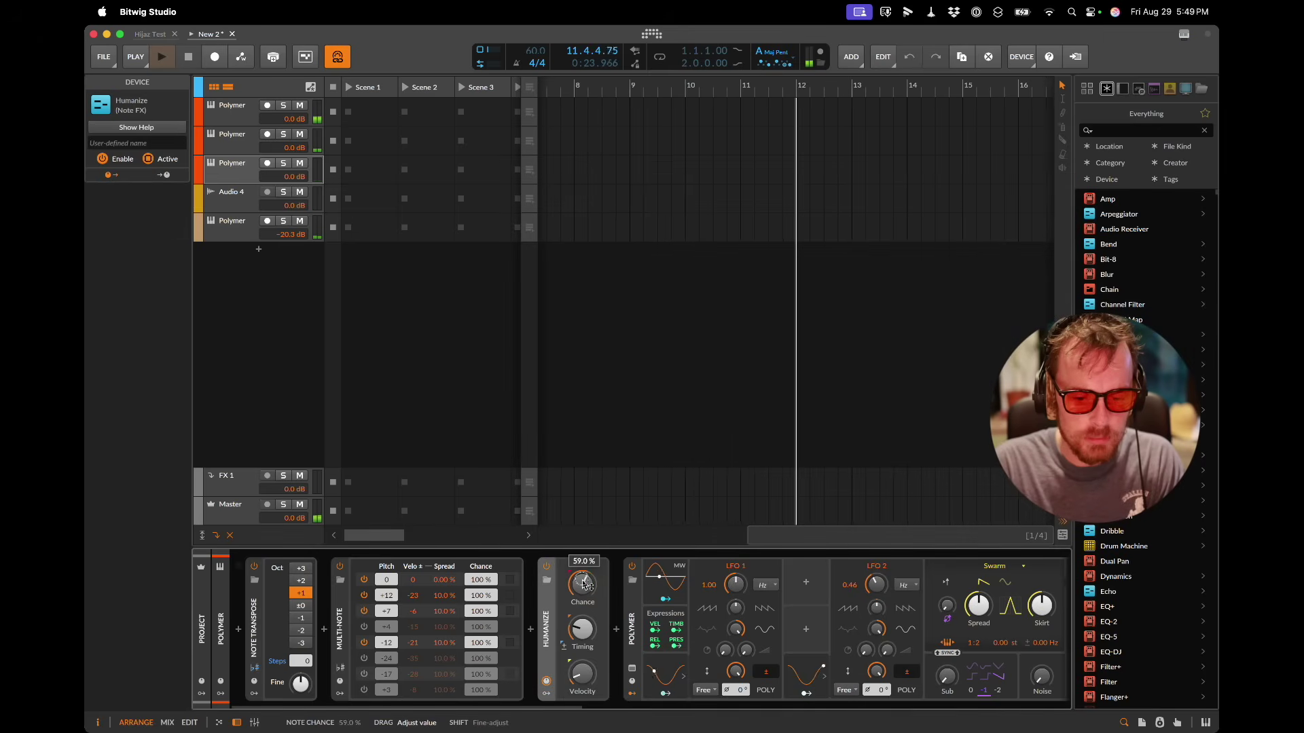
pyautogui.doubleClick(387, 596)
pyautogui.write('3')
pyautogui.press('Return')
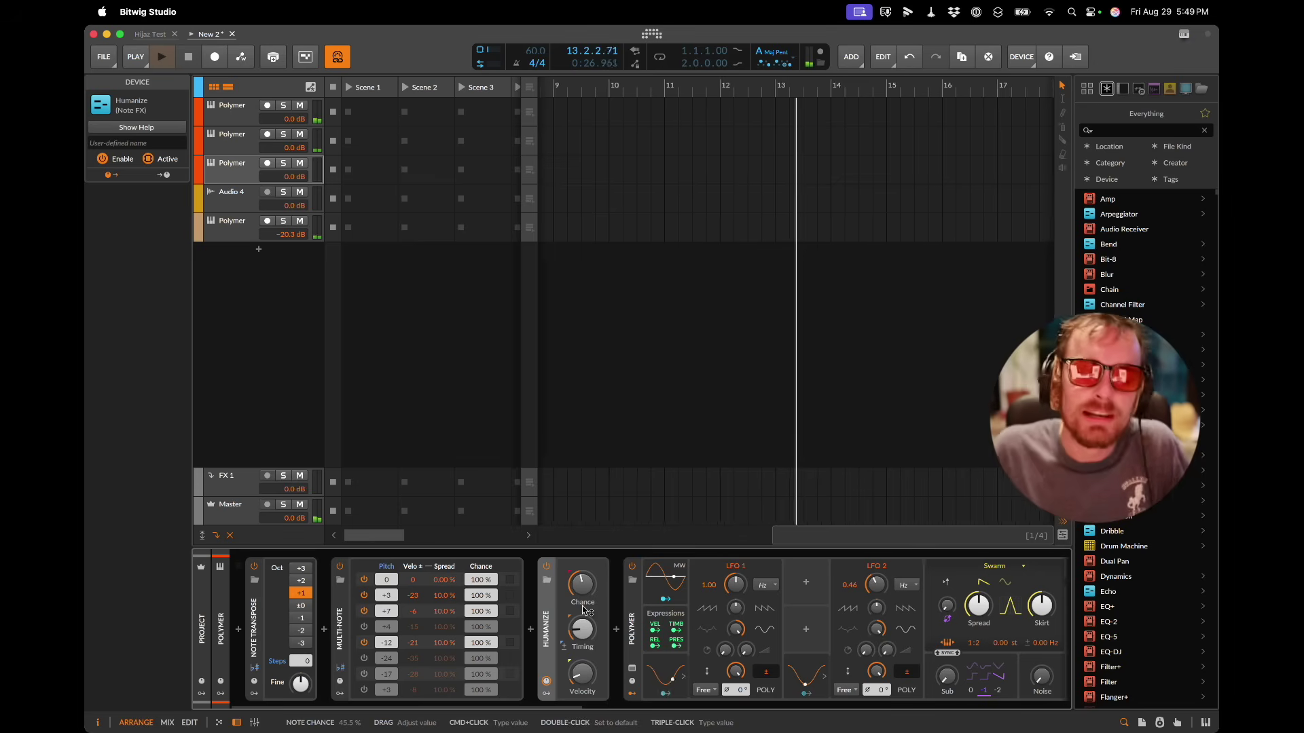
pyautogui.click(219, 177)
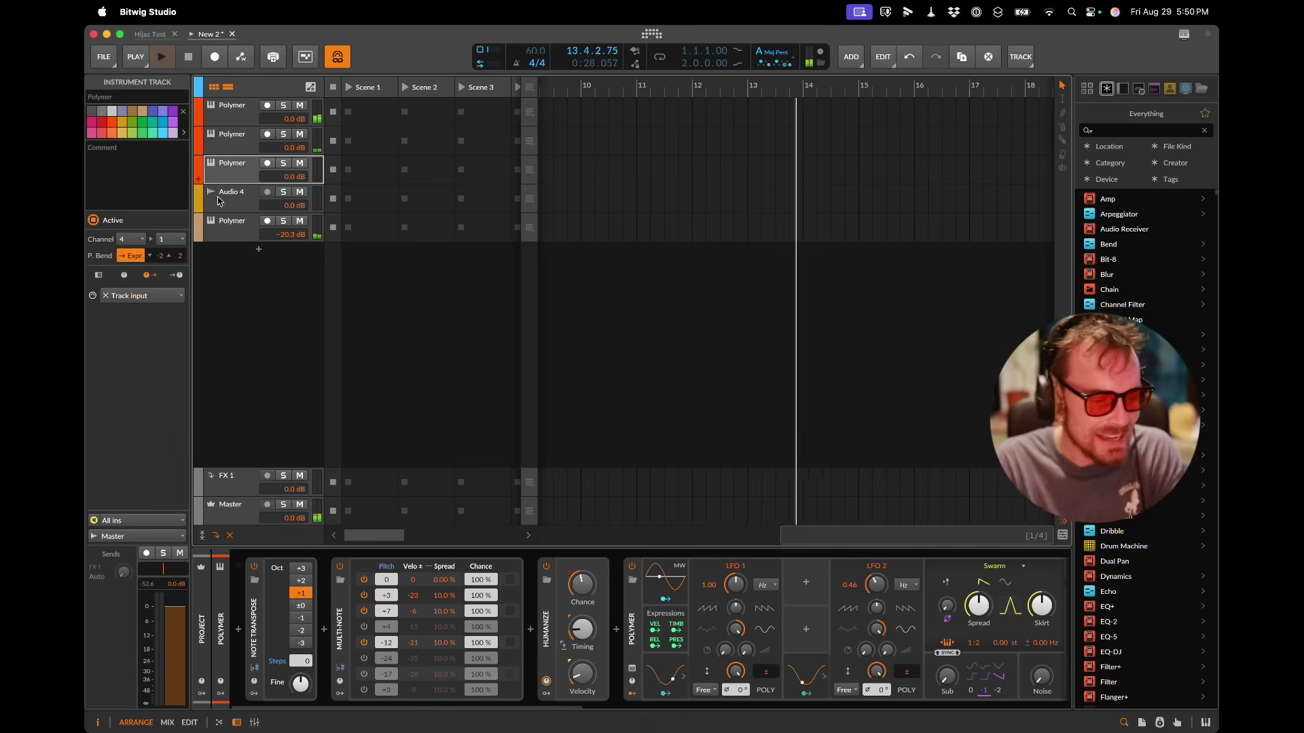
# Step: In Chrome, reopen the Carl Sagan quotes search, copy the Reddit snippet beginning "A proclivity for science", and close the search tab
pyautogui.press('super+Tab')
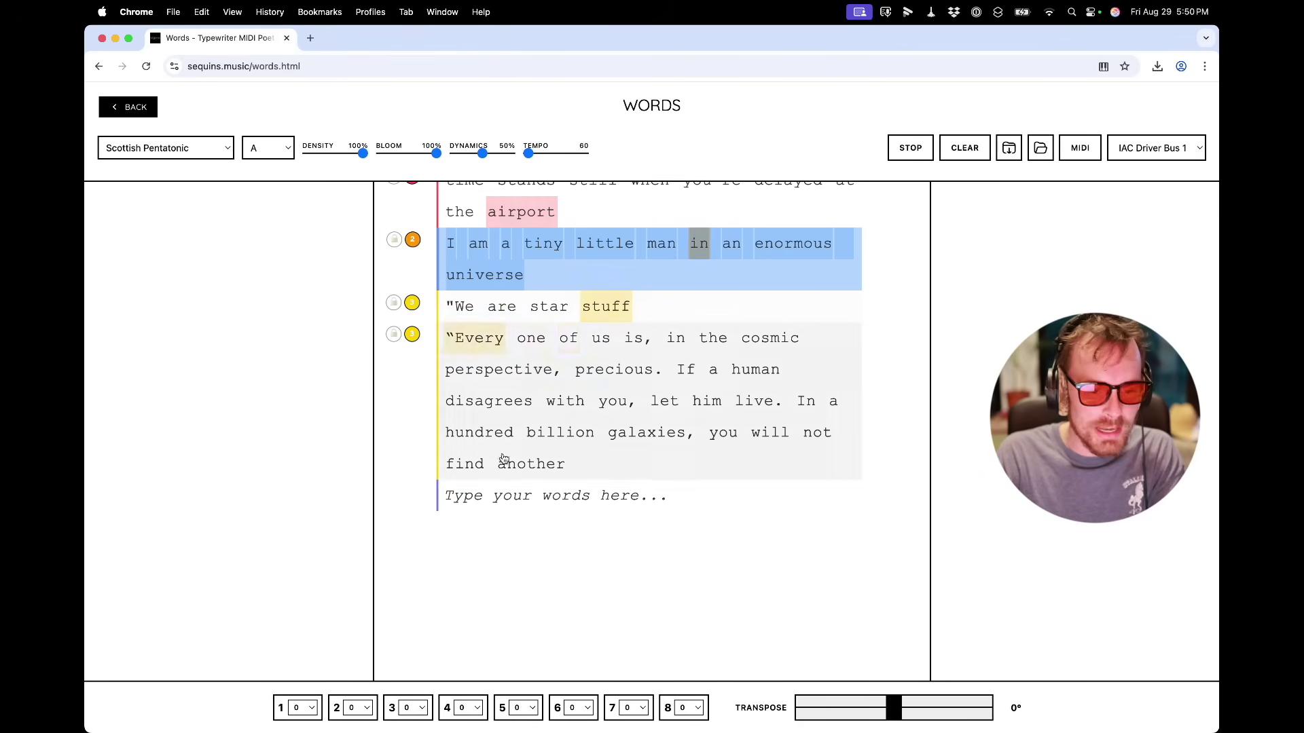
pyautogui.scroll(-2, 563, 503)
pyautogui.press('super+shift+t')
pyautogui.scroll(-5, 559, 451)
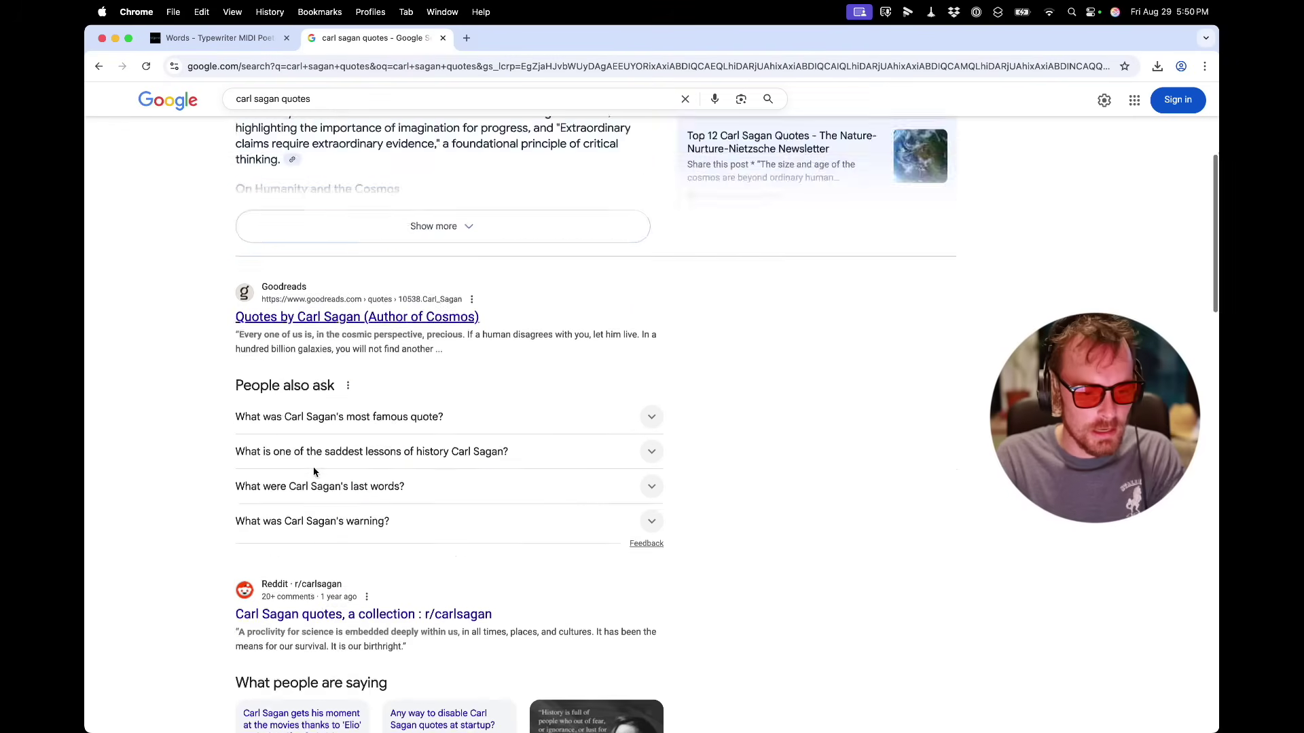
pyautogui.moveTo(238, 542); pyautogui.dragTo(406, 558)
pyautogui.press('super+c')
pyautogui.press('super+w')
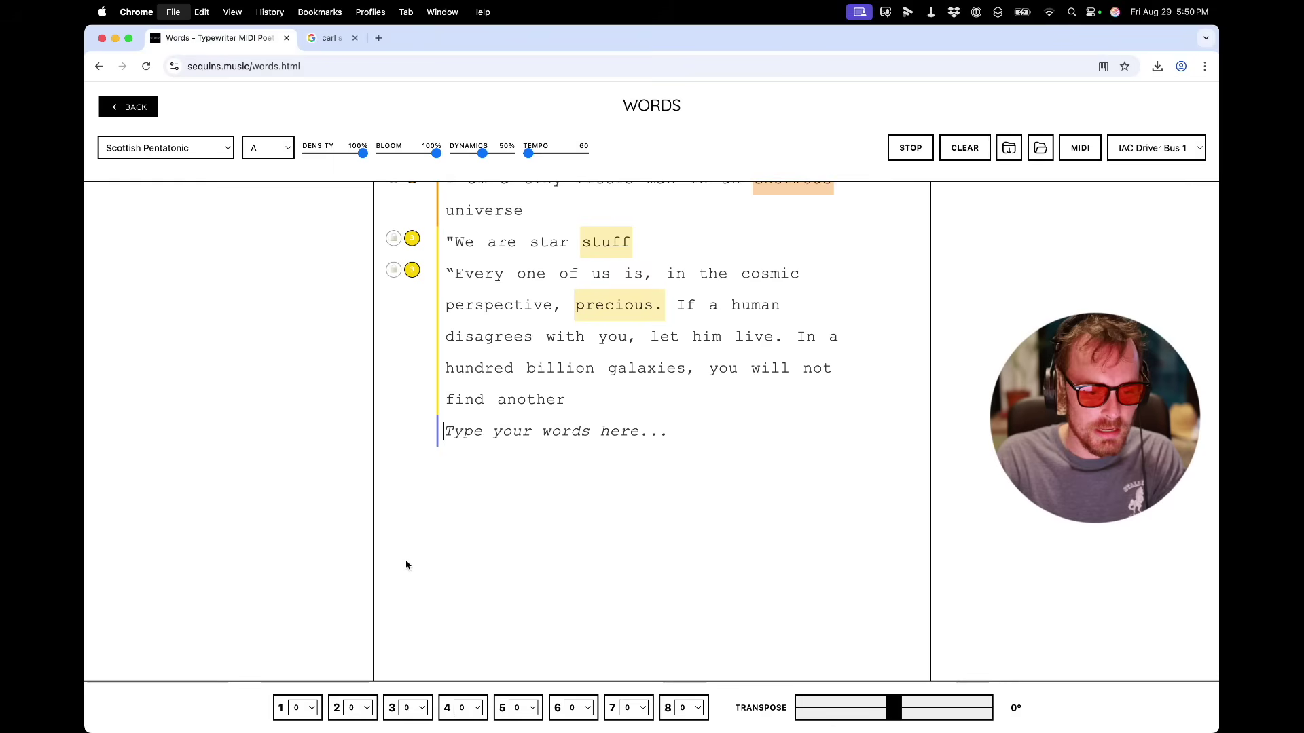
# Step: Submit a channel 4 line in Words using the /4 prefix and the copied quote about a proclivity for science
pyautogui.click(601, 431)
pyautogui.write('/4')
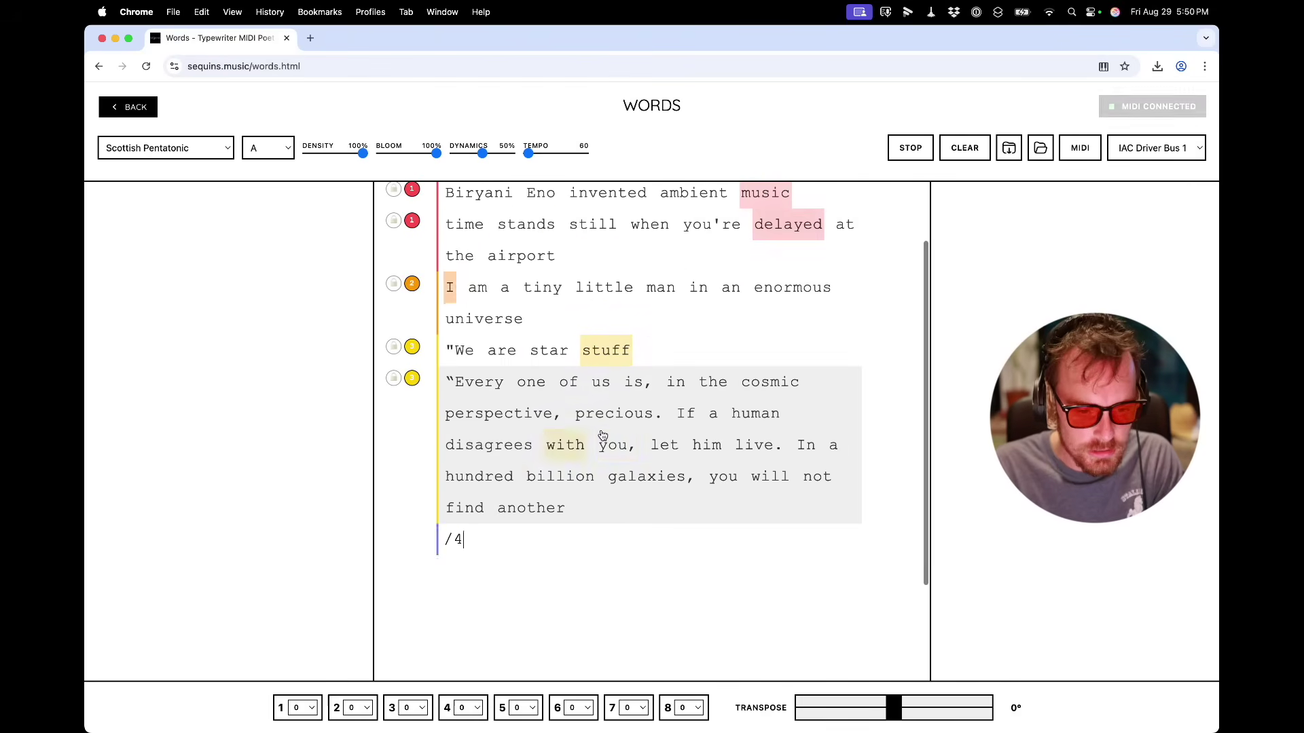
pyautogui.press('super+v')
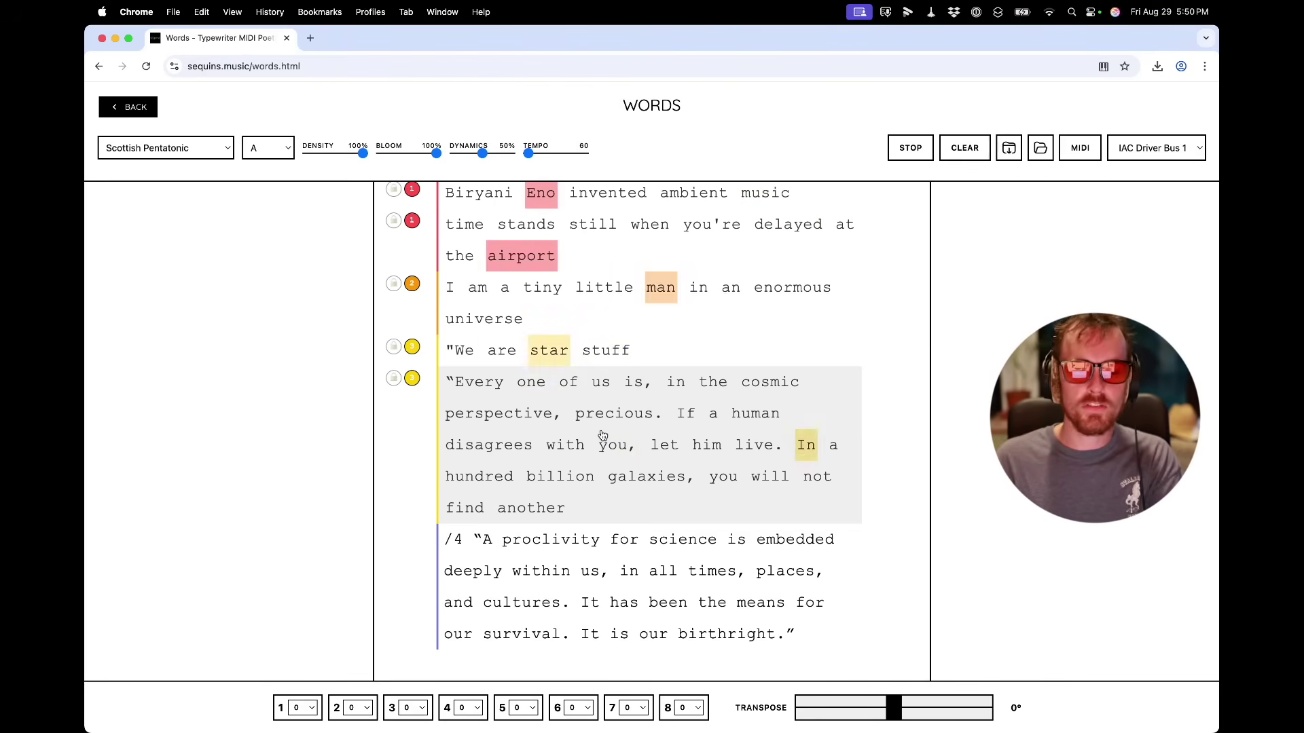
pyautogui.press('Return')
# Step: Switch to Bitwig Studio and adjust the channel 4 Polymer synth's output level to about -23.7 dB
pyautogui.press('super+Tab')
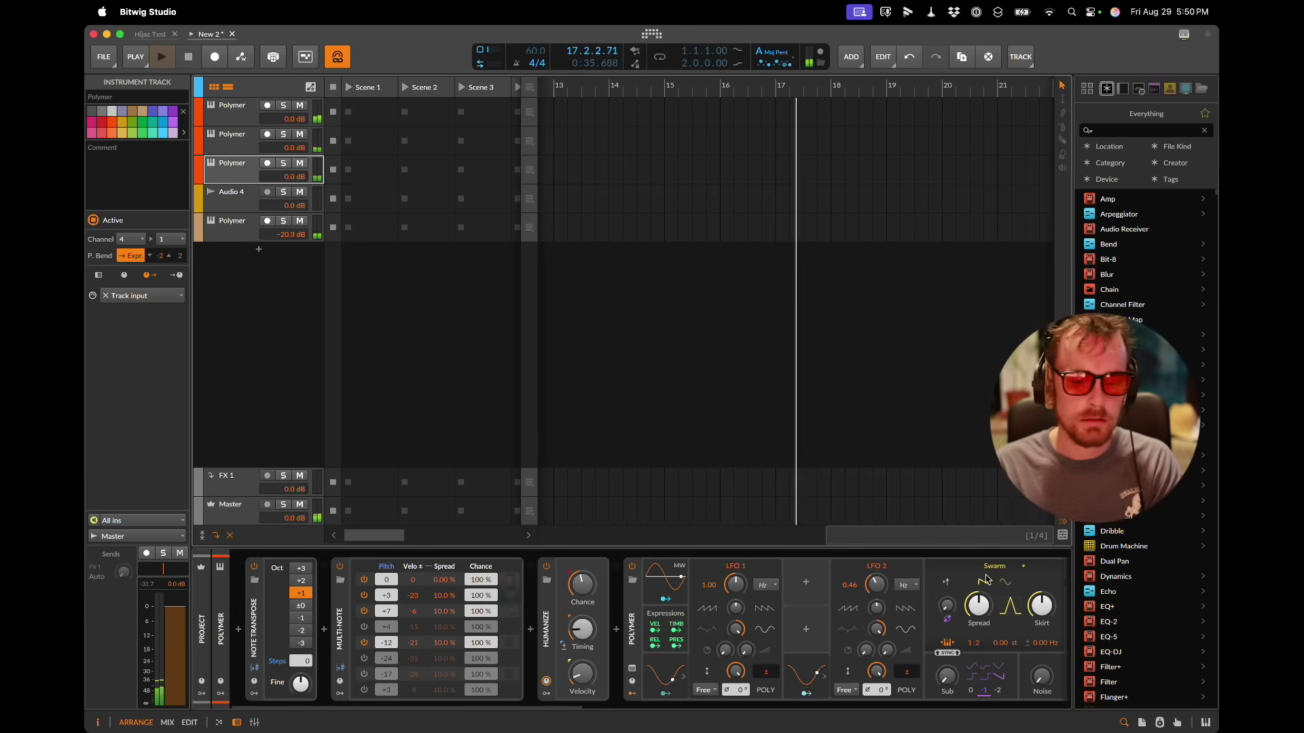
pyautogui.hscroll(5, 676, 641)
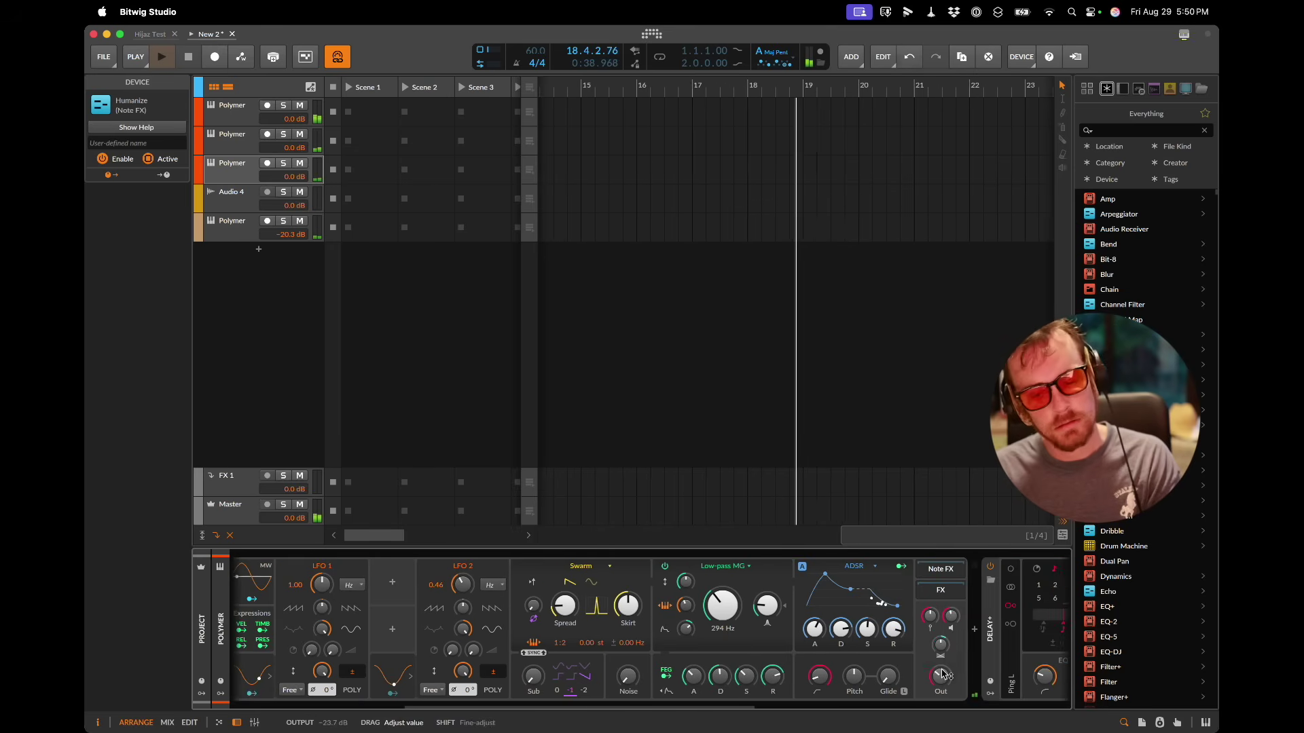
# Step: Switch to Words in Chrome and lower the Density to 63%
pyautogui.press('super+Tab')
pyautogui.scroll(5, 663, 410)
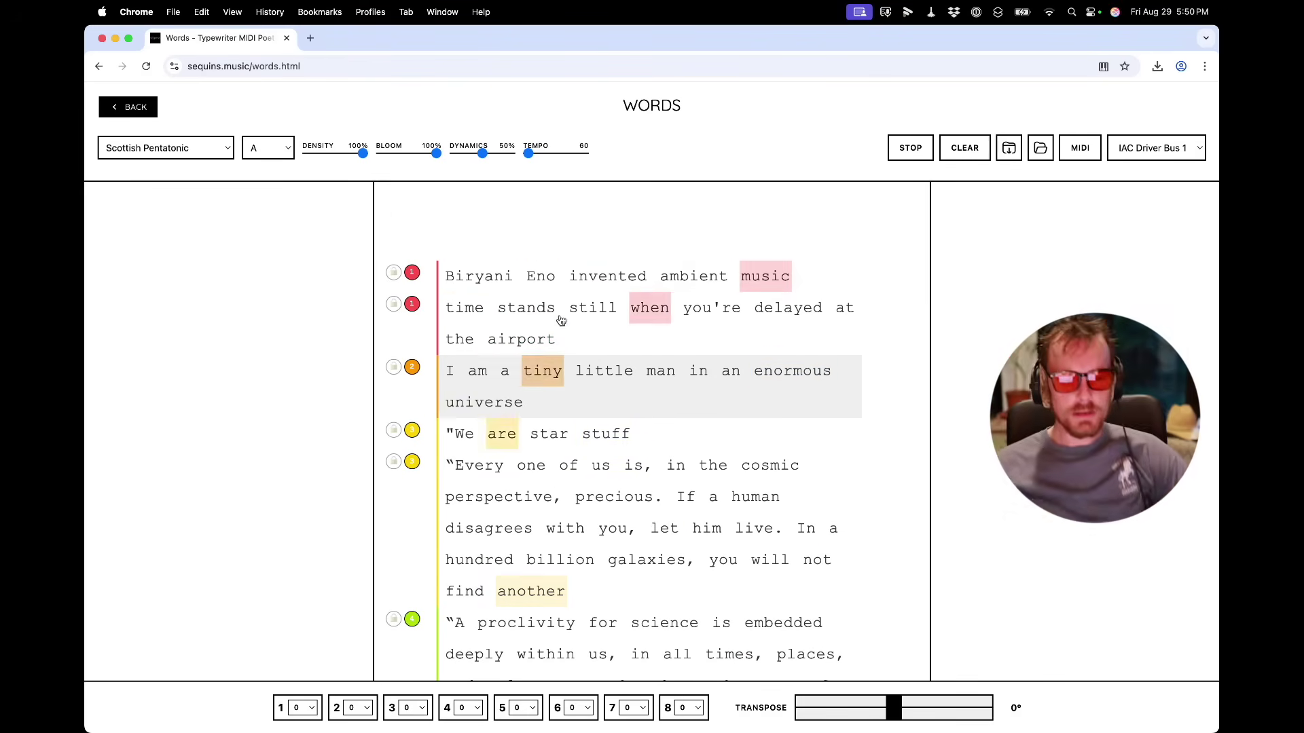
pyautogui.moveTo(359, 155); pyautogui.dragTo(342, 157)
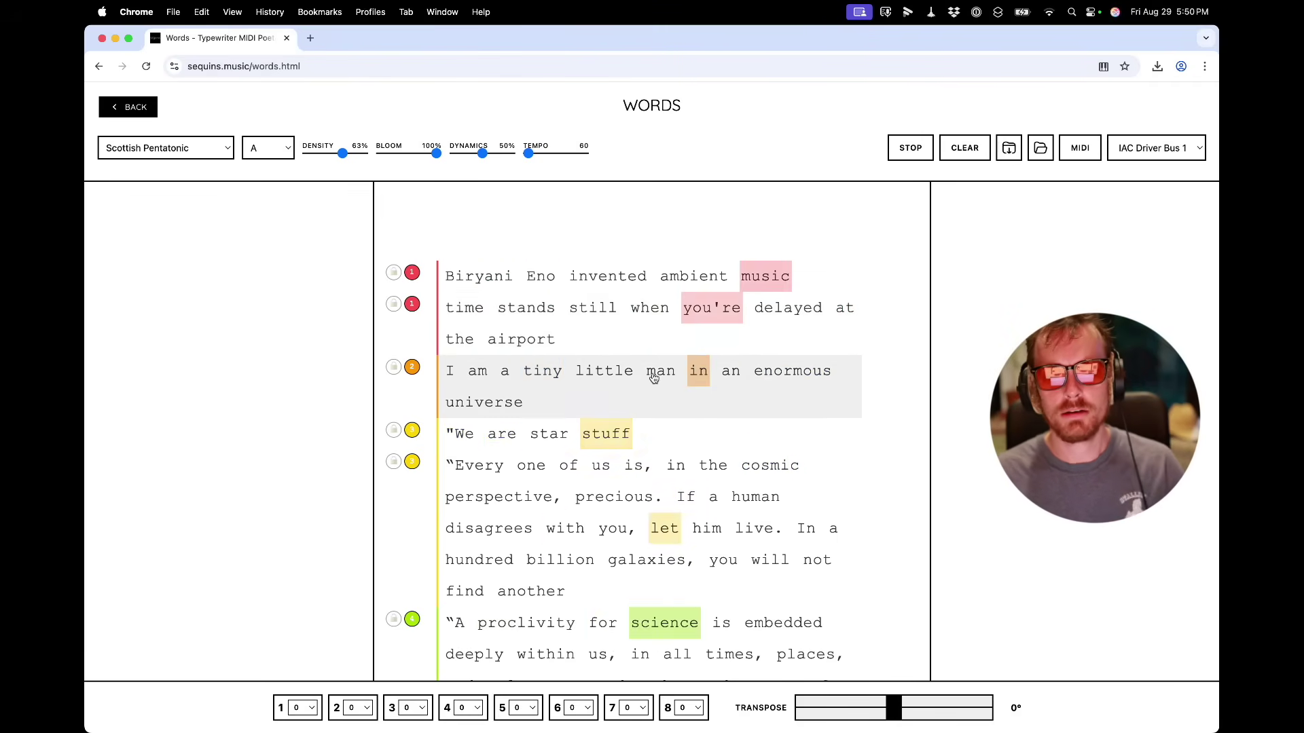
# Step: In Bitwig Studio, adjust the channel 4 Polymer's Swarm Skirt and set its Reverb time to about 9.33 s
pyautogui.press('super+Tab')
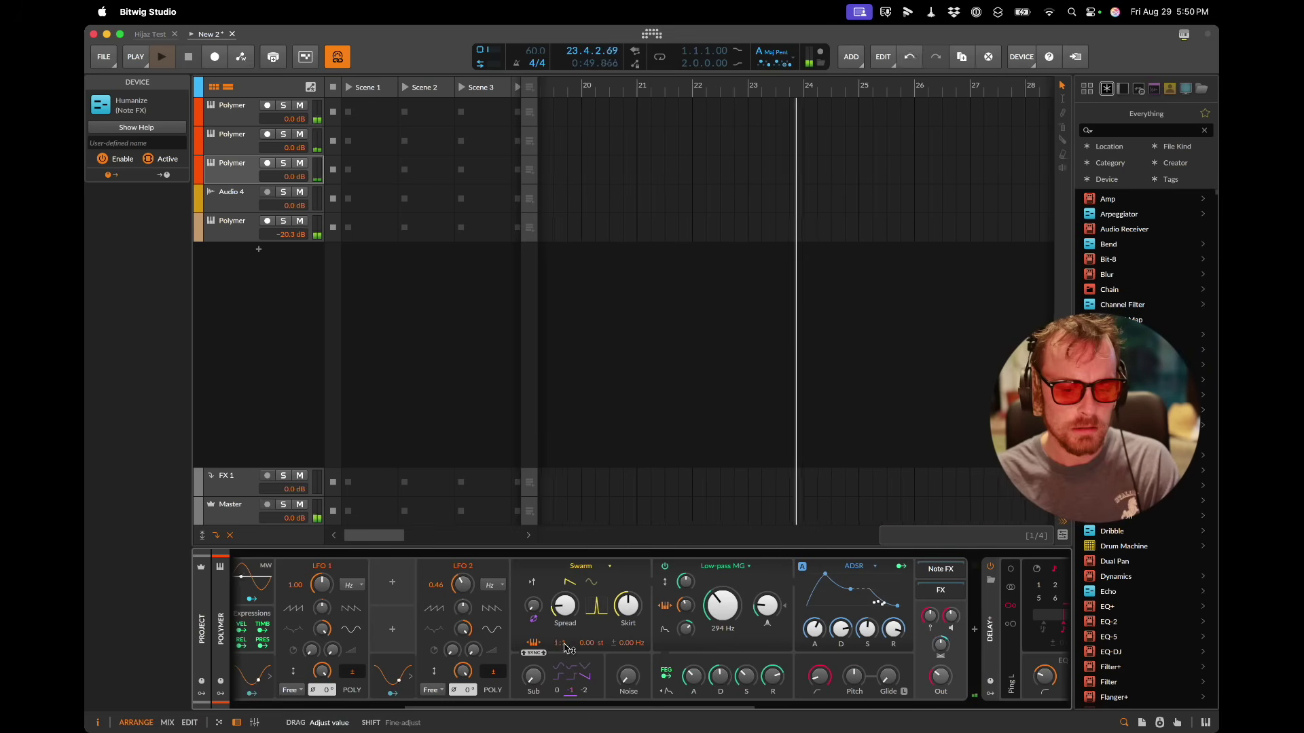
pyautogui.moveTo(628, 608)
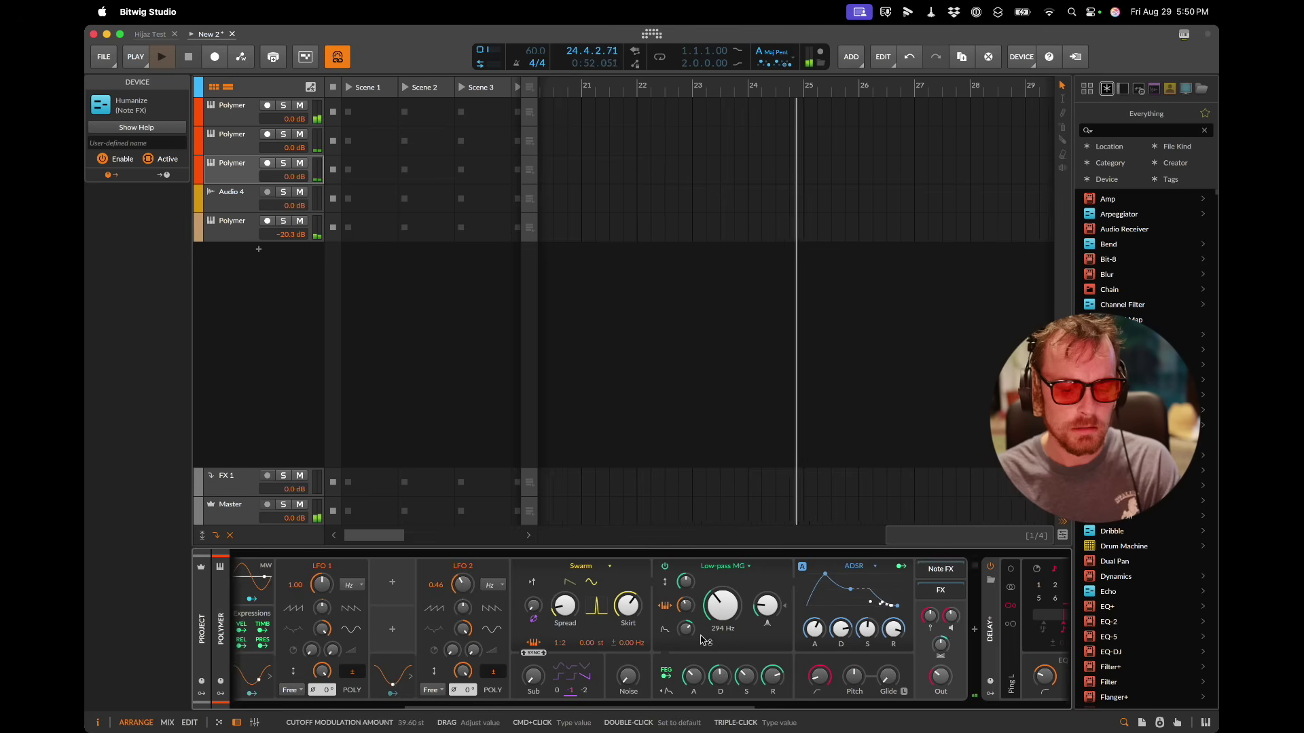
pyautogui.hscroll(5, 814, 641)
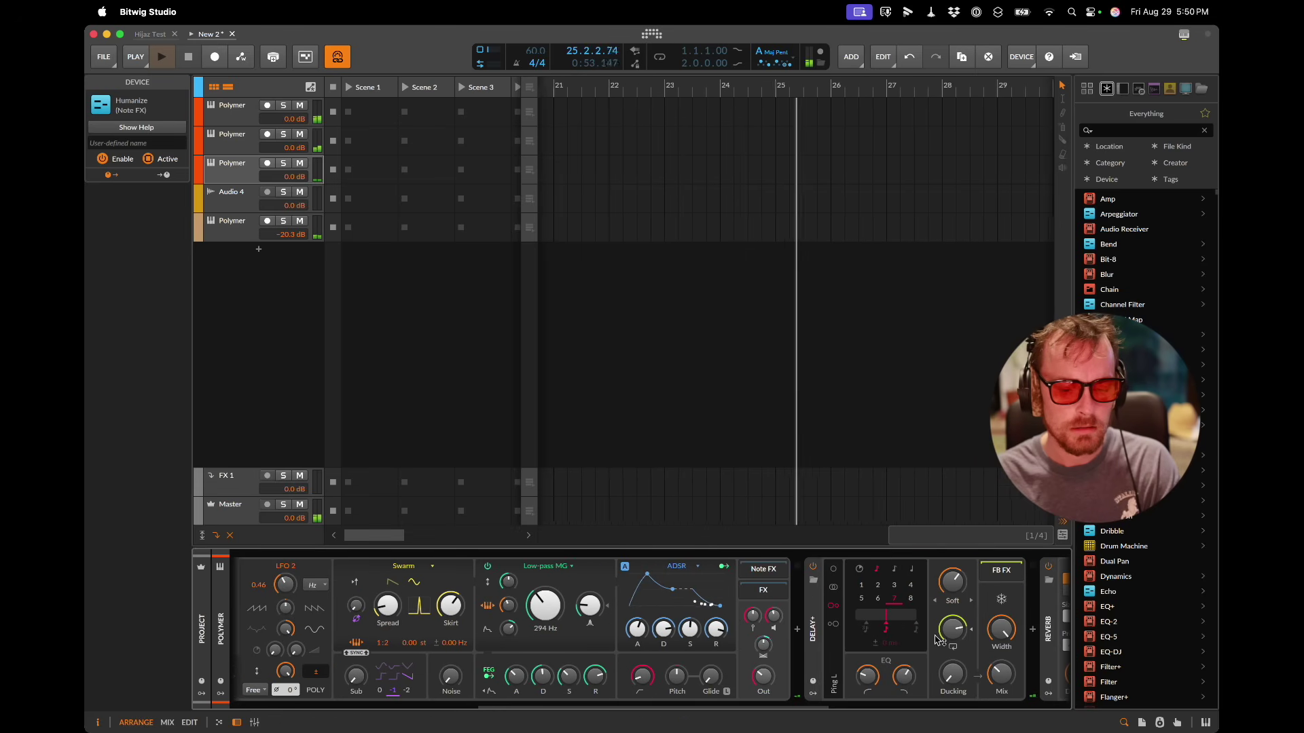
pyautogui.hscroll(5, 935, 641)
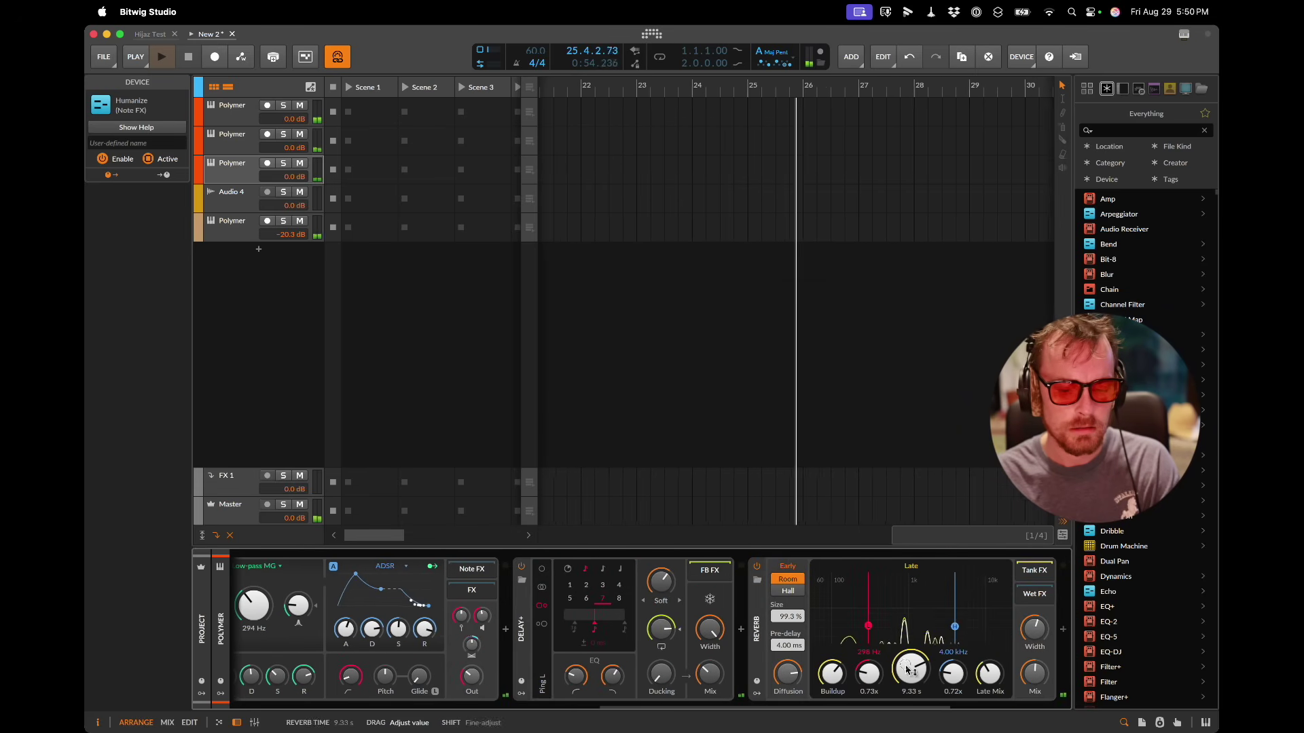
# Step: Enable the -24 voice in the channel 4 track's Multi-note and raise the Humanize Chance
pyautogui.hscroll(-10, 588, 614)
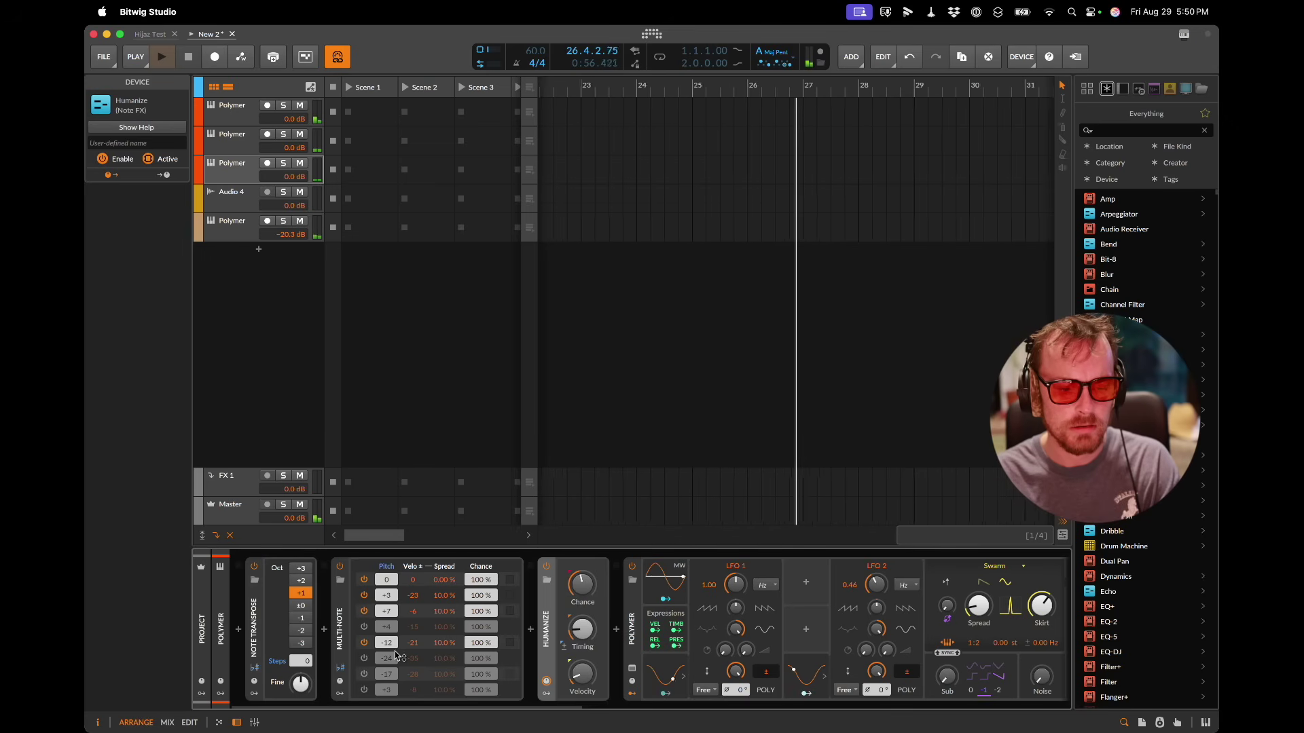
pyautogui.click(365, 658)
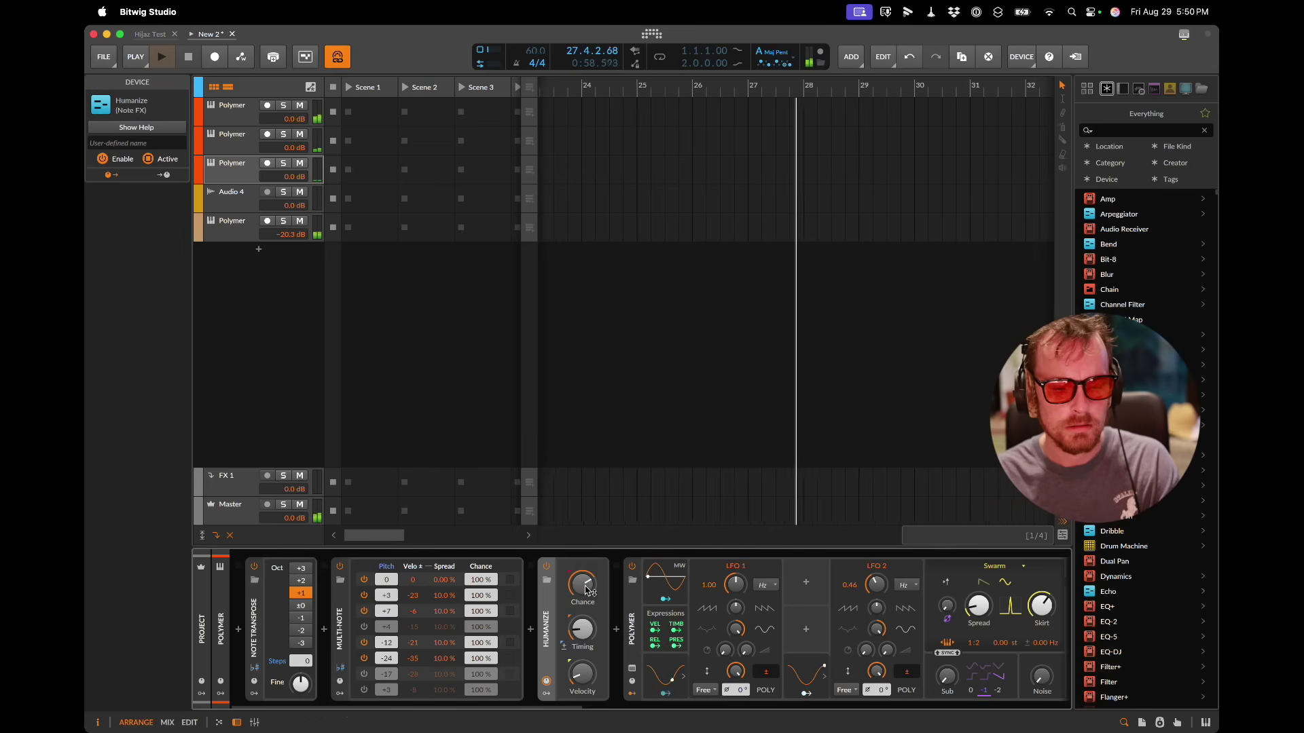
# Step: Replace the channel 4 Polymer's LFO modulators with a Random modulator and let it modulate the Swarm Spread by about 0.235
pyautogui.hscroll(2, 755, 597)
pyautogui.click(778, 588)
pyautogui.write('random')
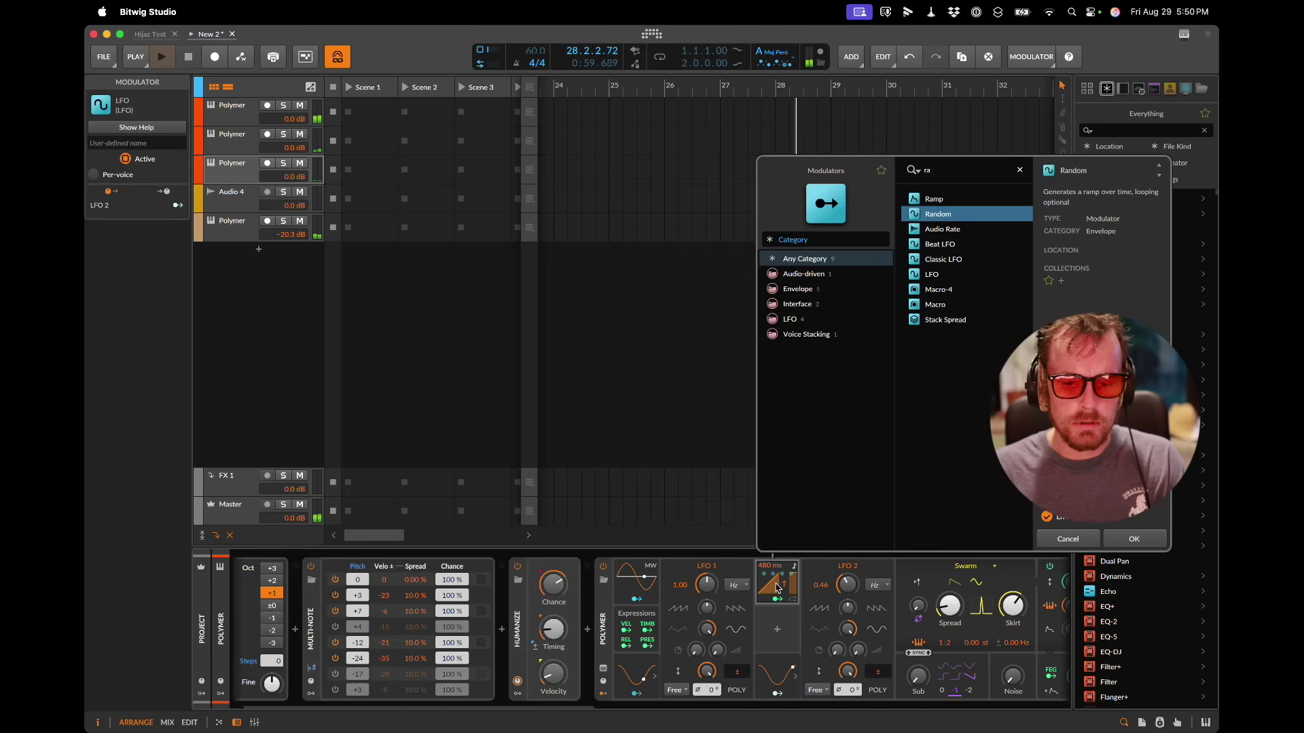
pyautogui.press('Return')
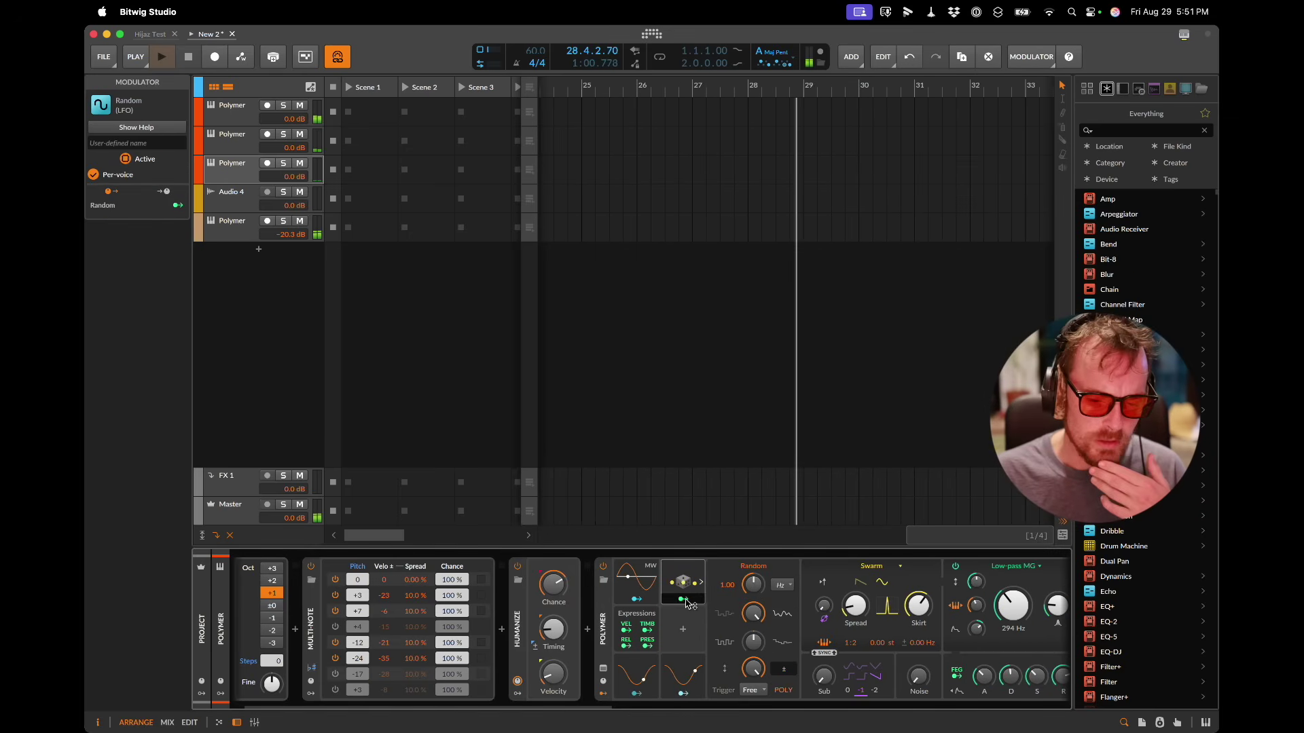
pyautogui.hscroll(10, 701, 626)
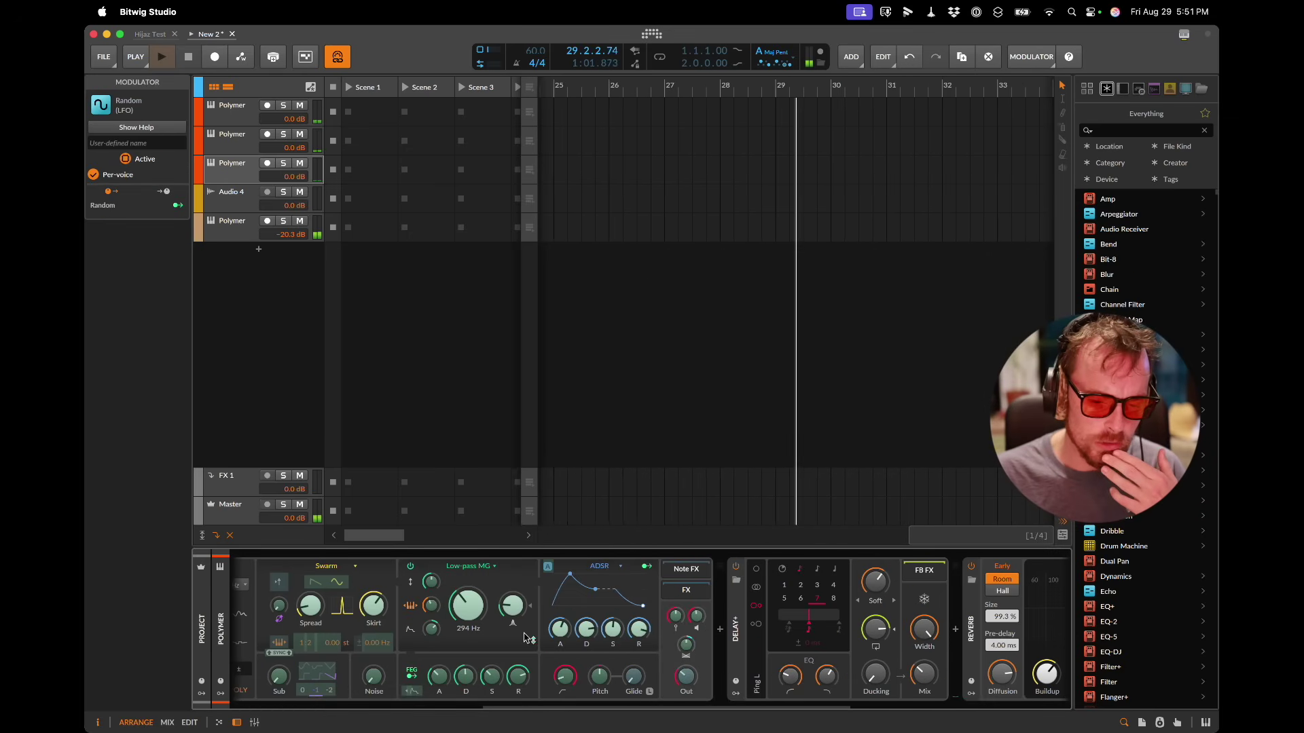
pyautogui.moveTo(324, 611); pyautogui.dragTo(324, 608)
pyautogui.hscroll(-10, 440, 642)
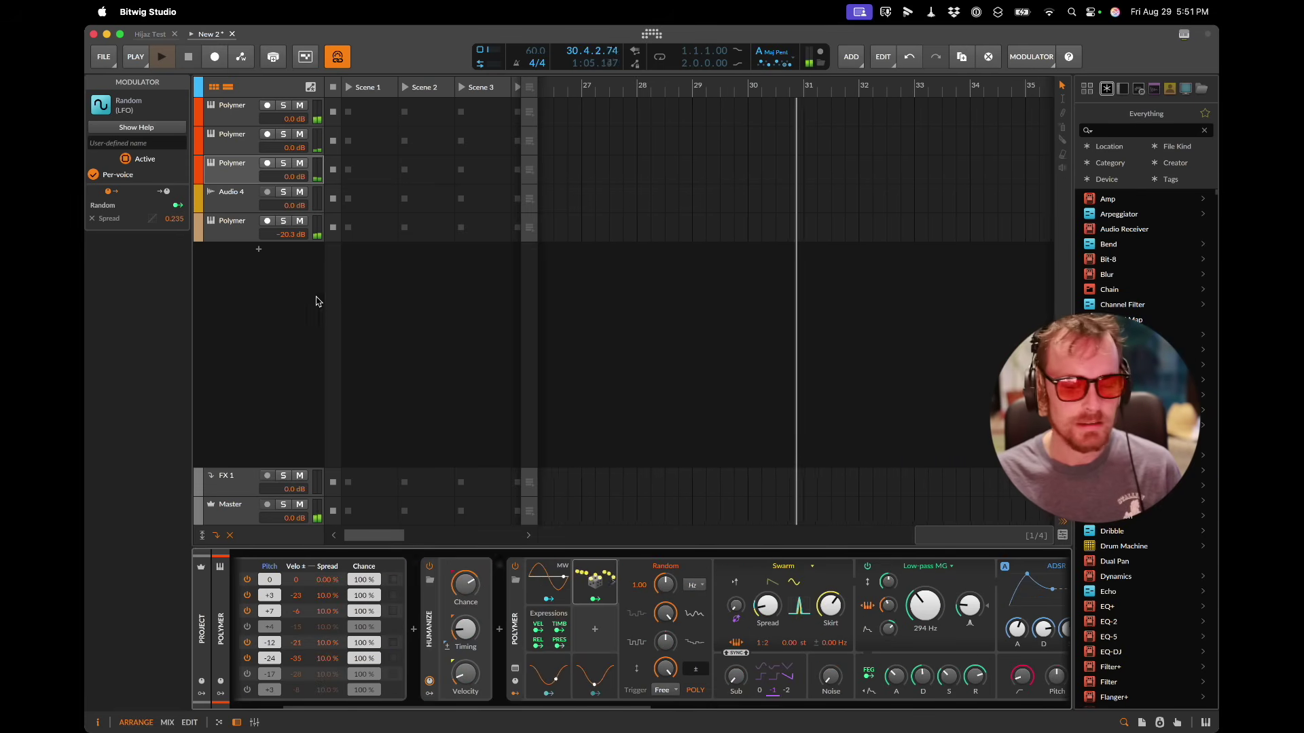
# Step: Insert an Echo note effect before the Polymer on the channel 3 track and set its Pitch to +6
pyautogui.click(251, 219)
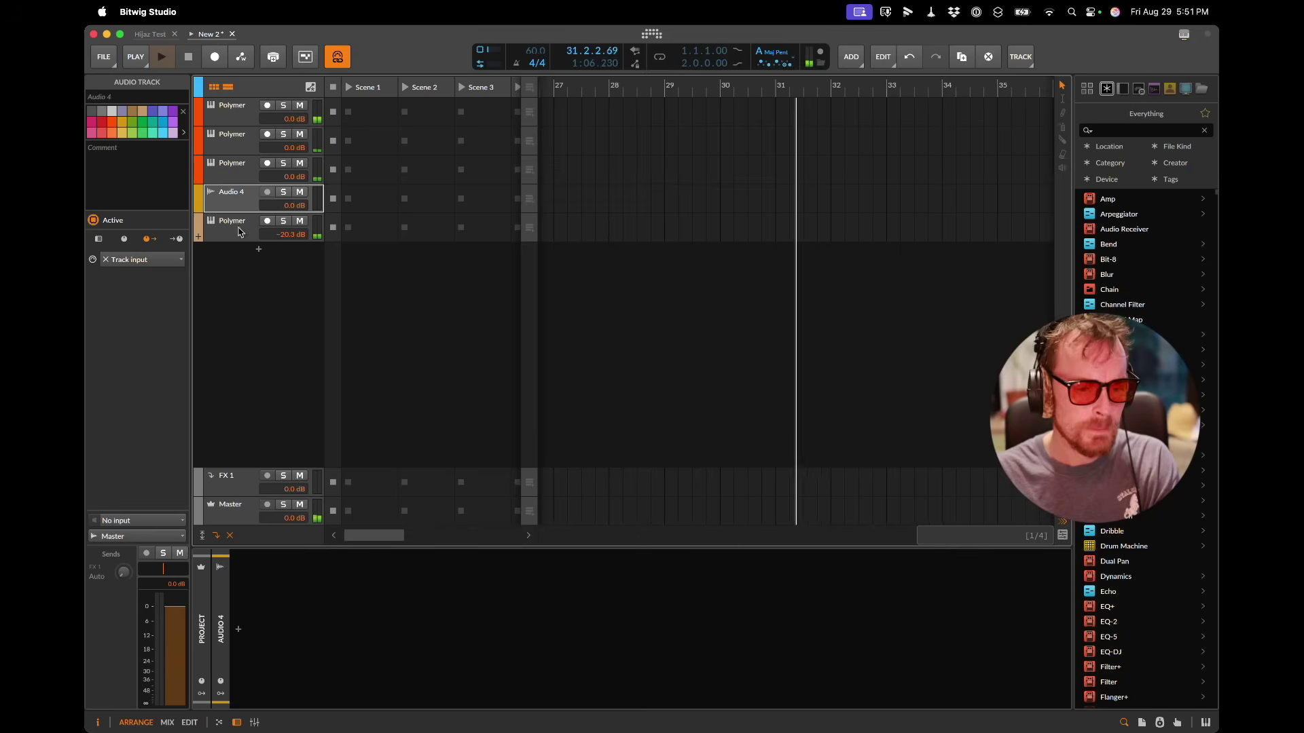
pyautogui.click(238, 630)
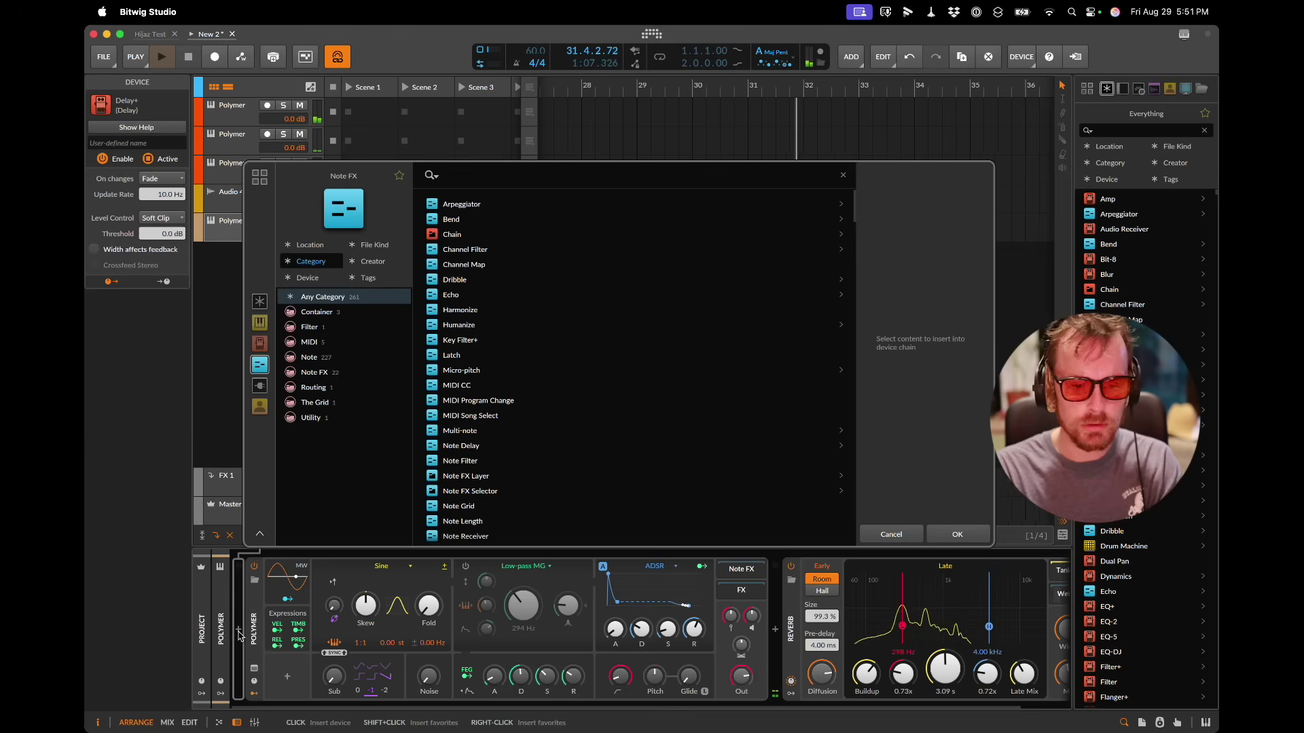
pyautogui.write('echo')
pyautogui.press('Return')
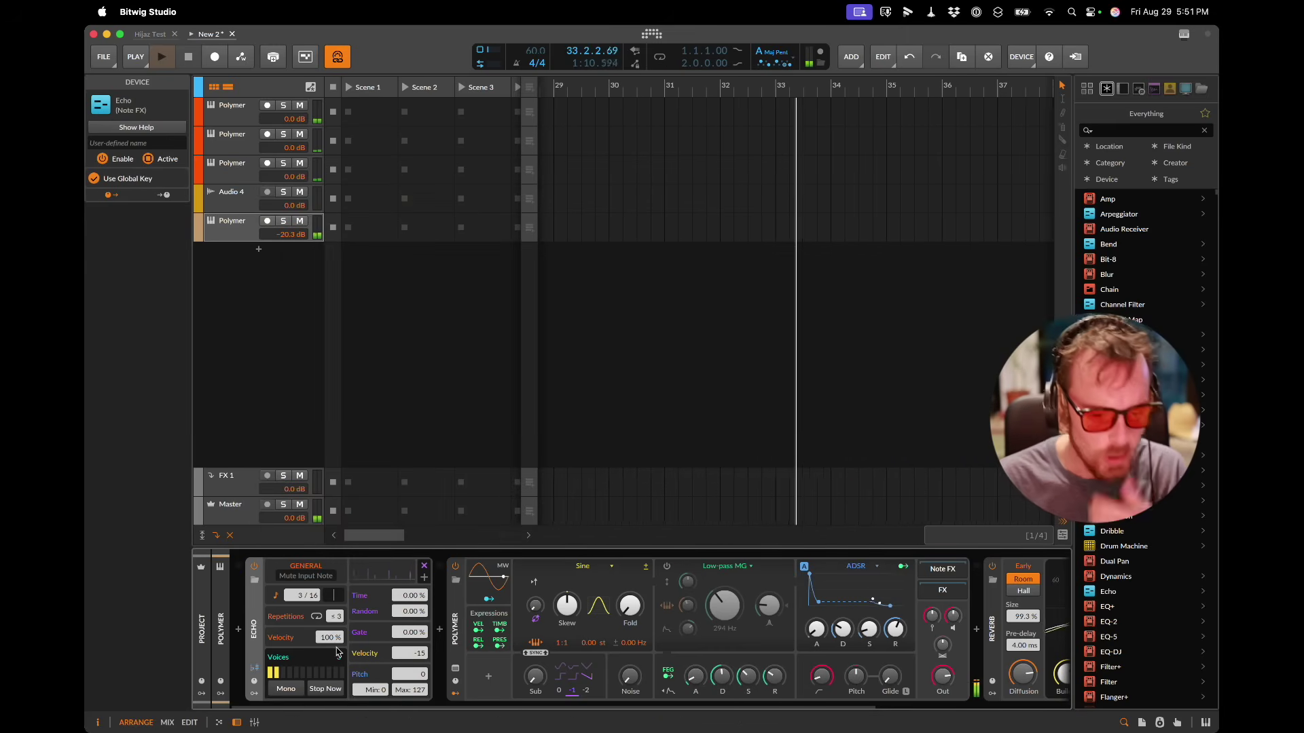
pyautogui.moveTo(427, 681); pyautogui.dragTo(425, 681)
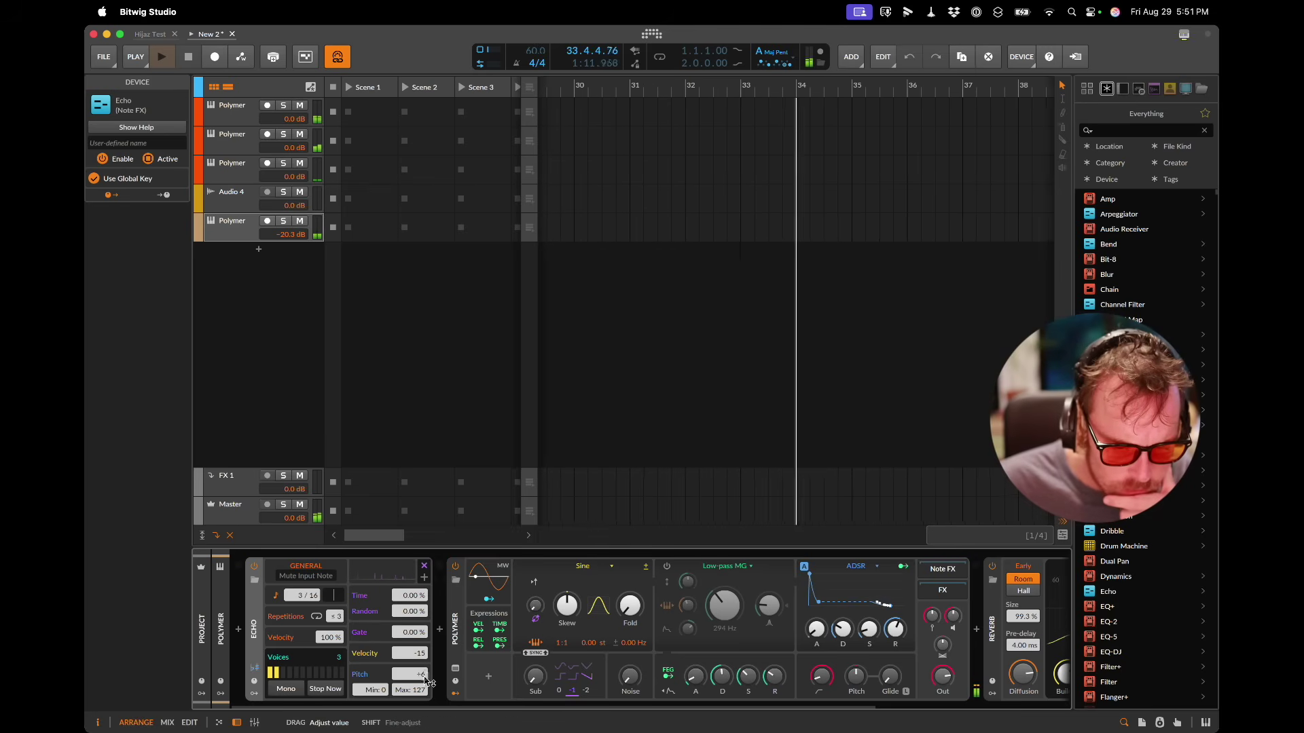
# Step: Try a Dribble and a Ricochet note effect between the channel 3 track's Echo and Polymer
pyautogui.click(441, 632)
pyautogui.write('dribble')
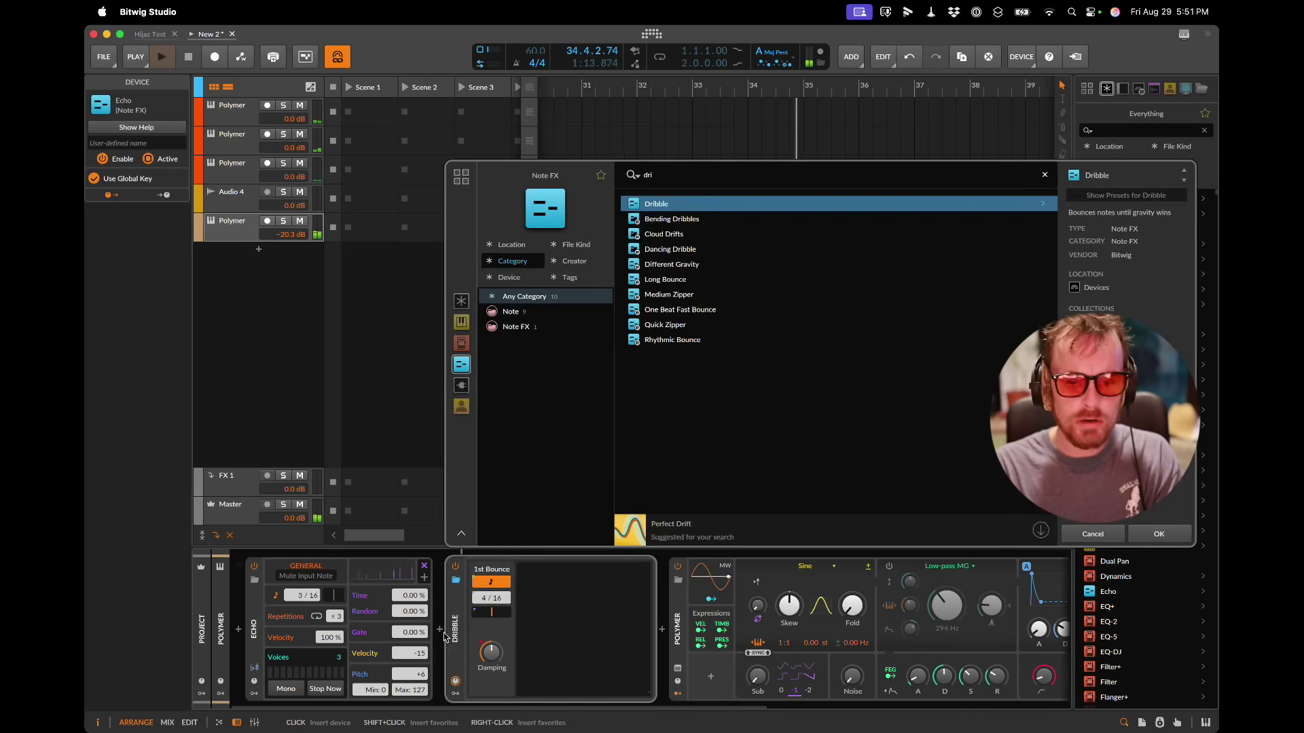
pyautogui.press('Return')
pyautogui.press('super+z')
pyautogui.click(440, 630)
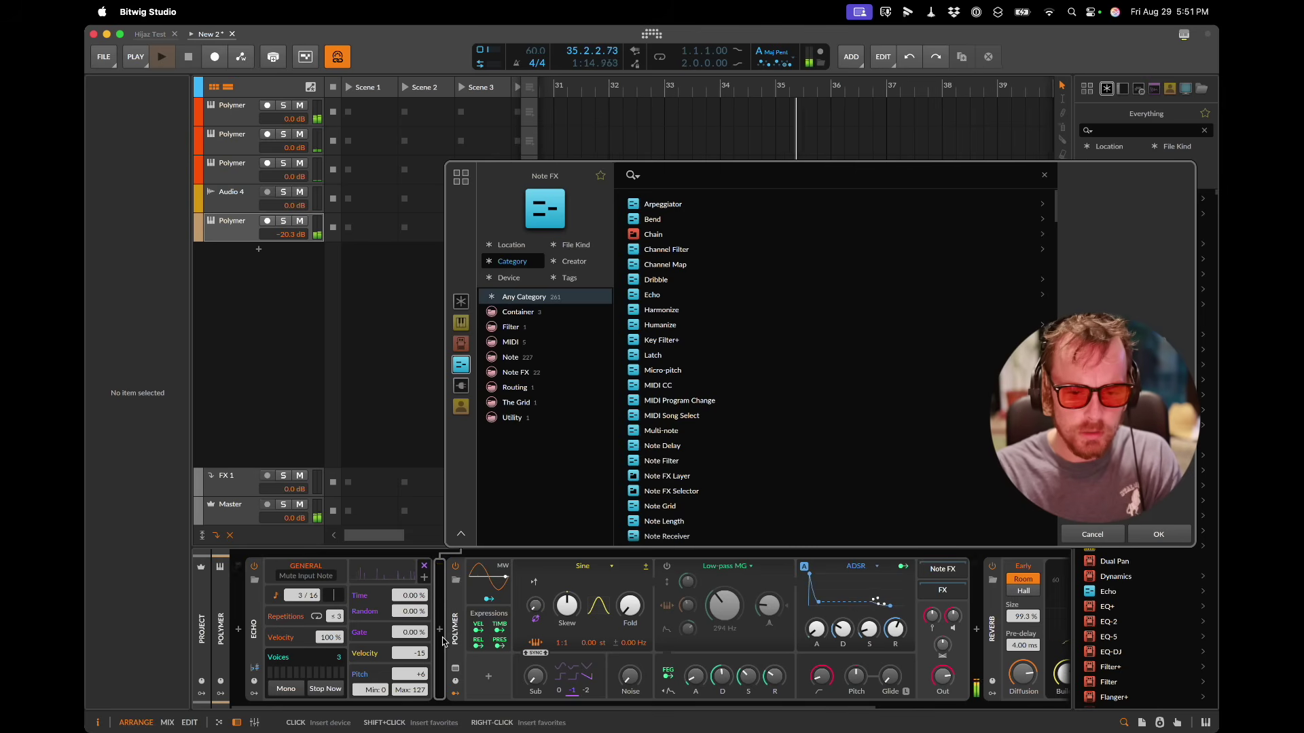
pyautogui.write('ricochet')
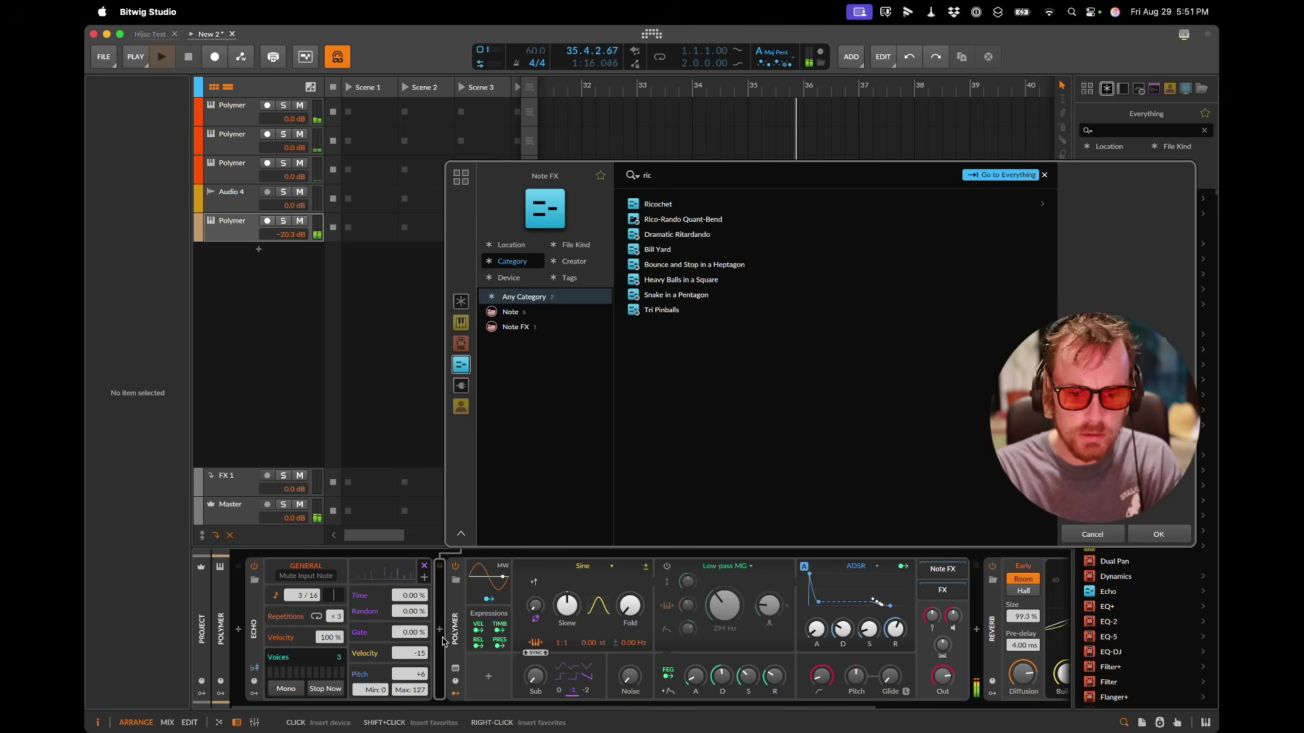
pyautogui.press('Return')
pyautogui.press('super+z')
pyautogui.click(439, 642)
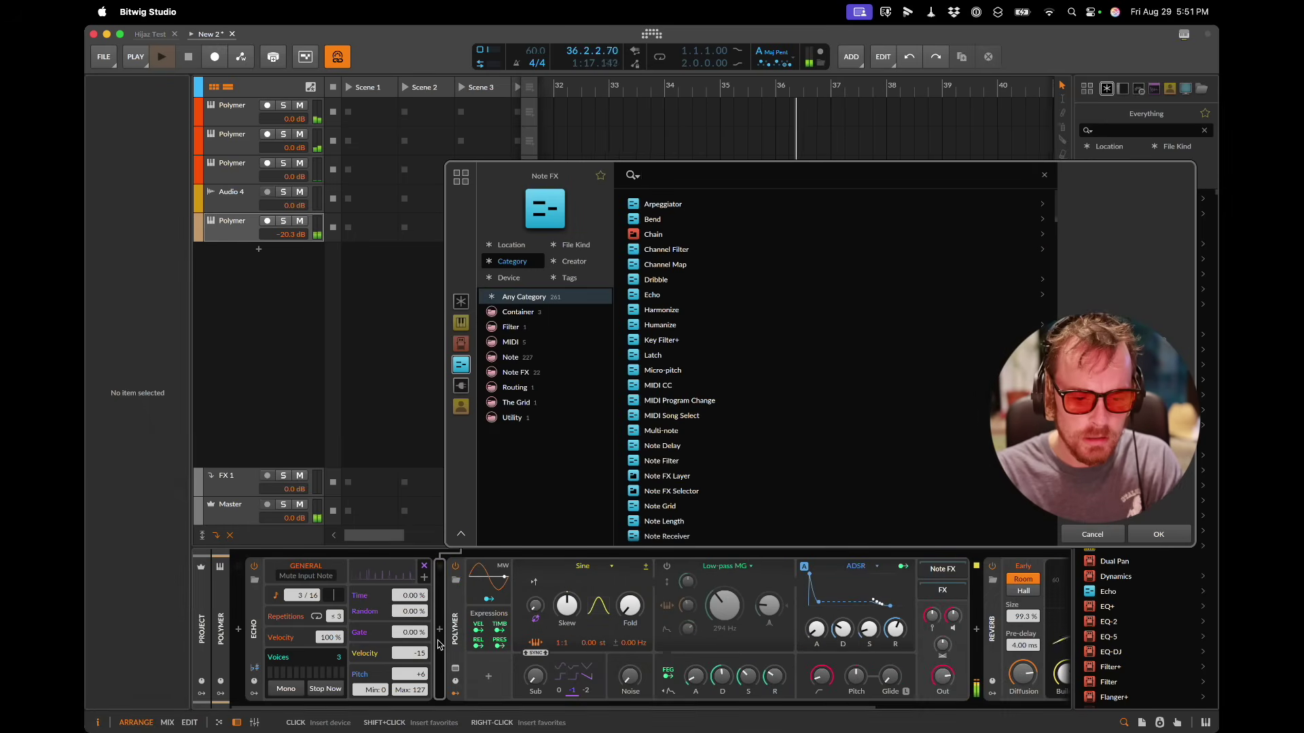
pyautogui.click(527, 344)
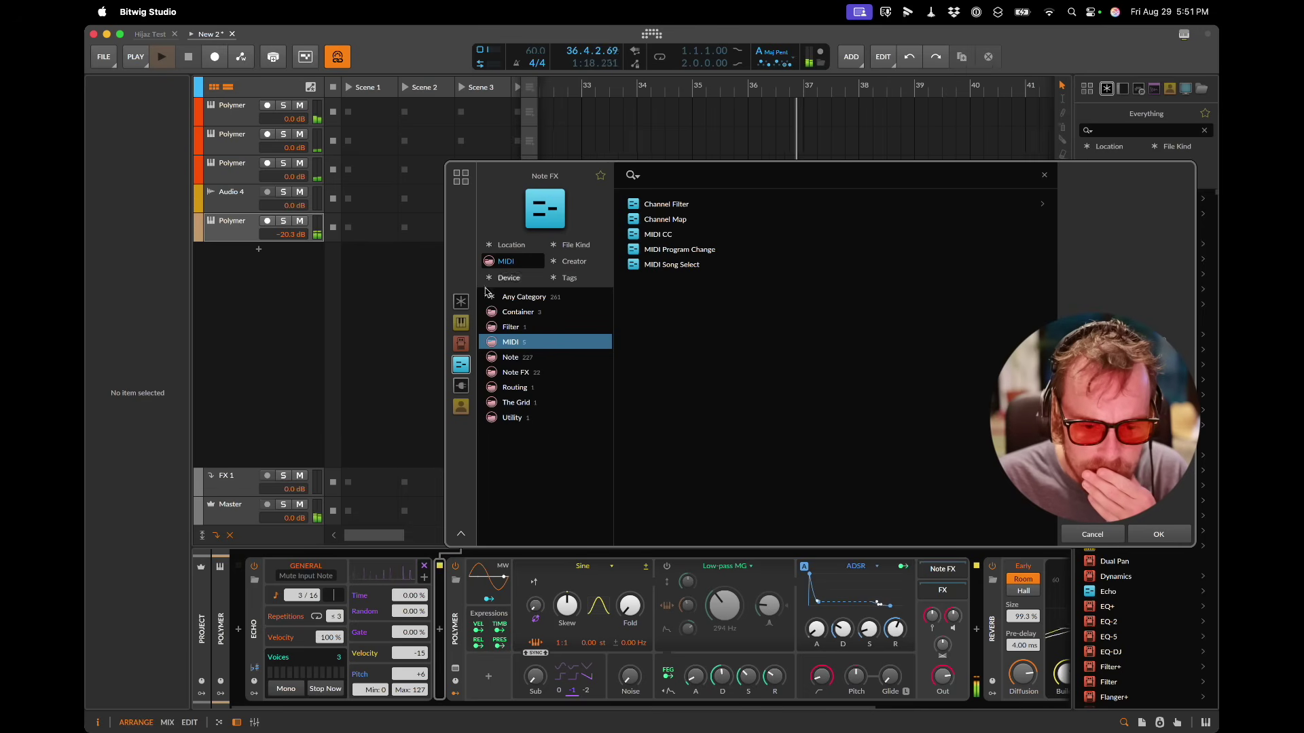
pyautogui.press('BackSpace')
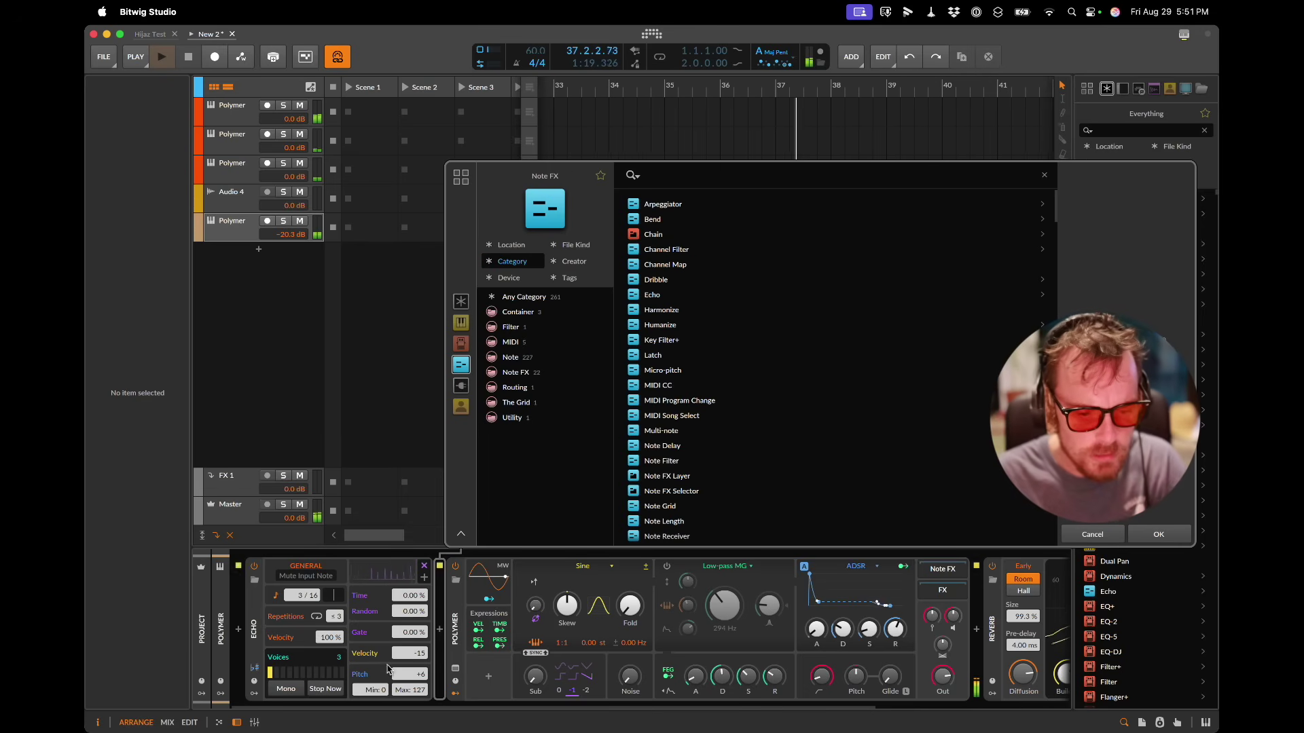
pyautogui.click(1094, 535)
# Step: Duplicate the channel 2 Polymer track and copy the channel 4 track's Multi-note onto the duplicate, before its Polymer
pyautogui.click(233, 169)
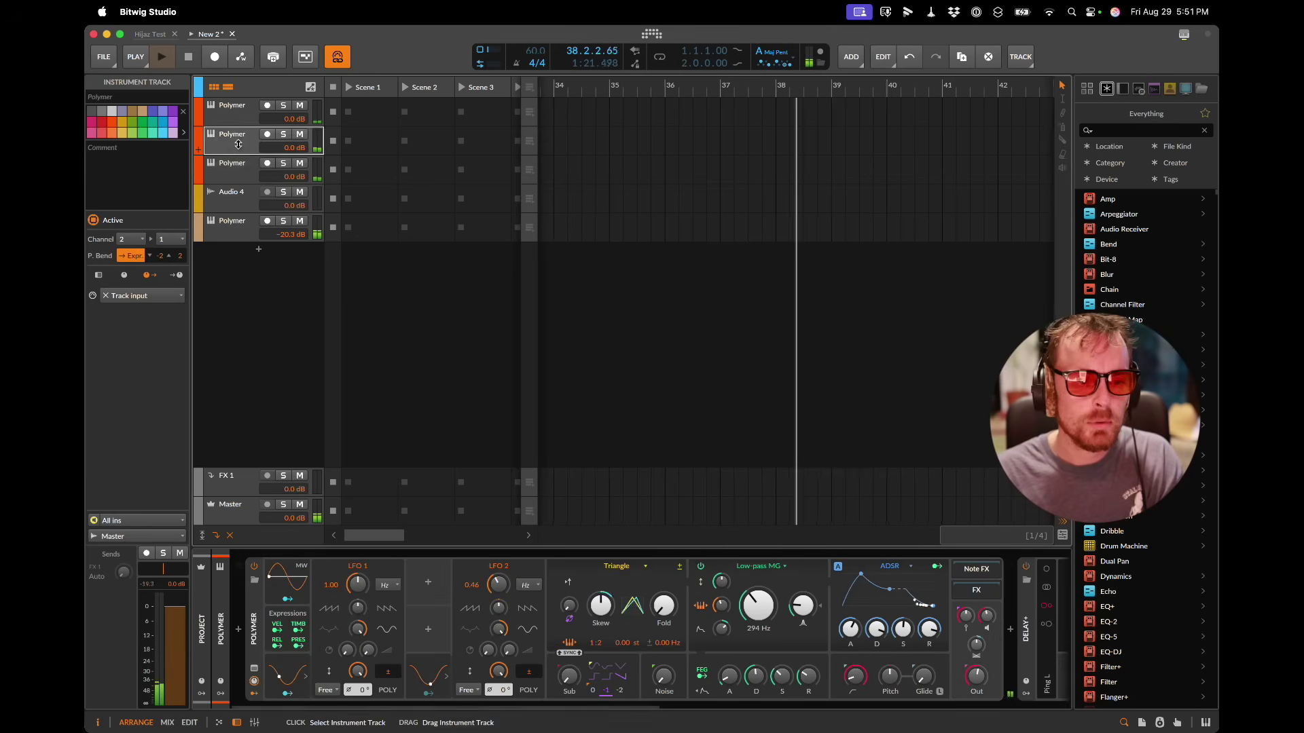
pyautogui.press('super+d')
pyautogui.click(229, 254)
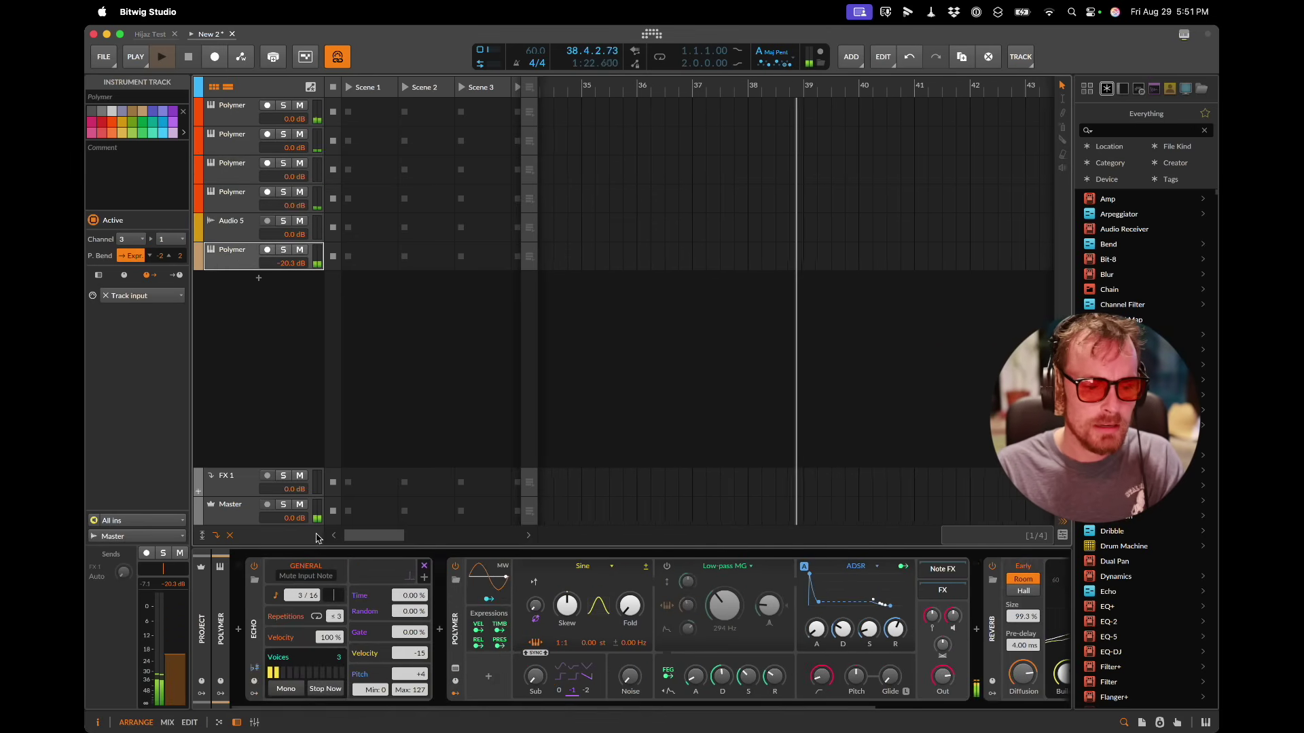
pyautogui.click(232, 198)
pyautogui.moveTo(340, 631); pyautogui.dragTo(247, 173)
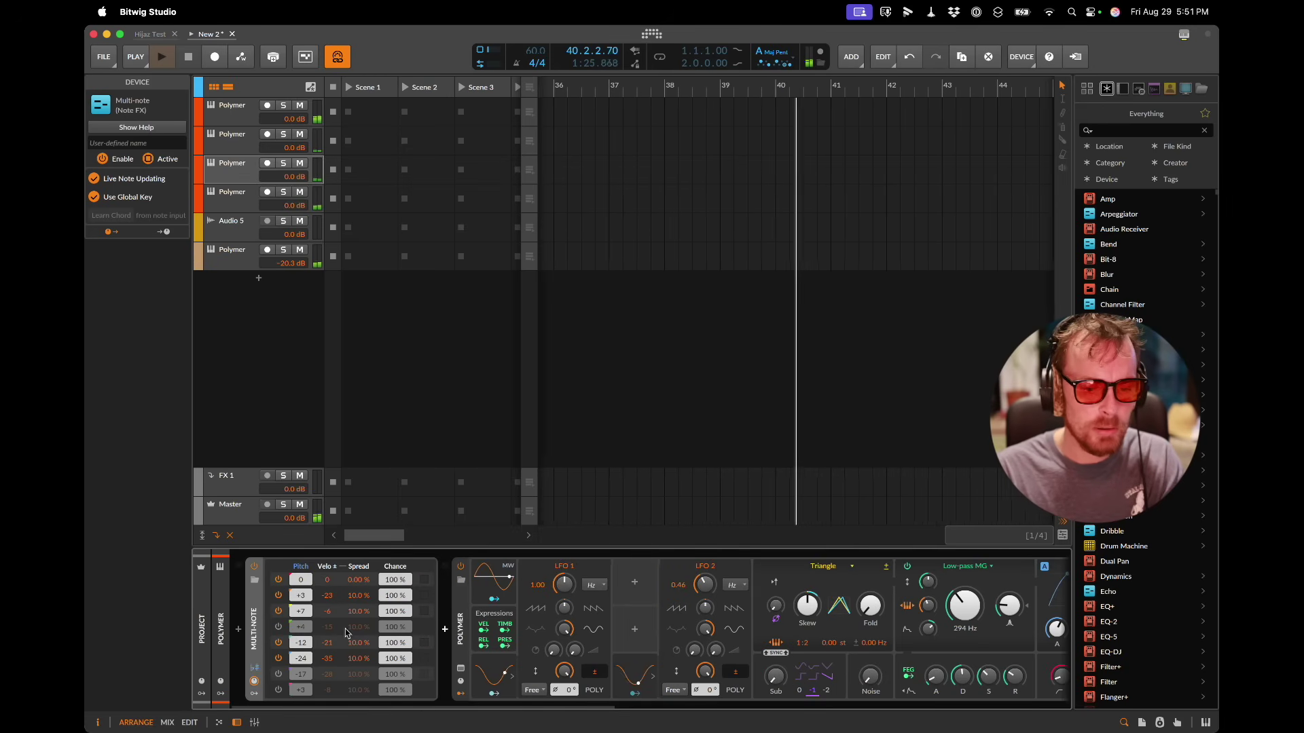
# Step: Insert an Arpeggiator before the duplicate's Multi-note, enable Use Global Key and give several steps different pitch offsets
pyautogui.click(236, 632)
pyautogui.doubleClick(451, 198)
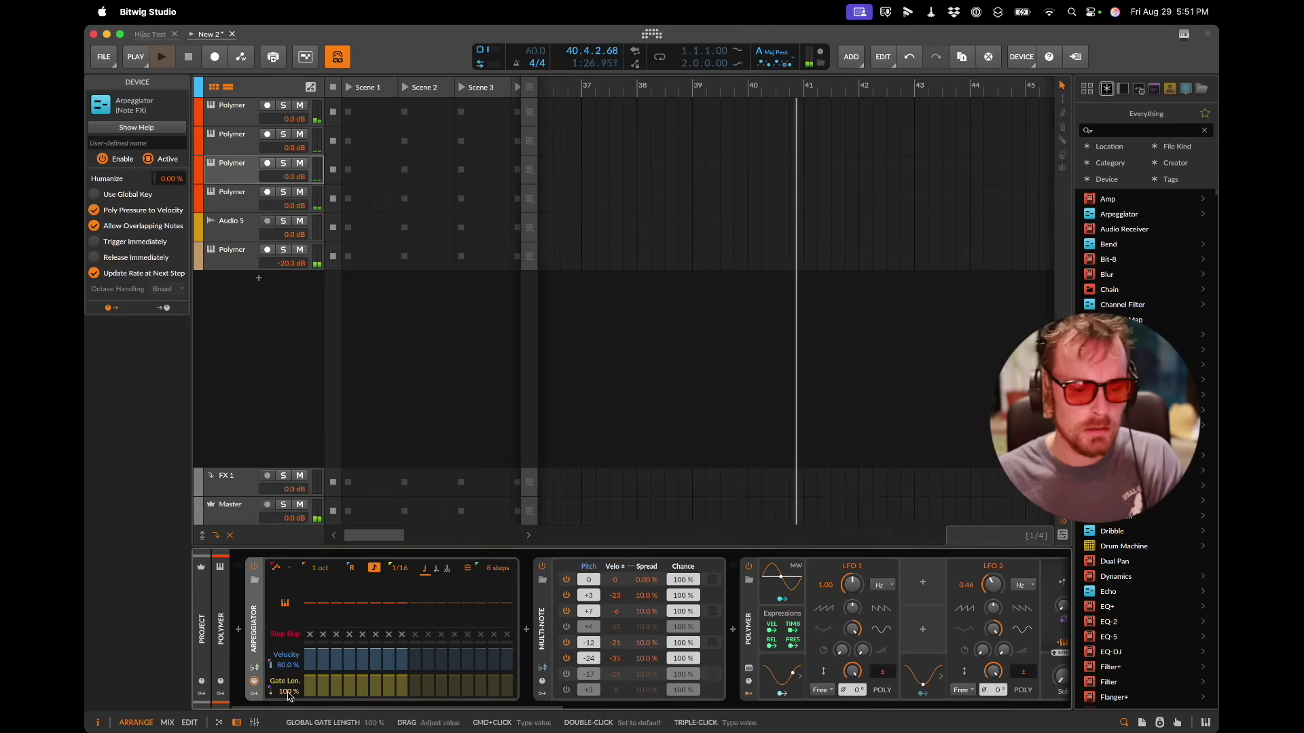
pyautogui.click(254, 681)
pyautogui.moveTo(323, 603); pyautogui.dragTo(387, 610)
pyautogui.click(366, 604)
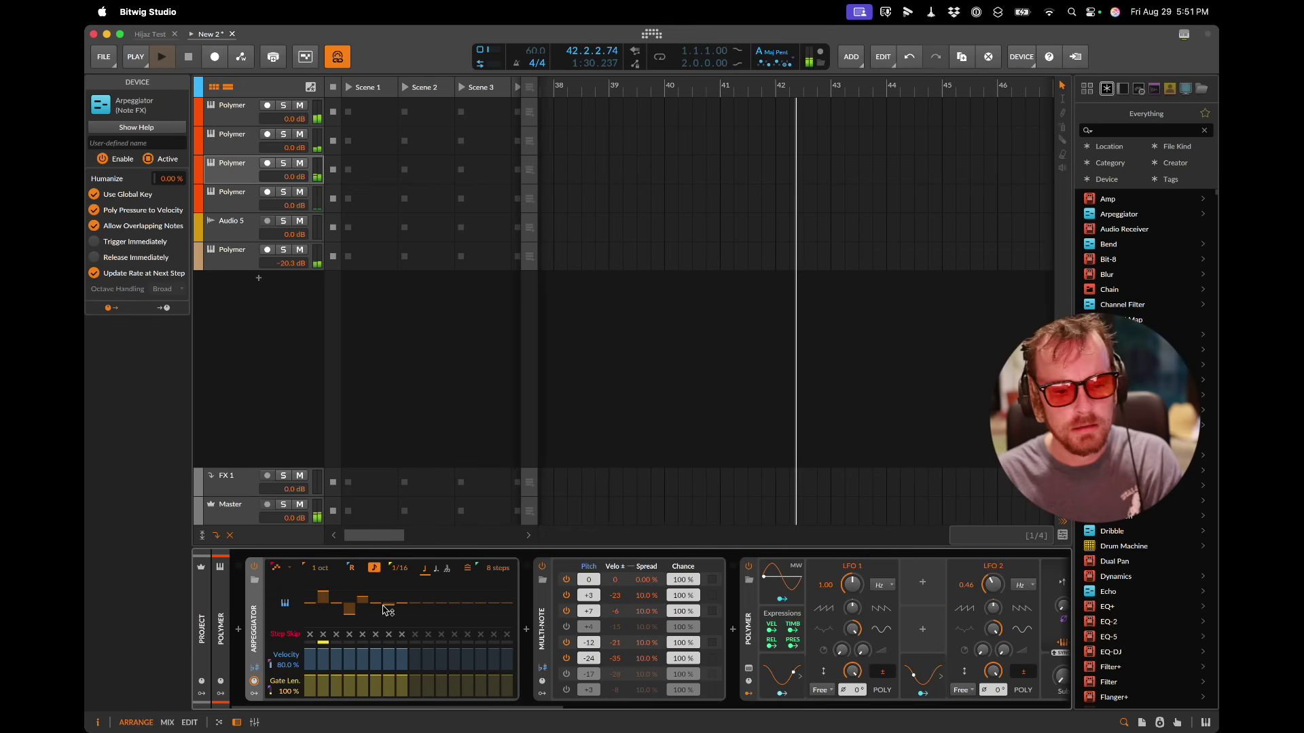
# Step: Change the duplicated track's Polymer oscillator to Sine and lower its low-pass cutoff to about 202 Hz
pyautogui.hscroll(10, 621, 613)
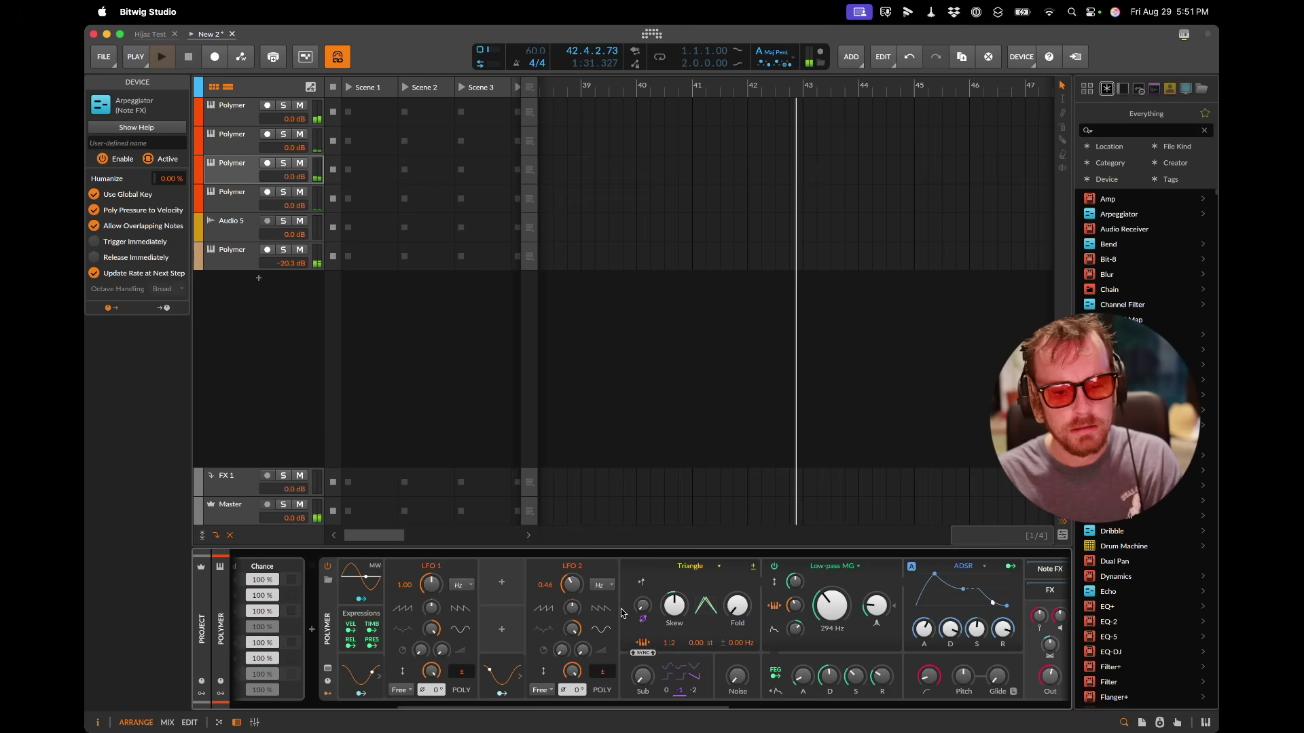
pyautogui.click(700, 566)
pyautogui.click(706, 545)
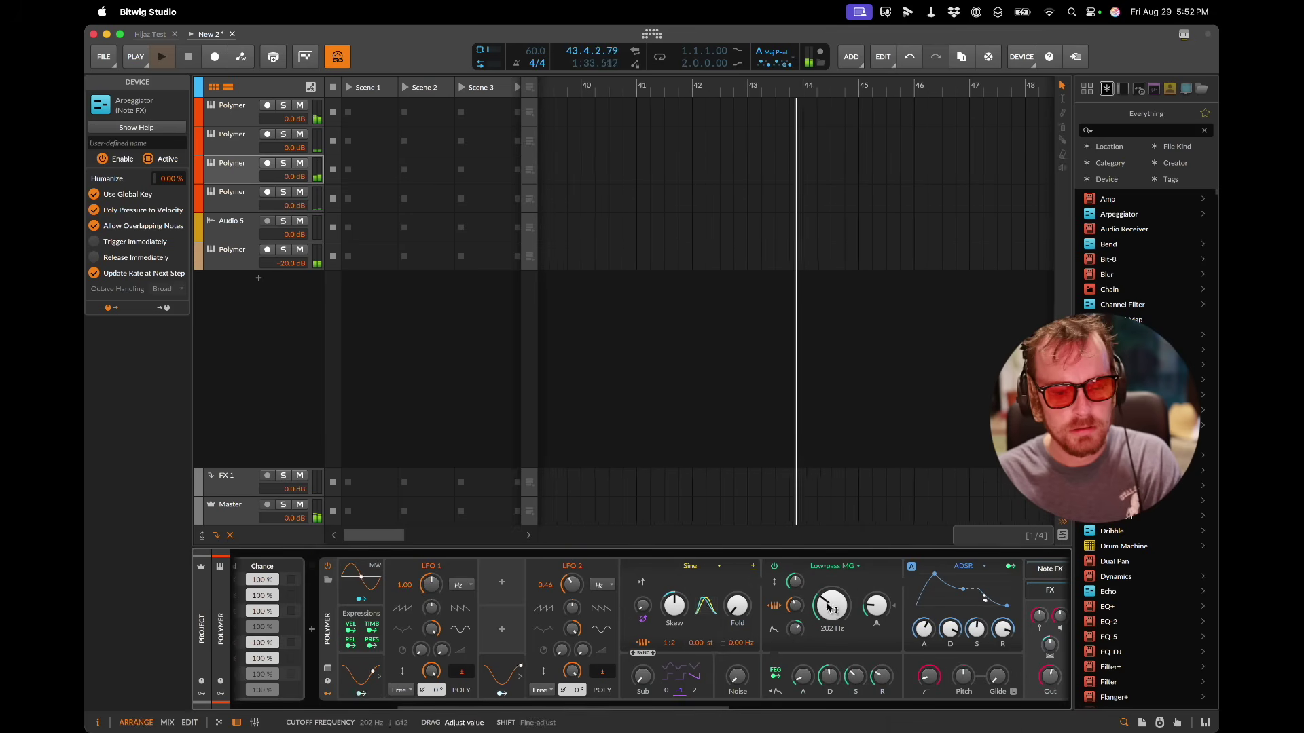
pyautogui.hscroll(-10, 435, 645)
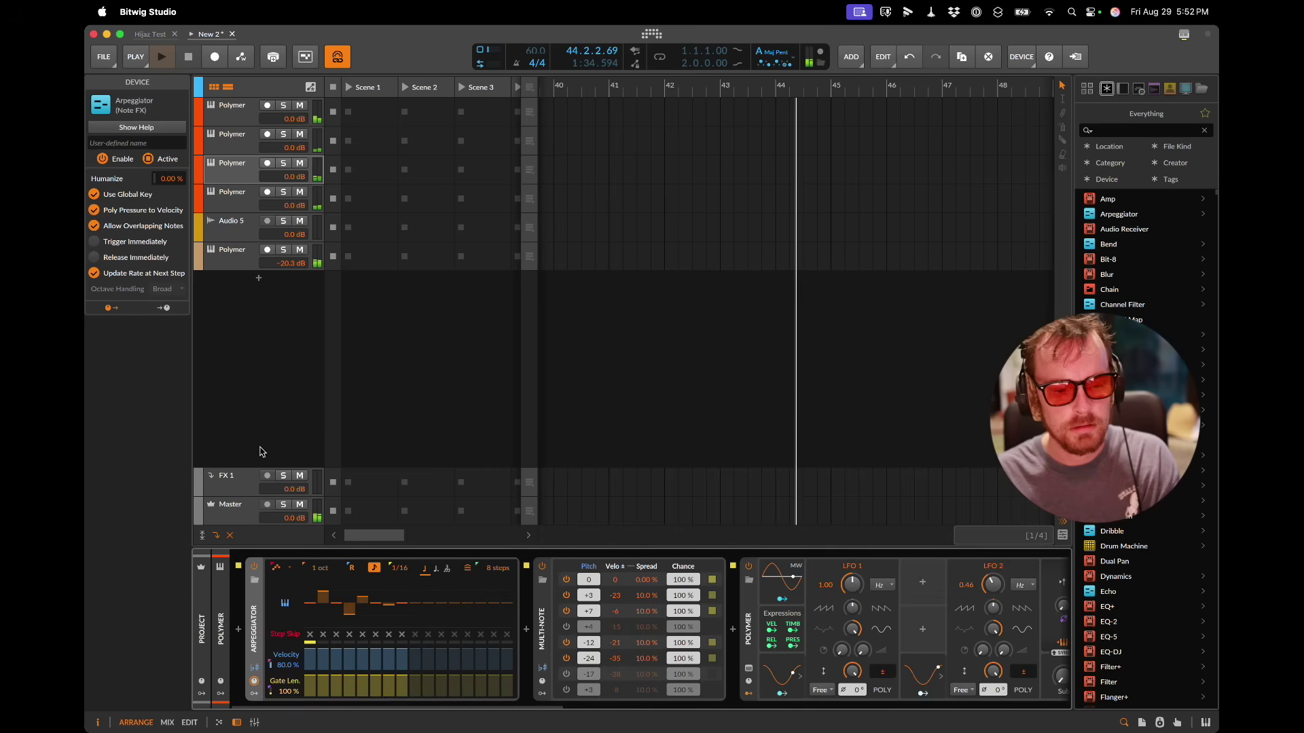
pyautogui.moveTo(325, 597); pyautogui.dragTo(353, 621)
# Step: Solo the channel 4 Polymer track to hear it alone, and release the solo
pyautogui.click(284, 192)
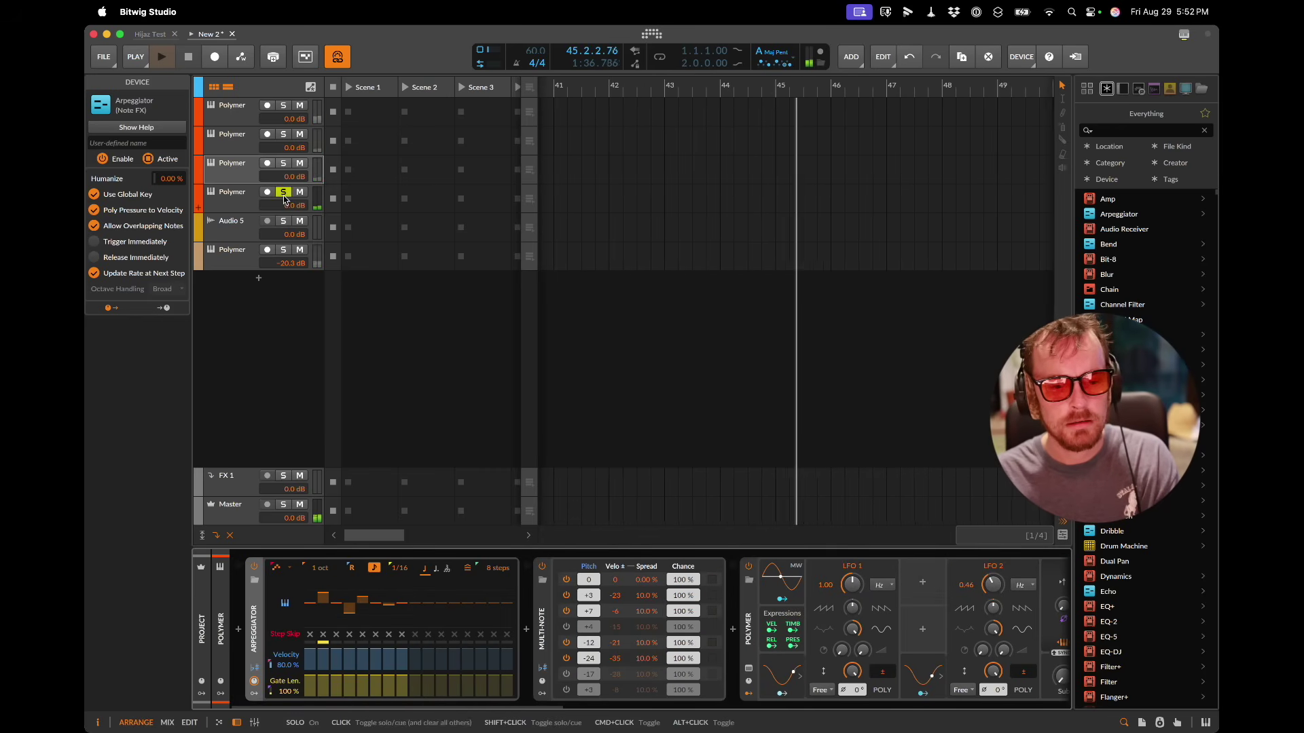
pyautogui.click(284, 198)
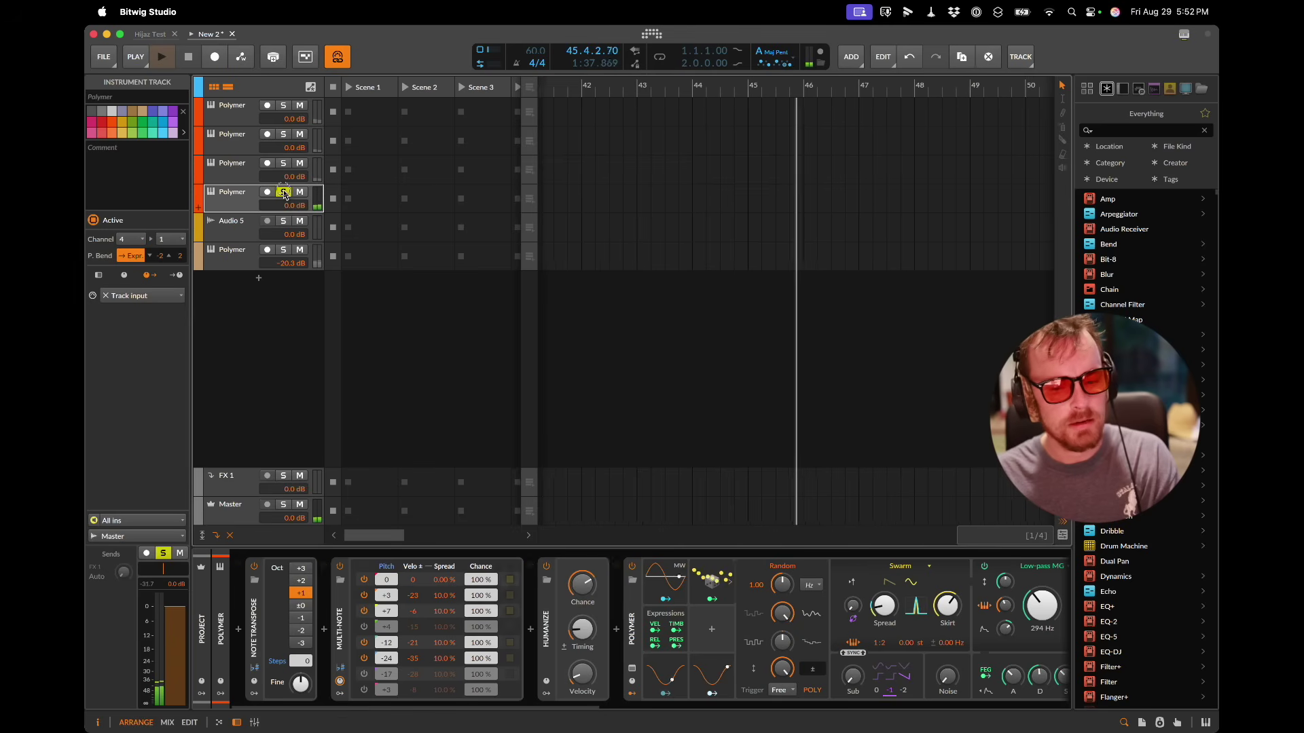
pyautogui.click(283, 192)
# Step: Try Union on the channel 4 Polymer's oscillator, settle on Phase-1, and set the track volume to -0.8 dB
pyautogui.click(901, 566)
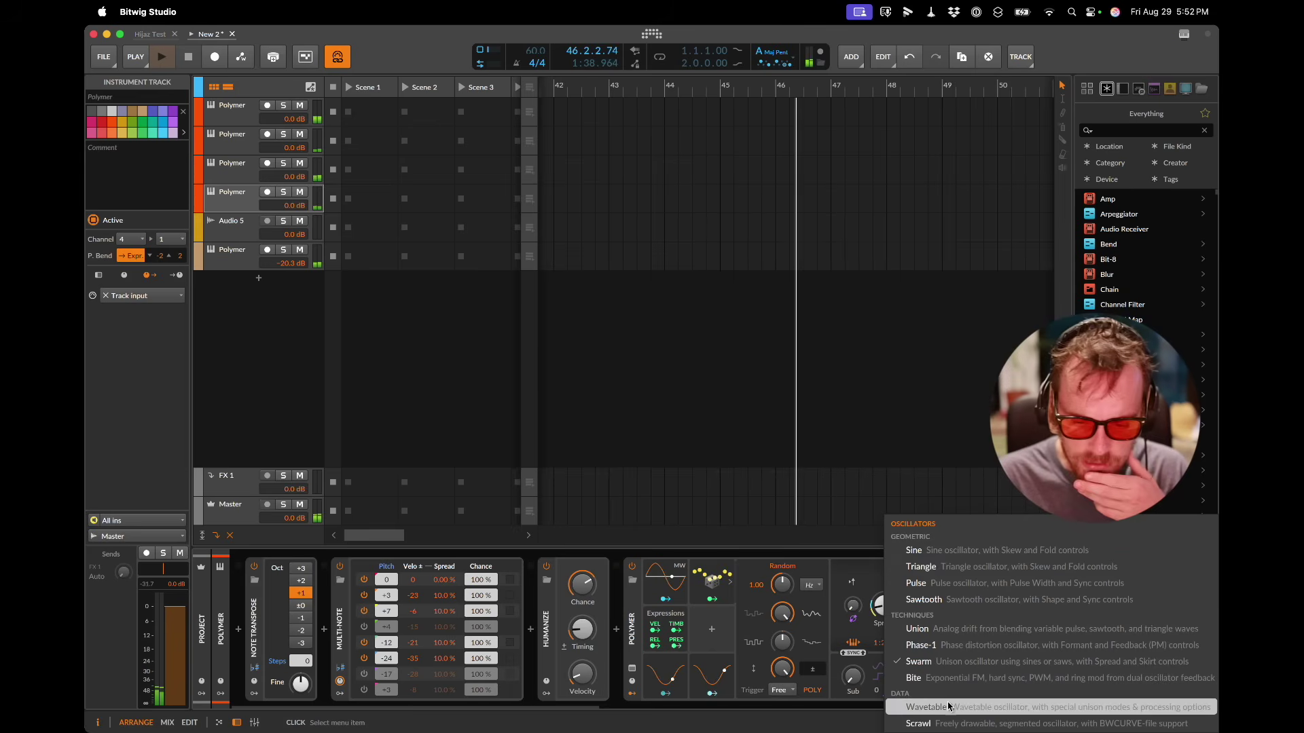
pyautogui.click(949, 629)
pyautogui.click(922, 576)
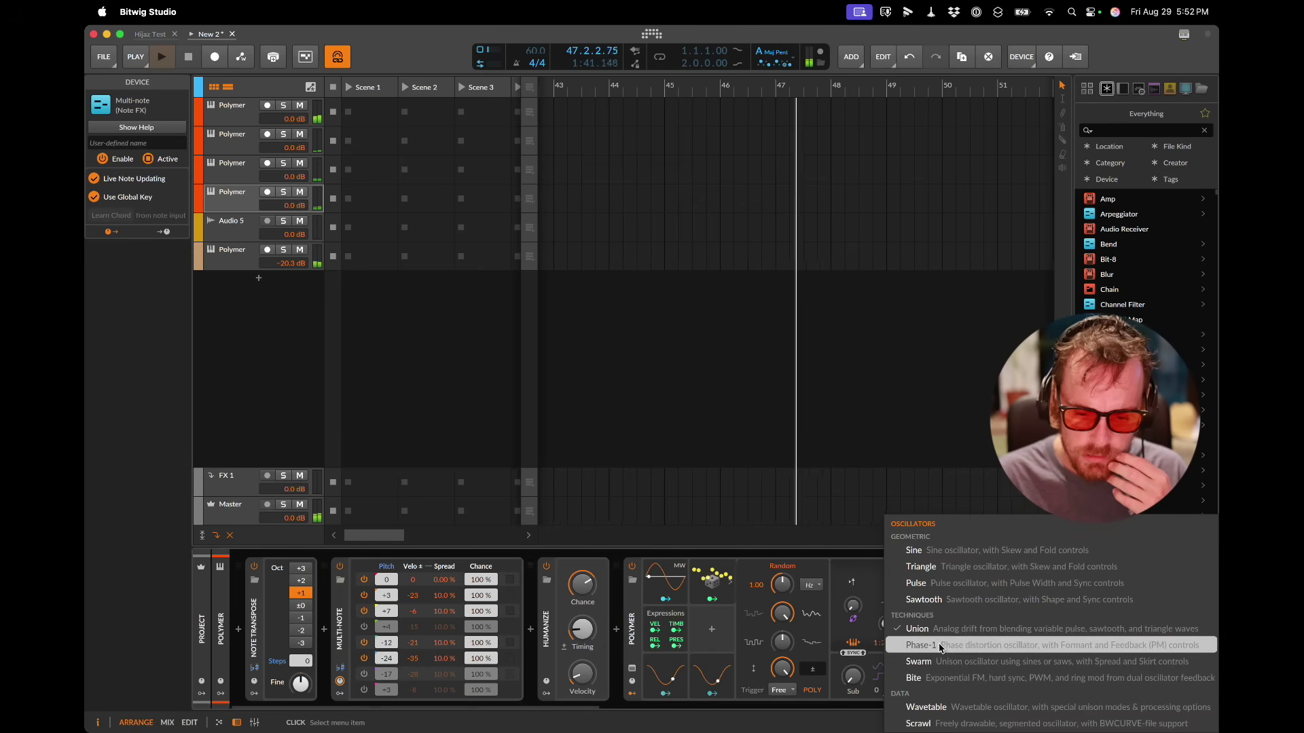
pyautogui.click(924, 643)
pyautogui.hscroll(10, 879, 613)
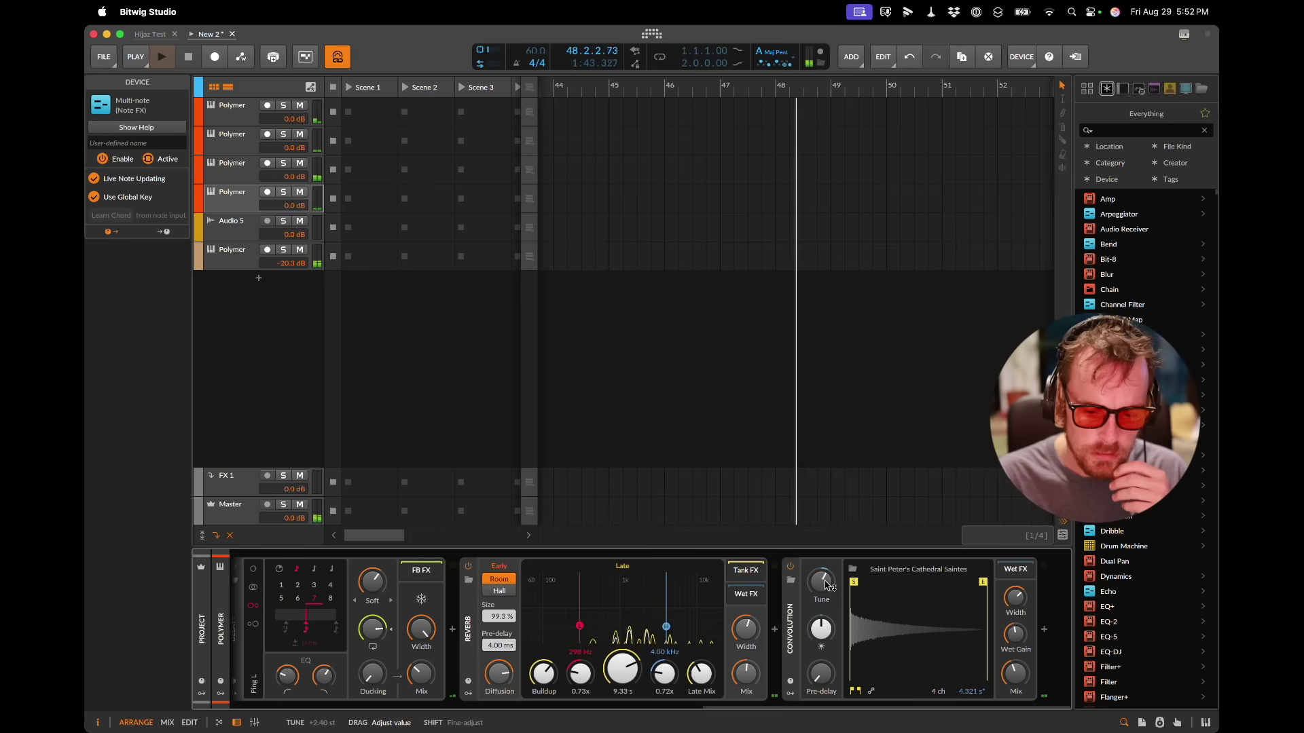
pyautogui.moveTo(823, 693)
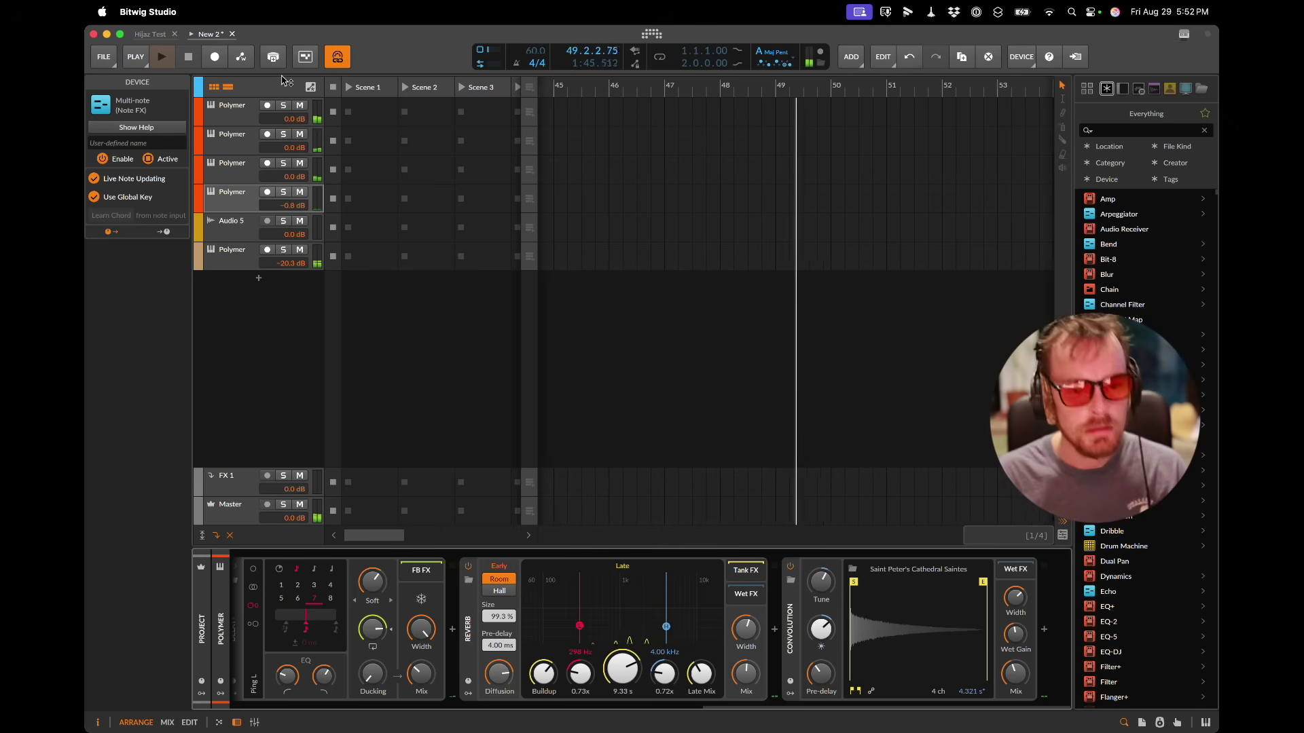
# Step: Delete the empty audio track and record all five Polymer tracks into the arrangement
pyautogui.press('Delete')
pyautogui.hotkey('ctrl', 'a')
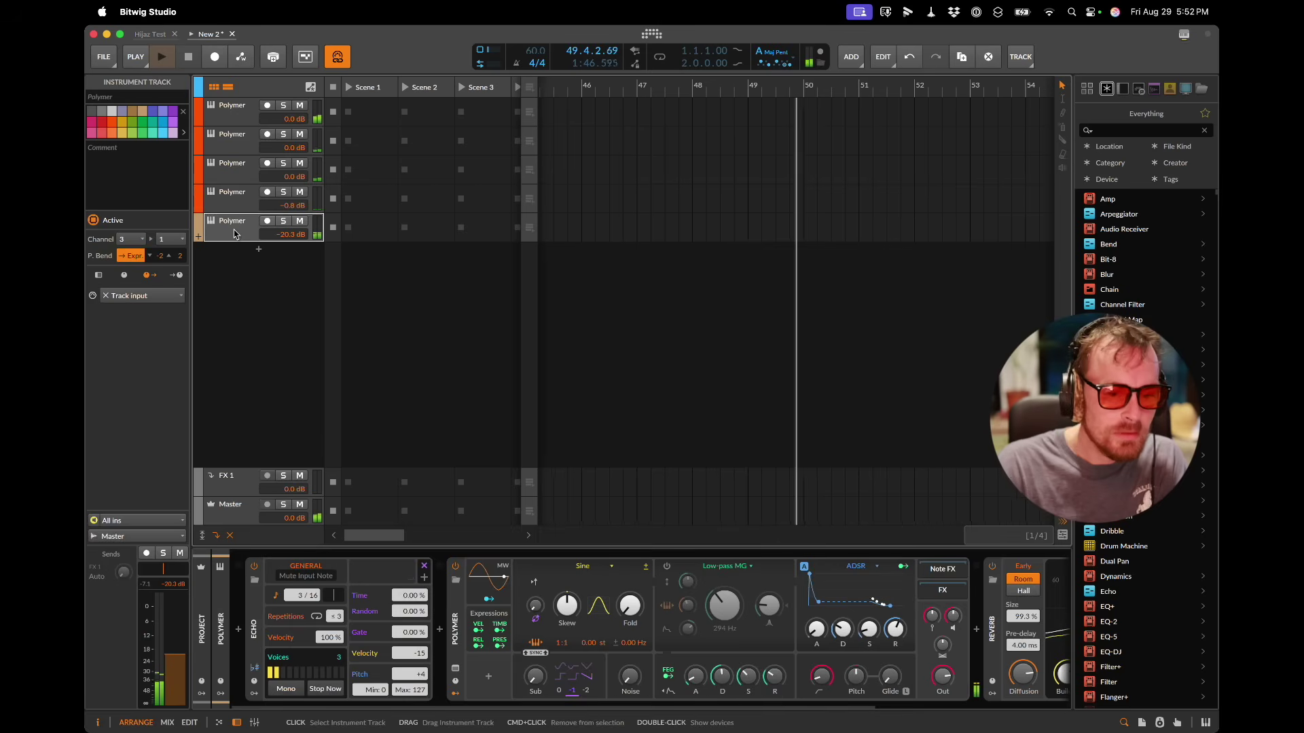
pyautogui.click(267, 106)
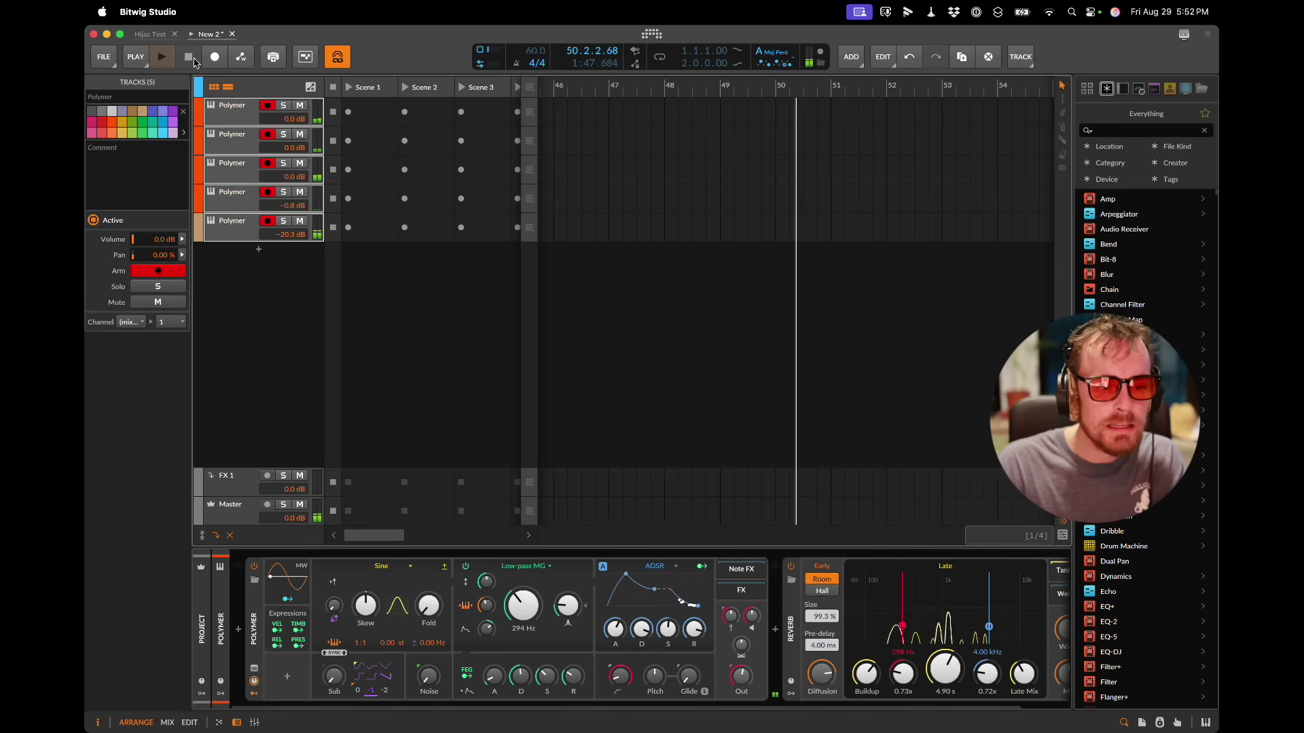
pyautogui.press('r')
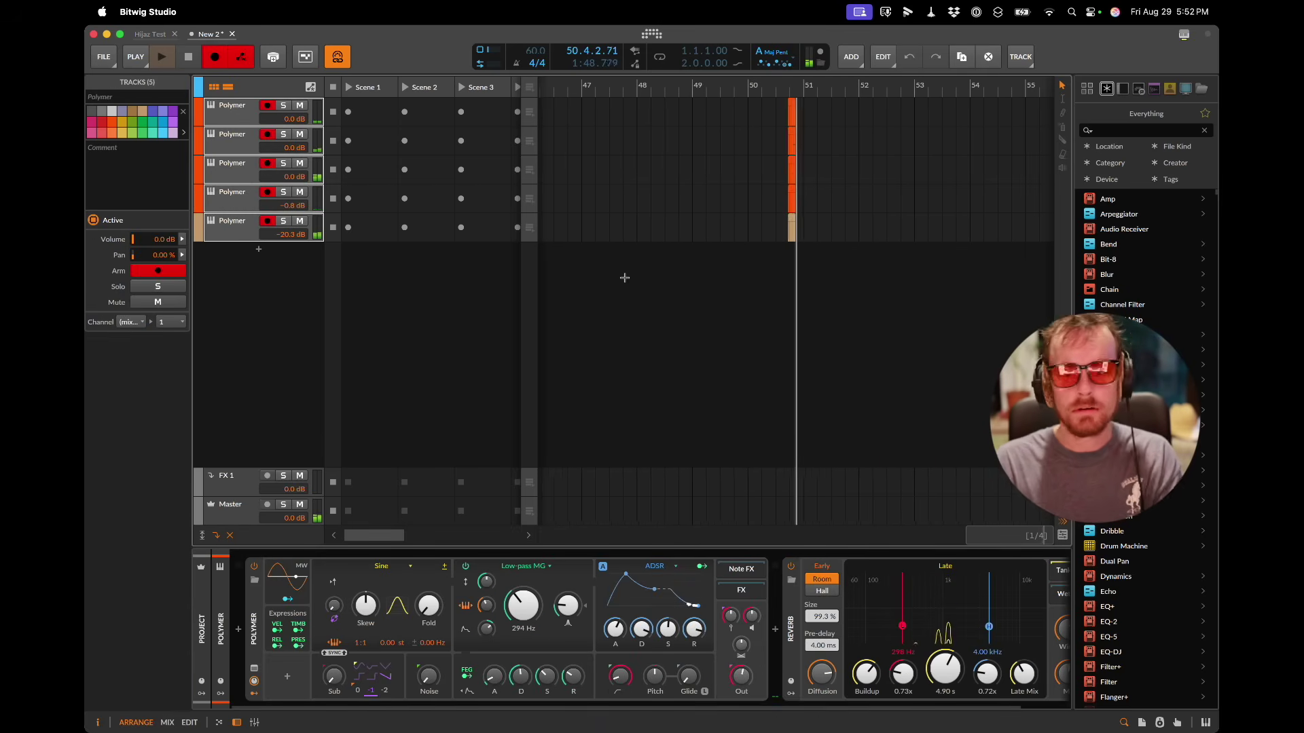
# Step: Hide the device chain, inspector and browser, and enlarge the tracks to show the clips being recorded in detail
pyautogui.hotkey('alt', 'h')
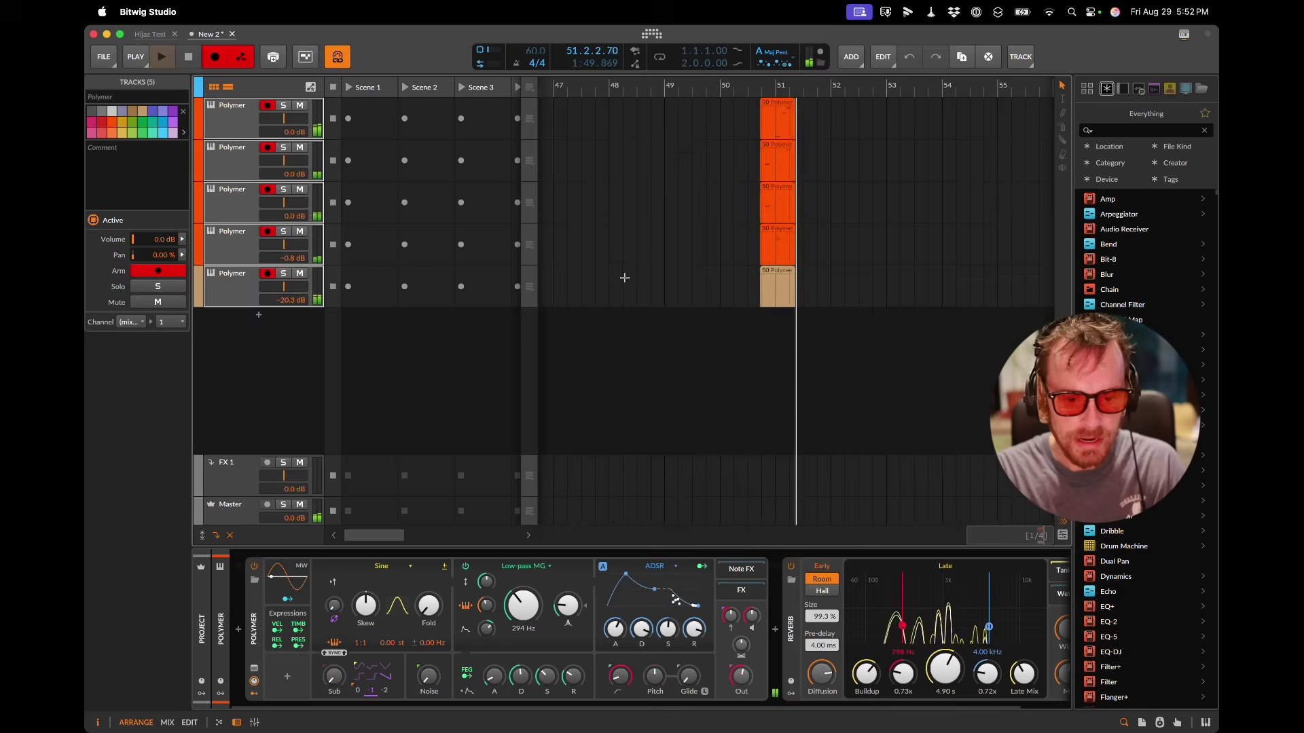
pyautogui.press('d')
pyautogui.press('i')
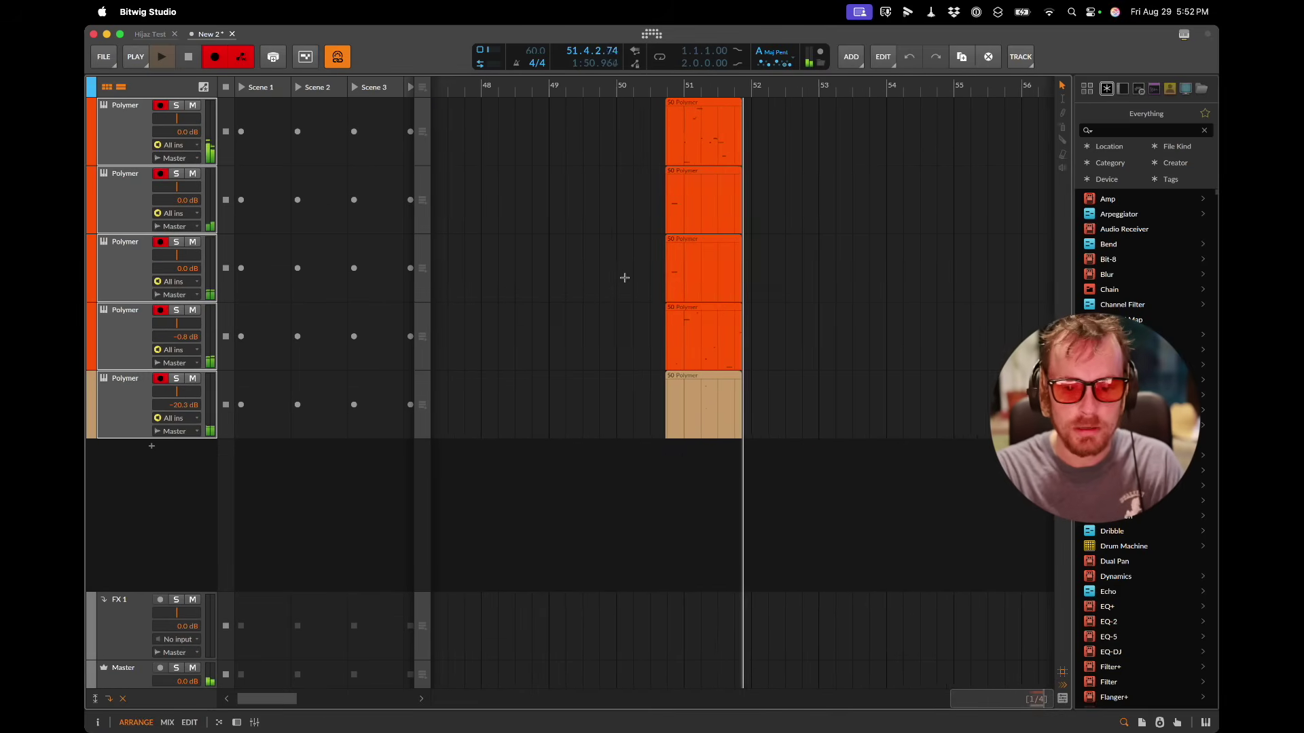
pyautogui.click(1124, 724)
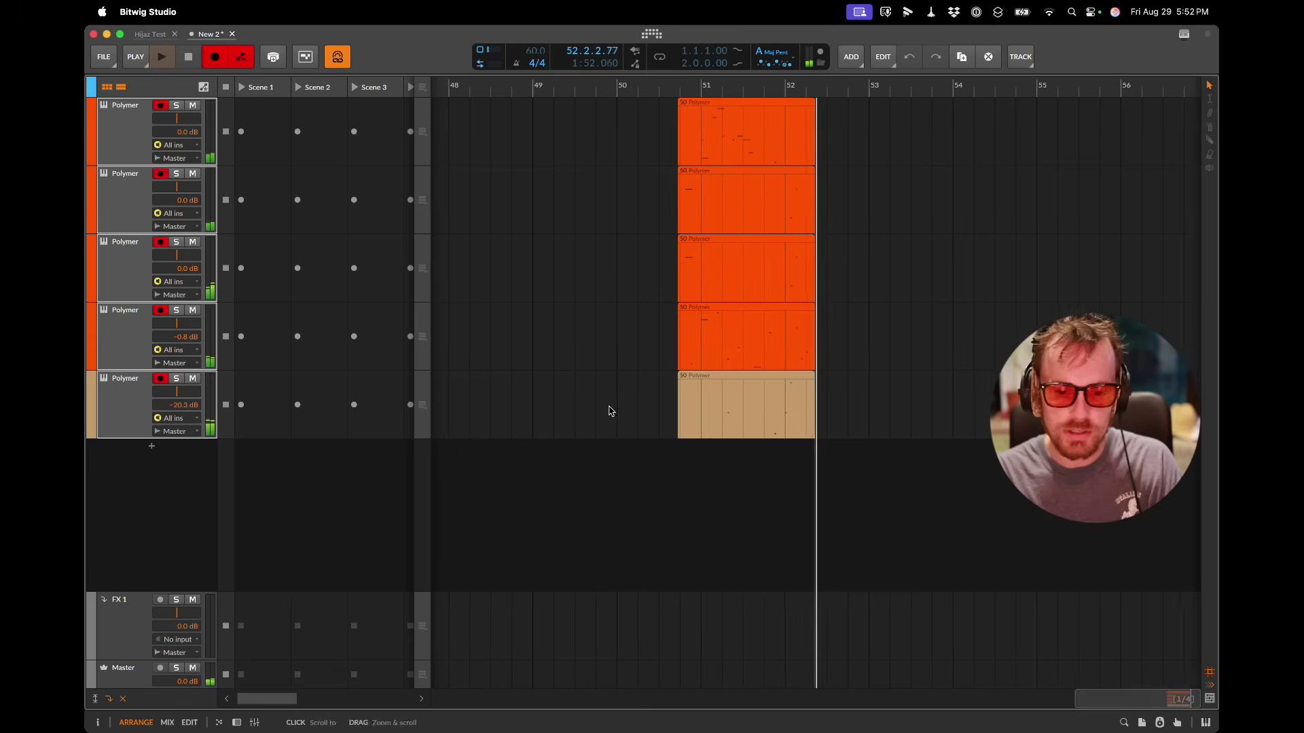
pyautogui.scroll(5, 736, 141)
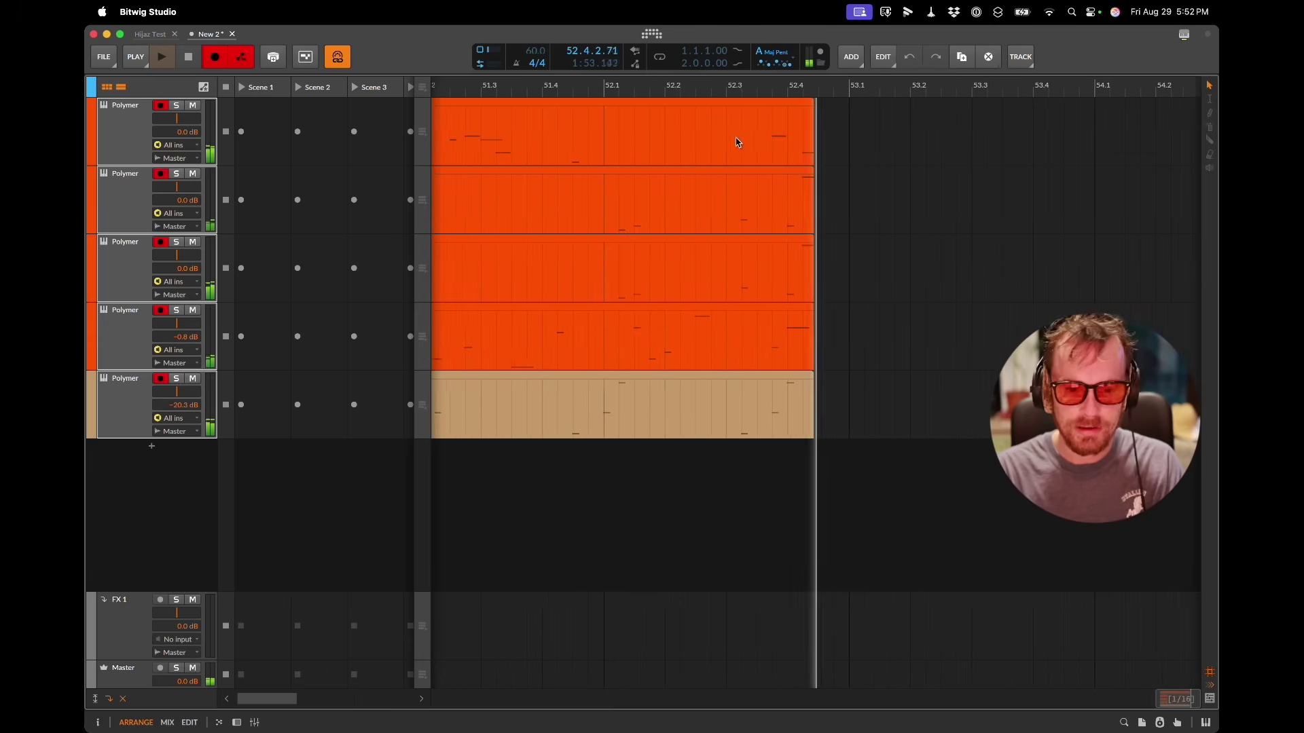
# Step: Add a Reverb to the Master track's device chain and set its late decay time to 2.88 s
pyautogui.hotkey('alt', '=')
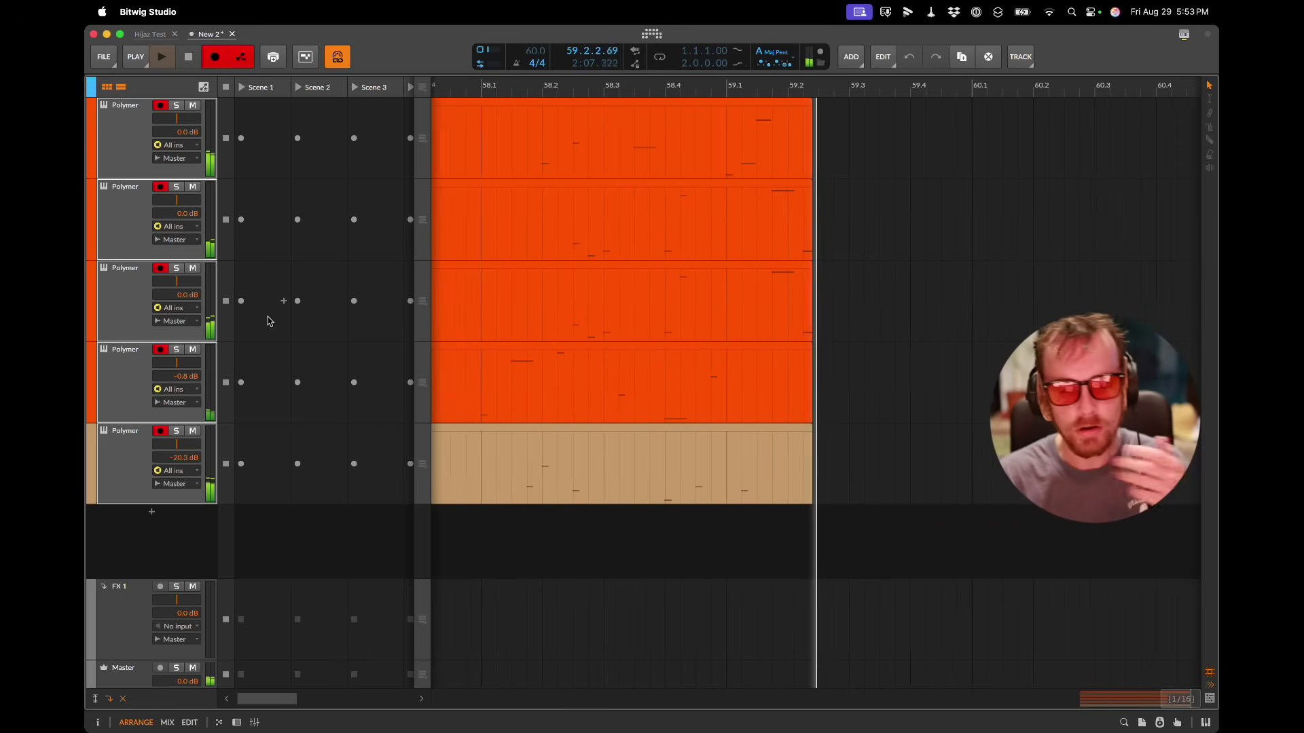
pyautogui.click(143, 671)
pyautogui.press('d')
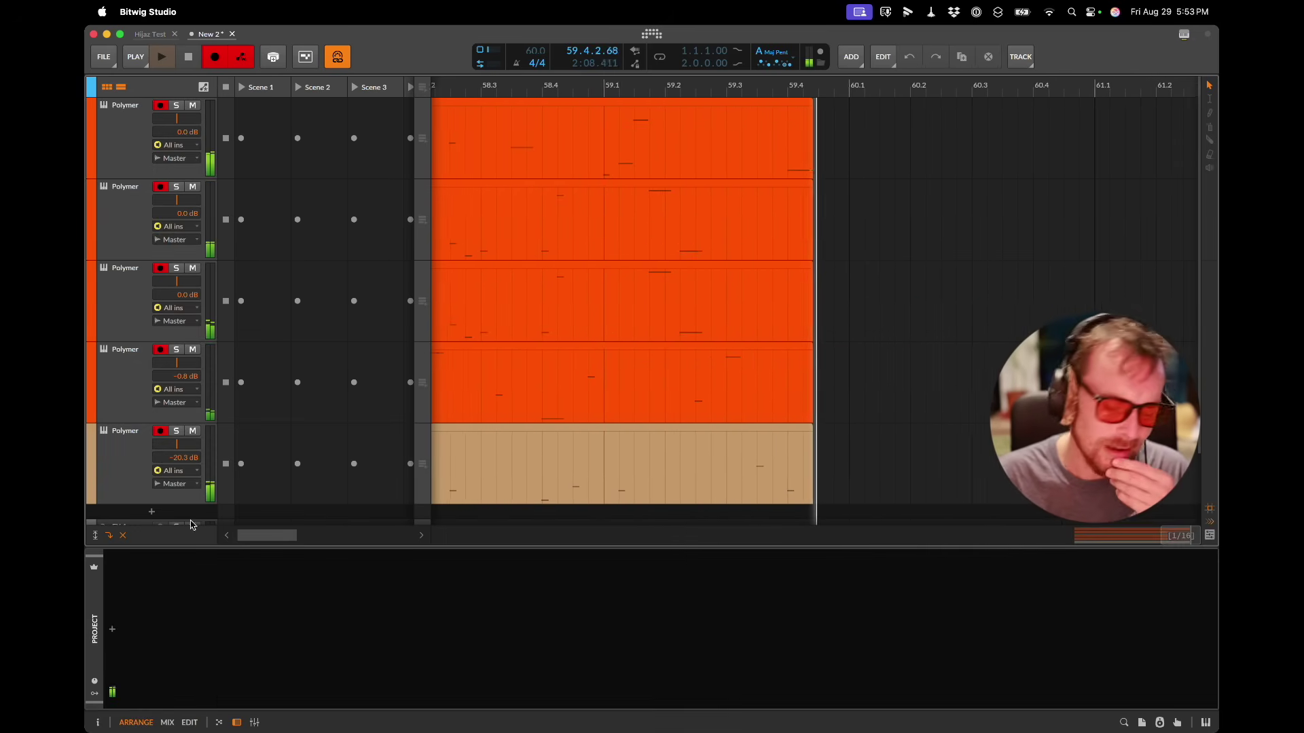
pyautogui.click(112, 635)
pyautogui.write('reverb')
pyautogui.press('Return')
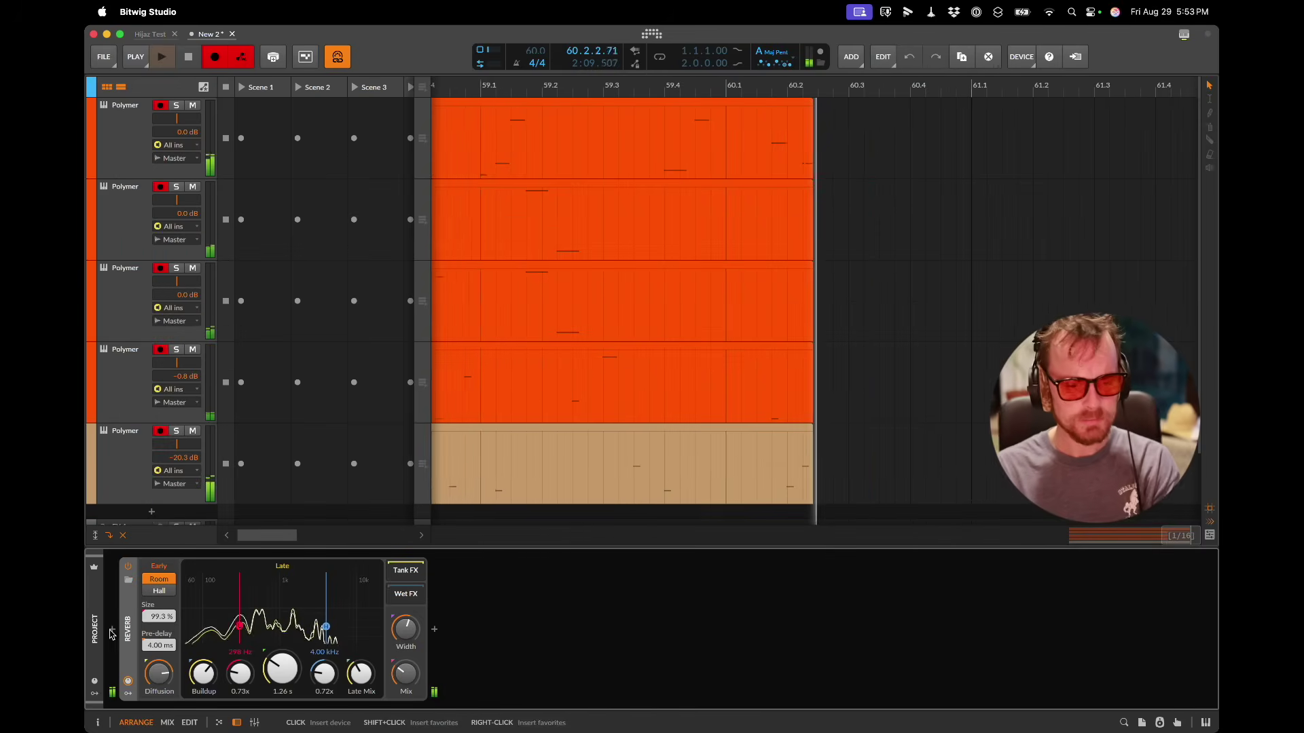
pyautogui.moveTo(289, 669); pyautogui.dragTo(289, 641)
# Step: Insert the Scaler EQ plug-in after the Reverb on the Master track
pyautogui.click(434, 629)
pyautogui.write('scaler')
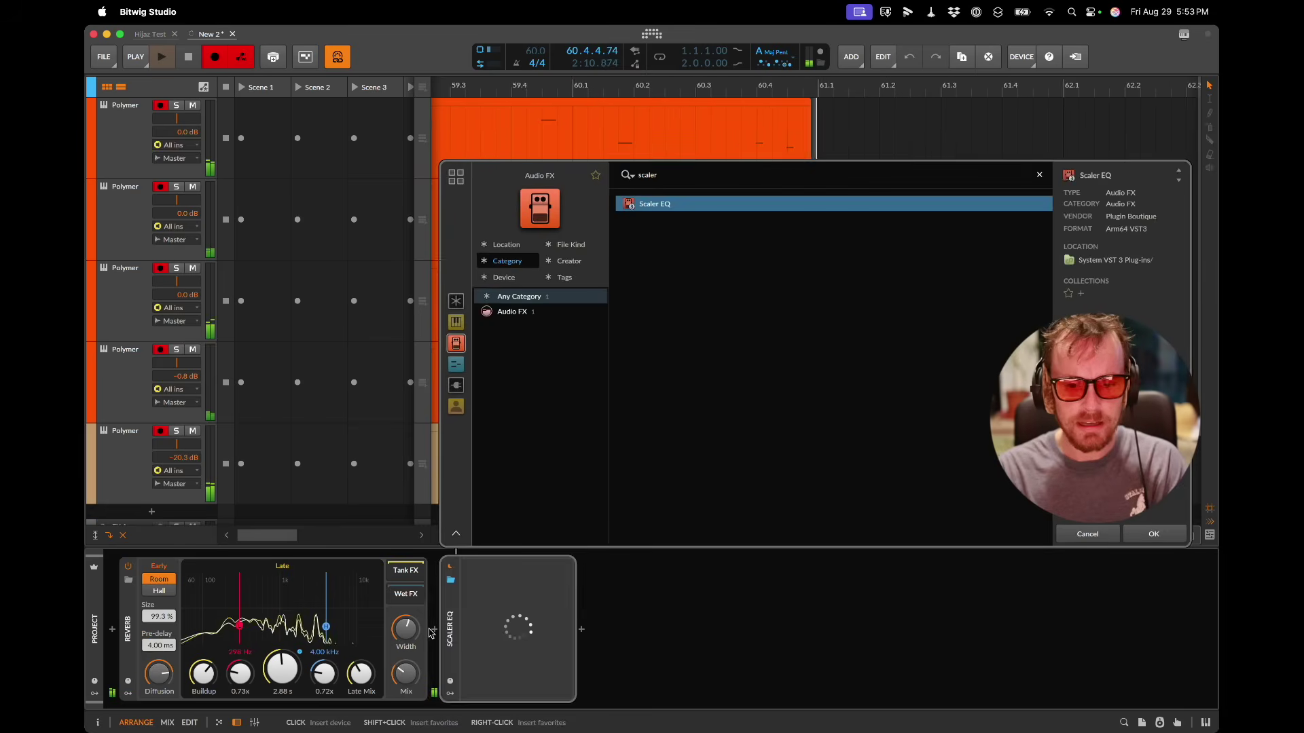
pyautogui.press('Return')
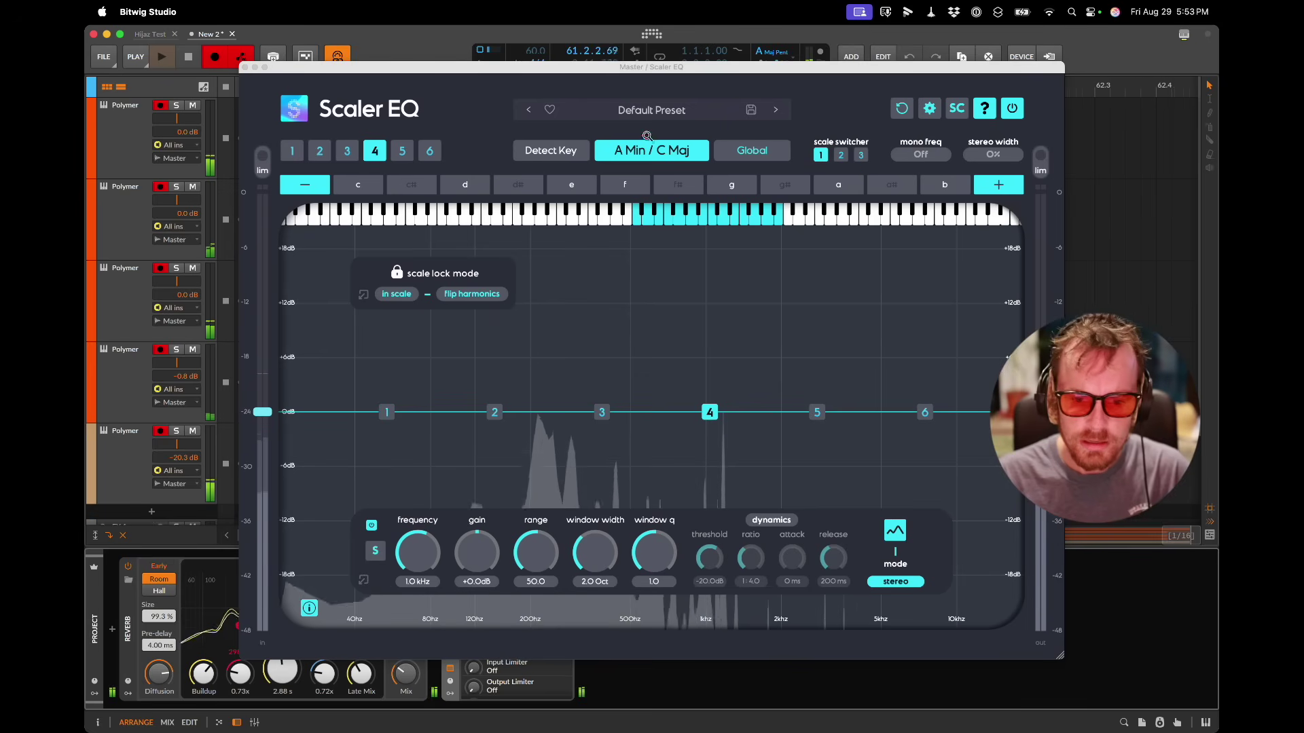
# Step: Dismiss Scaler EQ's About window and detect the key from the incoming audio
pyautogui.click(667, 112)
pyautogui.click(461, 117)
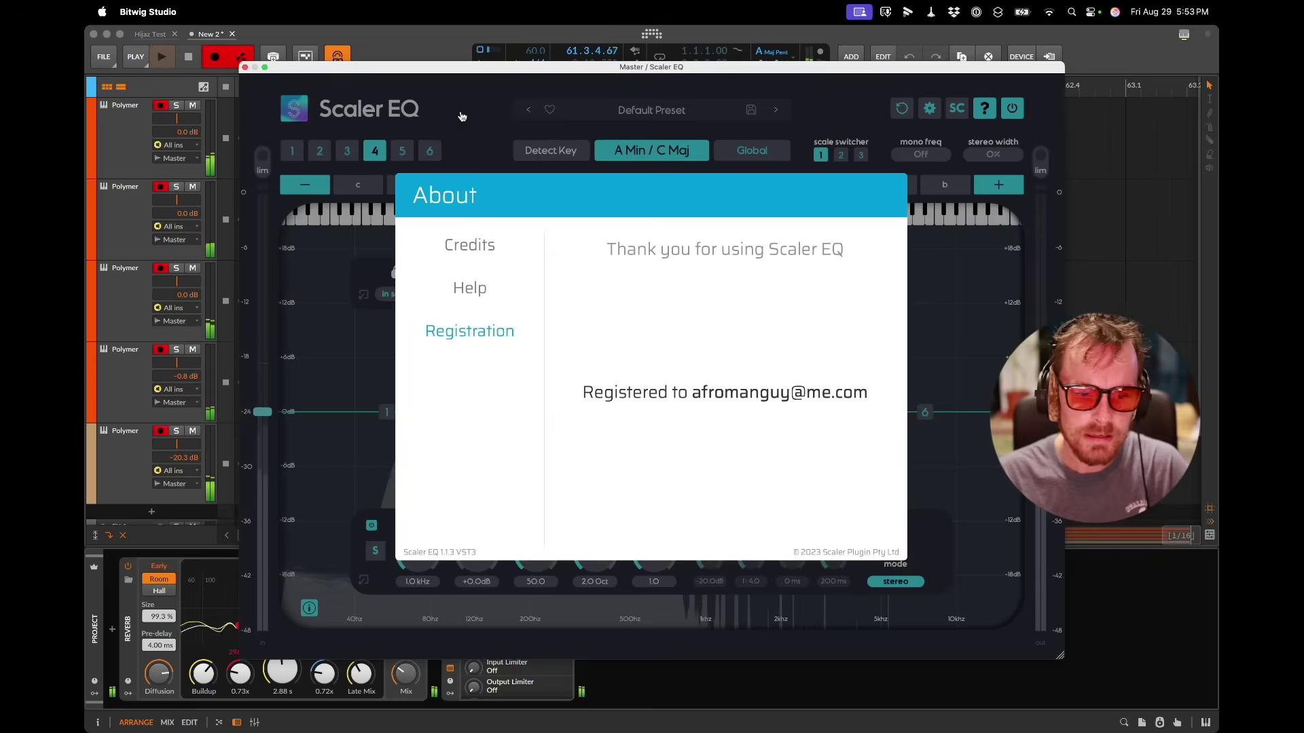
pyautogui.click(520, 151)
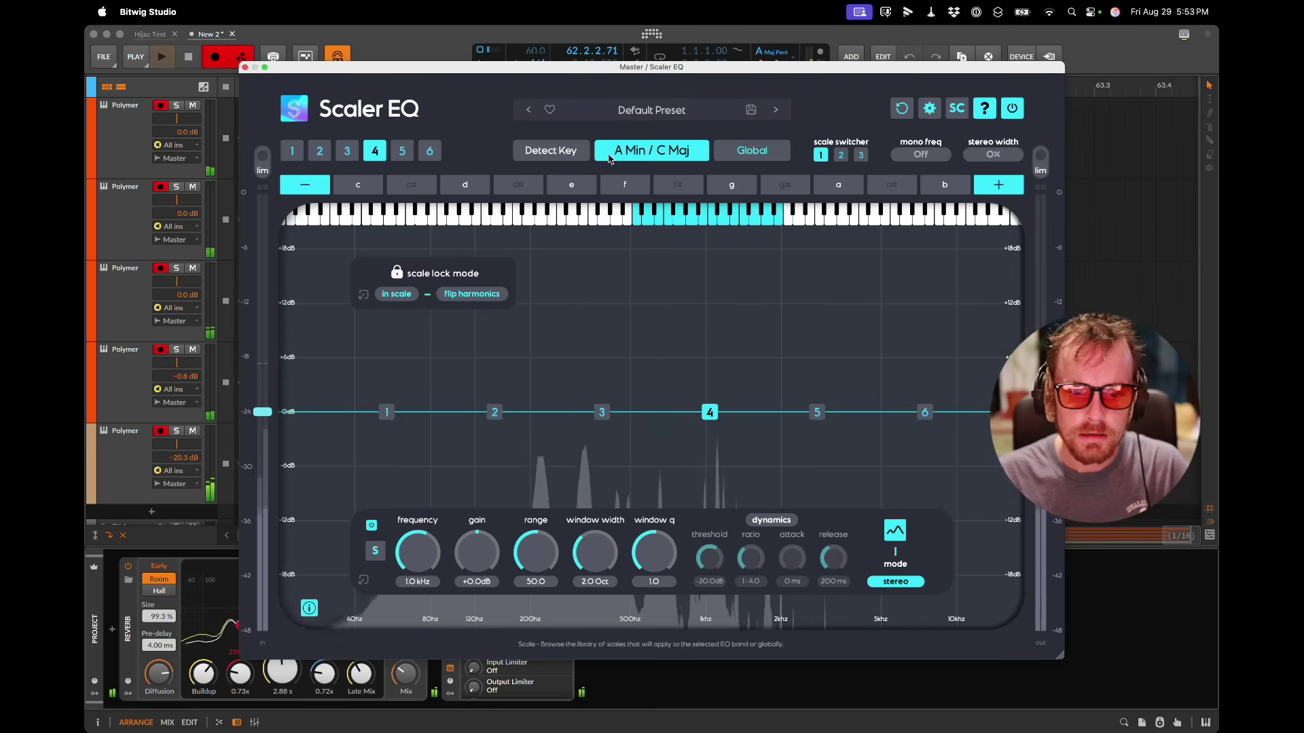
pyautogui.click(533, 148)
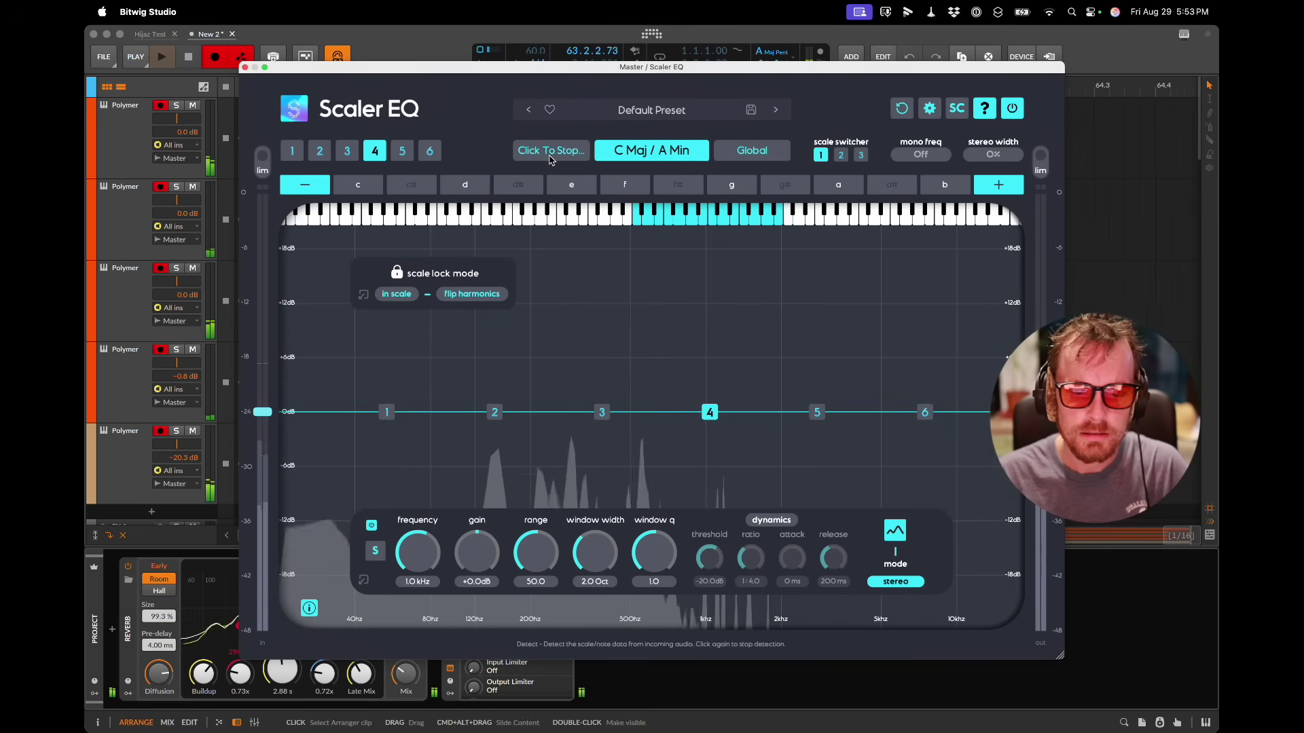
pyautogui.click(550, 157)
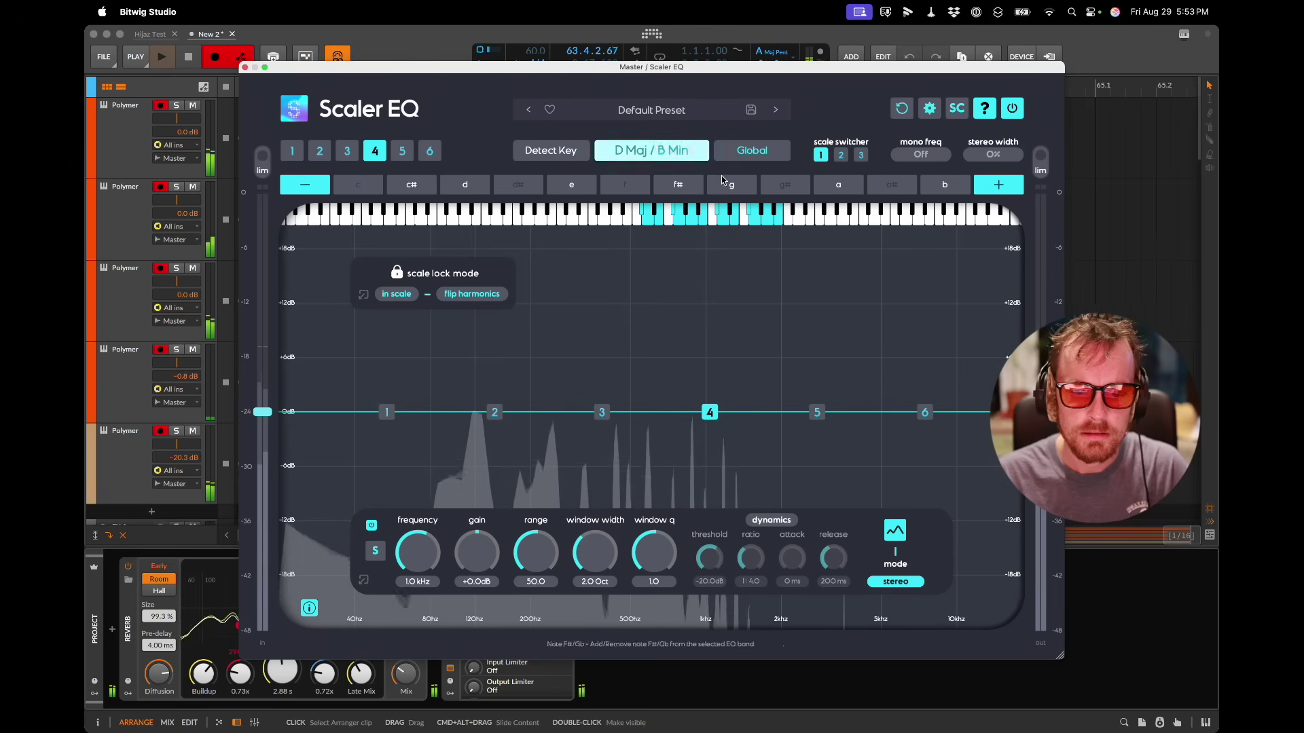
# Step: Boost Scaler EQ band 4 by 5.8 dB at about 347 Hz and band 5 by 5.8 dB at about 1.2 kHz, and hide the plug-in window
pyautogui.moveTo(716, 408); pyautogui.dragTo(649, 284)
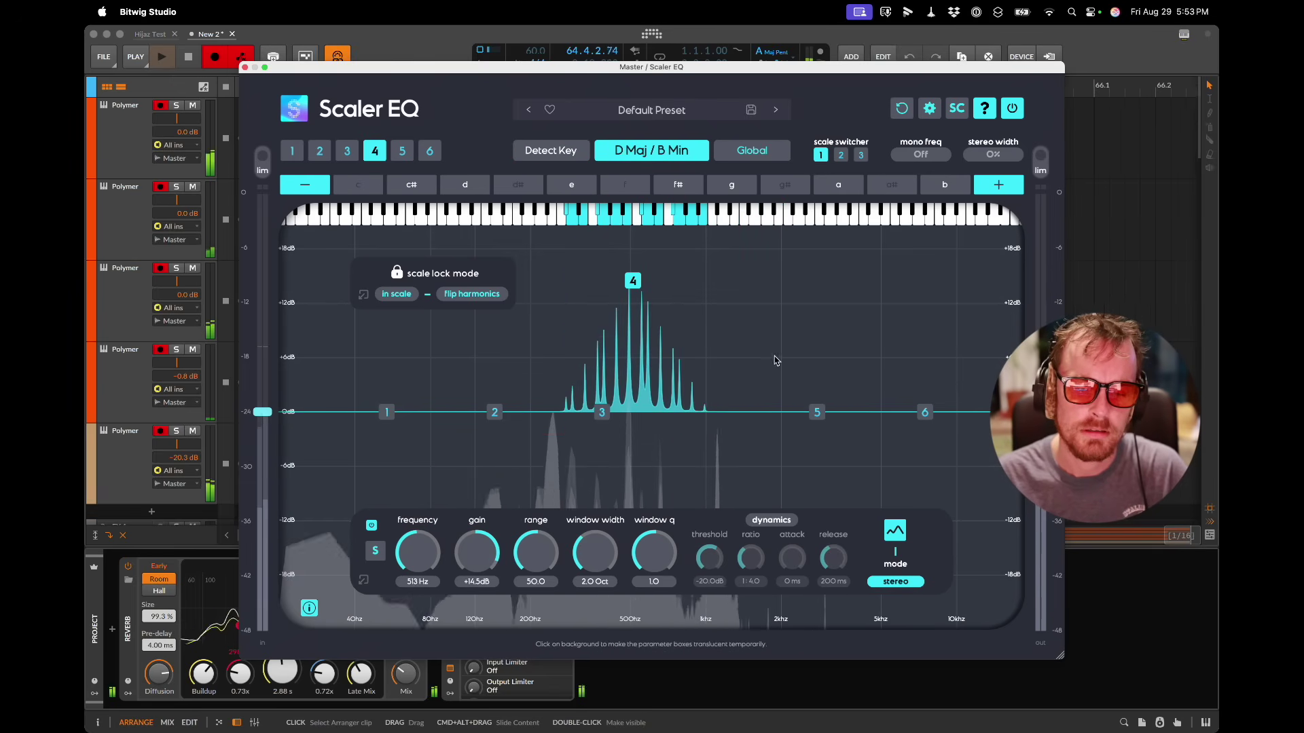
pyautogui.moveTo(814, 405); pyautogui.dragTo(779, 279)
pyautogui.moveTo(629, 284); pyautogui.dragTo(588, 362)
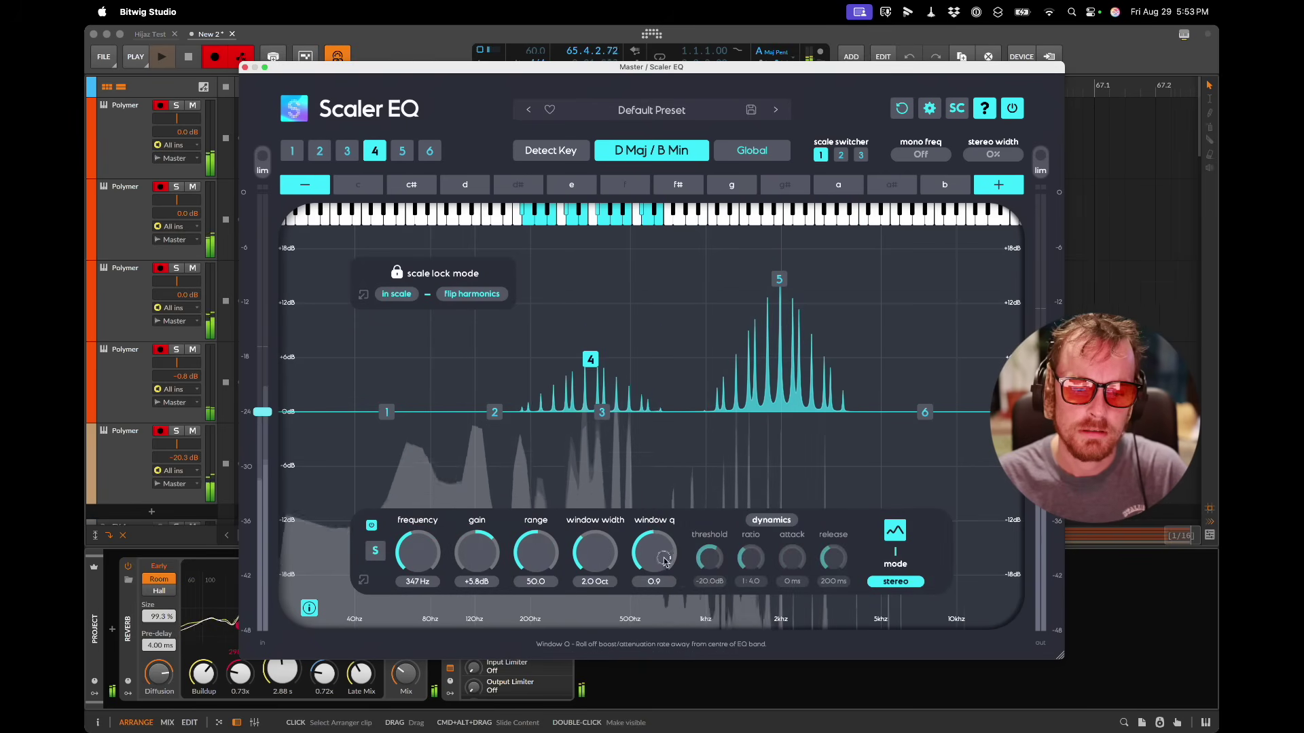
pyautogui.moveTo(778, 279); pyautogui.dragTo(729, 355)
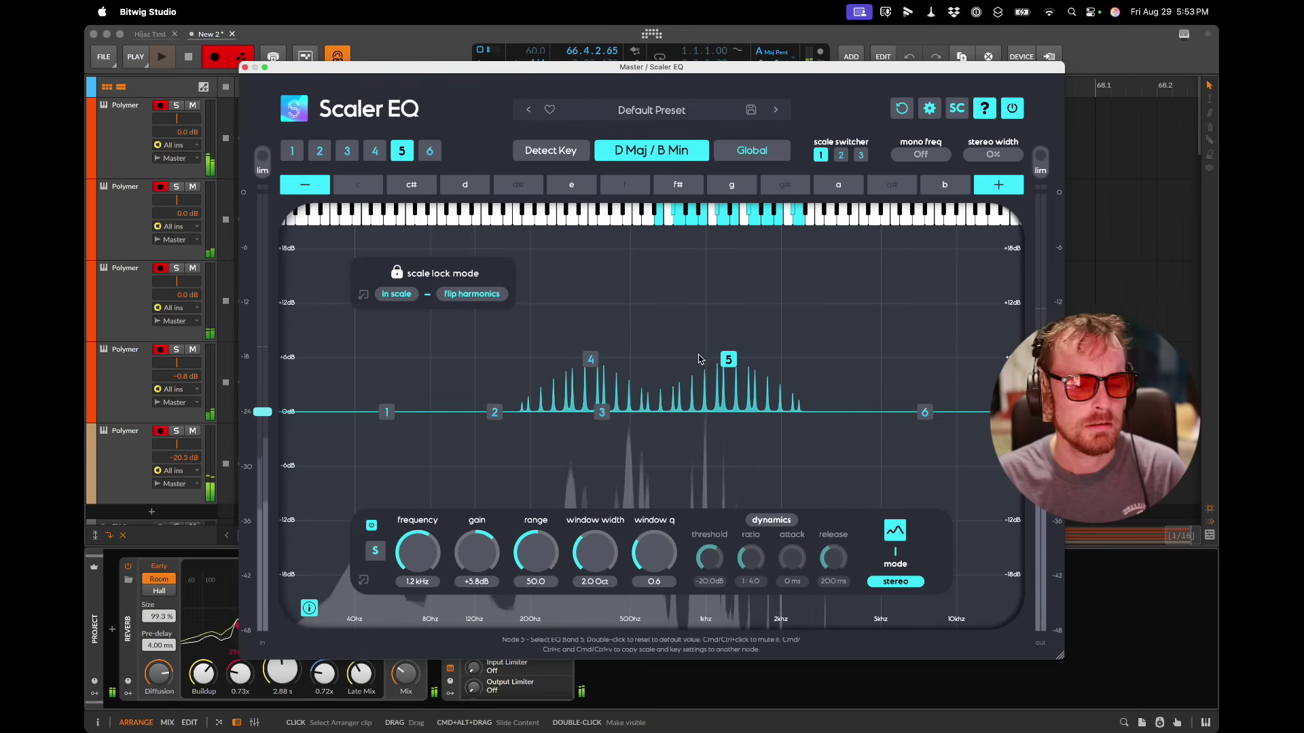
pyautogui.click(479, 332)
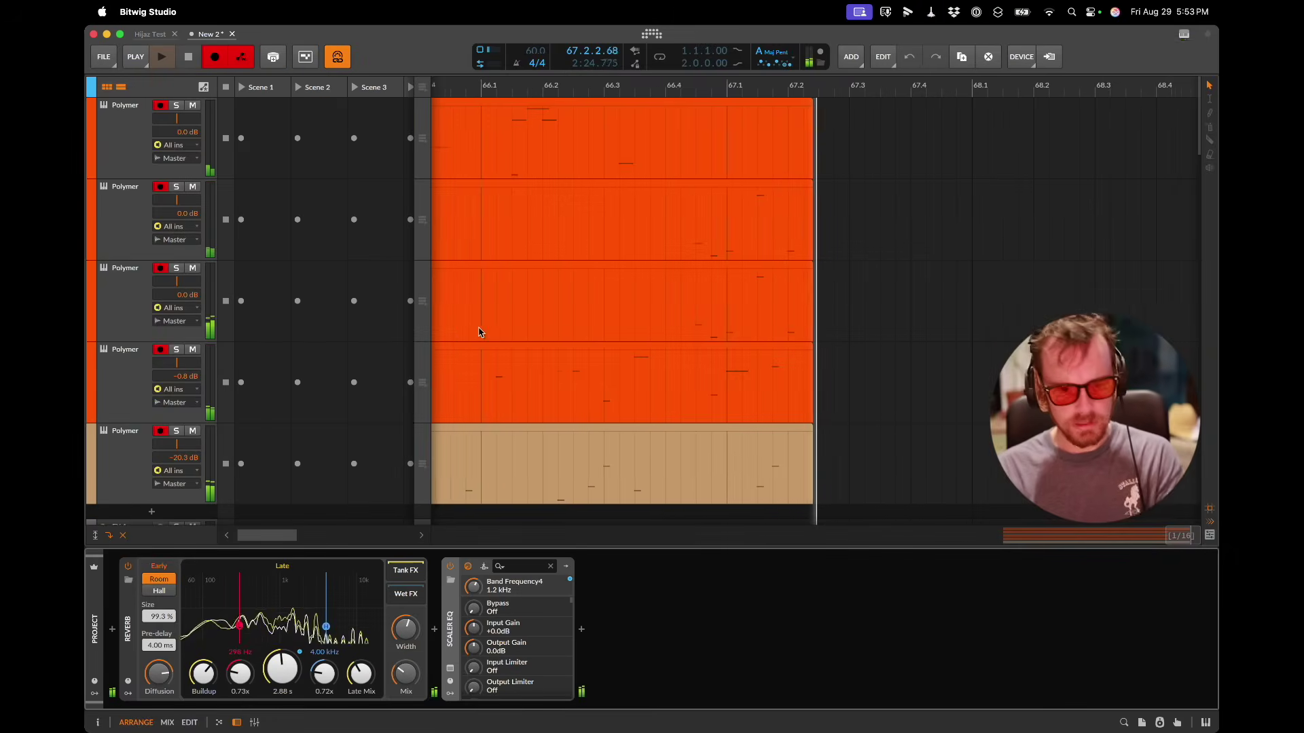
# Step: Switch to the Words page in Chrome and set the density to 99% and the tempo to 90
pyautogui.press('super+Tab')
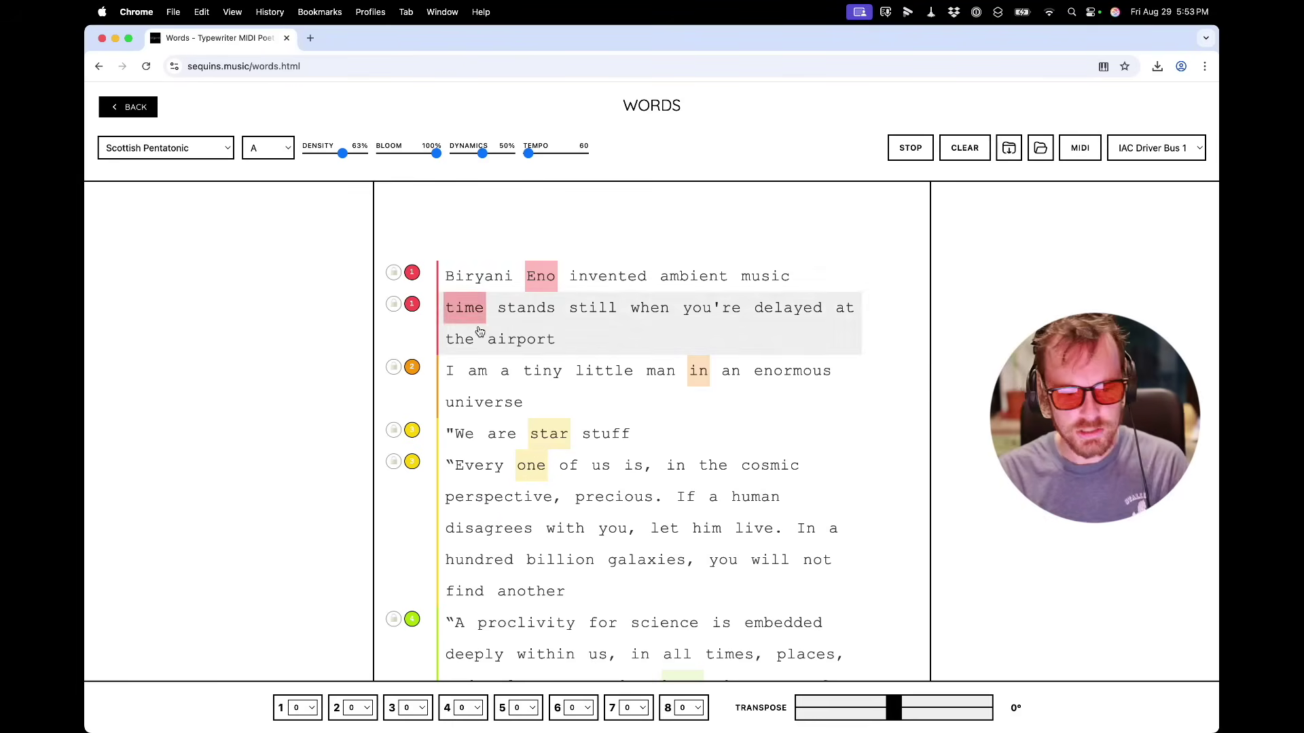
pyautogui.click(349, 155)
pyautogui.moveTo(360, 156); pyautogui.dragTo(363, 154)
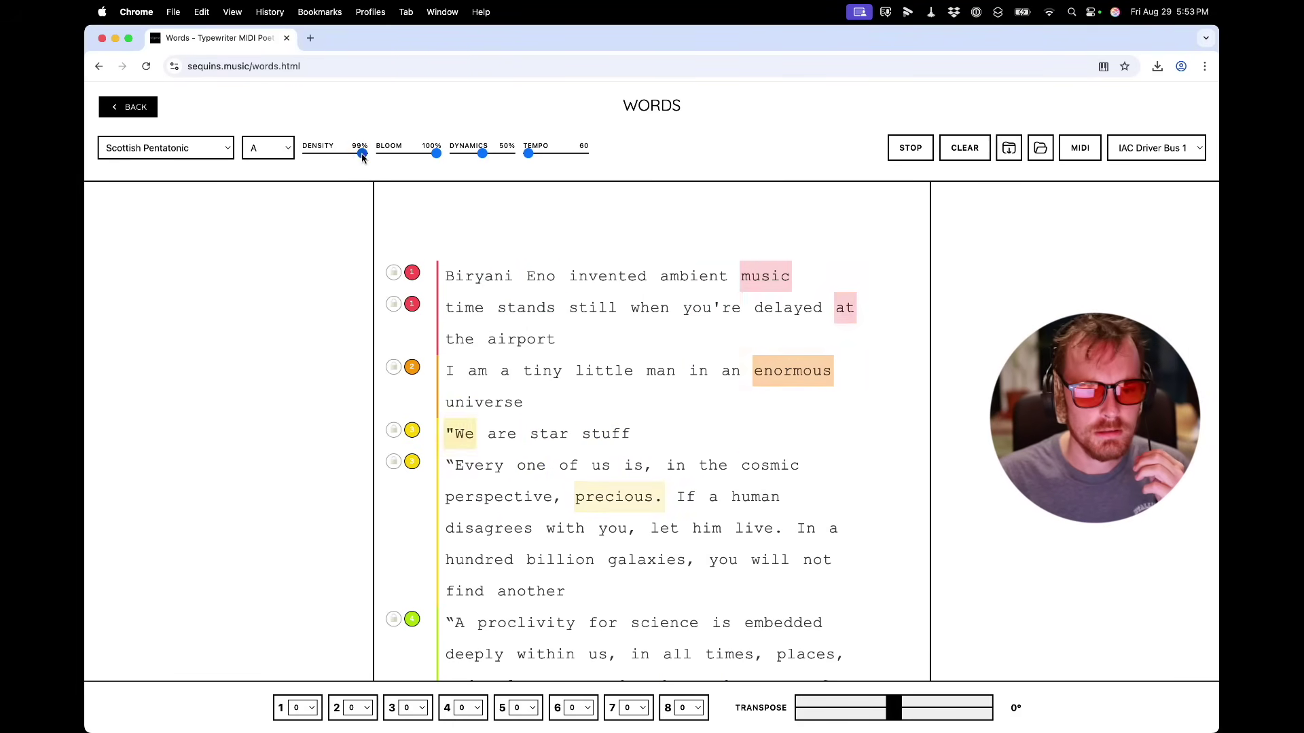
pyautogui.moveTo(529, 156); pyautogui.dragTo(543, 159)
# Step: Restart the Words playback and switch to Bitwig Studio to check that its transport follows
pyautogui.click(926, 142)
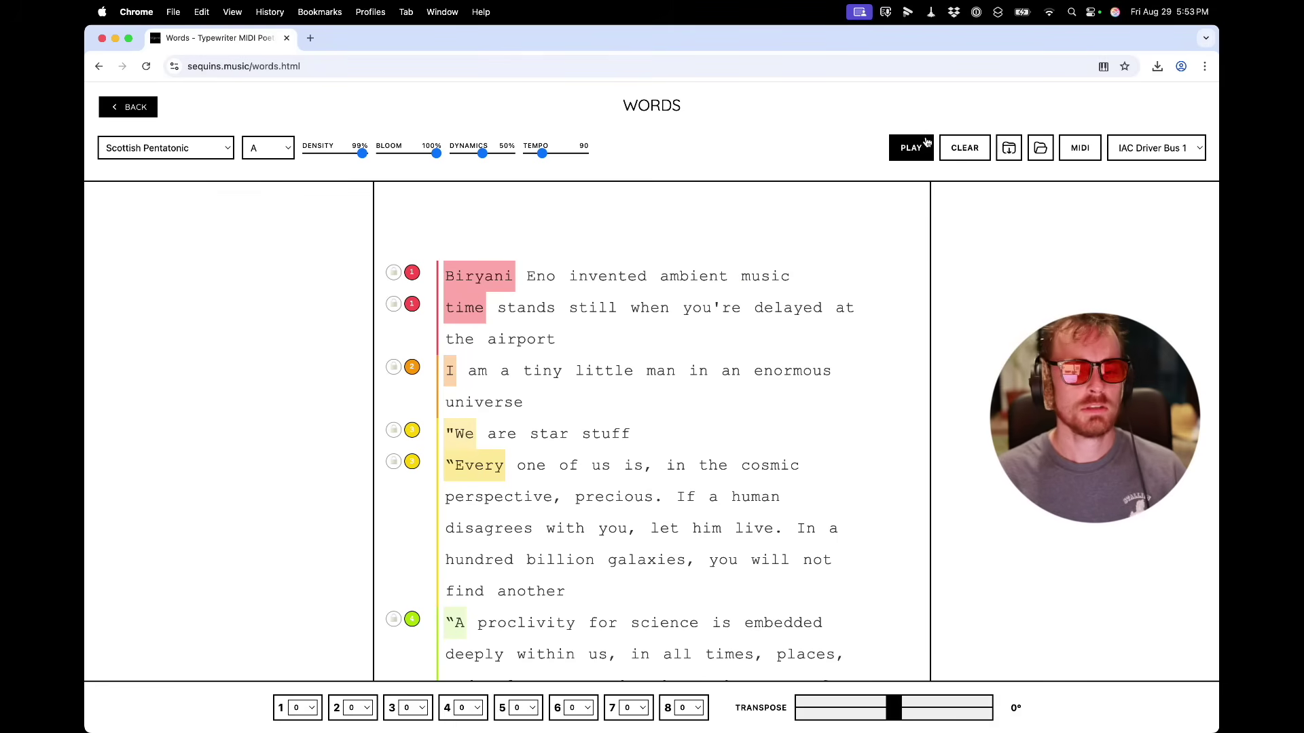
pyautogui.click(925, 144)
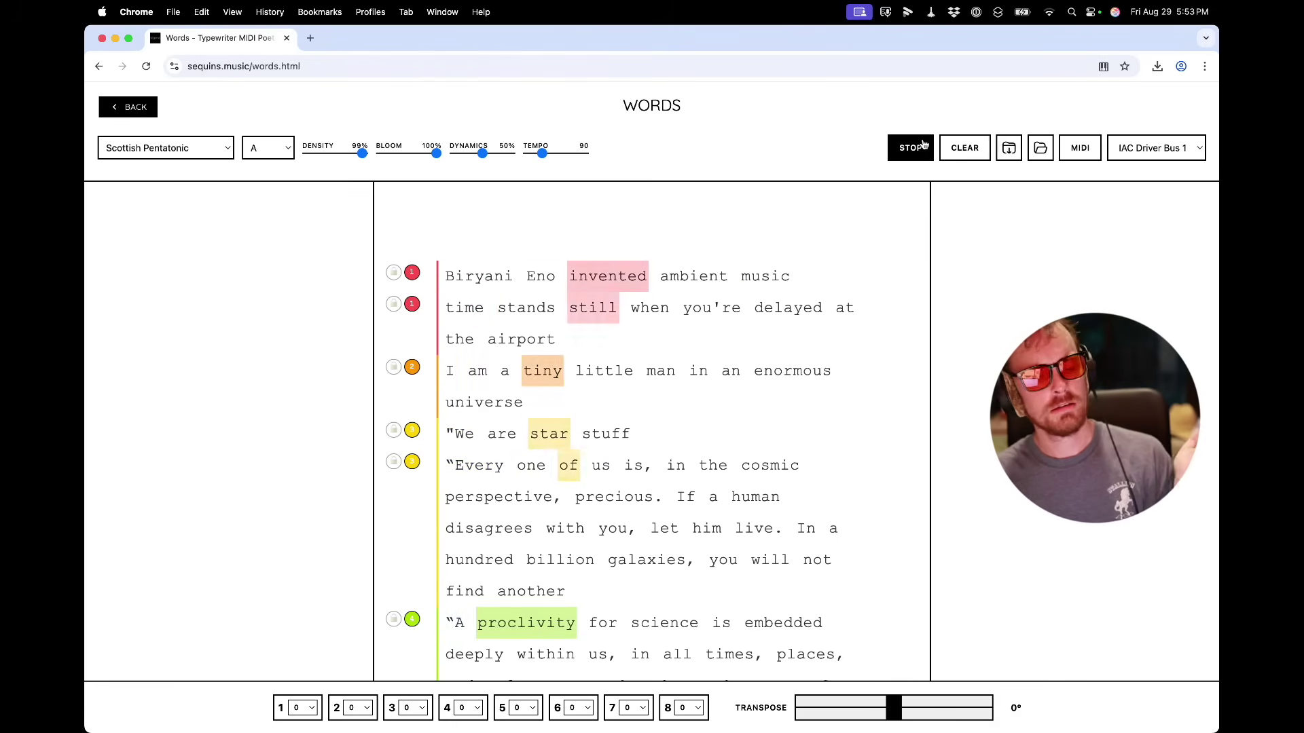
pyautogui.press('super+Tab')
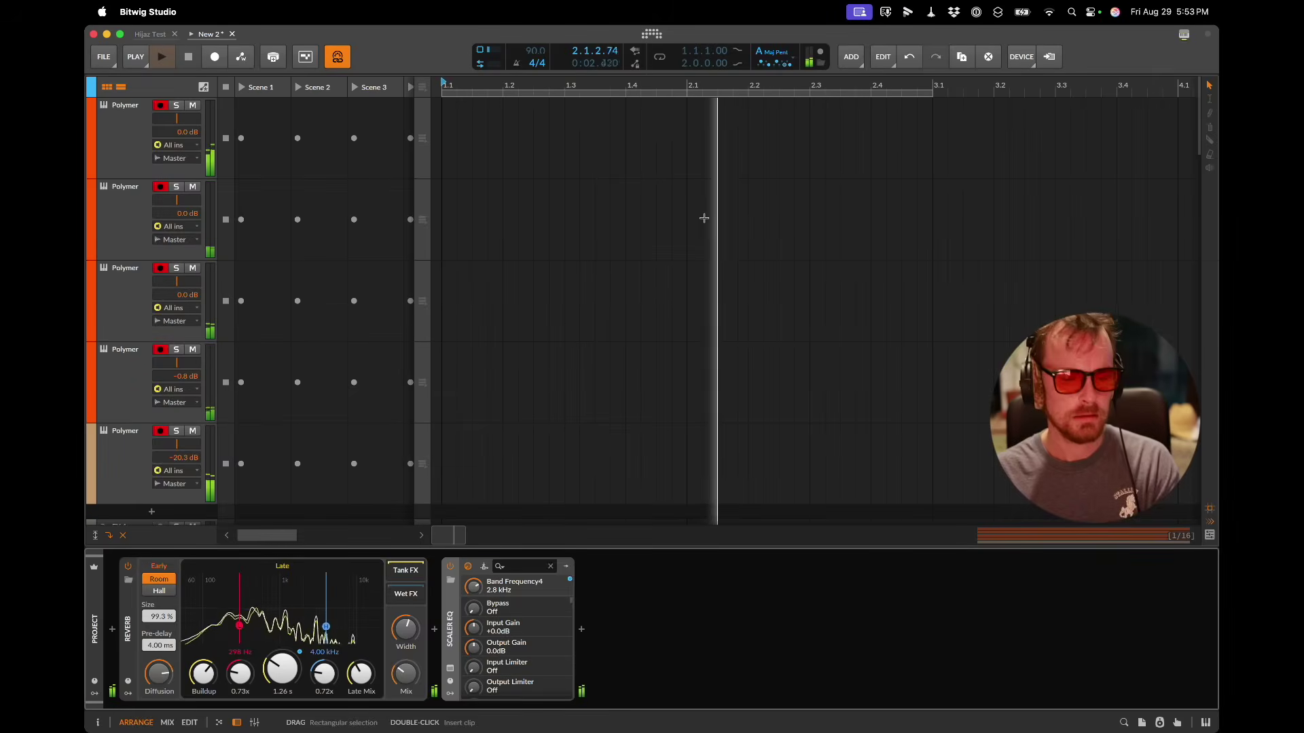
# Step: Switch to Words in Chrome and add a line on channel 3 repeating the "A proclivity for science is embedded deeply within us" passage
pyautogui.press('super+Tab')
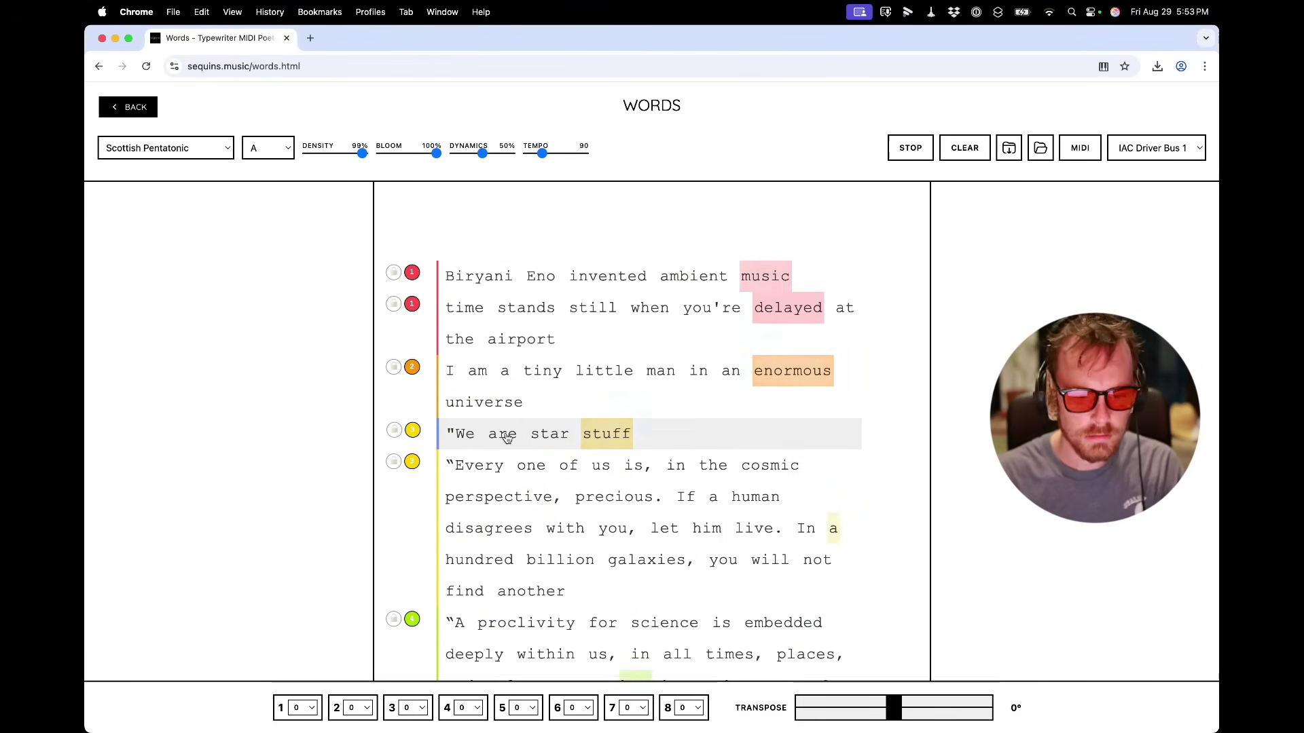
pyautogui.click(412, 430)
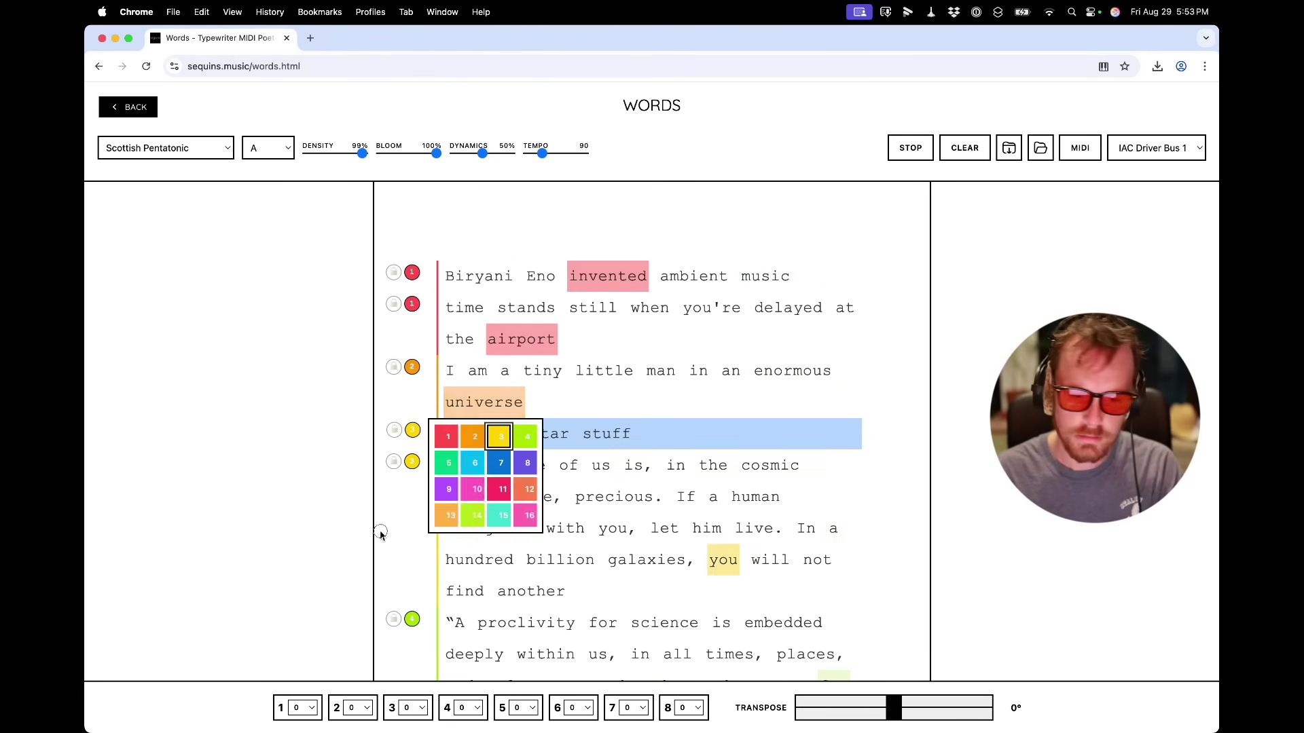
pyautogui.scroll(-5, 476, 476)
pyautogui.click(502, 573)
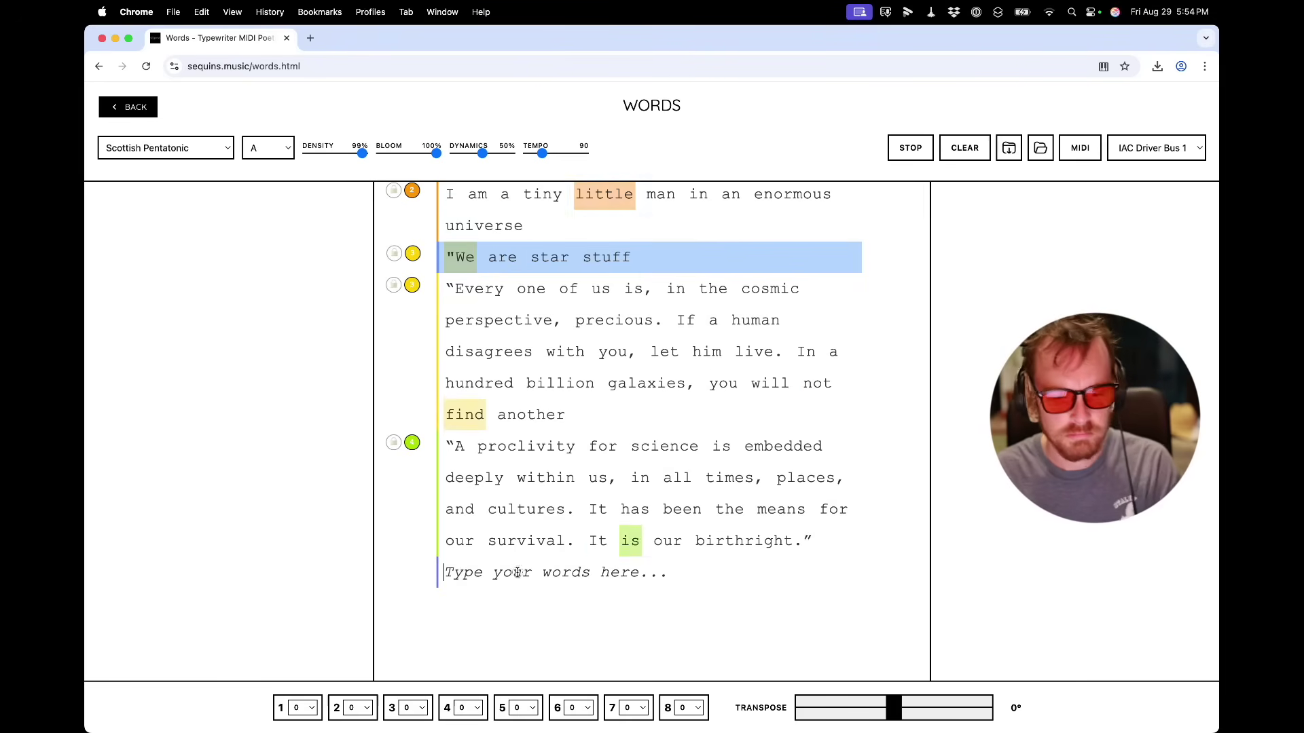
pyautogui.write('"A proclivity for science is embedded deeply within us, in all times, places, and cultures. It has been the means for our survival. It is our birthright."')
pyautogui.press('super+Up')
pyautogui.write('/2')
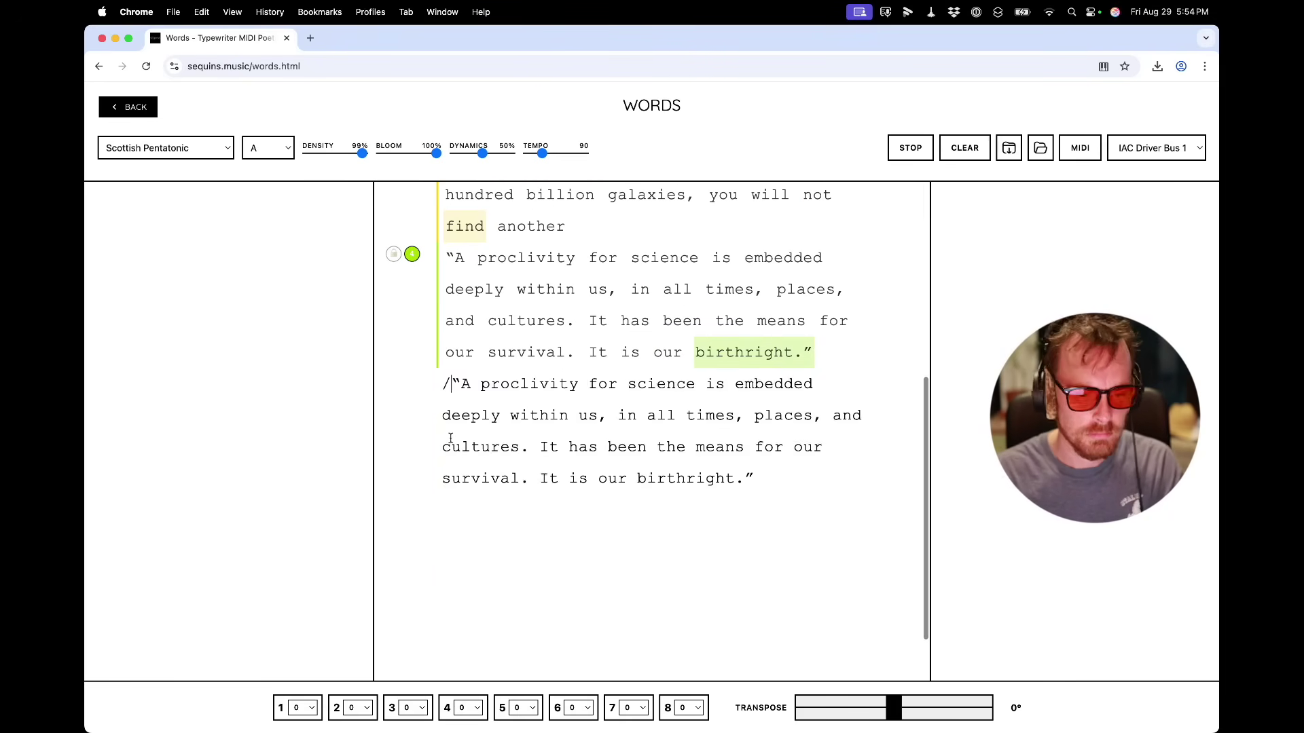
pyautogui.press('Return')
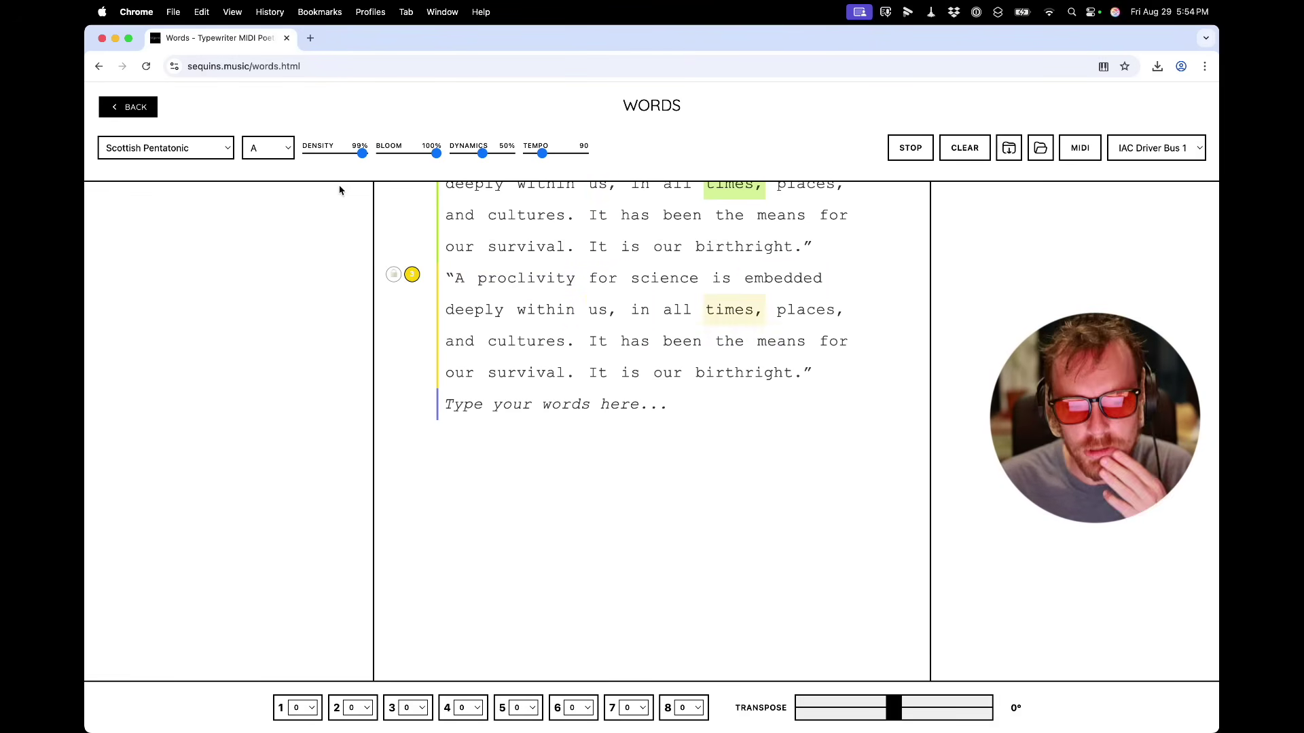
# Step: Stop the Words playback and switch to Bitwig Studio
pyautogui.scroll(7, 381, 347)
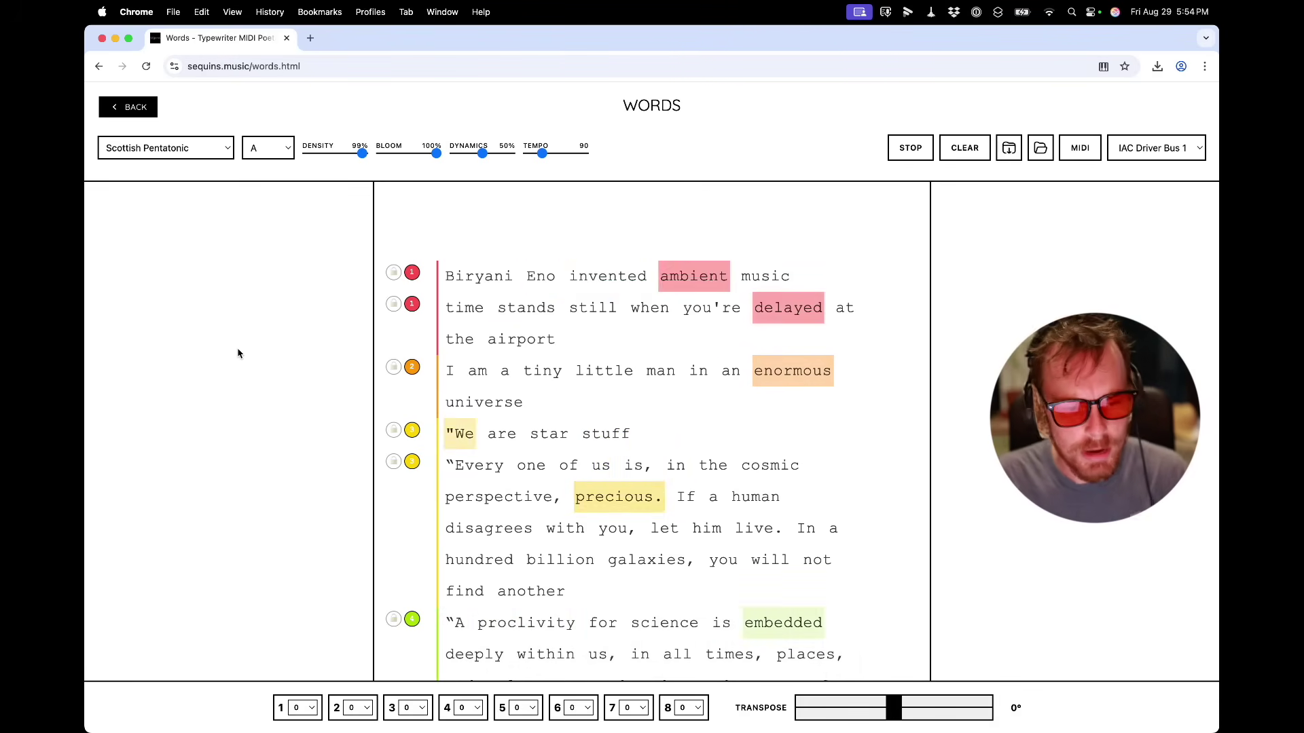
pyautogui.click(914, 149)
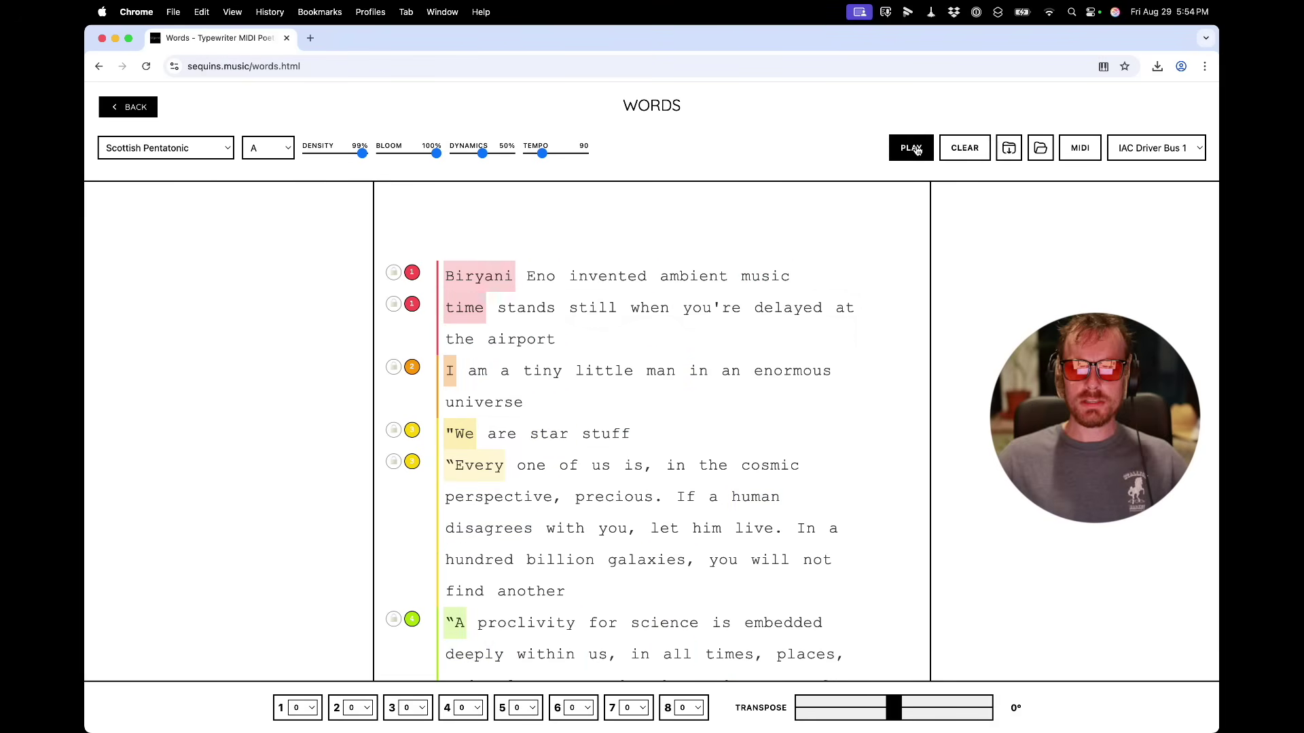
pyautogui.press('super+Tab')
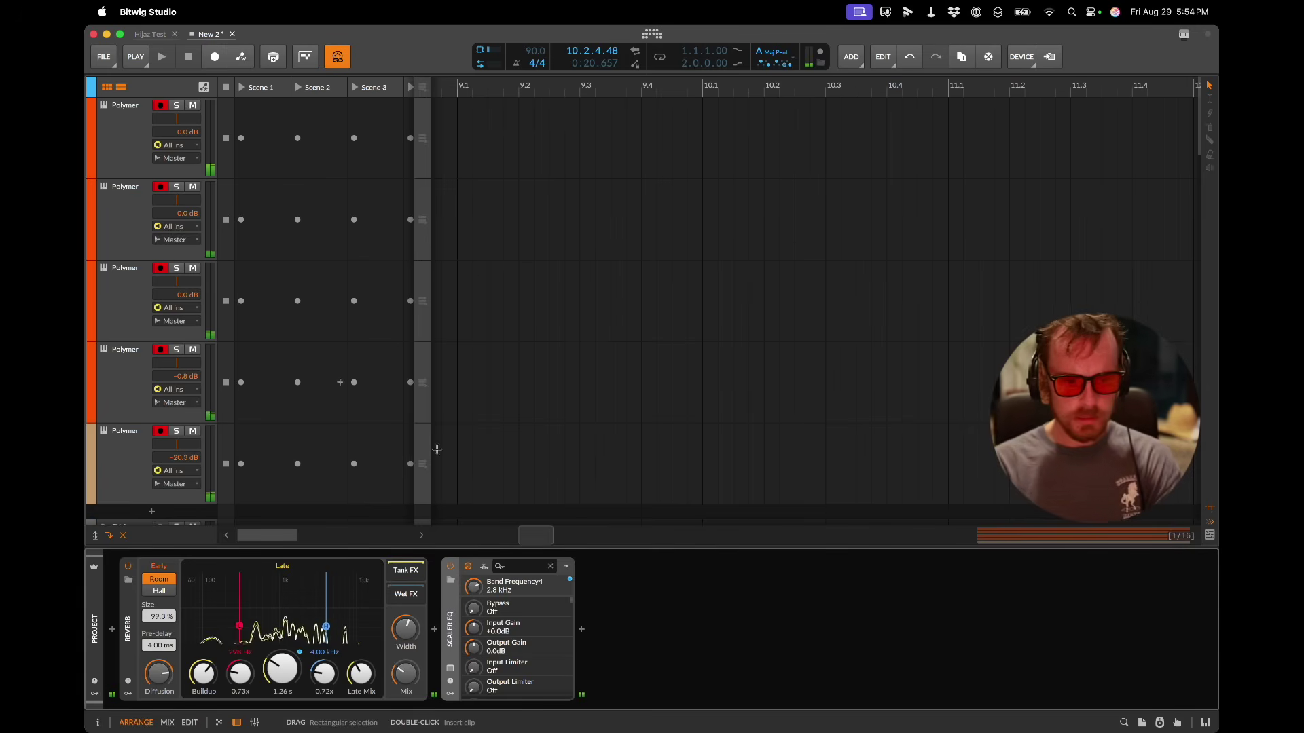
# Step: Switch to the Words page in Chrome and highlight its web address, sequins.music/words.html
pyautogui.press('super+Tab')
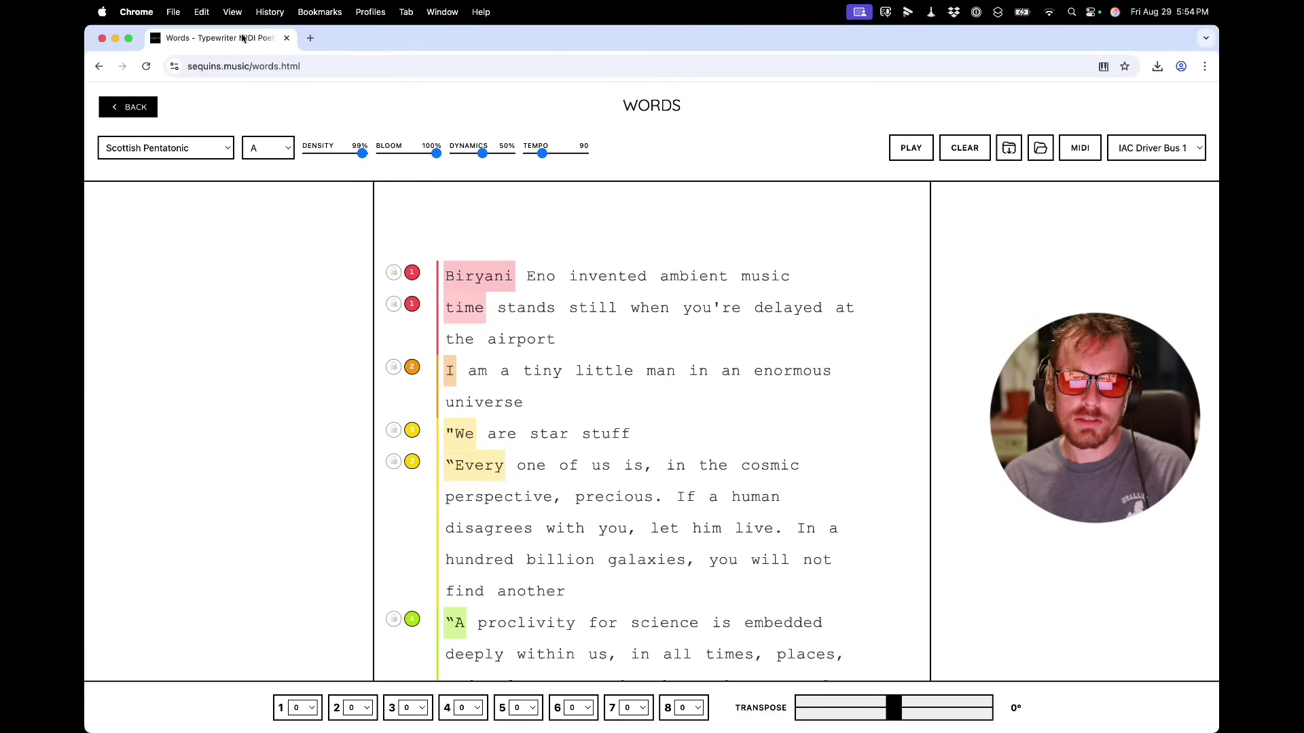
pyautogui.click(297, 66)
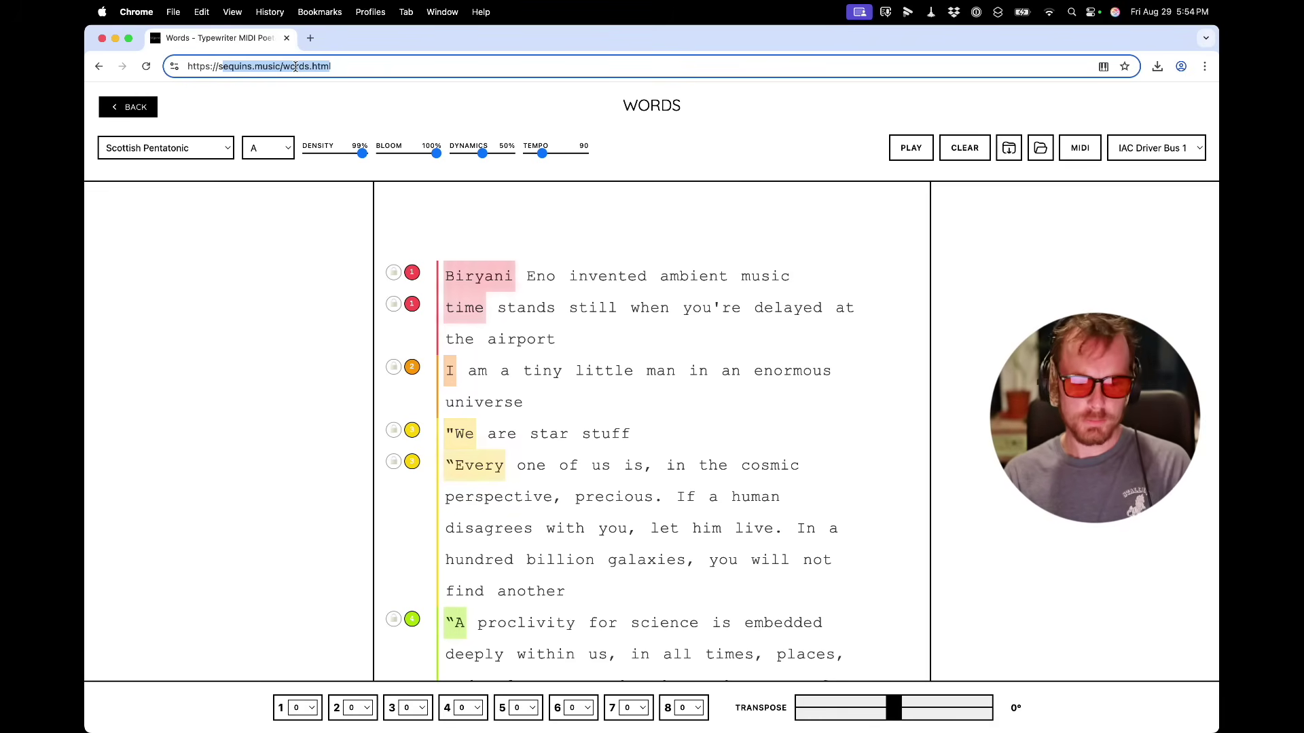
pyautogui.press('super+Tab')
pyautogui.press('super+Tab')
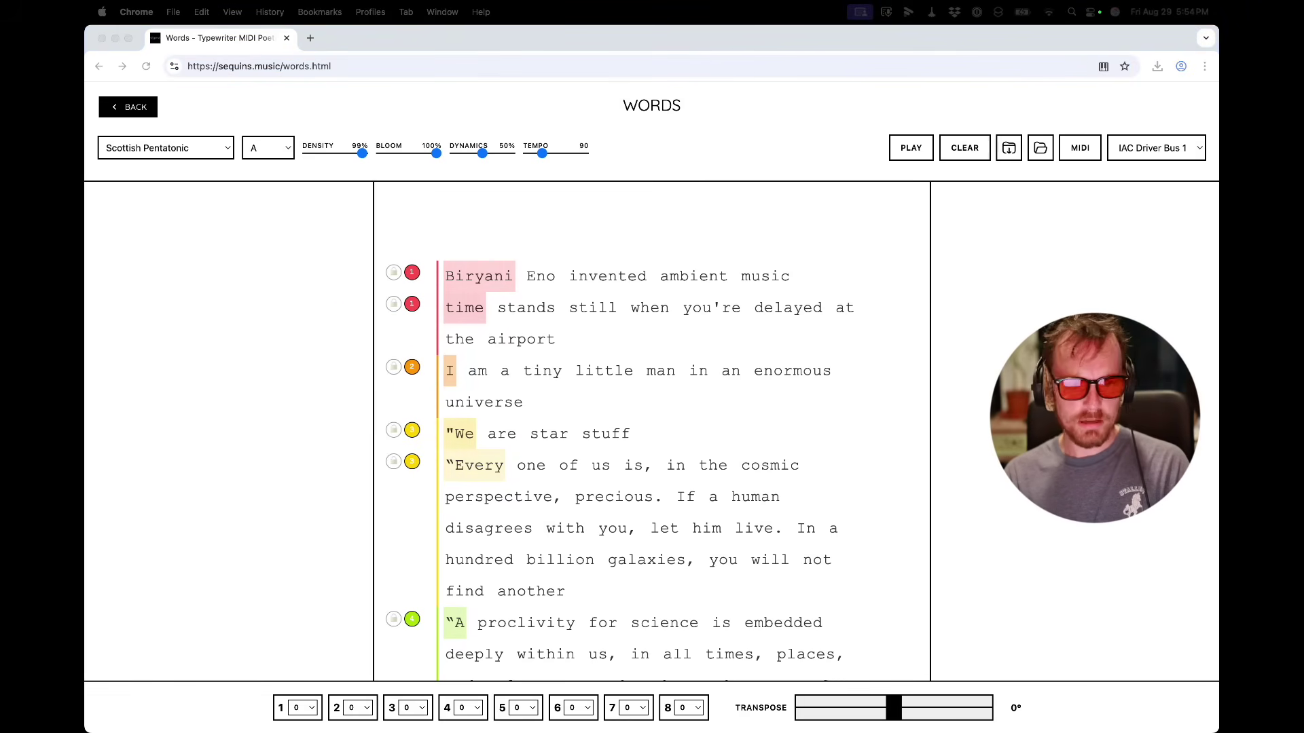